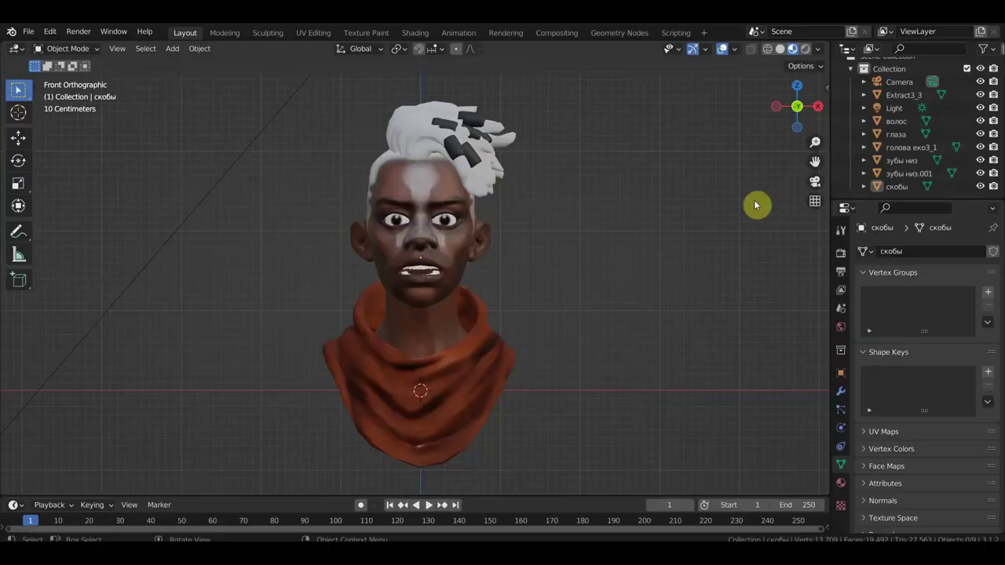
Hide the hair (волос) together with its скобы clips
mouse_move(661, 233)
middle_down()
mouse_move(635, 240)
mouse_move(702, 245)
mouse_move(496, 243)
middle_up()
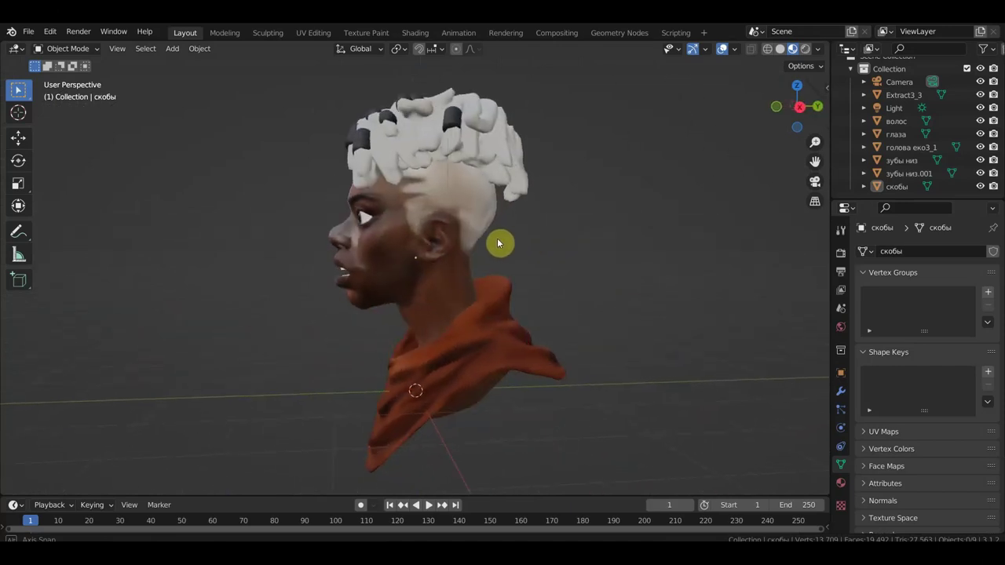
click(486, 137)
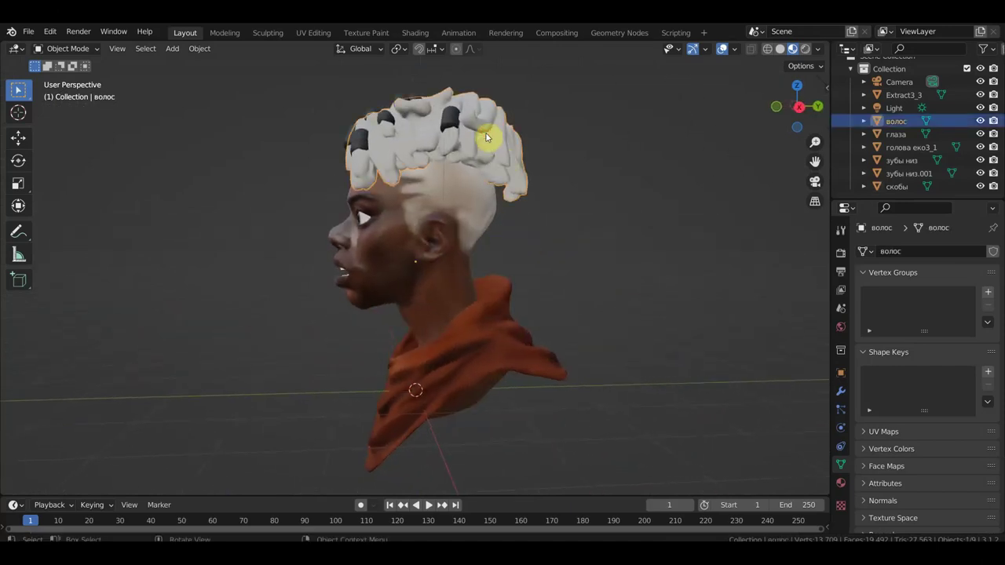
shift+click(450, 121)
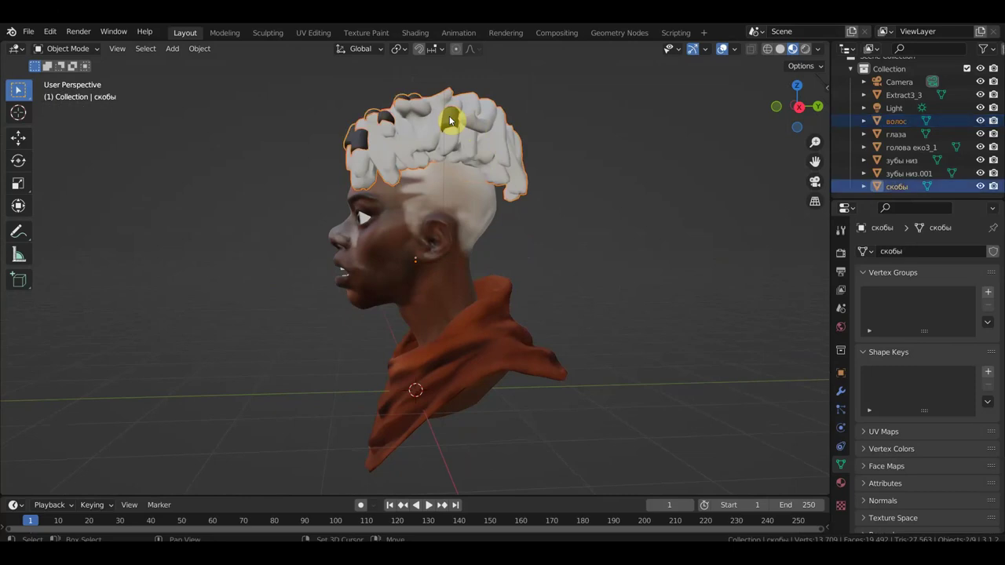
key(h)
Inspect the bare head and the upper and lower teeth from the front orthographic view
mouse_move(487, 132)
middle_down()
mouse_move(650, 202)
mouse_move(705, 195)
mouse_move(599, 209)
mouse_move(691, 196)
middle_up()
scroll(629, 207, up, 3)
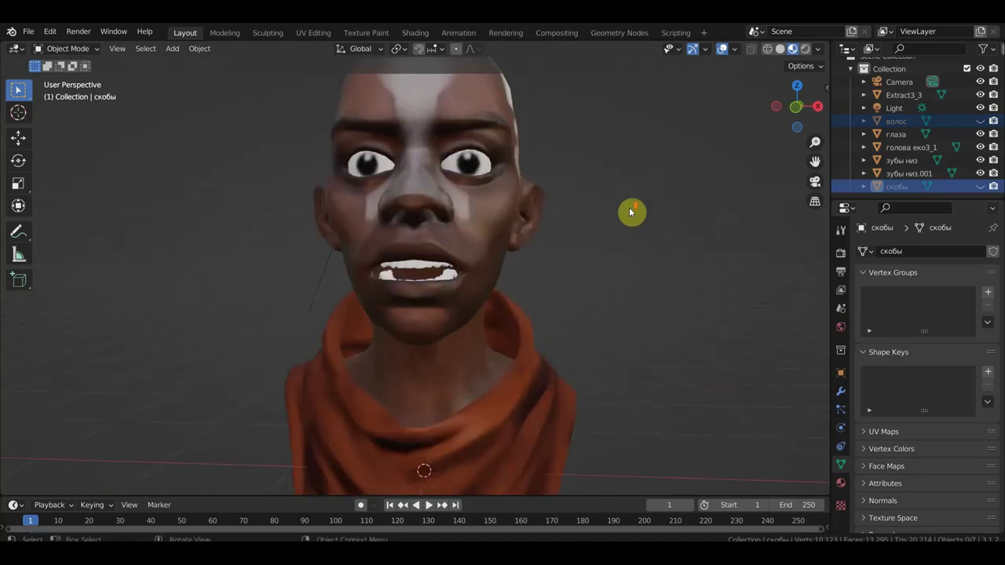
key(KP_1)
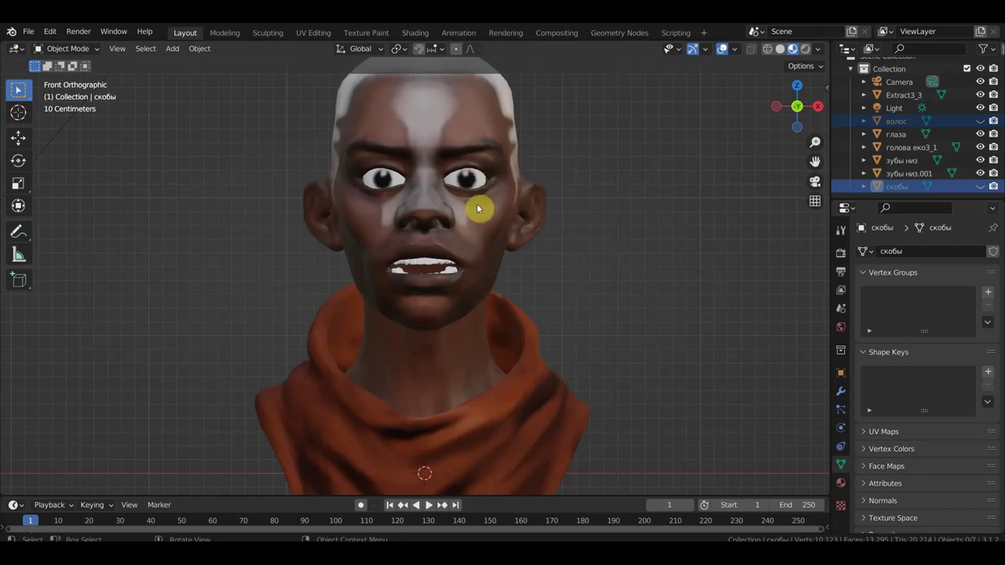
middle_drag(513, 285, 491, 293)
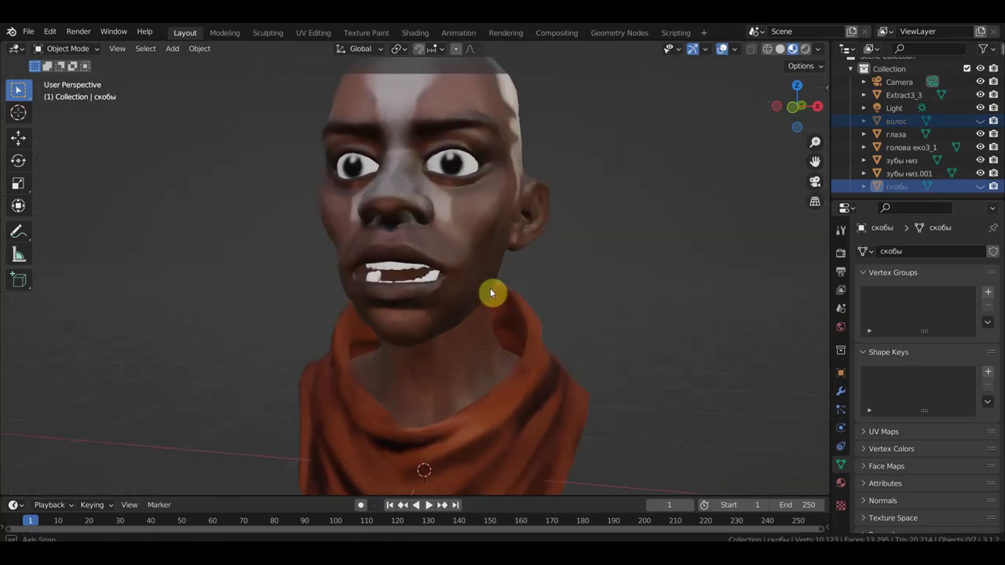
click(401, 268)
click(402, 270)
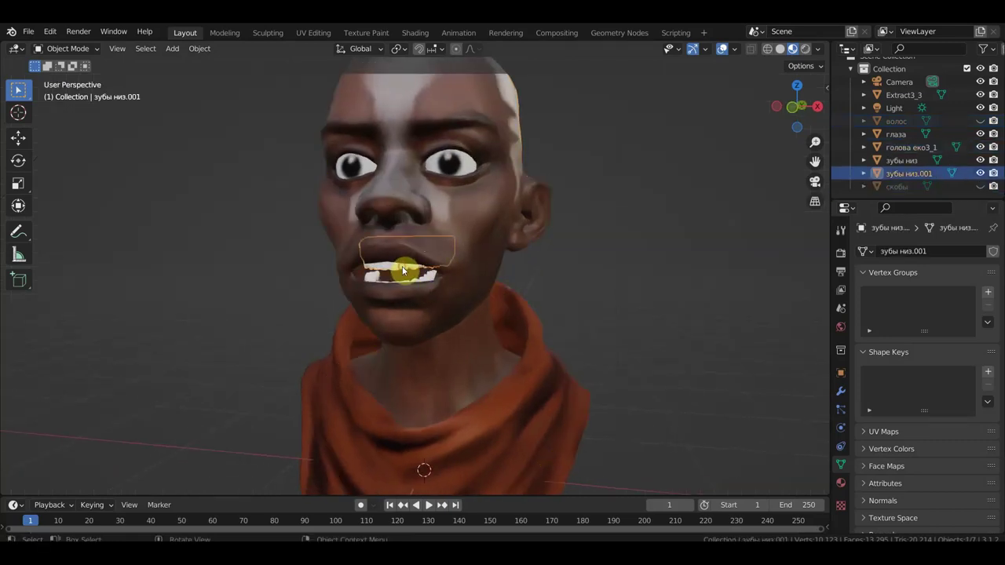
click(437, 279)
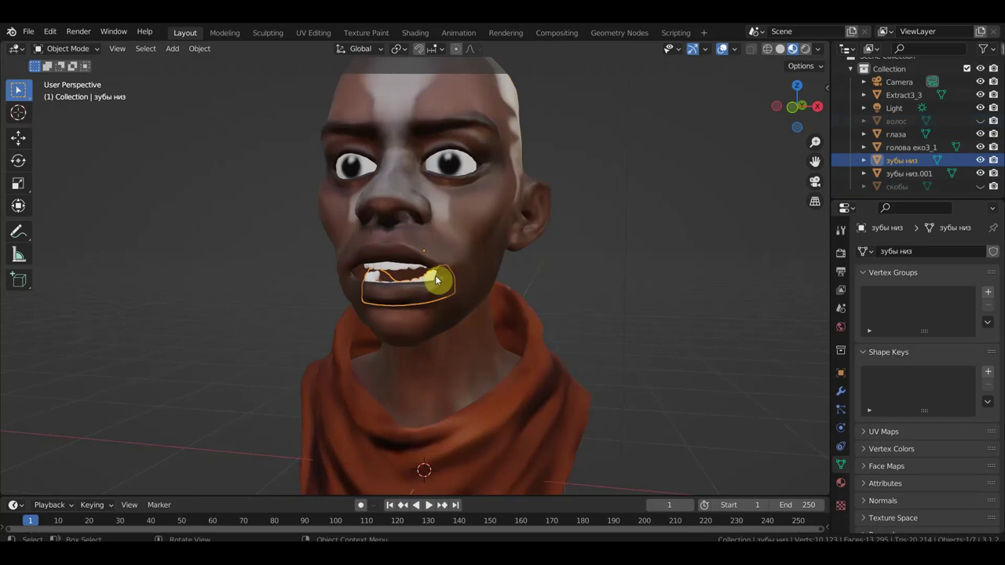
middle_drag(371, 275, 467, 269)
key(KP_1)
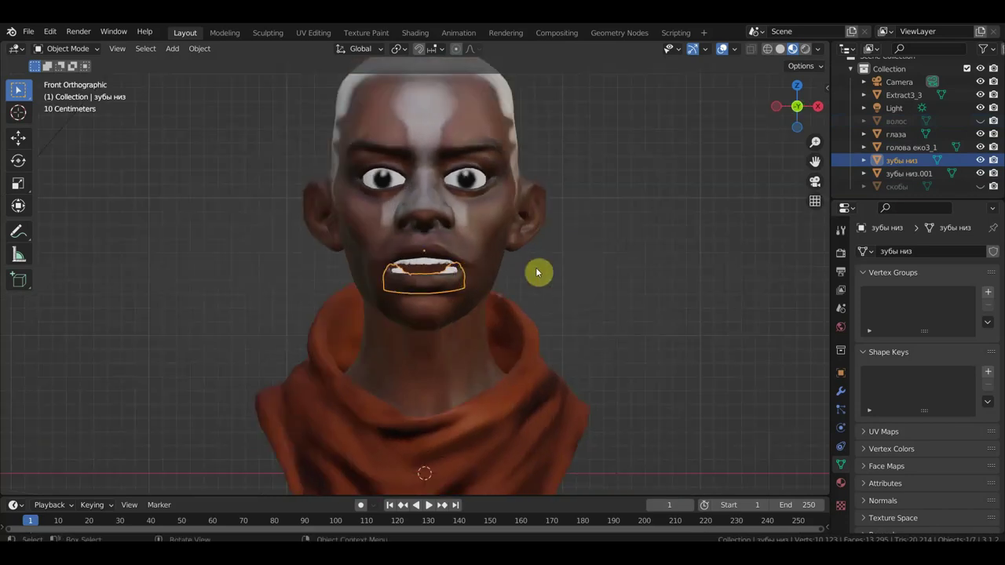
scroll(487, 300, down, 1)
click(493, 369)
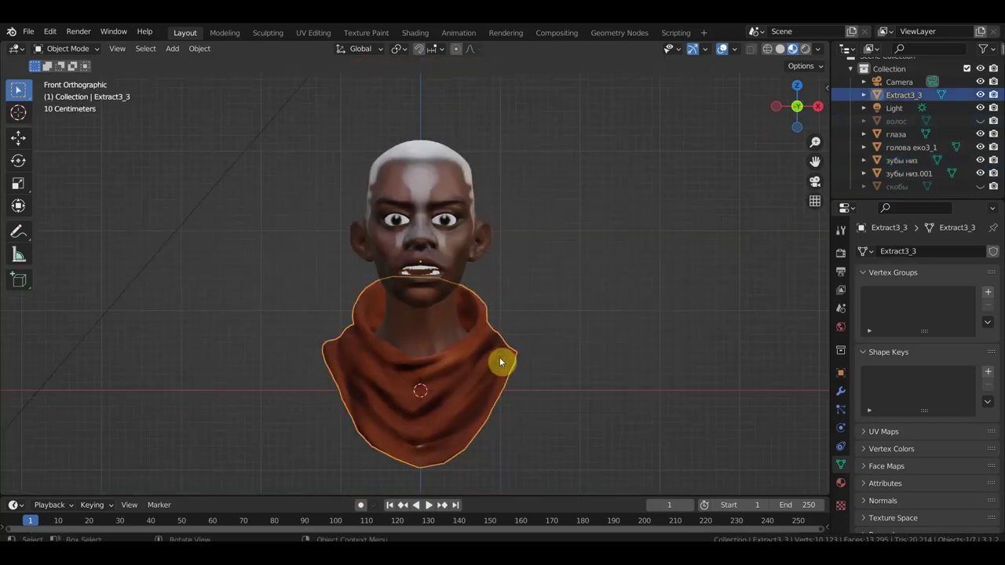
Move the scarf to the right of the bust and the eyes to its left
click(24, 143)
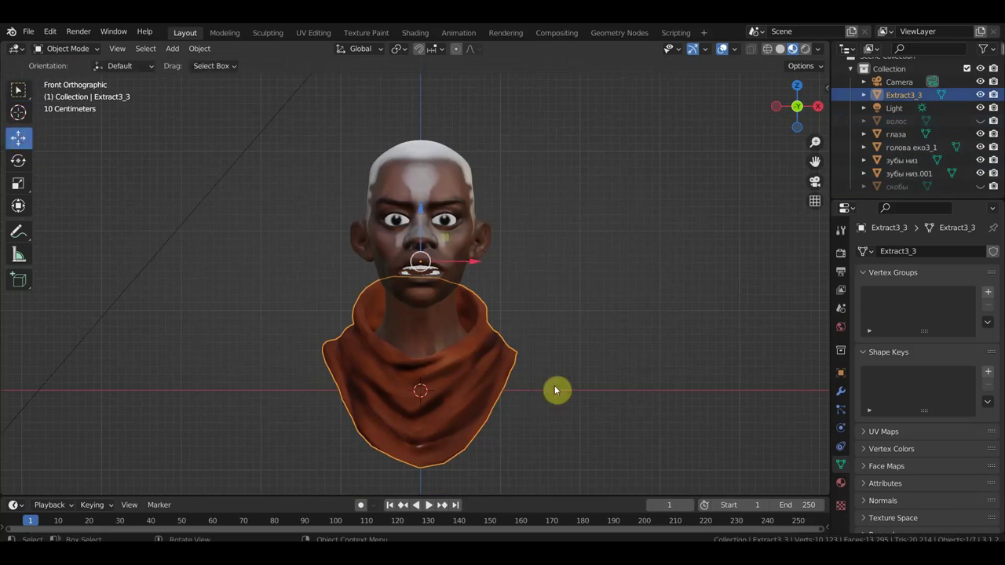
drag(476, 262, 708, 284)
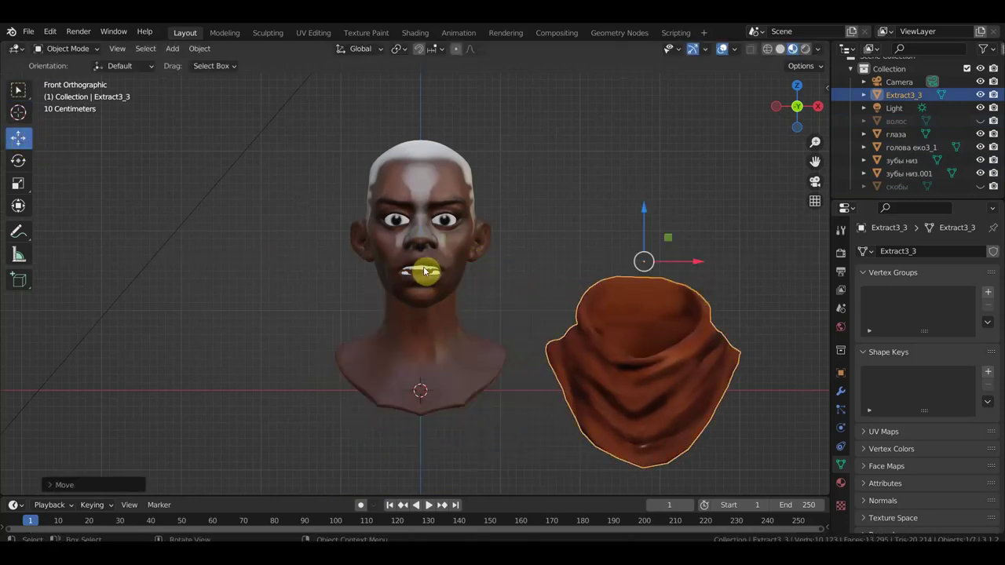
click(446, 224)
drag(476, 269, 283, 271)
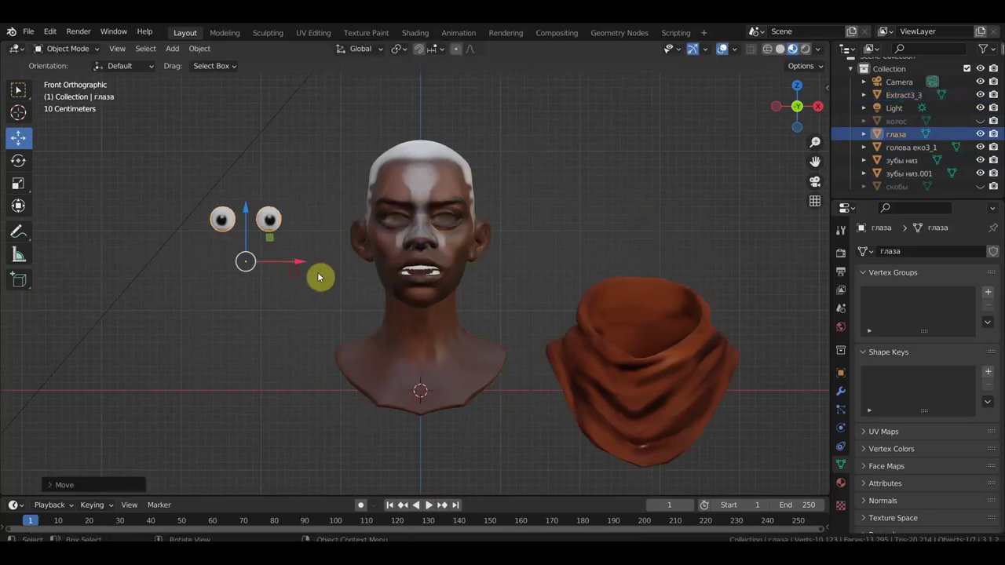
Move the upper and lower teeth together out to the left of the head
click(424, 270)
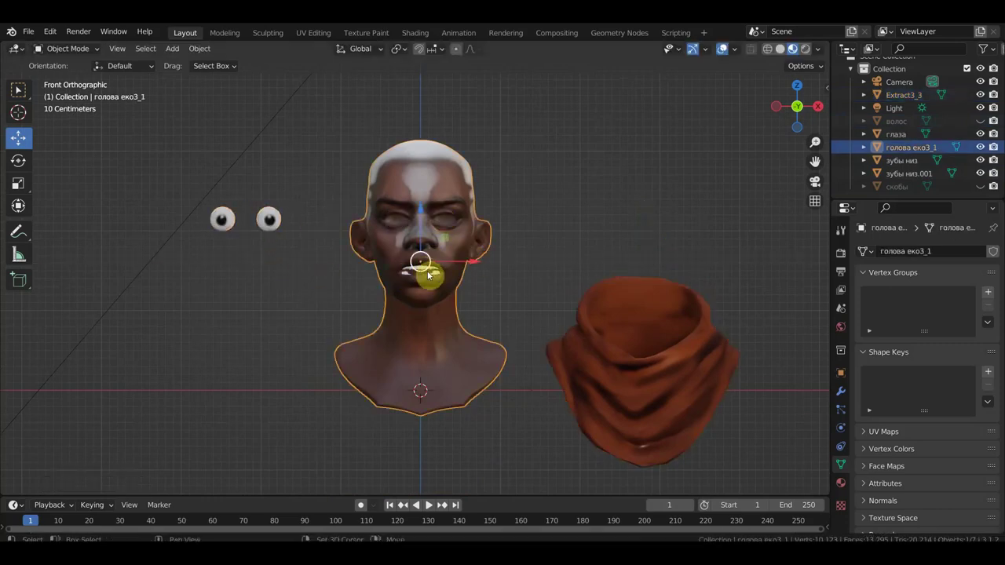
click(910, 165)
shift+click(909, 173)
drag(474, 265, 358, 267)
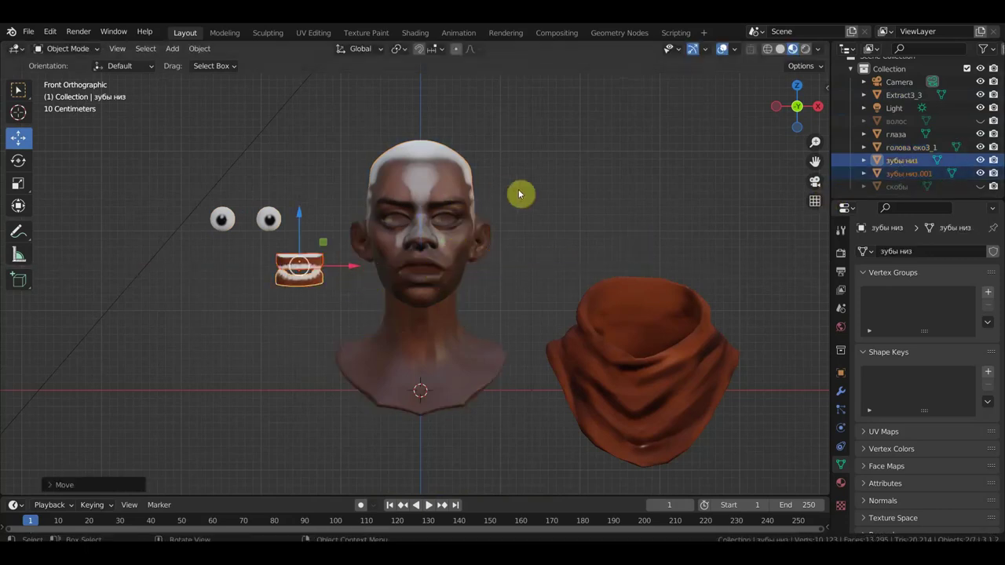
Unhide the hair and скобы clips and move both off to the right
key(alt+h)
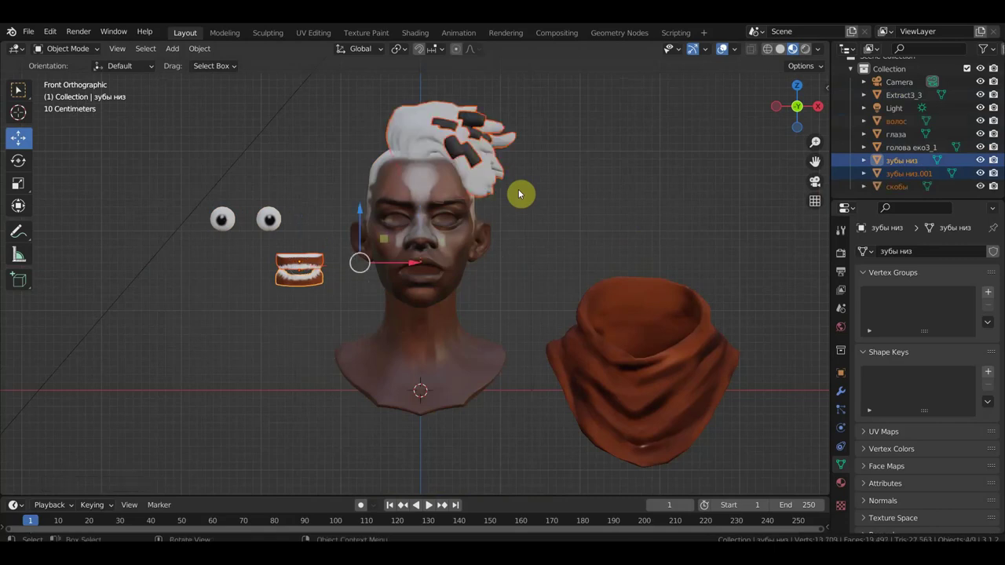
click(414, 138)
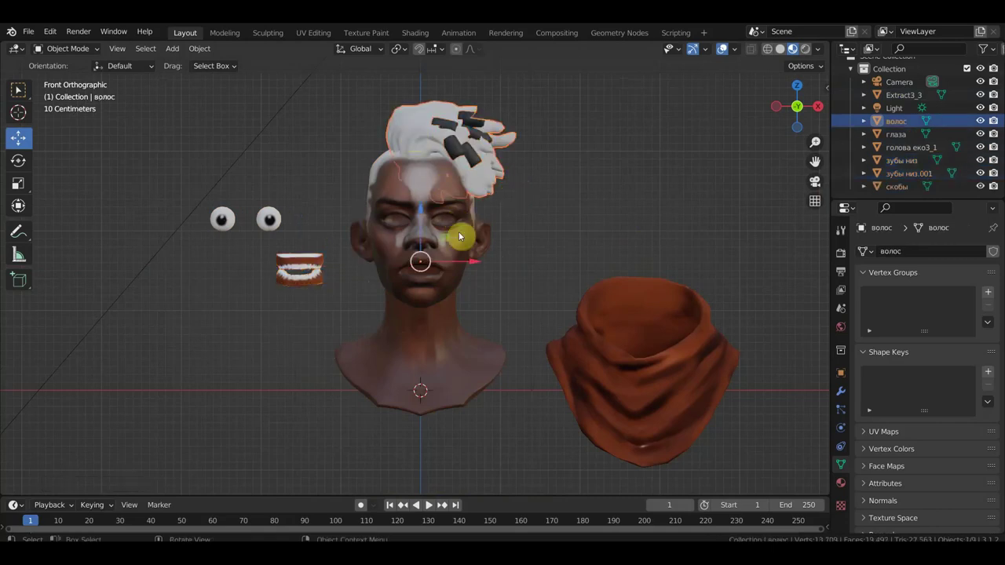
drag(472, 261, 668, 260)
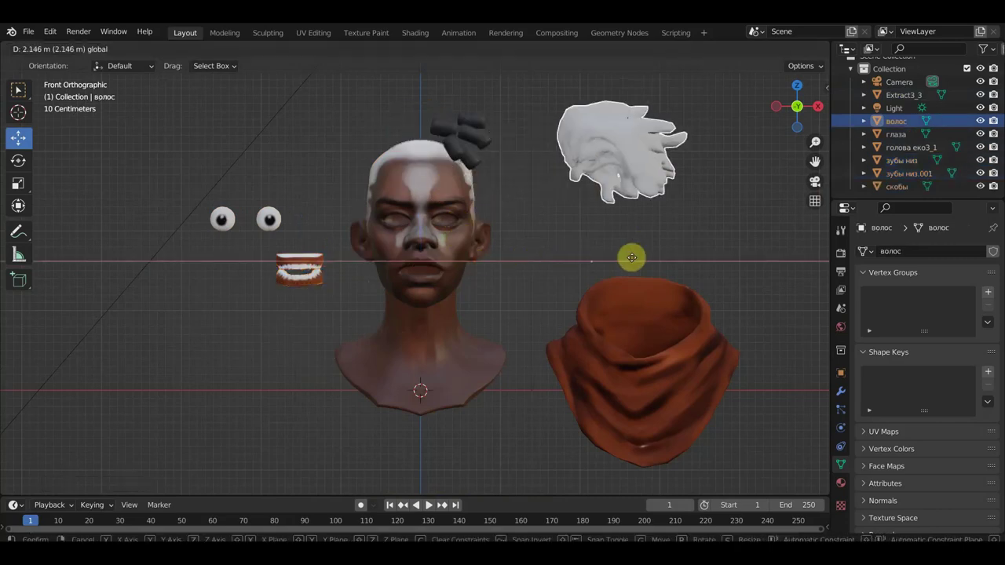
click(471, 135)
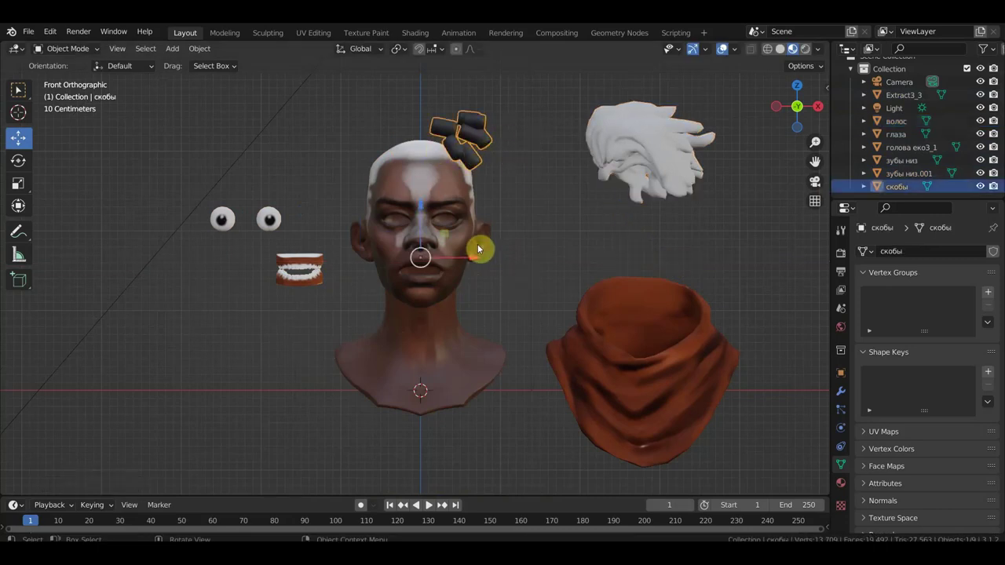
drag(473, 257, 522, 260)
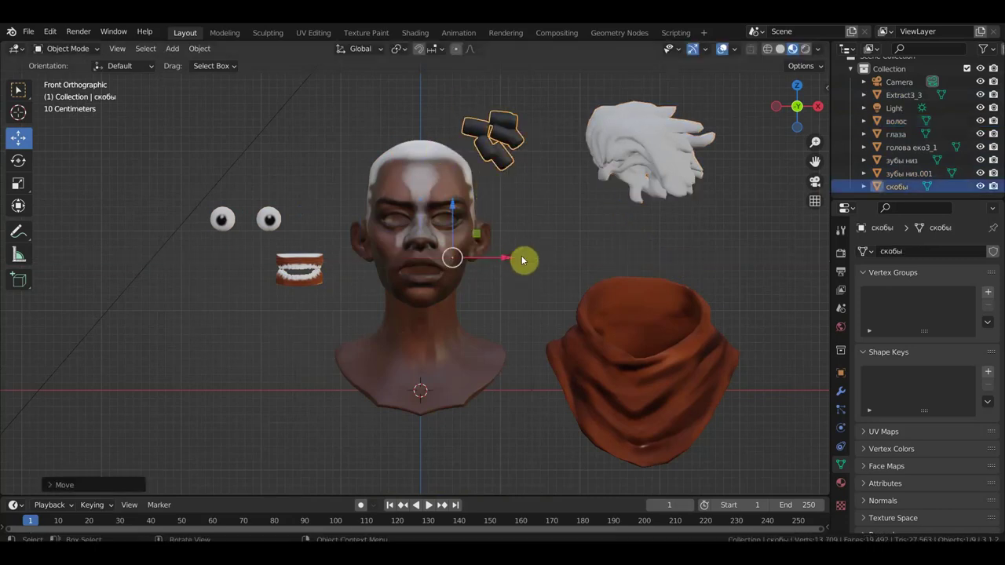
Check the separated layout from the side and front views, then reselect the hair
middle_drag(655, 202, 547, 228)
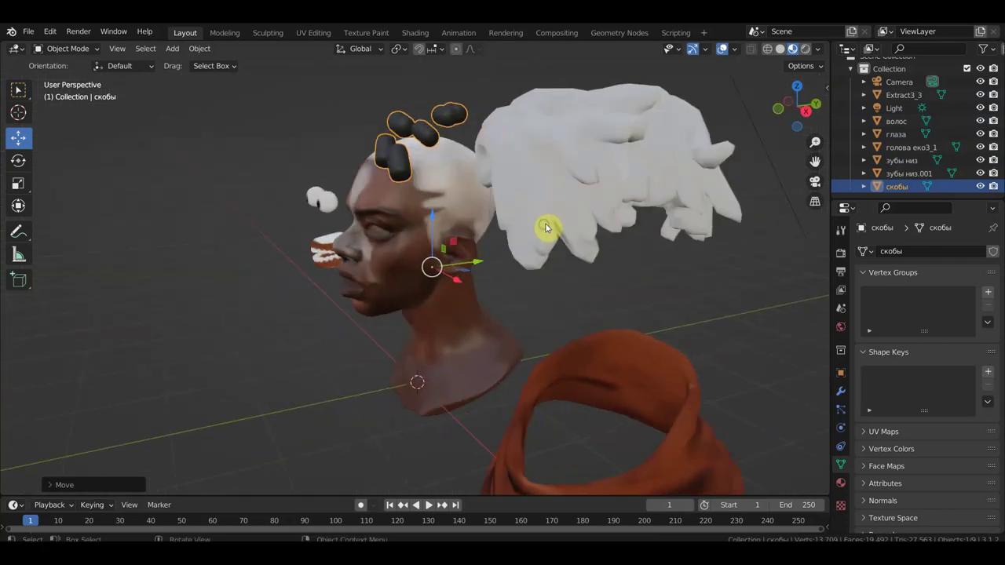
key(KP_1)
scroll(651, 206, down, 1)
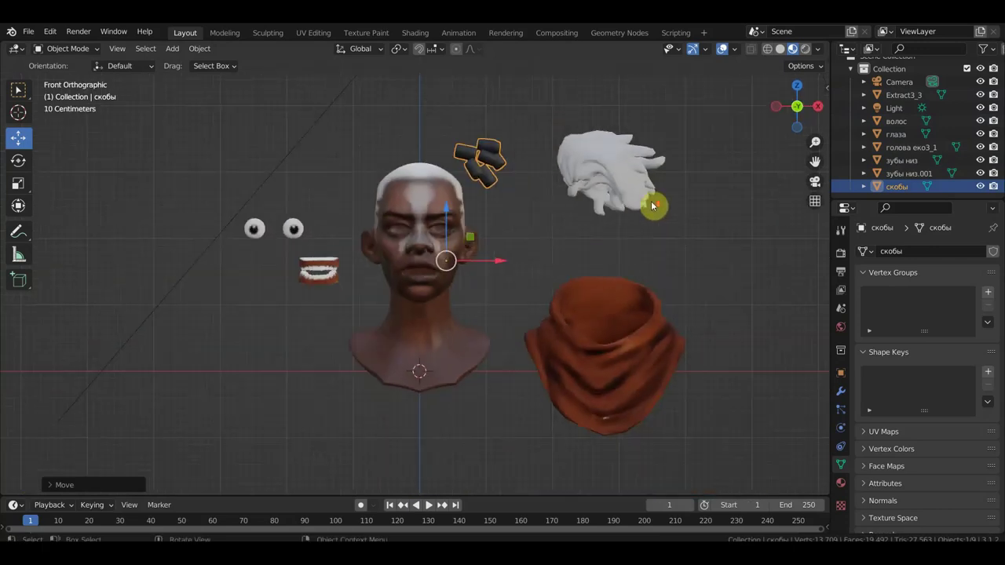
shift+middle_drag(628, 183, 557, 180)
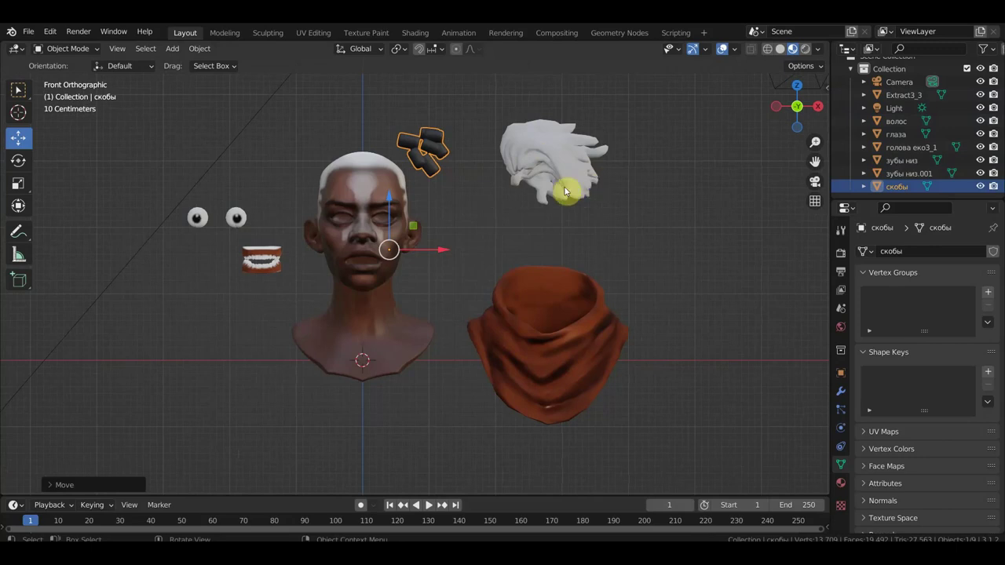
scroll(547, 187, up, 1)
mouse_move(566, 180)
middle_down()
mouse_move(541, 165)
mouse_move(552, 191)
middle_up()
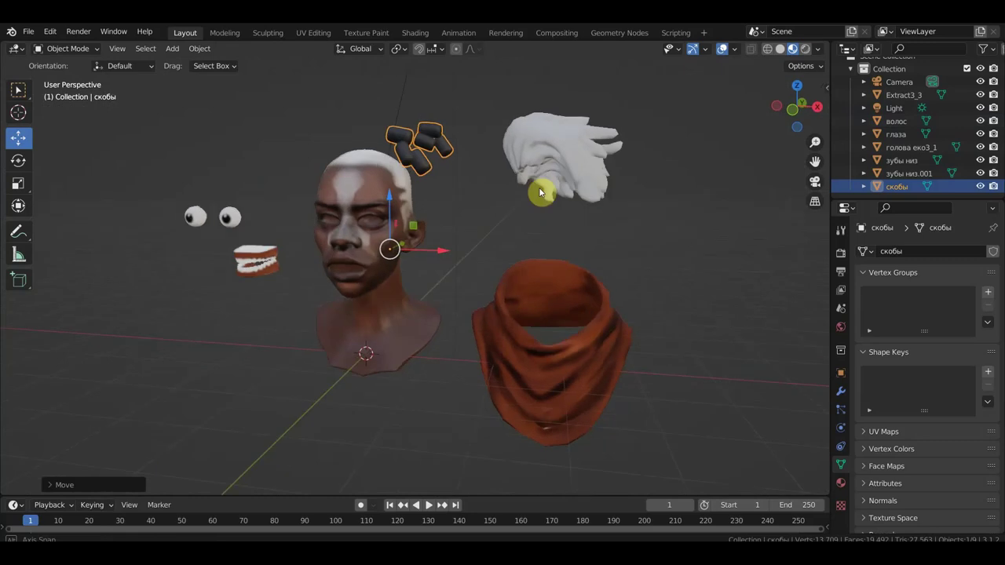
key(KP_1)
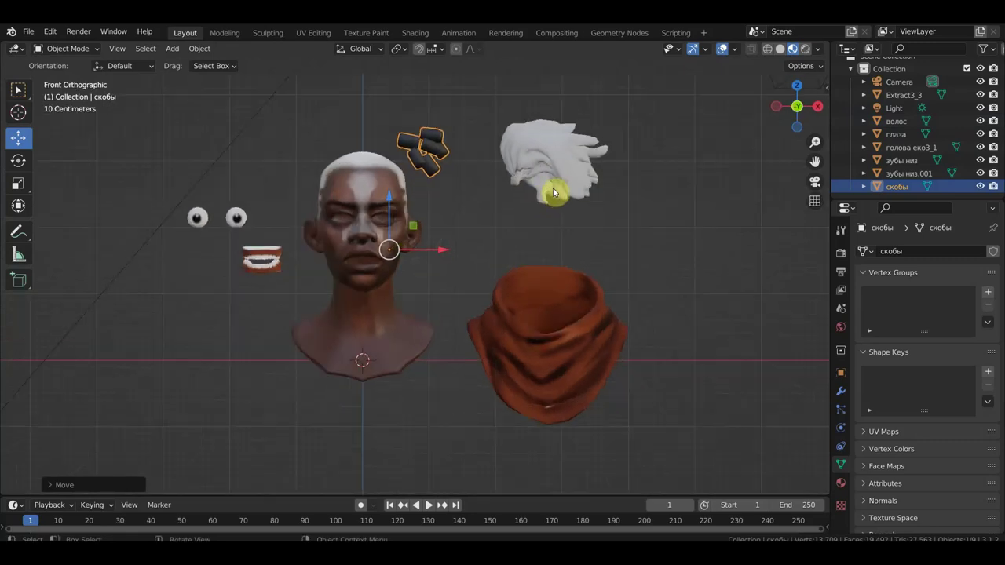
middle_drag(560, 171, 458, 196)
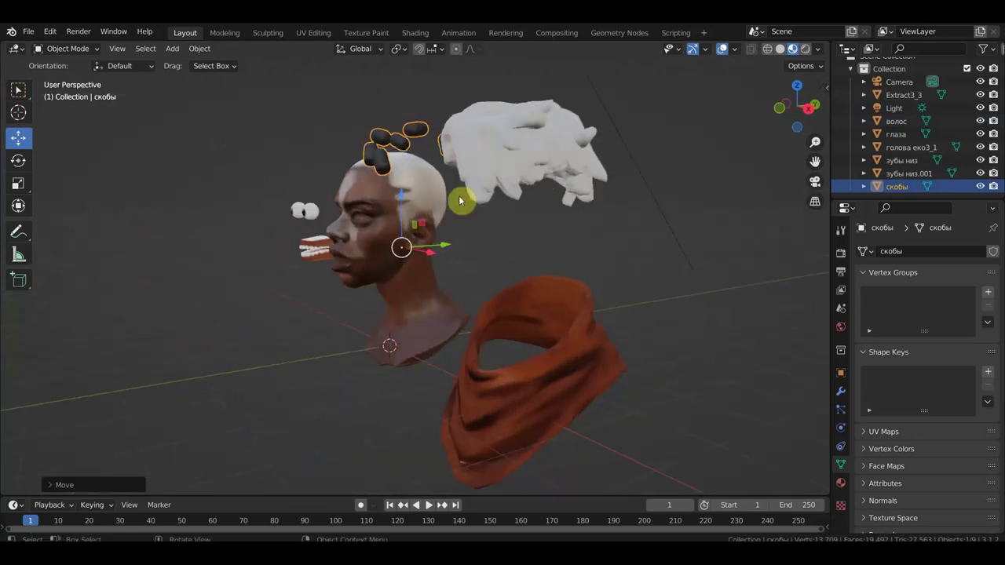
click(534, 158)
mouse_move(534, 158)
middle_down()
mouse_move(589, 164)
mouse_move(521, 251)
mouse_move(728, 115)
middle_up()
View the parts from the front in wireframe, then return to plain solid shading
click(766, 51)
scroll(676, 215, up, 3)
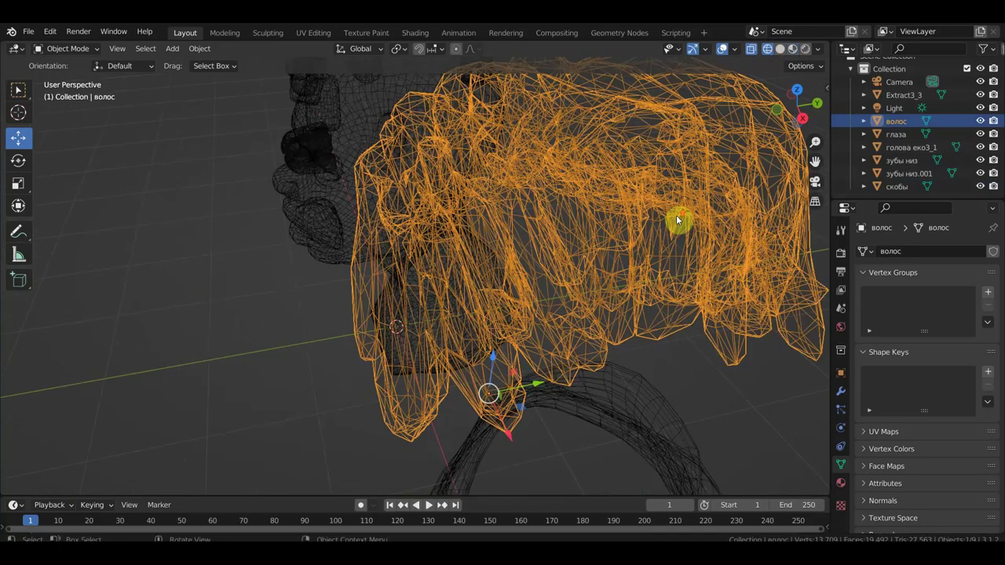
scroll(589, 230, down, 3)
mouse_move(575, 232)
middle_down()
mouse_move(623, 243)
mouse_move(673, 227)
mouse_move(673, 218)
mouse_move(574, 233)
mouse_move(504, 215)
mouse_move(644, 233)
middle_up()
key(KP_1)
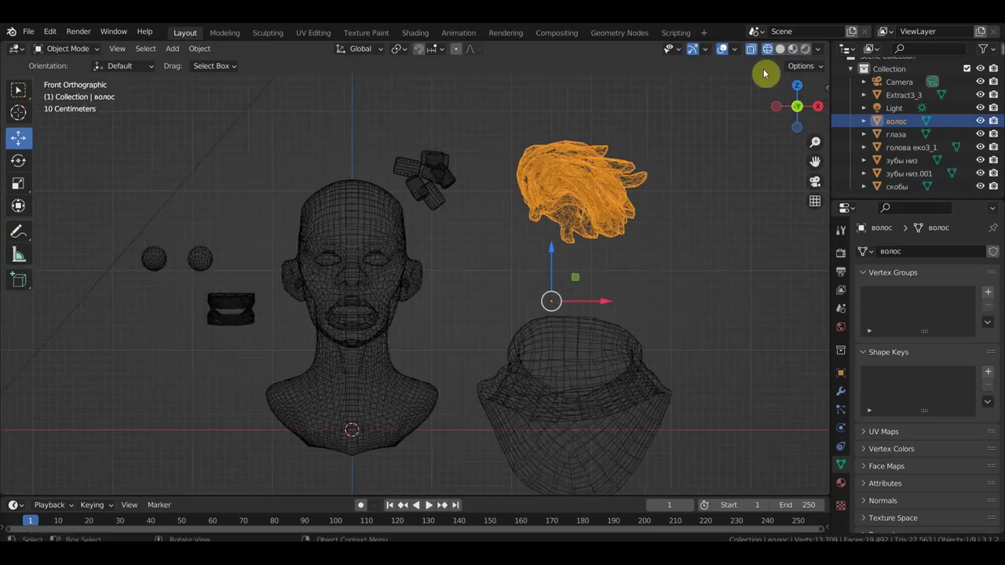
click(779, 49)
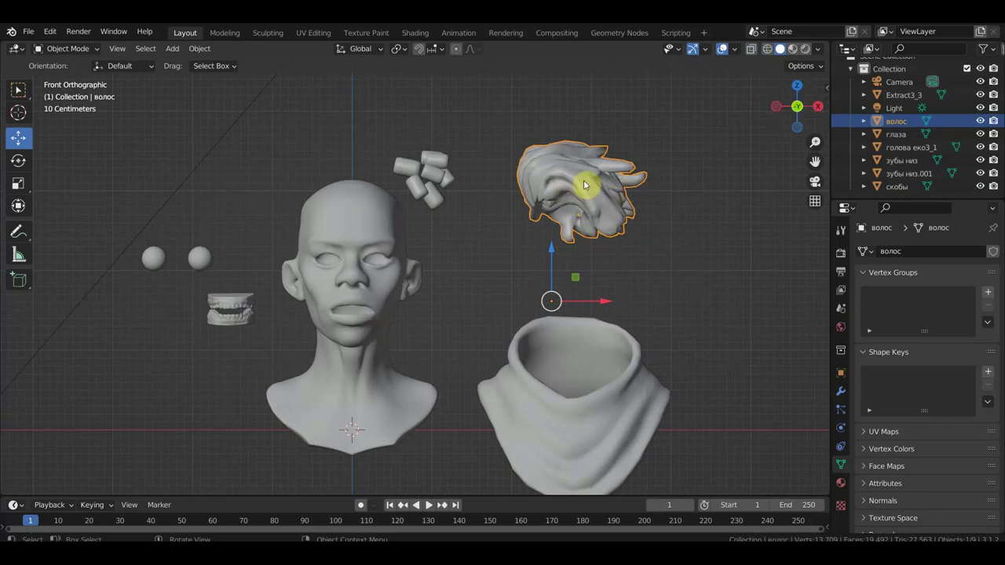
Open the hair's Add Modifier list in Modifier Properties
mouse_move(663, 185)
middle_down()
mouse_move(651, 193)
mouse_move(702, 202)
mouse_move(686, 212)
mouse_move(644, 210)
middle_up()
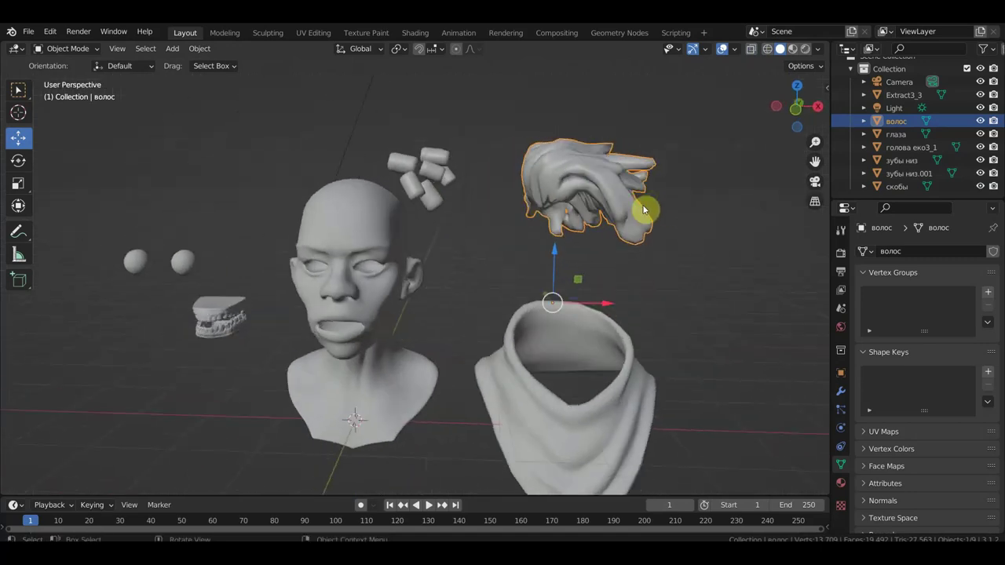
click(841, 390)
click(890, 253)
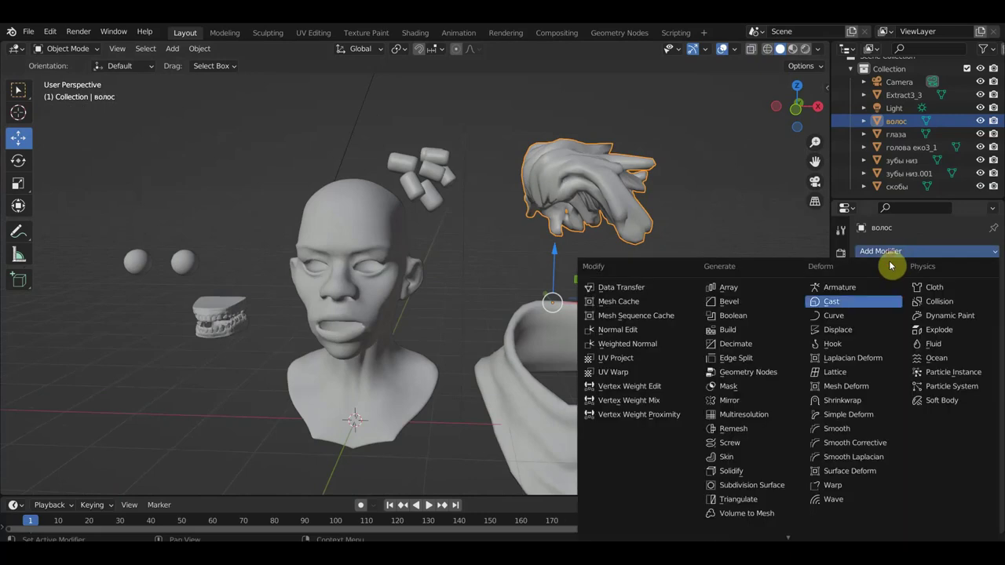
Add and then remove a Decimate modifier on the hair, and view the textured scene from the front
click(750, 347)
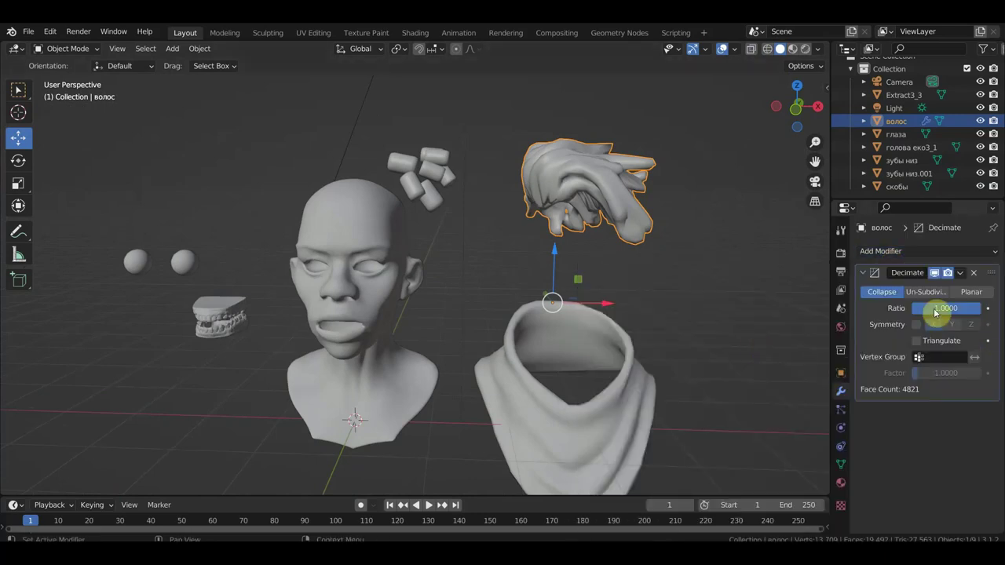
click(975, 273)
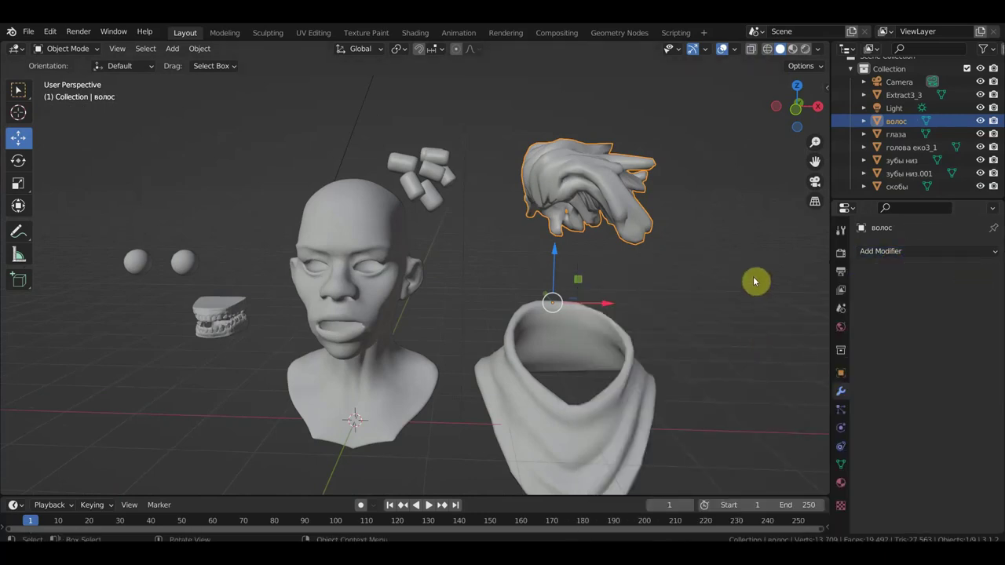
key(KP_1)
shift+middle_drag(707, 286, 653, 255)
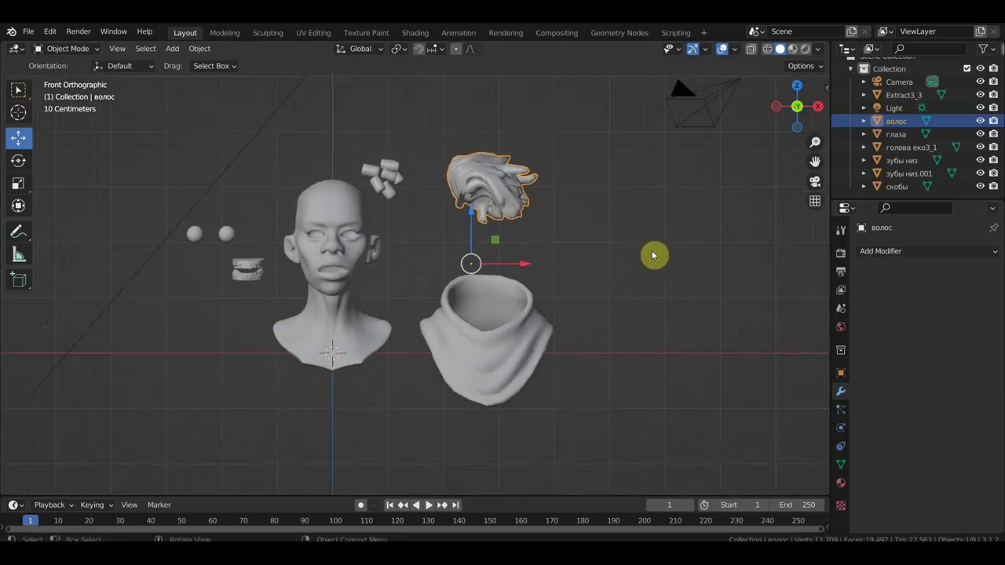
click(792, 50)
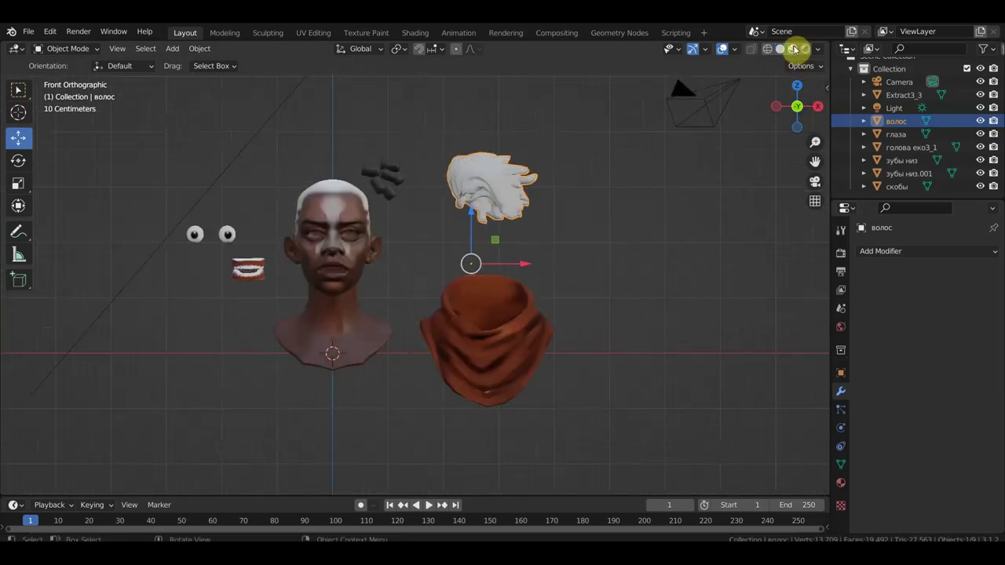
Frame the head and switch the viewport to wireframe shading
click(348, 269)
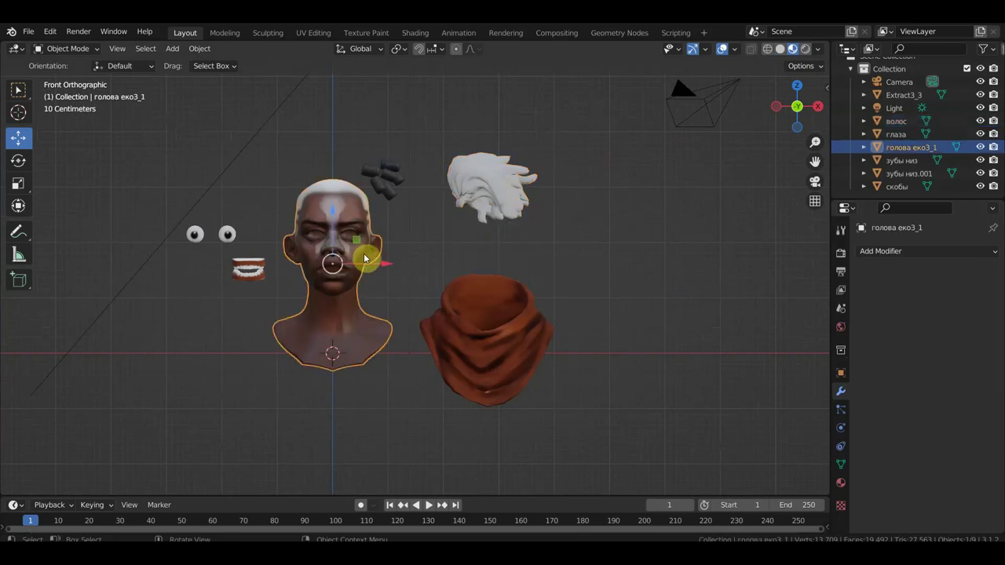
key(KP_Decimal)
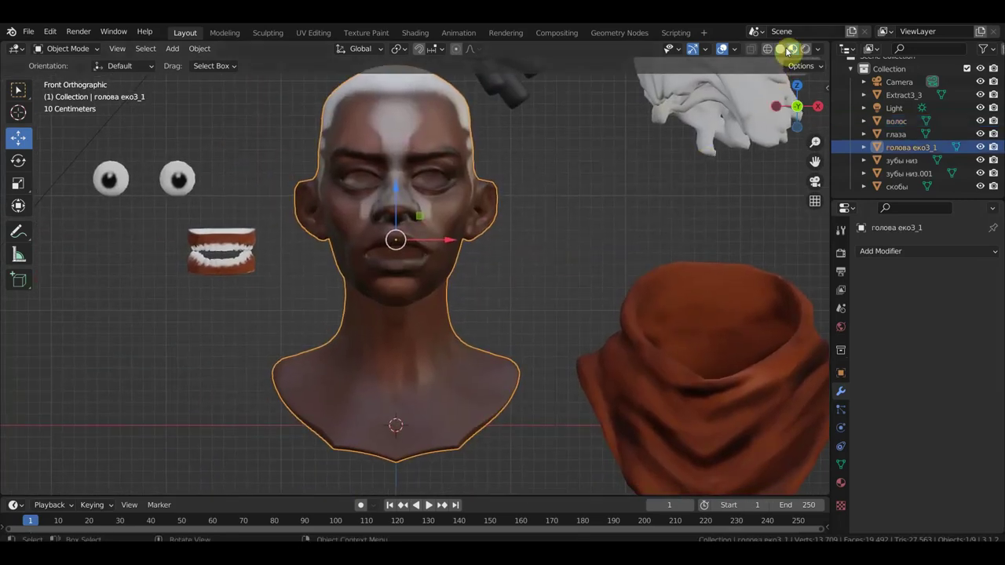
click(779, 48)
click(769, 49)
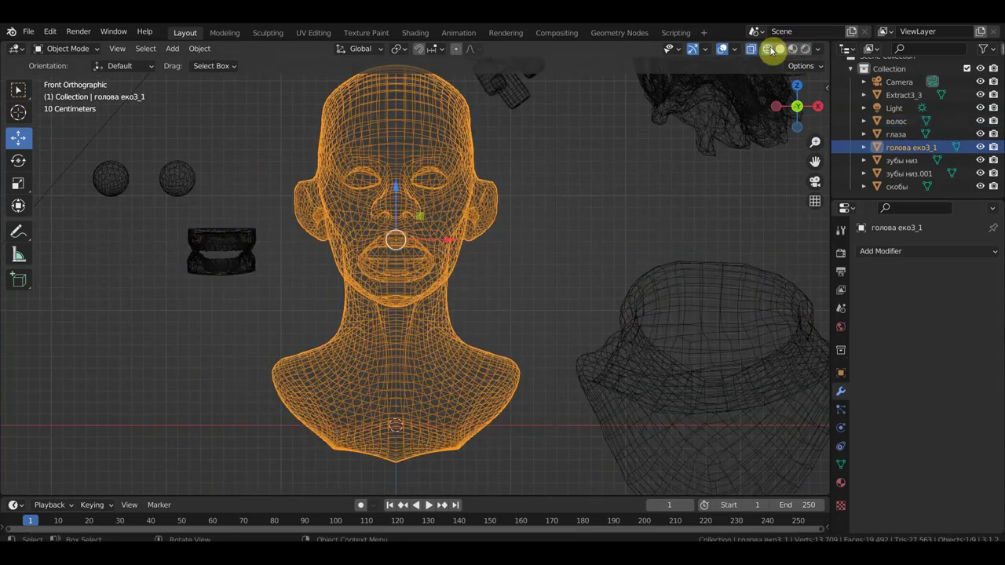
scroll(607, 304, up, 2)
scroll(607, 305, up, 1)
scroll(607, 304, down, 1)
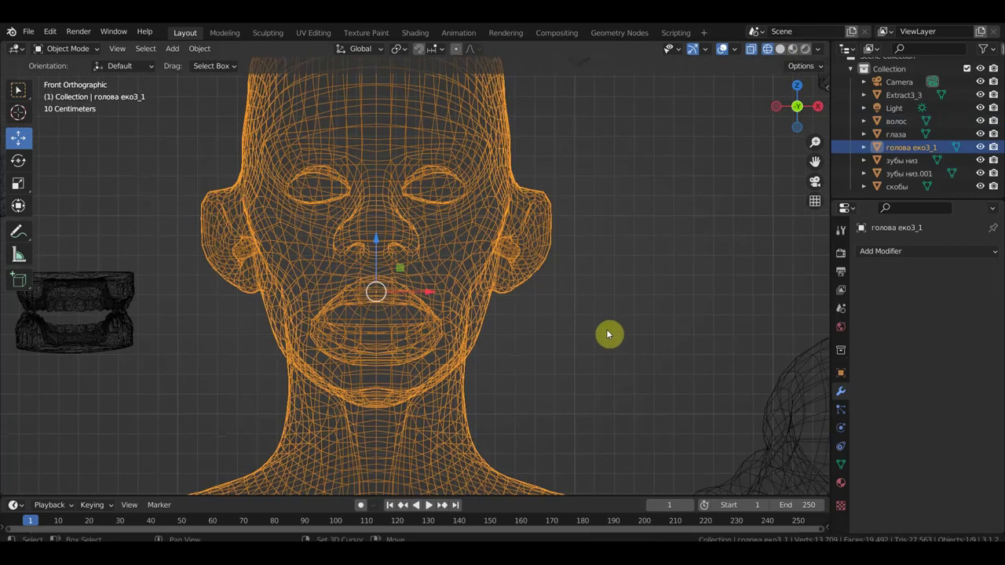
scroll(606, 304, down, 1)
scroll(606, 304, down, 1)
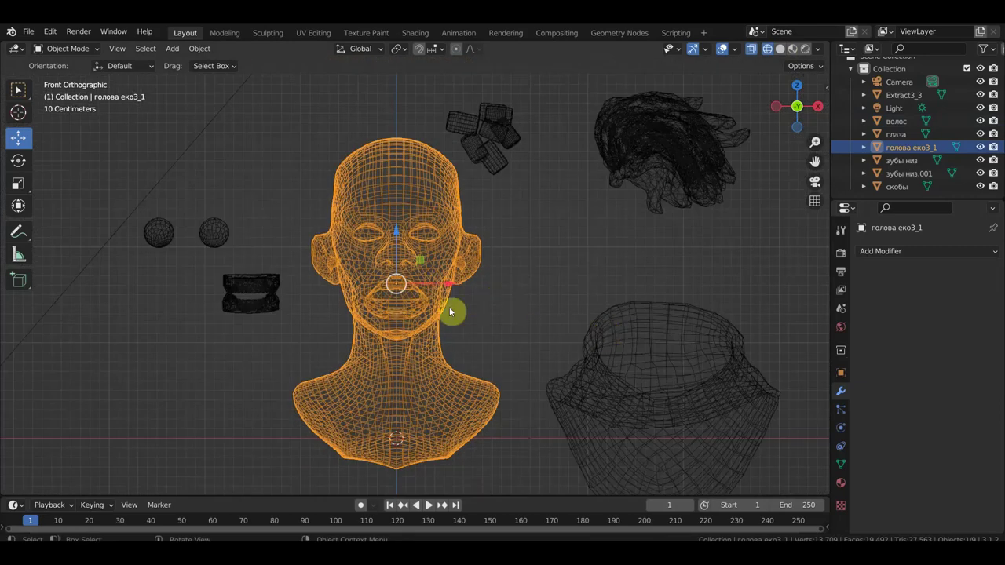
Inspect the head's wireframe at an angle and from the front, then select the scarf Extract3_3
mouse_move(523, 322)
middle_down()
mouse_move(612, 336)
mouse_move(539, 348)
mouse_move(520, 330)
mouse_move(464, 321)
mouse_move(561, 314)
mouse_move(477, 211)
middle_up()
scroll(521, 329, up, 3)
key(KP_1)
click(618, 314)
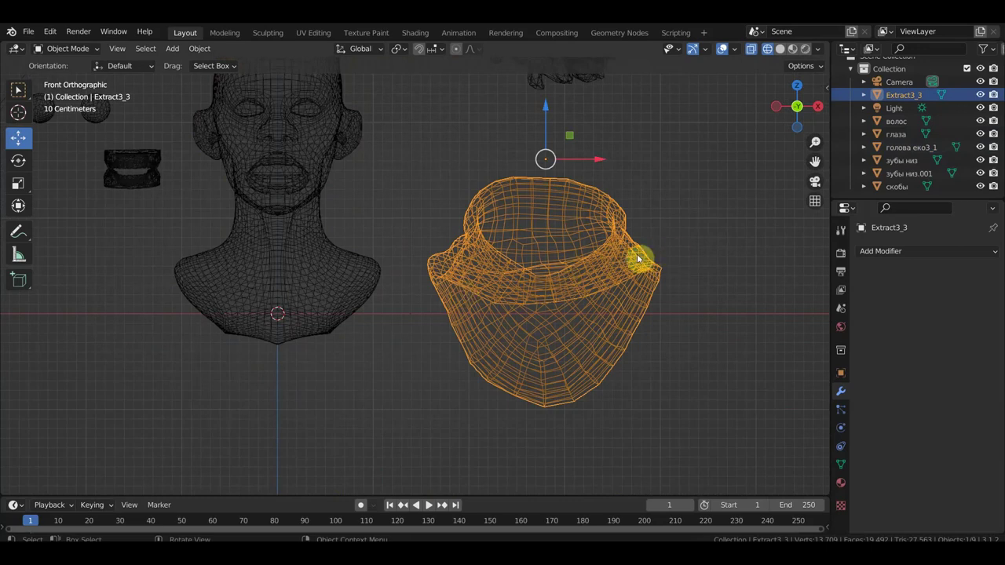
Zoom in on the teeth and examine the upper teeth in perspective
scroll(677, 250, down, 1)
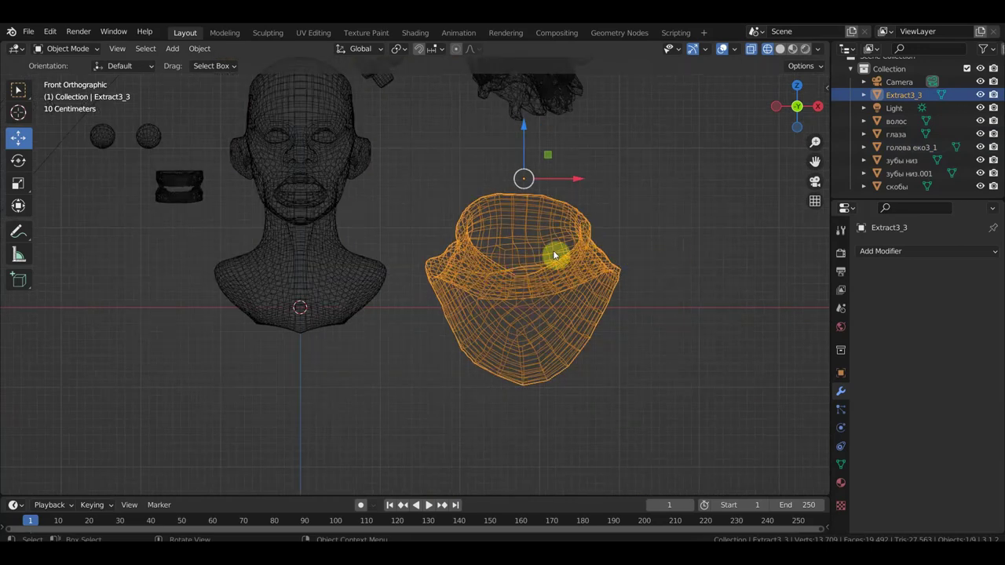
scroll(553, 250, up, 1)
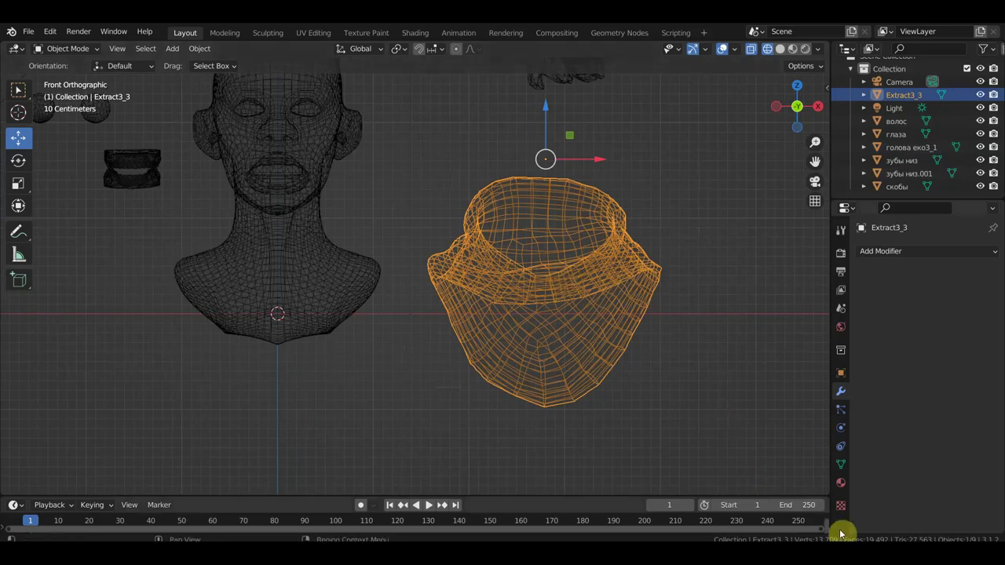
shift+middle_drag(384, 253, 561, 352)
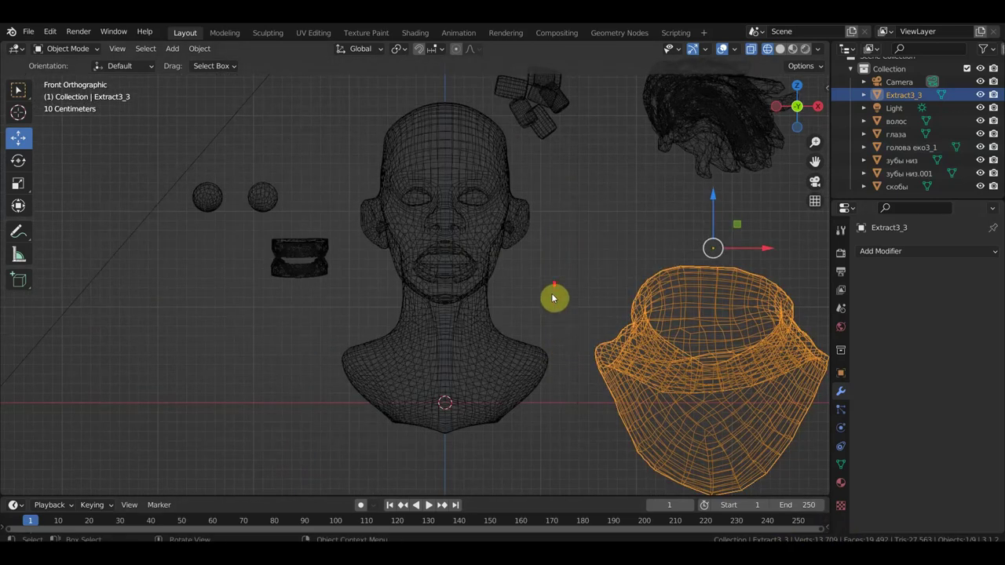
scroll(553, 297, up, 1)
scroll(543, 287, up, 1)
shift+middle_drag(337, 293, 543, 332)
scroll(503, 326, up, 3)
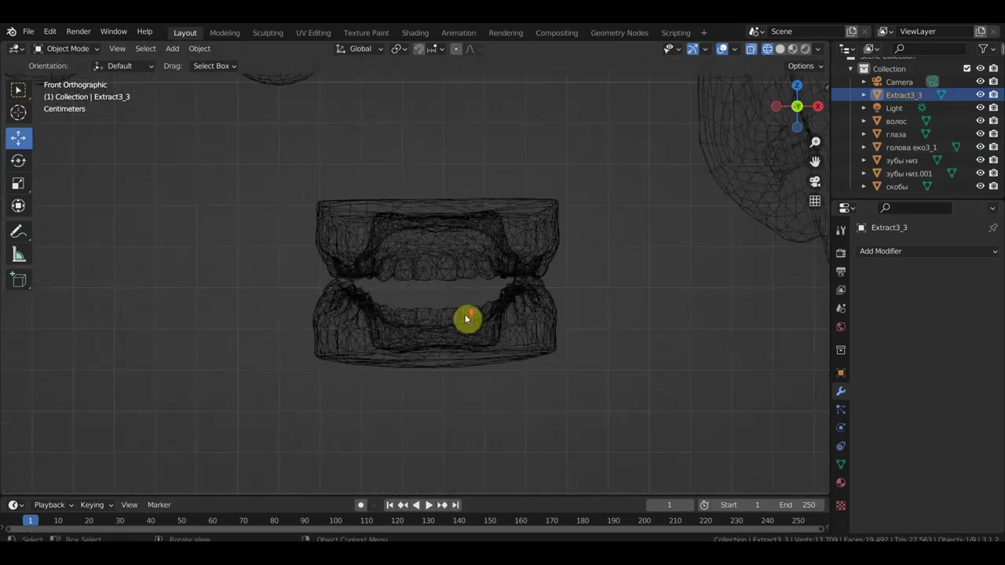
scroll(465, 318, up, 2)
scroll(489, 264, up, 1)
click(523, 224)
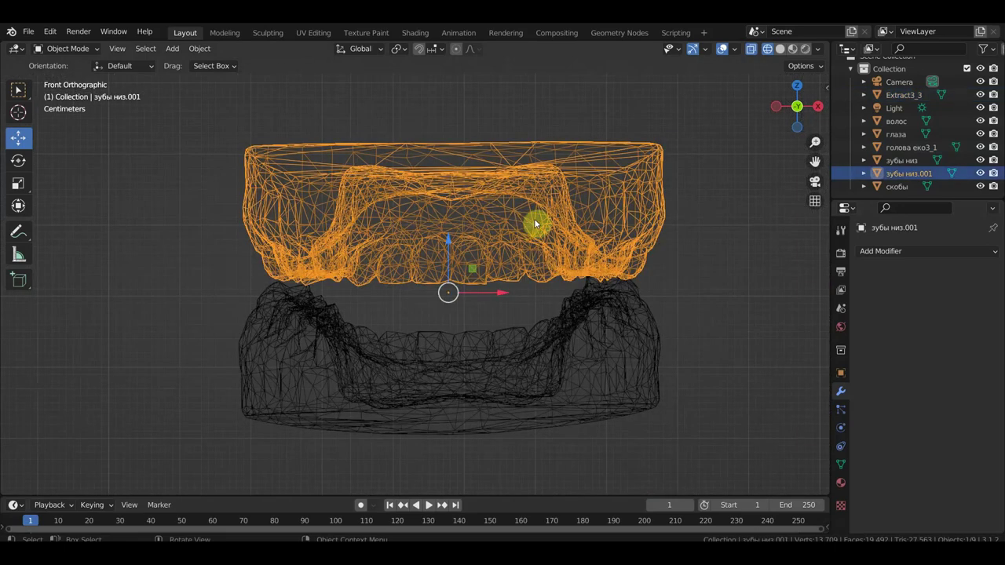
middle_drag(534, 224, 539, 354)
scroll(529, 314, down, 2)
scroll(542, 333, down, 2)
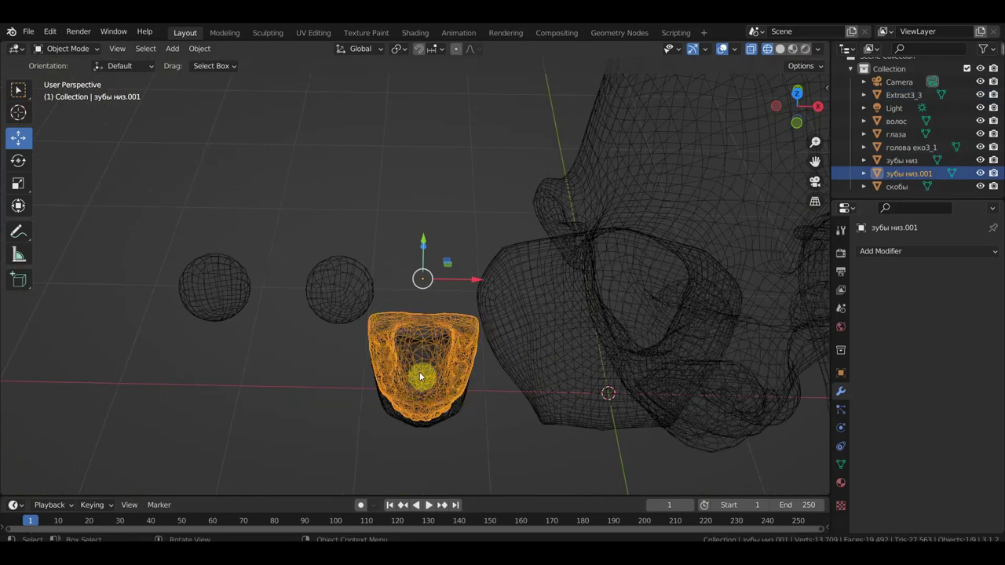
Switch back to Material Preview, orbit around the teeth, then recentre the scene from the front
middle_drag(427, 356, 427, 284)
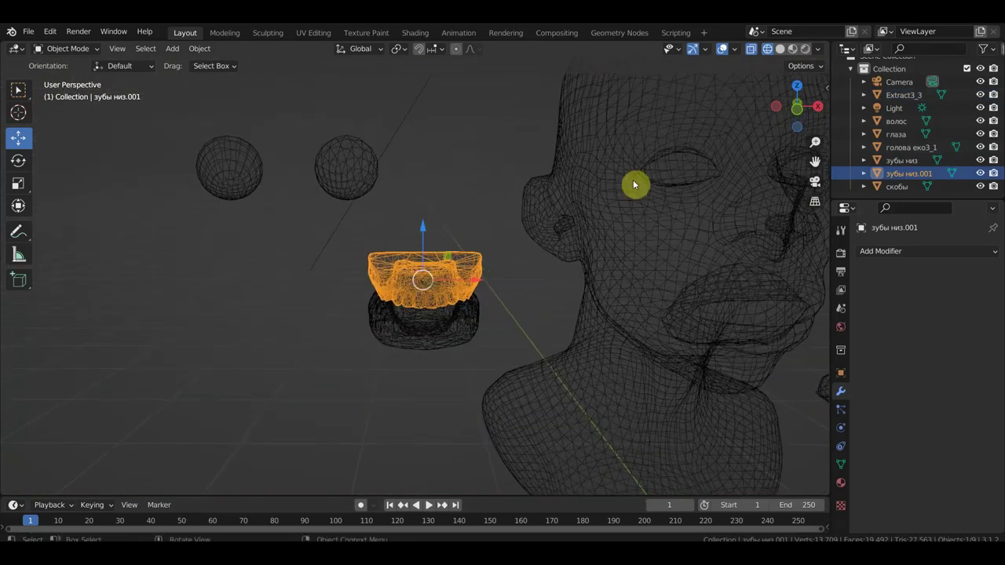
click(792, 48)
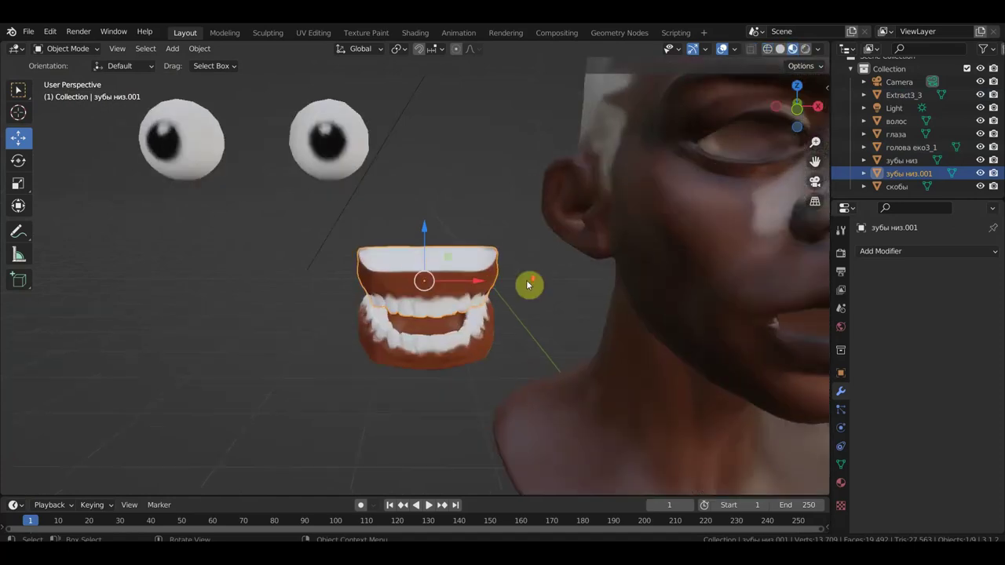
scroll(529, 285, up, 3)
mouse_move(505, 264)
middle_down()
mouse_move(492, 288)
mouse_move(467, 298)
mouse_move(444, 264)
mouse_move(476, 213)
mouse_move(514, 291)
mouse_move(524, 271)
middle_up()
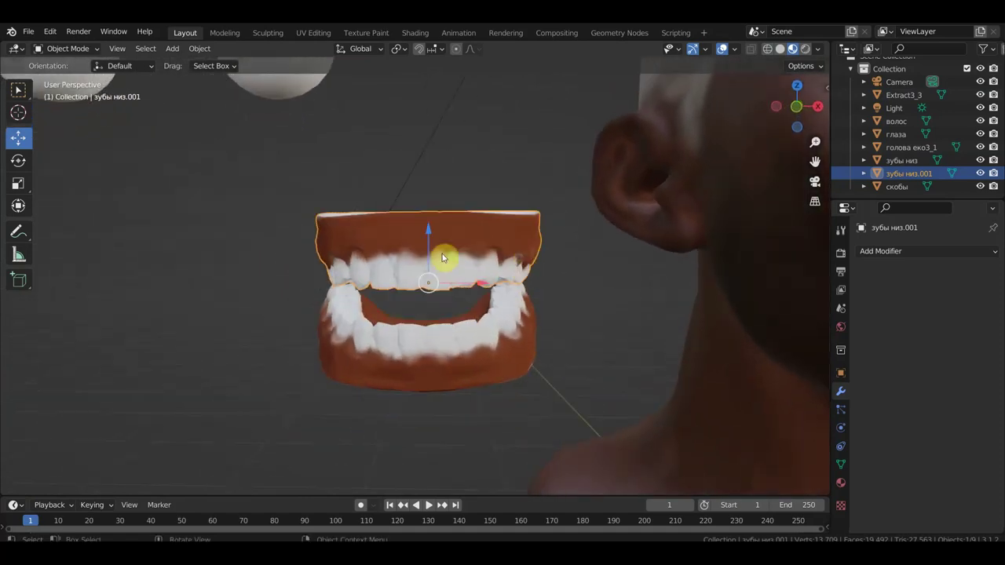
middle_drag(416, 275, 471, 271)
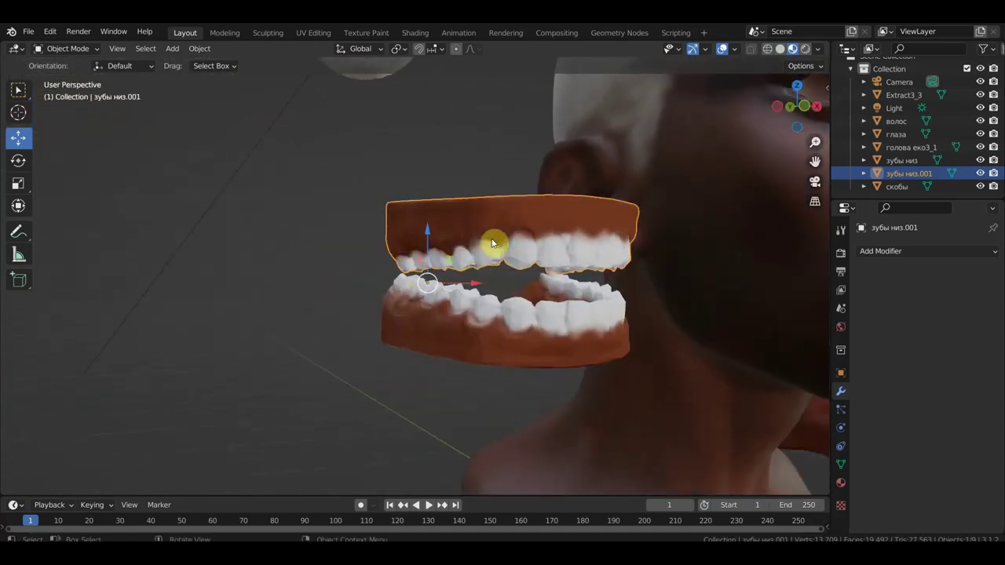
middle_drag(607, 241, 552, 249)
mouse_move(527, 246)
alt+middle_down()
mouse_move(543, 253)
mouse_move(348, 270)
alt+middle_up()
scroll(543, 252, down, 5)
scroll(348, 269, down, 2)
shift+middle_drag(514, 291, 436, 280)
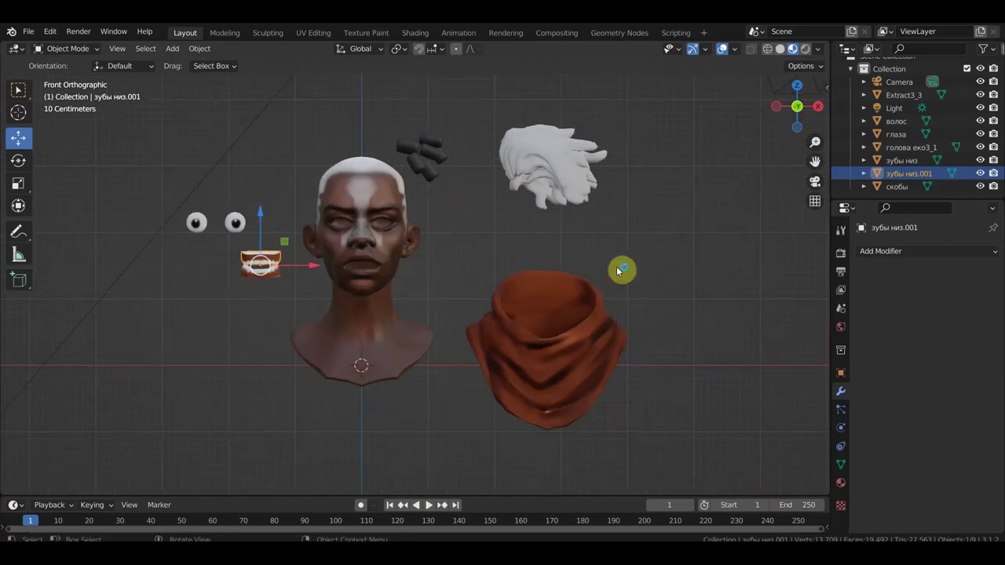
Deselect the teeth, centre the view on the head, and open File > Open Recent
click(663, 253)
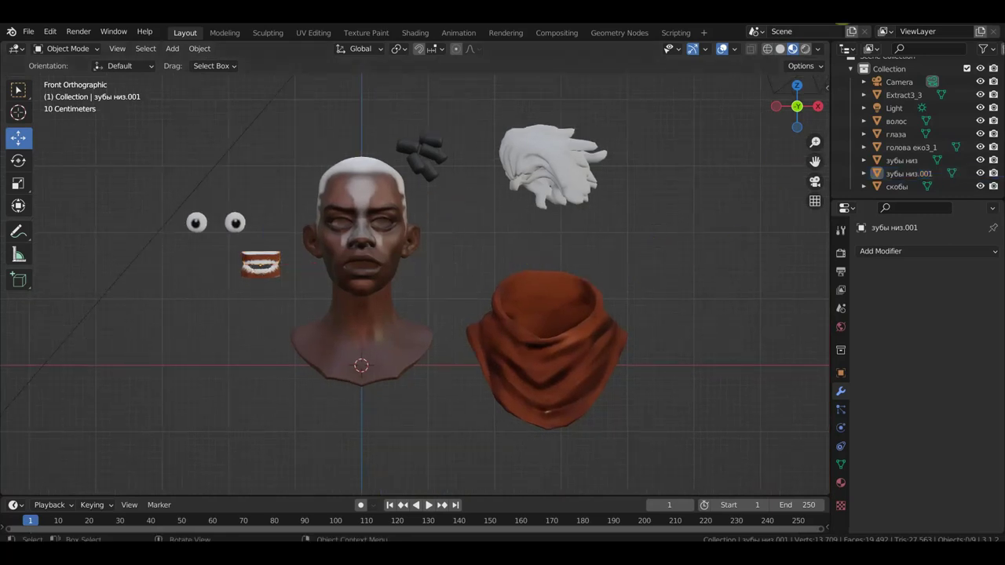
scroll(722, 219, up, 3)
scroll(722, 224, down, 2)
scroll(728, 239, down, 2)
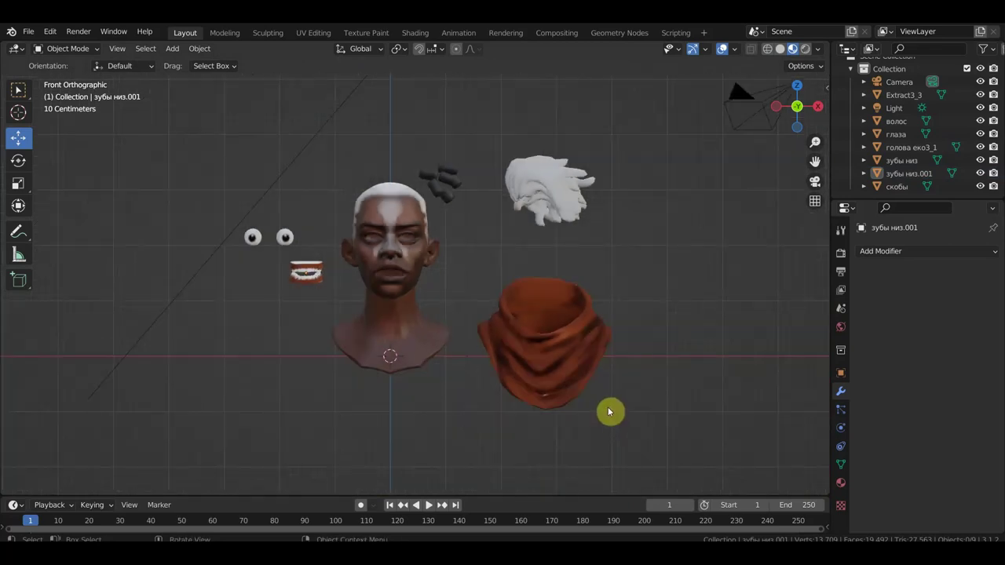
scroll(608, 412, up, 4)
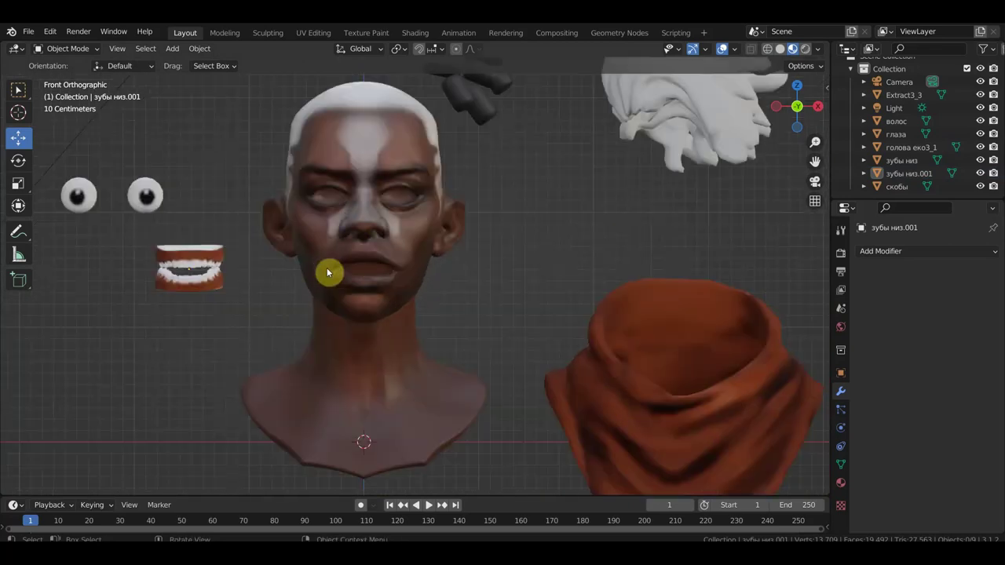
scroll(409, 267, down, 2)
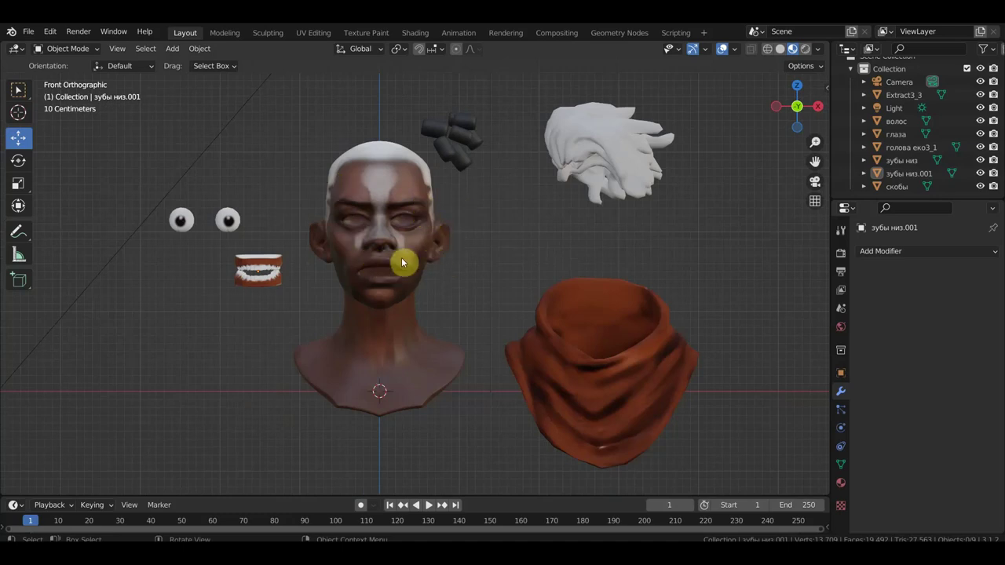
shift+middle_drag(405, 257, 456, 256)
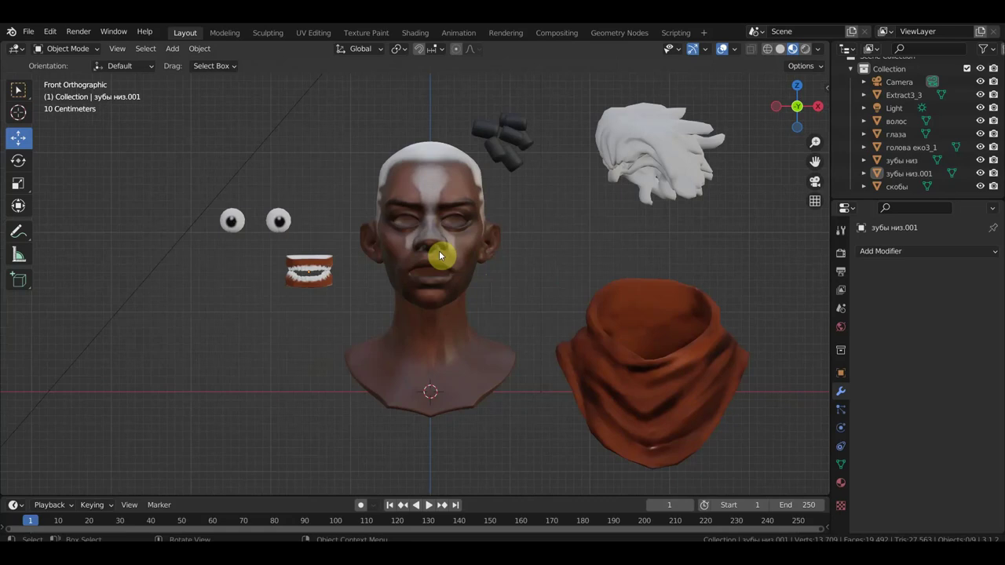
click(30, 32)
mouse_move(61, 72)
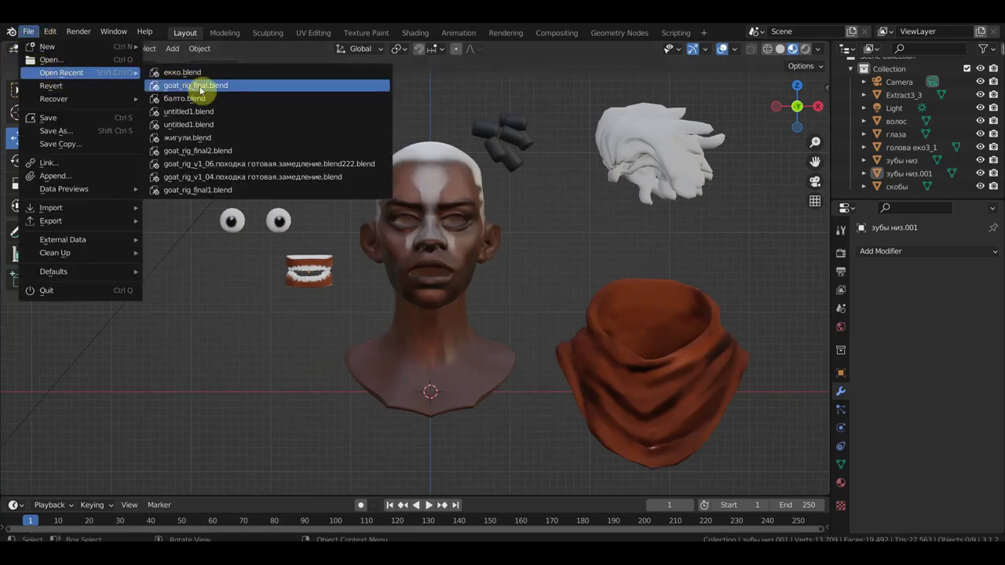
Open goat_rig_final.blend without saving and view the bust from the front
click(202, 73)
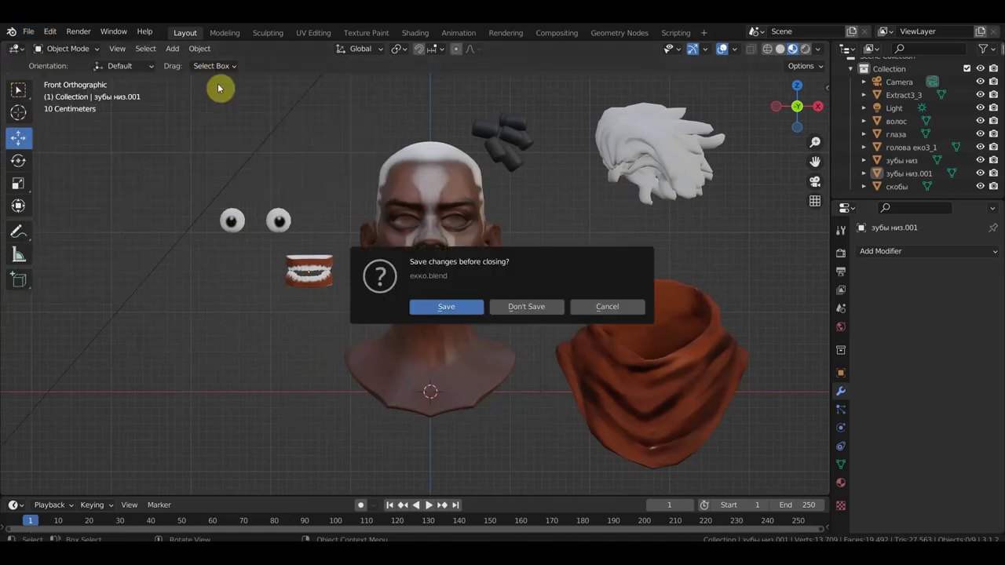
click(533, 309)
scroll(531, 312, up, 4)
mouse_move(525, 314)
middle_down()
mouse_move(522, 217)
mouse_move(480, 227)
mouse_move(529, 274)
middle_up()
key(KP_1)
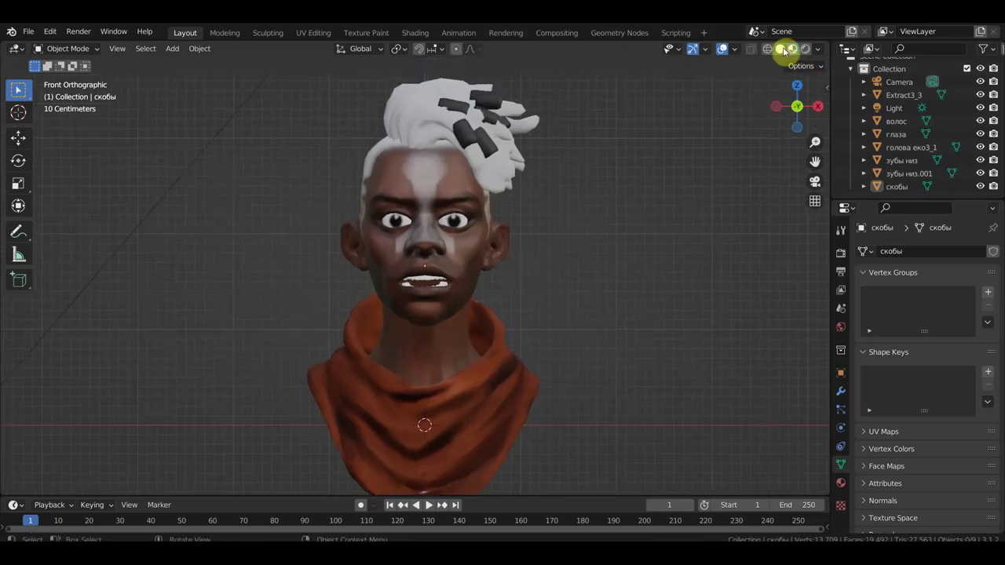
Toggle between Solid and Material Preview shading, ending on grey Solid
click(781, 49)
click(792, 49)
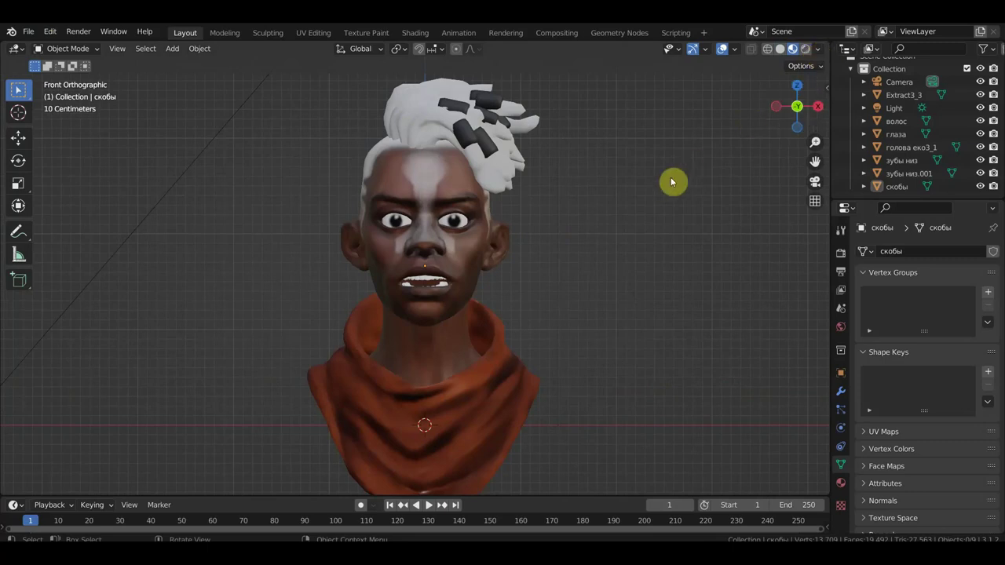
click(781, 49)
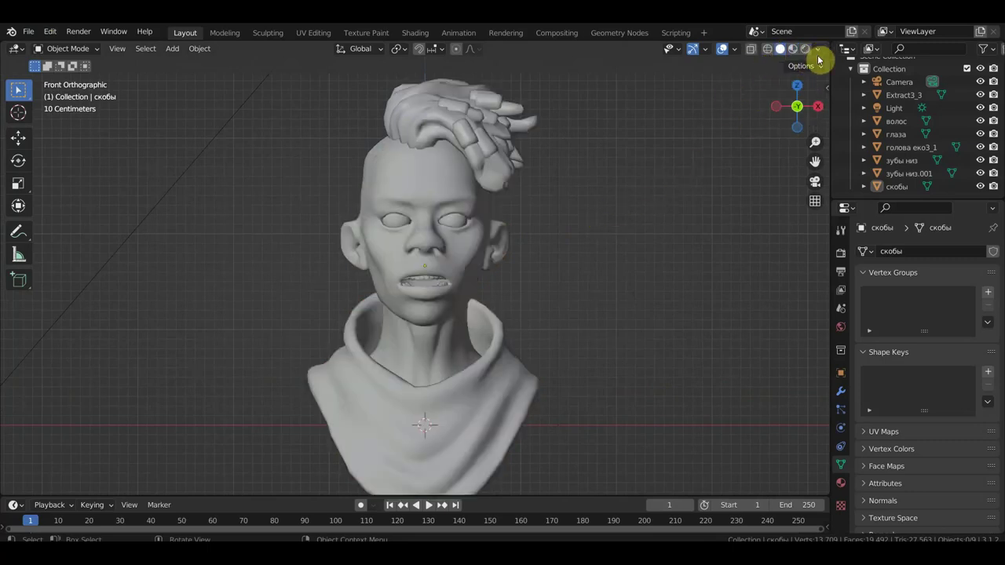
Set viewport shading to MatCap lighting with Random colours, viewed from the front
click(817, 49)
click(814, 112)
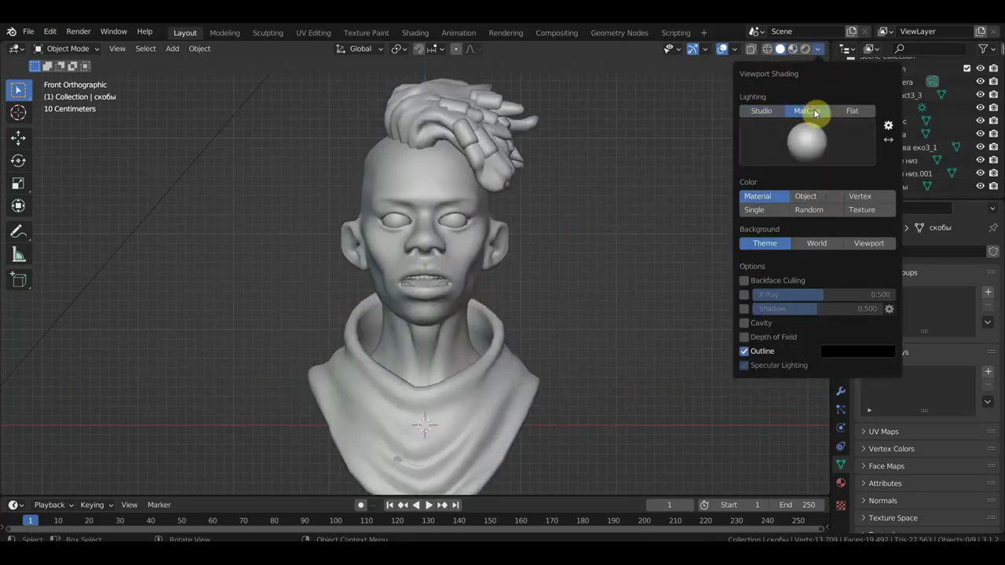
click(825, 209)
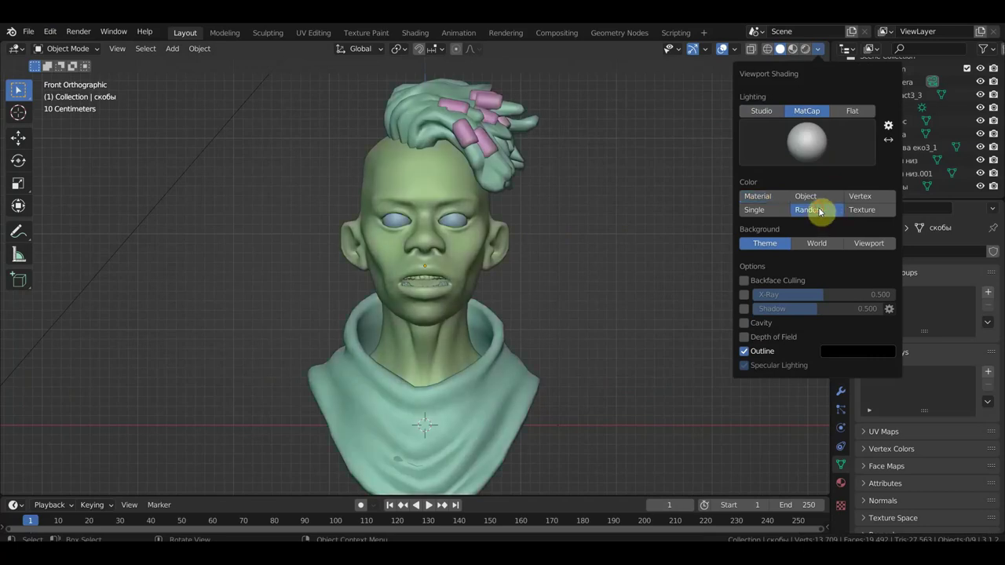
middle_drag(623, 274, 480, 286)
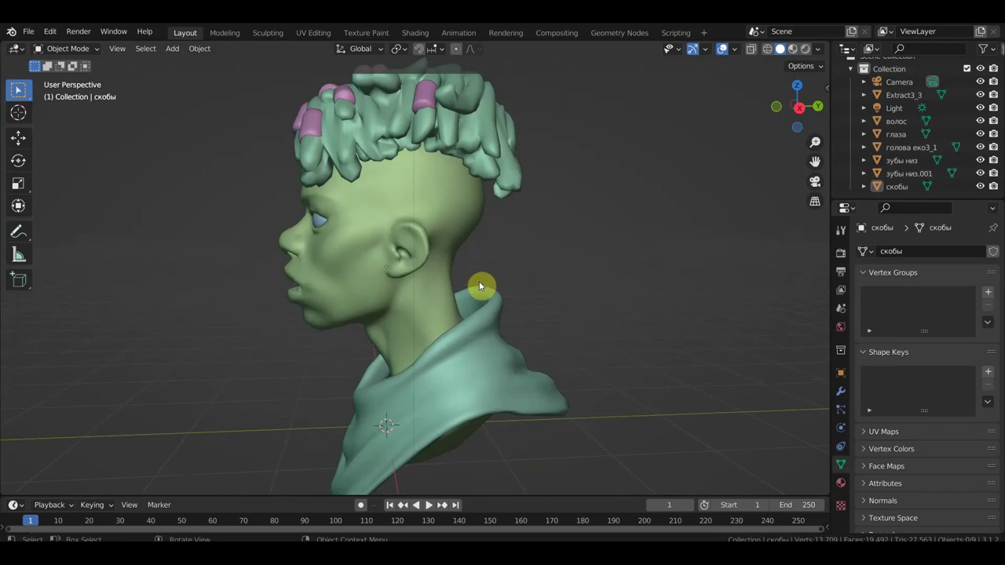
key(KP_1)
scroll(518, 275, down, 2)
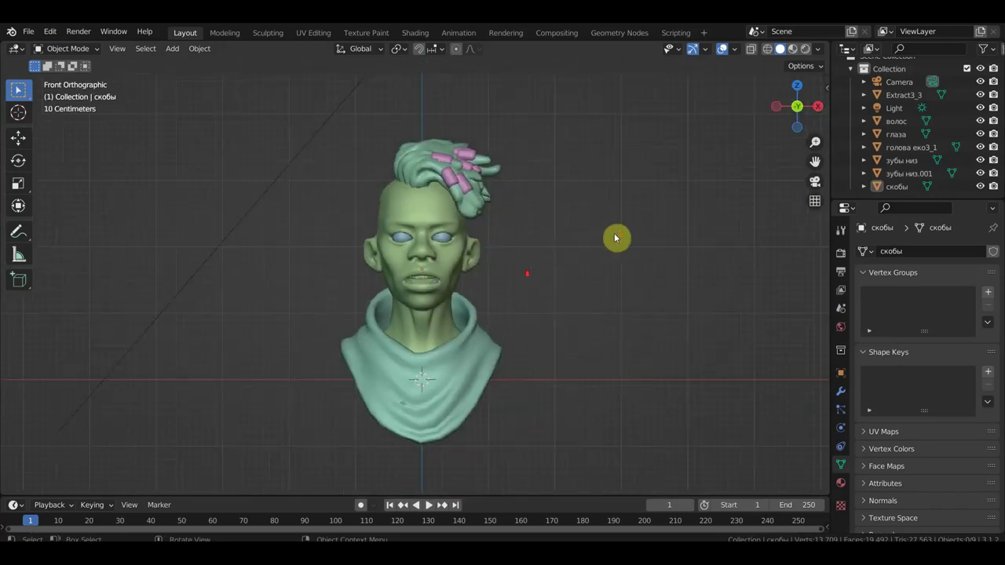
Hide the Camera and Light in the outliner
click(980, 82)
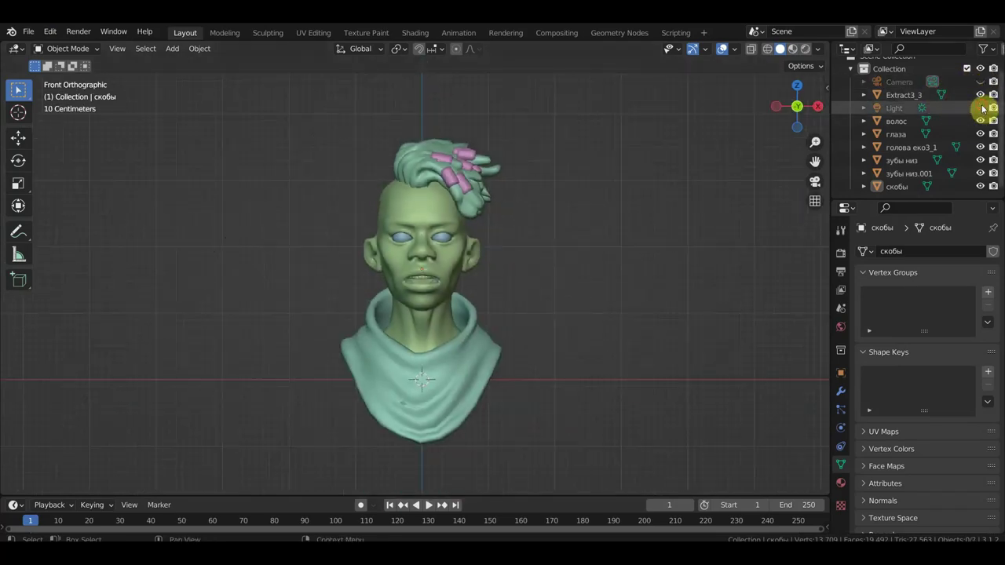
click(980, 108)
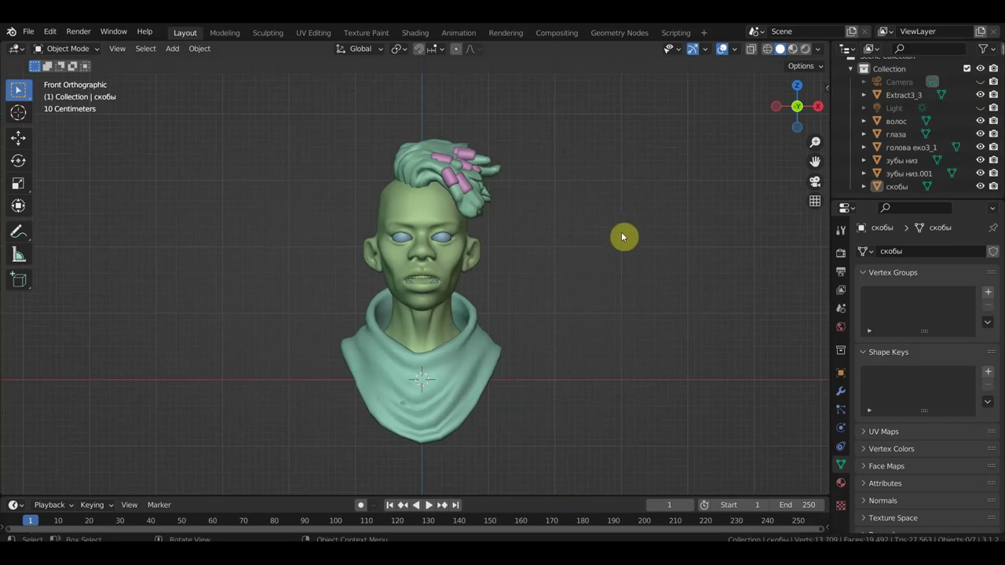
key(shift+a)
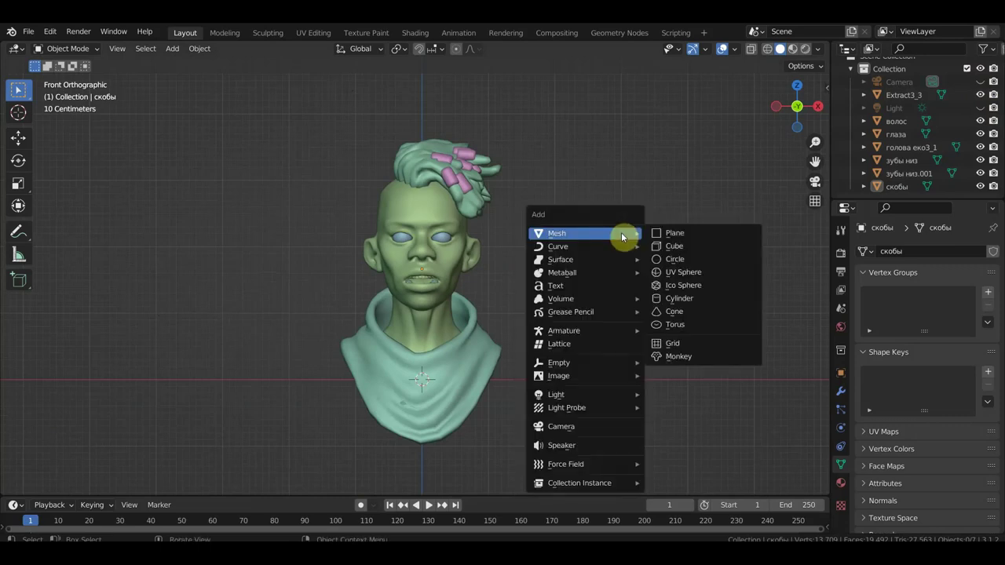
Add a Single Bone armature in the bust's chest
key(n)
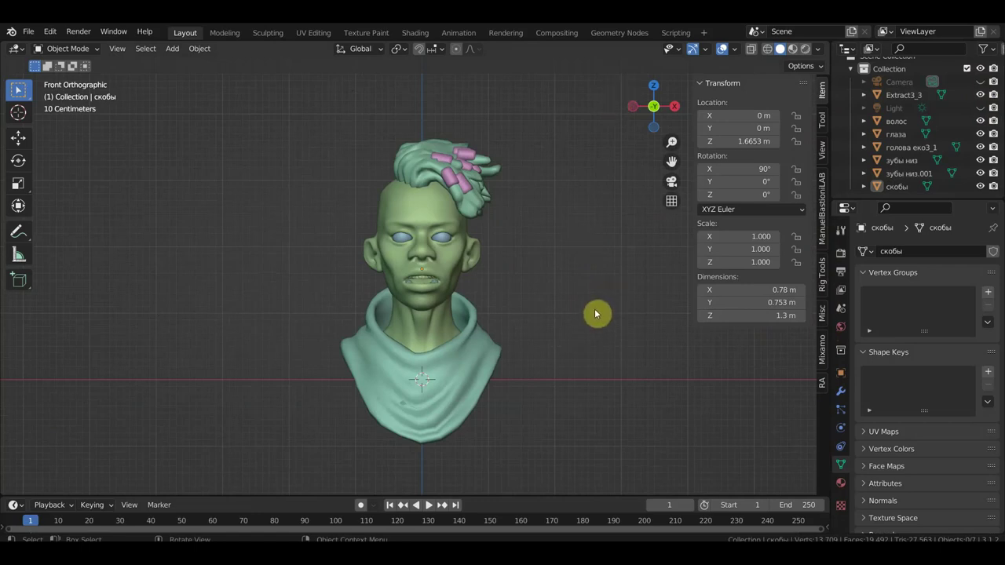
key(n)
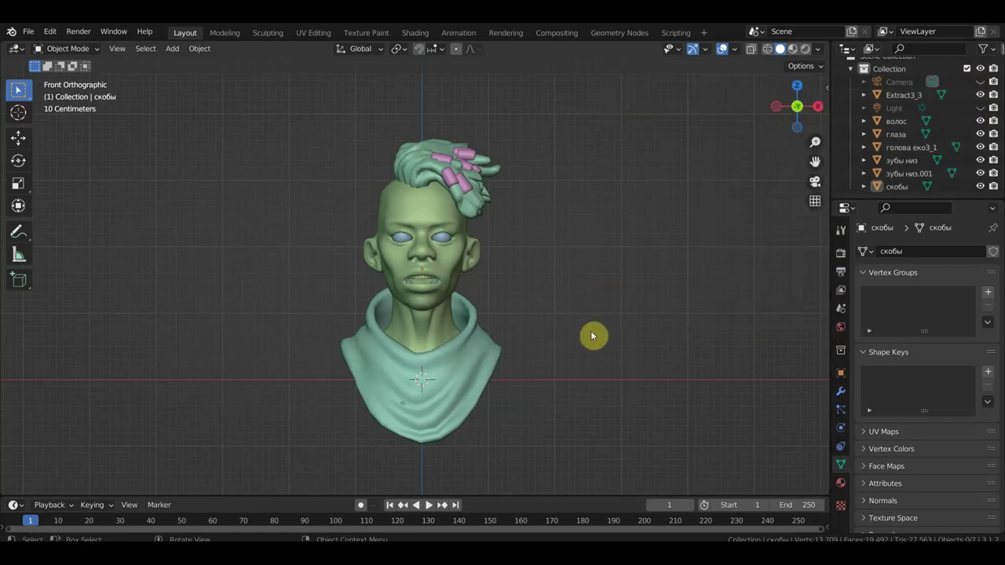
shift+middle_drag(587, 334, 585, 313)
scroll(586, 314, up, 1)
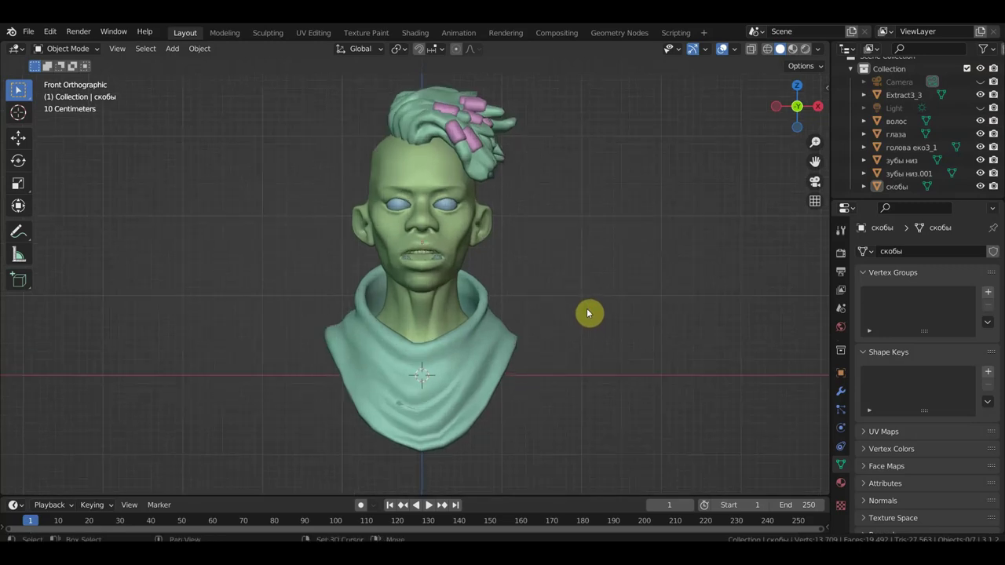
key(shift+a)
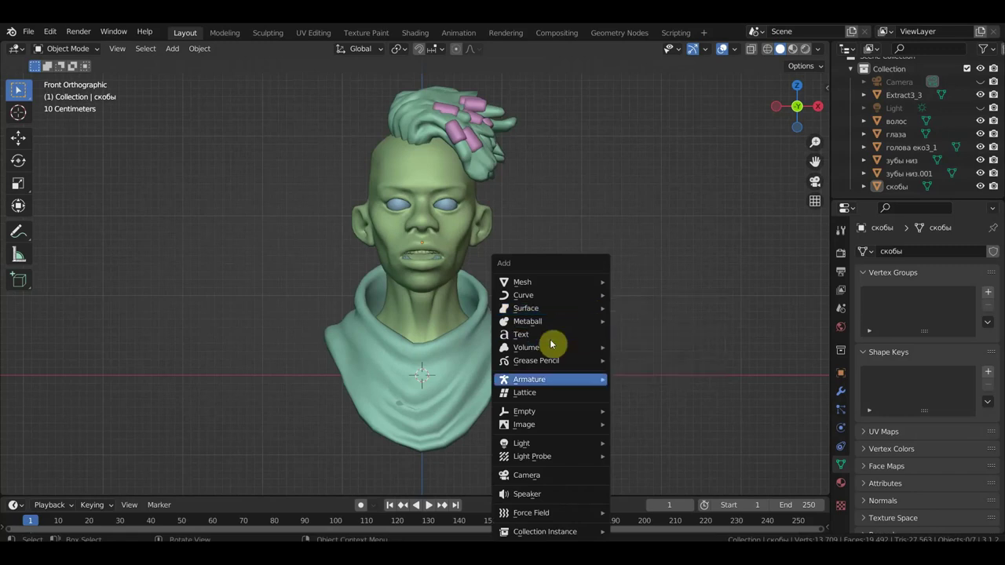
mouse_move(529, 379)
click(649, 380)
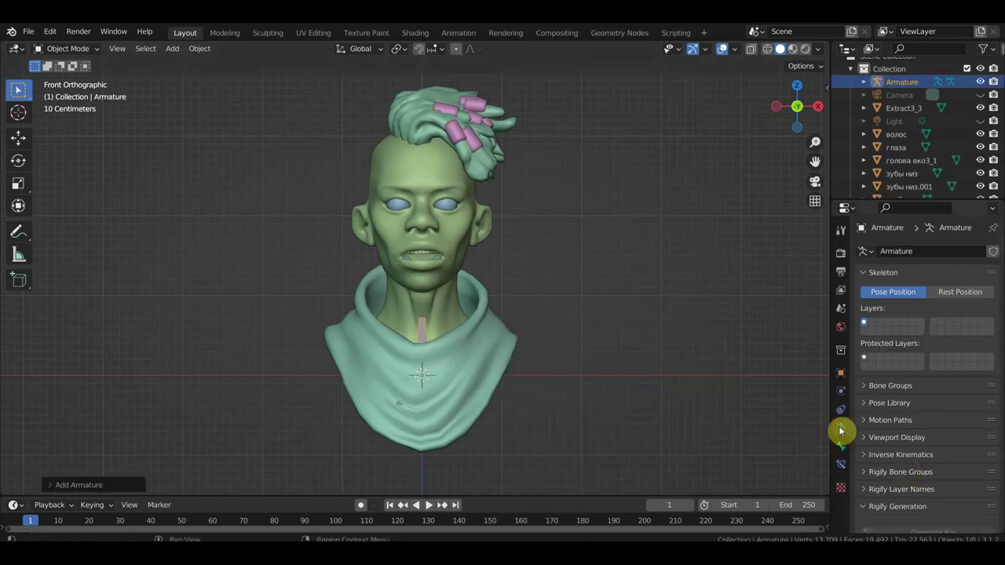
Enable In Front under the armature's Viewport Display and reselect the armature
click(893, 437)
click(928, 518)
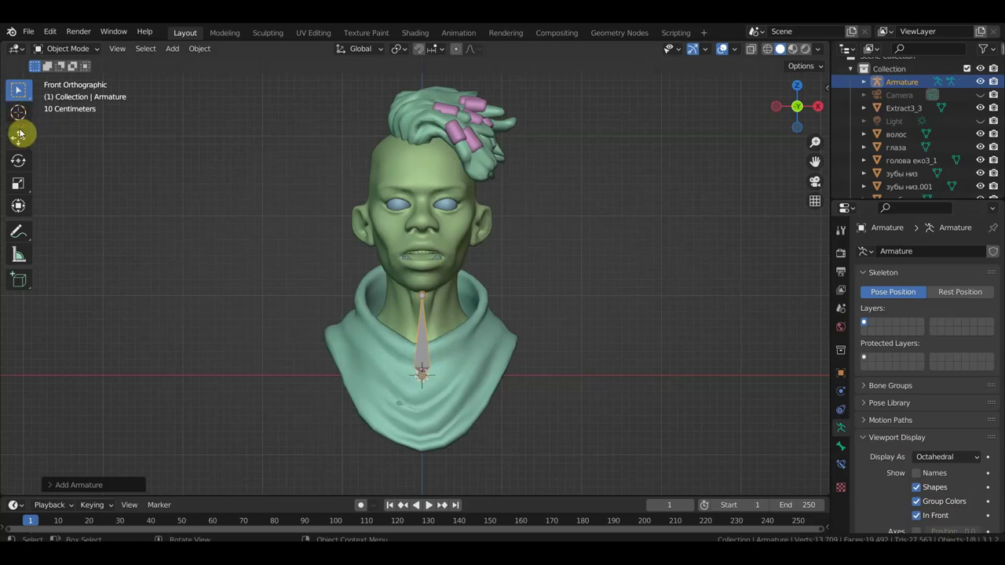
click(426, 334)
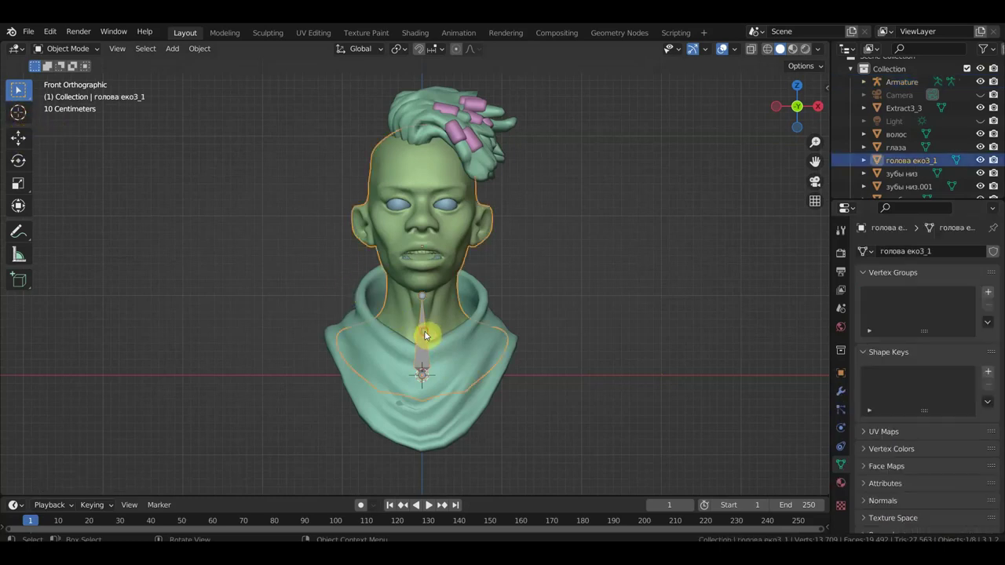
click(424, 336)
click(68, 49)
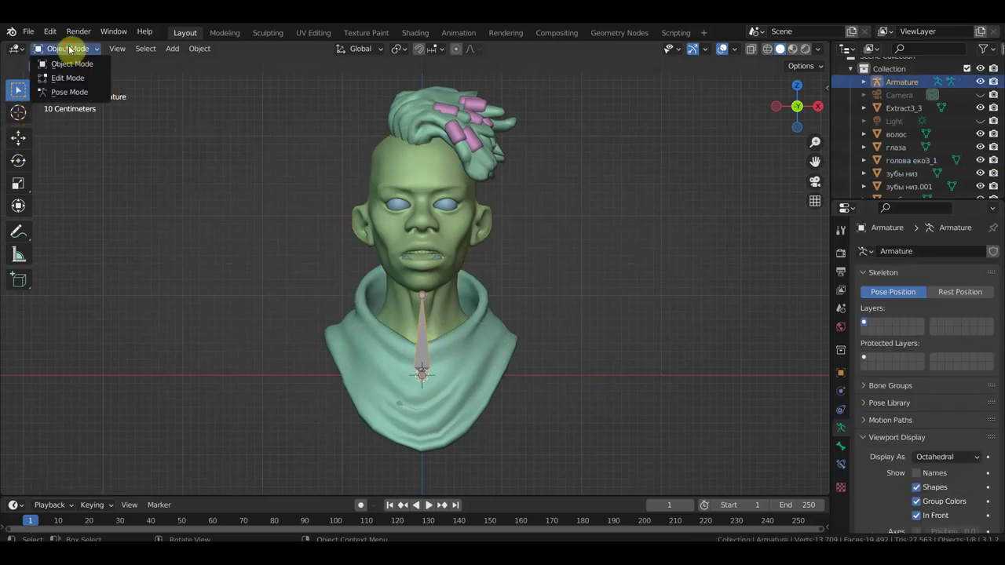
Enter Edit Mode and move the bone down into the chest in front view
click(77, 78)
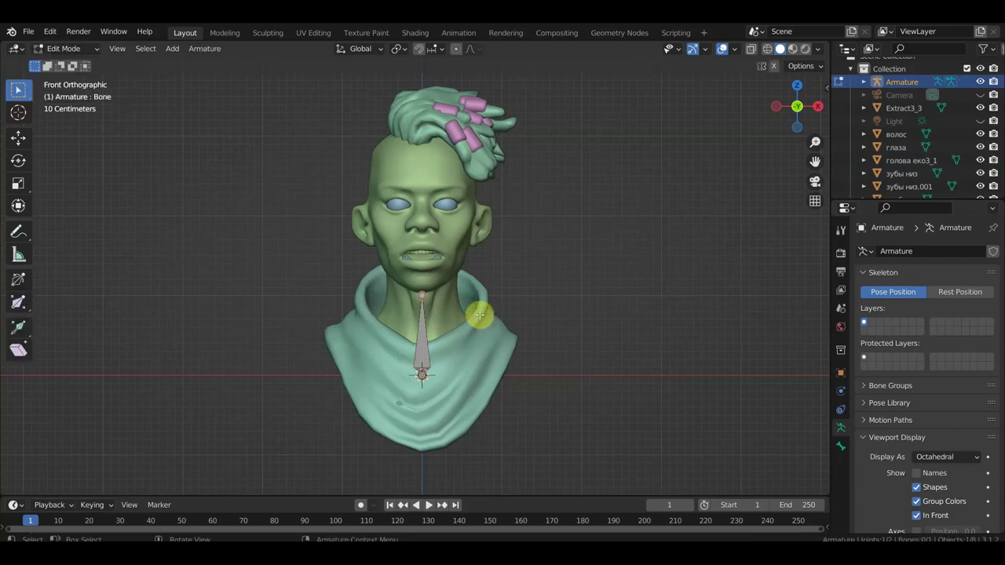
click(17, 139)
drag(420, 278, 432, 335)
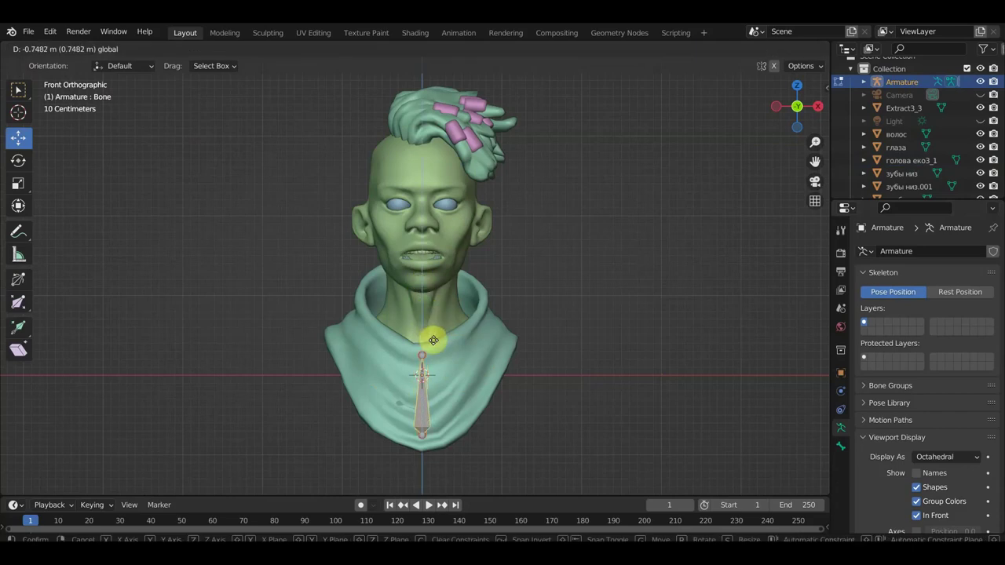
drag(431, 334, 432, 336)
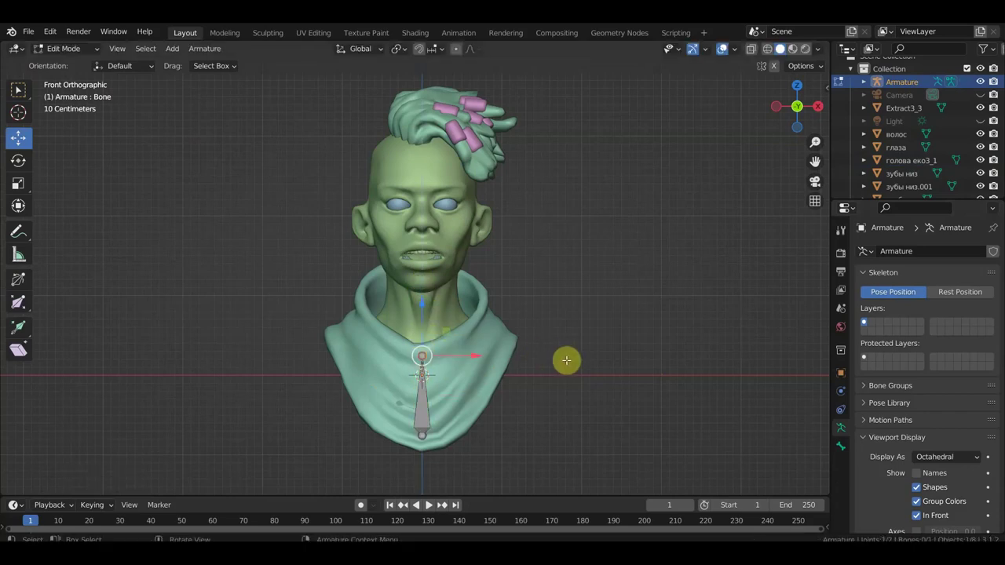
Push the bone back inside the torso in side view, then select its upper joint
key(KP_3)
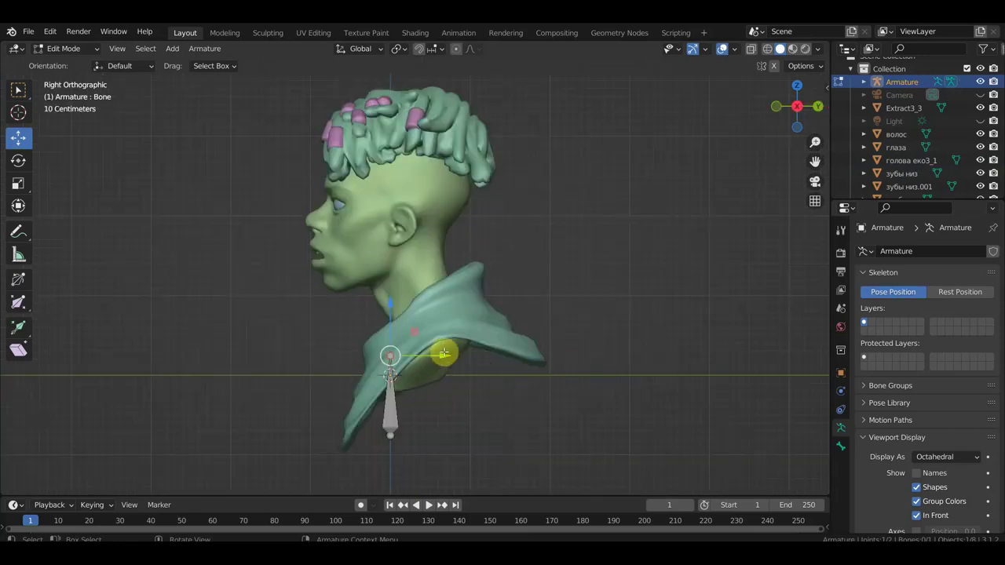
drag(444, 352, 478, 402)
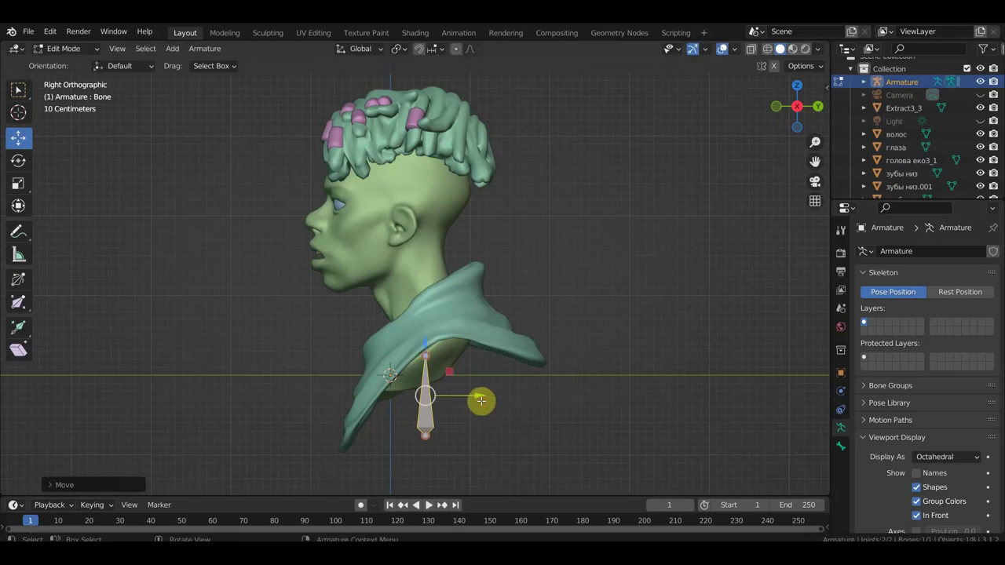
middle_drag(477, 403, 481, 402)
key(KP_1)
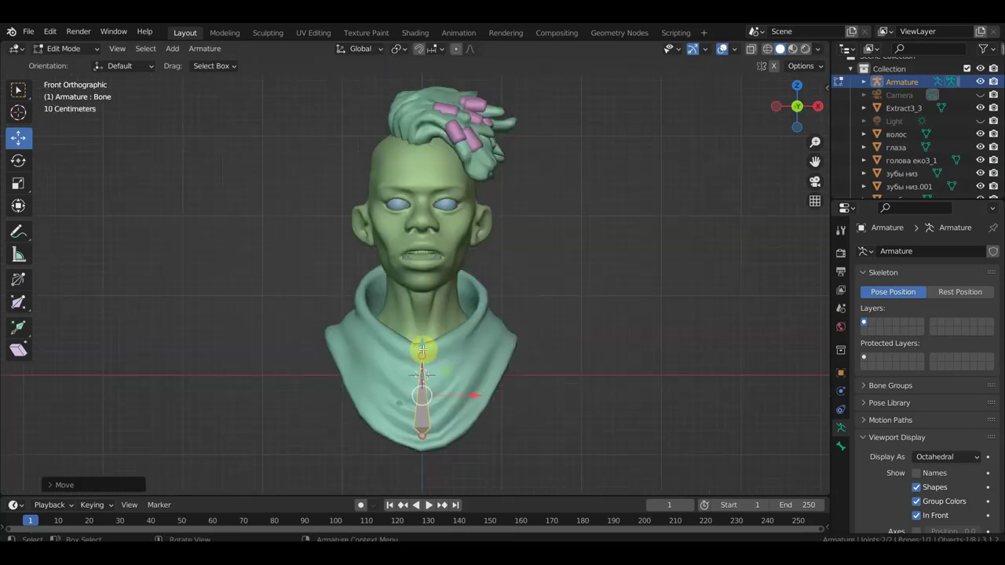
click(420, 351)
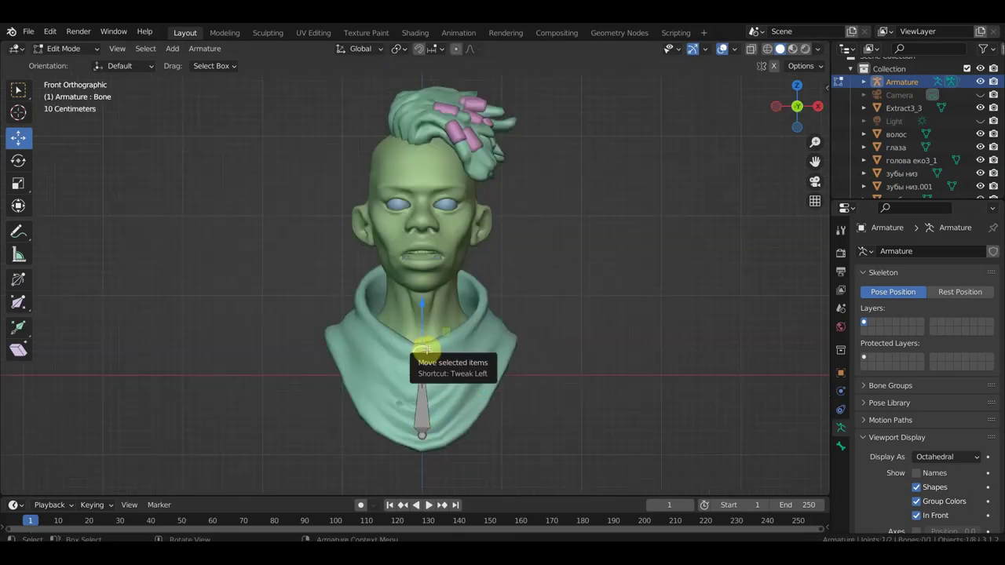
key(KP_3)
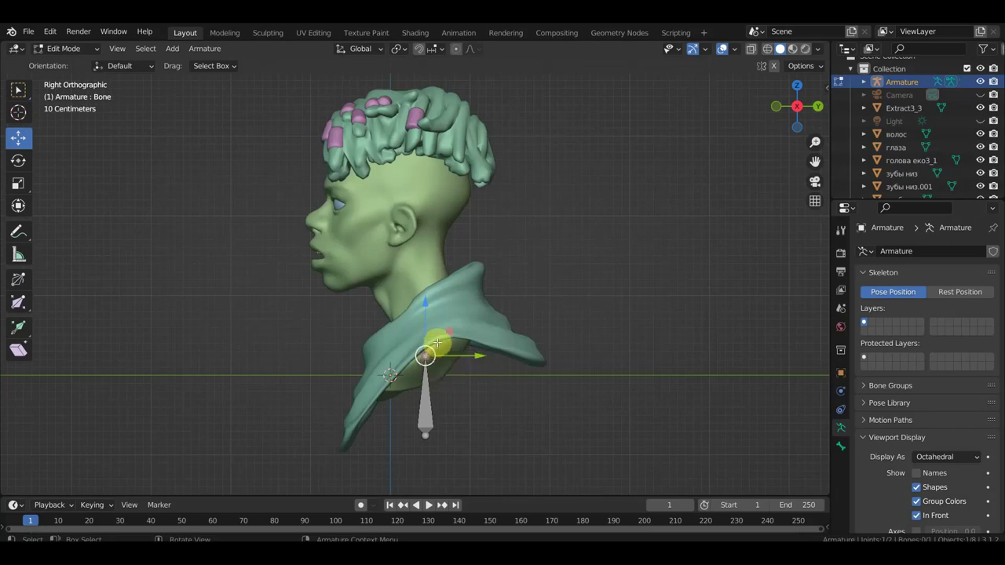
Extrude a neck bone up to below the ear and raise the joint between the two bones
key(e)
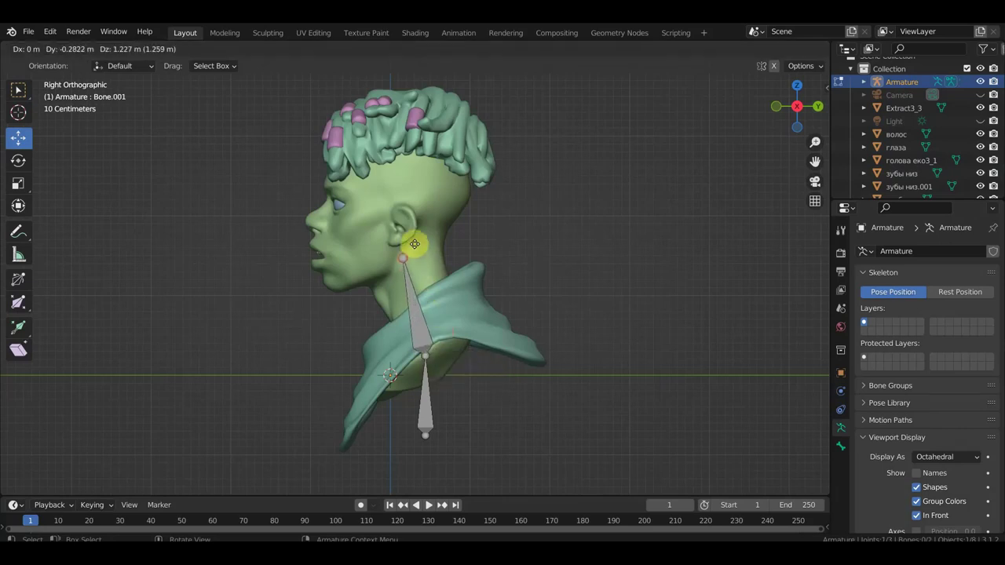
click(413, 245)
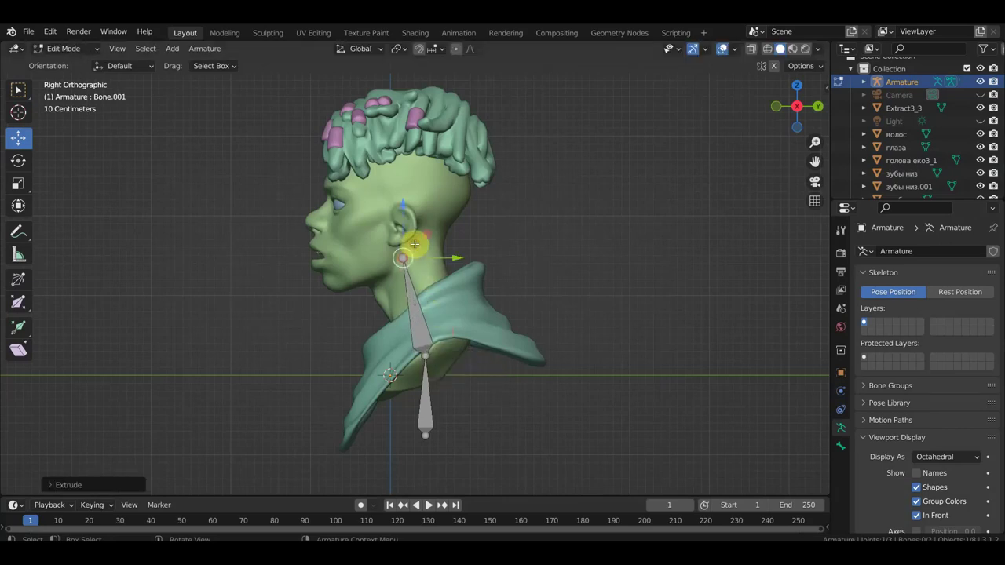
click(426, 355)
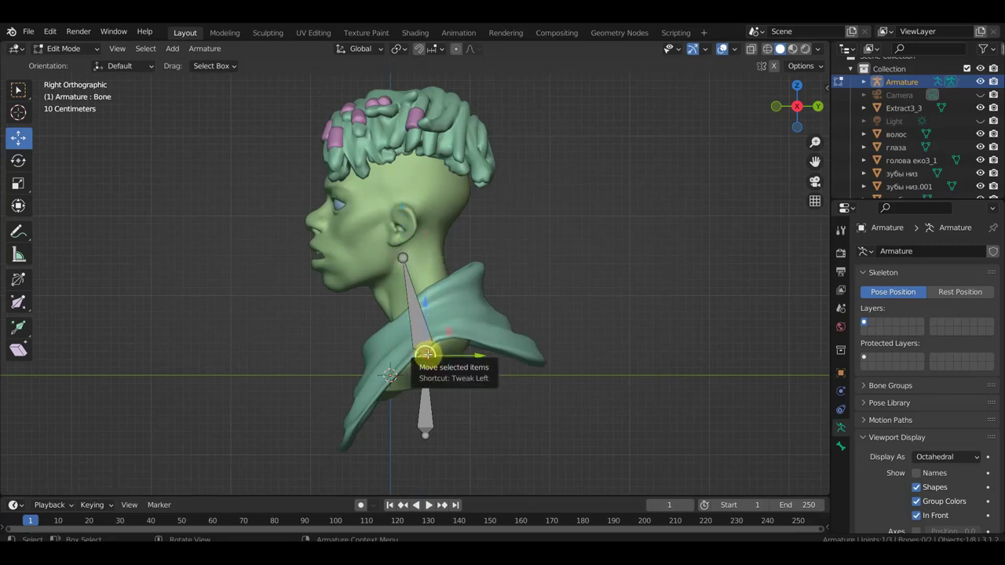
key(g)
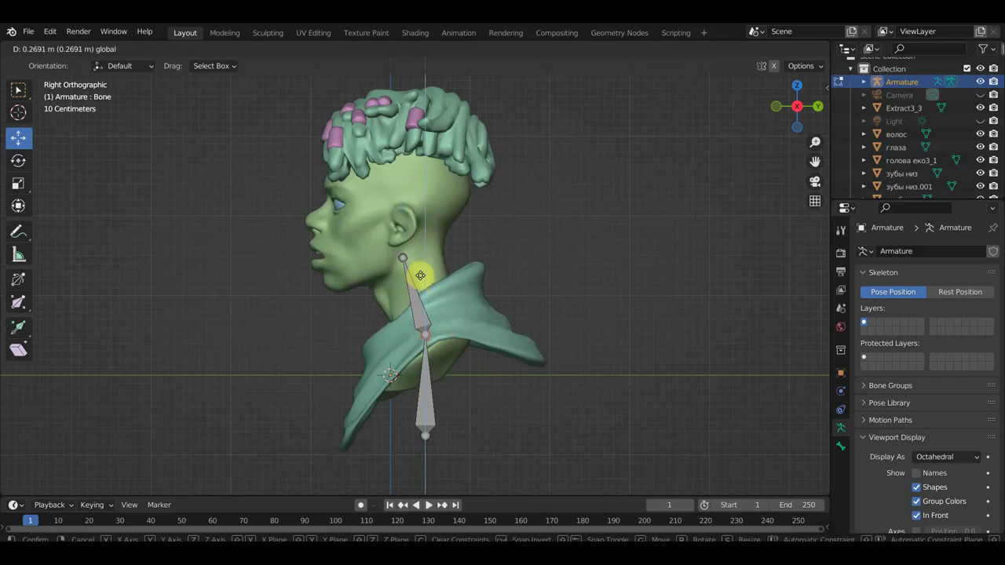
click(421, 275)
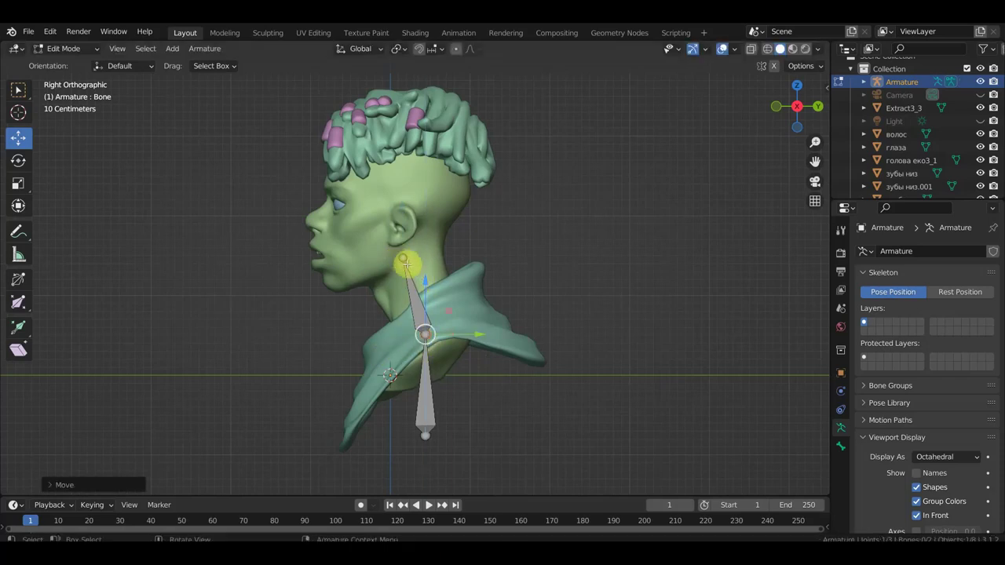
Extrude a head bone up to the crown, then another bone forward from the crown
click(403, 259)
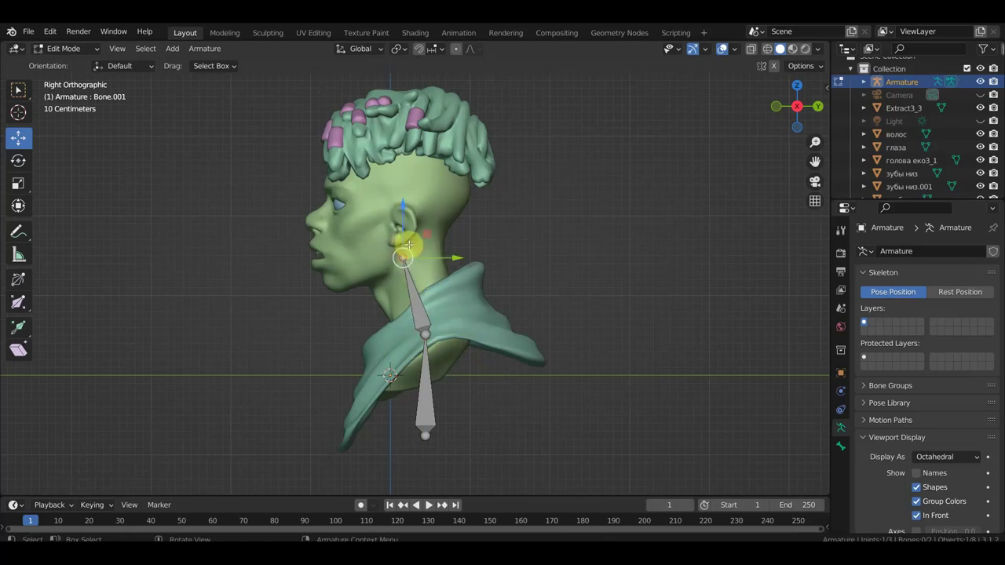
key(e)
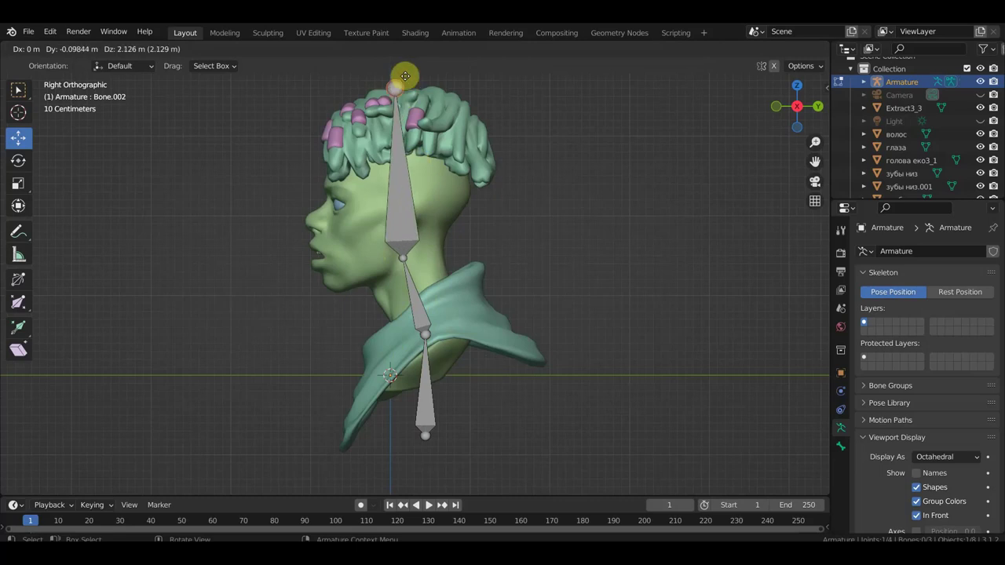
click(405, 100)
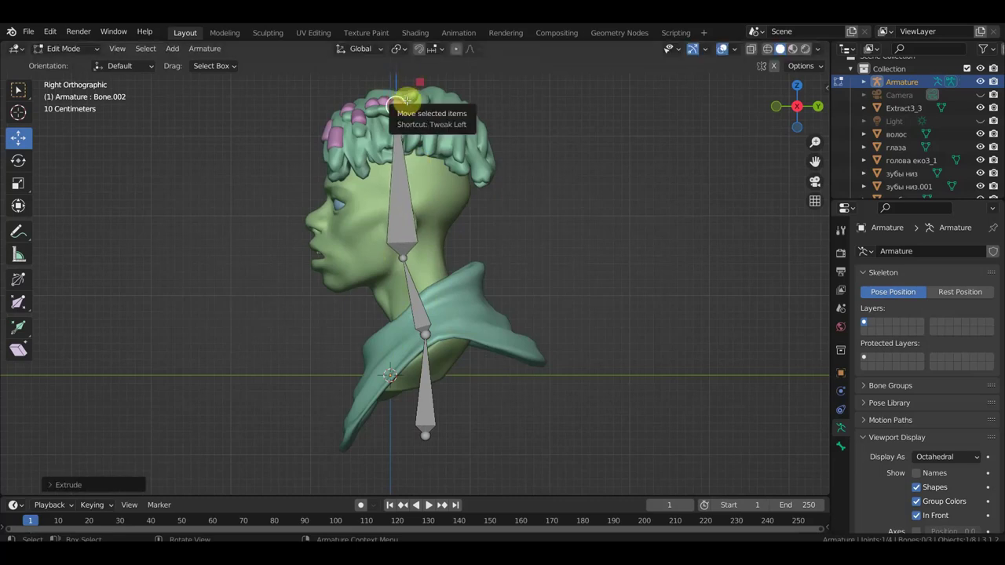
shift+middle_drag(471, 149, 504, 227)
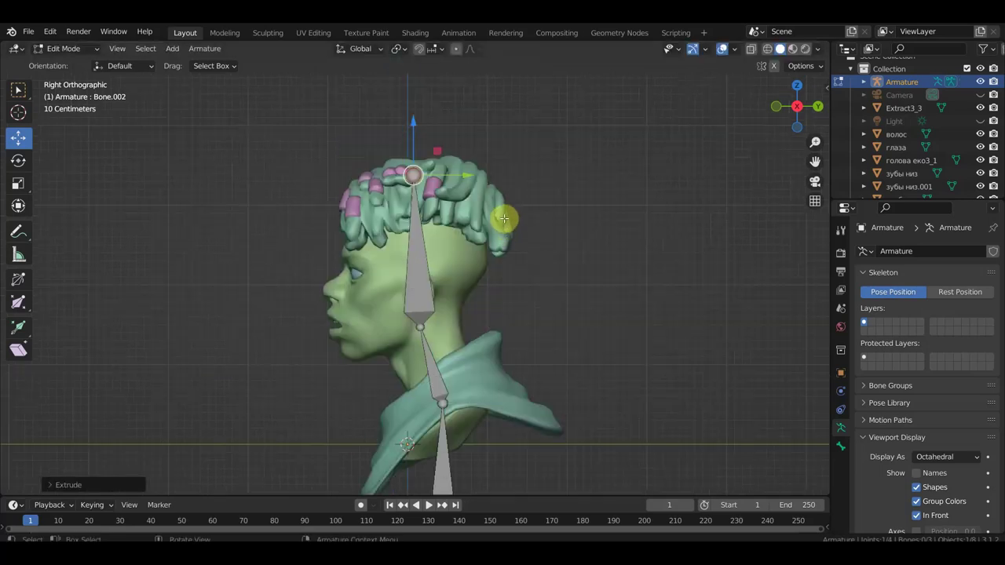
key(e)
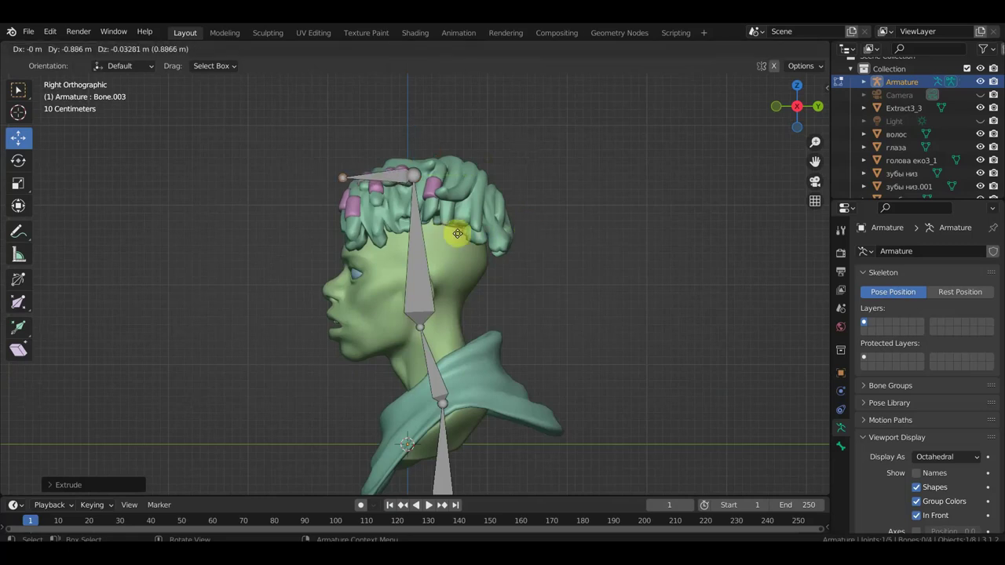
click(458, 234)
click(383, 174)
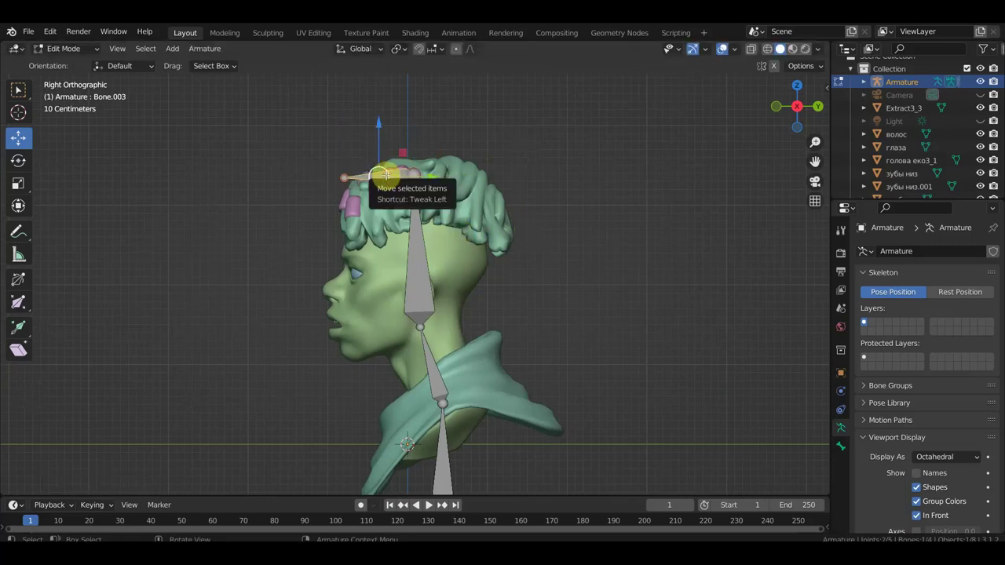
Clear the forward bone's parent, then move, rotate and shrink it down onto the jaw
key(alt+p)
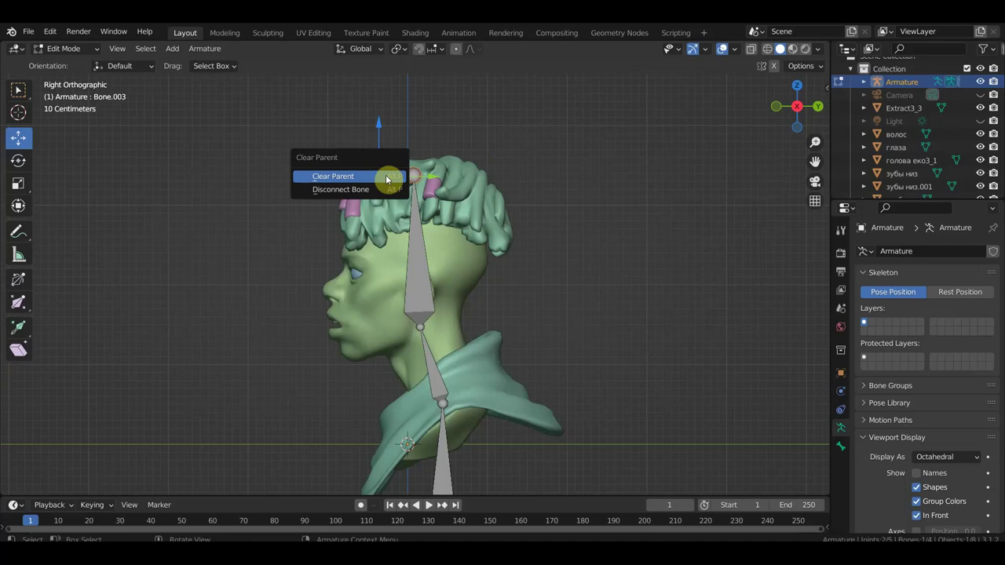
click(386, 180)
drag(380, 125, 370, 280)
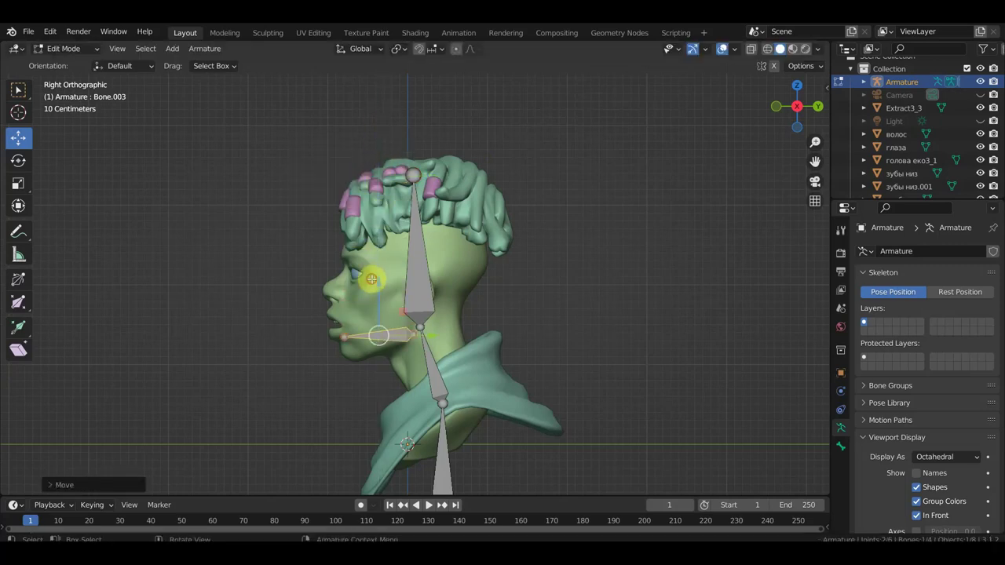
key(r)
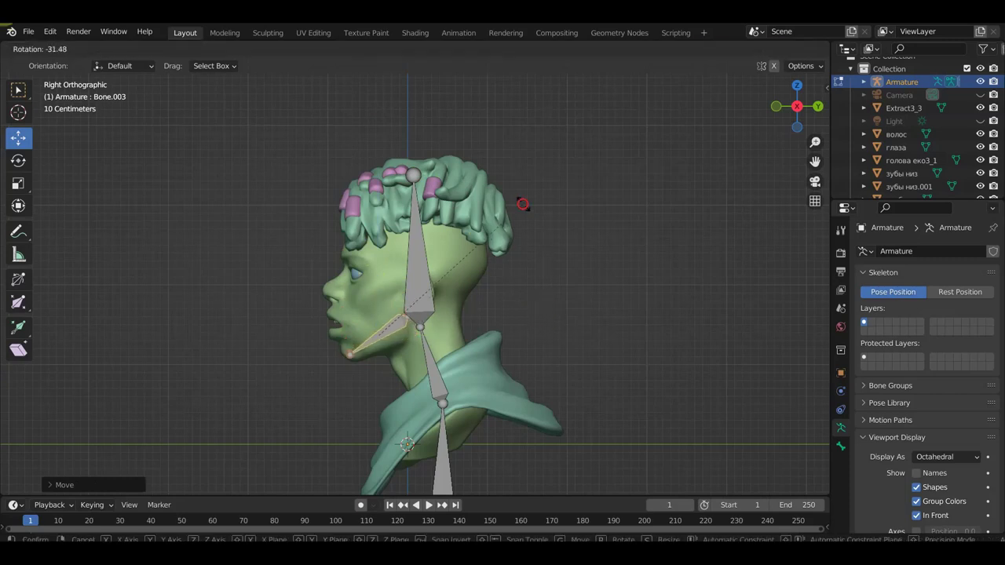
click(522, 204)
key(s)
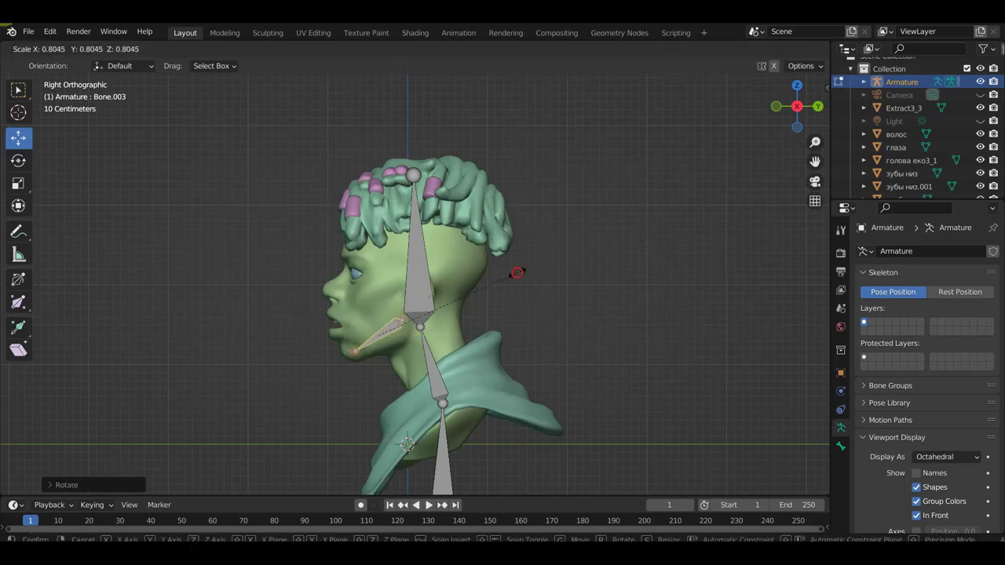
click(516, 272)
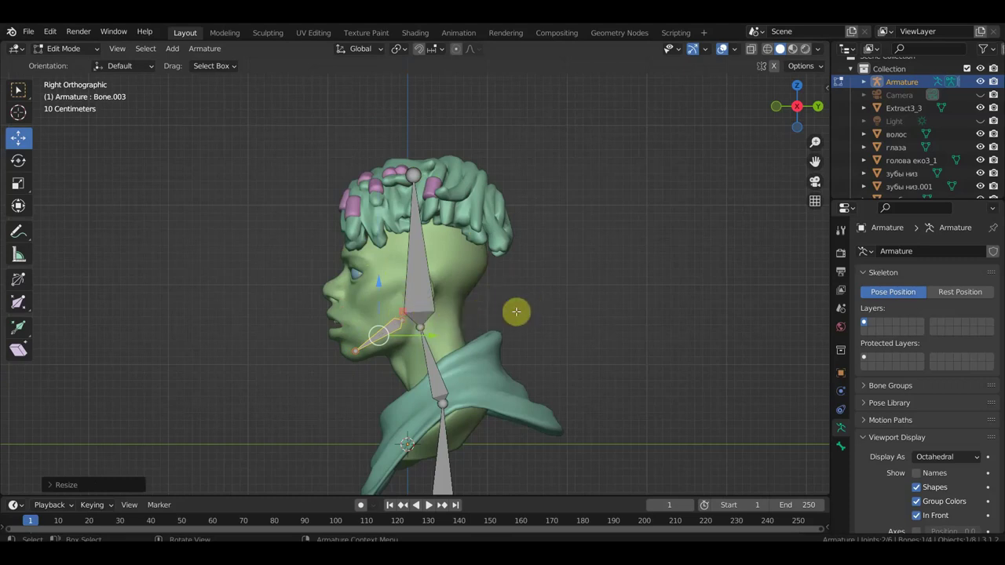
Fine-tune the jaw bone with its rear joint below the ear, undoing a stray added bone
key(g)
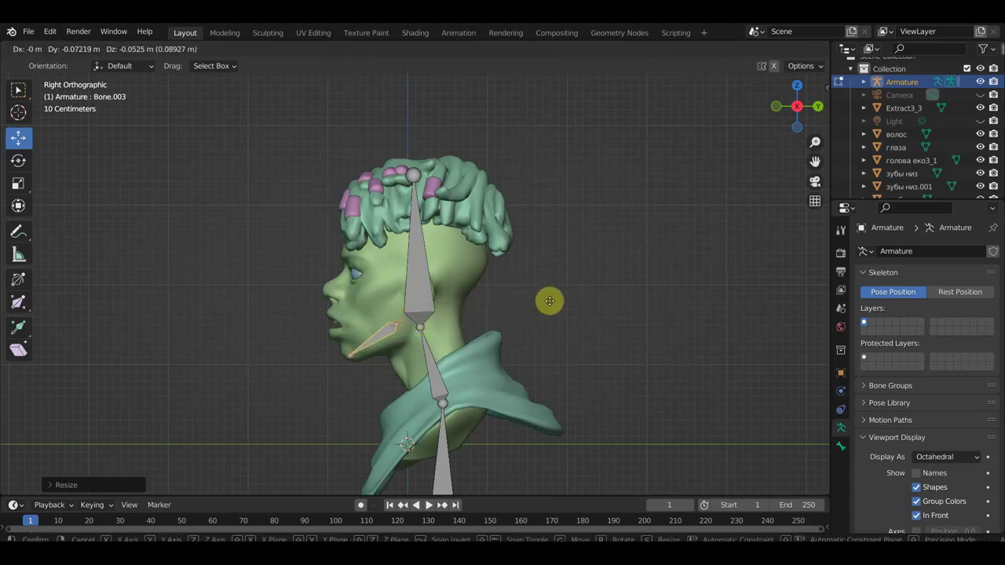
click(550, 301)
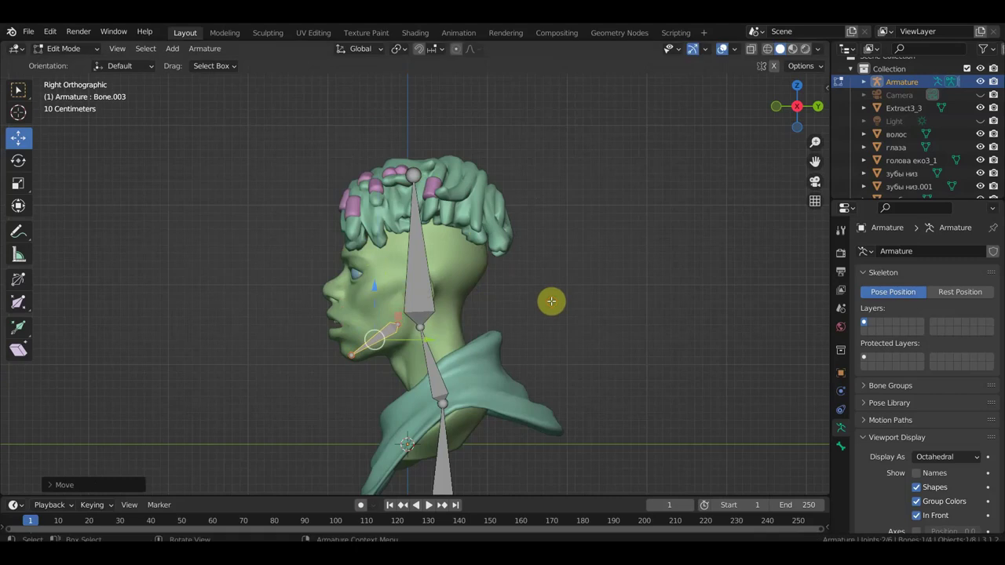
click(399, 325)
key(g)
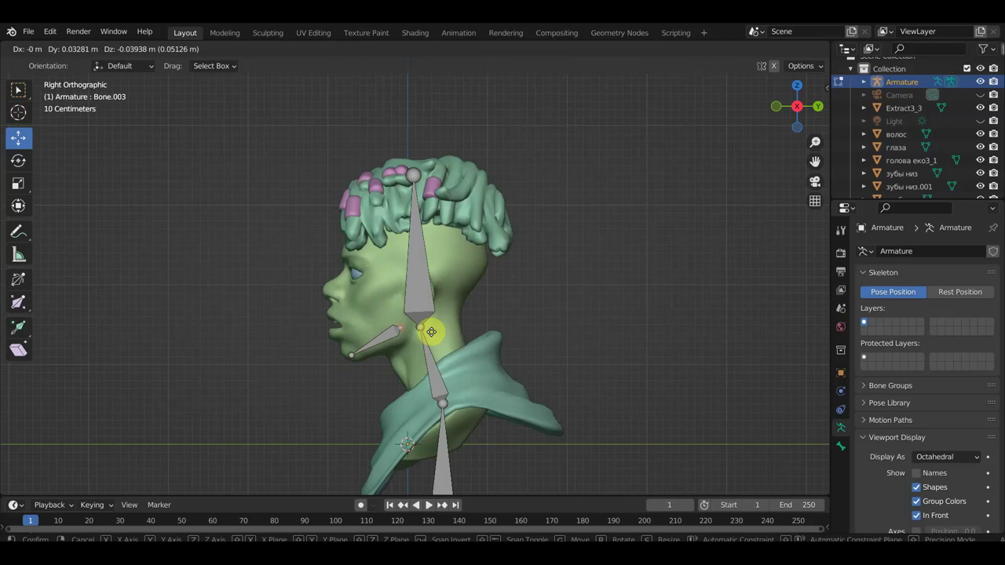
click(431, 333)
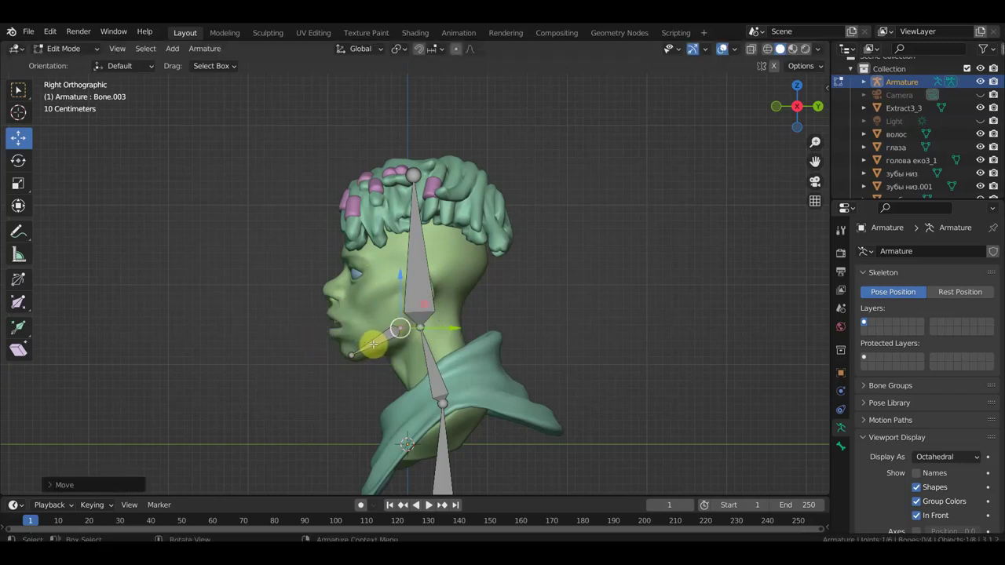
click(373, 343)
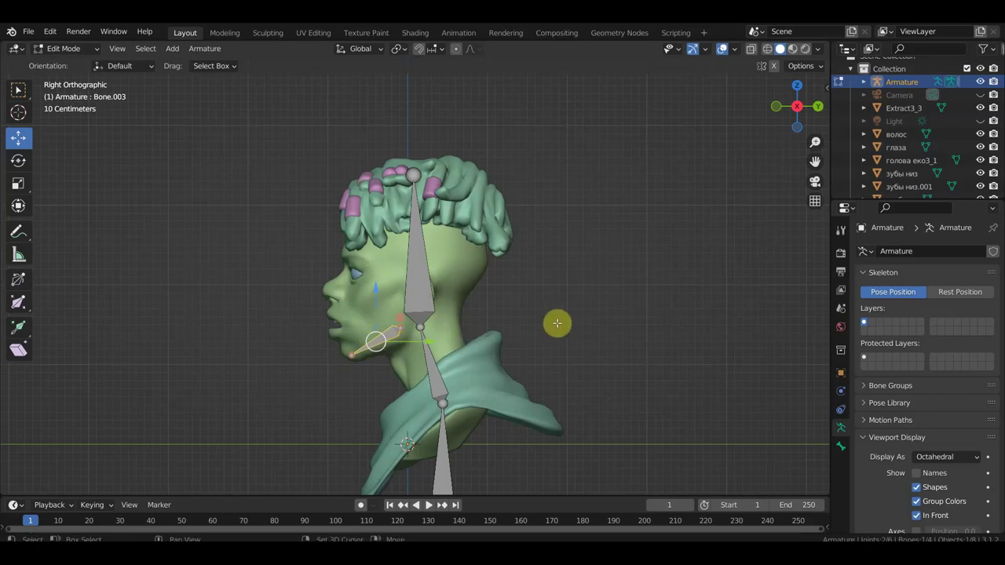
key(shift+a)
key(alt+a)
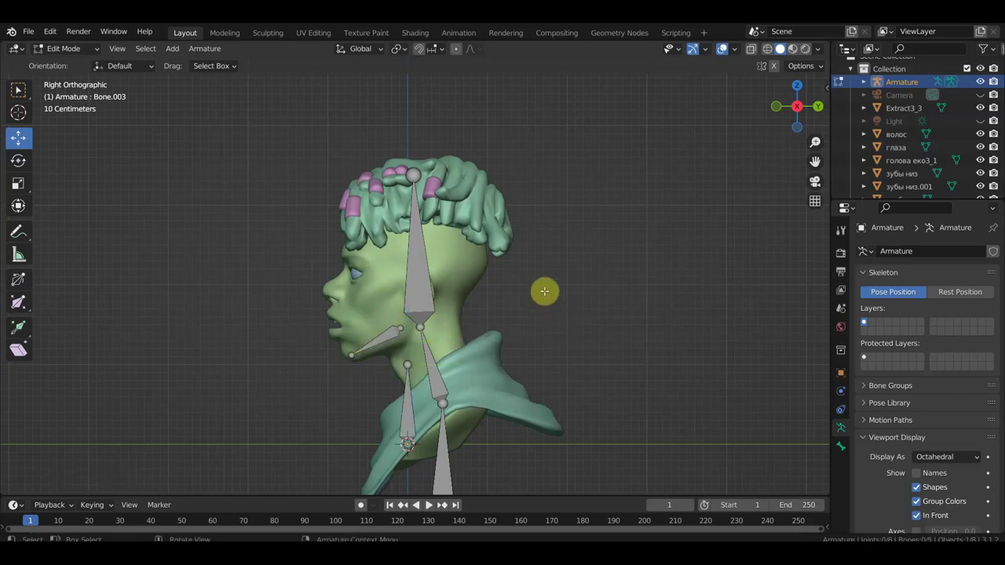
key(ctrl+z)
key(ctrl+z)
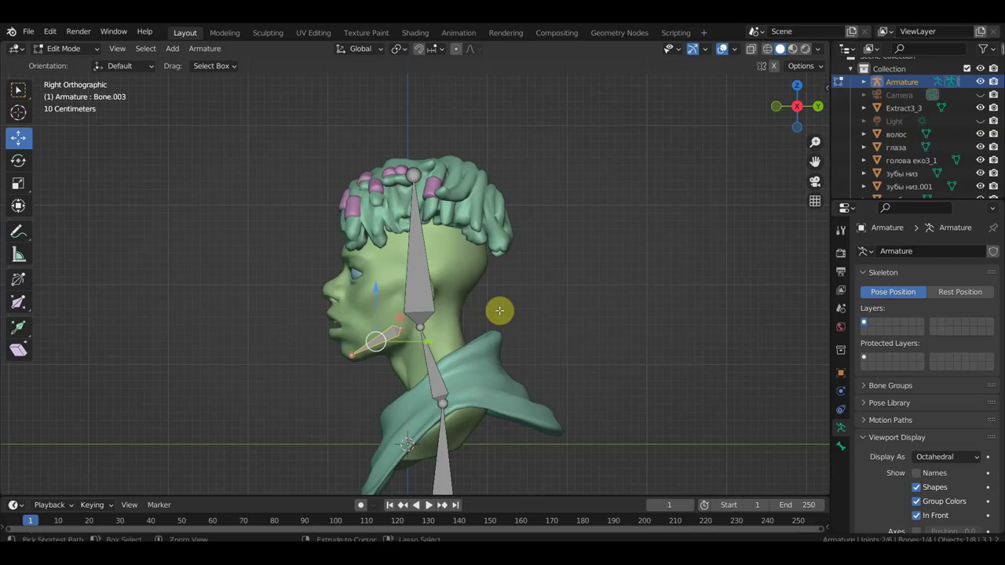
Duplicate the jaw bone and rotate the copy up onto the cheek
key(shift+d)
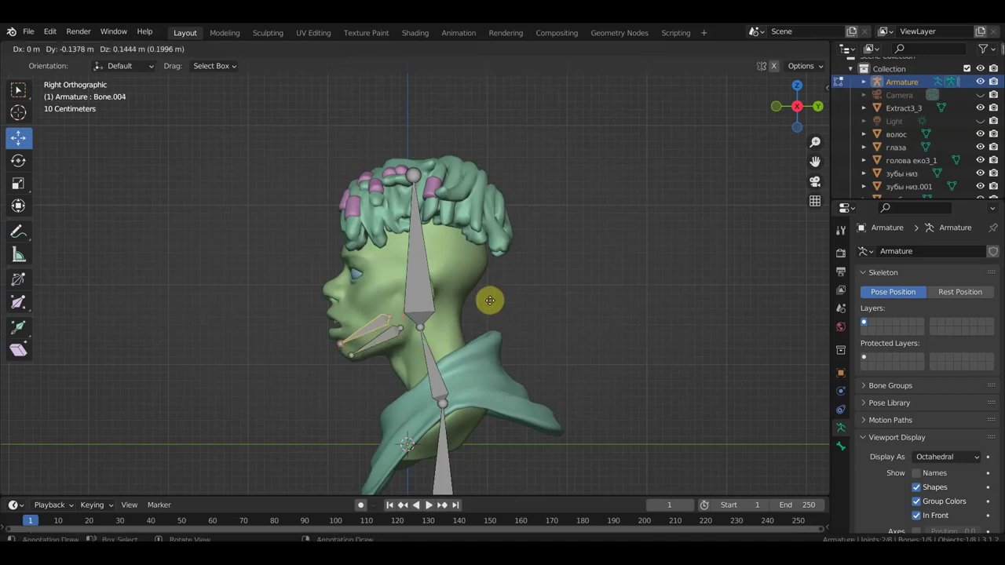
click(487, 263)
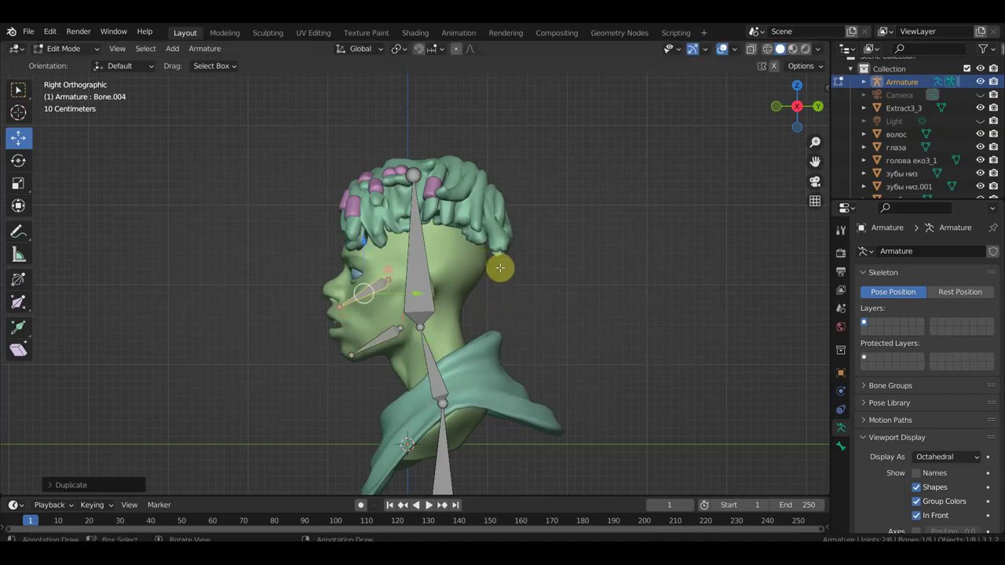
key(r)
click(494, 324)
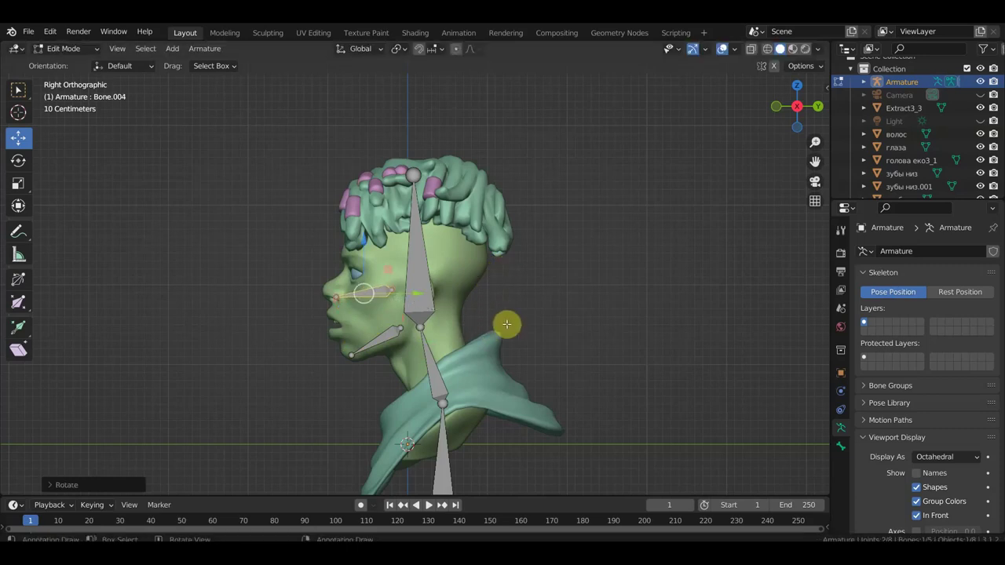
scroll(480, 311, up, 2)
scroll(525, 303, up, 2)
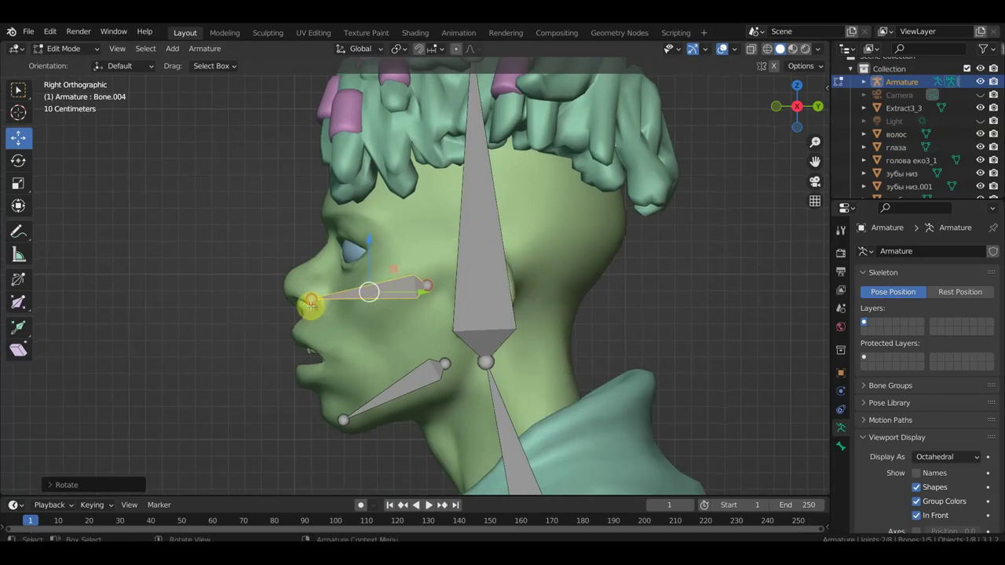
Move the cheek bone's front joint beside the mouth and rear joint toward the ear, checking front and side
click(311, 299)
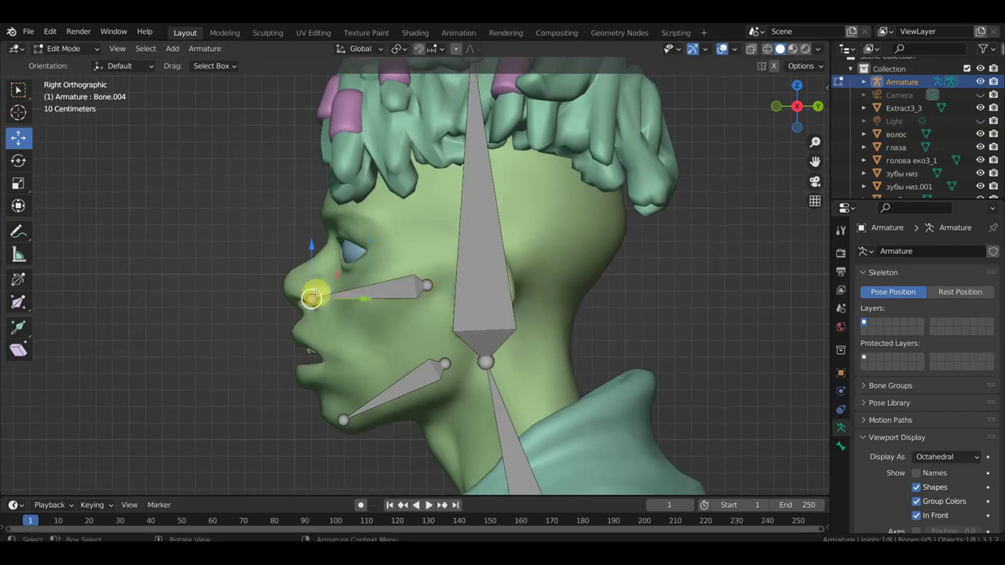
key(e)
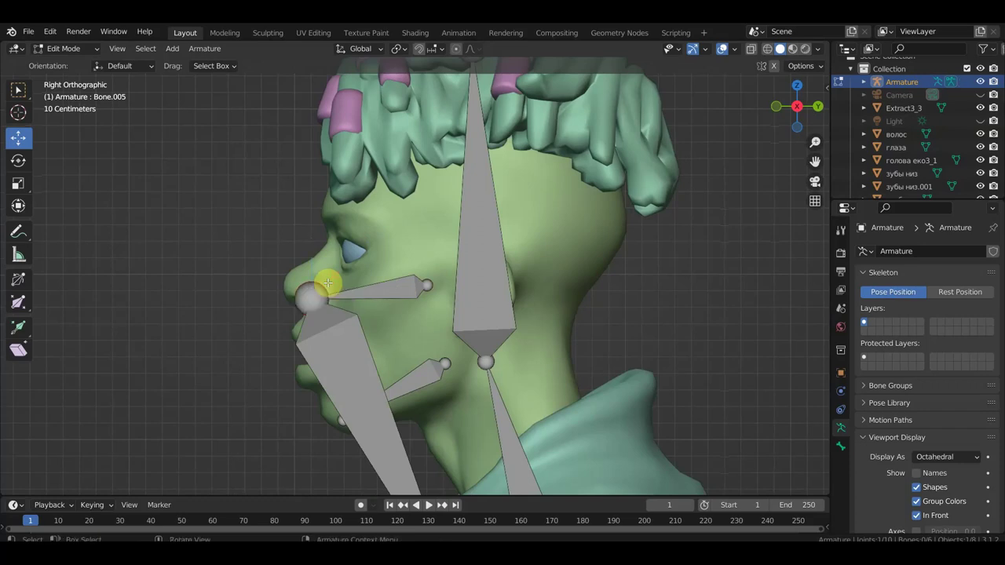
key(ctrl+z)
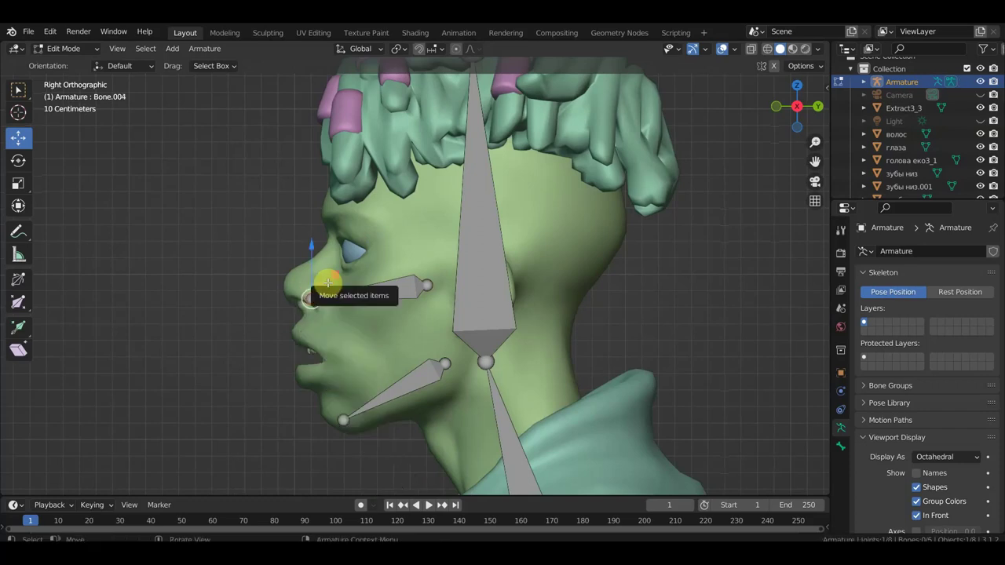
click(325, 299)
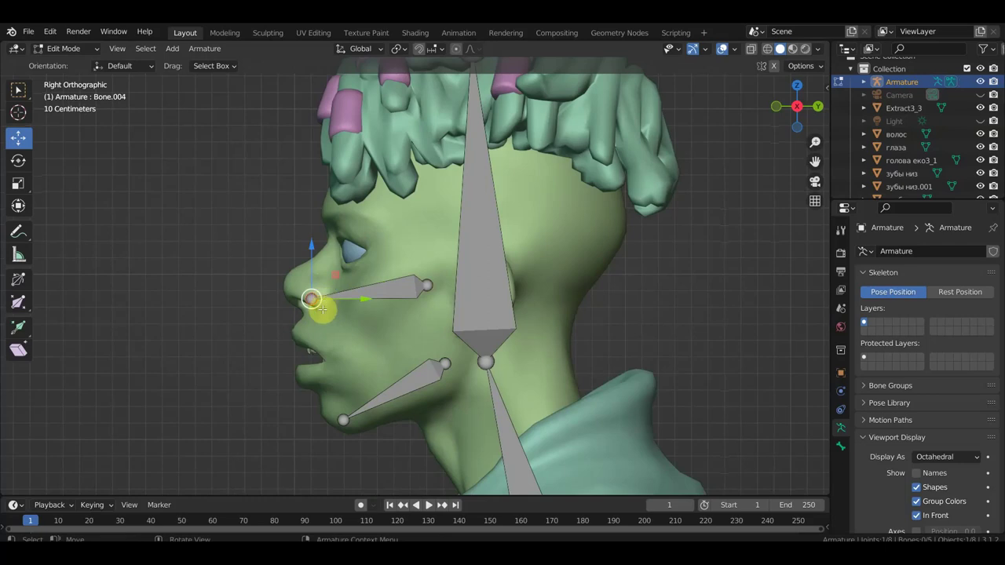
drag(321, 310, 337, 311)
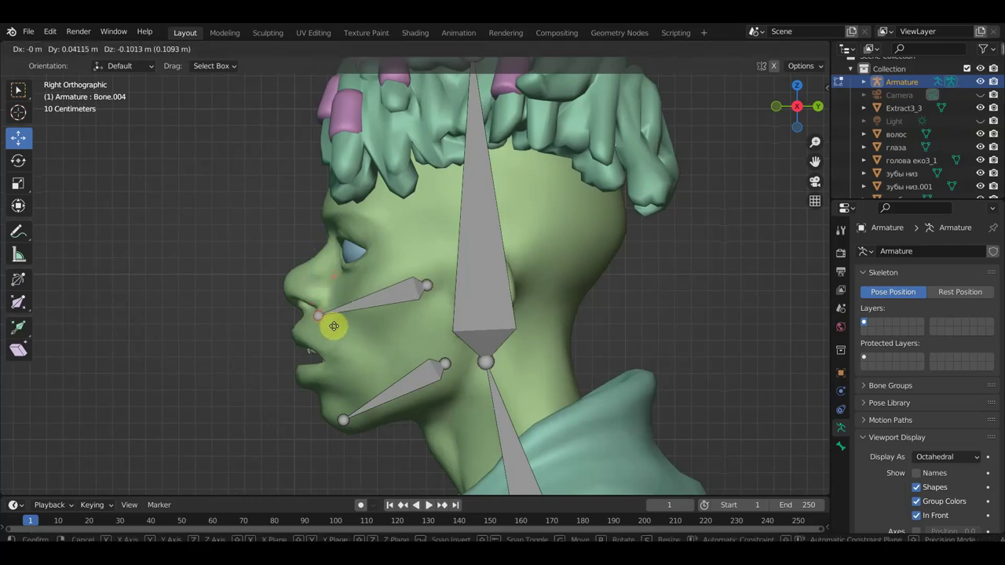
click(333, 326)
click(426, 284)
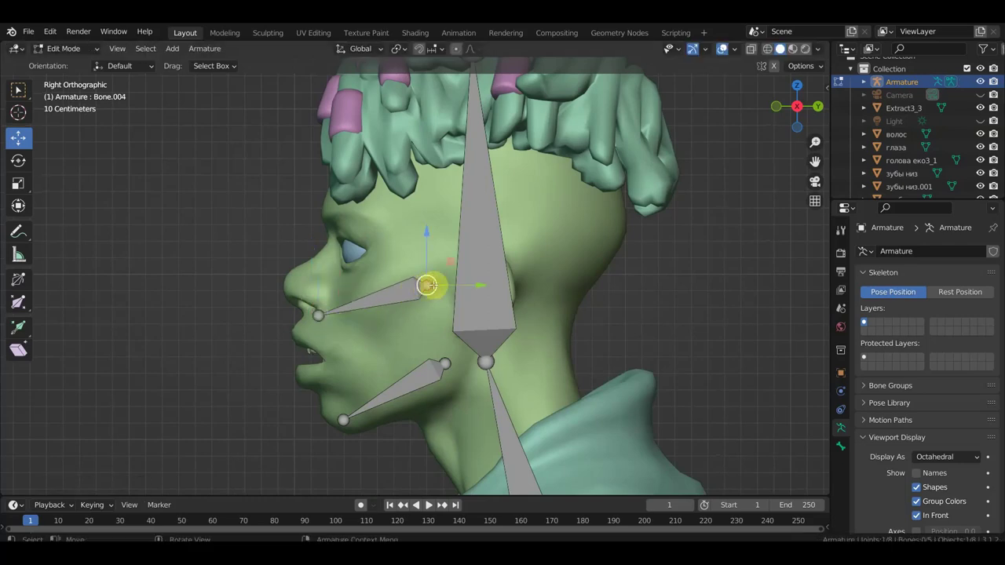
mouse_move(426, 285)
mouse_down()
mouse_move(441, 273)
mouse_move(446, 315)
mouse_move(449, 285)
mouse_up()
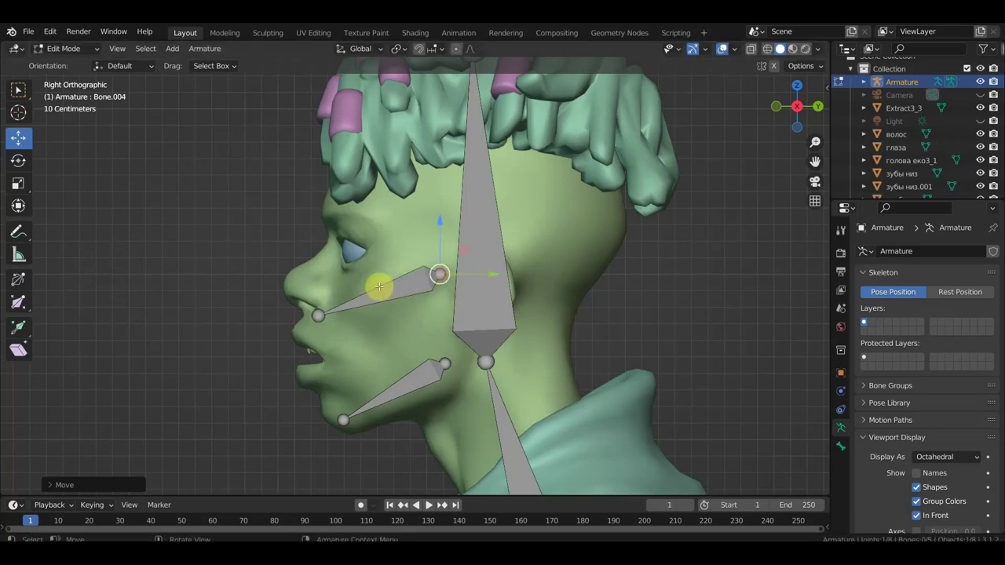
scroll(318, 318, down, 3)
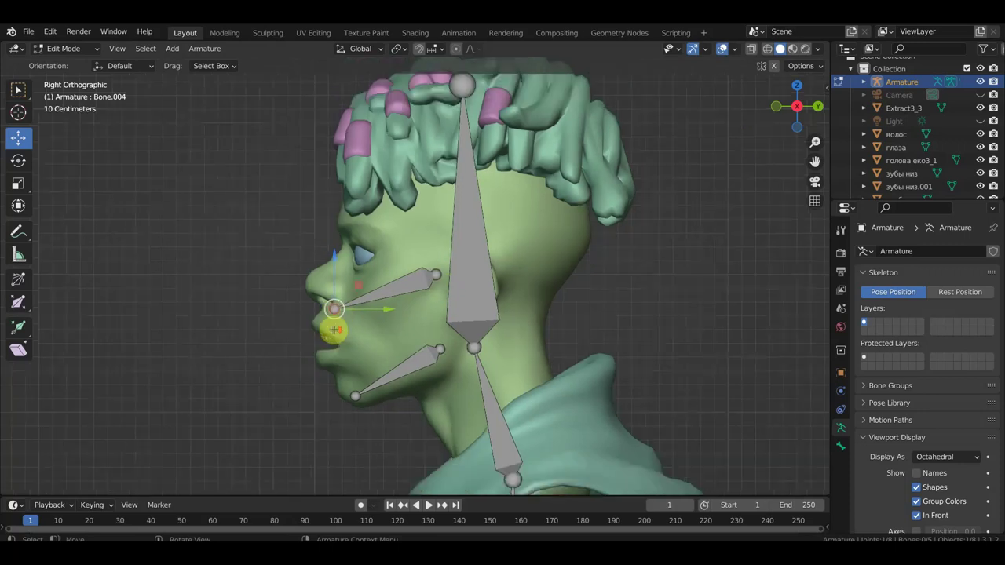
key(KP_1)
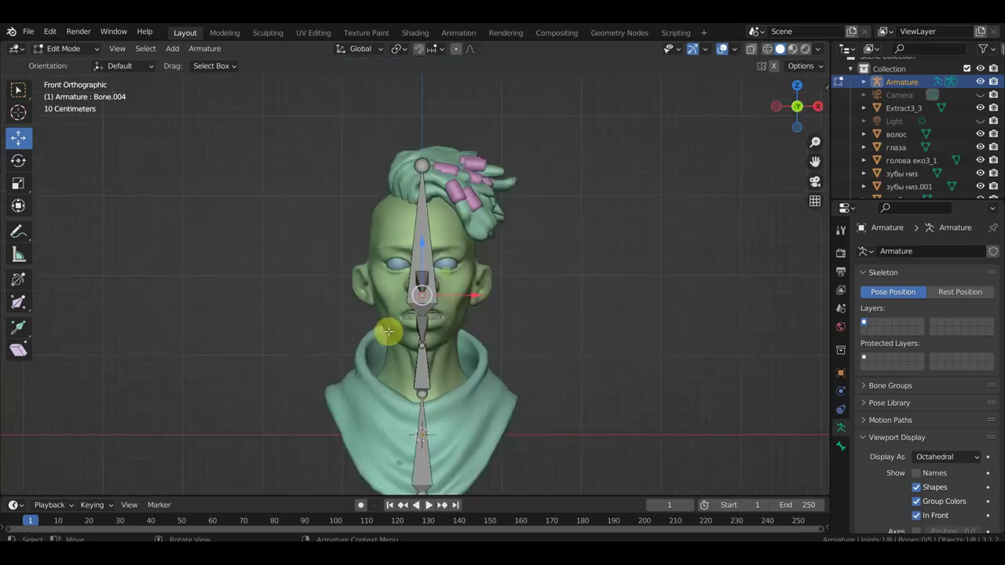
key(KP_3)
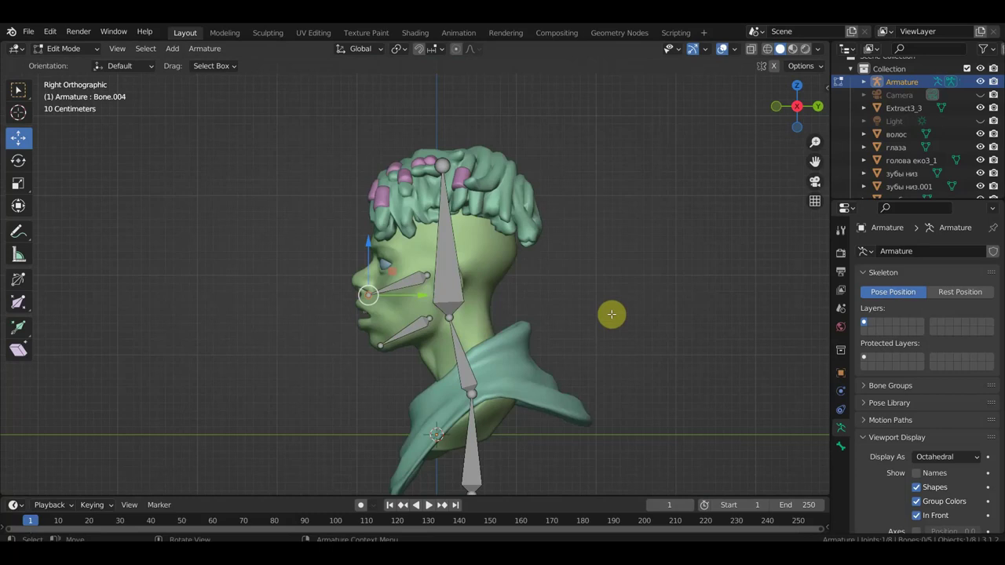
Extrude a new bone from the cheek bone's mouth-side joint and clear its parent
key(e)
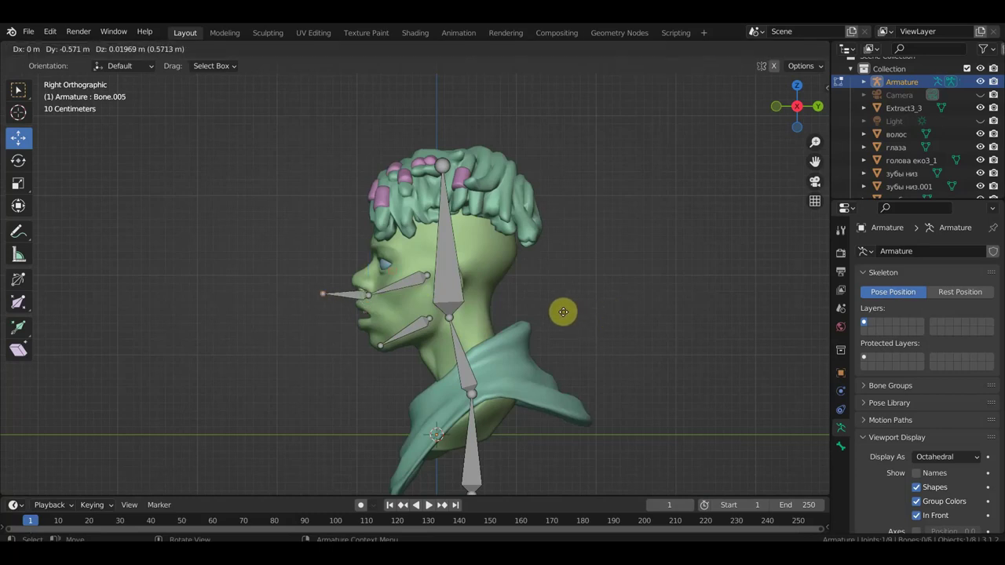
click(562, 313)
click(346, 294)
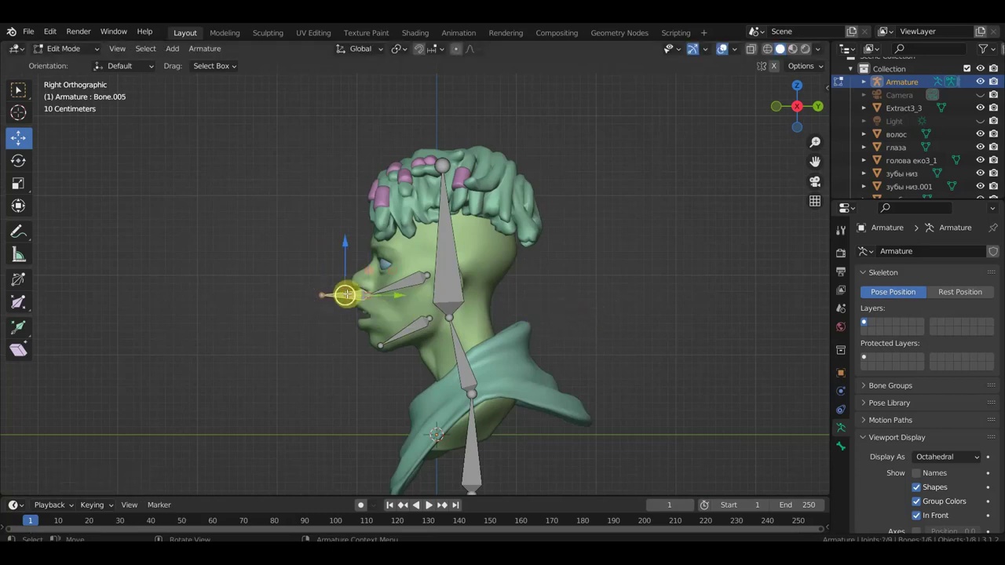
key(alt+p)
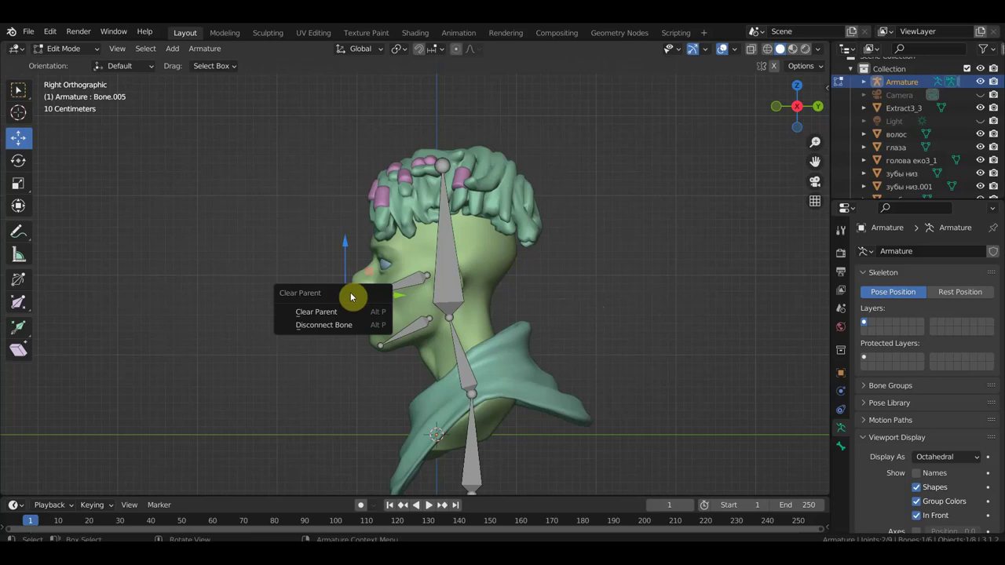
click(346, 312)
Slide the loose bone forward along Y, out in front of the face at cheek height
drag(393, 295, 264, 294)
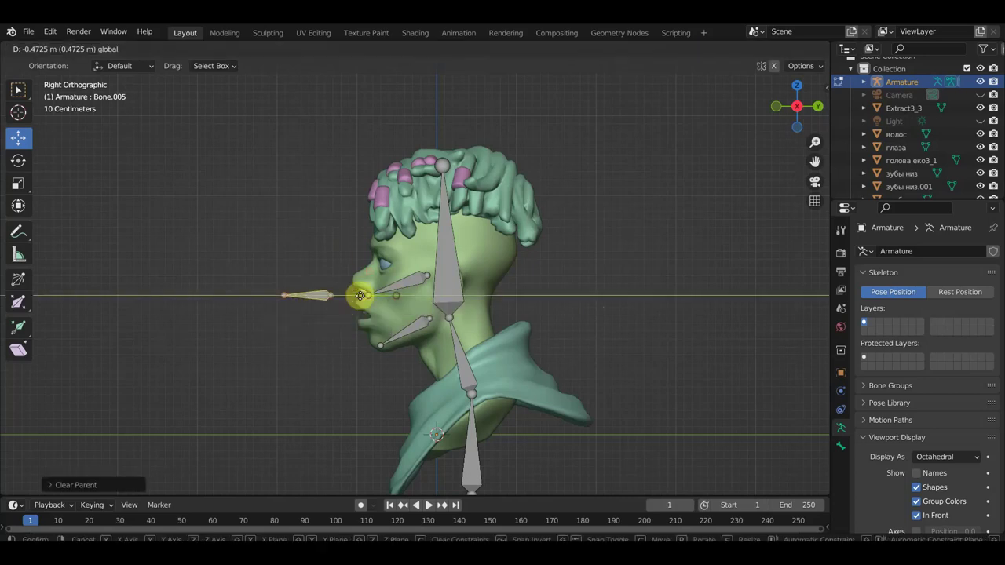
drag(214, 250, 189, 218)
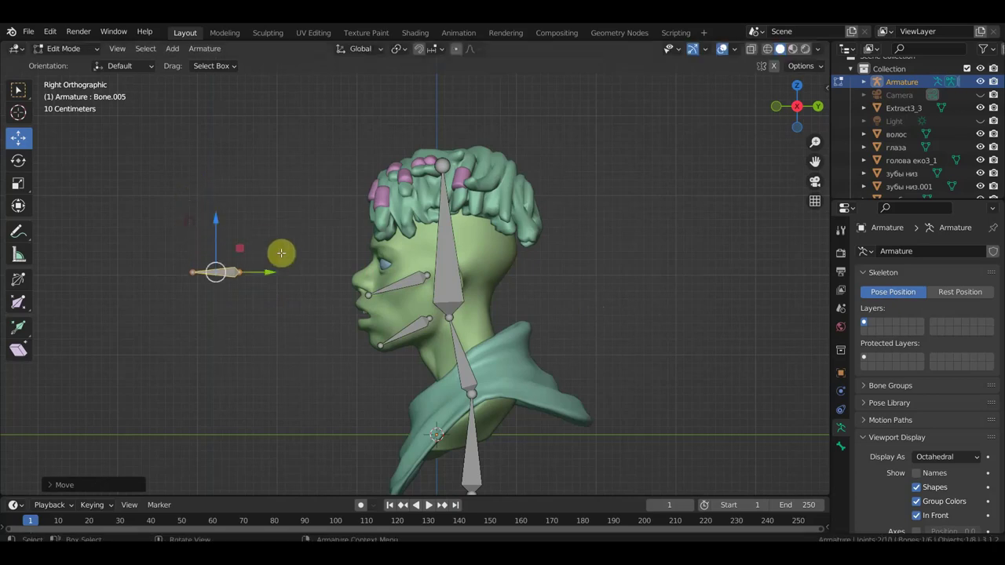
key(y)
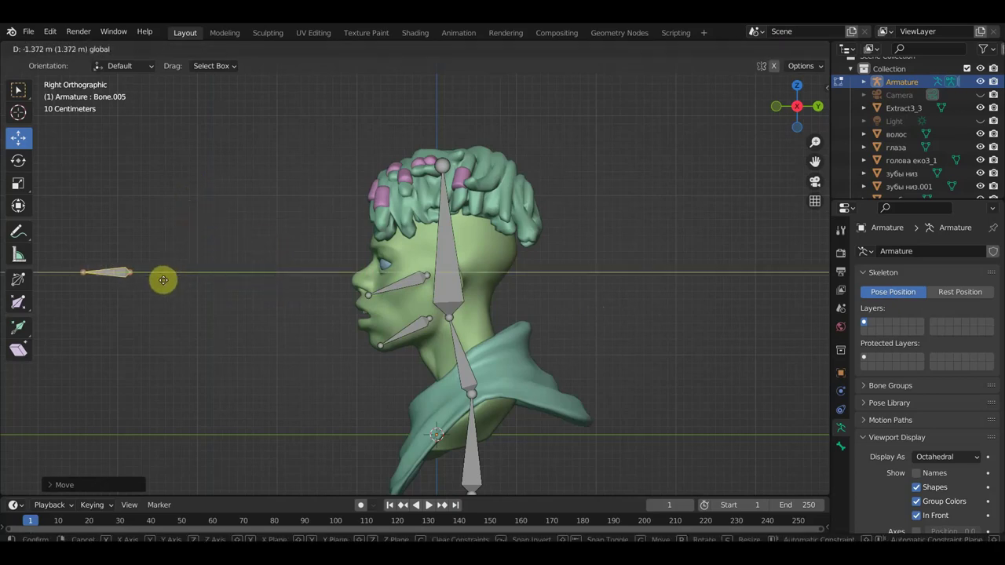
drag(179, 275, 149, 283)
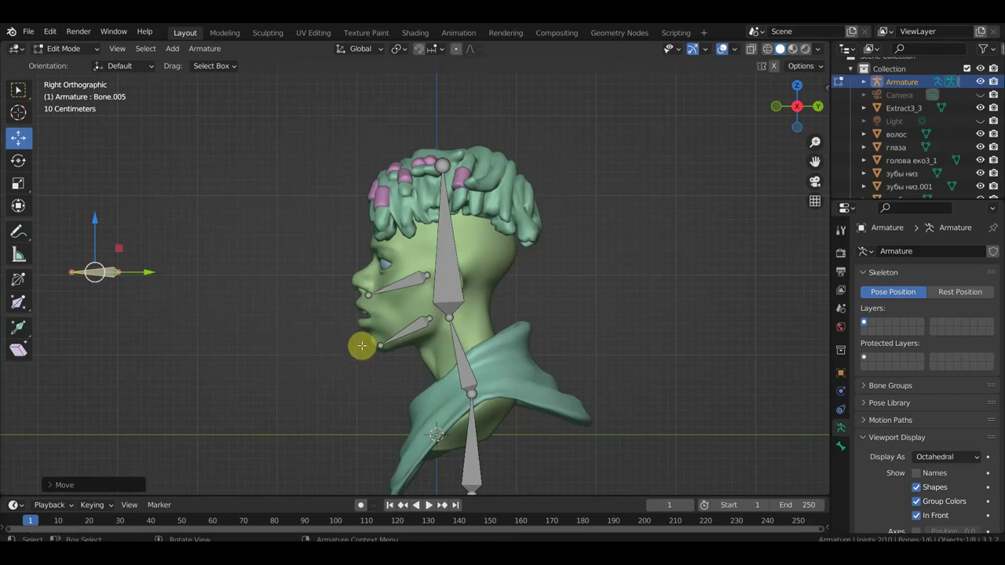
shift+middle_drag(183, 306, 259, 289)
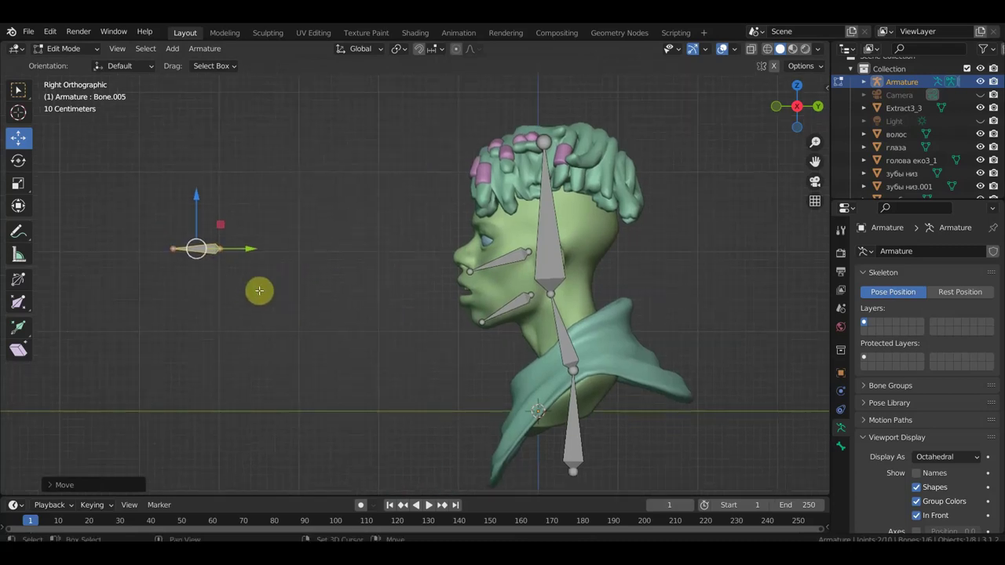
click(480, 322)
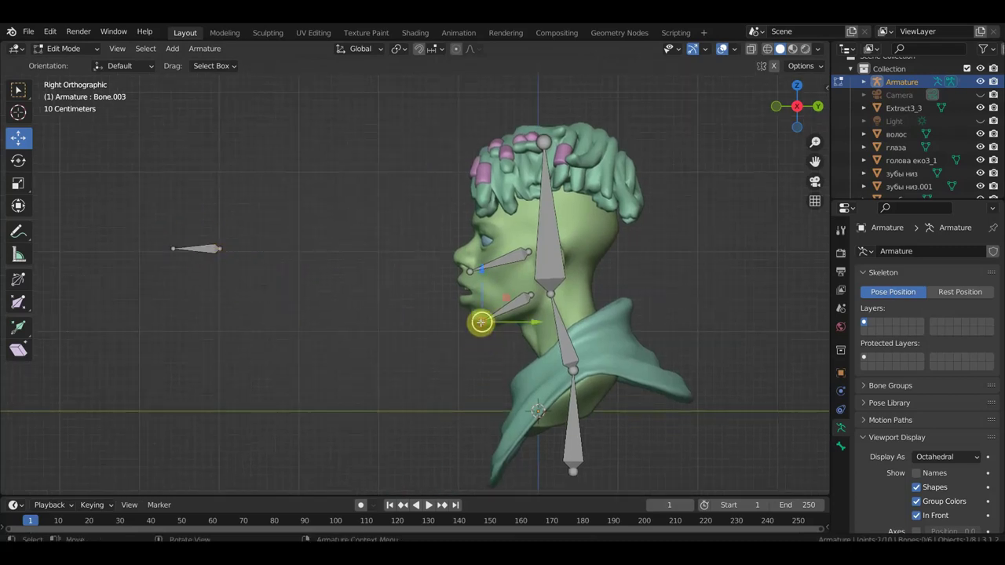
Extrude a bone from the jaw's chin end, clear its parent, and park it smaller in front of the chin
key(e)
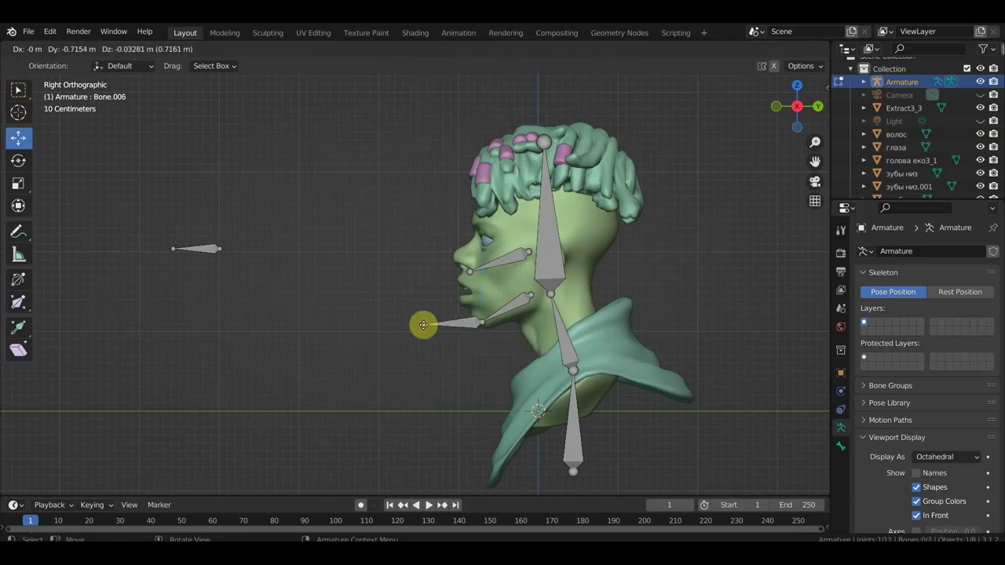
click(425, 325)
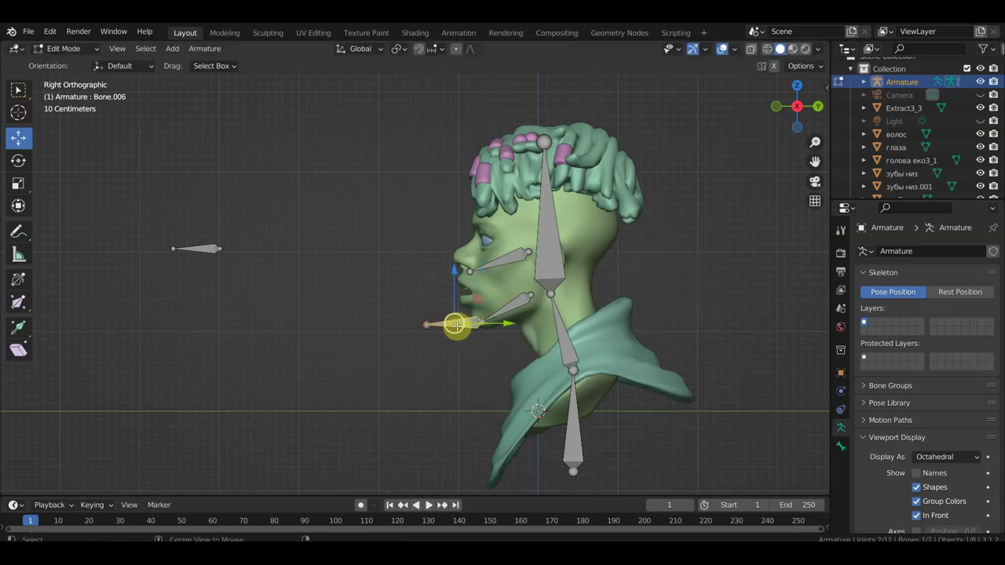
key(alt+p)
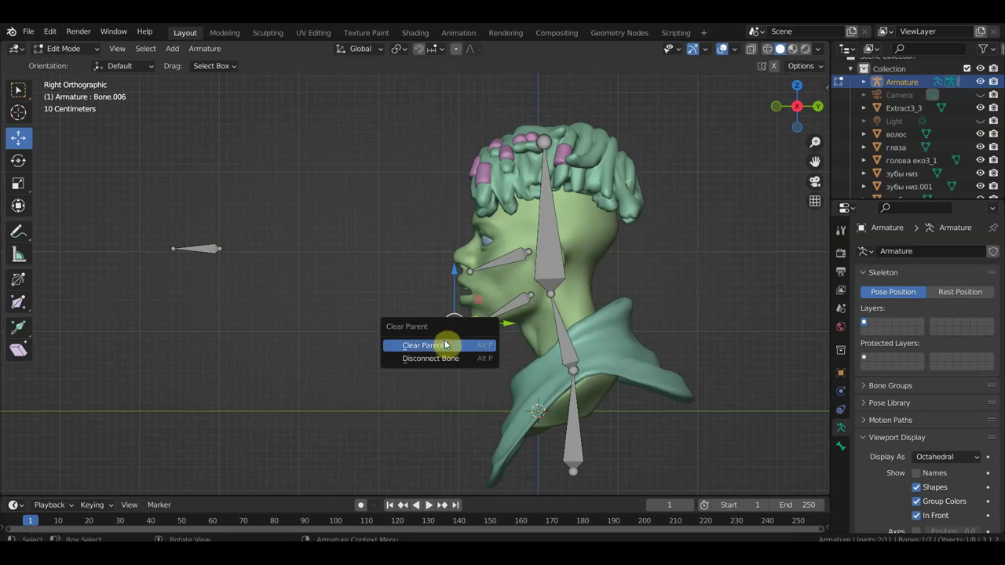
click(442, 345)
drag(508, 322, 244, 323)
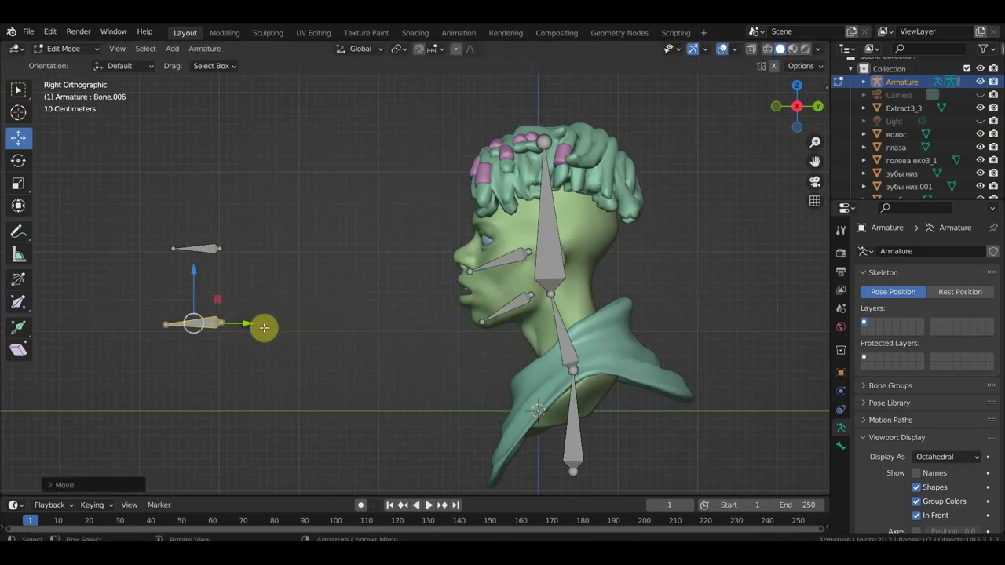
key(s)
click(287, 340)
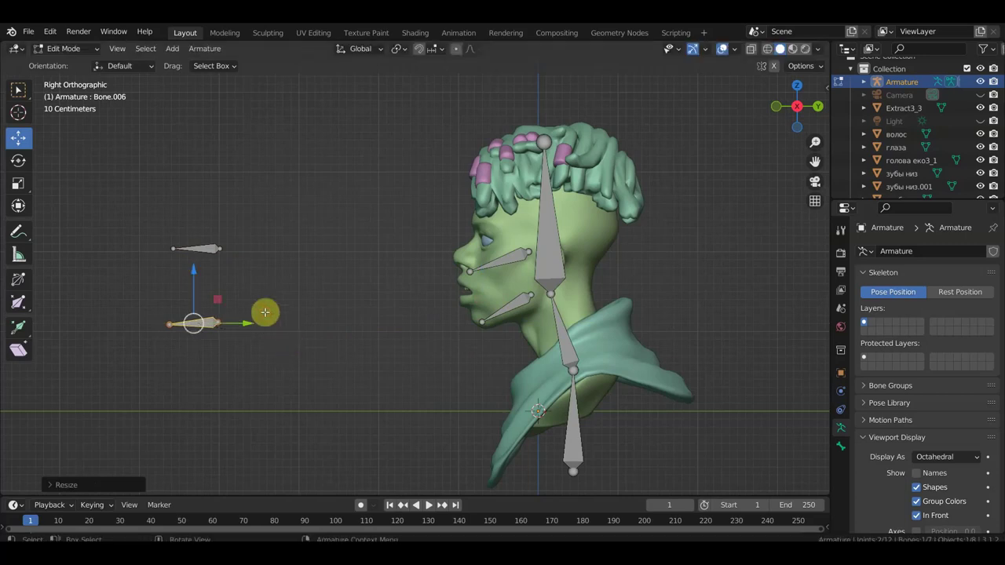
shift+middle_drag(377, 337, 298, 348)
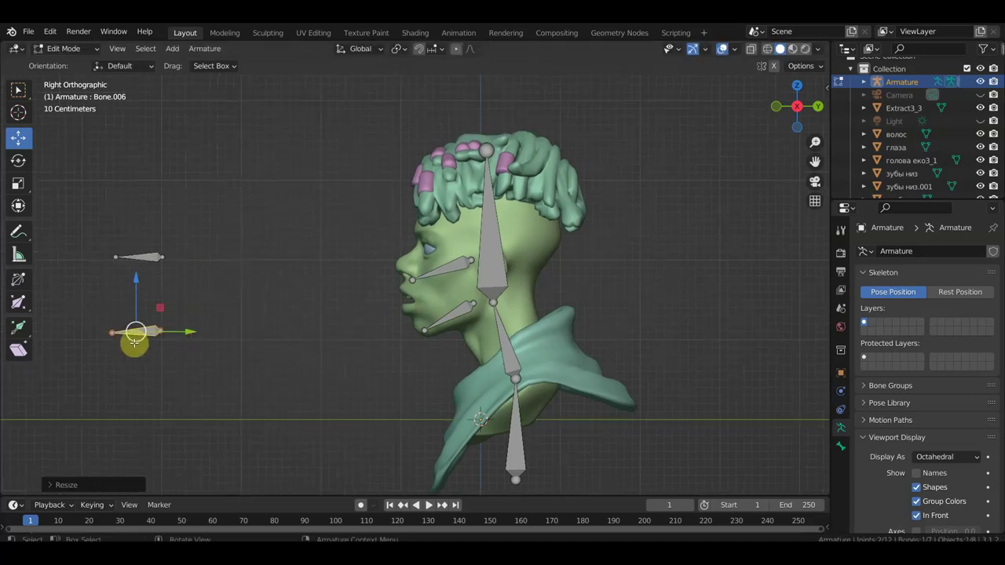
shift+click(450, 316)
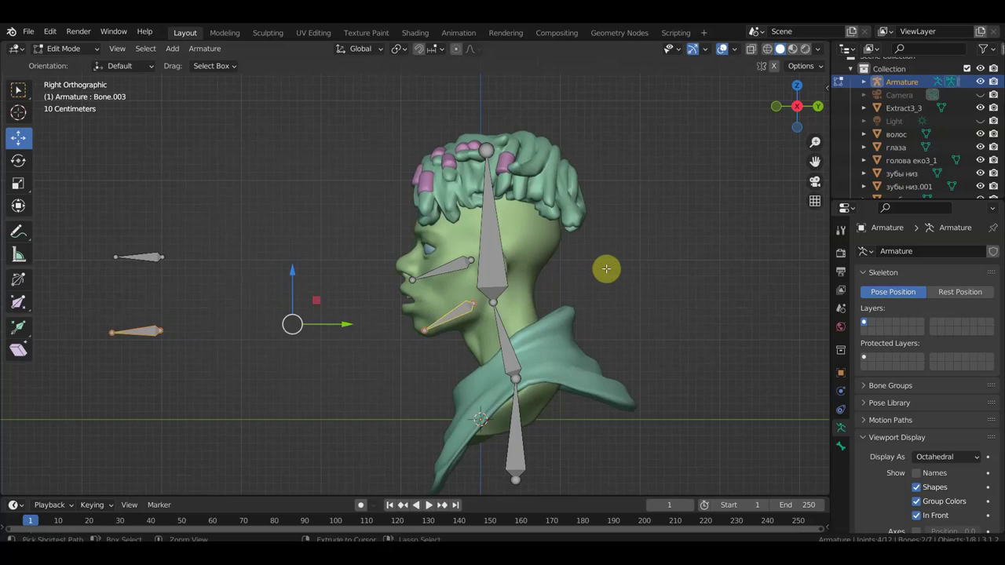
Parent the chin-level loose bone to the jaw bone and the upper one to the cheek bone, keeping offset
key(ctrl+p)
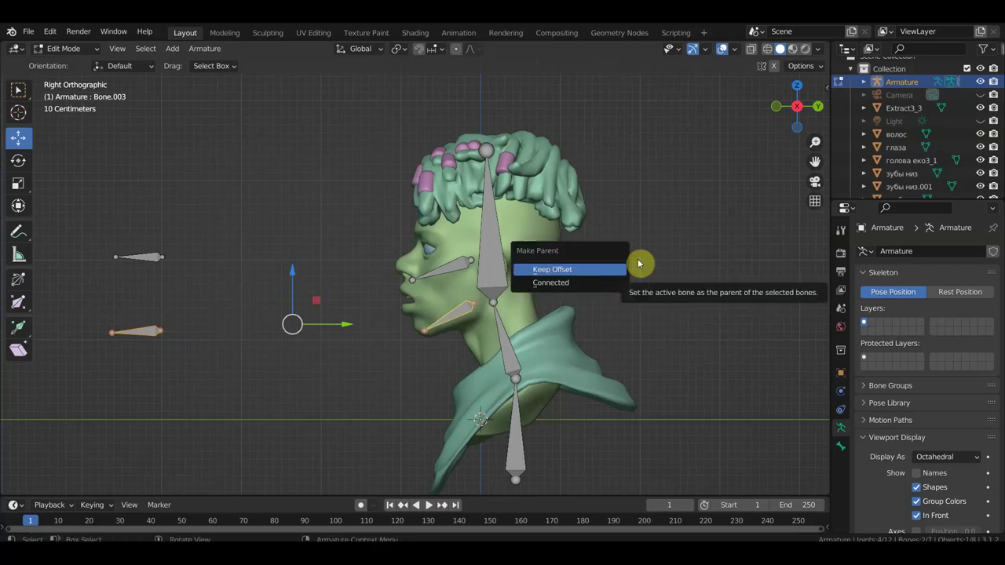
click(585, 270)
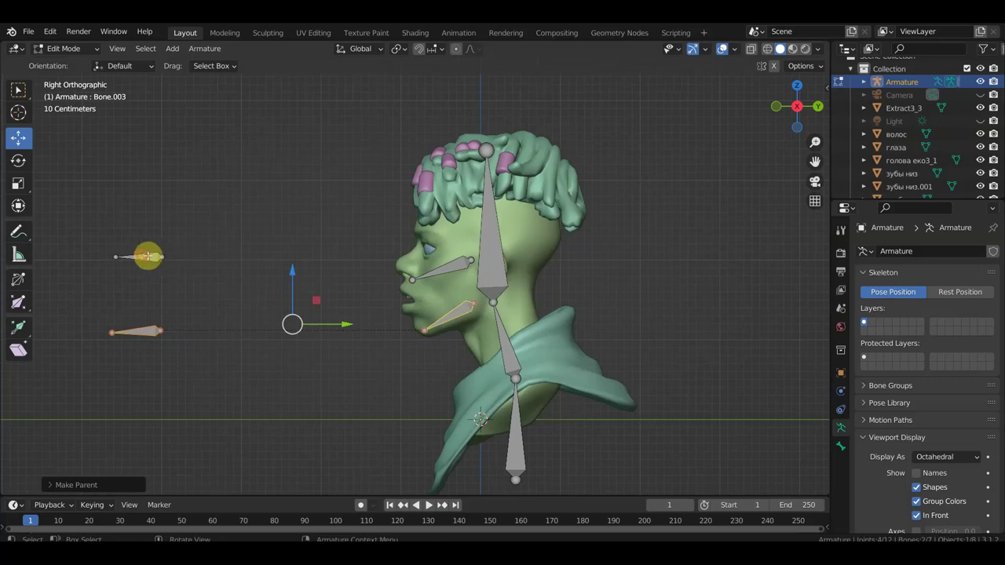
click(149, 256)
shift+click(450, 271)
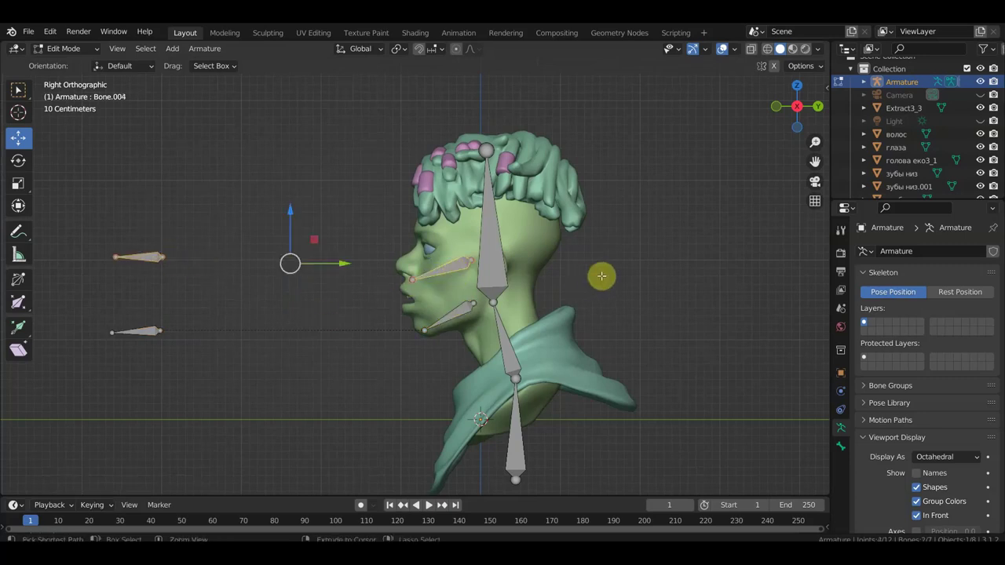
key(ctrl+p)
click(603, 280)
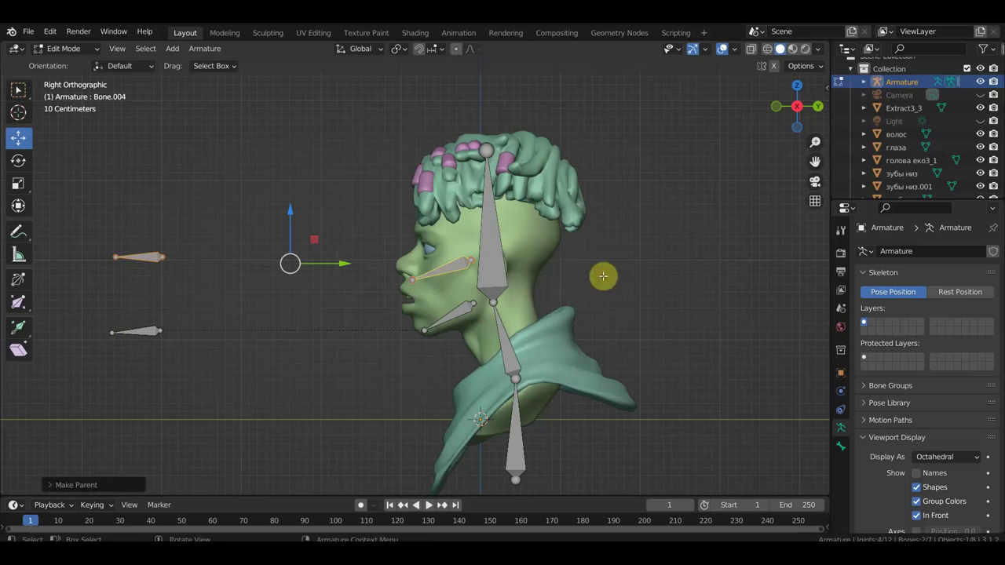
Parent the jaw and cheek bones to the head bone with Keep Offset
click(456, 314)
shift+click(456, 272)
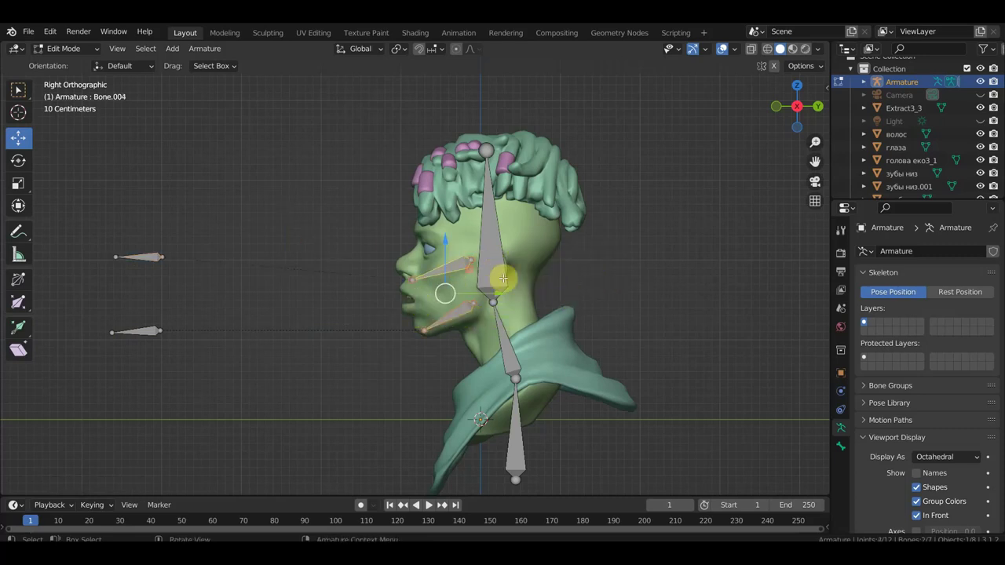
shift+click(493, 250)
key(ctrl+p)
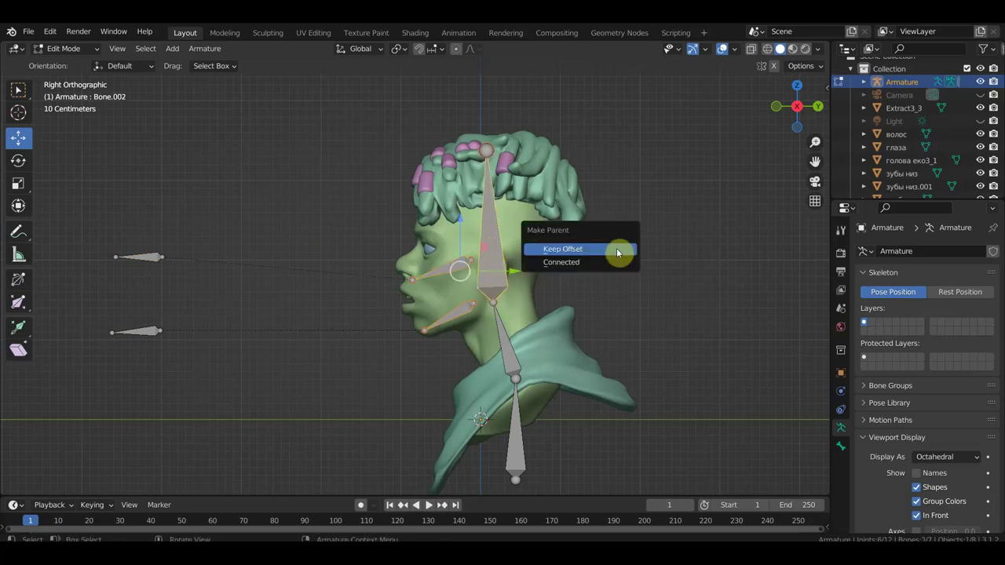
click(616, 249)
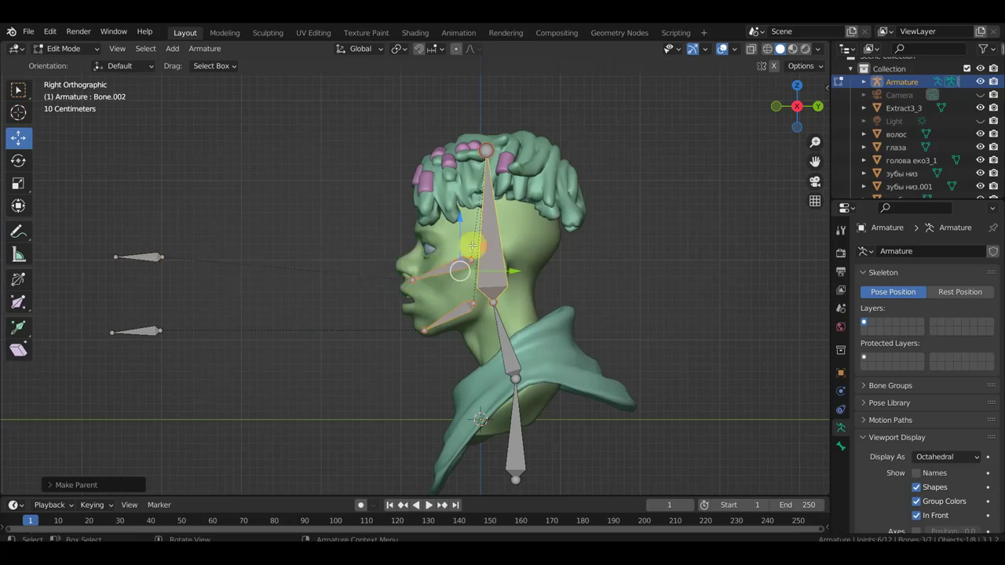
Extrude a new bone from the head bone's top joint and clear its parent
click(485, 149)
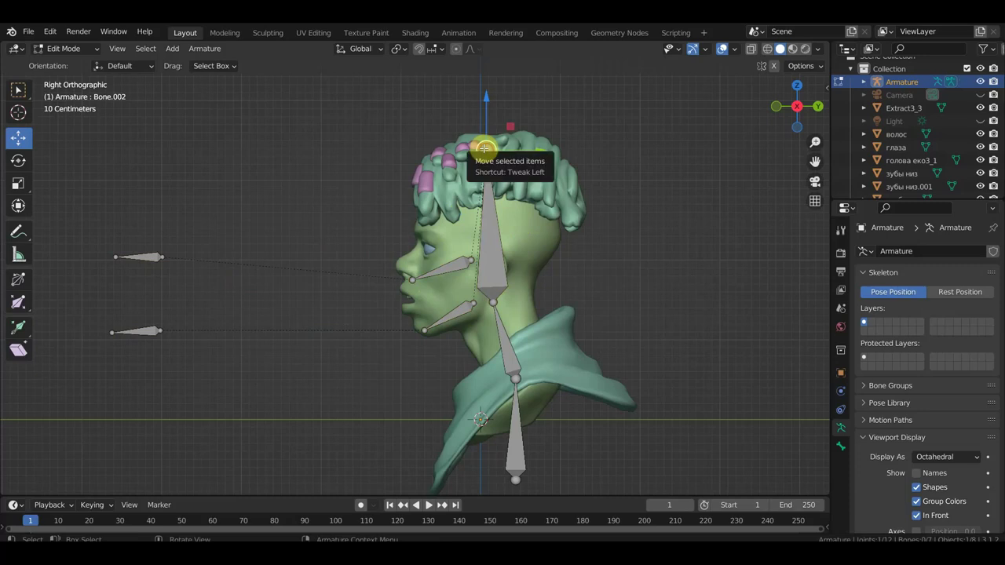
key(e)
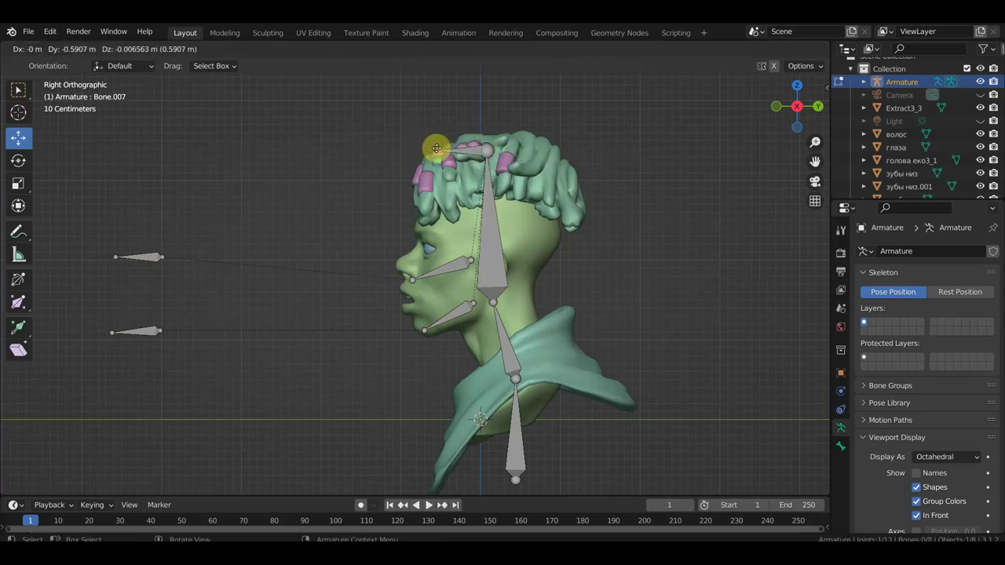
click(436, 151)
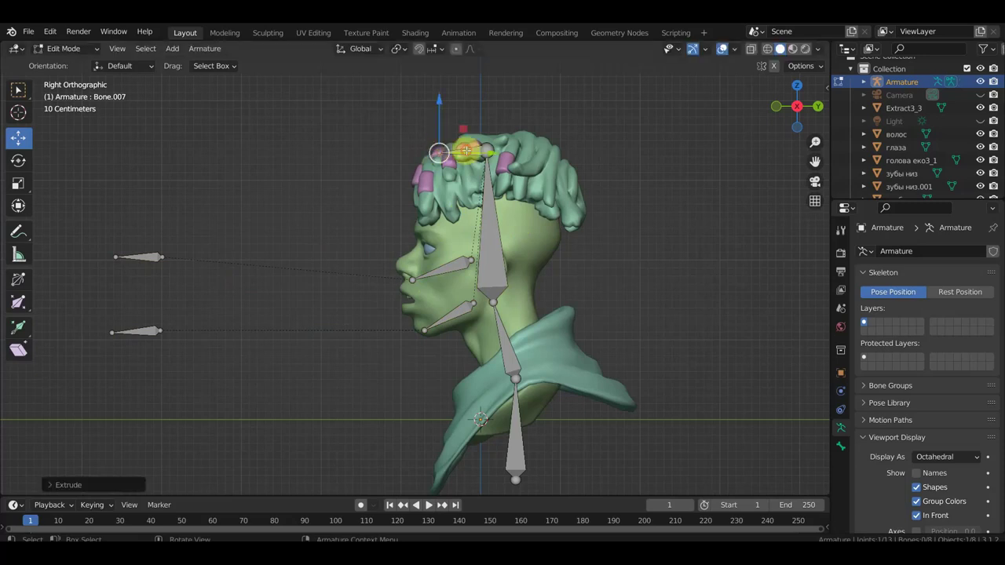
click(463, 150)
key(alt+p)
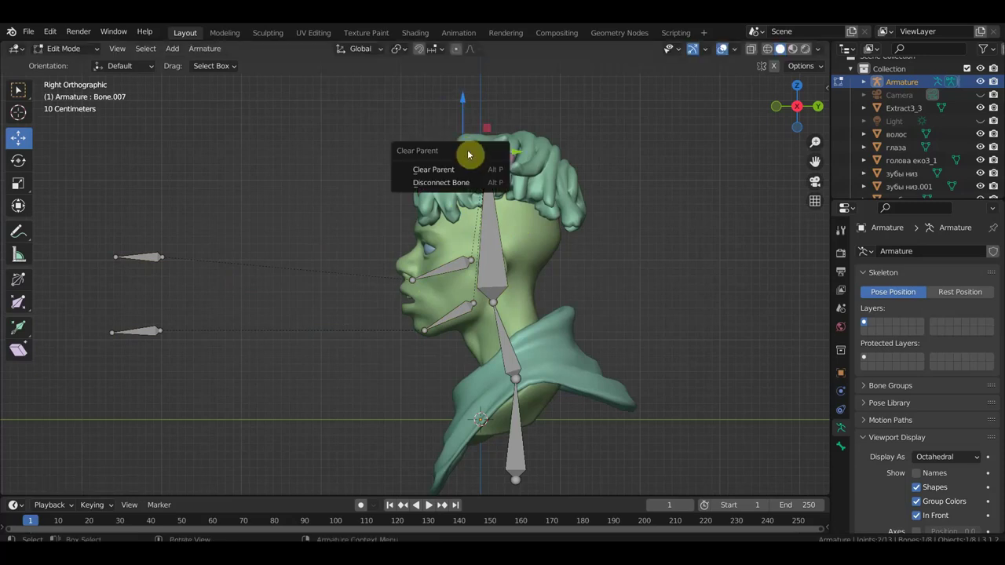
click(460, 168)
Move the detached bone in front of the face at eye level and shrink it
key(g)
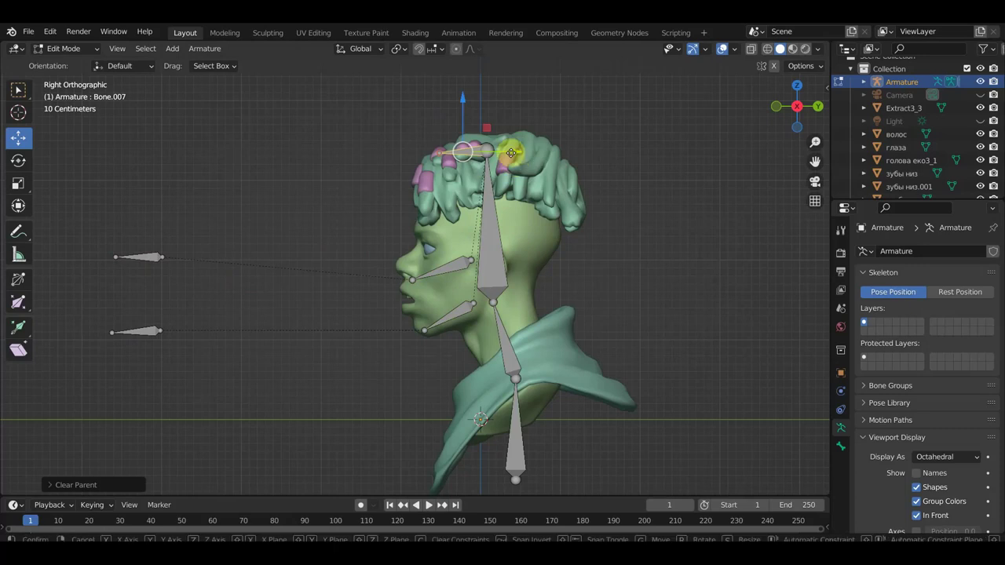
click(362, 162)
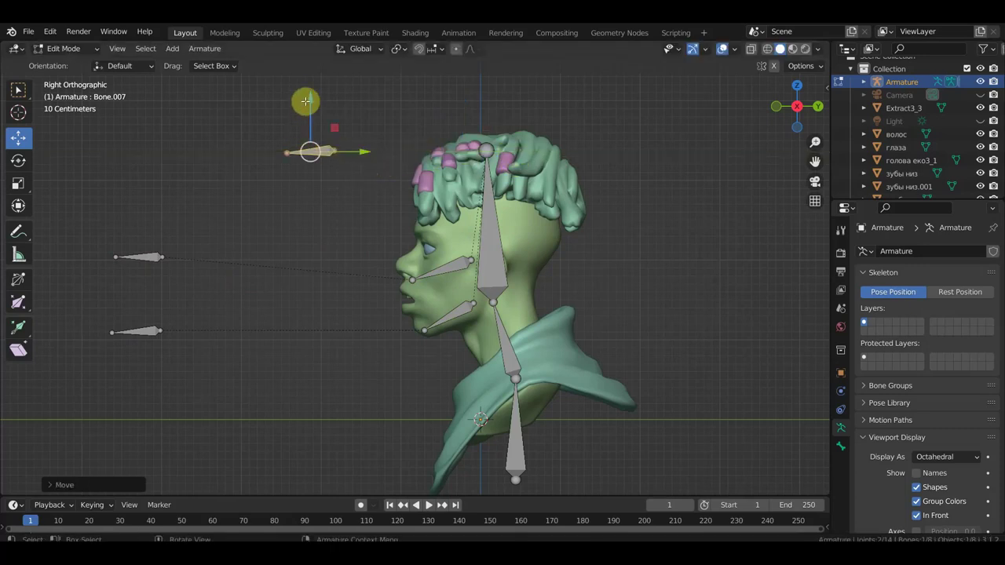
drag(309, 104, 306, 197)
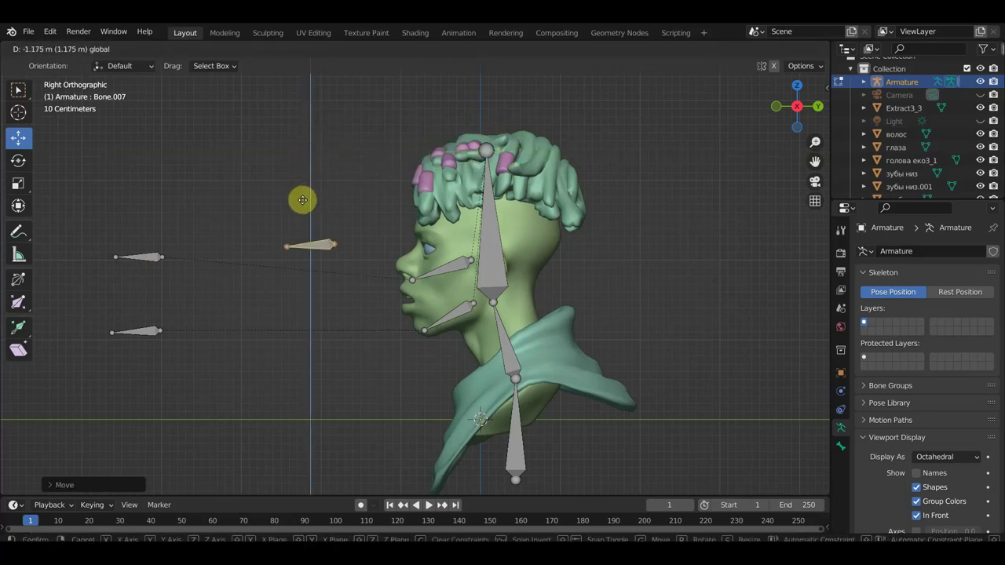
key(s)
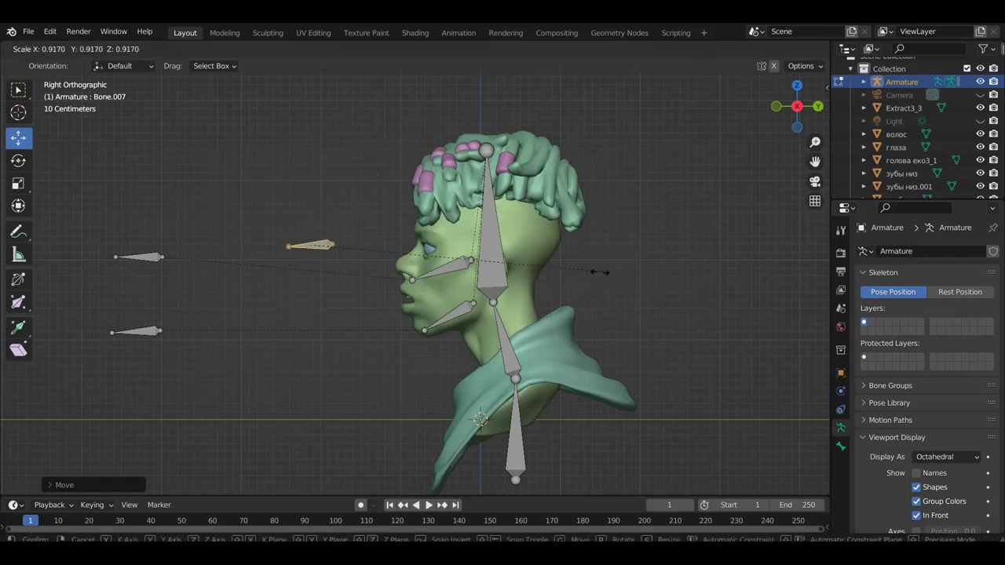
click(518, 273)
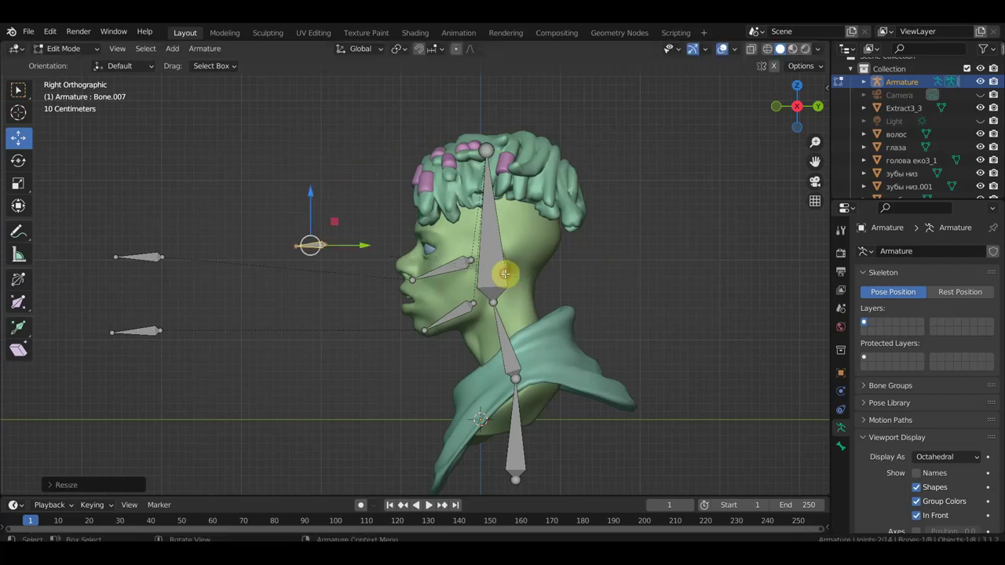
key(KP_7)
Offset the eye-level bone sideways and duplicate it onto the other side along X
drag(472, 382, 513, 392)
key(shift+d)
key(Escape)
key(g)
key(x)
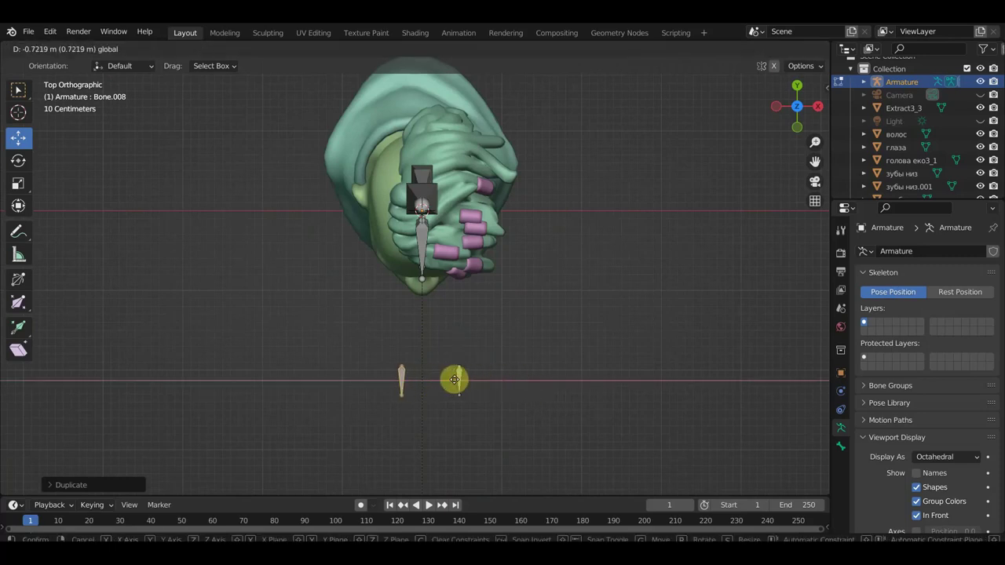
click(456, 380)
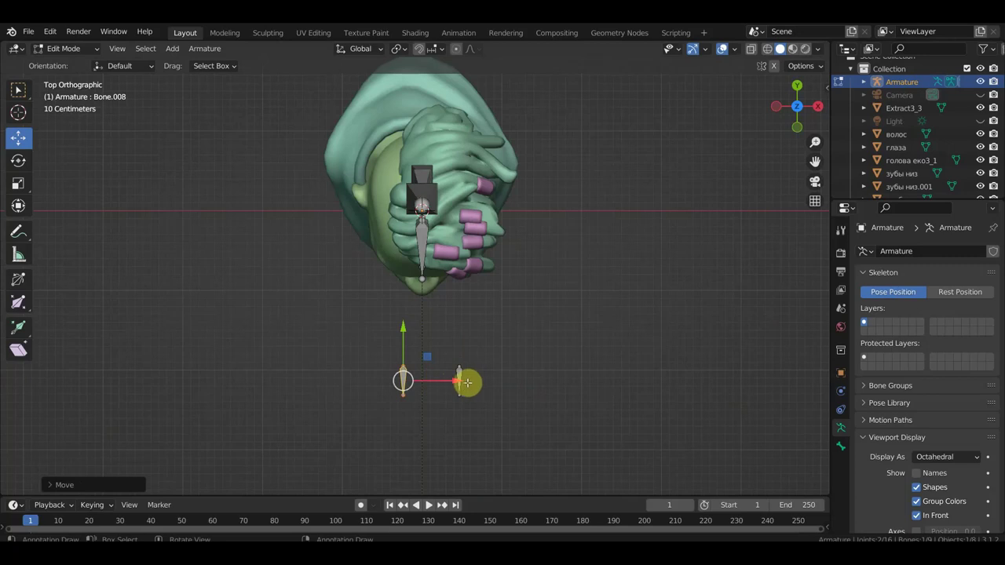
Adjust the two eye-level bones along X so they sit symmetrically, checking front and side views
key(g)
key(x)
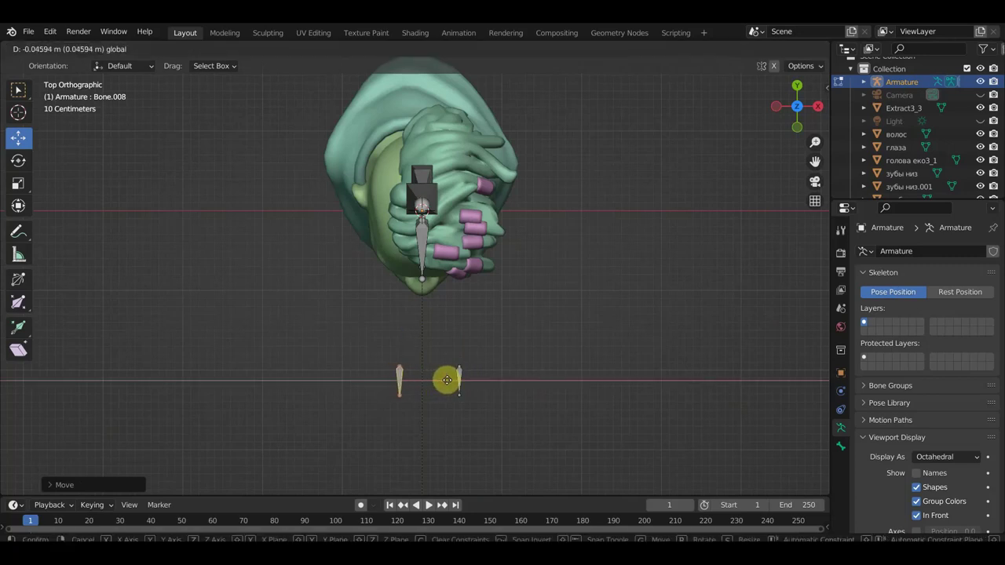
click(445, 380)
click(461, 380)
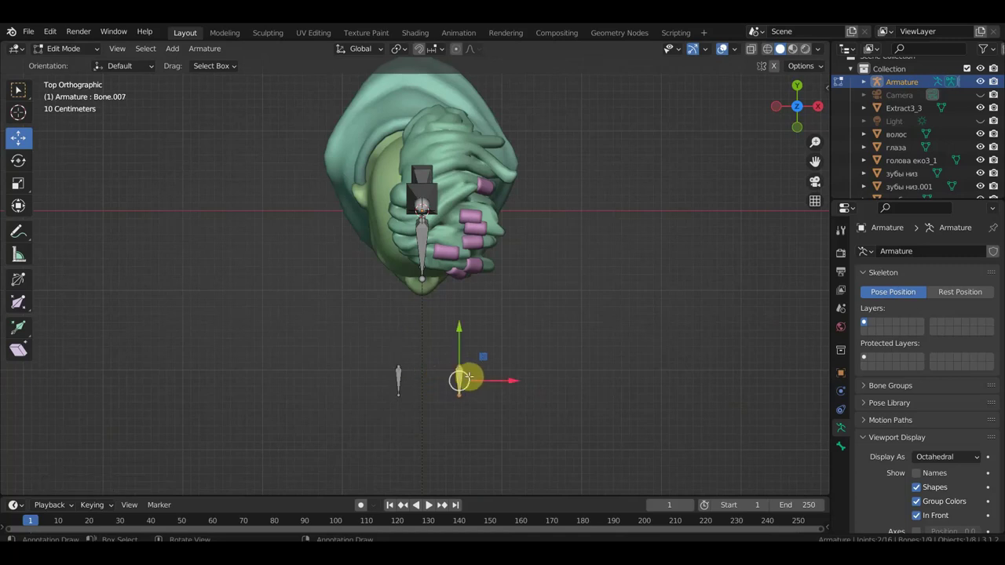
drag(513, 380, 502, 382)
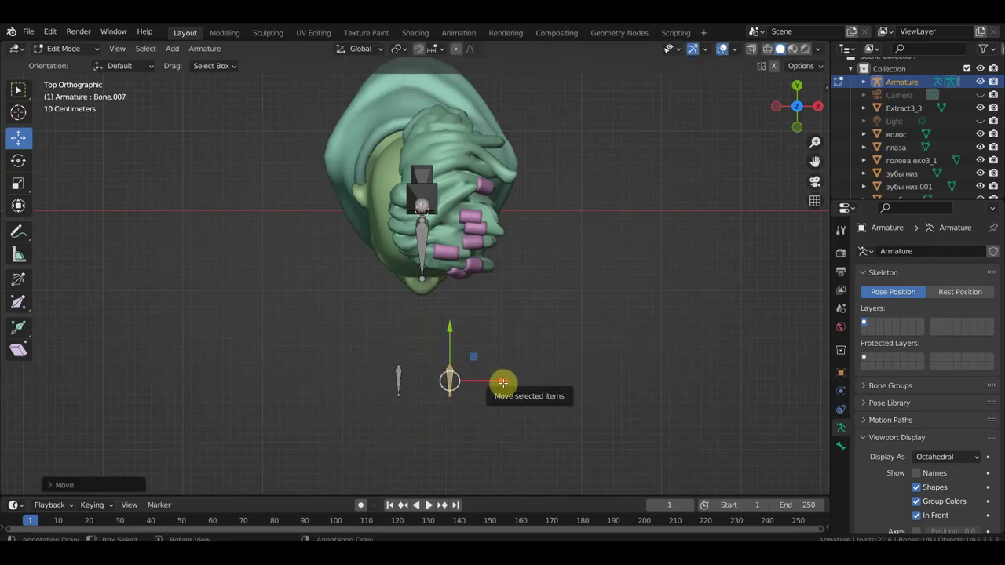
key(KP_1)
key(KP_3)
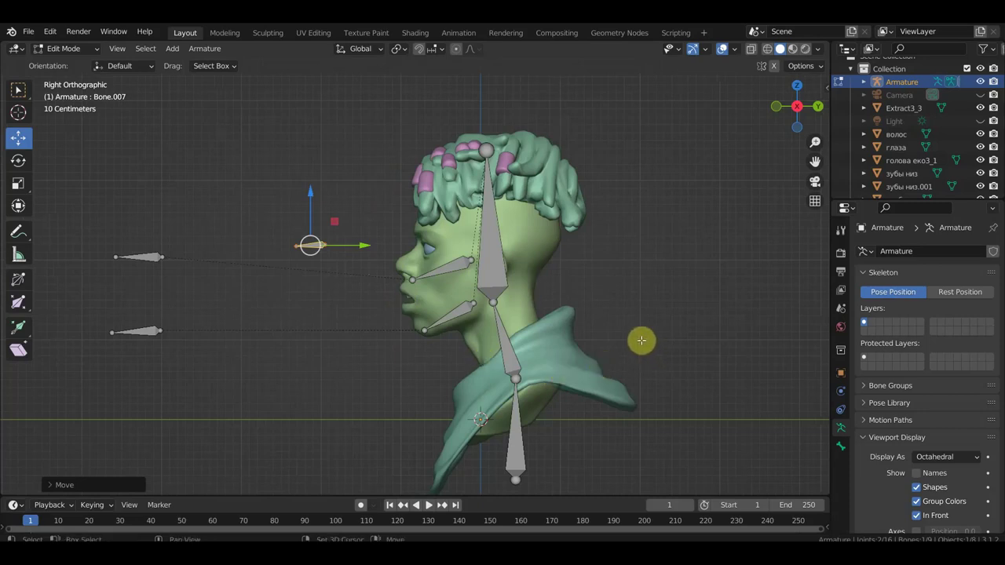
key(shift+d)
Place the duplicate between the two front bones, then rotate it upright, shrink it and raise it
key(Escape)
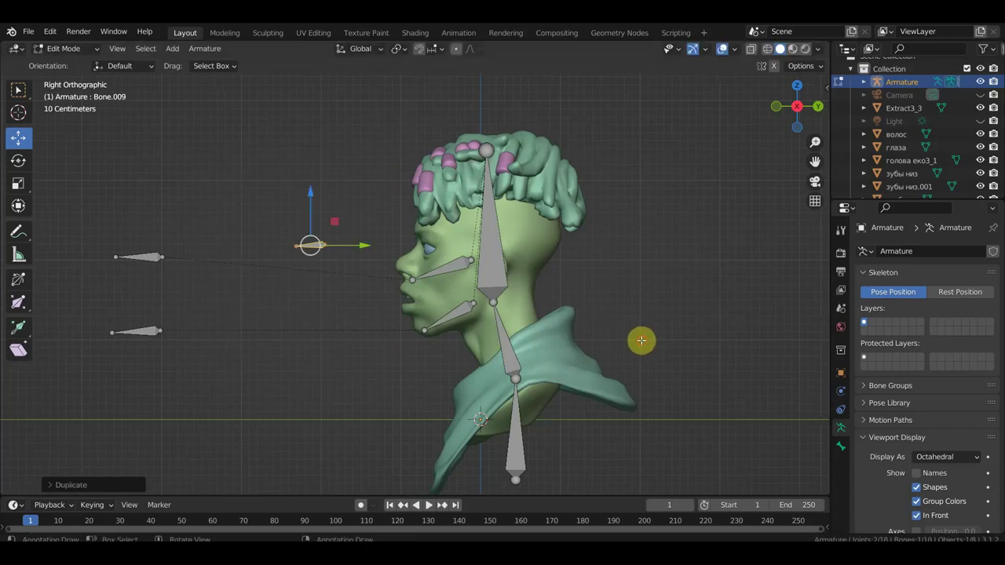
key(KP_7)
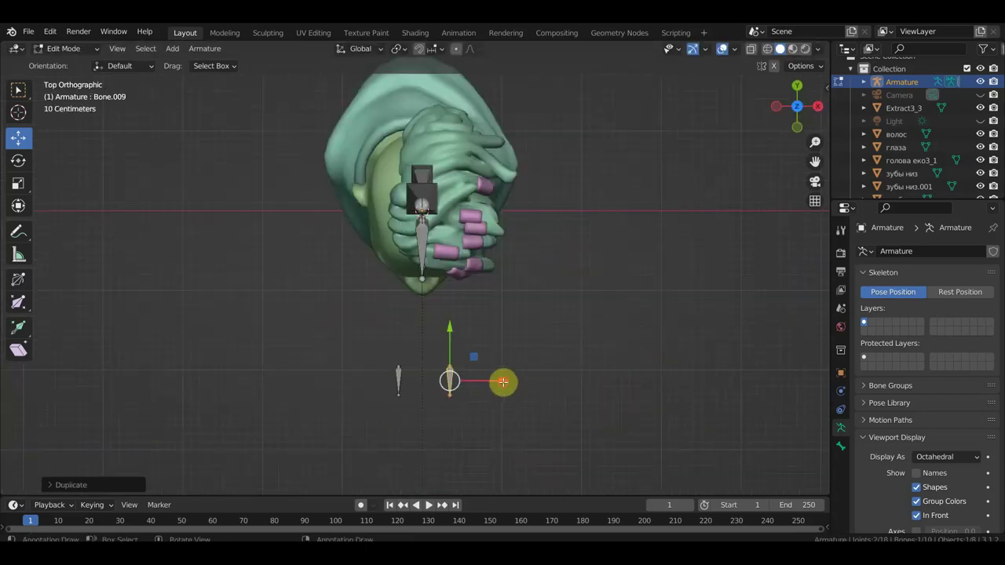
key(g)
click(473, 384)
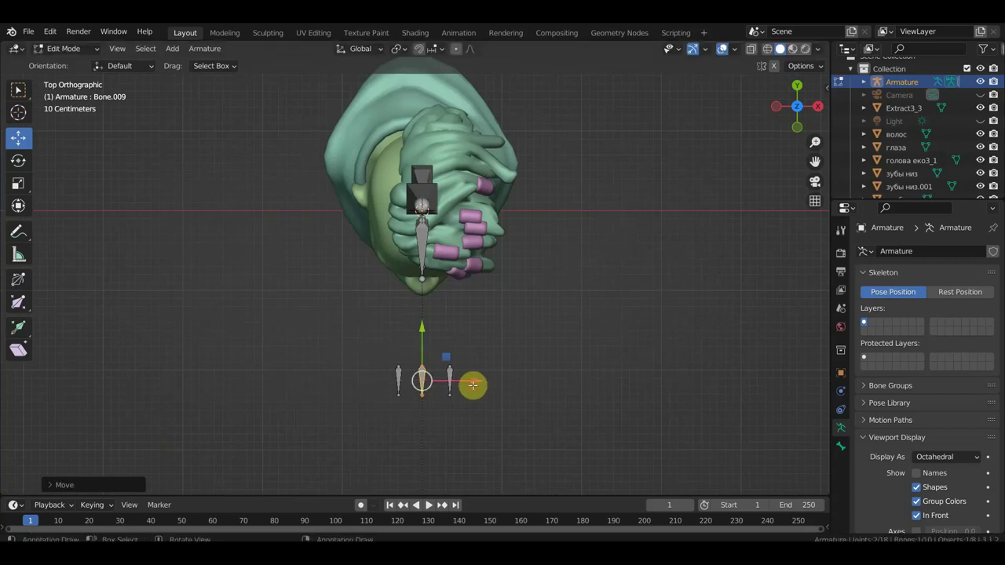
key(KP_3)
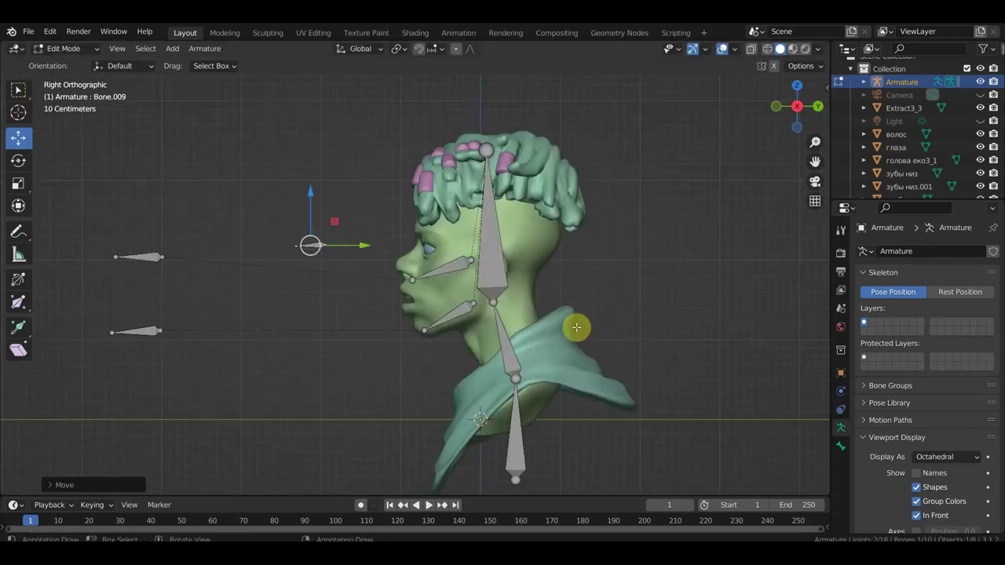
key(r)
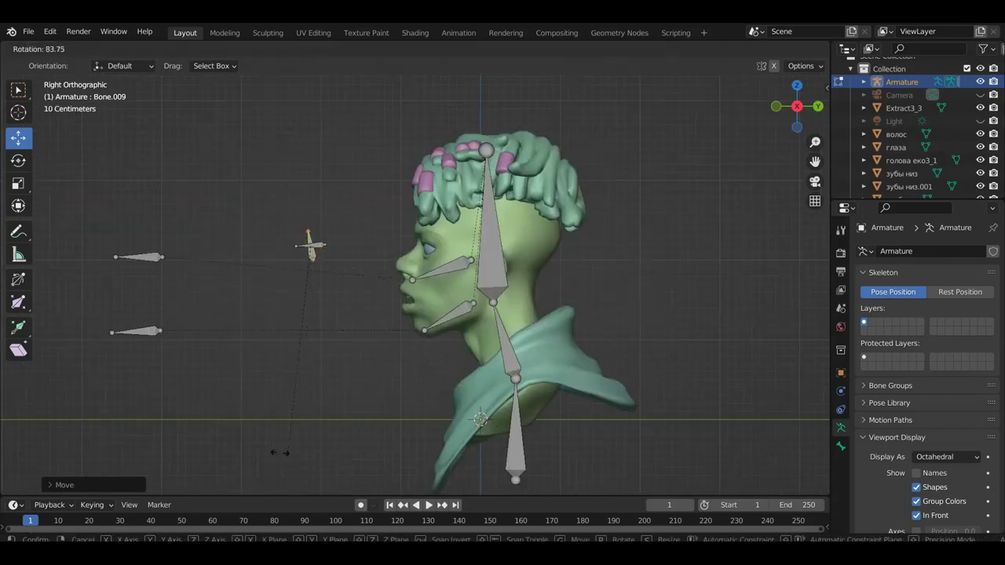
click(257, 450)
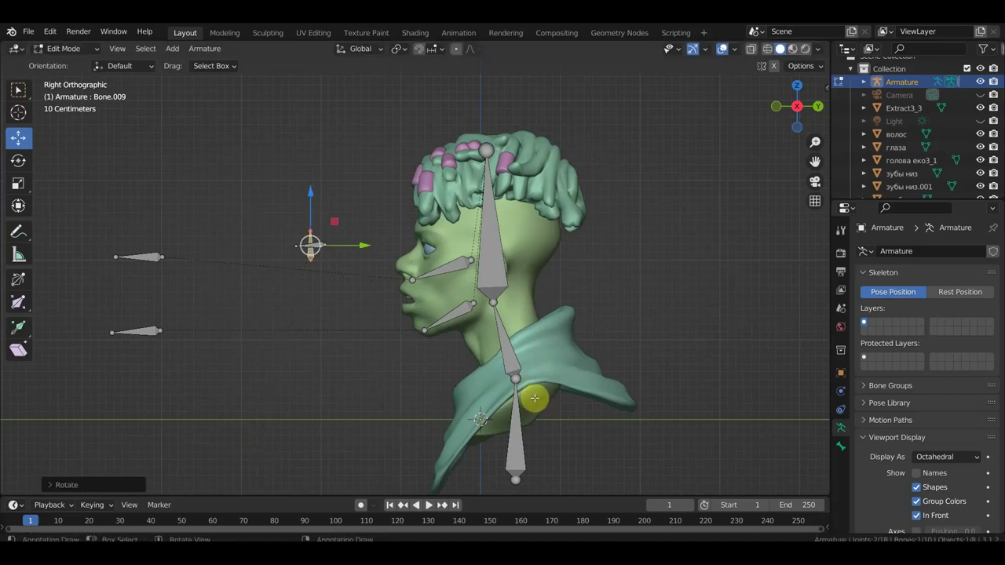
key(s)
click(628, 390)
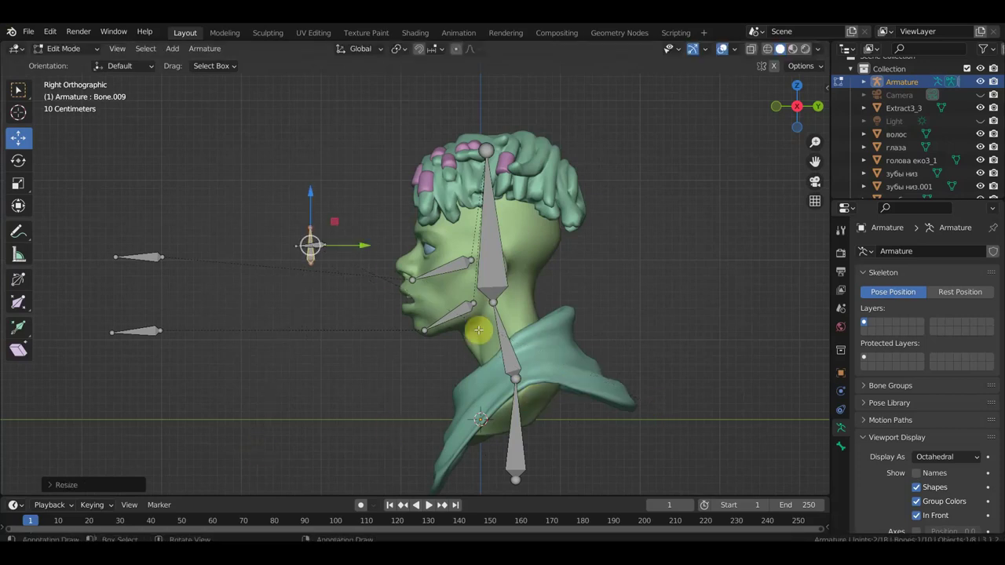
mouse_move(310, 189)
mouse_down()
mouse_move(309, 176)
mouse_move(309, 185)
mouse_up()
Parent front control bone Bone.009 to head bone Bone.002 with Keep Offset
mouse_move(309, 186)
middle_down()
mouse_move(347, 309)
mouse_move(348, 253)
middle_up()
scroll(353, 291, up, 4)
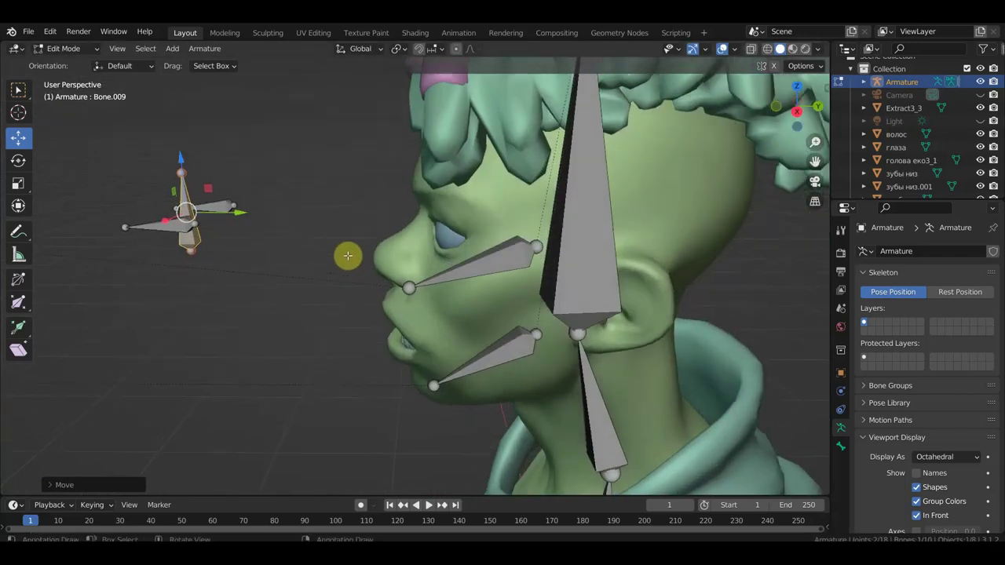
click(579, 209)
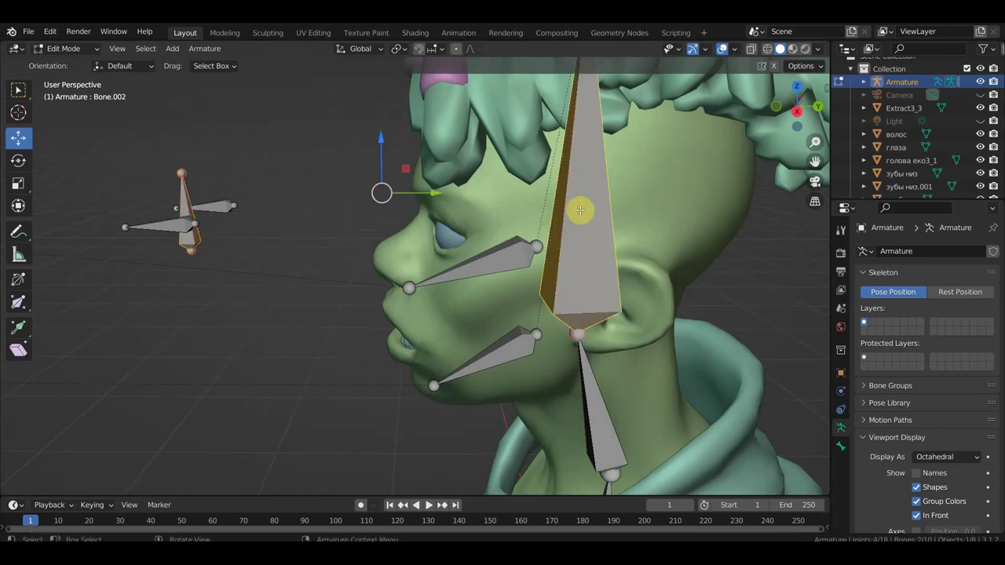
key(ctrl+p)
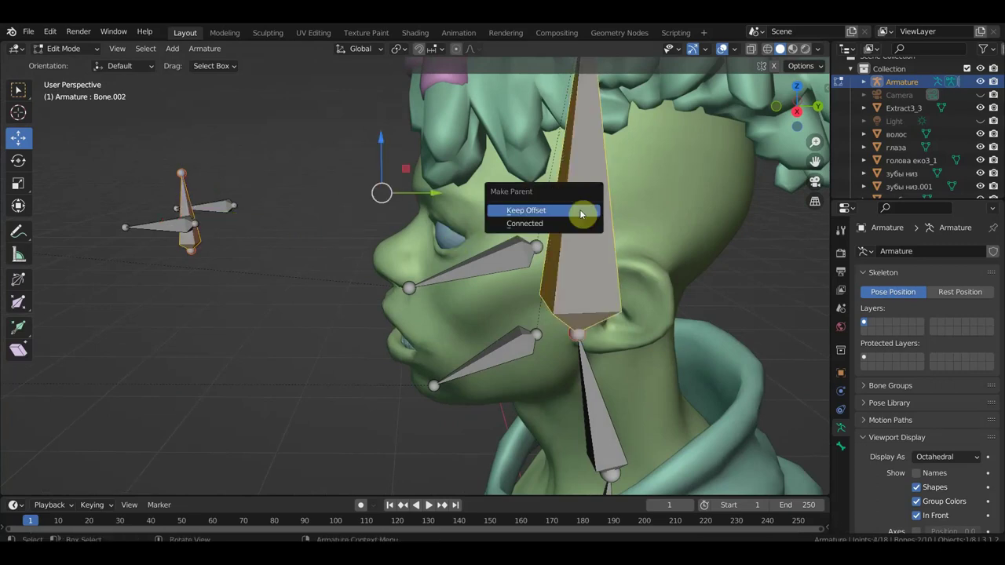
click(581, 210)
Return to Right Orthographic view and reselect the upper bone of the cross
mouse_move(347, 238)
middle_down()
mouse_move(282, 238)
mouse_move(301, 228)
middle_up()
key(KP_3)
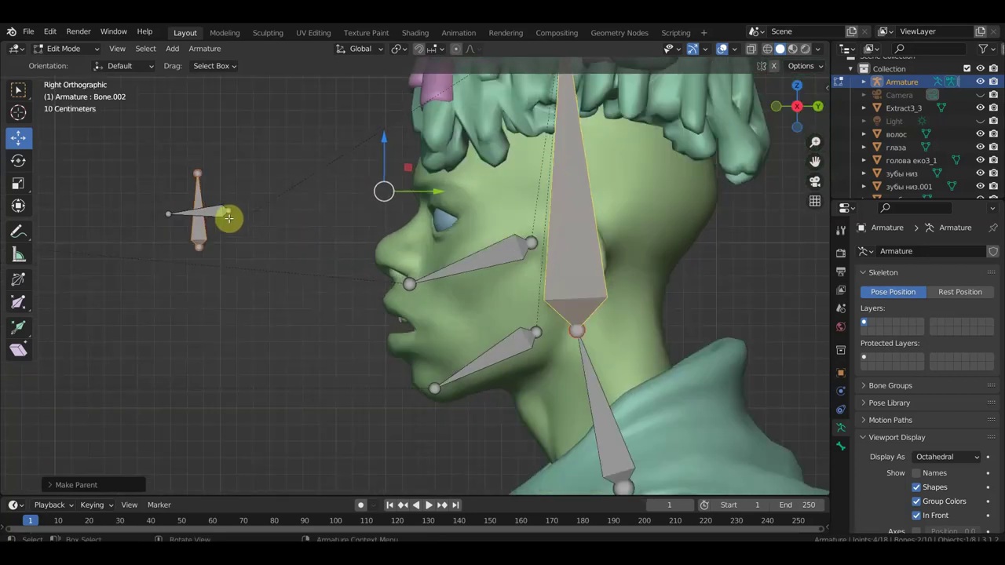
click(215, 210)
mouse_move(219, 213)
middle_down()
mouse_move(235, 229)
mouse_move(227, 237)
middle_up()
shift+click(217, 205)
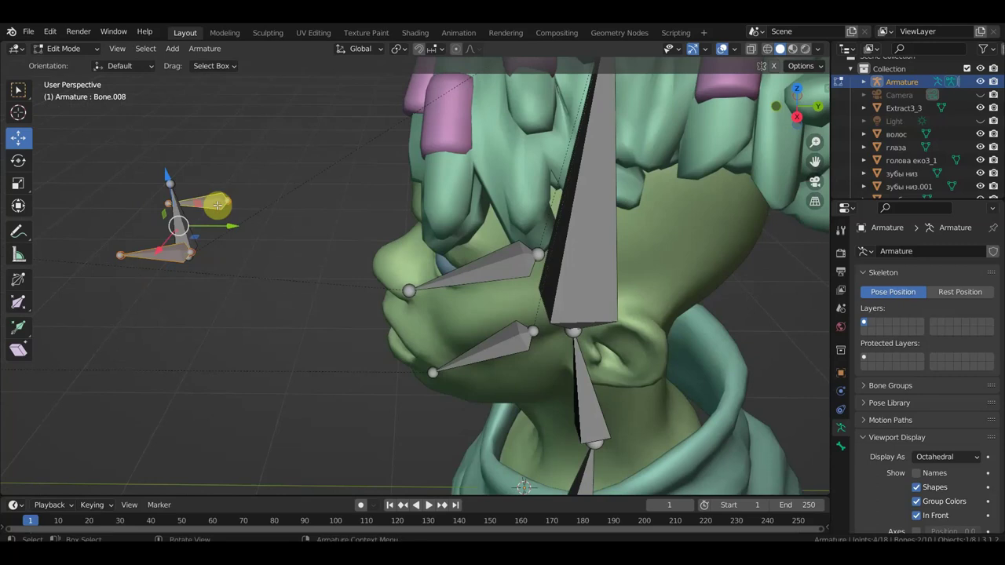
key(KP_3)
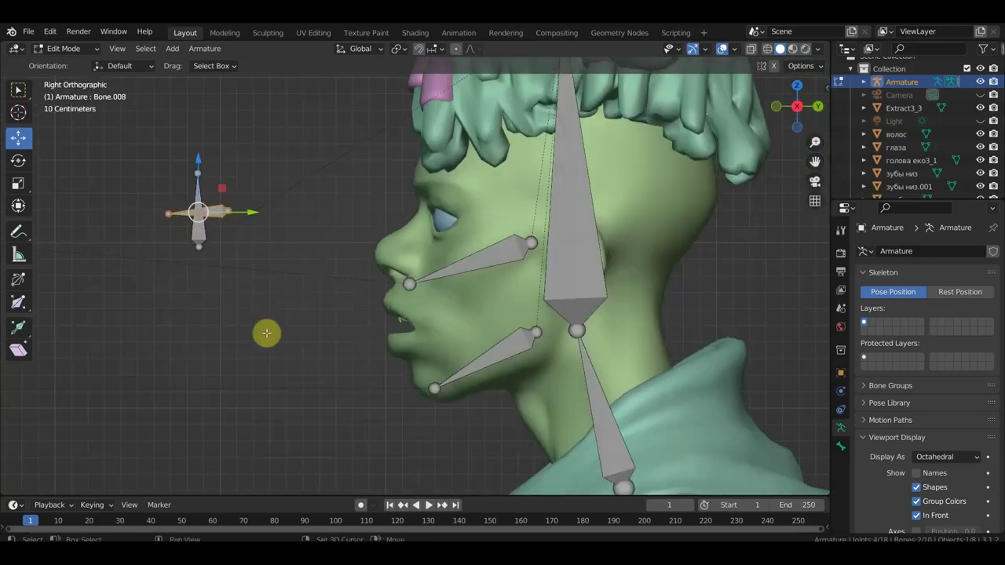
Duplicate the horizontal bone and place the copy along Y in front of the cross
key(shift+d)
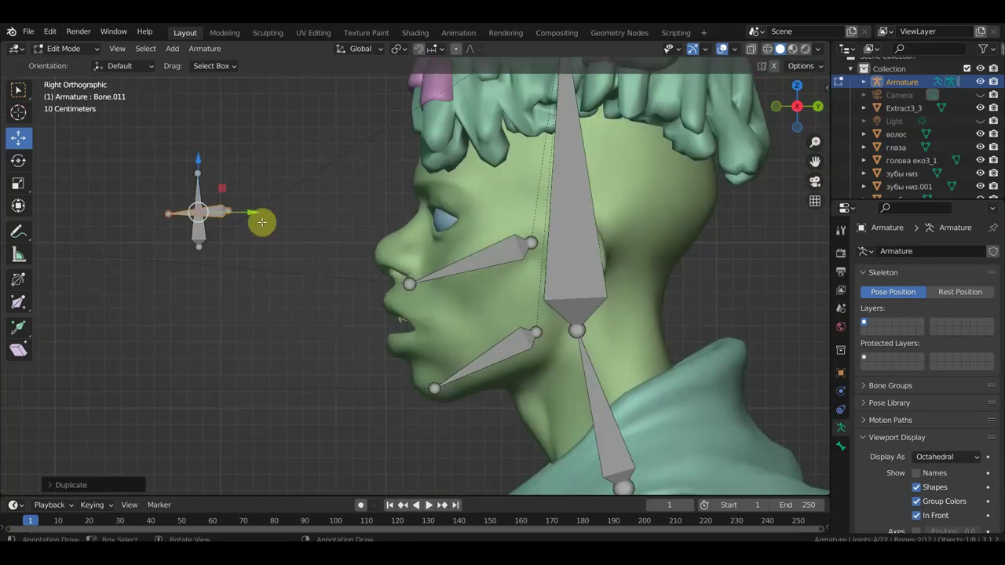
key(y)
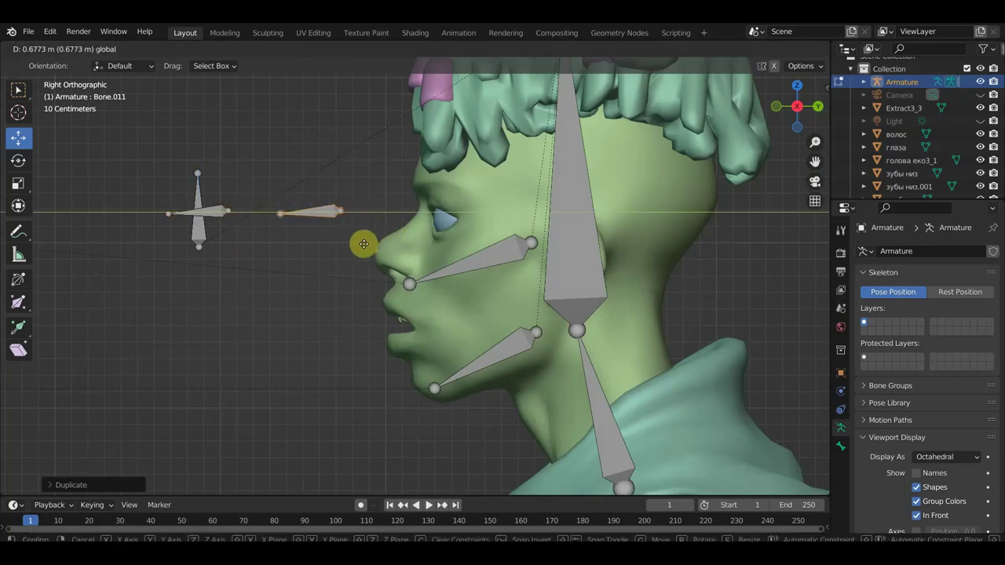
click(363, 244)
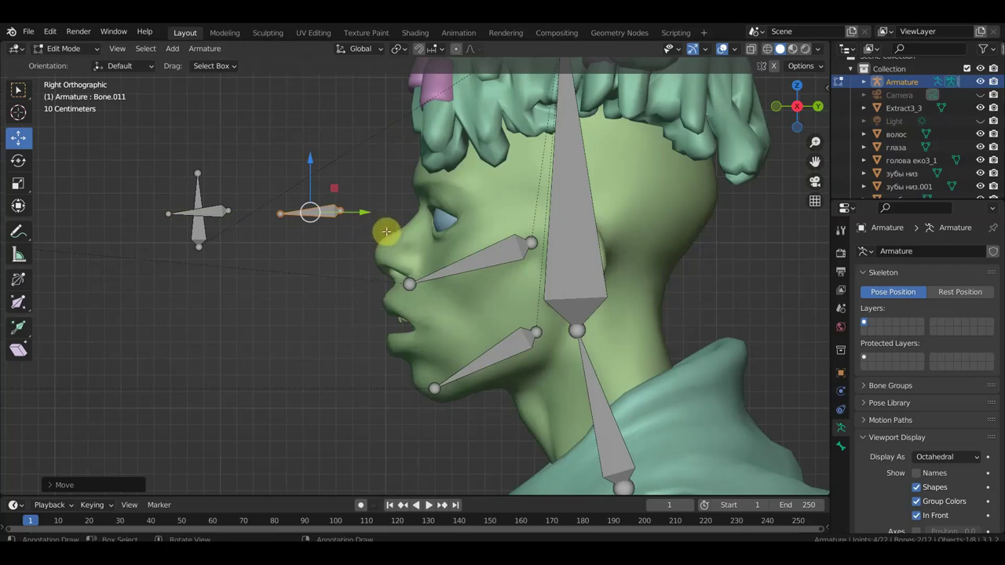
drag(361, 211, 350, 212)
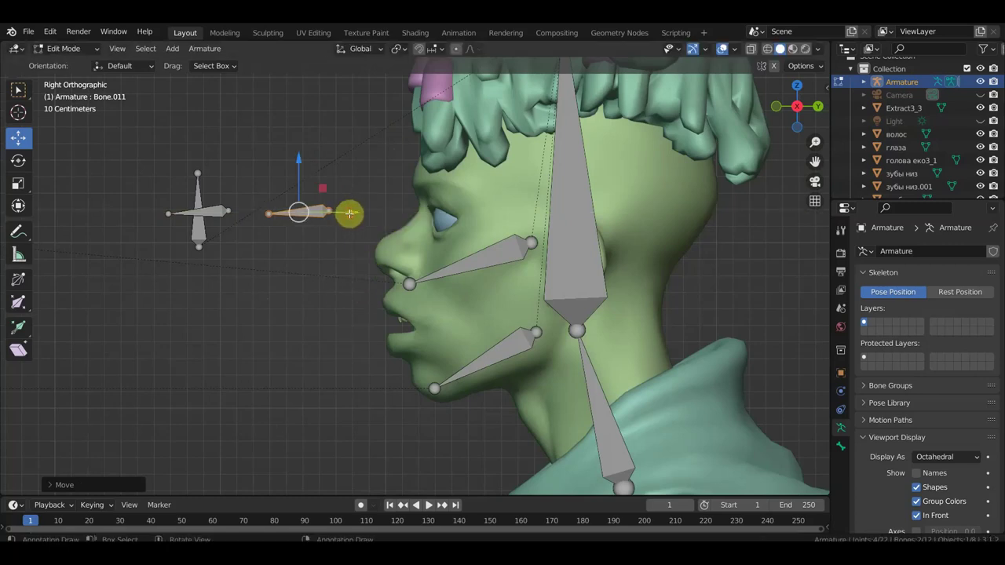
Move the cross bones and the forward bone together along Y, away from the face
drag(343, 275, 131, 146)
shift+click(321, 207)
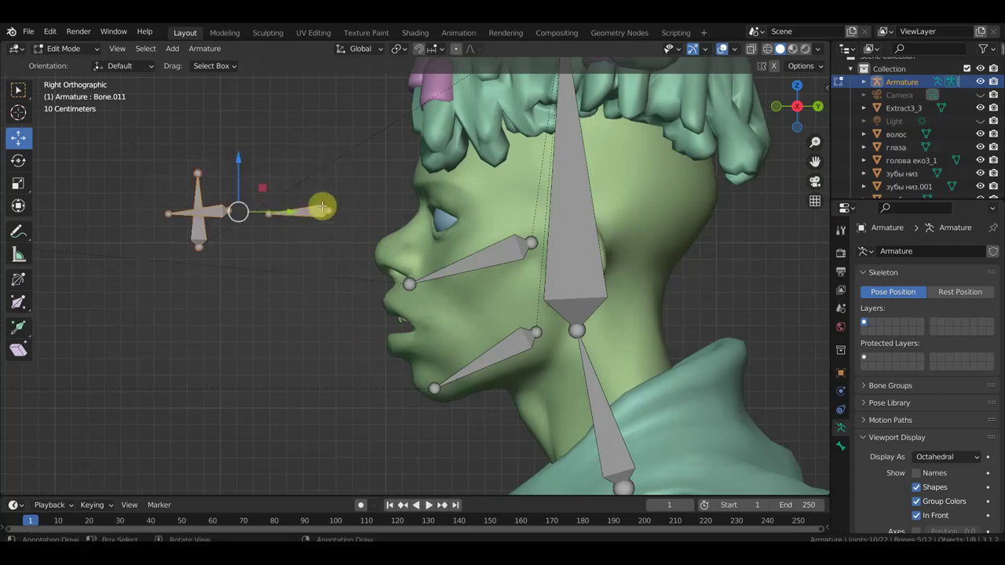
mouse_move(290, 211)
mouse_down()
mouse_move(232, 219)
mouse_move(241, 218)
mouse_up()
shift+middle_drag(280, 267, 392, 293)
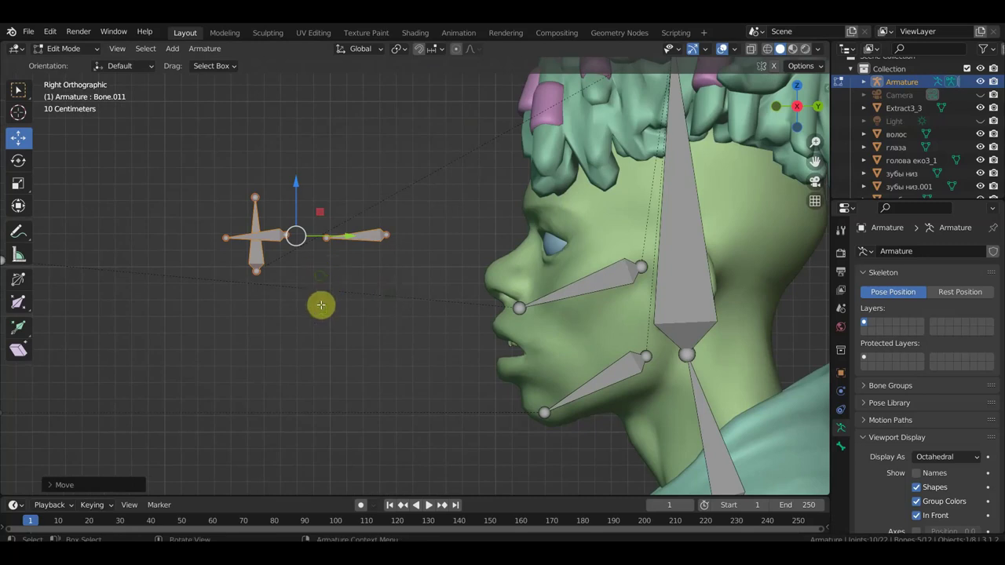
middle_drag(321, 305, 321, 348)
Parent both horizontal cross bones to vertical Bone.009 with Keep Offset
click(245, 306)
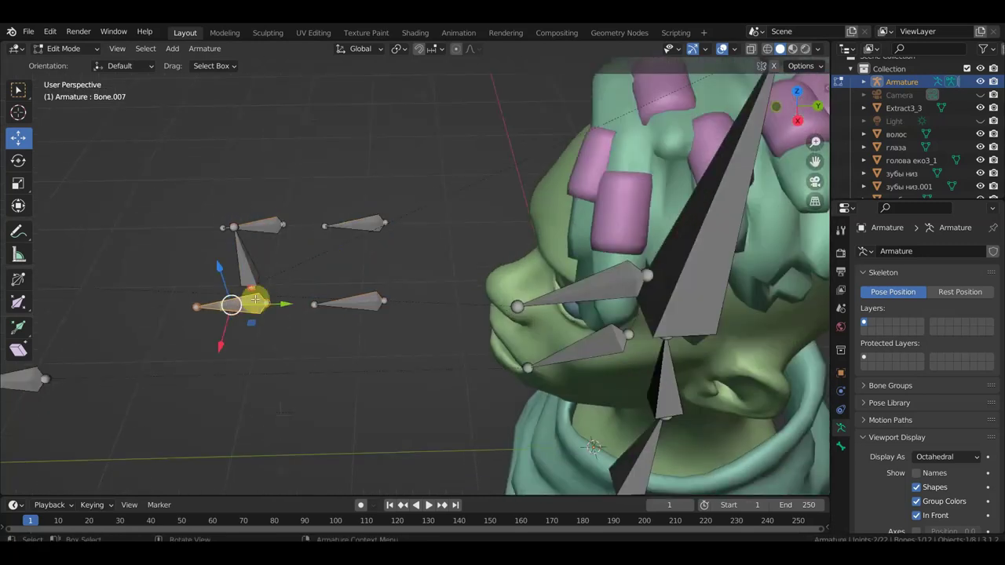
shift+click(261, 225)
scroll(393, 229, up, 2)
scroll(382, 245, up, 2)
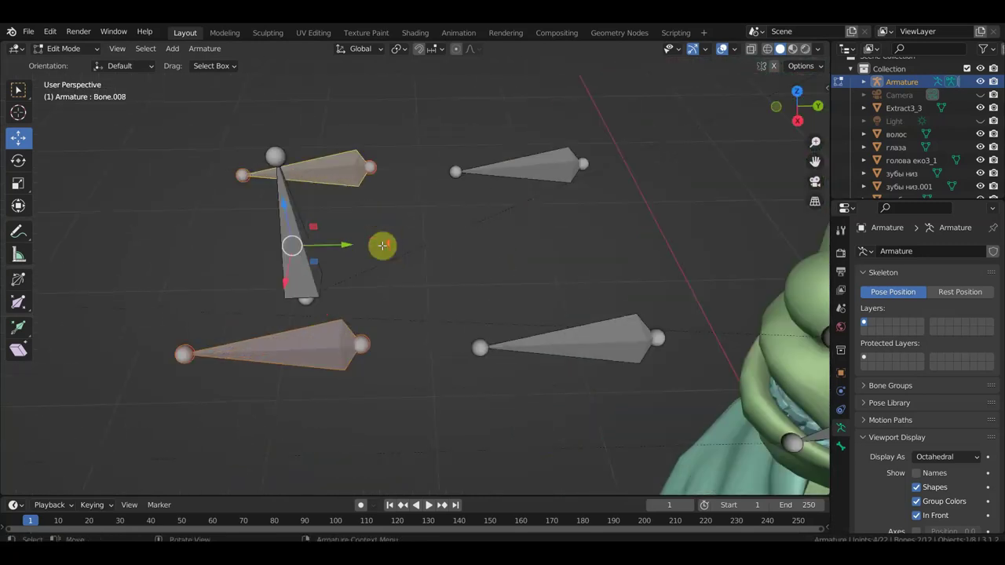
shift+click(287, 227)
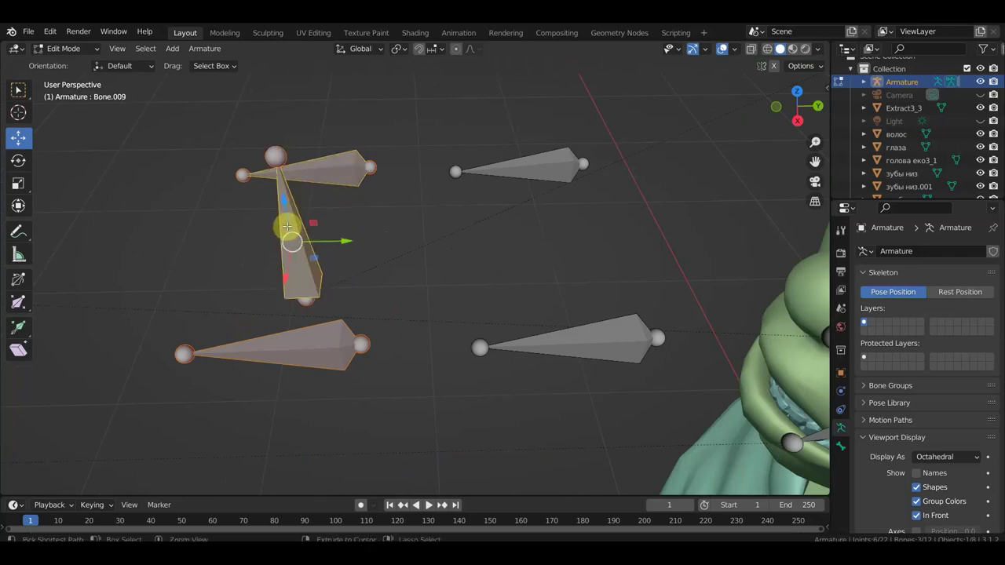
key(ctrl+p)
click(288, 230)
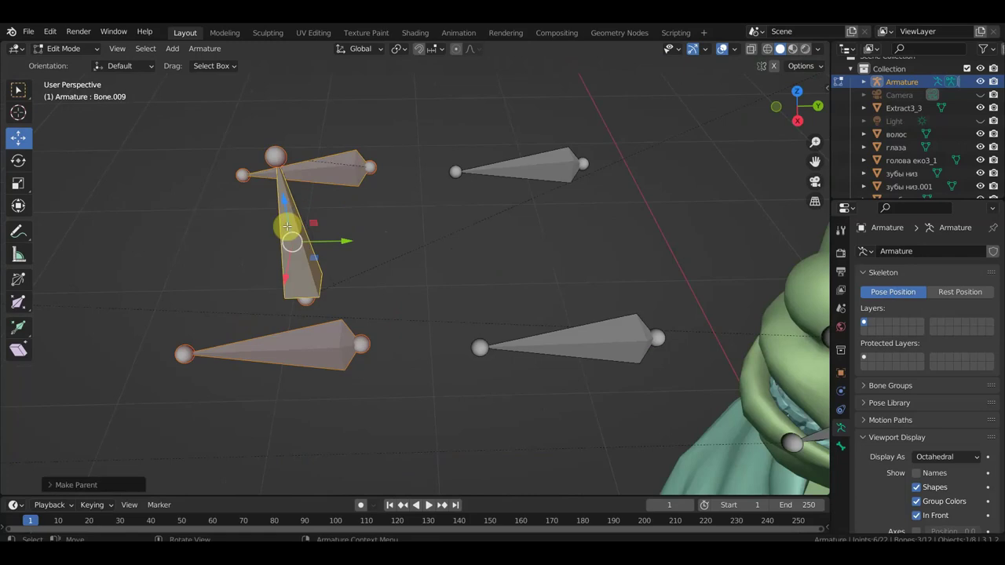
In Right view, select the forward horizontal bone, then the head bone
key(KP_3)
scroll(413, 335, down, 2)
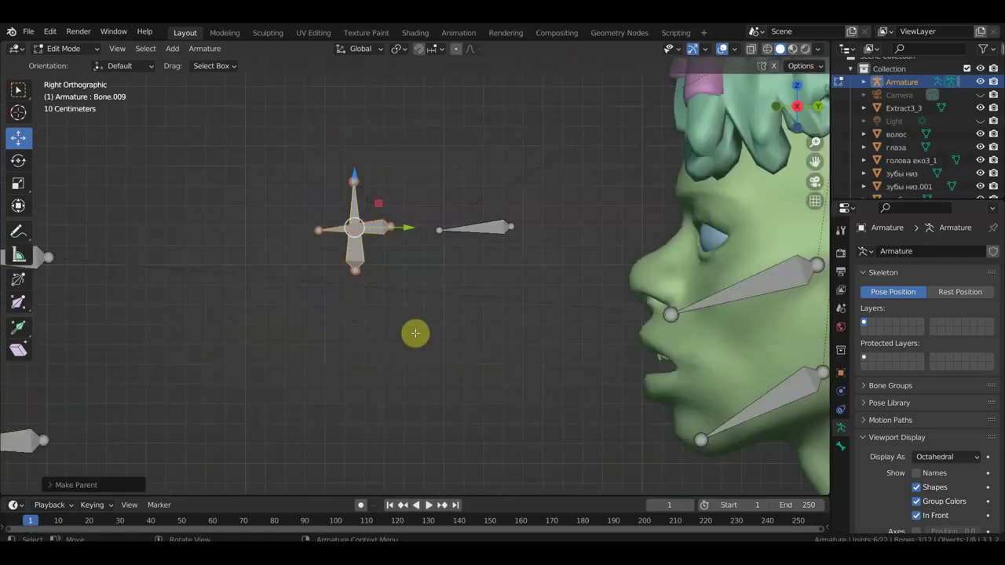
scroll(481, 316, down, 2)
shift+middle_drag(481, 316, 300, 316)
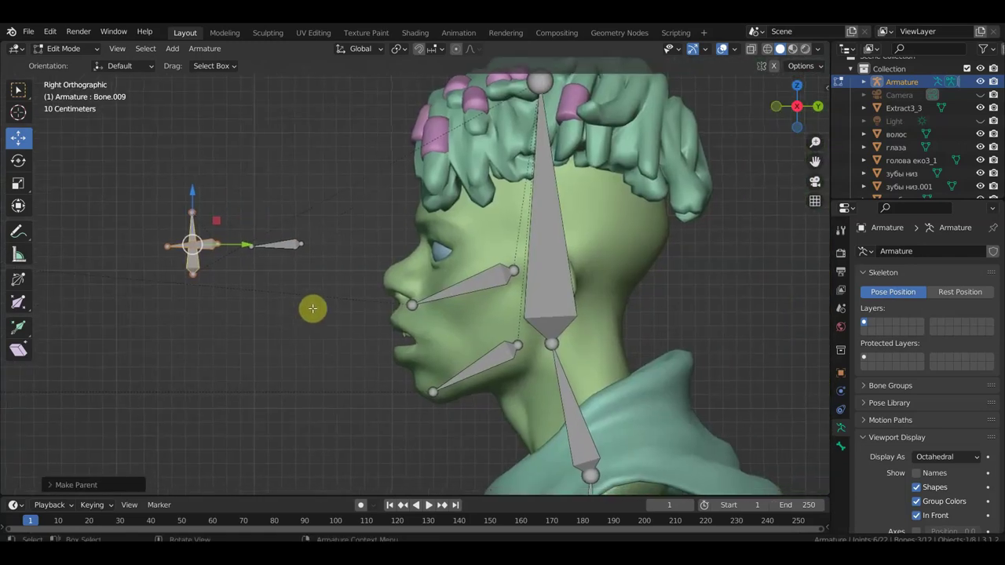
click(284, 244)
drag(338, 288, 249, 240)
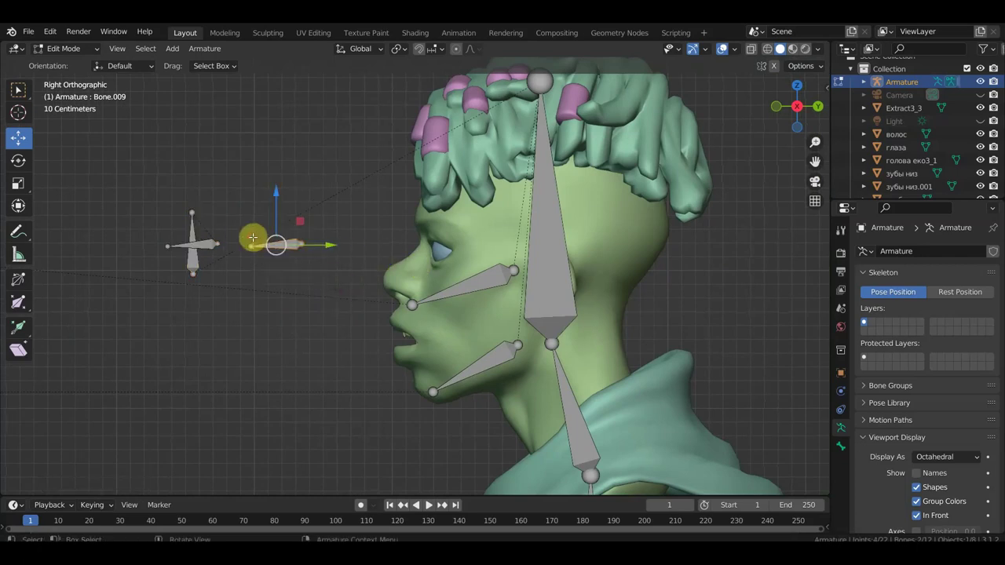
shift+click(553, 250)
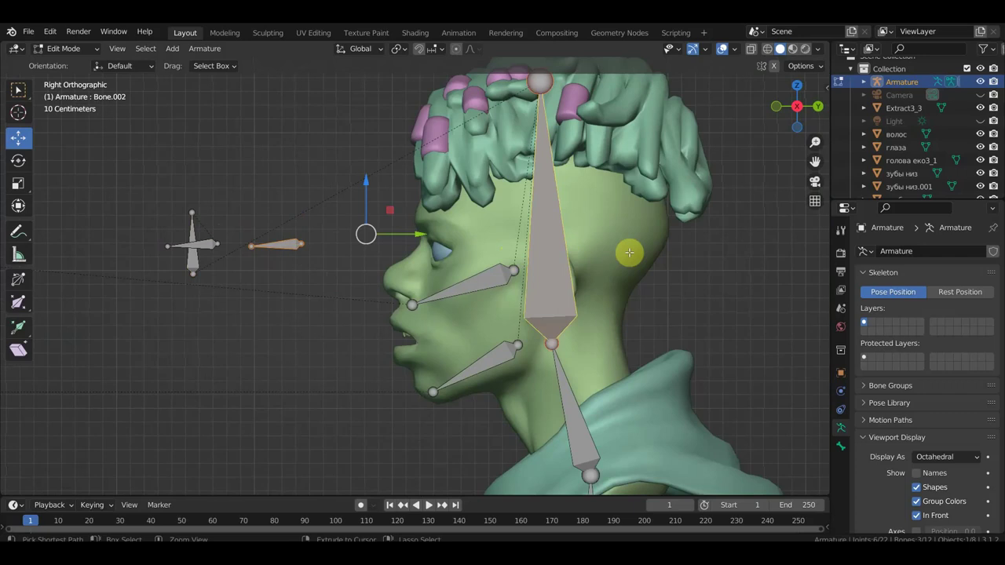
Parent the forward bone to the head bone with Keep Offset
key(ctrl+p)
click(629, 253)
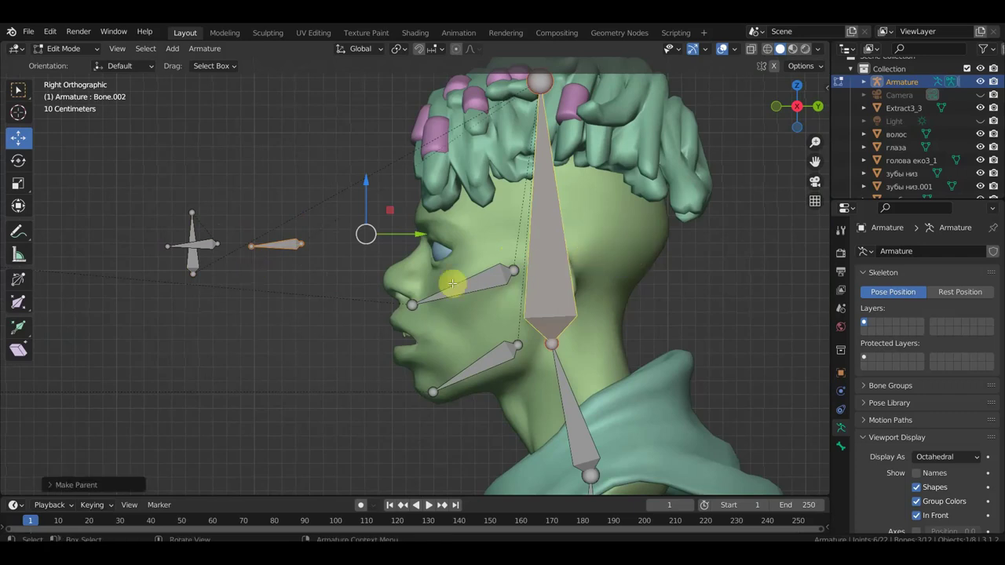
scroll(453, 287, down, 3)
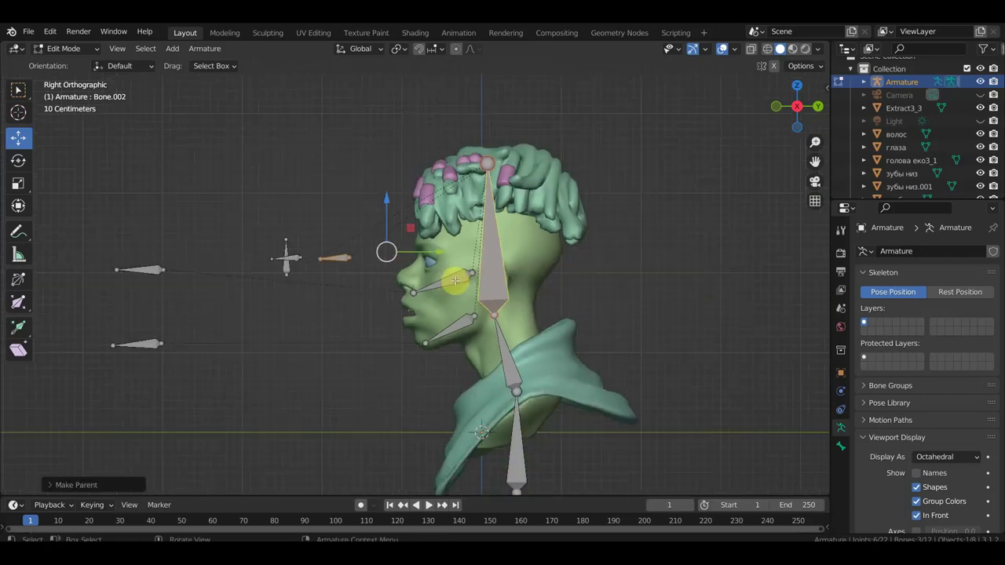
scroll(453, 291, up, 2)
scroll(451, 294, down, 1)
mouse_move(450, 295)
middle_down()
mouse_move(523, 305)
mouse_move(511, 298)
mouse_move(426, 348)
middle_up()
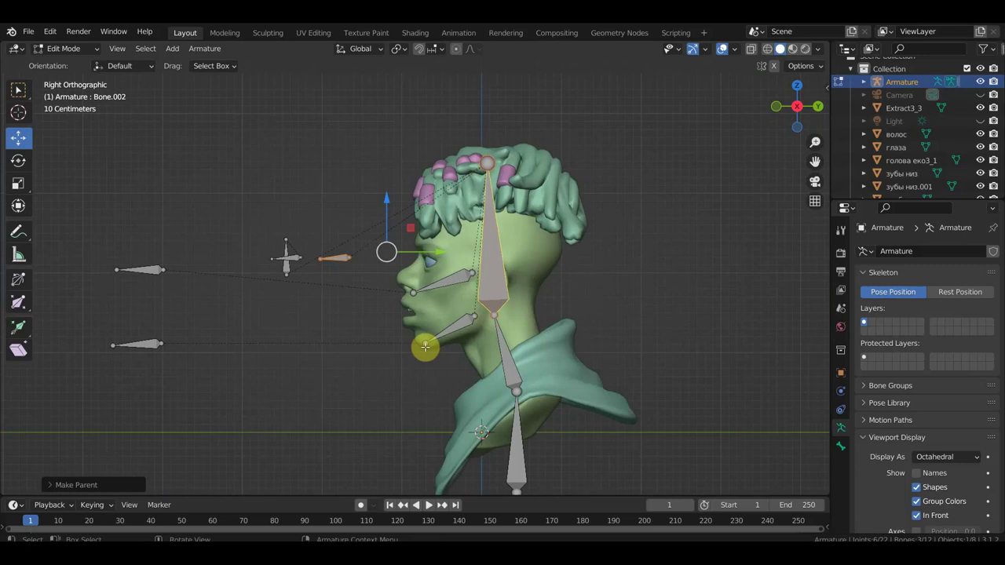
Hide the control bones floating in front of the face
mouse_move(370, 388)
mouse_down()
mouse_move(160, 242)
mouse_move(112, 238)
mouse_up()
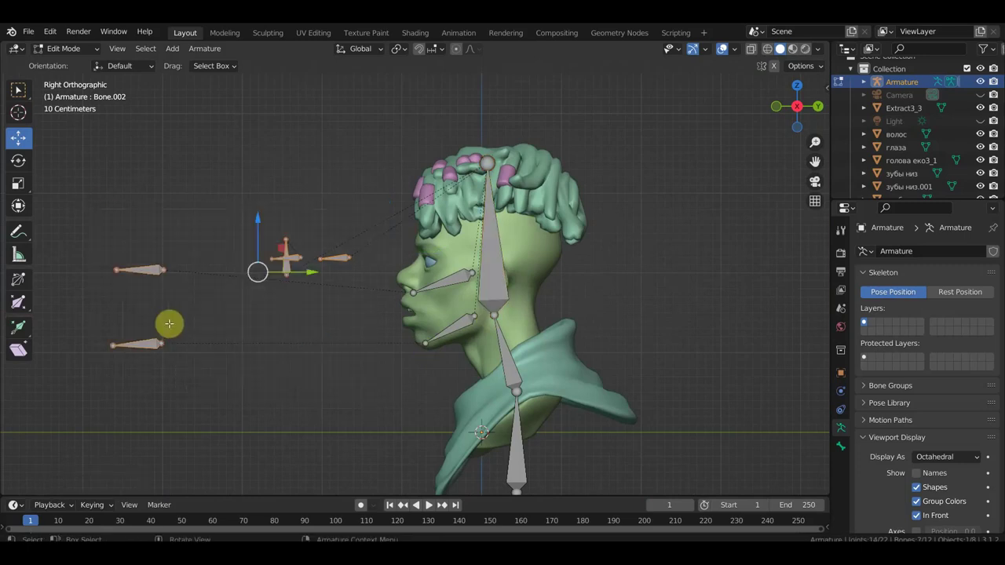
key(h)
scroll(213, 321, up, 2)
mouse_move(212, 321)
middle_down()
mouse_move(409, 327)
mouse_move(292, 325)
middle_up()
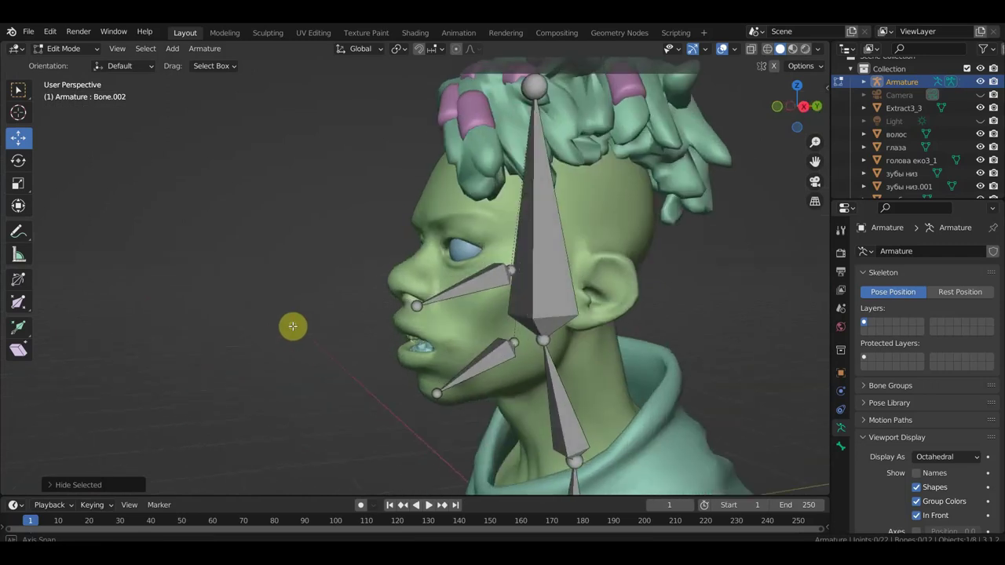
Extrude a new bone from the chin joint and clear its parent
key(KP_5)
key(KP_3)
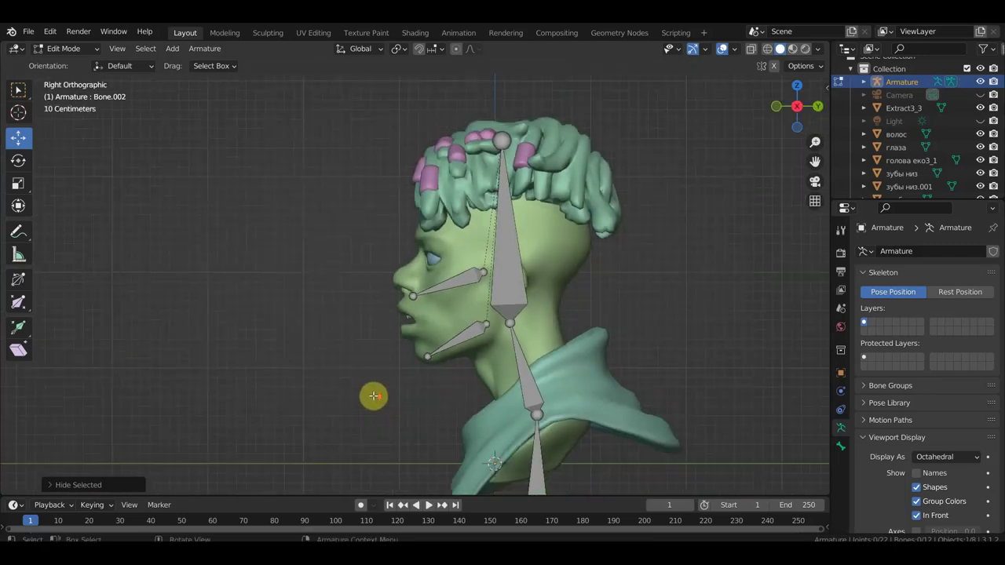
click(425, 358)
key(e)
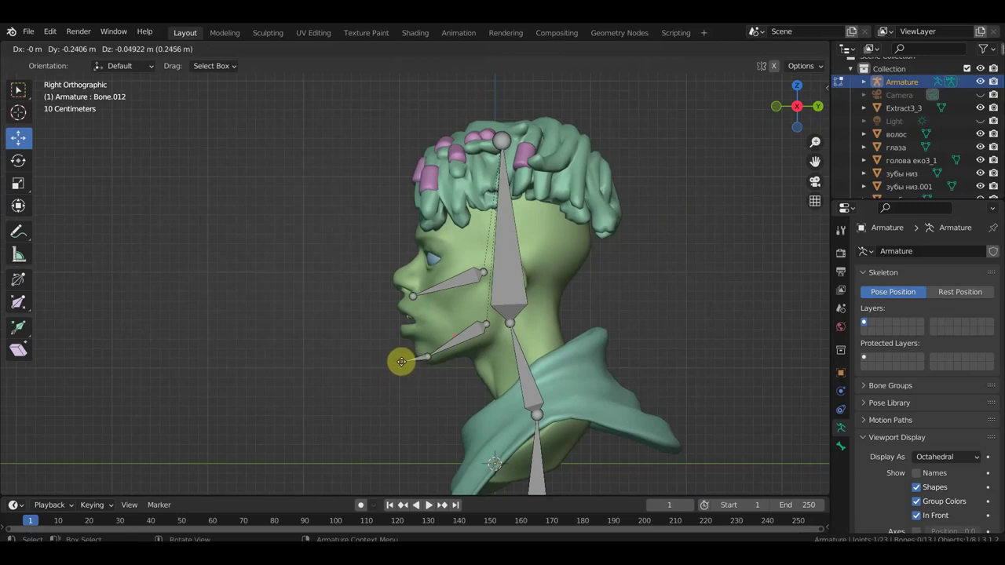
click(402, 359)
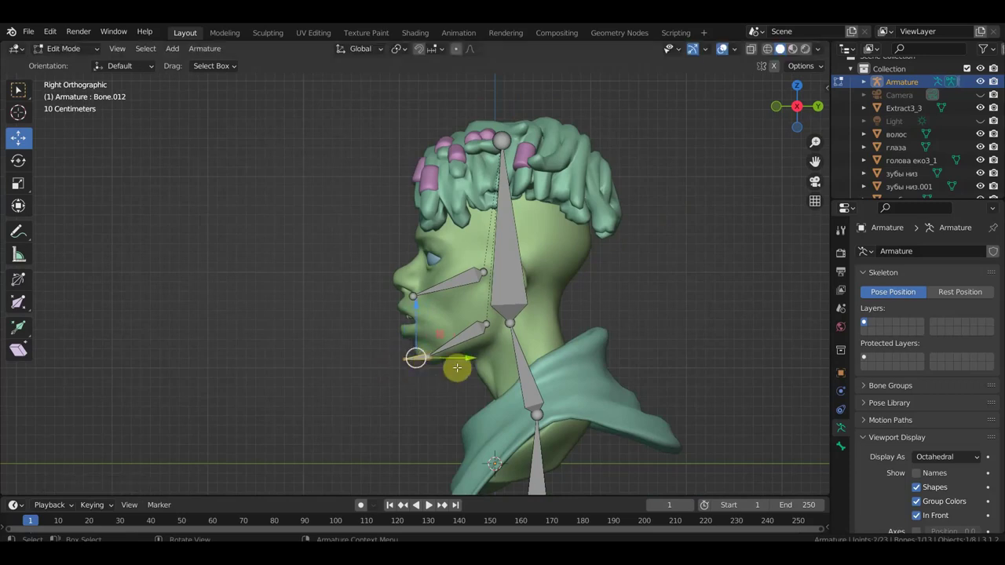
scroll(527, 372, up, 2)
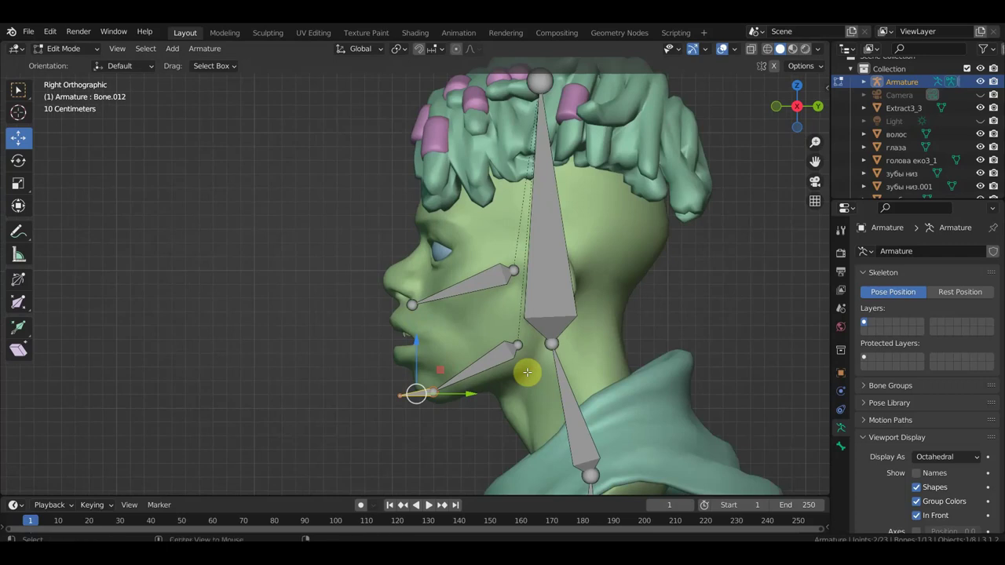
key(alt+p)
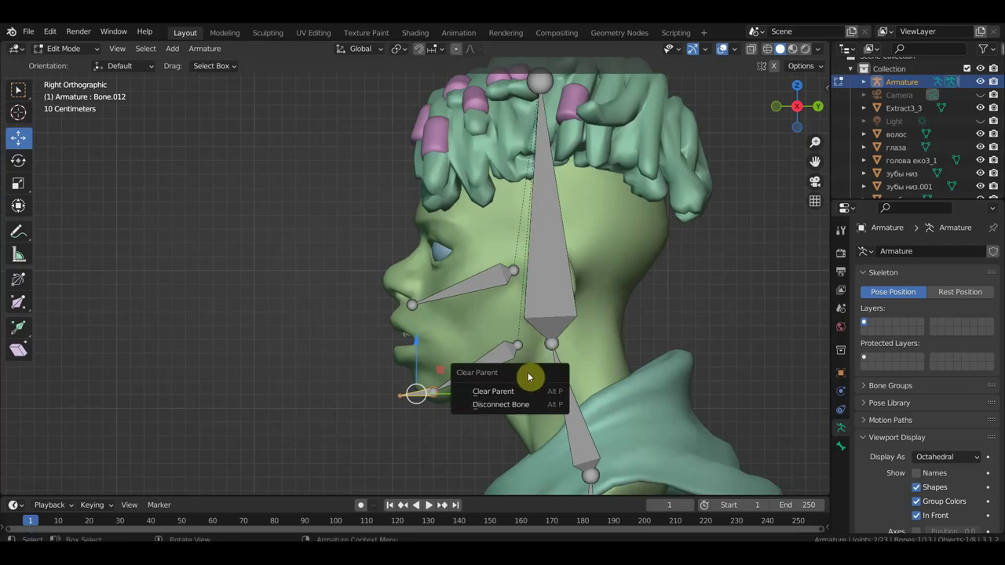
click(527, 389)
Rotate and move the small new bone Bone.012 to sit at the lips
mouse_move(534, 382)
middle_down()
mouse_move(545, 406)
mouse_move(616, 466)
mouse_move(673, 287)
mouse_move(664, 388)
mouse_move(677, 428)
middle_up()
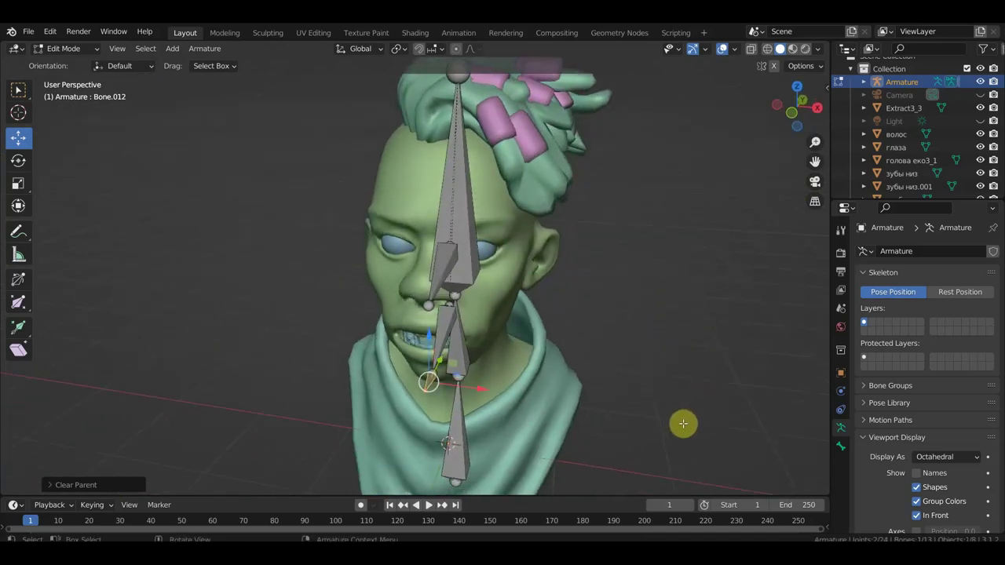
key(KP_7)
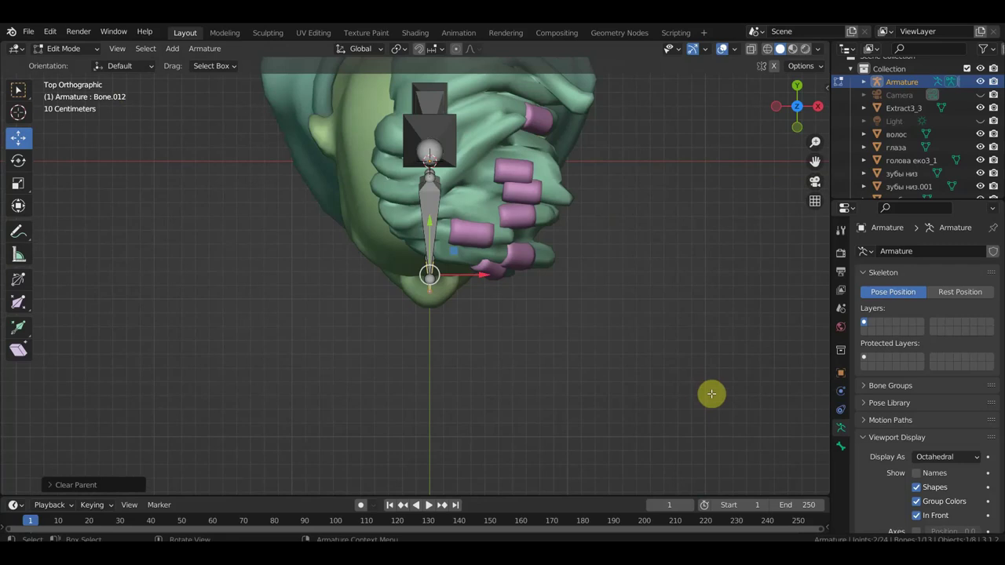
key(r)
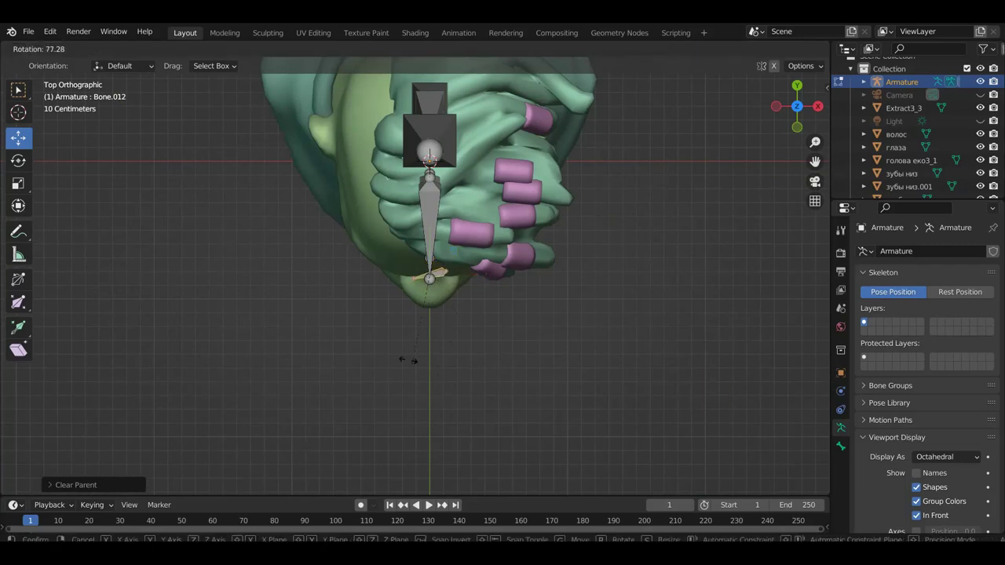
drag(404, 353, 491, 371)
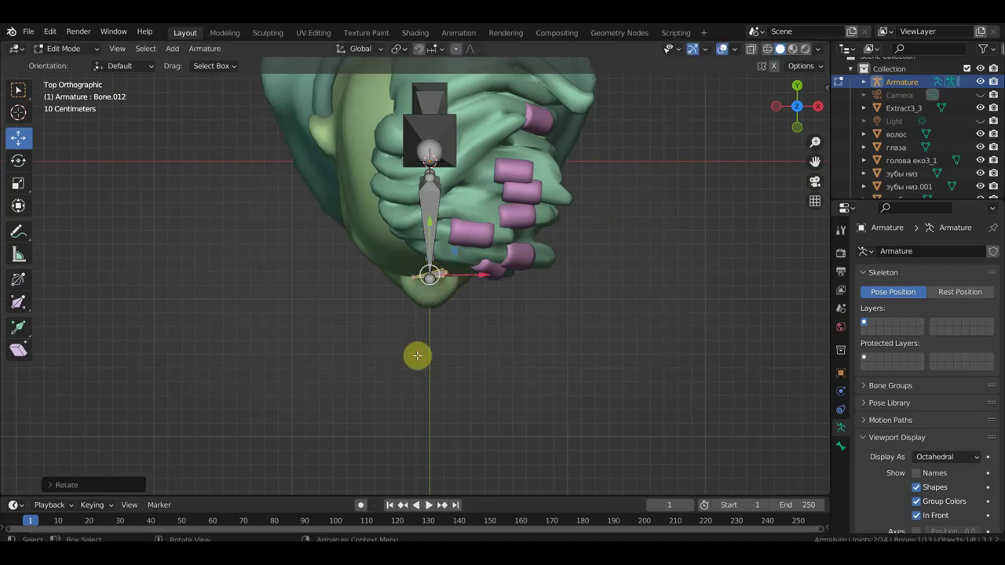
click(491, 371)
key(KP_1)
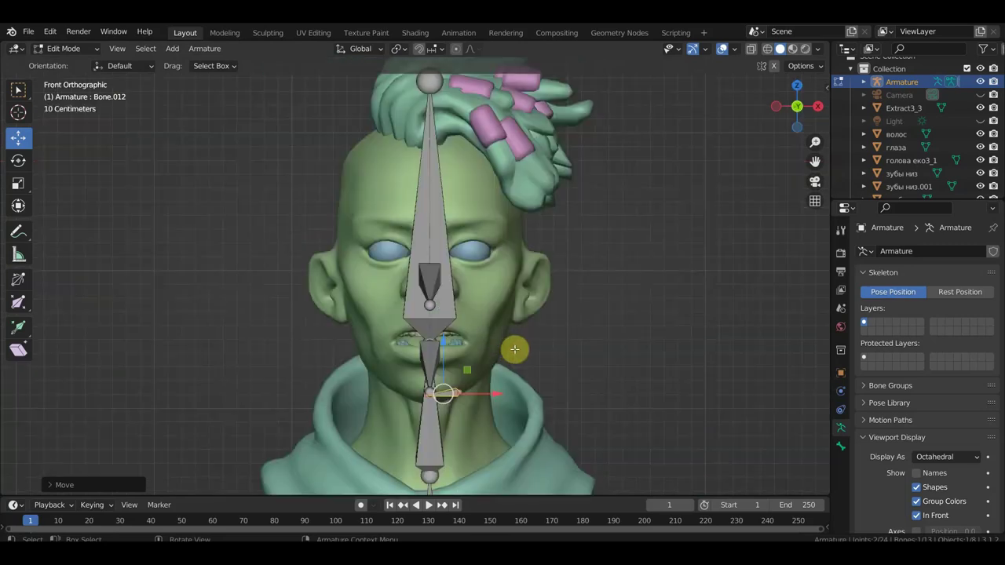
scroll(514, 350, up, 1)
key(g)
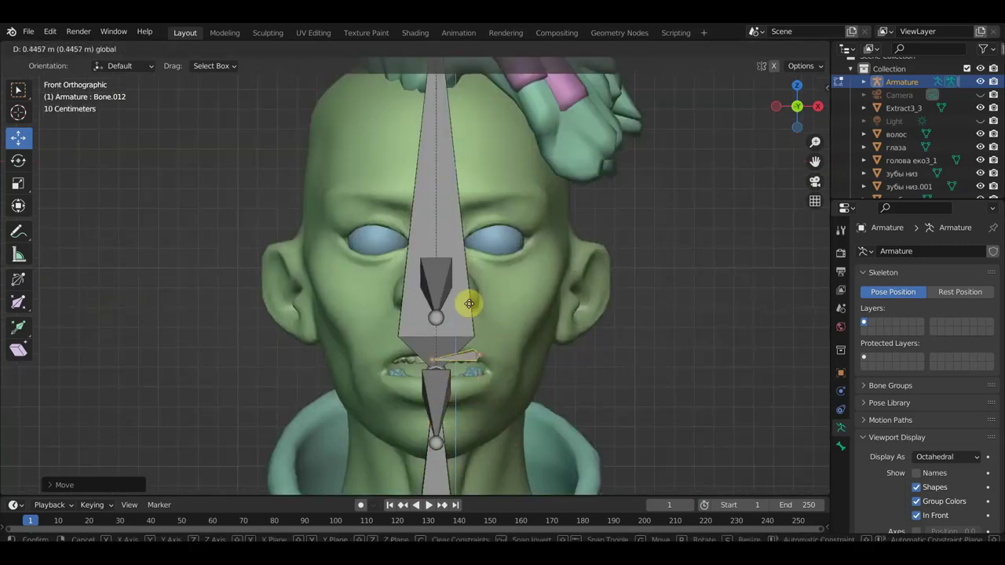
click(471, 290)
key(r)
click(541, 379)
Box-select the head, cheek and chin bones
mouse_move(539, 341)
middle_down()
mouse_move(448, 354)
mouse_move(414, 330)
middle_up()
scroll(414, 330, down, 3)
mouse_move(696, 382)
mouse_down()
mouse_move(485, 259)
mouse_move(445, 167)
mouse_up()
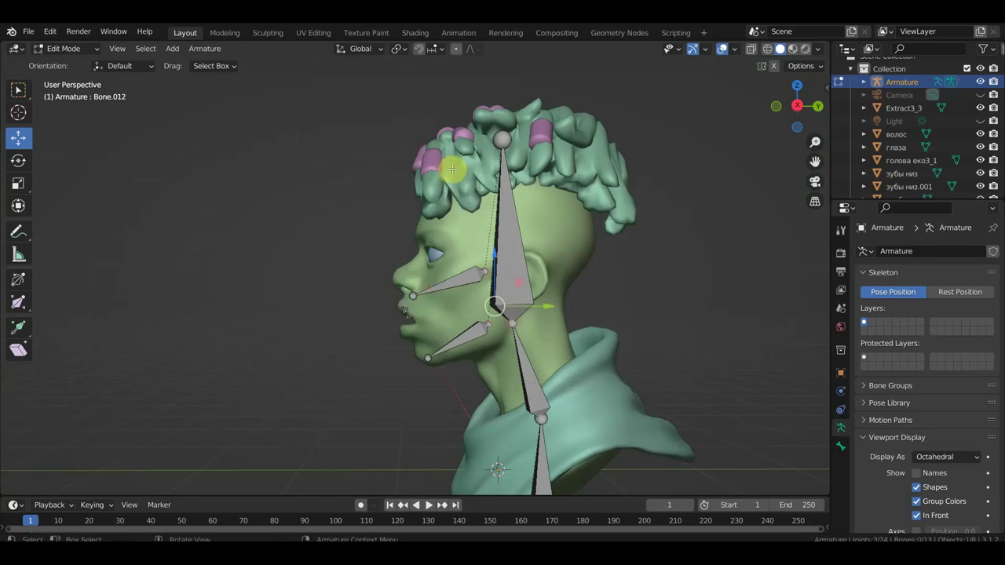
click(687, 357)
mouse_move(698, 388)
mouse_down()
mouse_move(409, 127)
mouse_move(414, 103)
mouse_up()
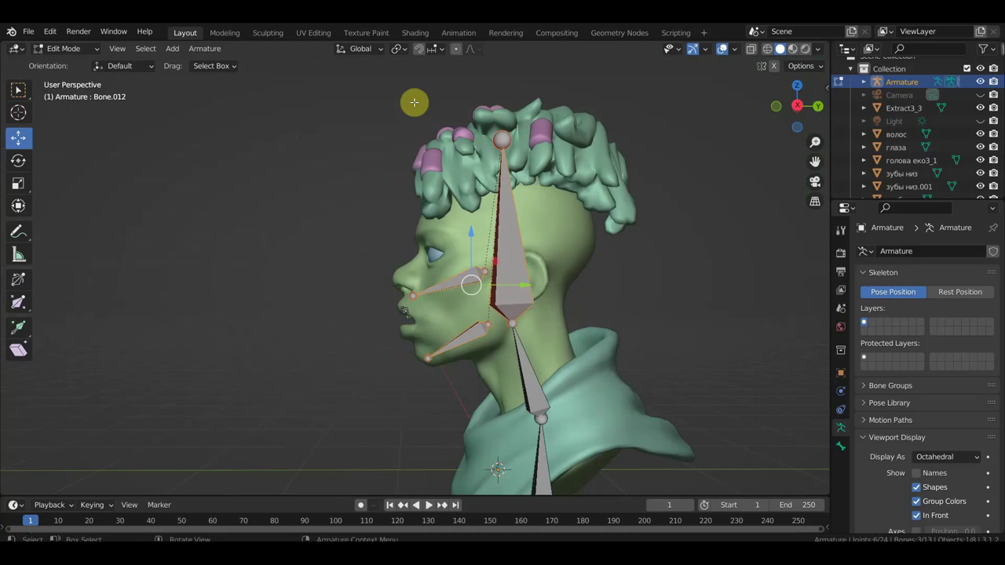
Hide the selected head and face bones and view the mouth from the front
key(h)
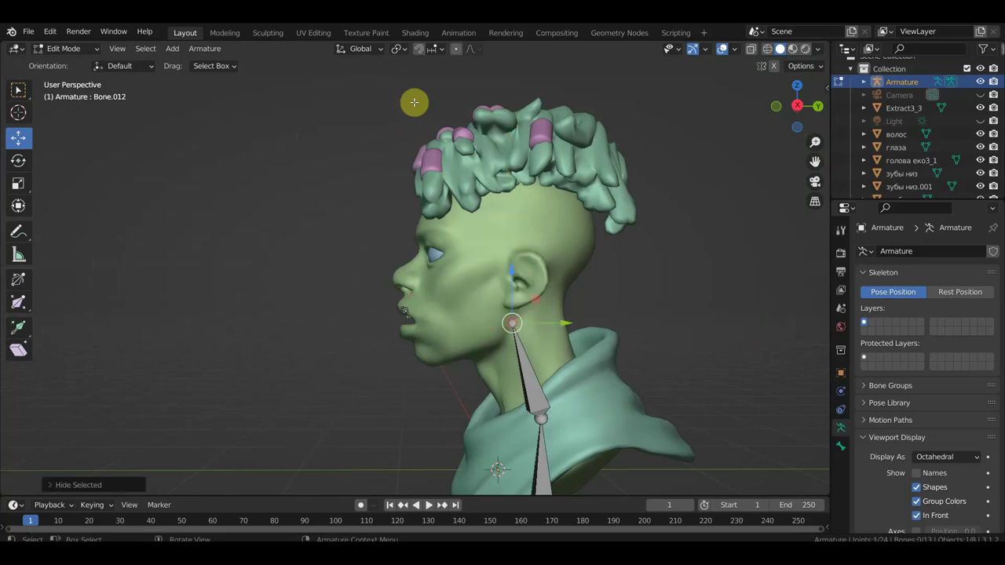
key(KP_1)
scroll(424, 134, up, 5)
mouse_move(477, 291)
middle_down()
mouse_move(441, 443)
mouse_move(379, 445)
middle_up()
scroll(380, 445, up, 2)
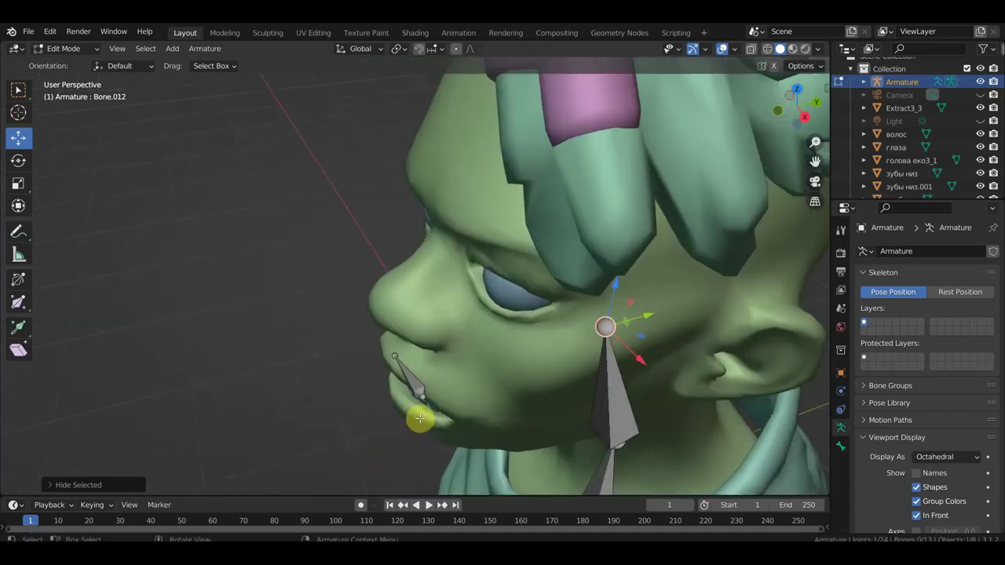
Extrude from the small lip bone and move it along the upper lip
click(395, 358)
key(e)
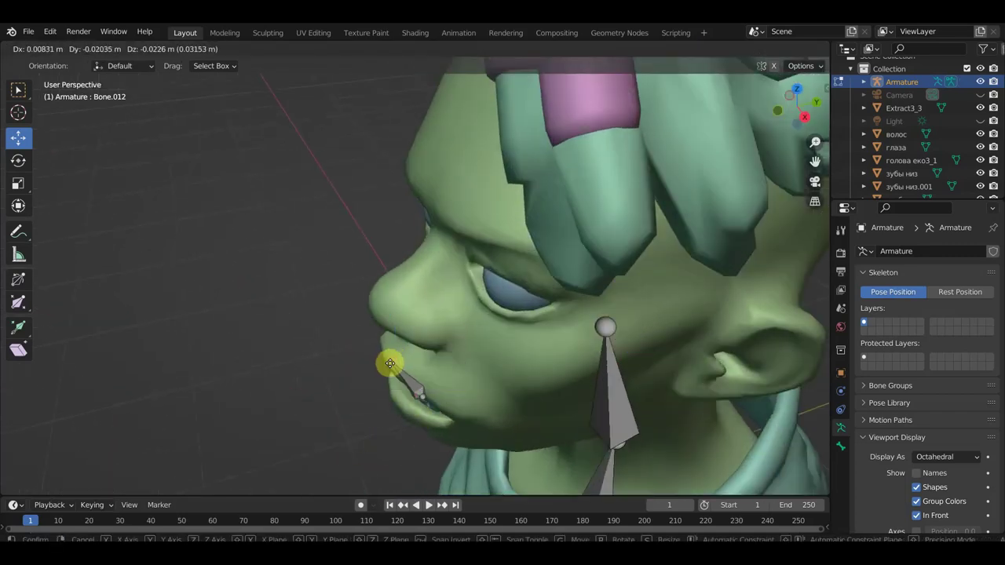
mouse_move(392, 366)
mouse_down()
mouse_move(422, 397)
mouse_move(426, 388)
mouse_up()
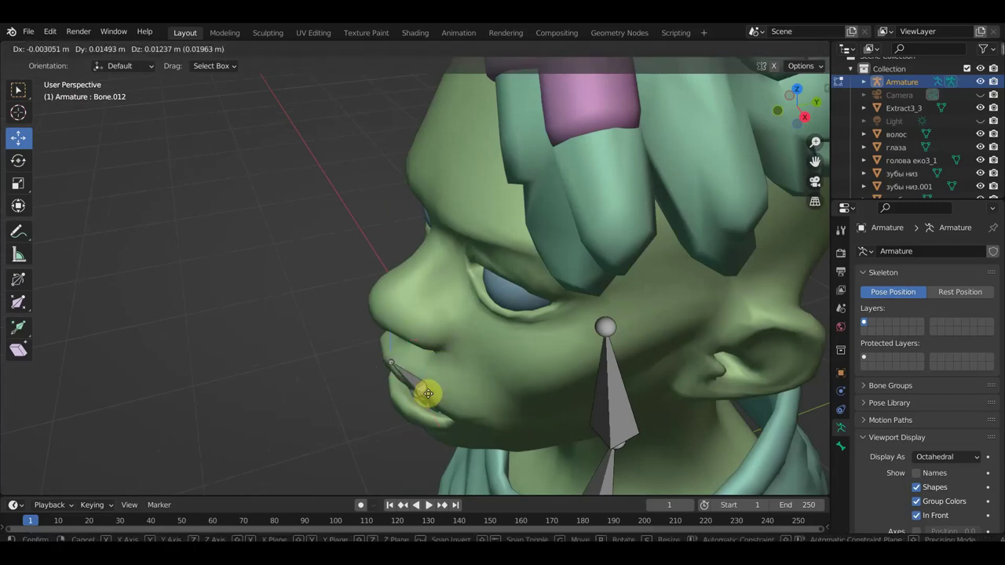
mouse_move(426, 387)
middle_down()
mouse_move(511, 306)
mouse_move(560, 324)
mouse_move(531, 340)
middle_up()
key(g)
click(511, 331)
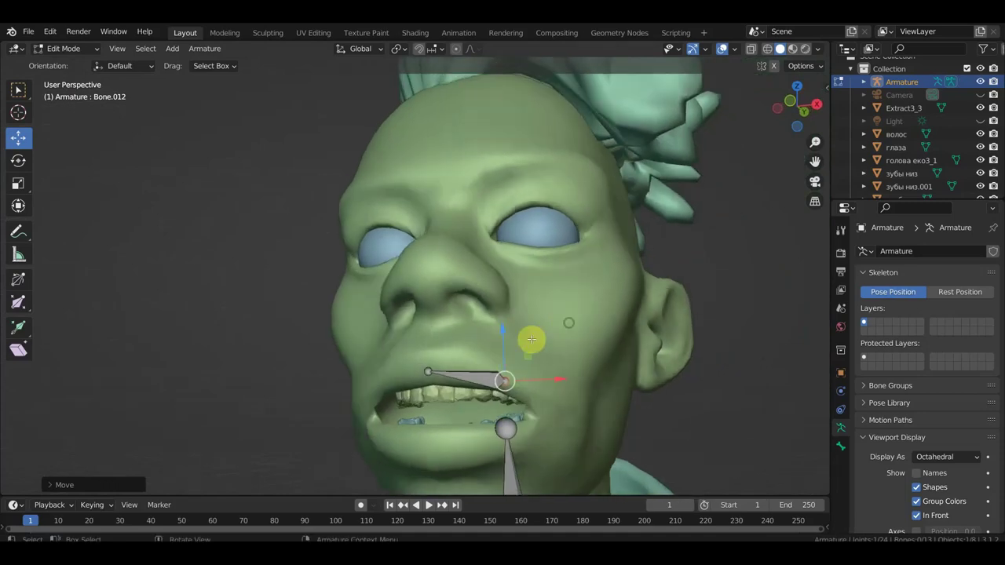
Set the lip bone's end toward the corner, then duplicate it in top view
click(430, 370)
key(g)
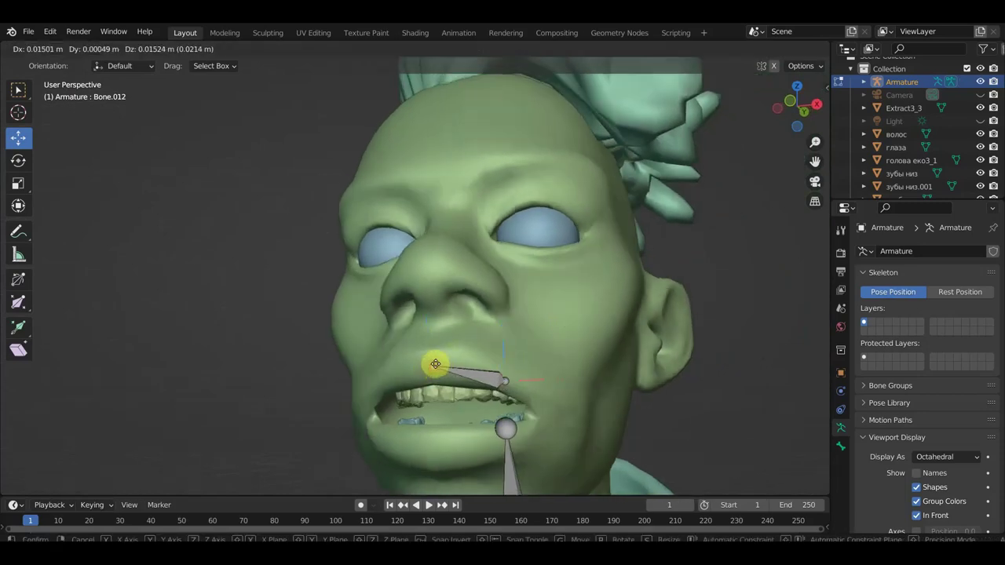
click(435, 360)
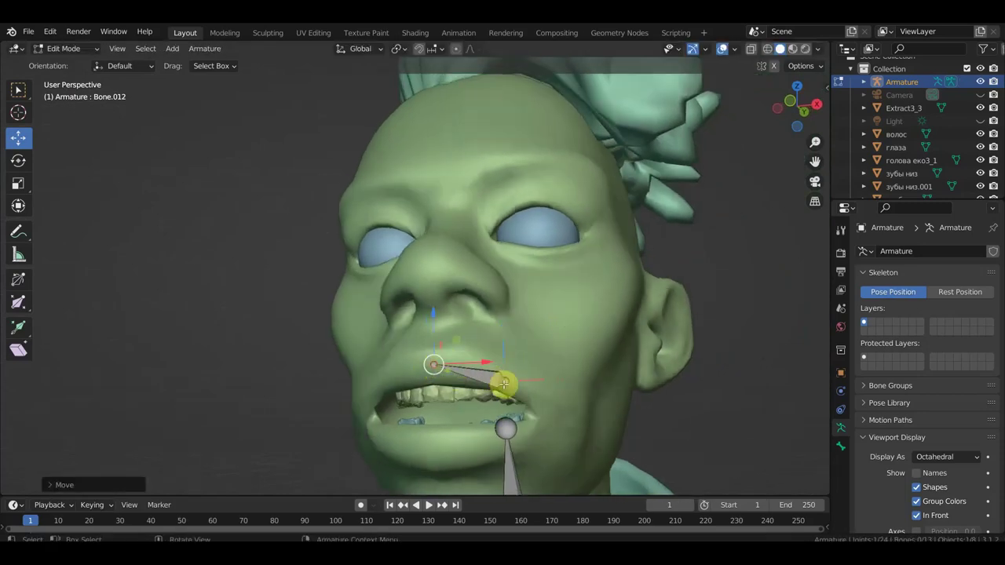
middle_drag(483, 381, 445, 408)
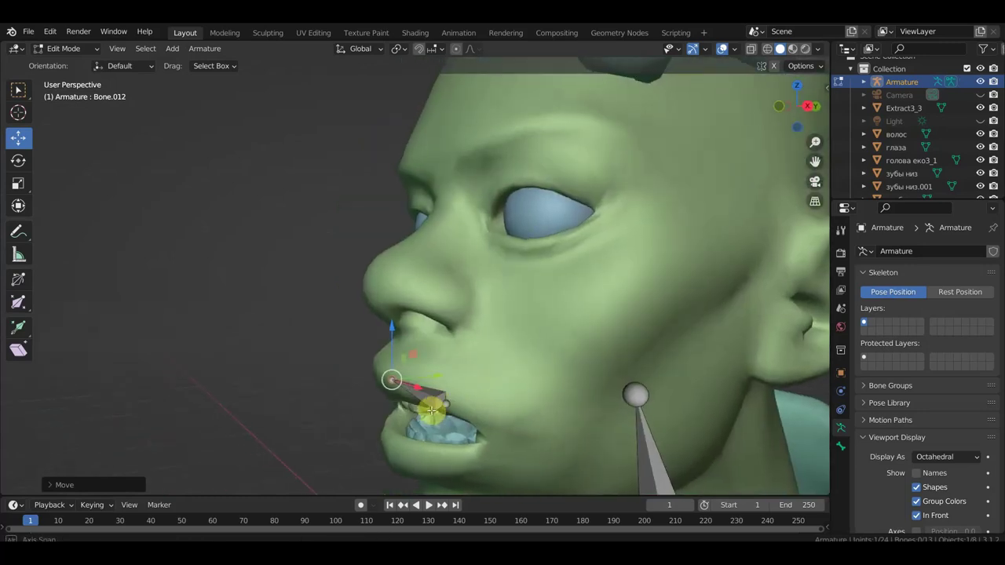
click(432, 398)
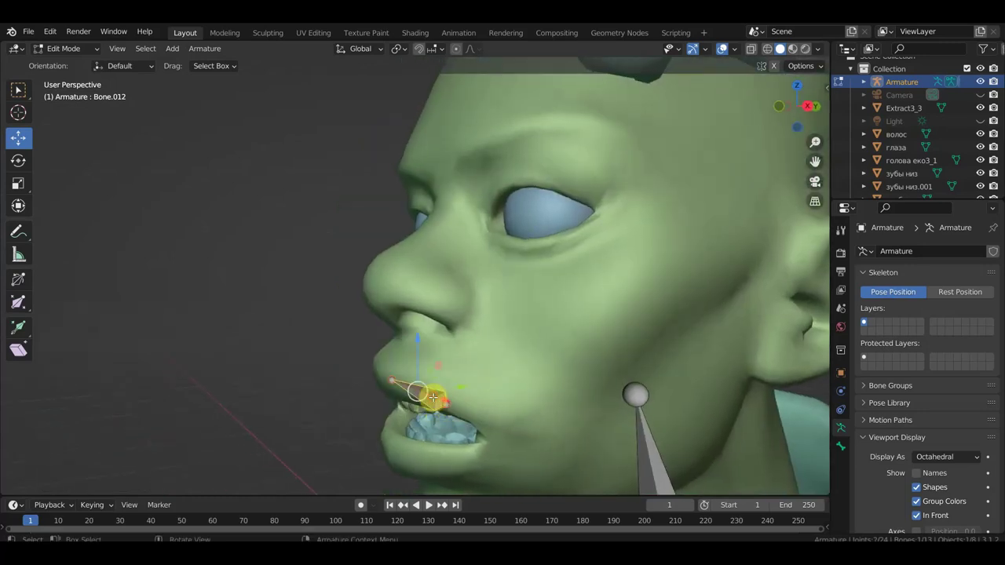
key(KP_7)
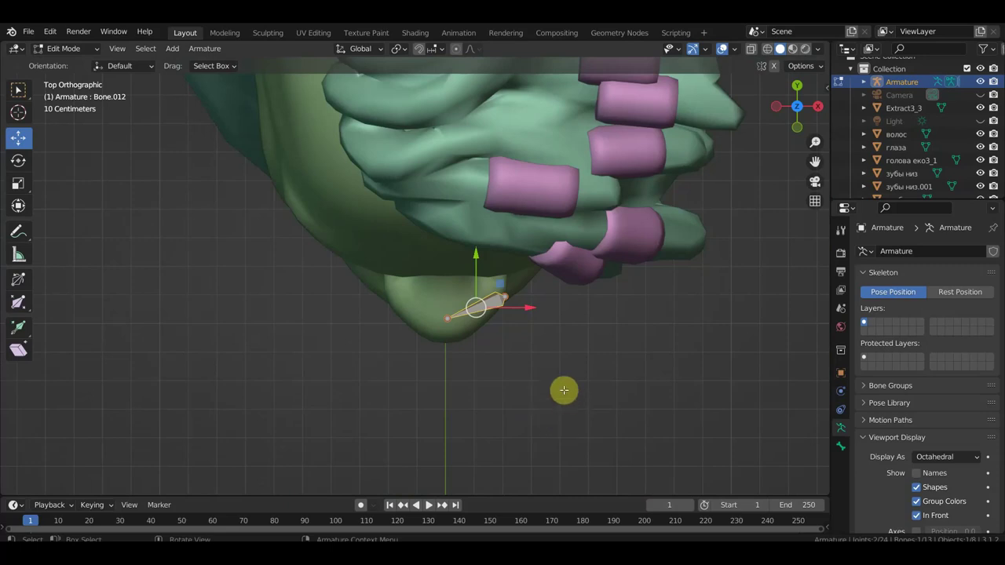
key(shift+d)
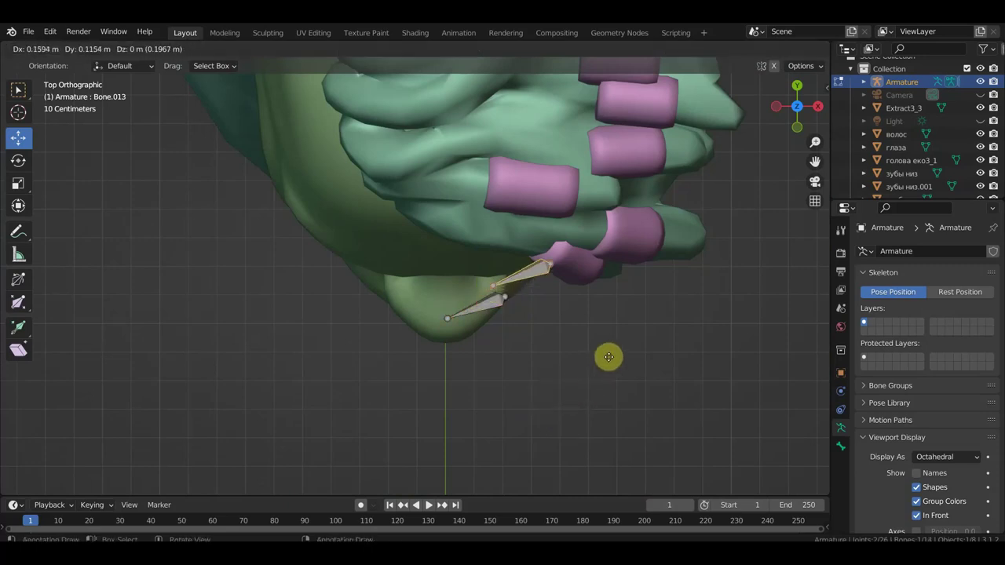
Place the copied lip bone Bone.013, then rotate and move it near the mouth
click(609, 358)
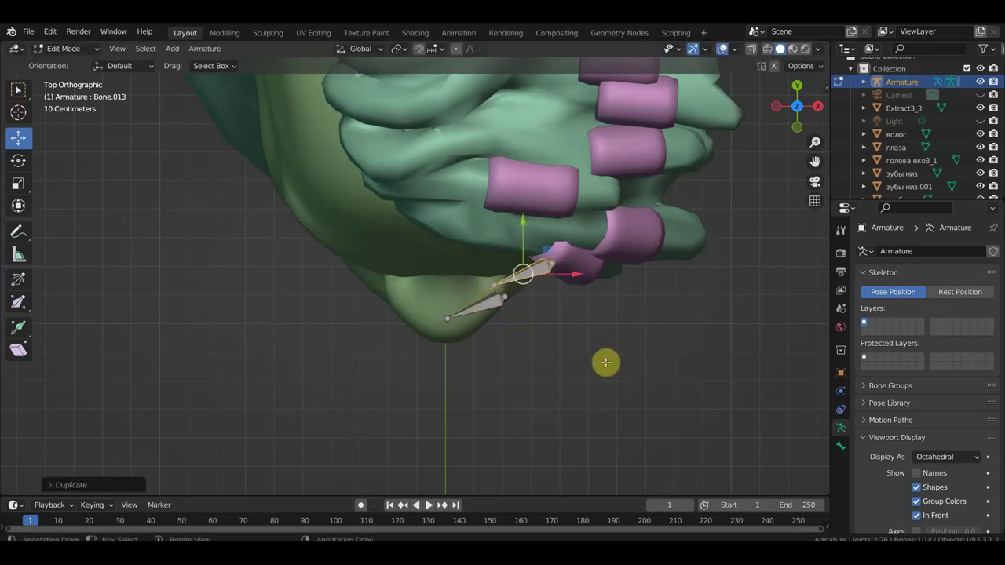
key(KP_3)
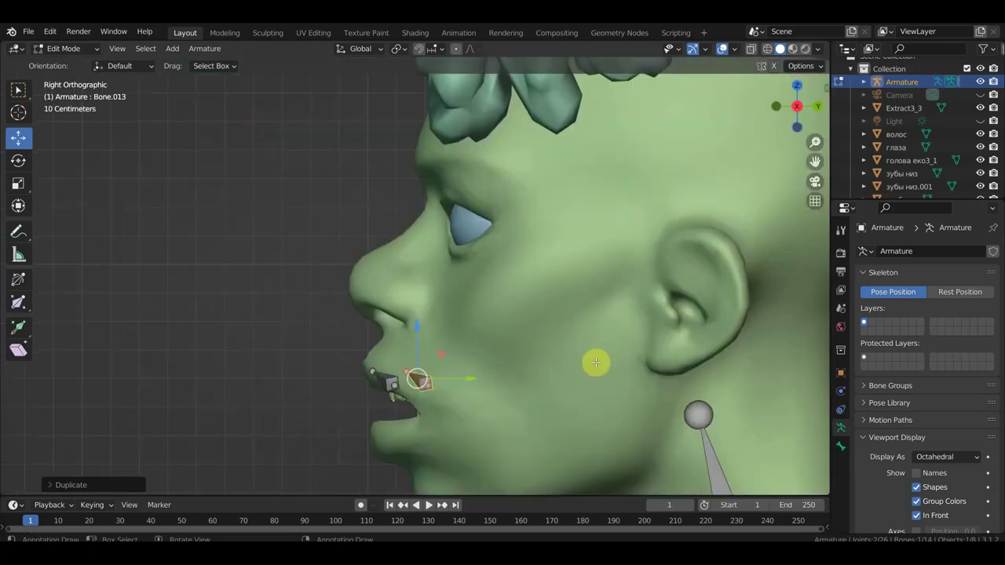
mouse_move(500, 375)
middle_down()
mouse_move(540, 385)
mouse_move(554, 428)
middle_up()
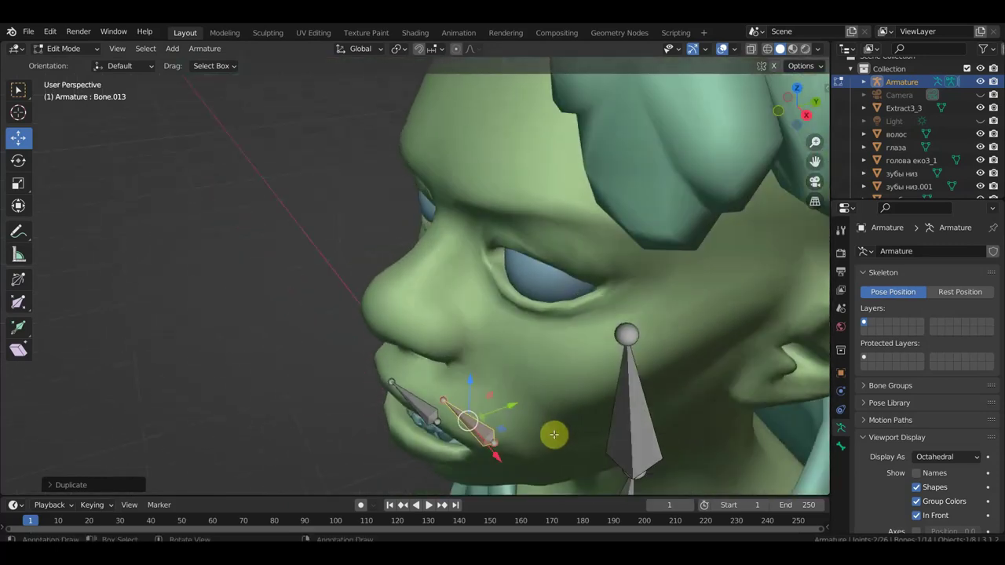
key(r)
click(595, 389)
key(g)
click(586, 422)
Set Bone.013's tip at the mouth corner and open the Armature Context Menu
middle_drag(586, 421, 639, 343)
mouse_move(573, 390)
mouse_down()
mouse_move(588, 398)
mouse_move(564, 423)
mouse_up()
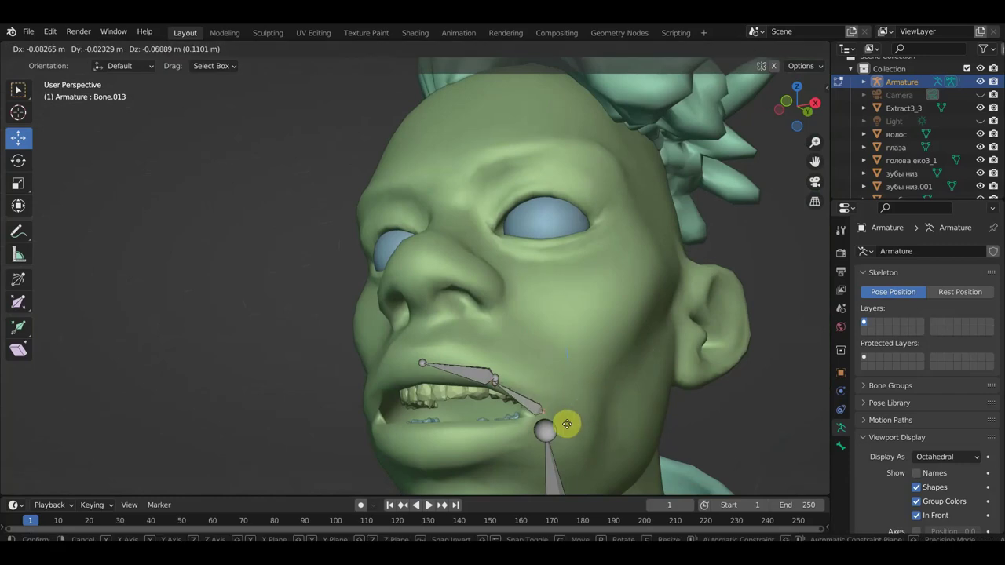
drag(498, 385, 501, 386)
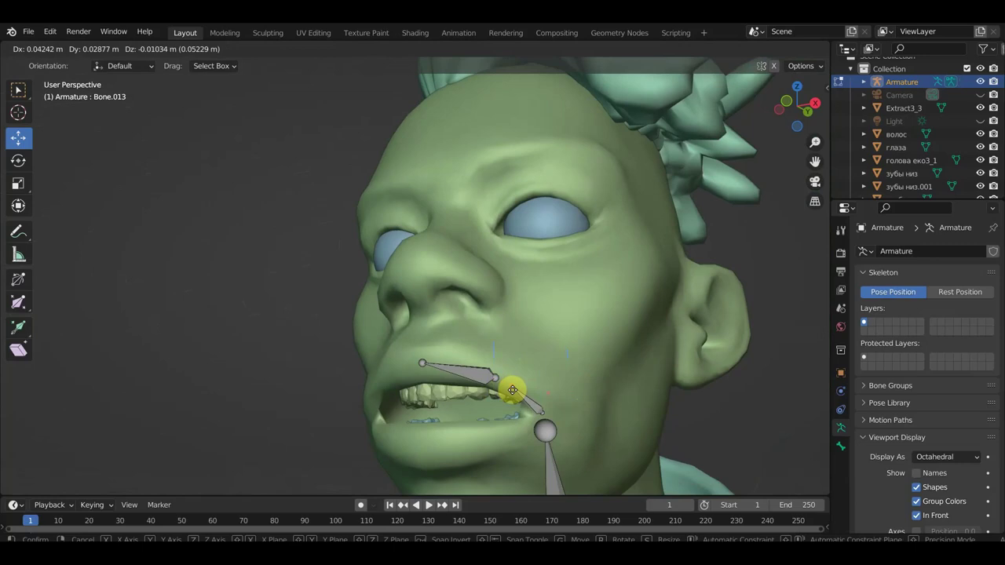
mouse_move(515, 391)
mouse_down()
mouse_move(479, 374)
mouse_move(518, 388)
mouse_up()
click(480, 381)
right_click(487, 384)
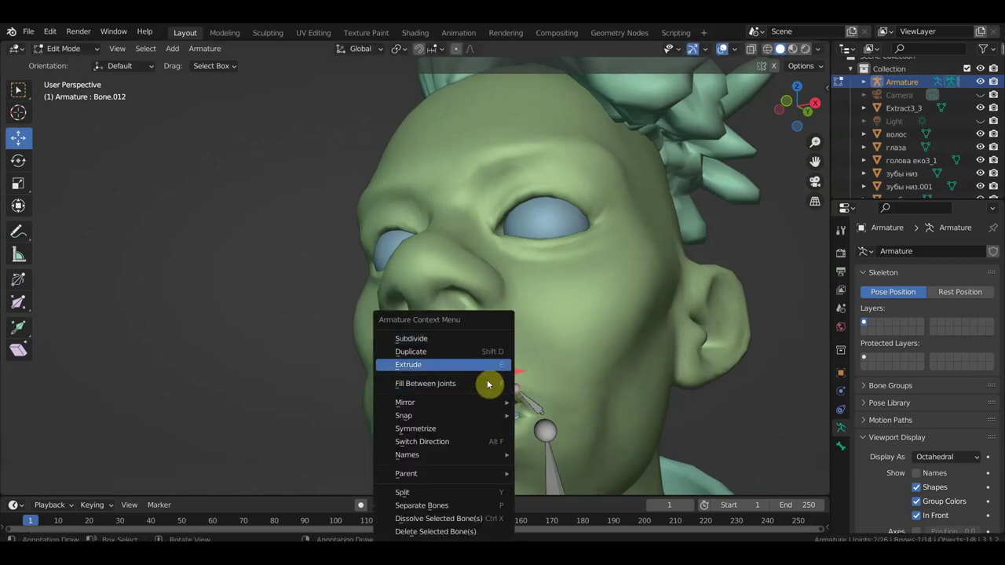
Subdivide the lip bone and clear its parent
click(431, 338)
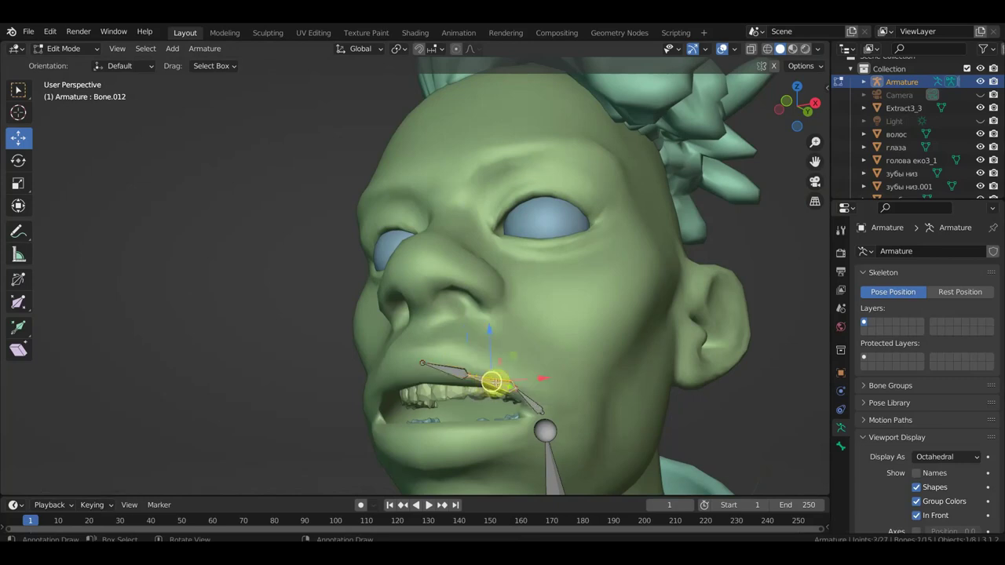
key(alt+p)
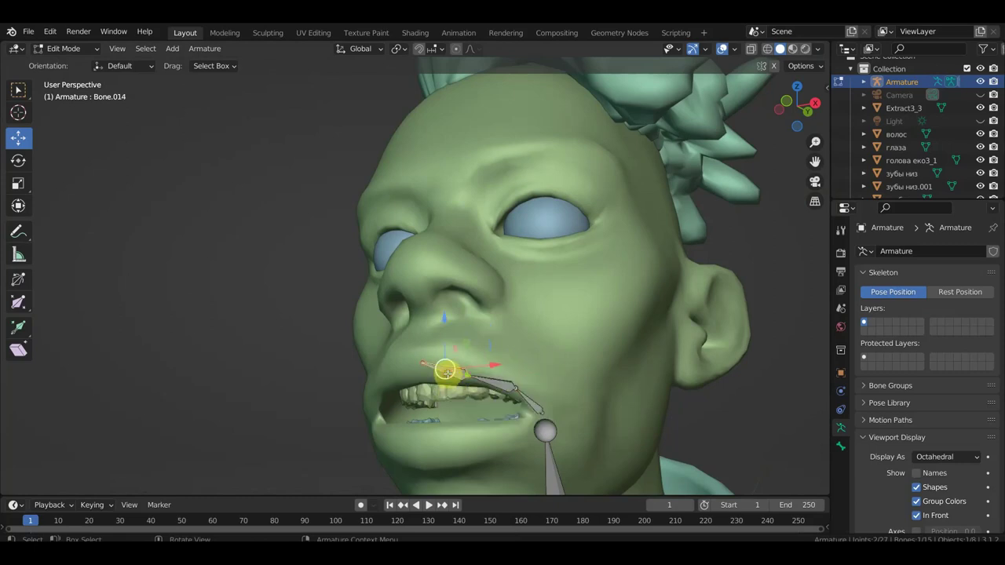
key(alt+p)
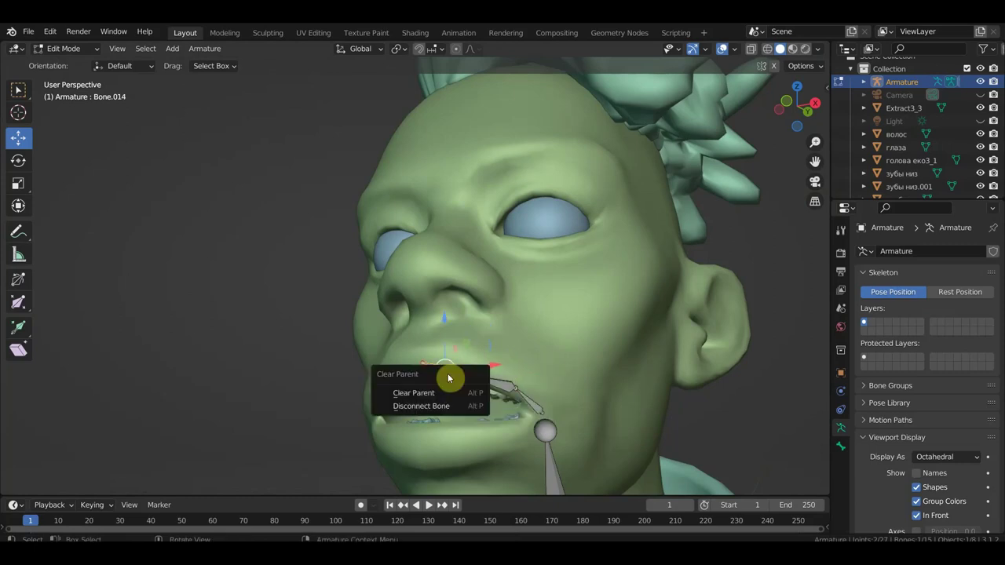
click(440, 394)
Reposition Bone.012 along the upper lip and extrude Bone.013 to the lip corner
mouse_move(491, 387)
middle_down()
mouse_move(415, 460)
mouse_move(435, 428)
middle_up()
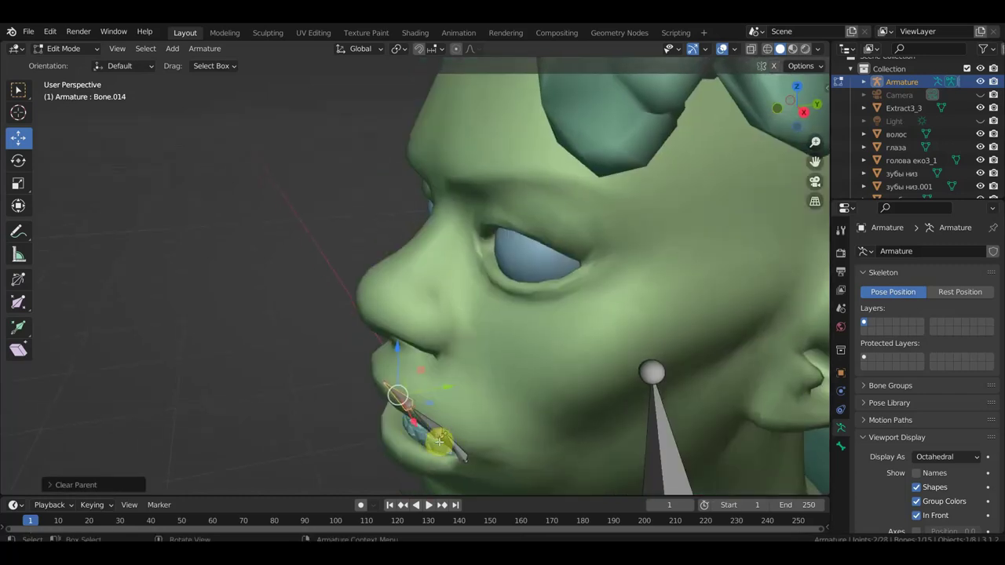
click(440, 438)
drag(445, 433, 447, 431)
mouse_move(446, 431)
middle_down()
mouse_move(543, 370)
mouse_move(554, 374)
middle_up()
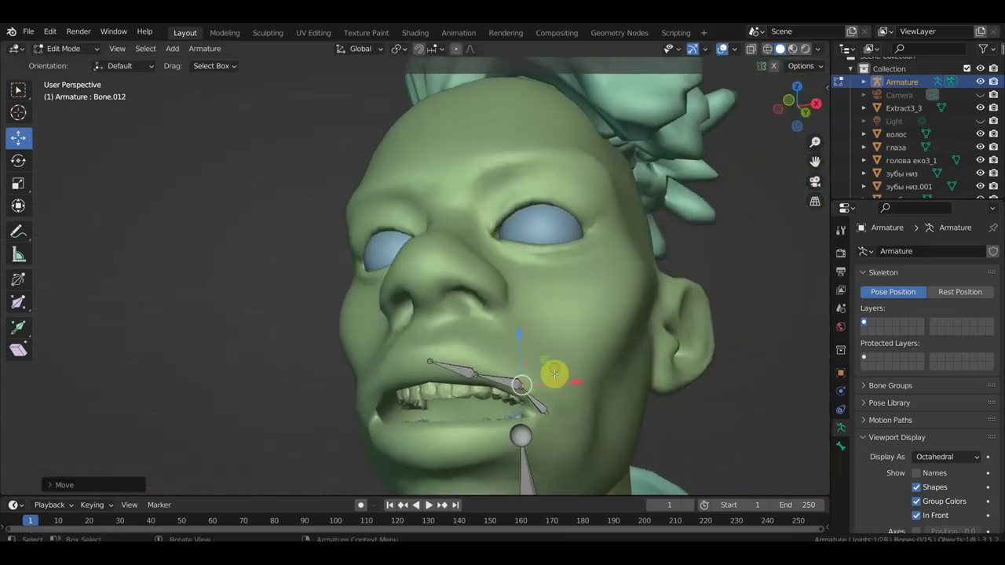
key(e)
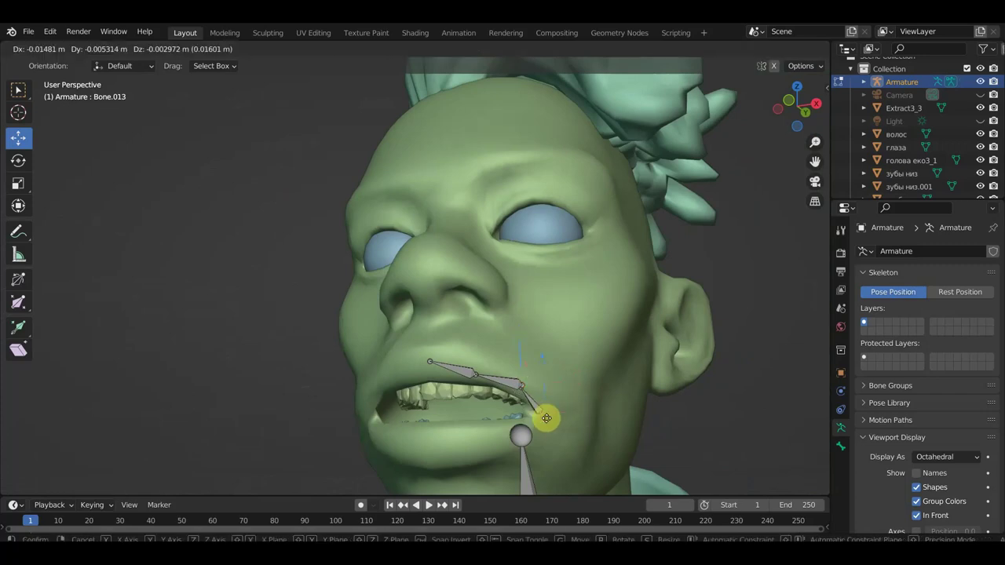
click(538, 416)
mouse_move(501, 426)
middle_down()
mouse_move(554, 442)
mouse_move(554, 455)
mouse_move(483, 404)
mouse_move(432, 423)
middle_up()
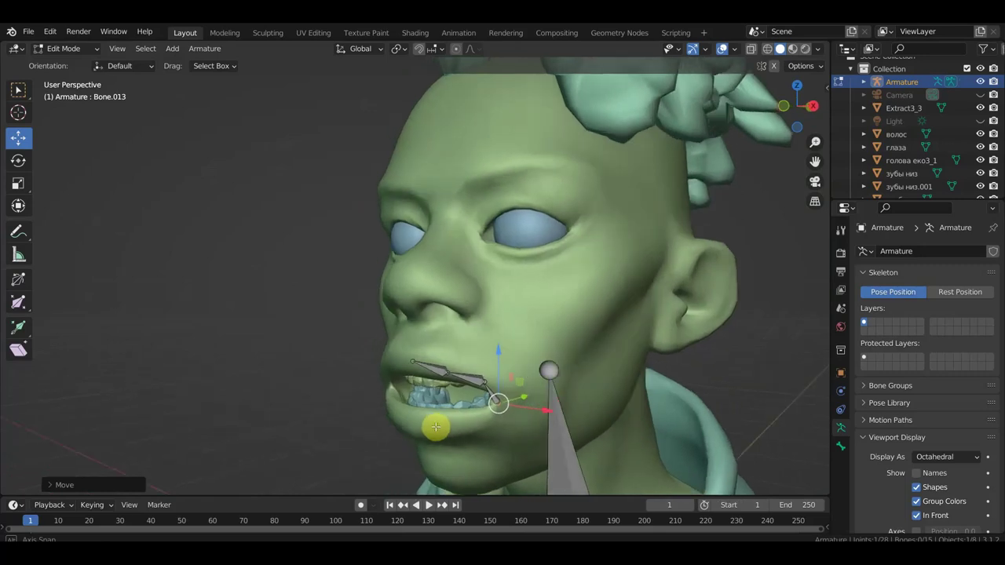
Add Bone.014 at a 3D cursor on the upper lip and select it
shift+right_click(431, 372)
key(shift+a)
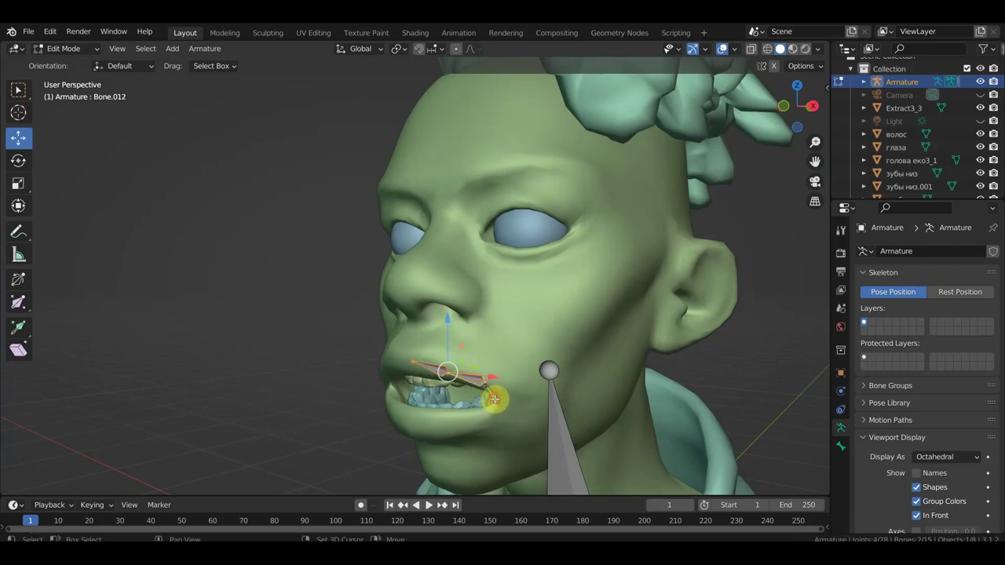
mouse_move(500, 402)
middle_down()
mouse_move(489, 417)
mouse_move(446, 408)
mouse_move(541, 420)
mouse_move(491, 415)
mouse_move(595, 405)
middle_up()
key(KP_1)
scroll(500, 402, up, 2)
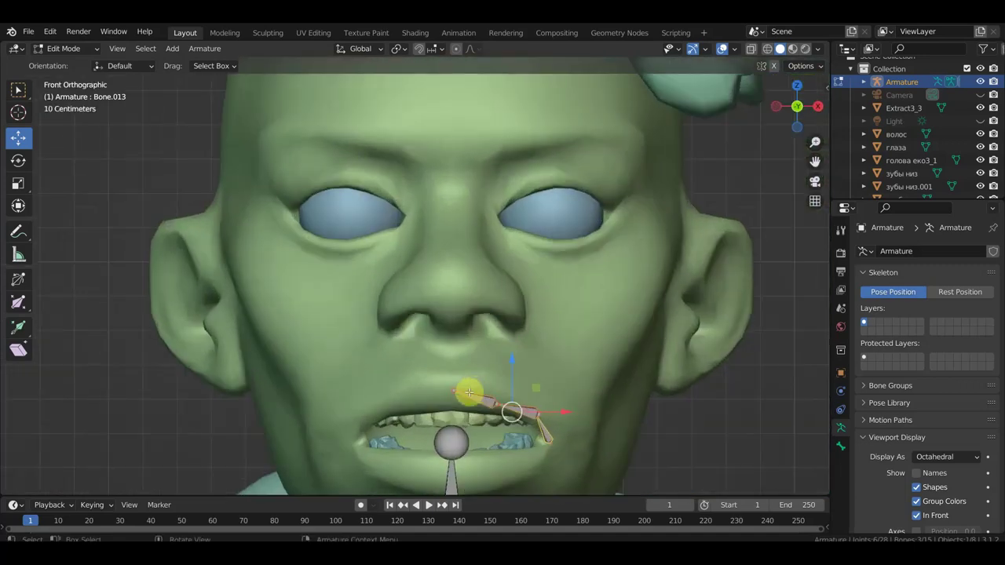
click(527, 424)
scroll(505, 423, down, 2)
shift+middle_drag(507, 413, 509, 359)
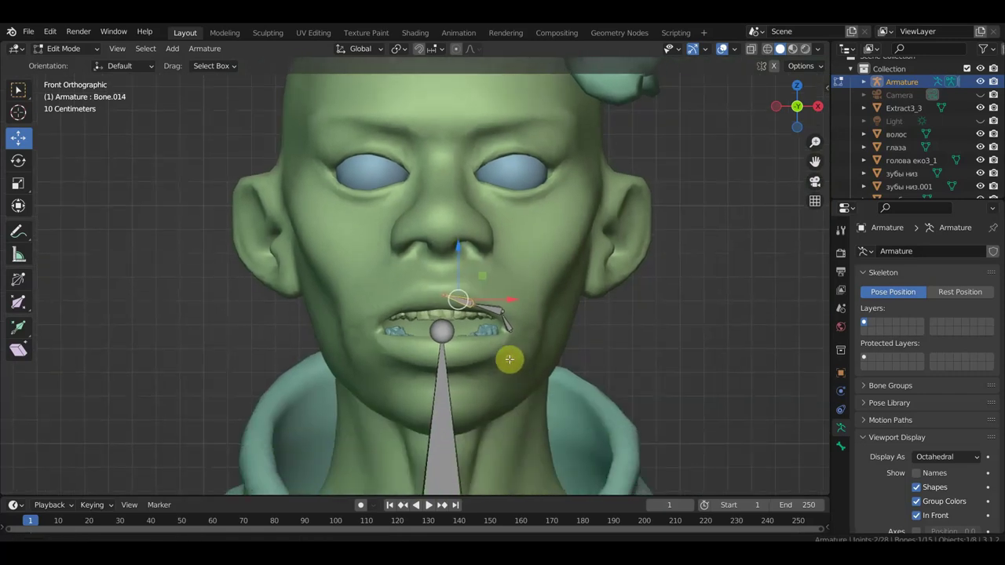
Extrude Bone.015 and fit its tip onto the lower lip
key(e)
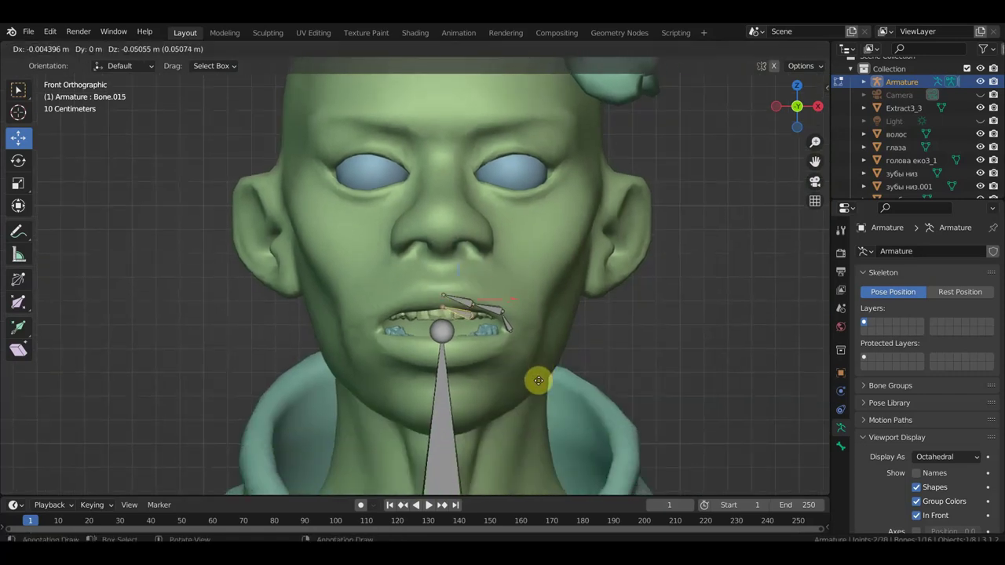
click(550, 408)
mouse_move(527, 413)
middle_down()
mouse_move(486, 440)
mouse_move(487, 473)
mouse_move(456, 426)
mouse_move(476, 399)
middle_up()
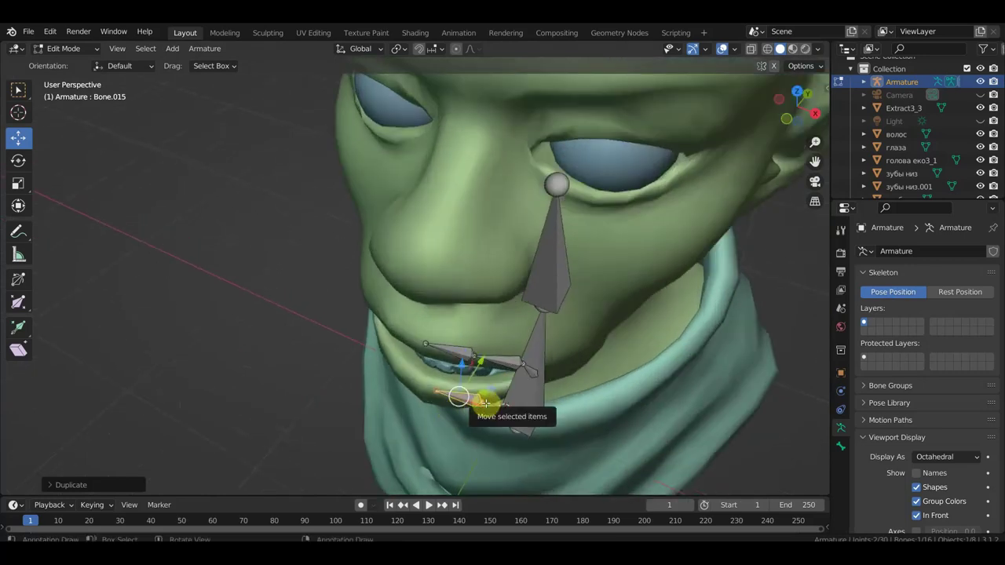
mouse_move(481, 401)
mouse_down()
mouse_move(484, 390)
mouse_move(431, 390)
mouse_up()
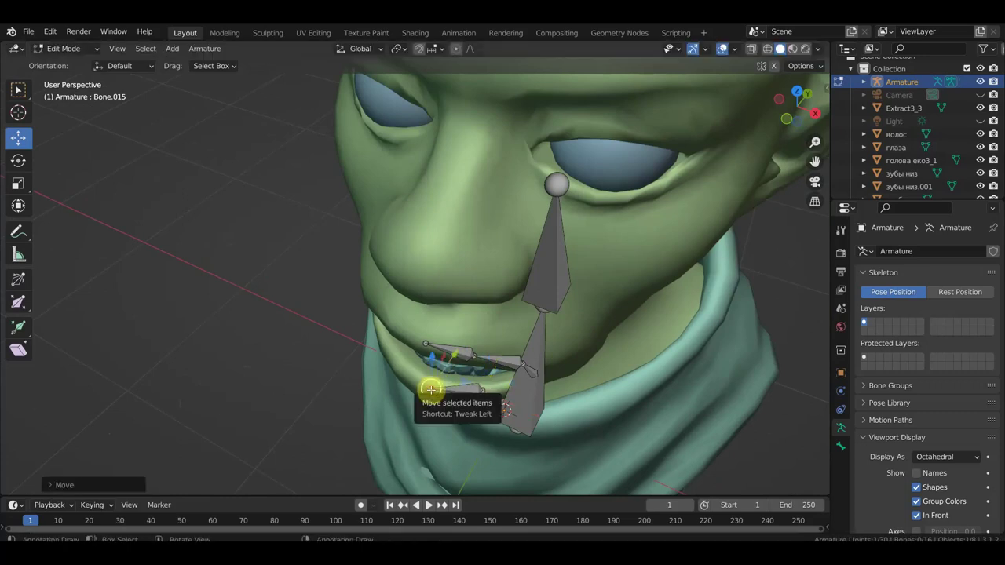
key(KP_1)
mouse_move(486, 377)
mouse_down()
mouse_move(488, 395)
mouse_move(513, 382)
mouse_up()
mouse_move(514, 382)
middle_down()
mouse_move(485, 467)
mouse_move(422, 437)
mouse_move(411, 460)
mouse_move(404, 442)
mouse_move(484, 442)
mouse_move(515, 409)
mouse_move(480, 406)
middle_up()
Extrude Bone.016 from Bone.015's tip to continue the chain along the lower lip
click(443, 393)
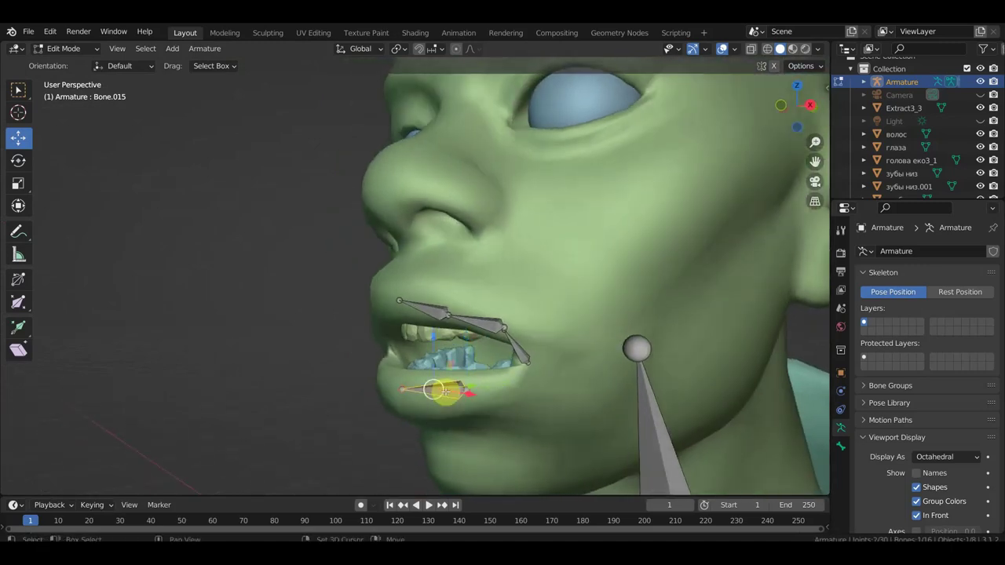
key(e)
click(531, 377)
middle_drag(531, 374, 553, 429)
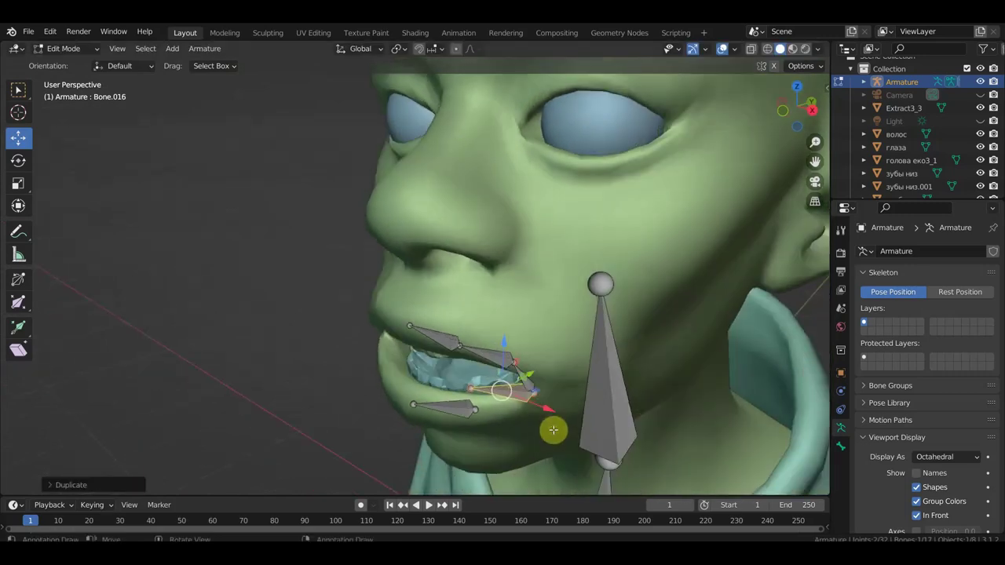
click(471, 390)
key(e)
click(479, 412)
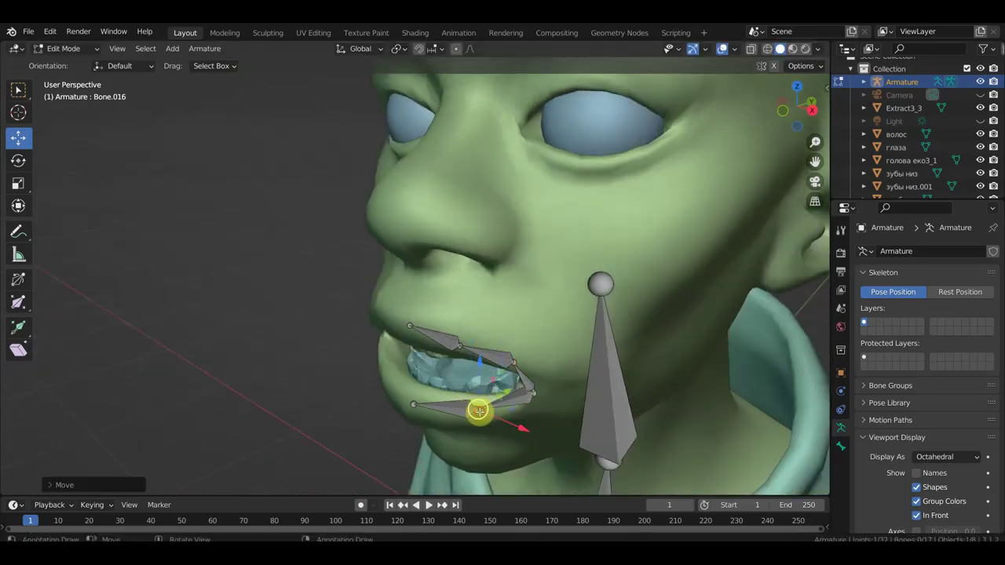
Reposition the mouth-corner tip and the lower-lip joint to follow the lip
middle_drag(539, 397, 500, 365)
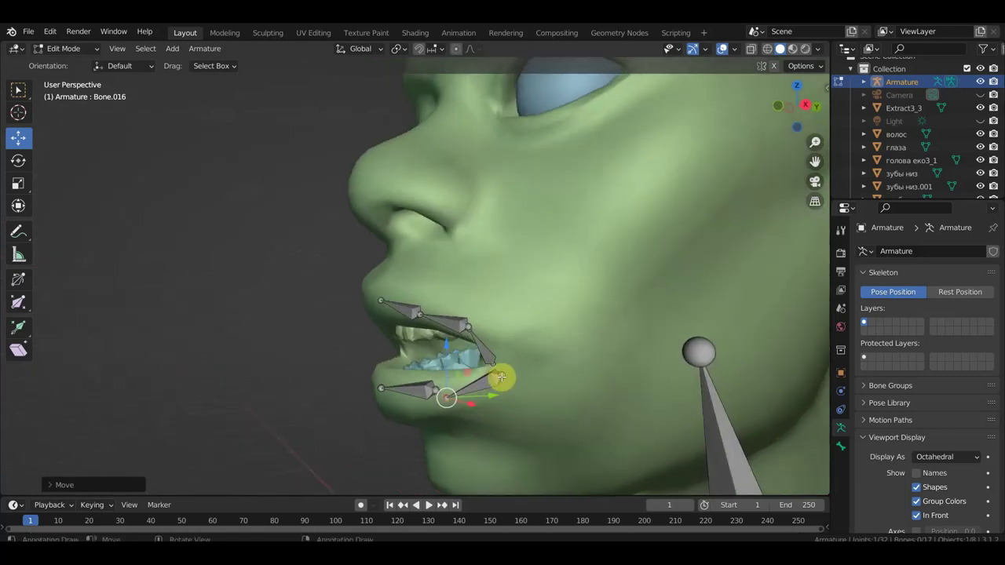
click(501, 378)
key(g)
click(496, 370)
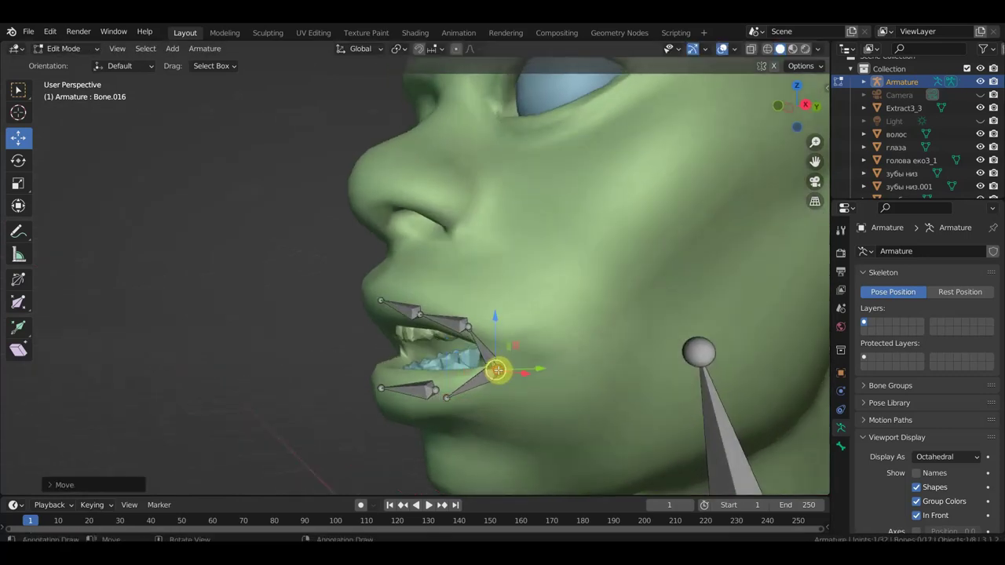
key(g)
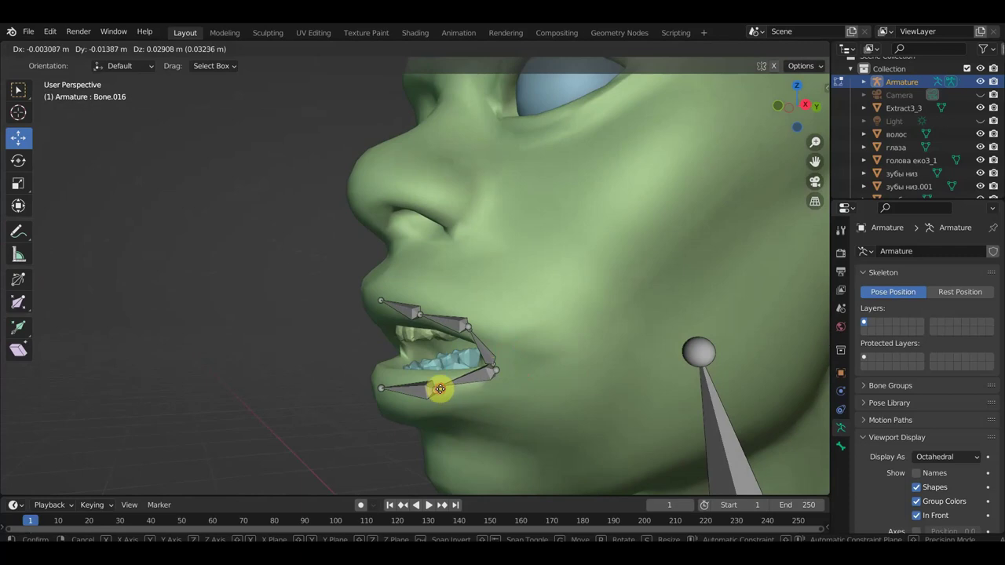
click(439, 386)
mouse_move(455, 398)
middle_down()
mouse_move(503, 415)
mouse_move(511, 460)
middle_up()
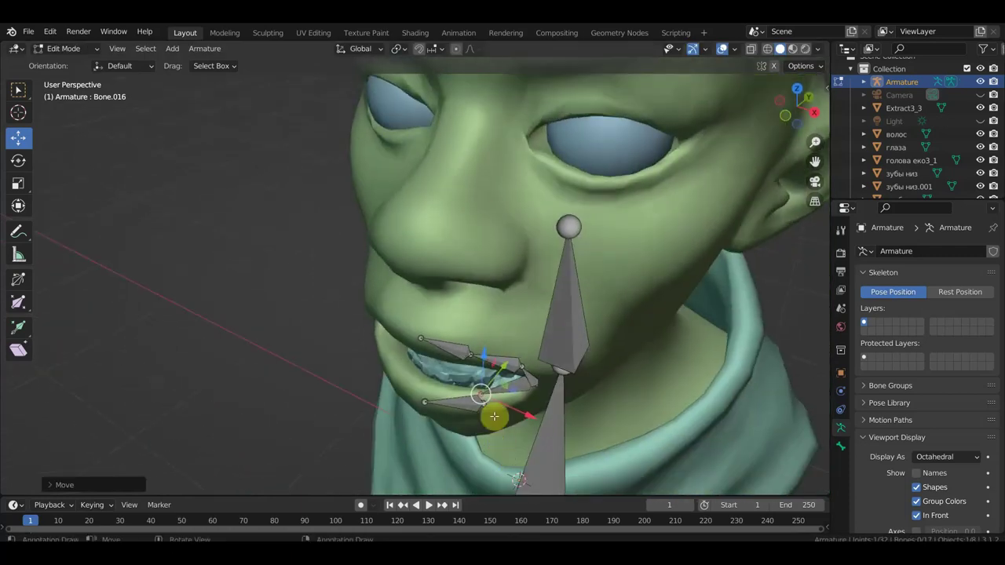
key(g)
click(498, 424)
Nudge Bone.015 and Bone.016 so the lower-lip chain sits on the lip
click(454, 400)
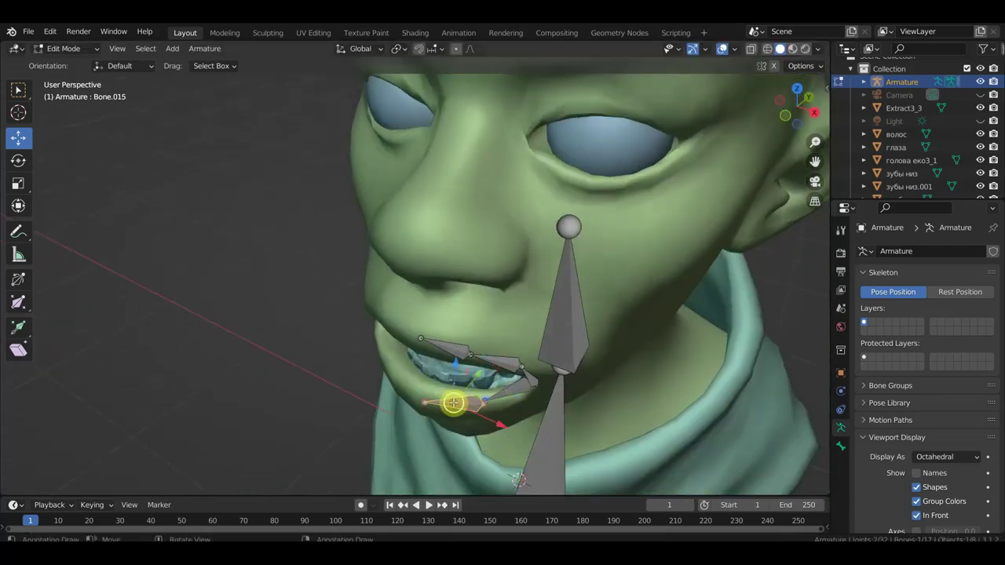
key(g)
click(453, 397)
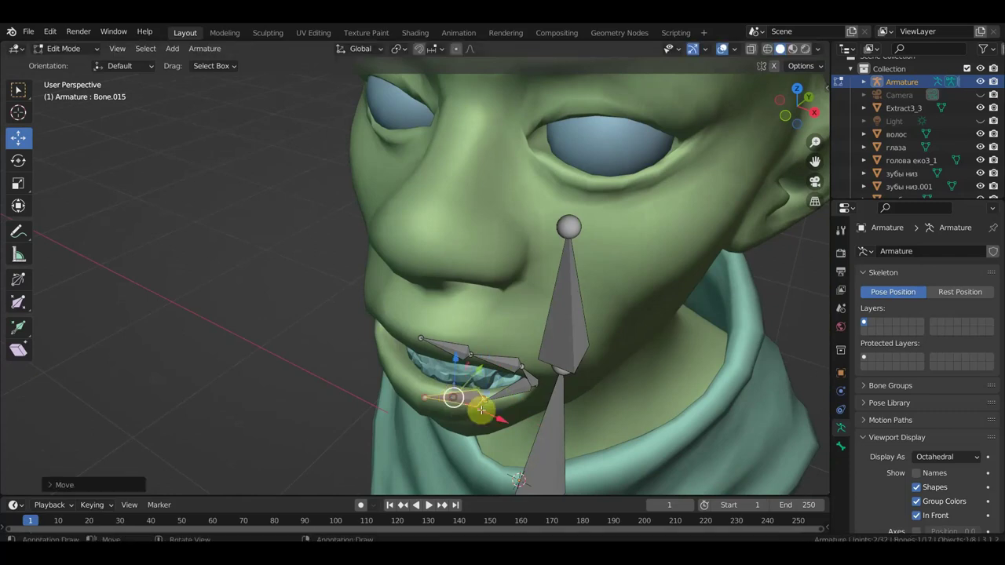
mouse_move(478, 411)
middle_down()
mouse_move(479, 347)
mouse_move(500, 358)
mouse_move(529, 416)
middle_up()
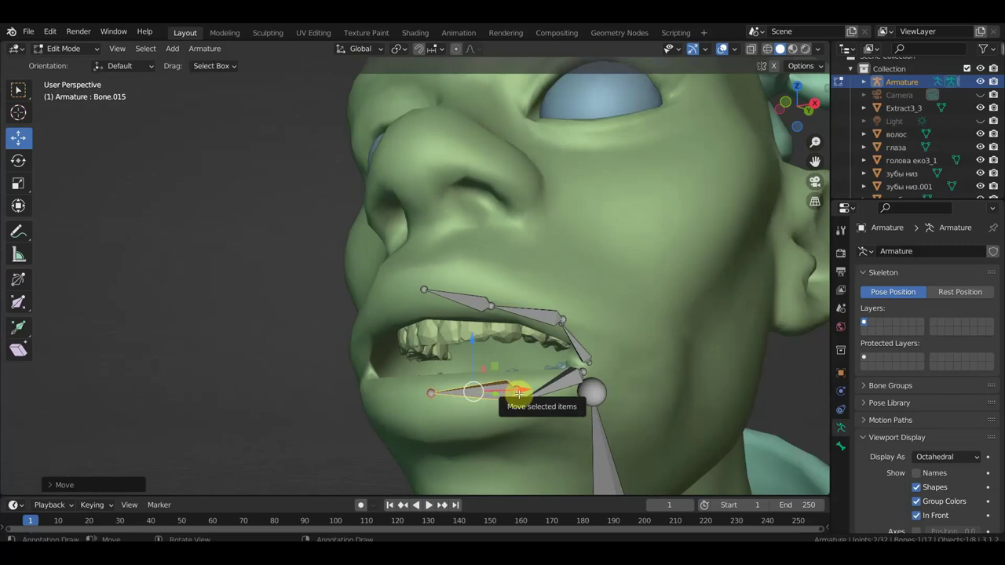
click(522, 404)
key(g)
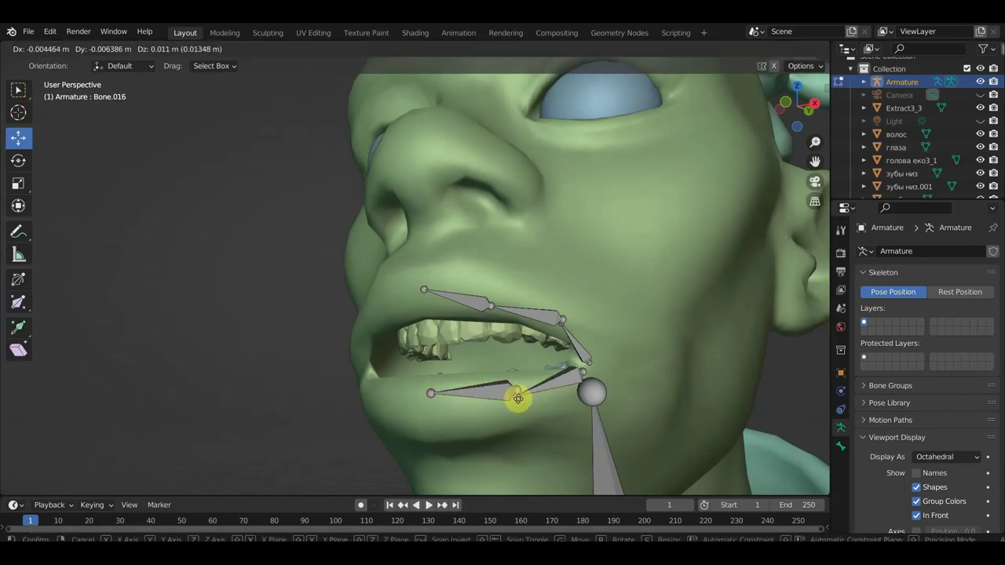
click(518, 392)
key(KP_1)
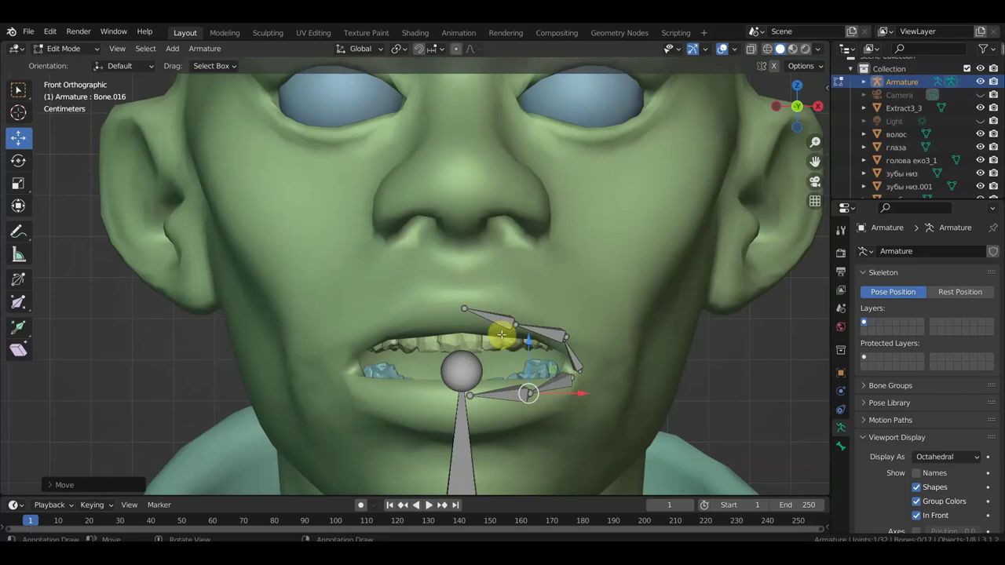
Select upper-lip Bone.012 as the start for a bone above the lip
mouse_move(468, 325)
middle_down()
mouse_move(509, 316)
mouse_move(416, 325)
mouse_move(431, 324)
middle_up()
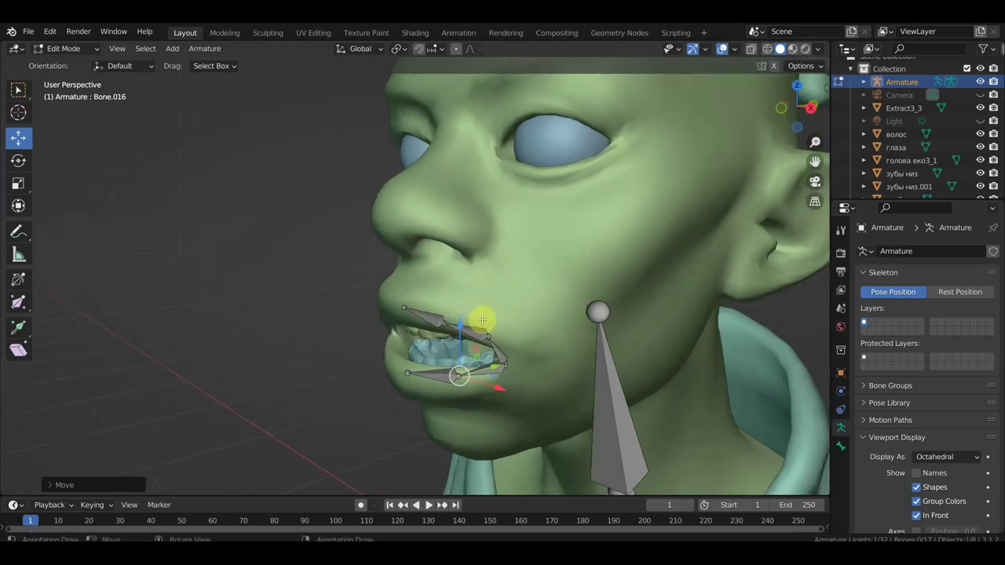
click(426, 315)
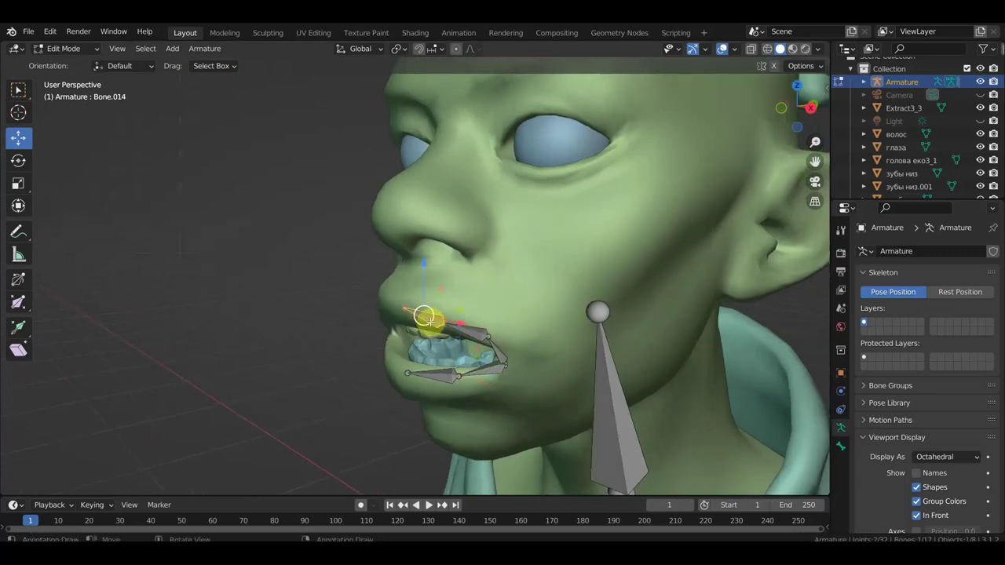
click(495, 336)
middle_drag(498, 336, 442, 334)
Extrude Bone.017 above the upper lip and lengthen it toward the nose
key(e)
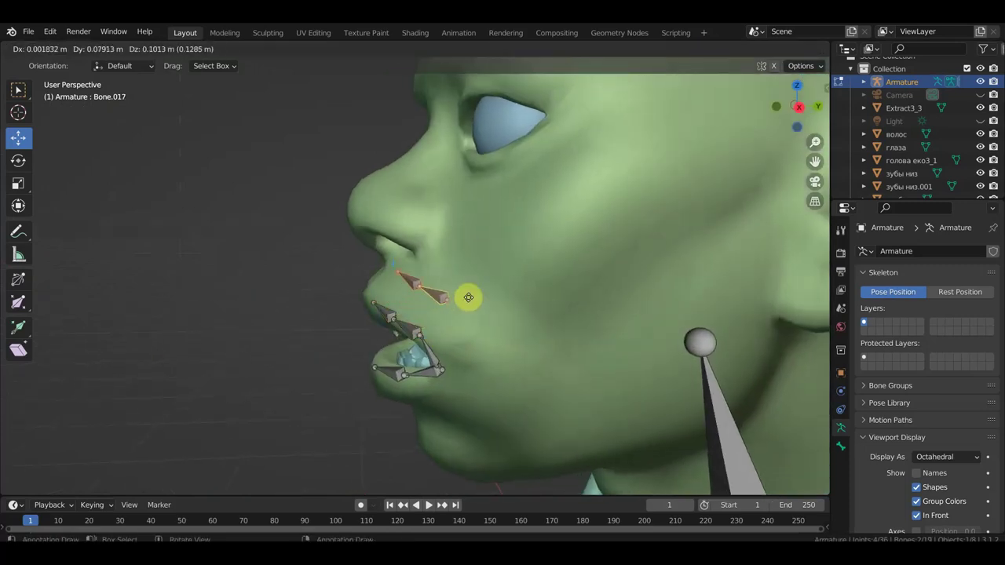
click(465, 294)
mouse_move(471, 298)
middle_down()
mouse_move(503, 309)
mouse_move(491, 358)
middle_up()
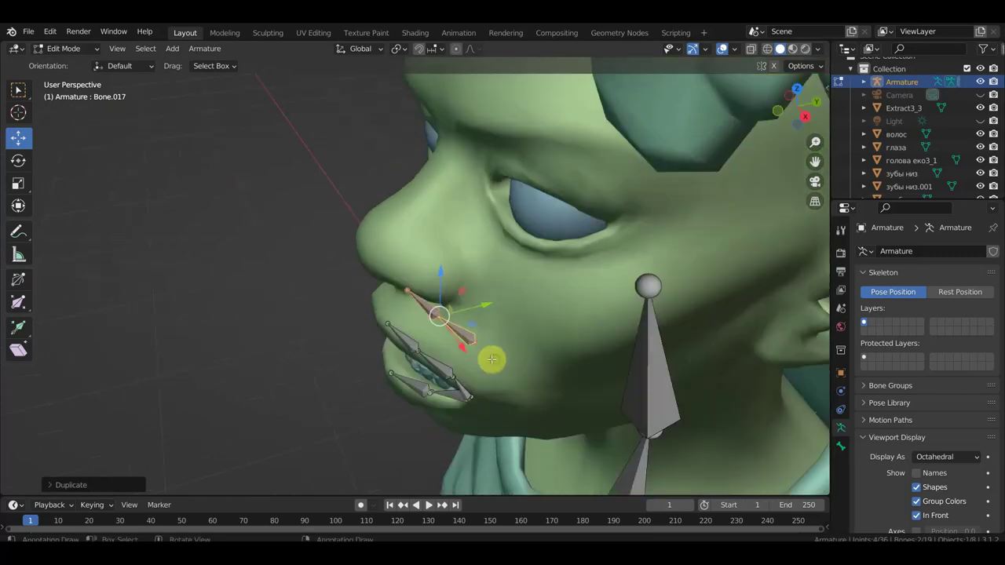
click(458, 330)
drag(456, 329, 476, 342)
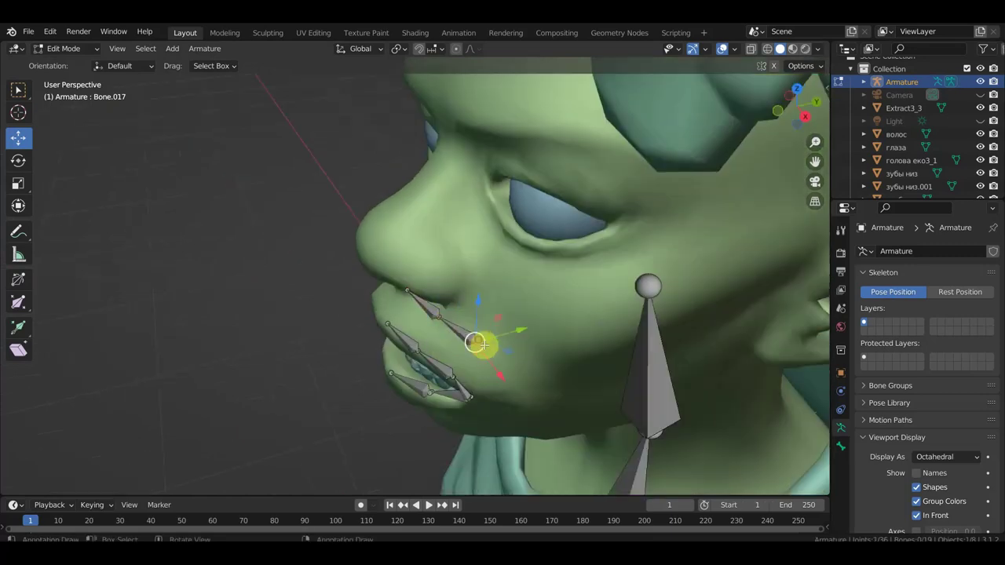
middle_drag(490, 353, 542, 274)
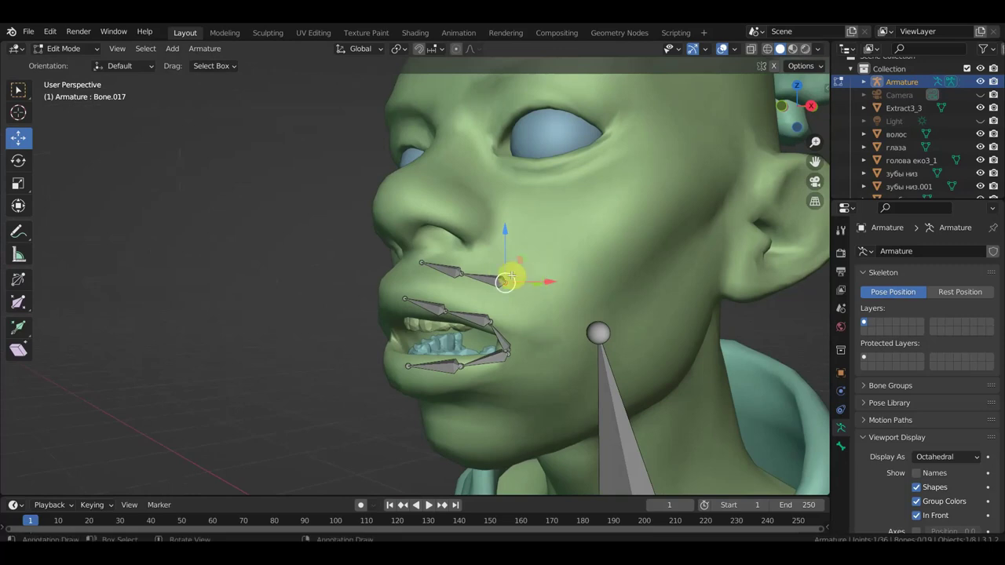
key(g)
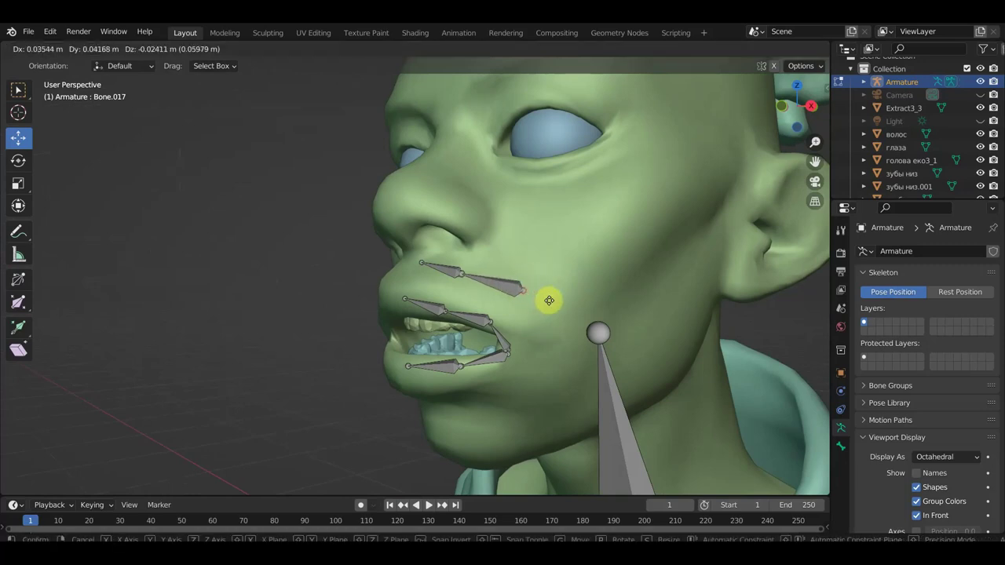
click(550, 304)
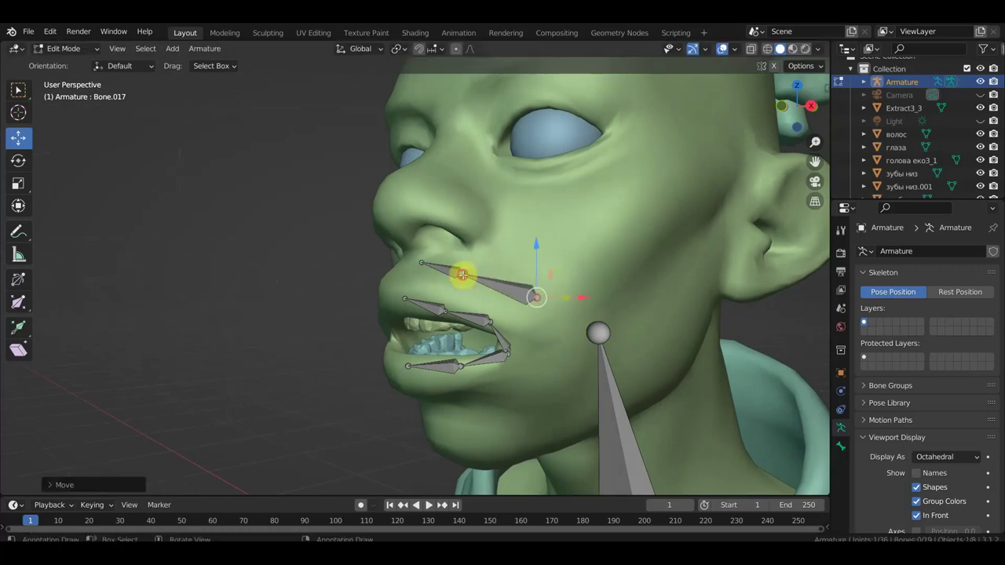
key(g)
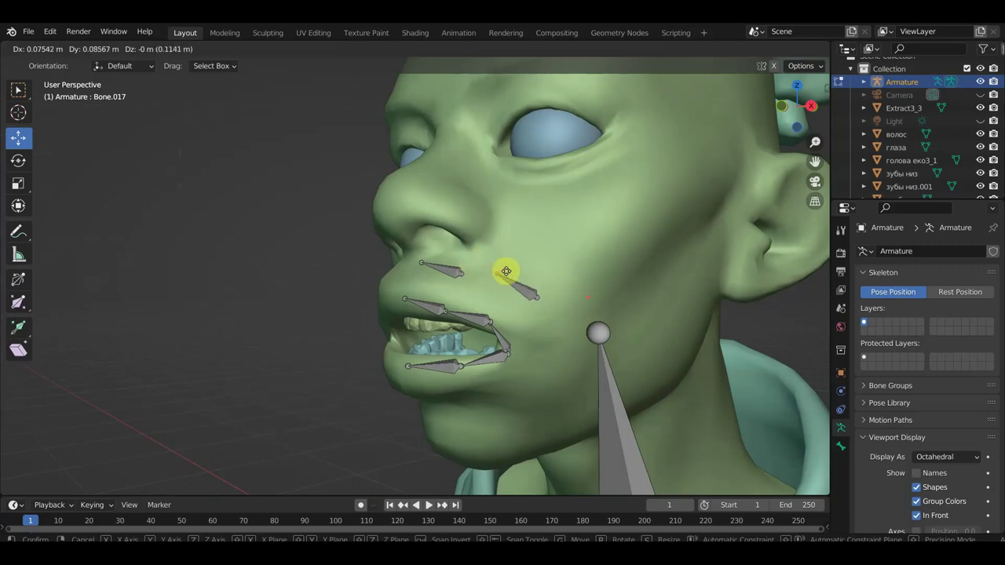
click(492, 278)
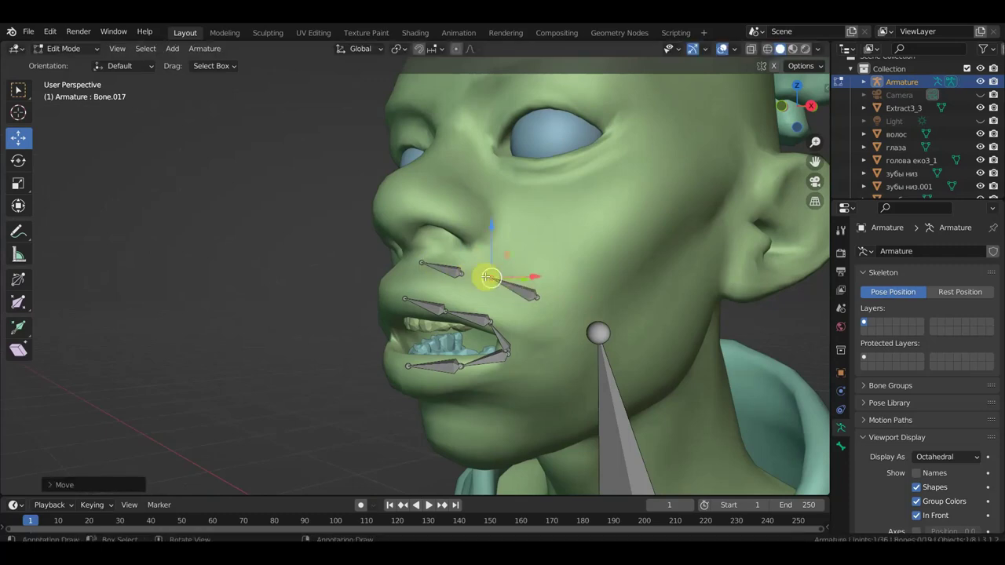
Move the joint beside the nostril and the shared joint between the two nose-side bones
click(453, 272)
key(g)
click(459, 267)
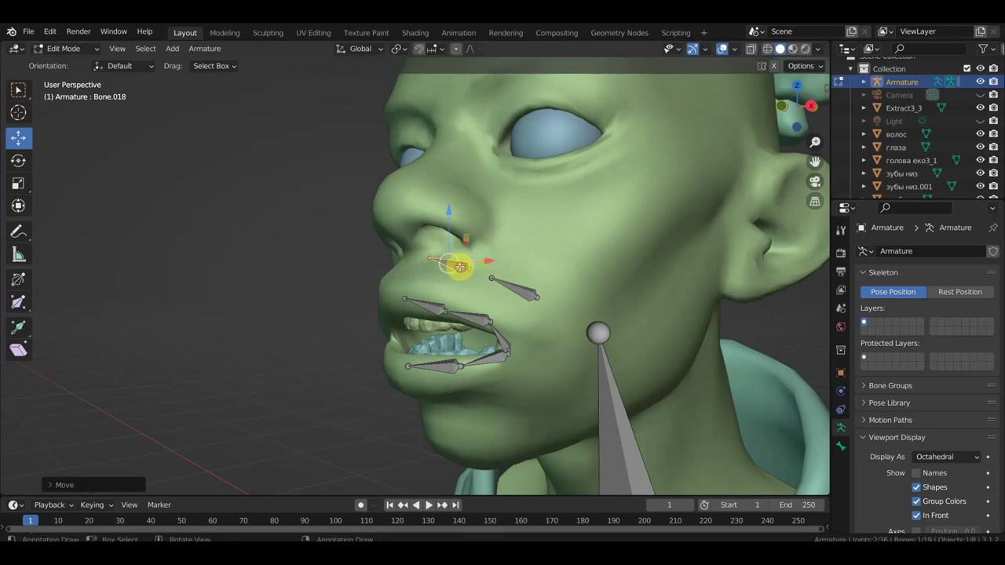
key(g)
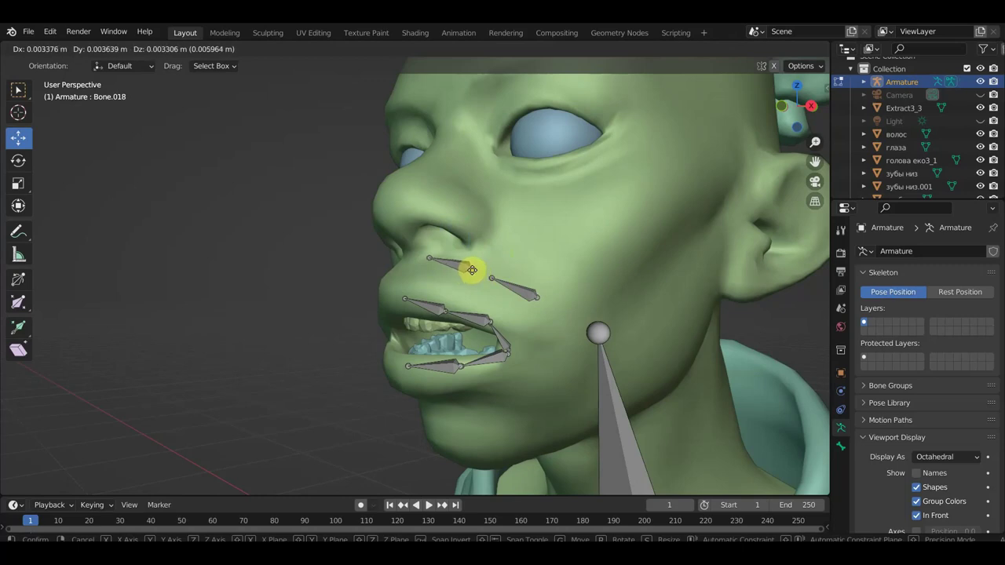
click(471, 269)
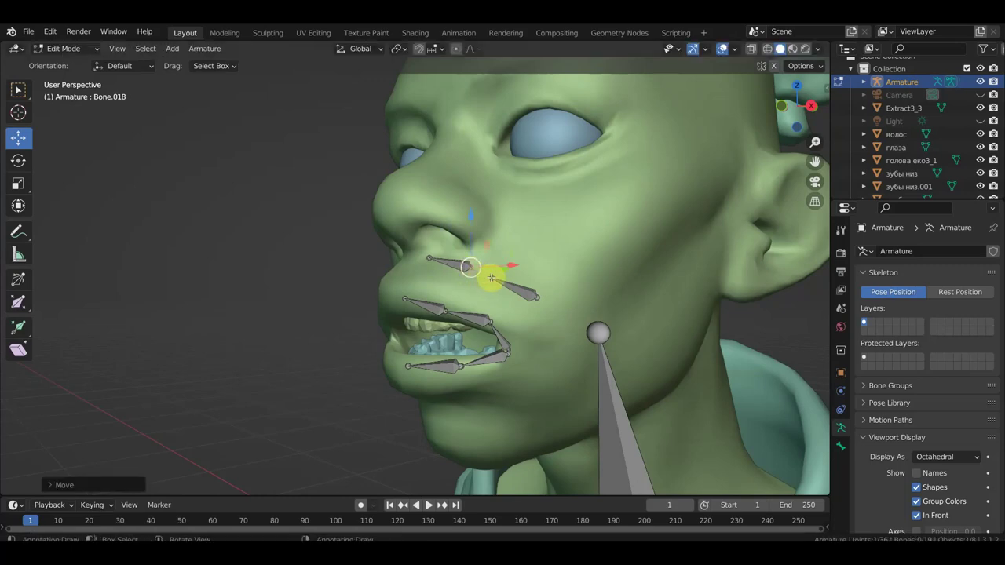
click(491, 277)
key(g)
click(479, 269)
mouse_move(479, 270)
middle_down()
mouse_move(523, 325)
mouse_move(515, 299)
mouse_move(531, 294)
mouse_move(481, 251)
middle_up()
scroll(463, 249, up, 3)
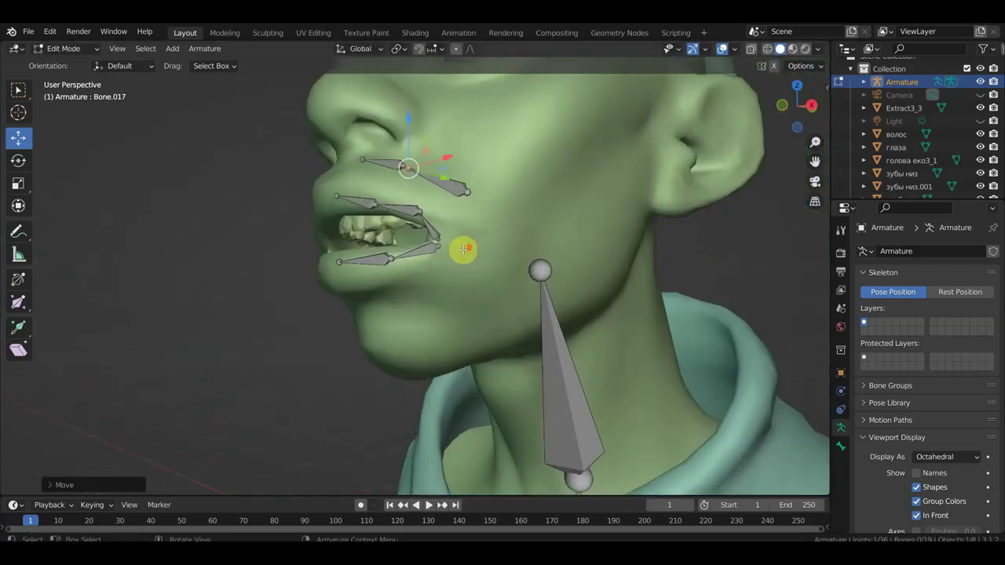
Extrude Bone.019 down beside the mouth corner and clear its parent
click(467, 198)
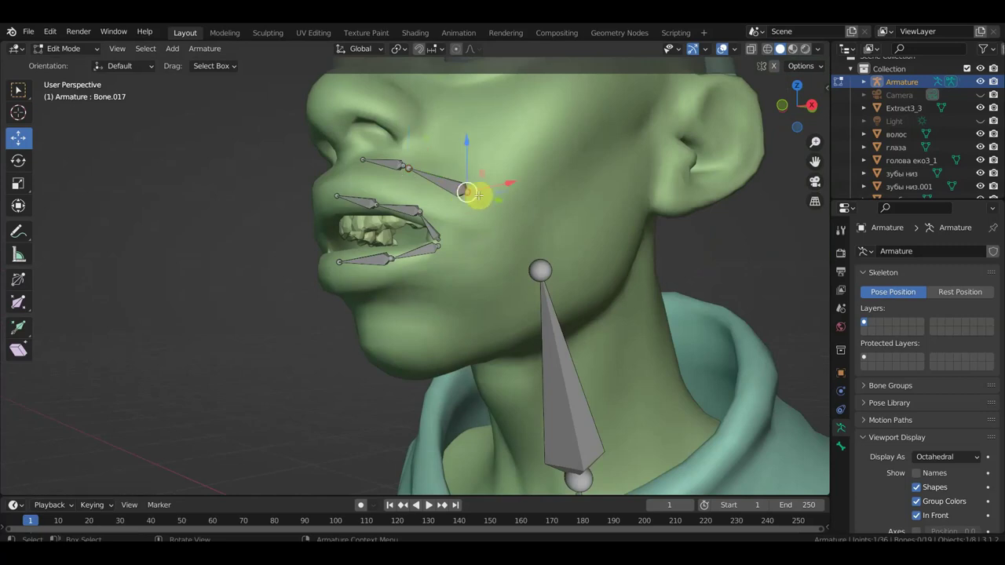
key(e)
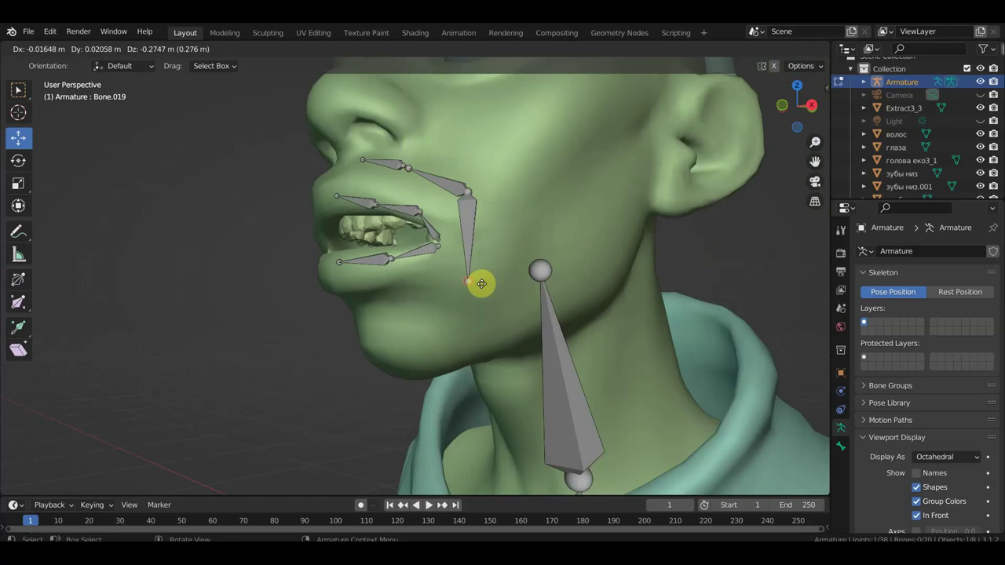
click(474, 284)
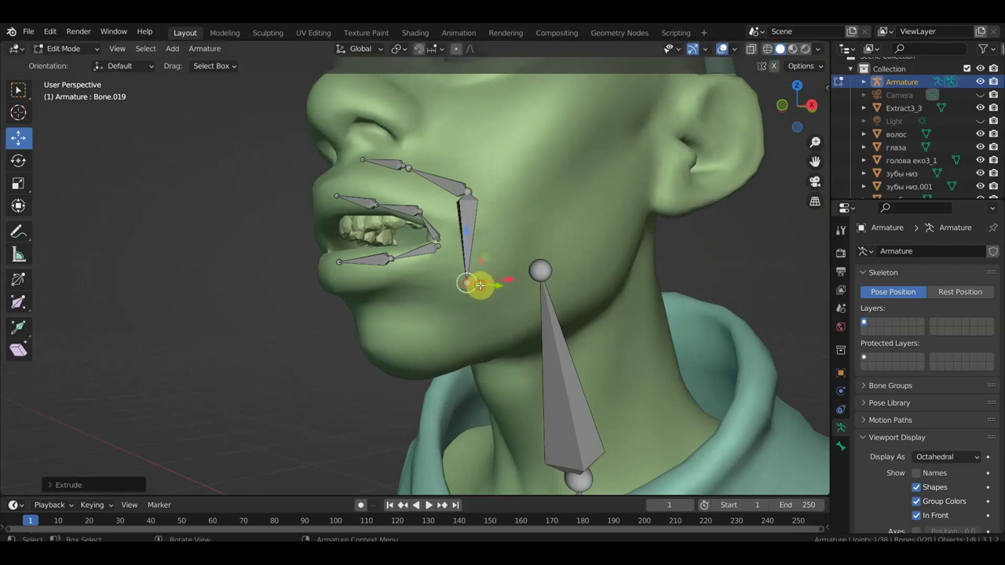
click(467, 230)
key(alt+p)
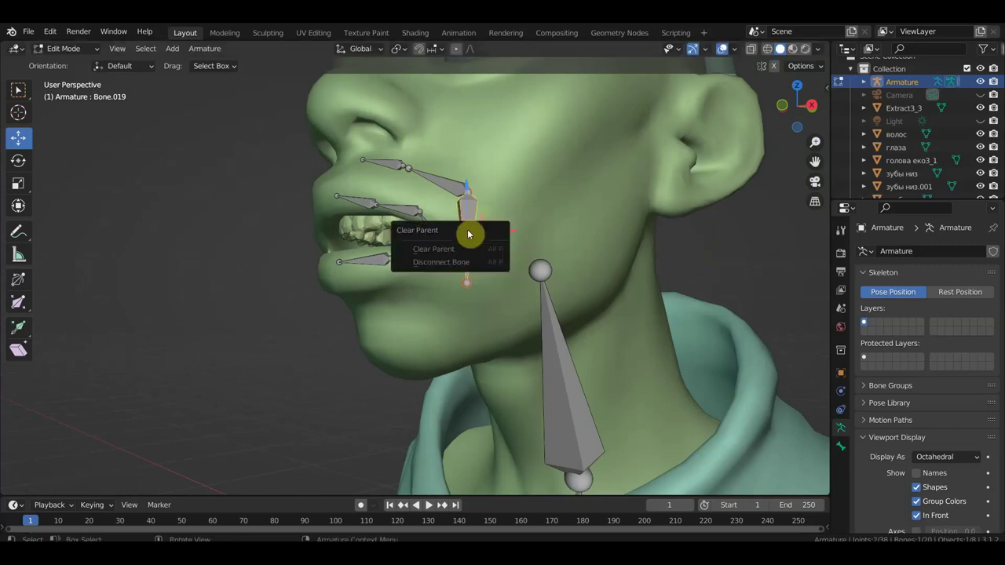
click(461, 248)
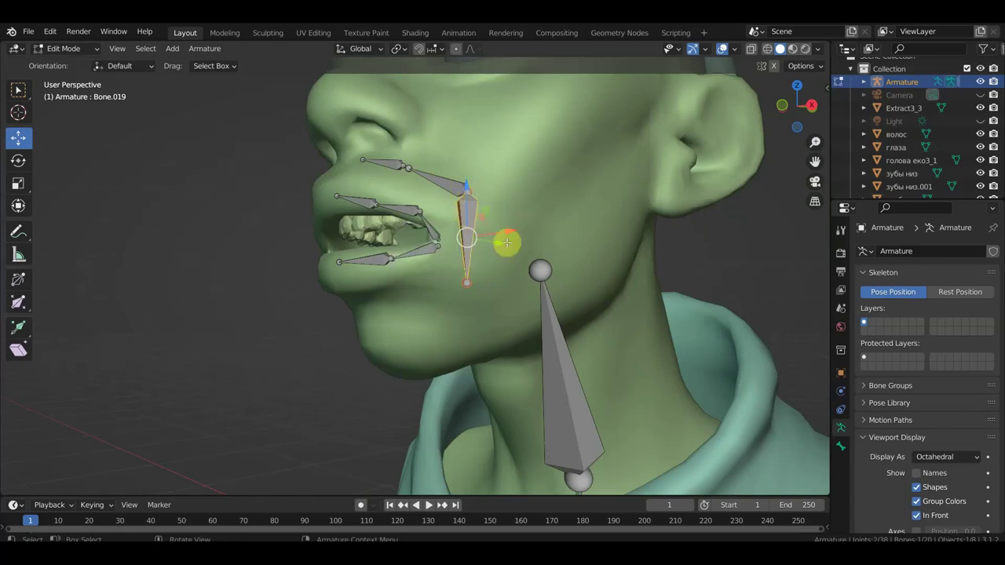
Select the lower-lip bone and duplicate it with Shift+D
middle_drag(468, 306, 466, 305)
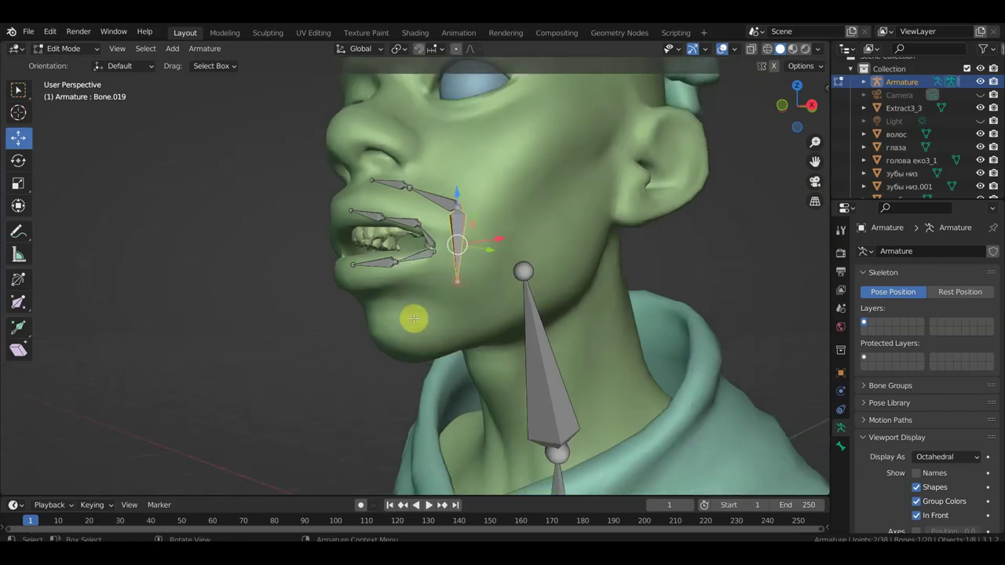
middle_drag(397, 322, 370, 300)
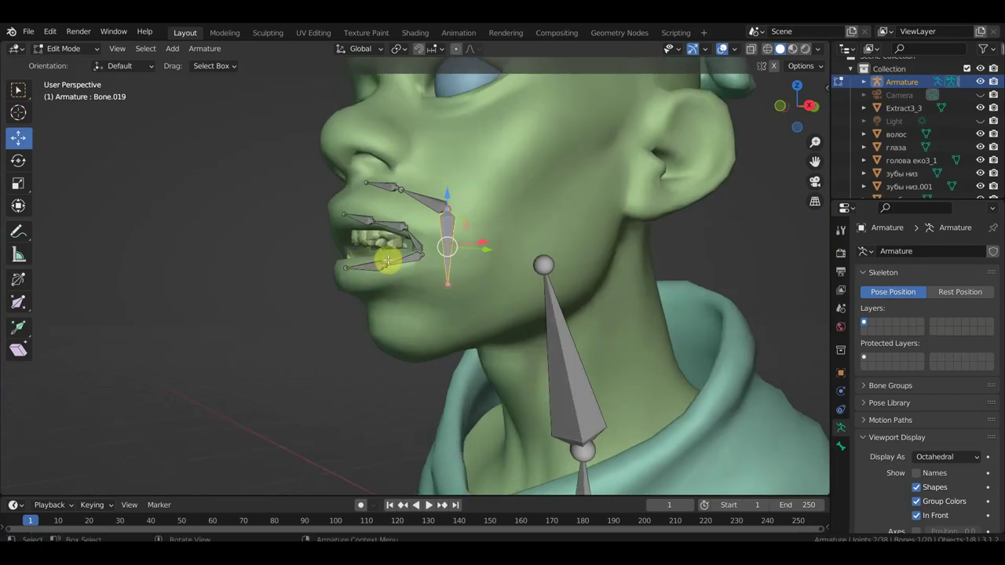
click(372, 267)
middle_drag(460, 298, 521, 296)
key(shift+d)
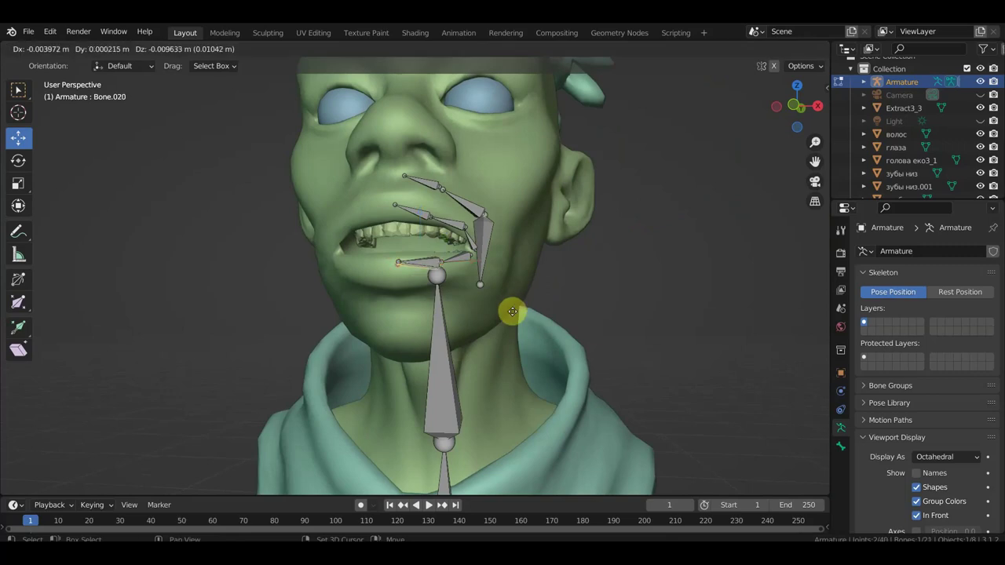
Place the lower-lip copy just below the lip, sliding it along Y and X
click(509, 333)
middle_drag(511, 337, 365, 339)
drag(403, 303, 419, 316)
middle_drag(419, 316, 526, 312)
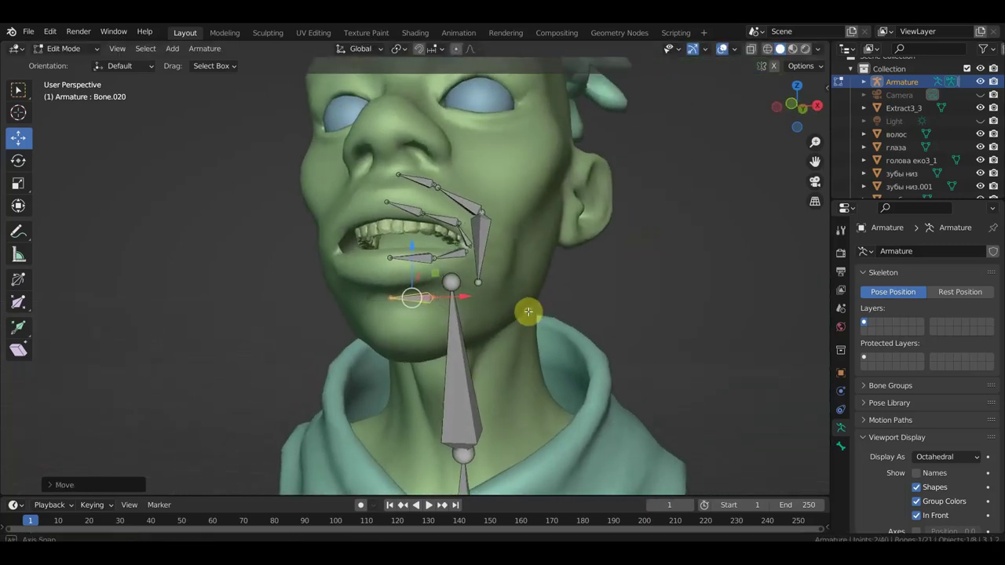
mouse_move(442, 309)
middle_down()
mouse_move(332, 321)
mouse_move(352, 307)
middle_up()
key(g)
key(x)
click(437, 302)
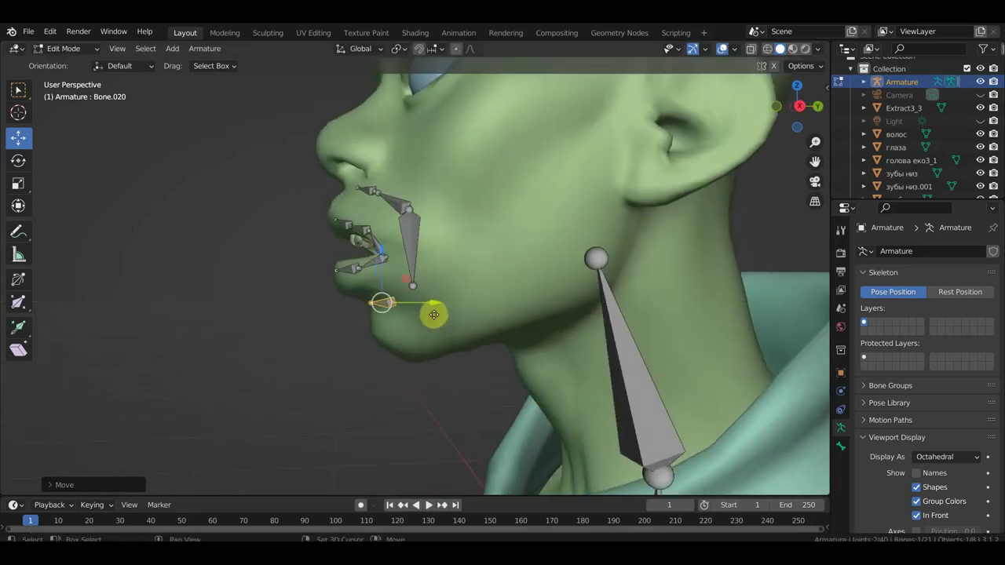
Duplicate the chin bone and set the second copy lower on the chin, then select the nose-side bone
key(shift+d)
click(441, 346)
mouse_move(442, 346)
middle_down()
mouse_move(516, 364)
mouse_move(567, 358)
mouse_move(549, 393)
middle_up()
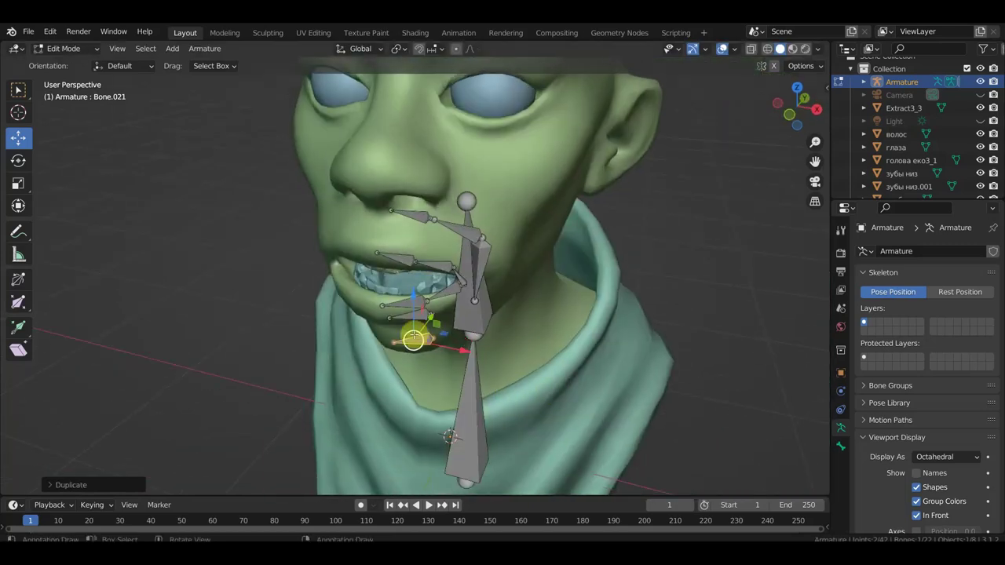
key(g)
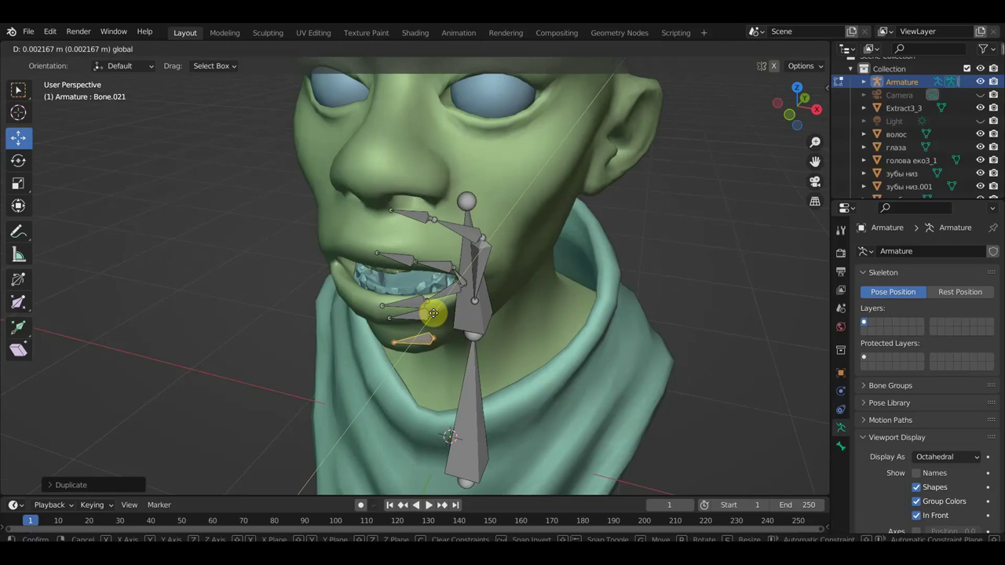
click(436, 309)
mouse_move(542, 343)
middle_down()
mouse_move(550, 303)
mouse_move(579, 303)
mouse_move(534, 299)
mouse_move(464, 348)
mouse_move(354, 332)
middle_up()
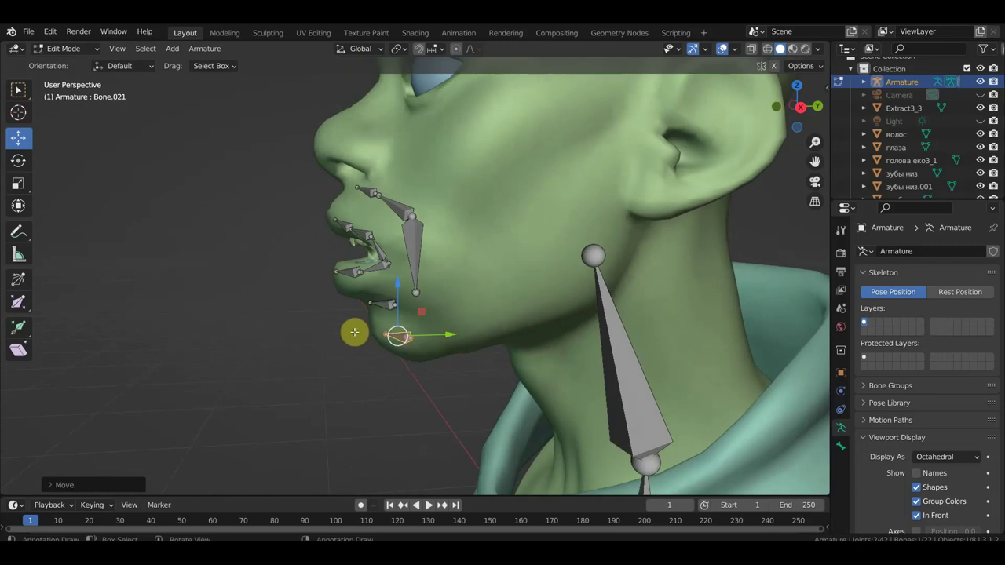
mouse_move(420, 336)
middle_down()
mouse_move(404, 314)
mouse_move(462, 348)
mouse_move(500, 348)
middle_up()
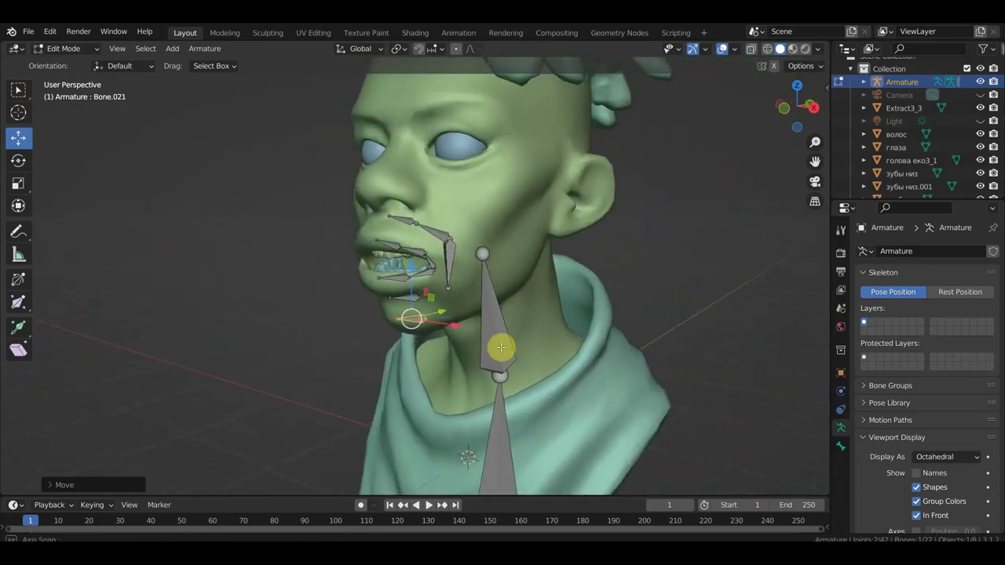
click(400, 222)
middle_drag(487, 238, 459, 256)
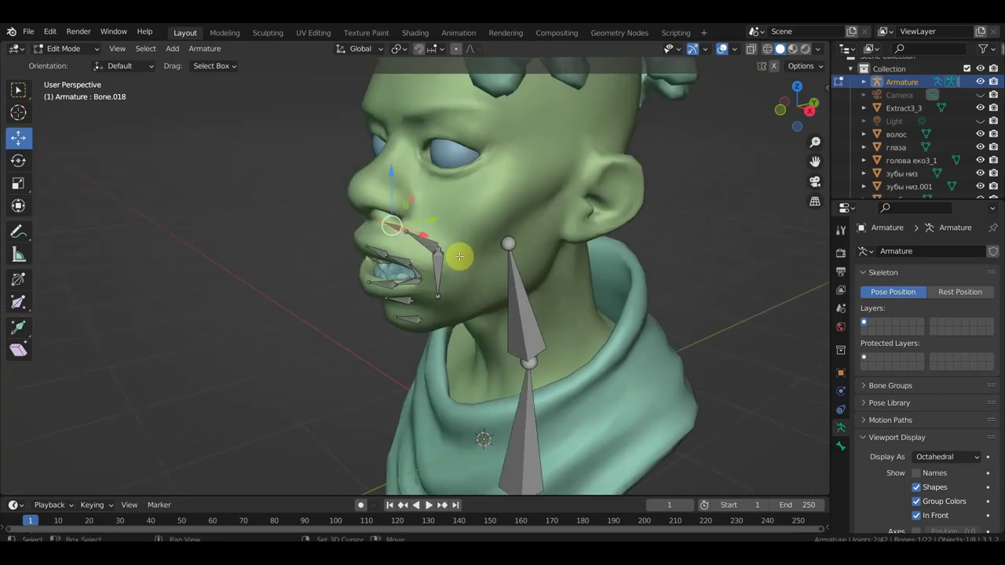
Duplicate the nose-side bone as Bone.022 and move its joint up under the eye
key(shift+d)
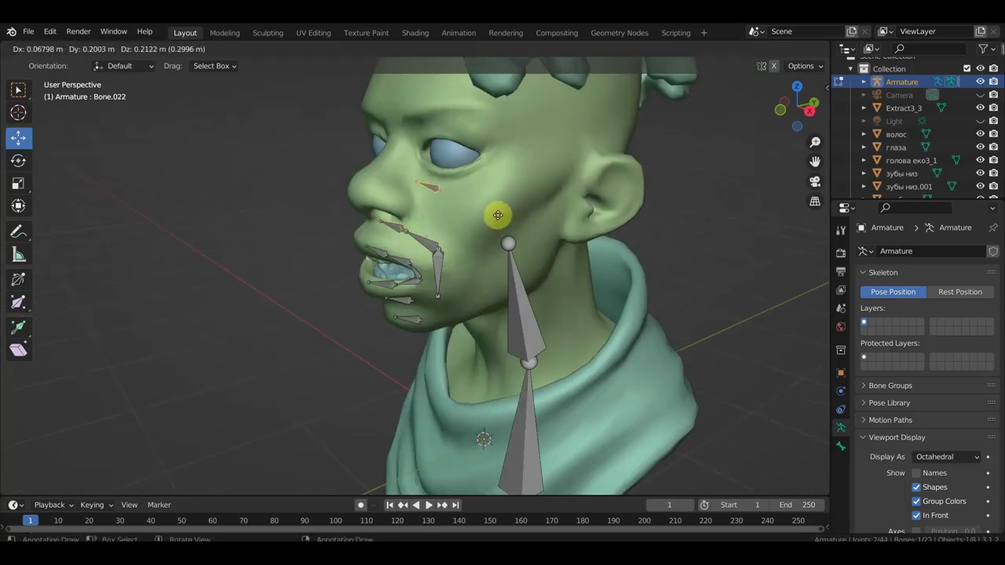
click(496, 212)
scroll(495, 209, up, 3)
scroll(498, 213, up, 3)
shift+middle_drag(518, 196, 489, 296)
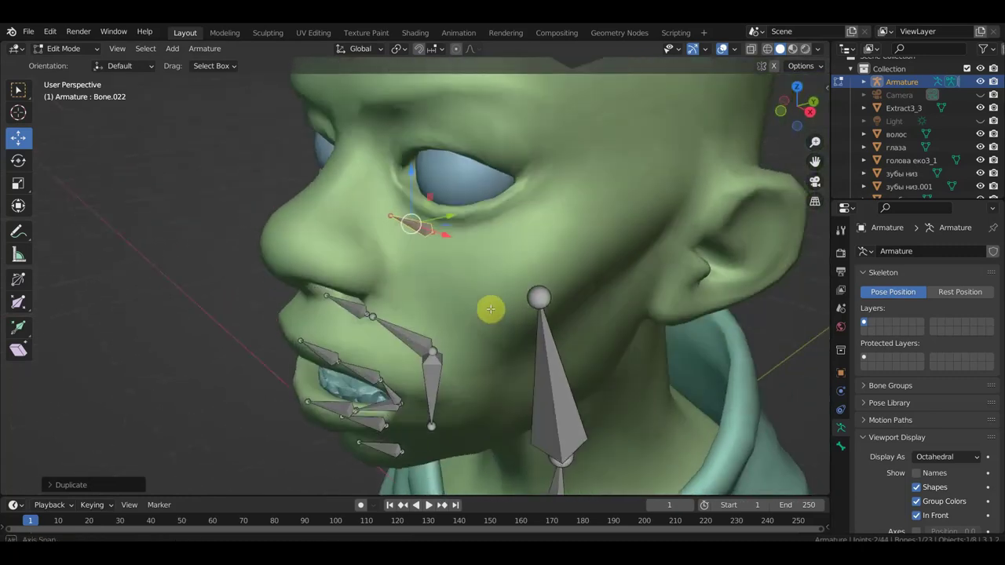
mouse_move(484, 247)
middle_down()
mouse_move(499, 239)
mouse_move(495, 274)
mouse_move(504, 260)
mouse_move(511, 280)
middle_up()
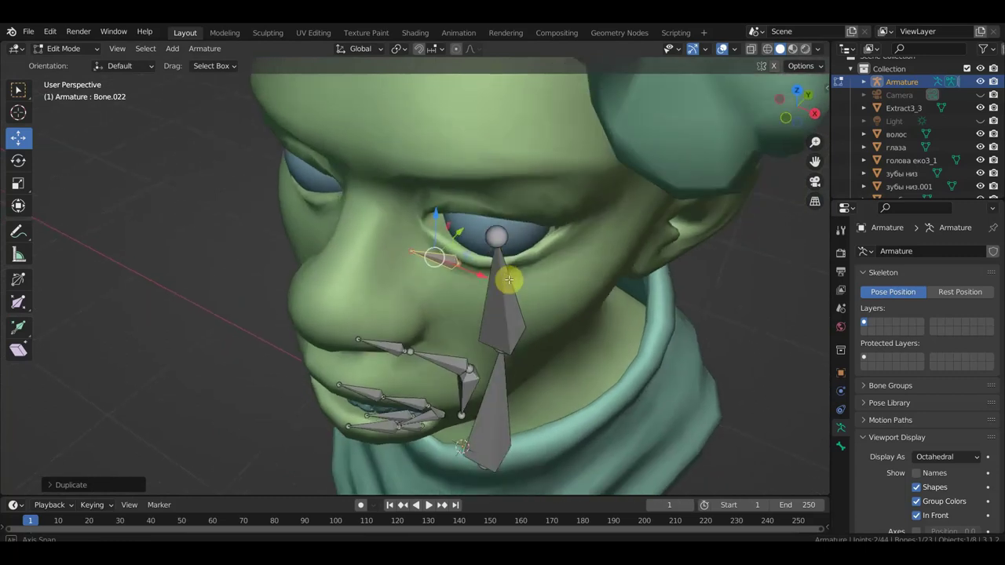
click(411, 251)
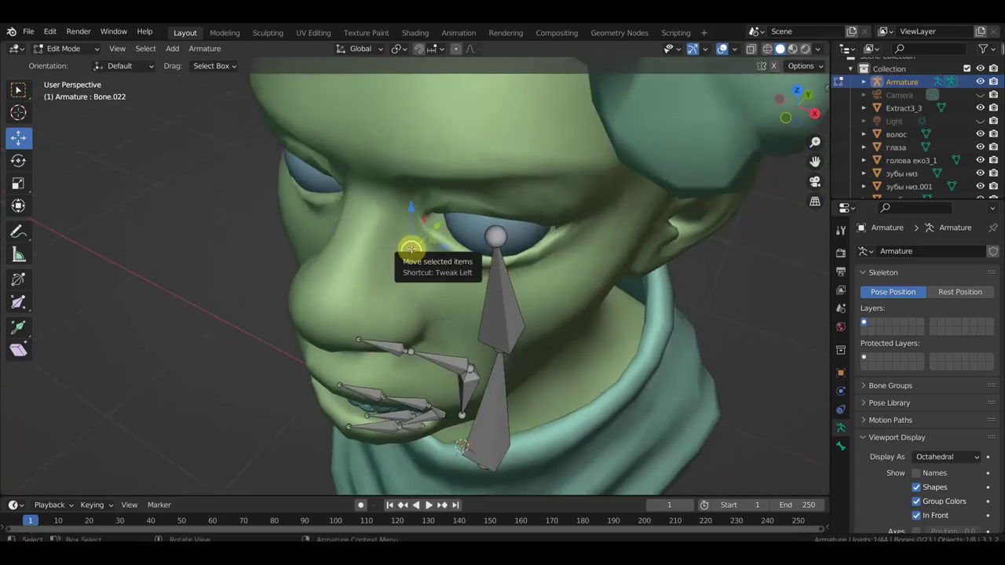
drag(413, 250, 421, 225)
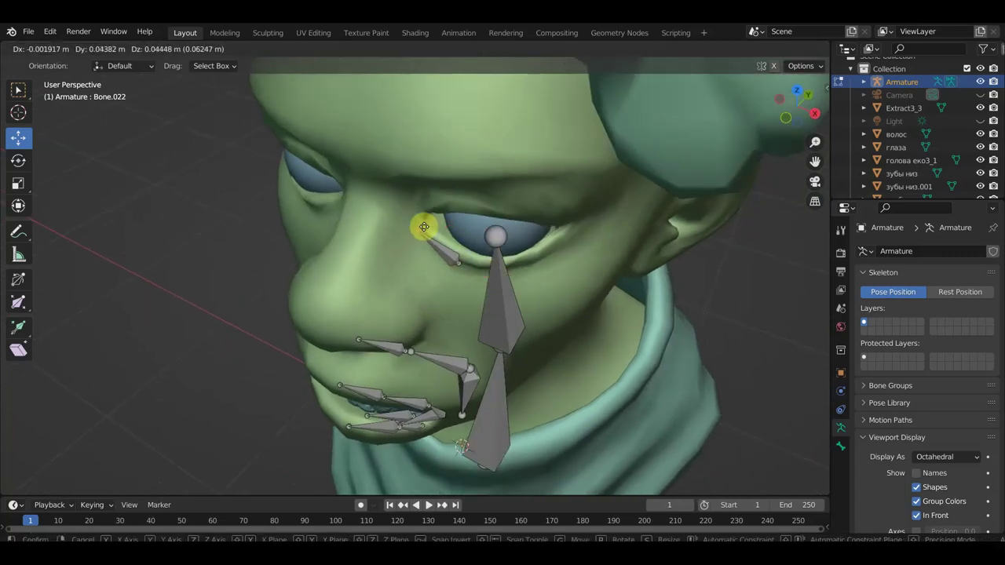
In front view, fit Bone.022's joints along the lower eyelid from the inner corner
mouse_move(447, 247)
middle_down()
mouse_move(448, 208)
mouse_move(468, 218)
mouse_move(510, 207)
middle_up()
key(KP_1)
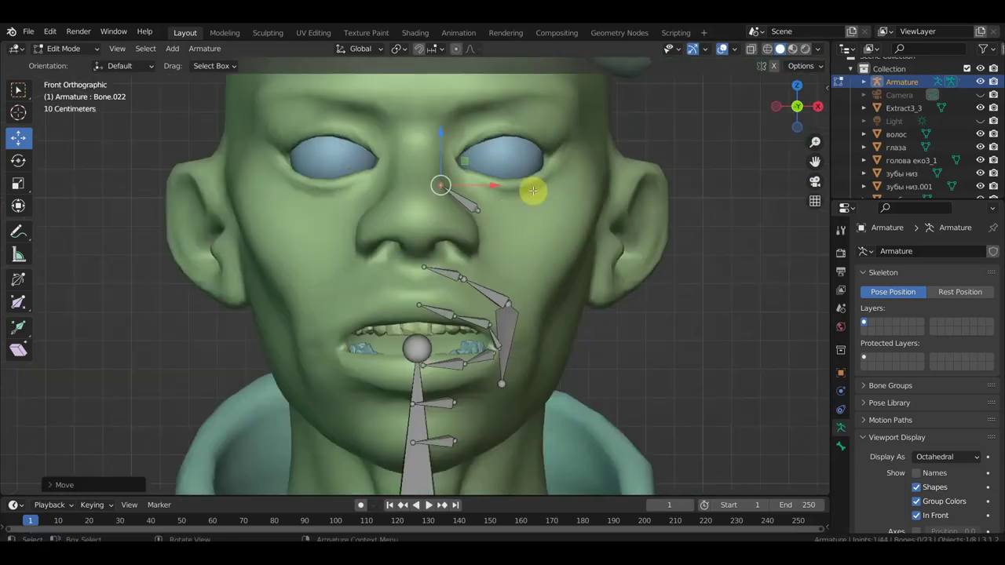
mouse_move(454, 204)
mouse_down()
mouse_move(481, 200)
mouse_move(478, 189)
mouse_move(517, 187)
mouse_up()
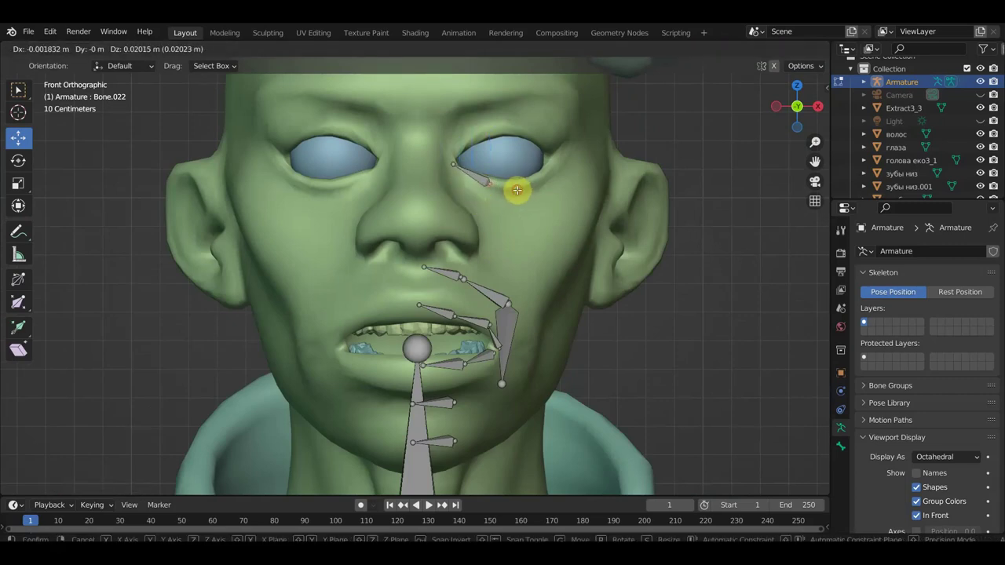
mouse_move(509, 186)
middle_down()
mouse_move(461, 281)
mouse_move(442, 285)
mouse_move(437, 274)
middle_up()
mouse_move(477, 224)
mouse_down()
mouse_move(464, 231)
mouse_move(430, 201)
mouse_up()
click(412, 207)
middle_drag(449, 220, 478, 166)
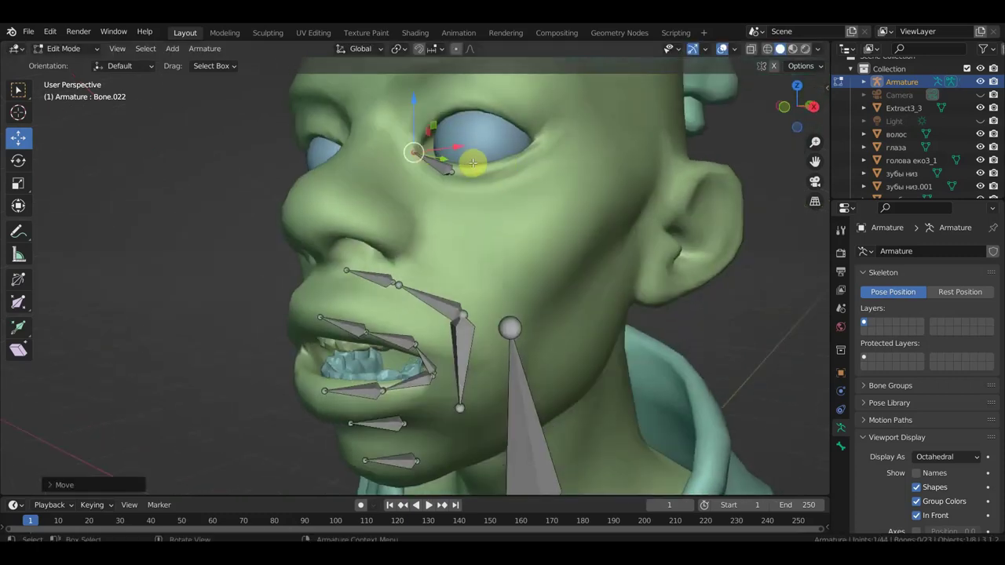
mouse_move(477, 215)
middle_down()
mouse_move(343, 239)
mouse_move(558, 204)
middle_up()
click(487, 182)
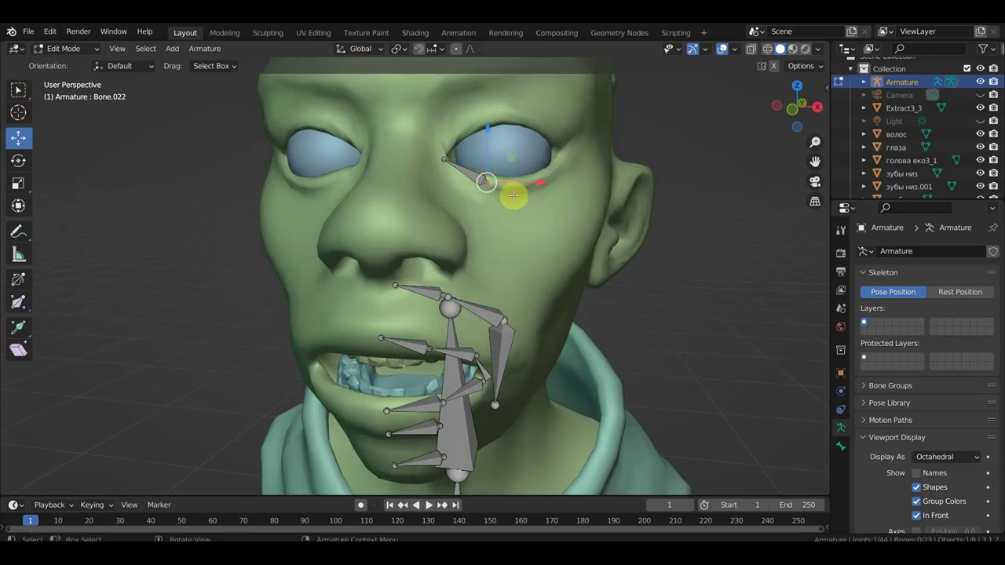
Extrude three bones from Bone.022 along the lower eyelid to the outer eye corner
middle_drag(522, 198, 492, 227)
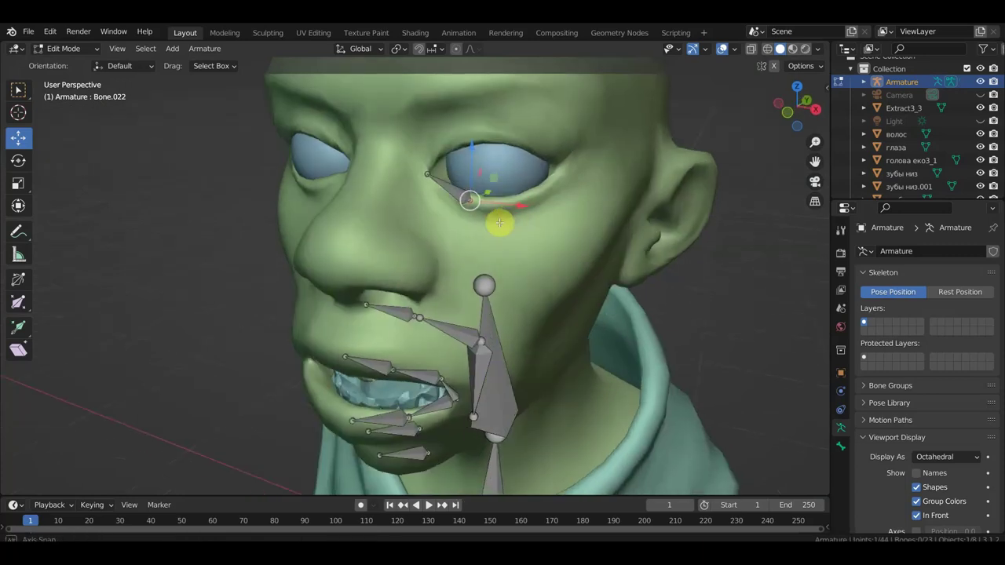
key(e)
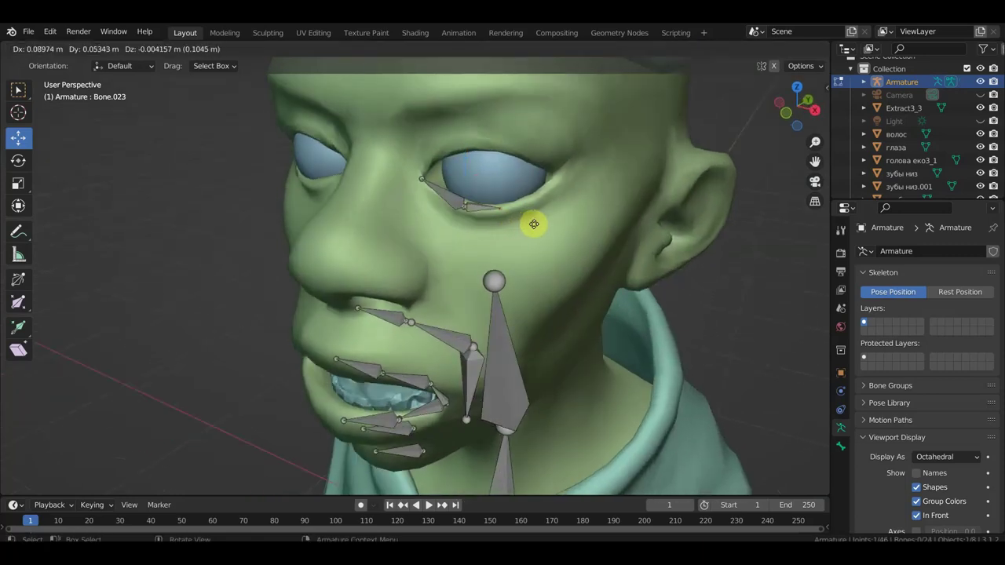
click(539, 224)
middle_drag(539, 225, 512, 233)
key(e)
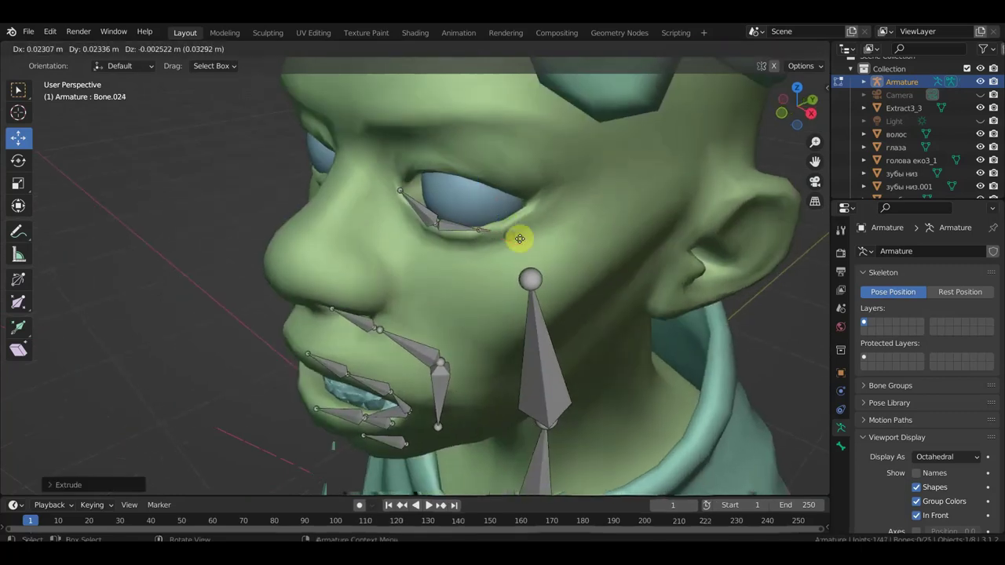
click(553, 221)
key(e)
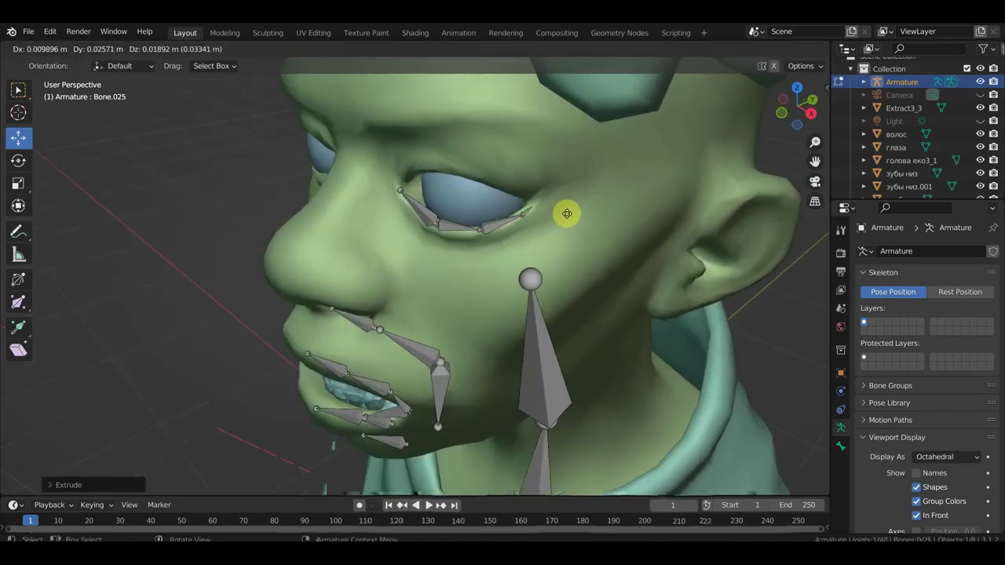
click(567, 210)
Reposition the lower-lid joints so they follow the curve of the eyelid edge
mouse_move(567, 218)
middle_down()
mouse_move(579, 180)
mouse_move(542, 183)
middle_up()
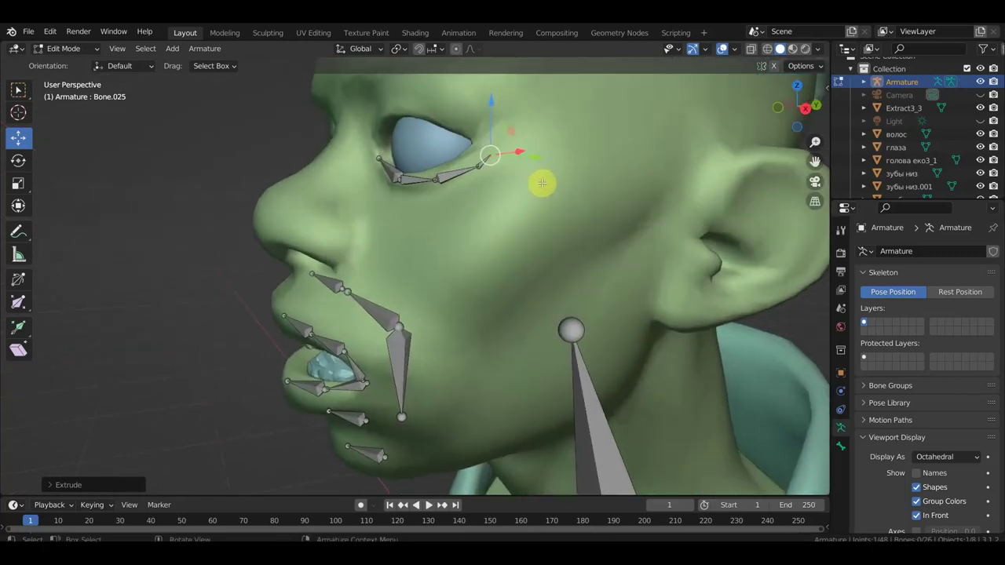
key(e)
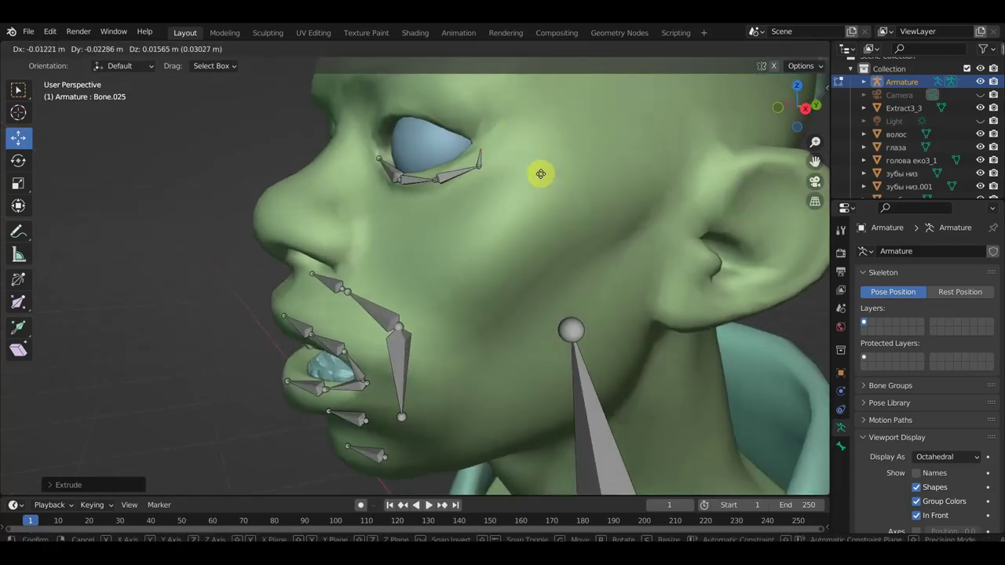
click(540, 172)
click(477, 169)
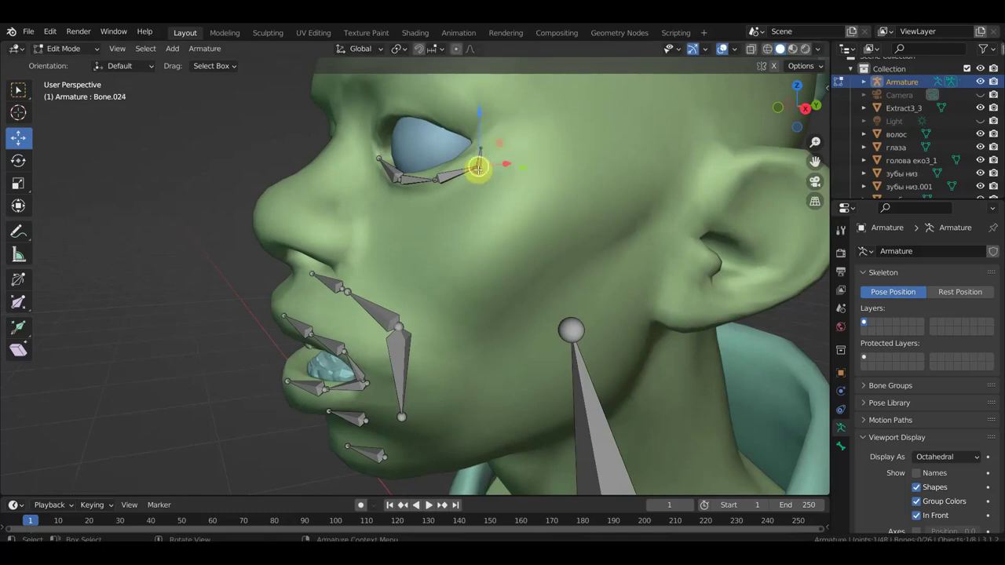
drag(481, 173, 432, 177)
click(435, 181)
middle_drag(449, 234, 451, 273)
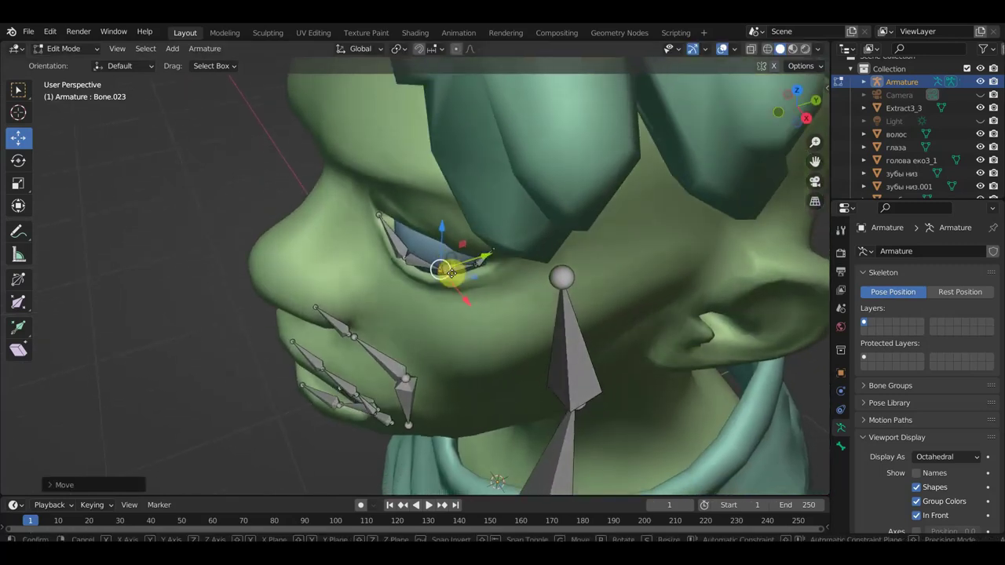
mouse_move(451, 272)
mouse_down()
mouse_move(406, 259)
mouse_move(416, 274)
mouse_move(411, 262)
mouse_up()
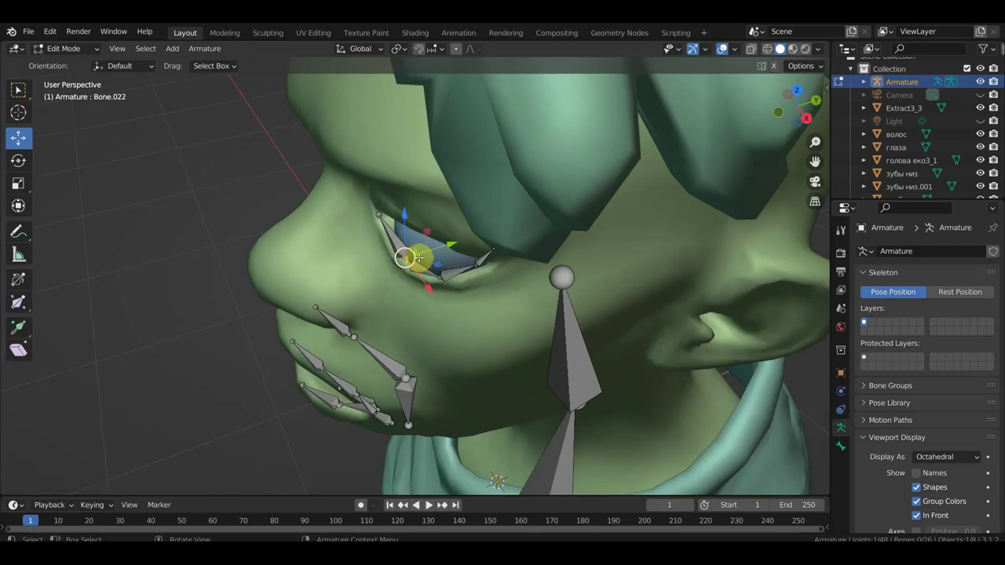
drag(408, 255, 415, 253)
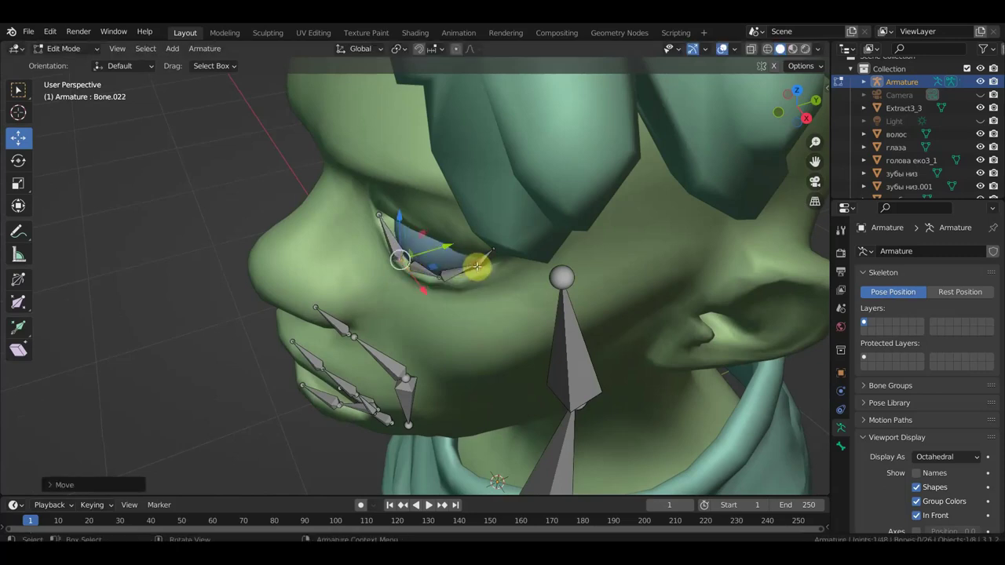
drag(477, 266, 477, 271)
Move the end joint onto the outer eye corner and select the inner-corner bone
scroll(514, 232, up, 1)
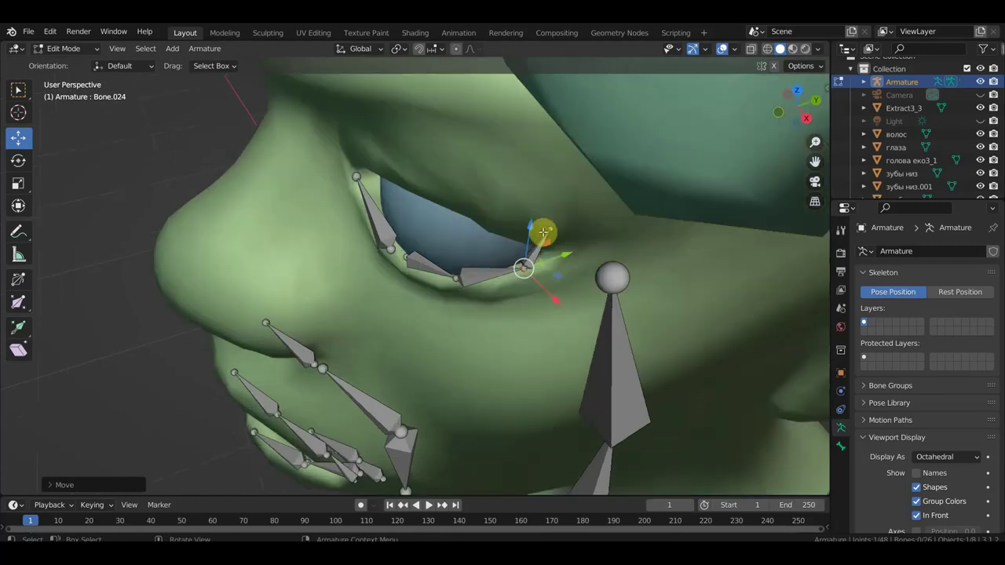
mouse_move(540, 231)
middle_down()
mouse_move(592, 197)
mouse_move(620, 138)
middle_up()
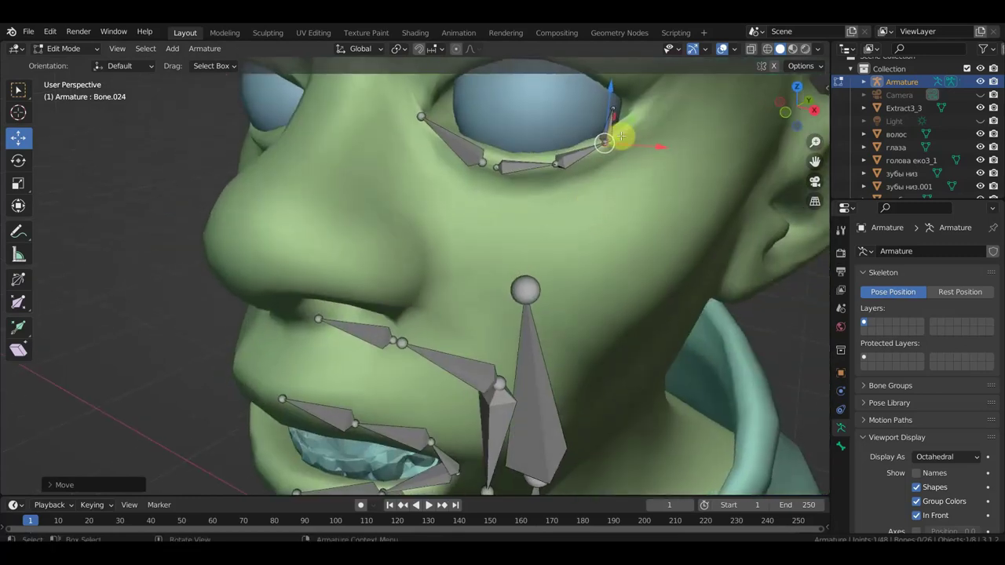
drag(613, 105, 630, 119)
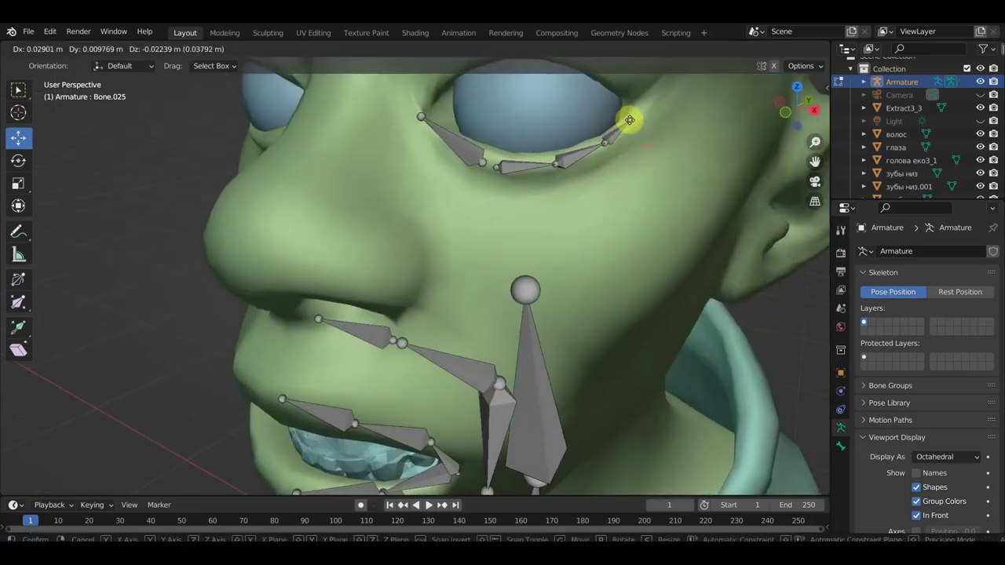
scroll(644, 133, down, 3)
mouse_move(601, 164)
middle_down()
mouse_move(556, 161)
mouse_move(566, 161)
middle_up()
scroll(471, 213, up, 3)
mouse_move(419, 183)
middle_down()
mouse_move(410, 195)
mouse_move(501, 187)
middle_up()
scroll(410, 195, down, 2)
scroll(407, 196, up, 2)
click(402, 192)
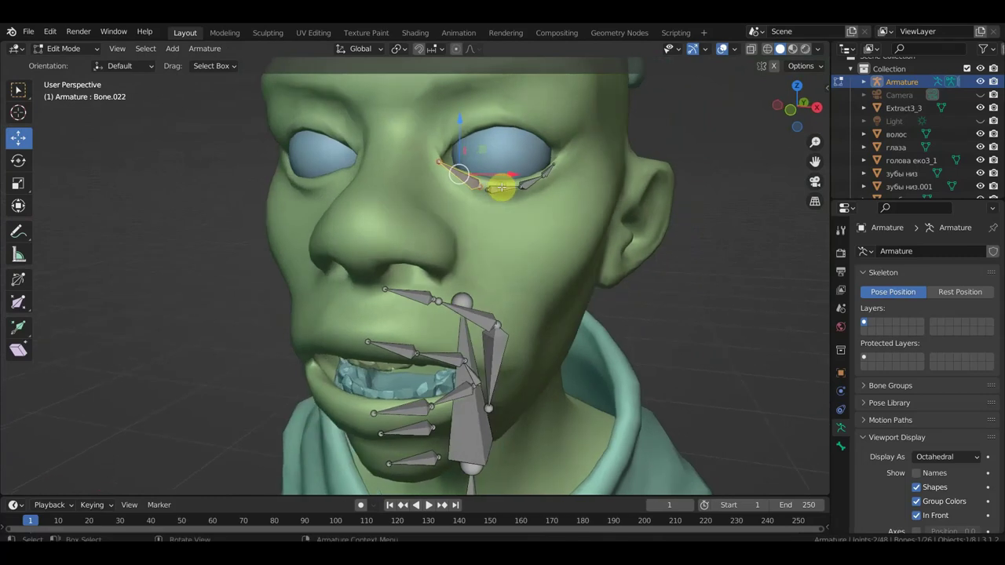
In front view, extrude a bone from the eye corner up onto the upper lid and fit its tip
key(KP_1)
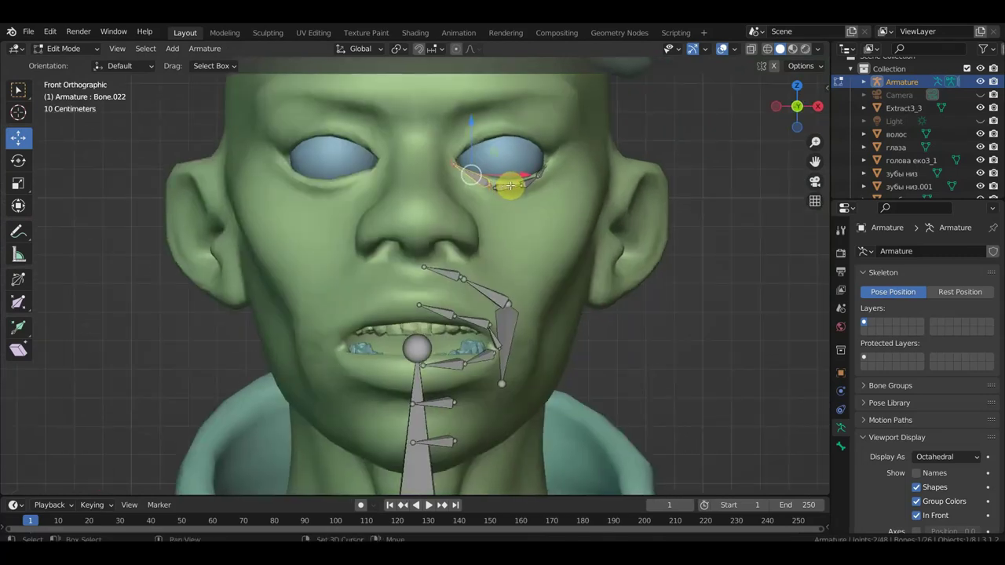
key(e)
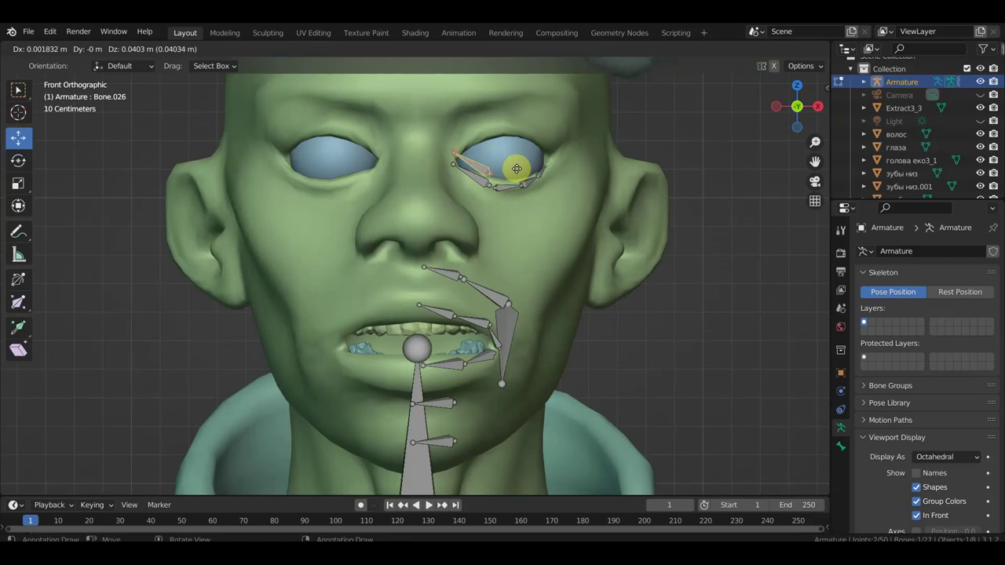
click(516, 169)
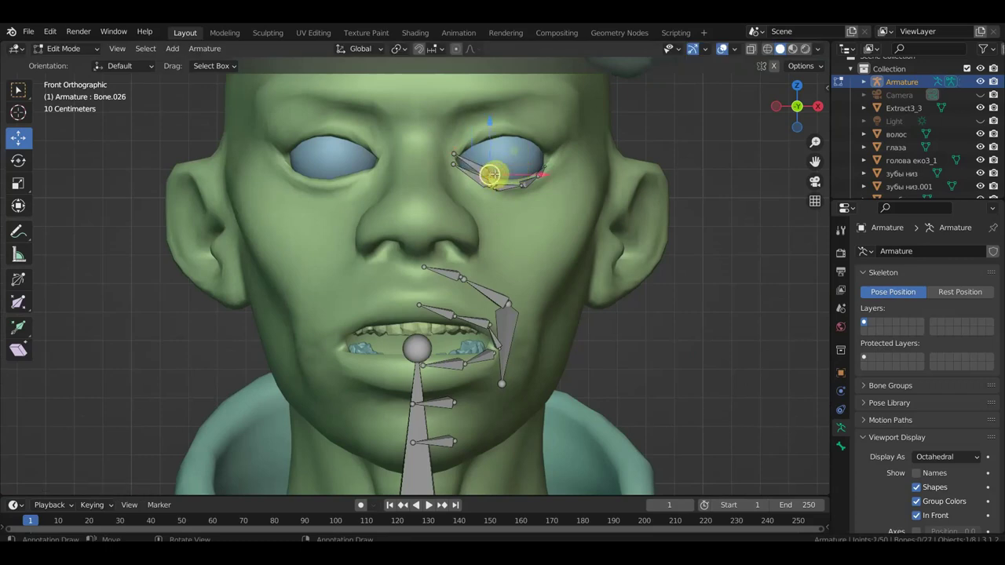
key(g)
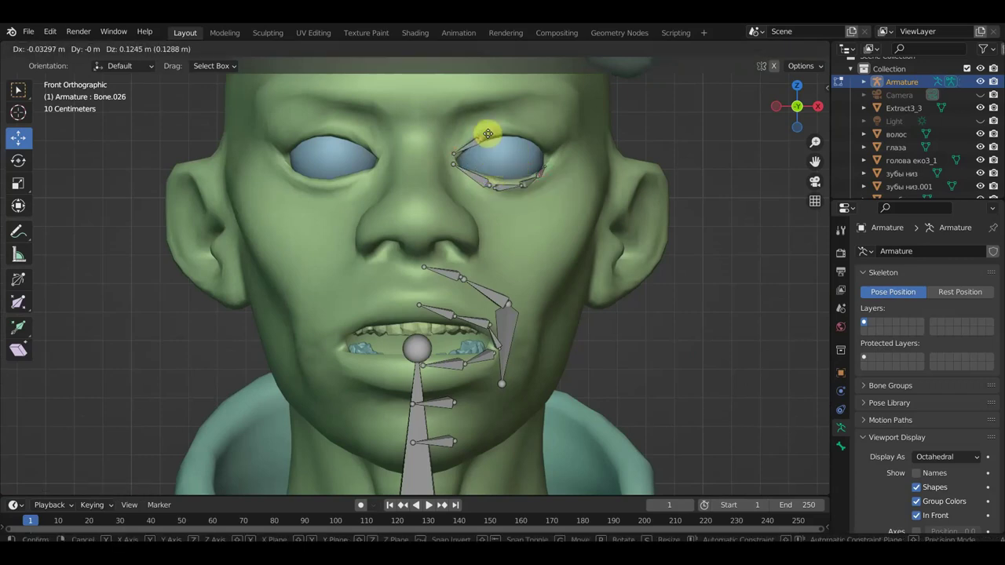
click(488, 130)
mouse_move(487, 130)
middle_down()
mouse_move(442, 207)
mouse_move(477, 165)
middle_up()
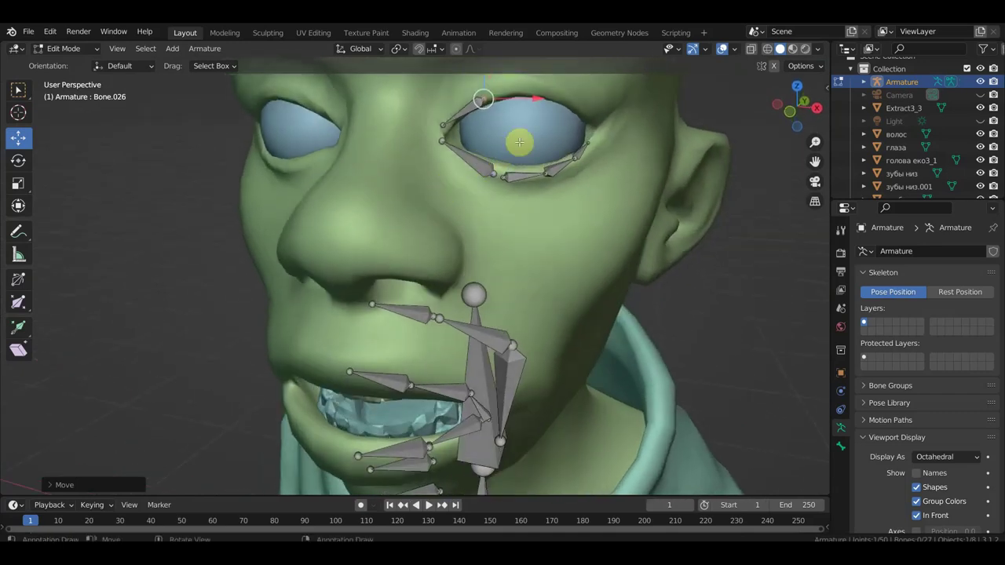
mouse_move(522, 138)
middle_down()
mouse_move(511, 135)
mouse_move(505, 153)
mouse_move(462, 171)
mouse_move(437, 101)
mouse_move(435, 134)
mouse_move(432, 89)
mouse_move(489, 130)
mouse_move(490, 143)
middle_up()
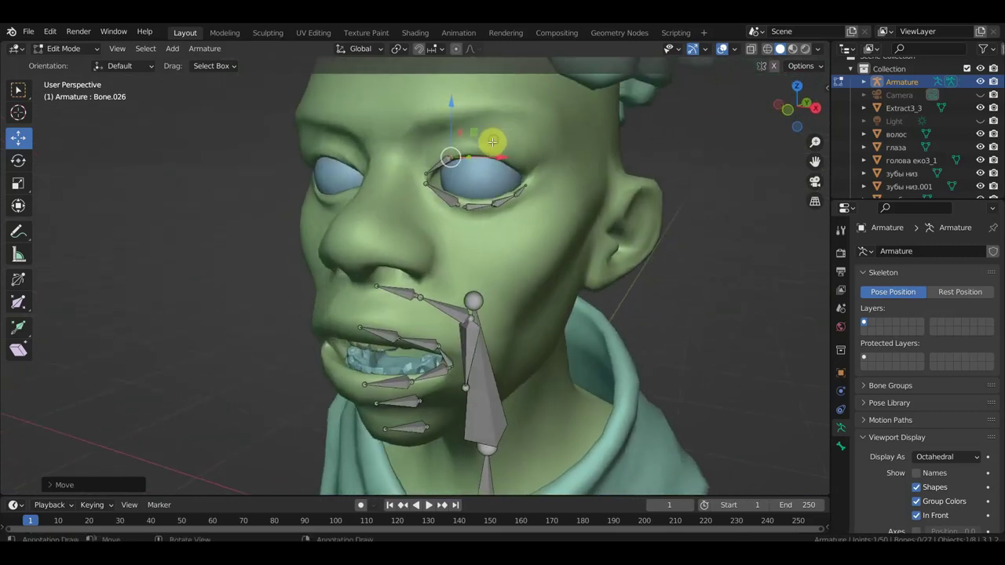
drag(492, 142, 510, 139)
click(519, 137)
Extrude two more bones along the upper lid, ending at the outer eye corner
mouse_move(515, 157)
middle_down()
mouse_move(489, 179)
mouse_move(450, 180)
mouse_move(507, 180)
middle_up()
key(e)
click(508, 190)
key(e)
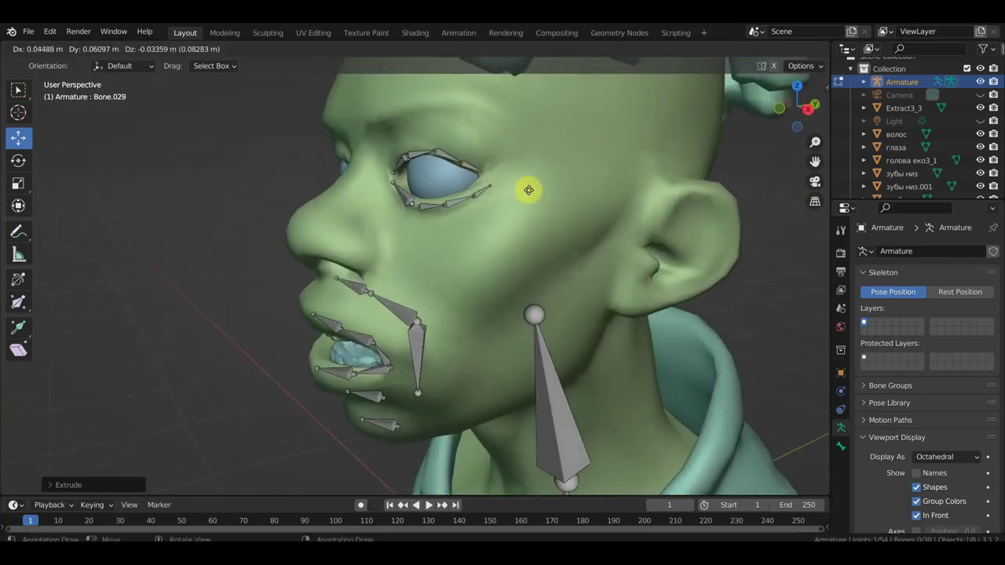
click(530, 189)
scroll(526, 172, up, 1)
scroll(519, 137, up, 2)
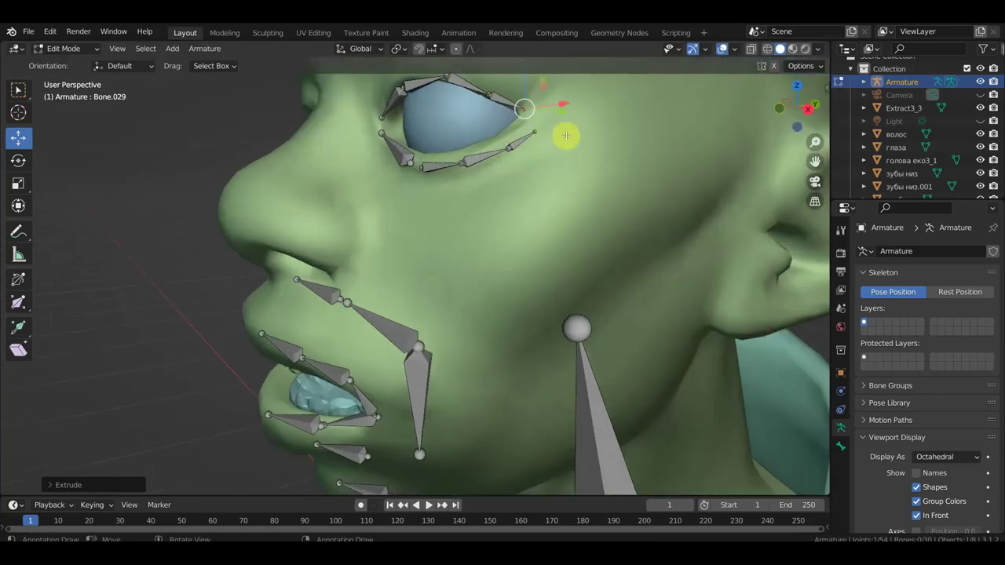
shift+middle_drag(565, 136, 438, 213)
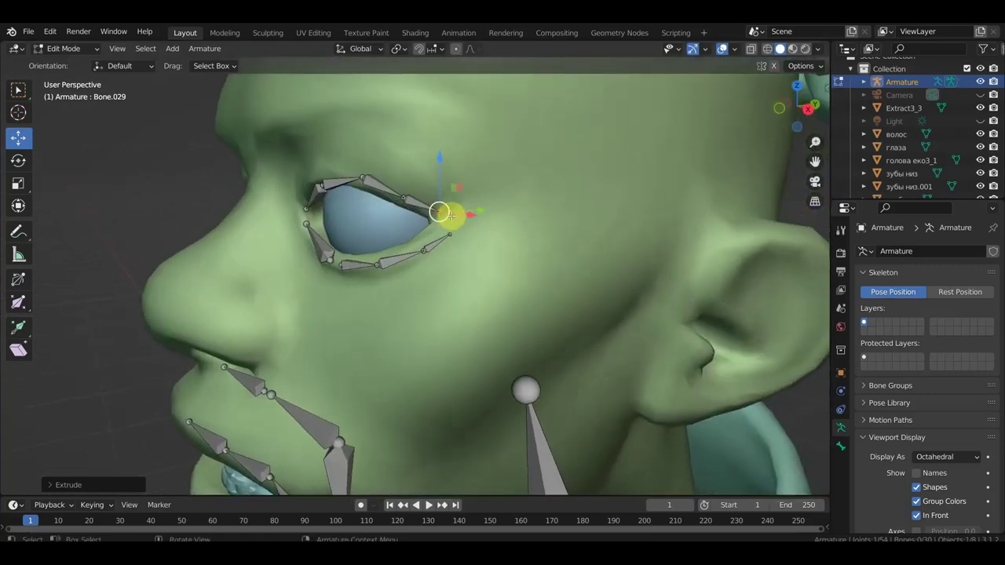
mouse_move(459, 225)
middle_down()
mouse_move(489, 240)
mouse_move(515, 218)
mouse_move(387, 218)
middle_up()
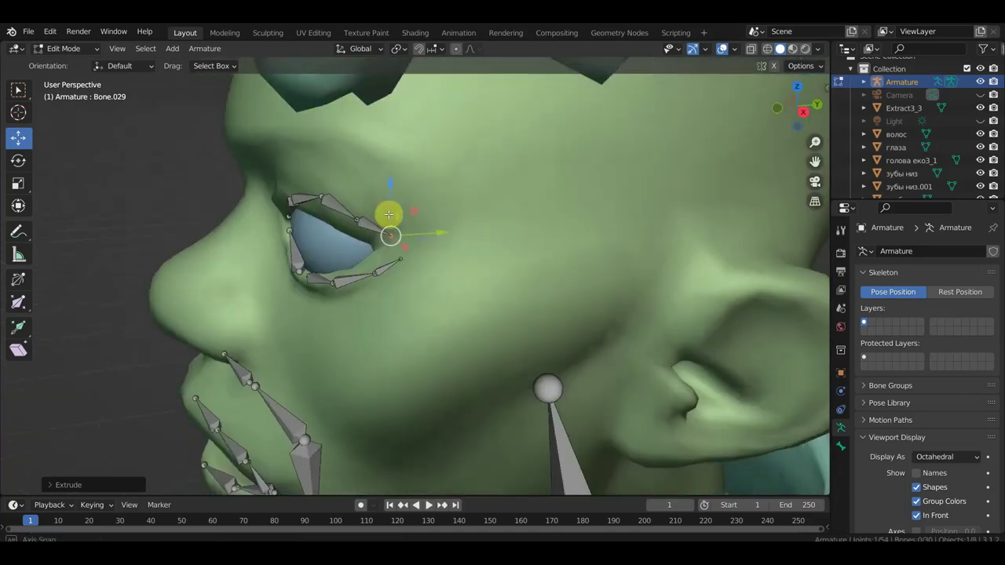
click(319, 188)
In frontal orthographic view, raise the upper-lid joints near the inner corner to fit the lid
mouse_move(319, 188)
middle_down()
mouse_move(332, 168)
mouse_move(448, 161)
mouse_move(516, 198)
middle_up()
key(KP_5)
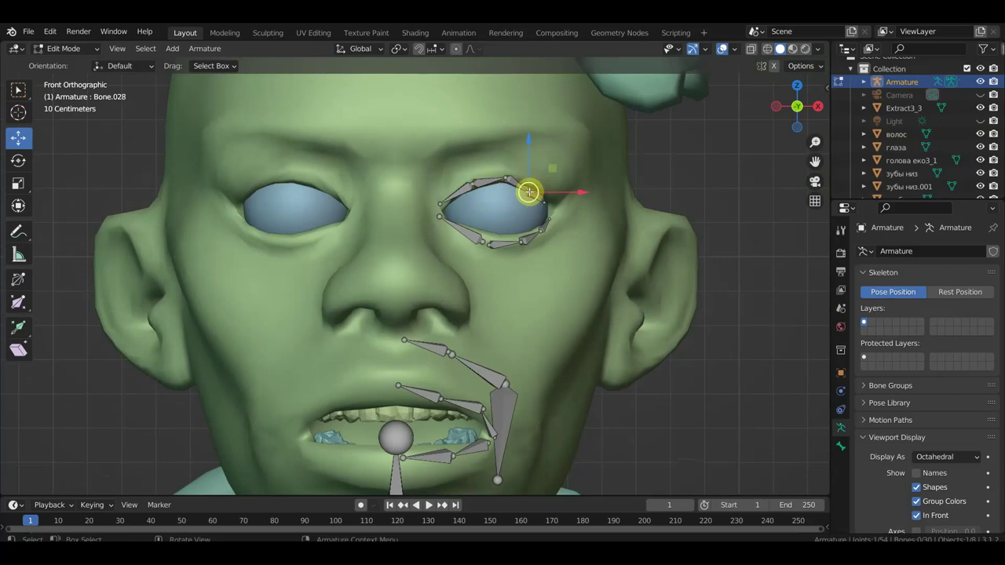
mouse_move(528, 191)
mouse_down()
mouse_move(531, 184)
mouse_move(550, 199)
mouse_up()
middle_drag(583, 209, 508, 190)
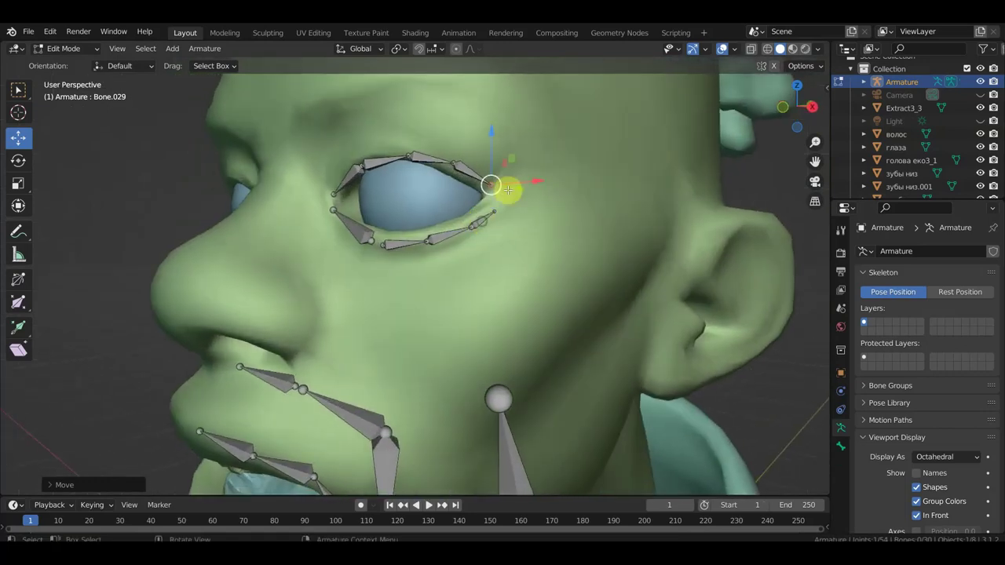
middle_drag(351, 194, 303, 189)
click(311, 180)
drag(313, 180, 329, 157)
Adjust the remaining upper-lid joints, then select the eye-corner bone and switch to Right view
click(324, 162)
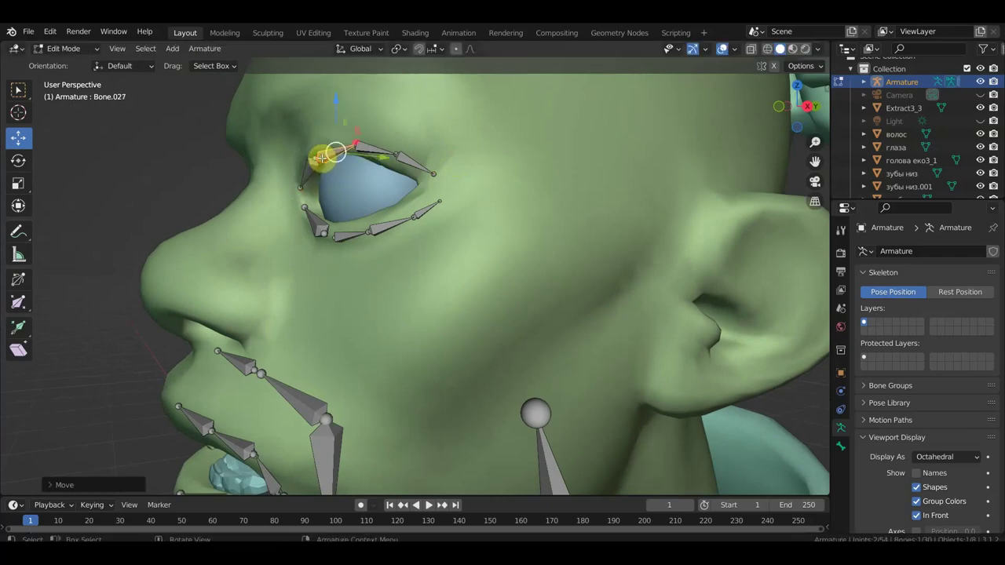
scroll(365, 180, up, 3)
scroll(366, 181, down, 2)
middle_drag(366, 180, 449, 174)
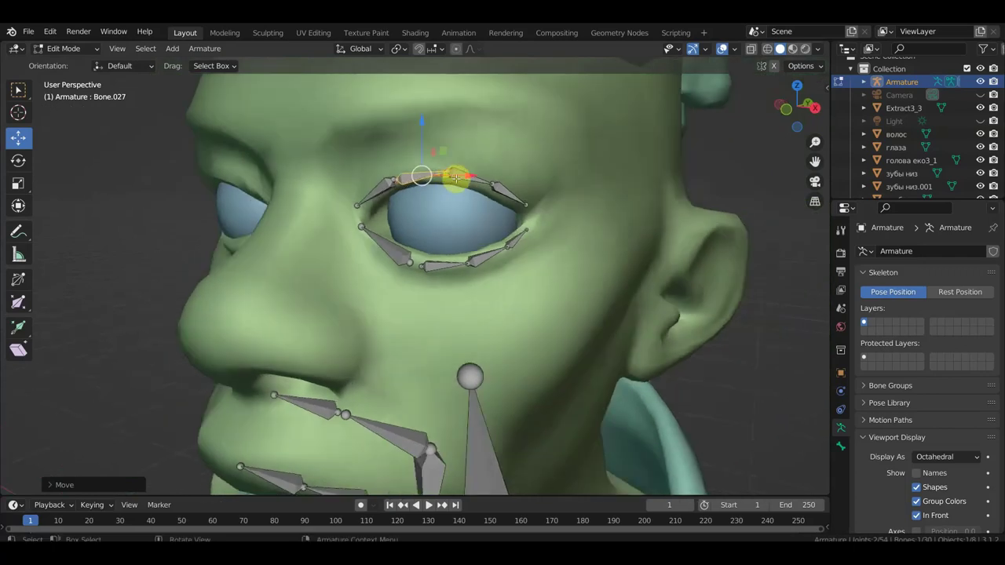
click(462, 178)
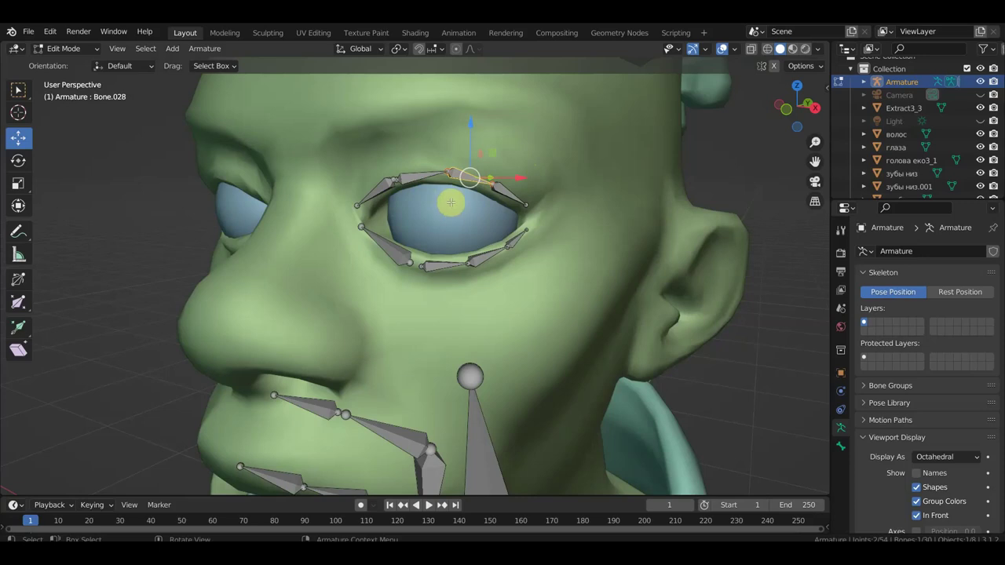
mouse_move(491, 162)
middle_down()
mouse_move(531, 231)
mouse_move(518, 229)
middle_up()
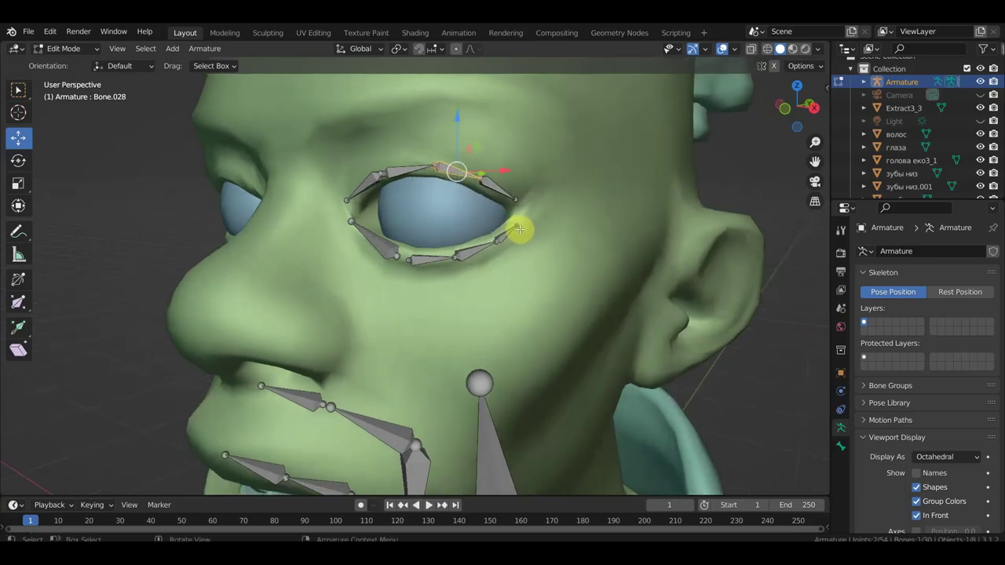
click(514, 201)
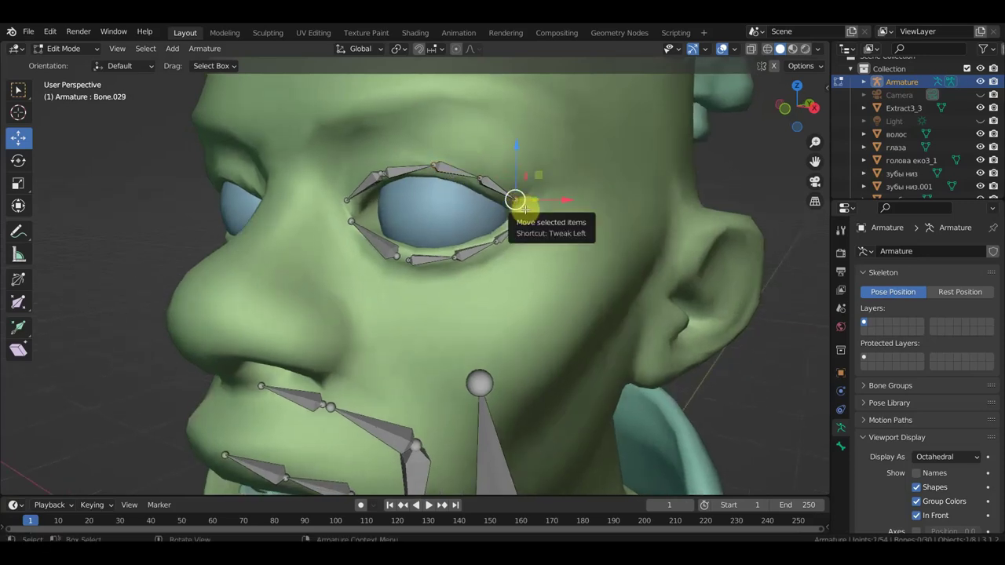
key(KP_3)
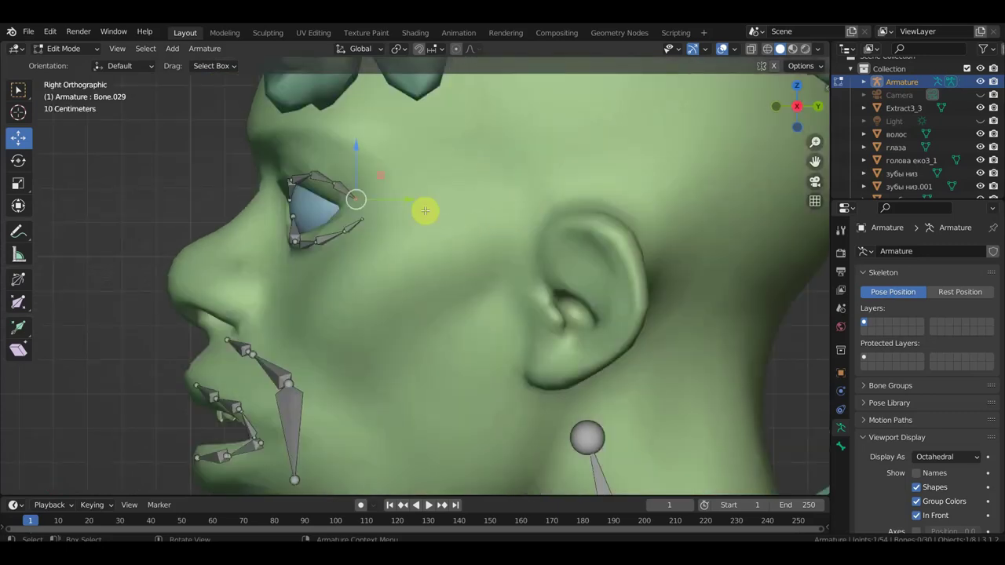
Extrude a new bone at the eye corner and clear its parent so it is detached
key(e)
click(392, 217)
click(341, 202)
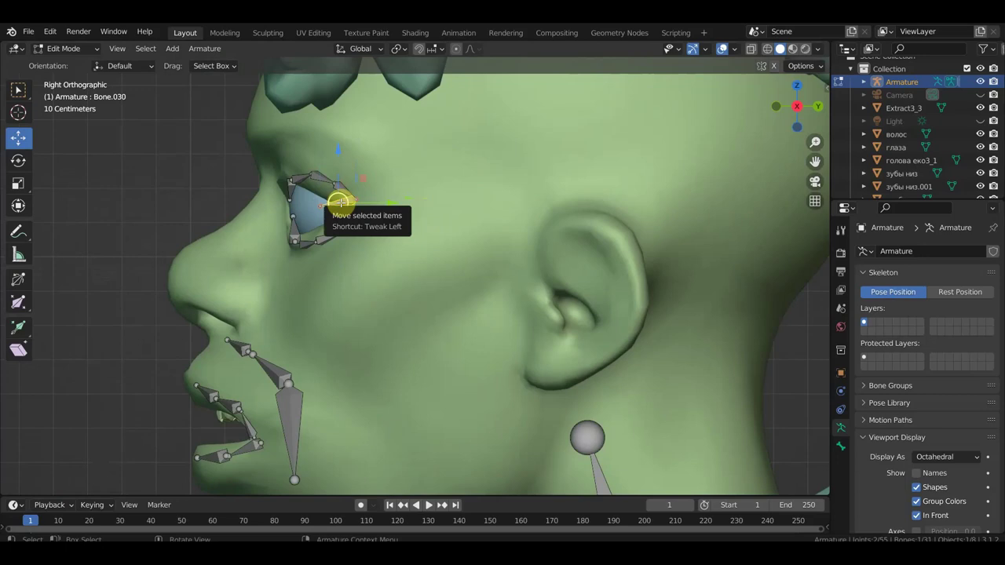
key(alt+p)
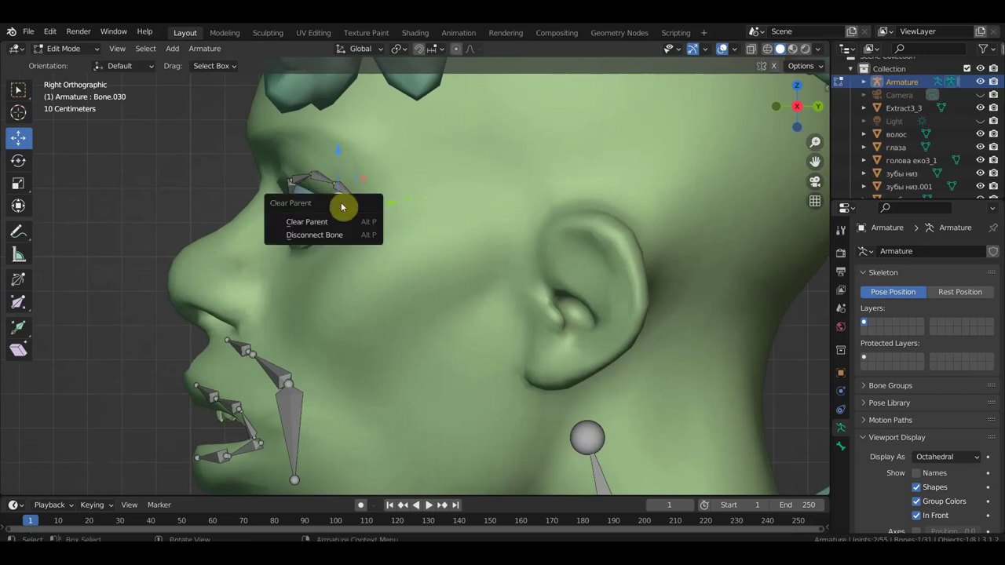
click(338, 221)
key(g)
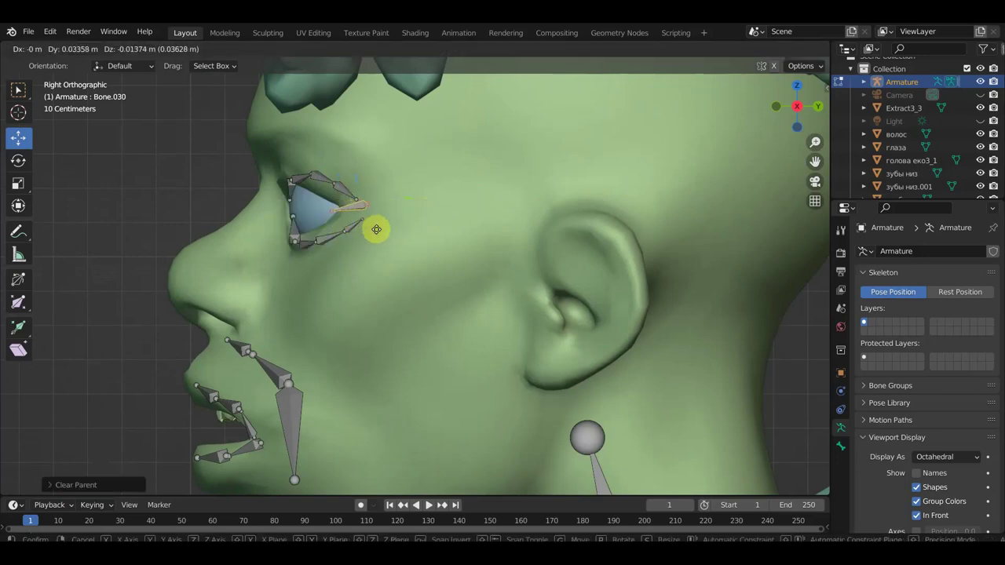
click(381, 230)
Position and scale the detached bone at the outer eye corner, checking side and front views
middle_drag(369, 223, 613, 240)
drag(604, 208, 622, 205)
click(620, 205)
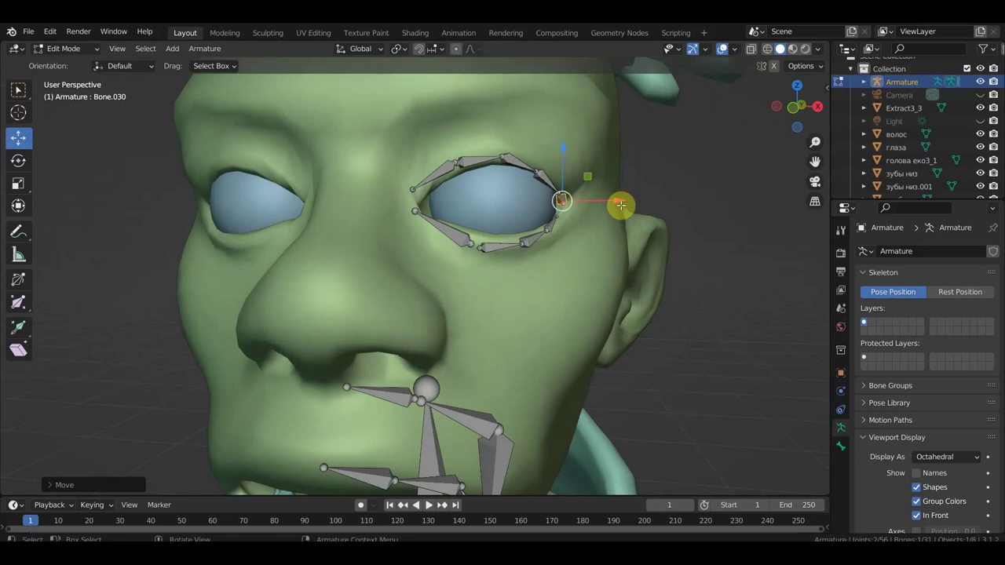
key(KP_3)
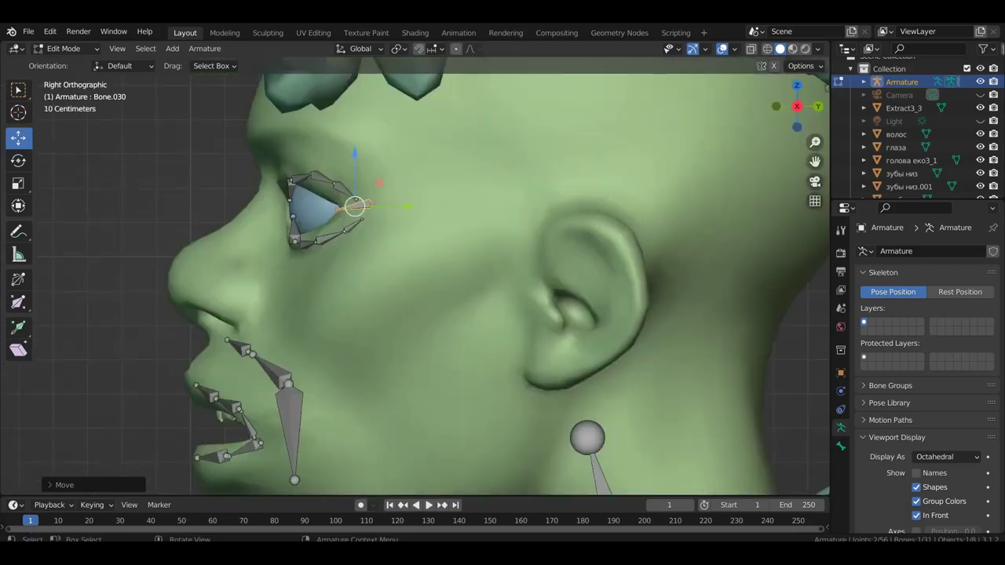
key(s)
click(814, 238)
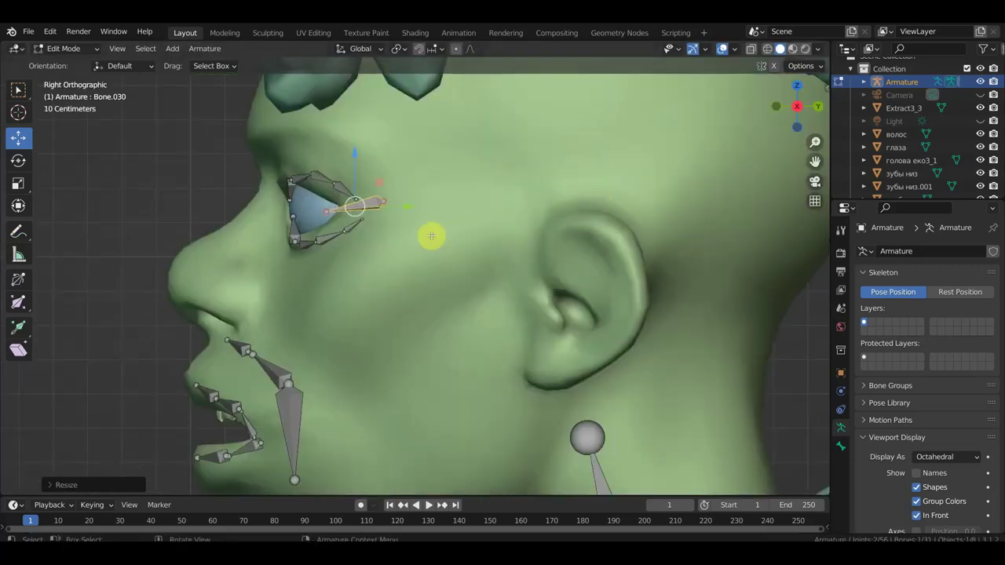
key(g)
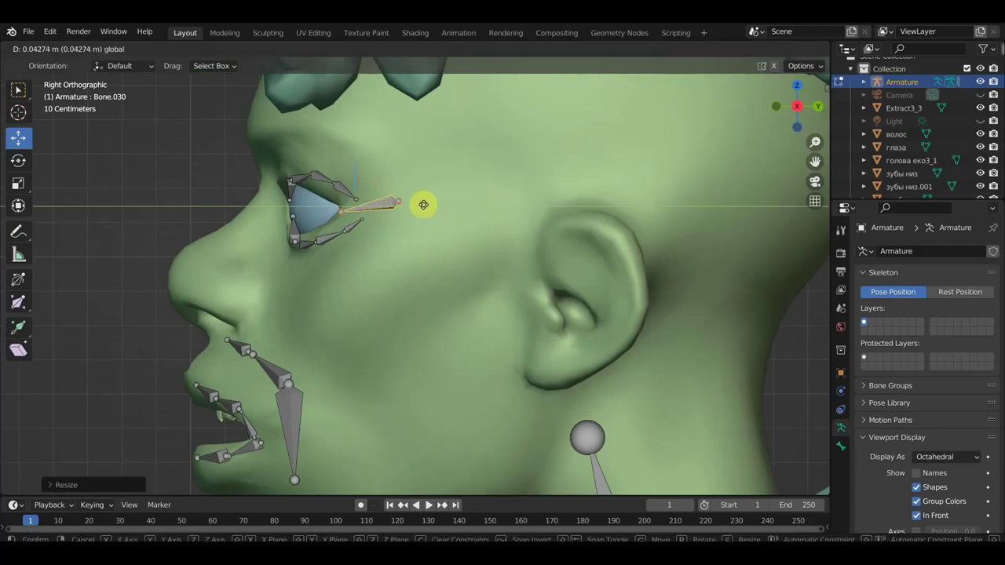
click(423, 205)
middle_drag(428, 206, 607, 225)
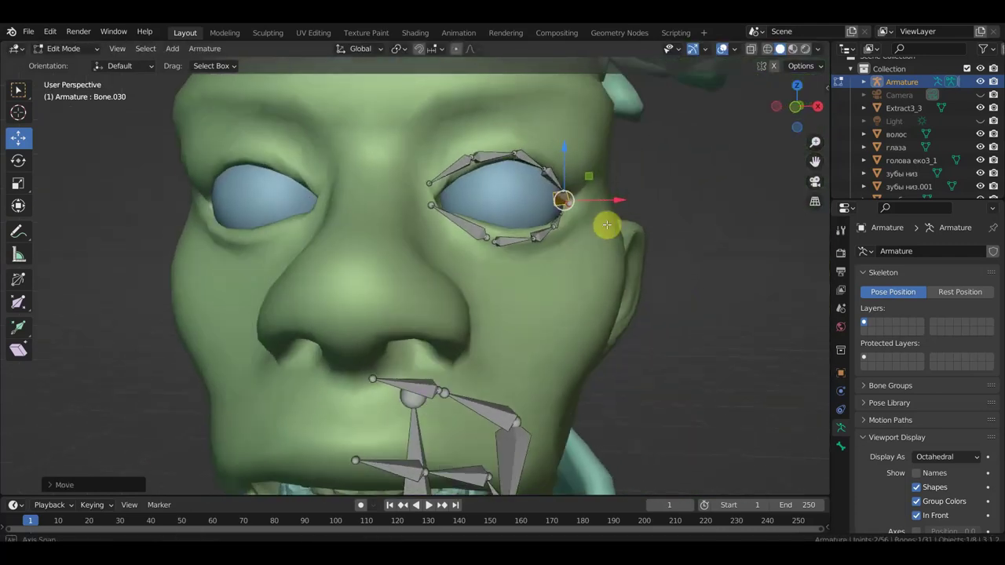
key(KP_1)
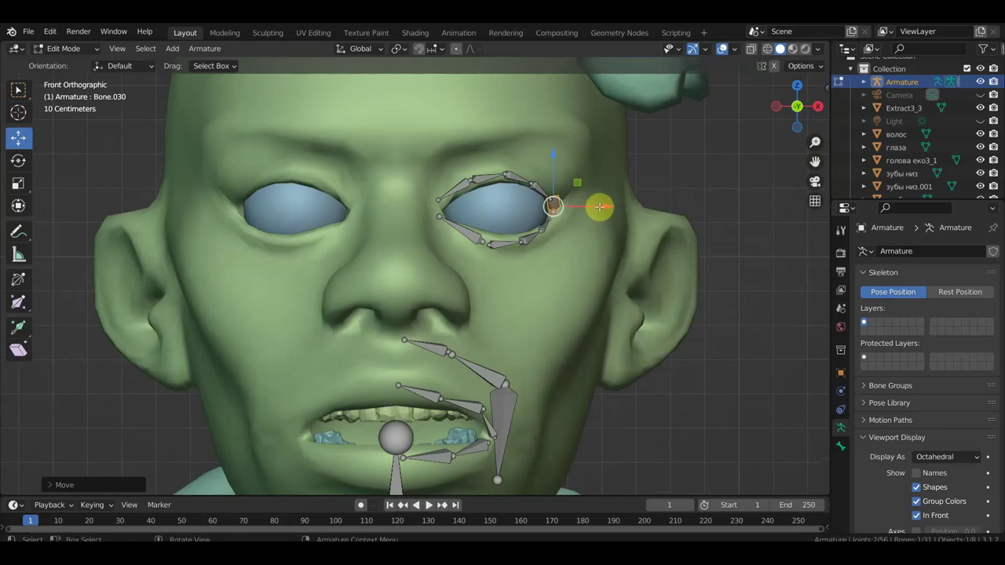
drag(599, 206, 607, 208)
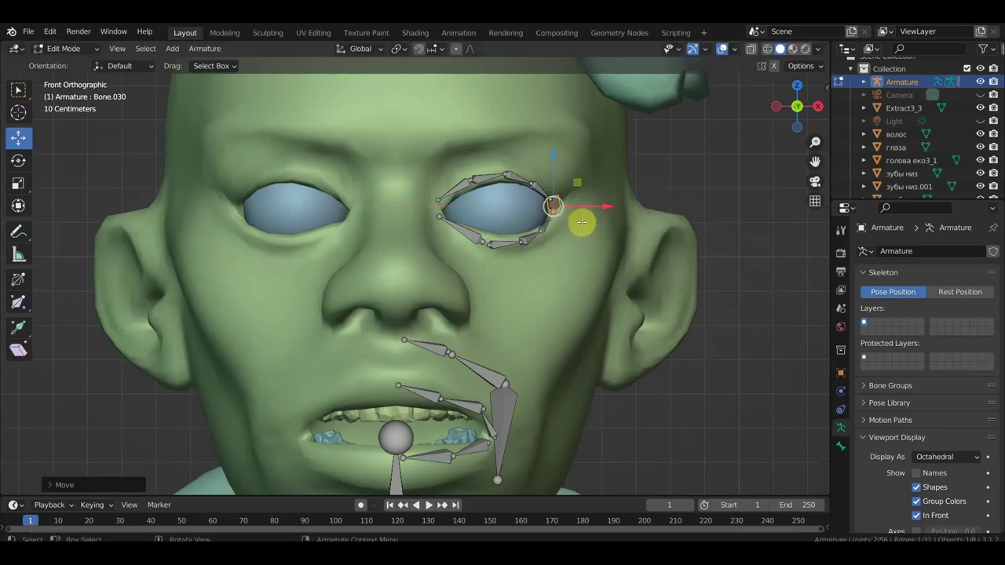
mouse_move(560, 254)
middle_down()
mouse_move(560, 263)
mouse_move(614, 237)
middle_up()
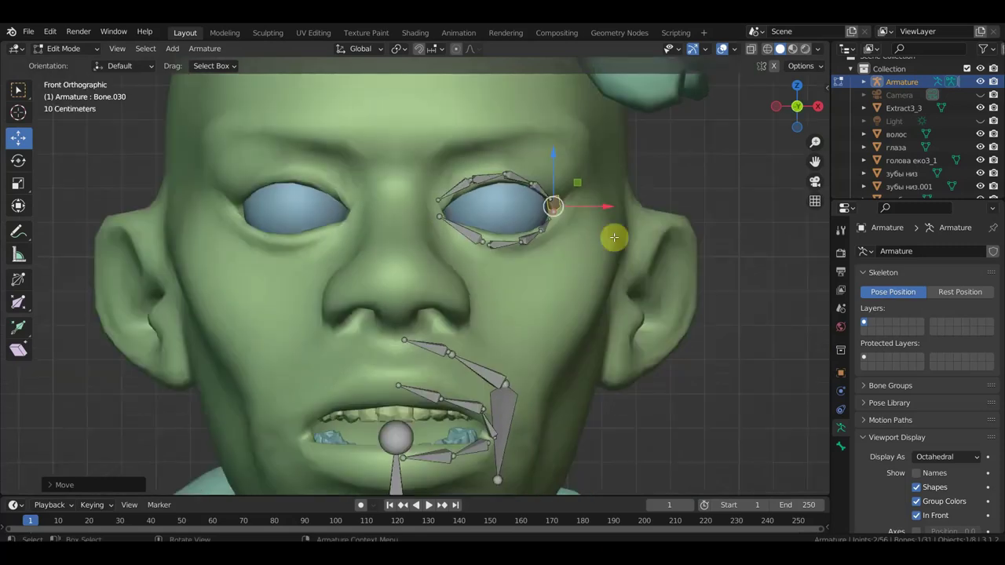
Duplicate the corner bone to the inner eye corner, moving it along Y
key(shift+d)
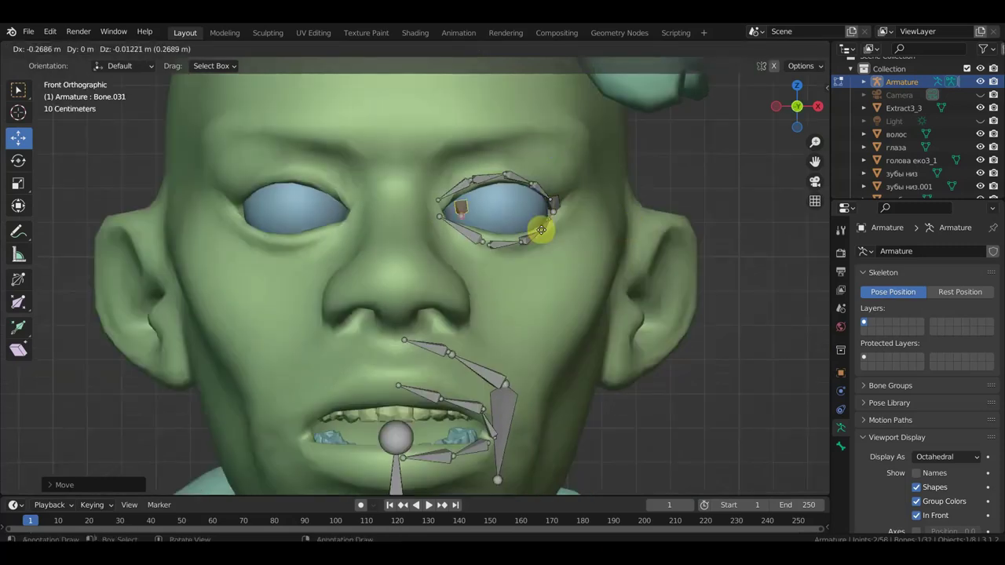
click(507, 229)
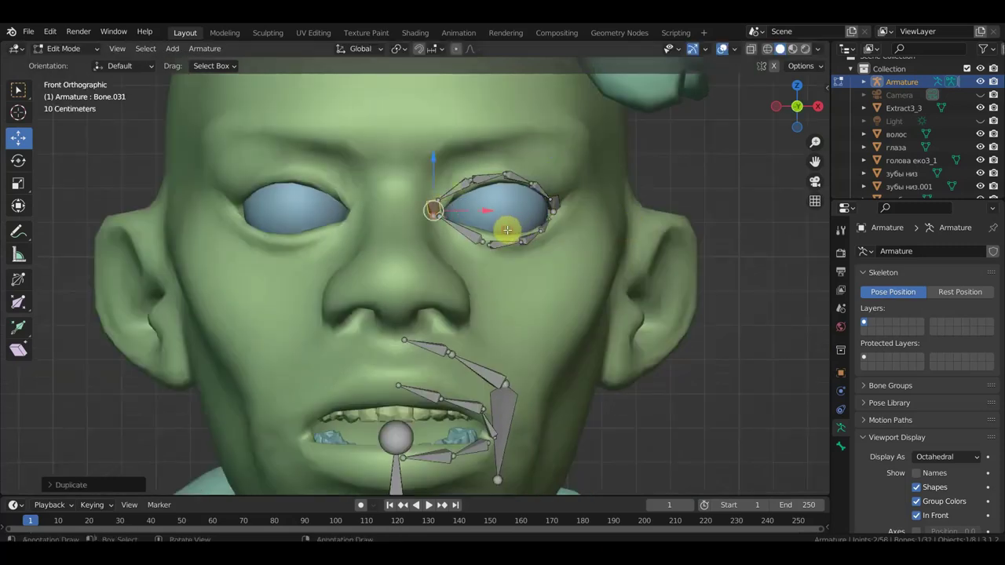
mouse_move(427, 245)
middle_down()
mouse_move(440, 271)
mouse_move(370, 251)
mouse_move(336, 303)
middle_up()
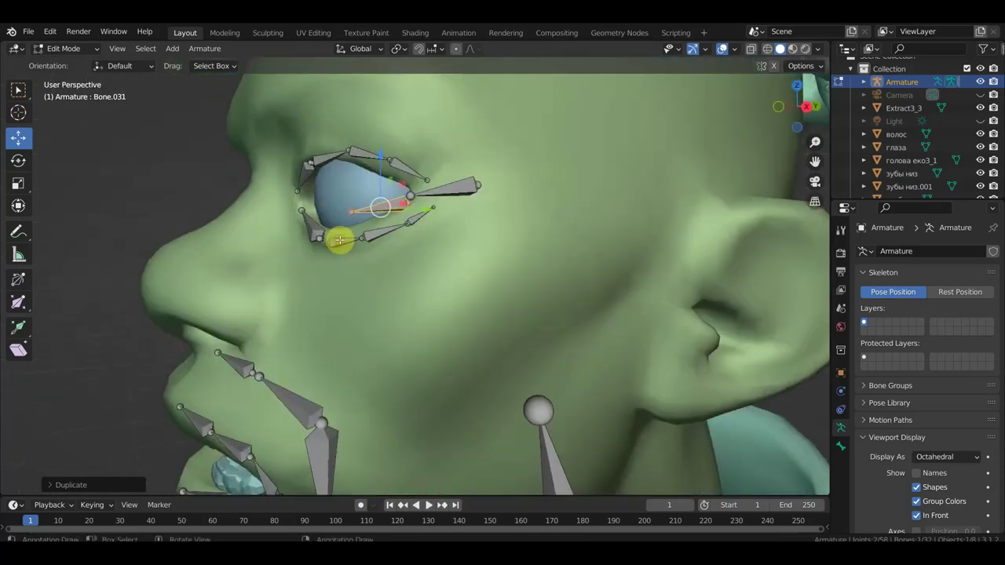
middle_drag(417, 239, 422, 244)
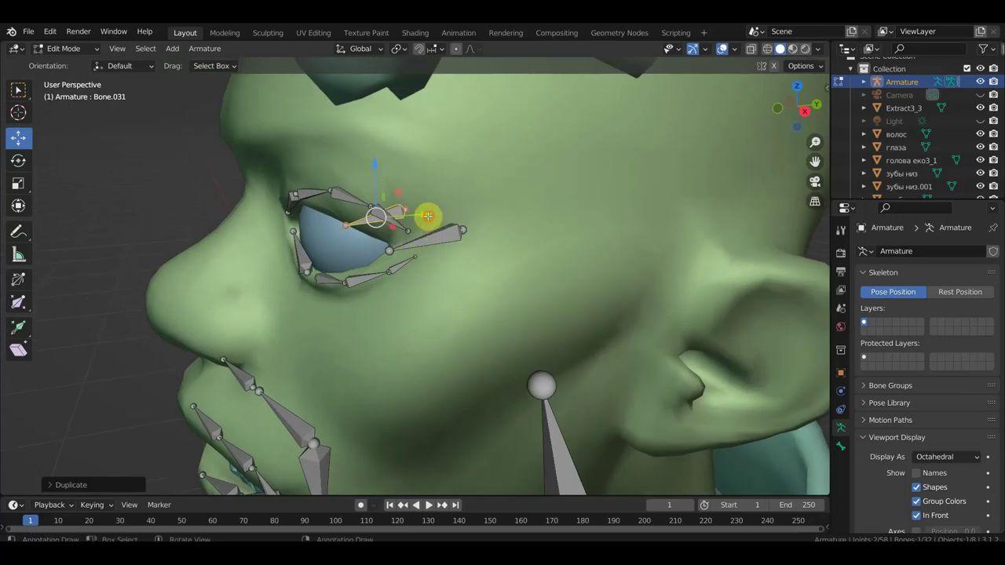
key(g)
key(y)
click(364, 223)
Refine the inner-corner bone's position with a move excluding X and raise its joint
mouse_move(364, 223)
middle_down()
mouse_move(426, 231)
mouse_move(458, 245)
mouse_move(468, 265)
middle_up()
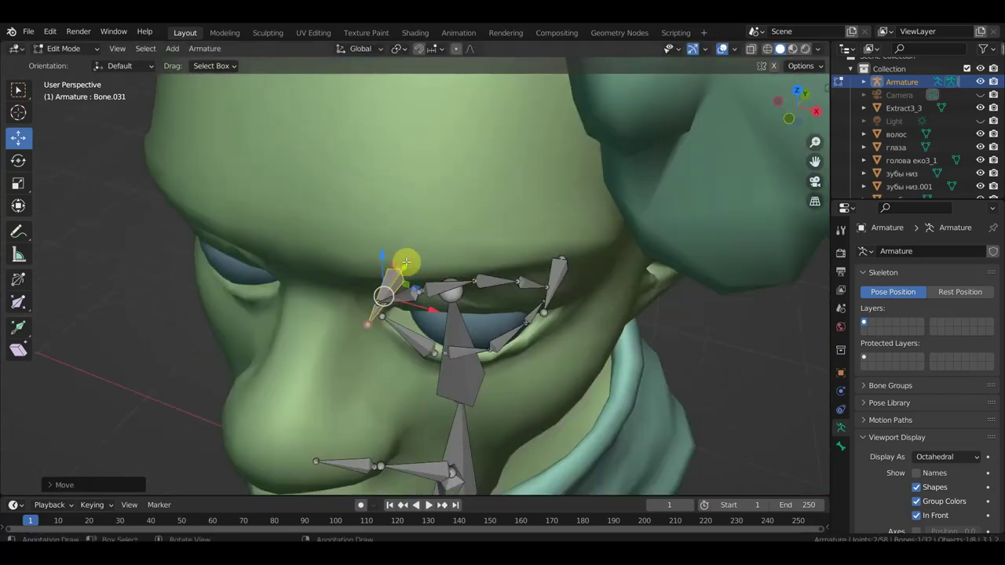
key(g)
key(shift+x)
click(388, 291)
mouse_move(388, 291)
middle_down()
mouse_move(408, 278)
mouse_move(413, 228)
mouse_move(435, 222)
middle_up()
drag(420, 194, 414, 165)
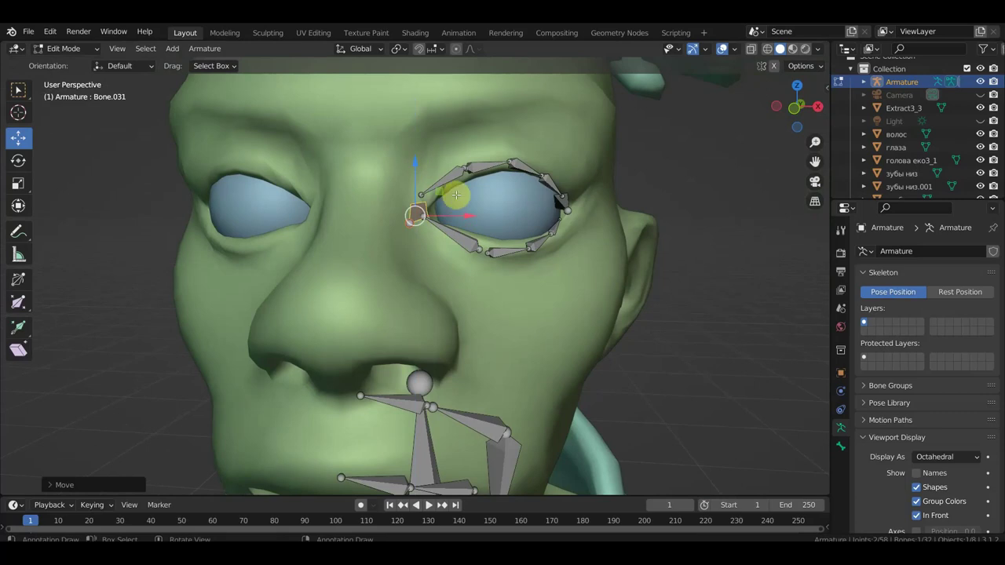
key(KP_1)
shift+middle_drag(550, 183, 477, 228)
scroll(418, 234, up, 1)
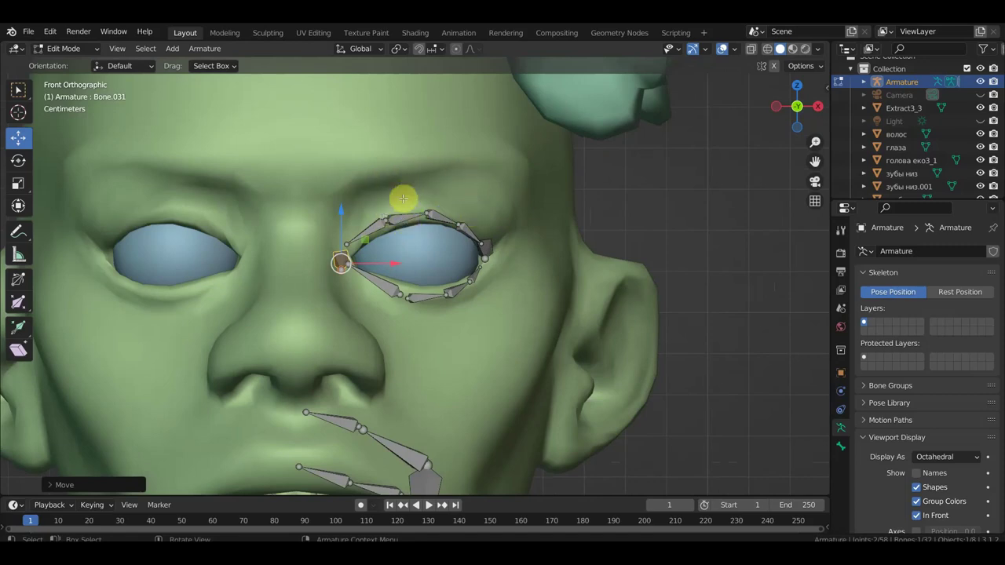
Copy an upper eyelid bone up to the brow
shift+middle_drag(455, 211, 385, 215)
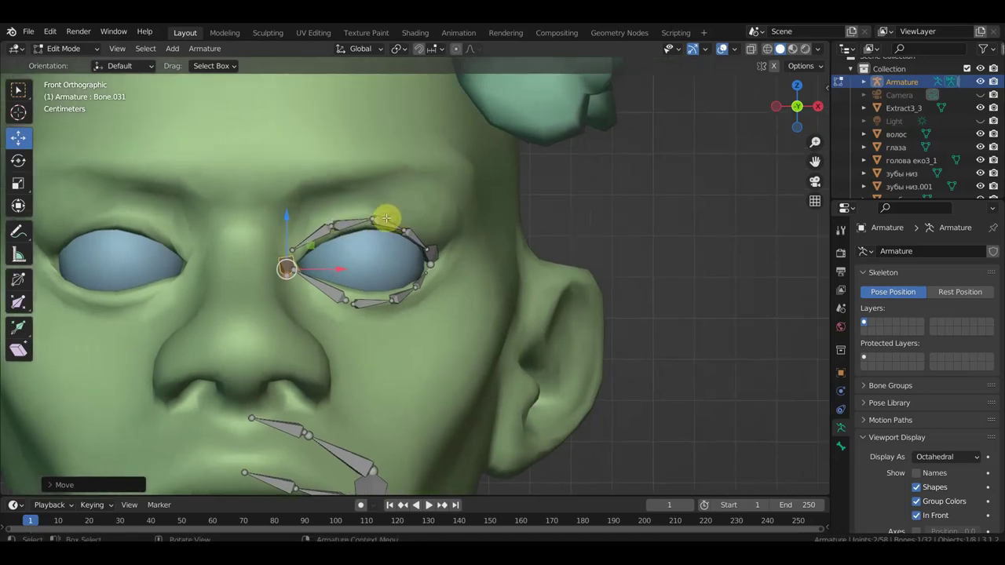
click(350, 218)
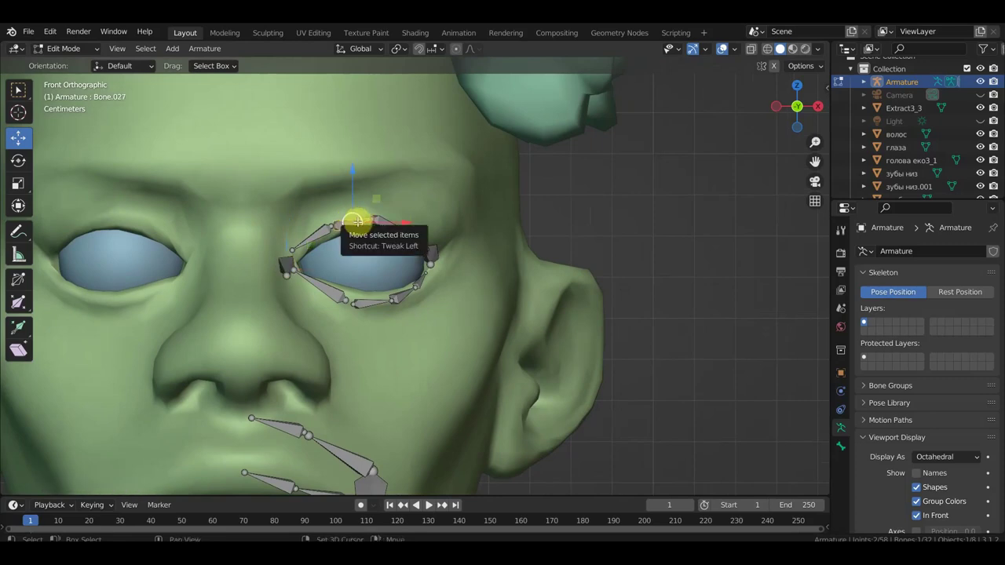
drag(354, 221, 324, 213)
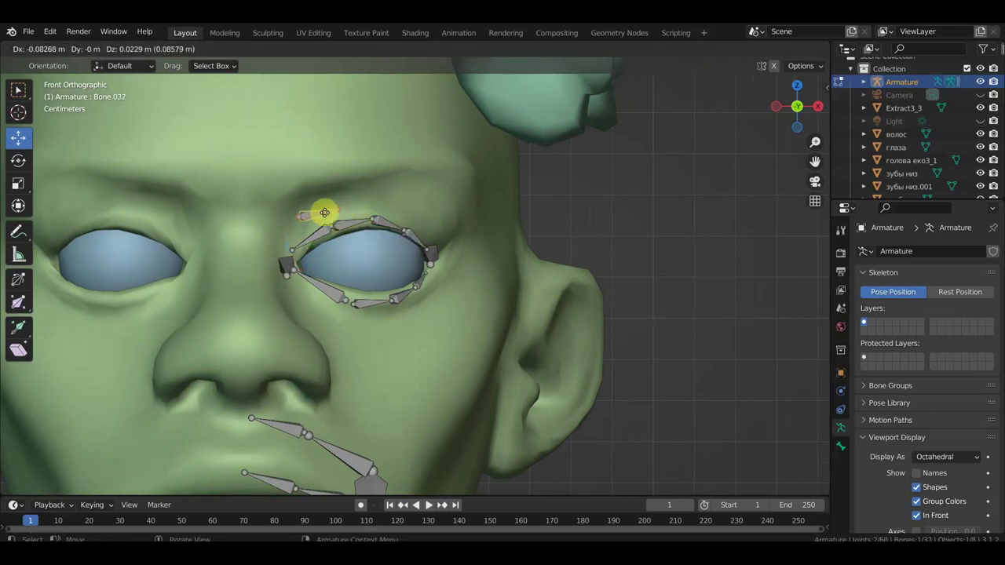
click(321, 213)
drag(336, 212, 348, 199)
Extend a chain of new bones along the brow
key(shift+d)
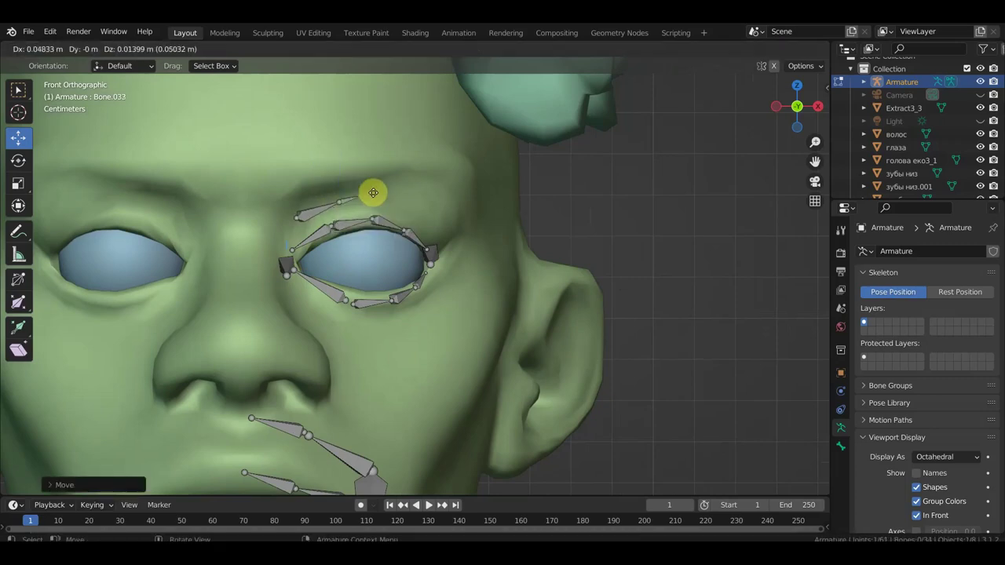
click(398, 198)
mouse_move(399, 202)
middle_down()
mouse_move(350, 194)
mouse_move(404, 162)
middle_up()
key(e)
click(397, 202)
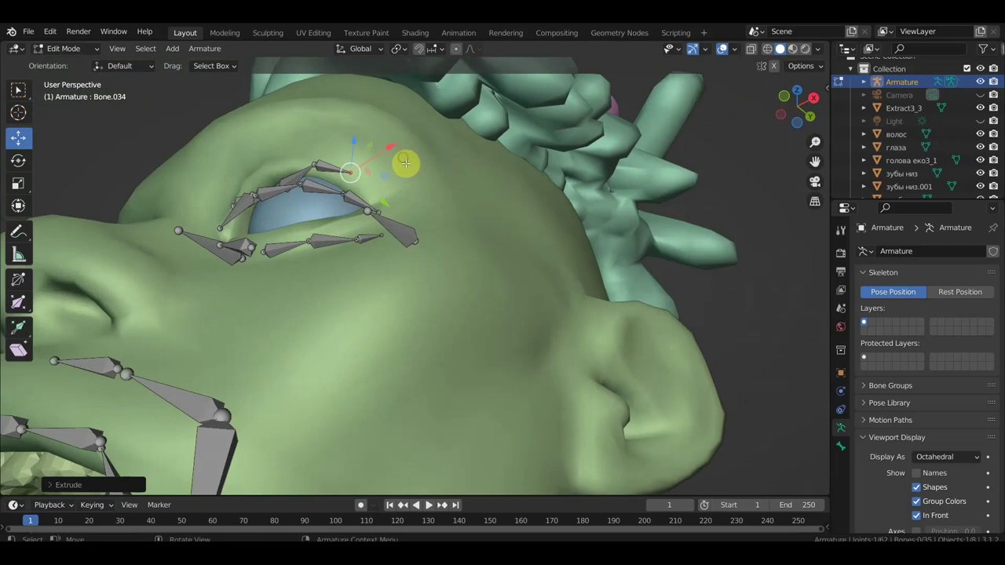
key(e)
click(447, 195)
mouse_move(449, 195)
middle_down()
mouse_move(455, 234)
mouse_move(467, 211)
mouse_move(474, 222)
middle_up()
mouse_move(432, 157)
middle_down()
mouse_move(361, 165)
mouse_move(328, 131)
middle_up()
Adjust the brow bone joints and the inner eye-corner joint
click(316, 146)
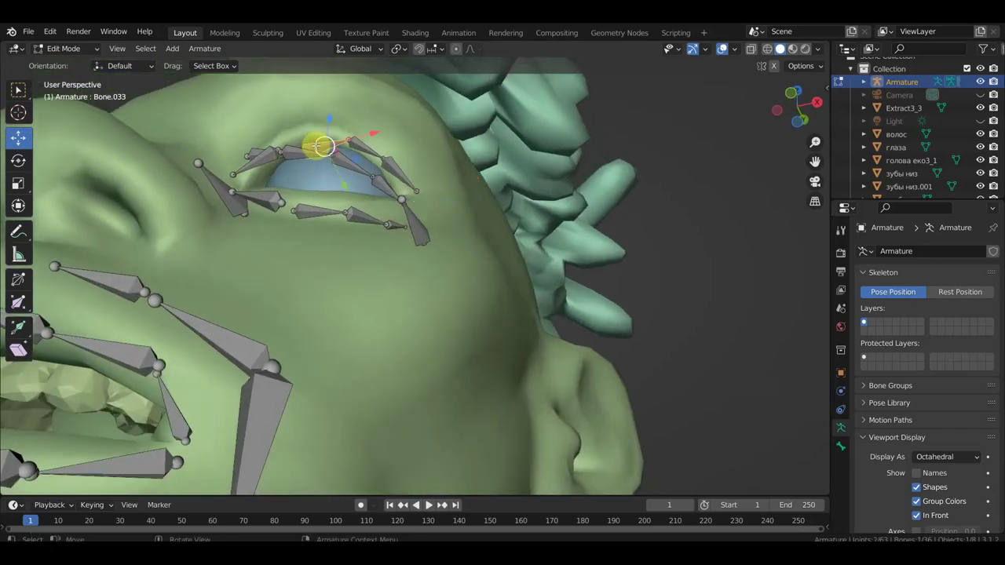
mouse_move(330, 152)
mouse_down()
mouse_move(324, 144)
mouse_move(344, 131)
mouse_move(346, 141)
mouse_up()
mouse_move(345, 142)
middle_down()
mouse_move(359, 168)
mouse_move(341, 224)
mouse_move(291, 265)
mouse_move(337, 227)
mouse_move(352, 227)
middle_up()
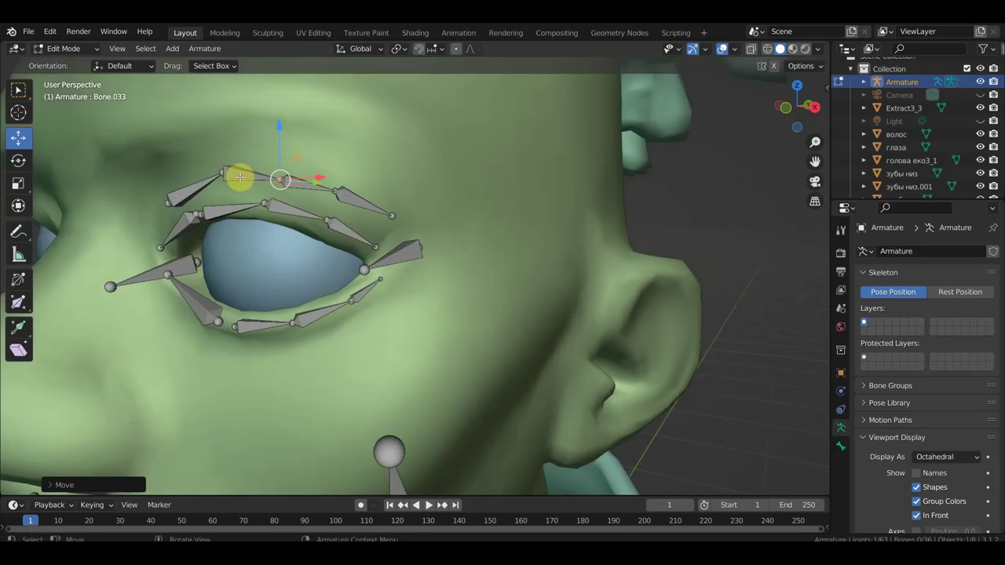
drag(220, 174, 226, 175)
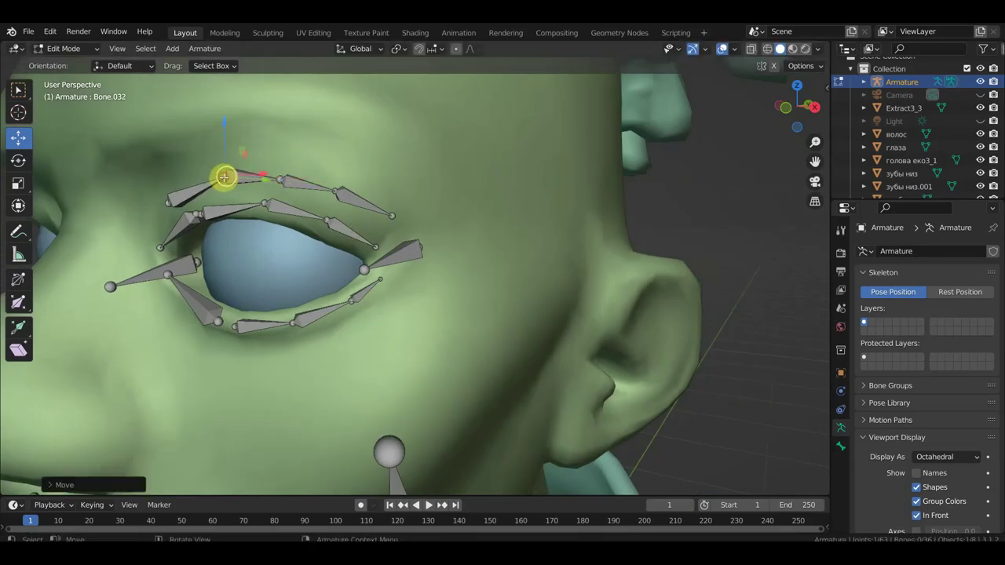
key(KP_1)
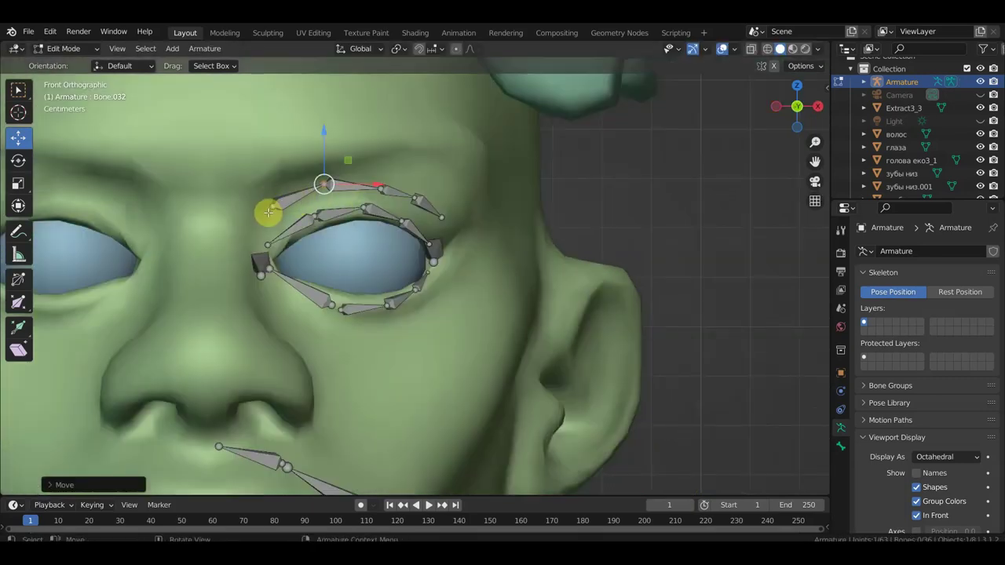
drag(260, 266, 259, 259)
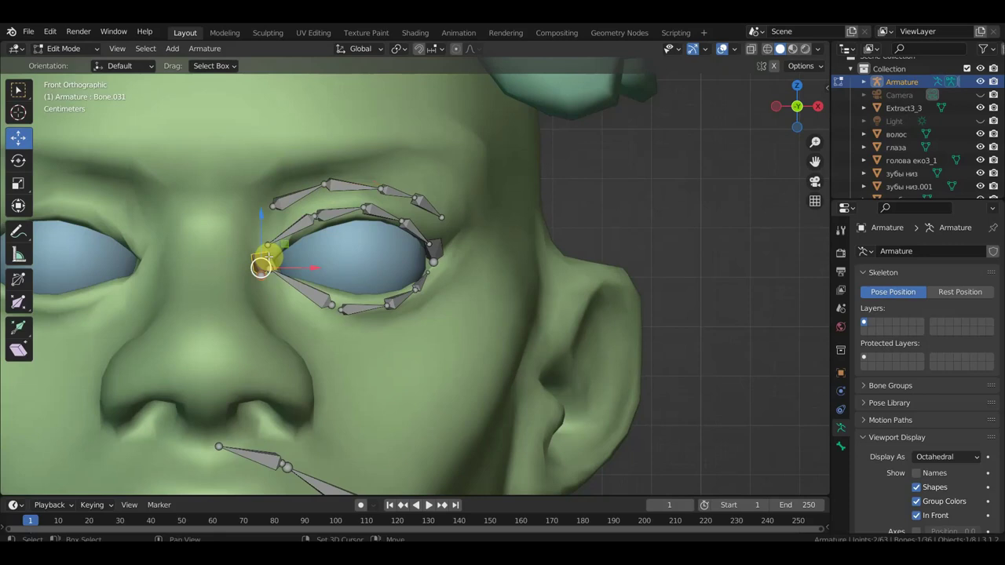
Duplicate the inner eye-corner bone, placing the copy just above the inner corner
key(shift+d)
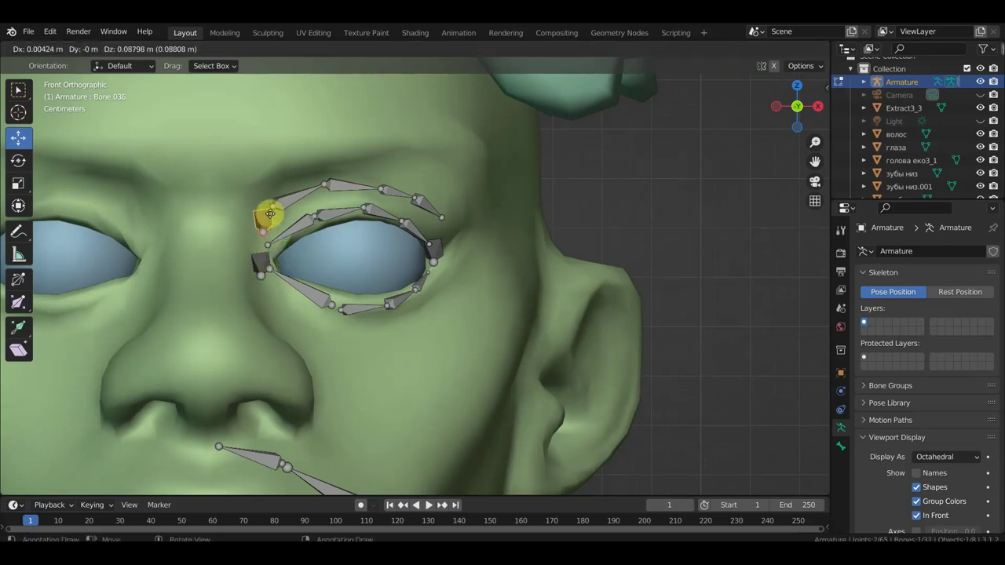
click(265, 204)
mouse_move(265, 204)
middle_down()
mouse_move(241, 228)
mouse_move(197, 230)
mouse_move(240, 240)
mouse_move(271, 262)
middle_up()
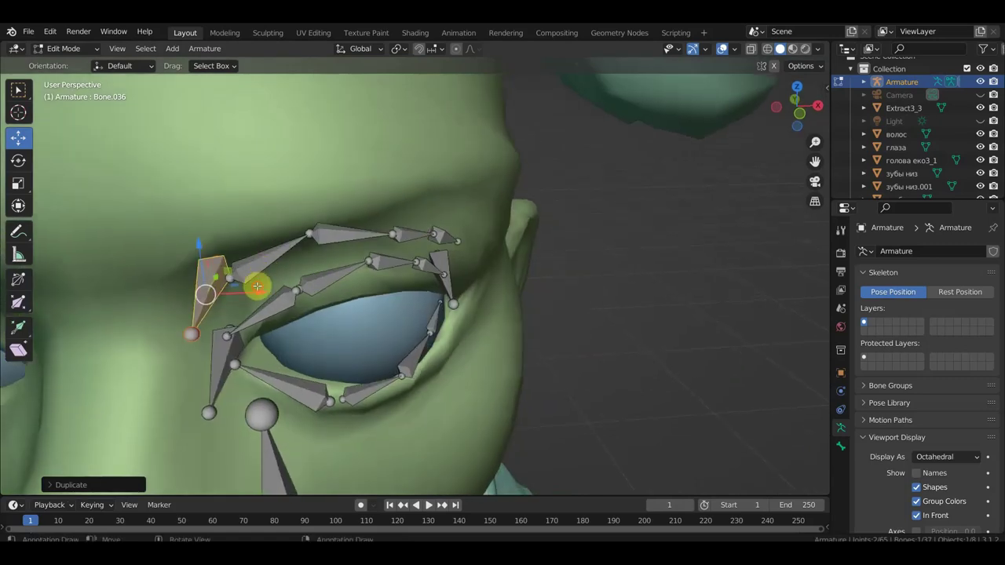
drag(259, 291, 252, 292)
key(KP_1)
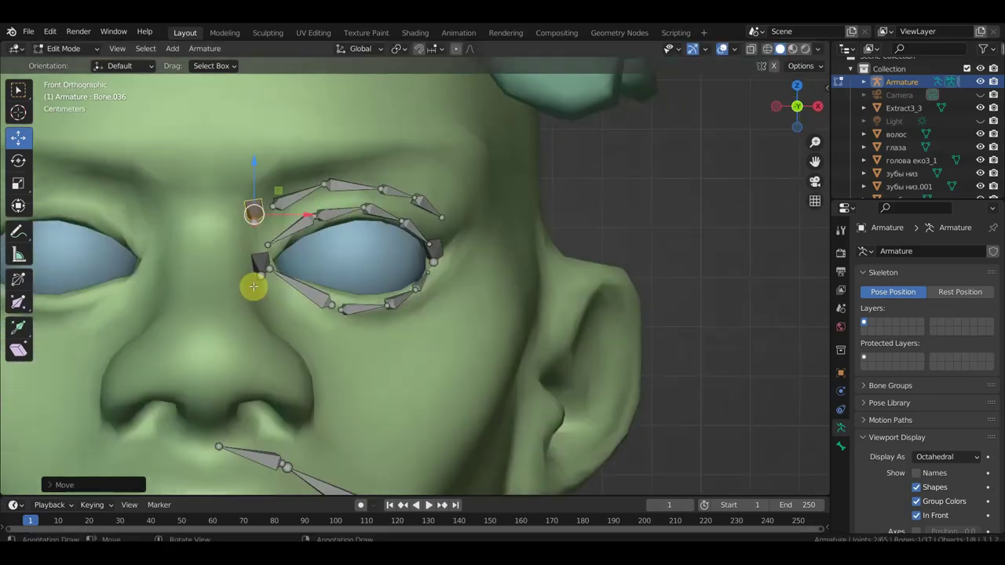
scroll(279, 258, down, 1)
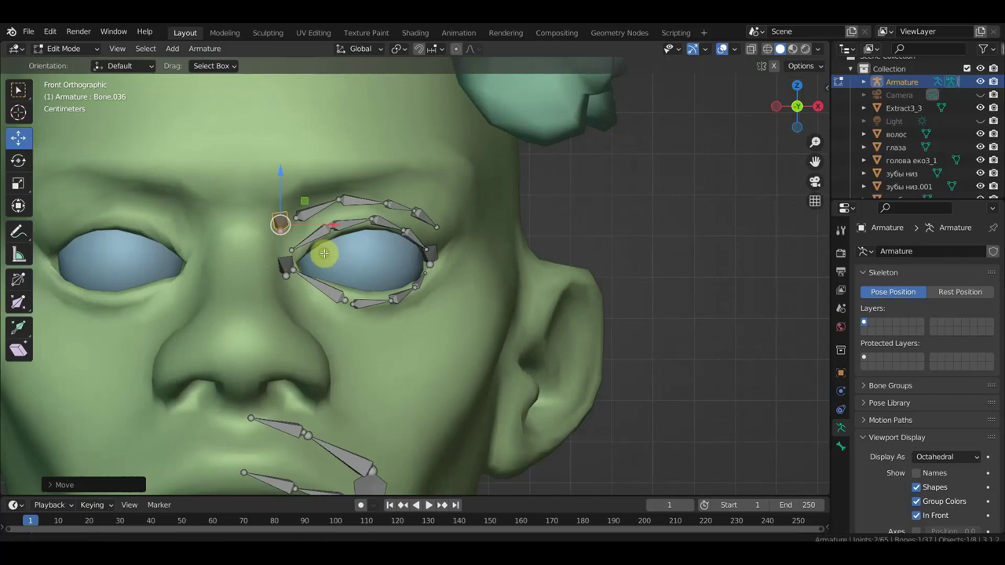
shift+middle_drag(325, 251, 320, 244)
scroll(326, 241, down, 1)
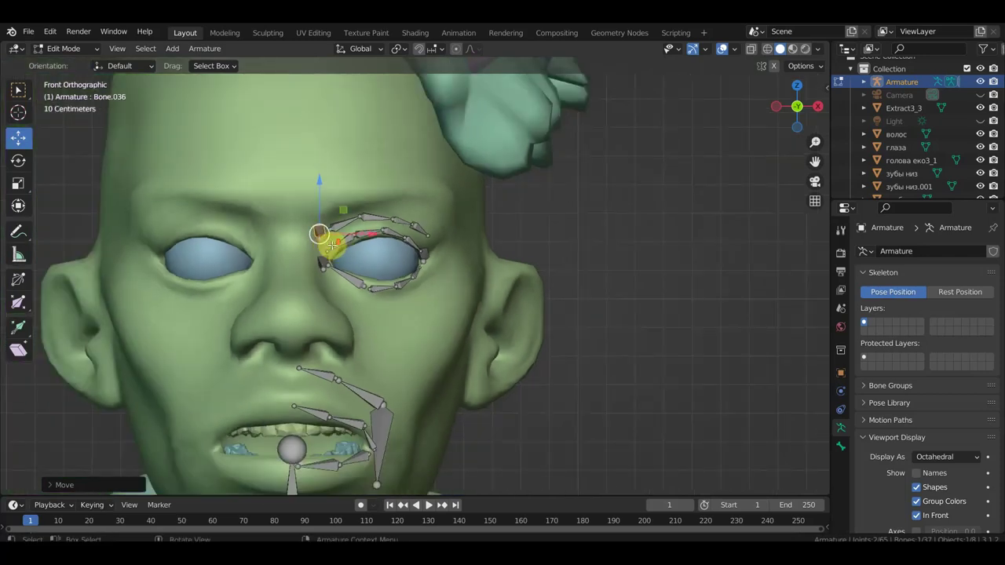
scroll(349, 267, down, 1)
scroll(353, 298, down, 1)
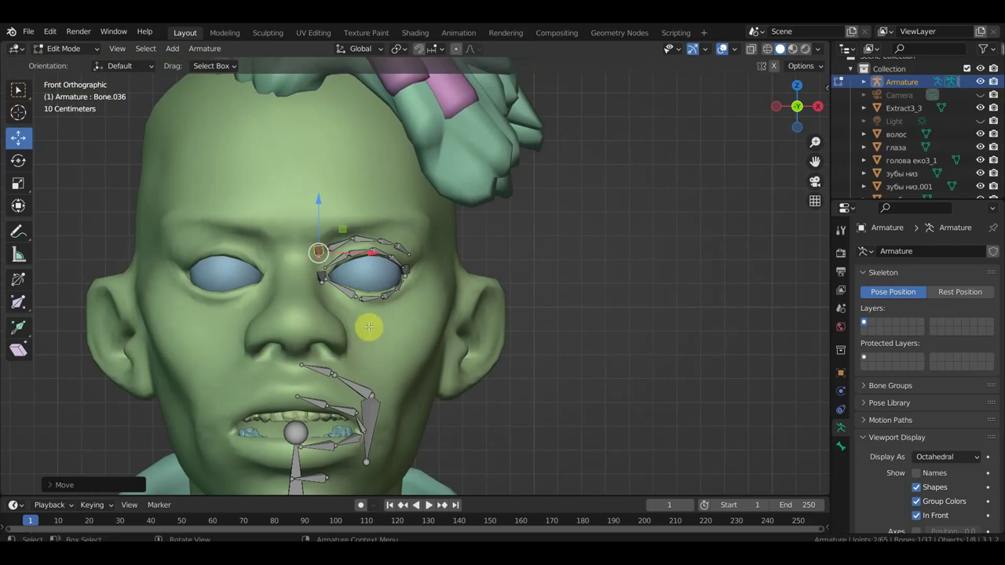
click(324, 370)
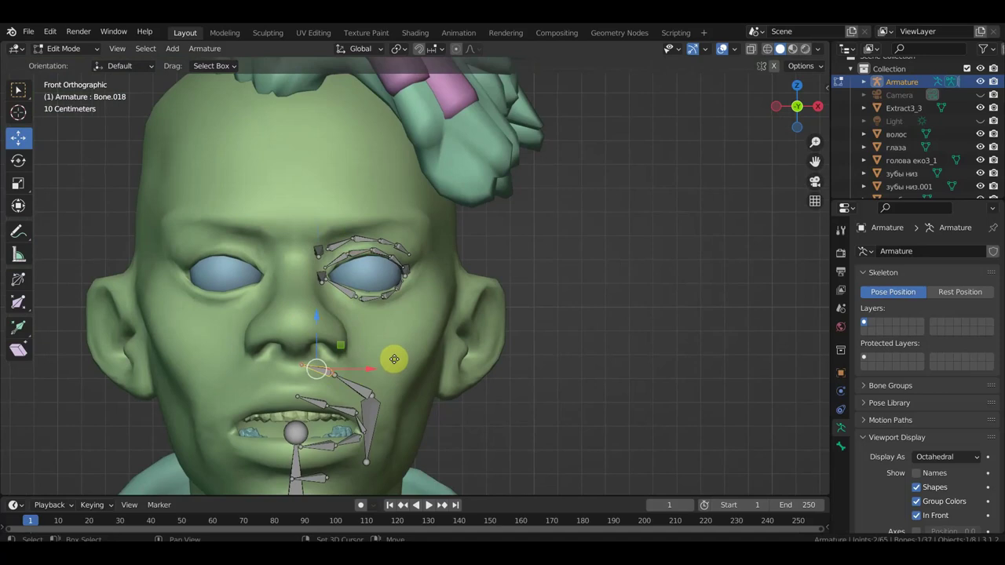
Duplicate the upper-lip bone and move the copy up onto the cheek below the eye
key(shift+d)
click(432, 309)
mouse_move(432, 308)
middle_down()
mouse_move(319, 389)
mouse_move(347, 325)
middle_up()
key(g)
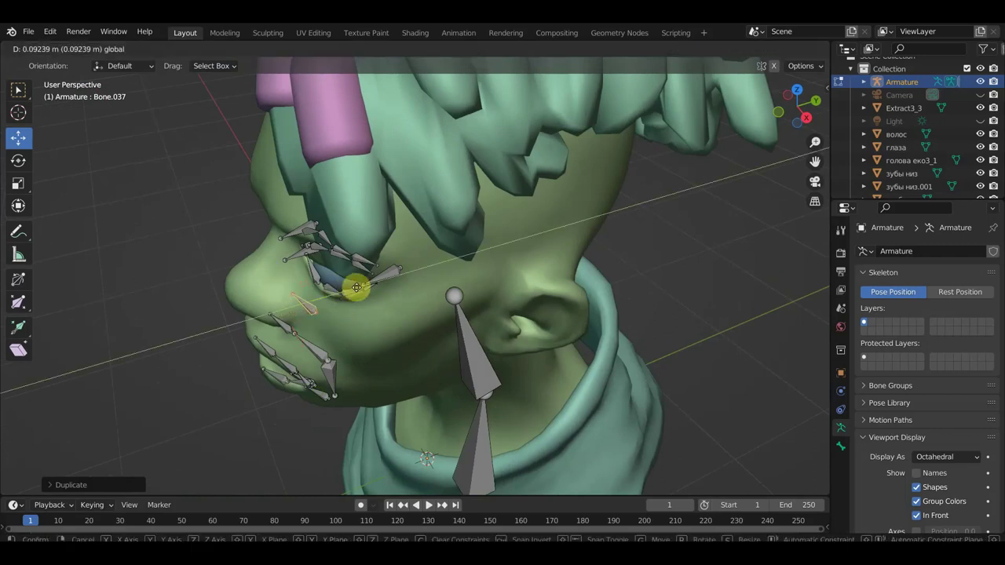
click(318, 281)
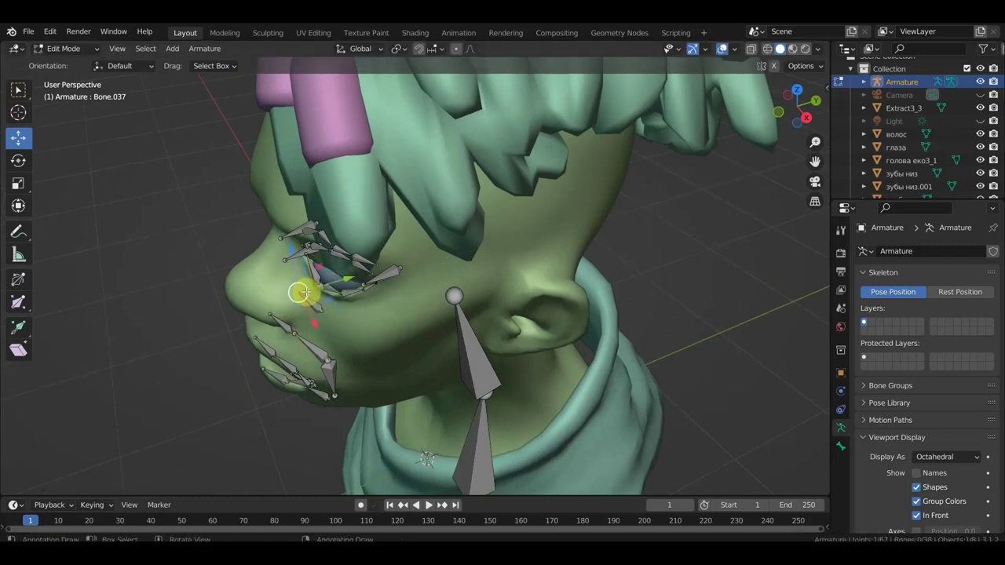
key(g)
click(305, 291)
mouse_move(305, 290)
middle_down()
mouse_move(403, 265)
mouse_move(397, 230)
middle_up()
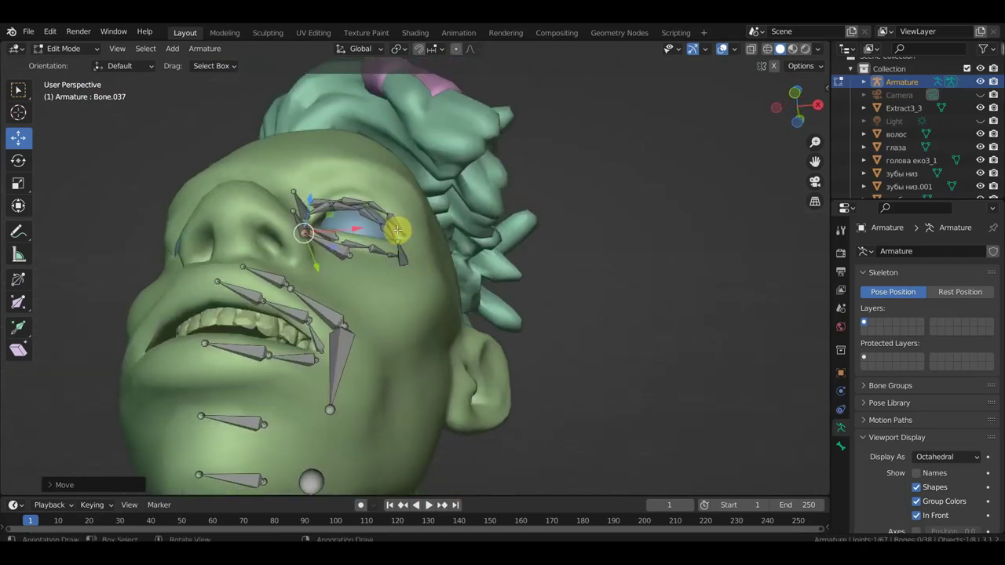
Nudge the lower eyelid bone Bone.023 slightly down
click(307, 198)
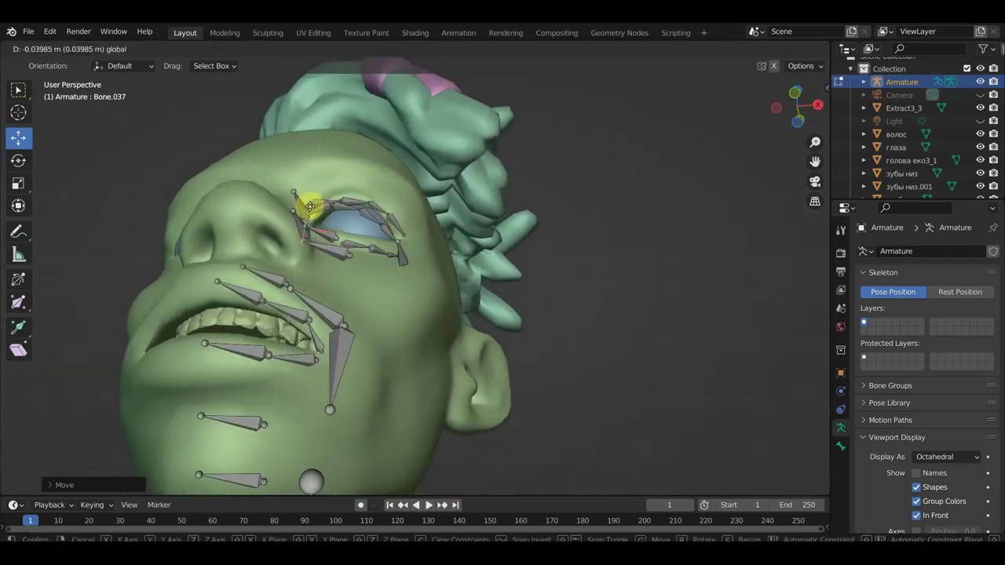
click(347, 227)
mouse_move(351, 204)
mouse_down()
mouse_move(348, 214)
mouse_move(346, 203)
mouse_up()
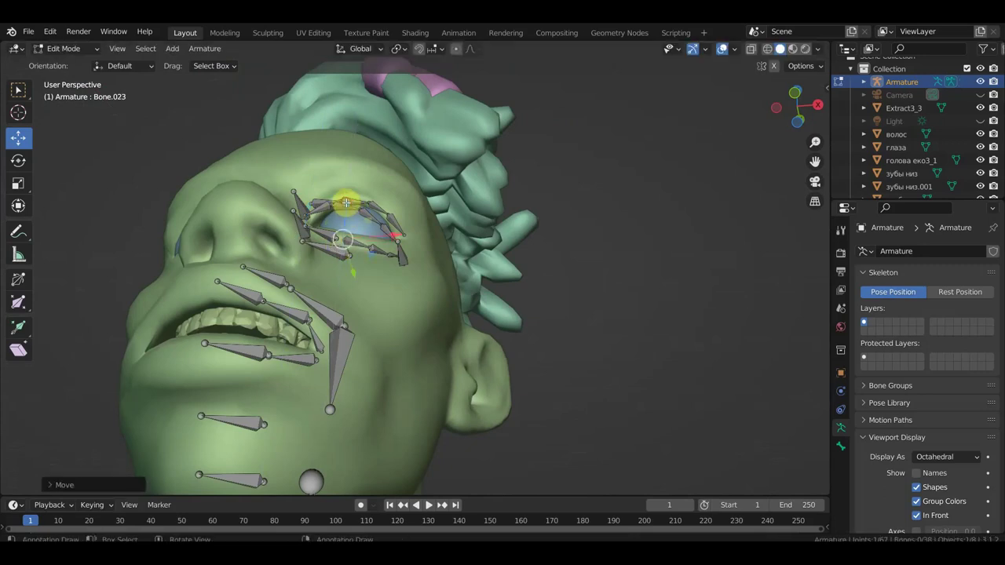
Reposition the new cheek bone in front view and rotate it to an angle
click(318, 249)
key(g)
click(406, 274)
mouse_move(406, 274)
middle_down()
mouse_move(388, 314)
mouse_move(390, 362)
mouse_move(404, 370)
middle_up()
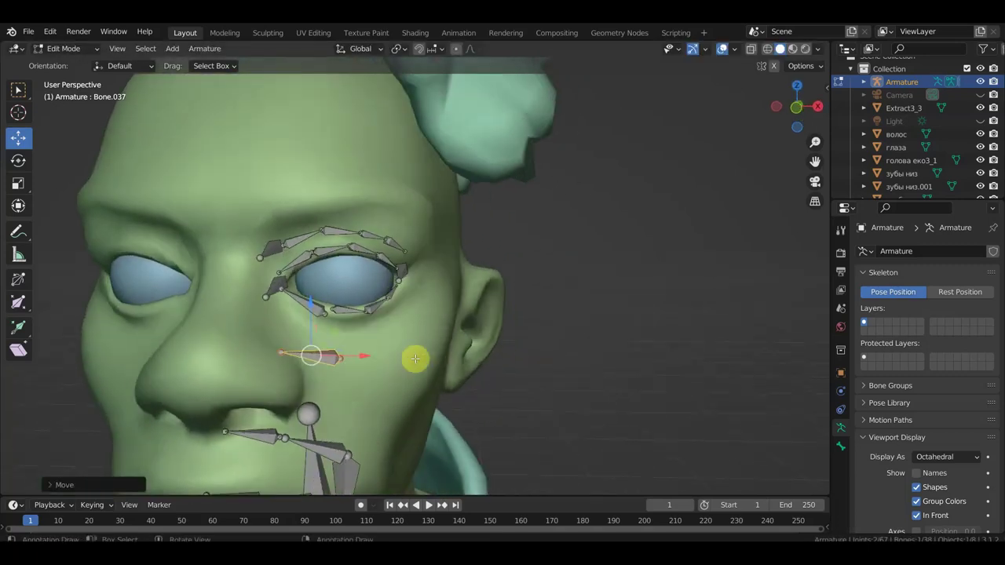
key(KP_1)
key(g)
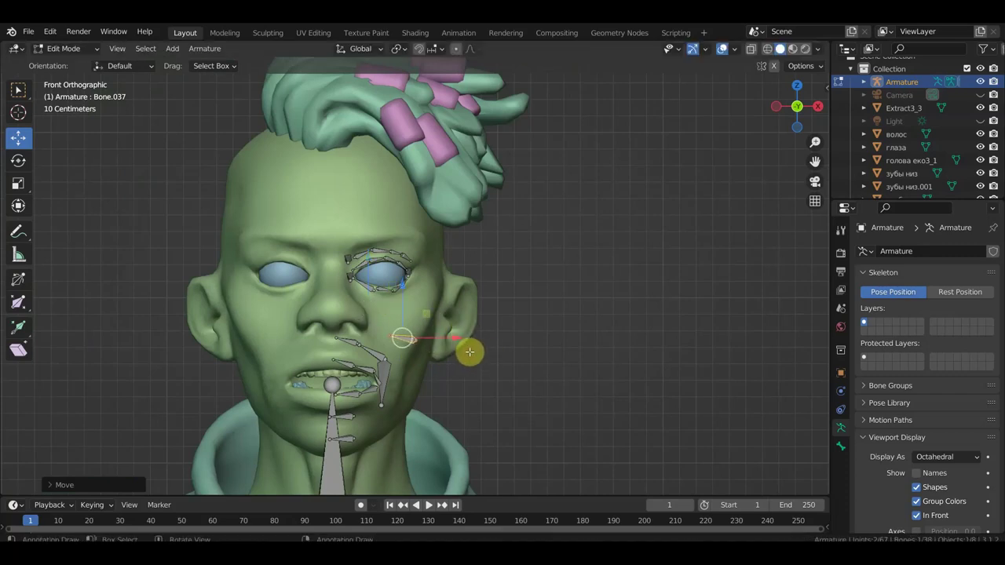
key(r)
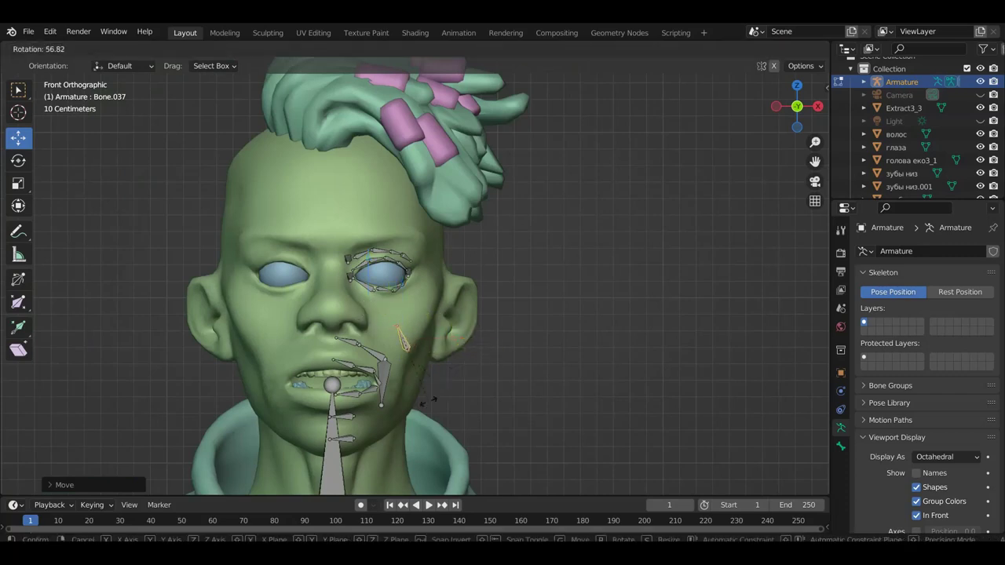
click(427, 401)
Adjust both joints of the cheek bone so it fits the cheek surface
mouse_move(439, 399)
middle_down()
mouse_move(406, 343)
mouse_move(447, 337)
mouse_move(444, 346)
middle_up()
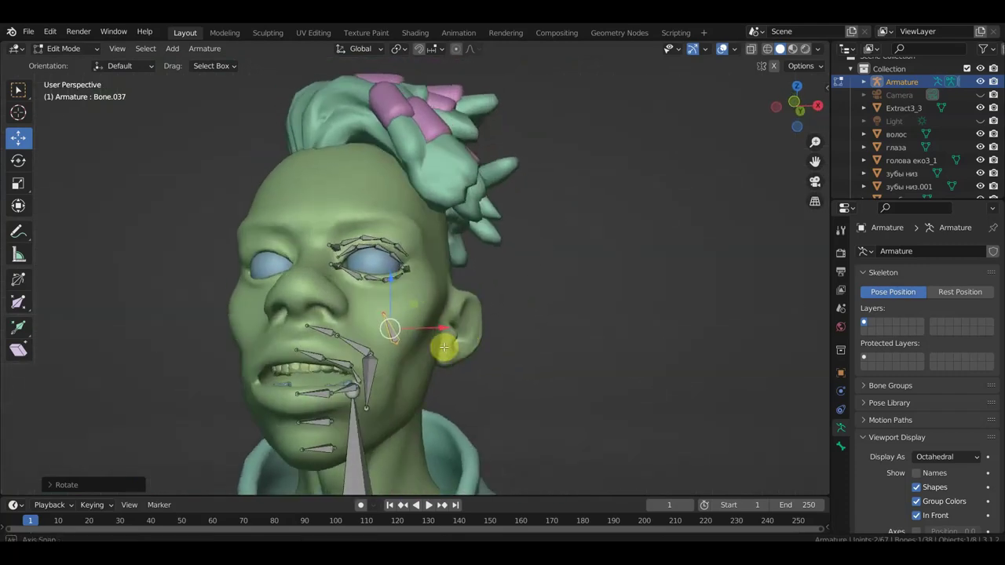
click(397, 345)
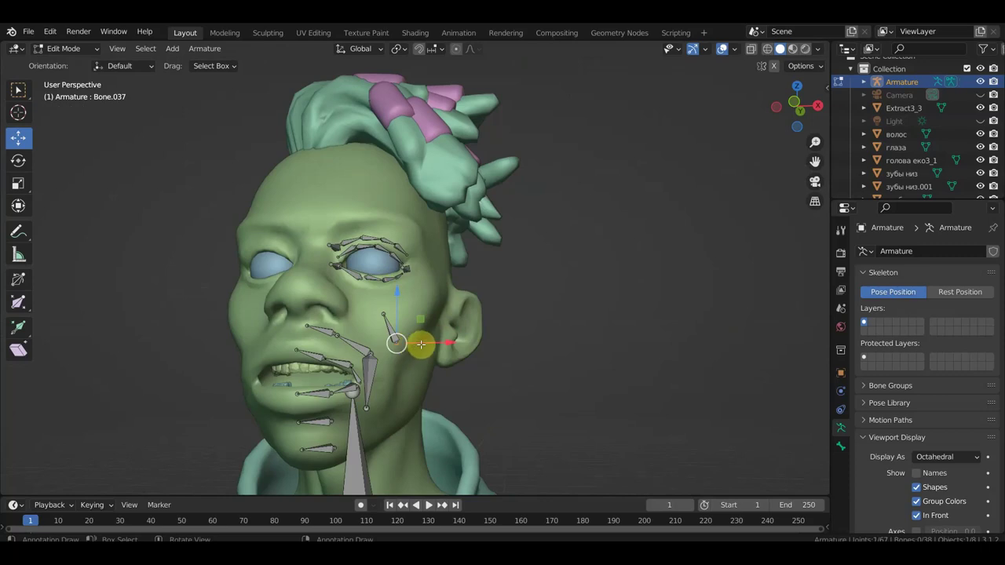
key(g)
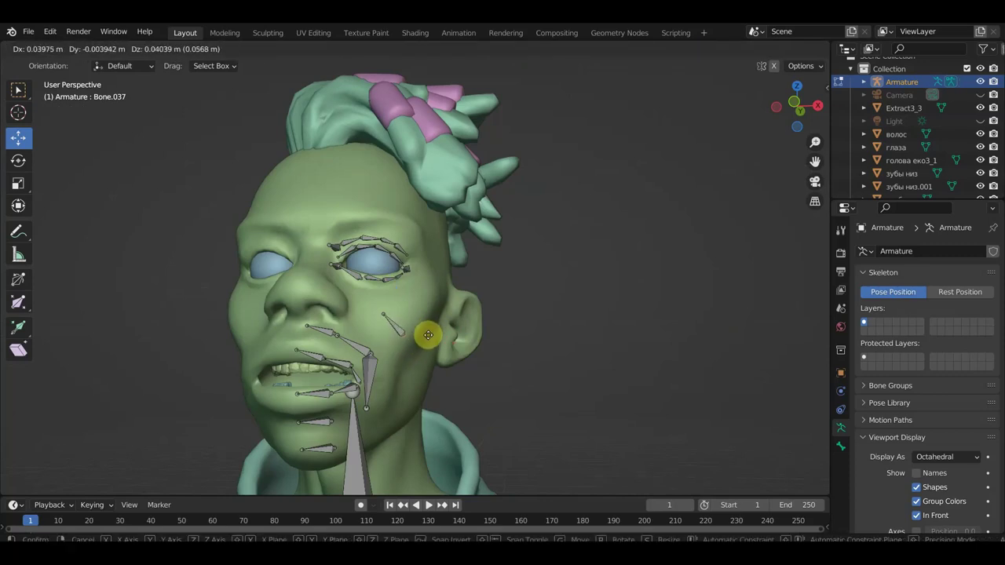
click(425, 342)
click(382, 315)
key(g)
click(373, 316)
scroll(373, 317, up, 3)
mouse_move(393, 347)
middle_down()
mouse_move(365, 382)
mouse_move(240, 399)
mouse_move(224, 435)
mouse_move(212, 432)
middle_up()
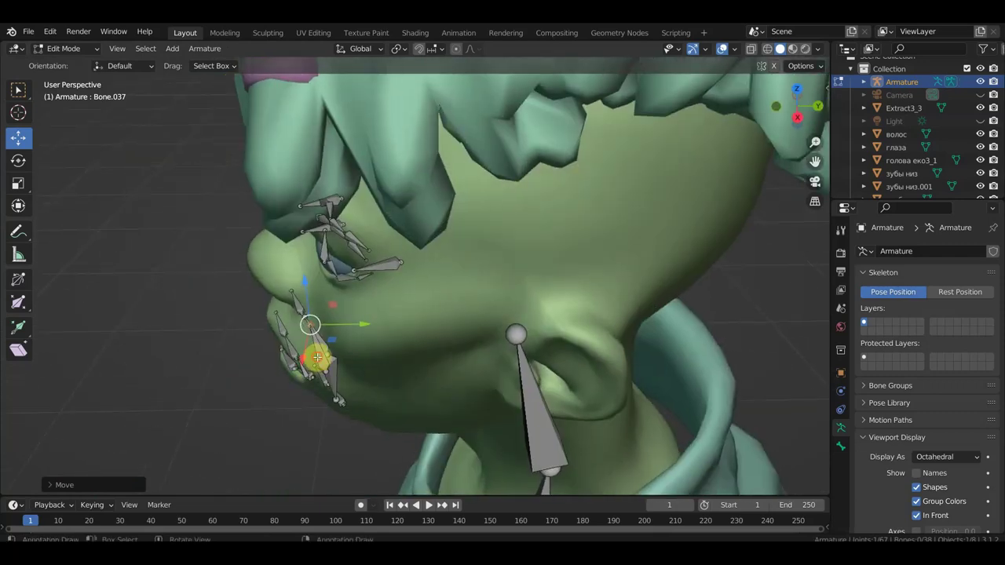
Move the cheek bone closer to the skin and lower it along the vertical axis
key(g)
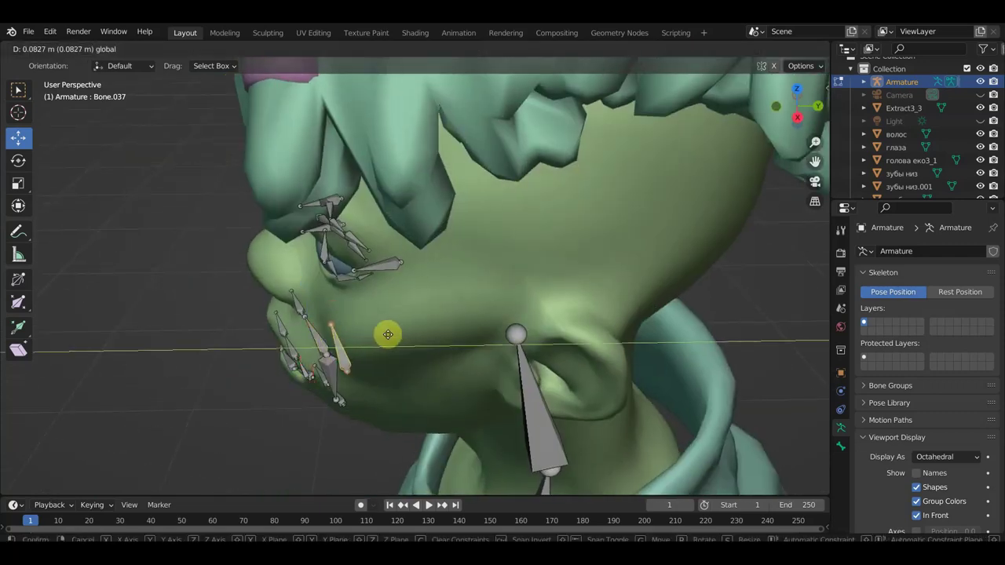
click(388, 334)
key(g)
key(z)
click(332, 287)
mouse_move(332, 285)
middle_down()
mouse_move(424, 316)
mouse_move(462, 278)
mouse_move(496, 264)
middle_up()
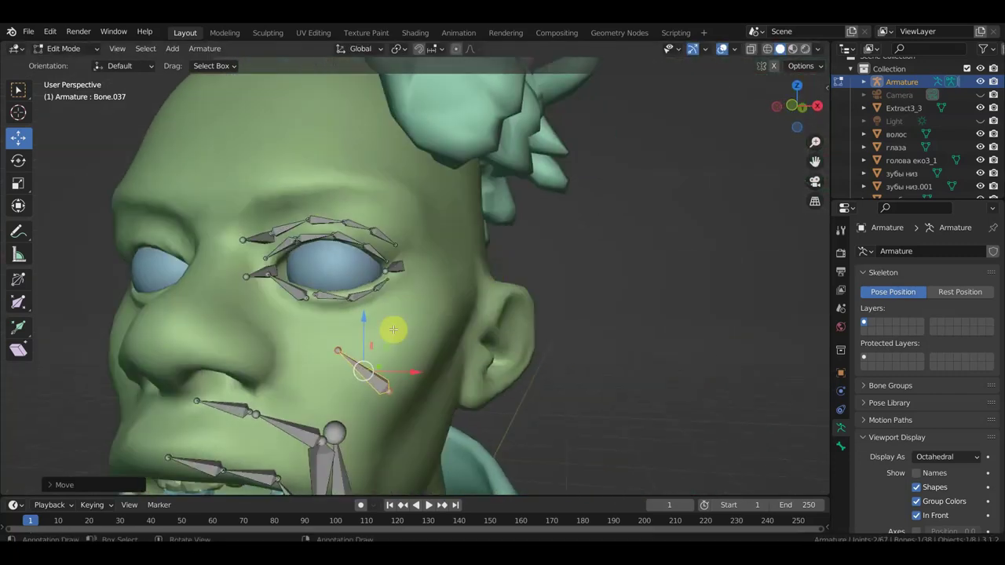
drag(366, 320, 356, 352)
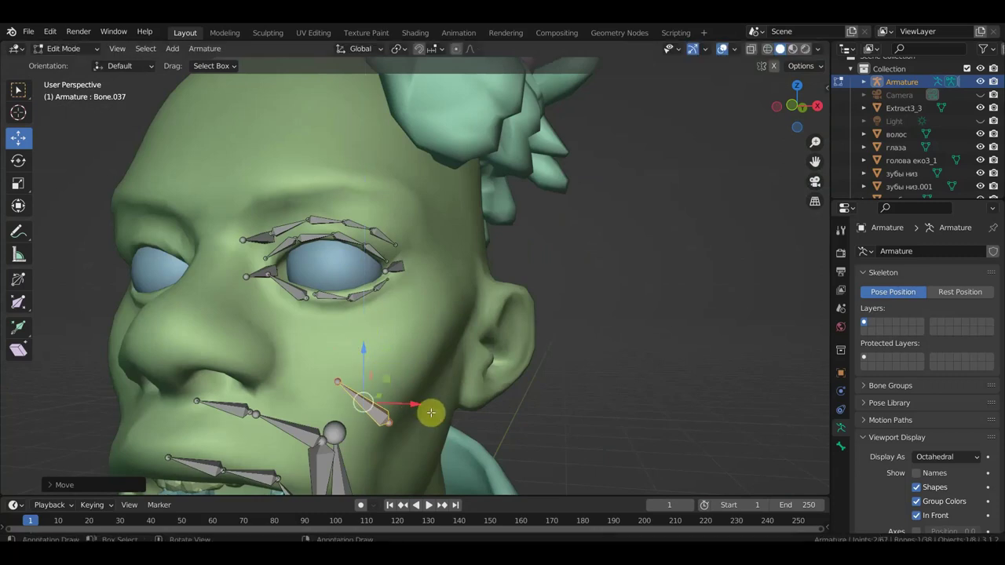
drag(430, 412, 422, 413)
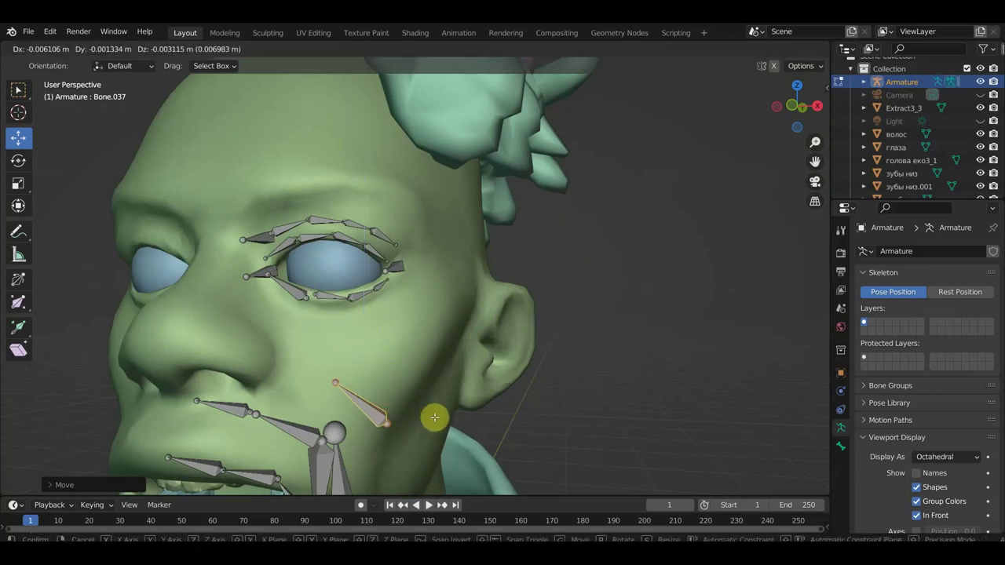
Extrude two new bones from the cheek bone's upper joint toward the nose
click(329, 380)
key(e)
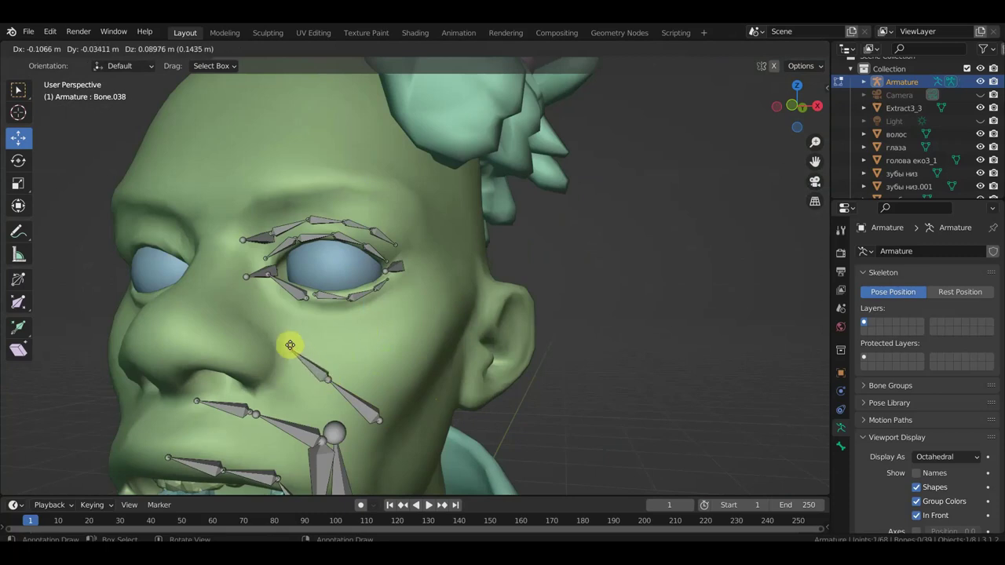
click(292, 347)
mouse_move(294, 348)
middle_down()
mouse_move(275, 379)
mouse_move(287, 383)
middle_up()
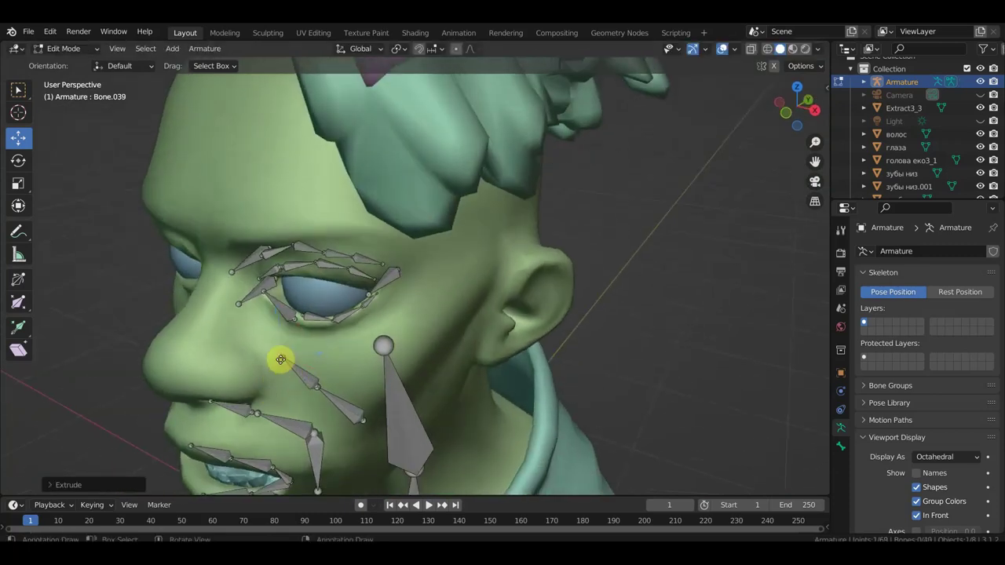
key(e)
click(251, 336)
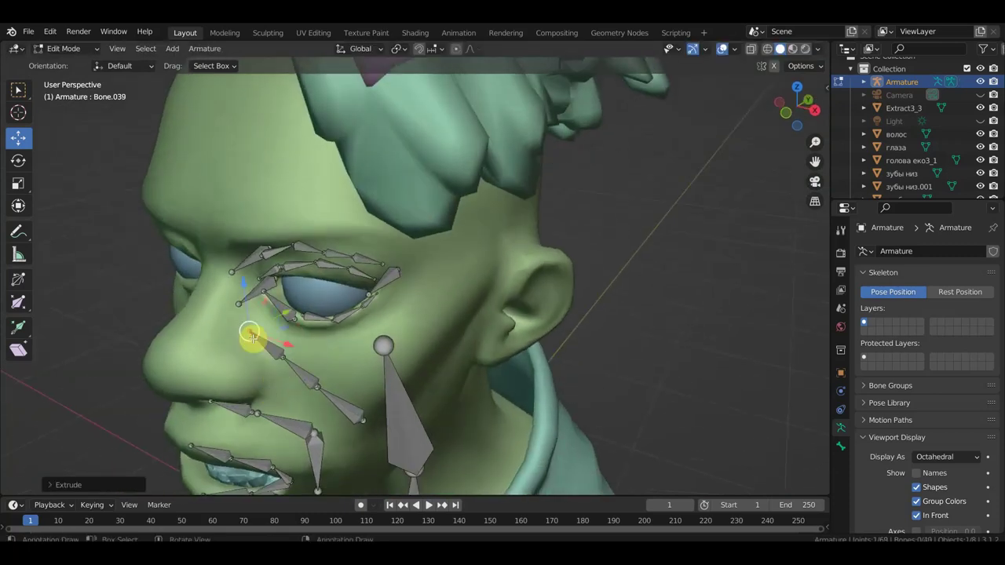
key(KP_1)
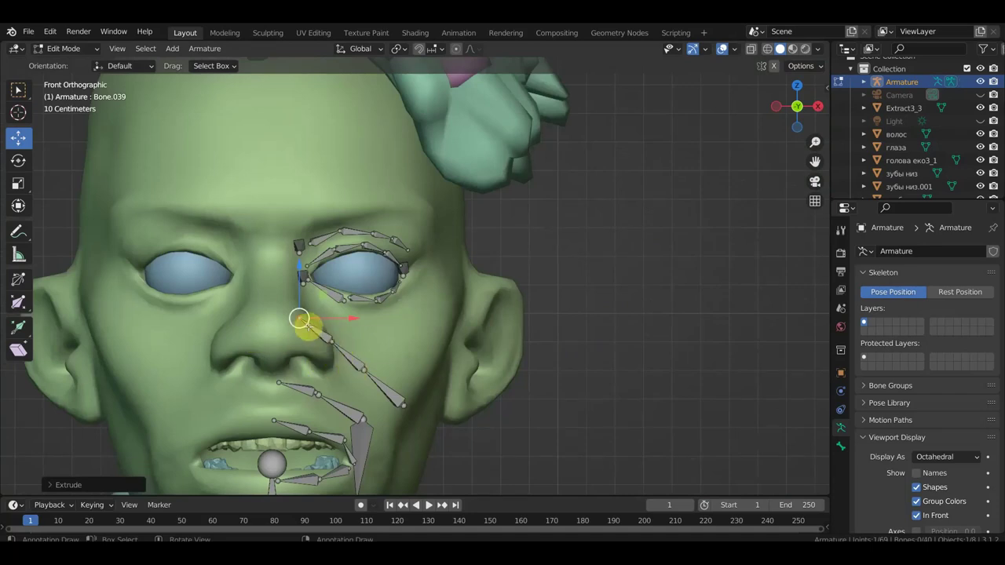
key(g)
click(327, 323)
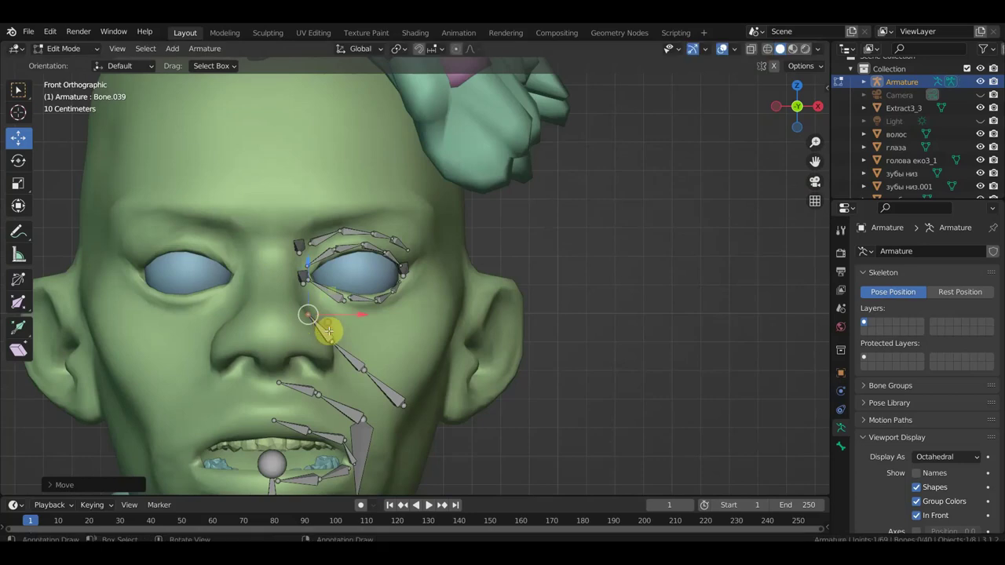
Reposition cheek bone Bone.037 slightly lower
click(364, 369)
key(g)
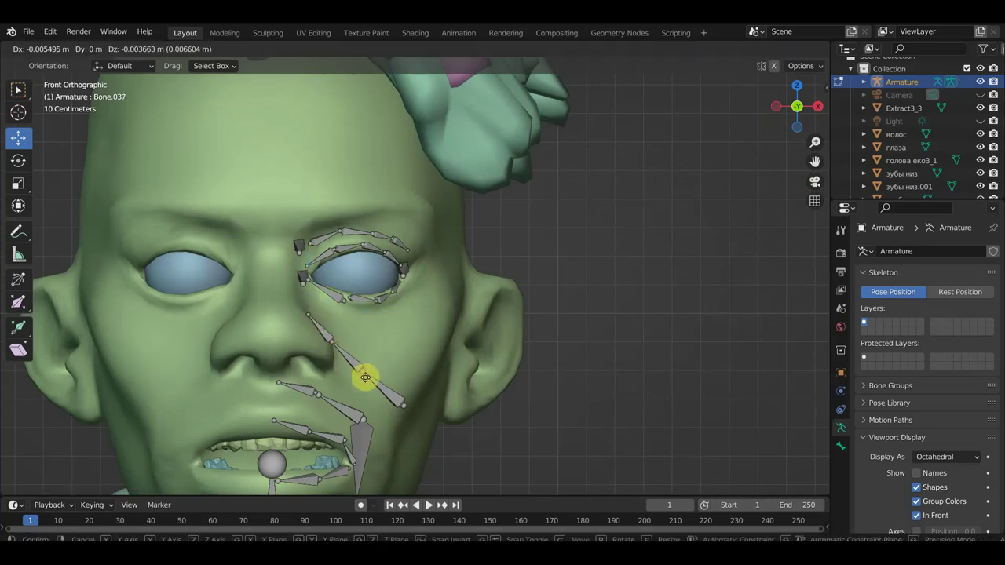
click(365, 380)
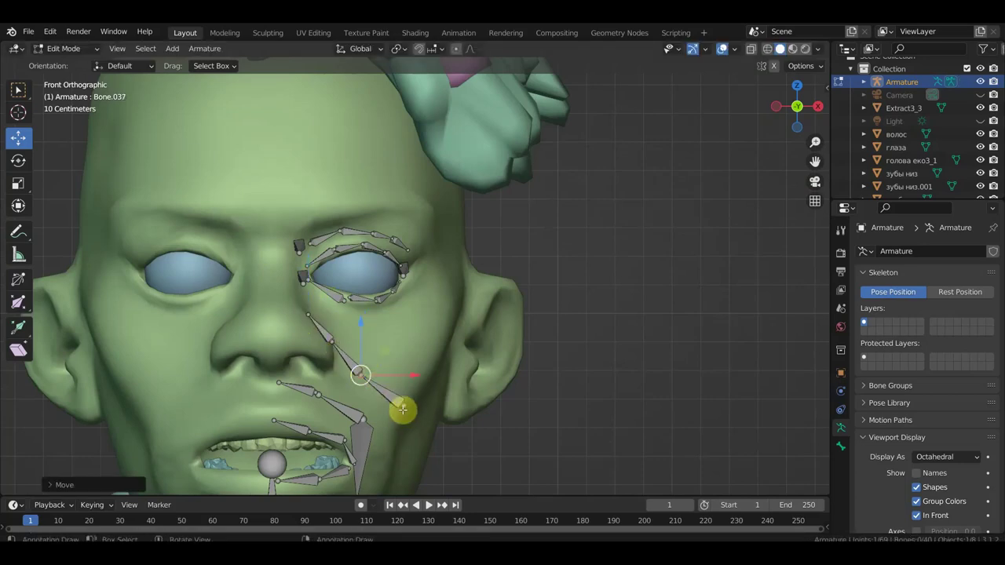
mouse_move(402, 408)
middle_down()
mouse_move(381, 466)
mouse_move(355, 48)
middle_up()
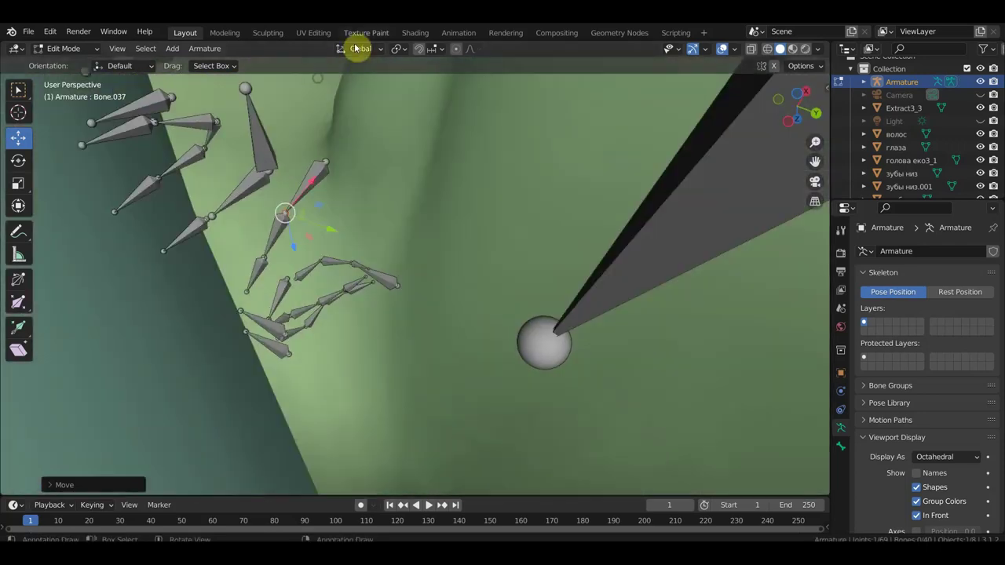
mouse_move(429, 188)
ctrl+middle_down()
mouse_move(424, 300)
mouse_move(534, 271)
mouse_move(606, 208)
mouse_move(623, 112)
mouse_move(545, 168)
mouse_move(484, 160)
ctrl+middle_up()
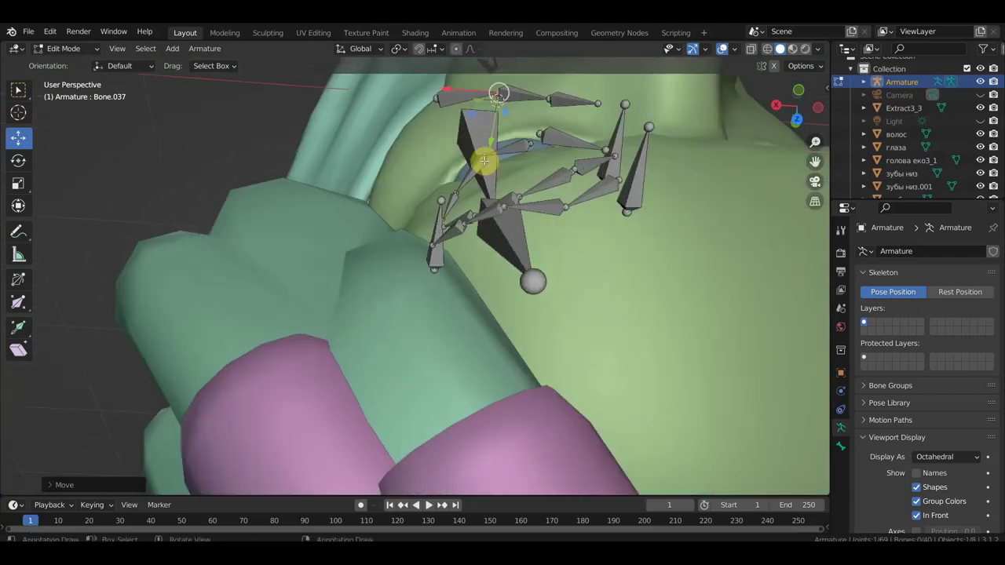
Lower a joint of the eye-loop bones along the eyelid, then select Bone.035 in front view
click(434, 101)
drag(441, 113, 440, 136)
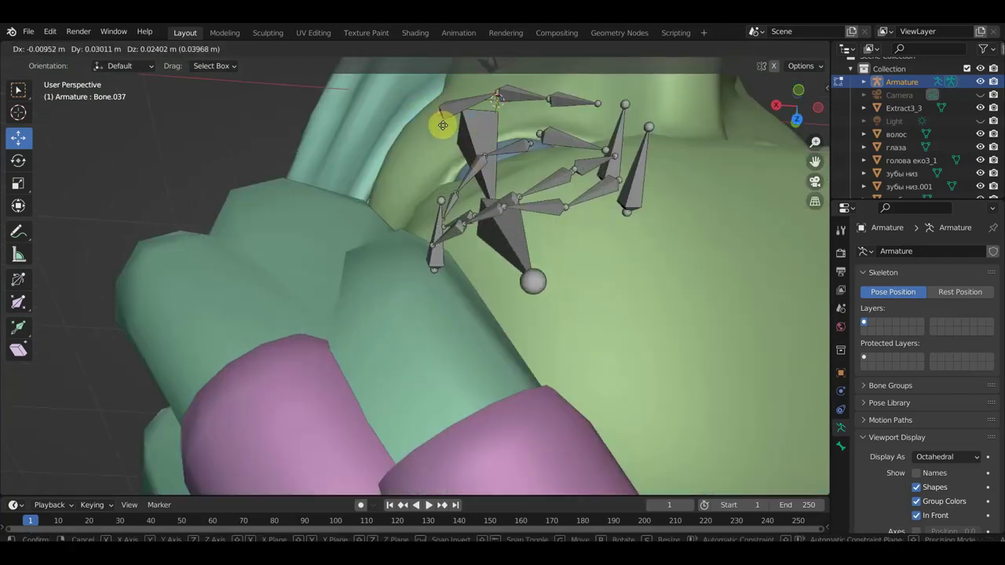
mouse_move(439, 136)
middle_down()
mouse_move(740, 153)
mouse_move(612, 265)
mouse_move(322, 289)
mouse_move(211, 338)
mouse_move(269, 406)
mouse_move(314, 372)
middle_up()
scroll(393, 314, up, 1)
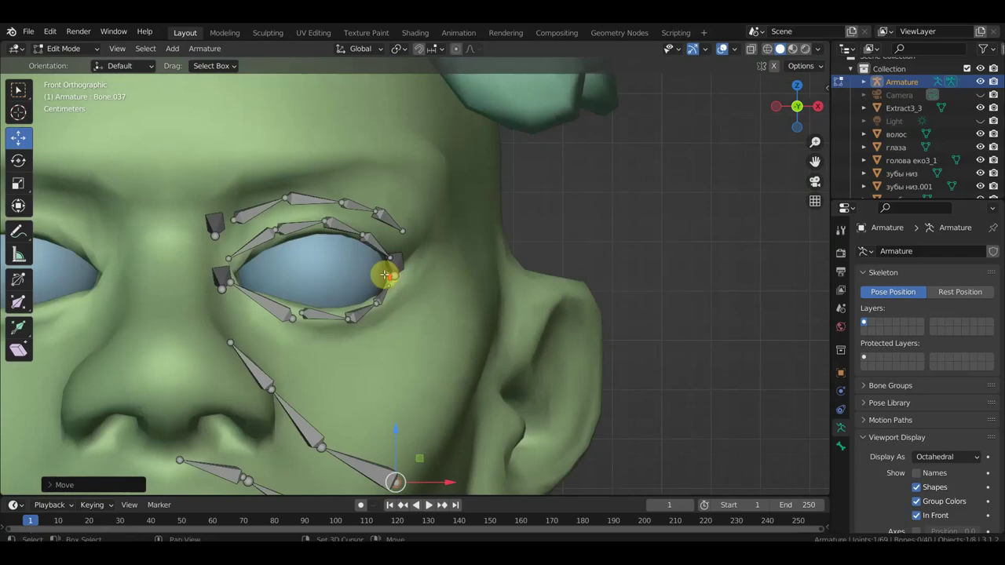
scroll(464, 245, up, 1)
scroll(460, 256, up, 1)
scroll(453, 246, up, 1)
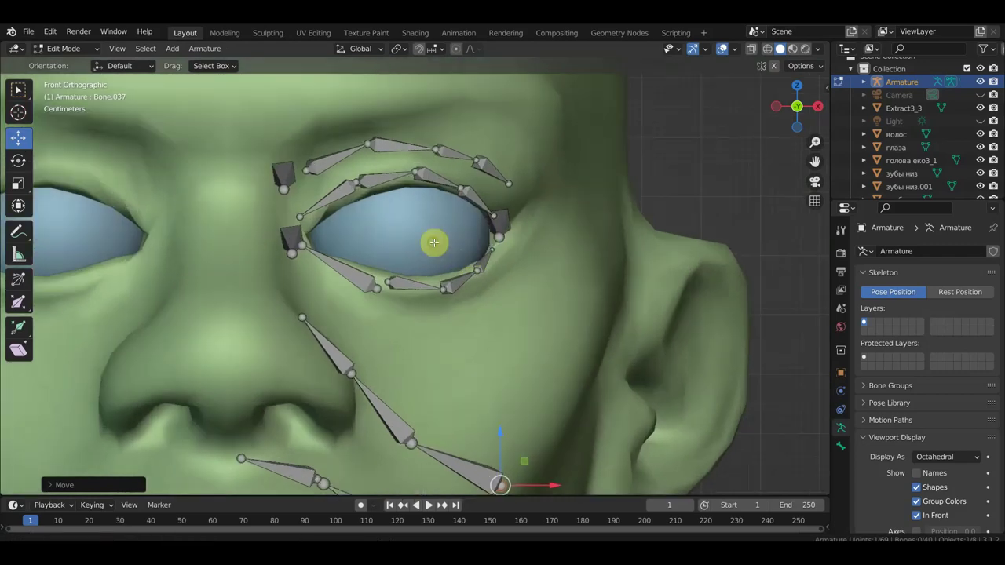
scroll(432, 242, up, 1)
mouse_move(491, 197)
middle_down()
mouse_move(448, 228)
mouse_move(381, 231)
middle_up()
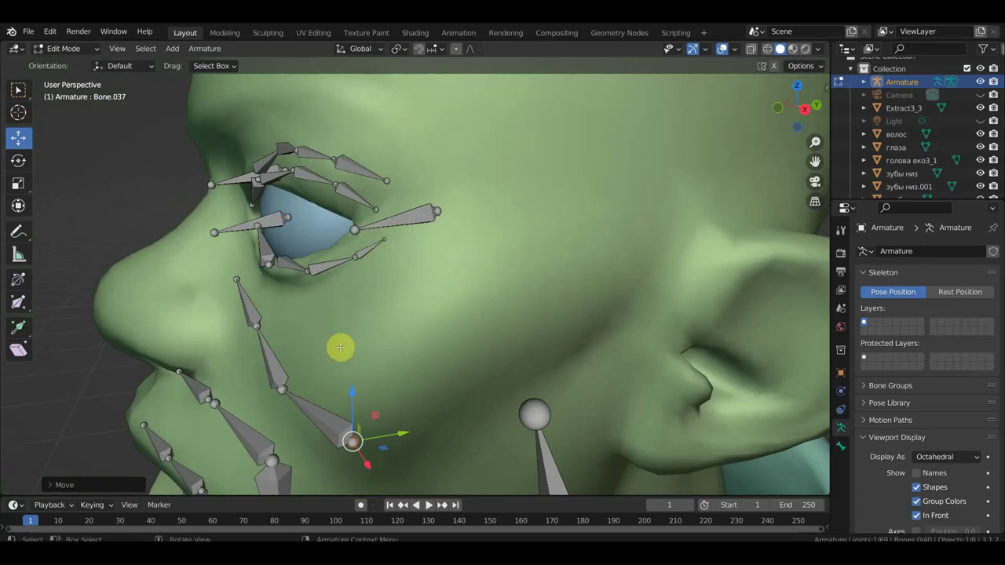
scroll(340, 348, down, 3)
middle_drag(494, 352, 589, 333)
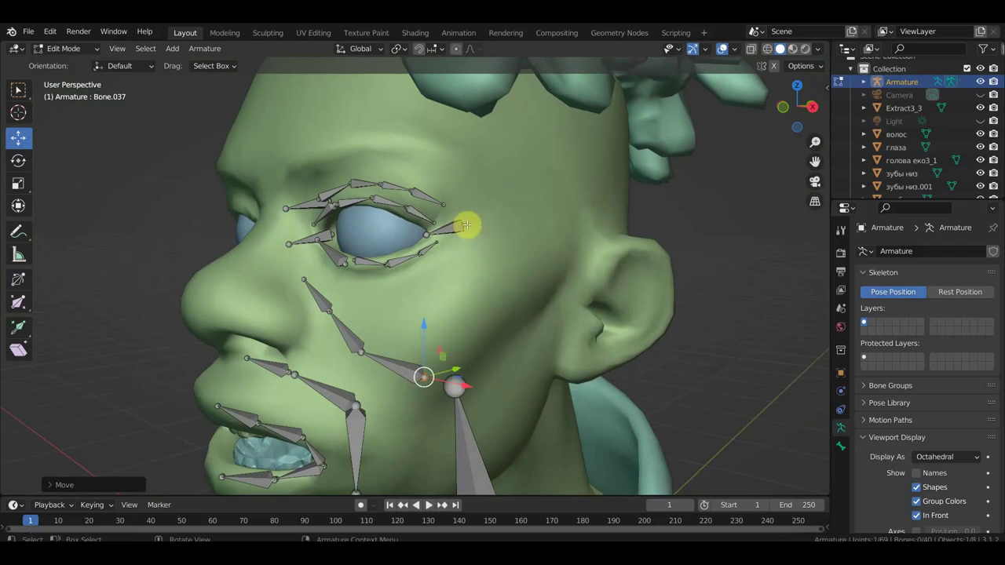
click(445, 203)
key(KP_1)
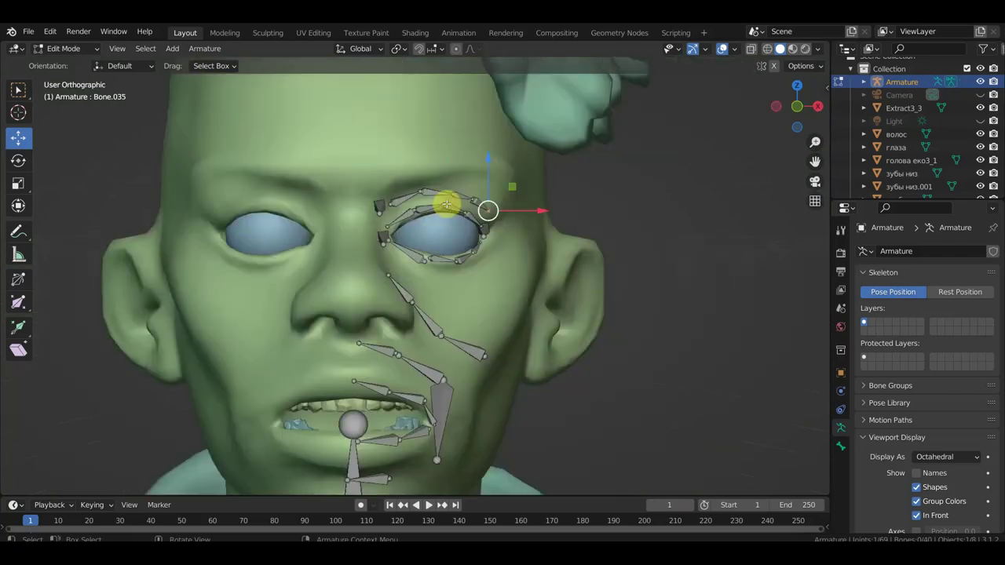
Extrude a new bone from Bone.035's tip and clear its parent
key(e)
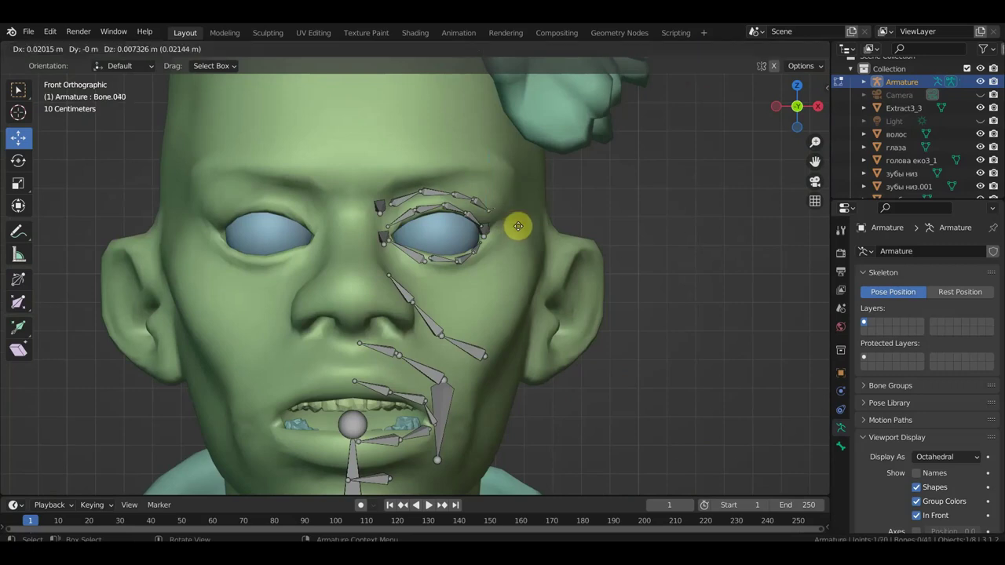
click(559, 225)
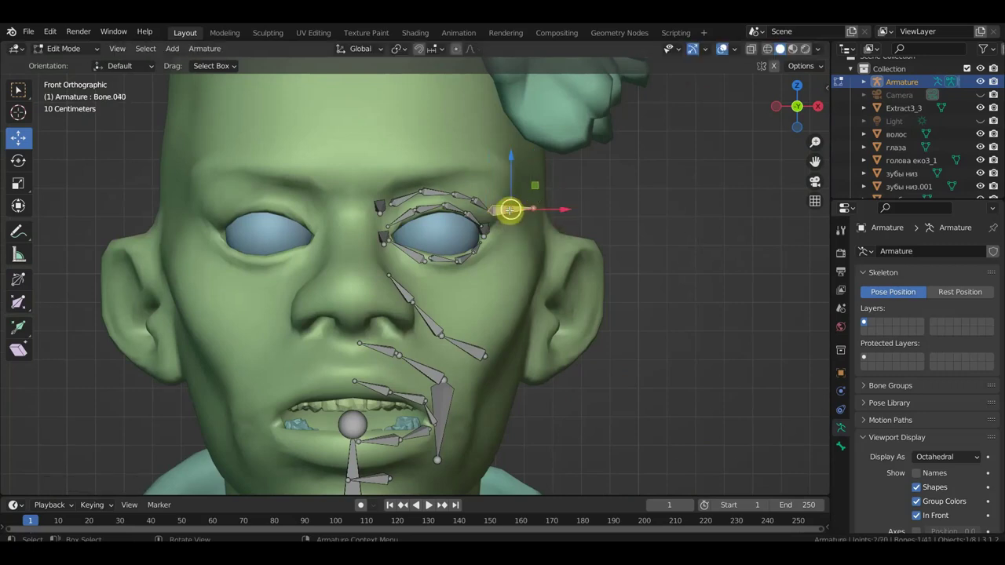
key(alt+p)
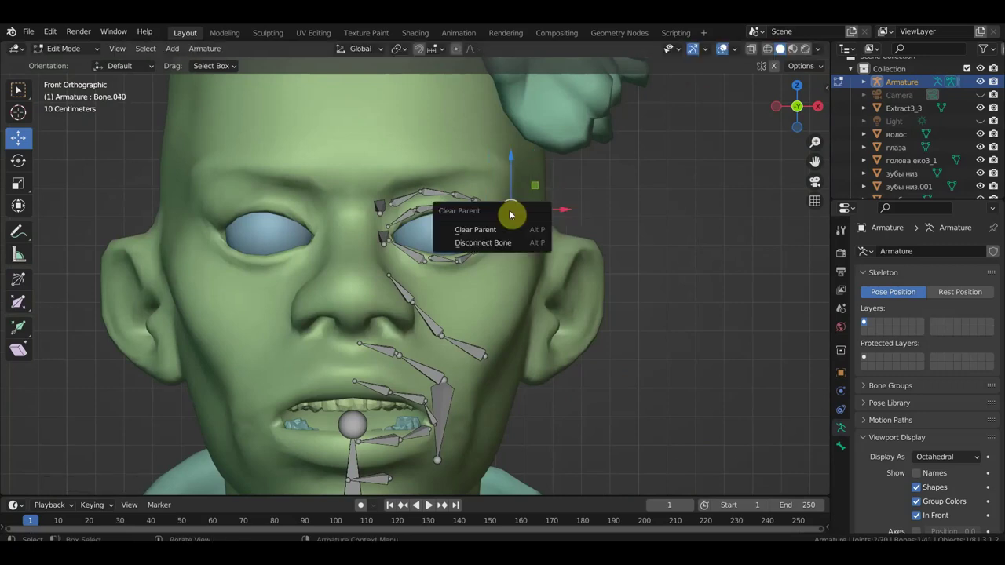
click(510, 229)
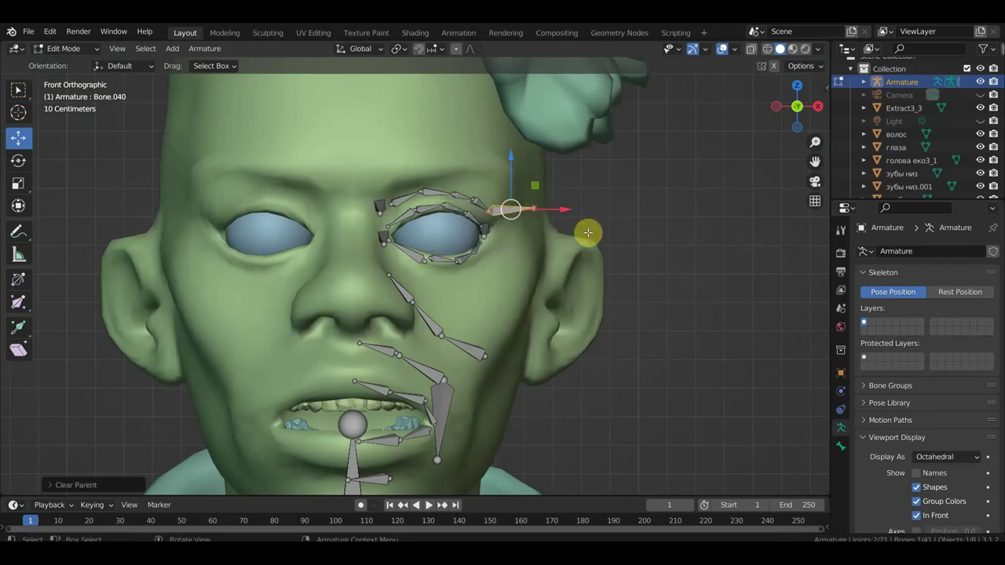
Place the detached bone on the cheek between eye corner and ear using Y, Z, X constrained moves
key(g)
click(617, 314)
mouse_move(617, 311)
middle_down()
mouse_move(540, 346)
mouse_move(442, 337)
middle_up()
key(g)
key(y)
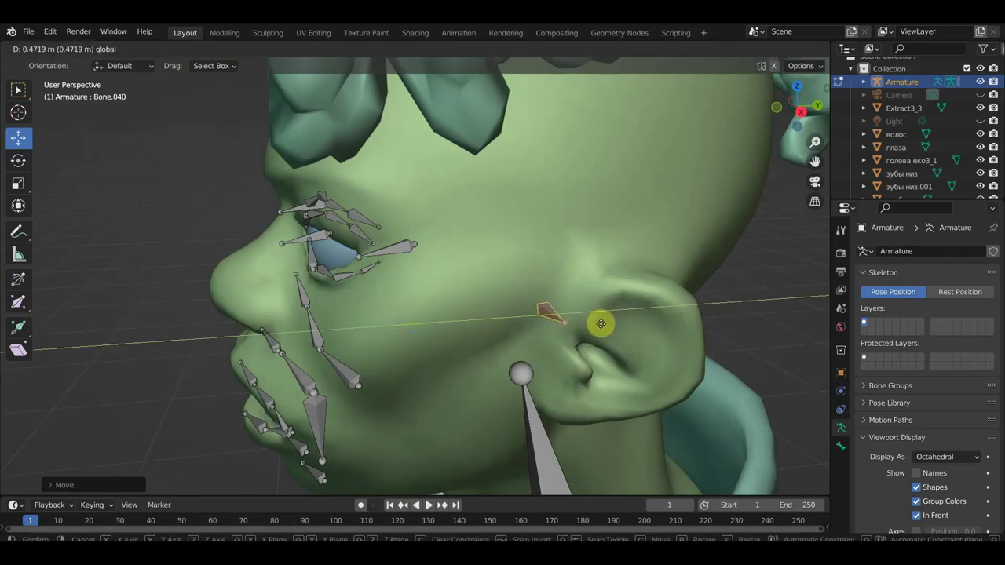
click(601, 323)
middle_drag(610, 330, 727, 301)
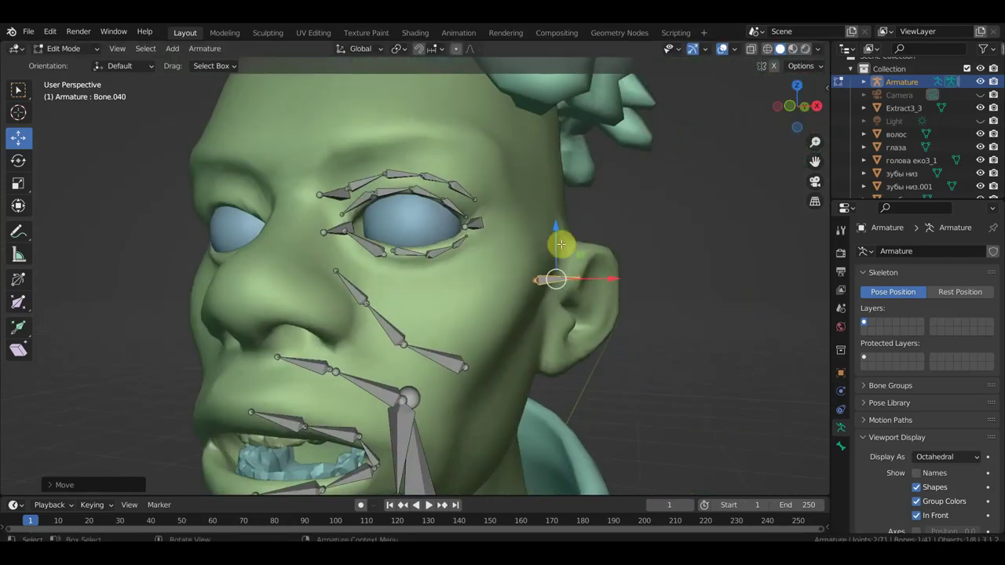
key(g)
key(z)
click(558, 249)
key(g)
key(x)
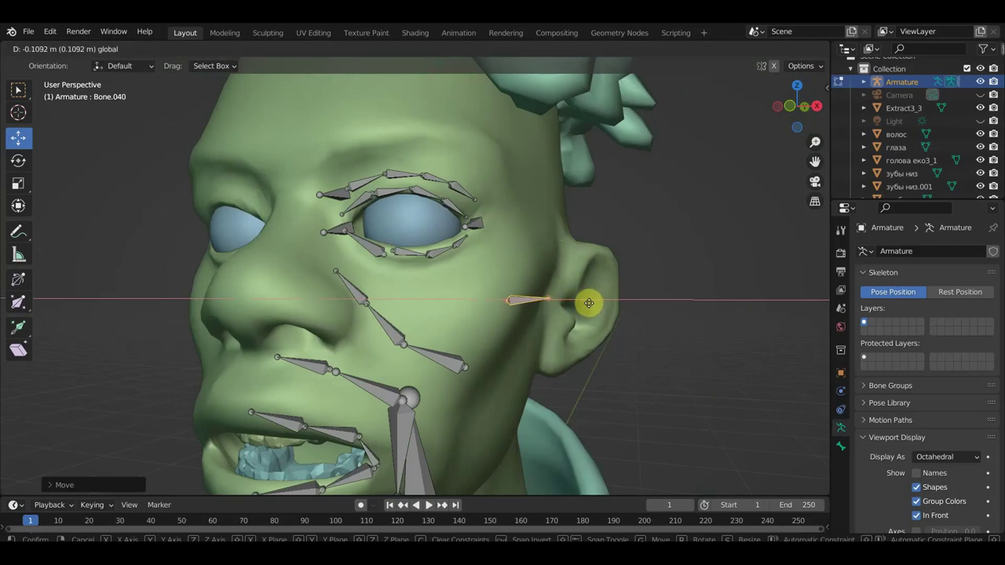
click(589, 303)
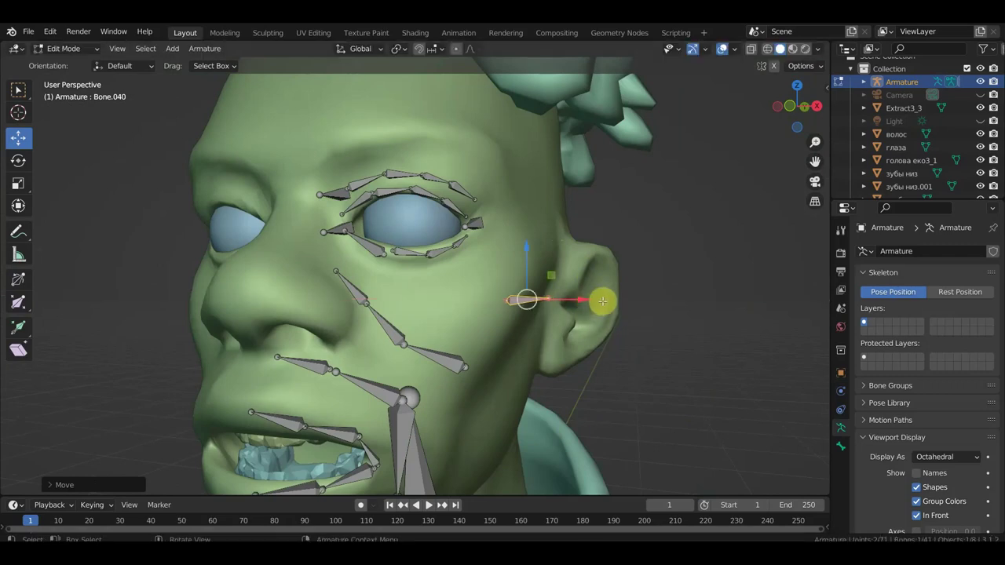
Tilt the new cheek bone slightly in front view
key(KP_1)
key(r)
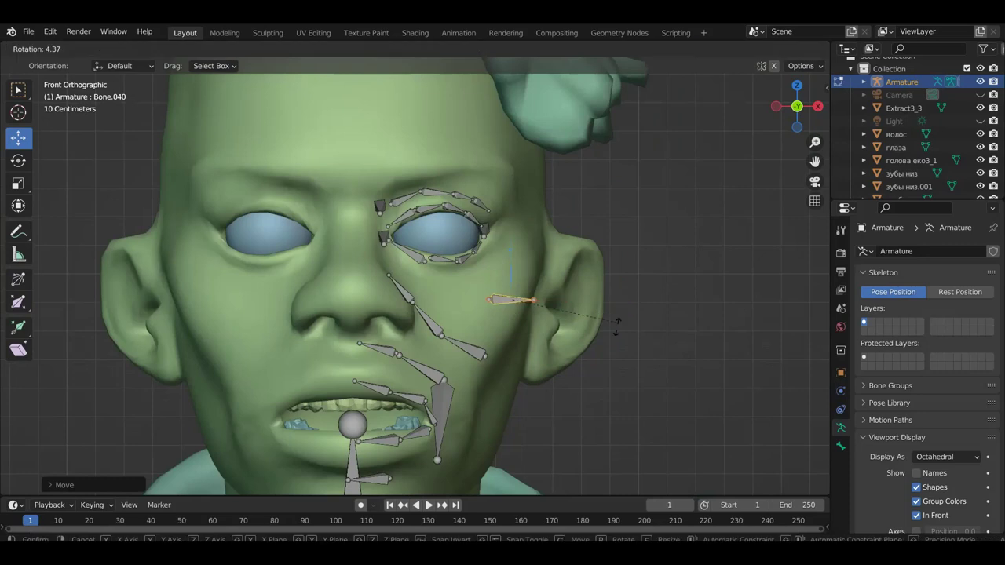
click(609, 382)
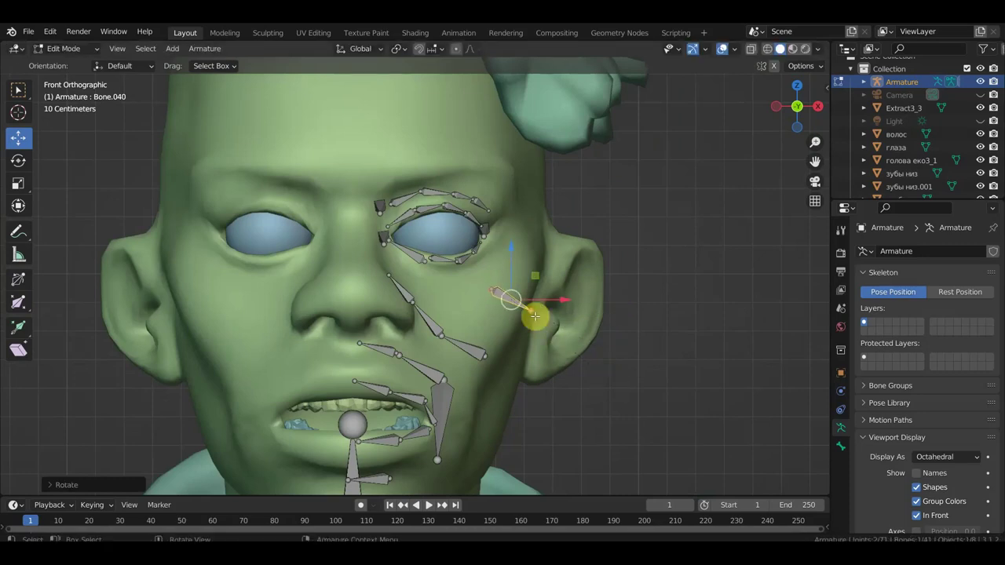
Extrude two bones from the cheek bone's tip, the second reaching the ear top
key(e)
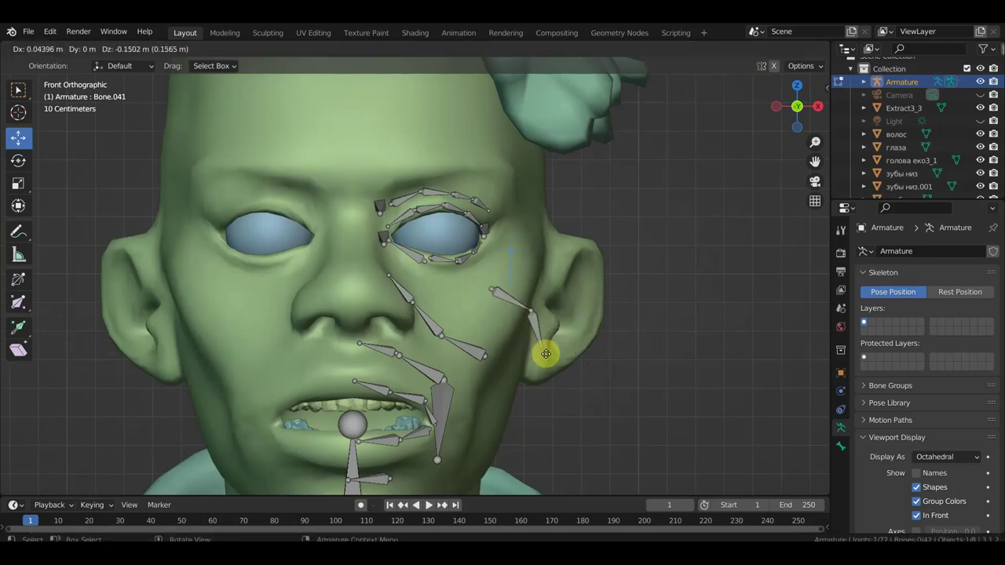
click(547, 357)
key(e)
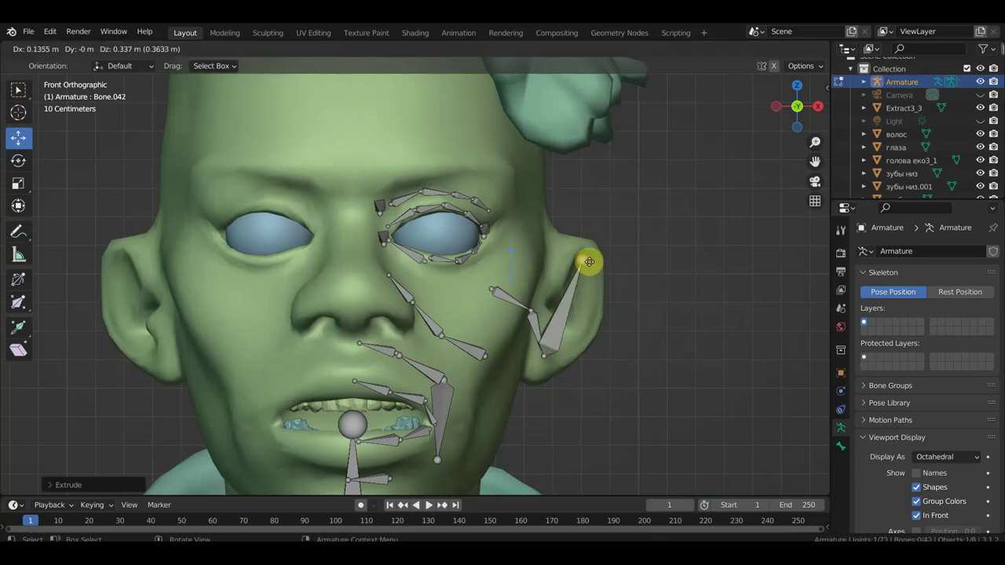
click(591, 256)
mouse_move(587, 339)
middle_down()
mouse_move(474, 327)
mouse_move(444, 314)
mouse_move(393, 330)
middle_up()
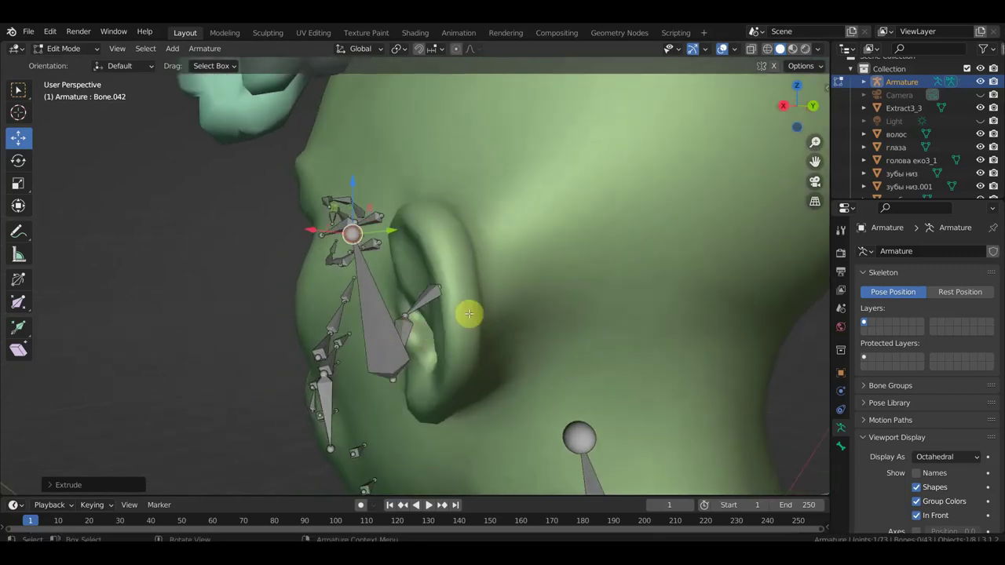
Fit the long bone along the ear from its top down to the earlobe
key(g)
click(537, 310)
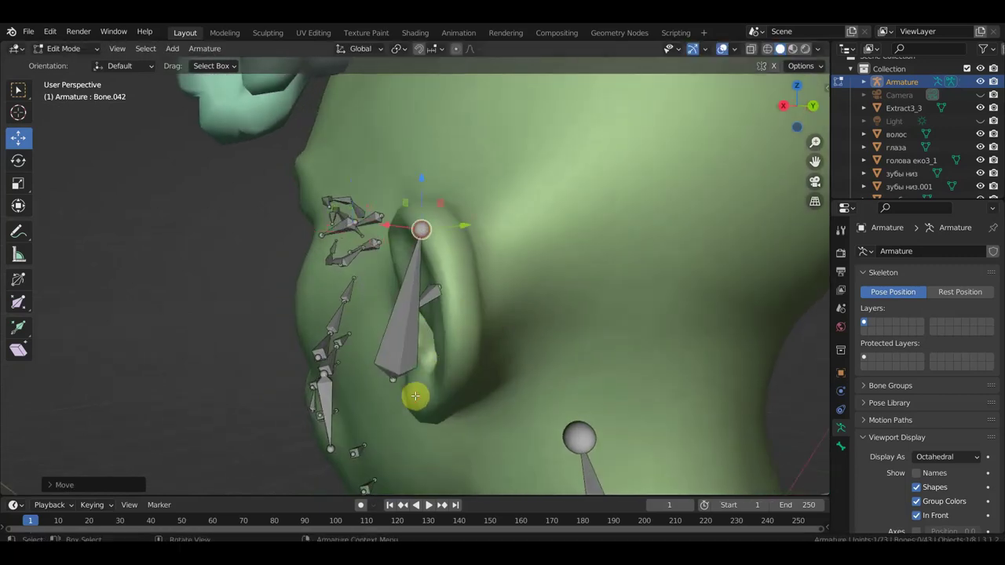
click(385, 382)
key(g)
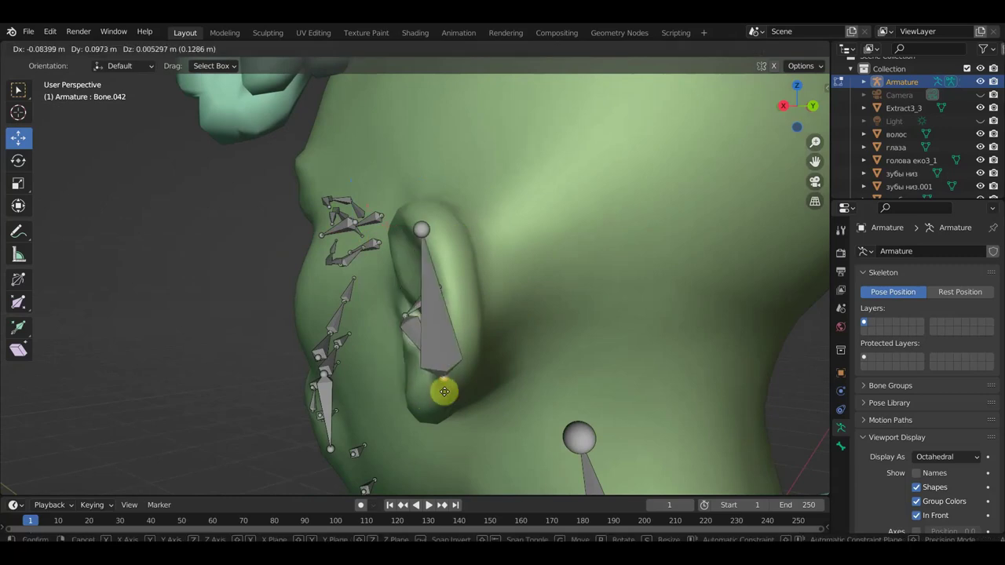
click(436, 404)
mouse_move(441, 403)
middle_down()
mouse_move(429, 432)
mouse_move(421, 411)
mouse_move(408, 405)
mouse_move(505, 464)
mouse_move(489, 480)
mouse_move(594, 442)
mouse_move(641, 409)
mouse_move(628, 419)
middle_up()
key(g)
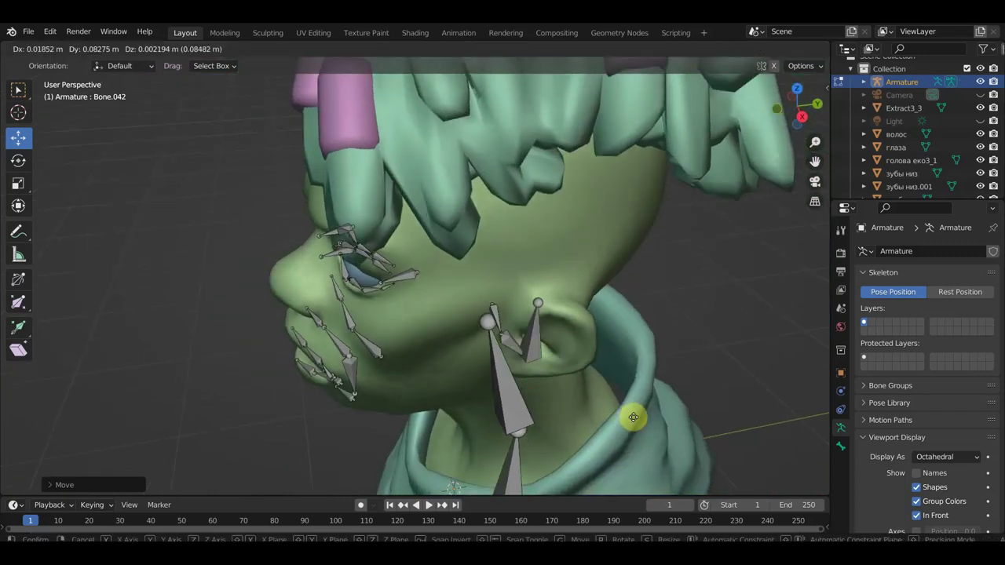
click(646, 421)
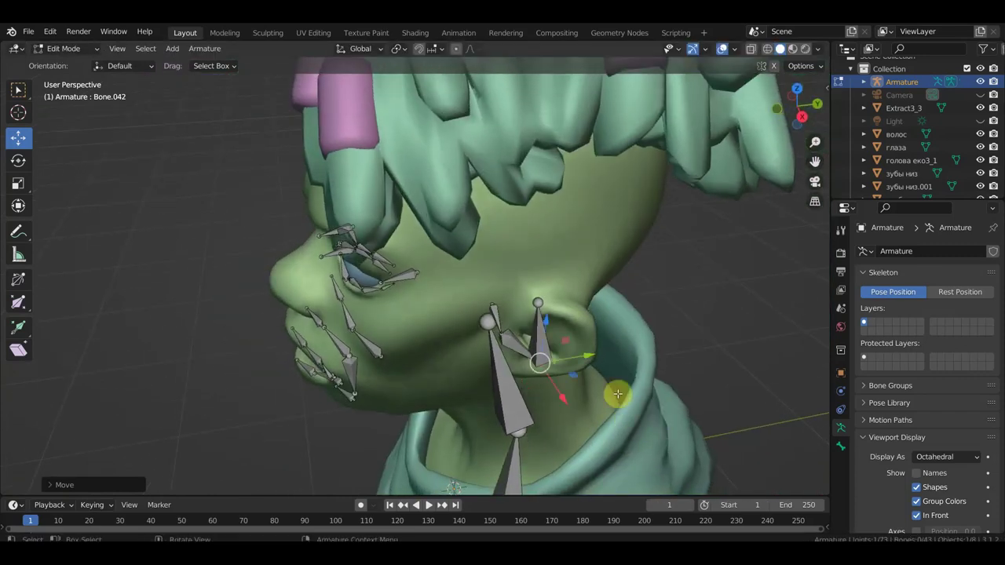
key(g)
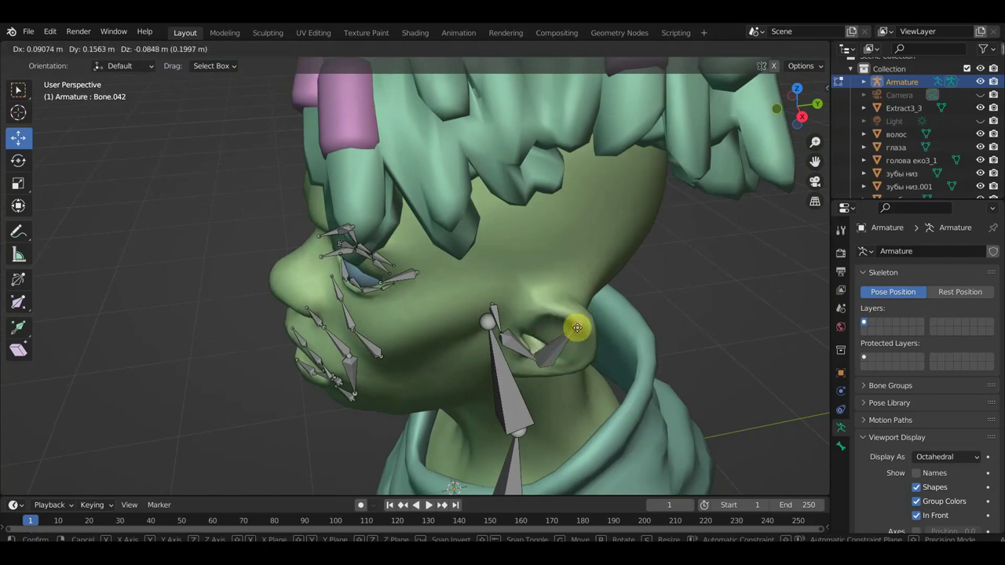
click(575, 322)
Reposition a joint and Bone.041 below the cheek, checking front and right-side views
mouse_move(574, 318)
middle_down()
mouse_move(480, 292)
mouse_move(427, 326)
middle_up()
key(g)
click(468, 301)
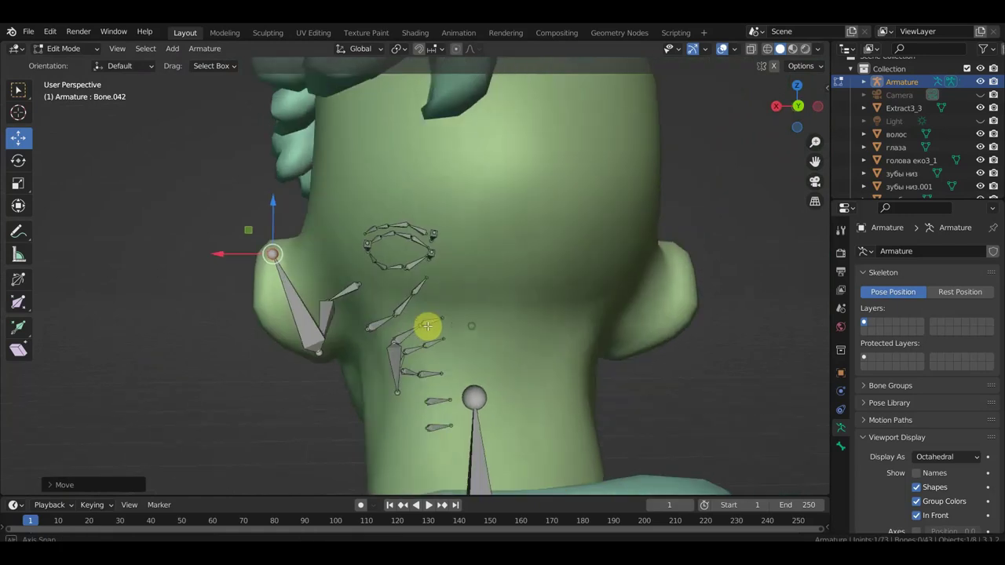
click(321, 355)
key(g)
click(325, 355)
mouse_move(394, 377)
middle_down()
mouse_move(507, 376)
mouse_move(594, 359)
mouse_move(630, 376)
mouse_move(637, 368)
middle_up()
key(KP_1)
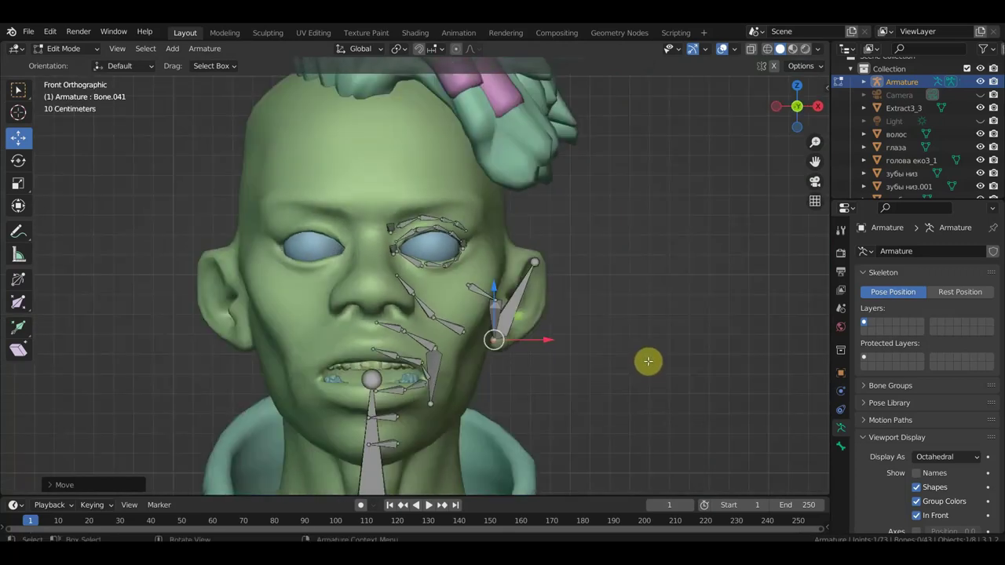
scroll(523, 300, up, 1)
shift+middle_drag(522, 260, 500, 314)
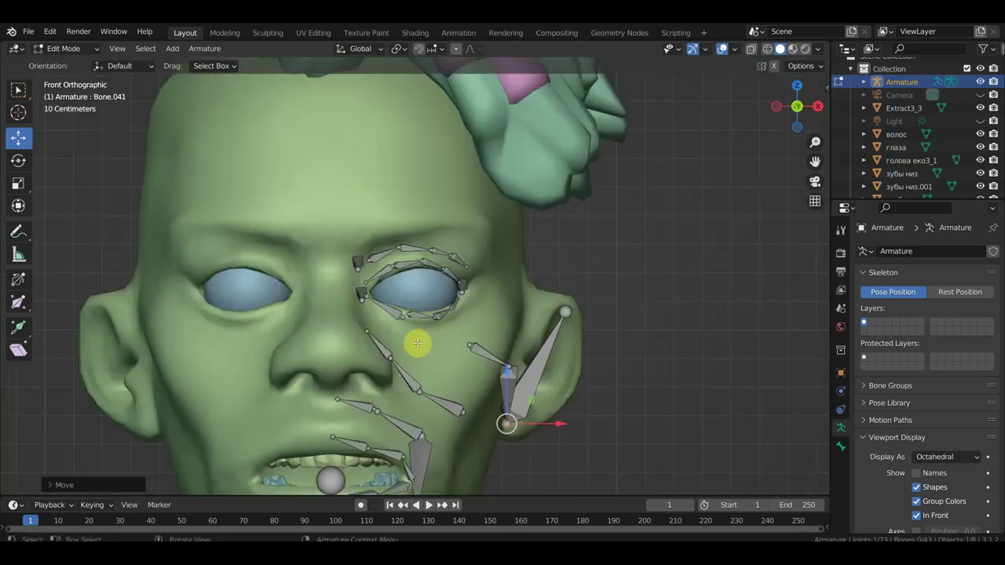
middle_drag(426, 349, 299, 360)
key(KP_3)
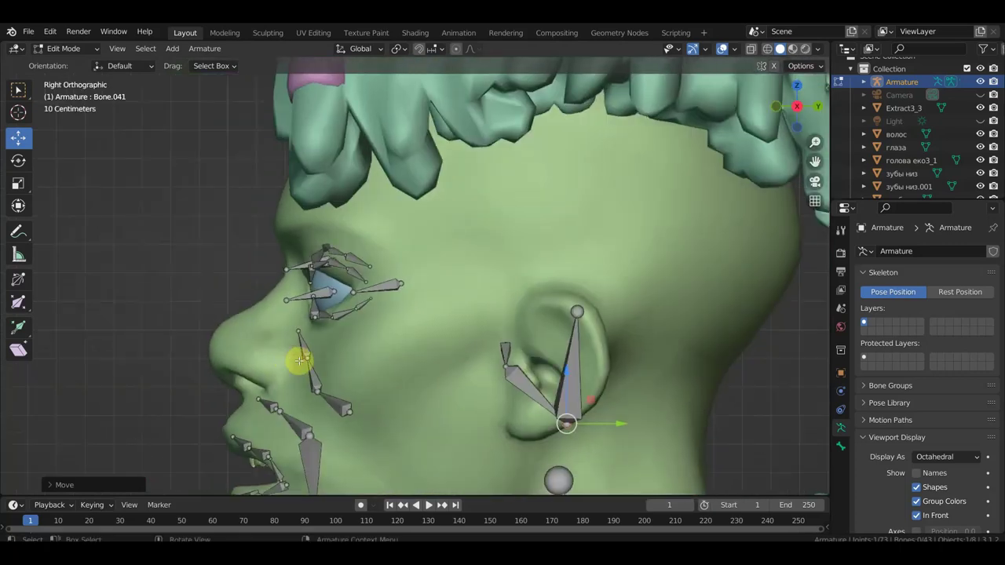
Extrude a bone beside the nose from the under-eye bone, clear its parent, and rotate it
click(297, 329)
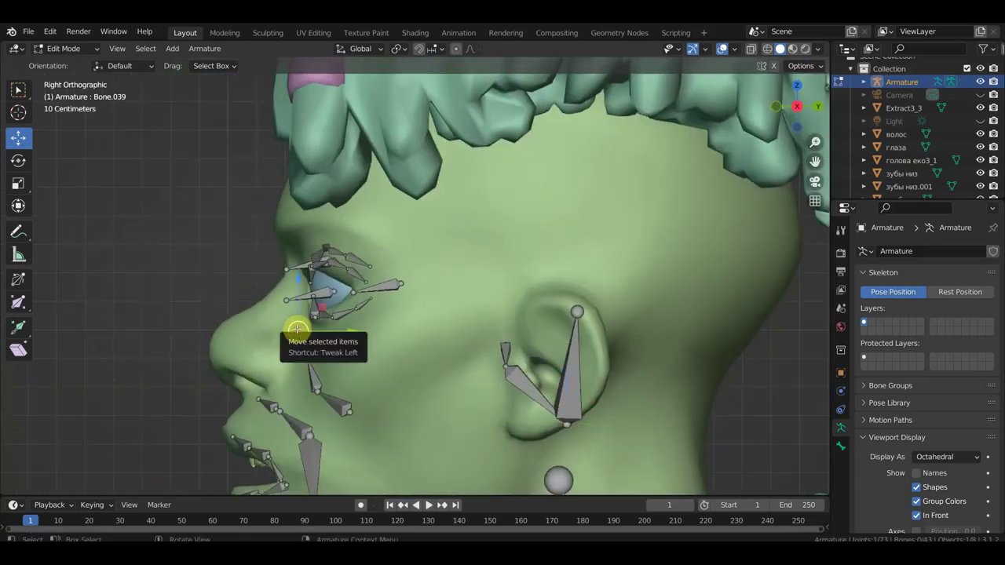
key(e)
click(262, 326)
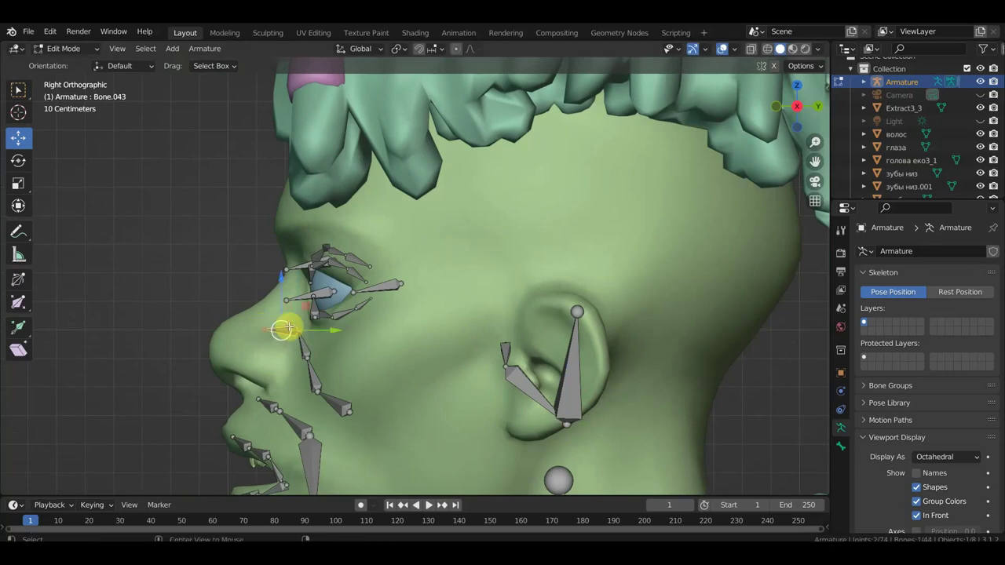
key(alt+p)
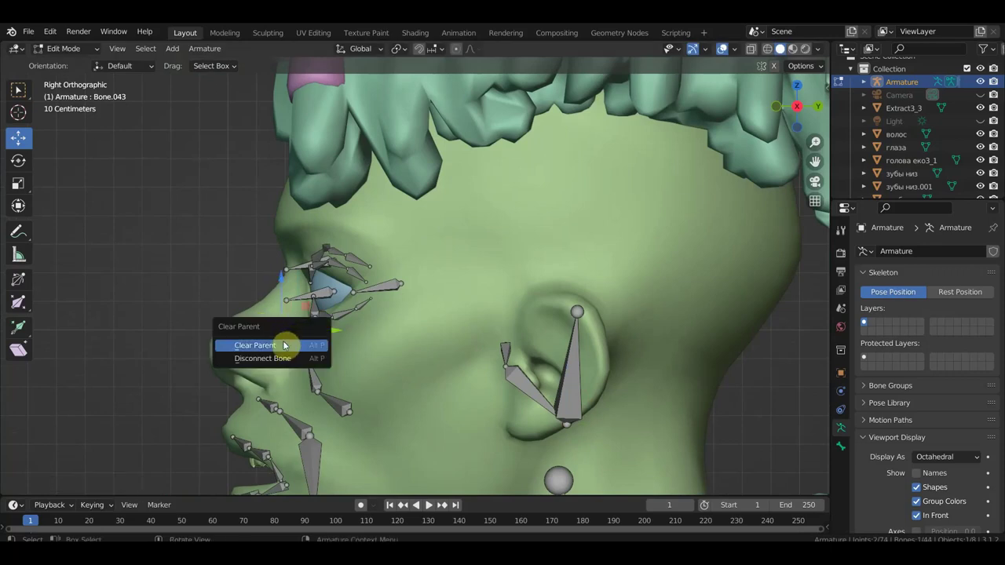
click(281, 348)
key(r)
click(355, 281)
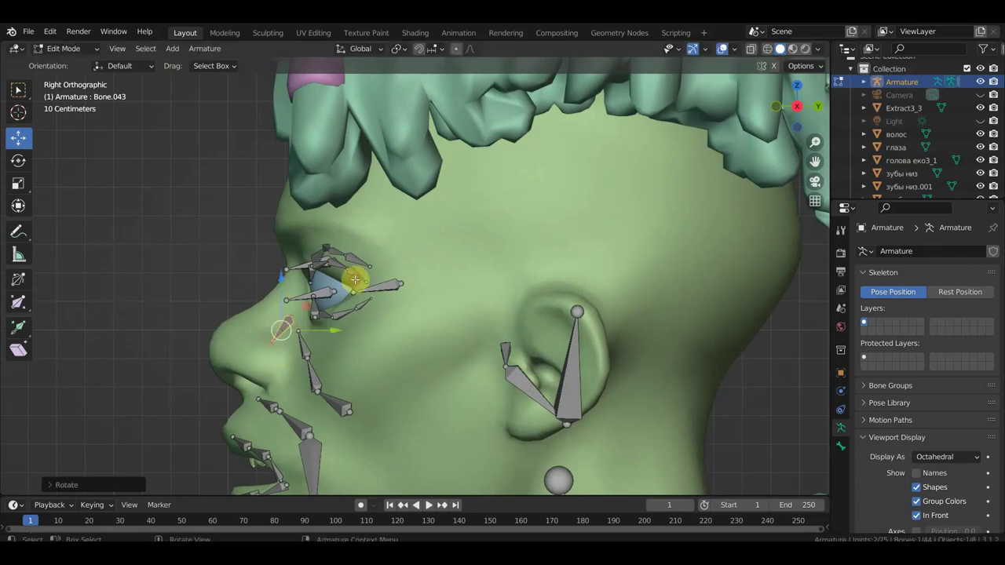
Scale up the small bone beside the nose
click(290, 315)
click(334, 320)
key(s)
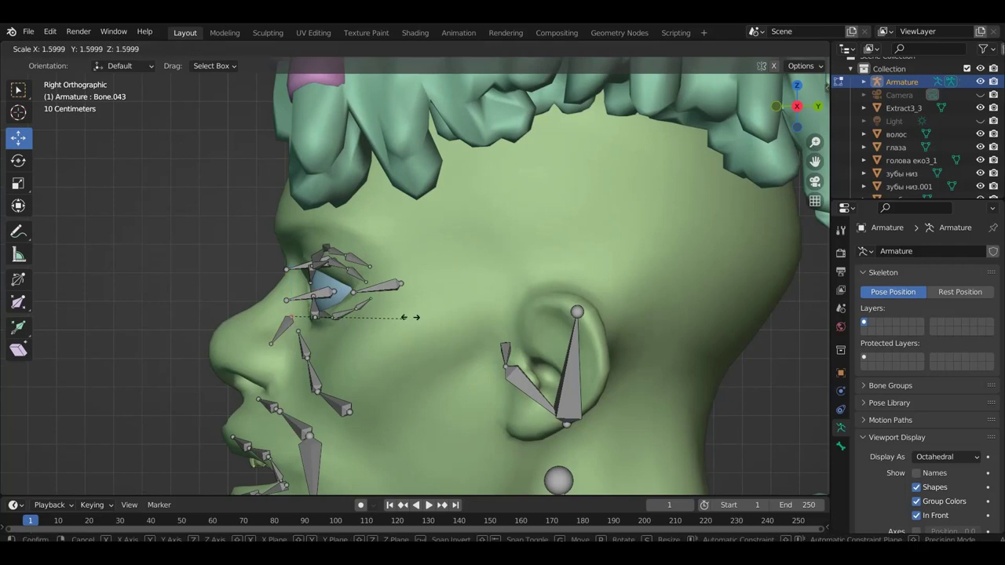
click(412, 317)
click(276, 331)
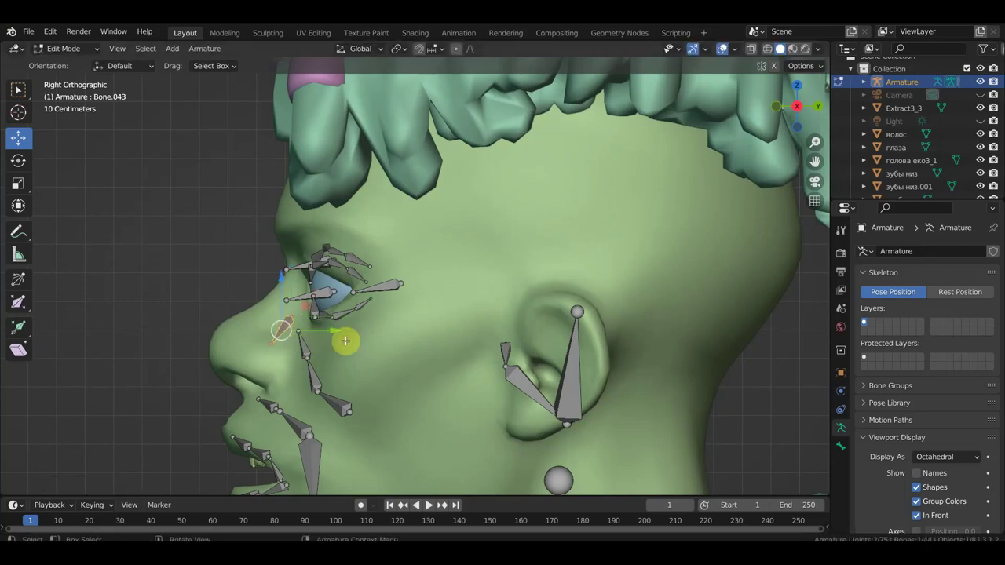
key(s)
click(435, 331)
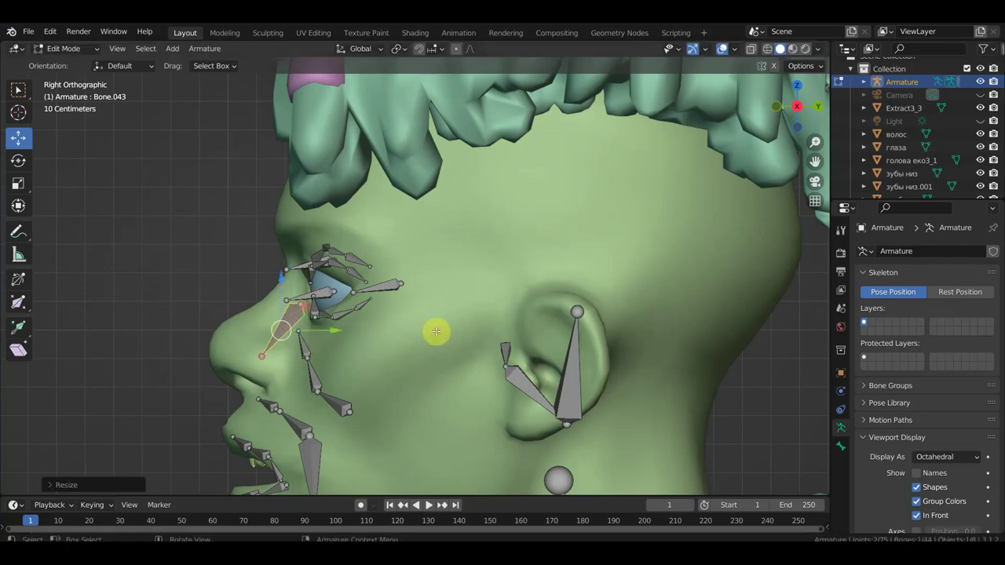
Move the nose bone toward centre and up onto the bridge between the eyes
key(KP_1)
key(g)
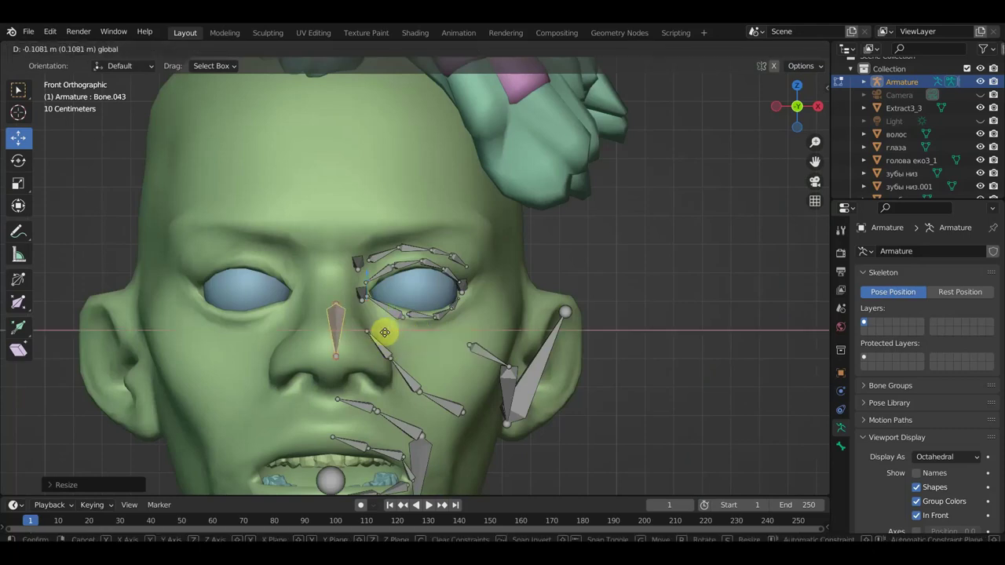
click(384, 330)
key(g)
key(z)
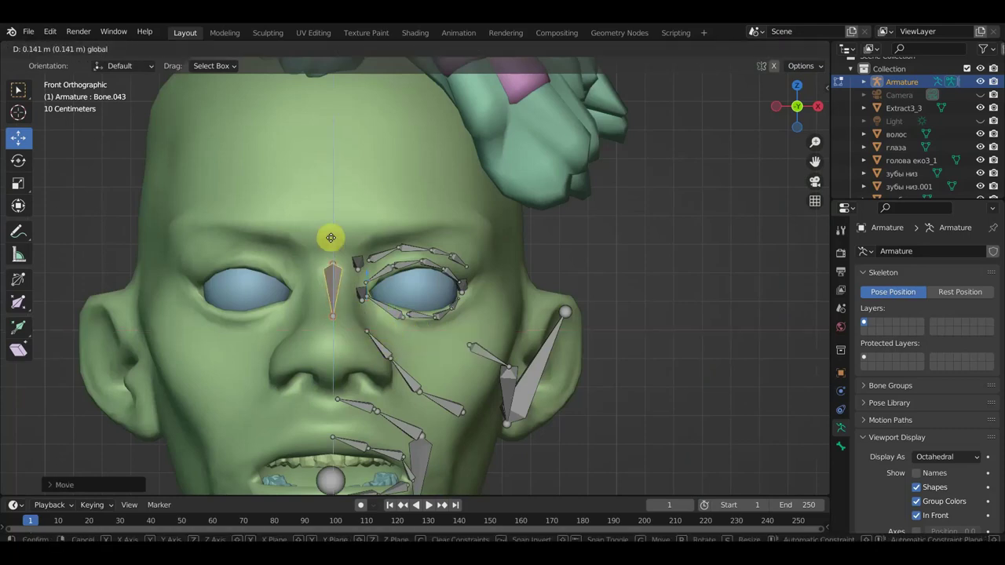
click(332, 233)
mouse_move(406, 340)
middle_down()
mouse_move(299, 343)
mouse_move(267, 339)
mouse_move(251, 321)
middle_up()
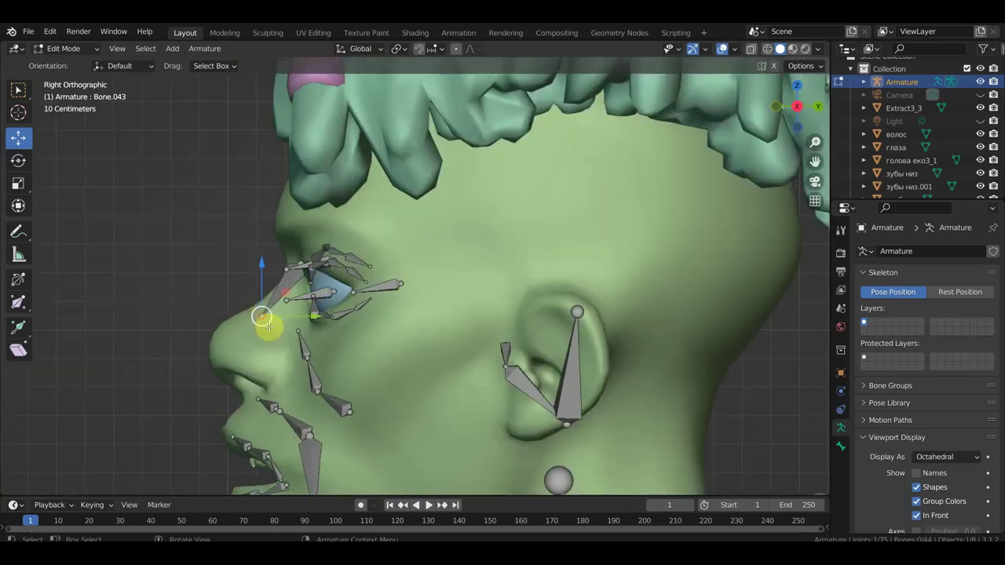
Lower the nose-bridge bone's tip and extrude a new bone toward the nose tip
key(g)
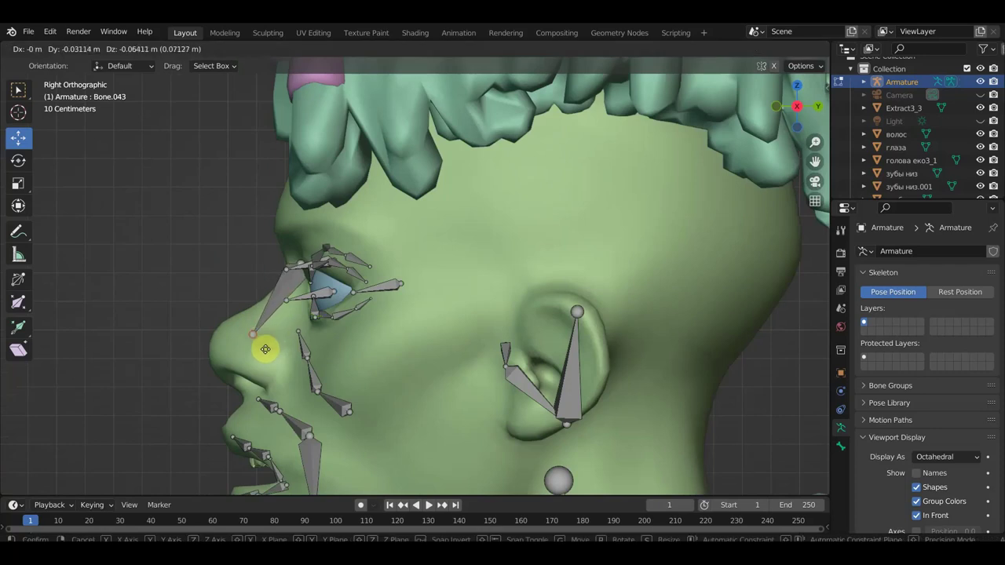
click(276, 364)
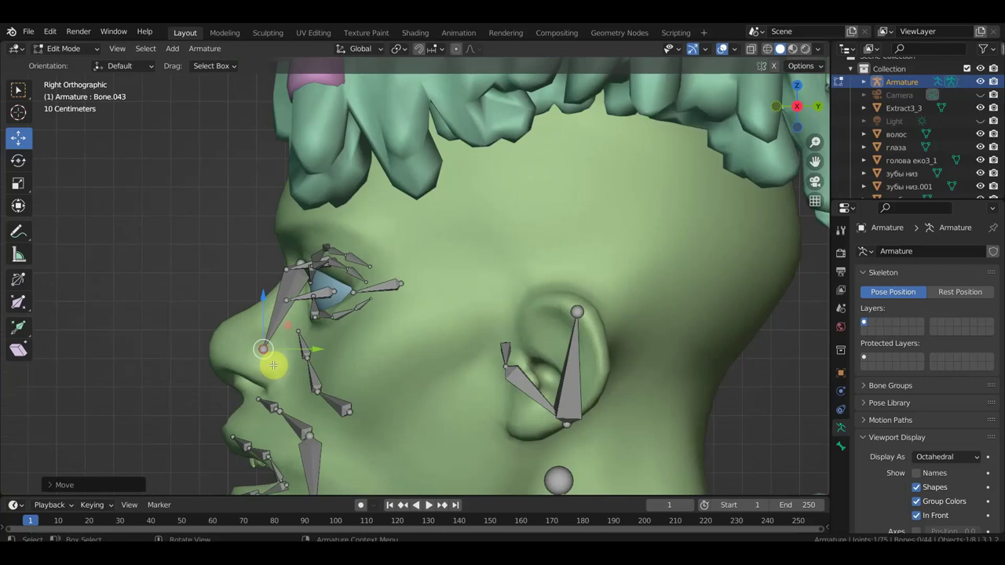
key(e)
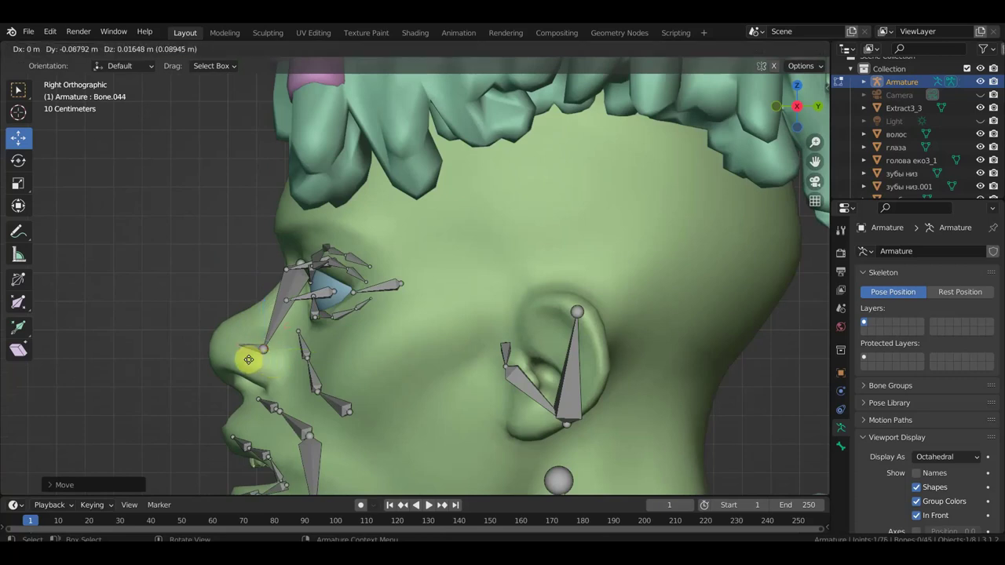
click(226, 343)
drag(226, 344, 252, 353)
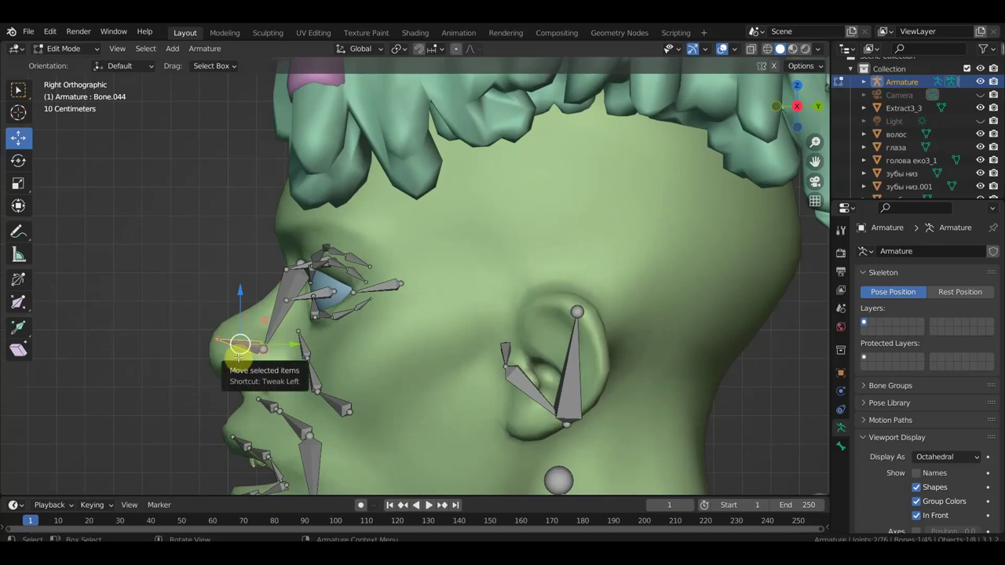
Clear the parent of the new nose-tip bone
click(239, 357)
key(alt+p)
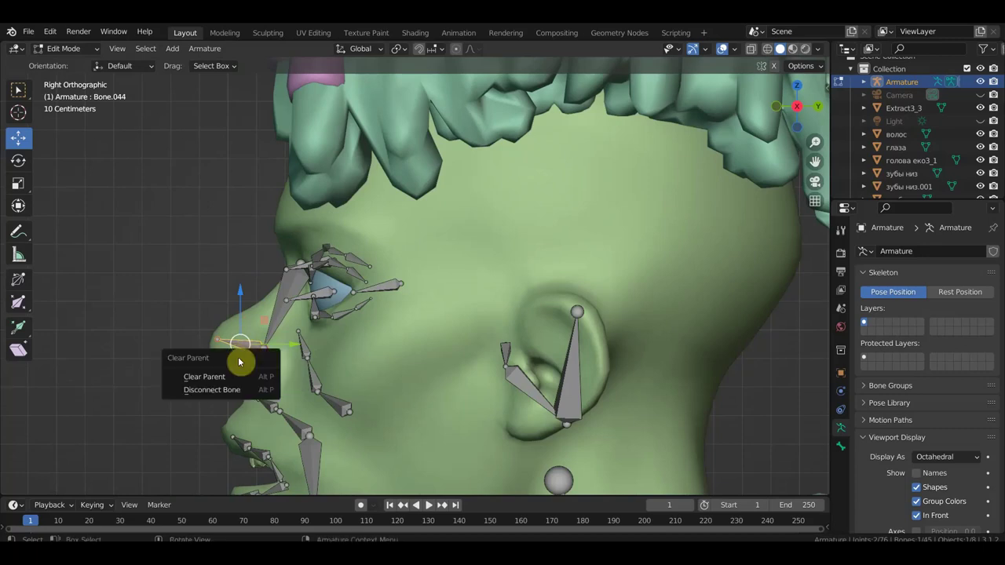
click(231, 376)
Select the nose-bridge bone and return to an orthographic side view of the head
mouse_move(275, 338)
middle_down()
mouse_move(322, 294)
mouse_move(400, 291)
middle_up()
mouse_move(299, 303)
middle_down()
mouse_move(240, 330)
mouse_move(202, 328)
middle_up()
click(254, 307)
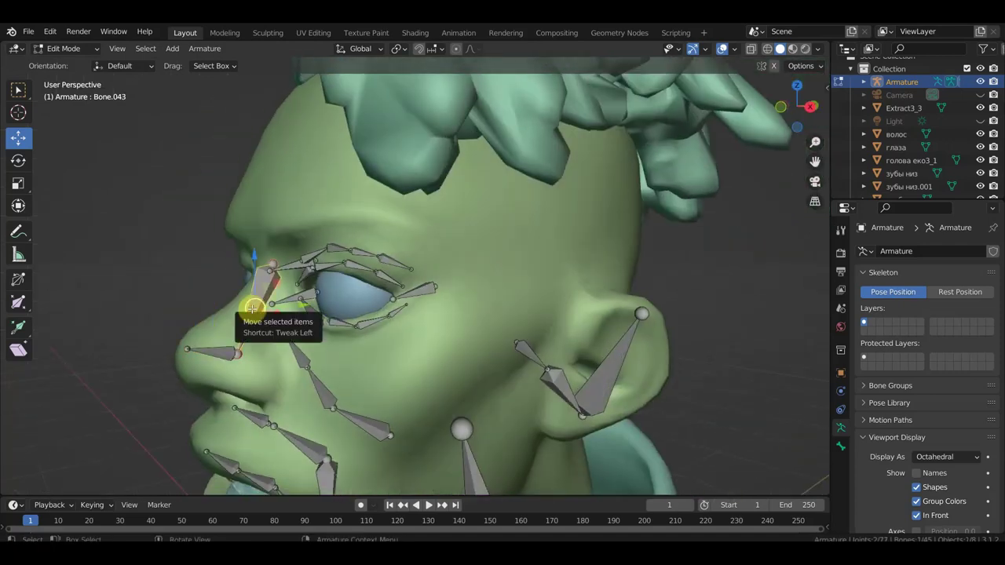
key(KP_5)
key(KP_3)
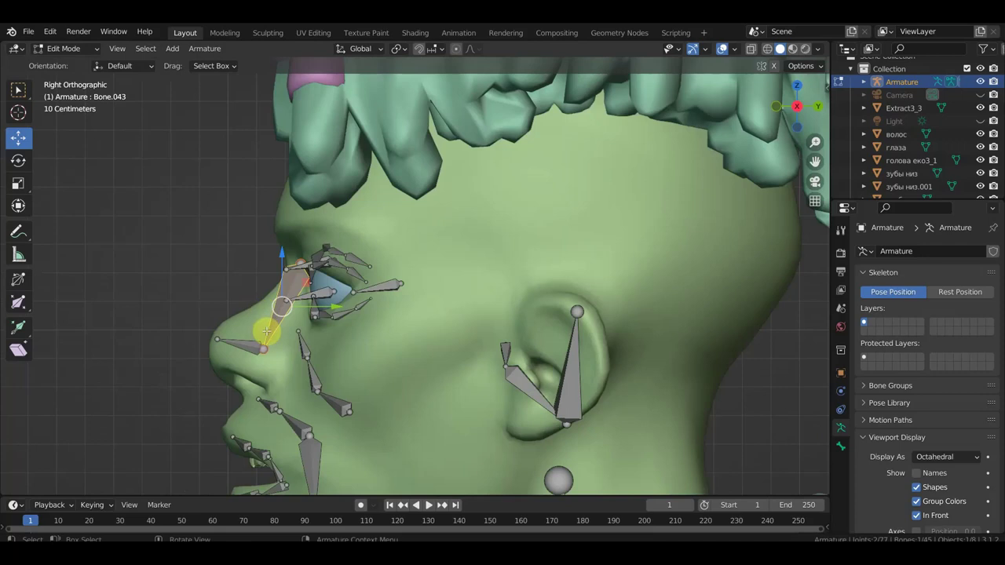
right_click(267, 332)
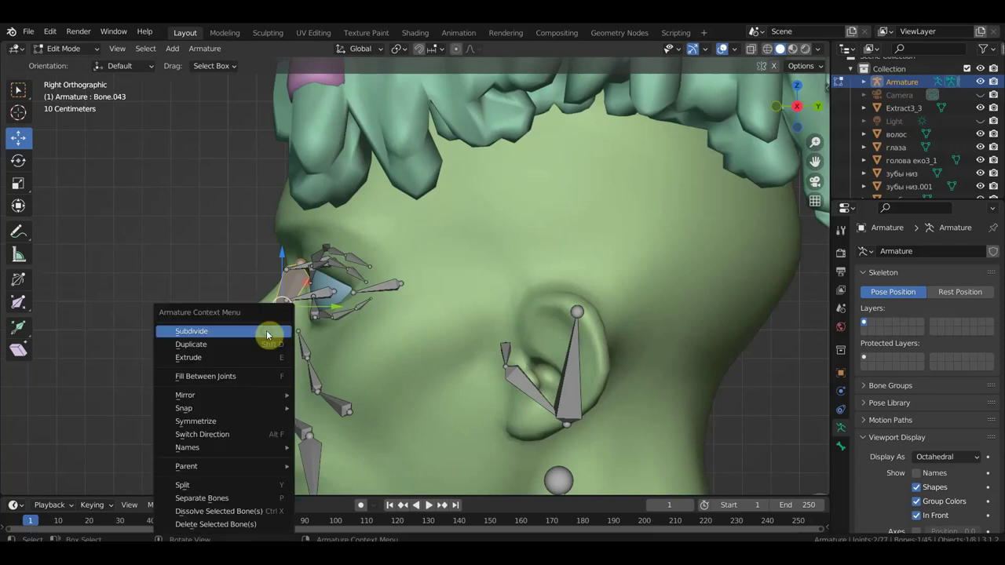
Subdivide the nose-bridge bone, undo an extra split, and subdivide the upper part once more
click(267, 333)
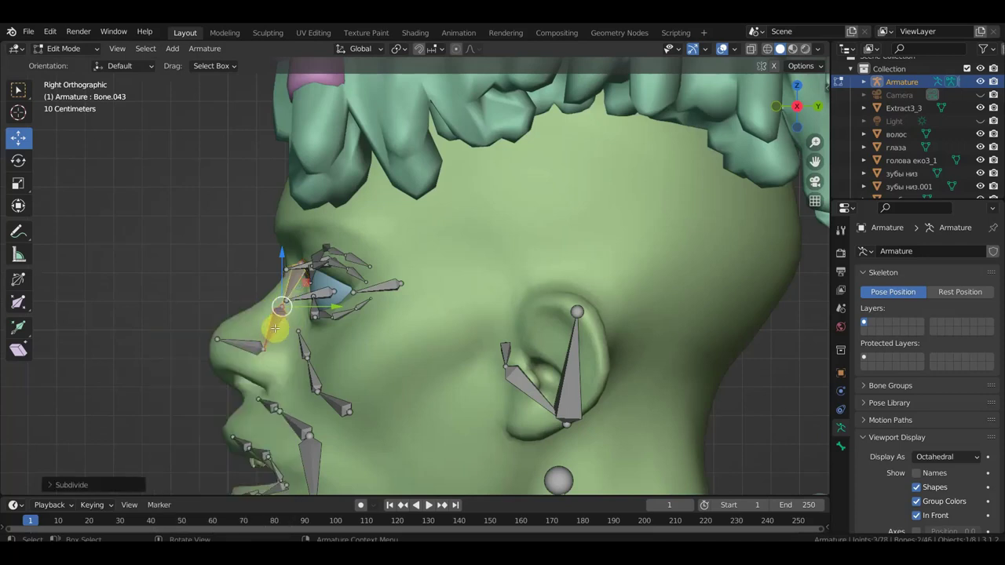
right_click(292, 285)
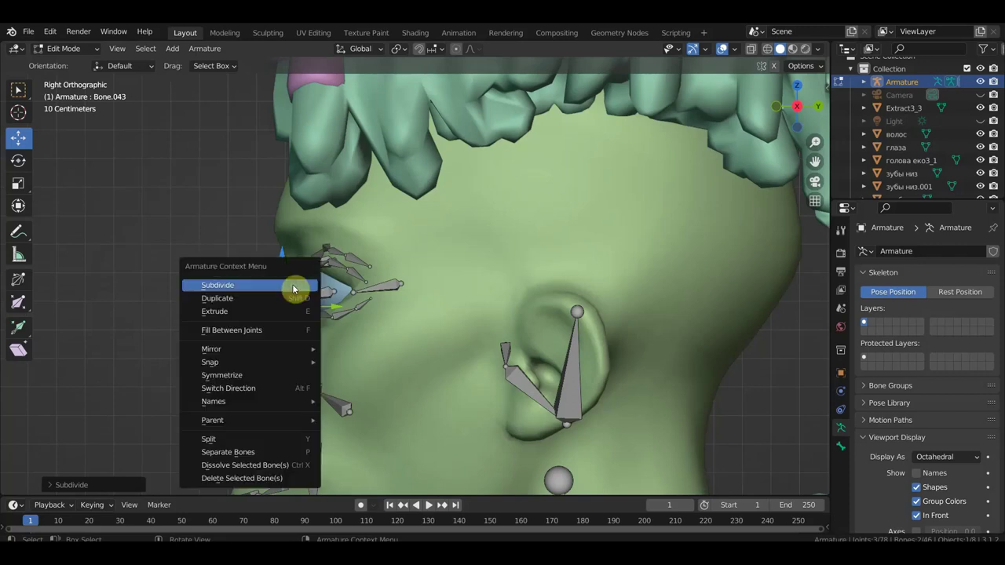
click(281, 287)
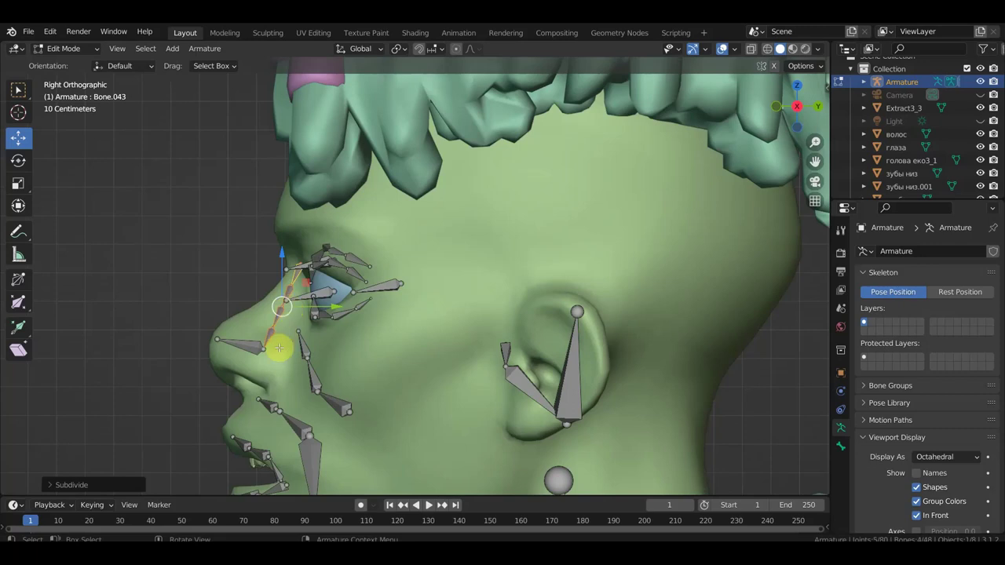
key(ctrl+z)
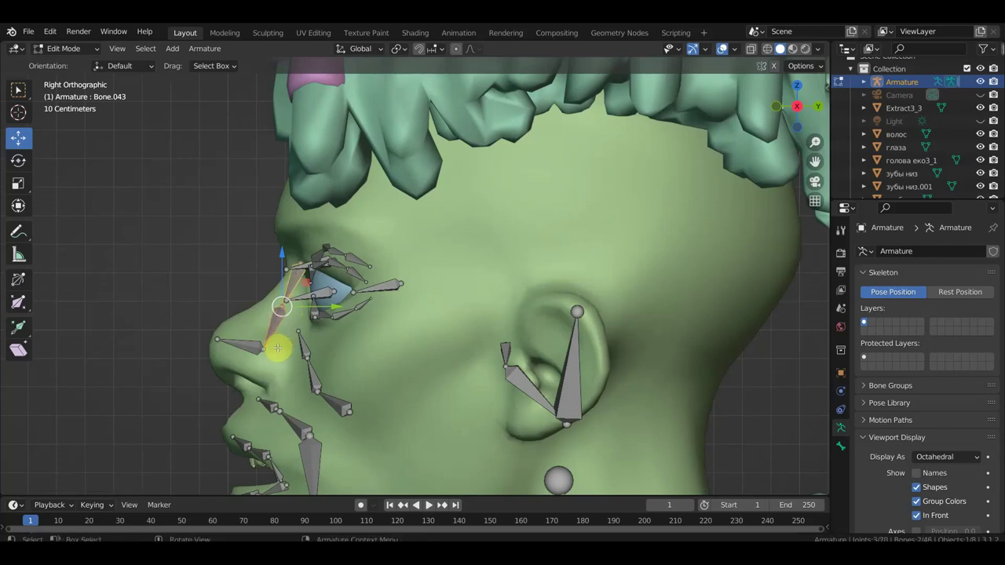
right_click(289, 283)
click(290, 284)
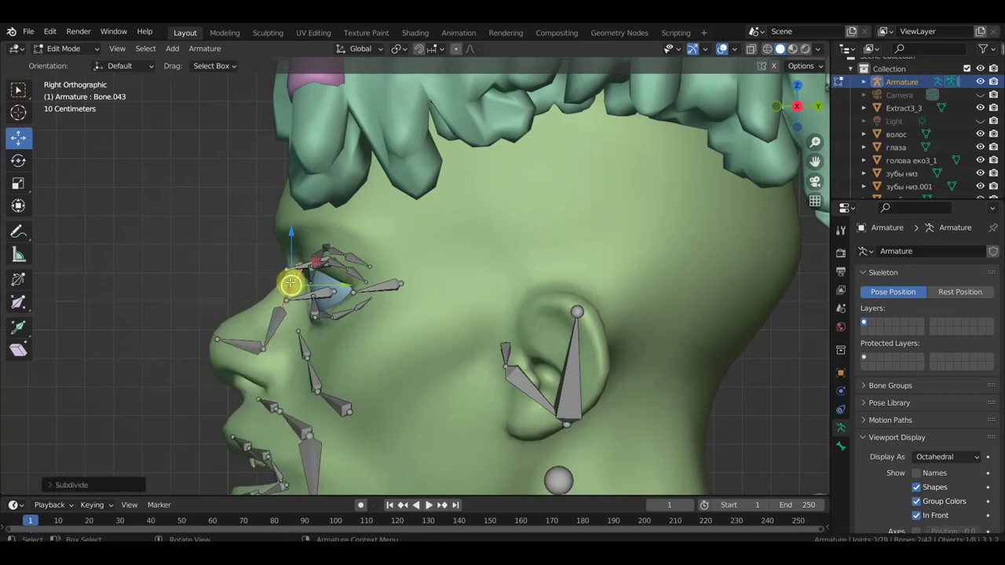
Select the joints and small bones along the new nose chain
click(280, 346)
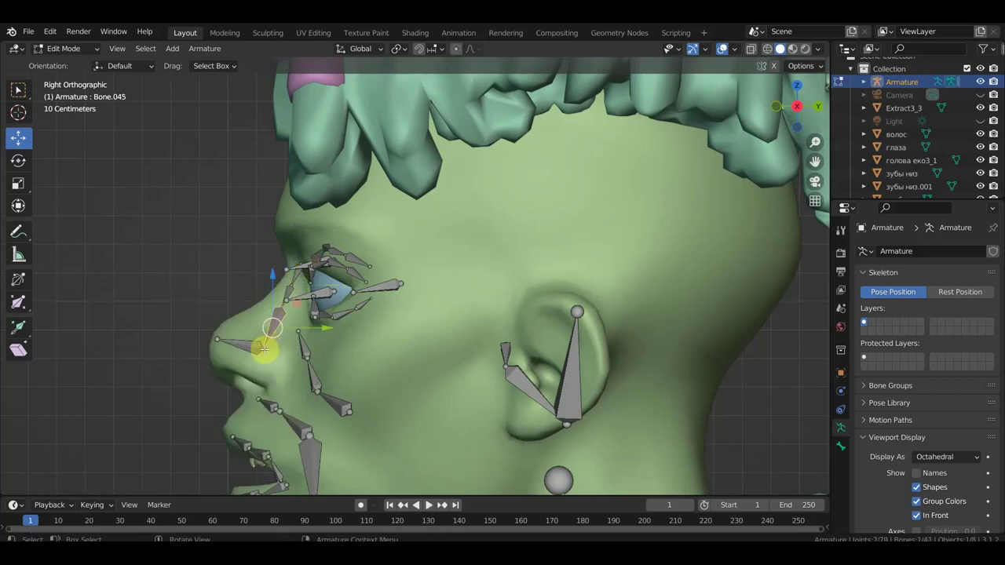
click(276, 317)
click(277, 325)
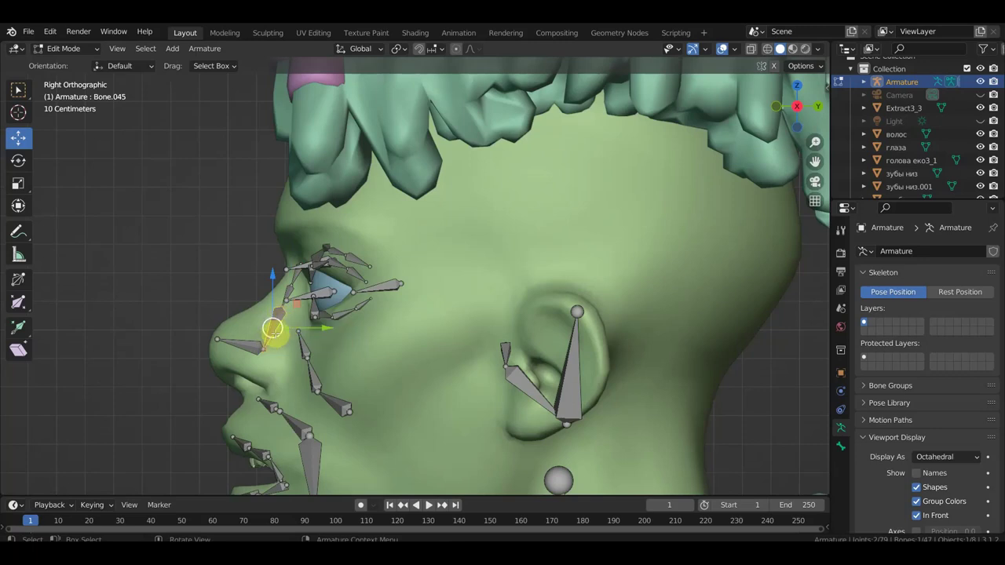
click(289, 294)
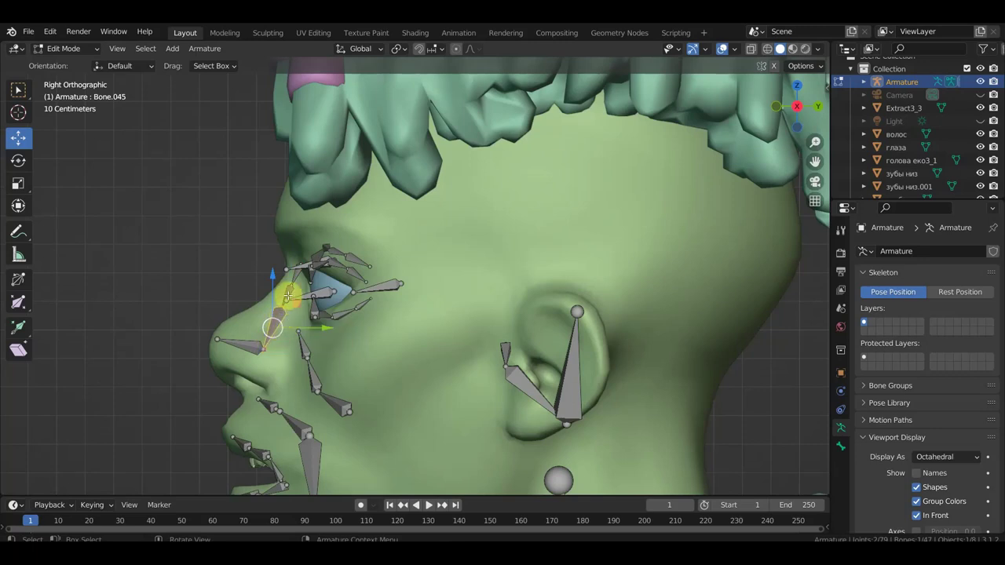
click(286, 292)
click(295, 280)
scroll(295, 281, up, 2)
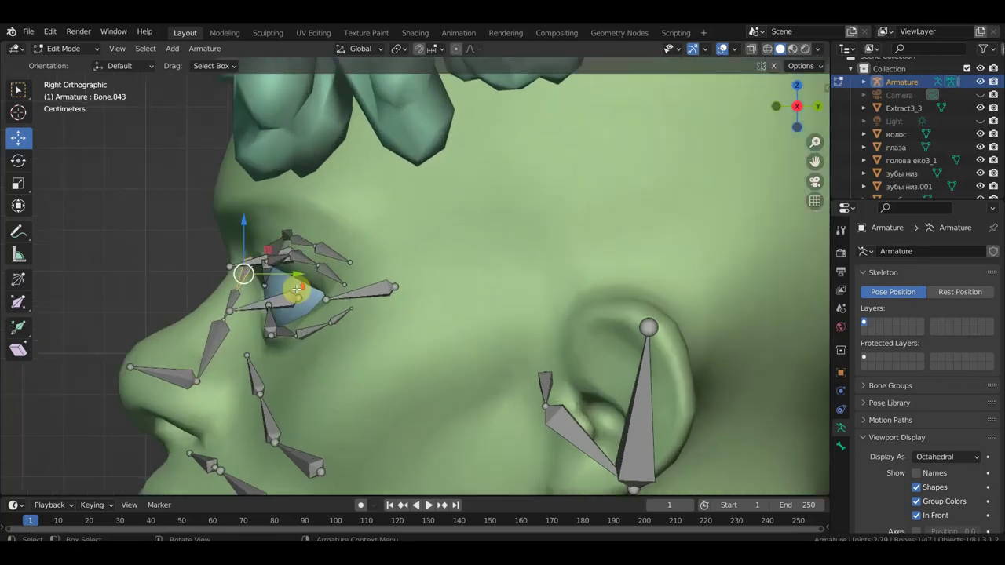
Nudge a nose-chain joint up and clear the parent of the lower bridge bone
scroll(291, 282, up, 1)
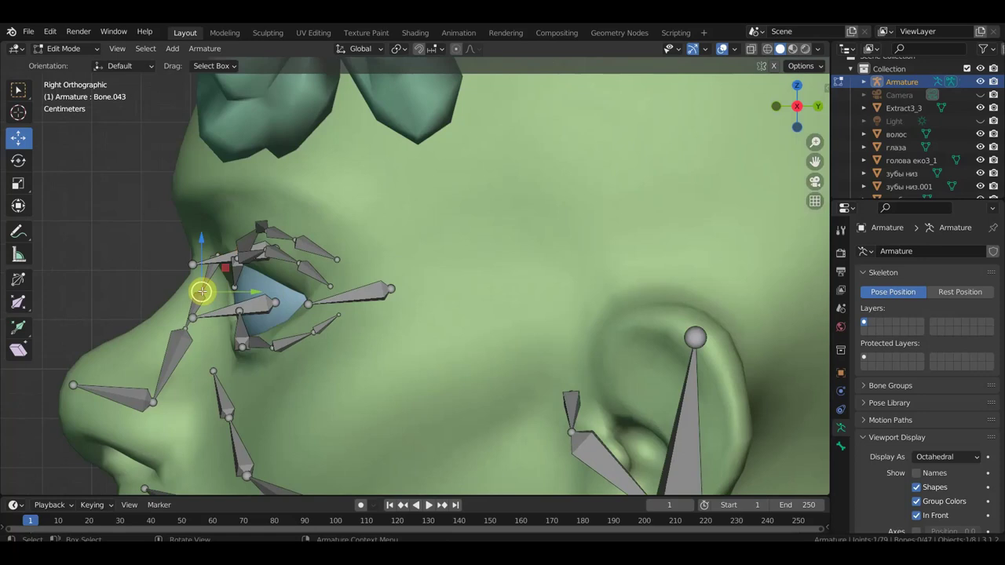
click(202, 291)
drag(218, 291, 221, 281)
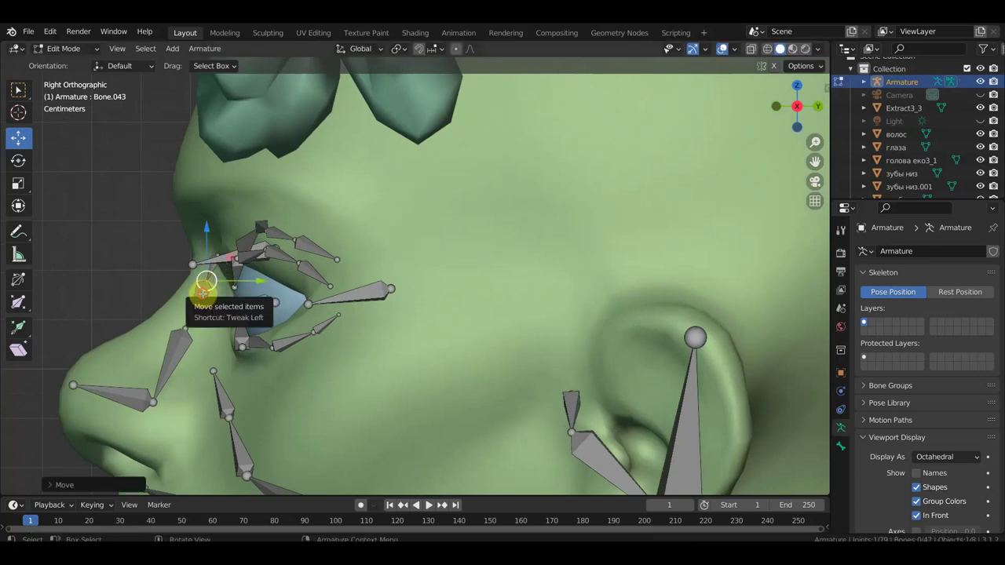
click(202, 294)
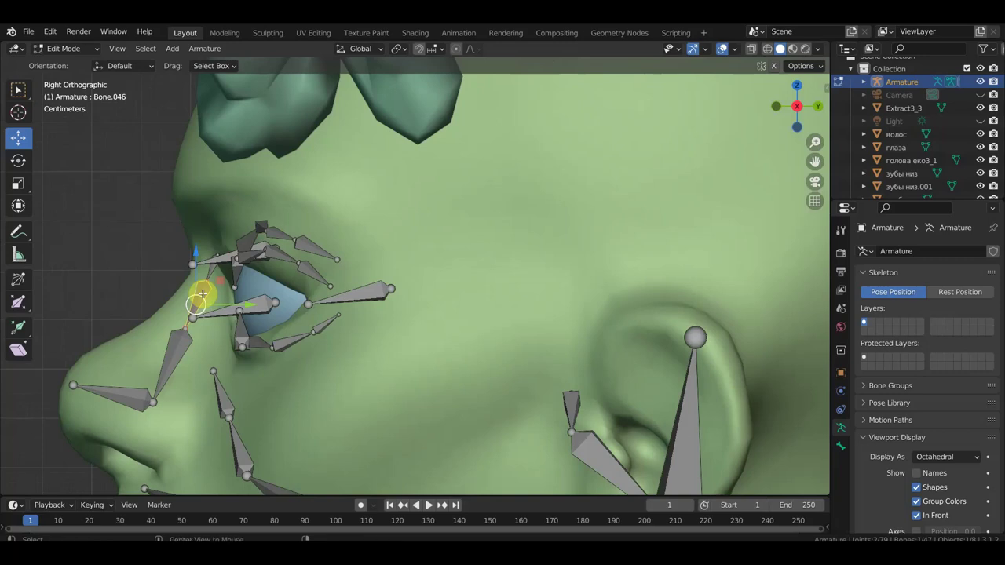
key(alt+p)
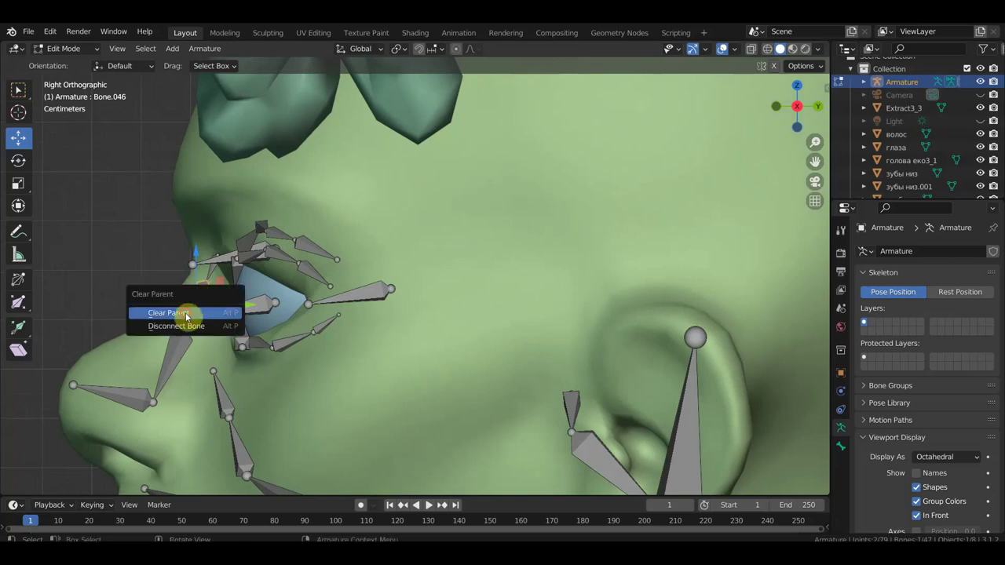
click(190, 312)
Raise the joint beside the eye, clear its parent, and reposition the freed bone by the nose
click(185, 330)
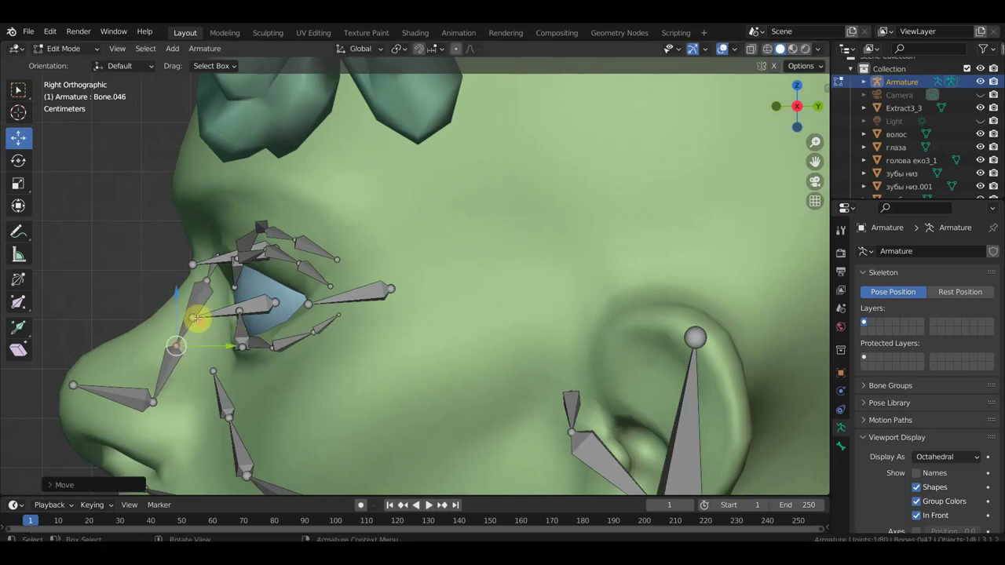
drag(192, 334, 205, 303)
key(alt+p)
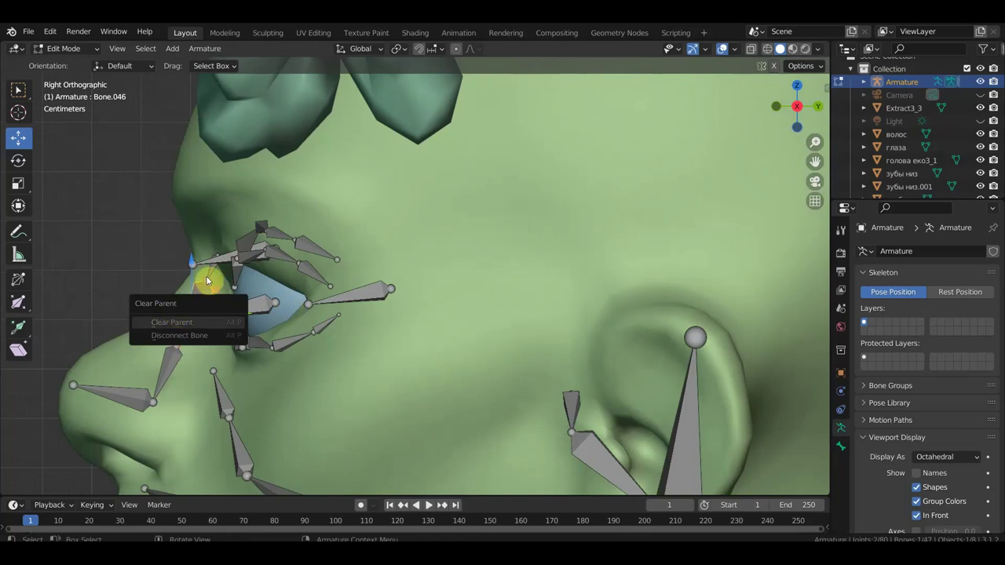
key(Return)
key(g)
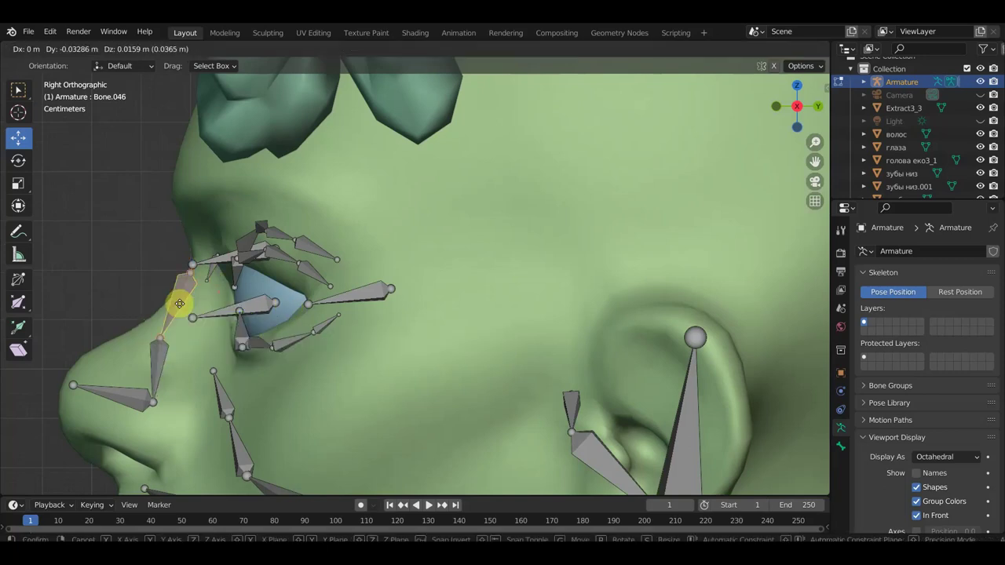
click(206, 314)
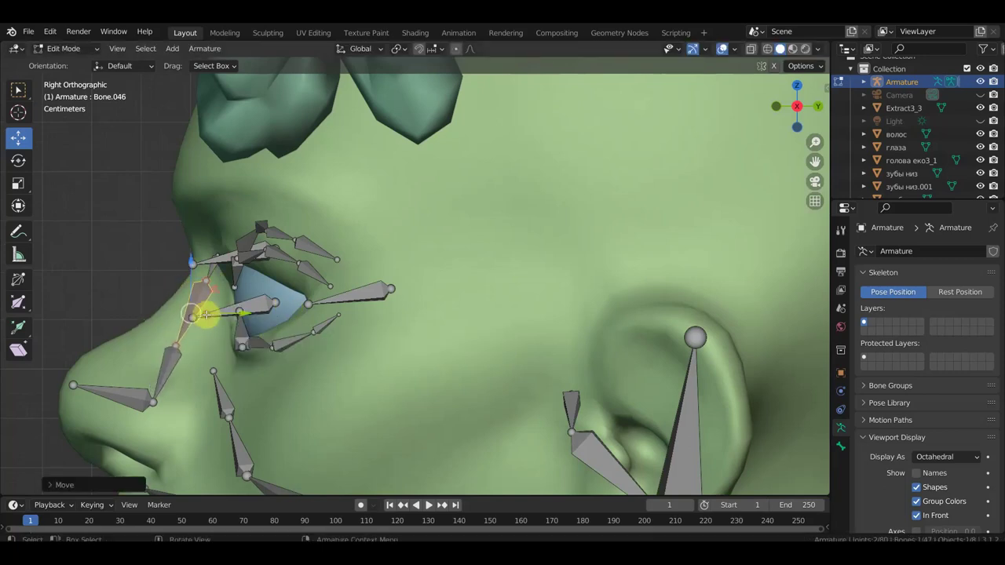
Clear the parent of the next bone down the nose, then view the face from the front
click(206, 314)
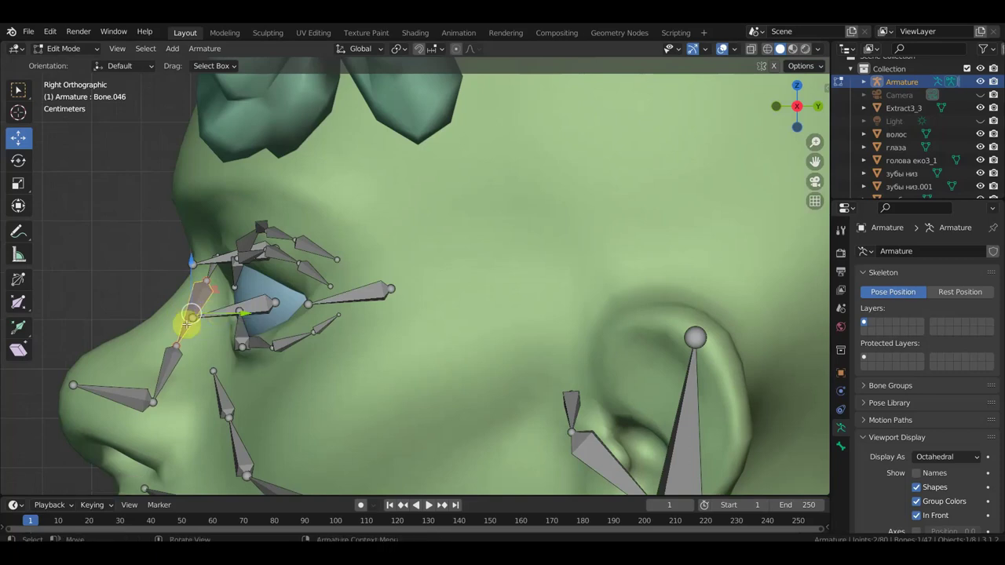
click(166, 370)
key(alt+p)
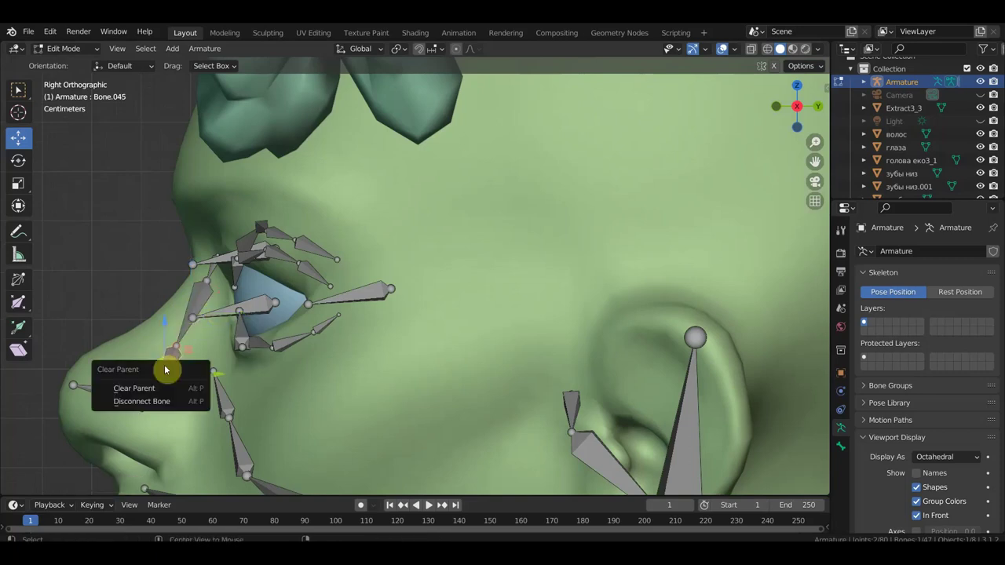
click(164, 386)
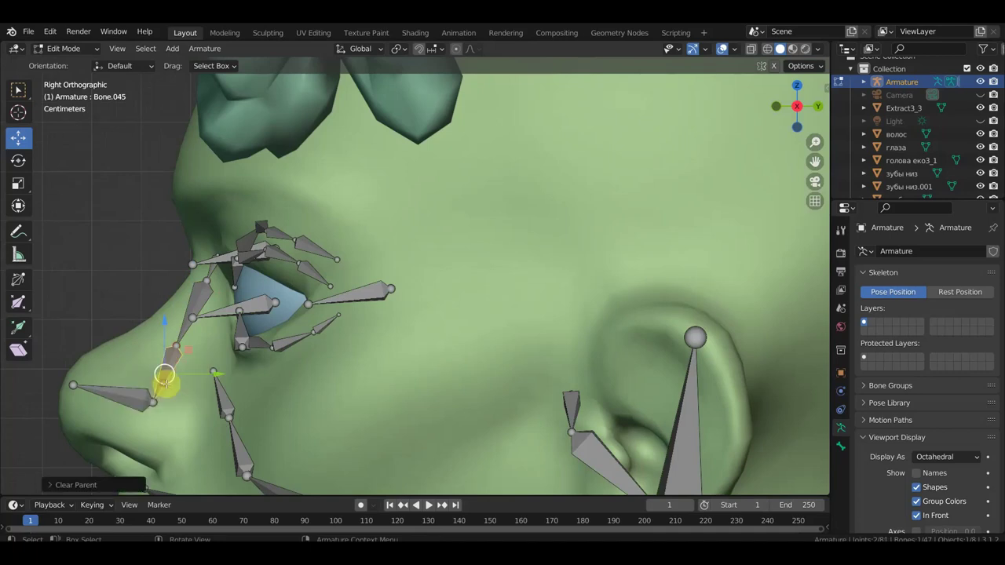
click(213, 291)
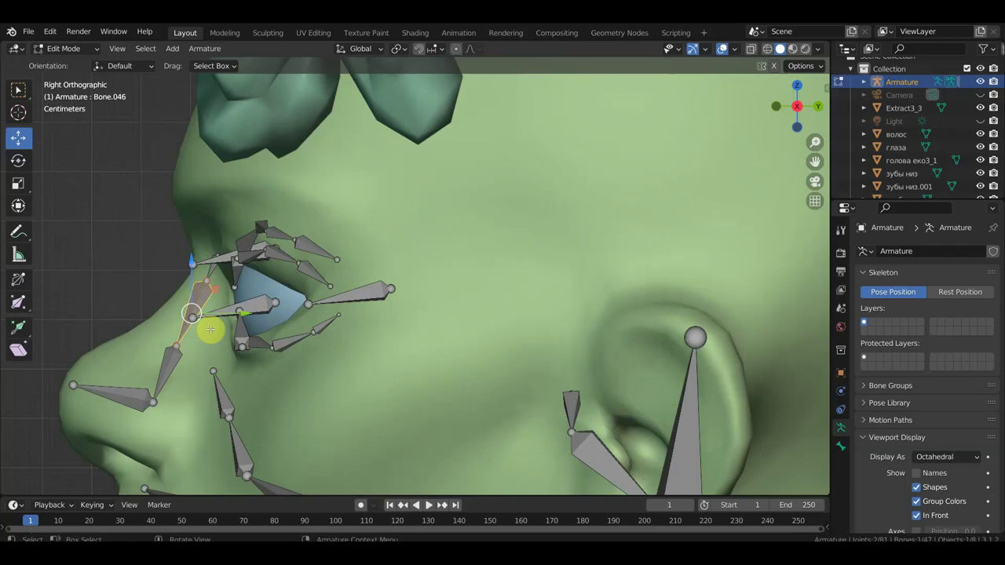
scroll(210, 330, down, 4)
key(KP_1)
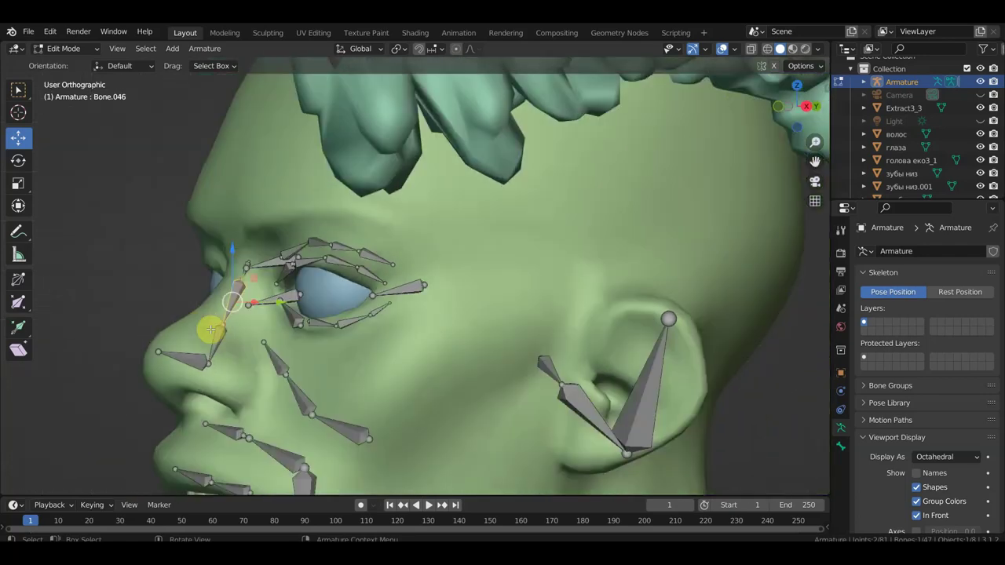
Duplicate the nose-bridge bone as Bone.047 and place it by the inner eye corner
mouse_move(359, 352)
middle_down()
mouse_move(316, 361)
mouse_move(355, 310)
mouse_move(360, 281)
middle_up()
click(281, 355)
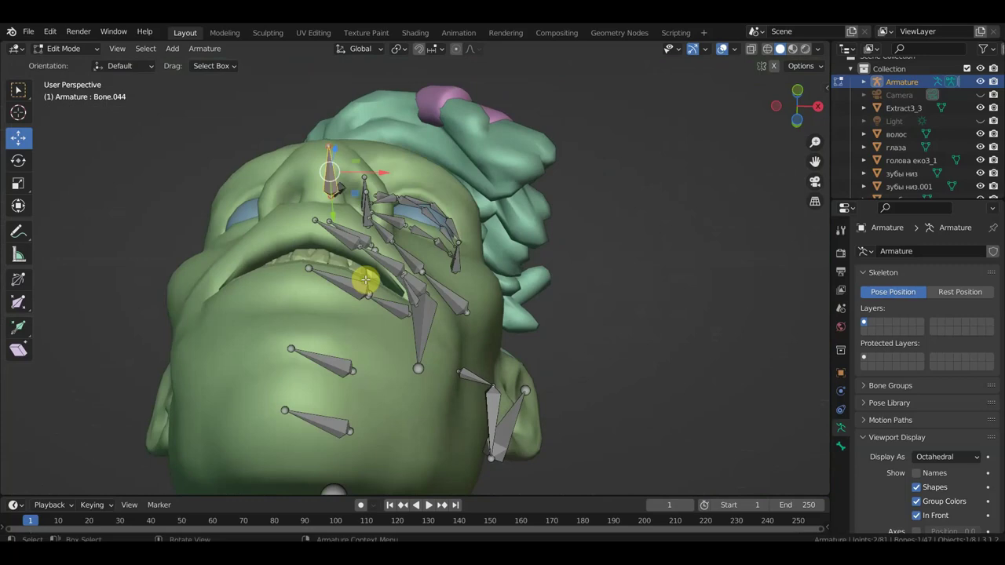
key(shift+d)
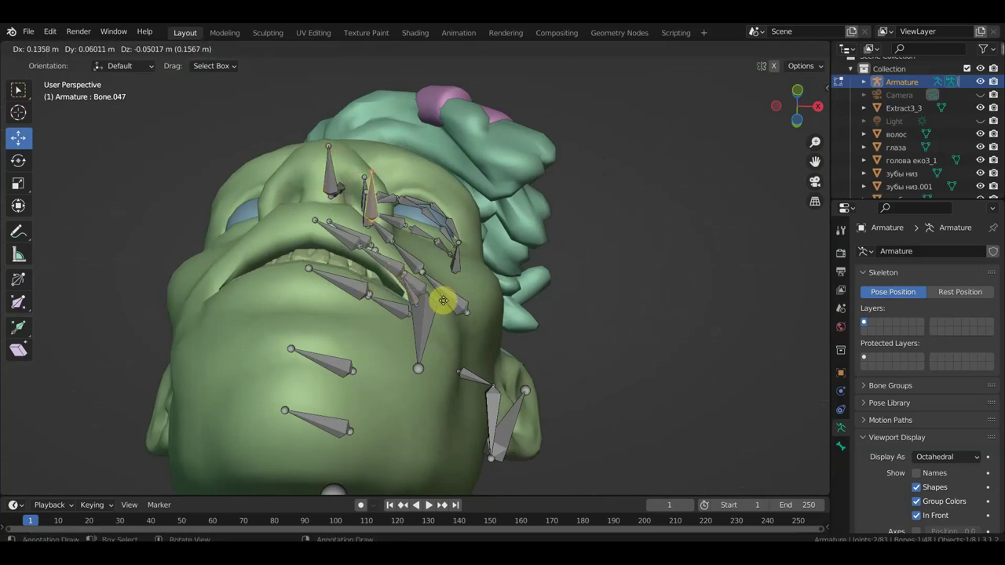
click(441, 297)
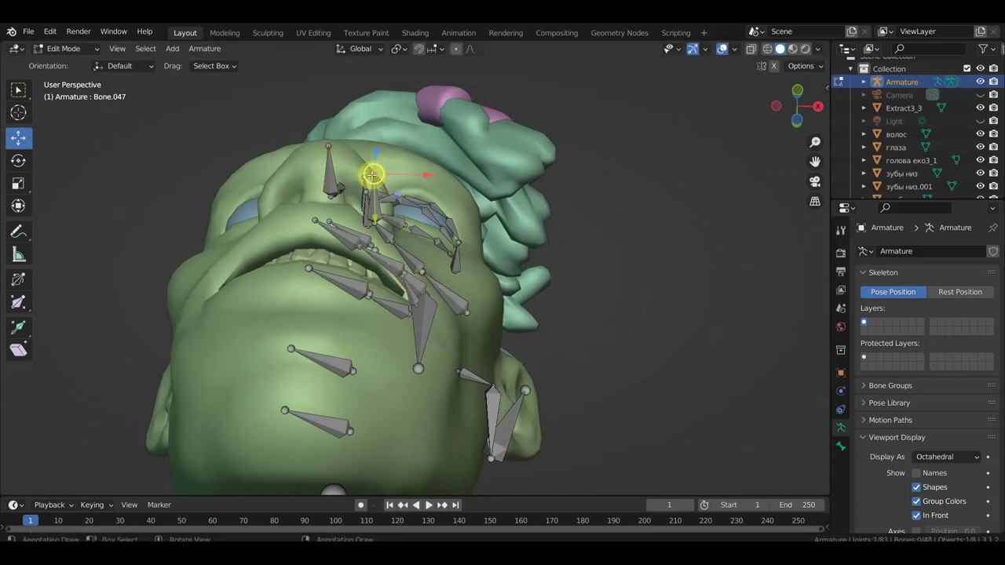
drag(377, 180, 365, 193)
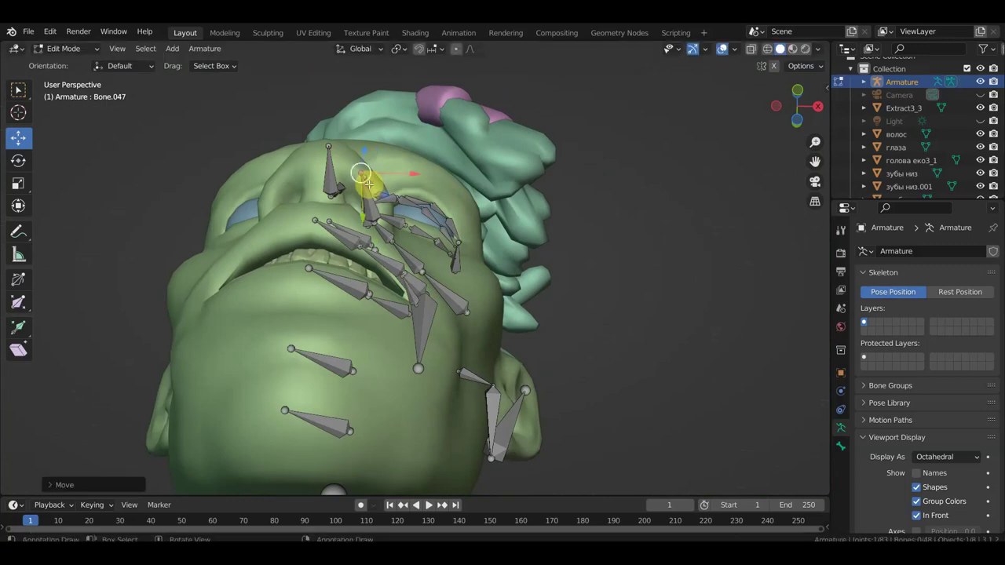
click(366, 197)
Shift the nose bone's joint down toward the nostril, checking side and front views
middle_drag(408, 229, 291, 333)
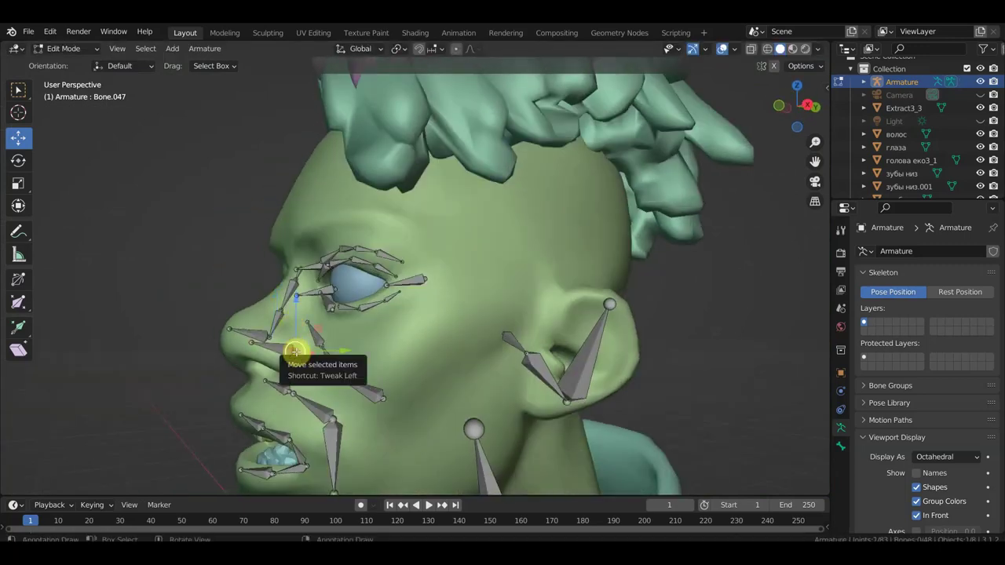
drag(294, 351, 289, 358)
mouse_move(290, 358)
middle_down()
mouse_move(314, 303)
mouse_move(383, 317)
middle_up()
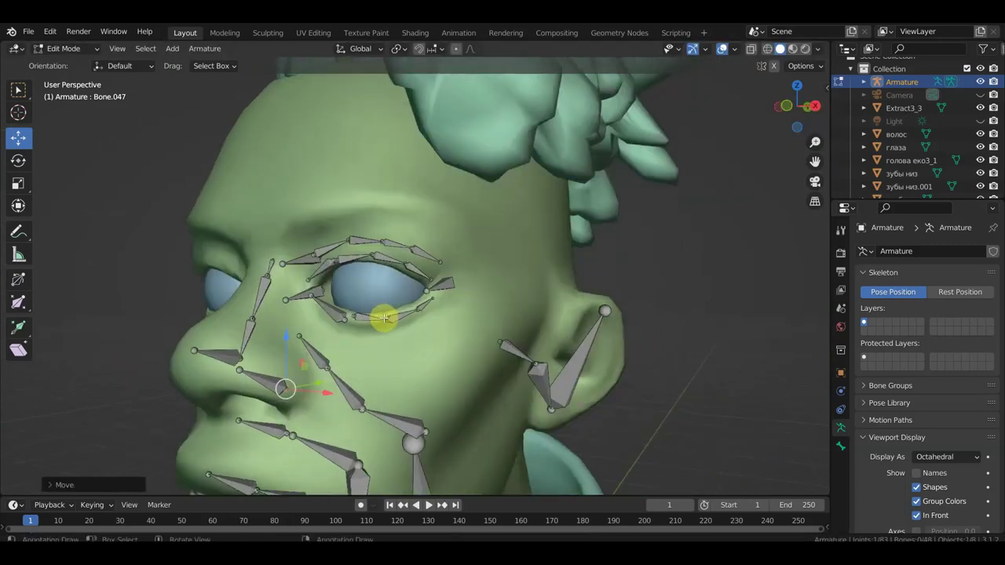
key(KP_3)
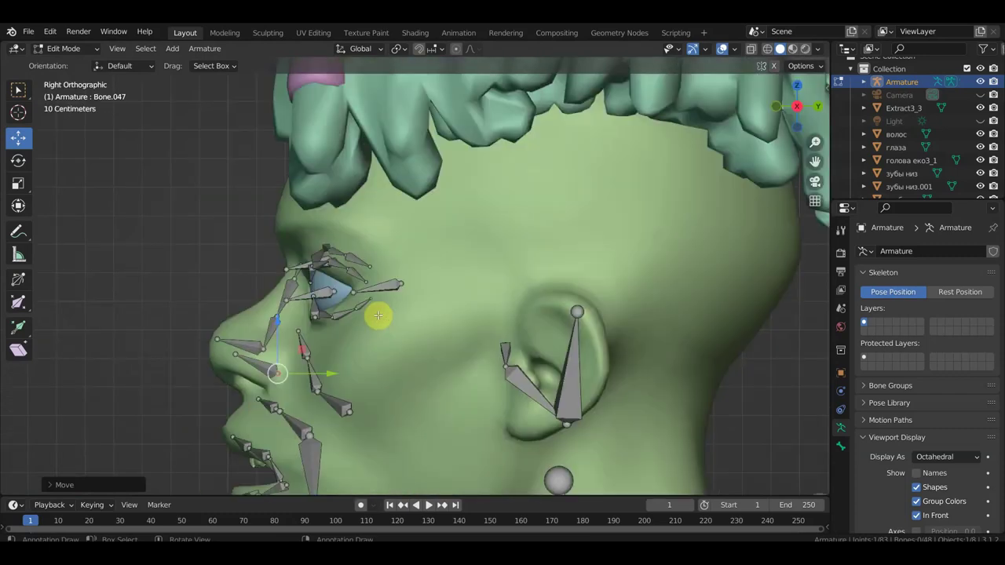
key(KP_1)
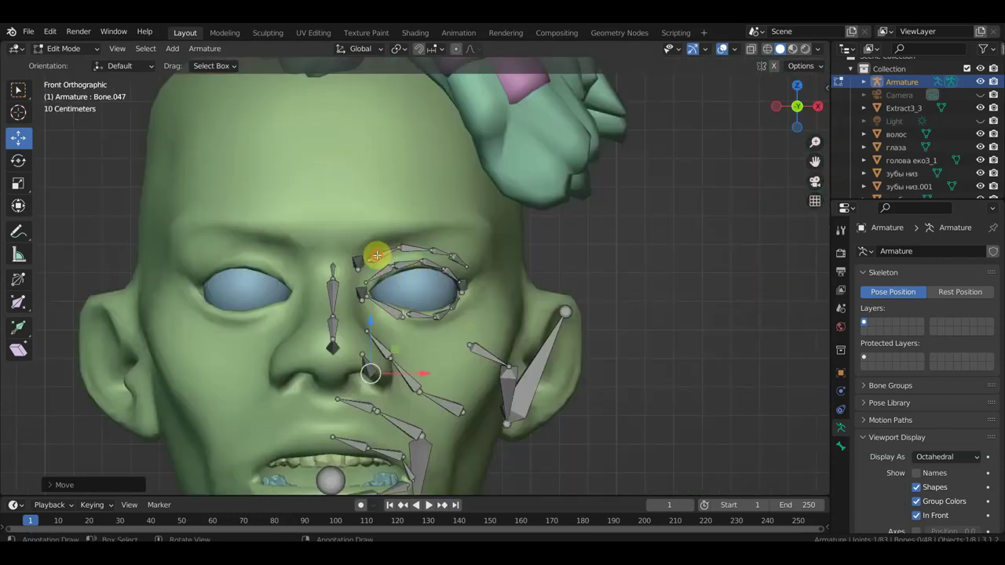
Duplicate the cheek bone and place the copy on the brow above the eye
click(383, 253)
key(shift+d)
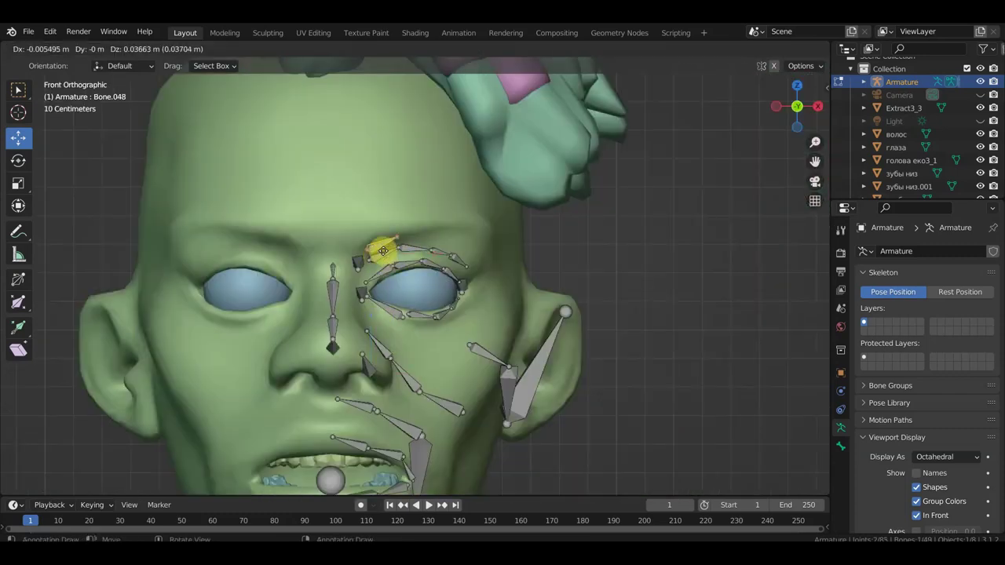
click(377, 231)
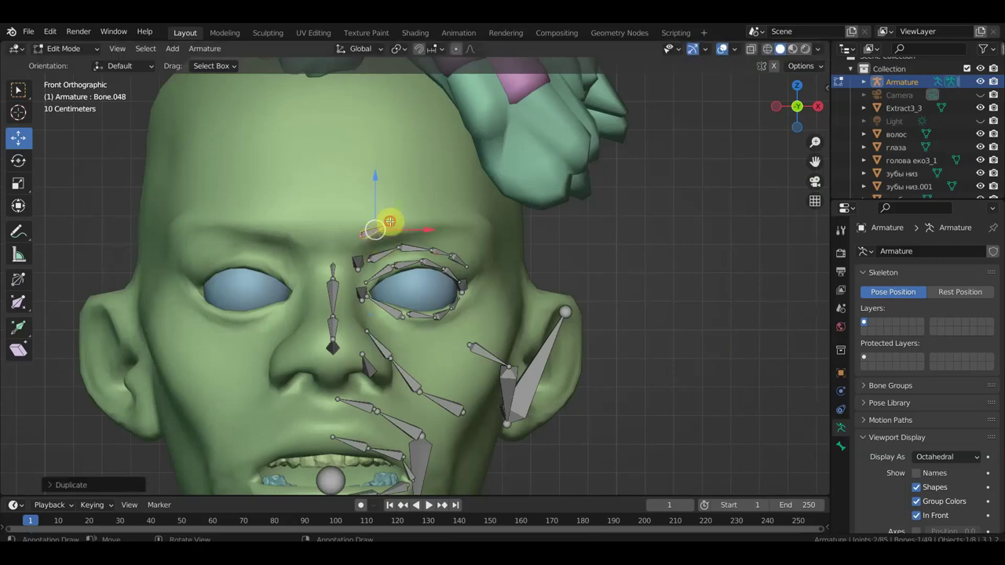
middle_drag(437, 228, 403, 156)
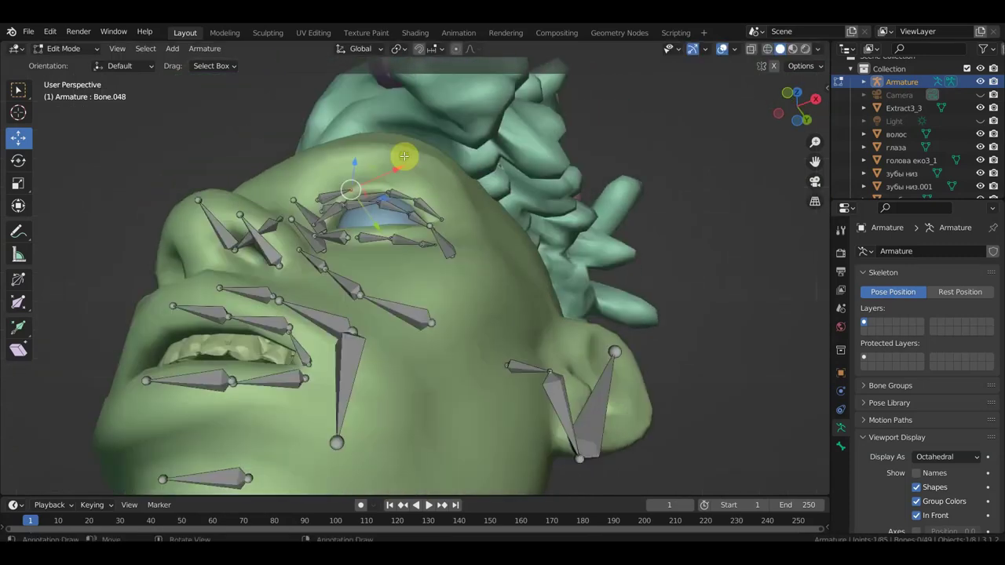
mouse_move(400, 161)
mouse_down()
mouse_move(382, 154)
mouse_move(384, 139)
mouse_move(319, 202)
mouse_move(309, 189)
mouse_up()
mouse_move(309, 188)
middle_down()
mouse_move(366, 226)
mouse_move(376, 262)
mouse_move(353, 303)
mouse_move(363, 354)
mouse_move(399, 363)
mouse_move(343, 346)
middle_up()
drag(343, 347, 375, 365)
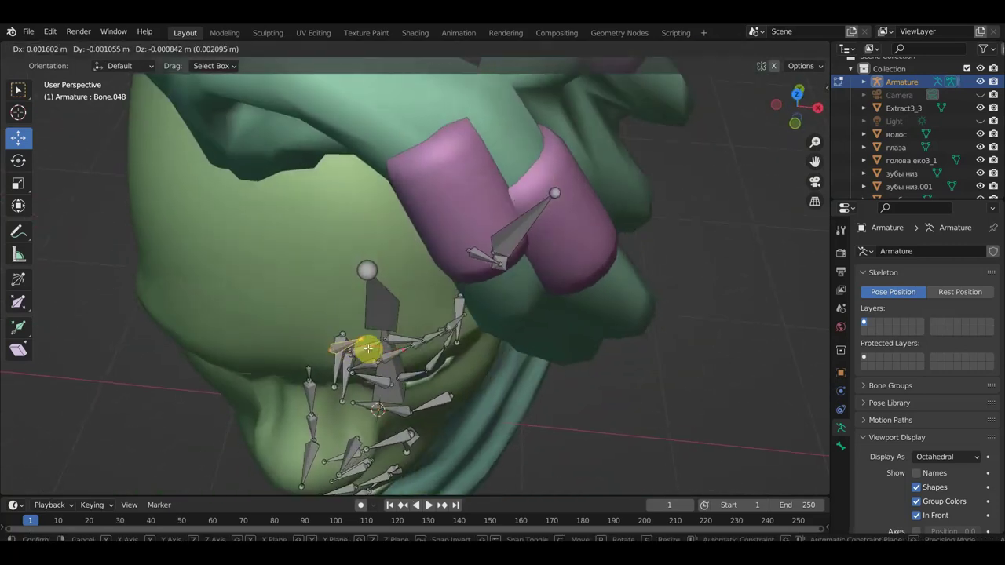
middle_drag(374, 365, 374, 240)
drag(371, 192, 389, 206)
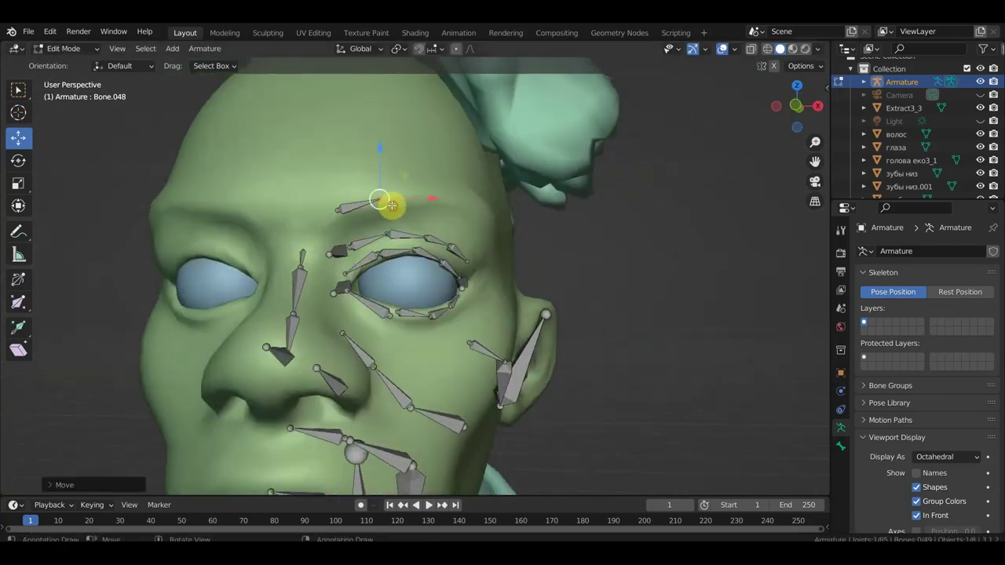
mouse_move(390, 203)
middle_down()
mouse_move(369, 262)
mouse_move(327, 291)
mouse_move(336, 295)
mouse_move(298, 269)
middle_up()
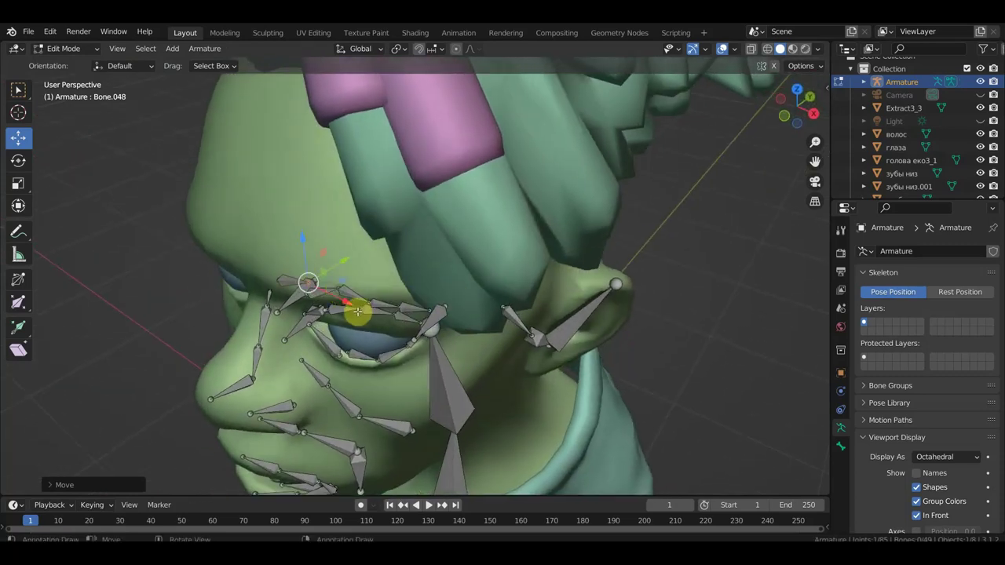
Extrude three bones, Bone.049–Bone.051, in a chain along the eyebrow toward the temple
key(e)
click(416, 316)
mouse_move(416, 317)
middle_down()
mouse_move(379, 272)
mouse_move(350, 269)
mouse_move(393, 263)
mouse_move(409, 289)
middle_up()
key(e)
click(402, 284)
key(e)
click(423, 279)
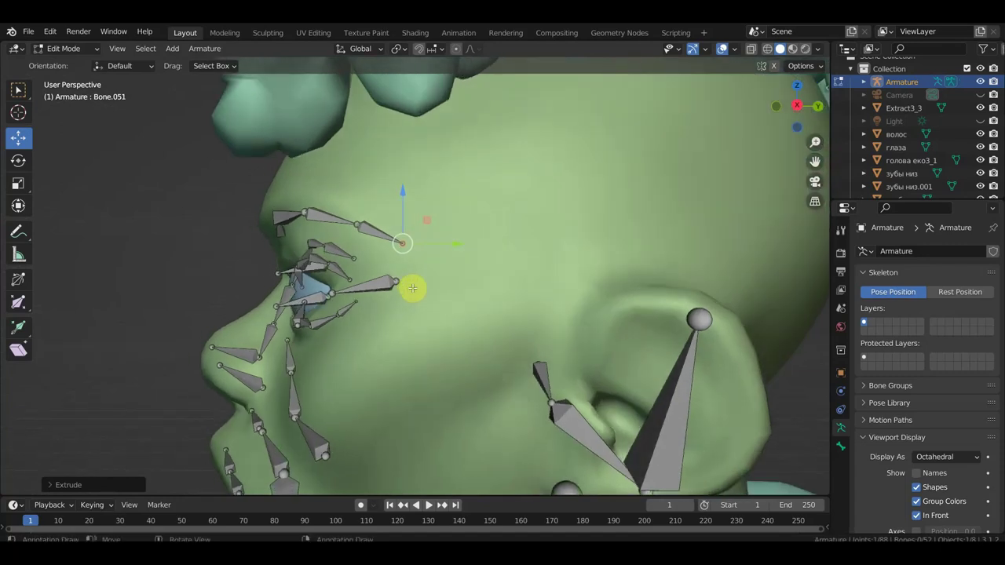
Extrude a long bone from the brow chain's end joint and clear its parent
key(KP_3)
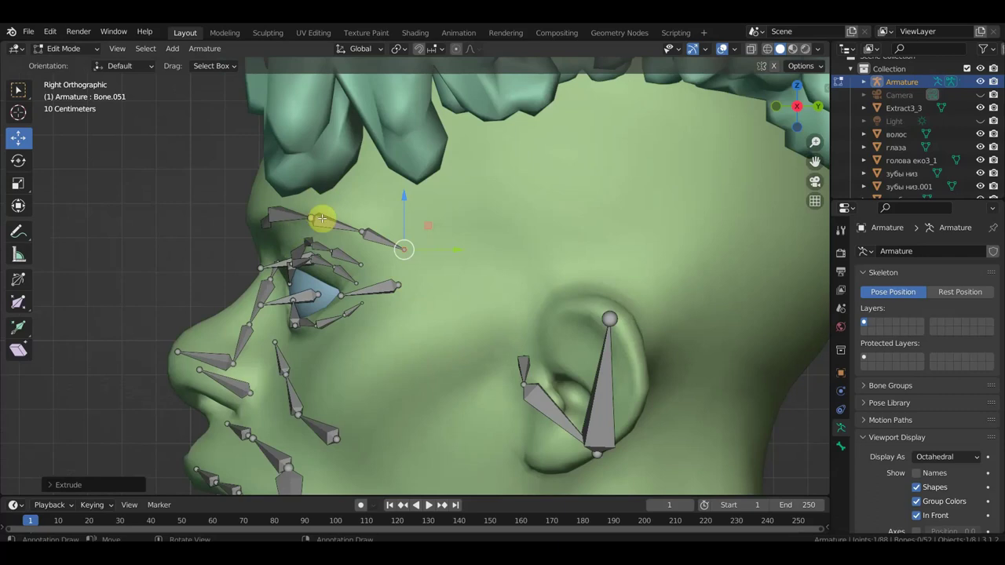
click(406, 250)
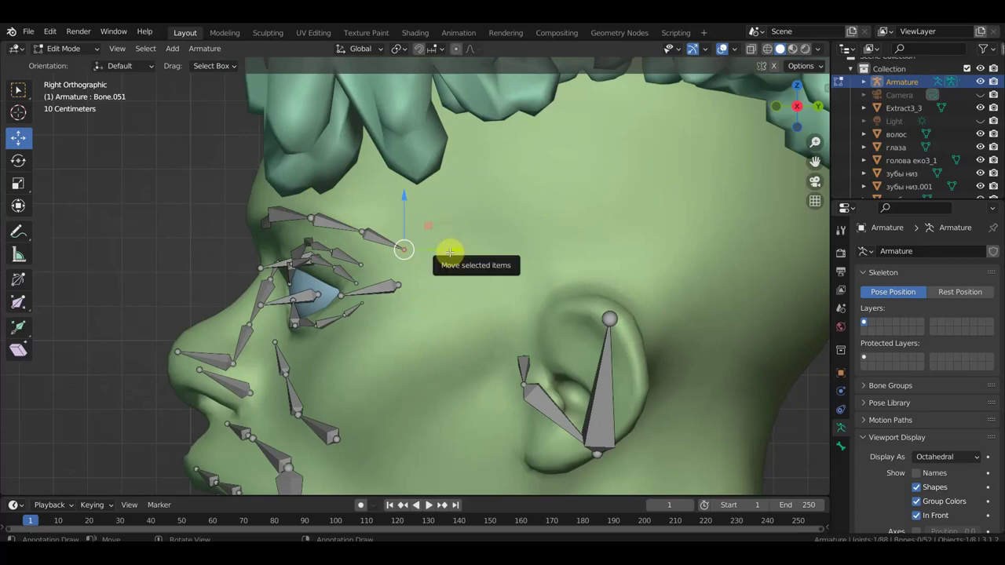
key(e)
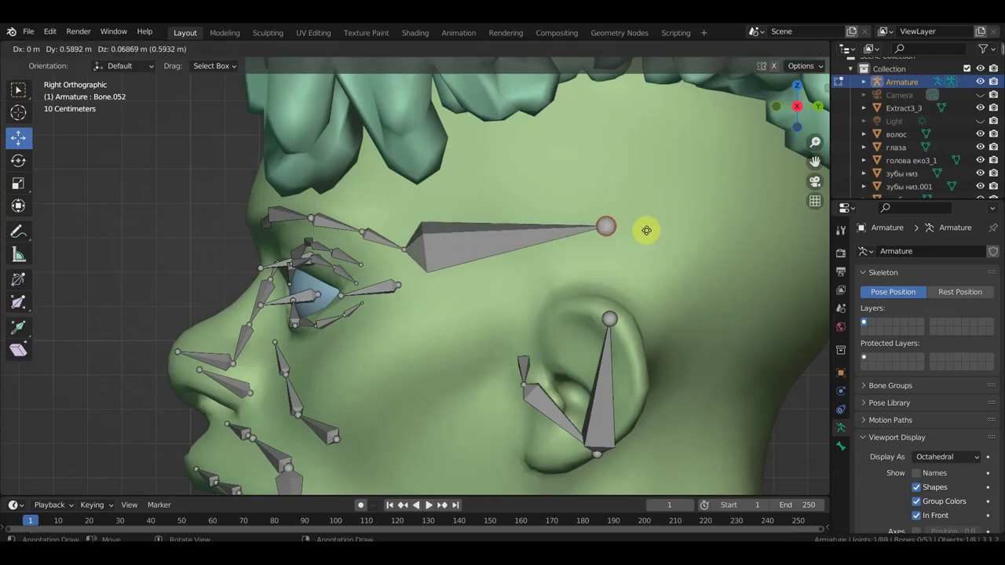
click(665, 226)
click(492, 248)
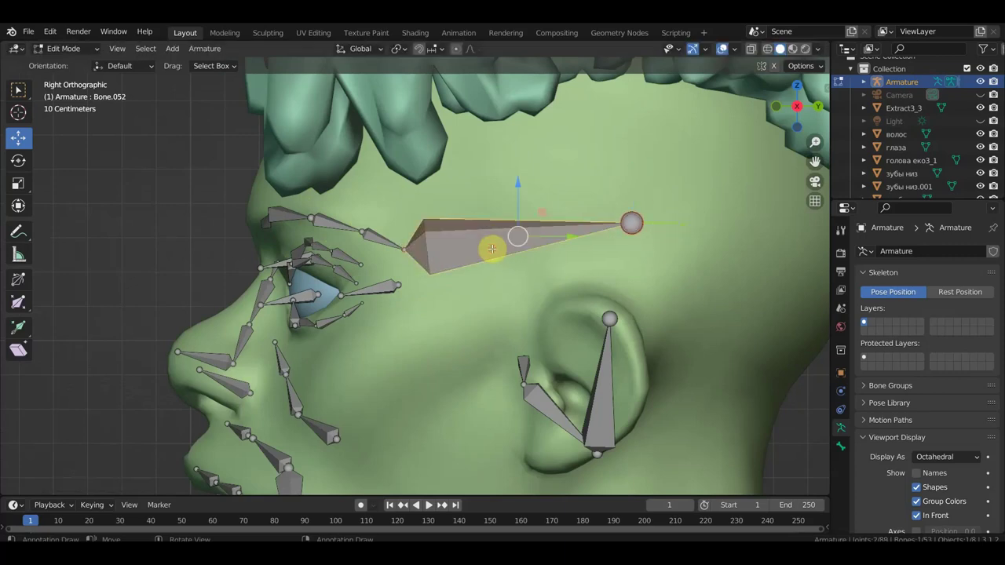
key(alt+p)
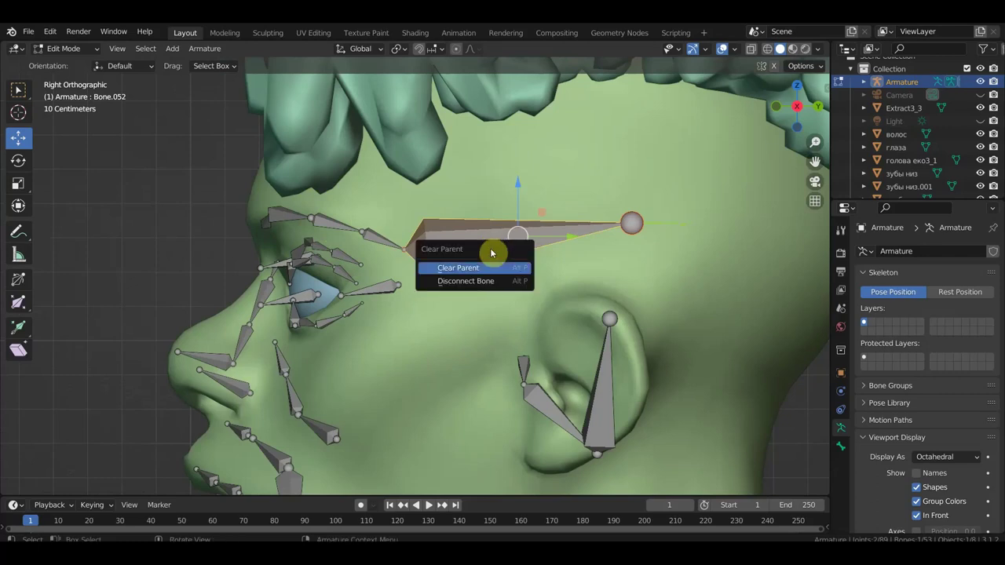
click(484, 268)
Slide the new bone across the forehead and back toward the brow
scroll(484, 271, down, 5)
mouse_move(479, 280)
middle_down()
mouse_move(505, 303)
mouse_move(596, 303)
mouse_move(551, 300)
middle_up()
drag(502, 260, 524, 265)
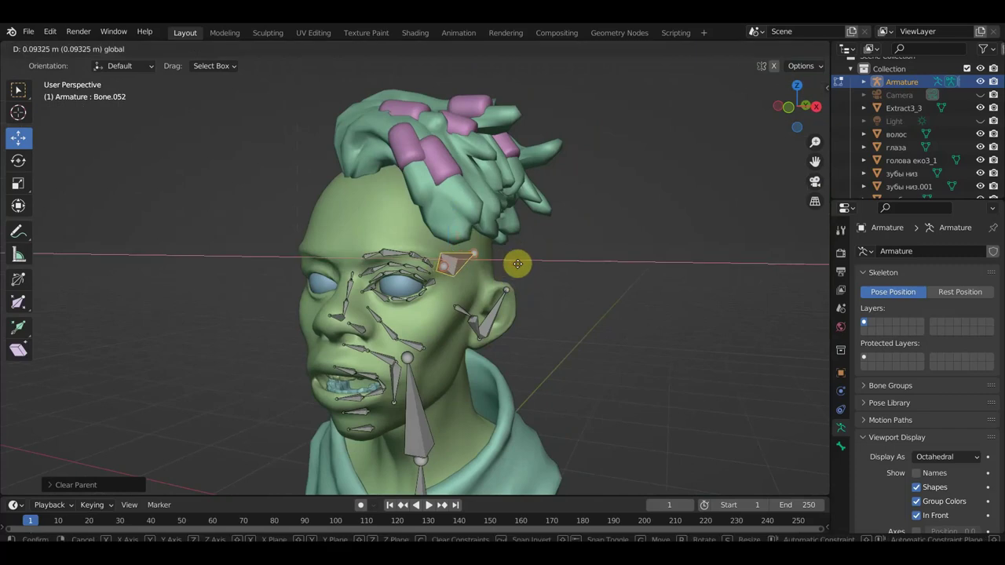
mouse_move(525, 265)
middle_down()
mouse_move(579, 275)
mouse_move(525, 278)
mouse_move(534, 329)
mouse_move(512, 299)
middle_up()
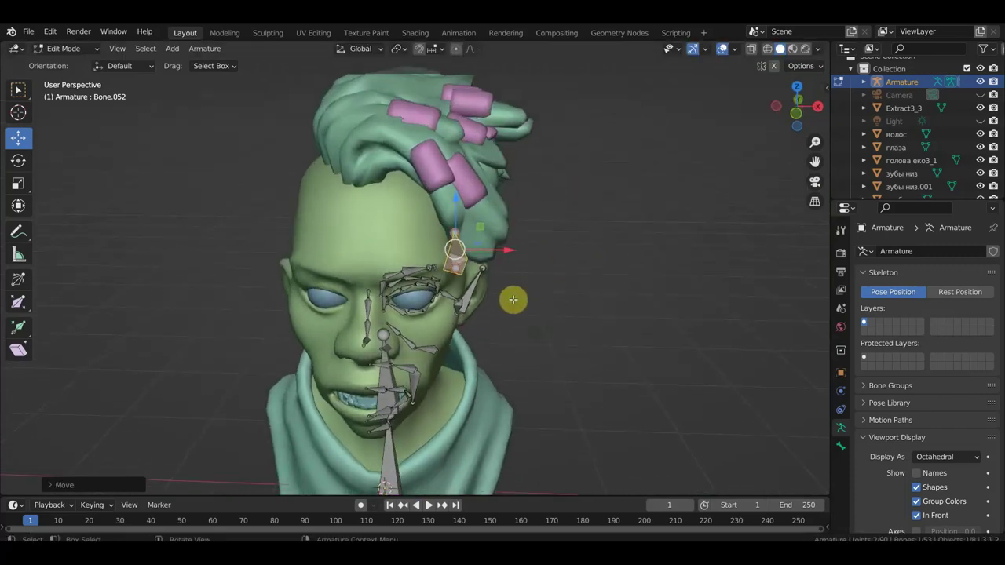
drag(513, 250, 506, 253)
mouse_move(506, 252)
middle_down()
mouse_move(516, 269)
mouse_move(521, 229)
middle_up()
Reposition the first eyebrow bone with the forehead centred in front view
key(KP_1)
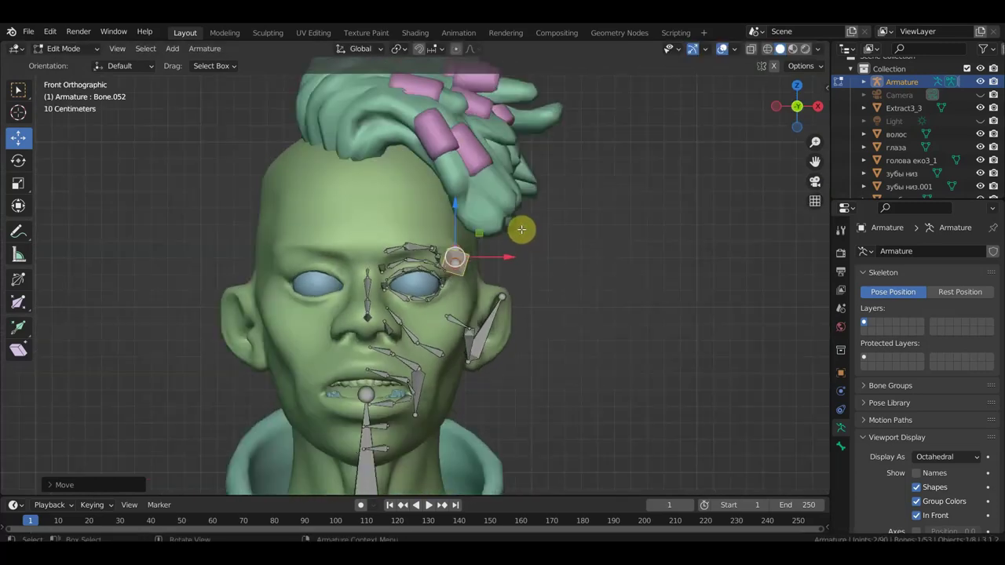
scroll(510, 225, up, 2)
scroll(471, 227, up, 2)
shift+middle_drag(446, 231, 371, 208)
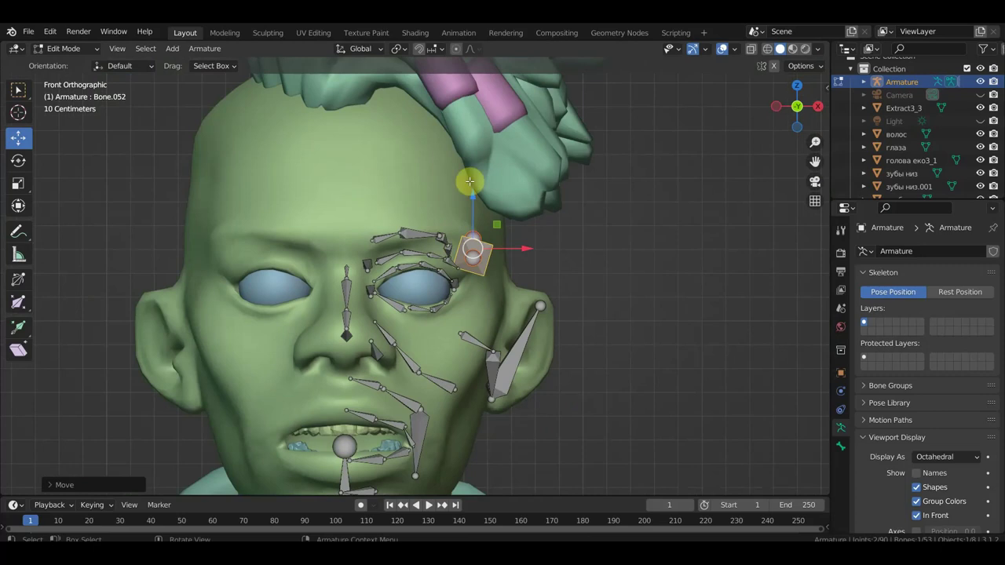
click(396, 237)
mouse_move(411, 235)
middle_down()
mouse_move(437, 251)
mouse_move(422, 314)
mouse_move(409, 311)
mouse_move(448, 343)
mouse_move(464, 341)
middle_up()
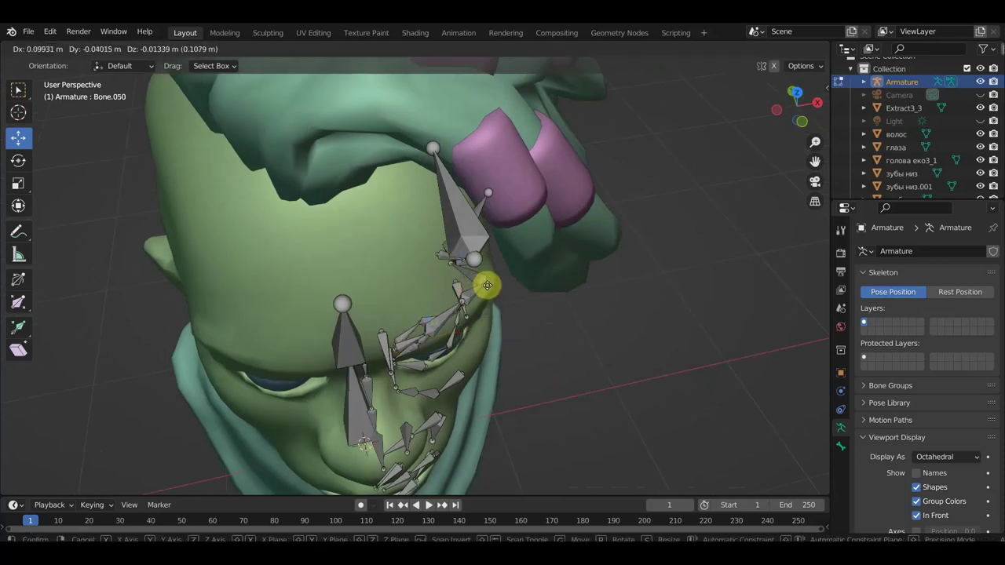
click(489, 285)
Move the brow bone joints onto the temple, then select Bone.050
click(453, 263)
key(g)
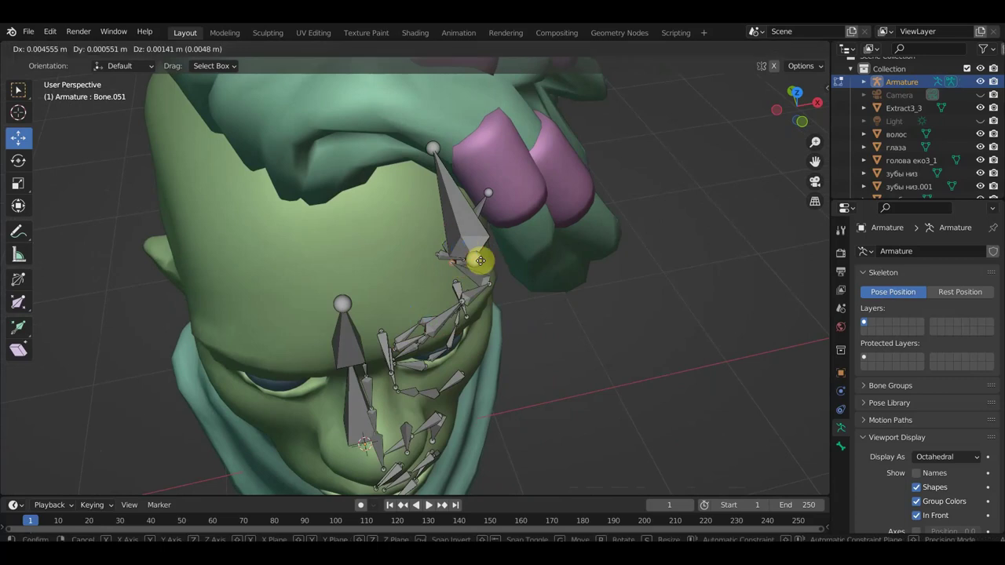
click(497, 256)
mouse_move(497, 256)
middle_down()
mouse_move(350, 188)
mouse_move(415, 236)
middle_up()
key(g)
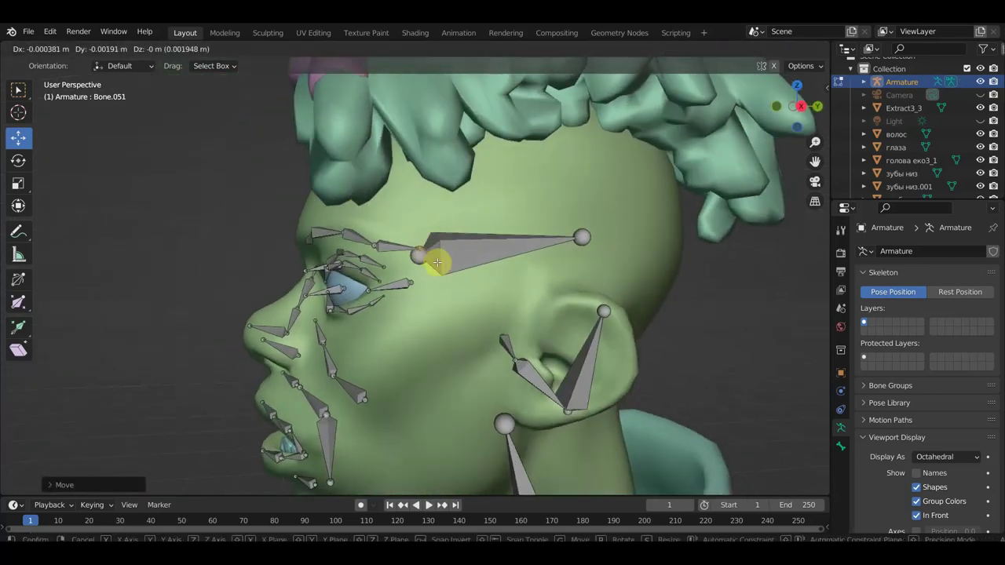
click(420, 265)
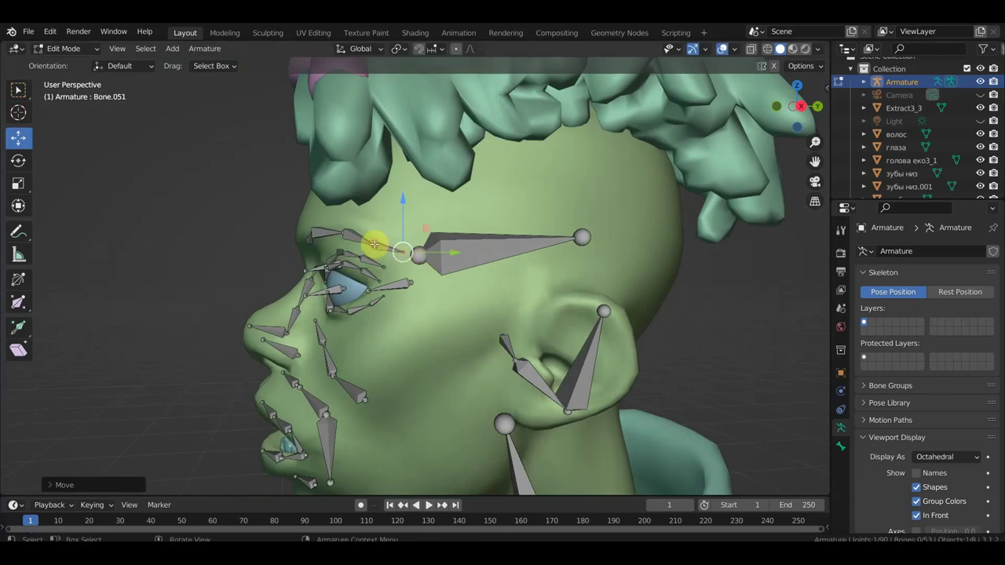
click(370, 237)
mouse_move(370, 236)
middle_down()
mouse_move(336, 226)
mouse_move(417, 314)
mouse_move(438, 322)
middle_up()
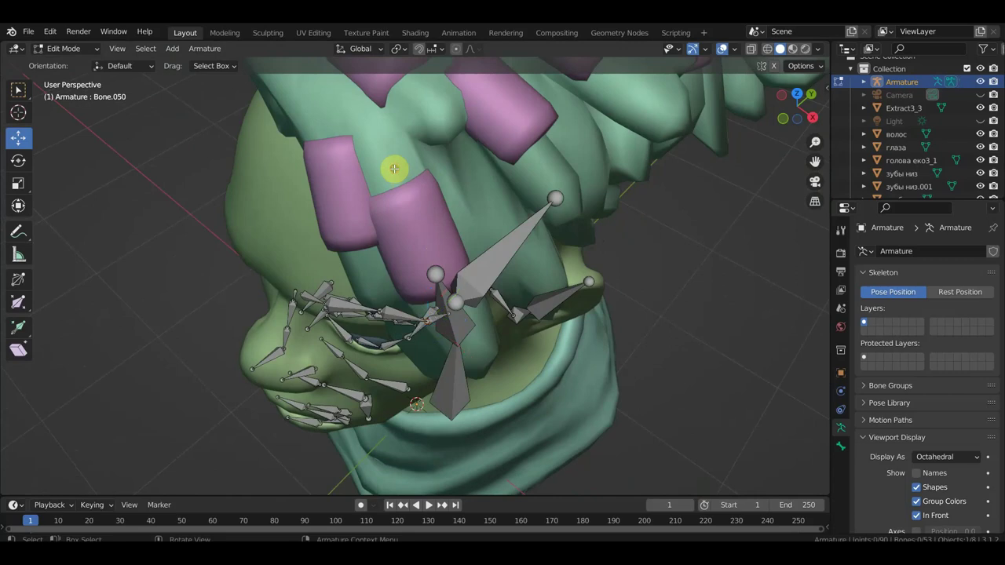
click(55, 49)
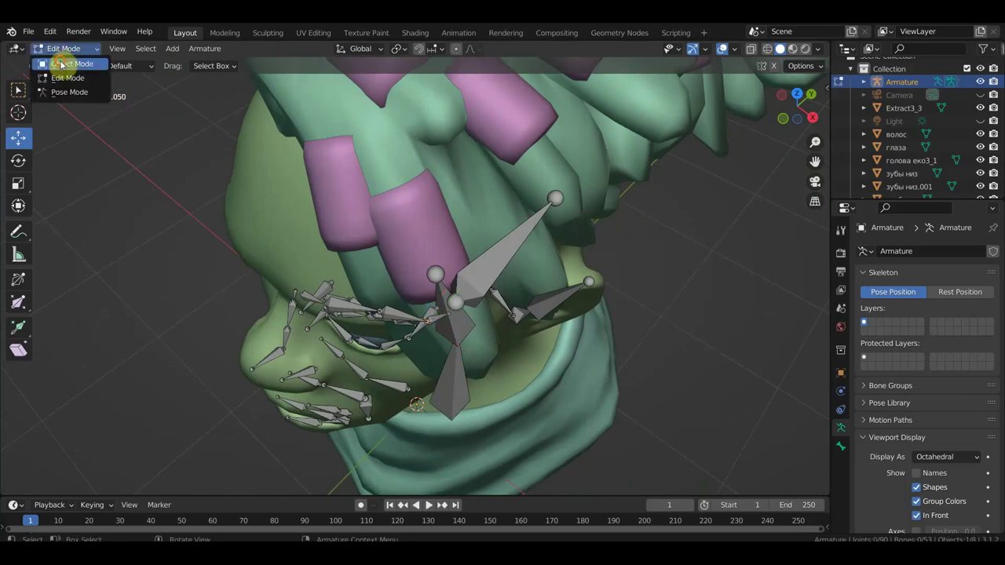
In Object Mode, hide the волос hair mesh and the pink скобы object
click(55, 62)
click(317, 118)
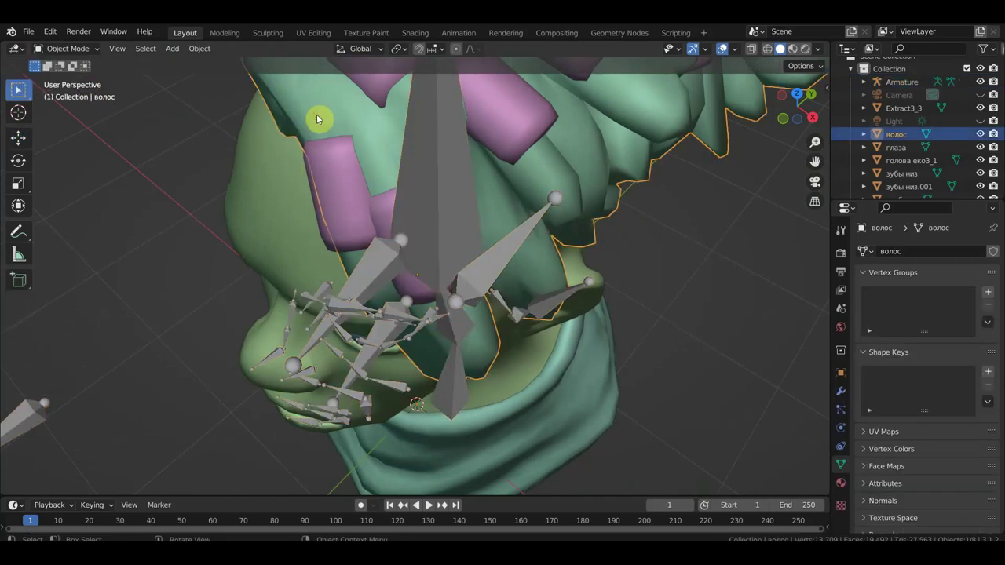
key(h)
click(318, 179)
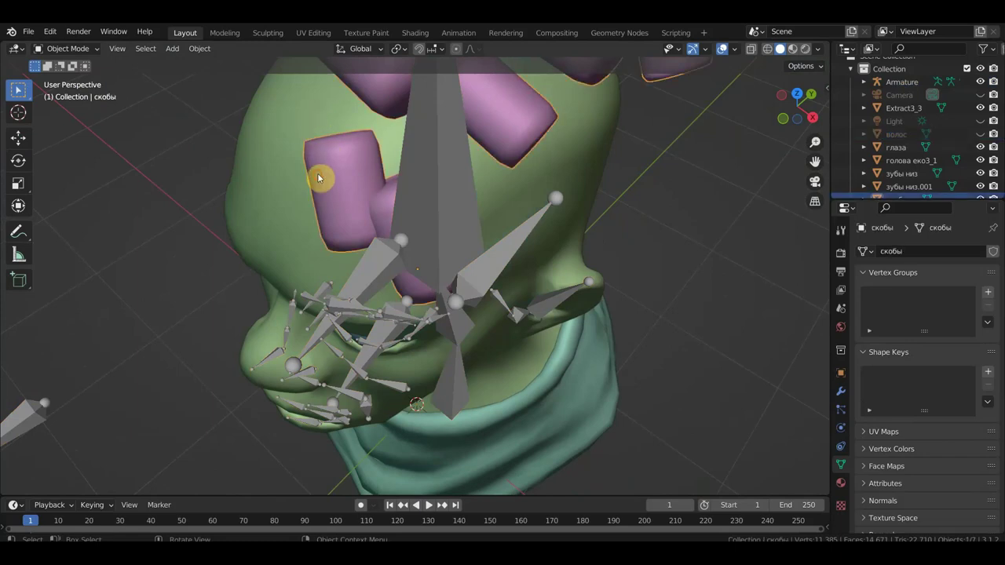
key(h)
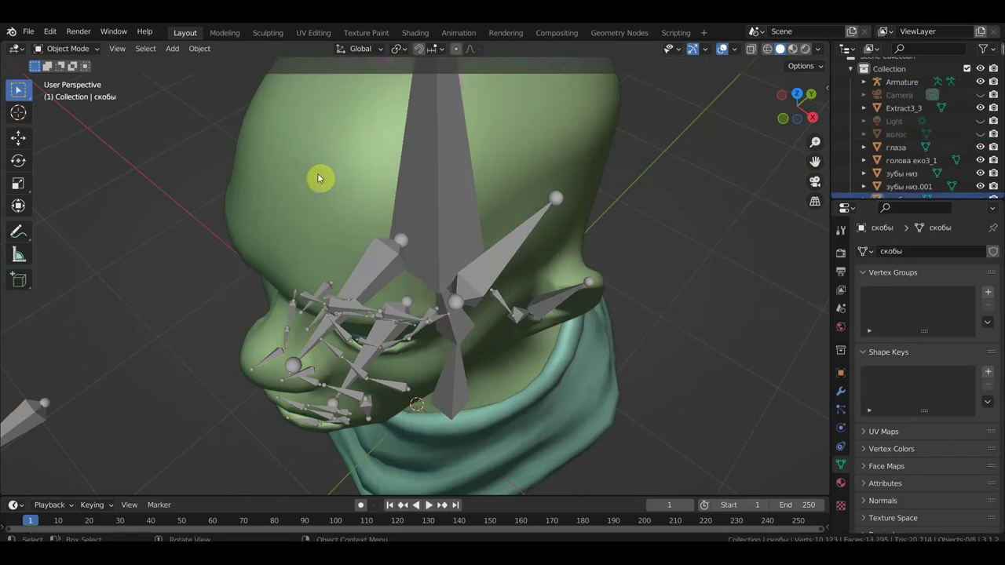
Inspect the bare head, then select the armature and switch it back to Edit Mode
middle_drag(385, 217, 306, 146)
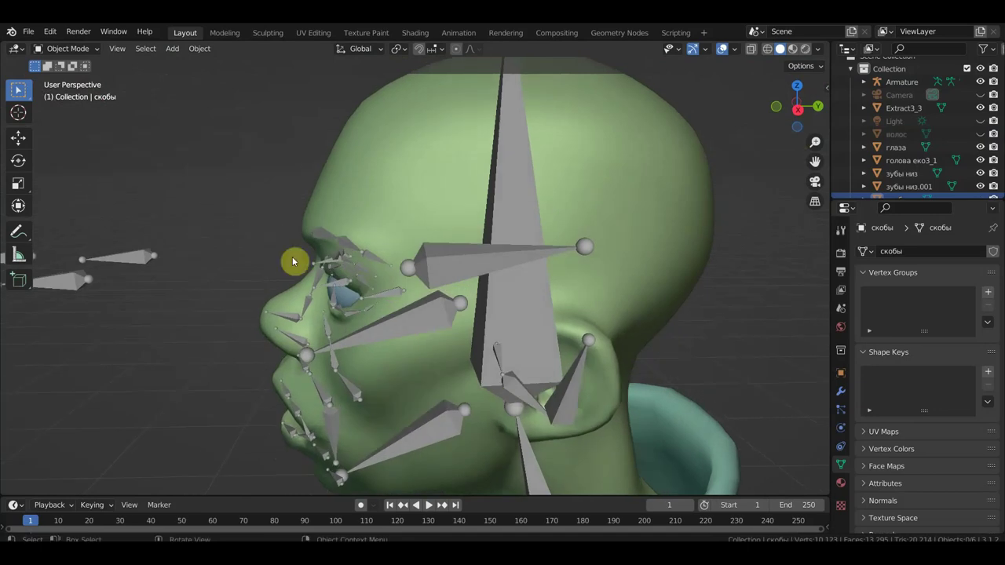
middle_drag(393, 157, 473, 164)
mouse_move(486, 236)
middle_down()
mouse_move(454, 294)
mouse_move(399, 319)
mouse_move(333, 324)
mouse_move(361, 352)
mouse_move(410, 340)
mouse_move(478, 259)
mouse_move(310, 240)
mouse_move(294, 249)
mouse_move(231, 178)
middle_up()
scroll(453, 243, down, 2)
scroll(450, 243, down, 1)
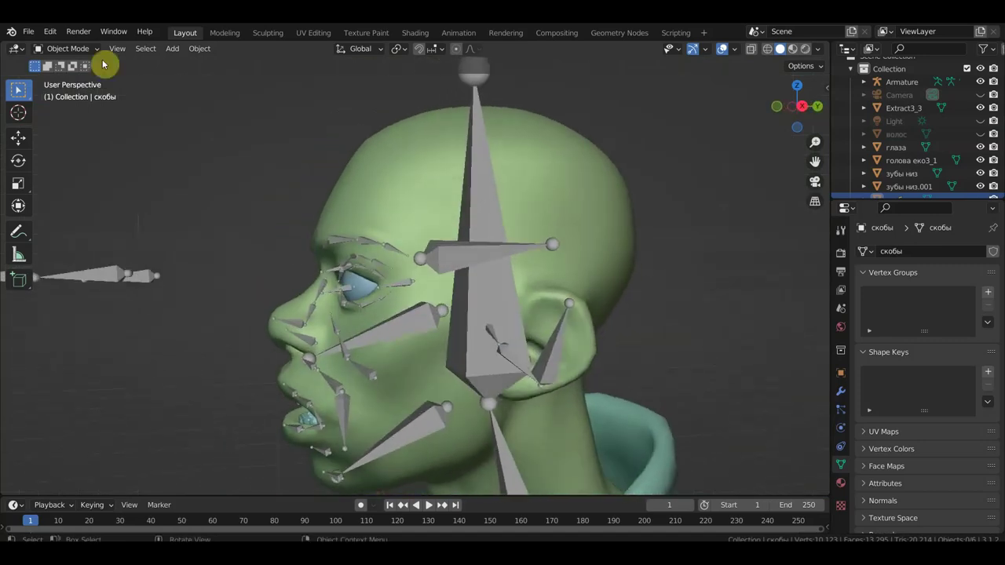
click(68, 51)
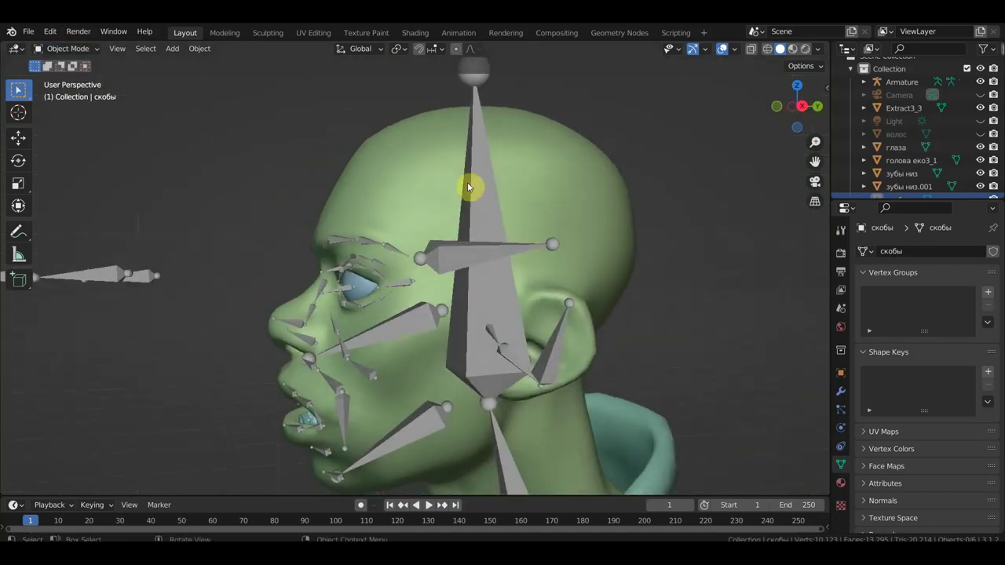
click(477, 196)
click(74, 48)
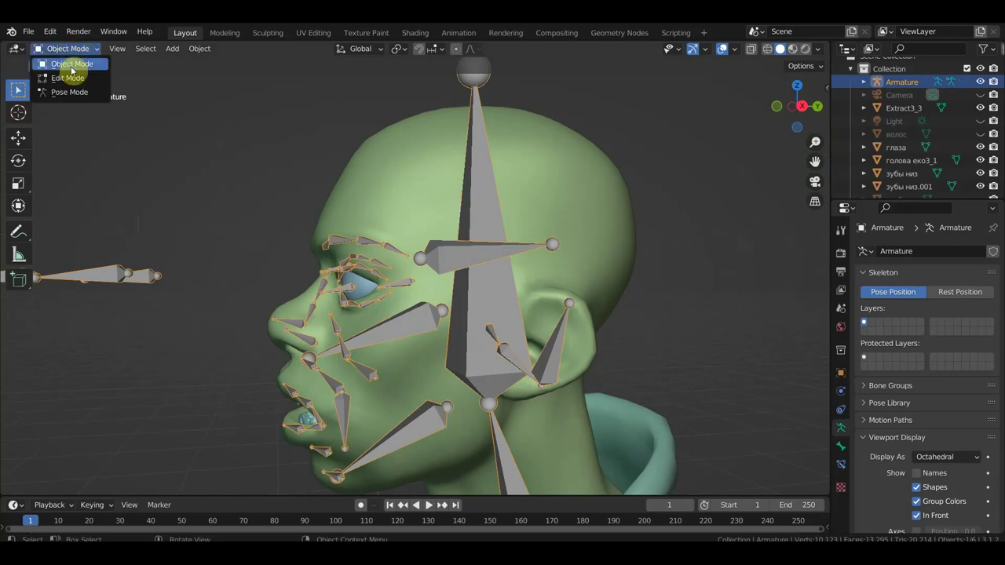
click(74, 78)
mouse_move(294, 164)
middle_down()
mouse_move(395, 175)
mouse_move(338, 186)
mouse_move(403, 197)
mouse_move(422, 224)
middle_up()
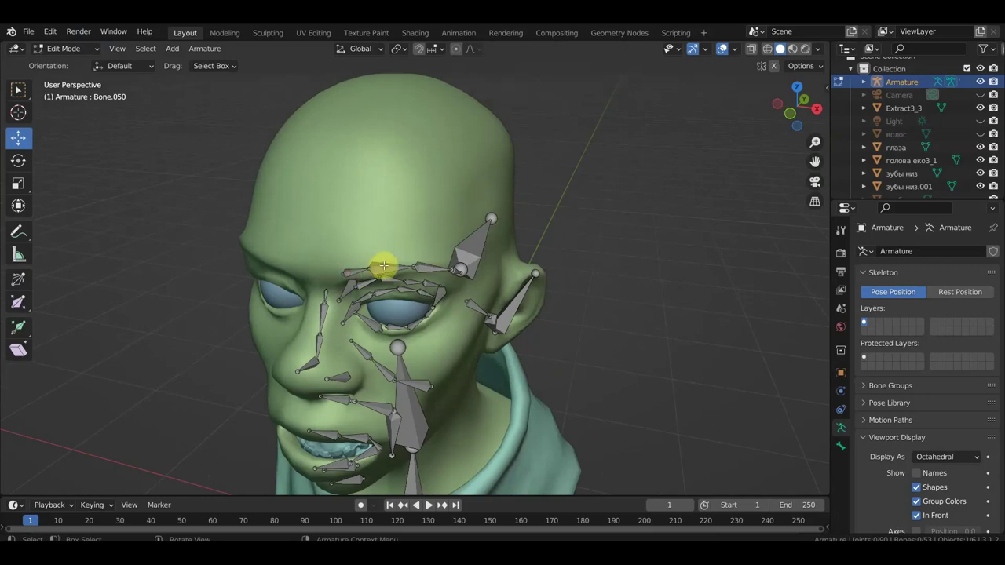
Move the duplicated bone up onto the forehead and scale it larger
key(KP_1)
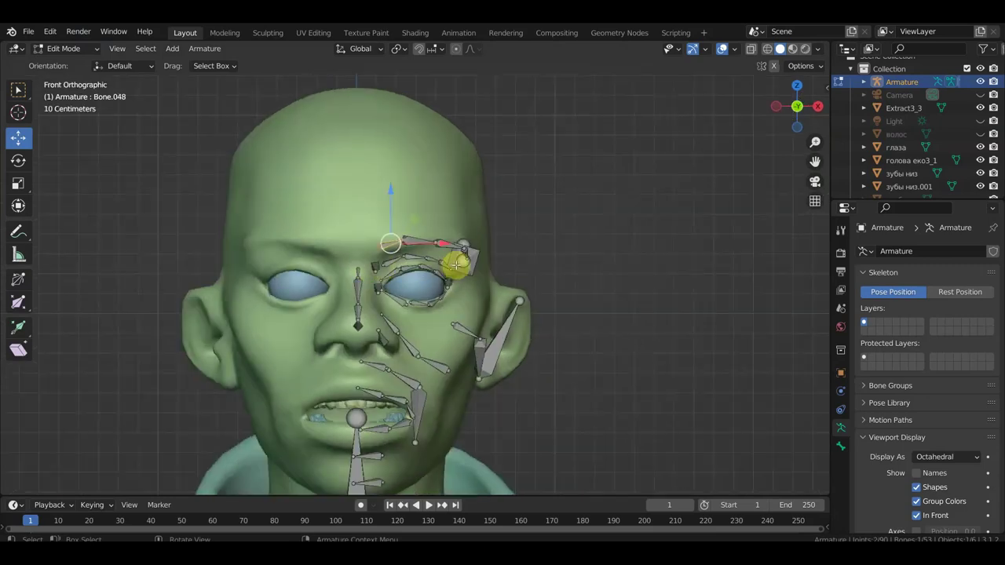
drag(457, 265, 453, 230)
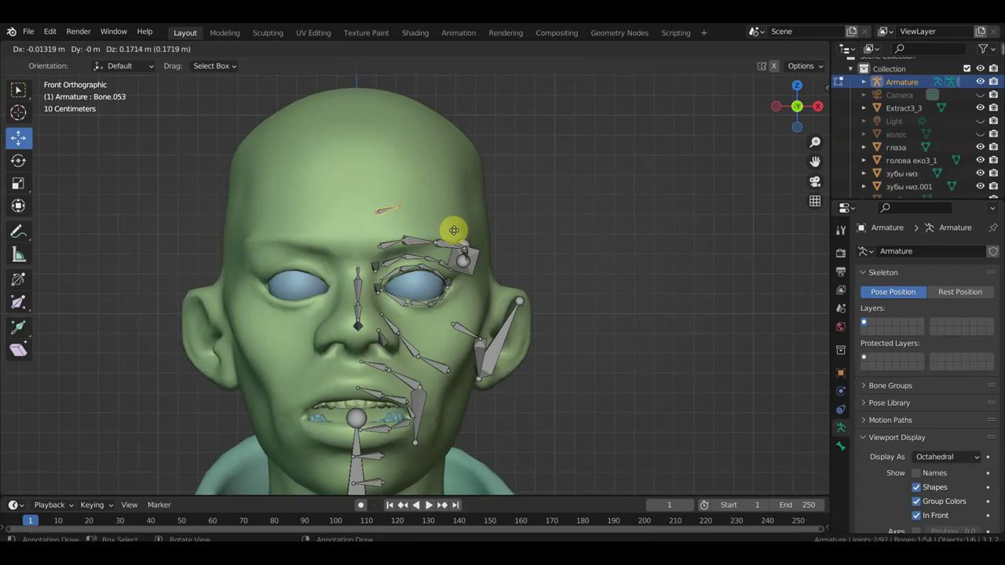
click(454, 229)
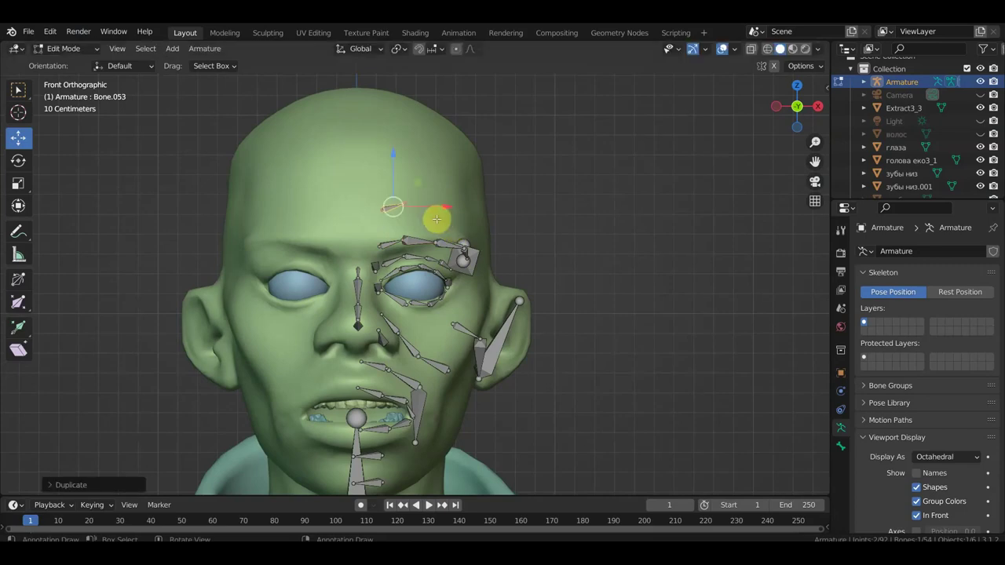
key(s)
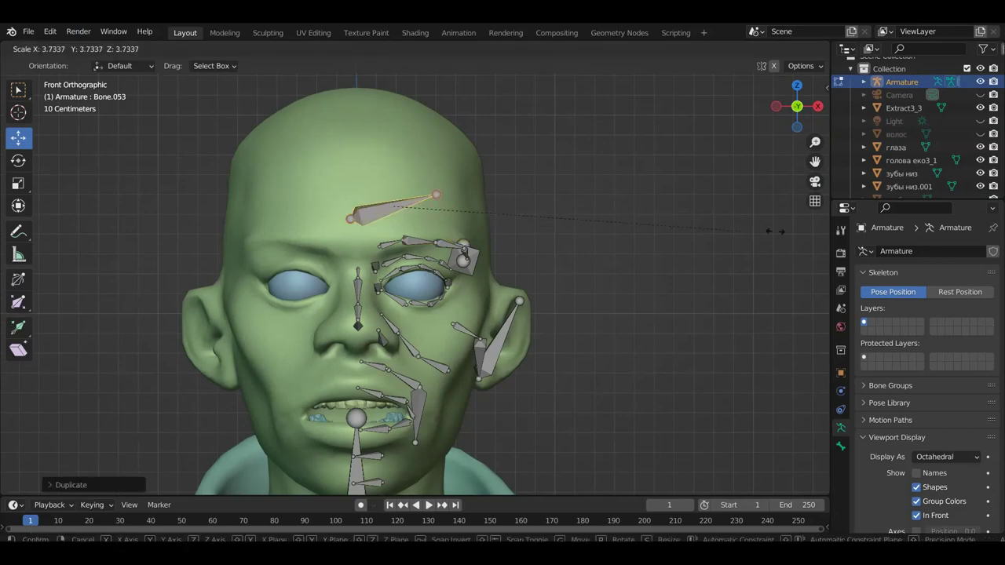
click(808, 233)
Undo an accidental move of brow bone Bone.049
mouse_move(484, 236)
middle_down()
mouse_move(466, 260)
mouse_move(476, 305)
mouse_move(428, 350)
middle_up()
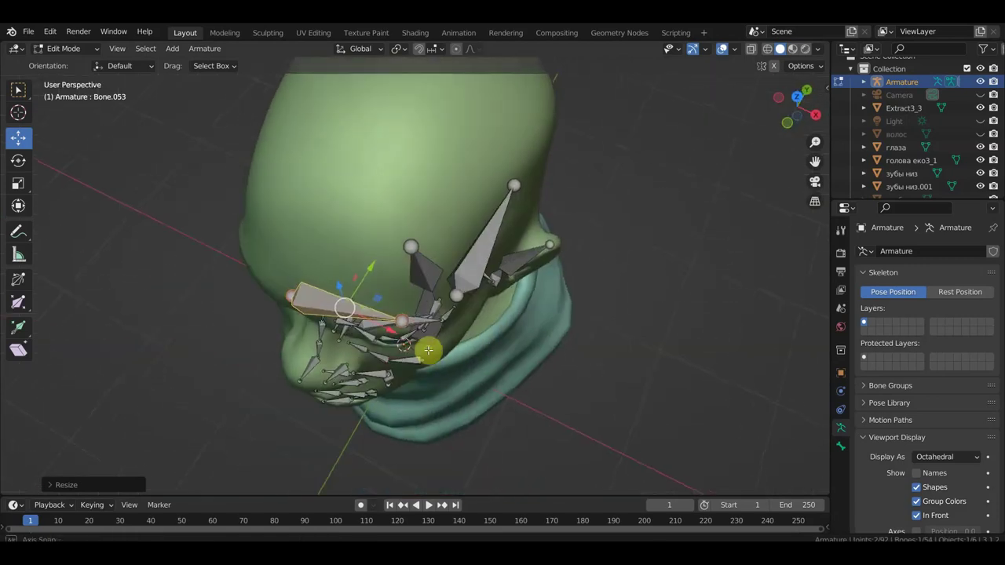
drag(404, 323, 451, 285)
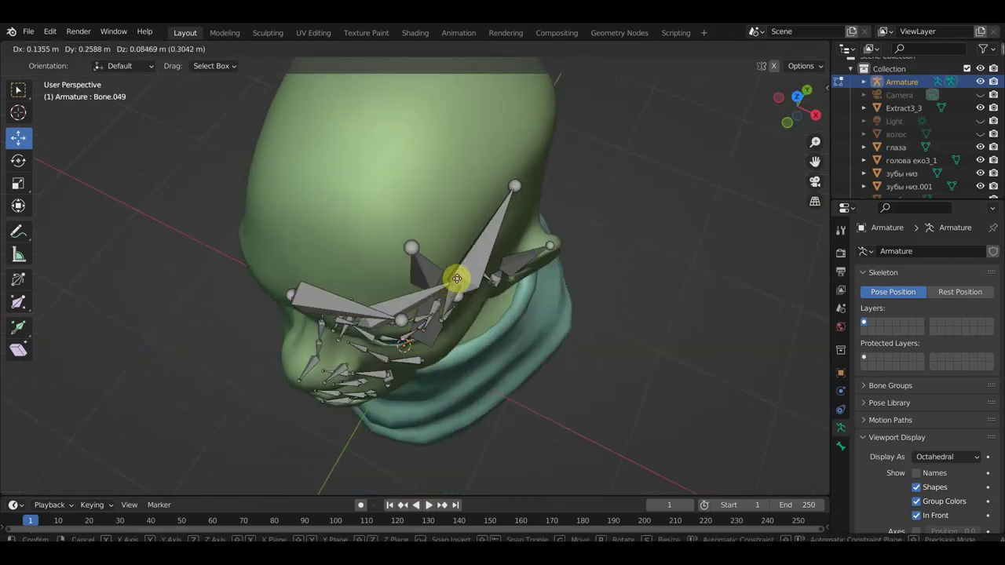
key(ctrl+z)
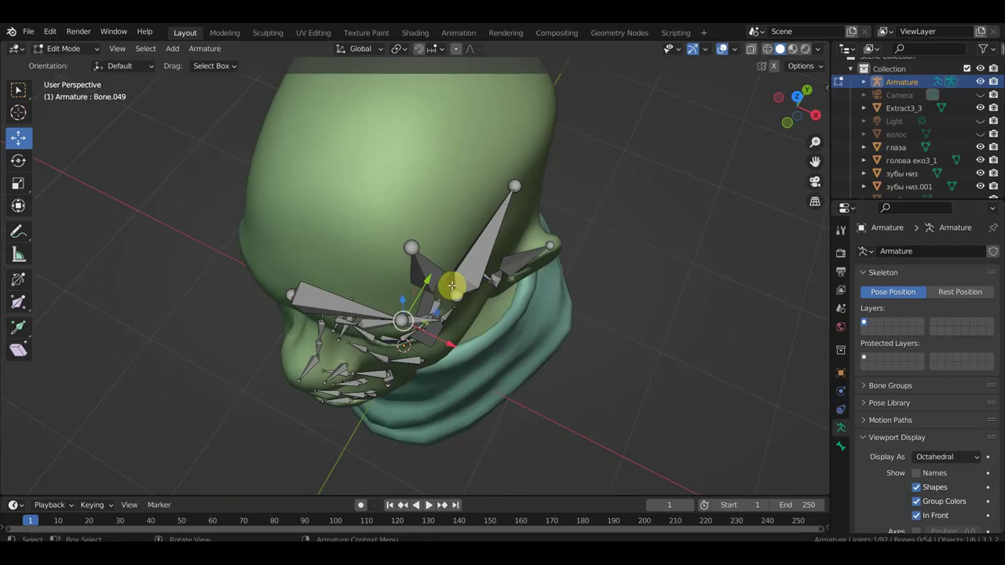
mouse_move(472, 287)
middle_down()
mouse_move(494, 275)
mouse_move(470, 212)
middle_up()
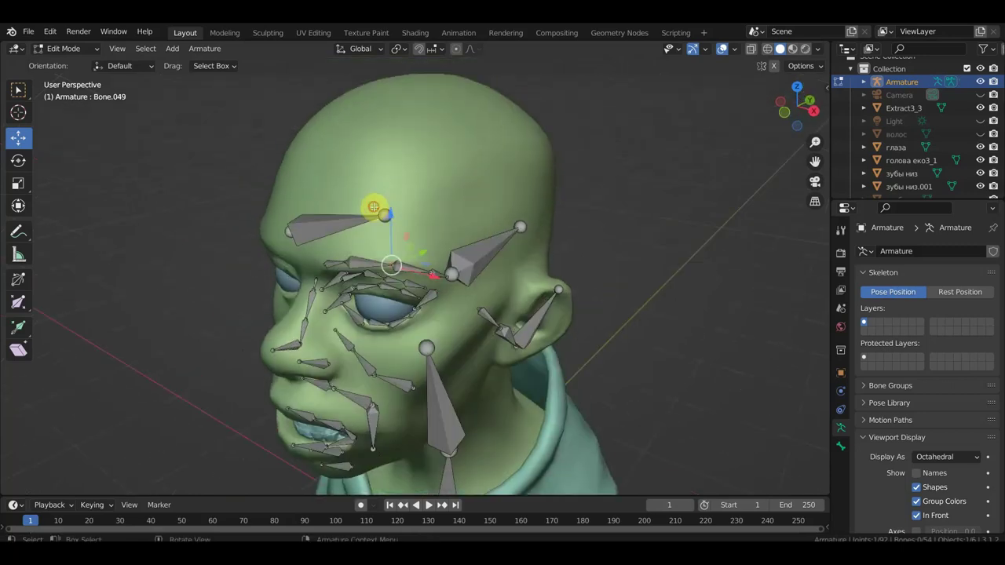
mouse_move(382, 215)
middle_down()
mouse_move(413, 226)
mouse_move(307, 197)
mouse_move(344, 209)
middle_up()
Adjust Bone.053's joints, including the outer one, to follow the forehead
key(g)
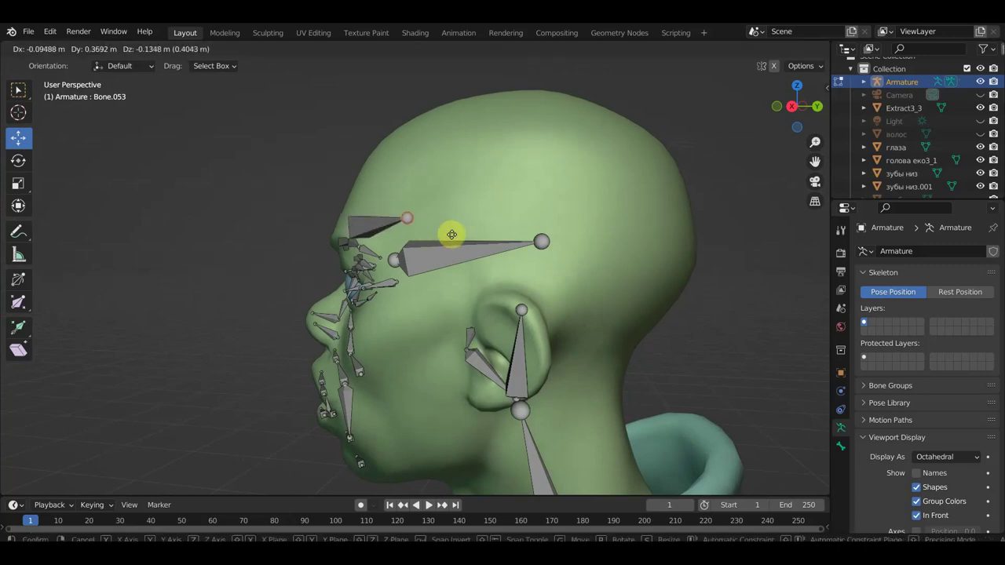
click(459, 230)
scroll(458, 233, up, 1)
middle_drag(458, 233, 521, 377)
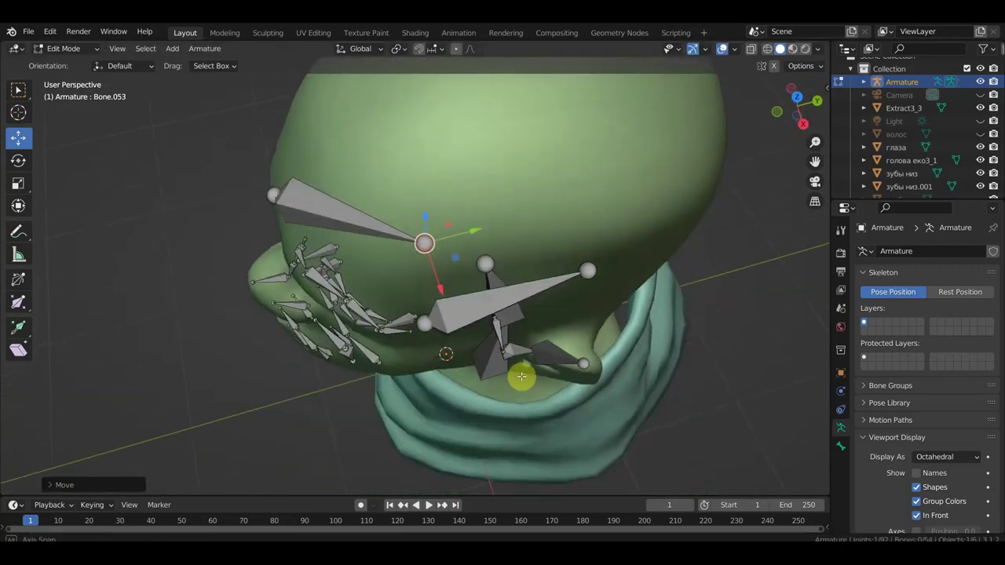
key(g)
click(515, 341)
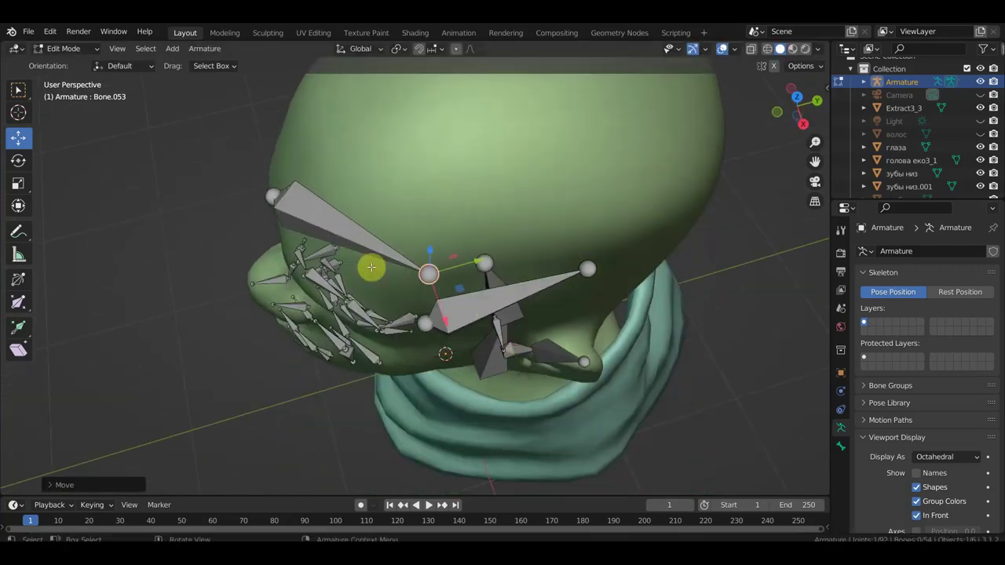
click(271, 194)
key(g)
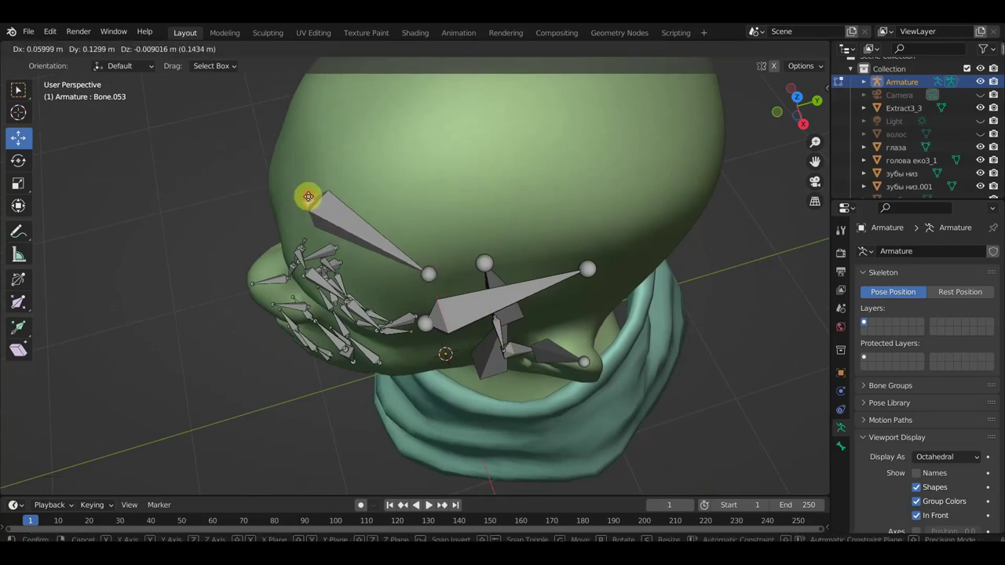
click(311, 197)
key(KP_1)
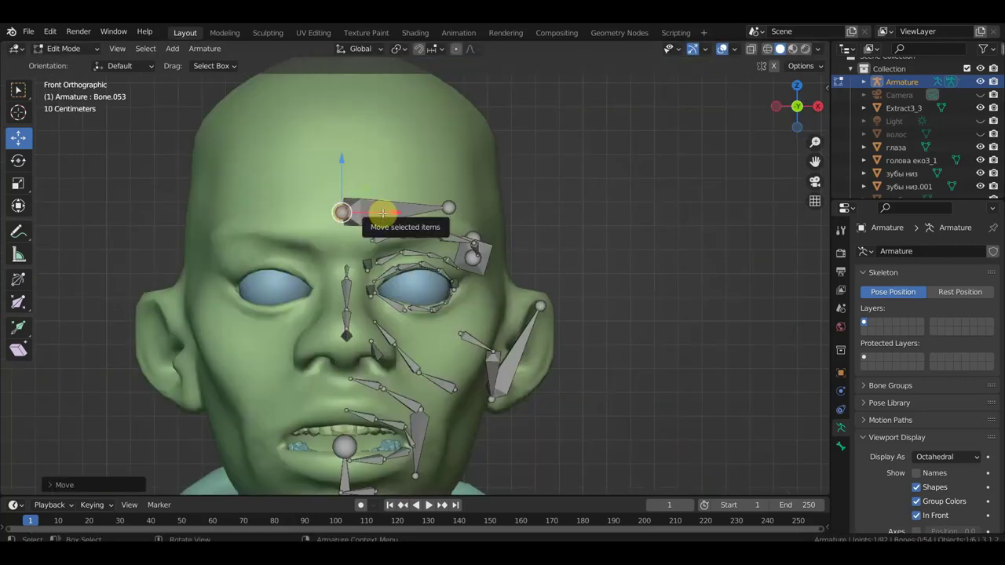
Raise the forehead bone Bone.053 so it lies level across the forehead above the eye
click(381, 209)
key(g)
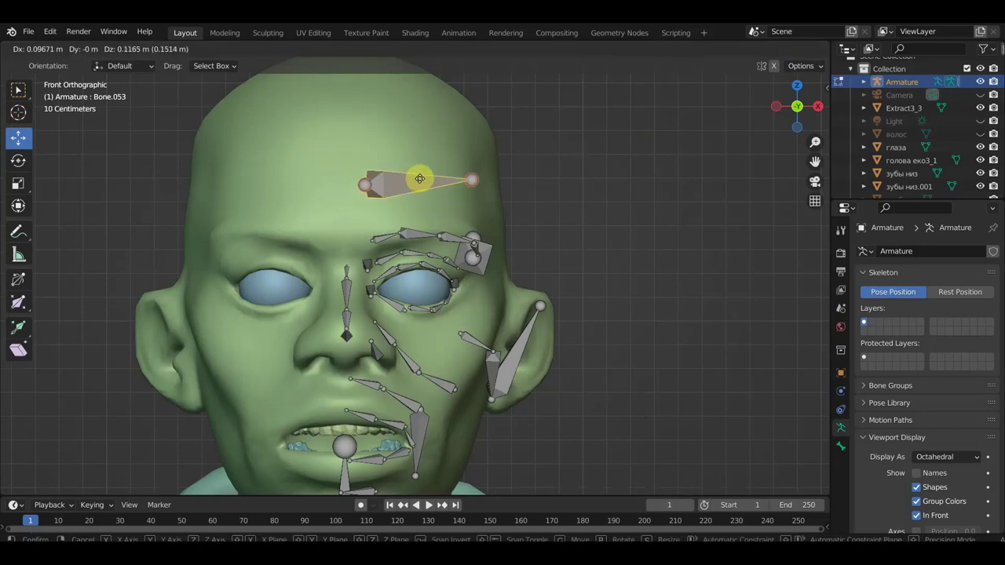
click(423, 181)
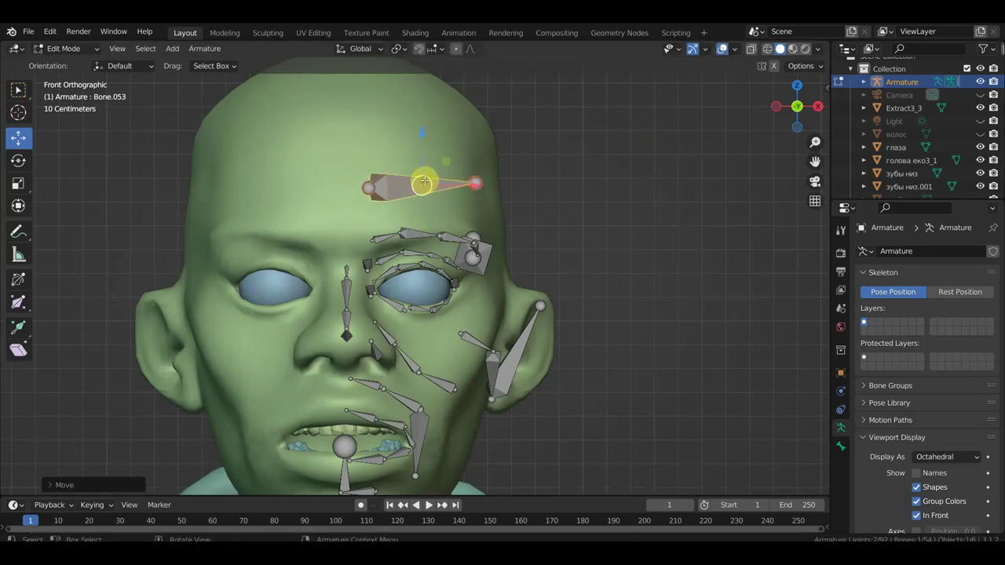
middle_drag(416, 214, 357, 187)
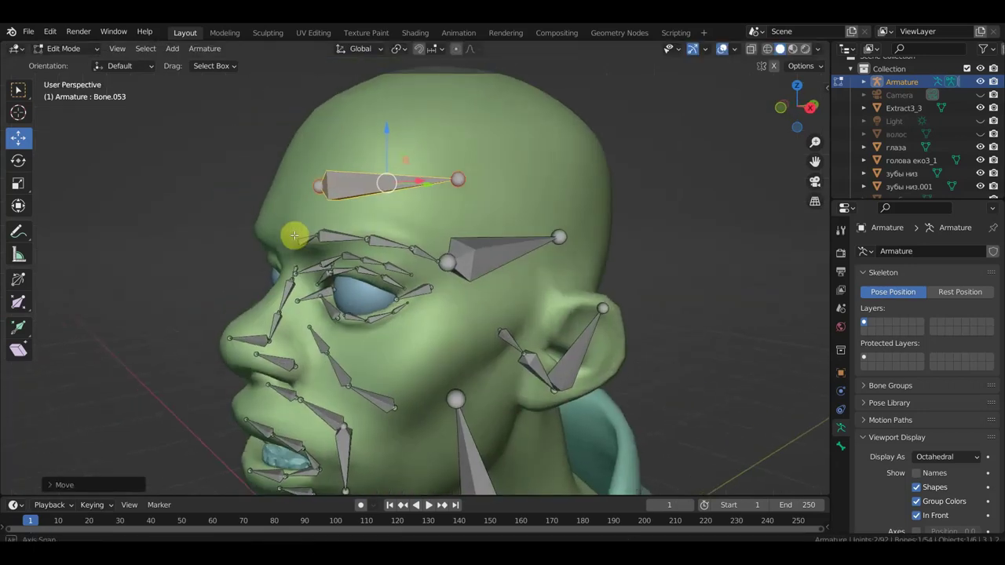
drag(377, 187, 374, 202)
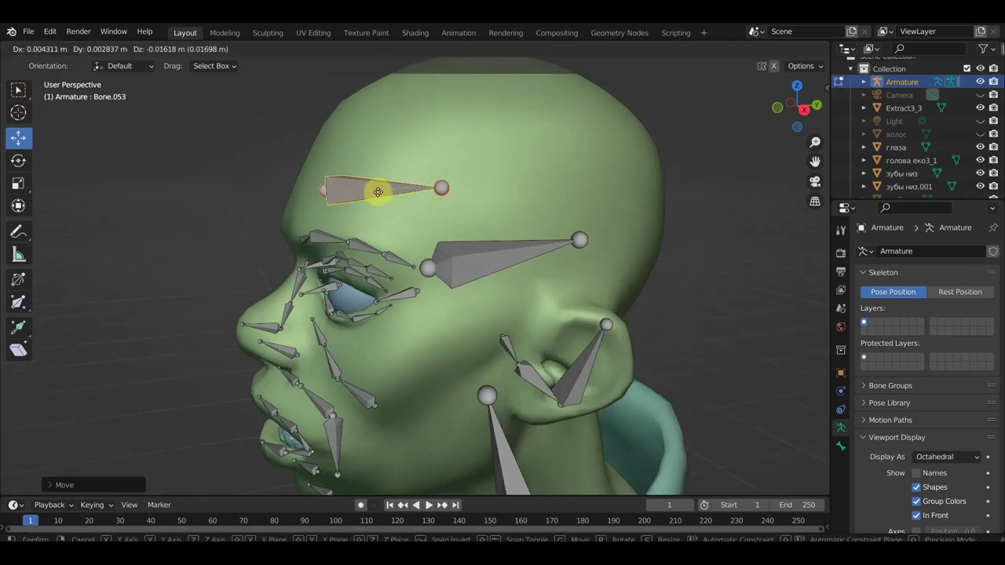
Select Bone.052 and reposition it on the head
middle_drag(375, 202, 356, 298)
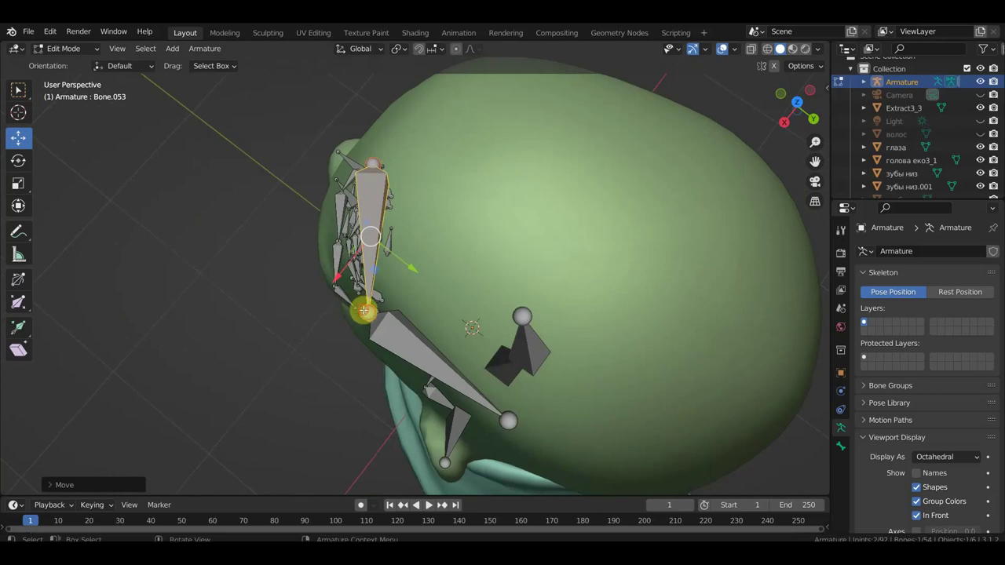
click(364, 311)
mouse_move(364, 313)
mouse_down()
mouse_move(374, 317)
mouse_move(359, 292)
mouse_up()
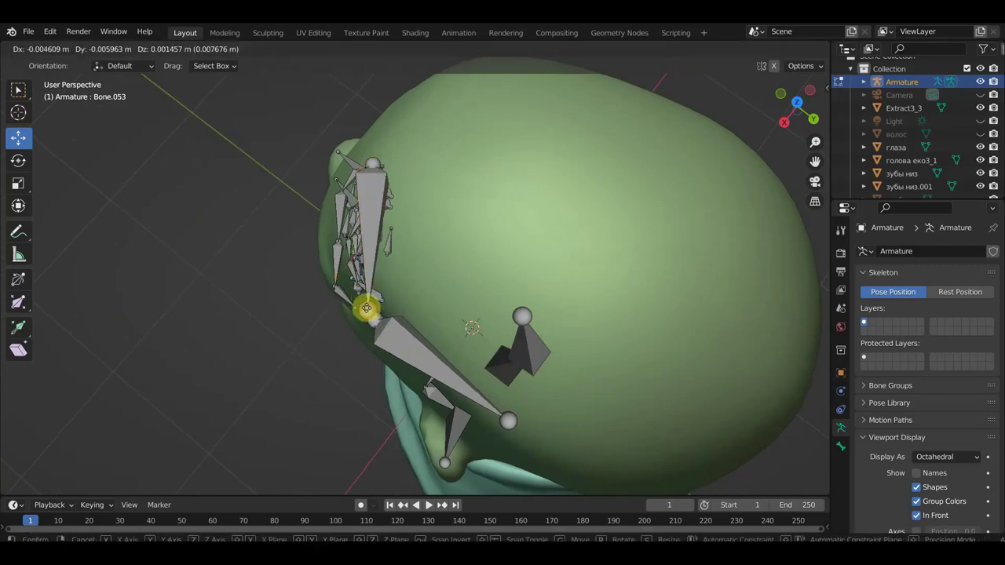
Switch to Front Orthographic view and zoom in on the face
key(KP_1)
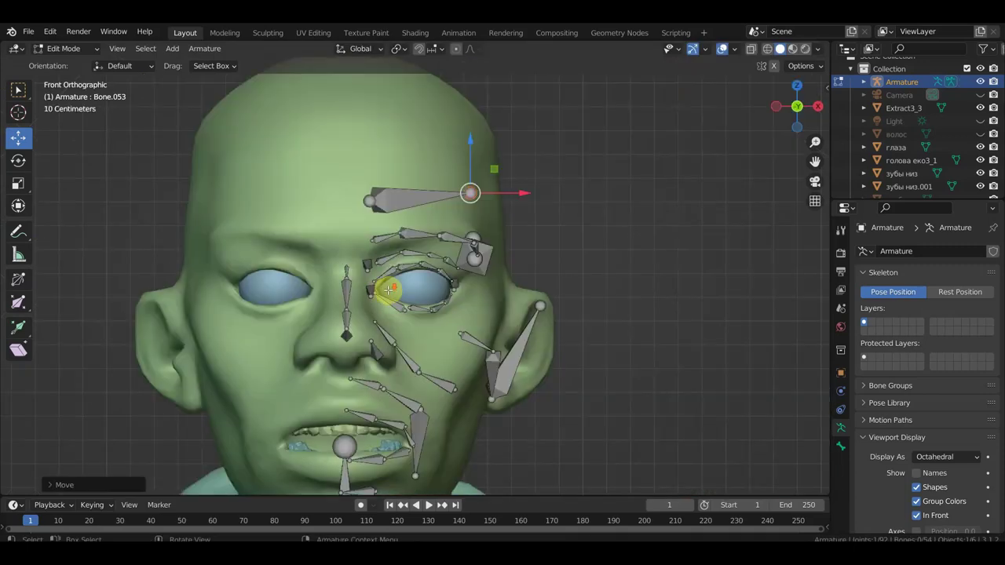
scroll(386, 288, down, 3)
scroll(409, 274, up, 1)
scroll(398, 231, up, 2)
scroll(398, 230, up, 3)
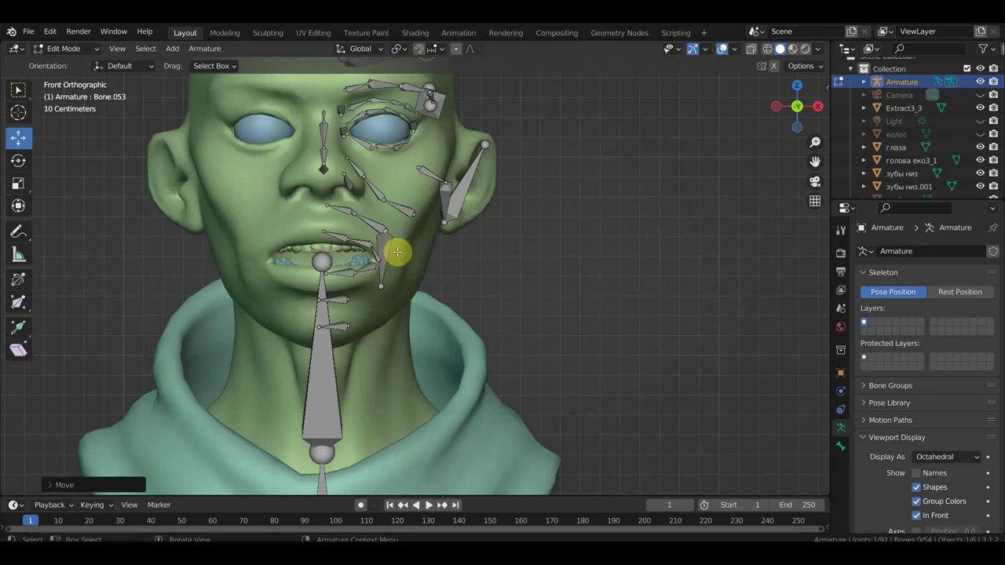
Select the joint at the cheek bone's lower end near the jaw, viewed from the front
middle_drag(444, 287, 445, 254)
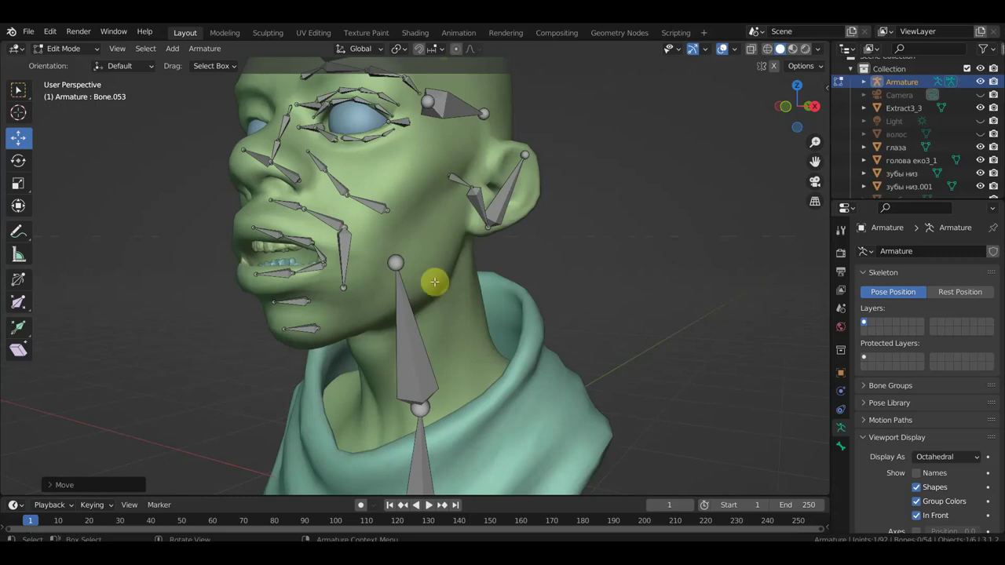
middle_drag(435, 256, 460, 247)
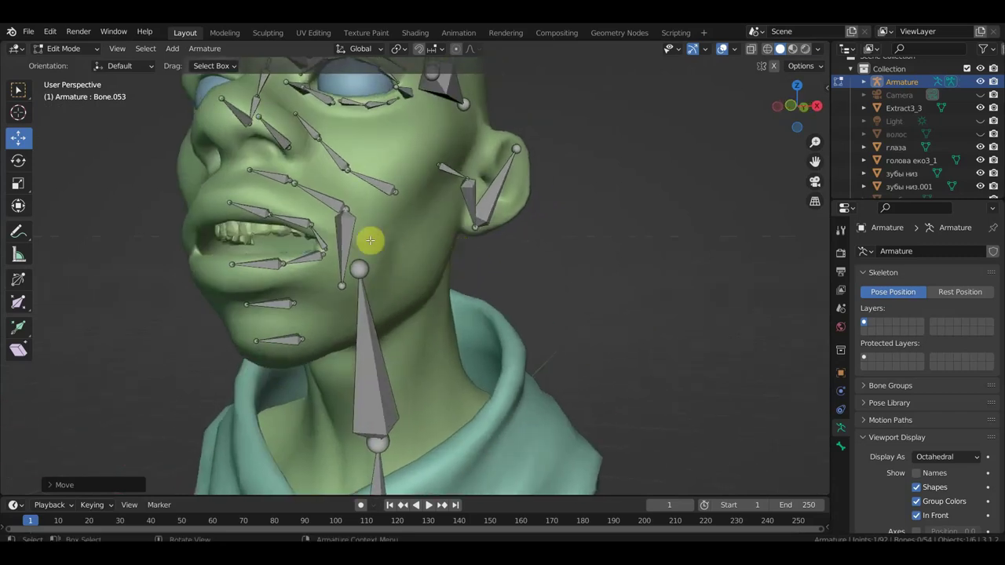
click(399, 194)
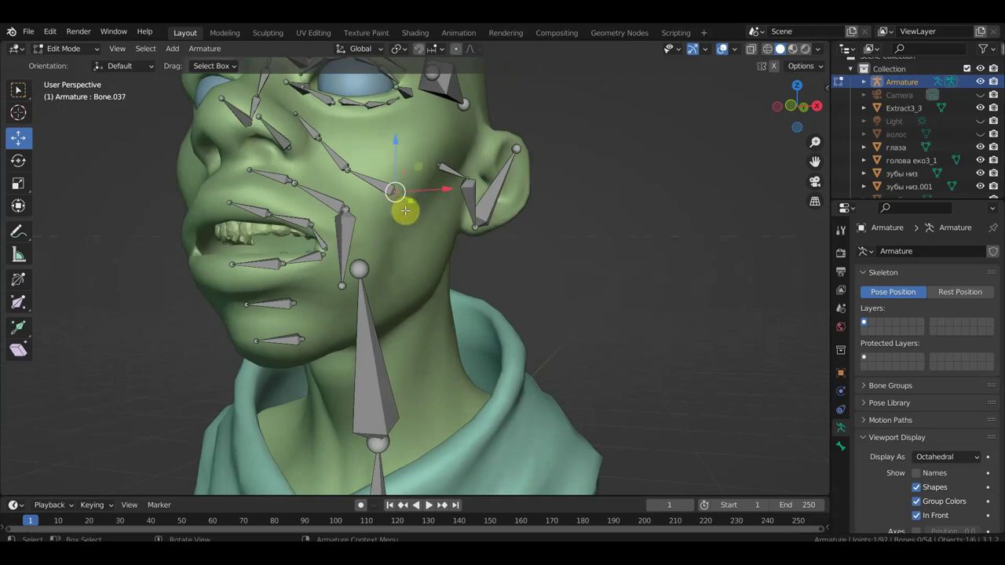
key(KP_1)
Extrude a new bone from the cheek joint and disconnect it from its parent
key(e)
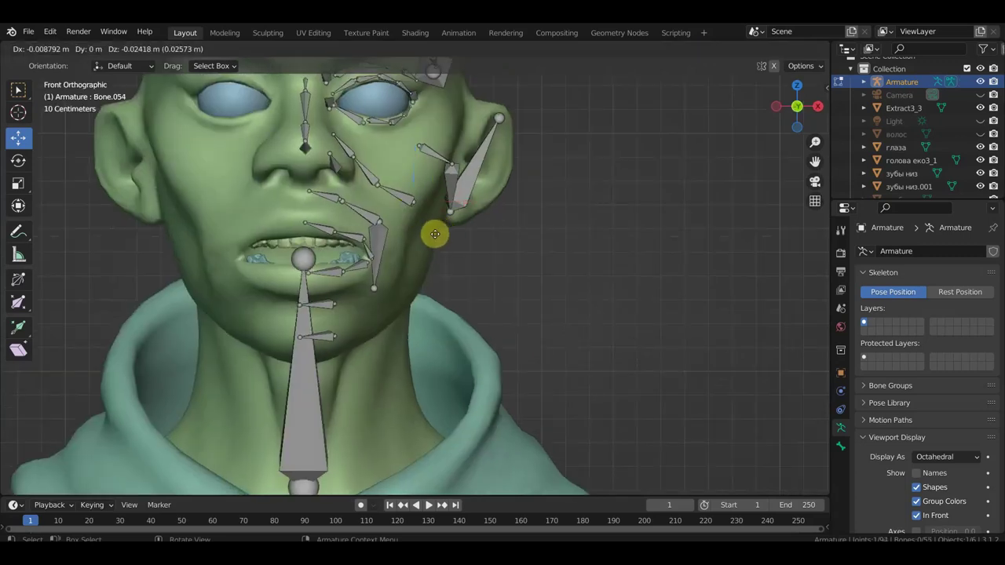
click(426, 276)
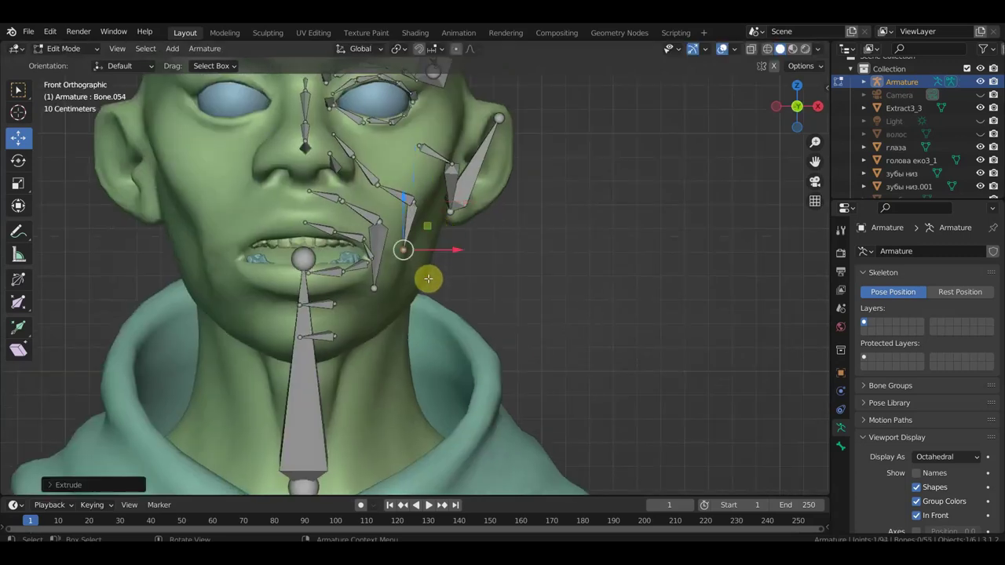
click(407, 224)
key(alt+p)
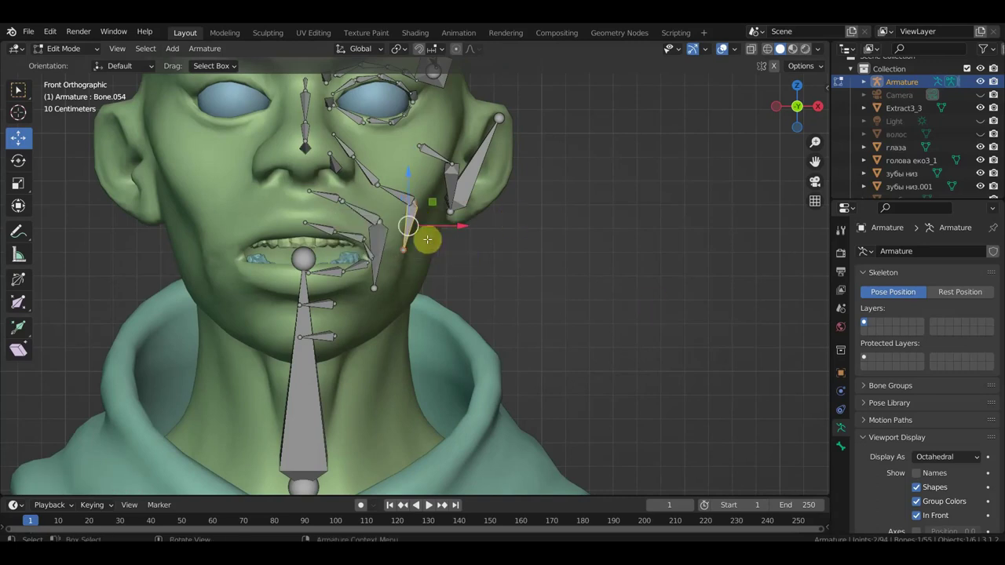
Move the new bone along X and scale it onto the lower cheek below the ear
drag(414, 174, 412, 196)
middle_drag(413, 196, 367, 259)
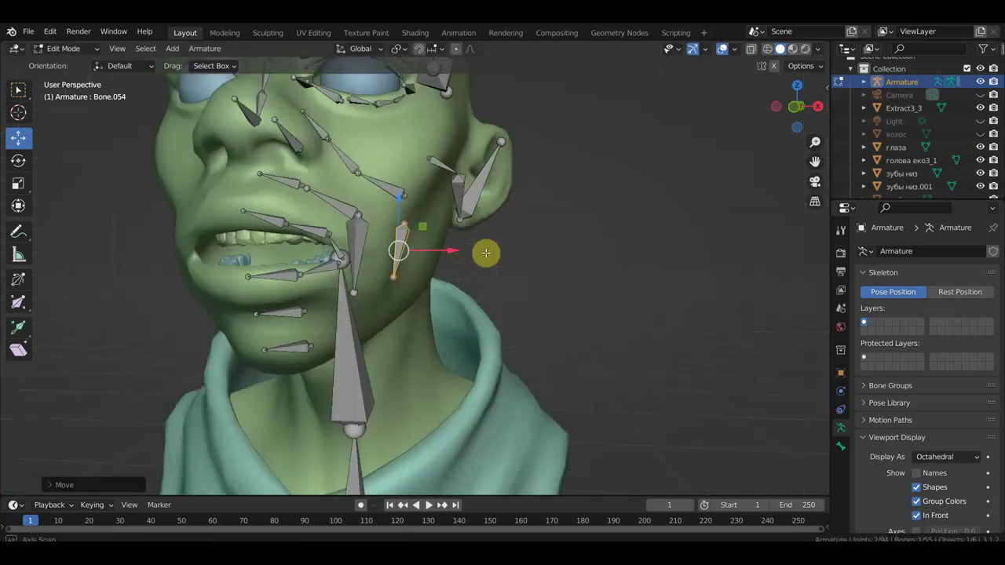
mouse_move(405, 249)
mouse_down()
mouse_move(471, 246)
mouse_move(507, 261)
mouse_move(494, 251)
mouse_up()
key(g)
click(454, 188)
key(s)
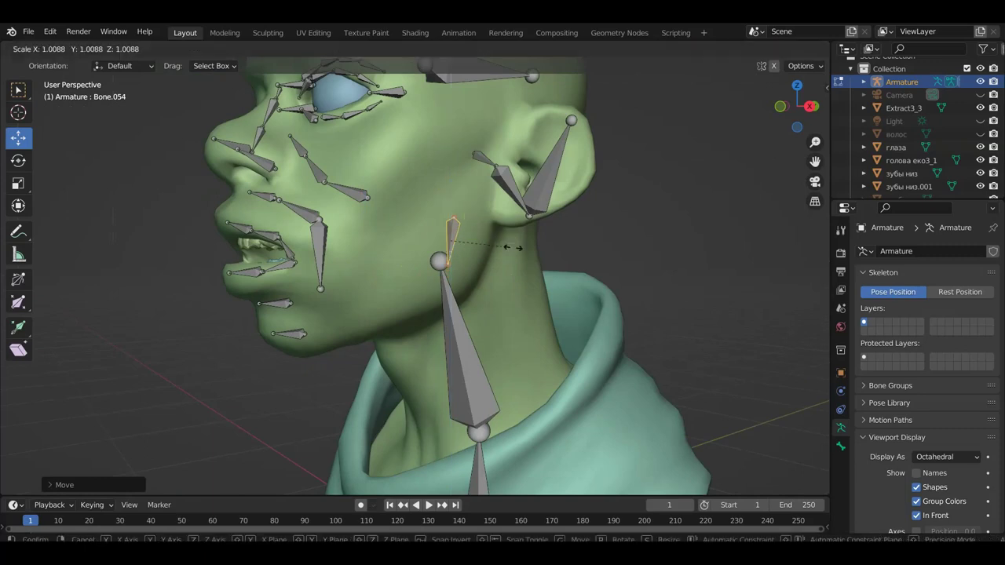
click(522, 248)
middle_drag(482, 253, 542, 263)
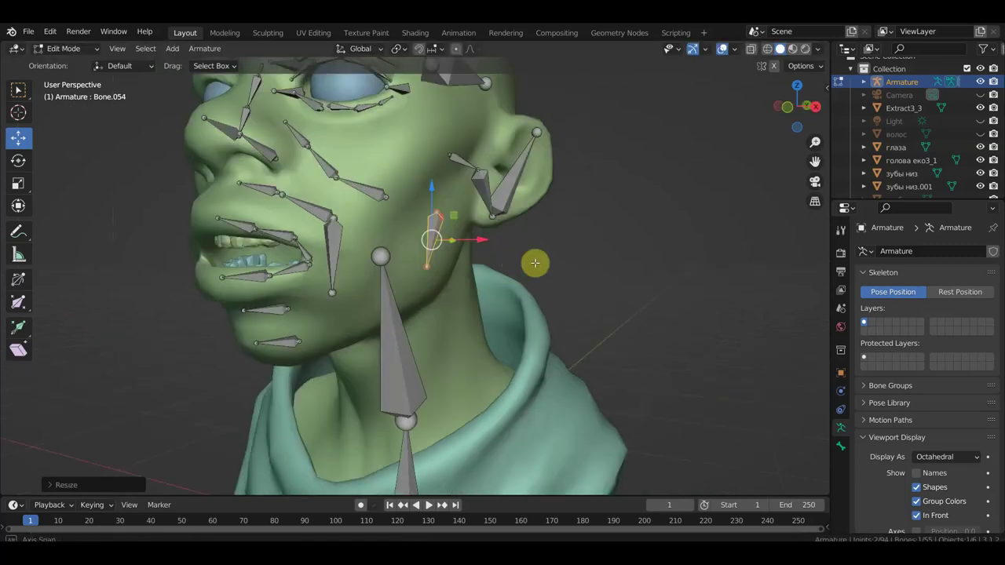
drag(479, 239, 488, 243)
key(KP_1)
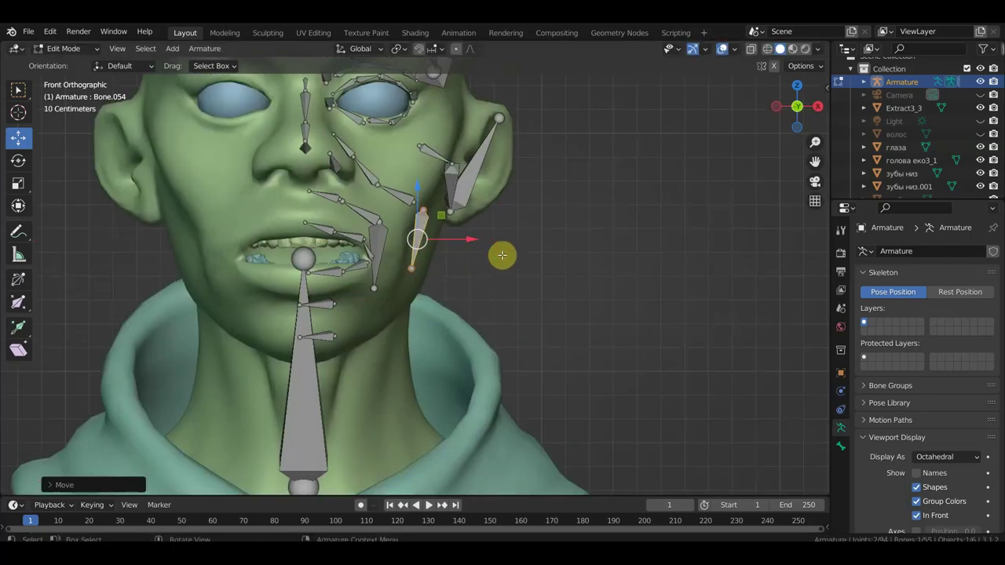
Check the bone in Right view, then duplicate the lower-cheek bone
middle_drag(502, 260, 415, 285)
middle_drag(393, 247, 354, 243)
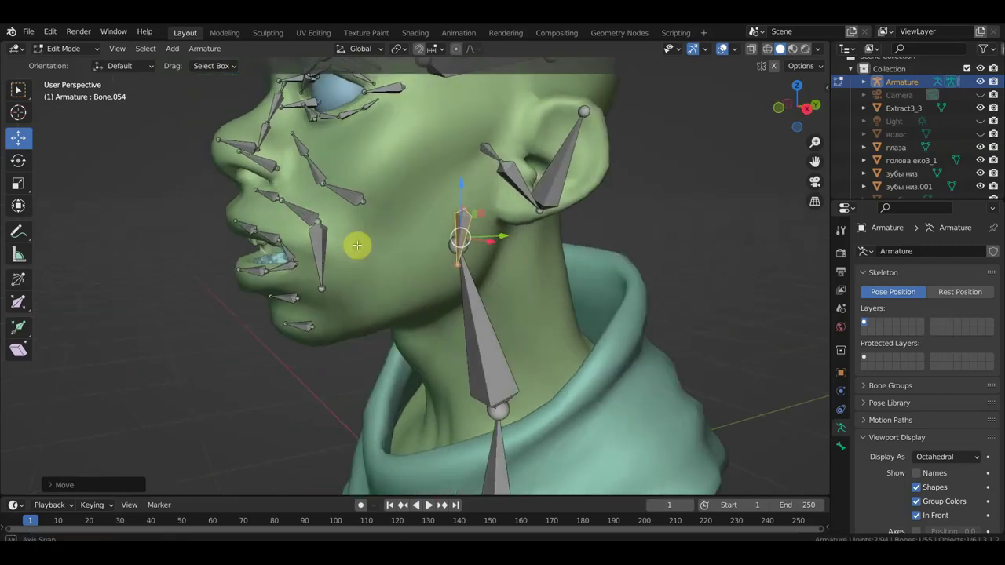
middle_drag(460, 233, 439, 238)
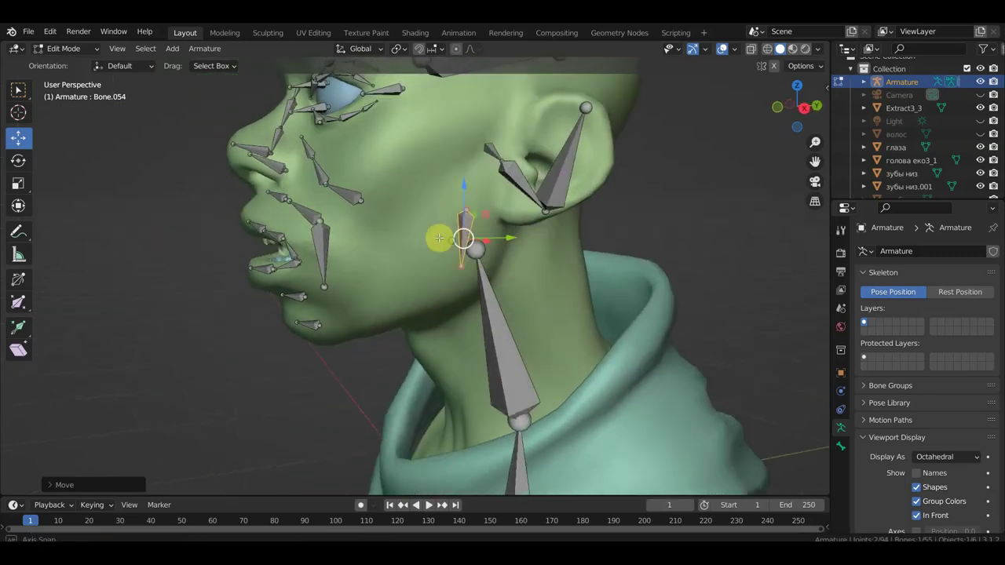
key(KP_3)
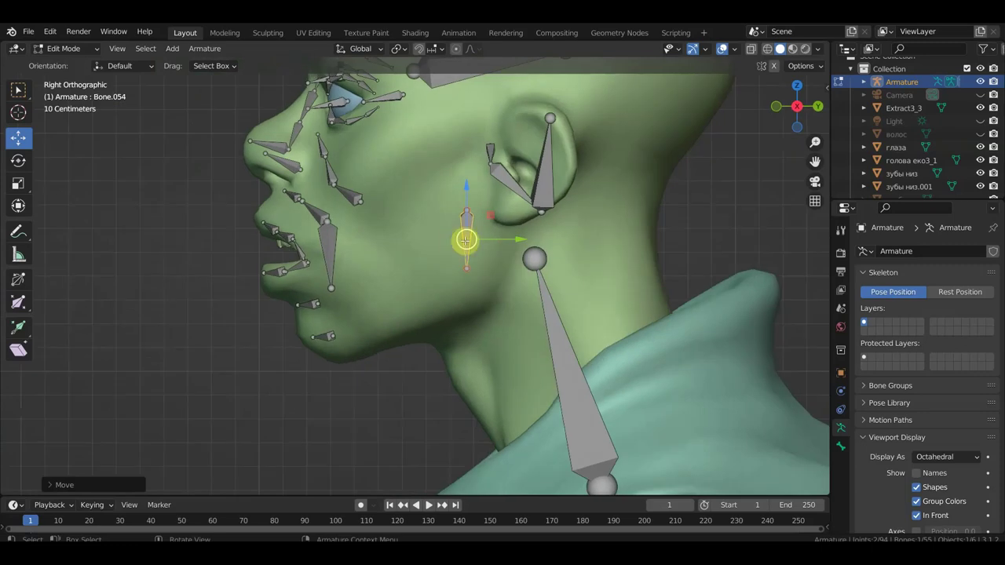
key(shift+d)
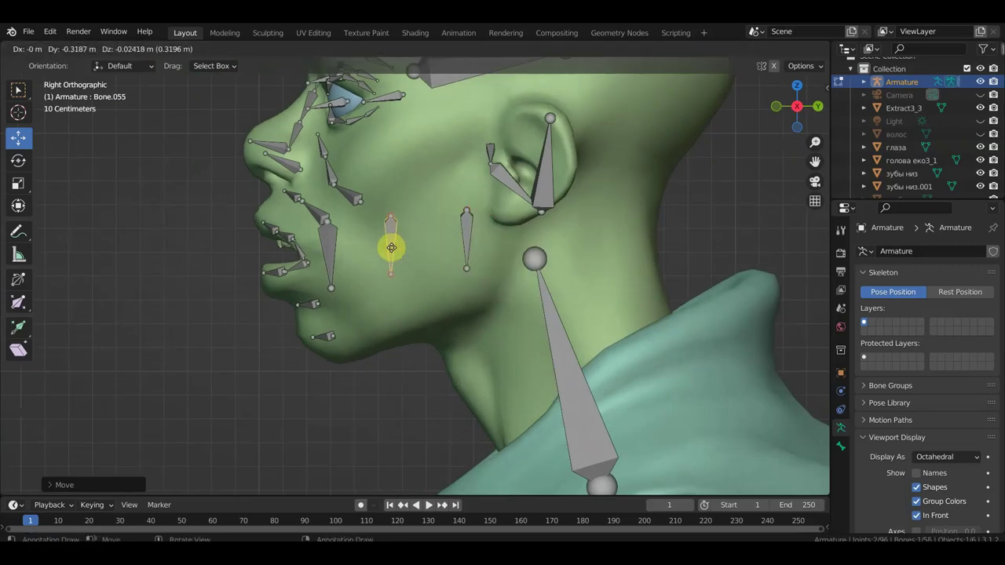
Place the duplicate forward on the cheek, scale it to about twice its size, and adjust its joints
click(379, 248)
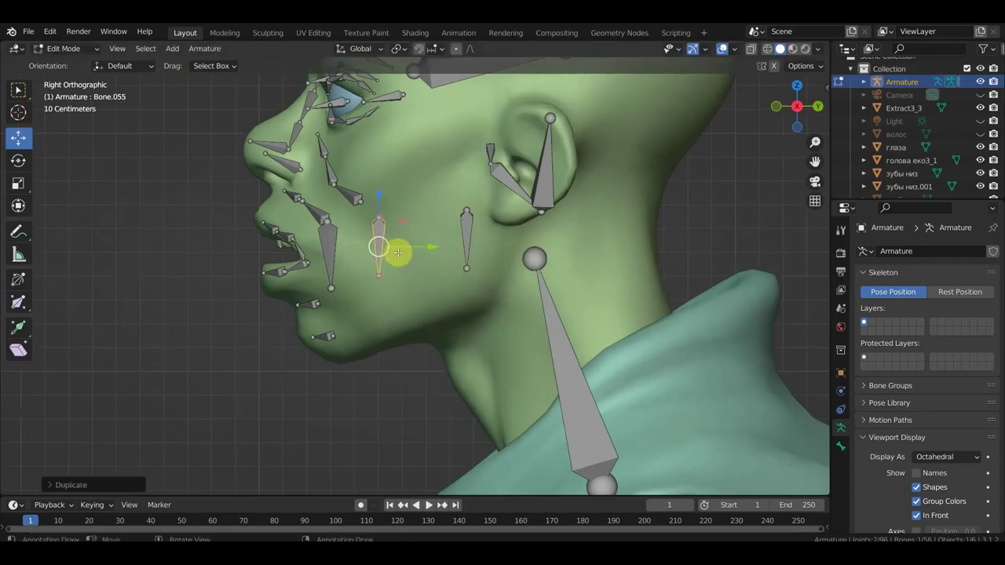
key(s)
click(424, 253)
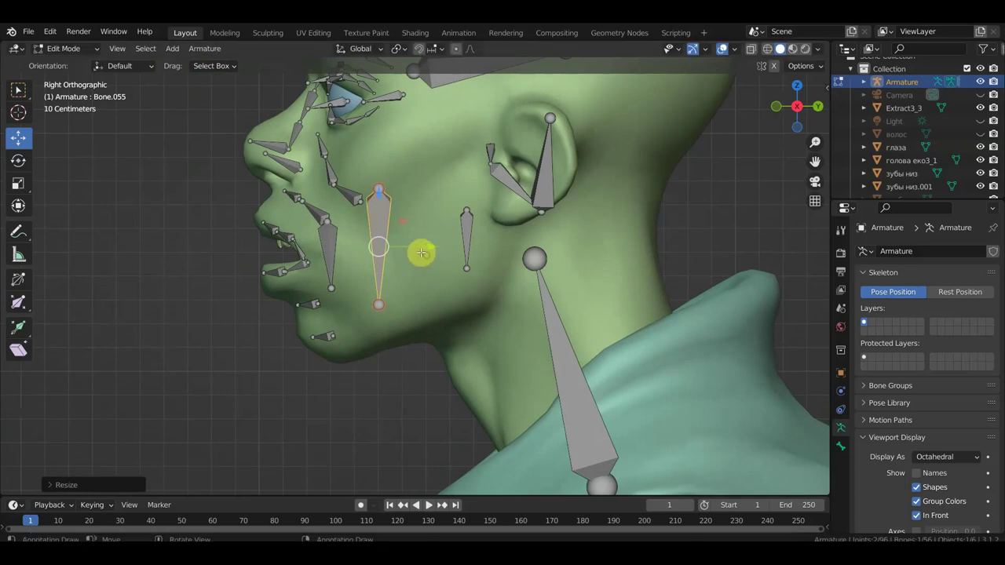
click(379, 188)
drag(379, 188, 396, 194)
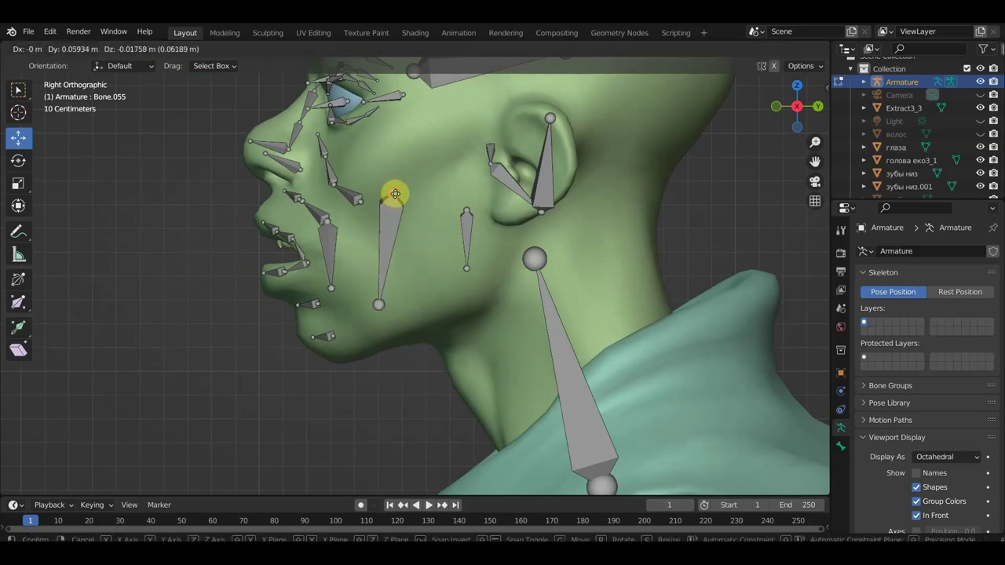
drag(380, 303, 395, 288)
key(KP_1)
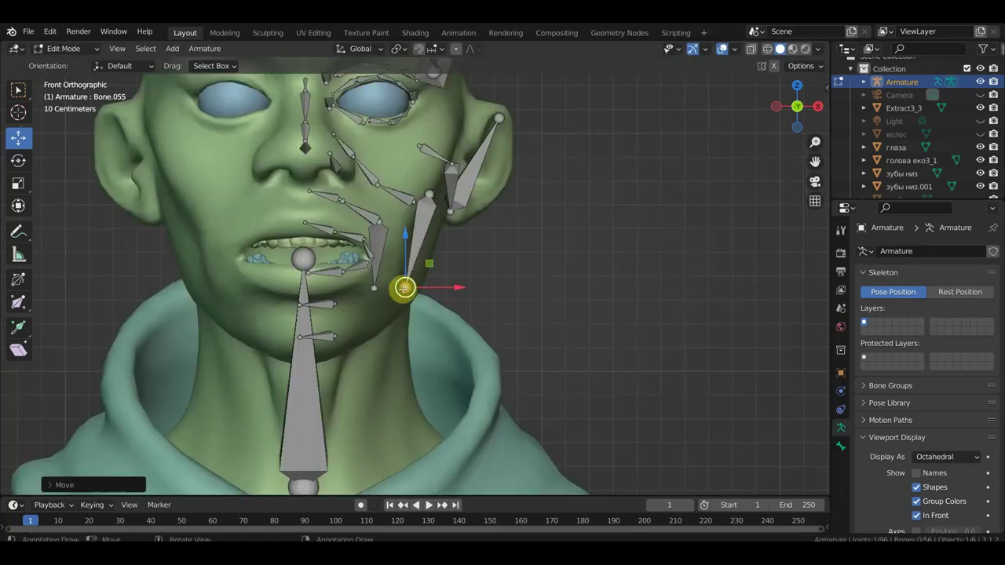
drag(456, 287, 451, 288)
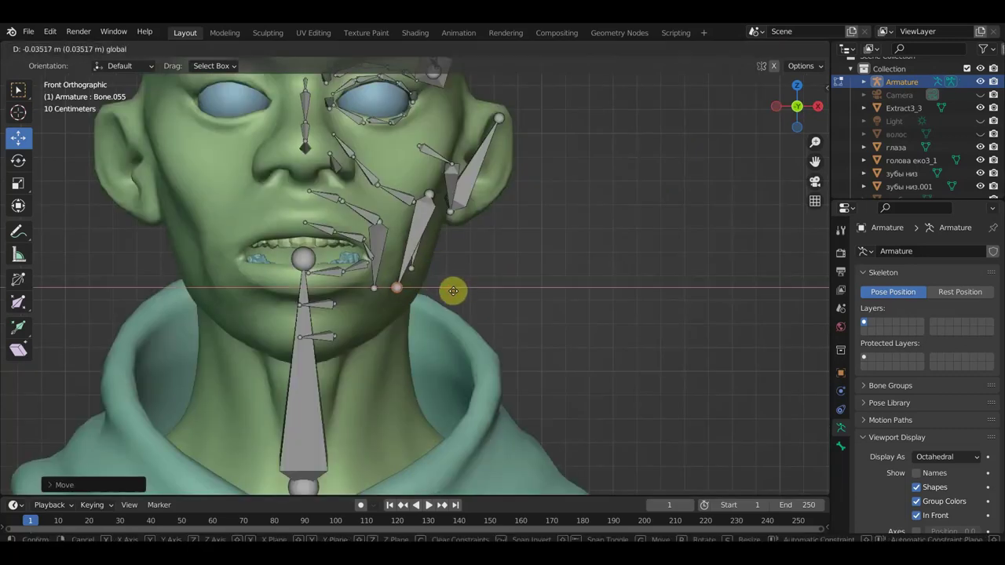
Reposition Bone.055's upper and lower ends so it runs down the cheek toward the jaw
click(433, 201)
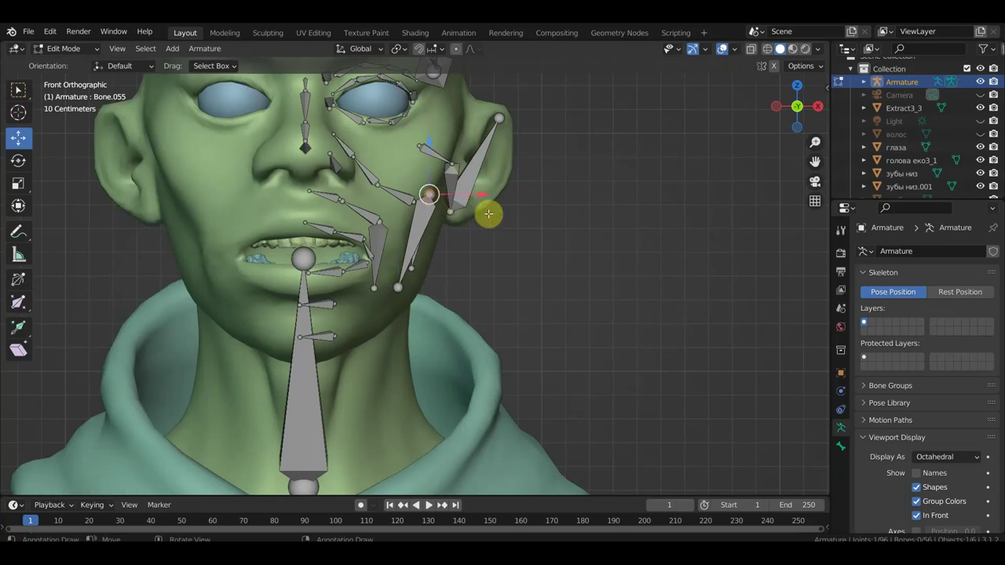
key(g)
click(484, 241)
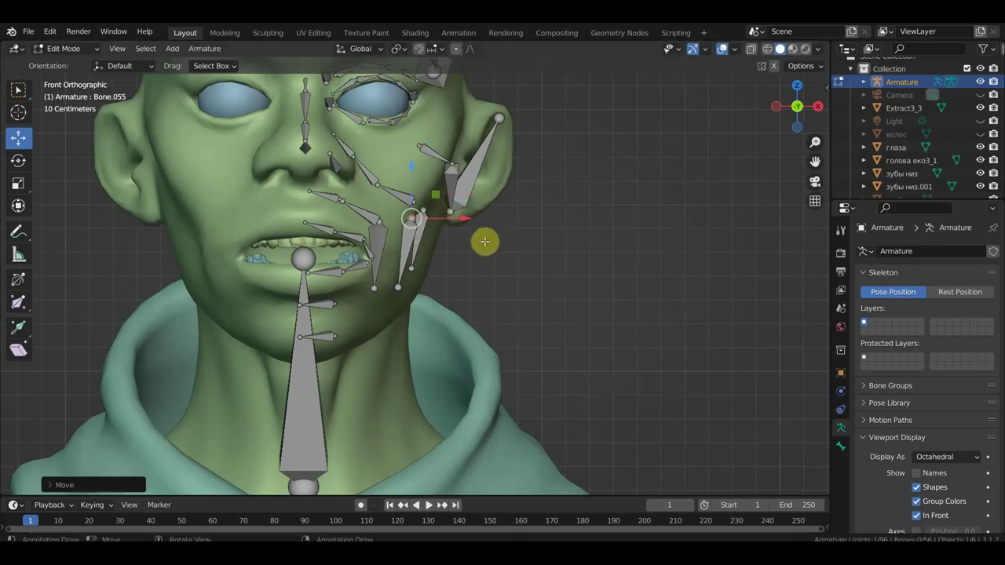
mouse_move(481, 250)
middle_down()
mouse_move(447, 288)
mouse_move(395, 283)
mouse_move(383, 233)
middle_up()
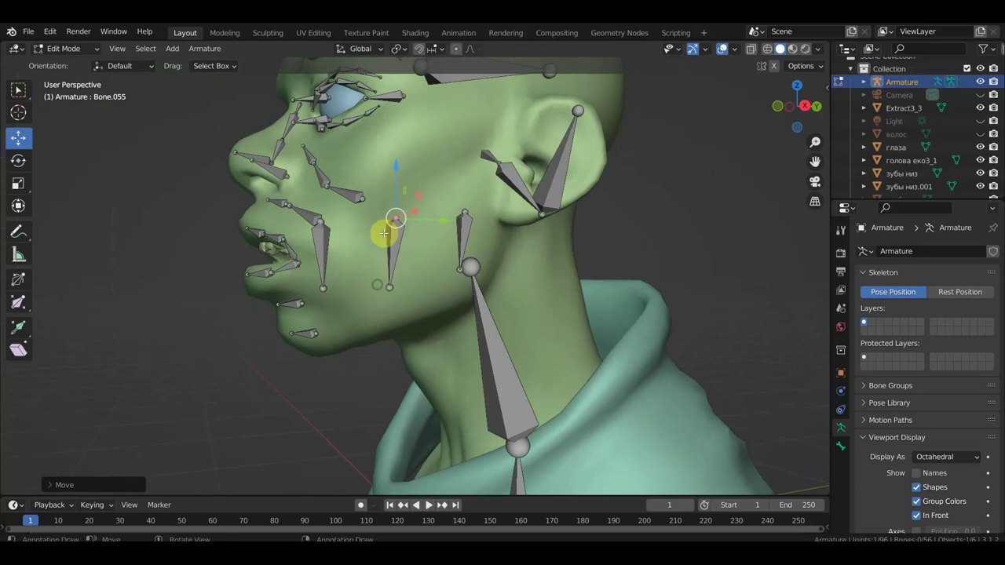
key(KP_1)
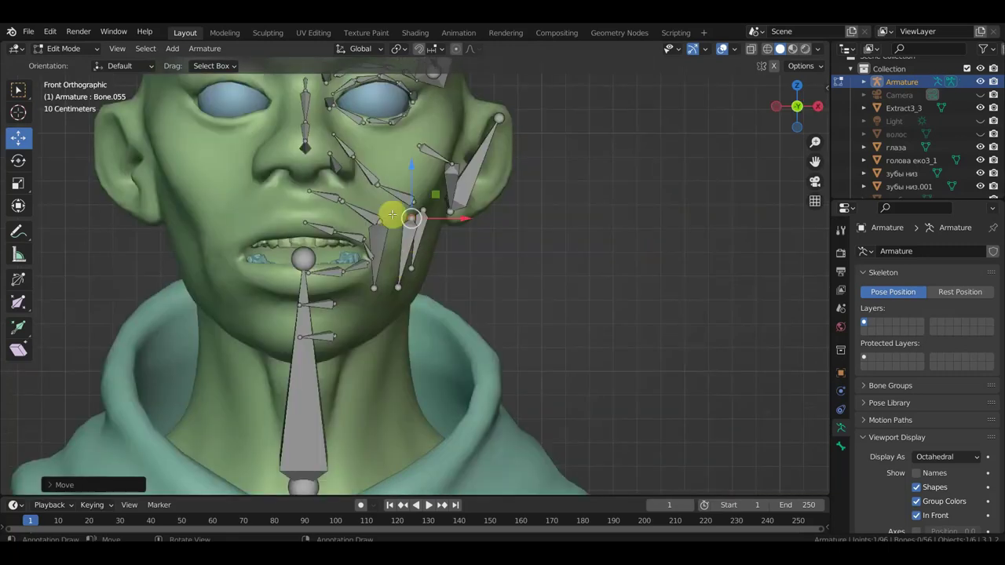
click(400, 291)
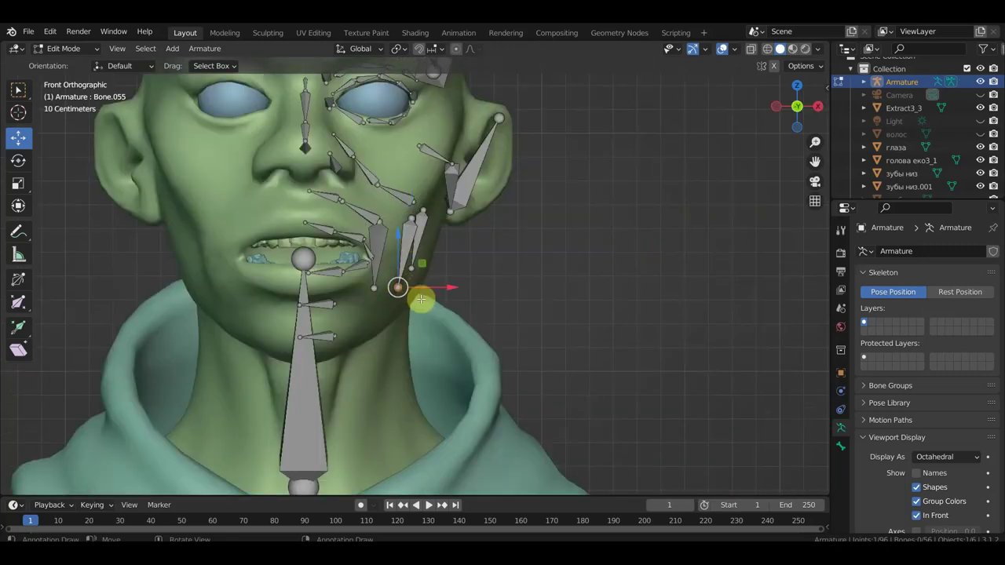
key(g)
click(468, 307)
middle_drag(468, 305, 487, 175)
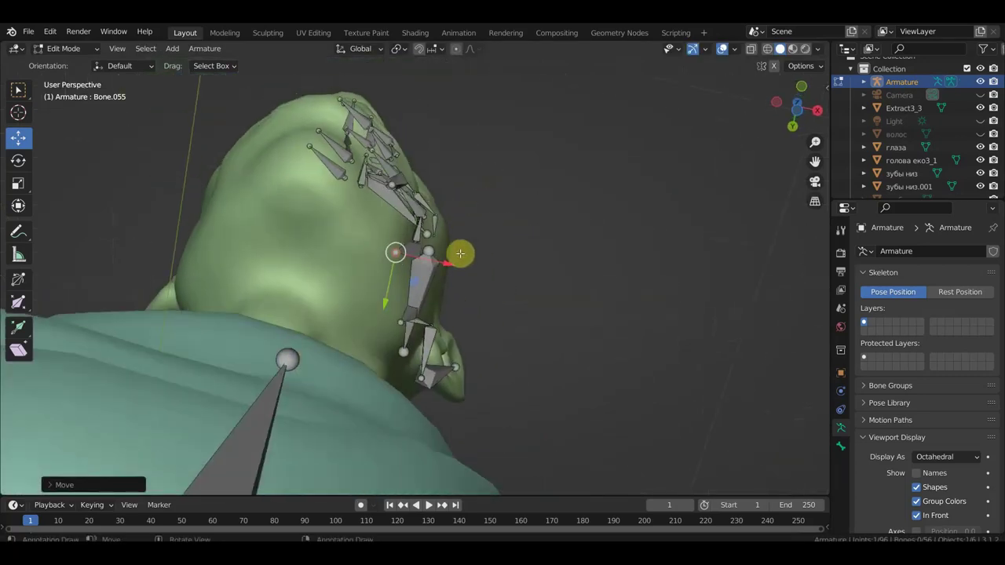
Fine-tune the bone's lower joint position, checking it from the front
drag(419, 250, 460, 262)
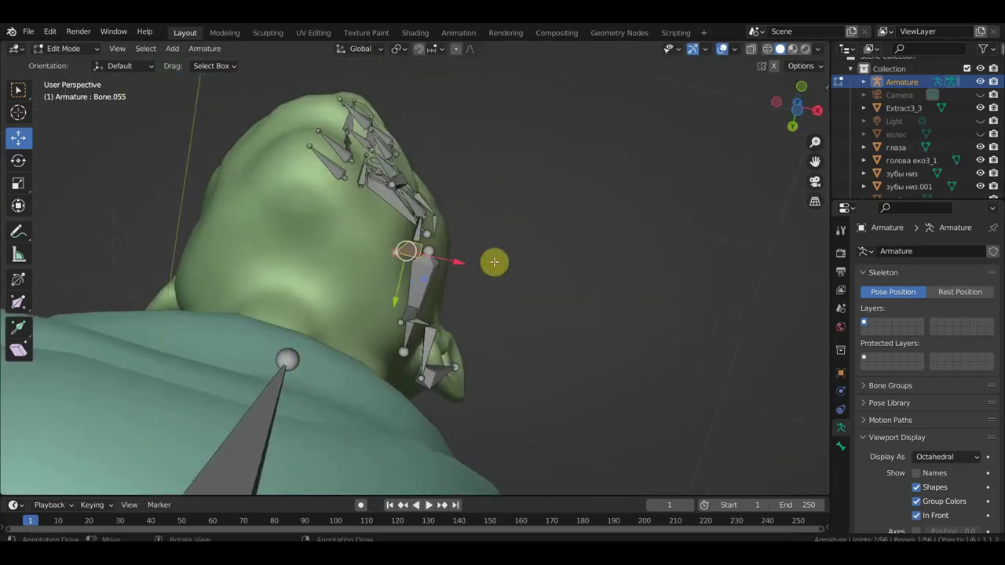
key(g)
click(487, 268)
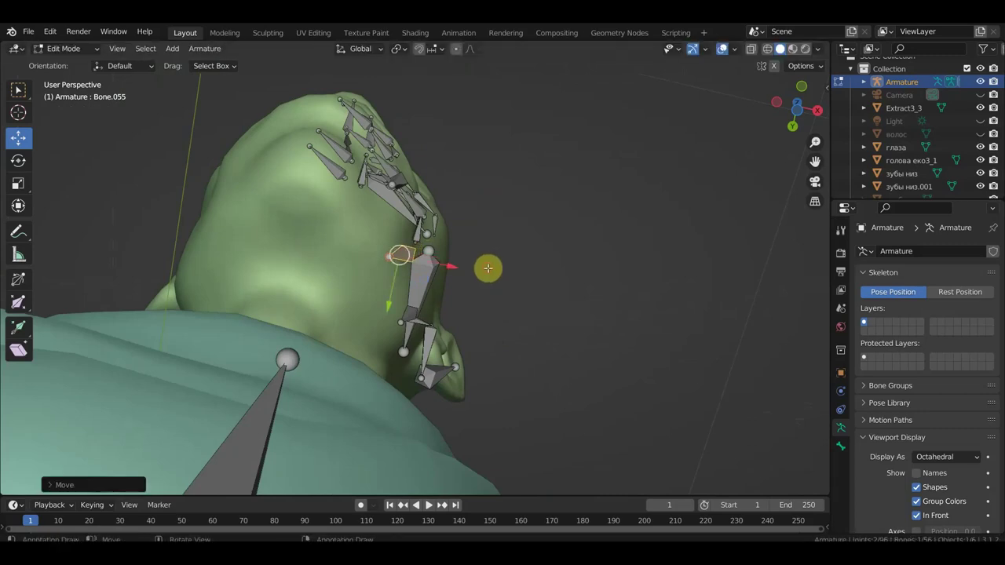
key(KP_1)
scroll(484, 271, down, 3)
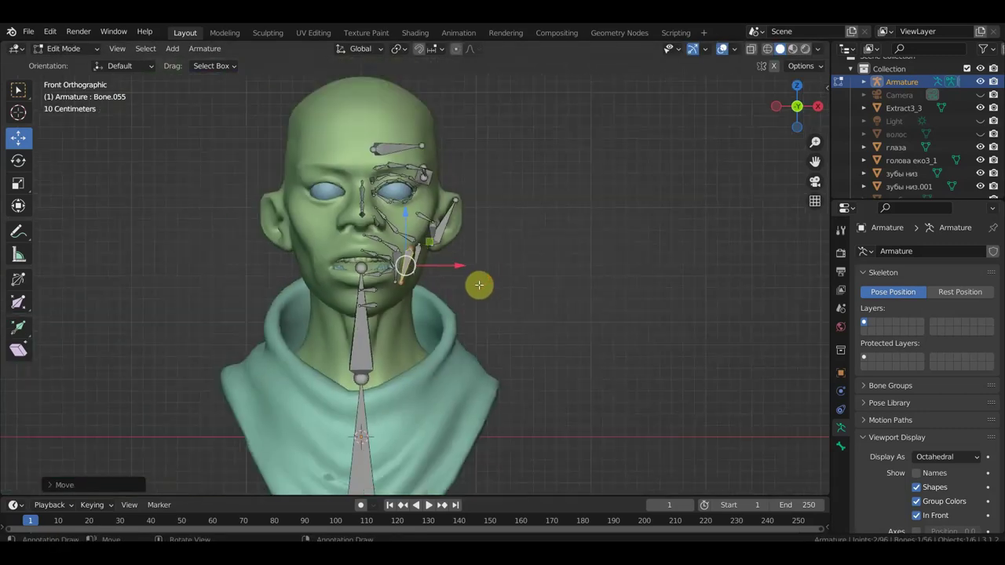
Reveal all hidden bones with Alt+H in Right view and orbit around the armature
middle_drag(531, 262, 395, 275)
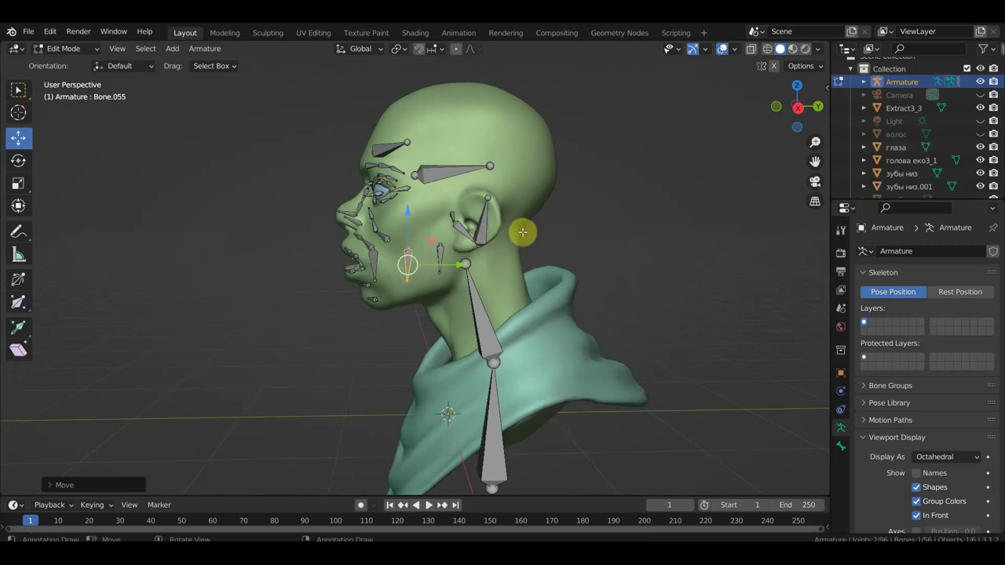
key(KP_3)
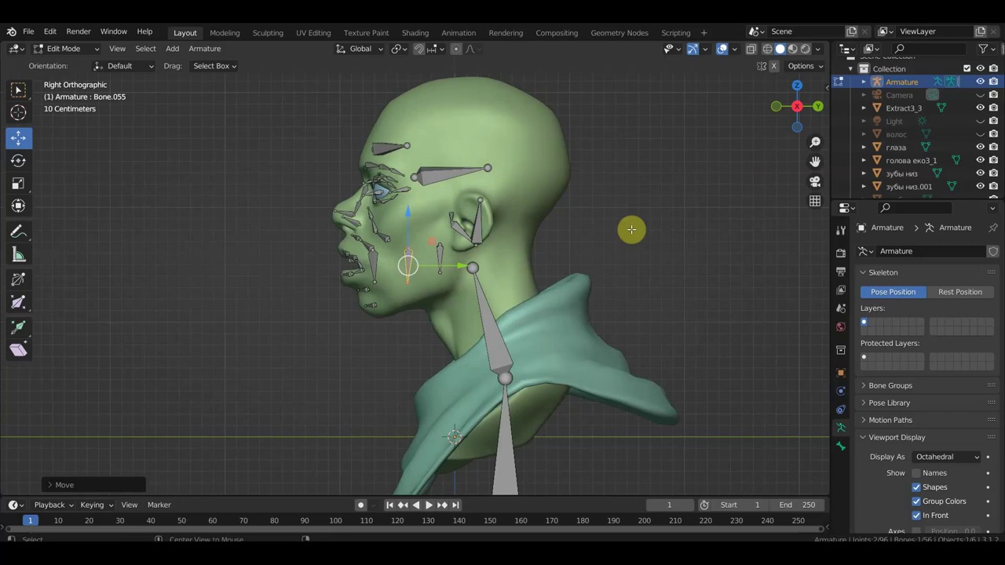
key(alt+h)
mouse_move(605, 204)
middle_down()
mouse_move(555, 250)
mouse_move(628, 260)
mouse_move(636, 276)
mouse_move(618, 273)
middle_up()
Zoom in on the face and nudge the small brow bone into place
scroll(596, 267, up, 3)
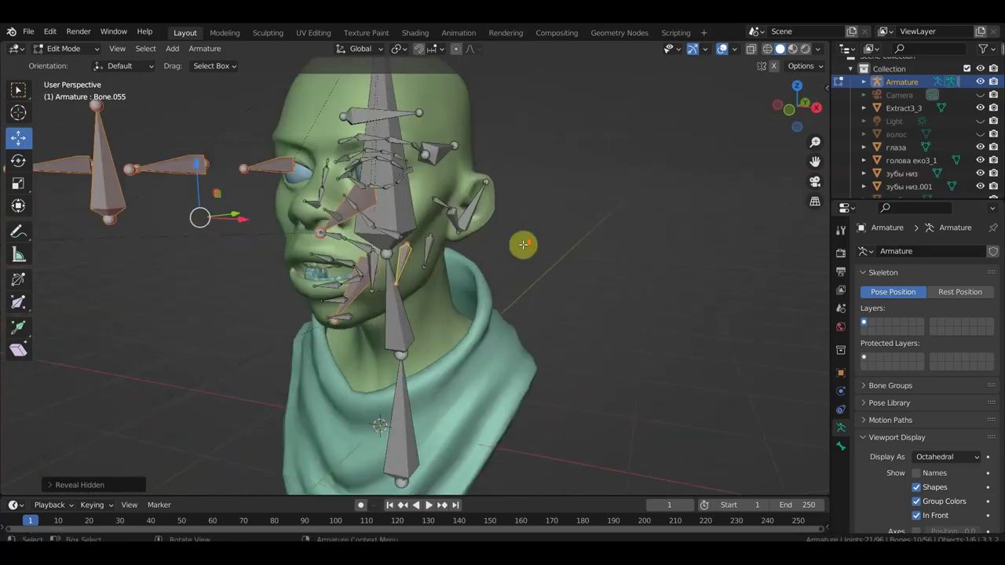
mouse_move(489, 227)
middle_down()
mouse_move(442, 225)
mouse_move(467, 280)
middle_up()
scroll(456, 291, up, 2)
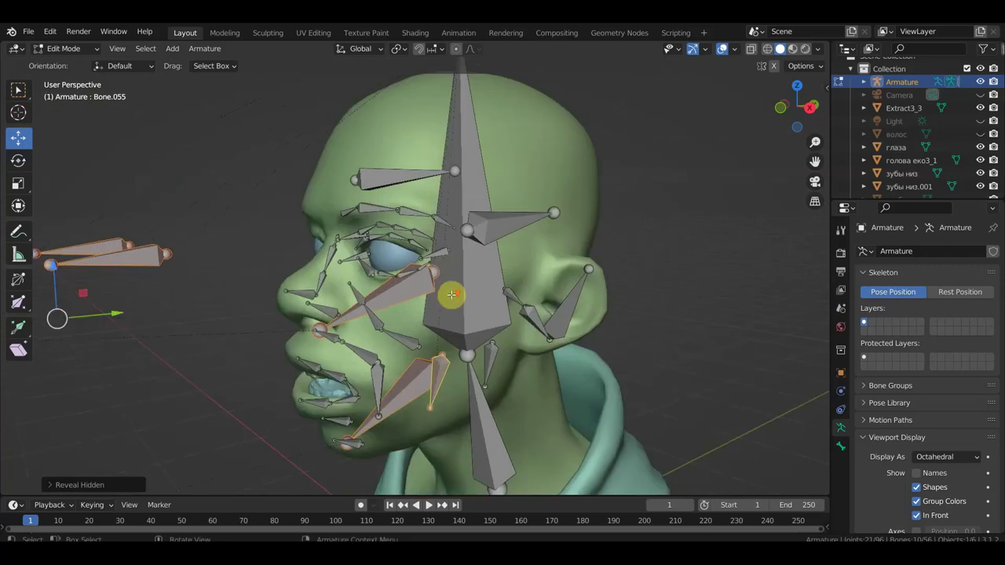
scroll(463, 293, up, 1)
click(337, 201)
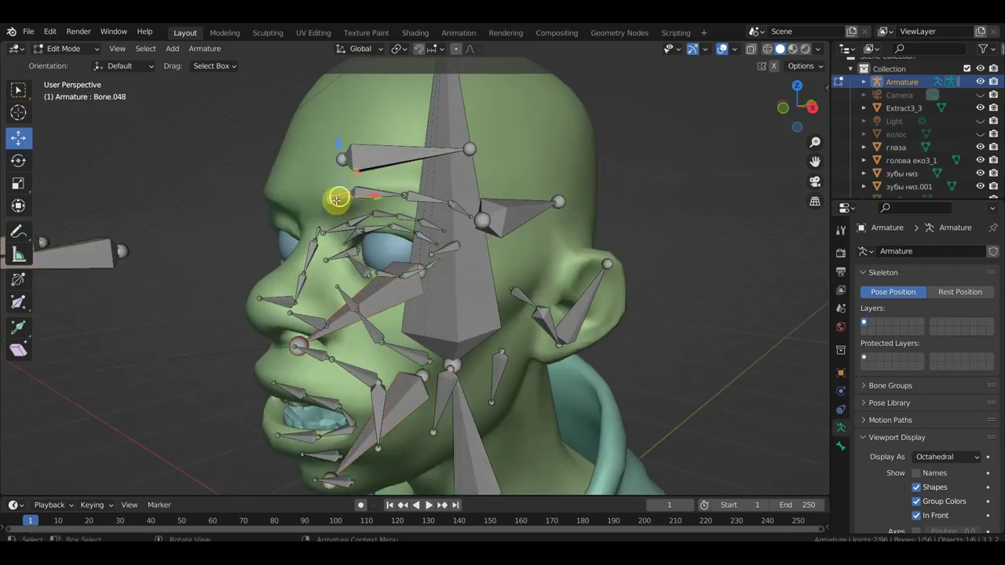
click(338, 152)
drag(338, 147, 340, 151)
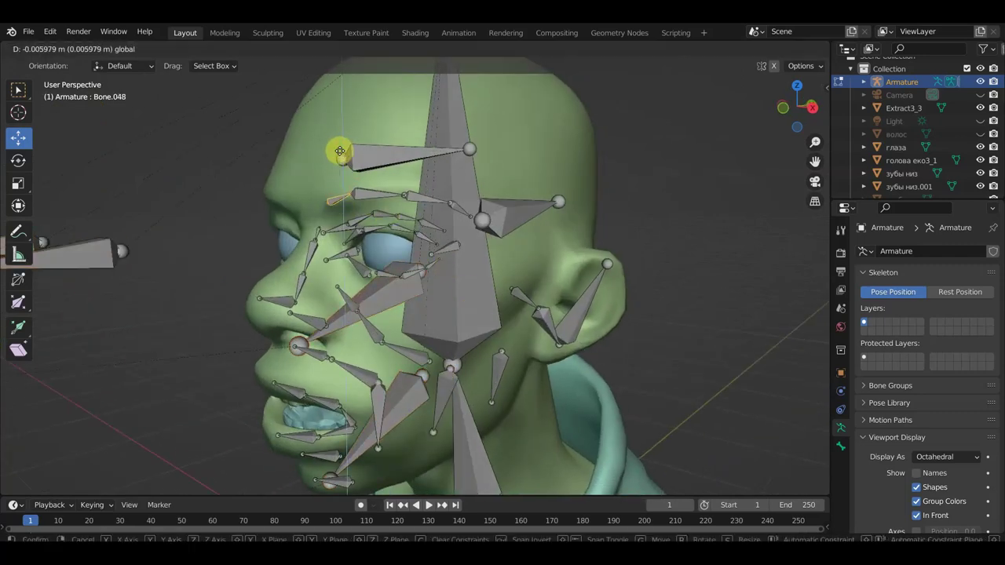
click(340, 150)
Parent the brow bone to the central head bone Bone.002 with Keep Offset
click(404, 194)
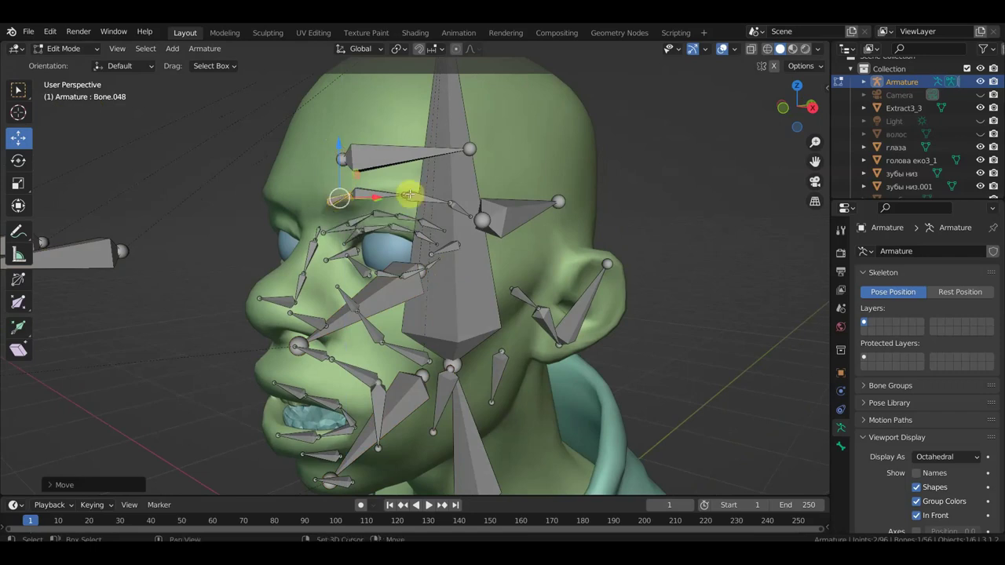
click(452, 172)
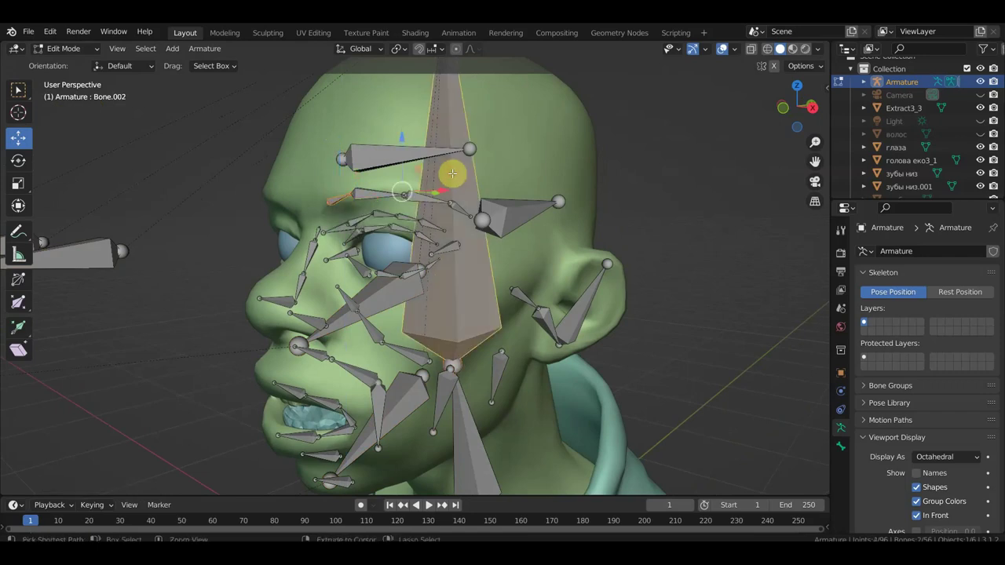
key(ctrl+p)
click(452, 174)
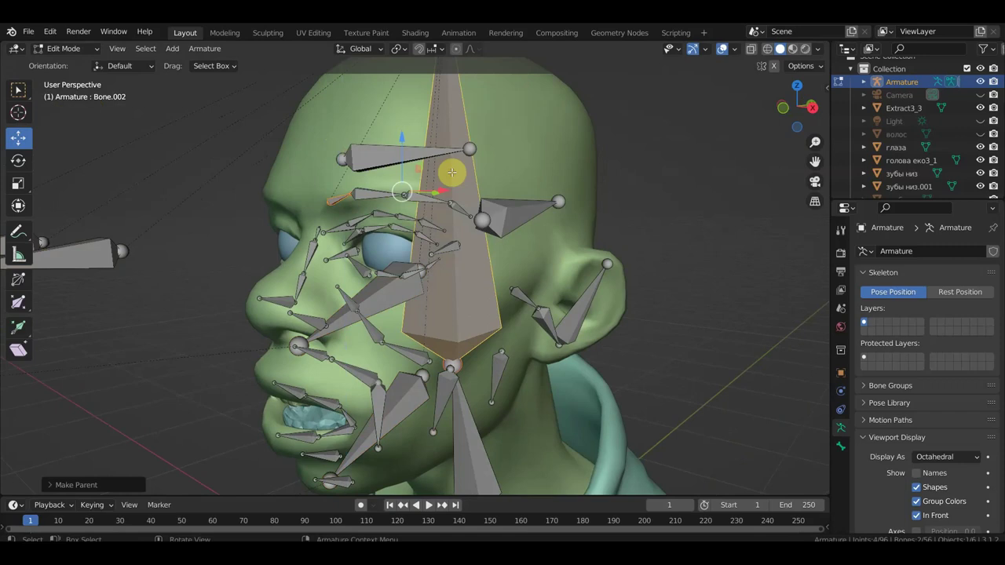
Parent the bone above the eye to Bone.002 as well, keeping offset
middle_drag(457, 287, 397, 278)
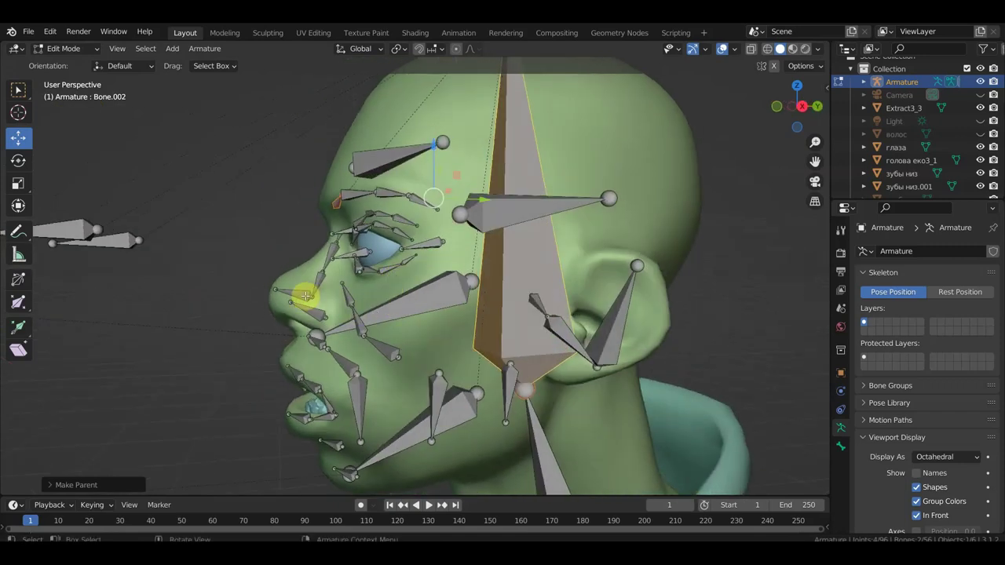
mouse_move(337, 245)
middle_down()
mouse_move(351, 253)
mouse_move(298, 235)
middle_up()
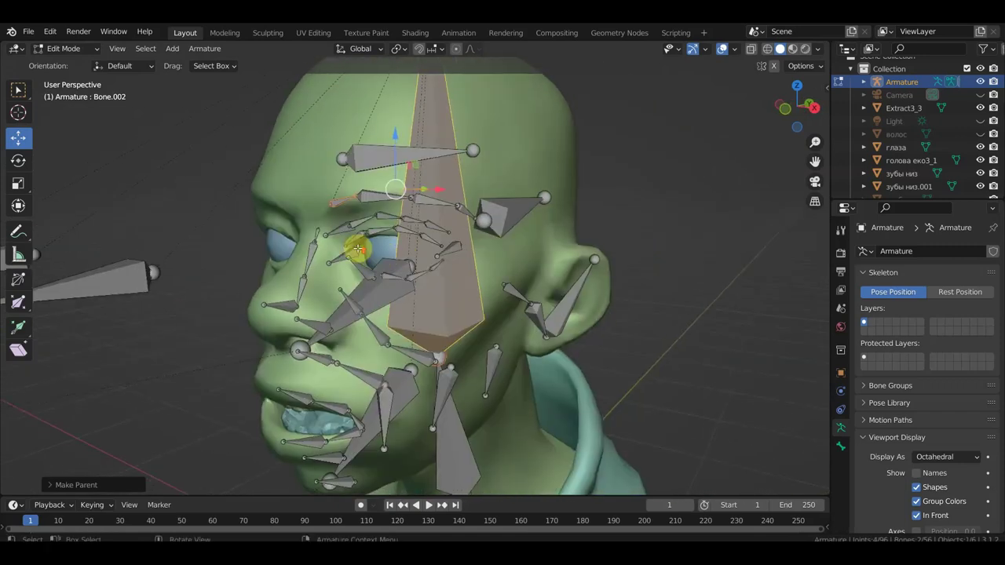
click(270, 214)
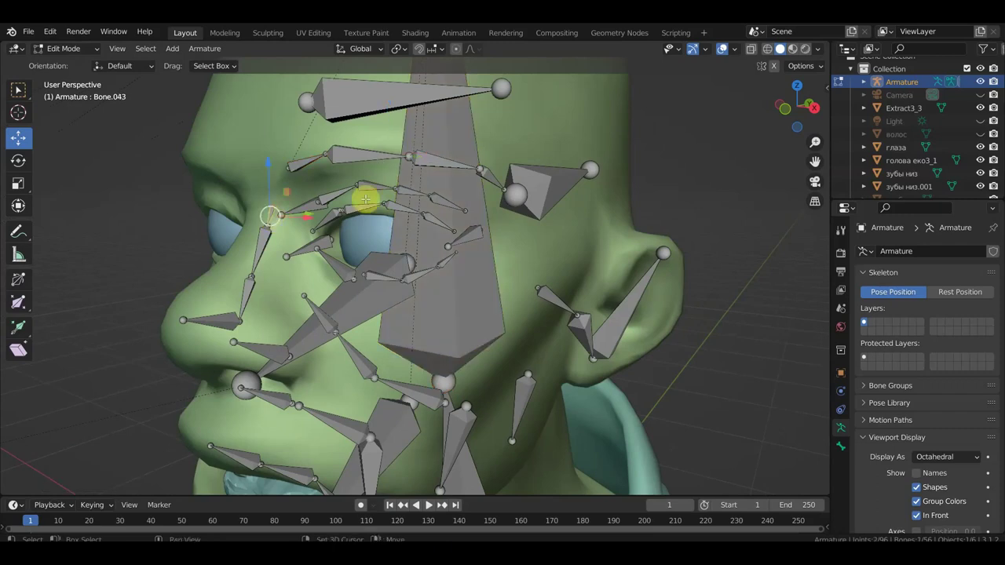
shift+click(445, 186)
key(ctrl+p)
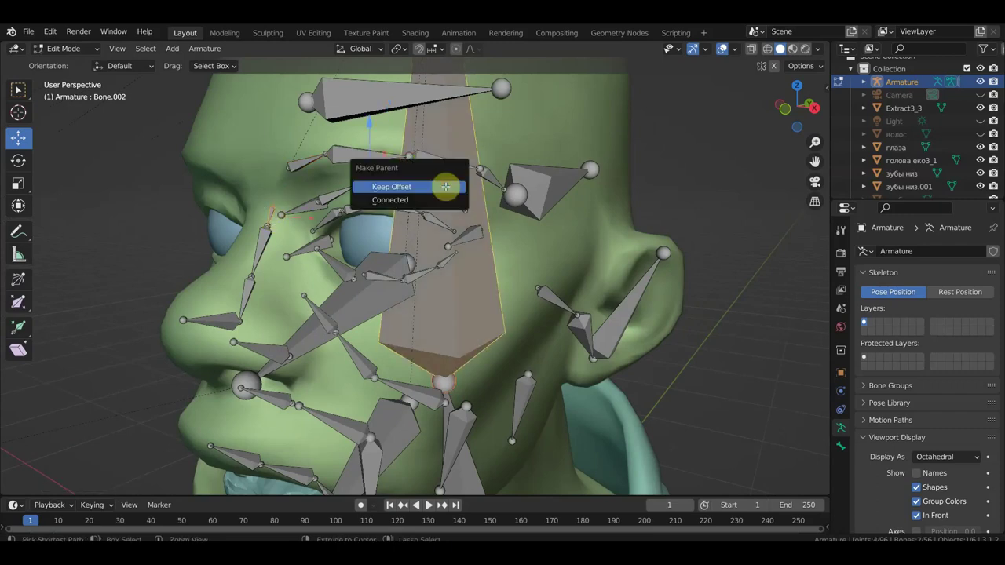
click(446, 191)
Switch to orthographic Right view and select the bone at the eye's outer corner
mouse_move(445, 186)
middle_down()
mouse_move(433, 209)
mouse_move(380, 194)
middle_up()
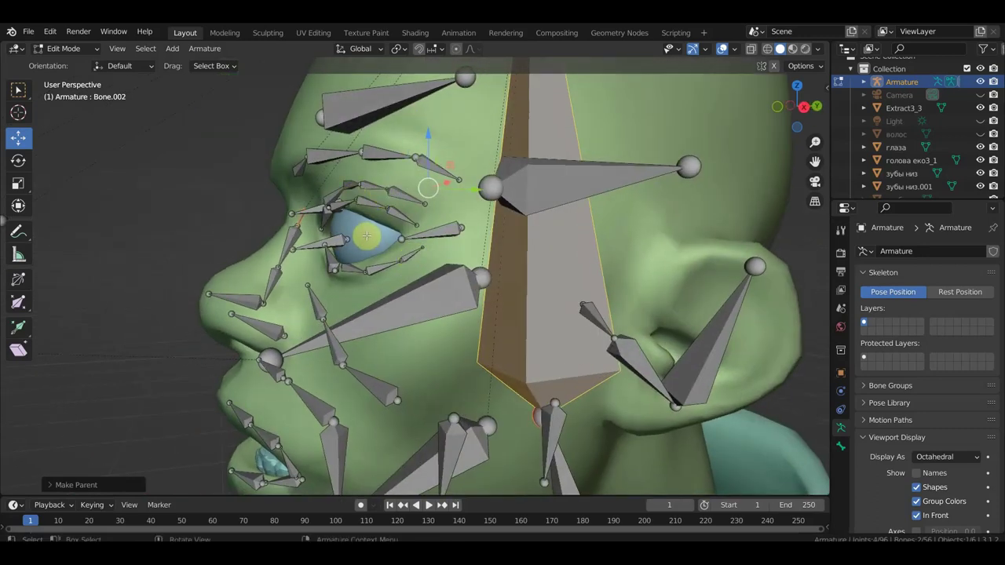
key(KP_5)
key(KP_3)
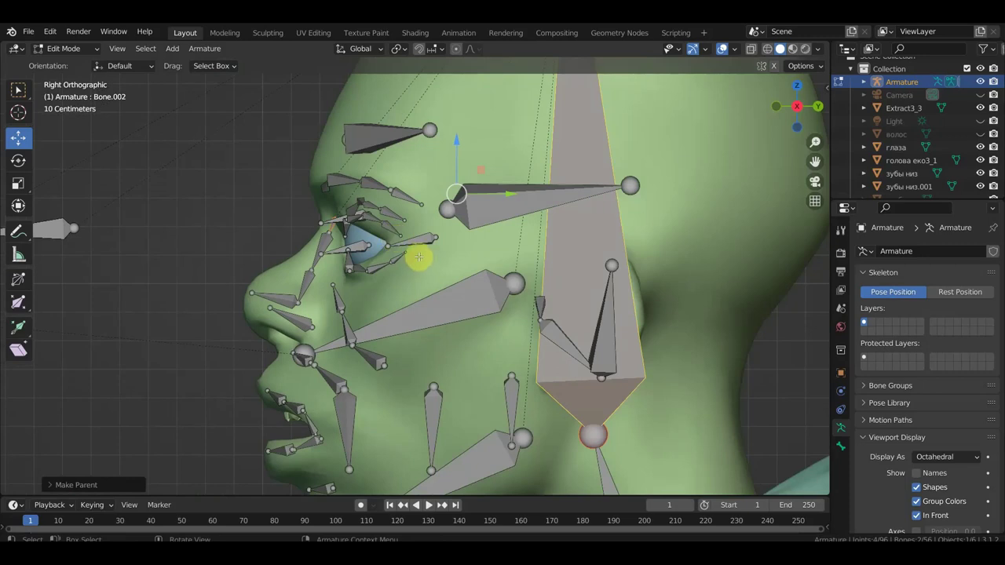
mouse_move(421, 255)
middle_down()
mouse_move(531, 278)
mouse_move(490, 261)
mouse_move(555, 234)
middle_up()
click(464, 243)
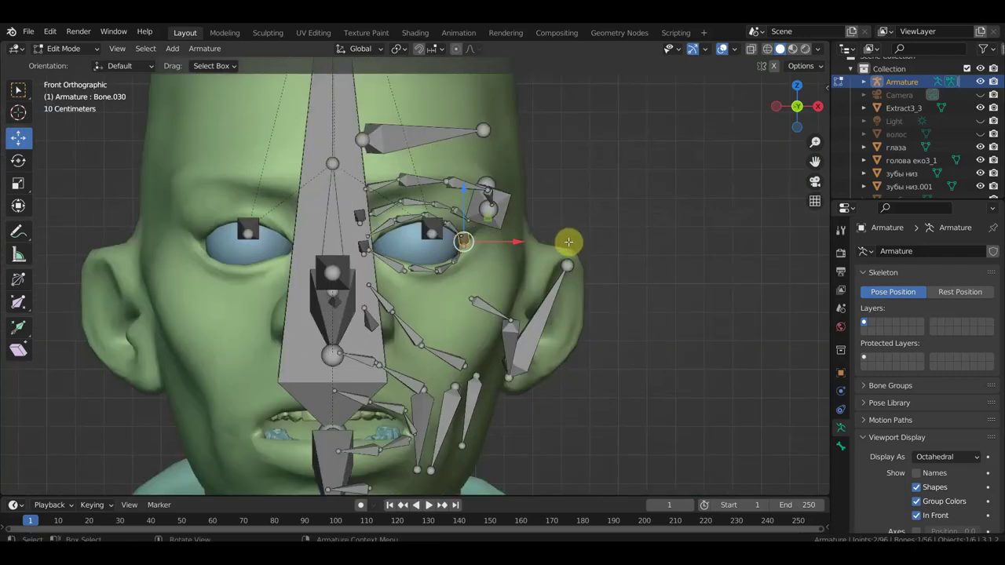
Duplicate the eye-corner bone as Bone.056 over the eye, then hide all other bones
key(shift+d)
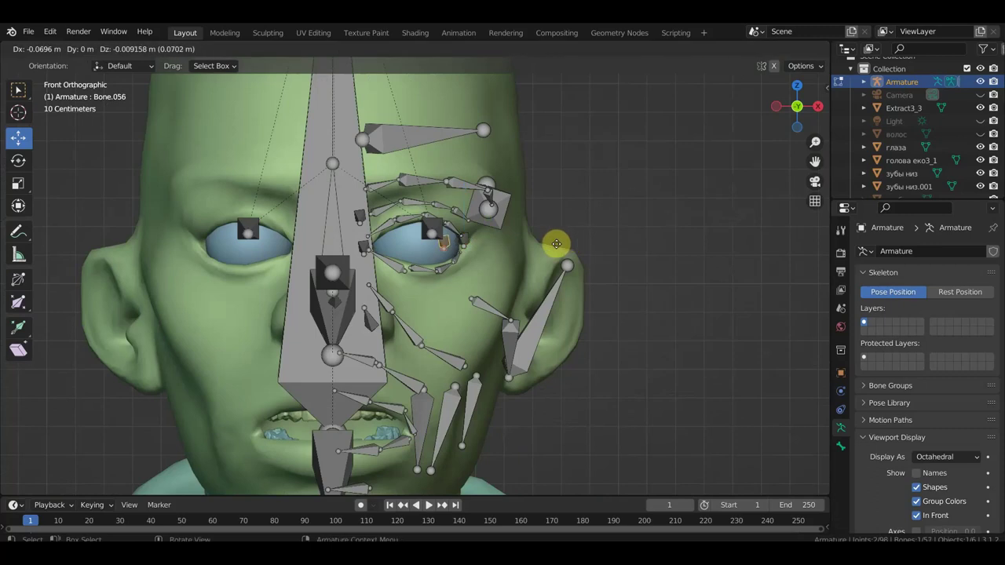
click(530, 248)
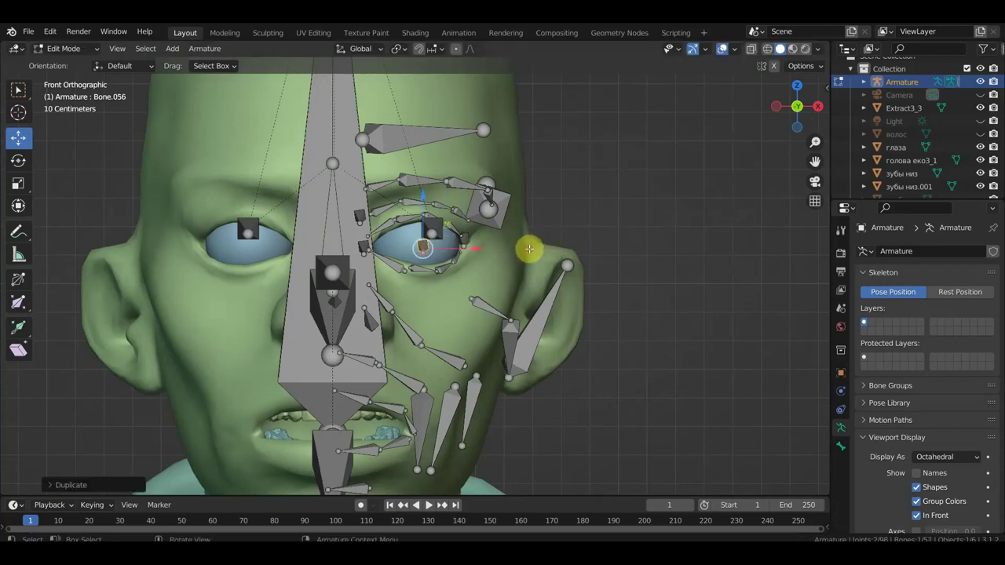
key(KP_6)
key(KP_6)
key(KP_6)
key(KP_6)
key(KP_6)
key(KP_6)
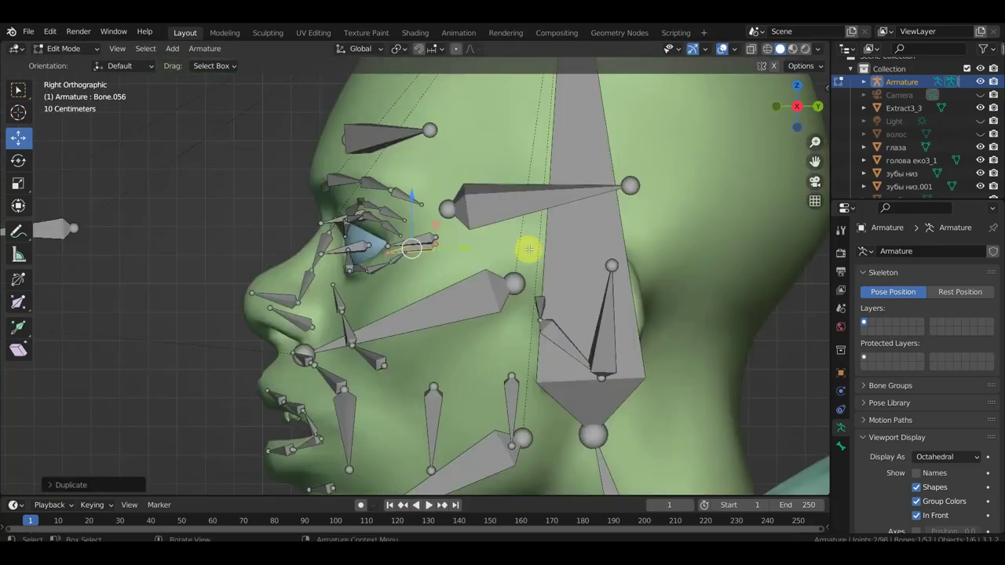
key(a)
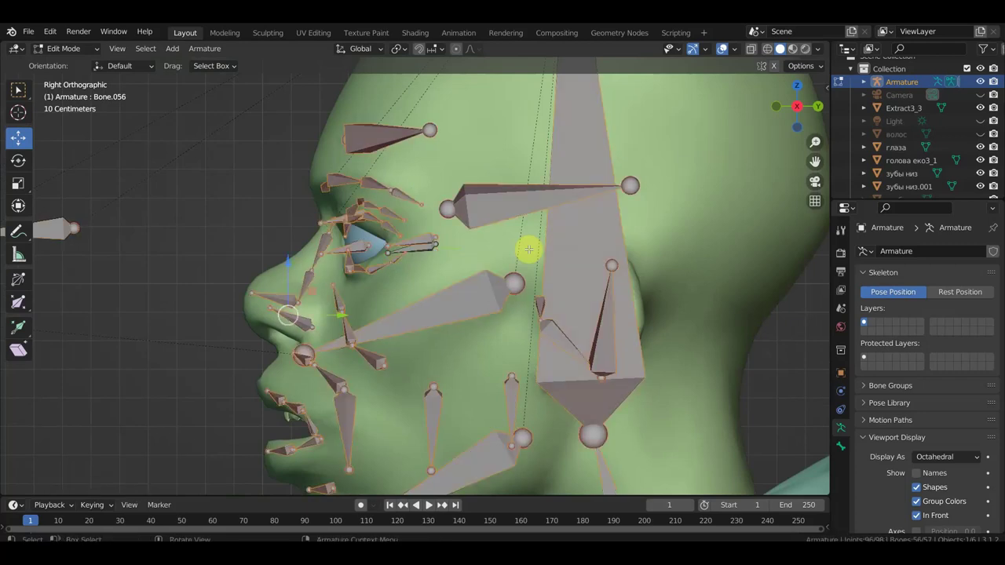
key(h)
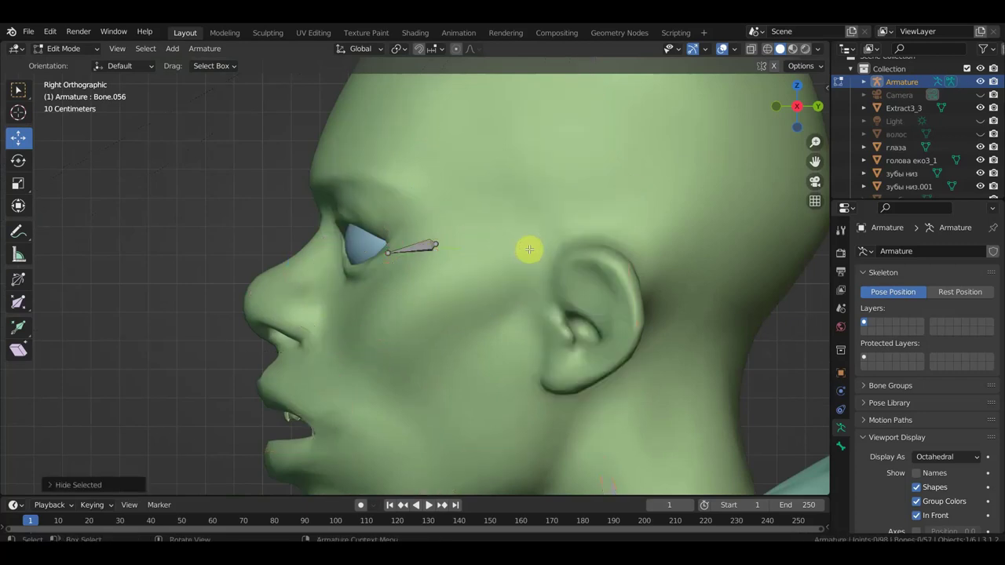
Tilt Bone.056 slightly and shift it along X onto the eye's outer corner
click(420, 245)
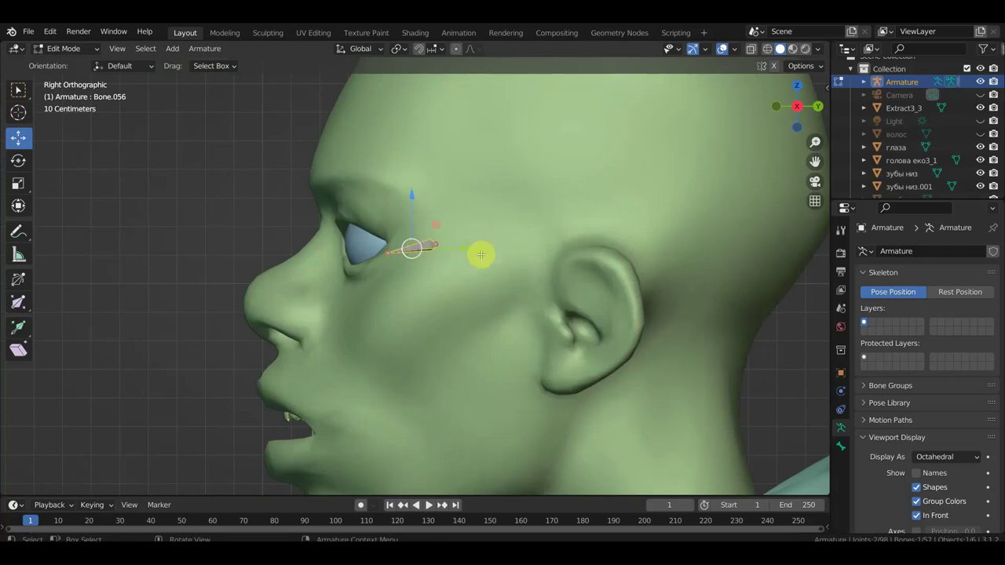
key(r)
click(476, 230)
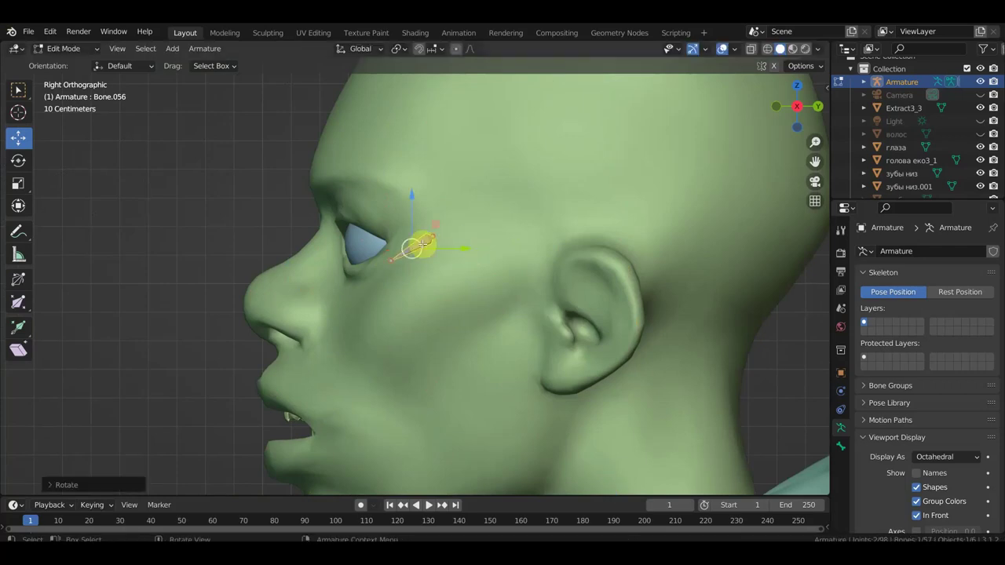
middle_drag(460, 248, 617, 245)
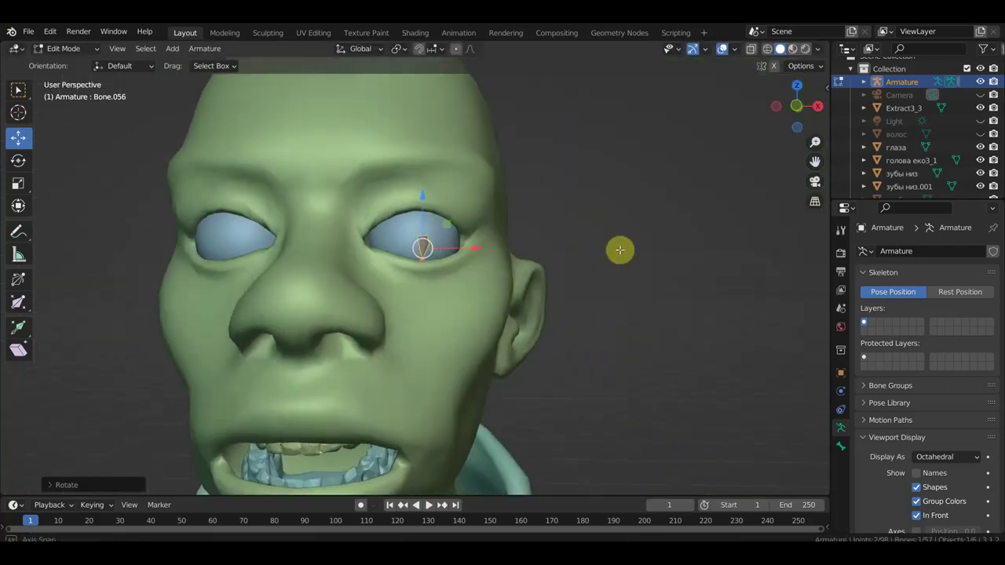
key(KP_1)
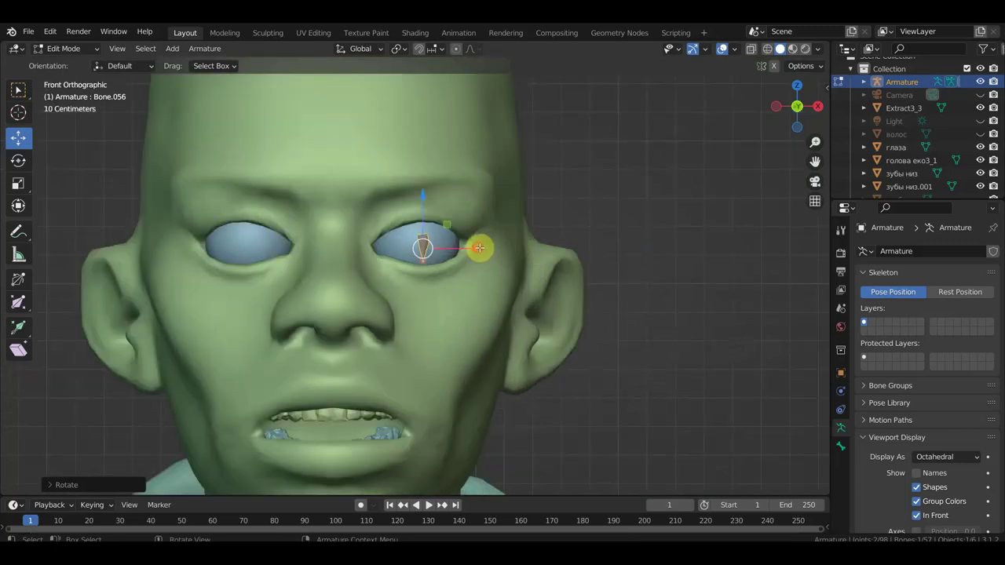
key(g)
key(x)
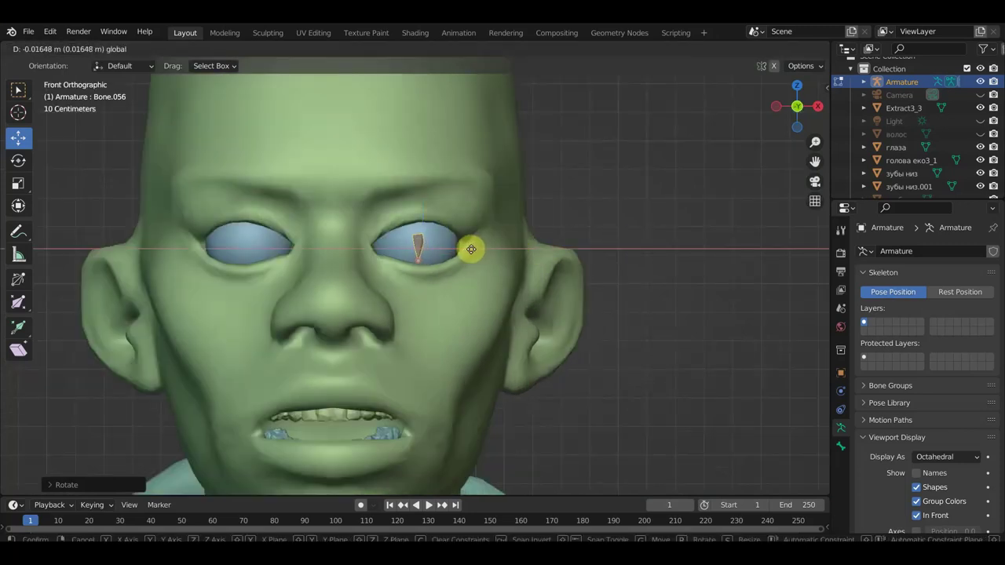
click(471, 248)
key(KP_3)
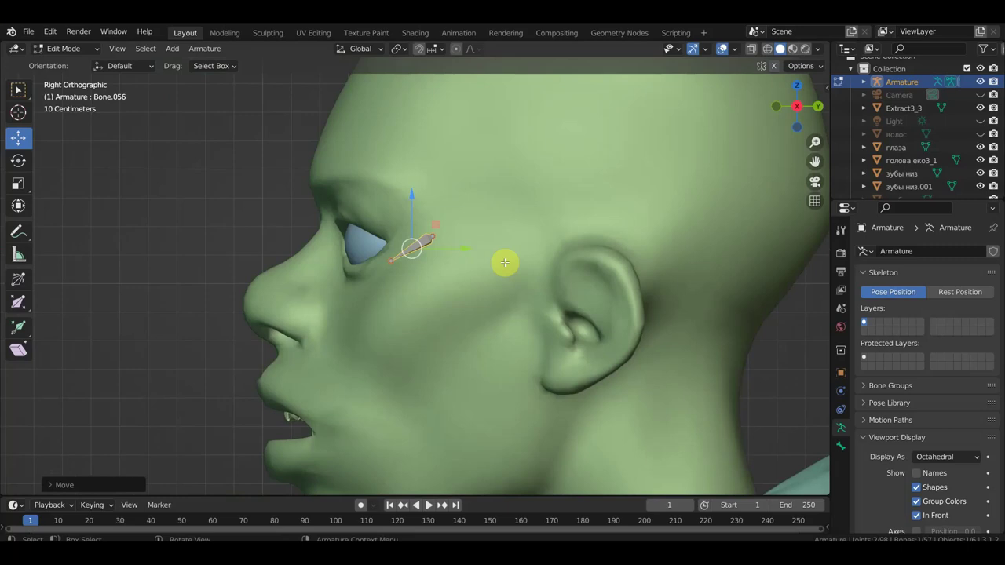
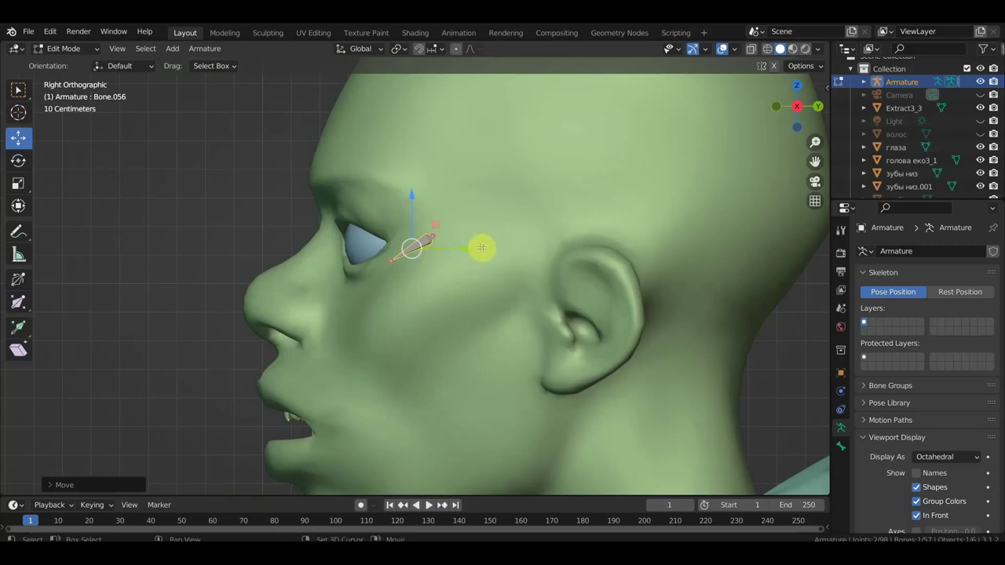
Duplicate the eyelid bone as Bone.057, angle it up above the eye, and unhide all facial bones
key(shift+d)
right_click(480, 248)
key(r)
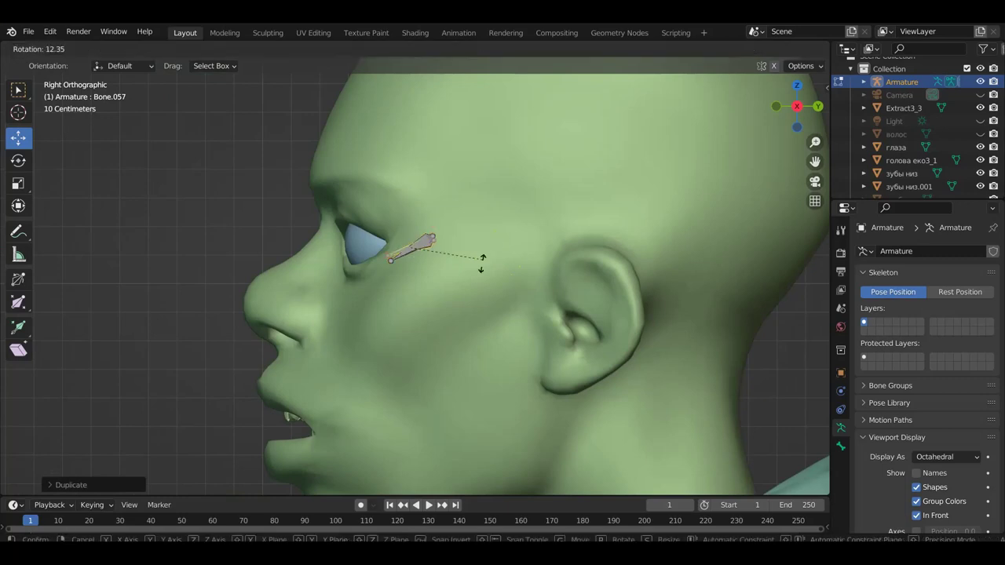
click(459, 299)
key(g)
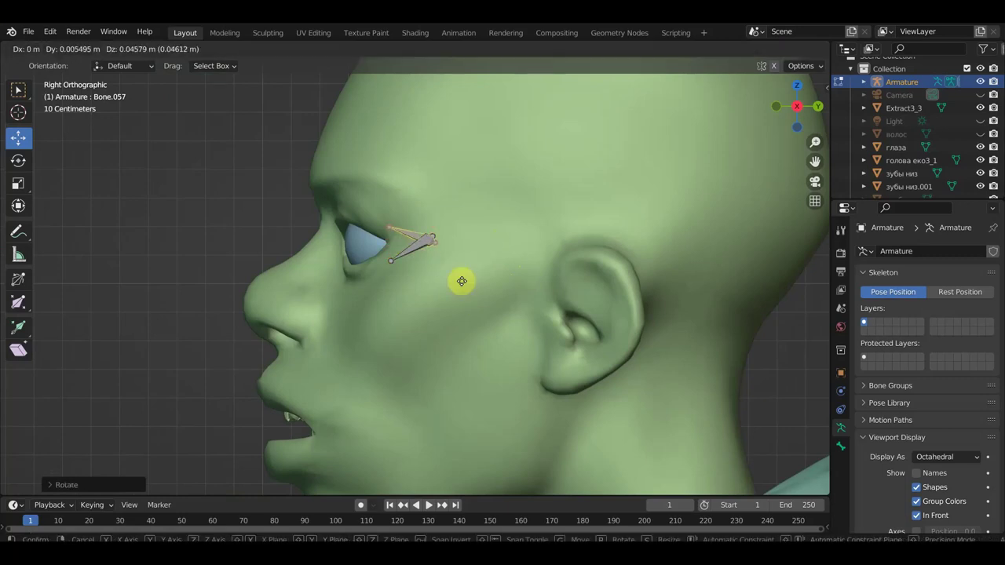
click(459, 273)
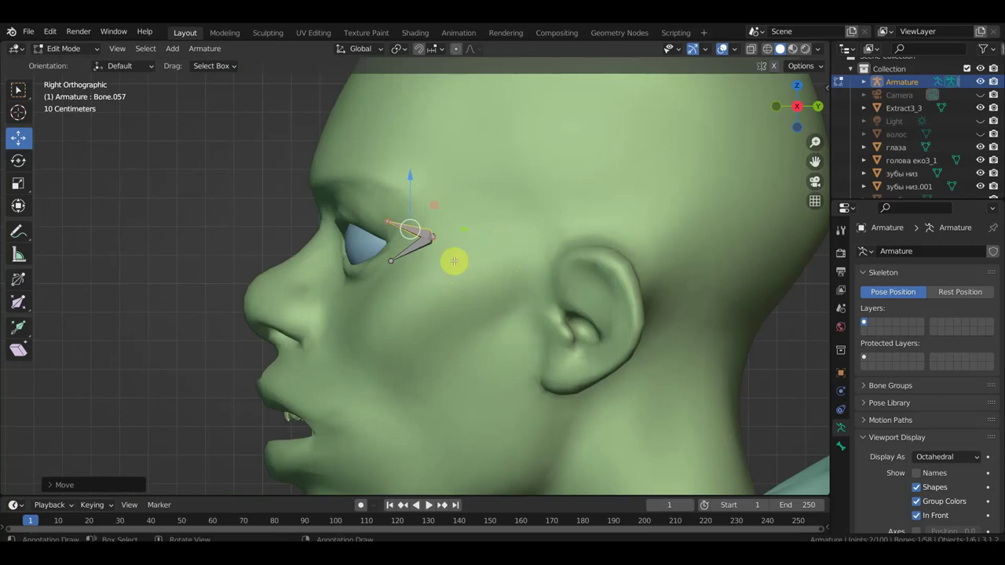
mouse_move(411, 258)
middle_down()
mouse_move(565, 253)
mouse_move(448, 260)
middle_up()
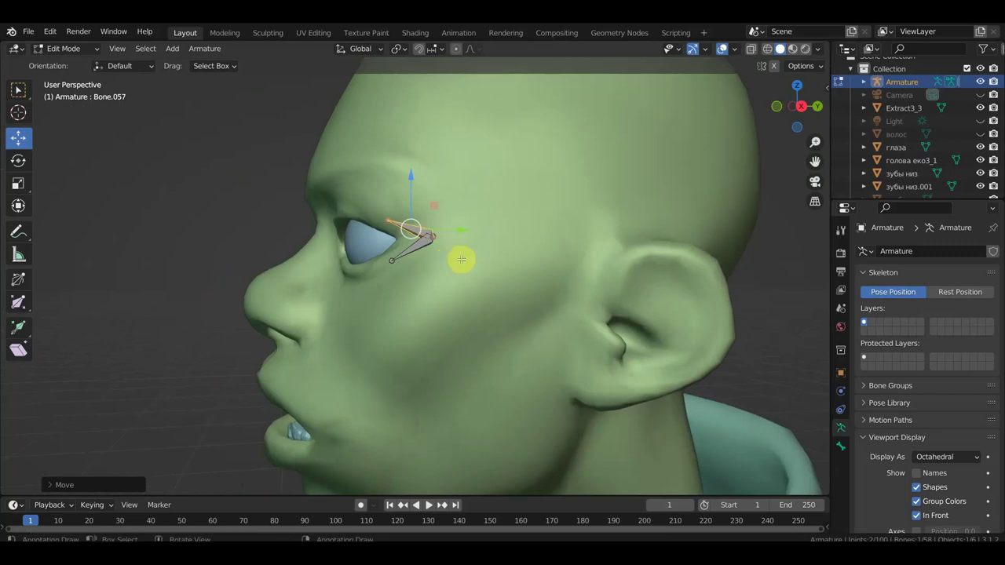
key(alt+h)
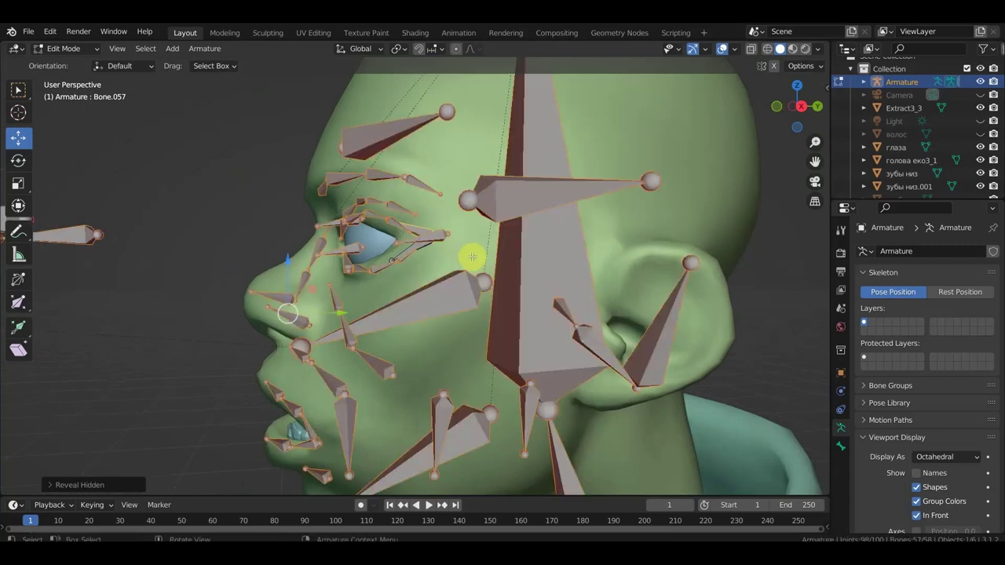
Select the eye-area bones, the new eyelid bone and the bone by the ear
key(KP_1)
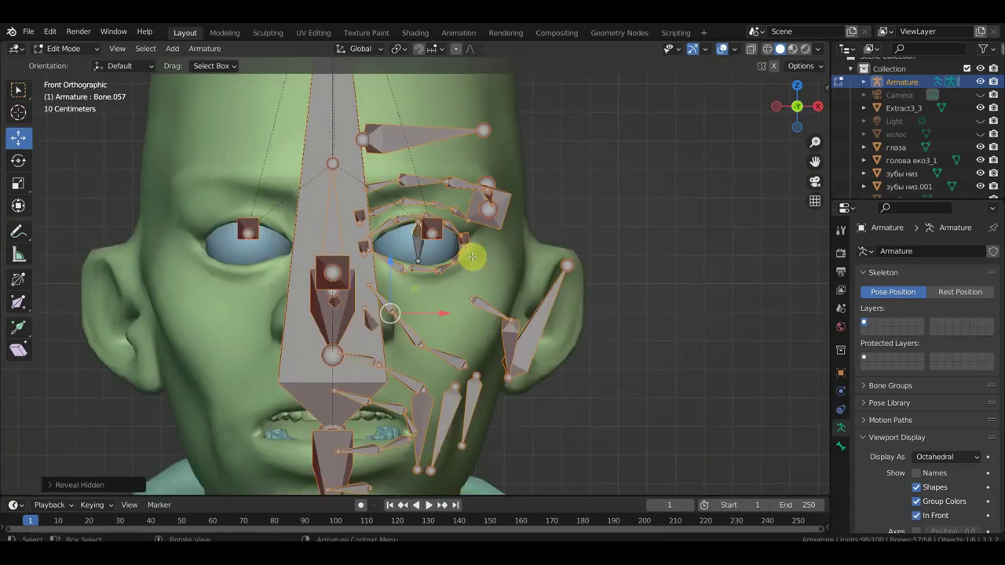
key(KP_3)
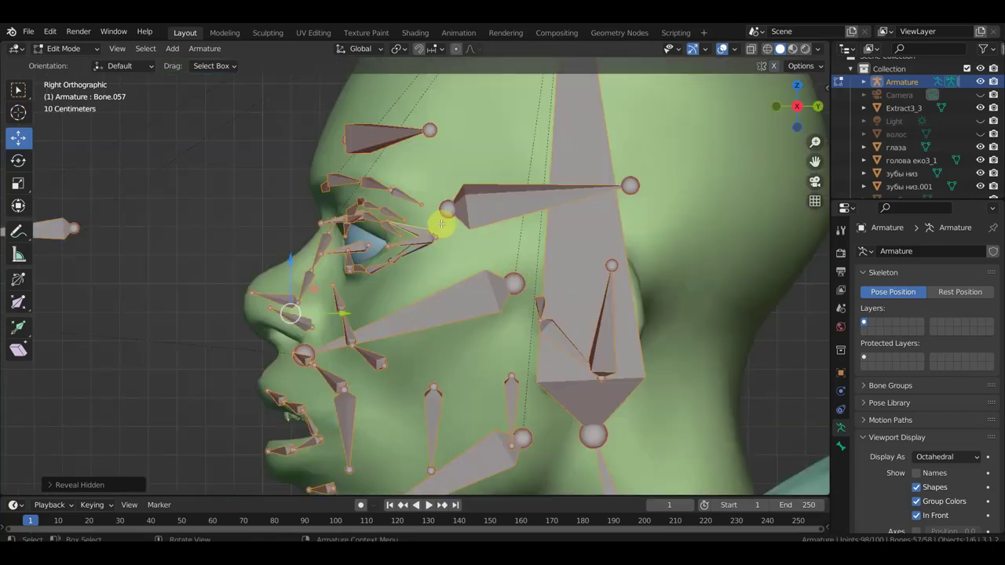
click(411, 239)
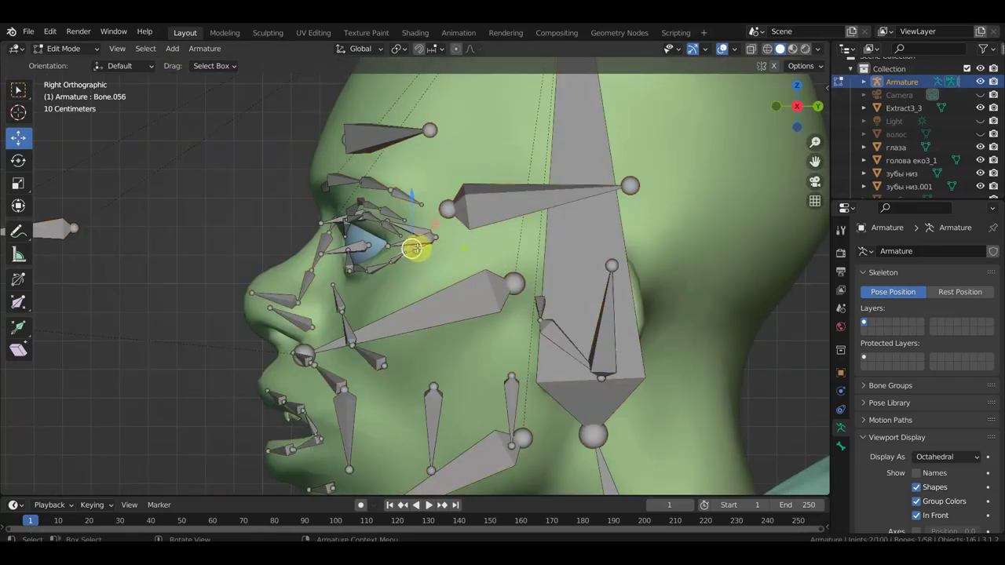
shift+click(424, 232)
middle_drag(423, 231, 519, 253)
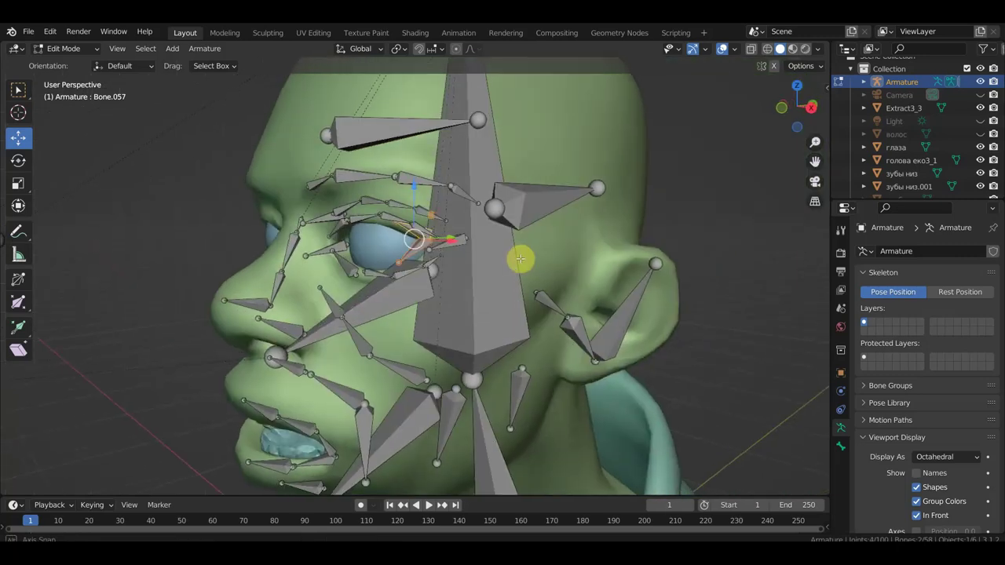
scroll(418, 237, up, 4)
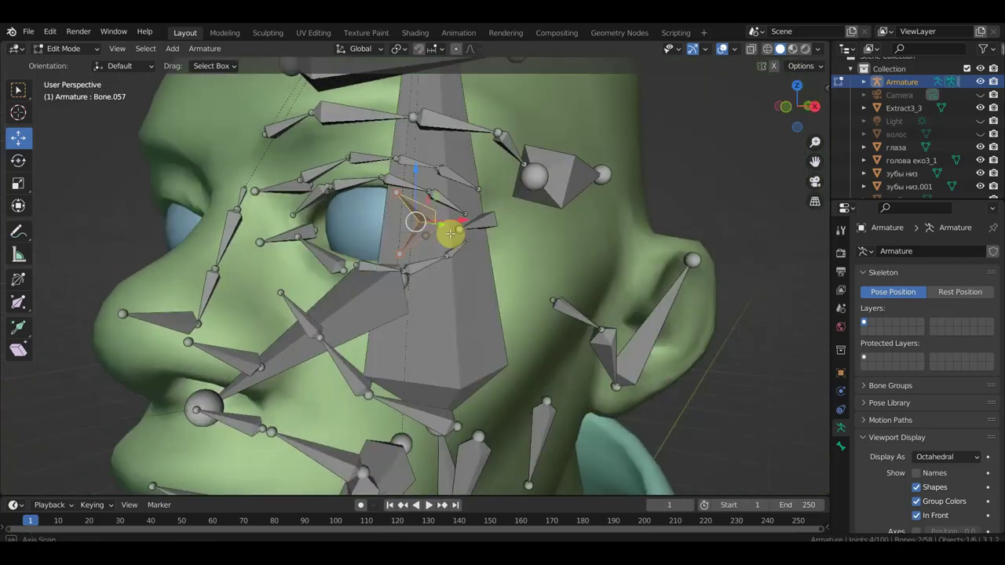
shift+click(483, 220)
scroll(571, 314, down, 2)
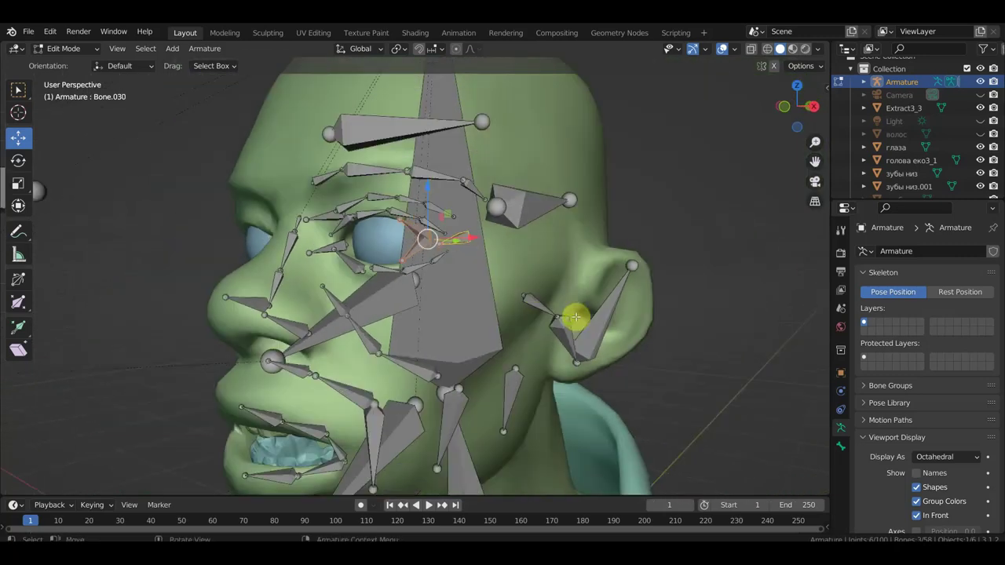
shift+click(544, 308)
Add the bone below the ear and head bone Bone.002, then parent with Keep Offset
mouse_move(555, 332)
middle_down()
mouse_move(539, 411)
mouse_move(476, 325)
mouse_move(415, 319)
middle_up()
shift+click(465, 318)
shift+click(426, 325)
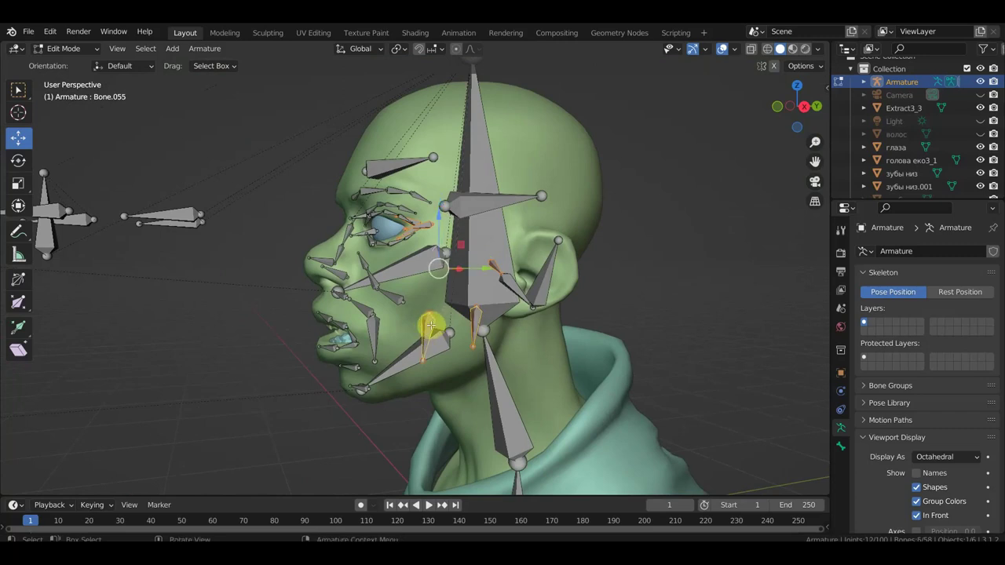
shift+click(428, 325)
mouse_move(433, 343)
middle_down()
mouse_move(442, 303)
mouse_move(433, 314)
middle_up()
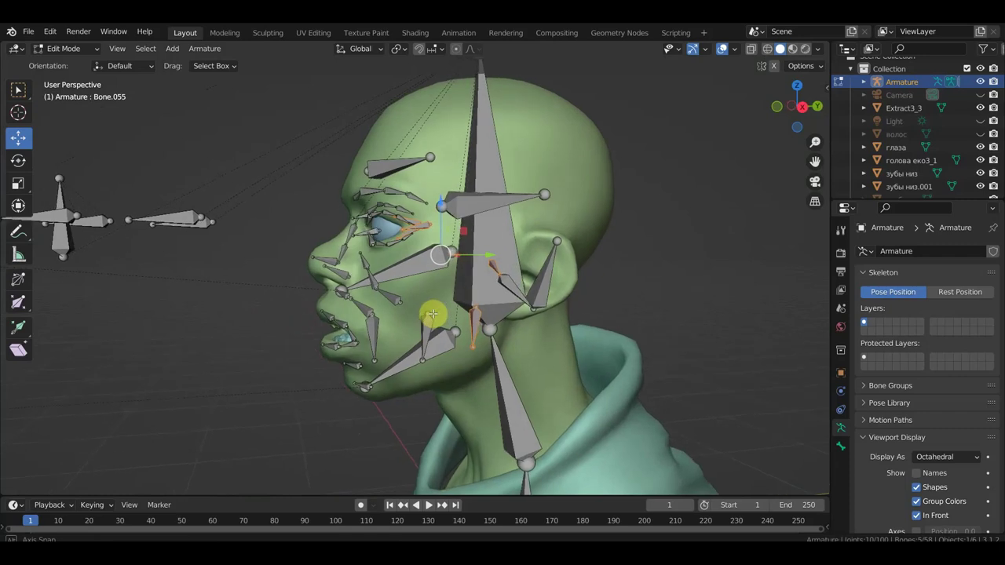
shift+click(497, 231)
key(ctrl+p)
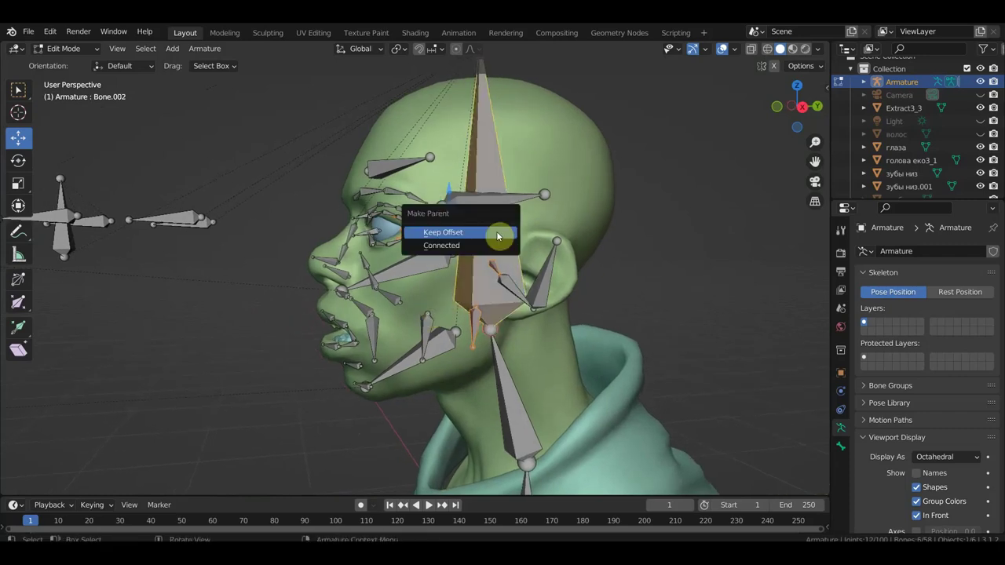
click(497, 231)
Zoom in on the face and select only the lower eyelid bone
mouse_move(513, 243)
middle_down()
mouse_move(539, 265)
mouse_move(584, 264)
mouse_move(478, 262)
middle_up()
scroll(410, 263, up, 2)
scroll(448, 267, up, 1)
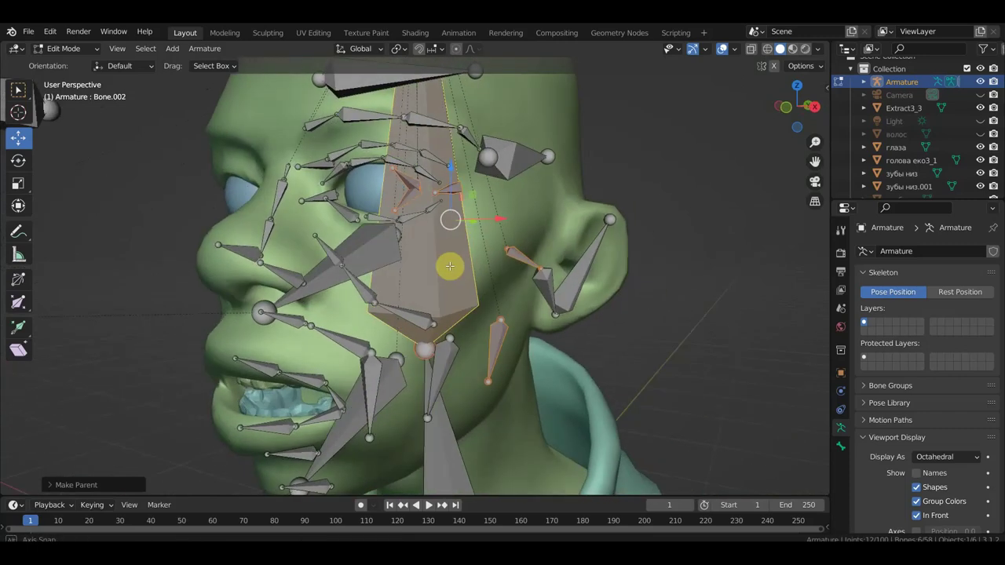
scroll(444, 268, up, 1)
scroll(408, 262, up, 1)
scroll(392, 269, up, 1)
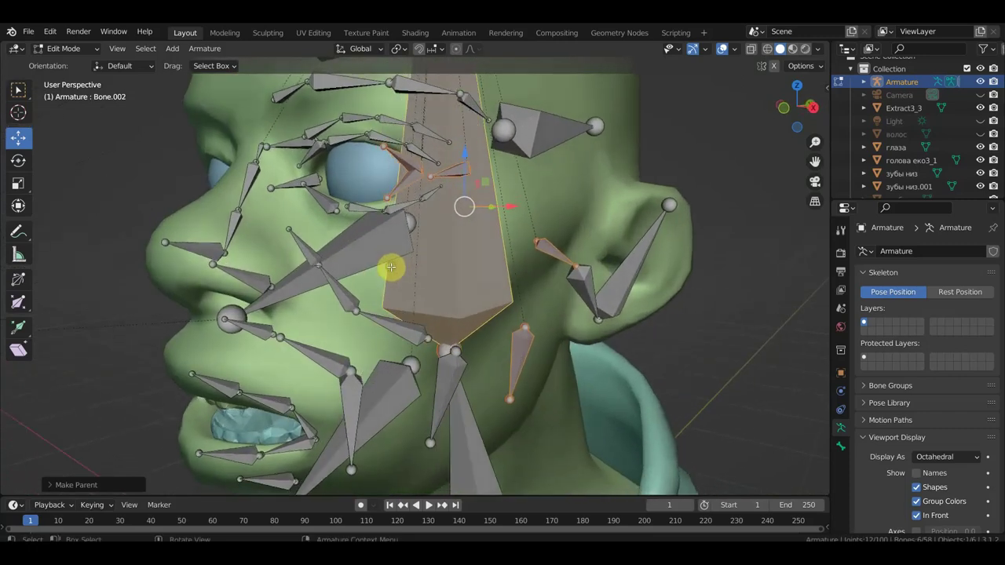
scroll(394, 282, up, 1)
middle_drag(396, 294, 381, 283)
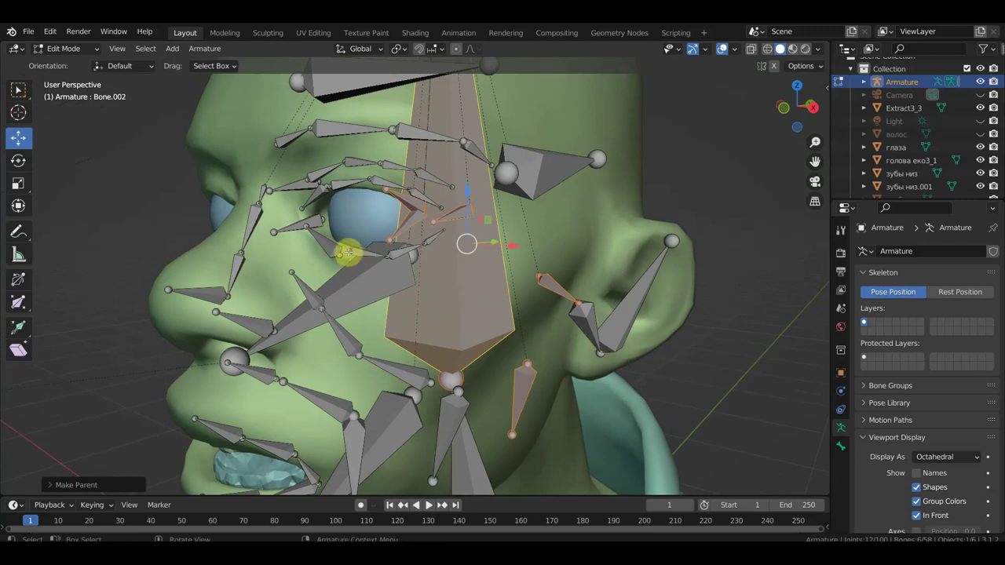
click(409, 218)
middle_drag(397, 225, 337, 261)
Parent the small bone under the eye to the lower eyelid bone with Keep Offset
click(372, 252)
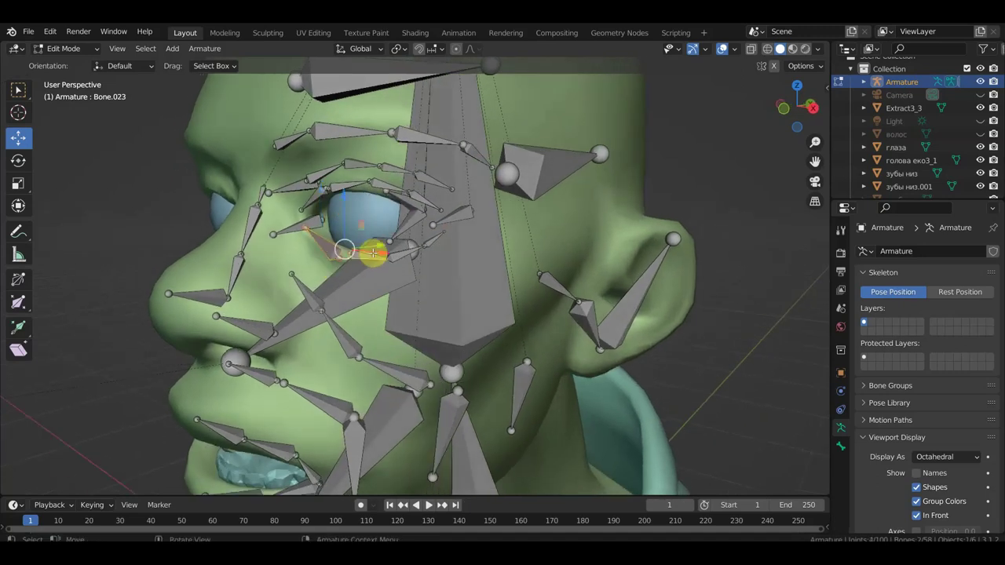
shift+click(401, 225)
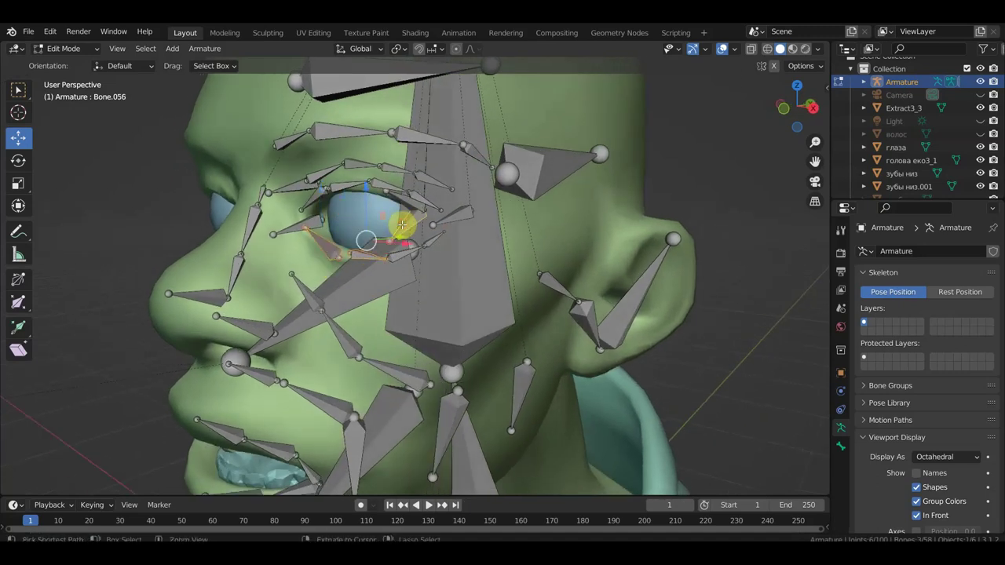
key(ctrl+p)
click(403, 228)
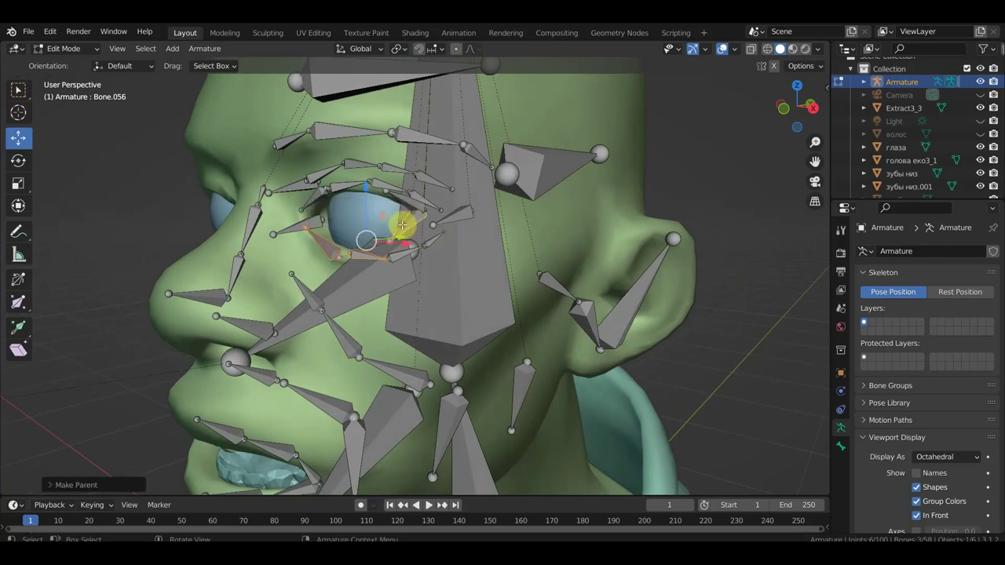
Parent the selected bone to the upper eyelid bone with Keep Offset
middle_drag(402, 225, 309, 175)
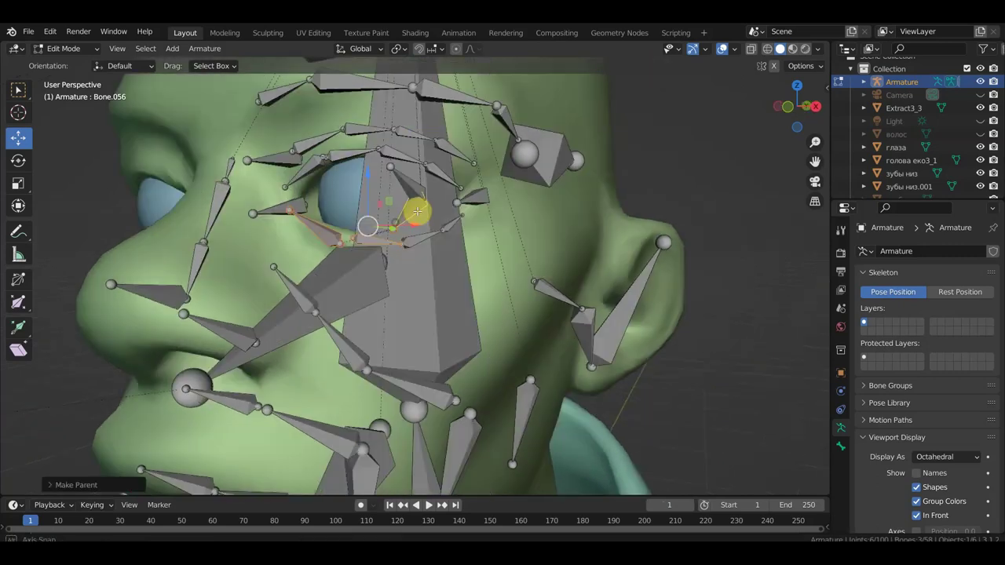
click(307, 168)
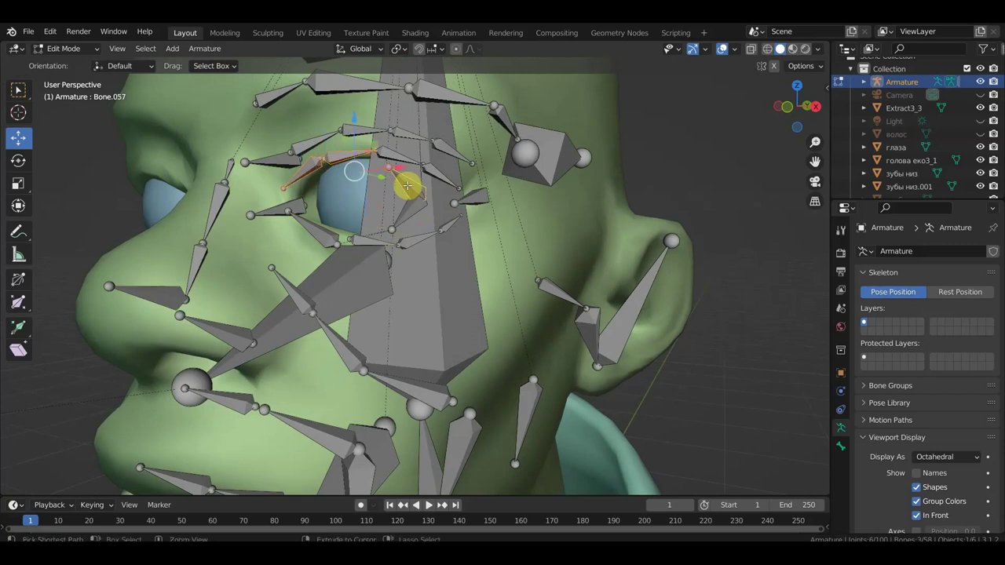
key(ctrl+p)
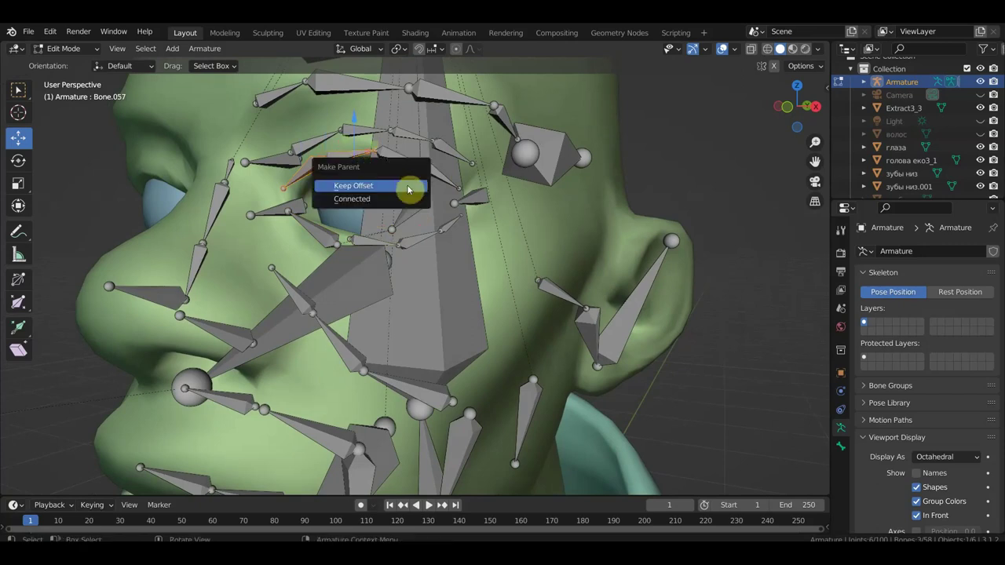
click(408, 186)
middle_drag(408, 179, 410, 188)
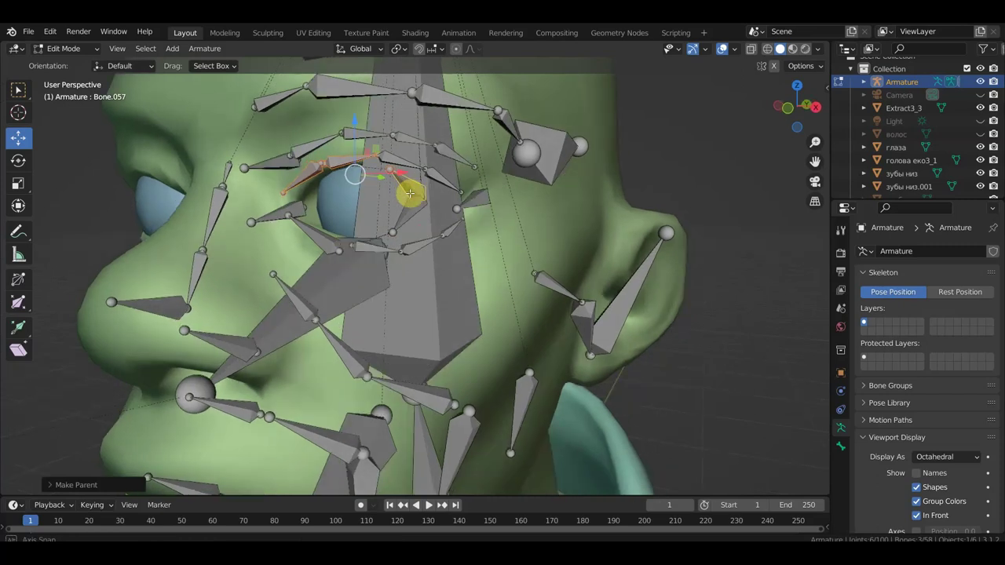
Parent the upper eyelid, lower eye, eye and temple bones to head bone Bone.002 with Keep Offset
click(265, 166)
shift+click(269, 216)
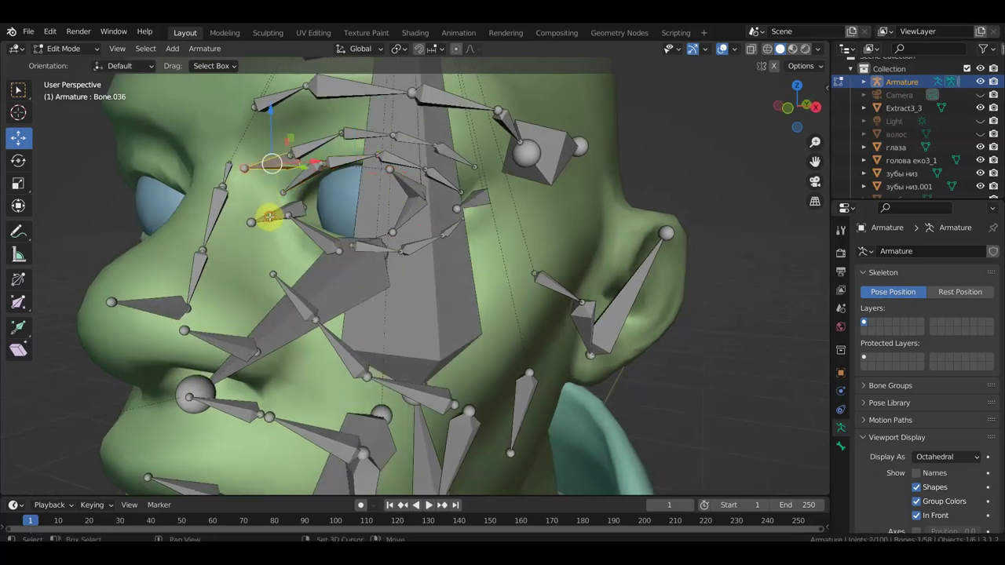
shift+click(469, 199)
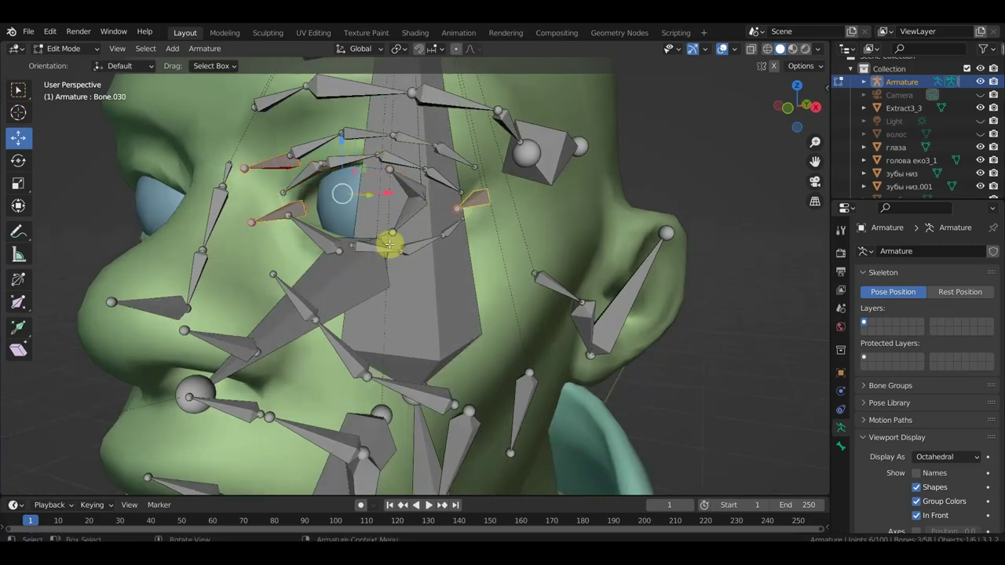
scroll(460, 186, down, 3)
mouse_move(464, 193)
middle_down()
mouse_move(463, 207)
mouse_move(431, 201)
mouse_move(478, 202)
middle_up()
shift+click(479, 201)
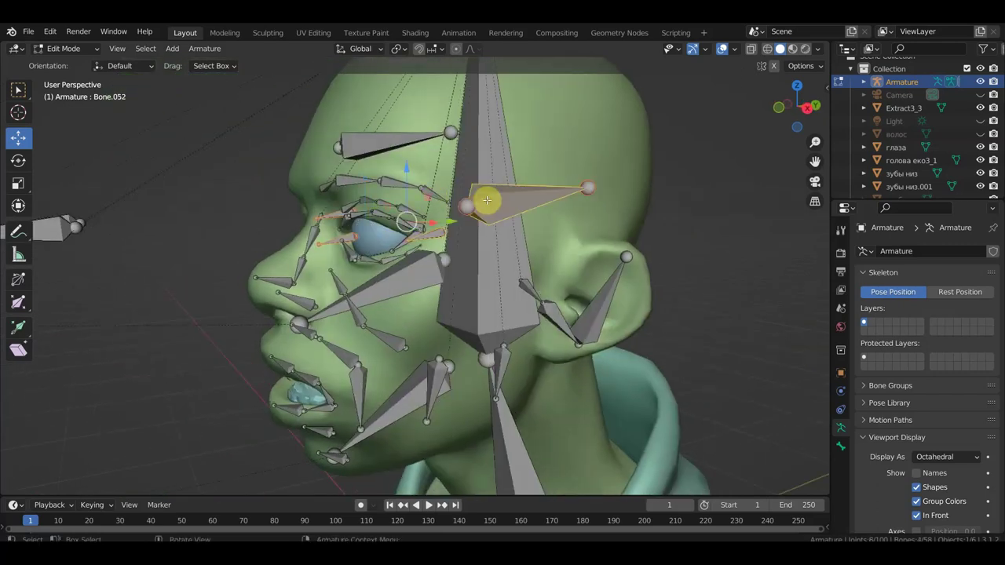
shift+click(481, 154)
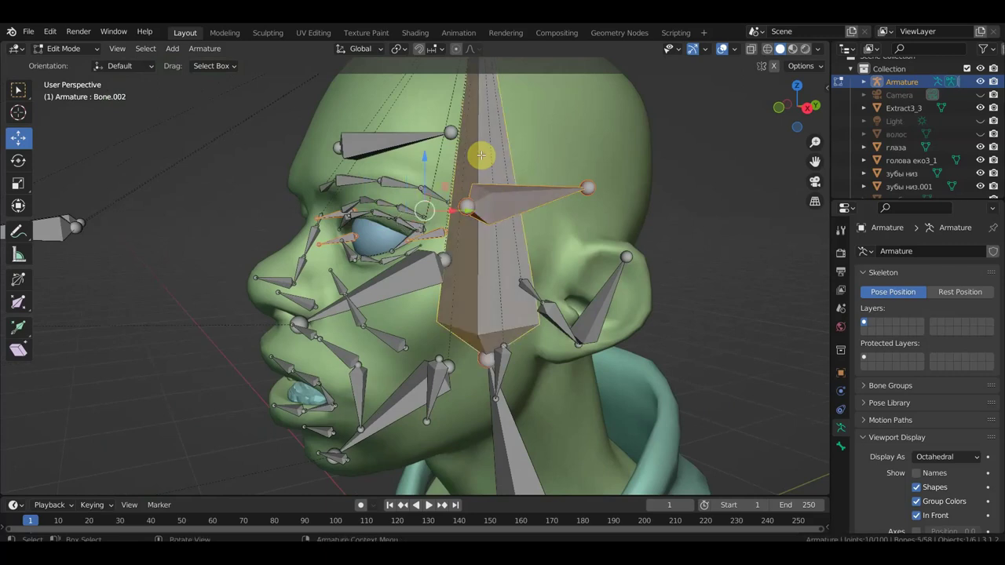
key(ctrl+p)
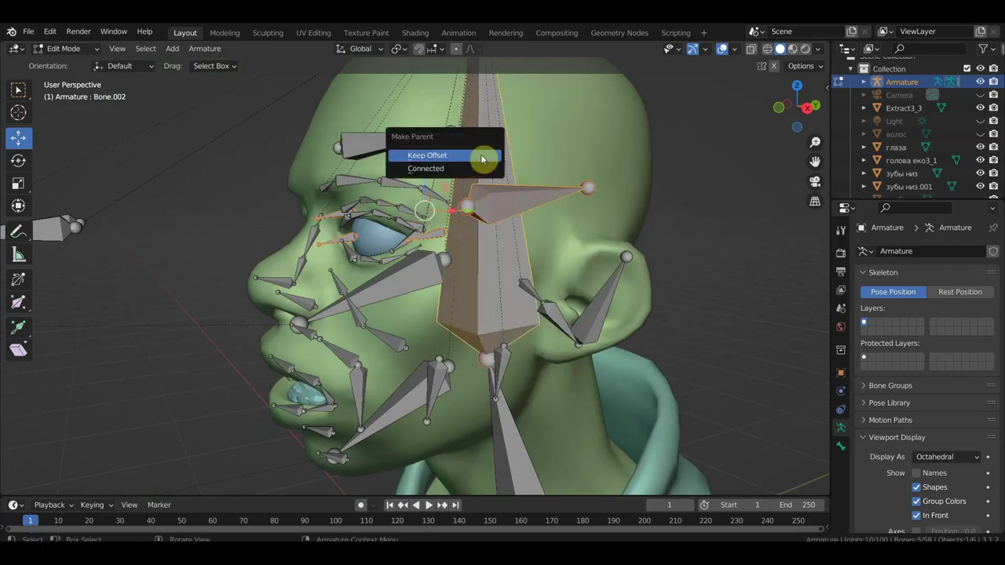
click(481, 159)
mouse_move(511, 204)
middle_down()
mouse_move(547, 197)
mouse_move(427, 241)
mouse_move(414, 208)
mouse_move(353, 246)
mouse_move(268, 235)
mouse_move(300, 211)
mouse_move(337, 209)
mouse_move(366, 249)
mouse_move(332, 282)
mouse_move(340, 228)
middle_up()
Parent the three small cheek bones to the large cheek bone with Keep Offset
click(339, 228)
shift+click(290, 201)
shift+click(259, 151)
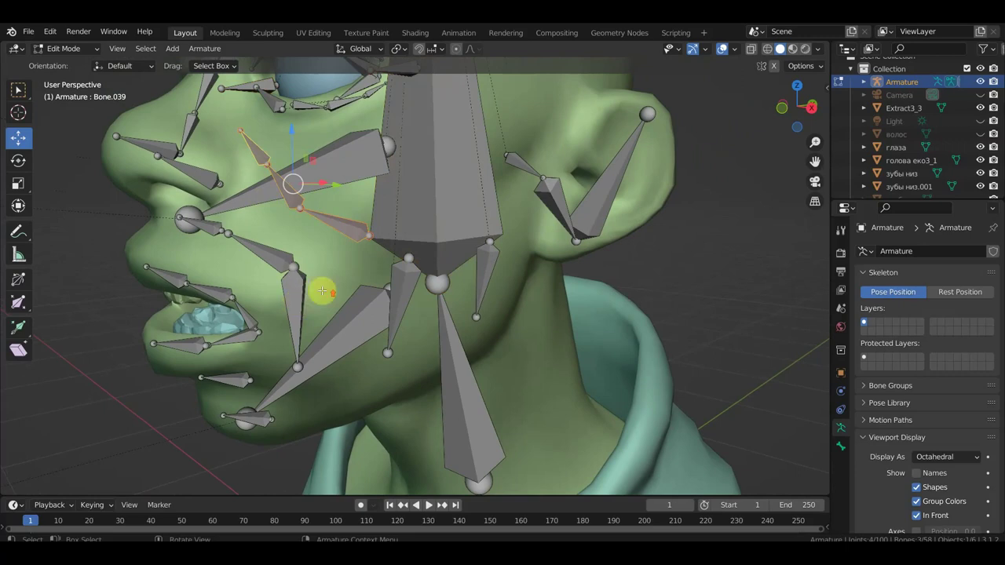
middle_drag(321, 287, 295, 291)
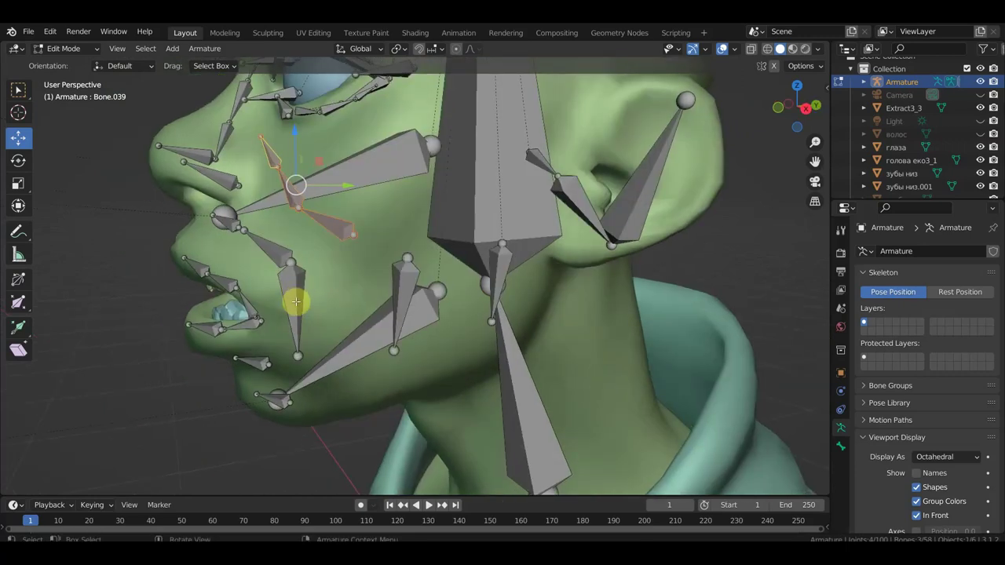
ctrl+click(364, 170)
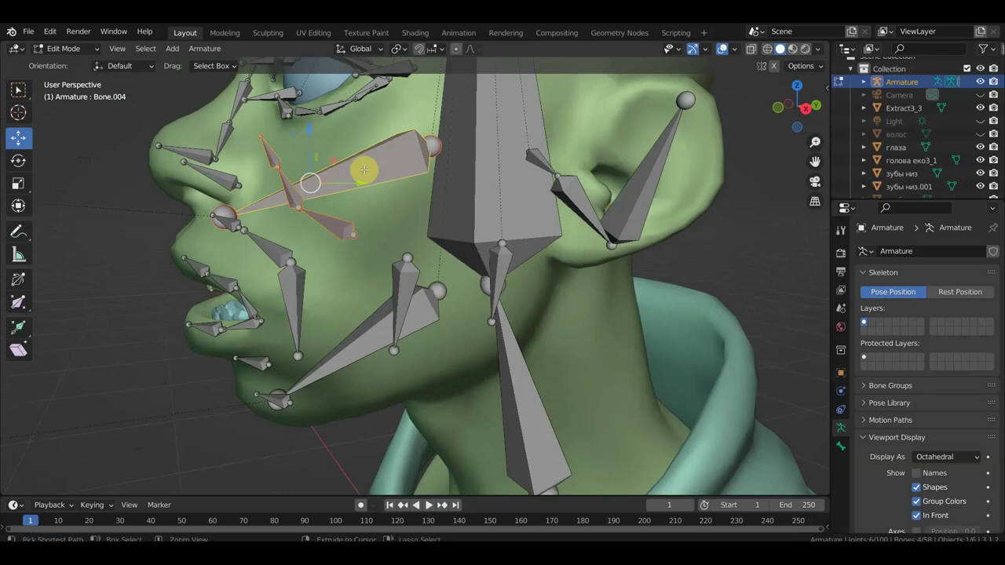
key(ctrl+p)
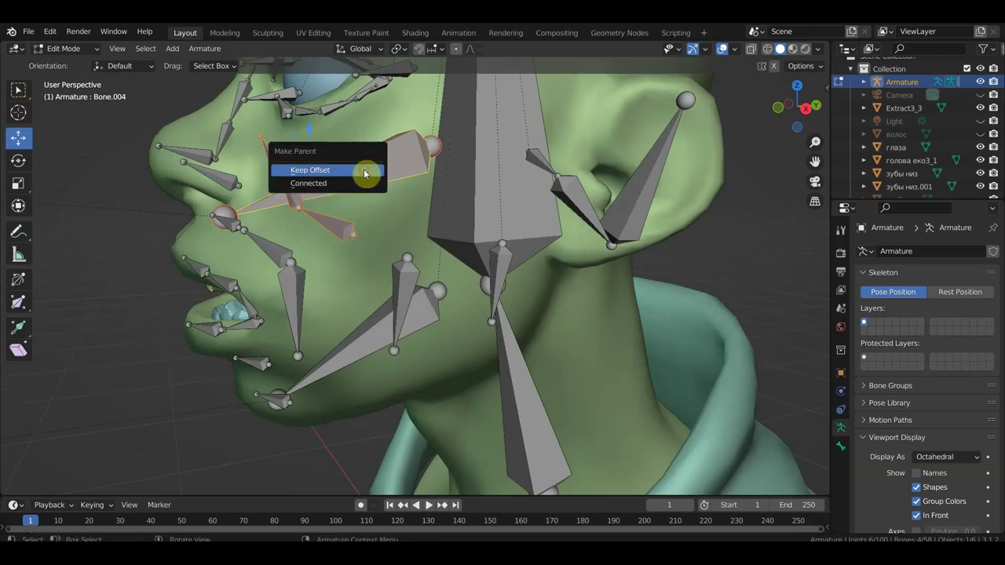
click(363, 169)
Parent the short bone near the jaw to the long jaw bone with Keep Offset
click(417, 289)
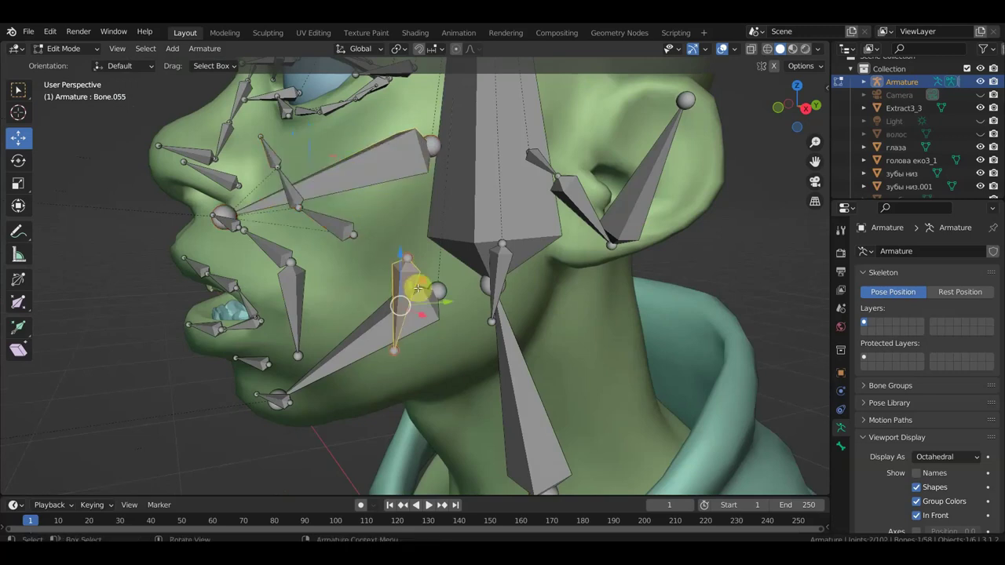
middle_drag(418, 286, 440, 293)
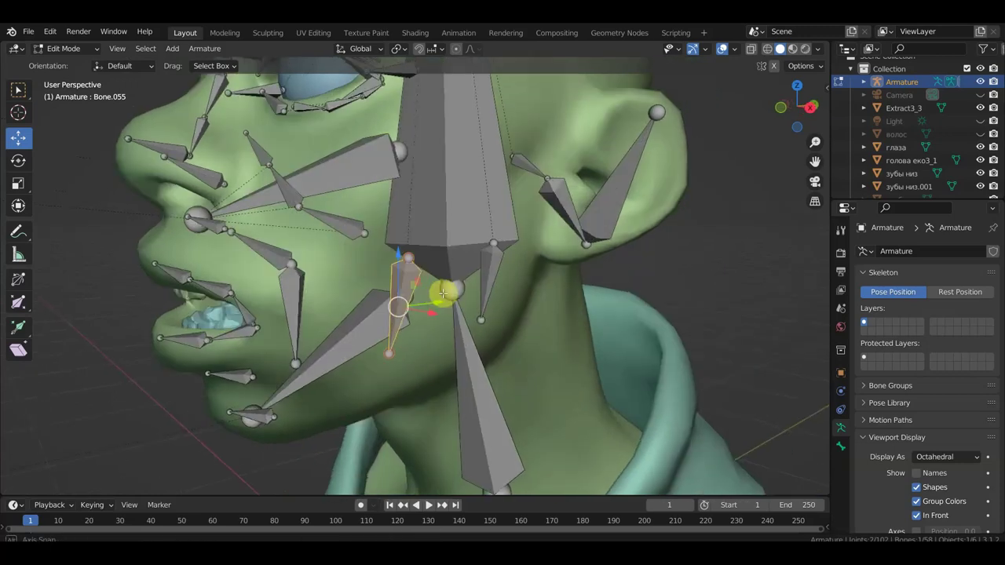
shift+click(375, 326)
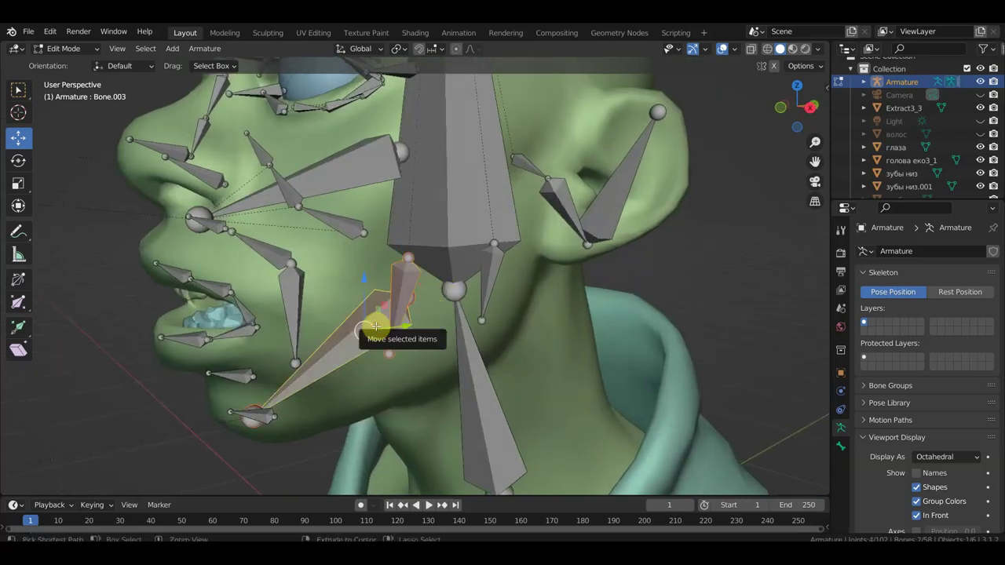
key(ctrl+p)
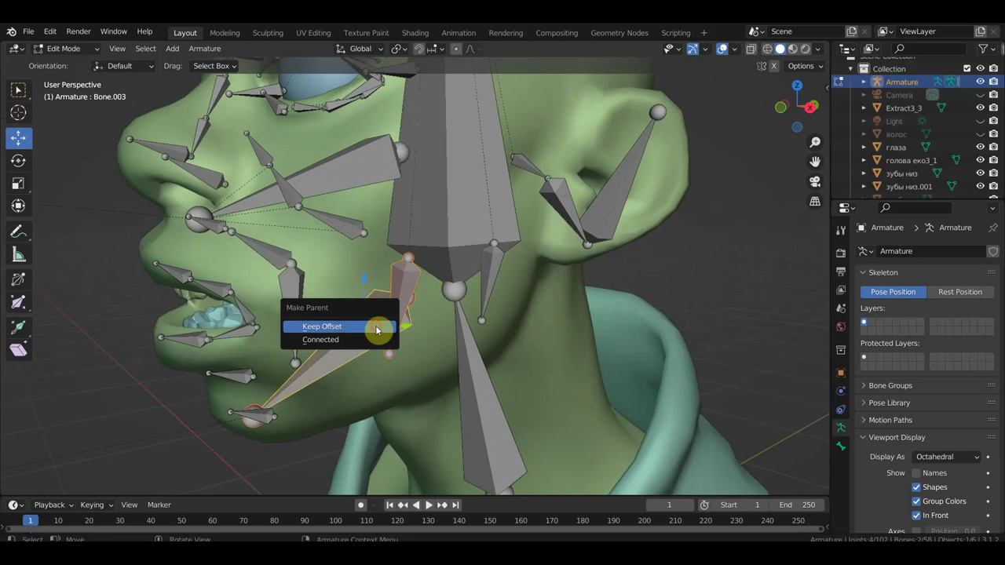
click(377, 326)
middle_drag(369, 346, 302, 339)
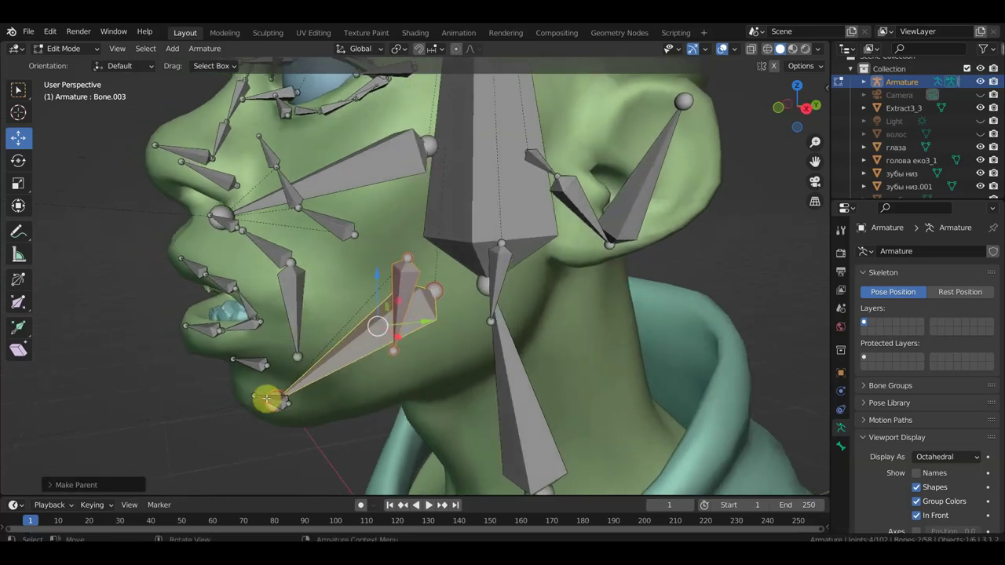
Parent the chin and lower lip bones to the jaw bone with Keep Offset
click(268, 395)
shift+click(261, 365)
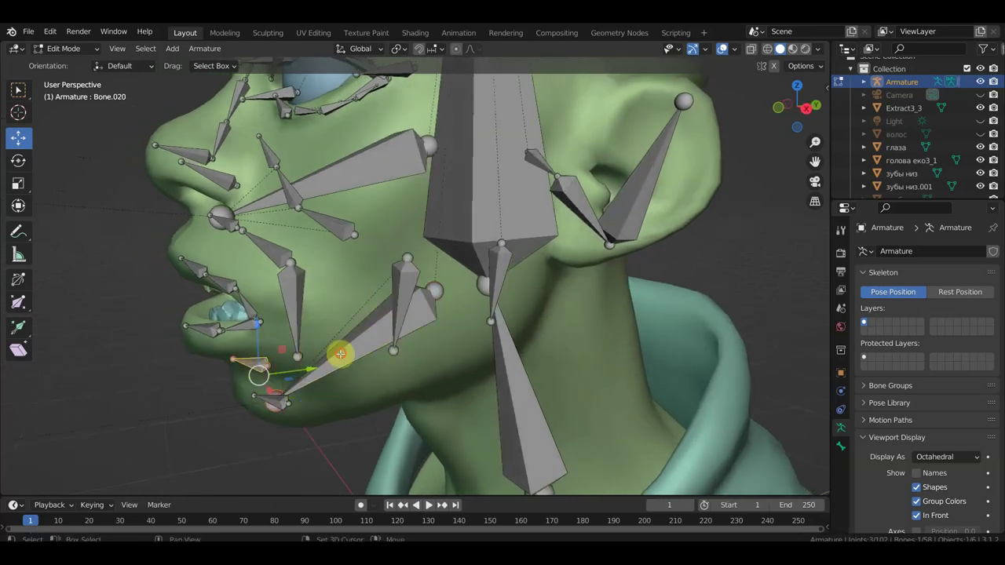
shift+click(340, 362)
click(253, 364)
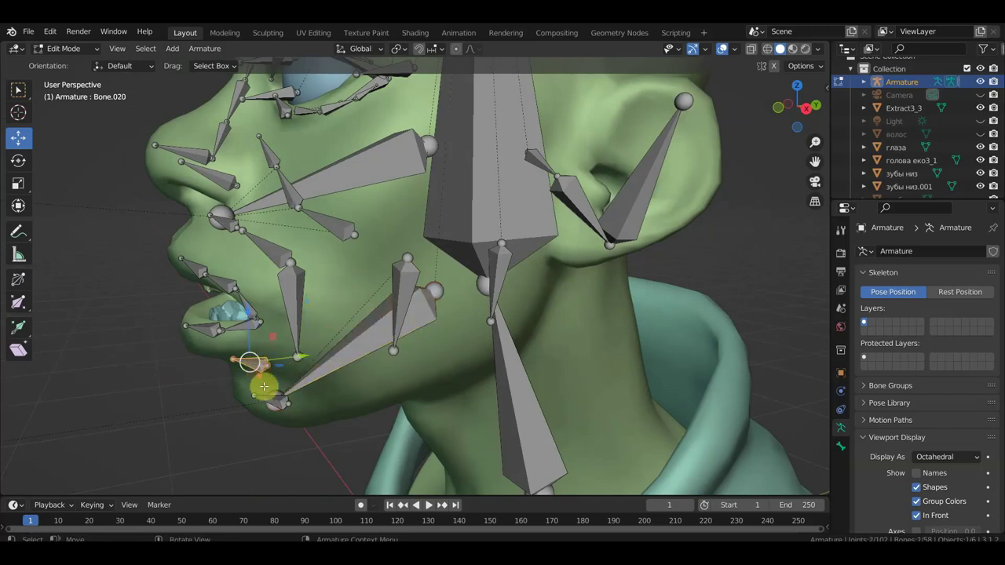
click(271, 400)
shift+click(254, 364)
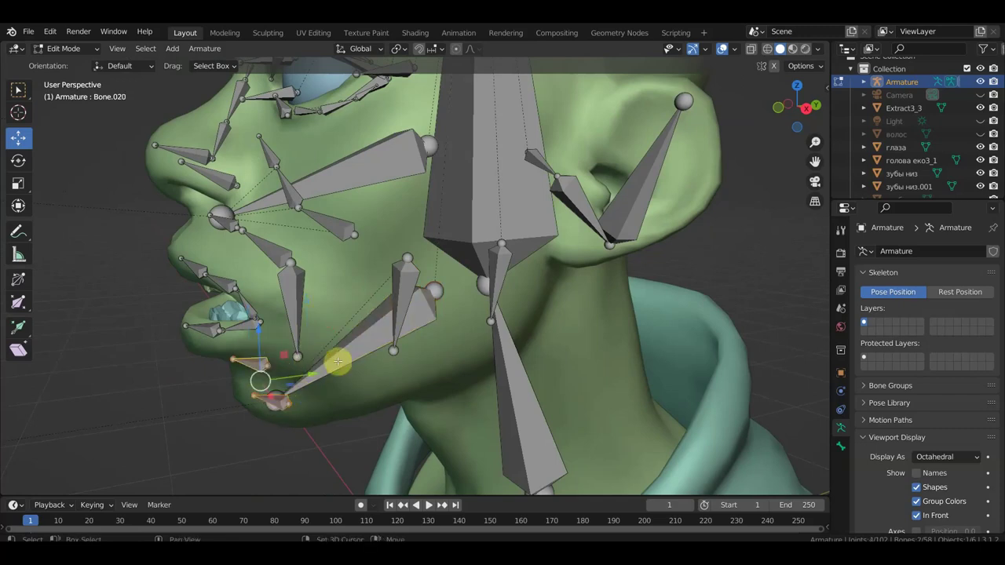
shift+click(343, 360)
key(ctrl+p)
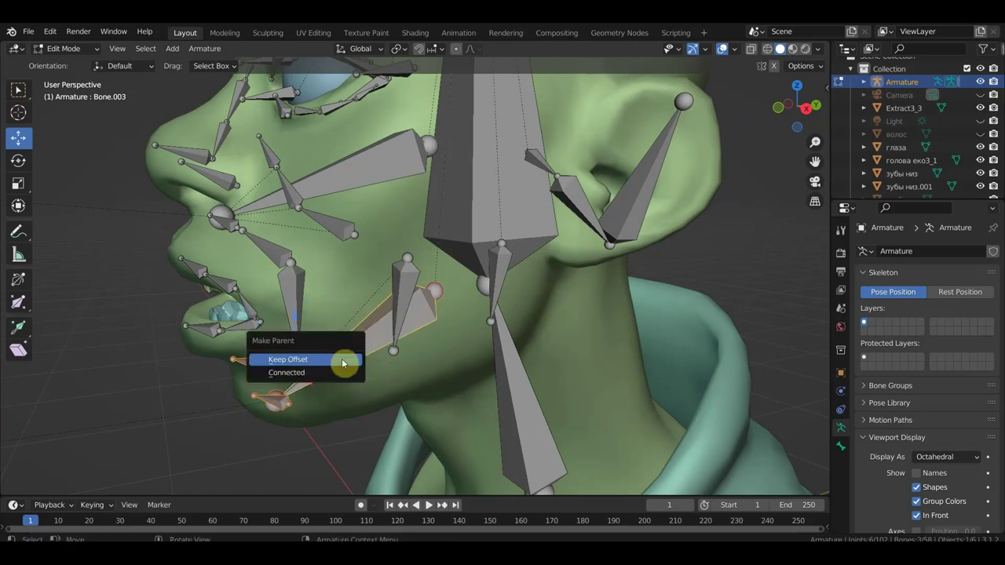
click(345, 362)
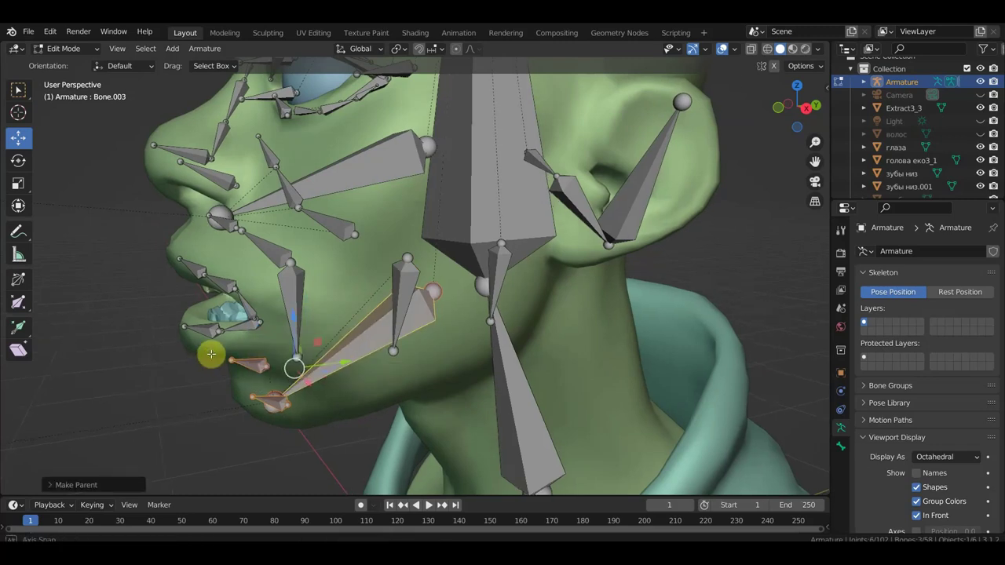
middle_drag(213, 352, 245, 342)
Parent the other lower lip bone to the jaw bone with Keep Offset
click(198, 339)
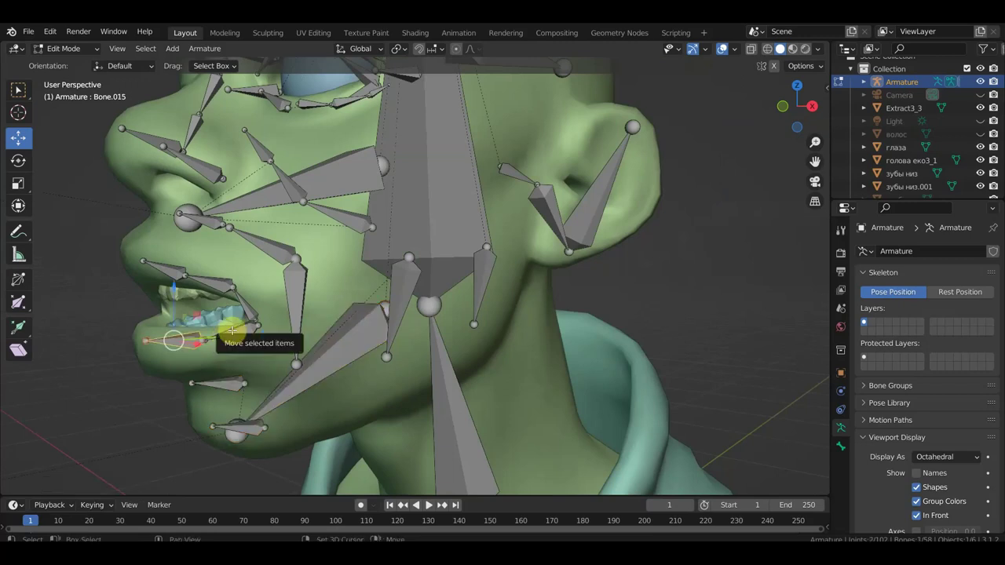
middle_drag(258, 346, 217, 340)
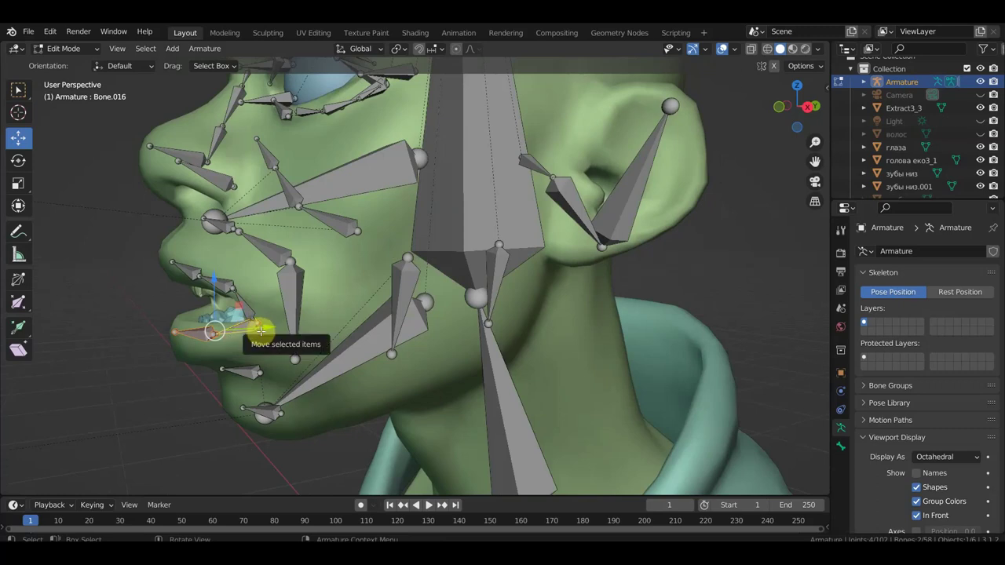
shift+click(340, 352)
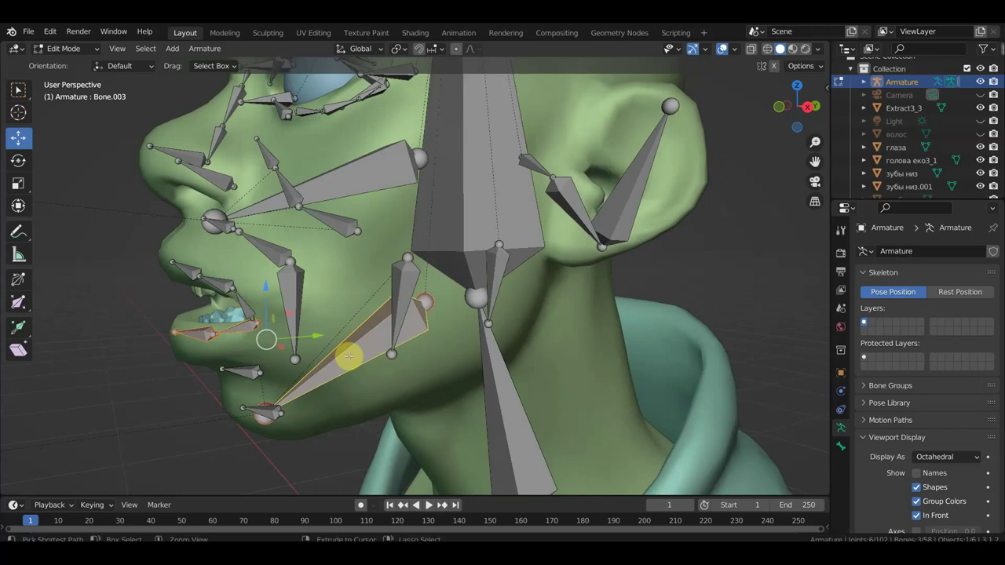
key(ctrl+p)
click(350, 358)
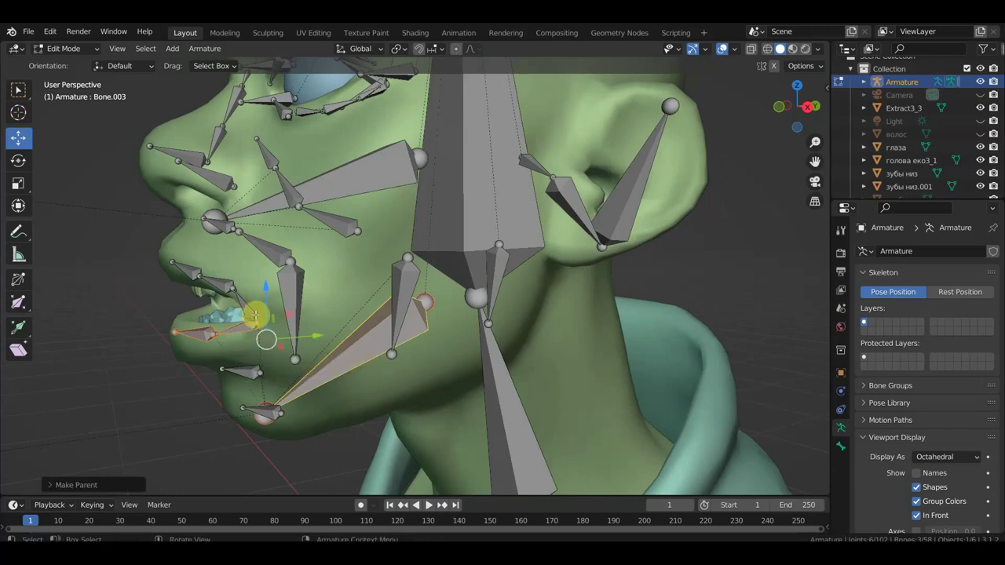
mouse_move(249, 314)
middle_down()
mouse_move(269, 314)
mouse_move(258, 310)
middle_up()
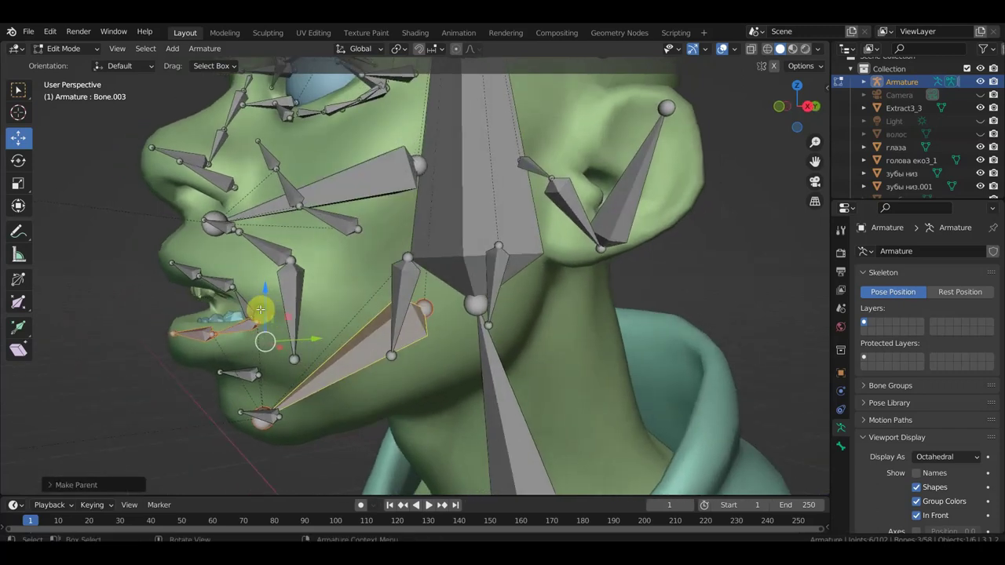
scroll(266, 308, up, 1)
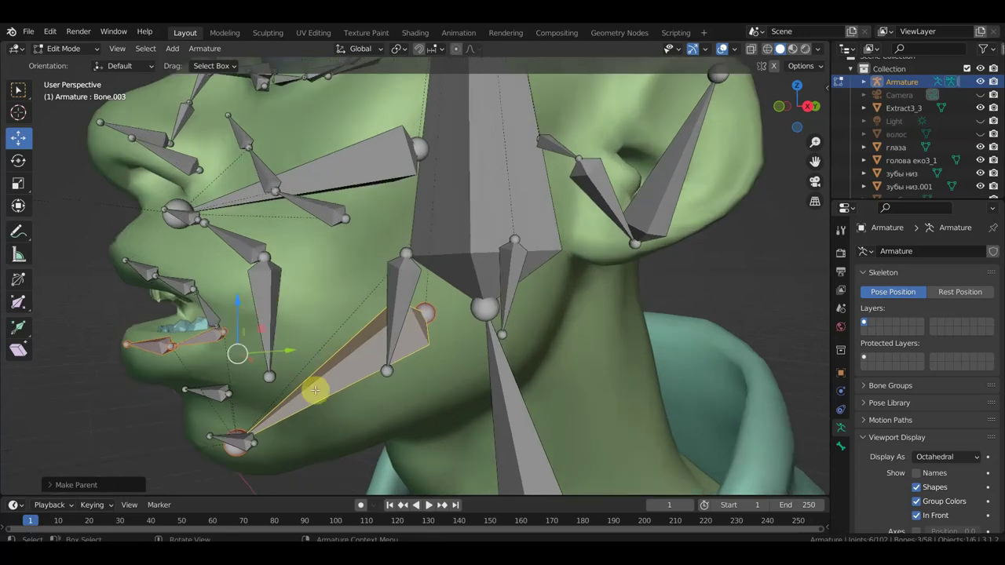
mouse_move(301, 332)
middle_down()
mouse_move(366, 336)
mouse_move(359, 329)
middle_up()
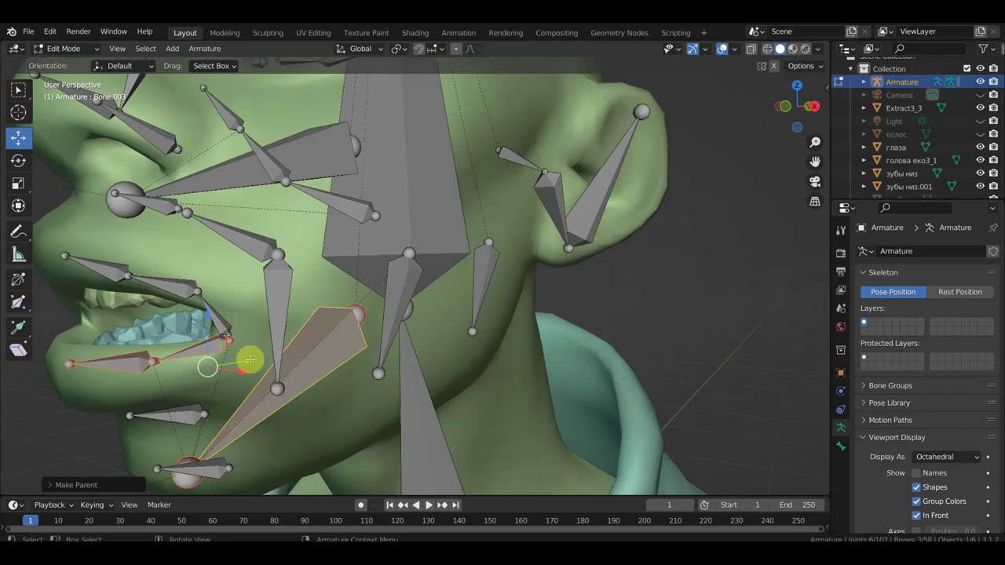
middle_drag(249, 356, 201, 343)
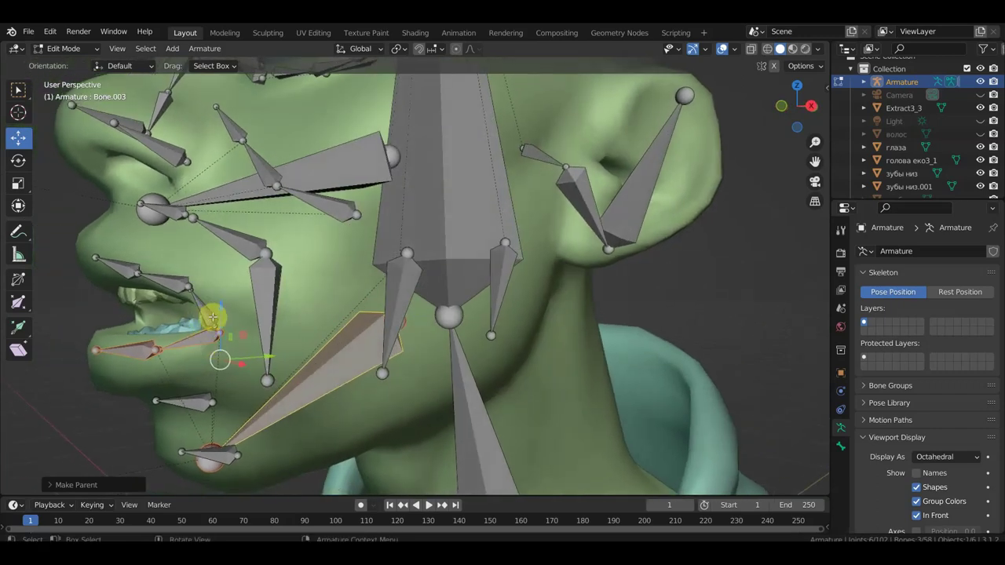
Move Bone.013's joint so it sits closer to the corner of the lips
click(219, 321)
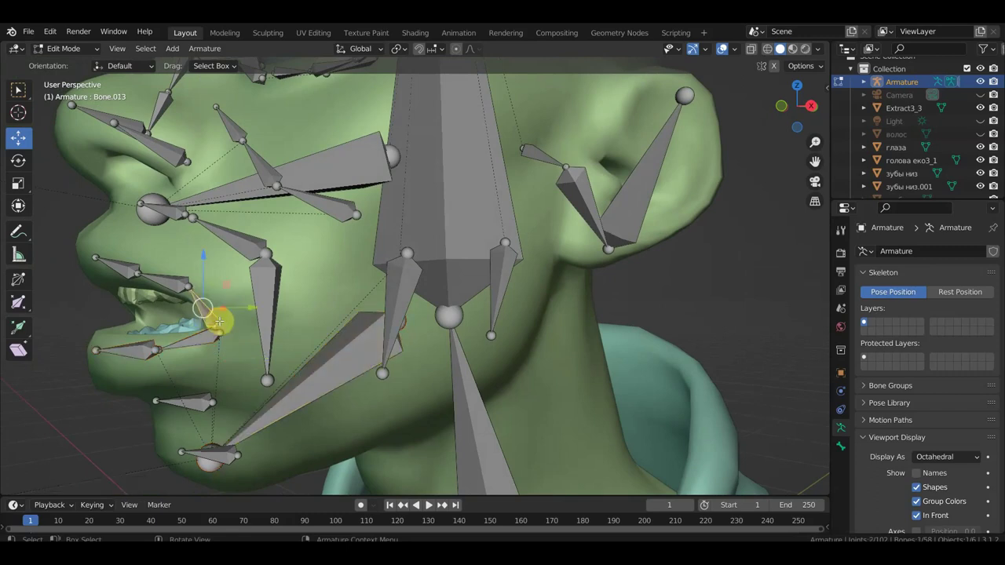
middle_drag(227, 320, 210, 324)
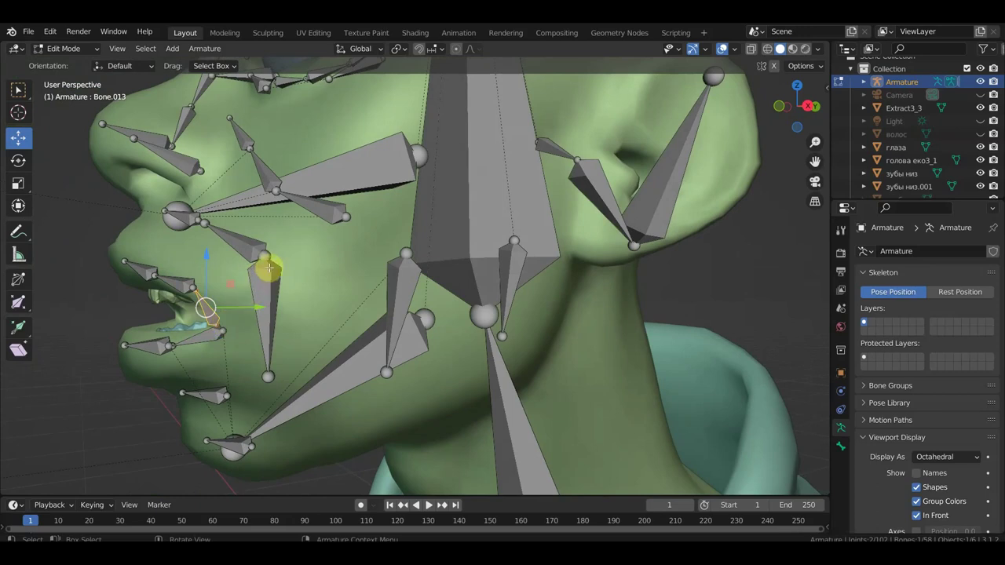
mouse_move(208, 293)
middle_down()
mouse_move(272, 293)
mouse_move(201, 291)
middle_up()
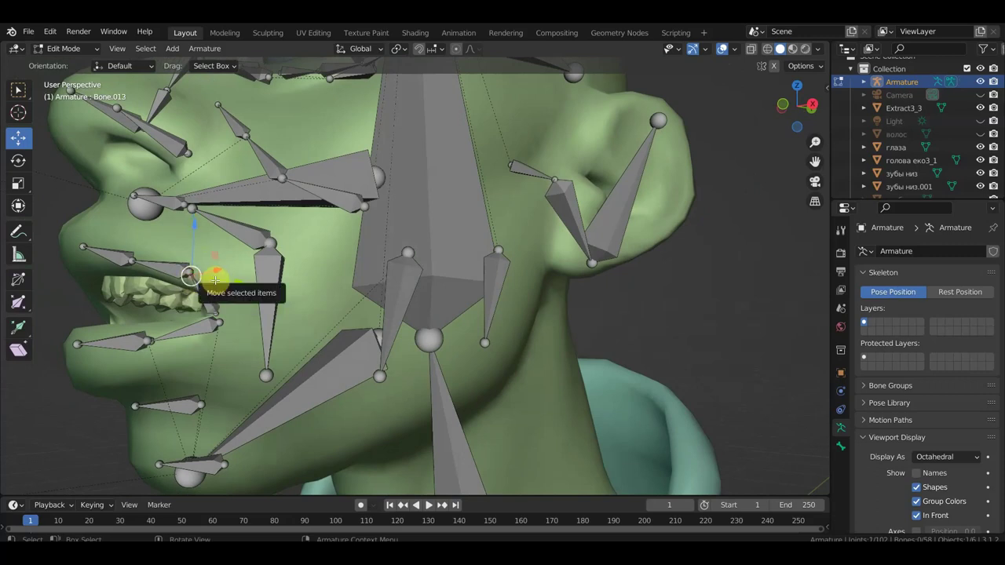
drag(218, 282, 233, 292)
middle_drag(246, 303, 218, 330)
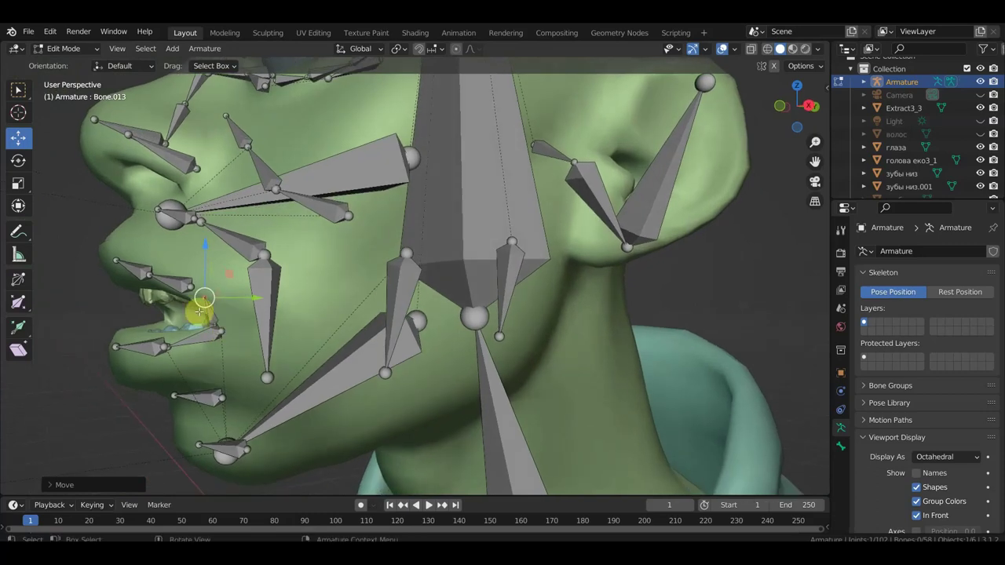
click(210, 317)
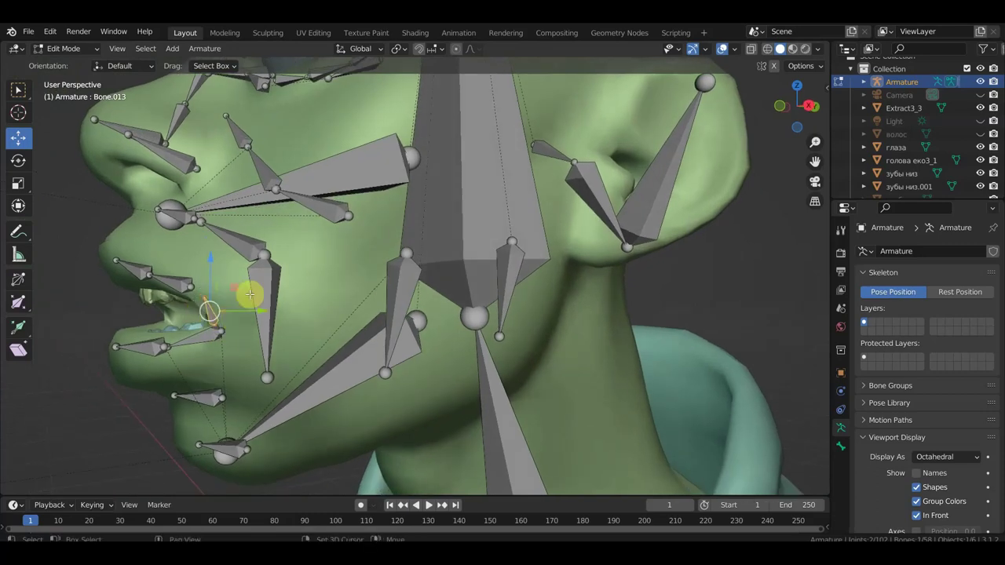
Parent the lip and upper-lip bones to long cheek bone Bone.004 with Keep Offset
click(154, 284)
shift+click(129, 271)
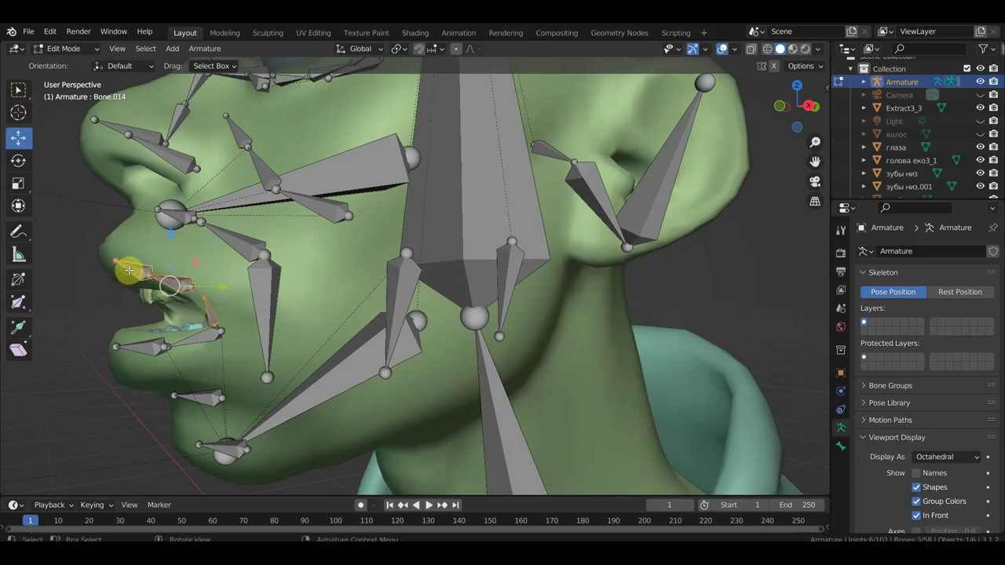
shift+click(240, 198)
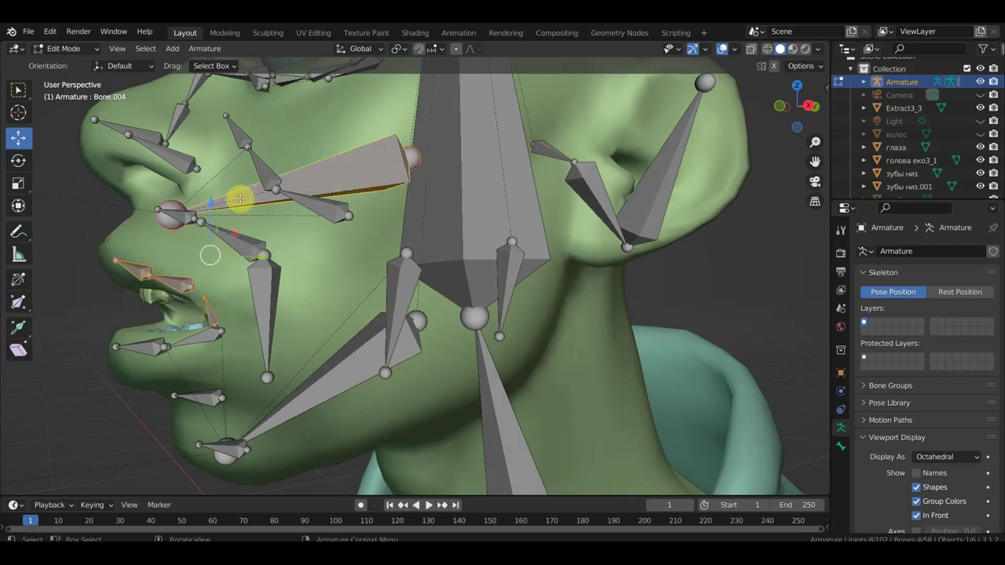
key(ctrl+p)
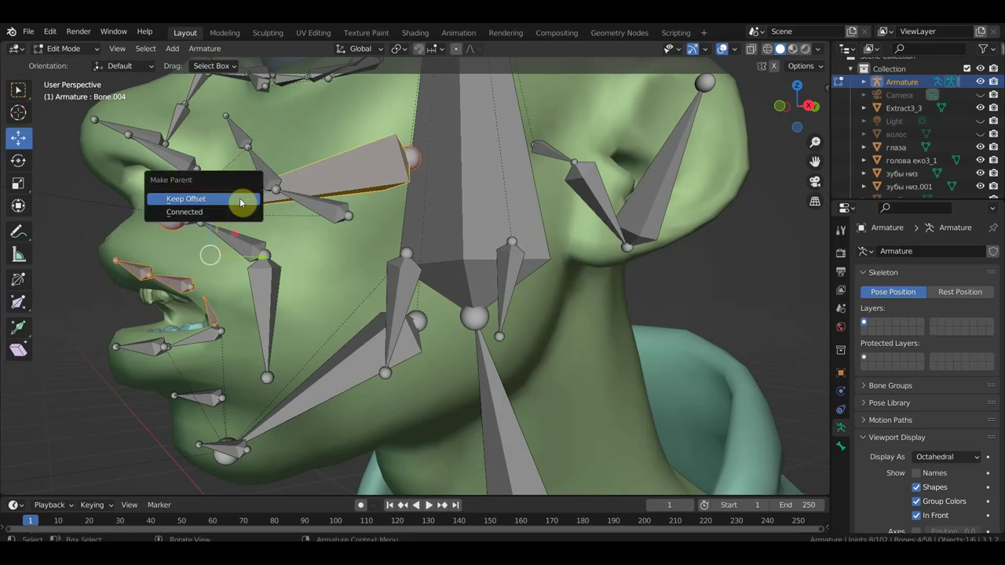
click(240, 203)
scroll(242, 321, up, 3)
scroll(281, 321, up, 2)
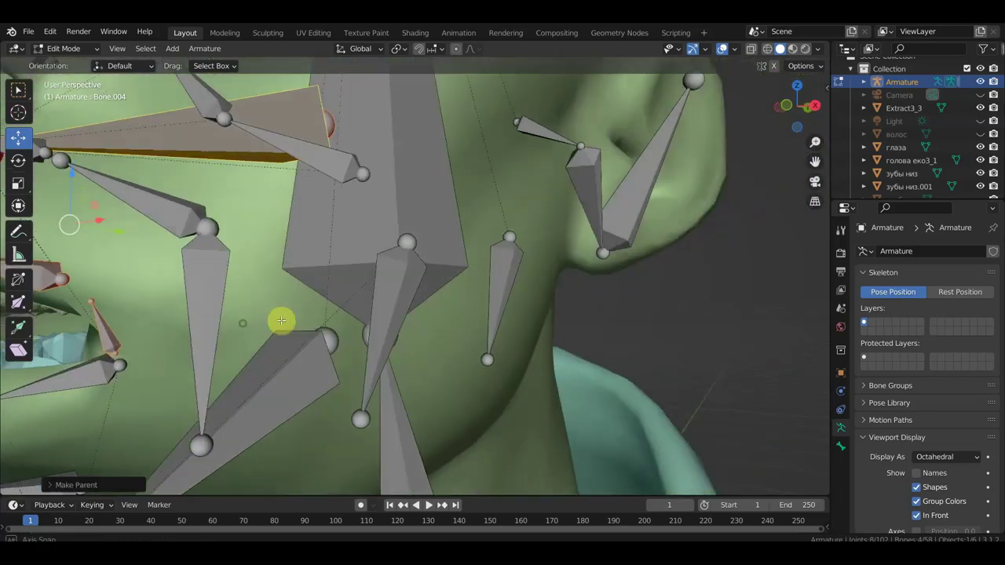
scroll(281, 320, down, 1)
scroll(281, 320, down, 2)
scroll(282, 318, down, 2)
scroll(284, 316, down, 1)
mouse_move(283, 317)
middle_down()
mouse_move(230, 354)
mouse_move(265, 309)
mouse_move(332, 370)
mouse_move(284, 288)
middle_up()
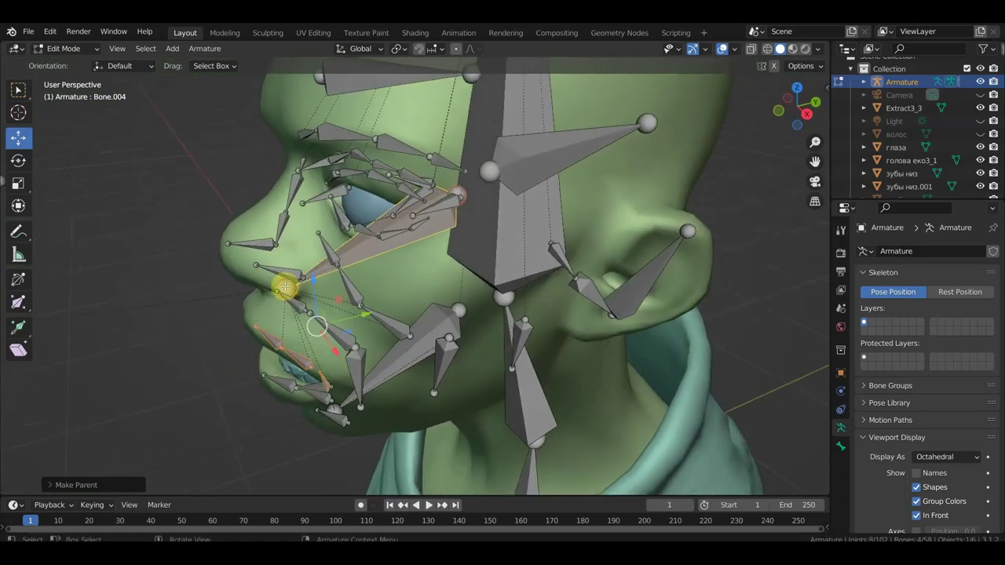
Parent one nose bone to the next nose bone with Keep Offset
click(292, 272)
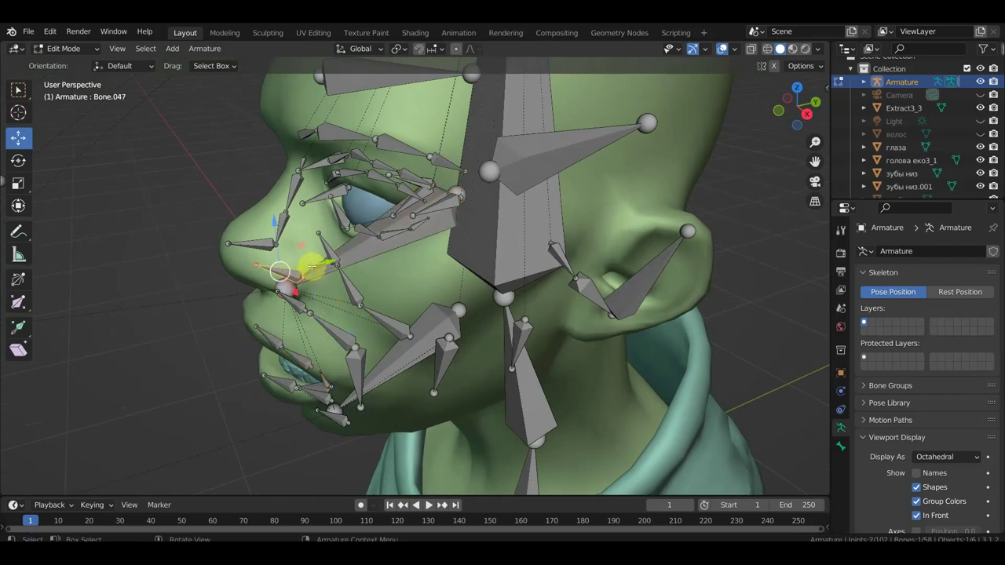
middle_drag(314, 264, 305, 248)
click(272, 244)
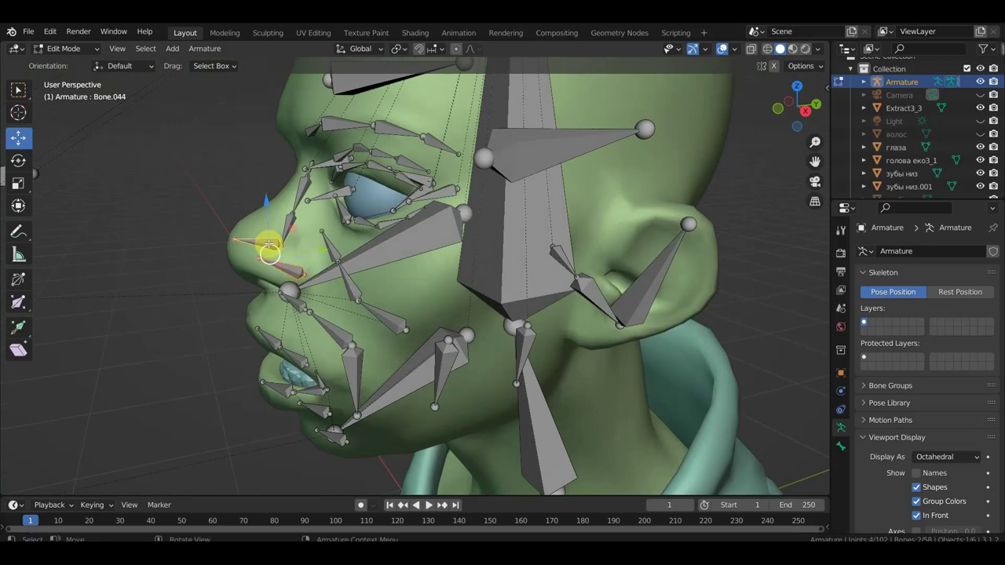
click(280, 237)
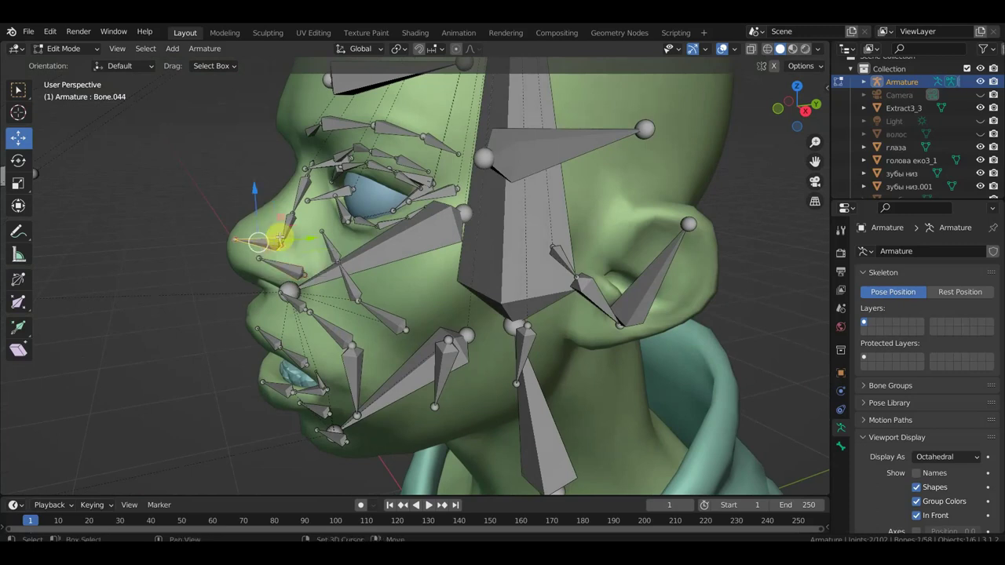
shift+click(291, 227)
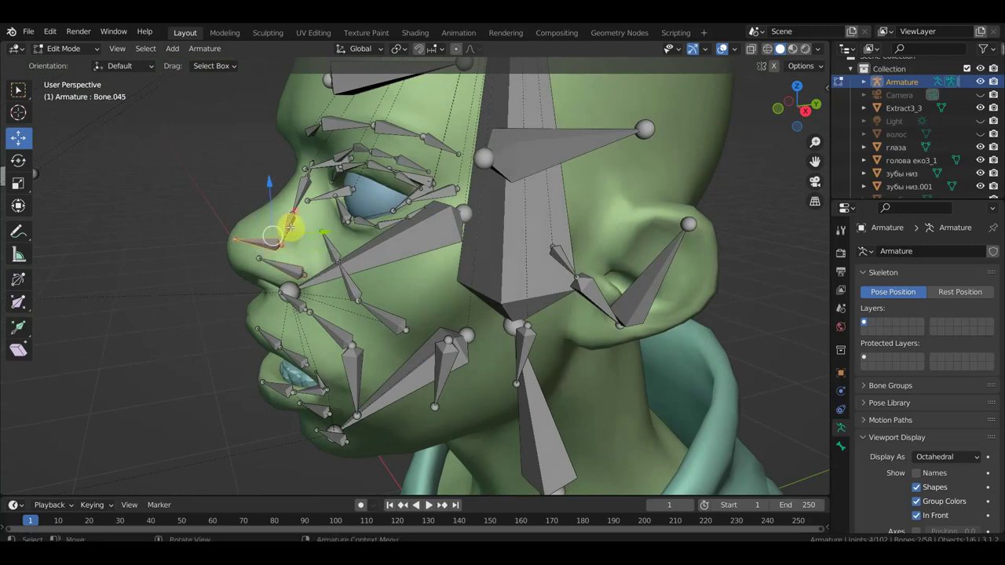
key(ctrl+p)
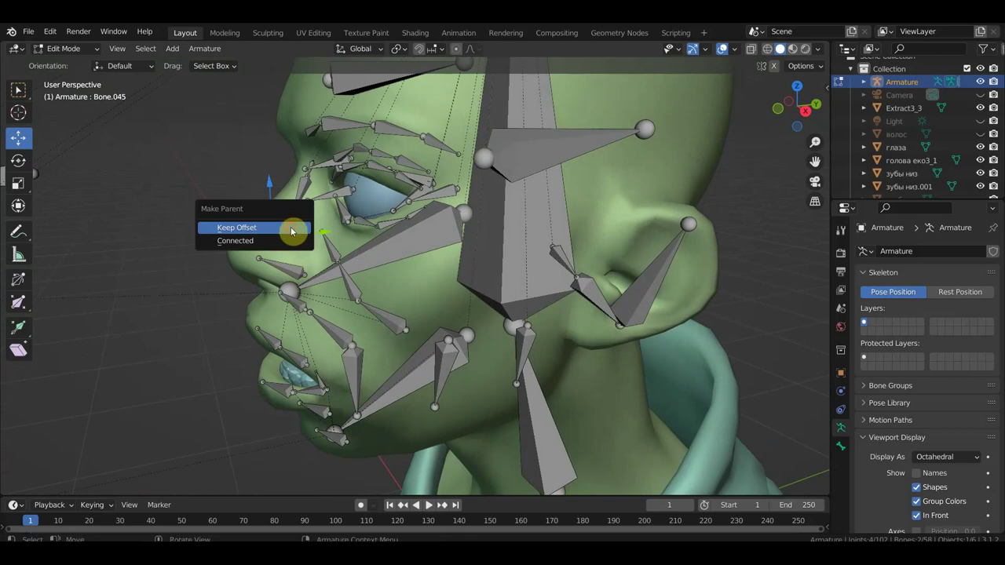
click(290, 227)
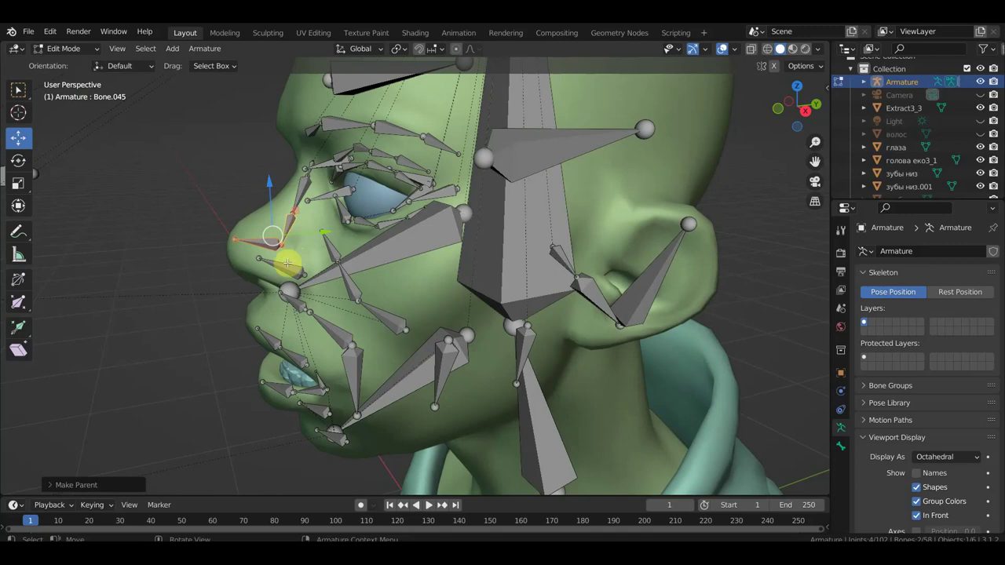
Parent the lower bone beside the nose to the long cheek bone with Keep Offset
click(287, 267)
middle_drag(303, 283, 307, 292)
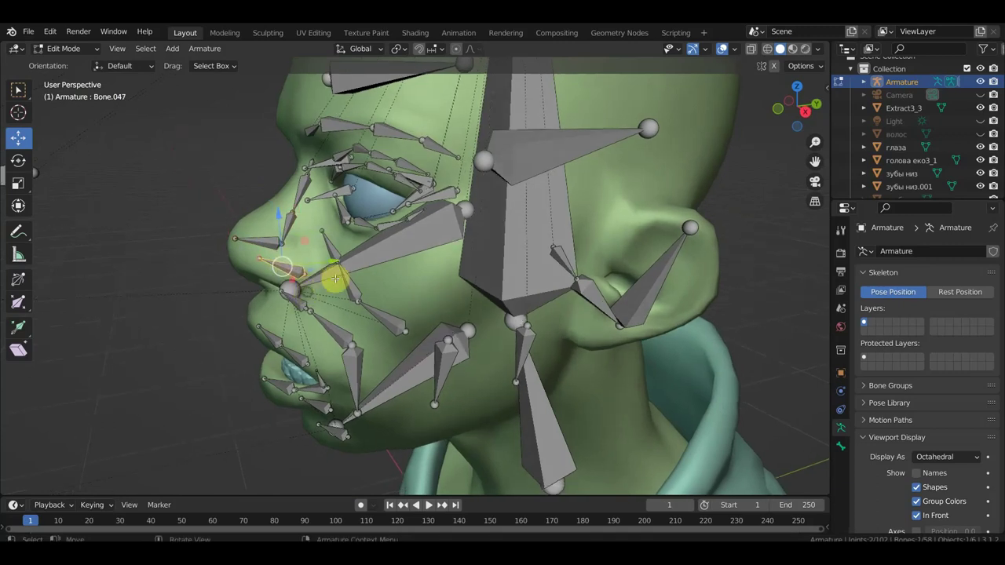
shift+click(366, 257)
key(ctrl+p)
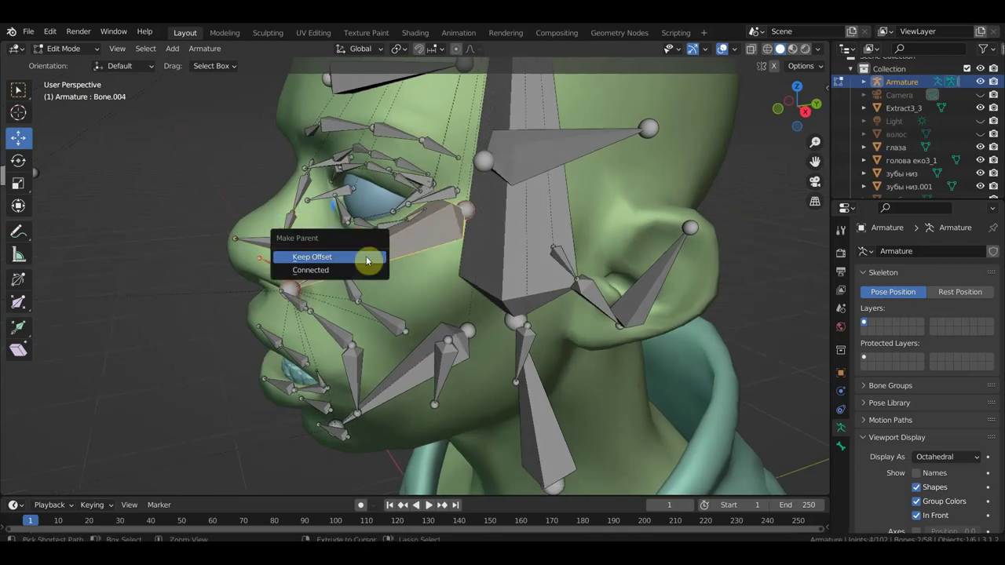
click(365, 258)
mouse_move(411, 262)
middle_down()
mouse_move(472, 246)
mouse_move(466, 233)
mouse_move(440, 229)
mouse_move(399, 243)
mouse_move(425, 230)
mouse_move(442, 267)
mouse_move(464, 280)
mouse_move(479, 247)
mouse_move(481, 182)
mouse_move(487, 217)
mouse_move(573, 236)
middle_up()
mouse_move(500, 226)
middle_down()
mouse_move(491, 332)
mouse_move(369, 305)
mouse_move(426, 332)
mouse_move(500, 327)
mouse_move(478, 273)
middle_up()
scroll(353, 288, up, 1)
middle_drag(397, 229, 321, 229)
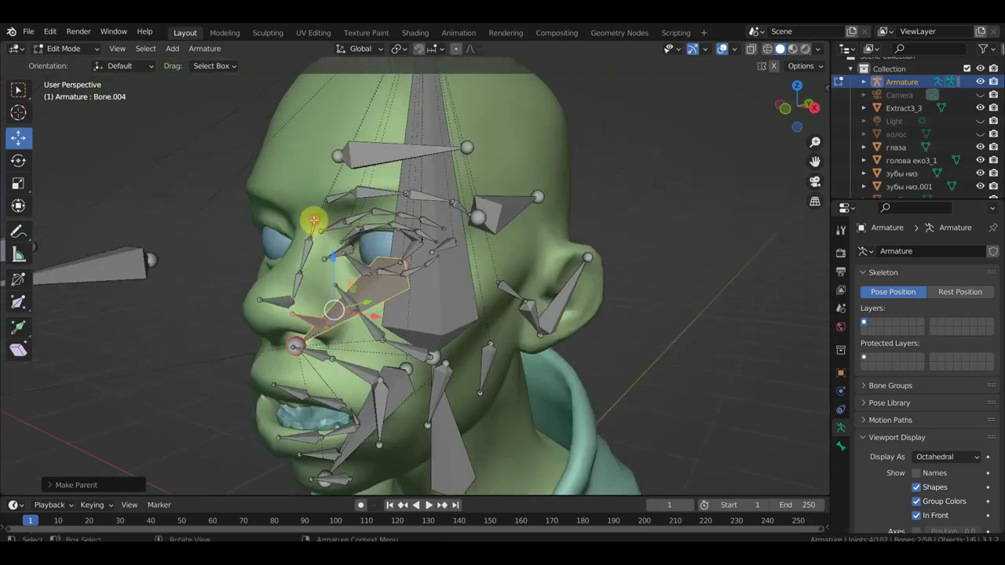
Extrude a new bone upward from the bone above the eye
click(313, 221)
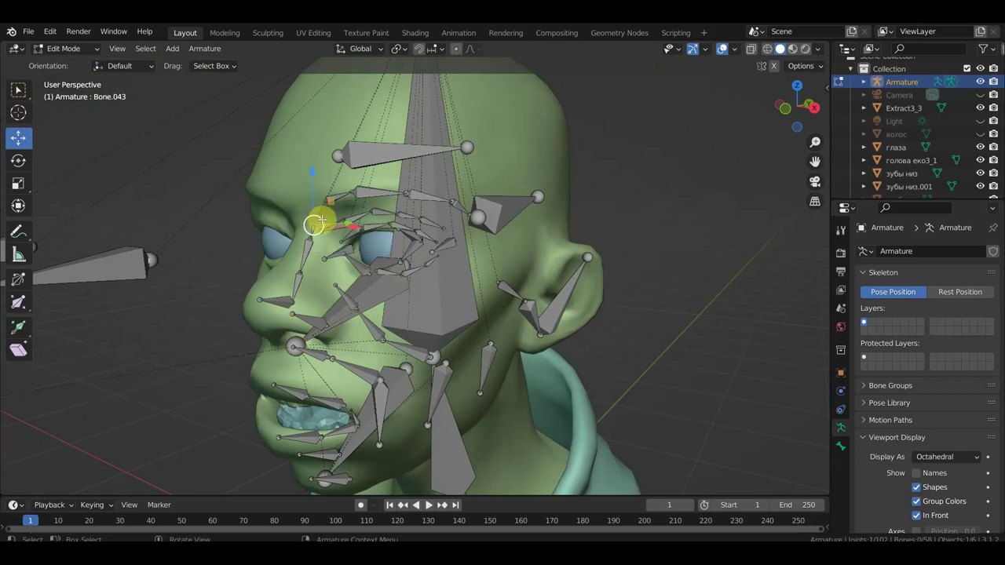
key(e)
click(324, 173)
scroll(386, 180, up, 3)
mouse_move(336, 168)
middle_down()
mouse_move(416, 176)
mouse_move(332, 175)
middle_up()
scroll(417, 176, down, 3)
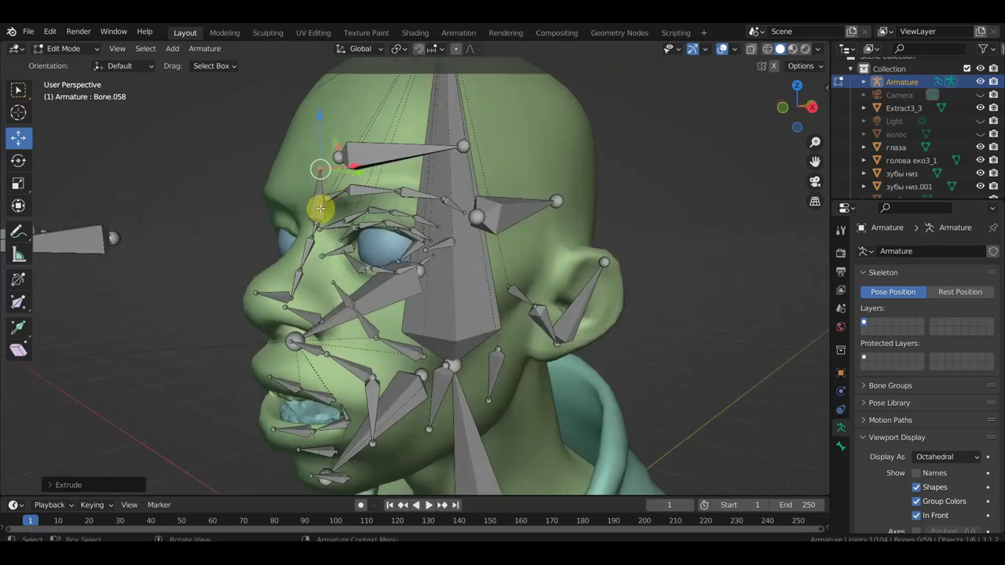
Box-select the stray bones floating in front of the face and hide them
middle_drag(389, 218, 333, 230)
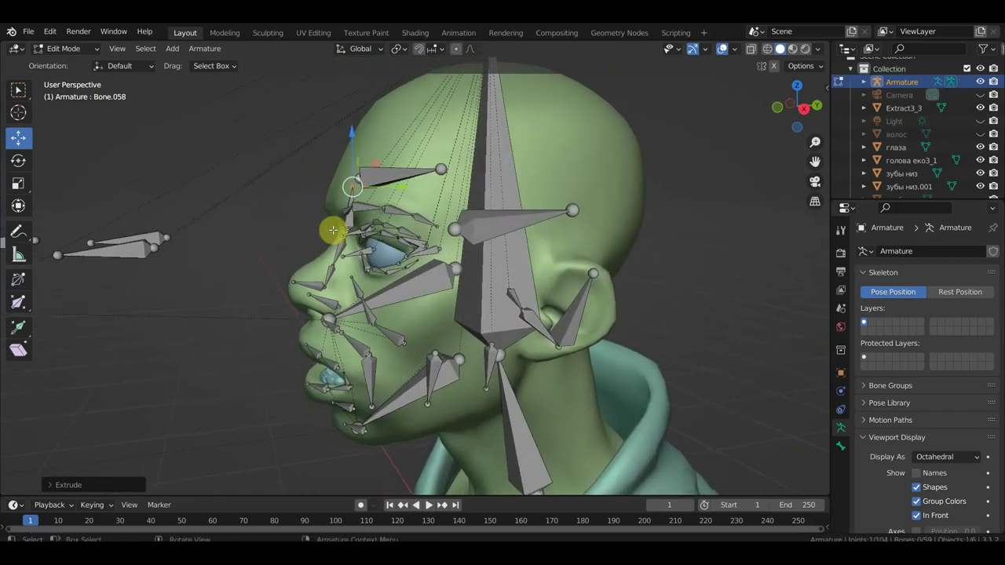
scroll(403, 226, down, 2)
mouse_move(411, 253)
middle_down()
mouse_move(467, 285)
mouse_move(539, 285)
mouse_move(471, 282)
mouse_move(441, 259)
mouse_move(352, 285)
middle_up()
scroll(340, 311, down, 3)
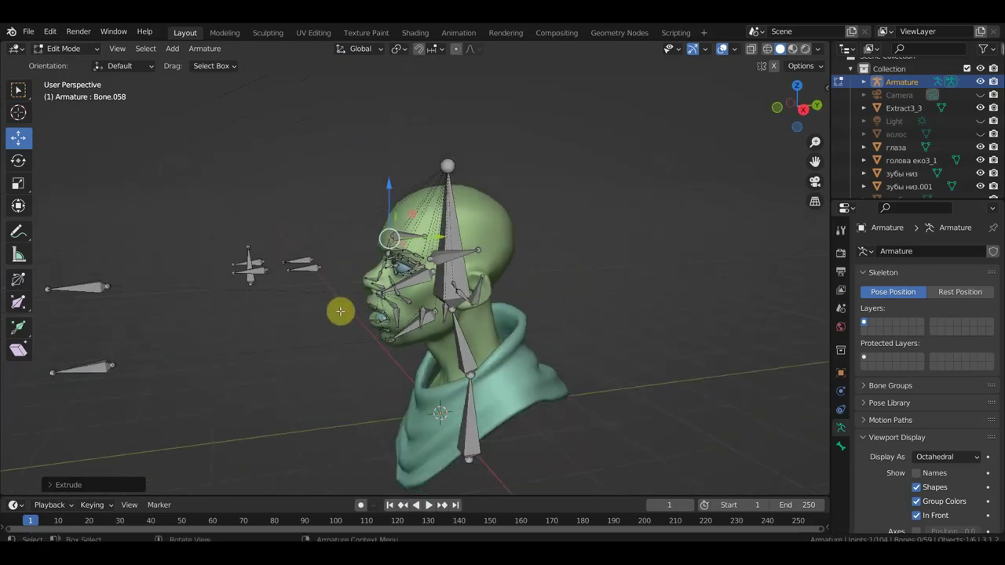
scroll(345, 383, down, 2)
middle_drag(332, 374, 316, 368)
mouse_move(345, 384)
mouse_down()
mouse_move(275, 299)
mouse_move(90, 205)
mouse_up()
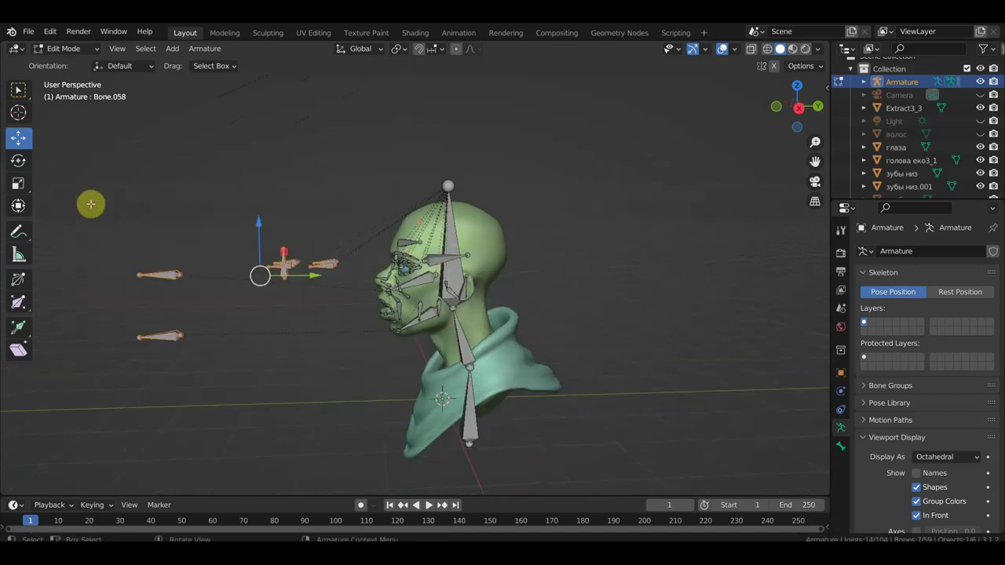
key(h)
scroll(191, 258, up, 1)
scroll(276, 271, up, 3)
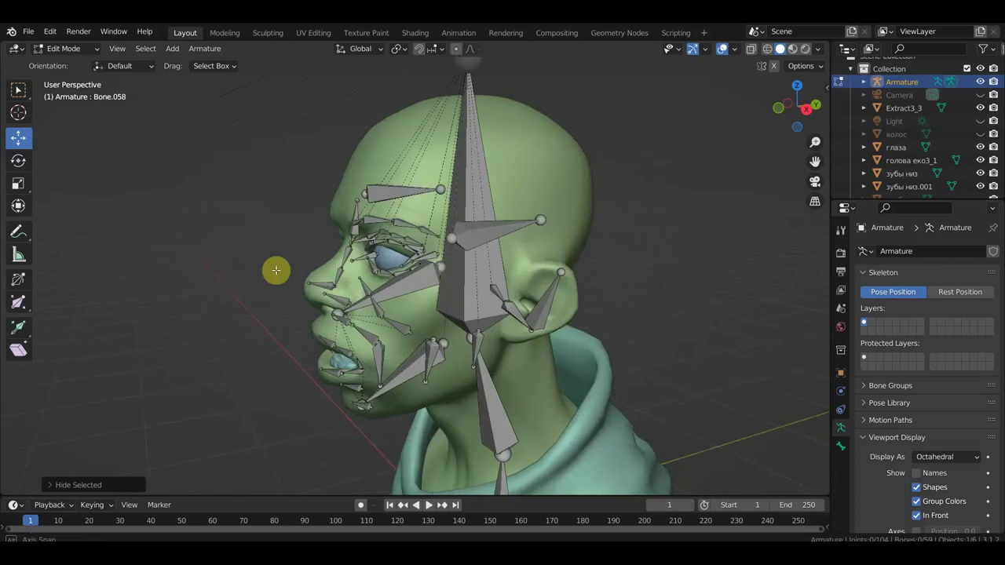
Select the head bone plus the neck, jaw, long cheek, nose and brow bones together
scroll(249, 261, up, 2)
click(498, 188)
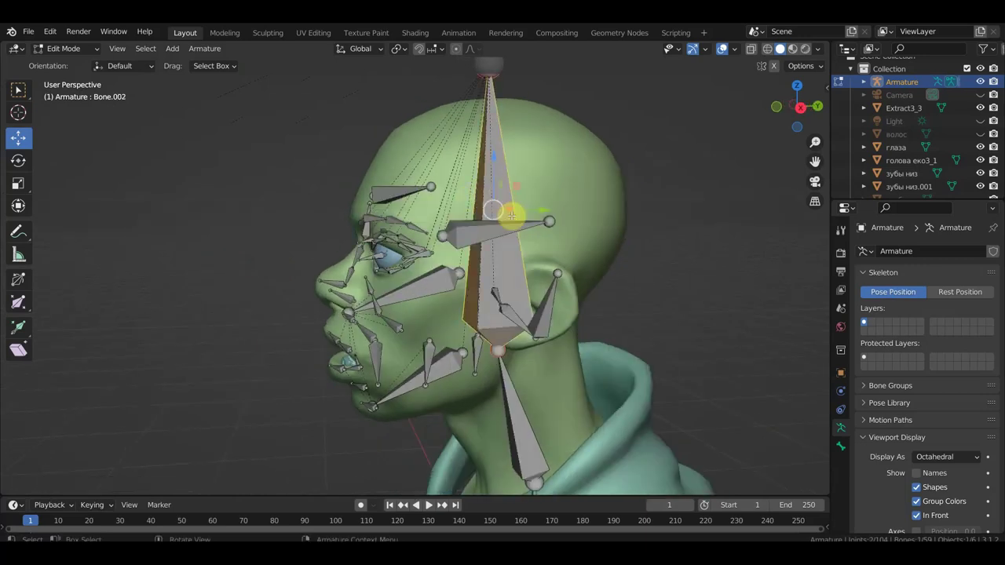
scroll(511, 213, down, 2)
scroll(511, 260, down, 1)
click(478, 366)
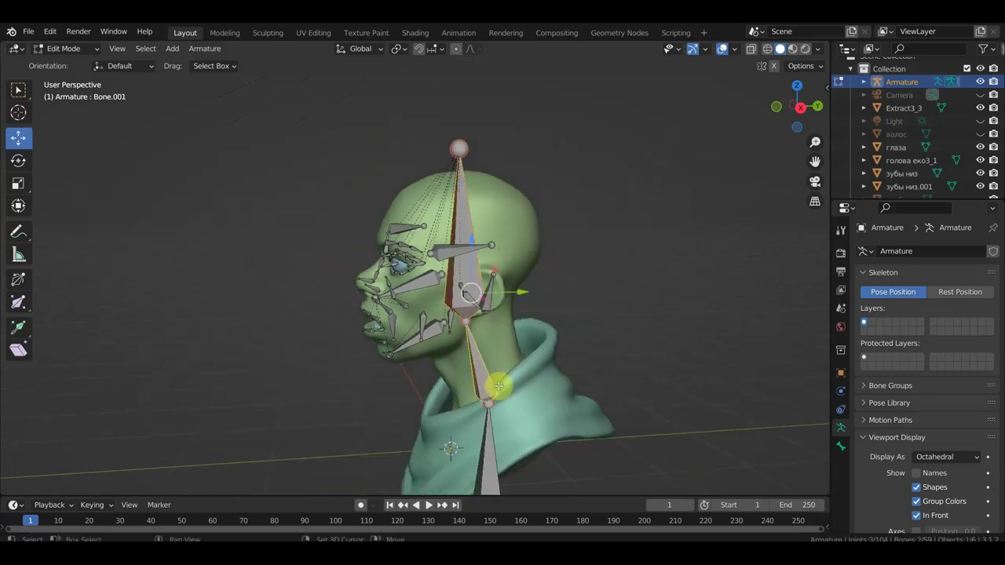
middle_drag(491, 385, 489, 399)
scroll(430, 317, up, 2)
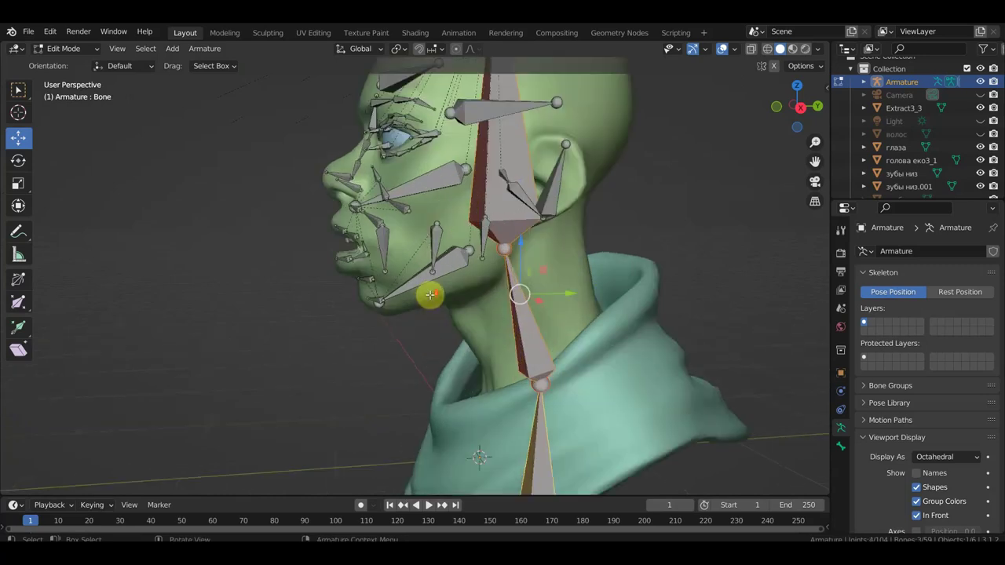
click(447, 265)
click(435, 179)
middle_drag(437, 175, 497, 191)
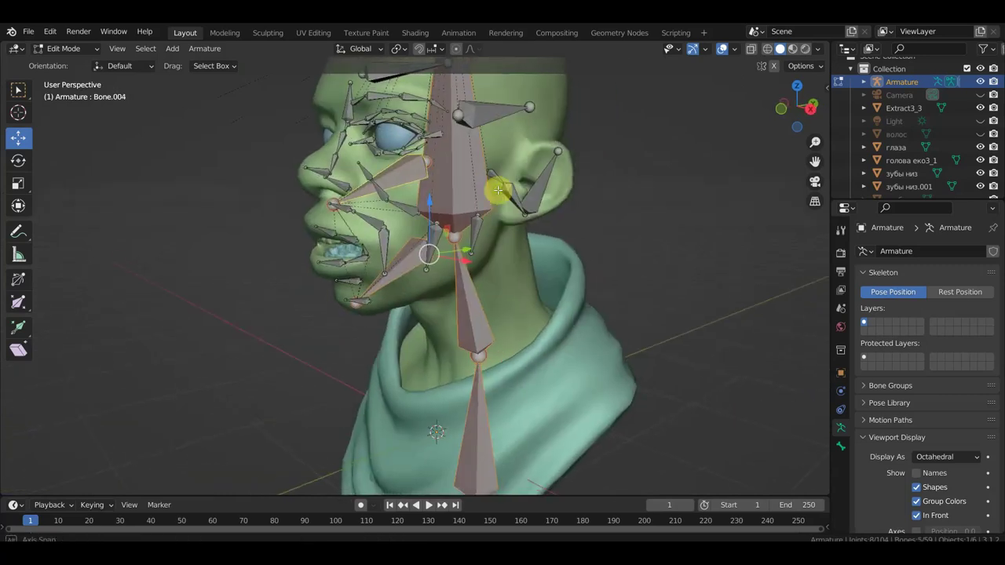
shift+click(335, 158)
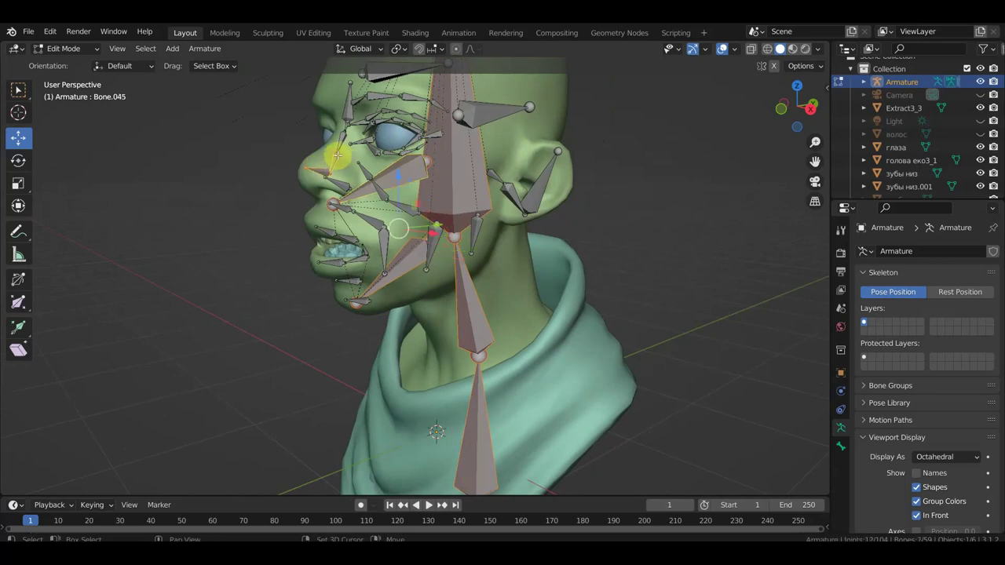
shift+click(345, 114)
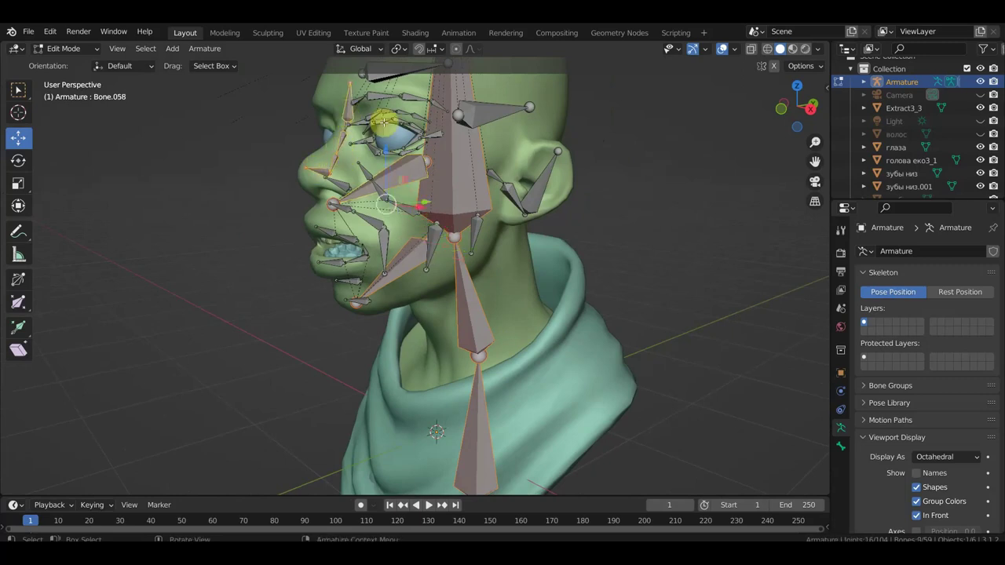
mouse_move(366, 218)
middle_down()
mouse_move(424, 207)
mouse_move(415, 197)
mouse_move(400, 225)
mouse_move(485, 215)
middle_up()
Hide the selected bones and view the head straight from the front
key(h)
scroll(416, 225, down, 3)
key(KP_1)
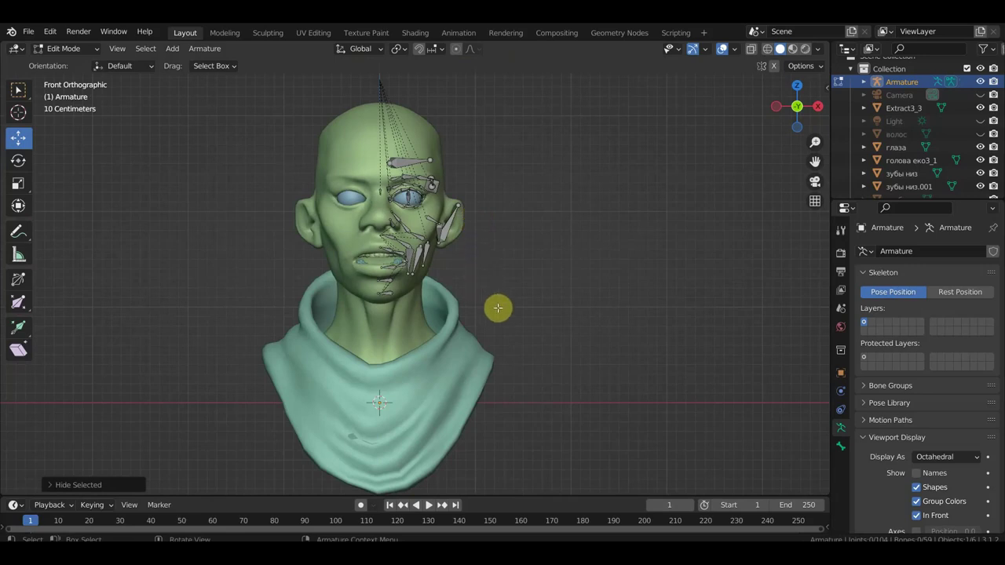
Box-select the remaining face bones, adding the chin bones and one more face bone
mouse_move(519, 332)
mouse_down()
mouse_move(406, 186)
mouse_move(383, 126)
mouse_up()
scroll(389, 142, up, 5)
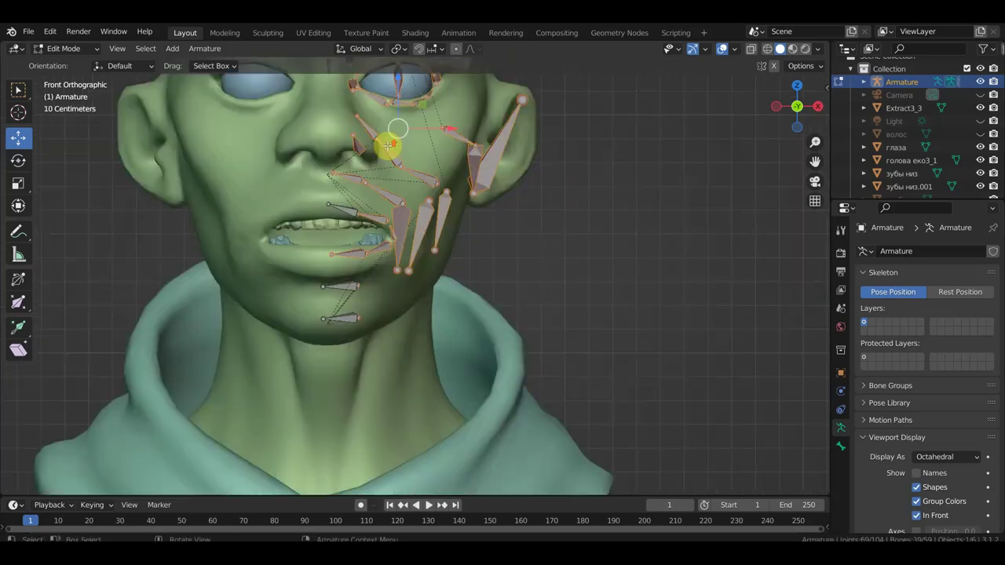
shift+click(343, 287)
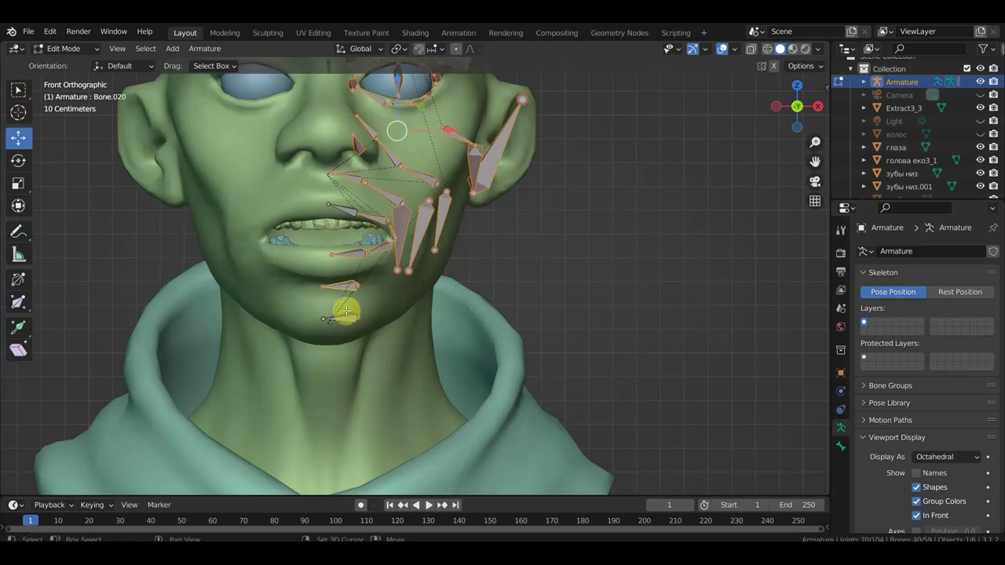
shift+click(346, 320)
shift+middle_drag(354, 292, 353, 385)
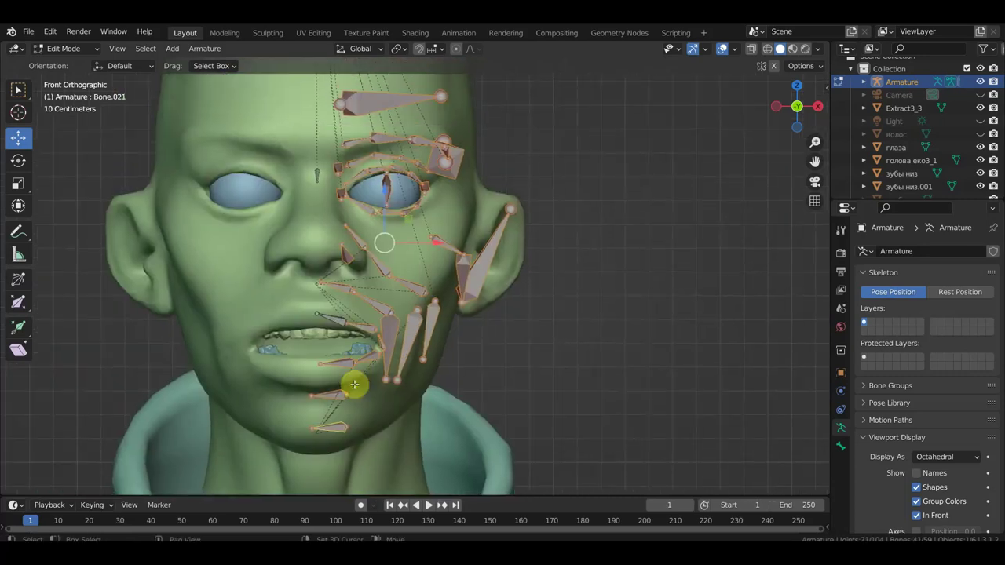
shift+click(369, 316)
mouse_move(369, 316)
middle_down()
mouse_move(321, 327)
mouse_move(359, 330)
middle_up()
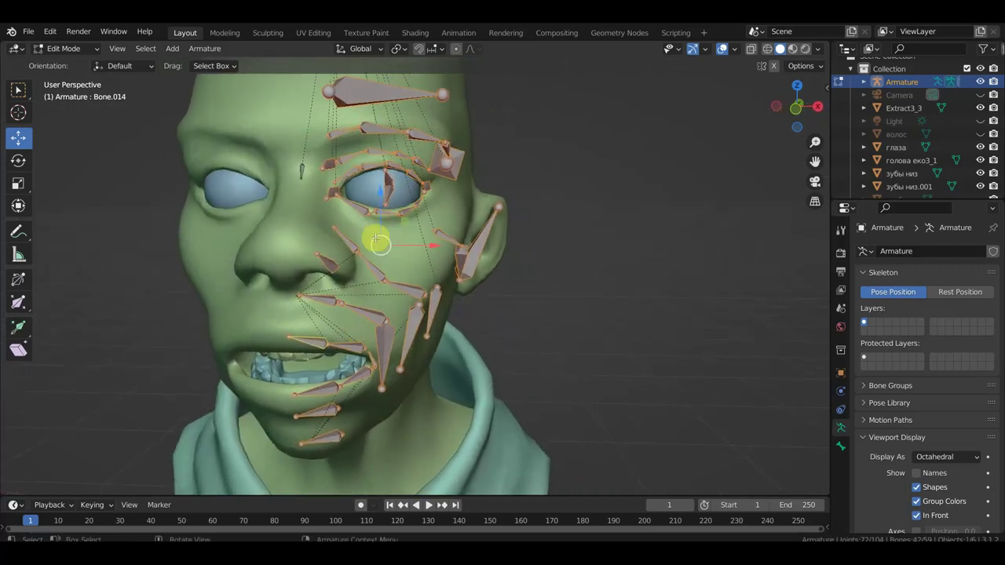
middle_drag(301, 172, 301, 171)
scroll(346, 204, down, 2)
mouse_move(353, 210)
middle_down()
mouse_move(348, 201)
mouse_move(415, 231)
mouse_move(352, 231)
mouse_move(411, 225)
middle_up()
key(KP_1)
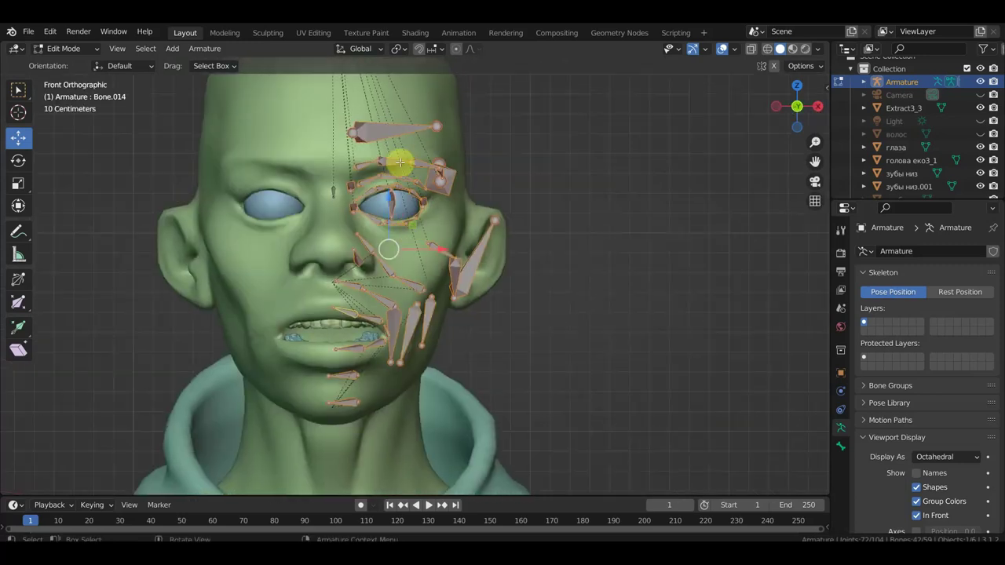
Duplicate the selected face bones, mirror the copies, and move them along X
key(shift+d)
right_click(533, 255)
right_click(533, 255)
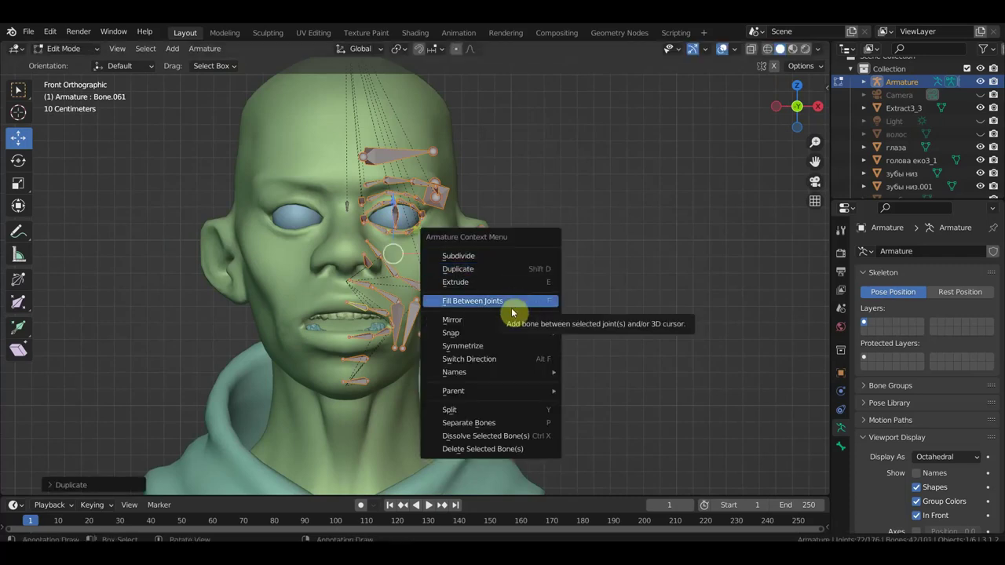
click(603, 336)
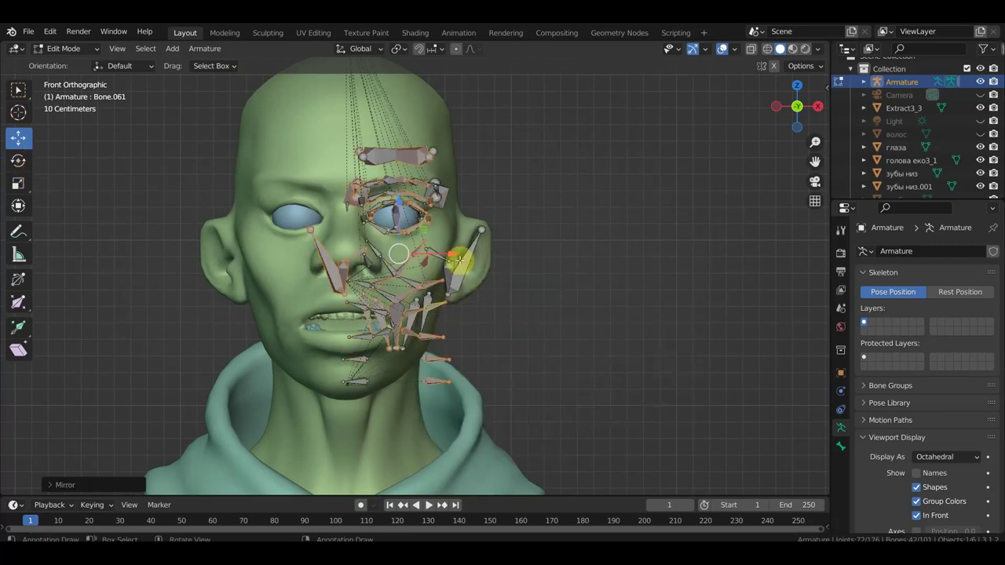
key(g)
key(x)
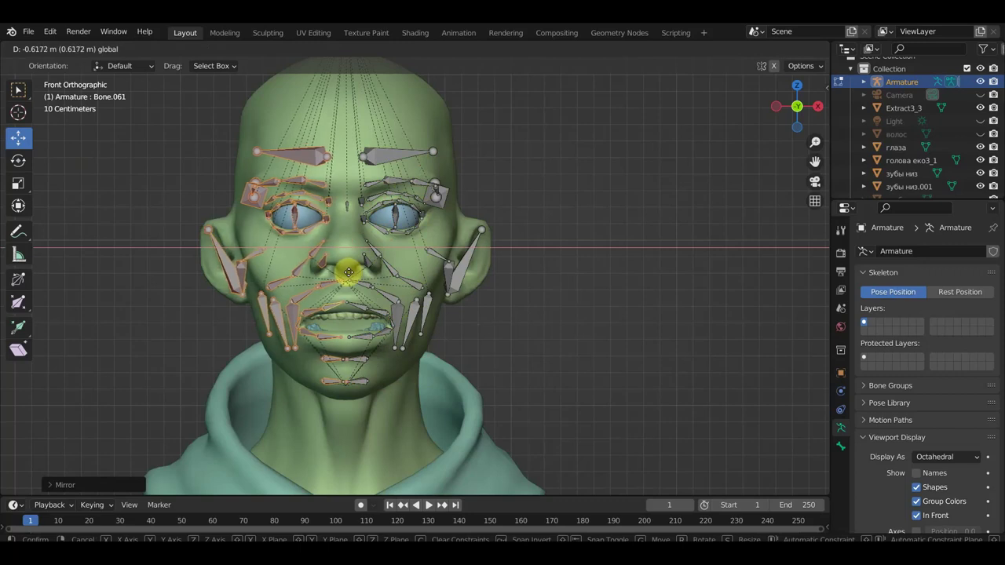
Place the mirrored bones on the opposite half of the face
click(348, 272)
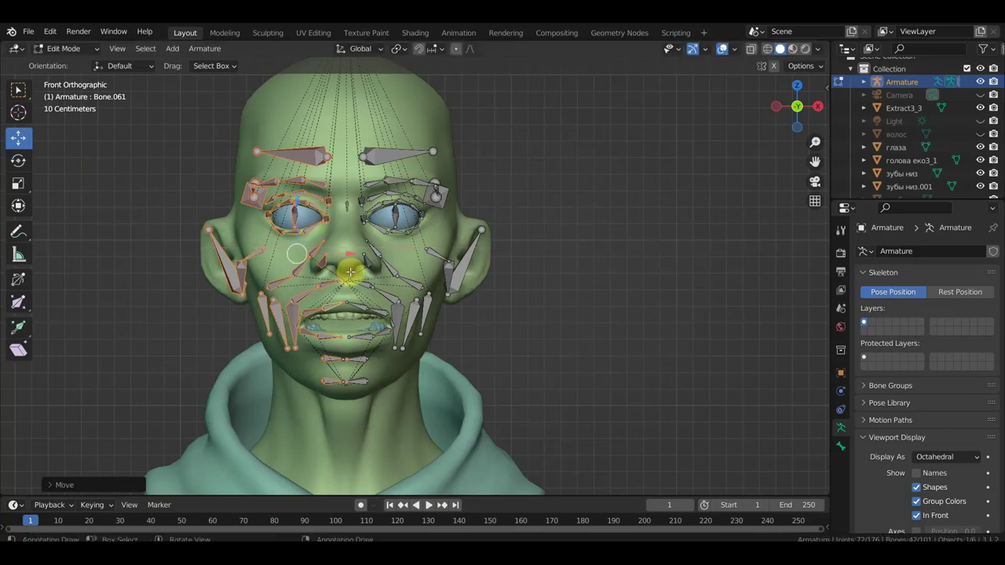
scroll(349, 273, down, 2)
scroll(506, 298, up, 1)
scroll(543, 271, down, 1)
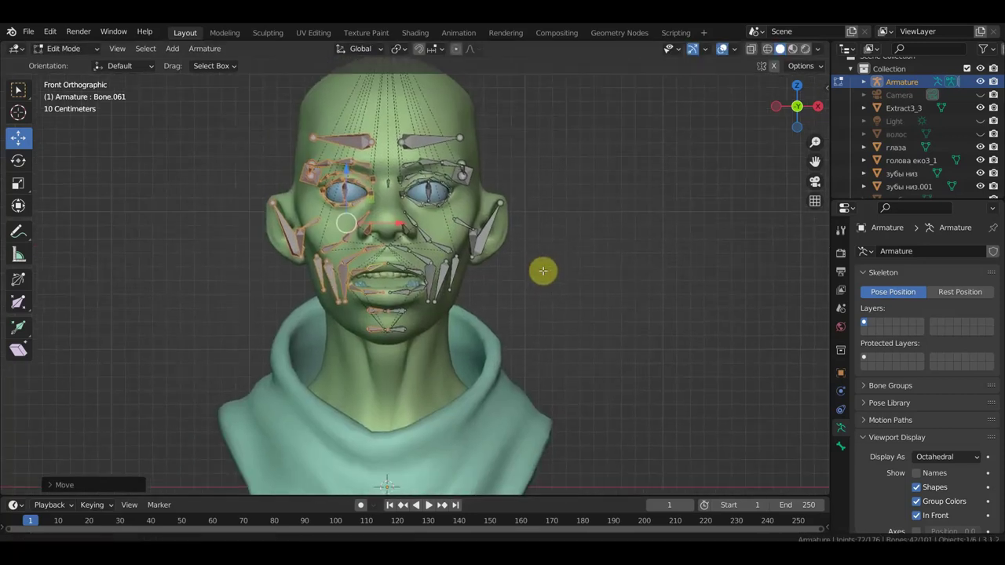
scroll(543, 271, down, 2)
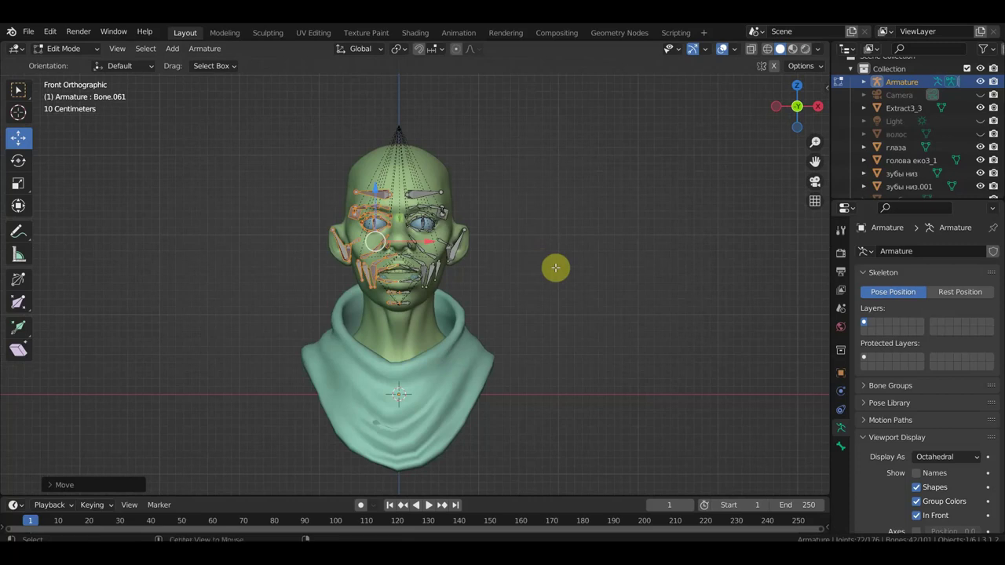
Reveal all the hidden spine and head bones with Alt+H
key(alt+h)
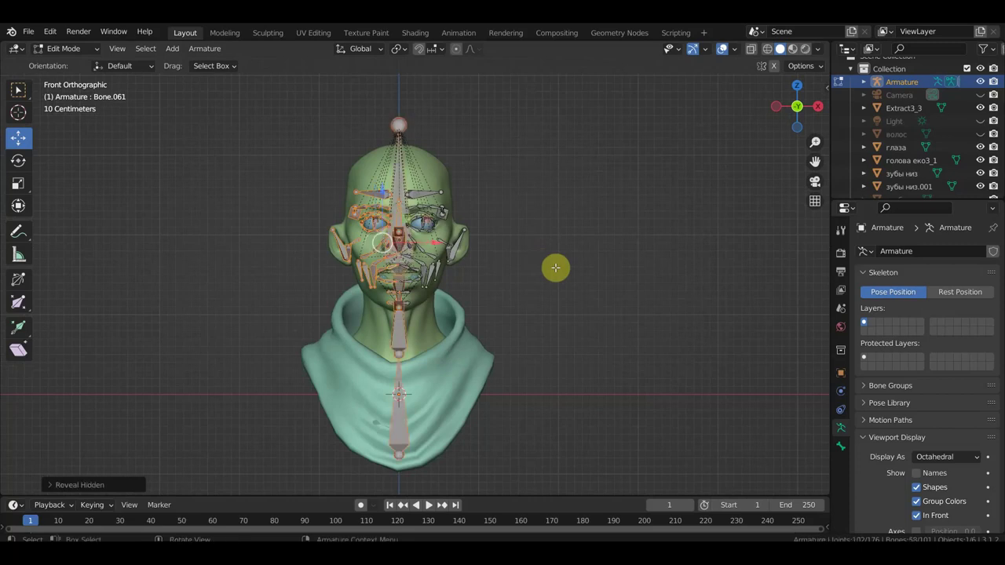
mouse_move(583, 274)
middle_down()
mouse_move(507, 281)
mouse_move(626, 288)
middle_up()
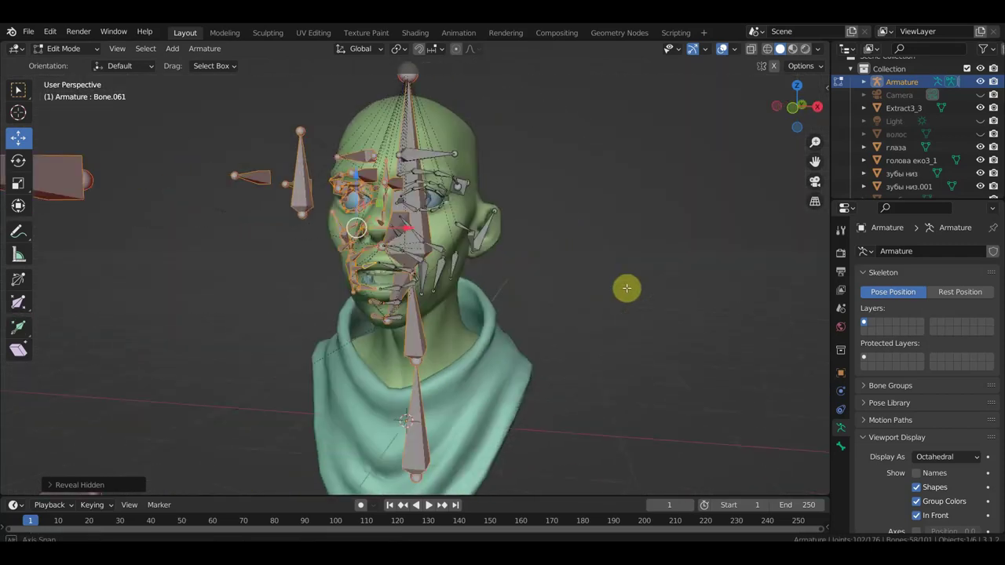
middle_drag(626, 288, 565, 292)
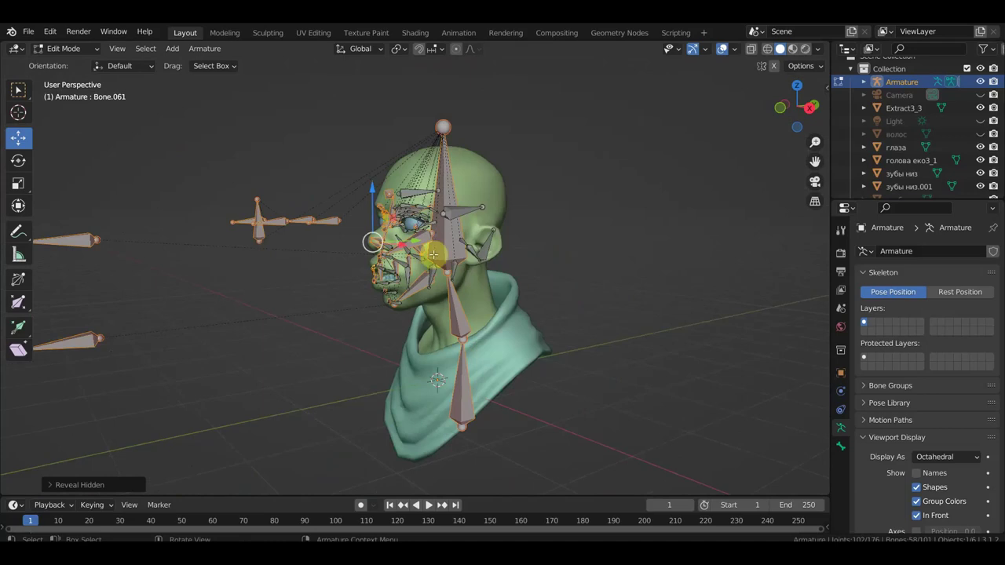
In Object Mode, parent head mesh голова еко3_1 to the armature with automatic weights
click(63, 48)
click(66, 60)
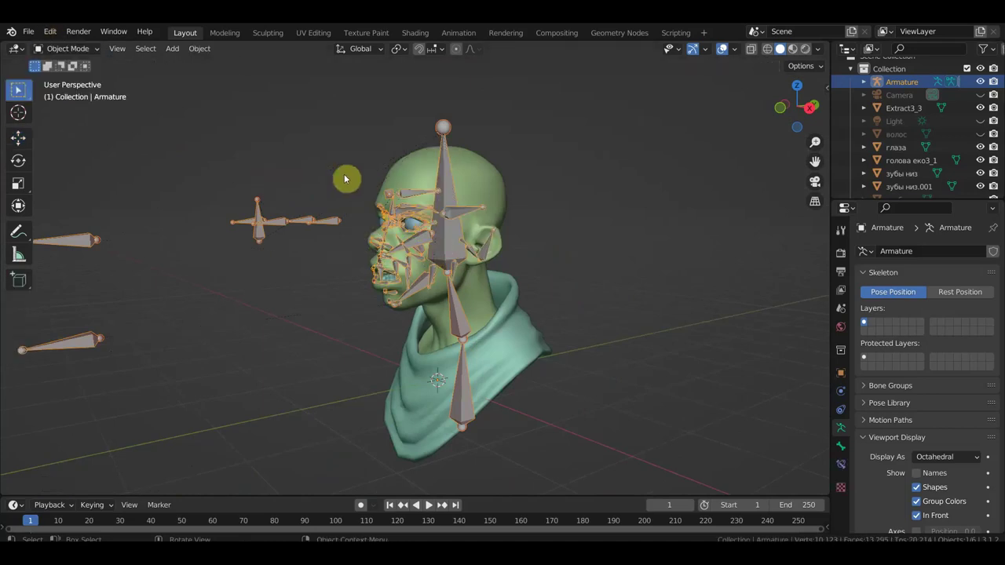
click(483, 193)
shift+click(449, 185)
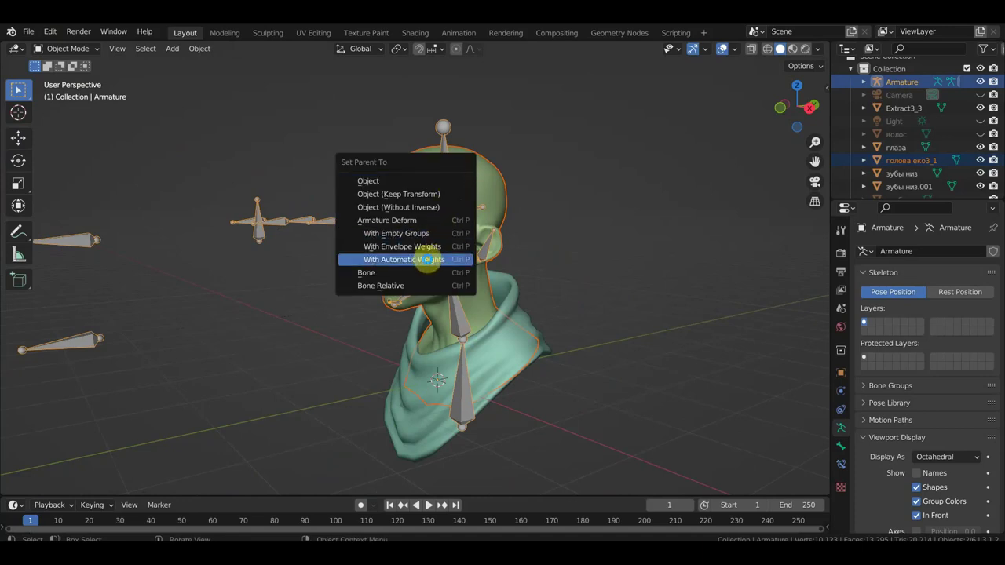
click(427, 259)
mouse_move(427, 258)
middle_down()
mouse_move(501, 251)
mouse_move(464, 258)
mouse_move(515, 262)
mouse_move(471, 269)
mouse_move(534, 282)
mouse_move(502, 235)
middle_up()
scroll(471, 269, up, 4)
scroll(534, 290, up, 2)
click(487, 193)
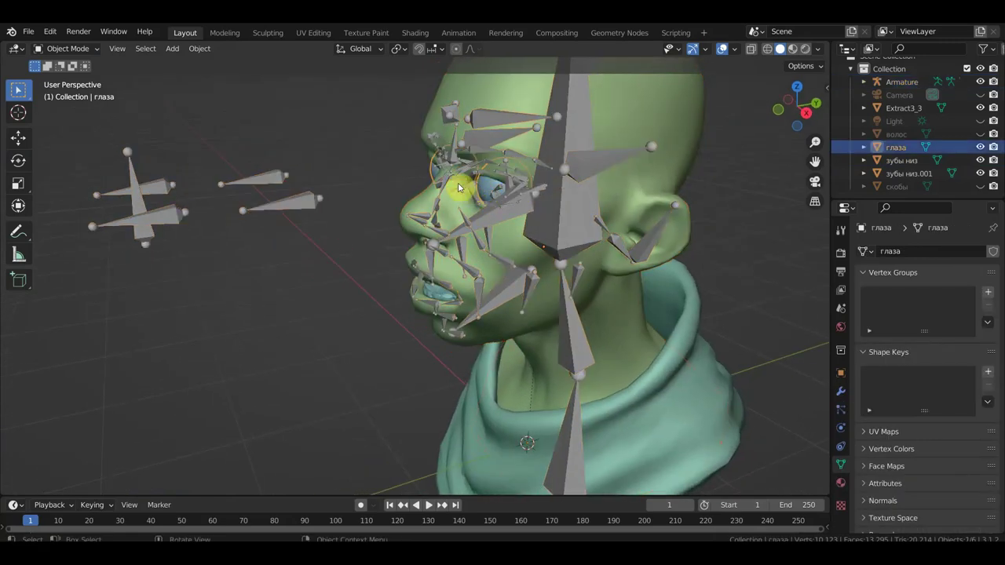
Move the глаза eyes forward, slightly up along Z and along Y onto the eye bones
key(KP_3)
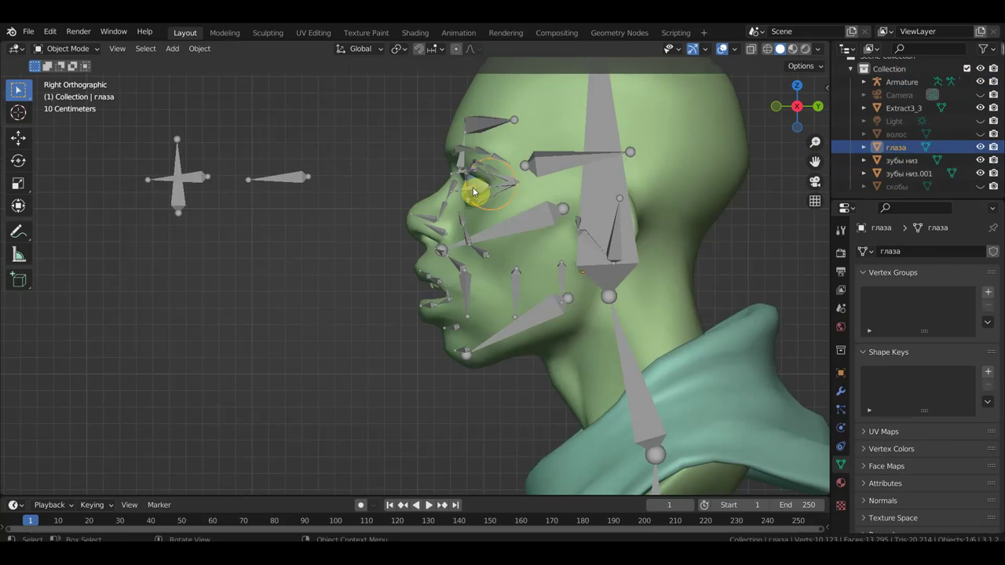
scroll(220, 183, down, 1)
click(24, 139)
drag(606, 274, 435, 279)
drag(386, 215, 384, 215)
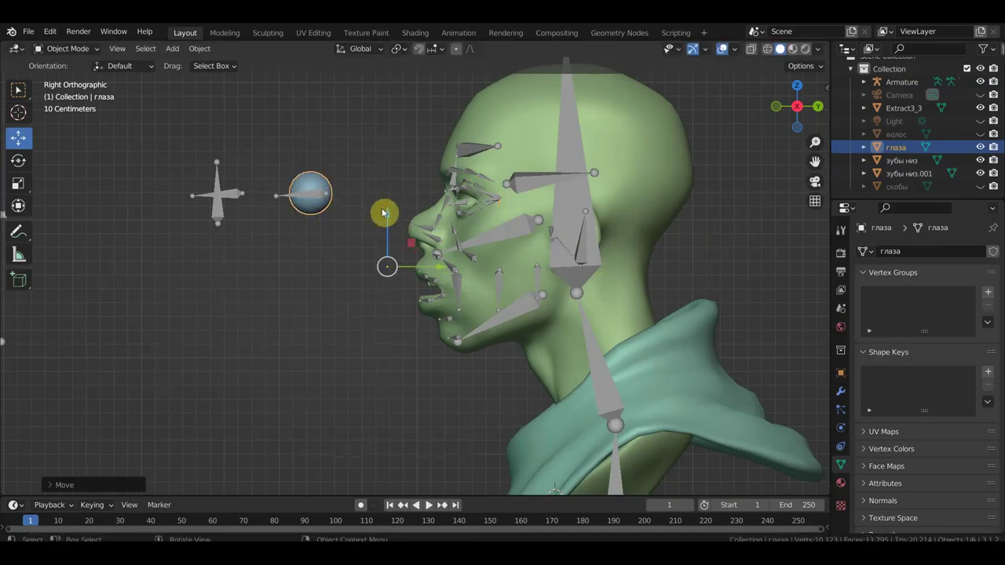
drag(433, 264, 451, 265)
scroll(370, 197, up, 3)
scroll(419, 307, up, 2)
scroll(292, 225, up, 2)
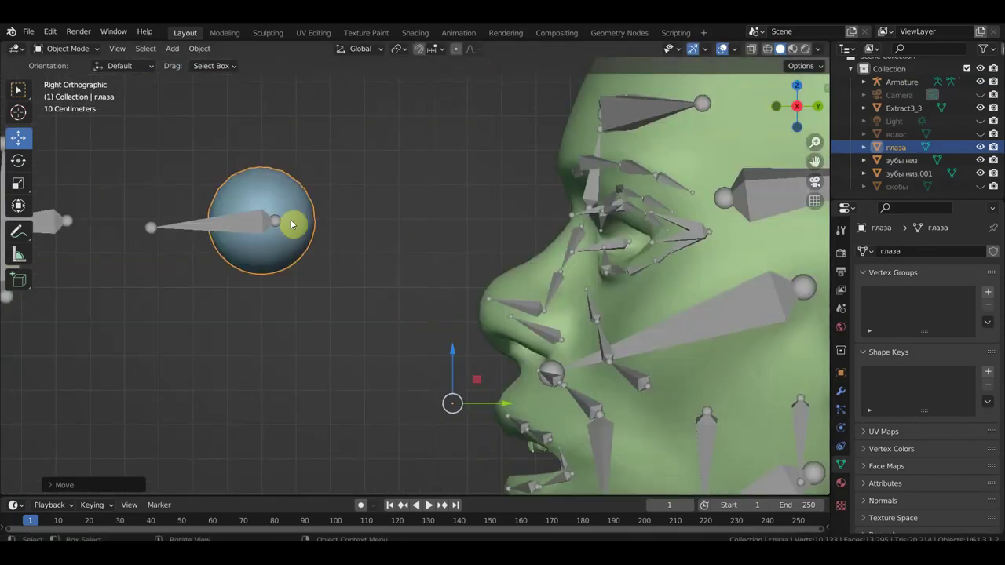
drag(508, 403, 518, 405)
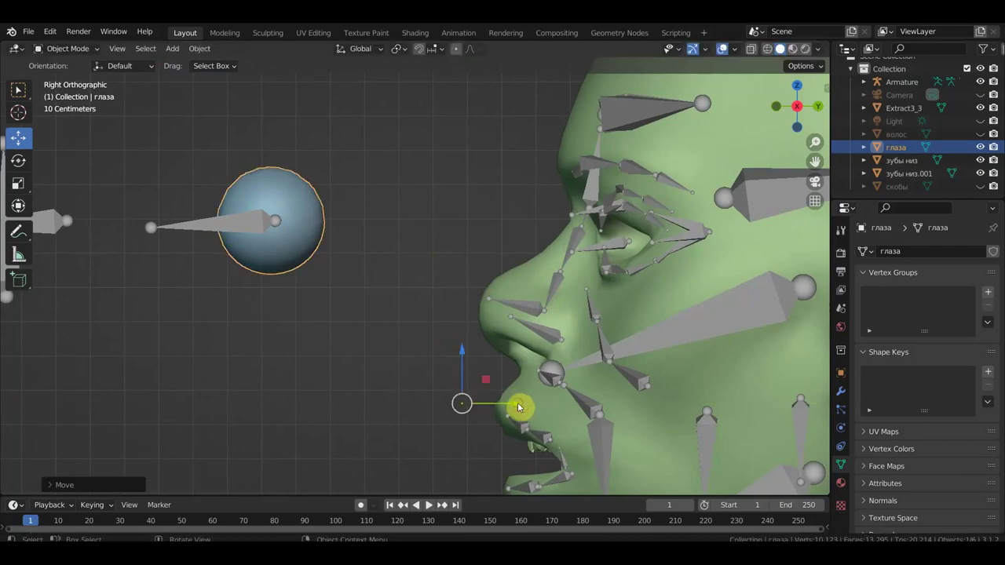
middle_drag(518, 405, 419, 288)
middle_drag(386, 259, 398, 377)
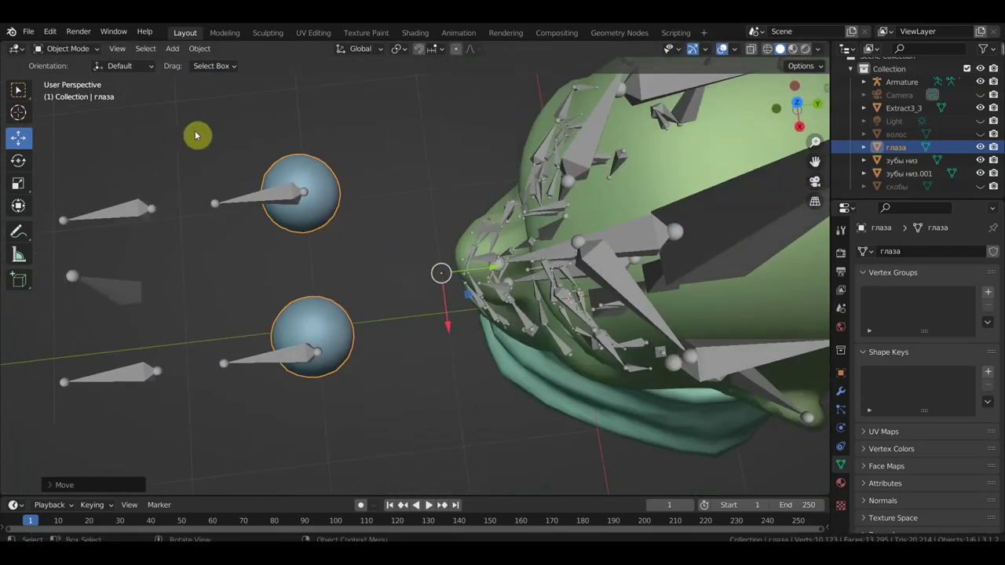
In Edit Mode, separate the upper eye into its own object глаза.001
click(63, 52)
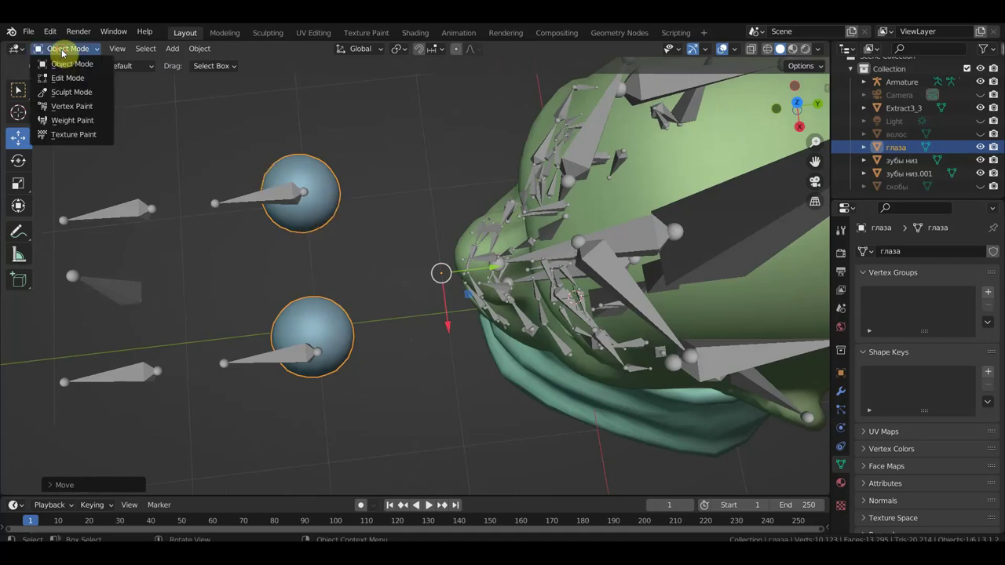
click(67, 78)
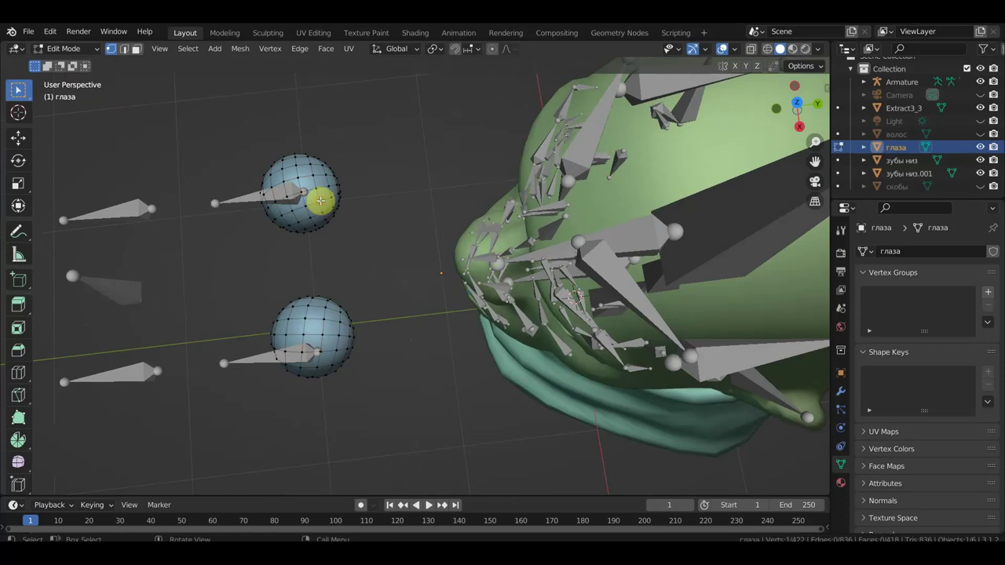
key(l)
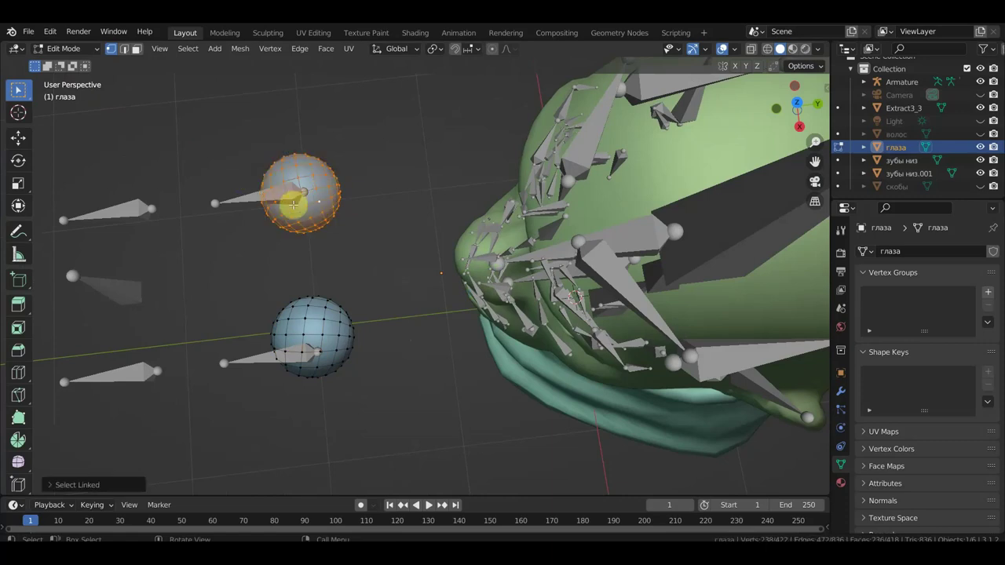
key(p)
click(294, 205)
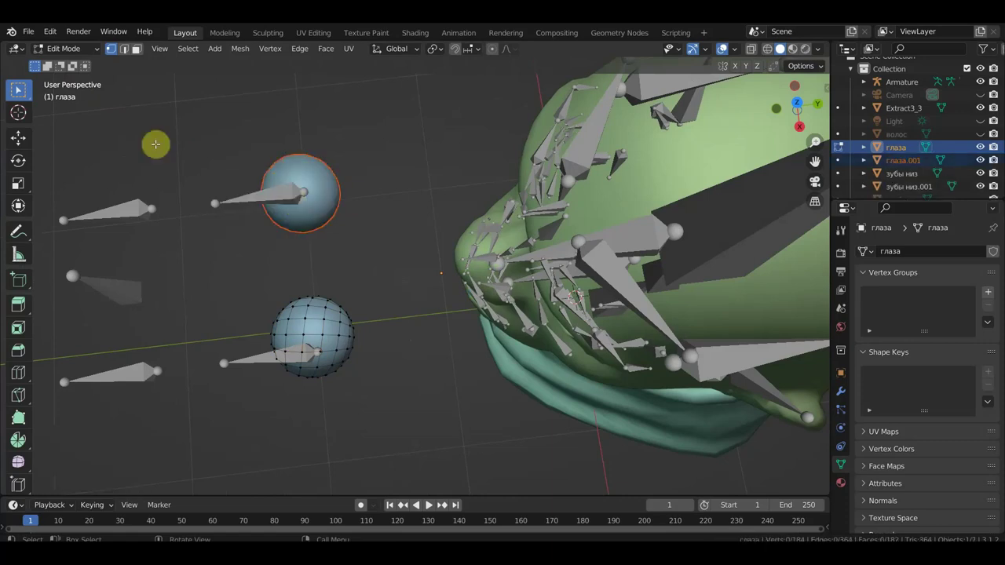
Return to Object Mode and select the lower eye sphere in top view
click(68, 50)
click(67, 65)
click(314, 207)
shift+click(330, 318)
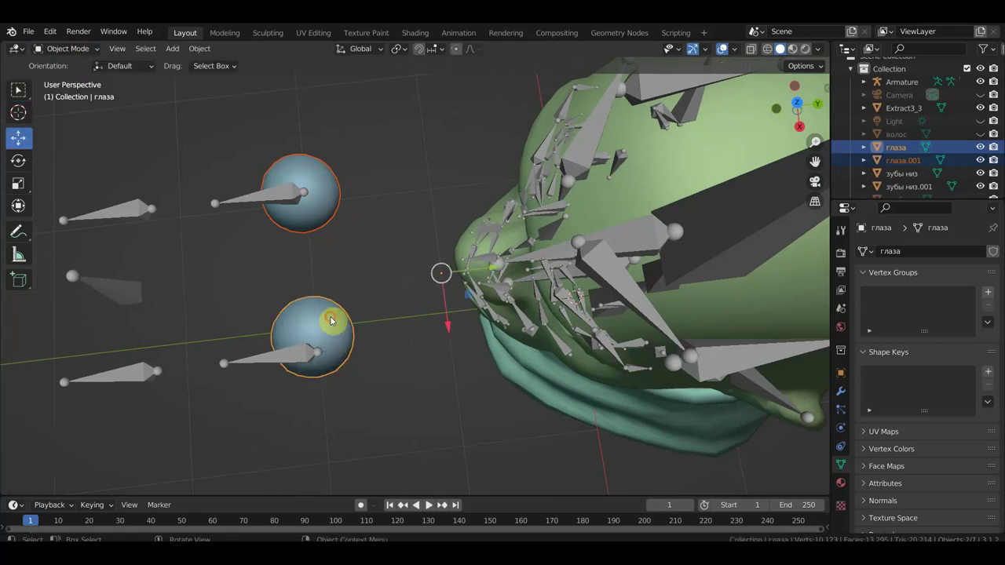
key(KP_7)
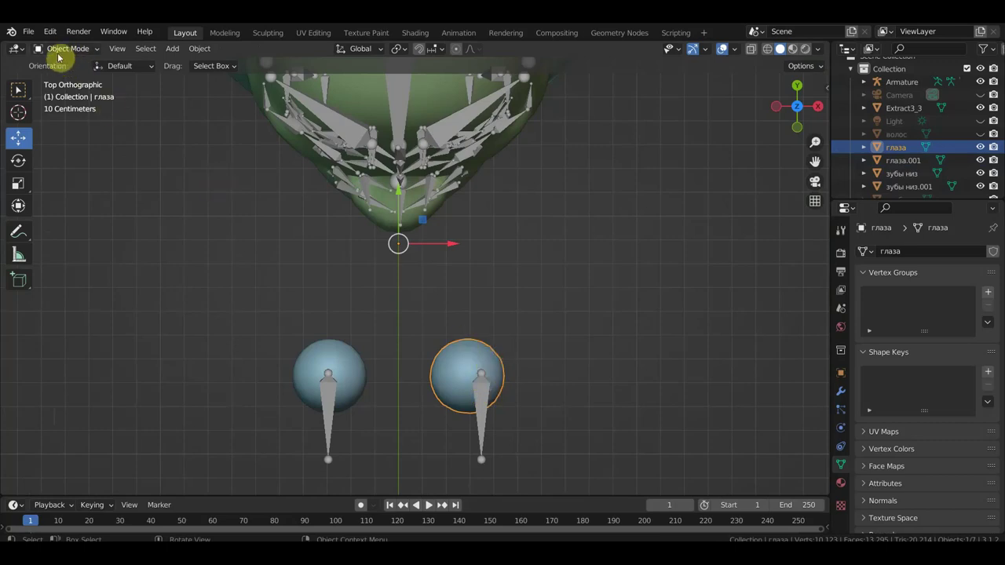
In the armature's Edit Mode, slide the right-eye bones along X under the right eye
click(329, 420)
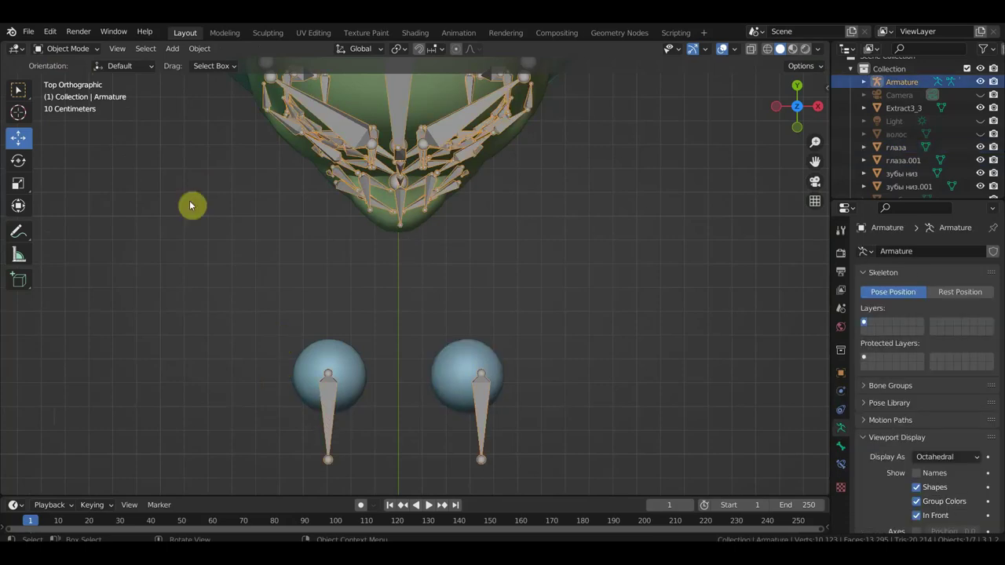
click(69, 49)
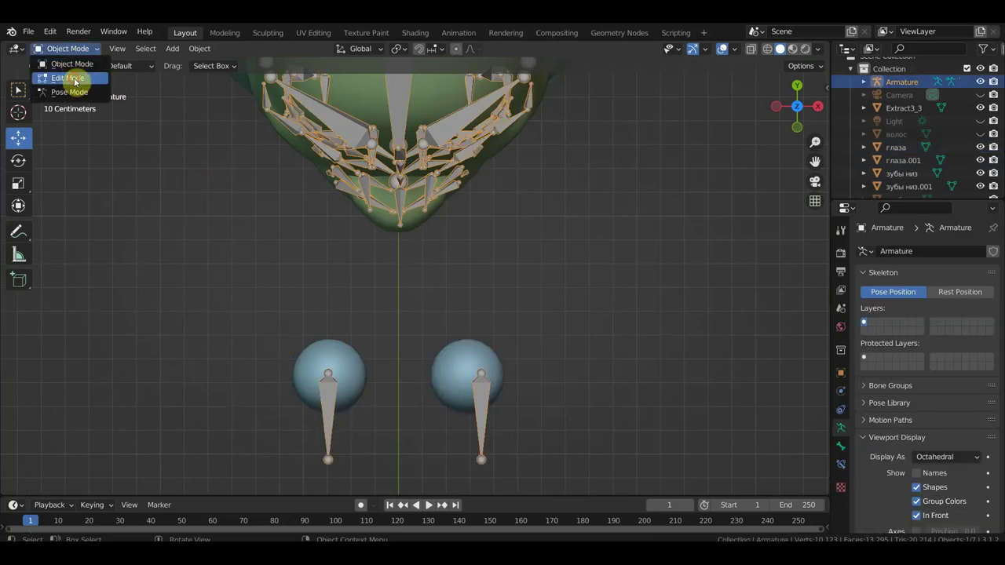
click(75, 80)
scroll(348, 332, down, 2)
scroll(476, 403, down, 2)
mouse_move(484, 436)
mouse_down()
mouse_move(445, 369)
mouse_move(427, 303)
mouse_up()
scroll(473, 377, up, 2)
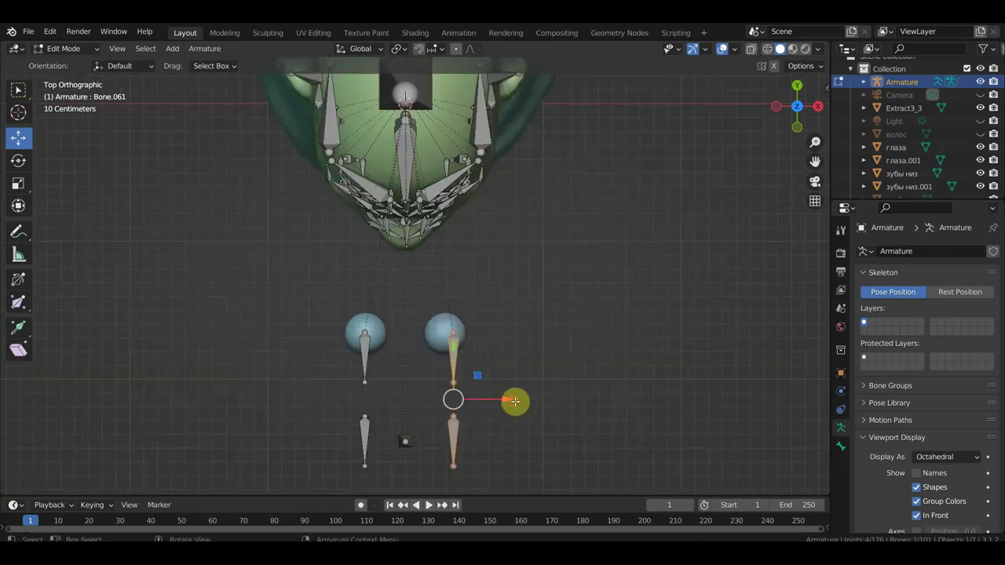
drag(514, 401, 508, 402)
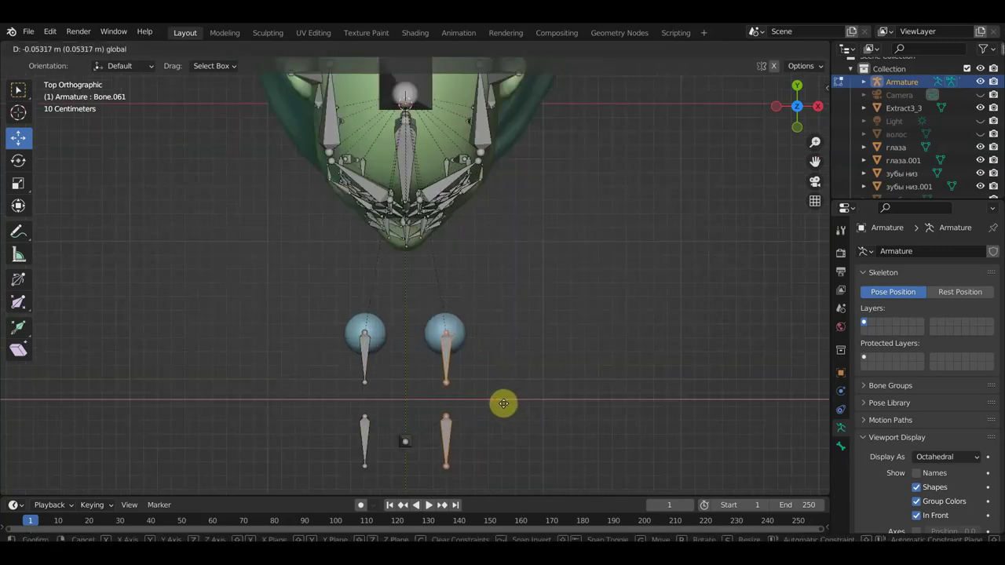
drag(504, 404, 502, 403)
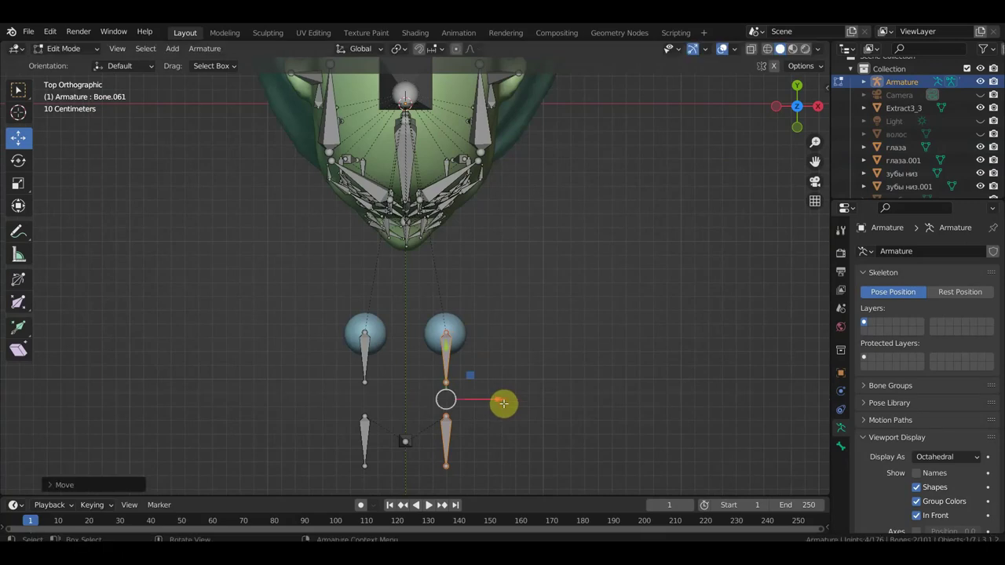
Slide the left-eye bones along X under the left eye and return to Object Mode
mouse_move(360, 365)
mouse_down()
mouse_move(379, 476)
mouse_move(346, 318)
mouse_up()
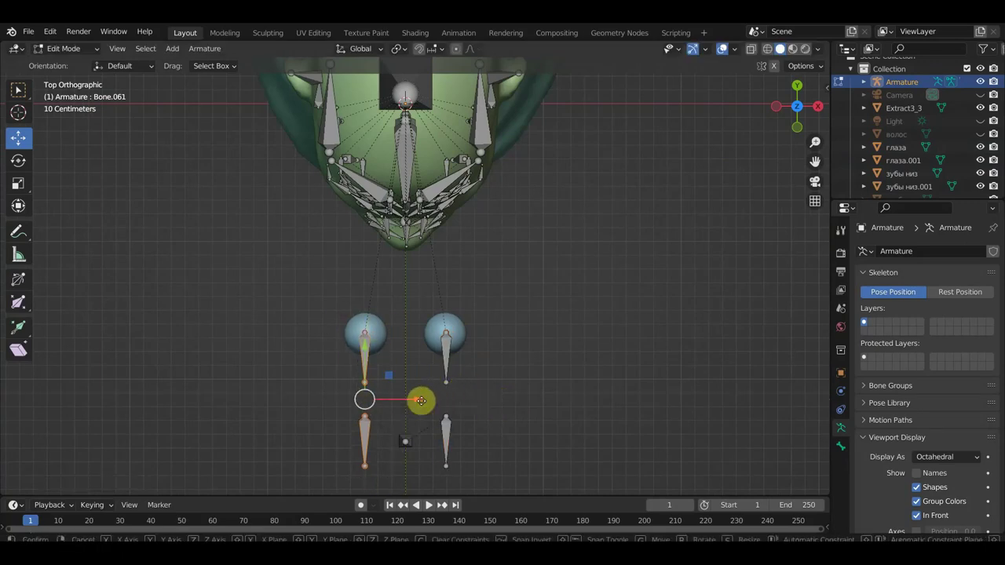
drag(419, 401, 422, 400)
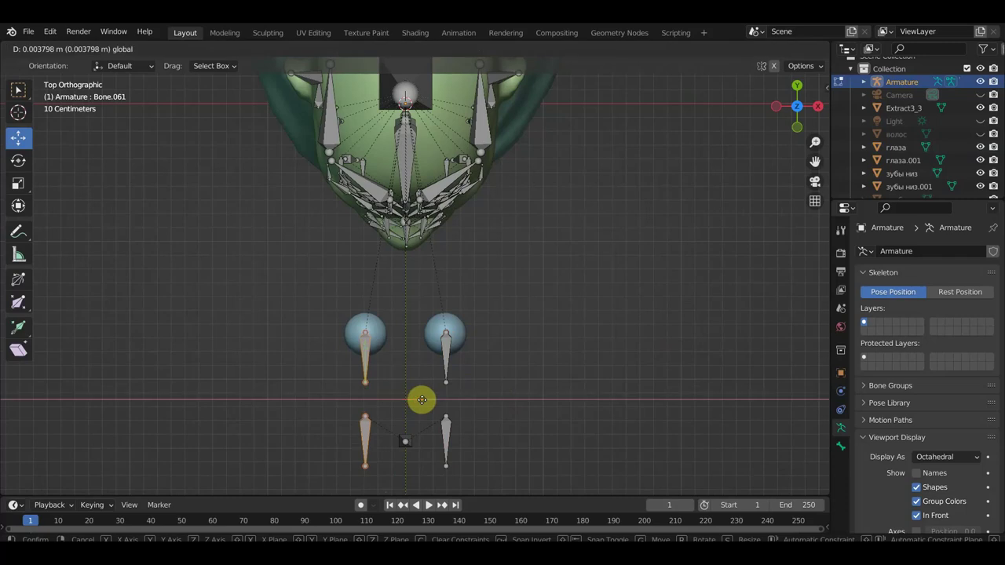
drag(422, 400, 421, 400)
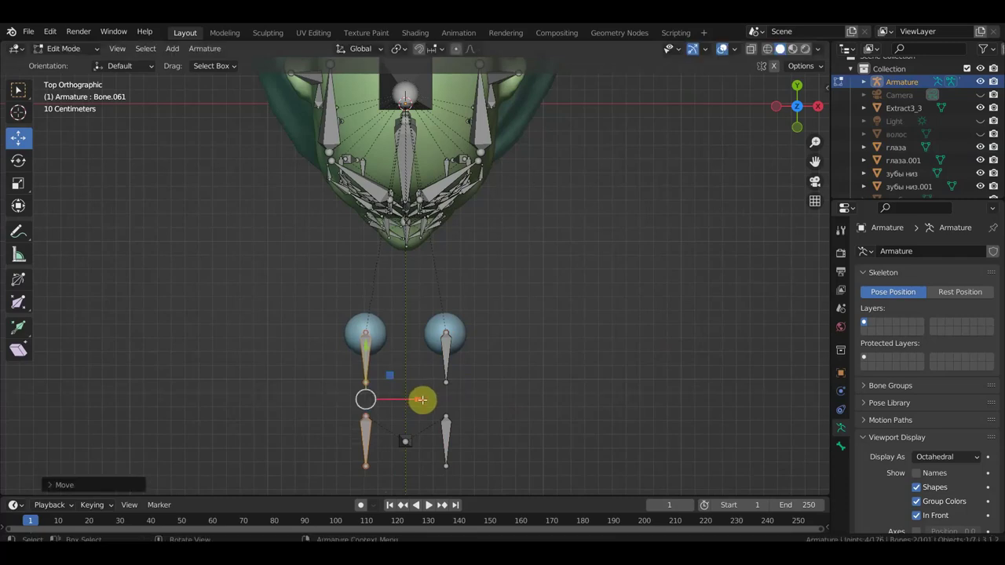
click(71, 49)
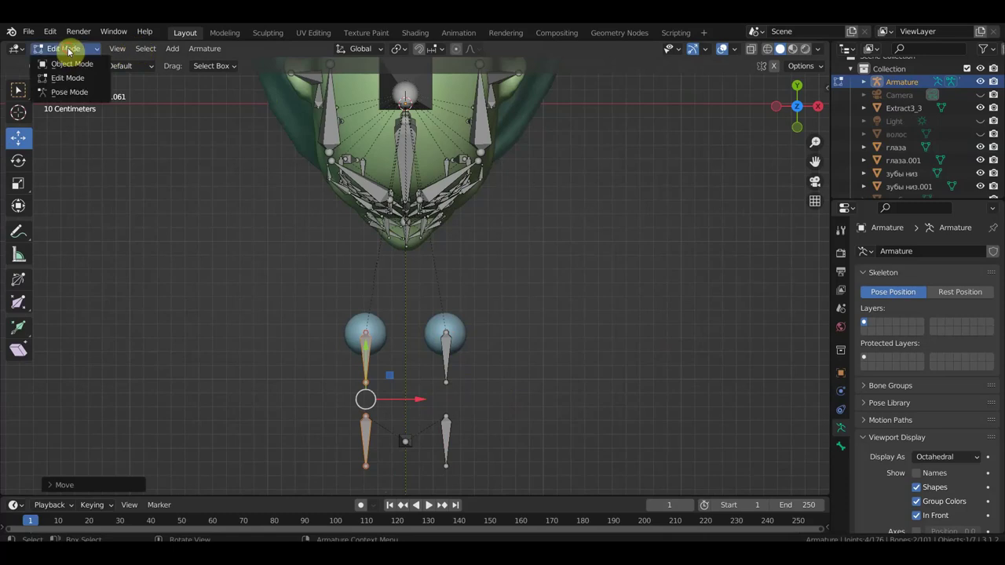
click(72, 64)
mouse_move(427, 274)
middle_down()
mouse_move(303, 170)
mouse_move(377, 250)
mouse_move(347, 278)
mouse_move(381, 278)
middle_up()
Move the selected teeth objects forward along Y in front of the face
scroll(476, 314, up, 3)
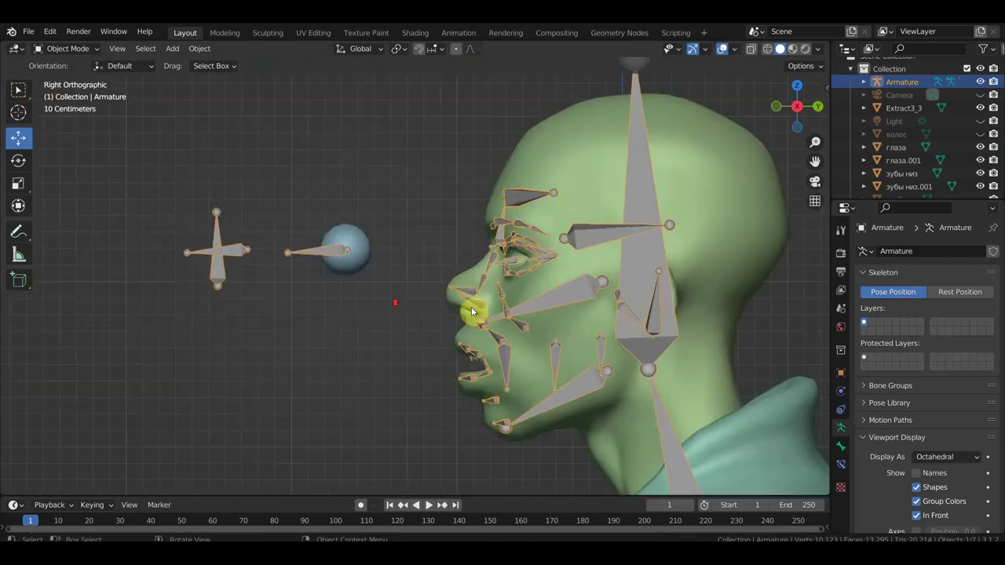
click(906, 161)
click(901, 174)
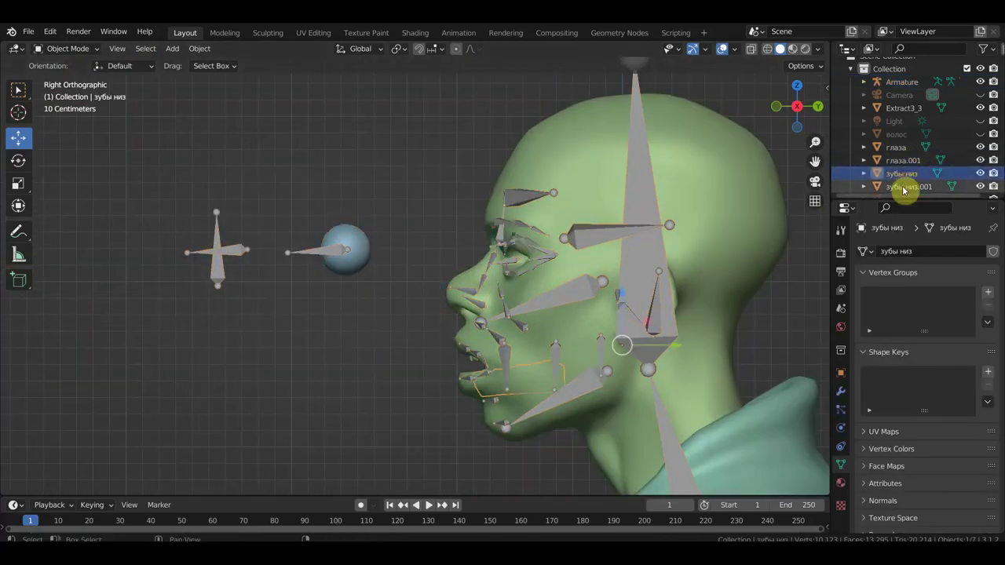
scroll(511, 314, down, 3)
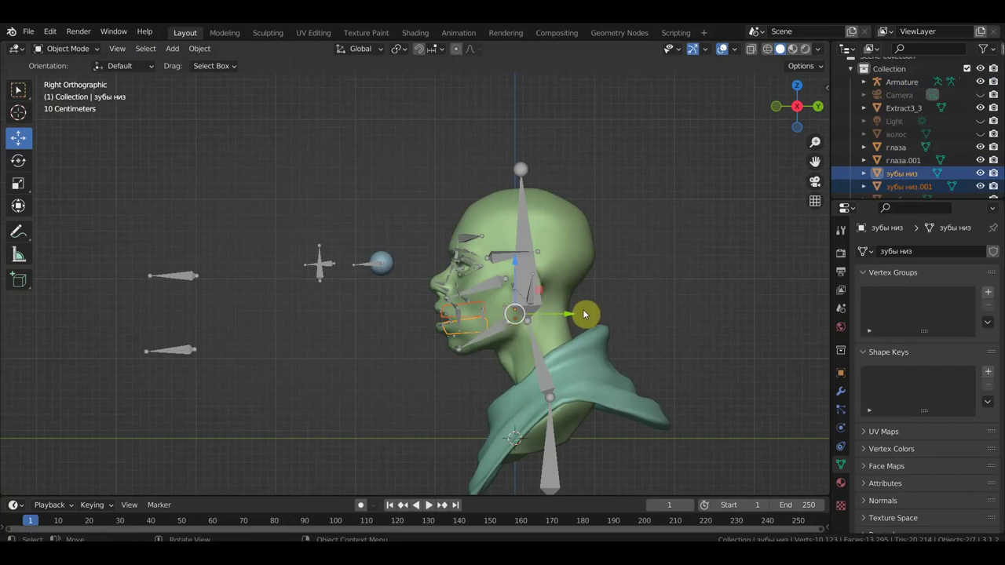
key(g)
key(y)
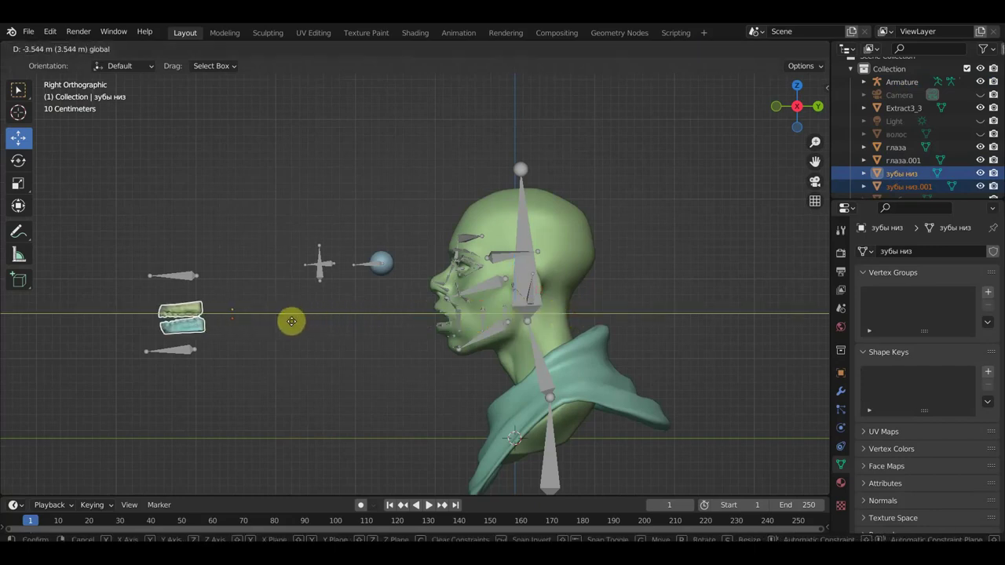
click(280, 325)
Raise the upper teeth зубы низ.001 along Z and lower зубы низ onto the lower bone
click(172, 305)
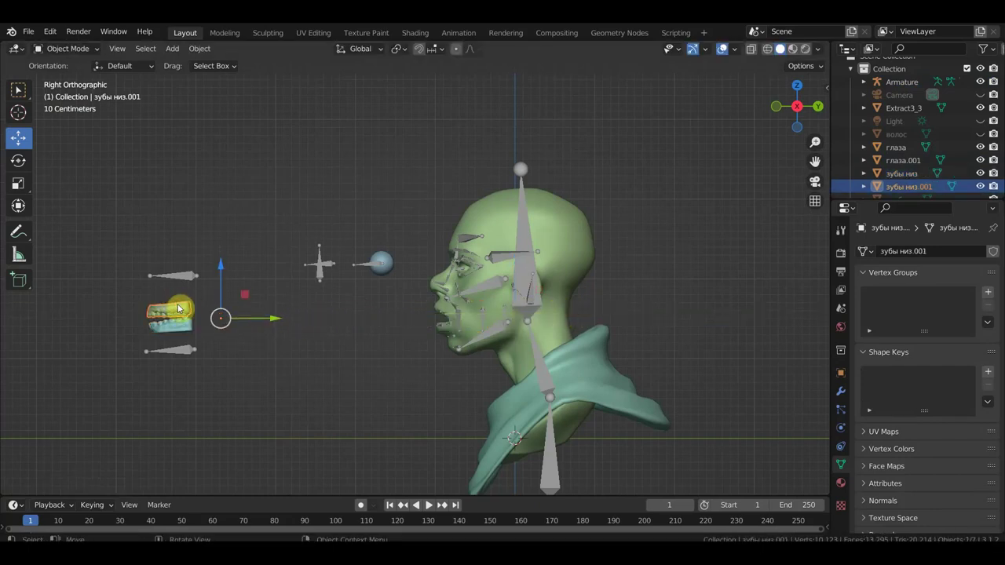
key(g)
key(z)
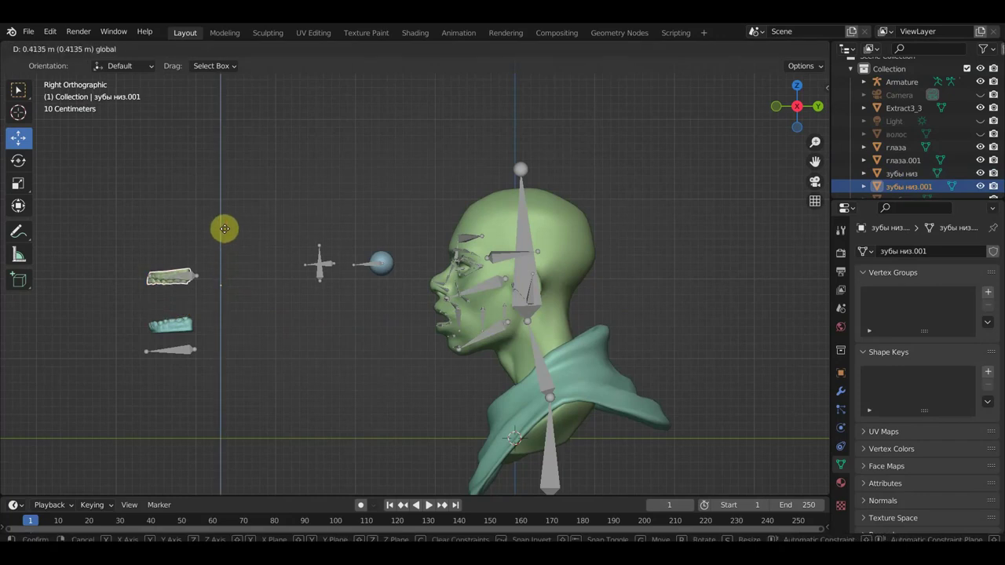
click(225, 227)
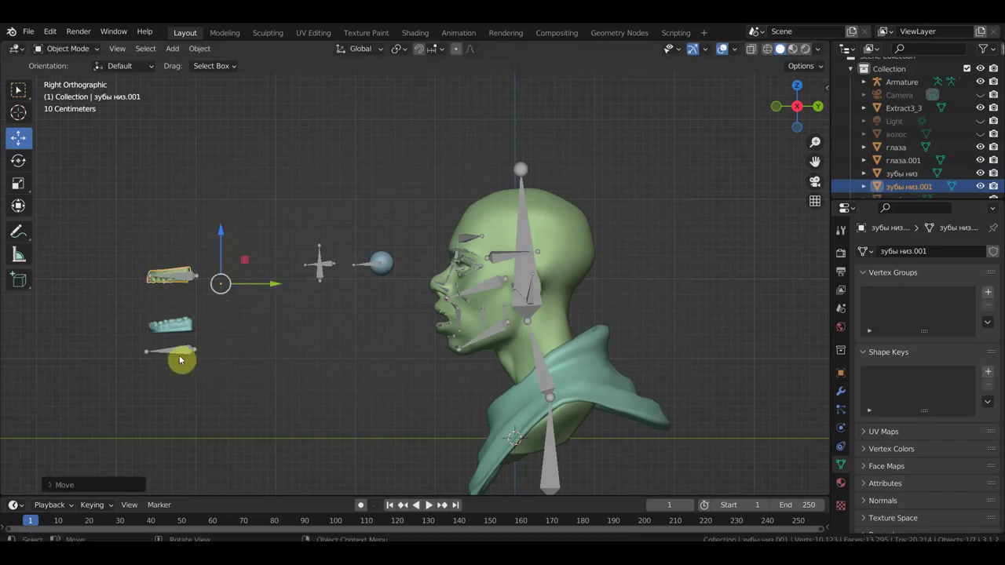
click(175, 329)
drag(216, 279, 219, 288)
mouse_move(220, 288)
middle_down()
mouse_move(254, 409)
mouse_move(258, 336)
mouse_move(276, 440)
middle_up()
Check the teeth placement from top and side views, then select the upper teeth
key(KP_7)
scroll(416, 420, down, 2)
shift+middle_drag(503, 417, 486, 291)
scroll(387, 334, up, 6)
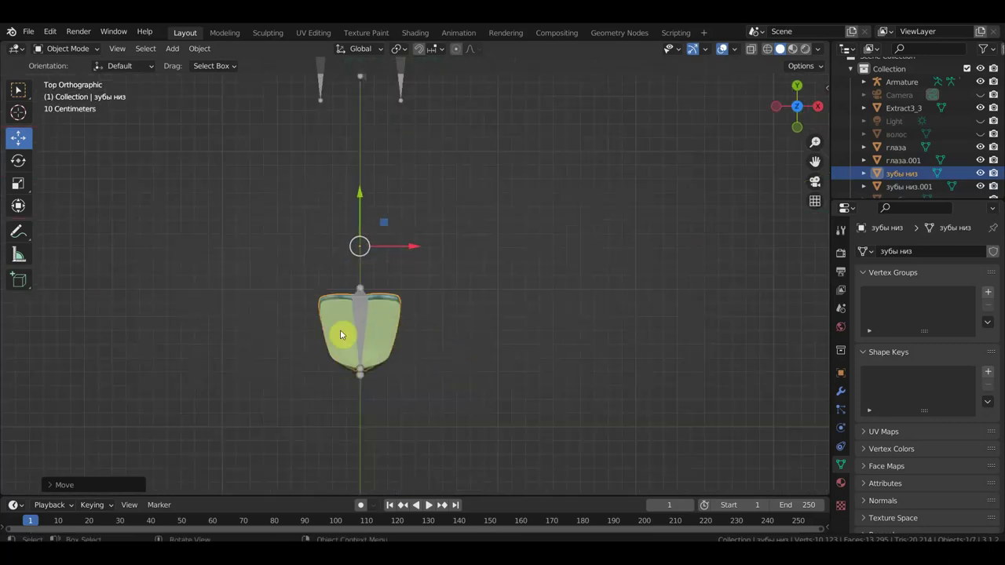
key(KP_3)
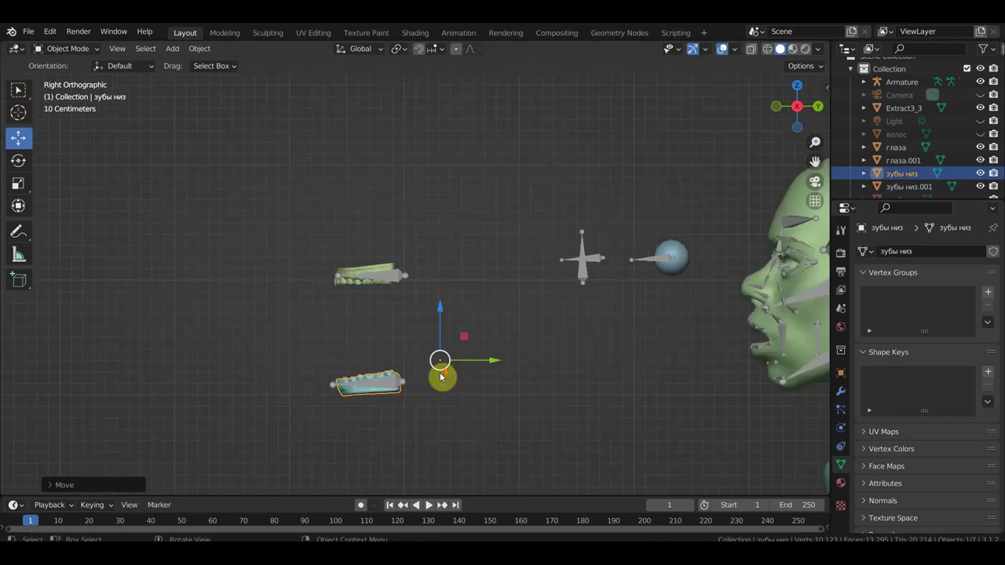
scroll(441, 378, down, 3)
mouse_move(482, 384)
shift+middle_down()
mouse_move(336, 358)
mouse_move(284, 326)
mouse_move(409, 366)
shift+middle_up()
scroll(284, 326, up, 1)
shift+middle_drag(291, 253, 357, 261)
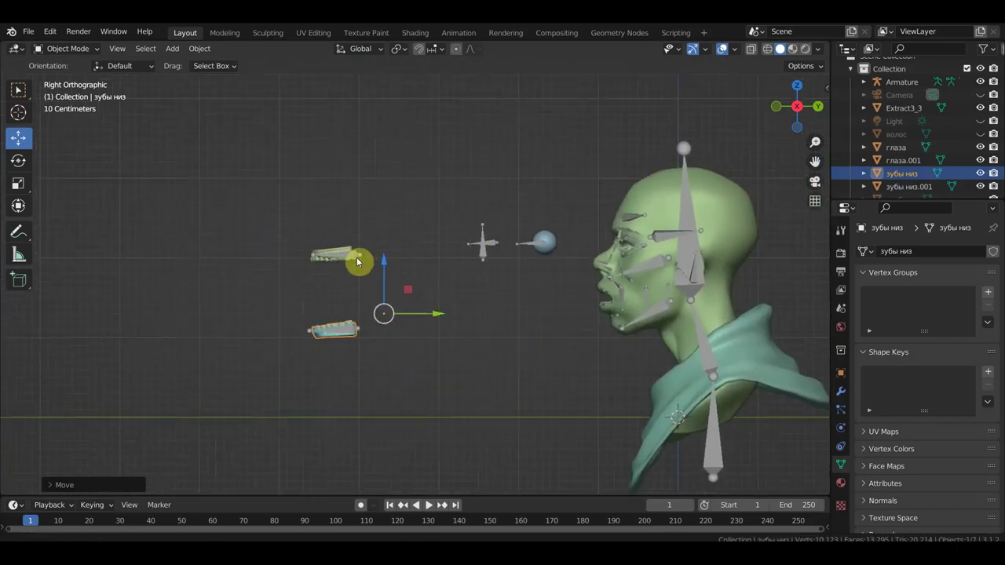
scroll(358, 261, up, 1)
scroll(406, 274, up, 1)
click(382, 257)
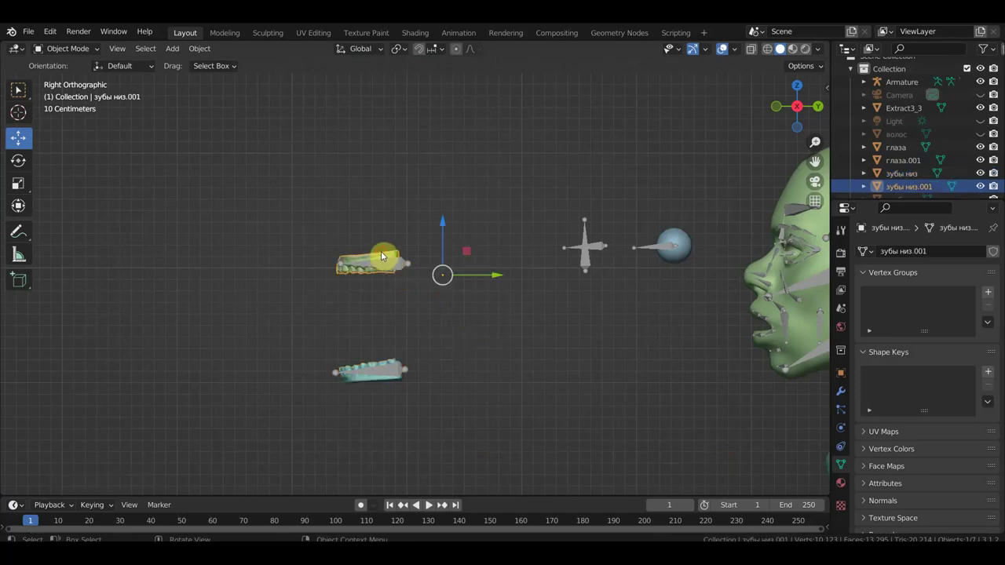
scroll(393, 248, up, 2)
scroll(393, 249, up, 1)
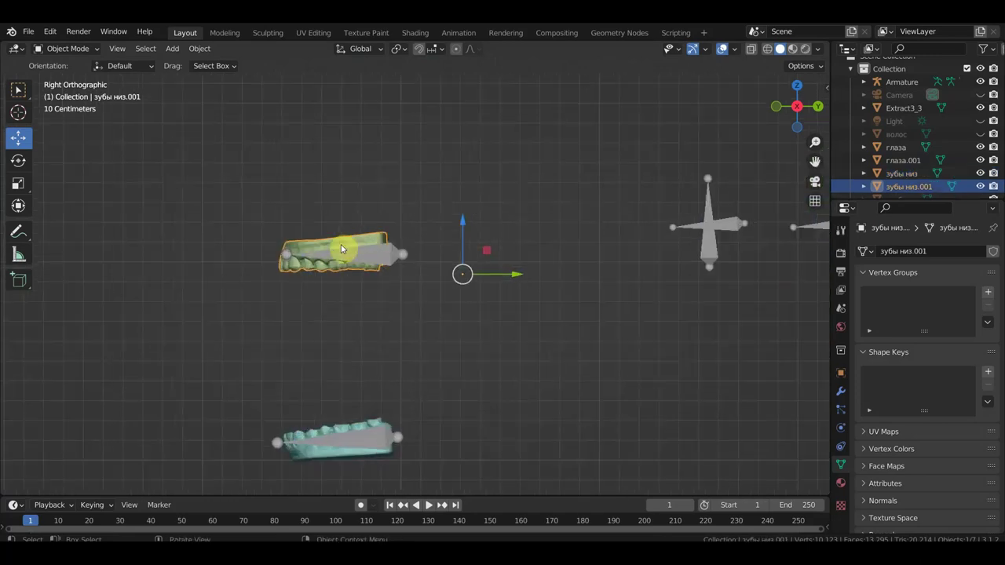
Parent the upper teeth to bone Bone.005 in Pose Mode, then return to Object Mode
shift+click(393, 254)
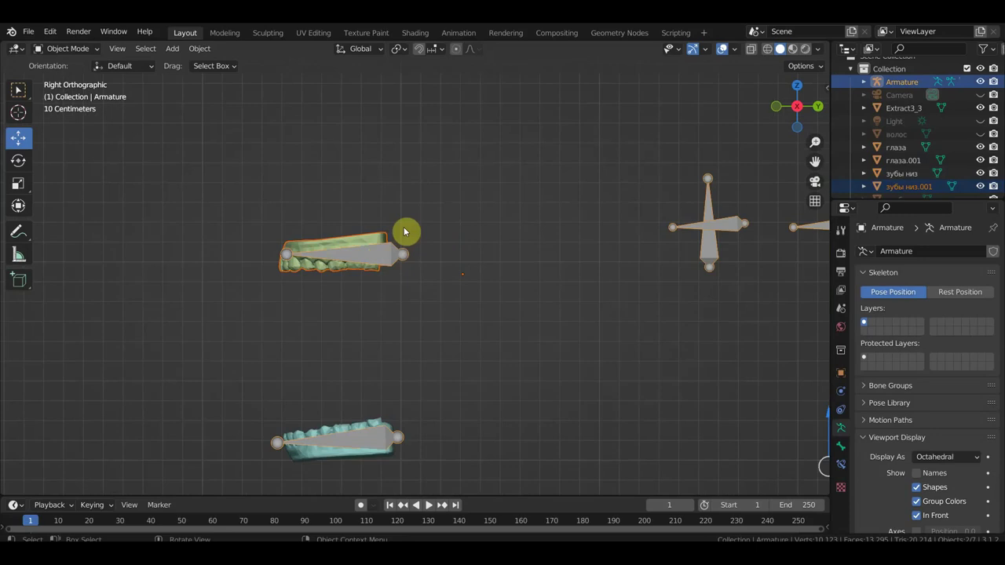
click(69, 50)
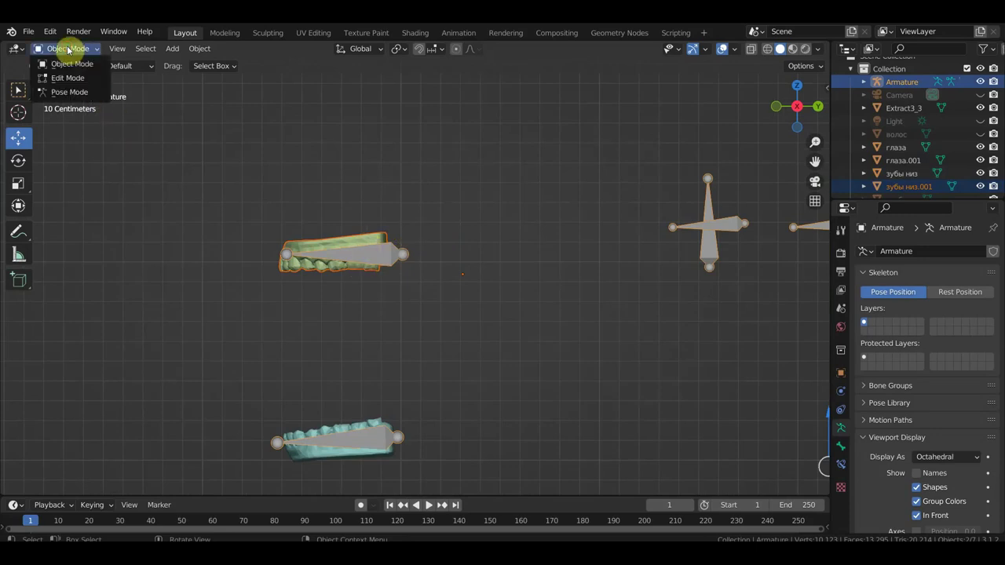
click(69, 92)
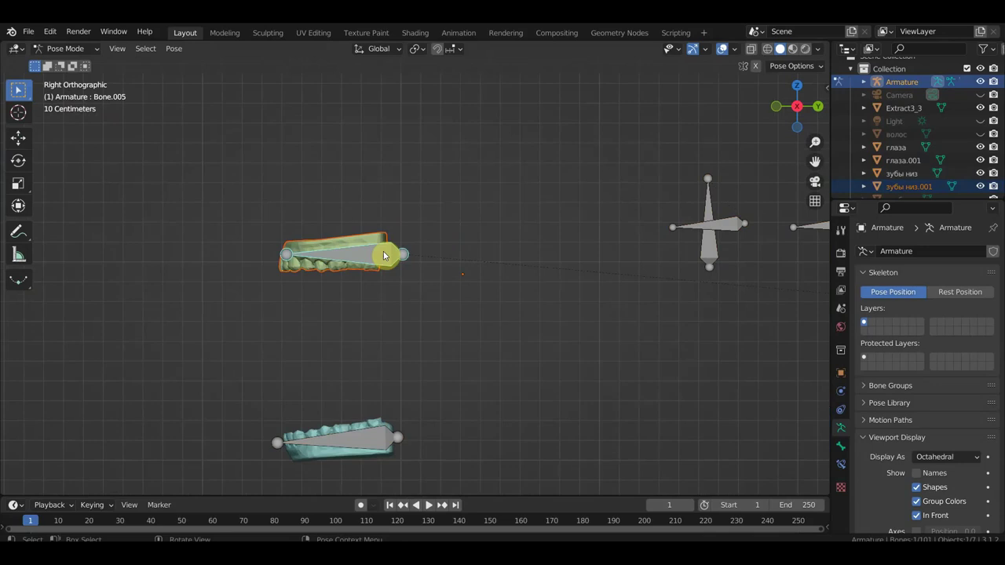
key(ctrl+p)
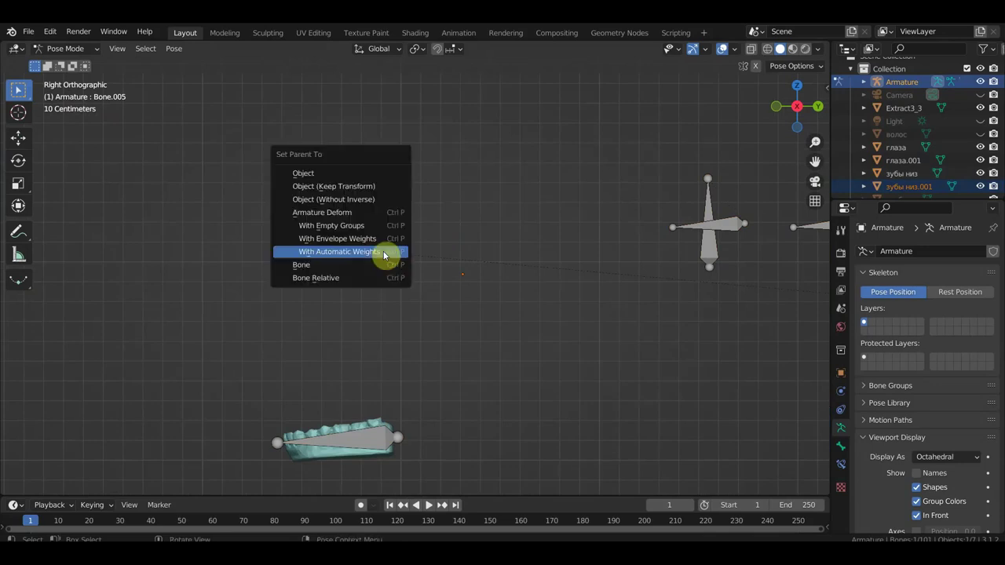
click(362, 265)
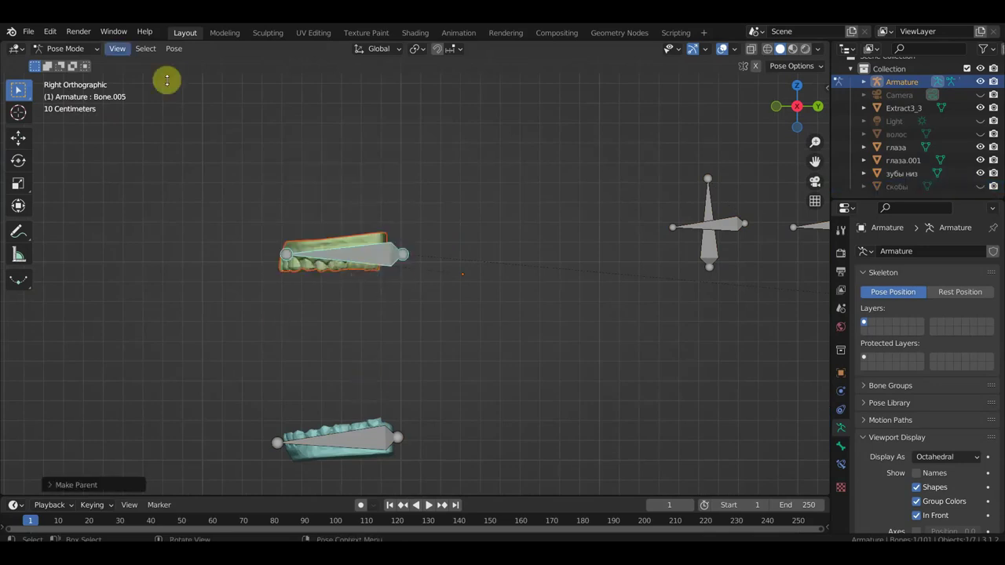
click(59, 49)
click(68, 64)
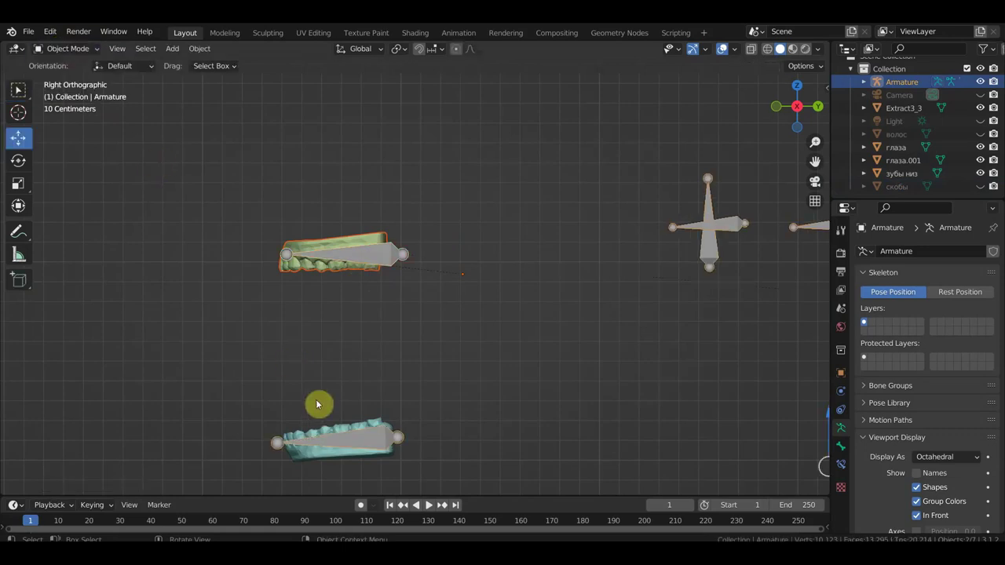
Parent the lower teeth зубы низ to bone Bone.006 and go back to Object Mode
click(358, 432)
shift+click(376, 441)
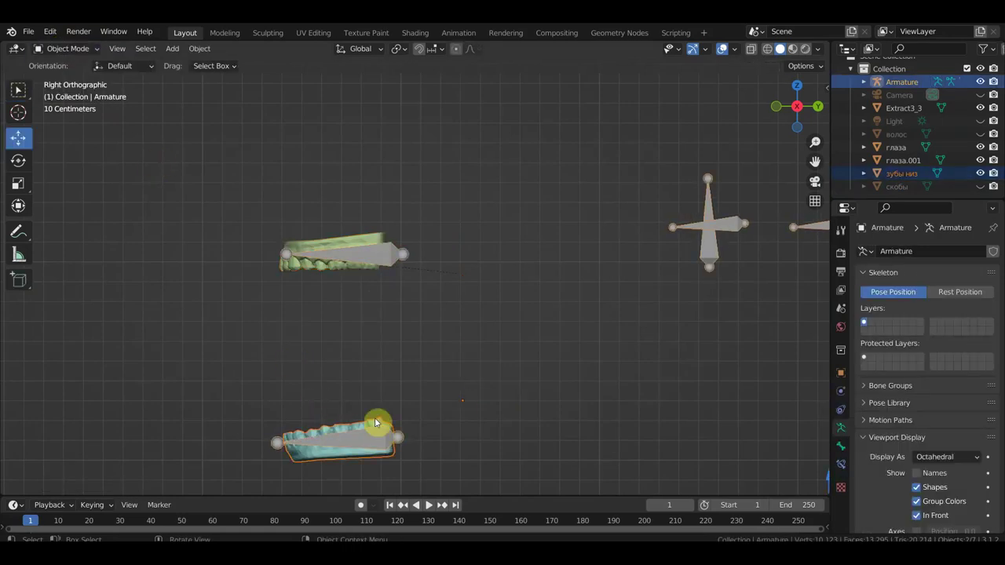
click(65, 50)
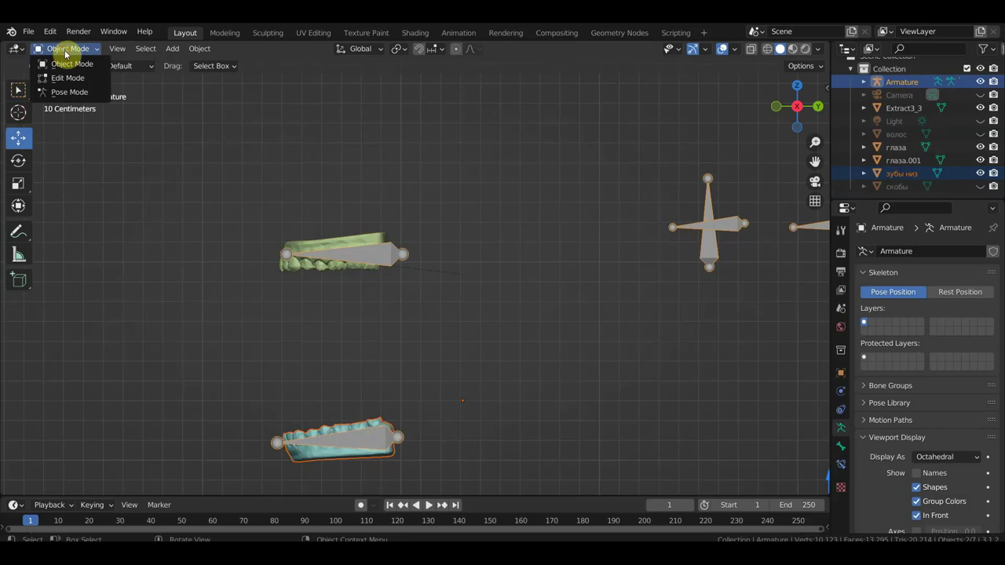
click(71, 92)
click(355, 442)
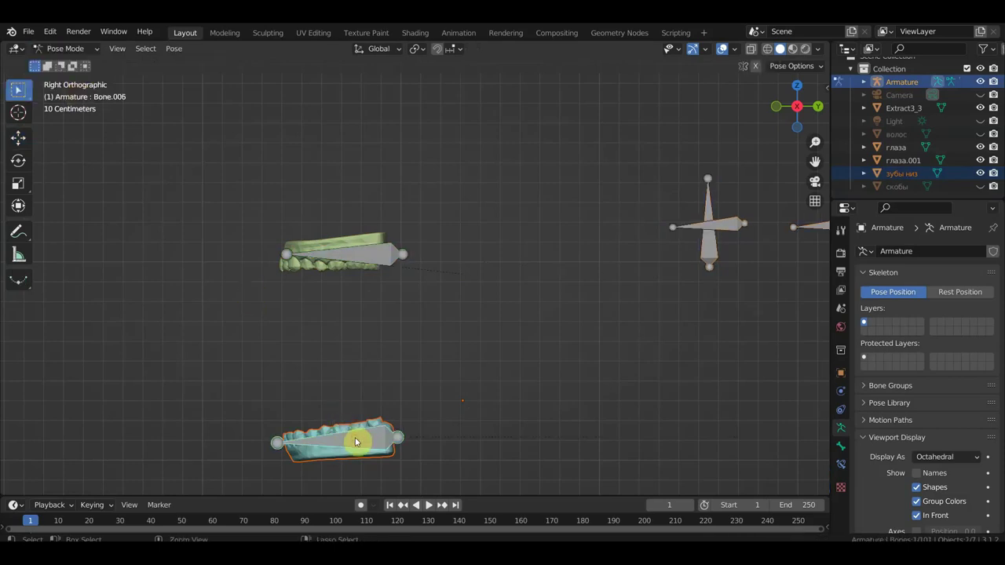
key(ctrl+p)
click(355, 438)
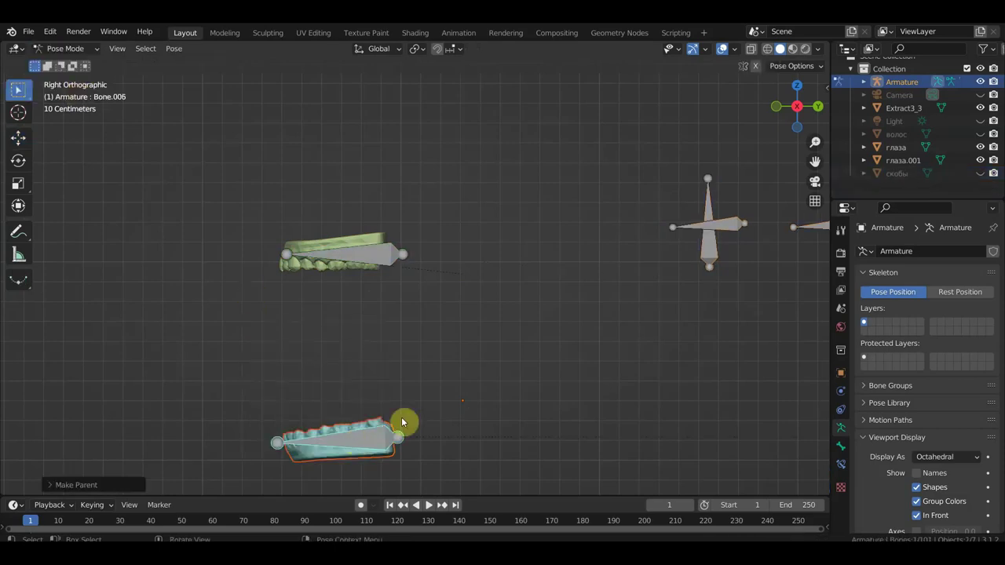
click(65, 48)
mouse_move(311, 278)
shift+middle_down()
mouse_move(146, 285)
mouse_move(361, 310)
mouse_move(361, 370)
mouse_move(385, 233)
shift+middle_up()
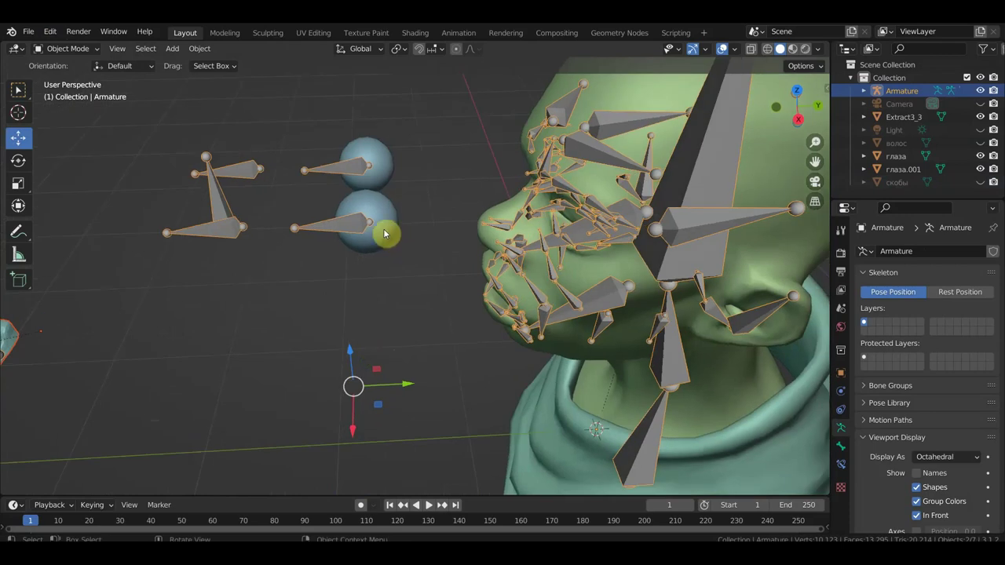
In Pose Mode, parent the lower eyeball sphere to bone Bone.010
click(385, 234)
shift+click(318, 226)
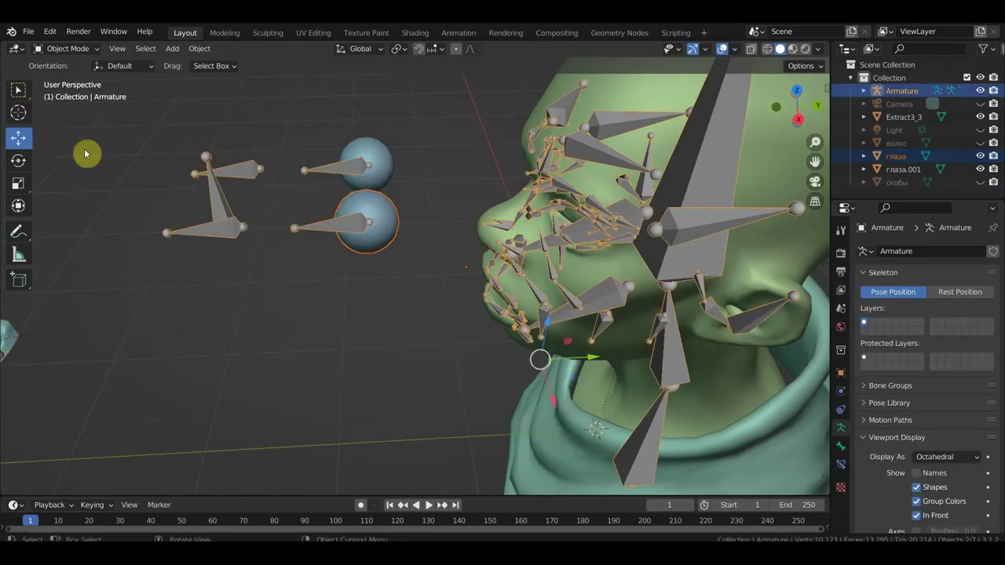
click(59, 48)
click(61, 91)
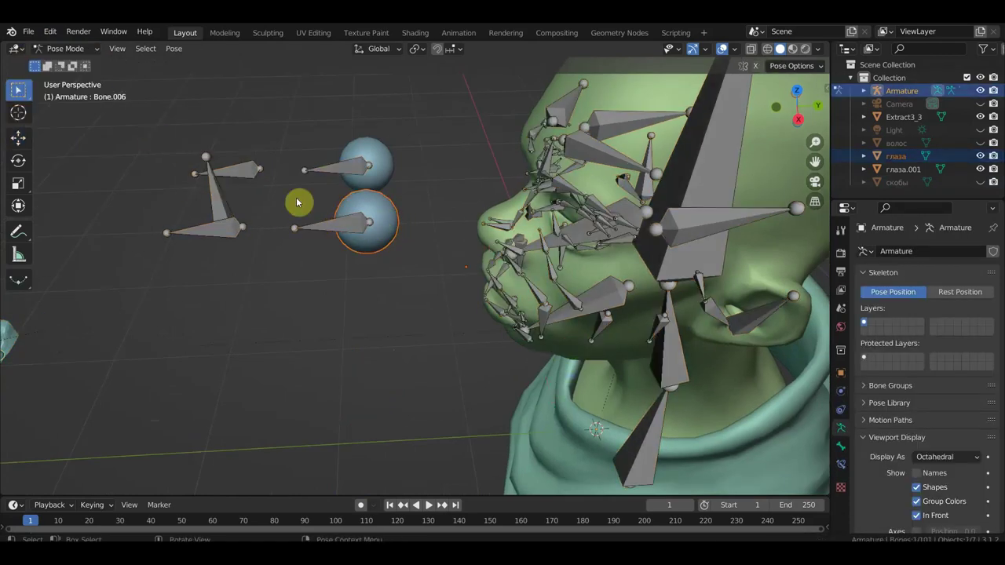
key(ctrl+p)
click(330, 226)
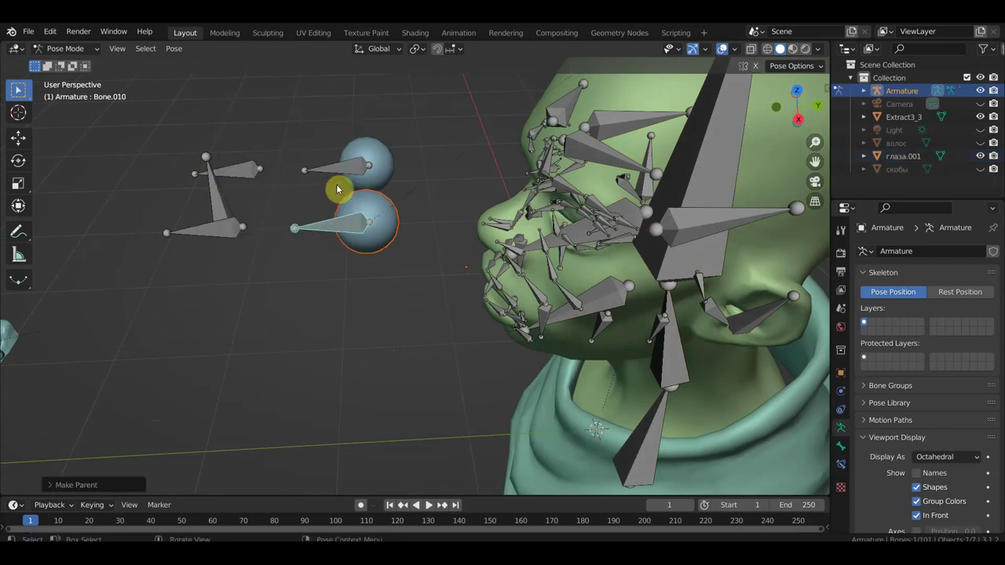
Parent the upper eyeball sphere to bone Bone.011, via Object Mode and back to Pose Mode
click(69, 48)
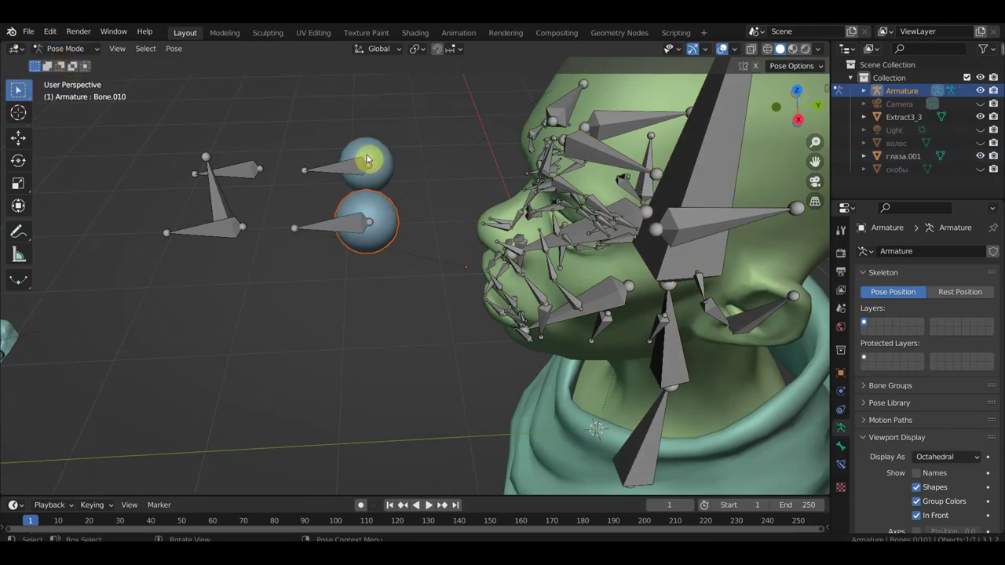
click(70, 49)
click(74, 64)
shift+click(367, 165)
click(983, 299)
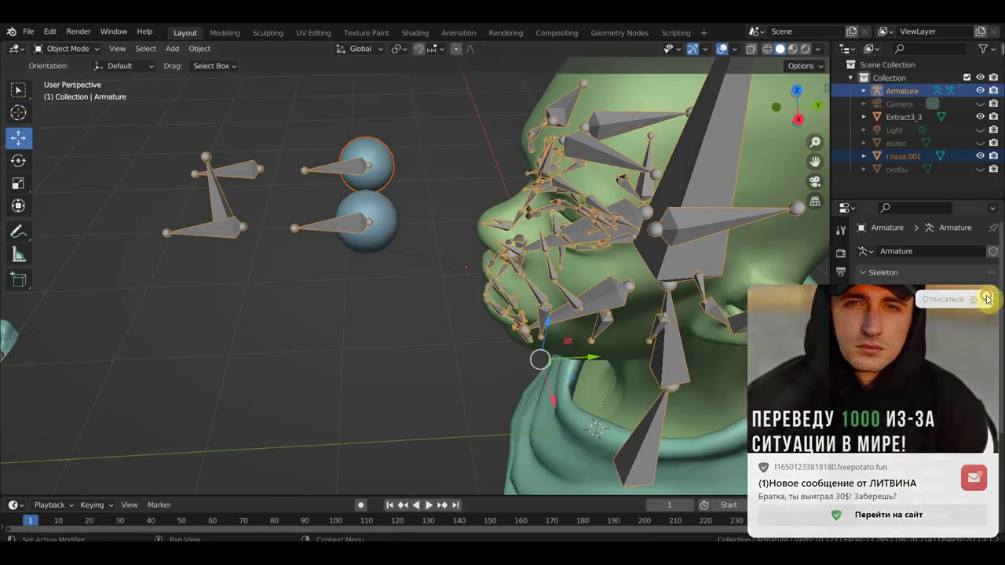
click(63, 48)
click(65, 91)
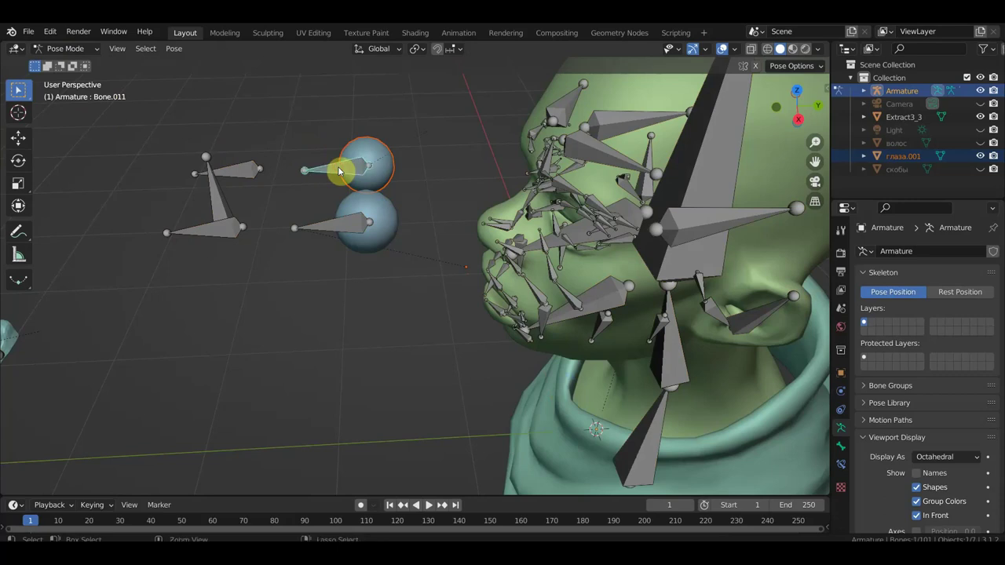
key(ctrl+p)
click(339, 171)
mouse_move(339, 166)
middle_down()
mouse_move(340, 225)
mouse_move(350, 160)
mouse_move(383, 169)
middle_up()
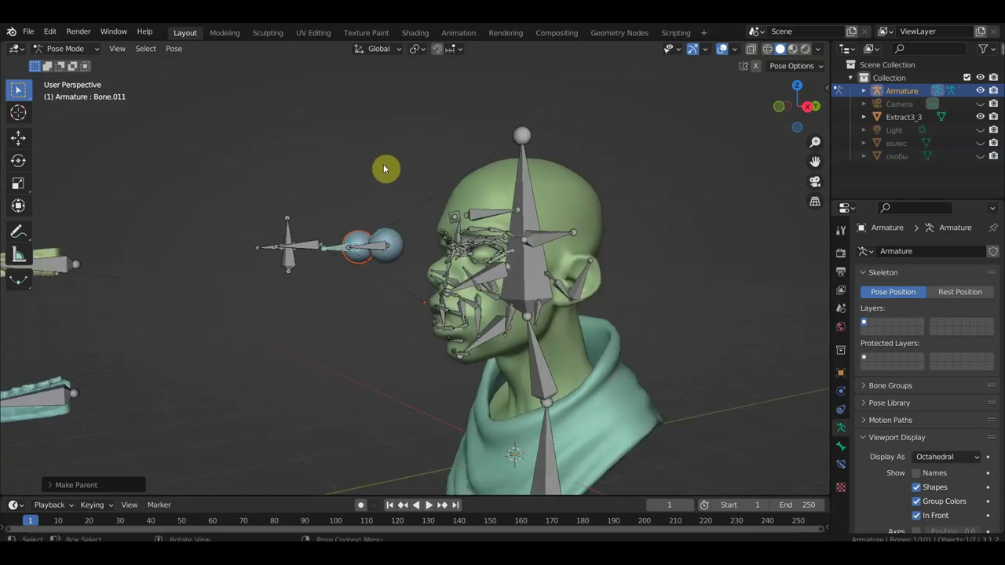
Switch to the right side view and toggle the armature to Object Mode and back to Pose Mode
key(KP_3)
scroll(256, 249, down, 1)
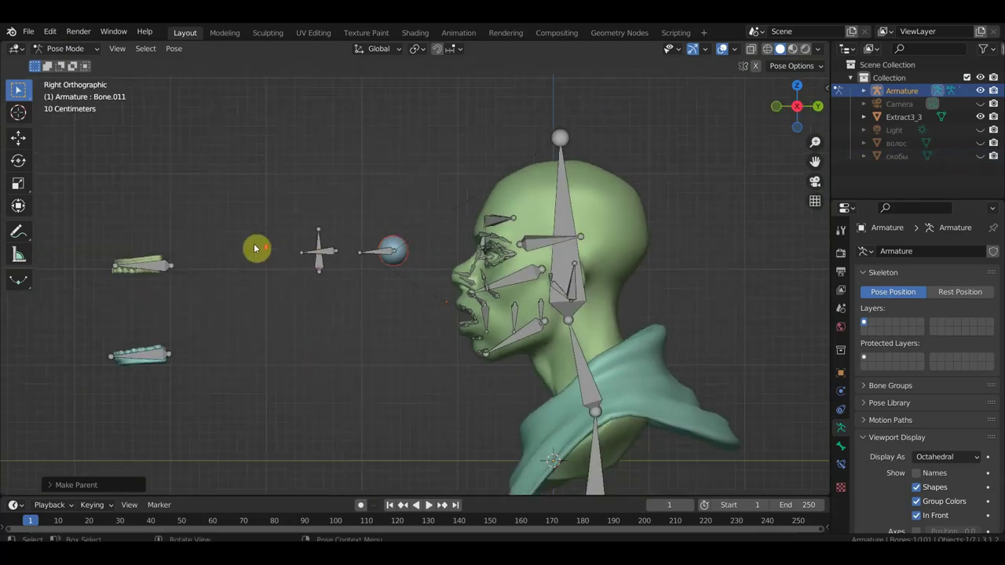
scroll(256, 249, down, 1)
click(69, 49)
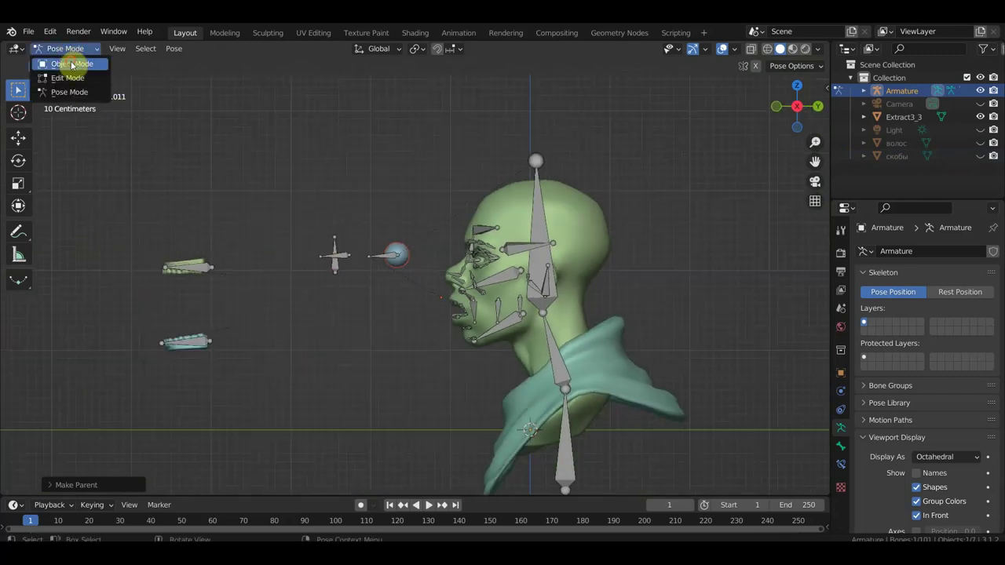
click(71, 64)
click(335, 253)
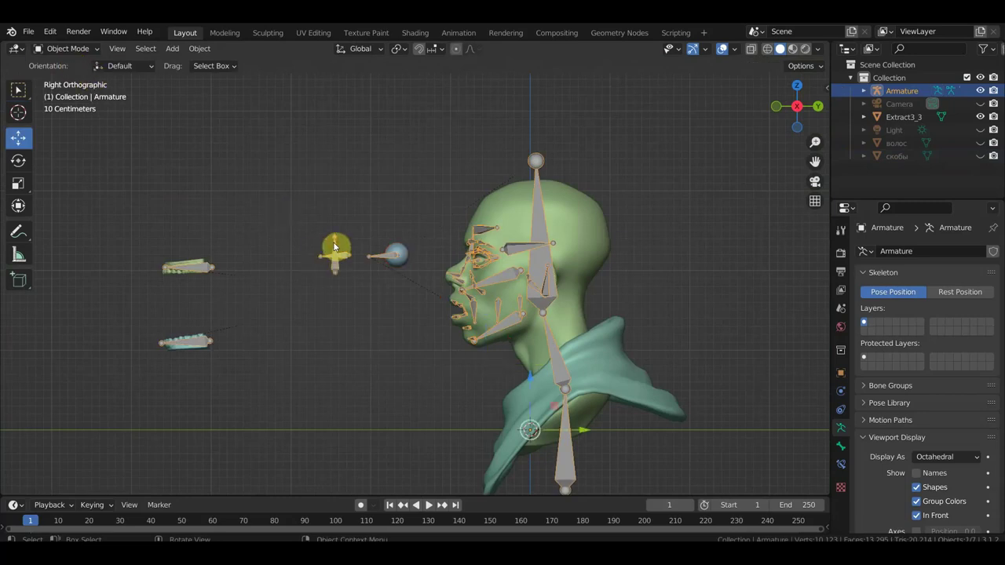
click(69, 49)
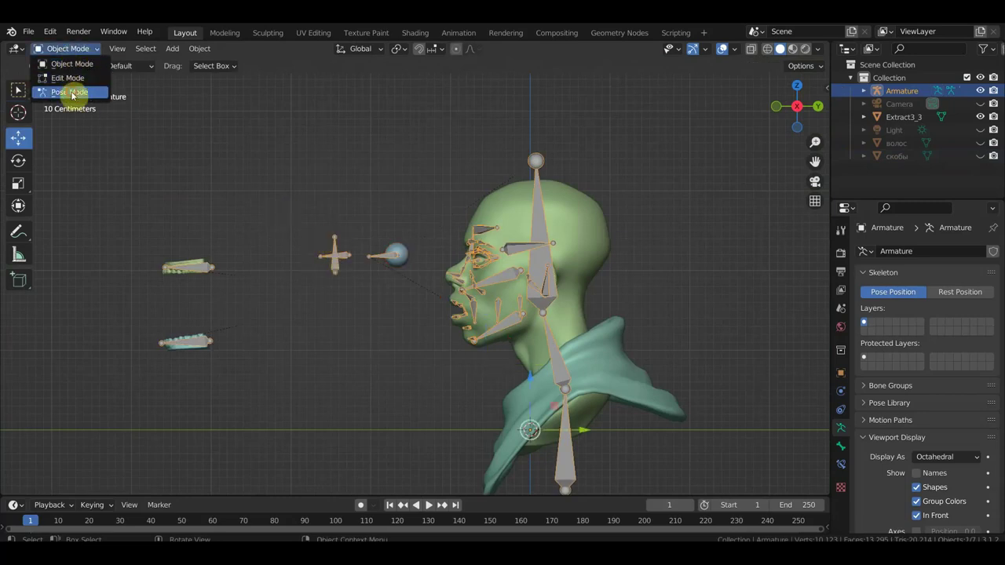
click(72, 93)
Move the upper teeth bone Bone.005 from beside the face down into the mouth
scroll(211, 278, up, 2)
shift+middle_drag(211, 278, 239, 210)
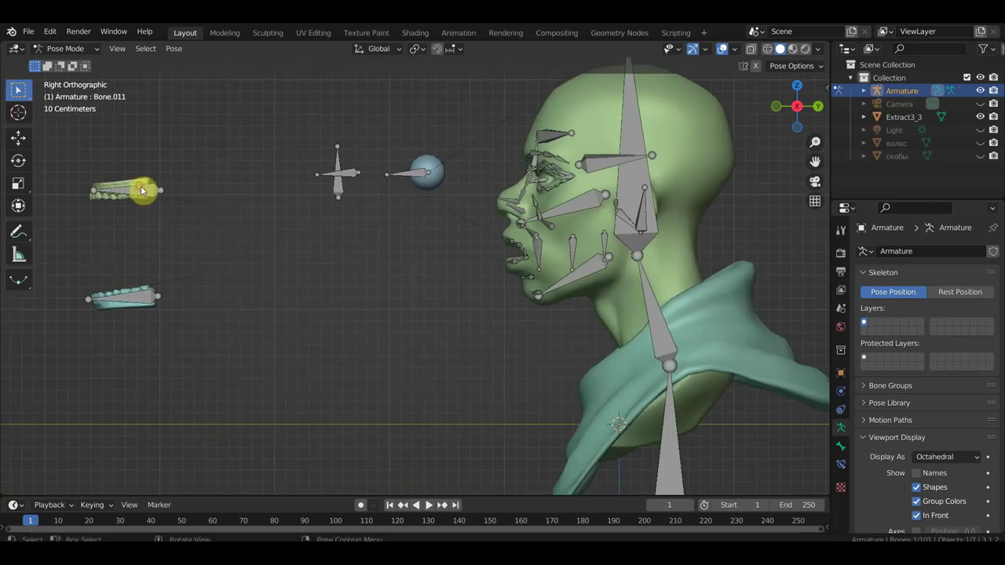
click(18, 137)
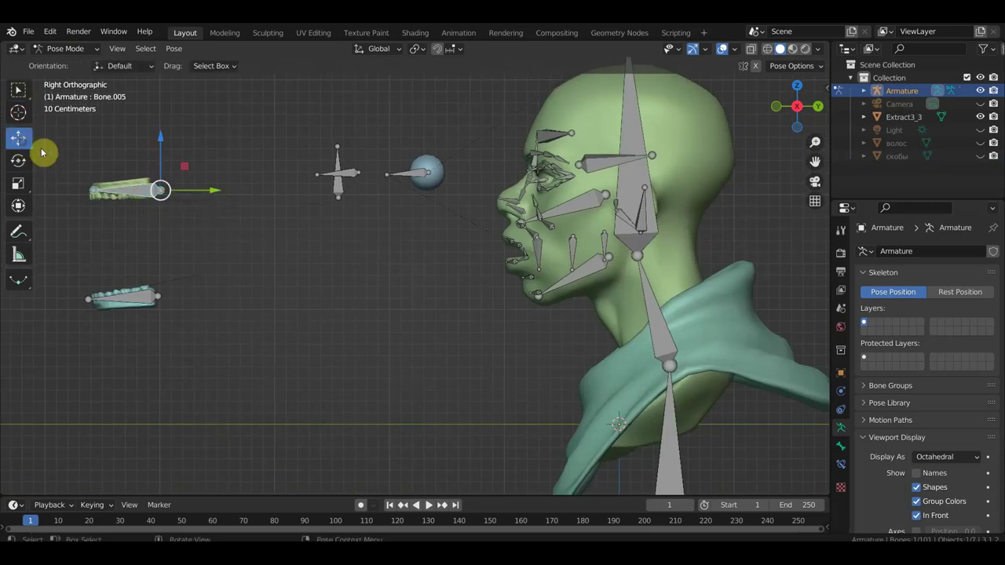
drag(209, 192, 628, 279)
drag(572, 141, 593, 189)
drag(635, 240, 634, 236)
click(50, 33)
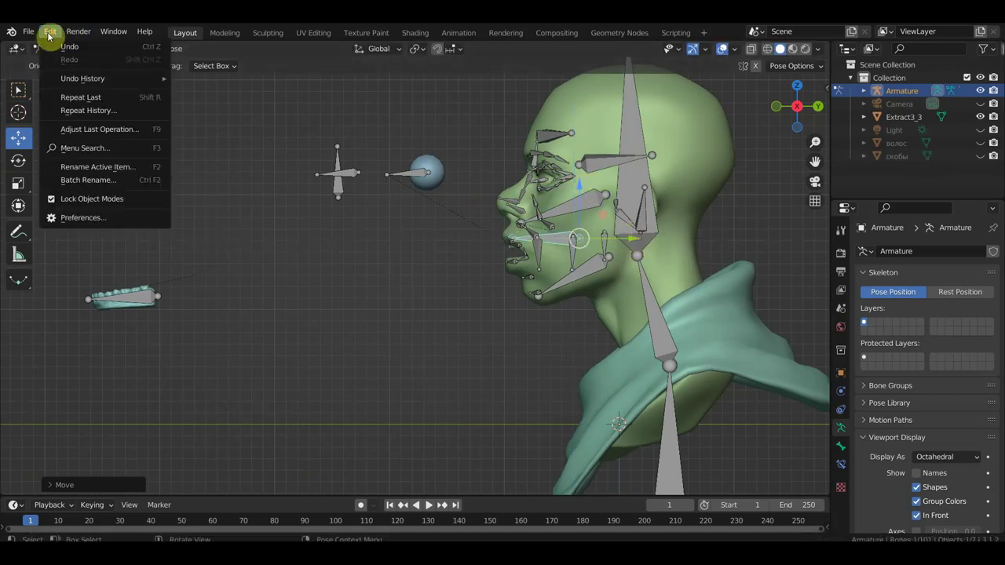
Save the file under the new name екко1.blend
click(62, 132)
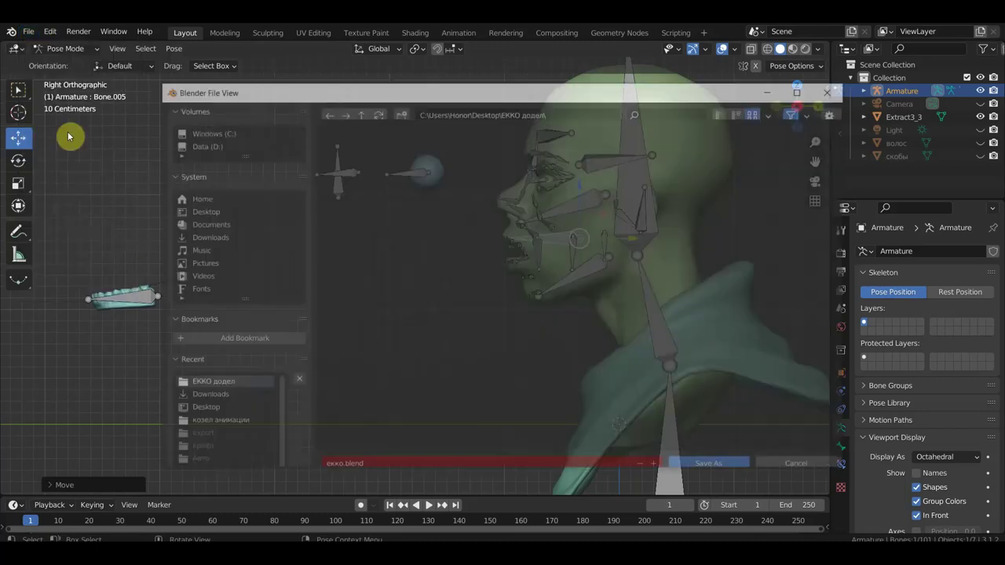
click(657, 457)
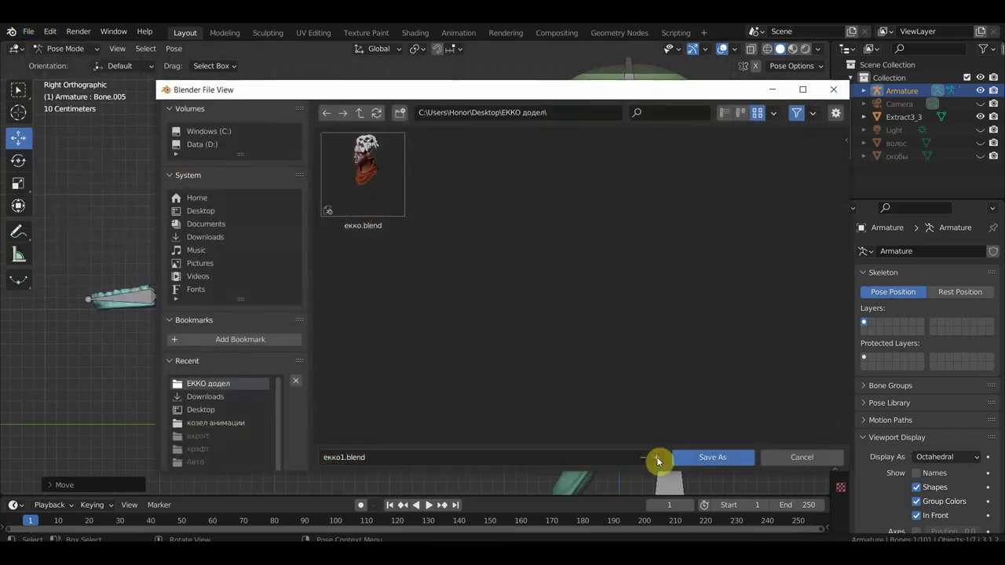
click(711, 461)
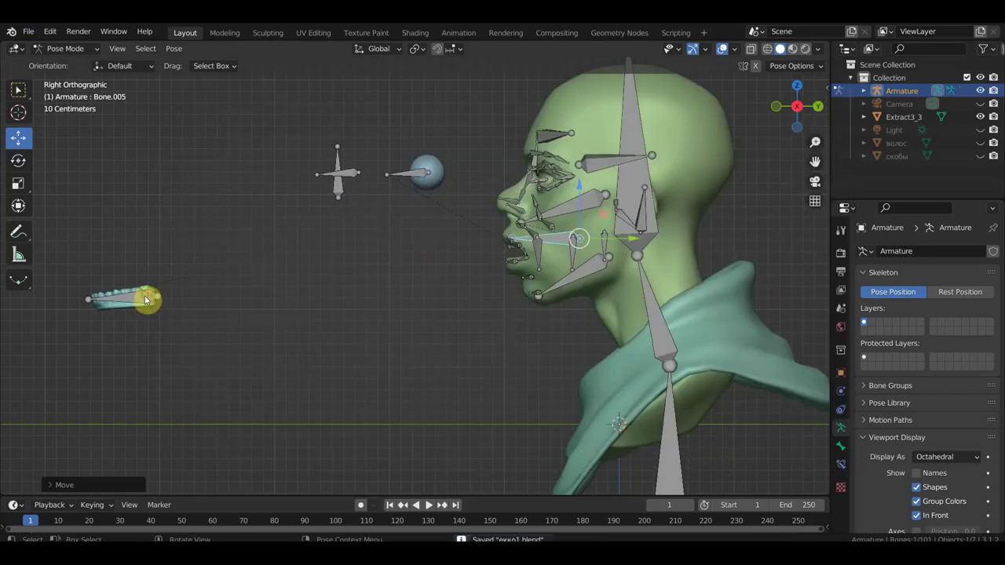
Move the lower teeth and the eyeball into the head, then show Material Preview from the front
mouse_move(157, 301)
mouse_down()
mouse_move(382, 294)
mouse_move(643, 302)
mouse_up()
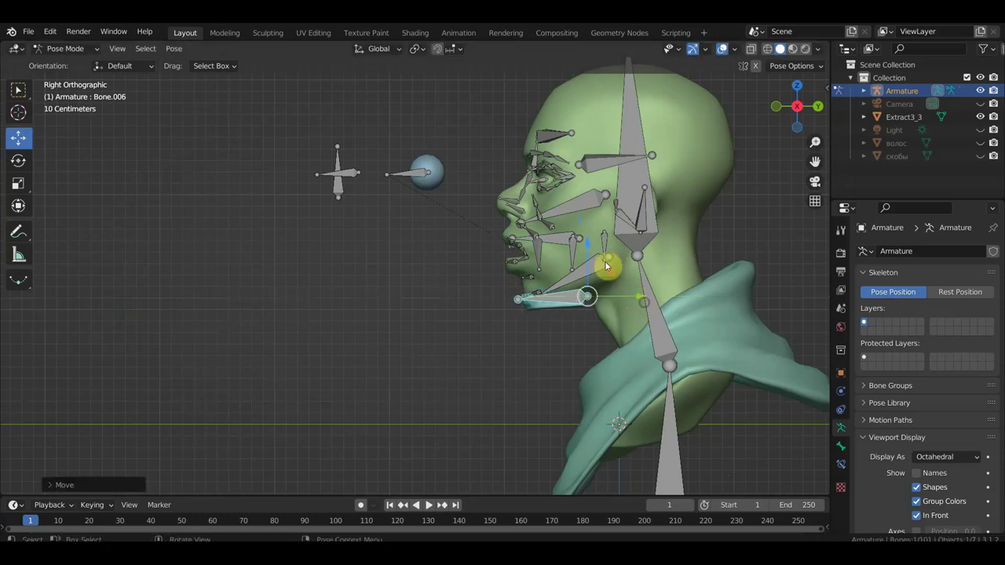
drag(584, 251, 584, 204)
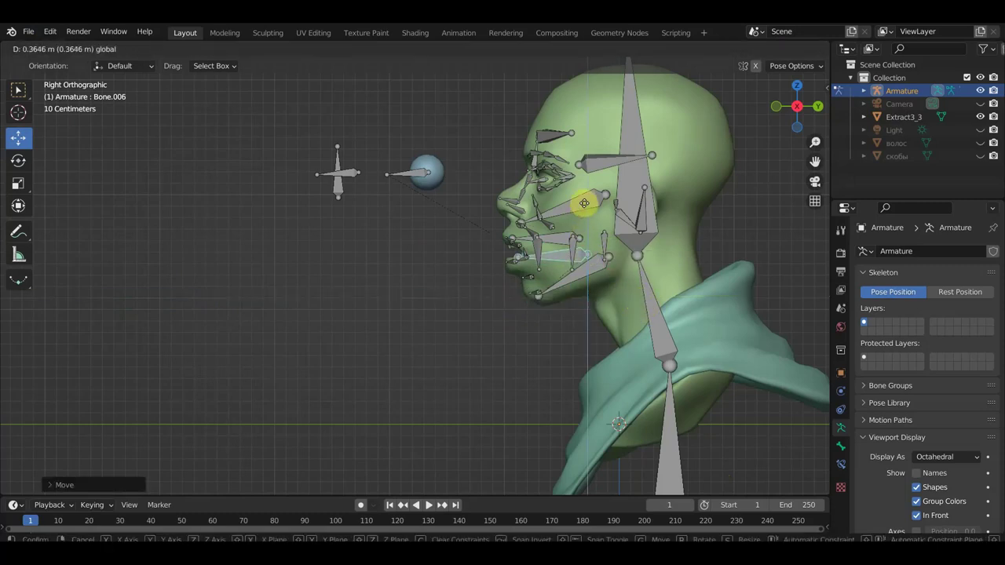
right_click(584, 203)
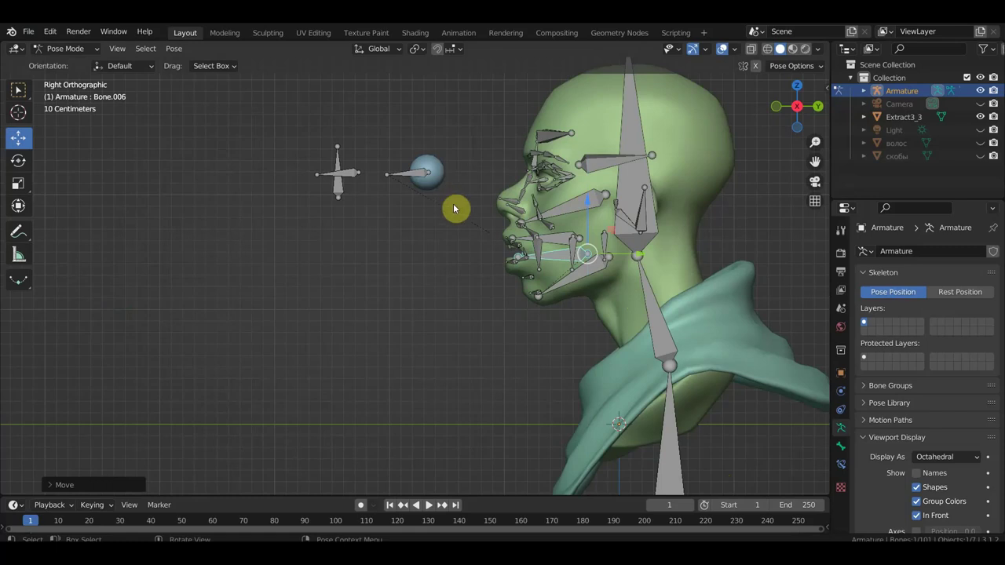
click(397, 149)
drag(483, 174, 617, 203)
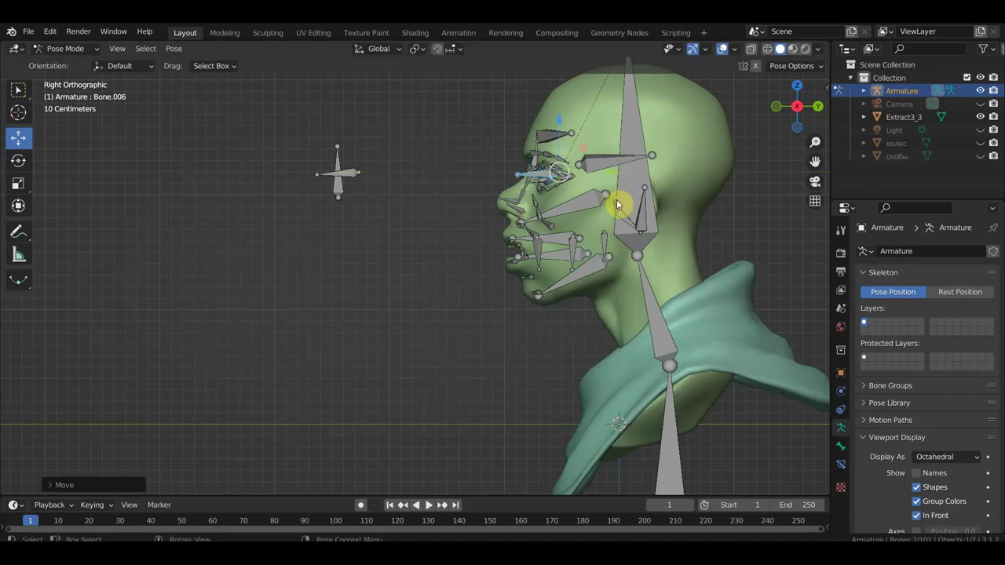
key(KP_1)
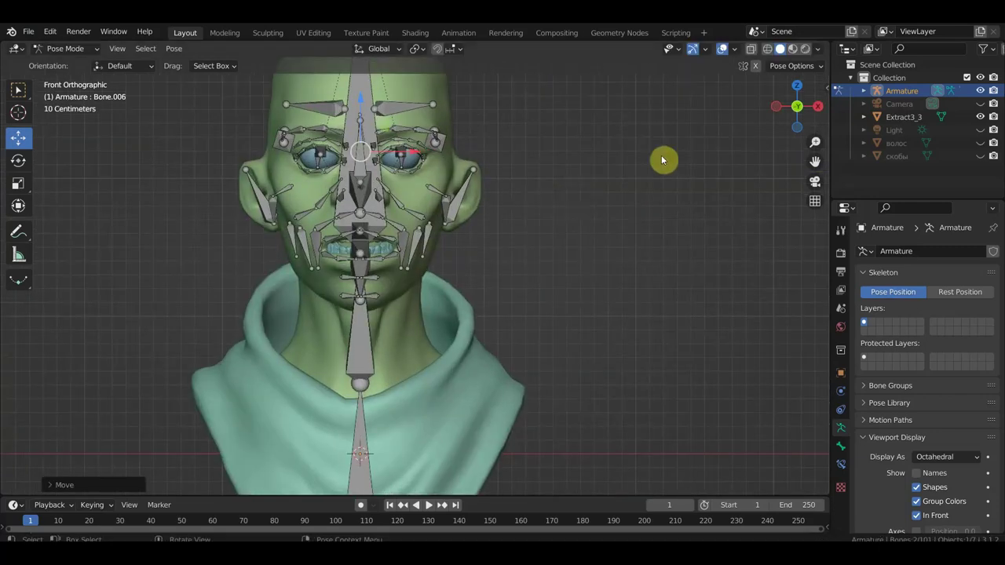
click(791, 51)
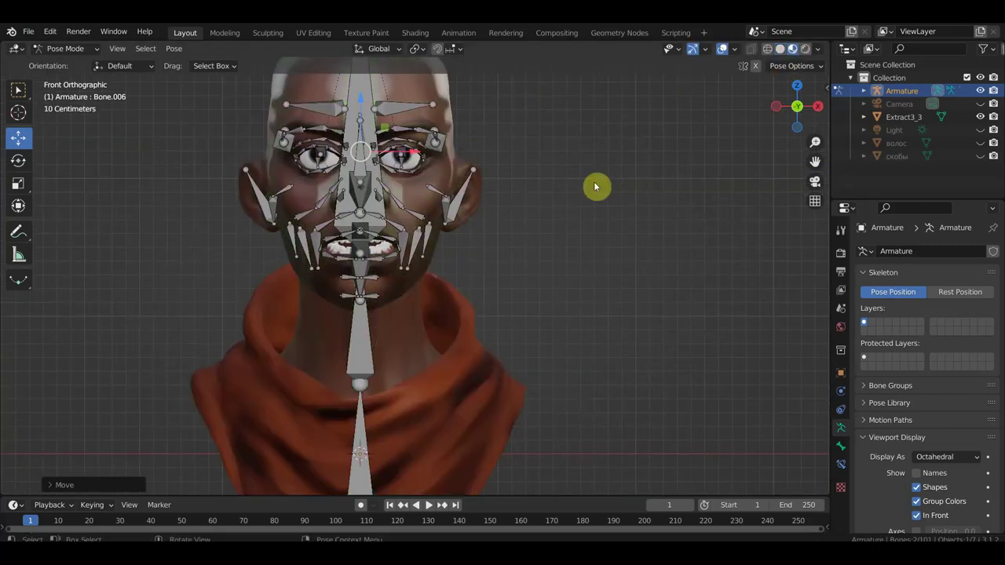
Hide the overlays and nudge the eyeball back and slightly down into its socket
shift+middle_drag(593, 186, 601, 232)
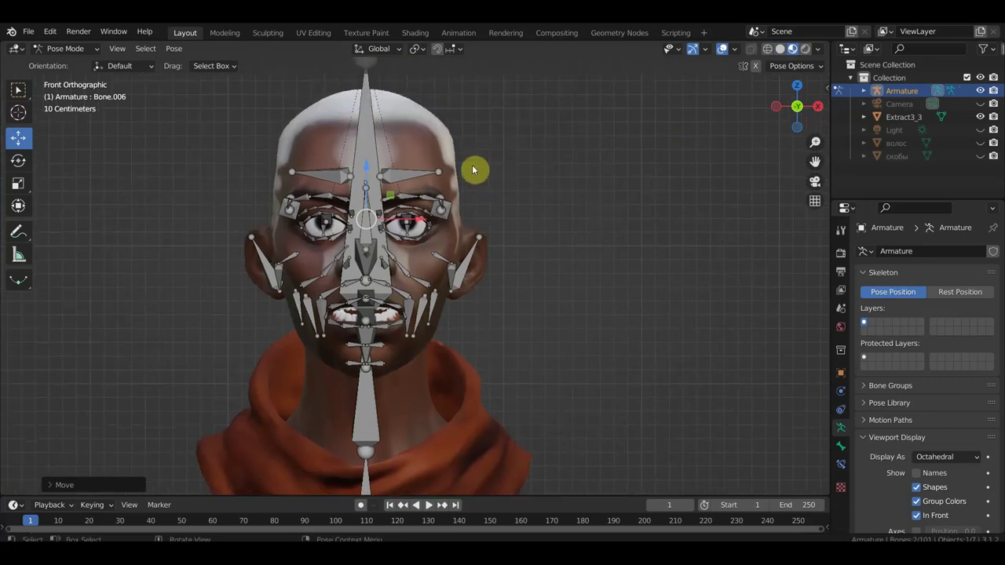
mouse_move(511, 193)
middle_down()
mouse_move(426, 208)
mouse_move(333, 196)
middle_up()
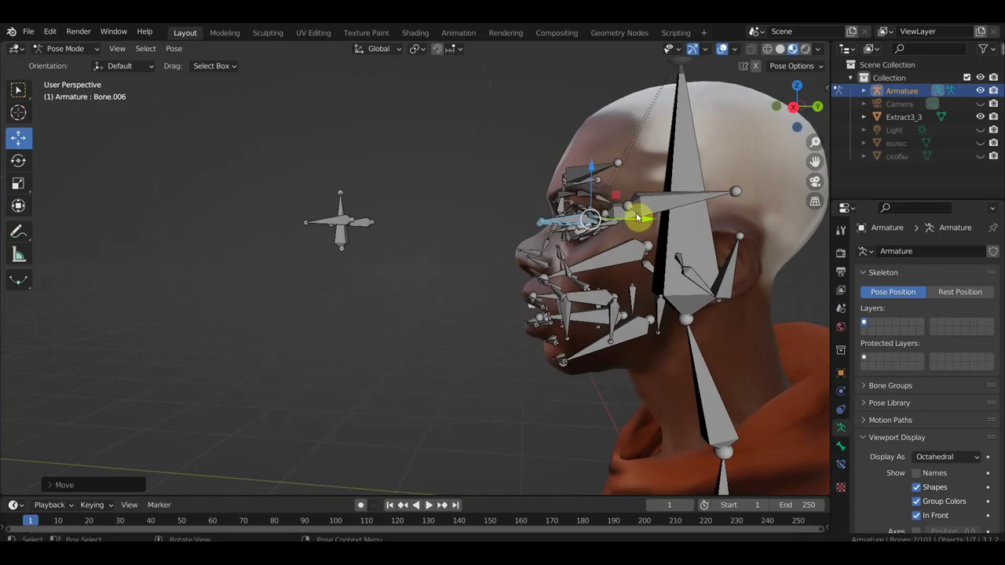
mouse_move(639, 218)
middle_down()
mouse_move(615, 251)
mouse_move(613, 303)
mouse_move(532, 282)
mouse_move(543, 250)
mouse_move(617, 224)
middle_up()
scroll(621, 295, up, 3)
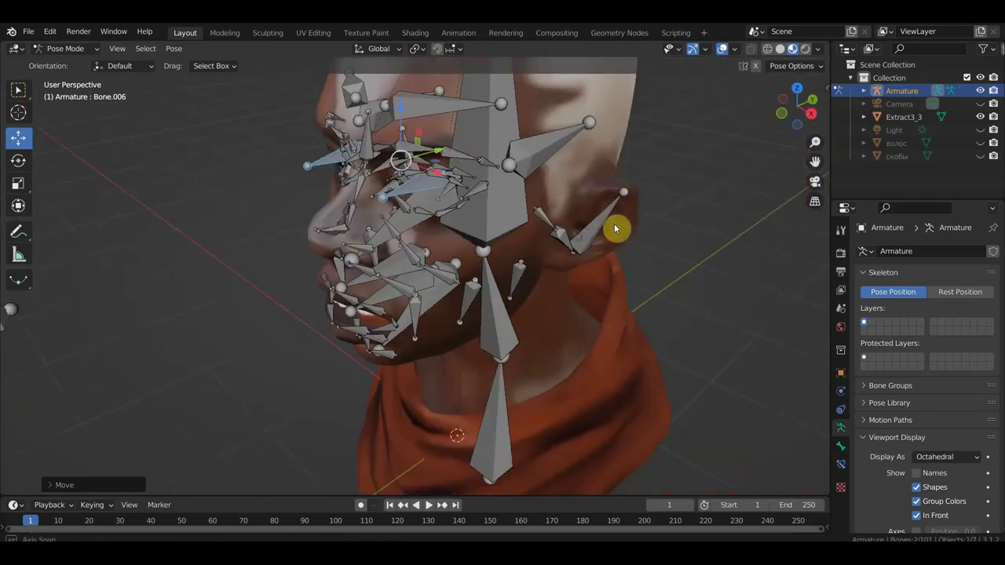
click(720, 49)
mouse_move(709, 70)
middle_down()
mouse_move(641, 156)
mouse_move(577, 160)
middle_up()
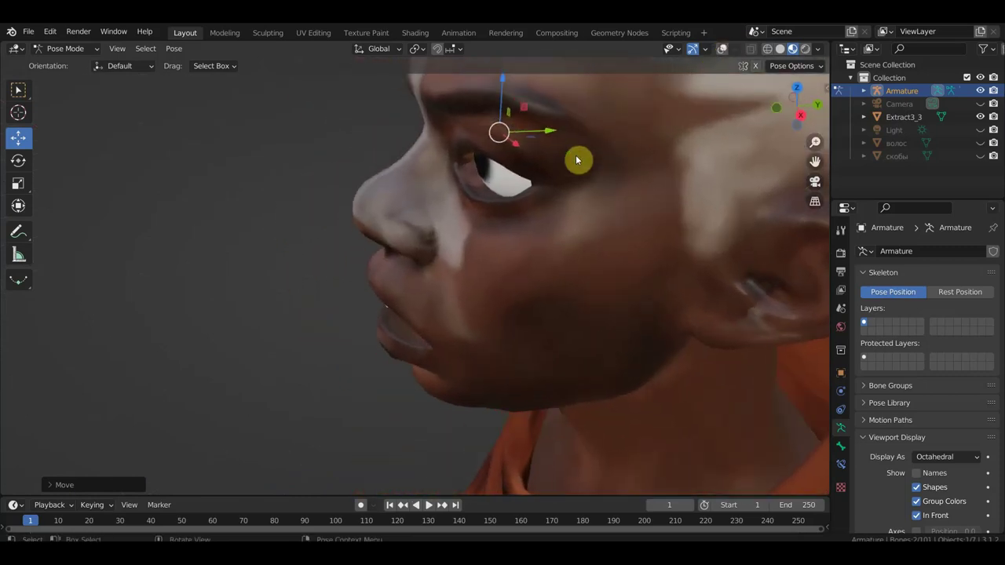
drag(552, 132, 539, 135)
key(KP_1)
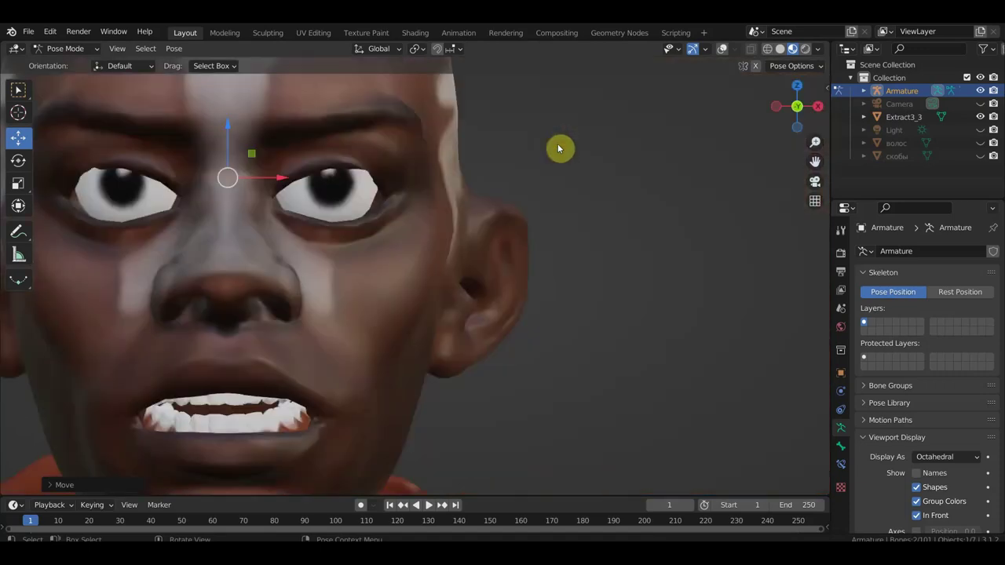
scroll(471, 192, down, 4)
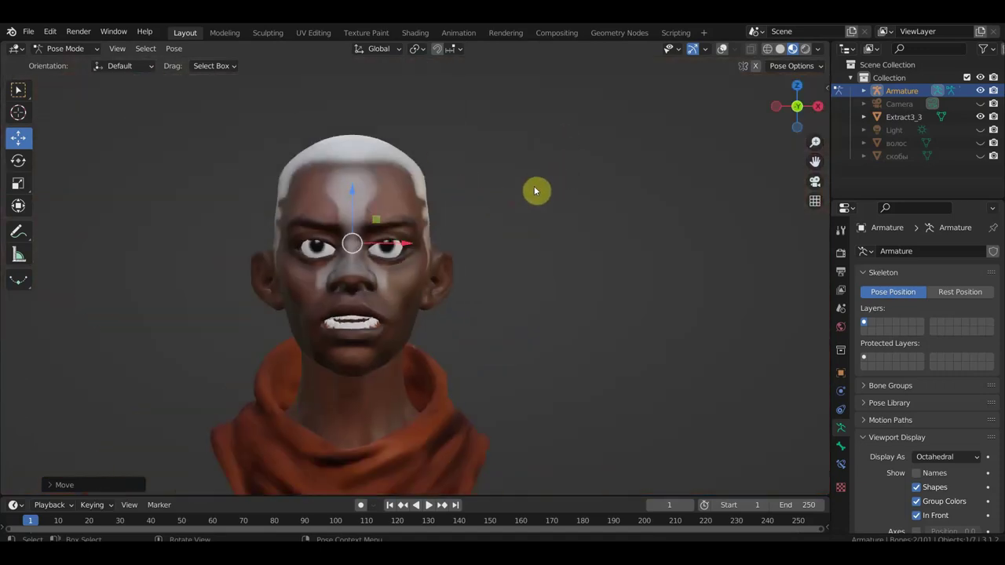
drag(354, 192, 354, 194)
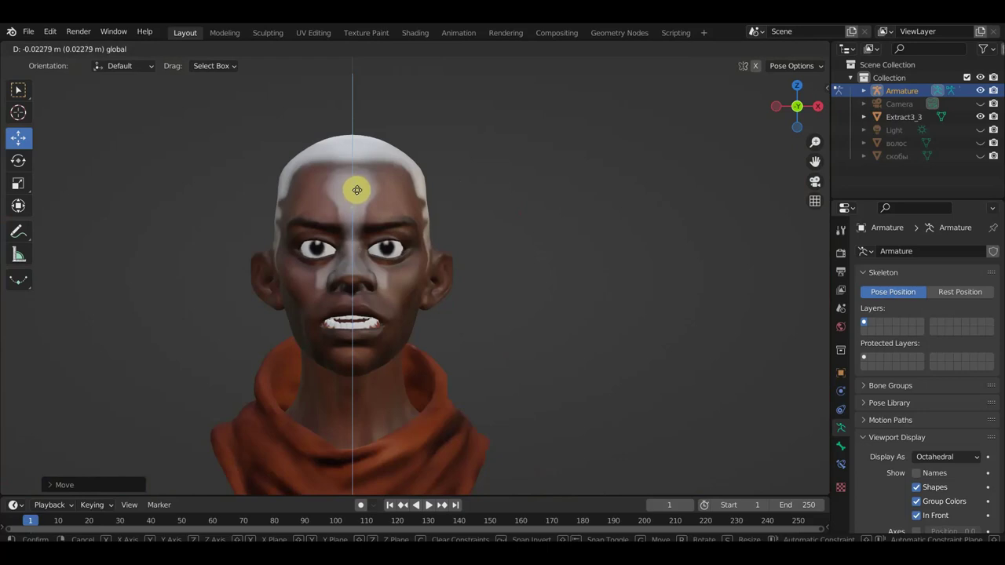
Show the rig bones again and orbit around the head to inspect the armature
drag(357, 190, 357, 191)
mouse_move(502, 214)
middle_down()
mouse_move(477, 240)
mouse_move(448, 240)
middle_up()
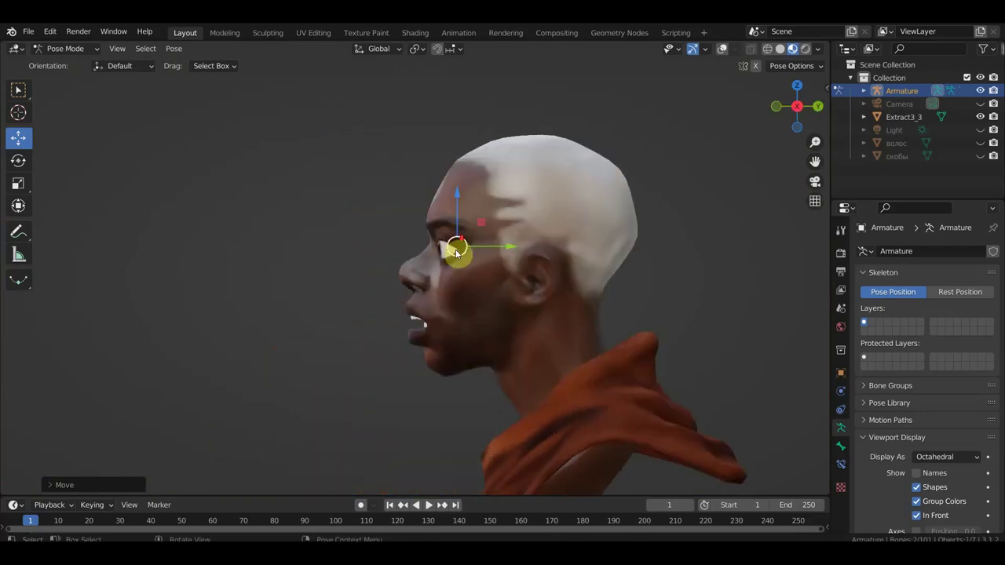
scroll(455, 251, down, 3)
click(721, 49)
mouse_move(621, 201)
middle_down()
mouse_move(574, 247)
mouse_move(679, 260)
mouse_move(571, 309)
mouse_move(617, 267)
mouse_move(547, 280)
mouse_move(462, 268)
middle_up()
scroll(608, 270, up, 2)
scroll(547, 276, up, 1)
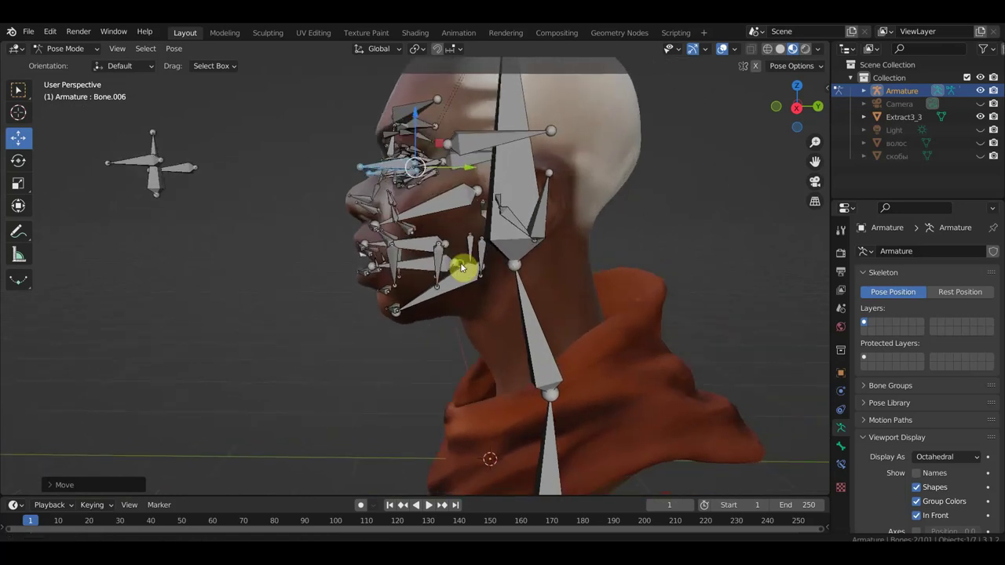
mouse_move(312, 233)
middle_down()
mouse_move(343, 291)
mouse_move(356, 288)
middle_up()
mouse_move(299, 313)
middle_down()
mouse_move(262, 303)
mouse_move(227, 262)
mouse_move(414, 333)
middle_up()
Give Bone.010 a Track To constraint aimed at Bone.007 with Z as the up axis
scroll(409, 330, up, 2)
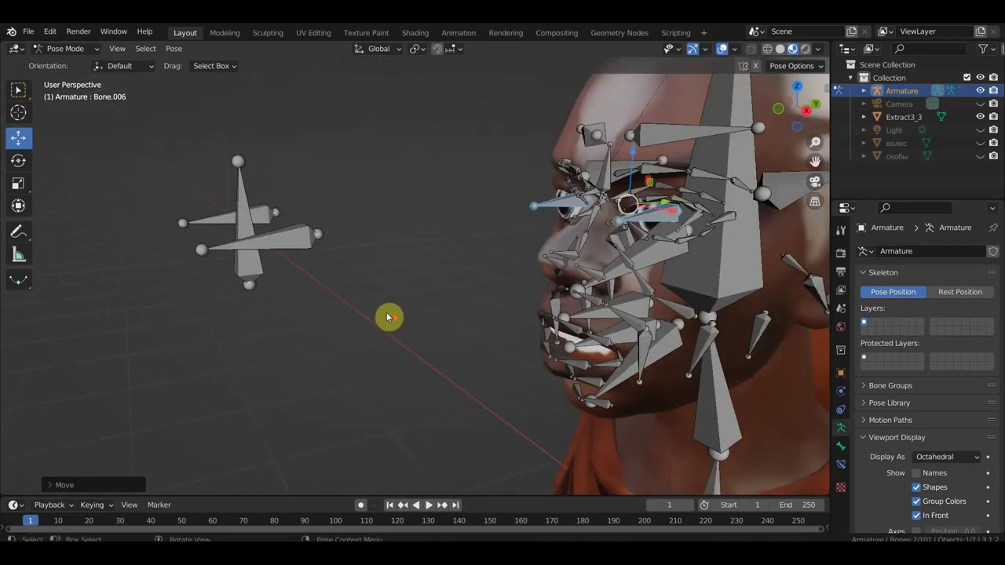
mouse_move(394, 287)
middle_down()
mouse_move(323, 330)
mouse_move(270, 335)
middle_up()
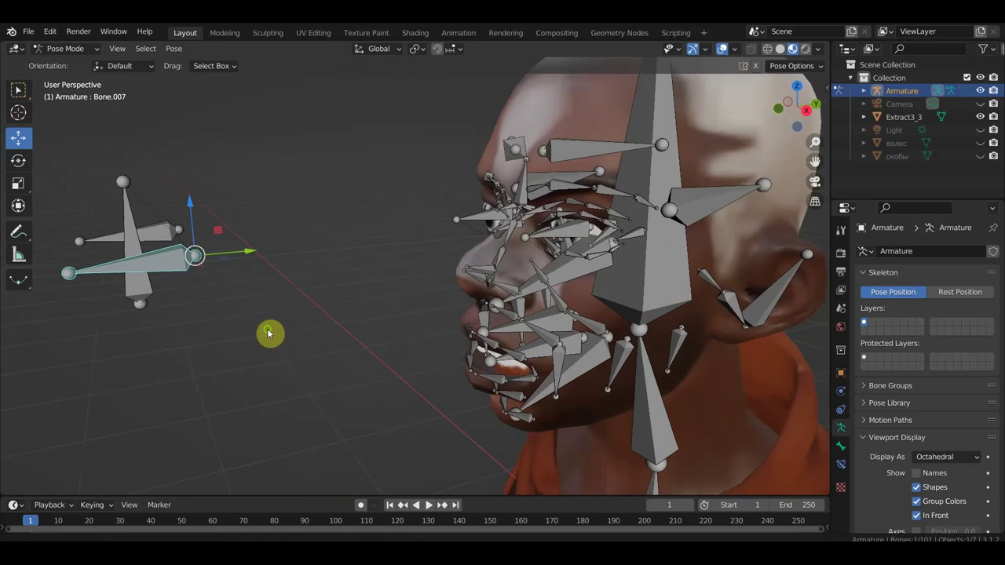
mouse_move(579, 240)
middle_down()
mouse_move(589, 260)
mouse_move(665, 276)
mouse_move(619, 251)
mouse_move(509, 254)
middle_up()
click(572, 228)
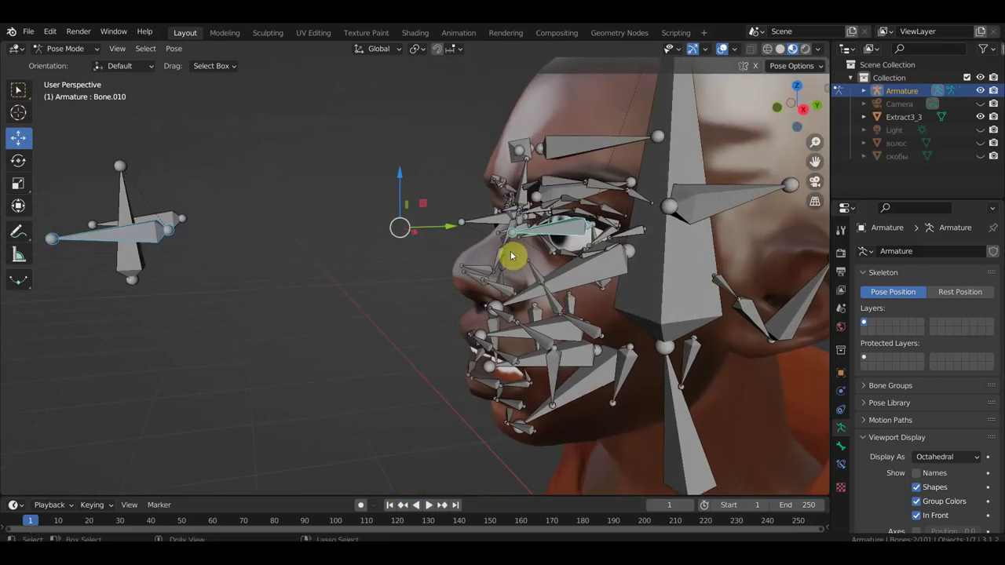
key(shift+ctrl+c)
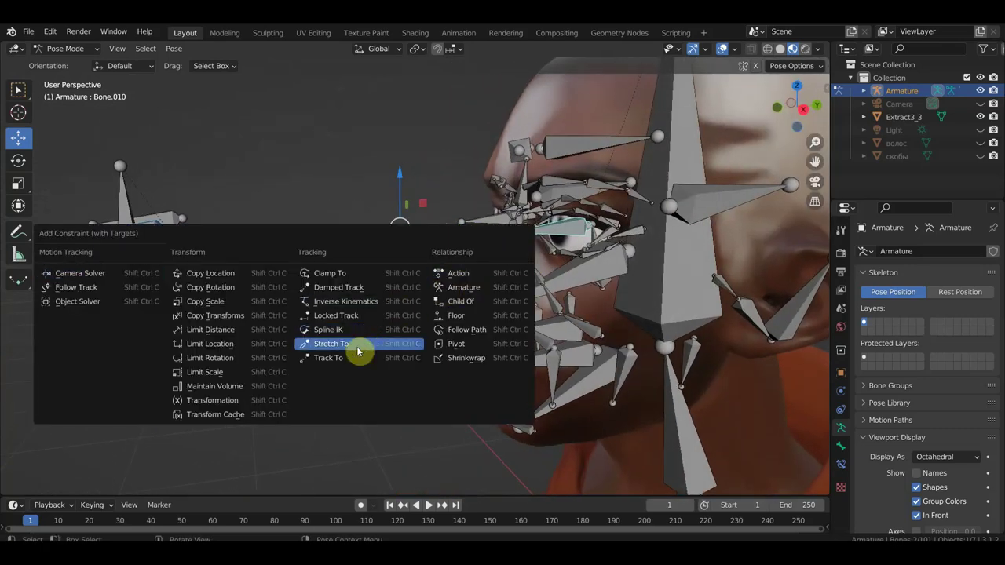
click(348, 357)
mouse_move(544, 333)
middle_down()
mouse_move(699, 332)
mouse_move(751, 362)
middle_up()
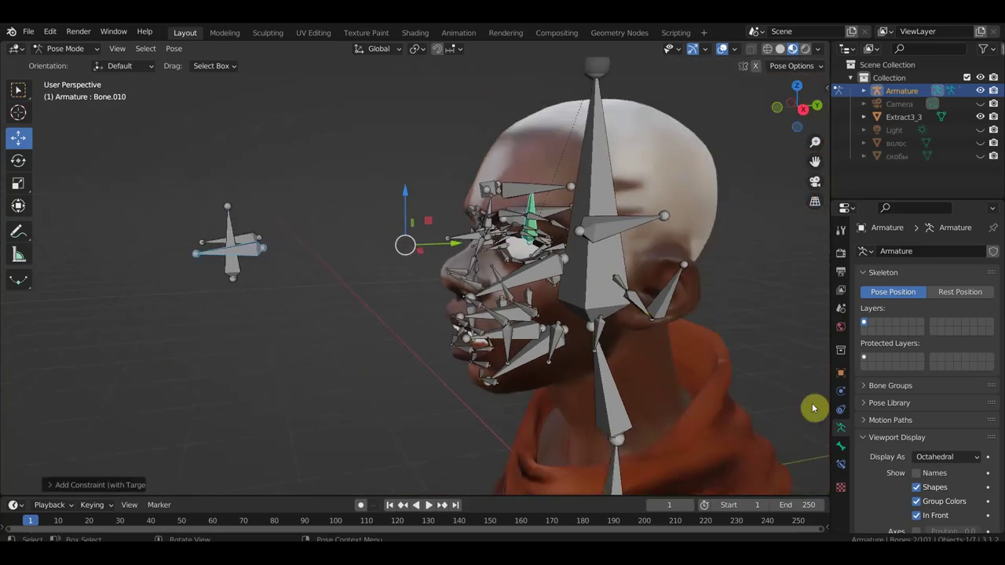
click(841, 464)
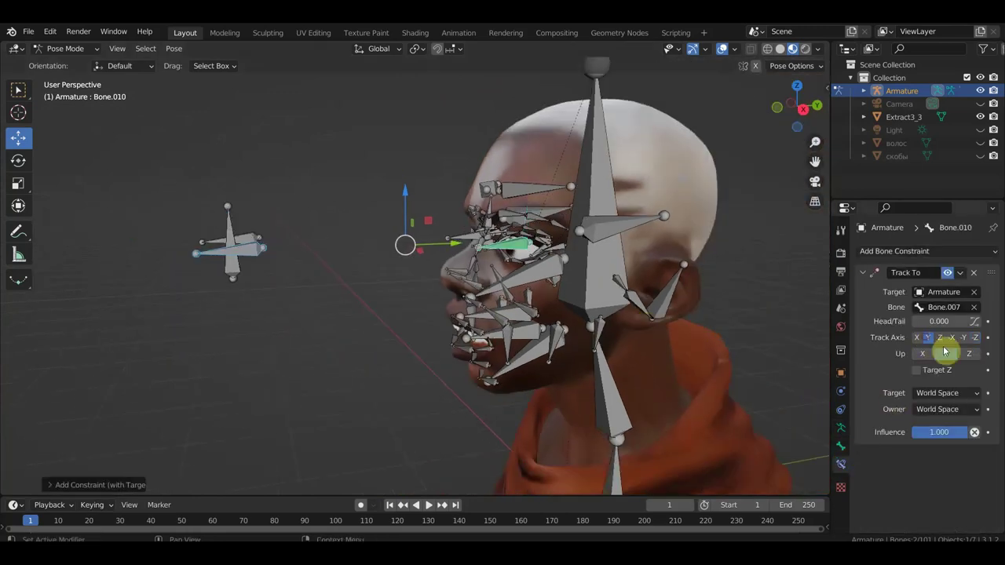
click(972, 359)
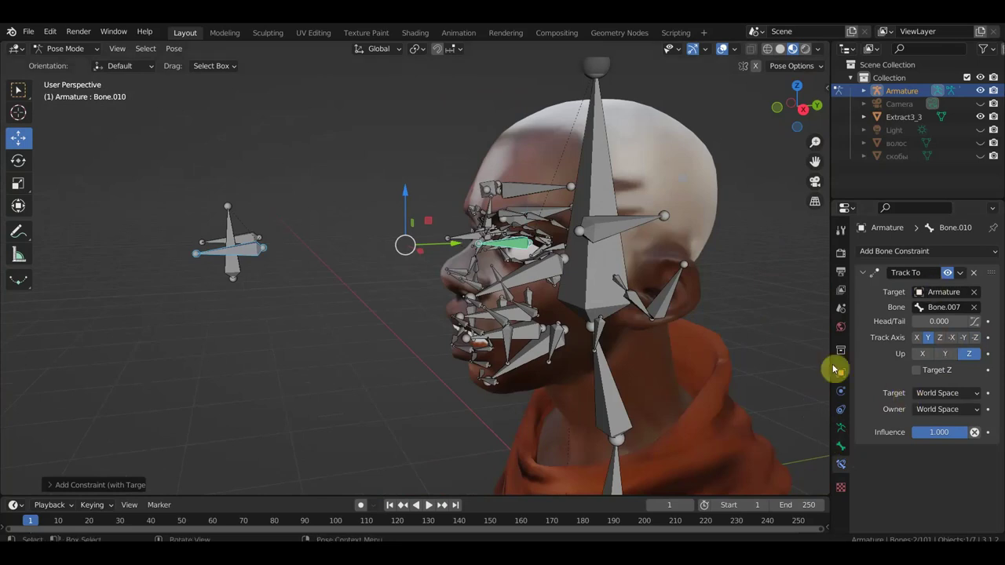
Add a Track To constraint to Bone.011 aimed at Bone.008
mouse_move(377, 292)
middle_down()
mouse_move(310, 312)
mouse_move(263, 279)
mouse_move(351, 274)
middle_up()
shift+click(464, 210)
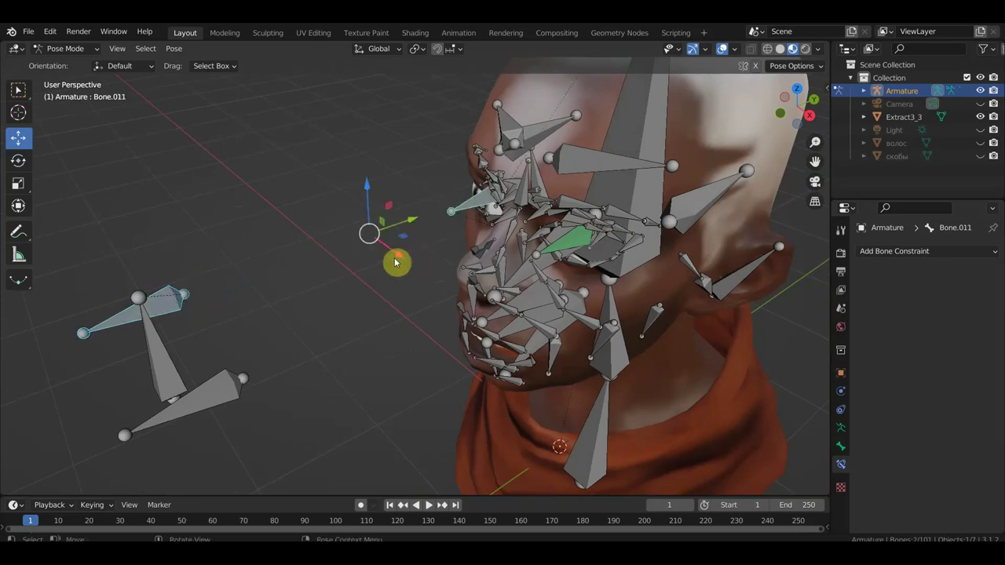
key(shift+ctrl+c)
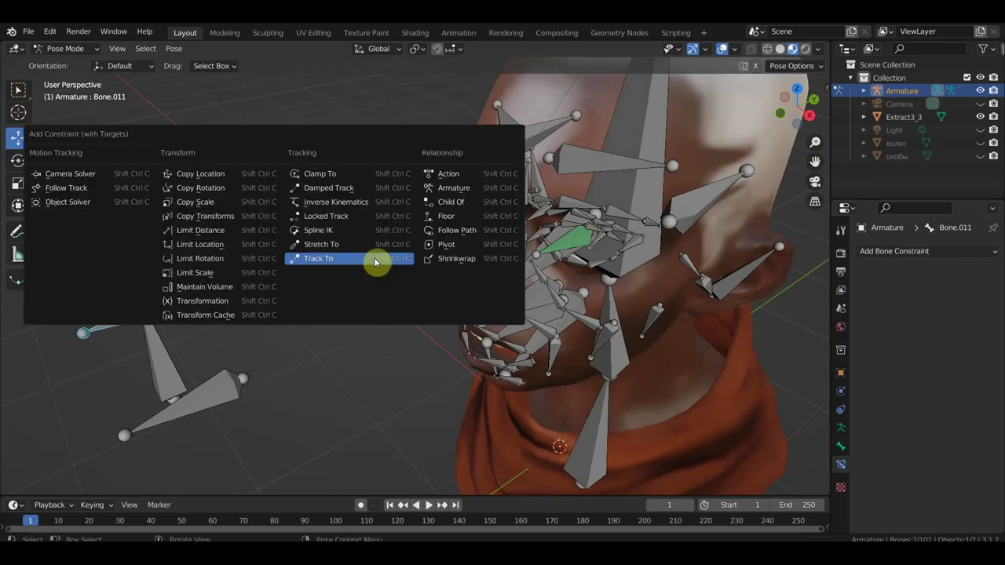
click(376, 262)
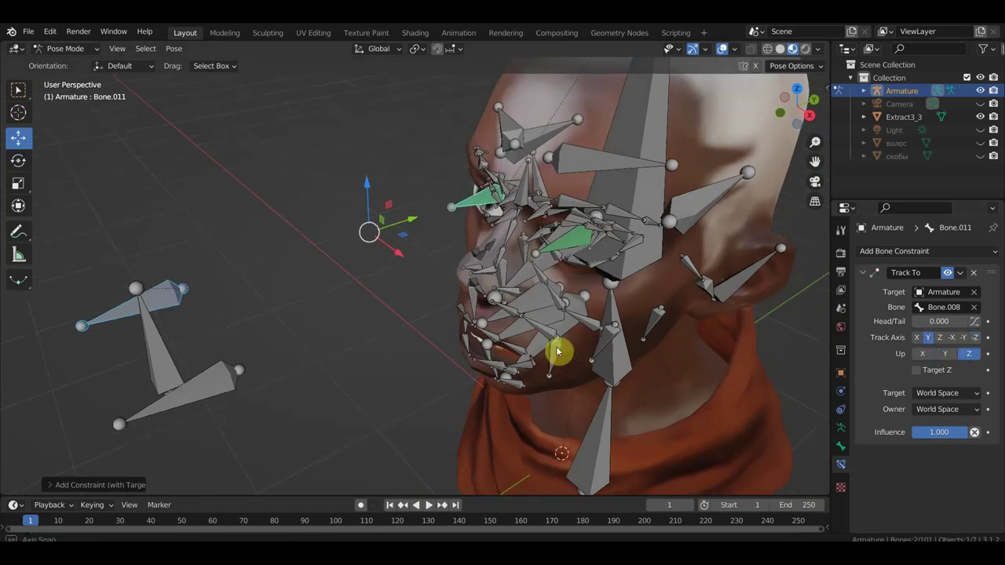
middle_drag(556, 348, 637, 312)
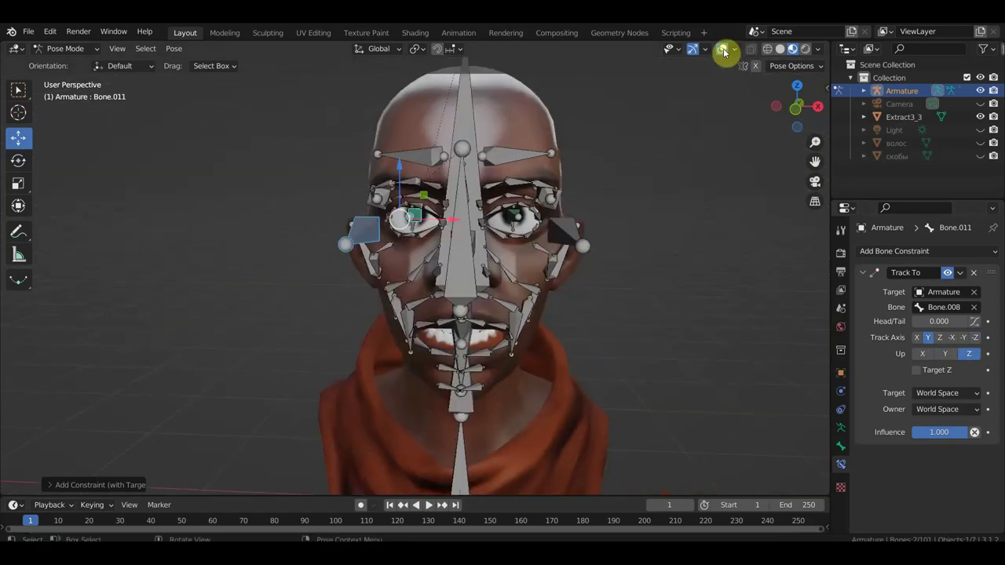
middle_drag(707, 166, 448, 291)
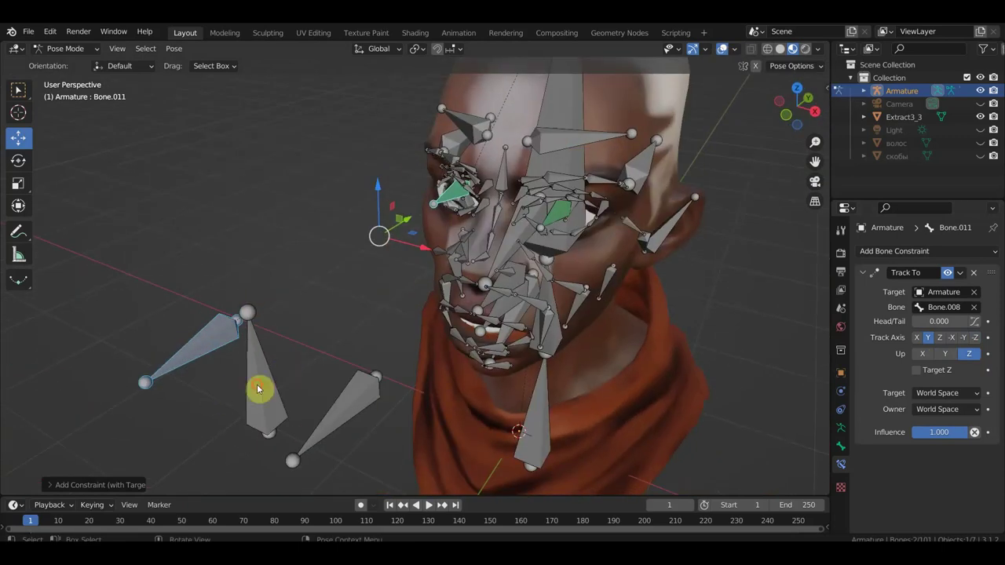
click(257, 389)
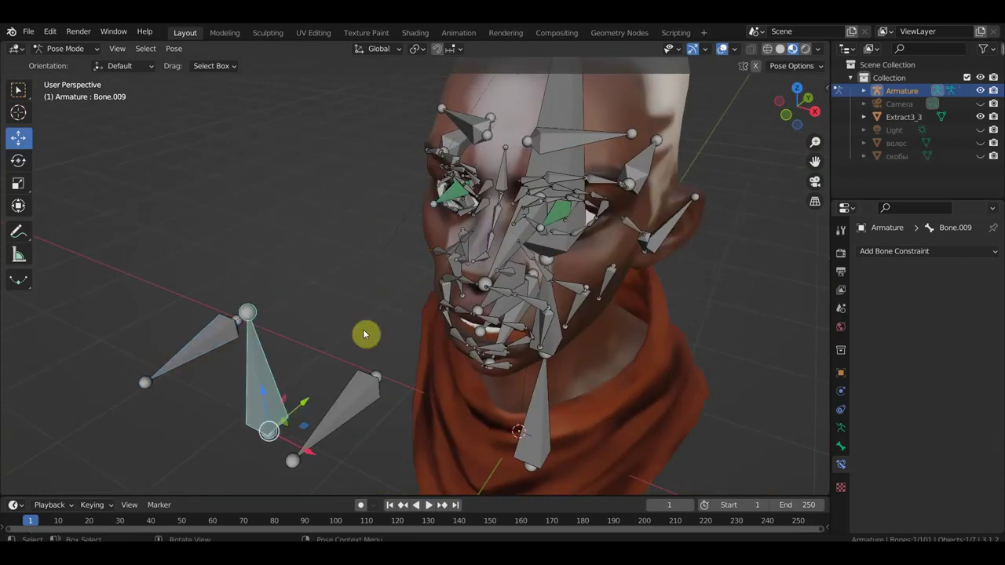
Test eye tracking by moving the eye control sideways, then undo the move
click(726, 49)
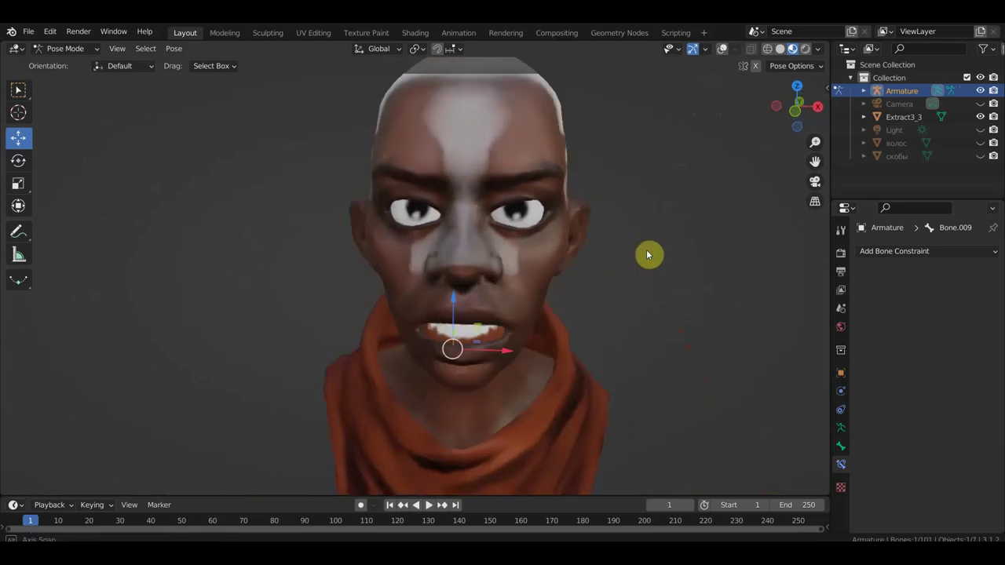
middle_drag(610, 244, 645, 231)
mouse_move(498, 278)
mouse_down()
mouse_move(353, 304)
mouse_move(542, 309)
mouse_up()
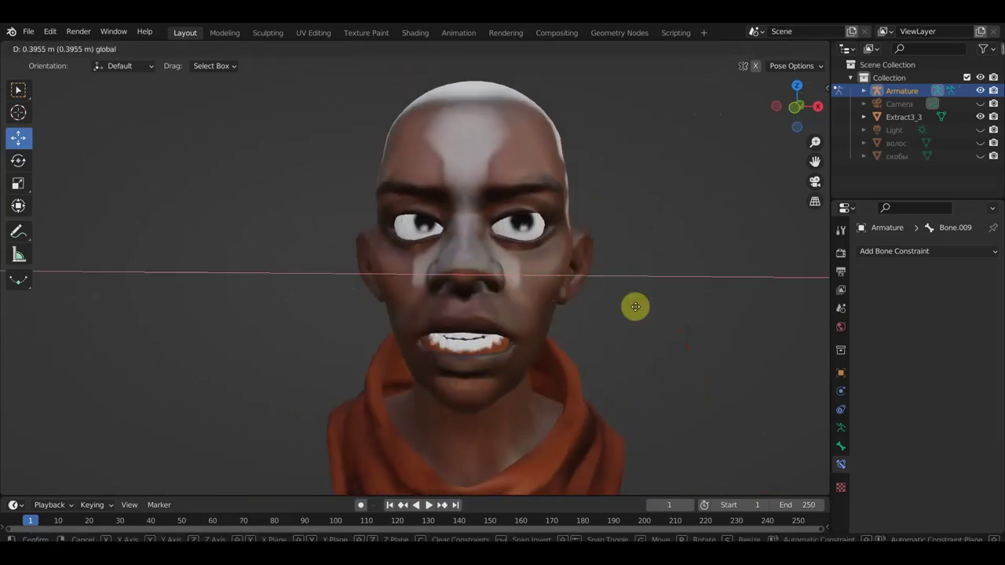
key(ctrl+z)
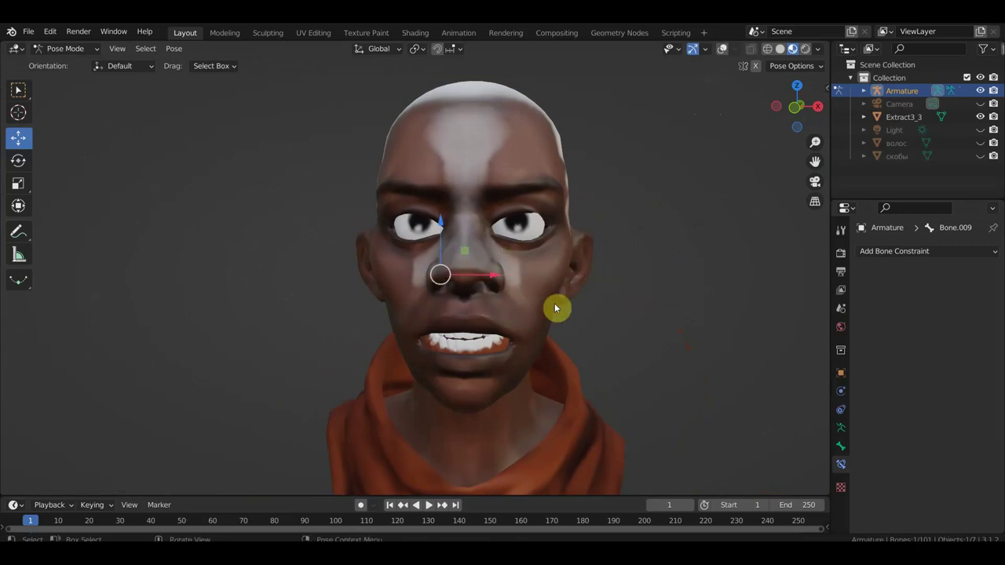
click(722, 49)
Rotate jaw bone Bone.003 to close the character's mouth
mouse_move(651, 213)
middle_down()
mouse_move(544, 262)
mouse_move(507, 253)
mouse_move(555, 274)
mouse_move(499, 218)
middle_up()
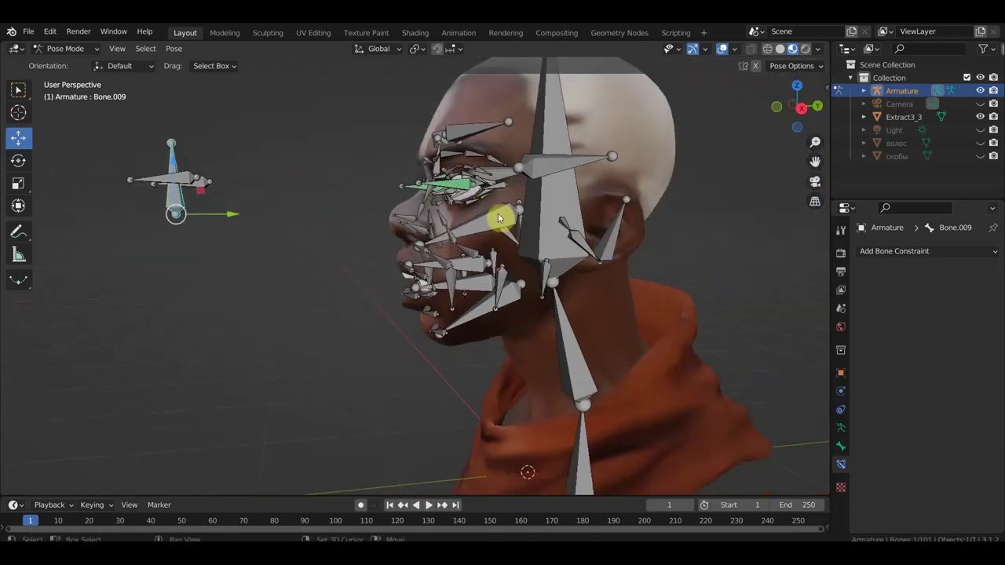
scroll(503, 235, up, 2)
mouse_move(513, 274)
middle_down()
mouse_move(538, 285)
mouse_move(528, 280)
middle_up()
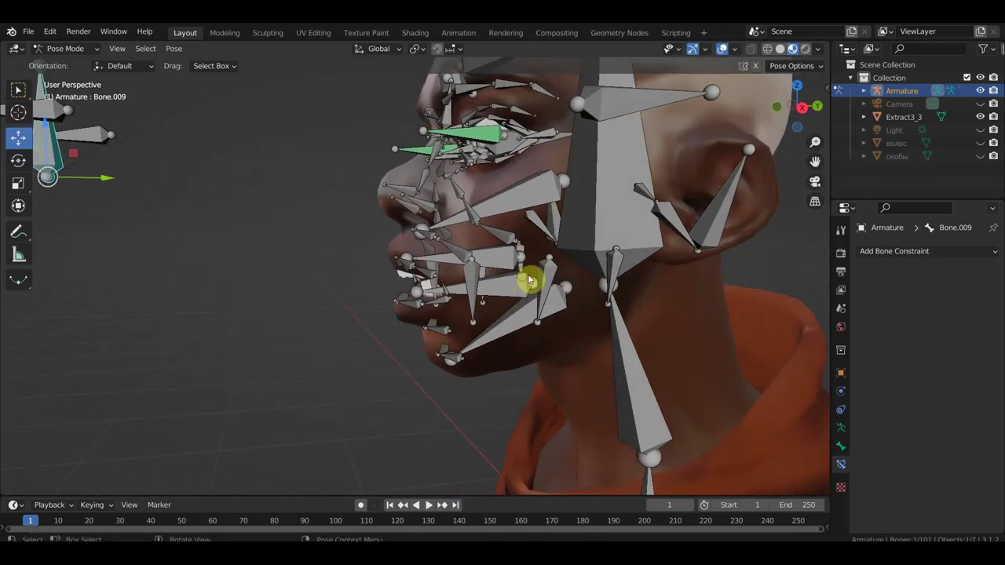
click(571, 321)
middle_drag(571, 322, 545, 321)
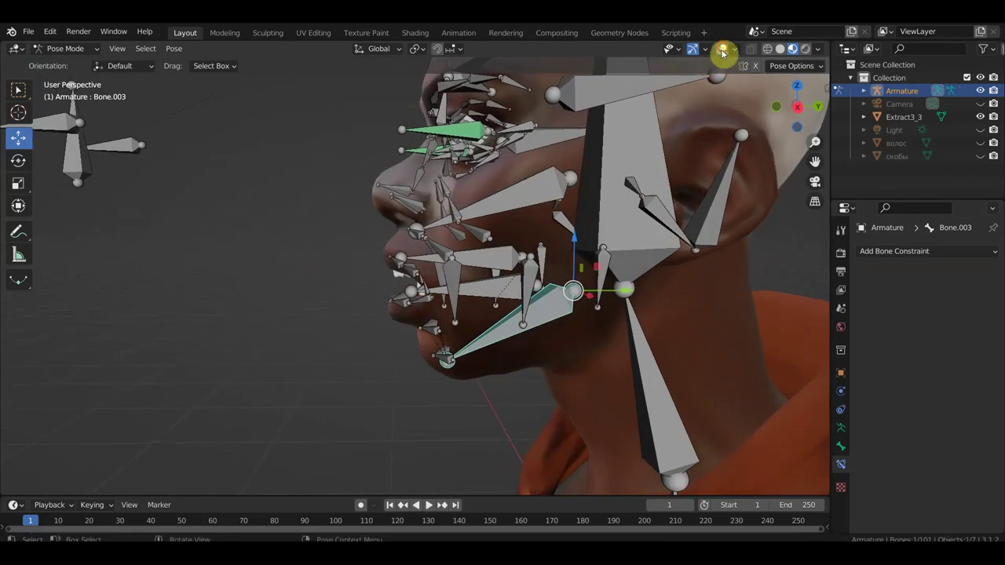
click(722, 48)
key(r)
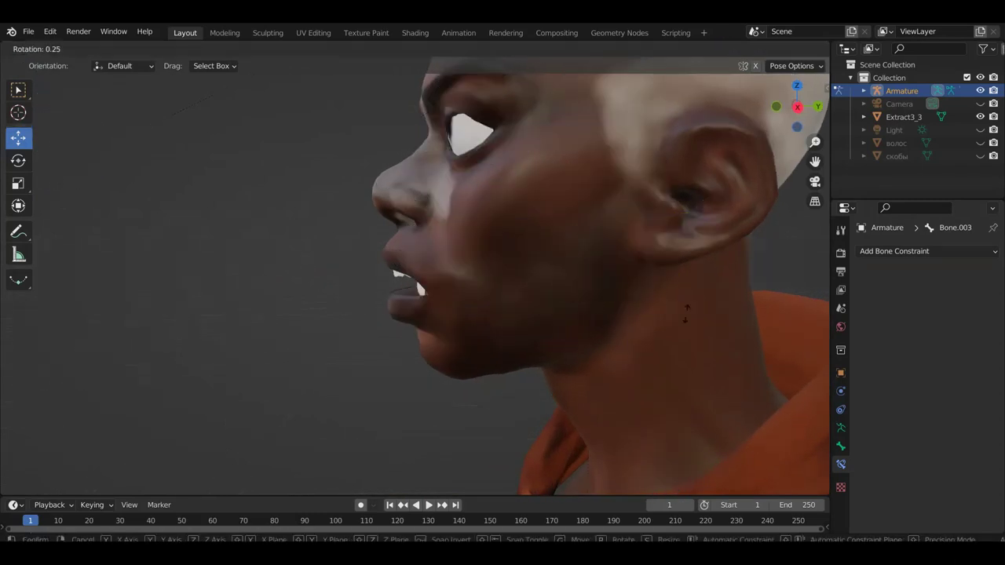
click(673, 324)
mouse_move(673, 323)
middle_down()
mouse_move(804, 327)
mouse_move(588, 346)
mouse_move(612, 340)
mouse_move(510, 292)
mouse_move(554, 289)
middle_up()
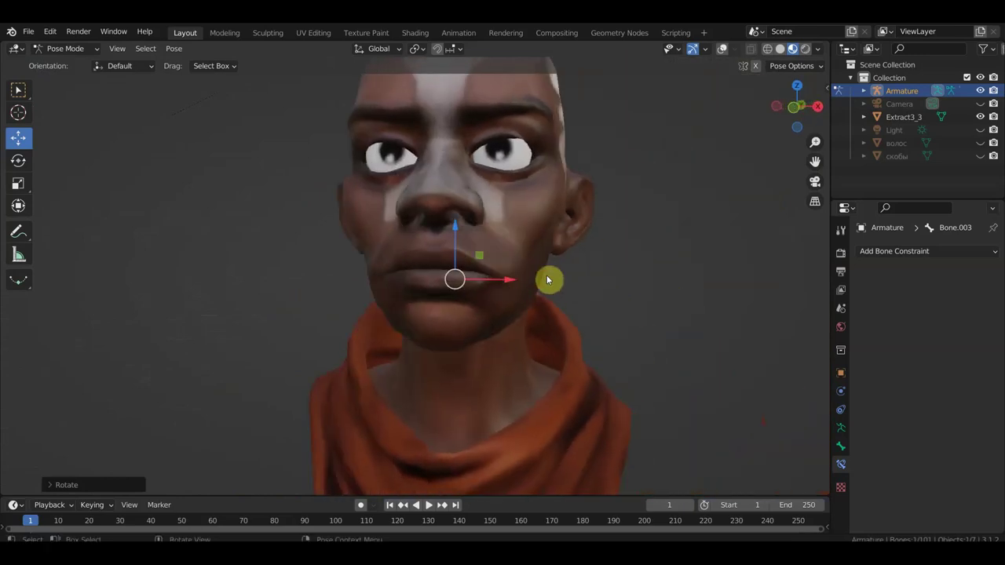
Check the jaw from right-side and front views and show the rig bones again
key(KP_3)
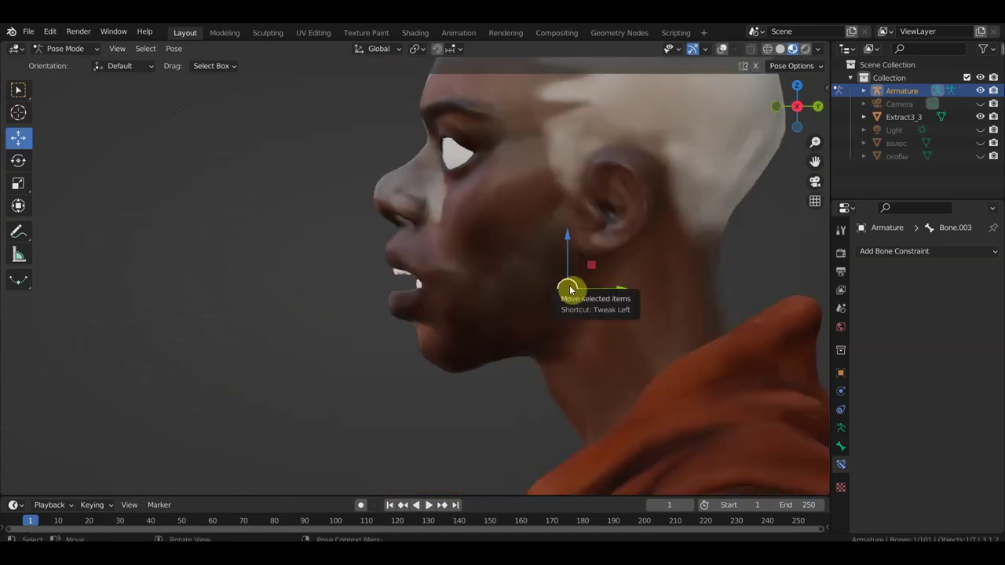
key(KP_1)
key(ctrl+KP_8)
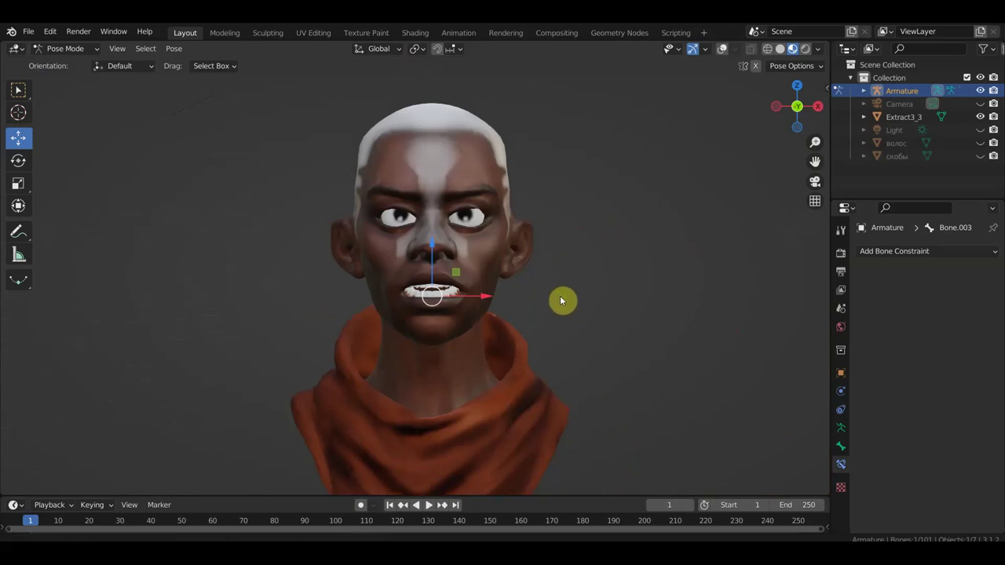
key(KP_3)
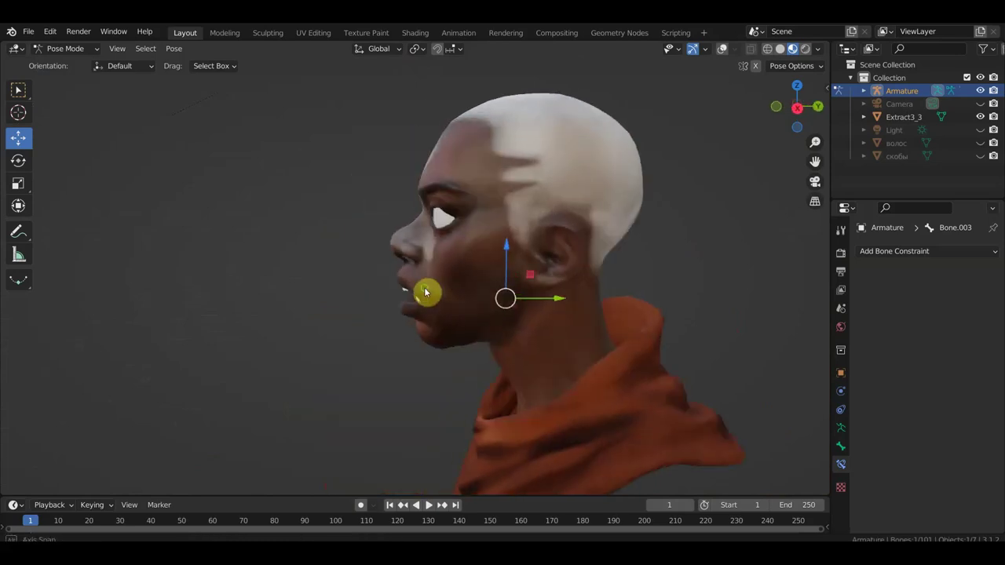
click(722, 49)
middle_drag(633, 204, 578, 253)
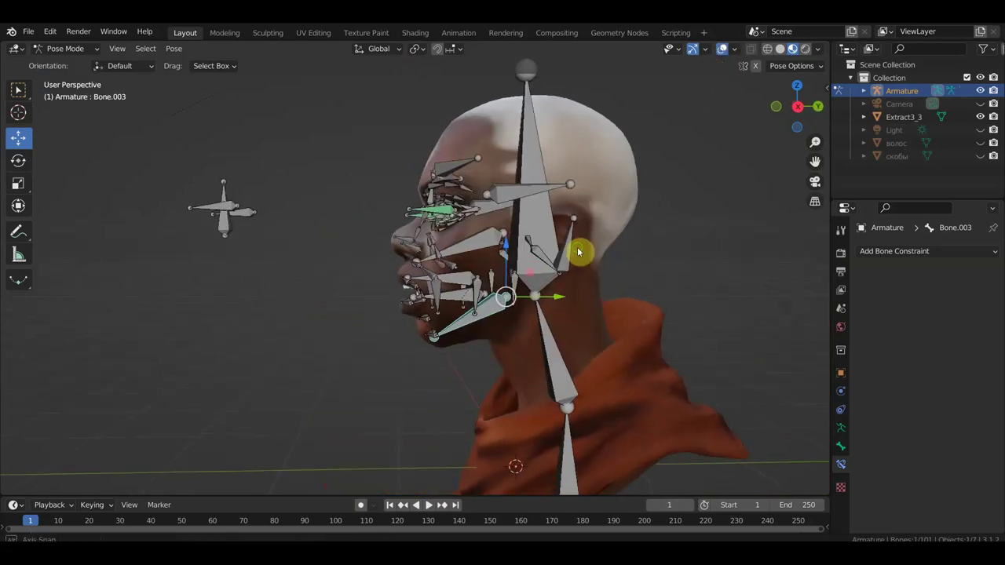
Test-rotate head bone Bone.002 in right view, then return to a straight side view
click(537, 220)
key(KP_3)
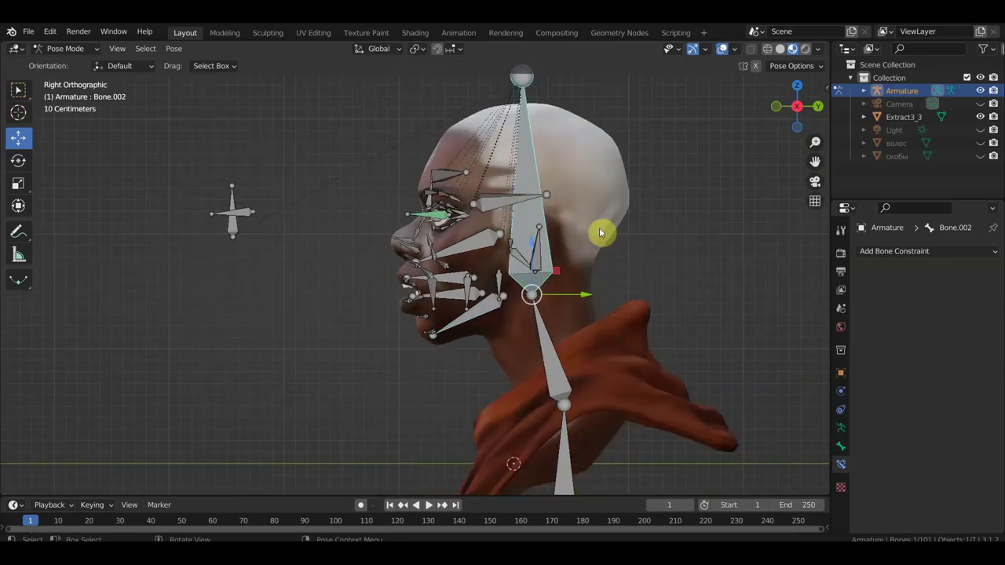
key(r)
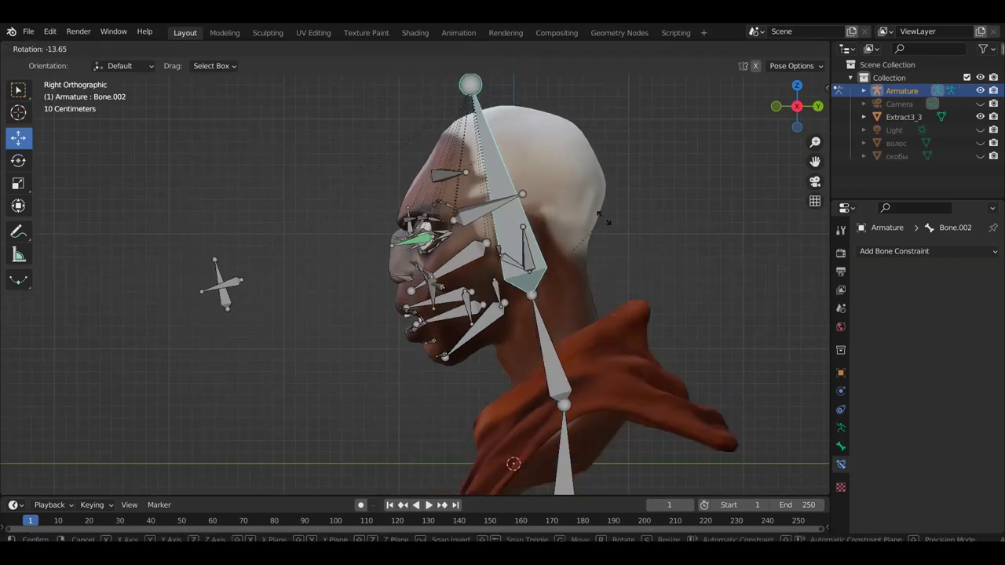
click(668, 241)
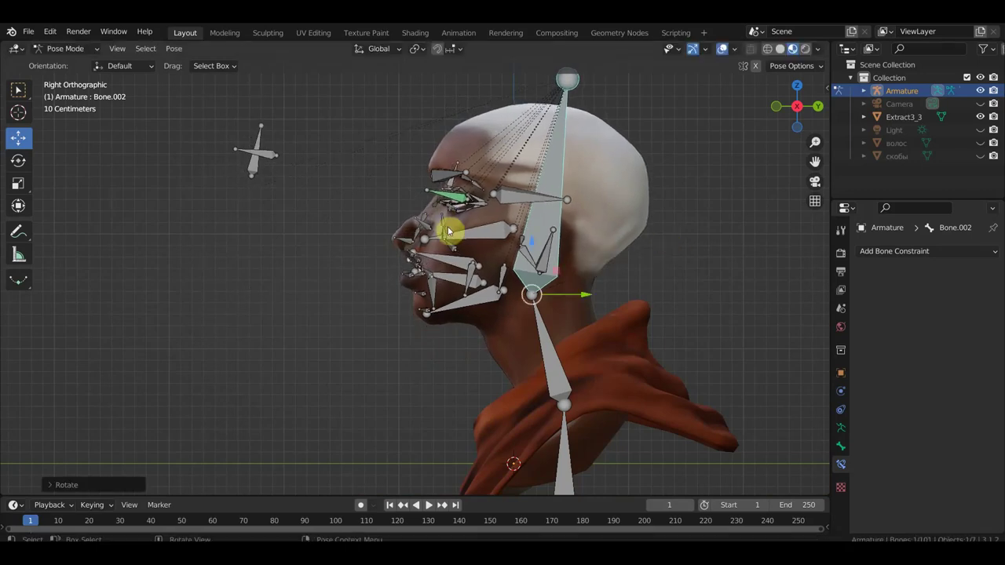
mouse_move(432, 190)
middle_down()
mouse_move(503, 218)
mouse_move(477, 210)
middle_up()
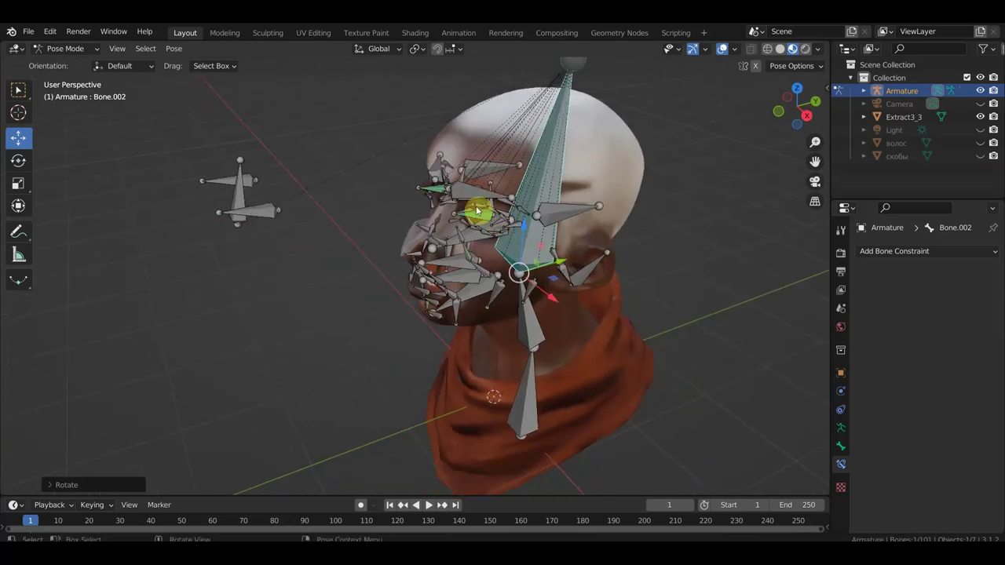
key(KP_4)
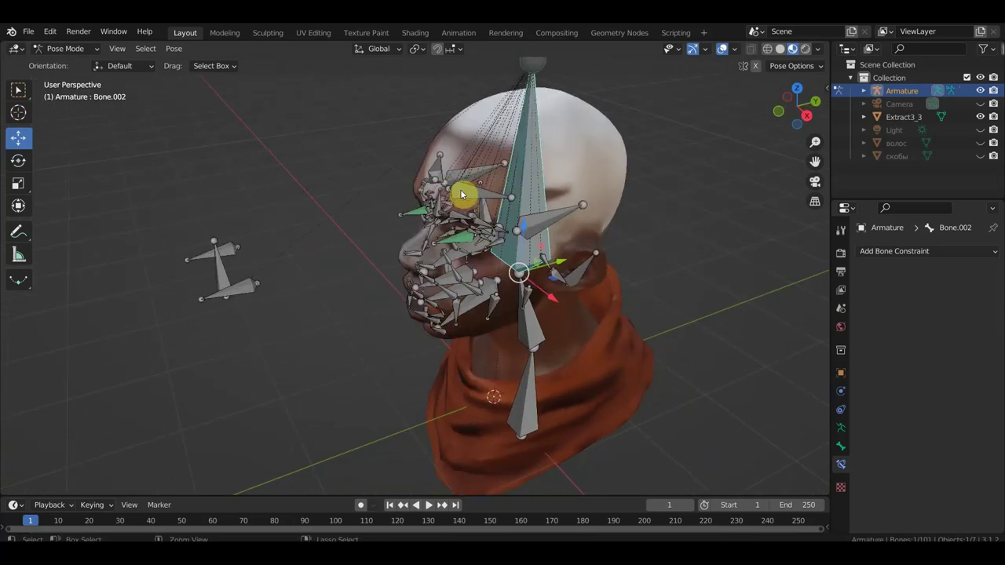
key(KP_3)
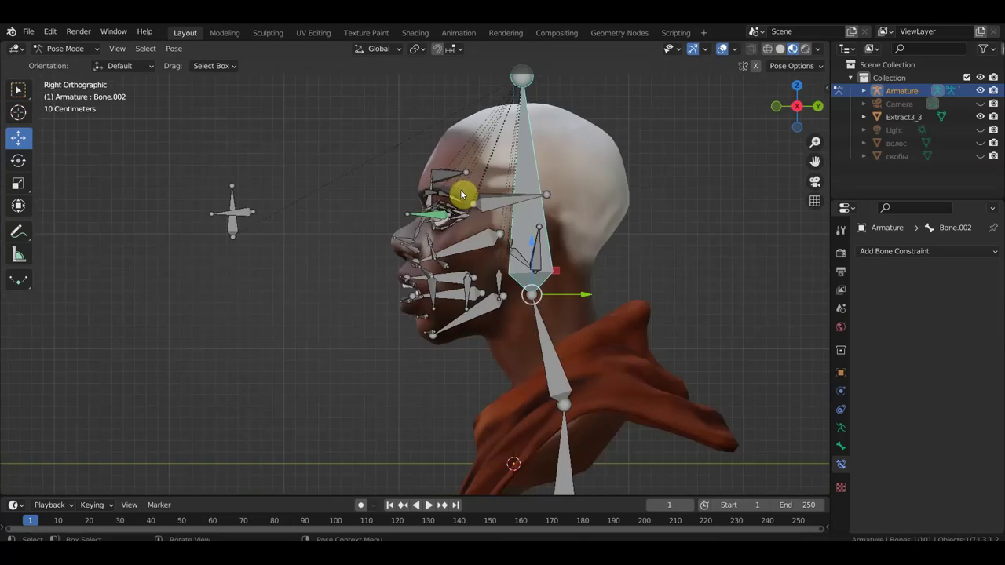
click(62, 48)
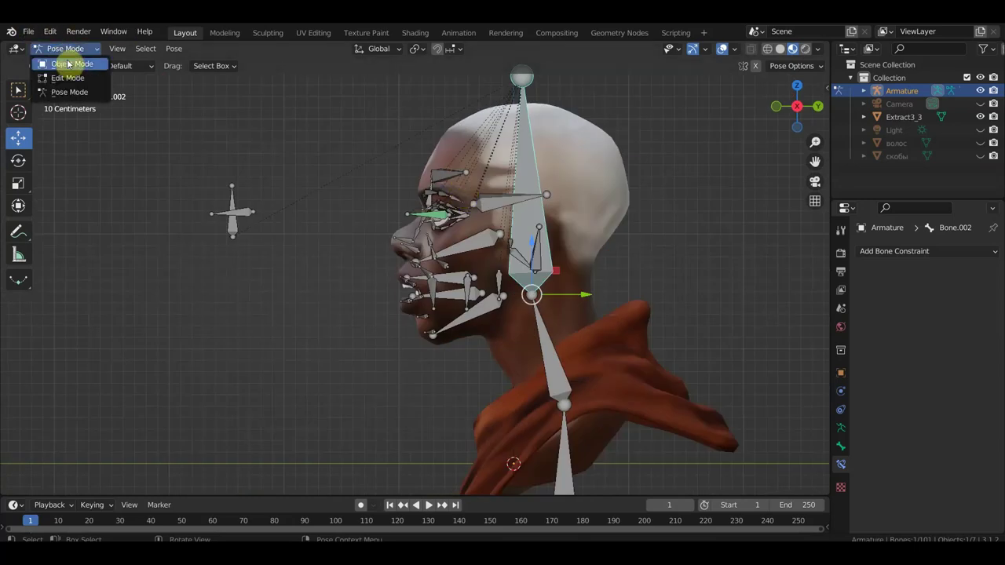
In Edit Mode, parent Bone.053 to head bone Bone.002 keeping offset
click(67, 79)
middle_drag(384, 164, 447, 179)
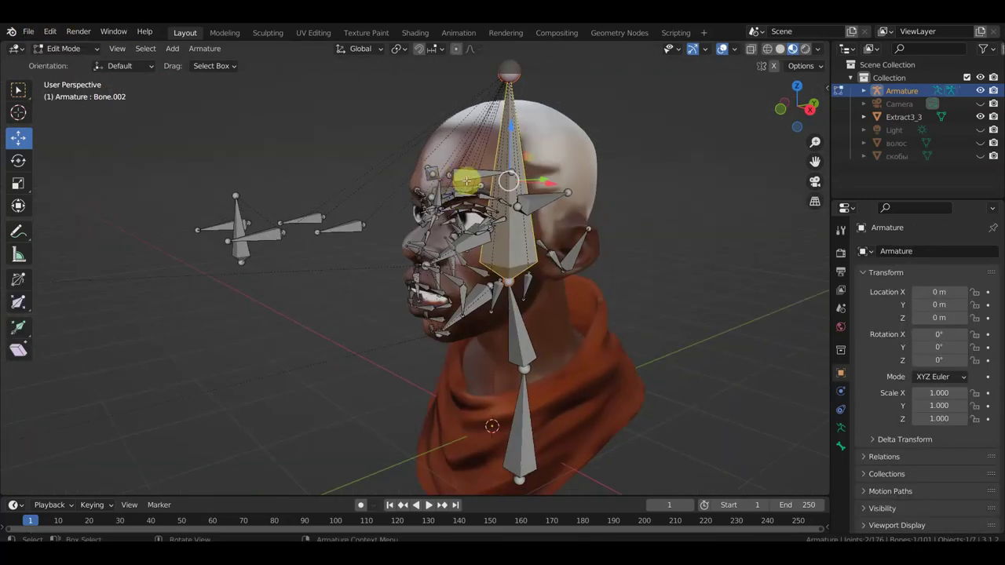
click(499, 172)
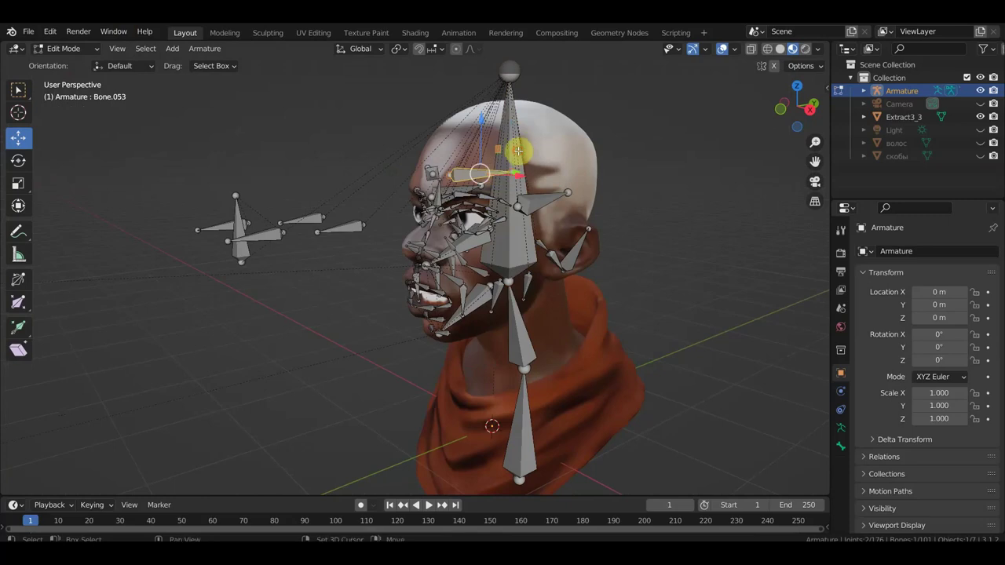
click(518, 150)
middle_drag(520, 150, 555, 185)
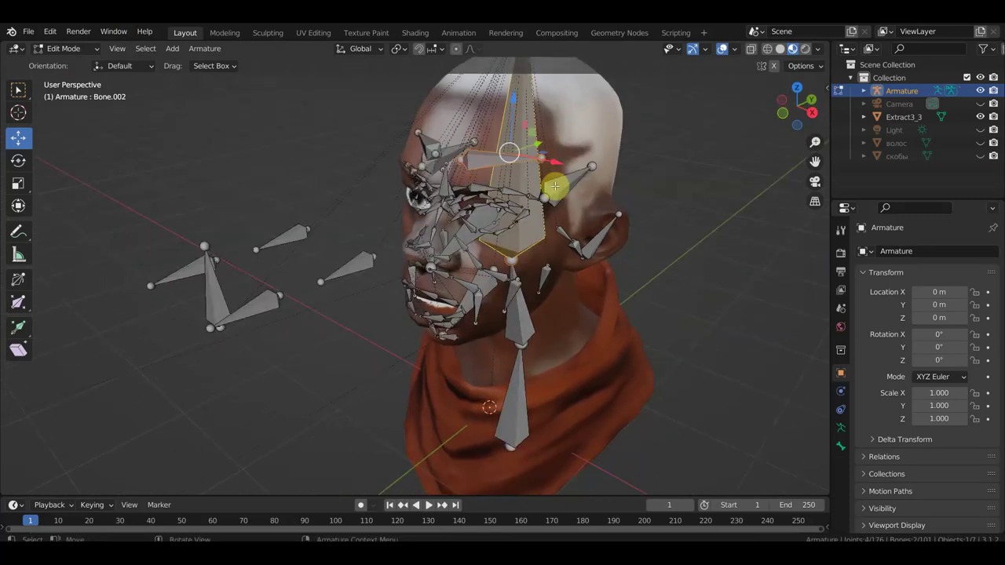
click(422, 144)
click(497, 155)
shift+click(515, 139)
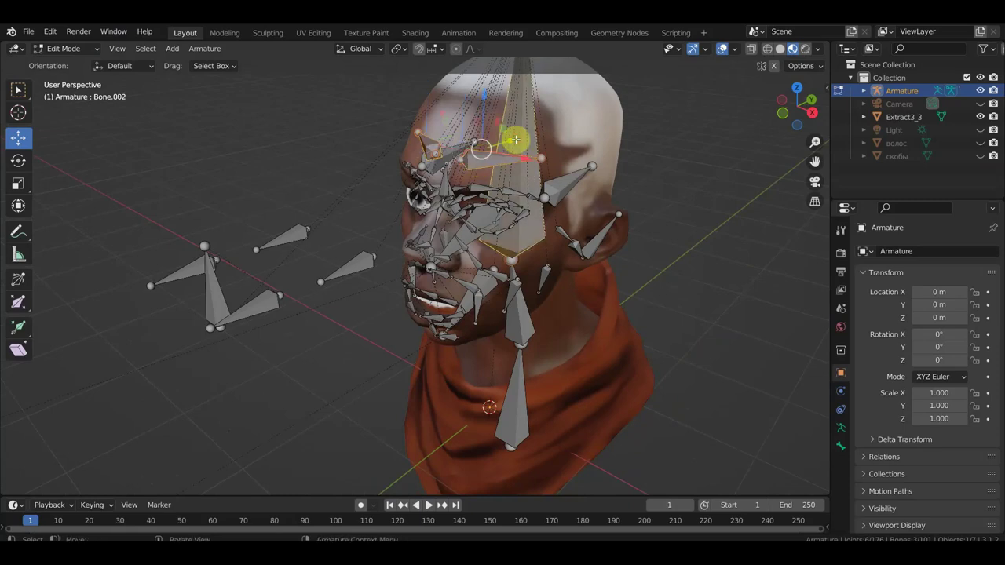
key(ctrl+p)
click(517, 143)
middle_drag(518, 141, 490, 249)
Parent face bone Bone.046 to Bone.002 keeping offset
scroll(448, 311, up, 2)
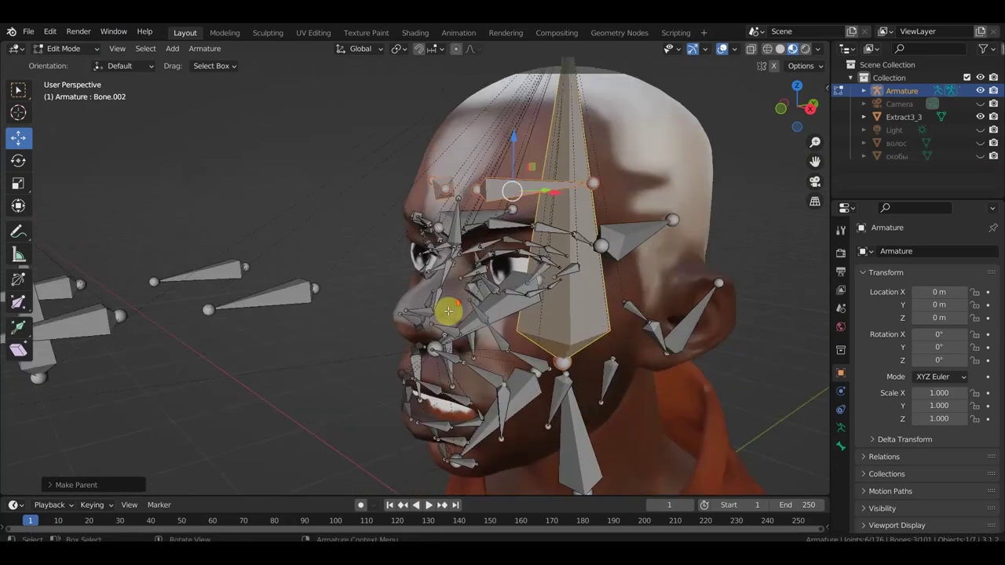
click(453, 270)
middle_drag(453, 270, 438, 273)
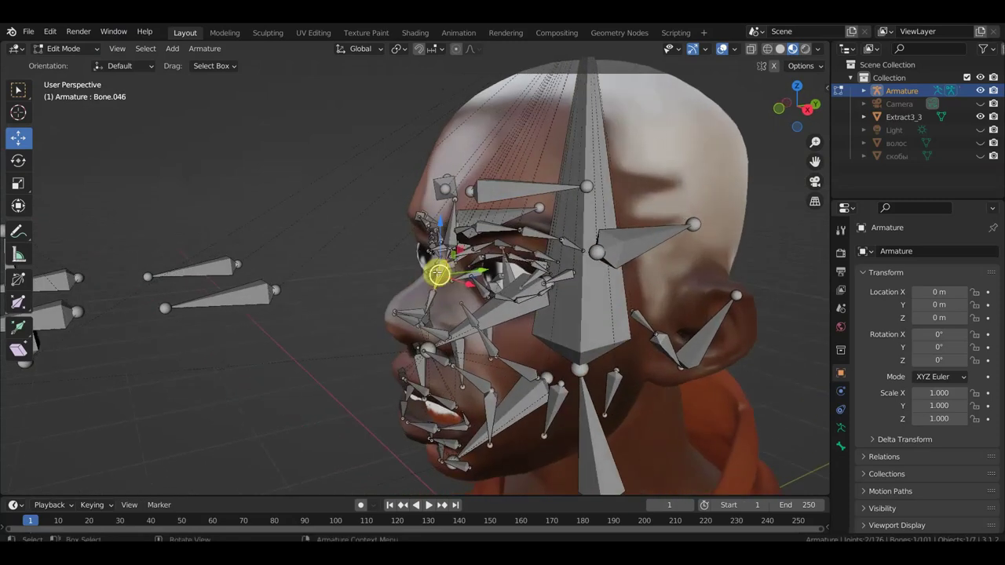
click(569, 214)
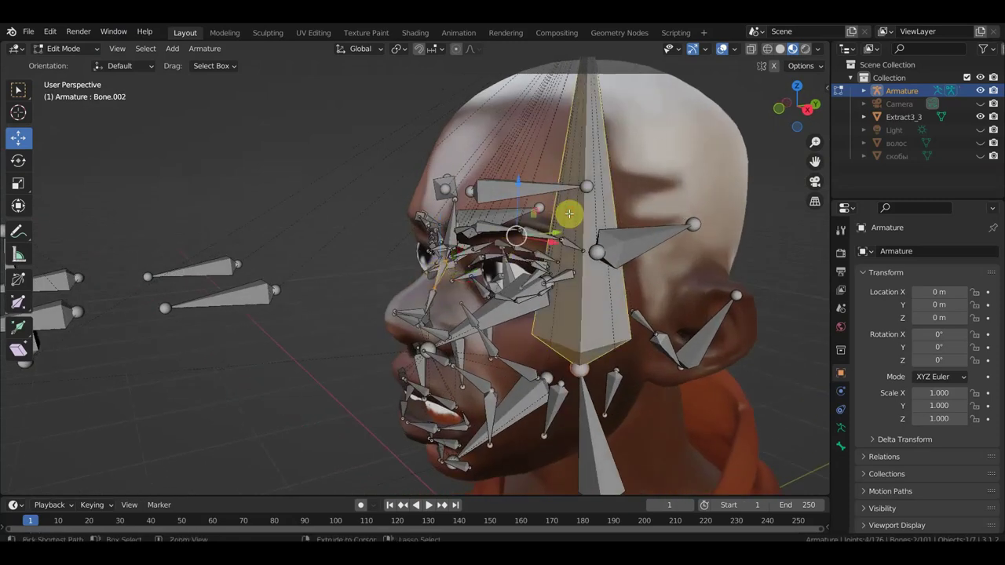
key(ctrl+p)
click(570, 218)
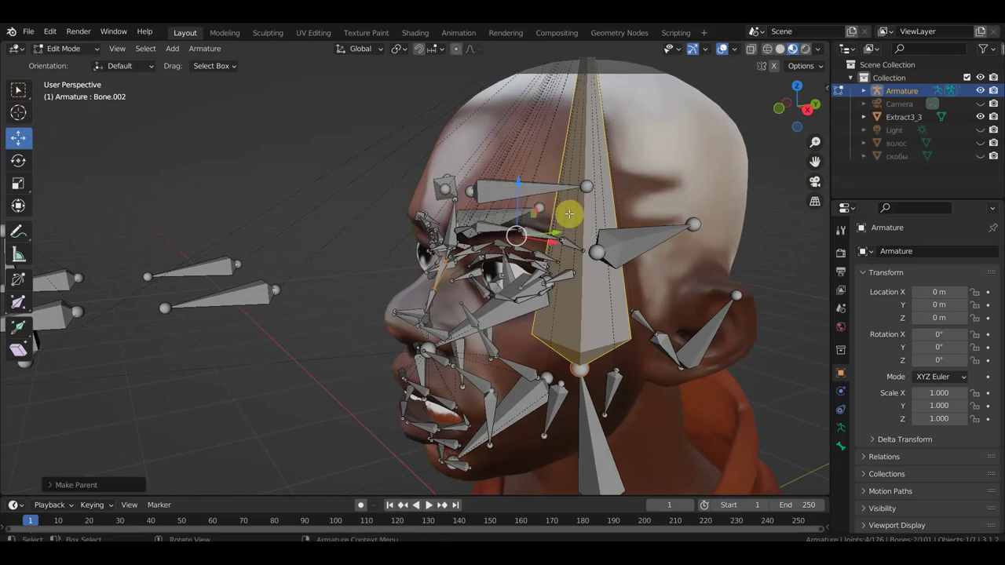
middle_drag(570, 218, 528, 301)
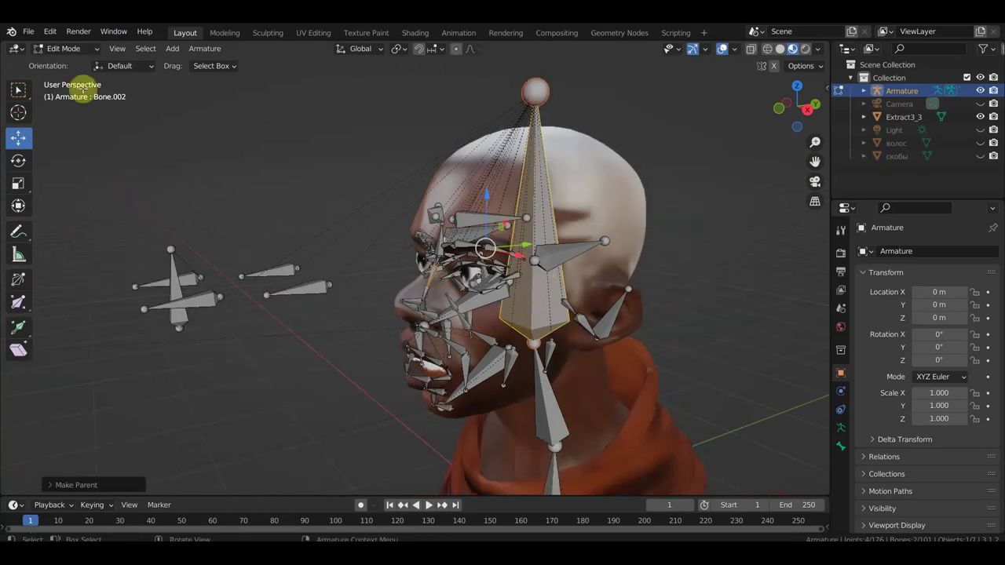
click(62, 48)
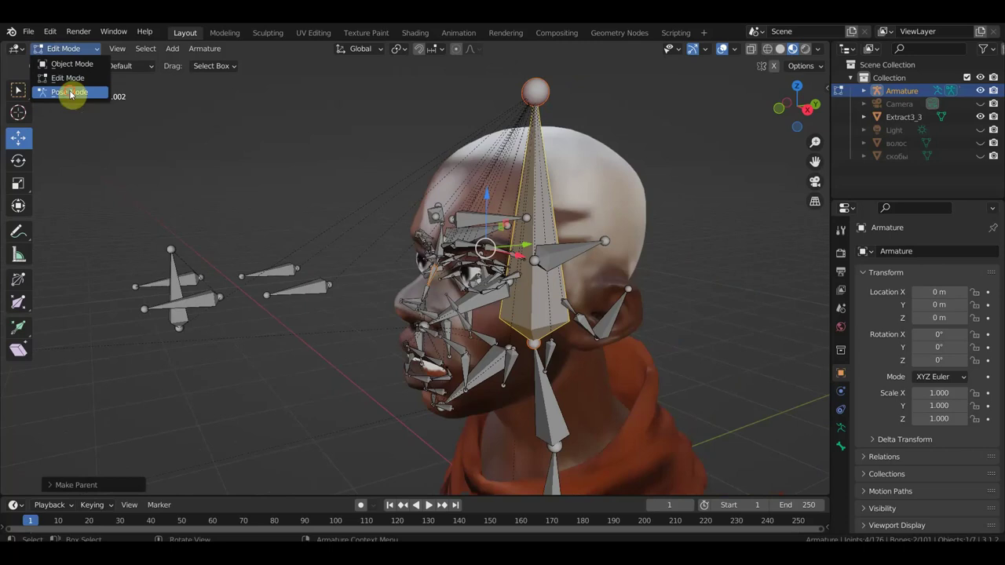
Back in Pose Mode, test-rotate Bone.002 in right view to confirm face bones follow, then undo
click(72, 92)
key(KP_3)
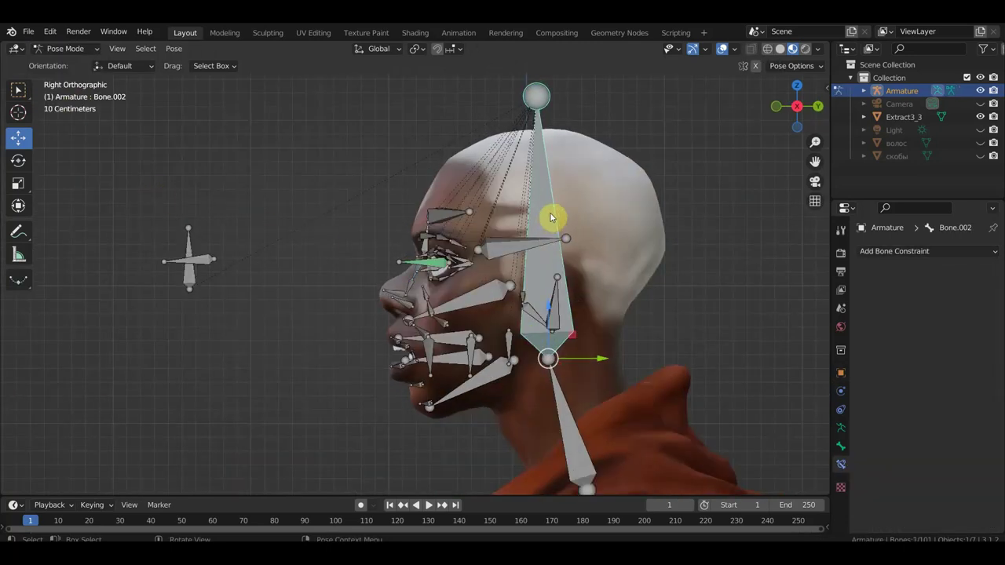
key(r)
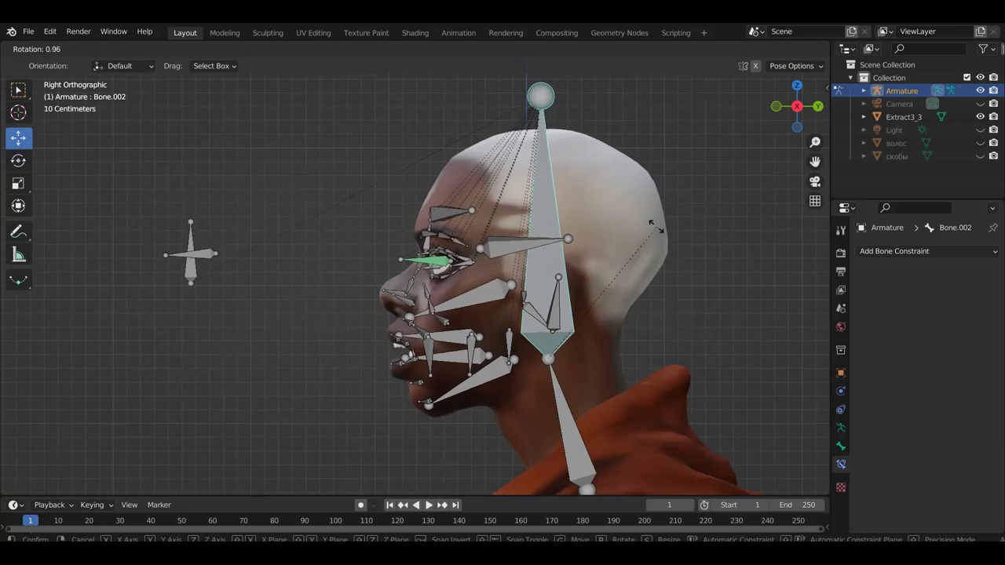
click(656, 226)
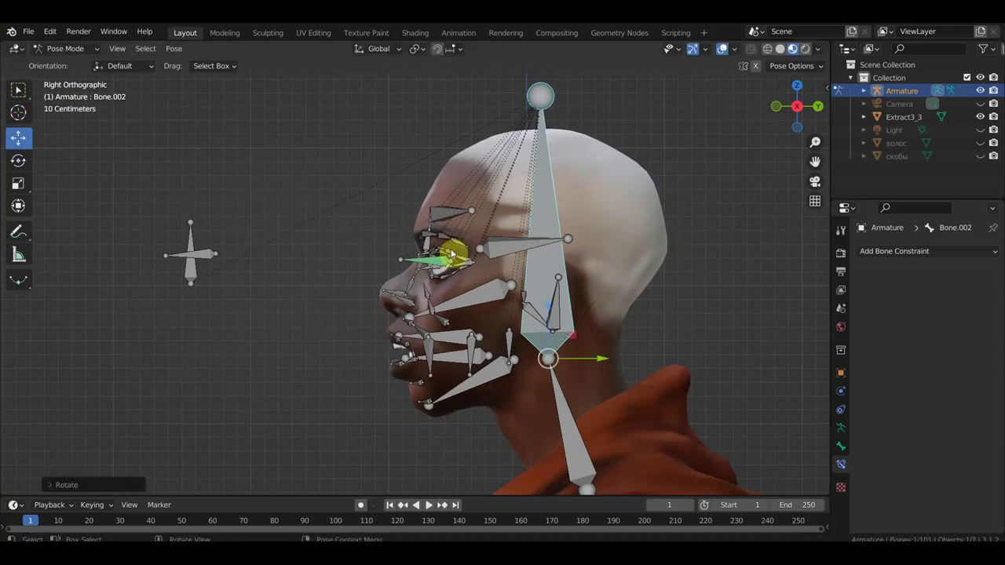
key(ctrl+z)
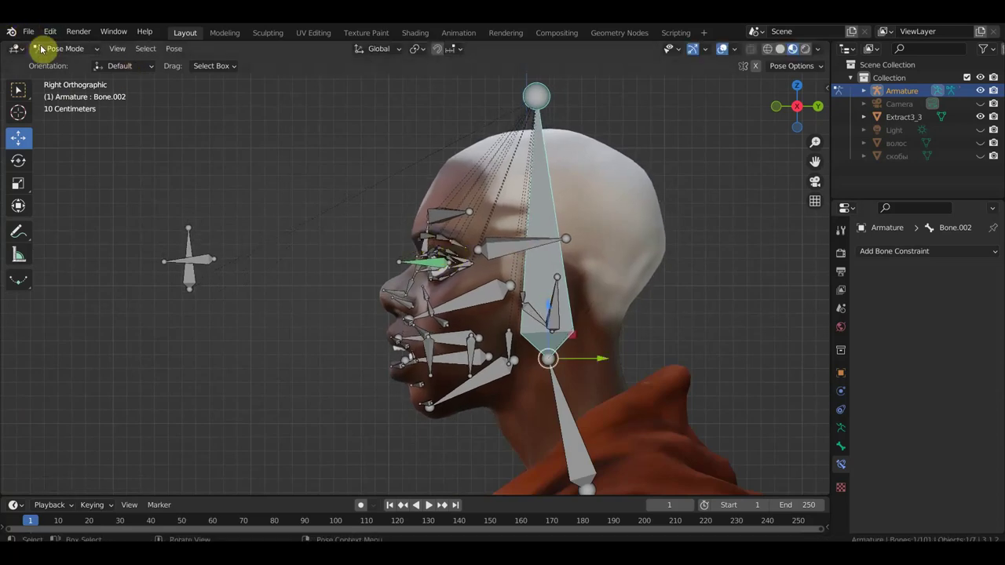
click(41, 49)
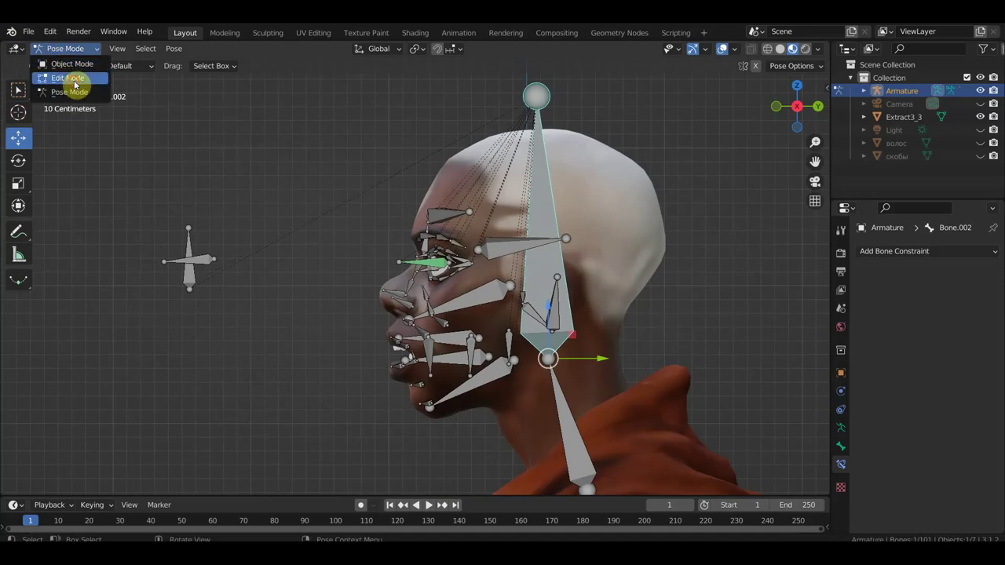
In Edit Mode, parent the eye-area face bone to head bone Bone.002, keeping offset
click(75, 78)
scroll(374, 240, up, 3)
click(416, 290)
click(589, 270)
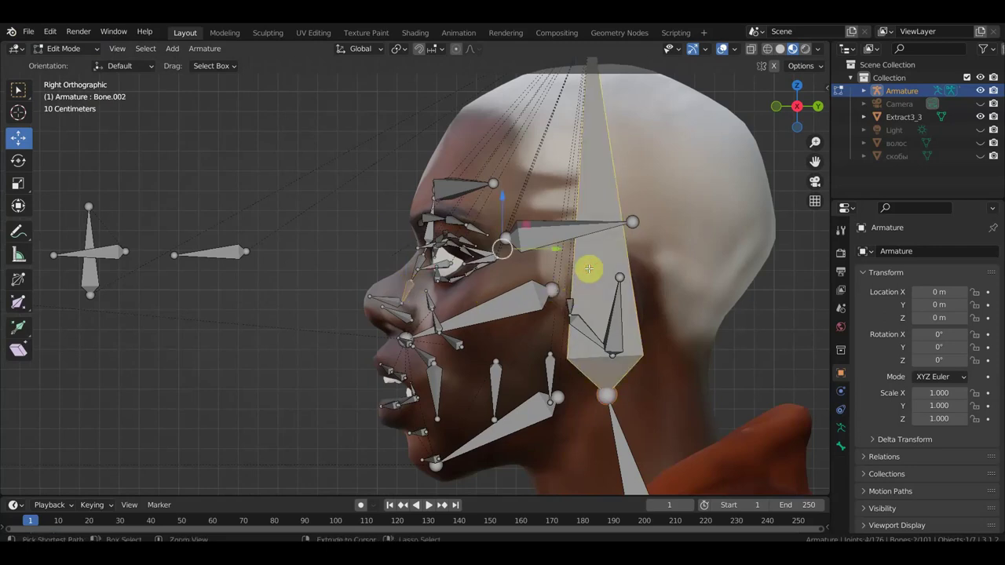
key(ctrl+p)
click(590, 269)
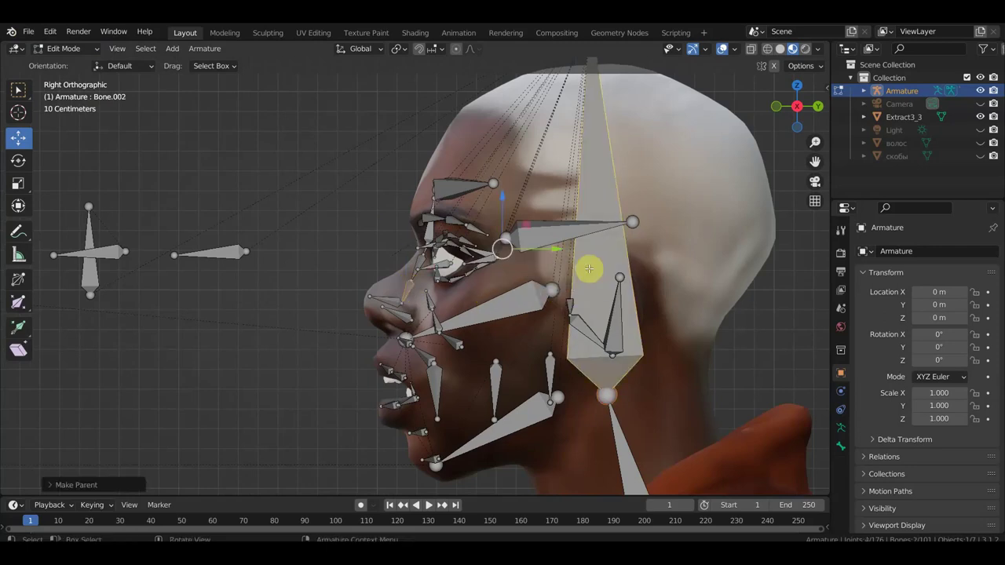
In Pose Mode, test-rotate the head bone to confirm the bone follows, then undo
click(76, 49)
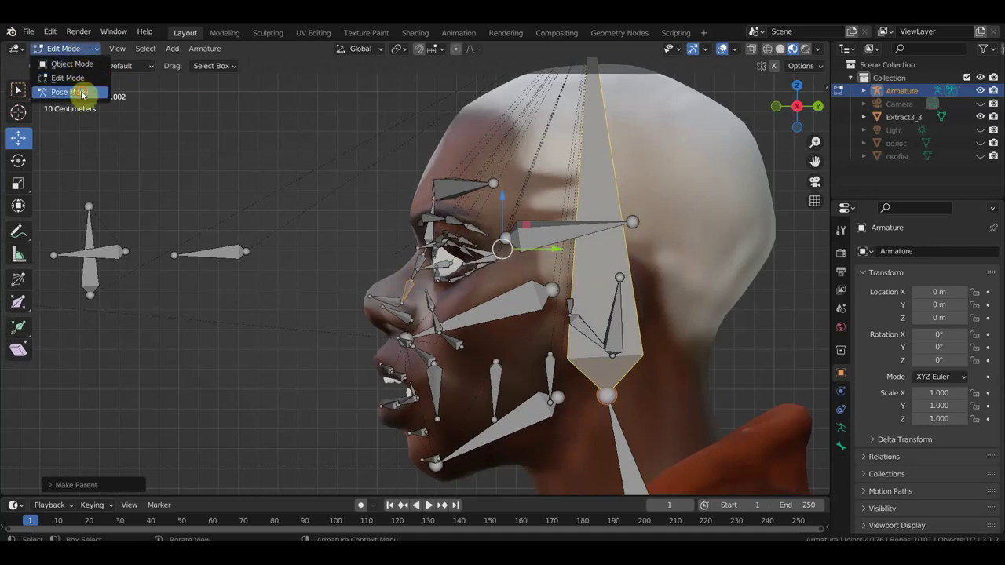
click(69, 92)
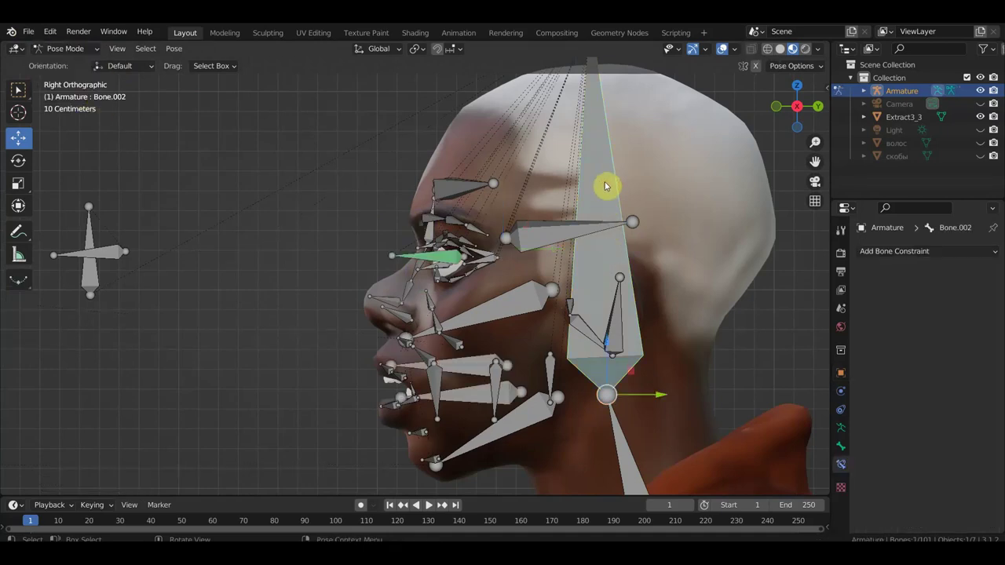
scroll(606, 186, down, 2)
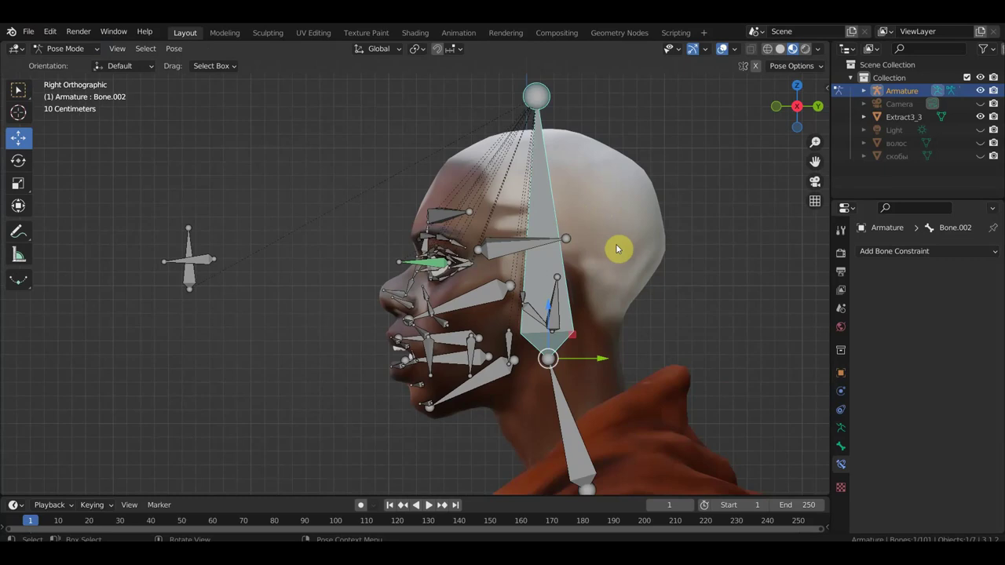
key(r)
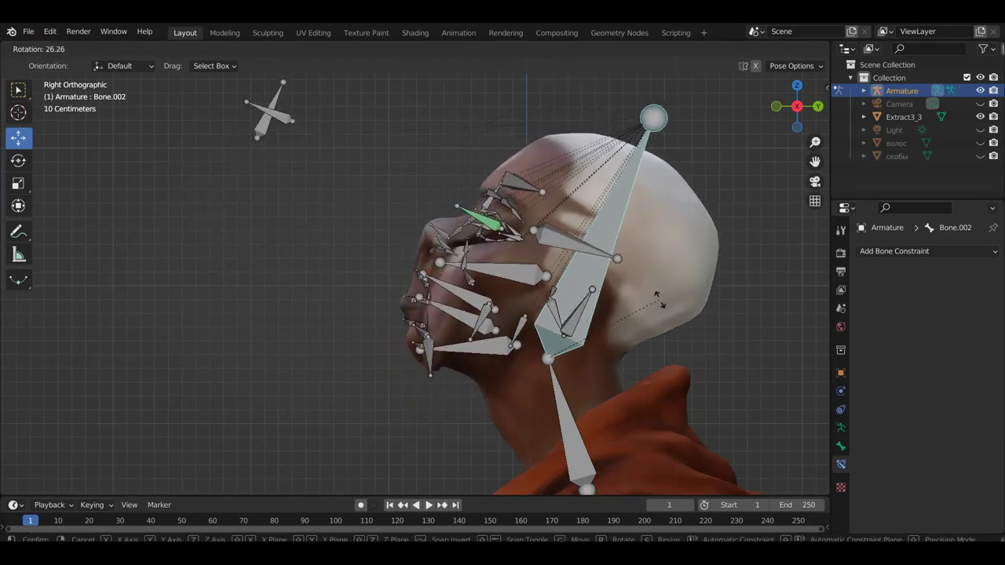
click(665, 231)
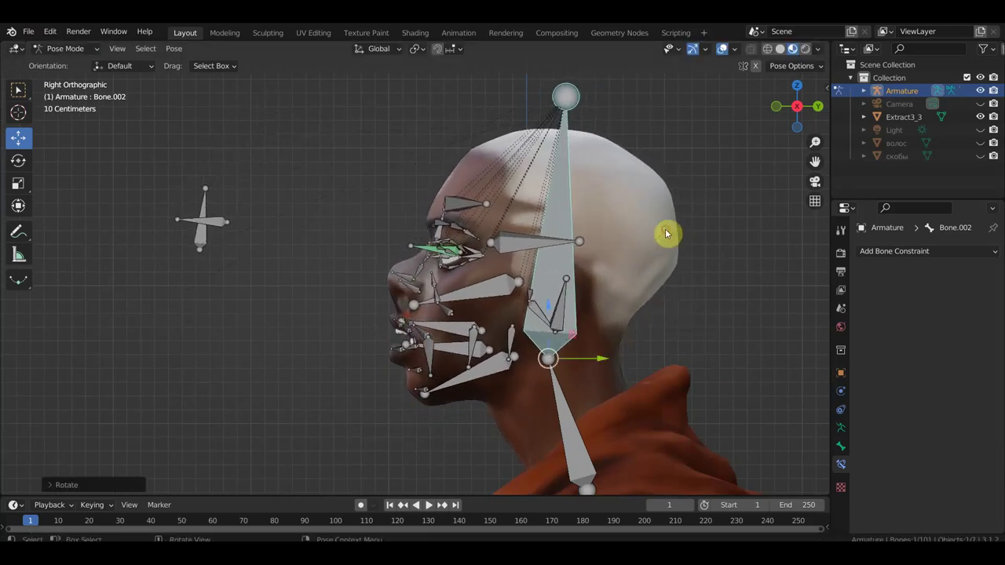
key(ctrl+z)
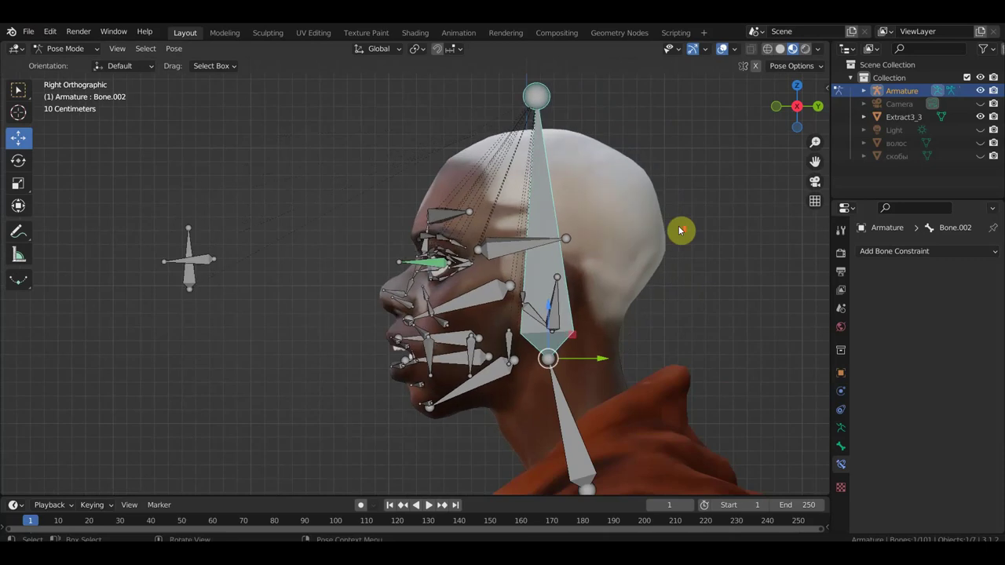
scroll(680, 228, up, 2)
middle_drag(533, 252, 620, 246)
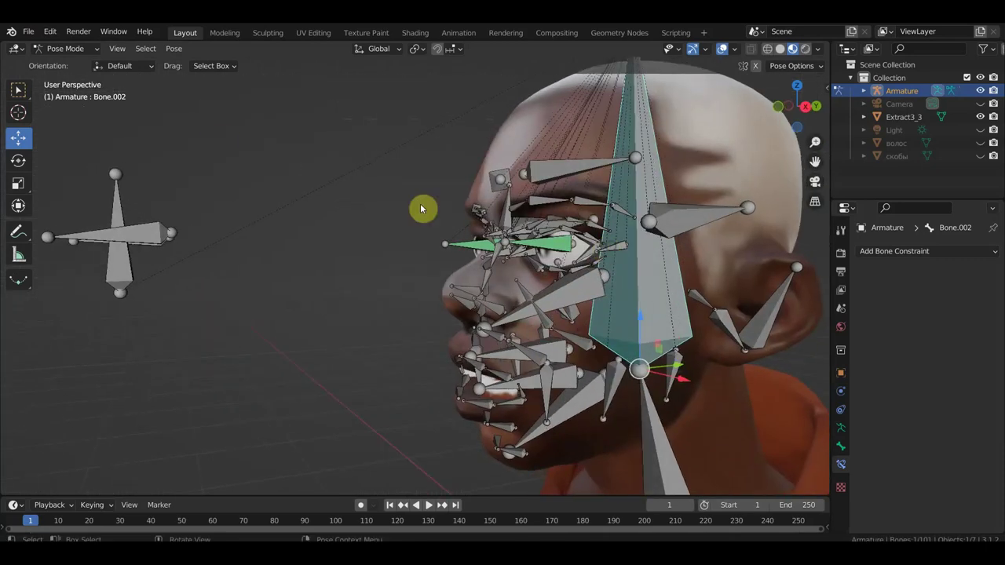
In Edit Mode, parent Bone.018, Bone.047 and Bone.090 to Bone.045 with Keep Offset
click(65, 49)
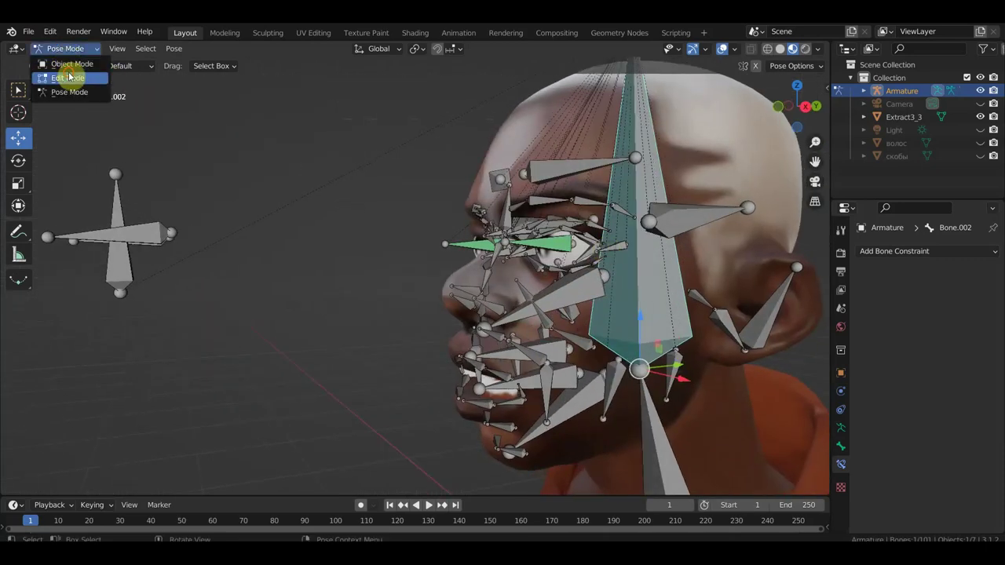
click(68, 76)
mouse_move(556, 340)
middle_down()
mouse_move(512, 271)
mouse_move(507, 289)
middle_up()
click(444, 335)
mouse_move(442, 332)
middle_down()
mouse_move(357, 363)
mouse_move(354, 353)
mouse_move(387, 350)
middle_up()
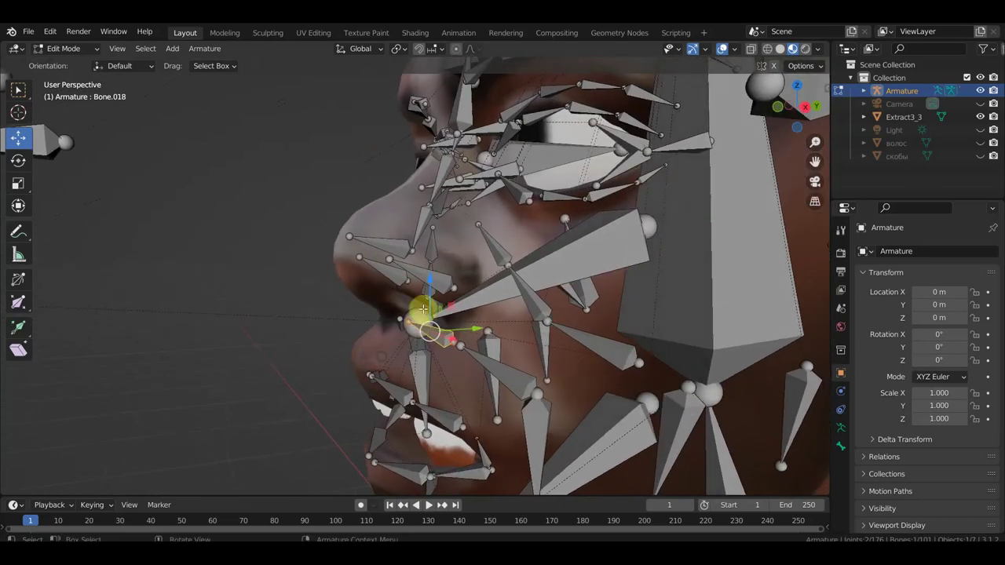
click(394, 279)
click(389, 274)
middle_drag(393, 271, 410, 280)
shift+click(429, 223)
key(ctrl+p)
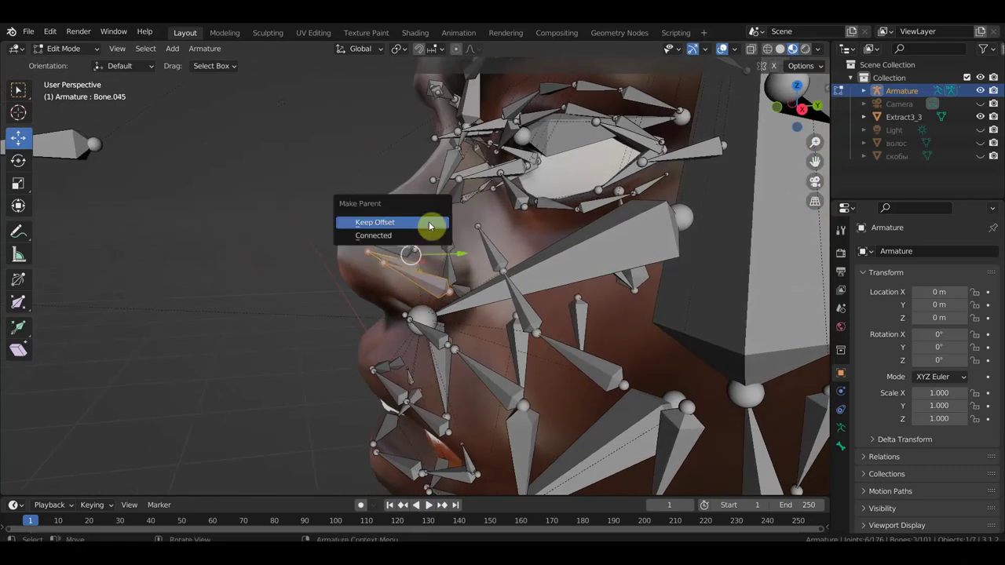
click(429, 225)
In Pose Mode, from the right side view, select Bone.002 and hide the overlays
click(71, 48)
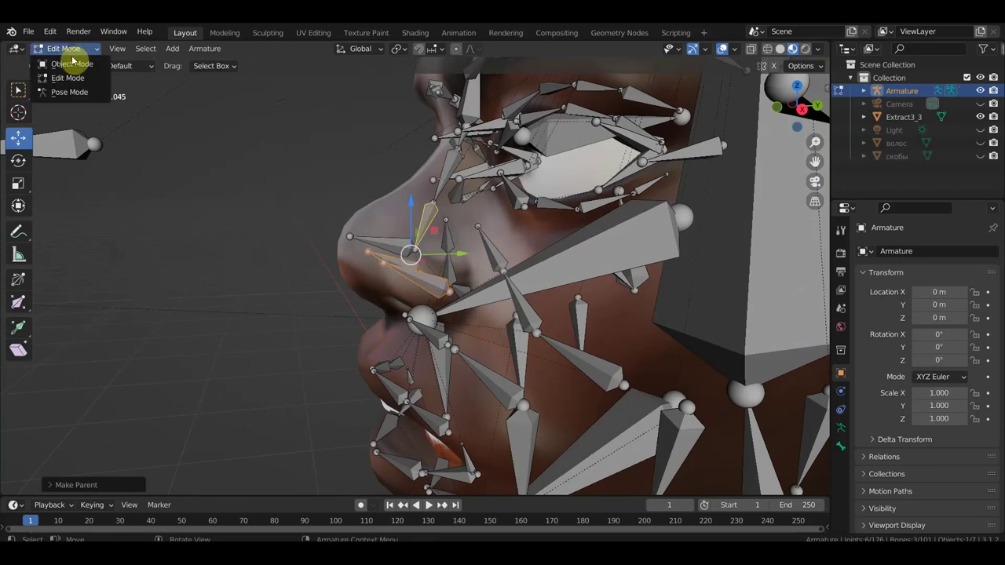
click(70, 92)
key(KP_3)
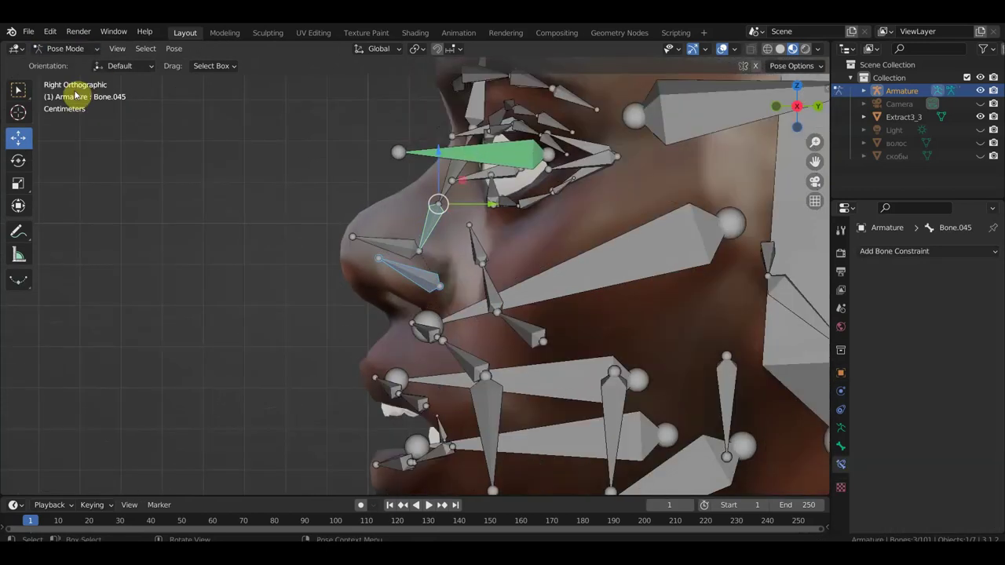
scroll(574, 280, down, 3)
scroll(562, 242, down, 2)
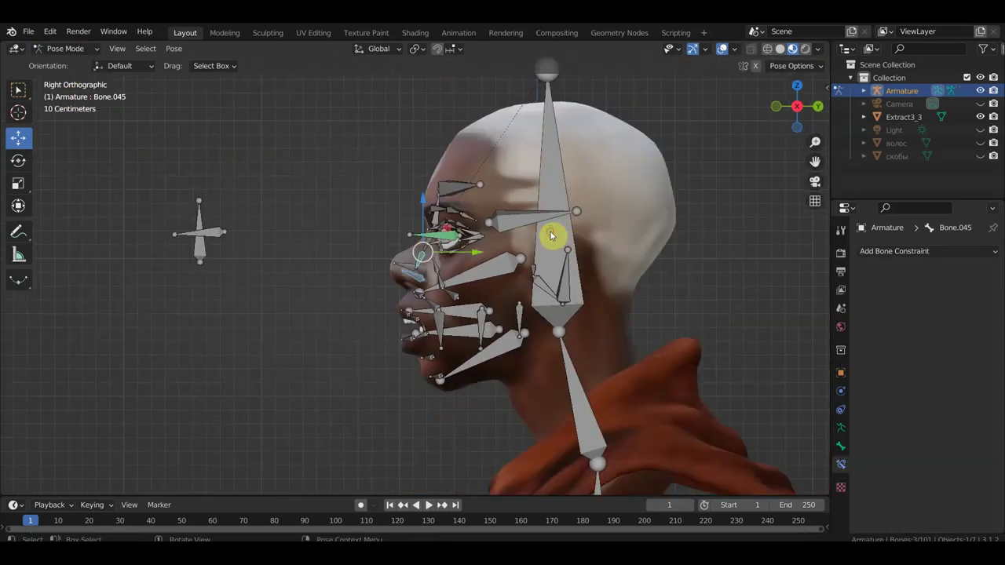
click(551, 231)
click(724, 48)
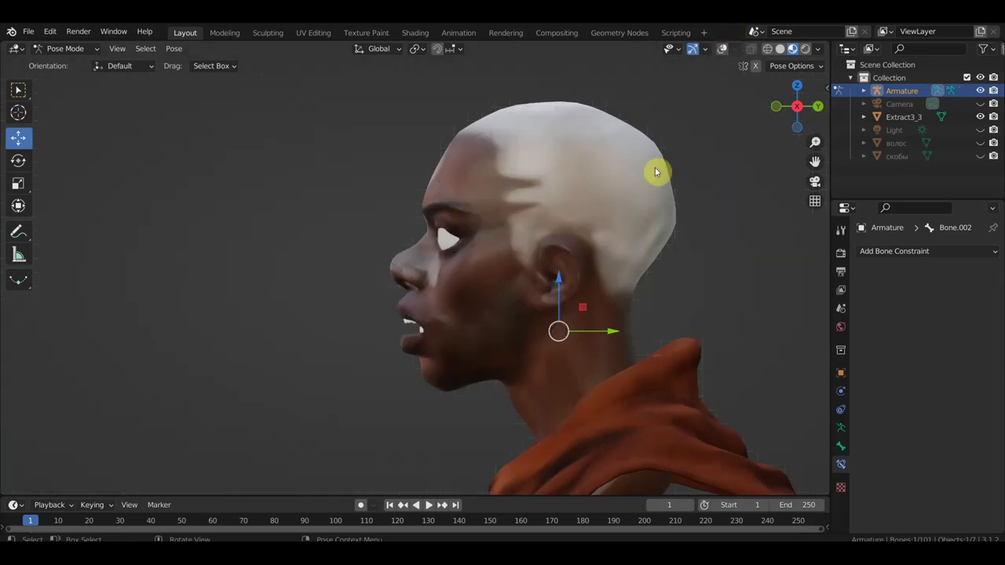
key(t)
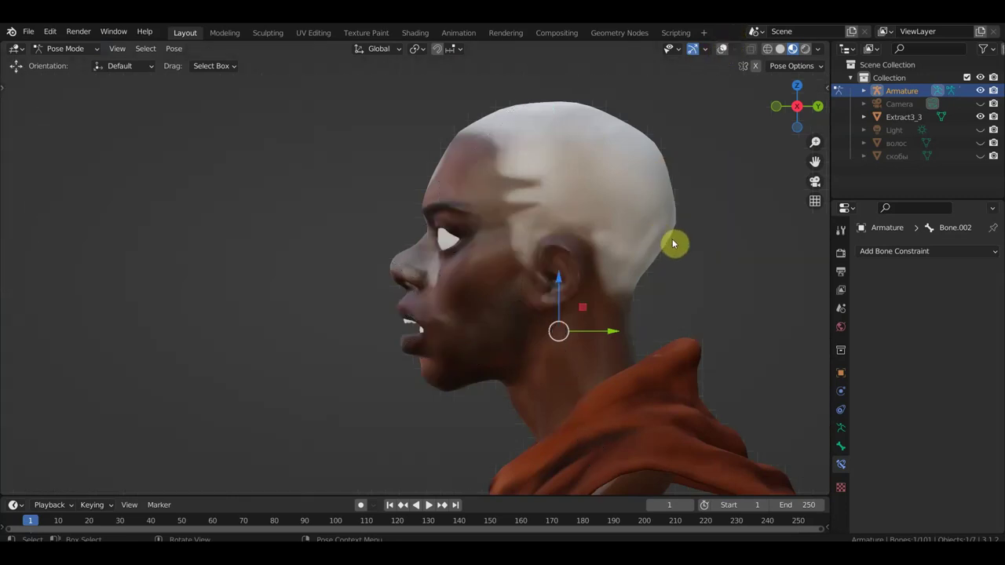
Tilt head bone Bone.002 to check the face follows, then revert the rotation
key(r)
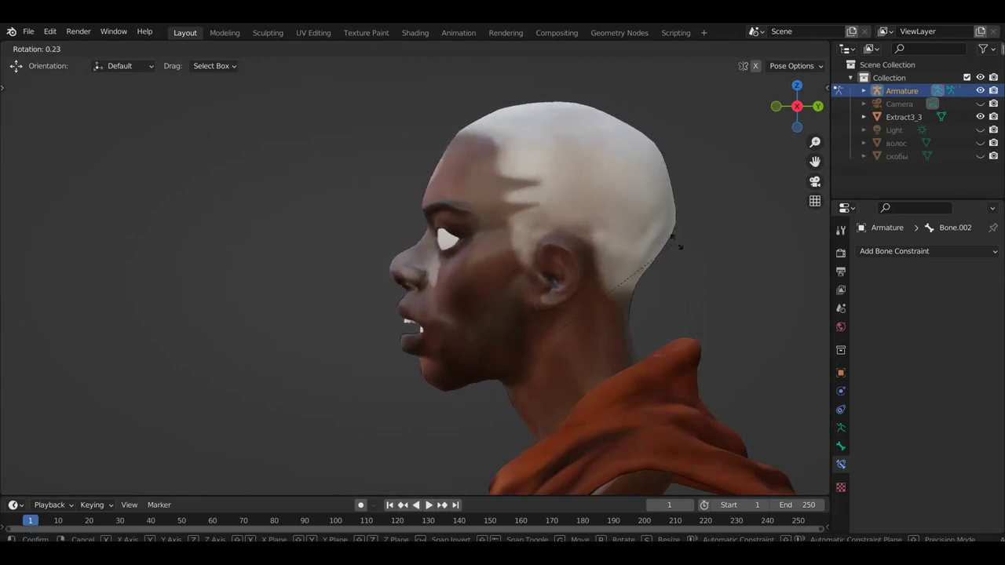
click(679, 247)
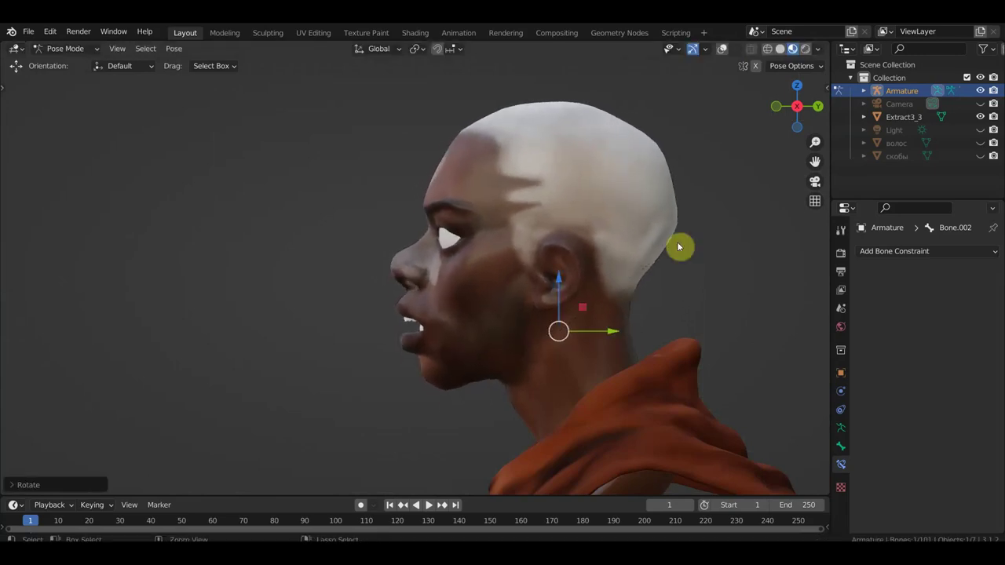
key(ctrl+z)
middle_drag(677, 247, 662, 293)
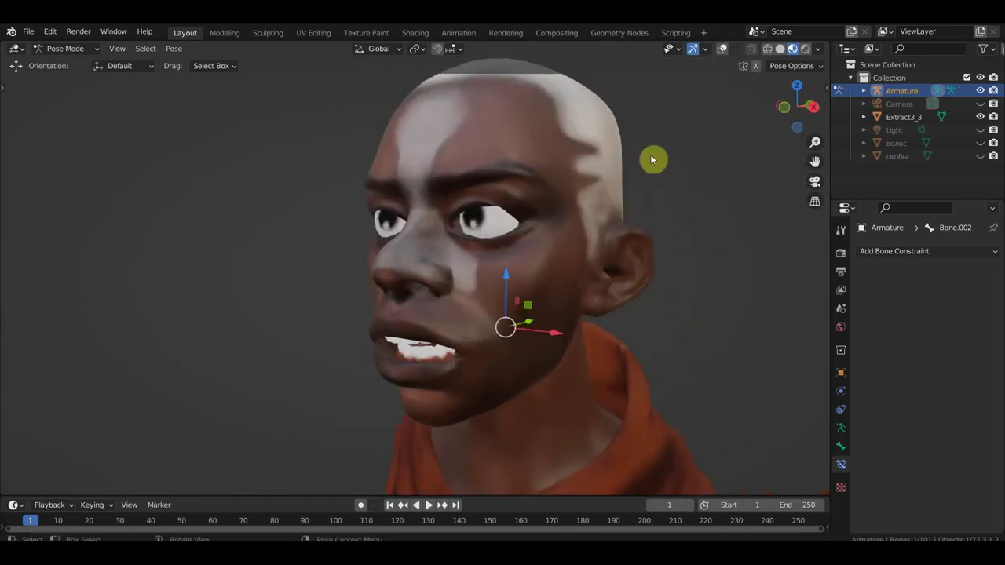
click(66, 50)
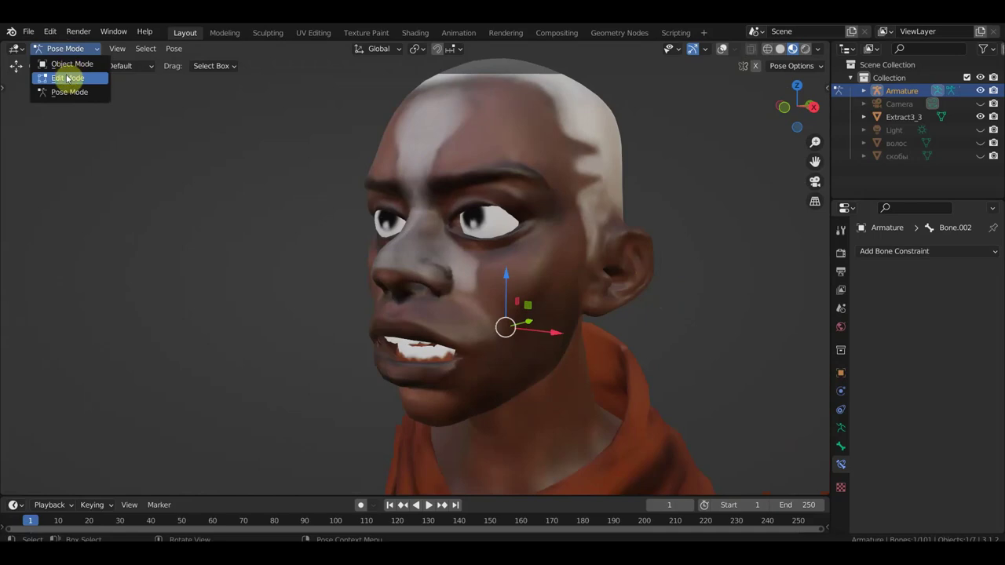
In Edit Mode, parent eye bones Bone.027, Bone.028 and Bone.032 to Bone.002 with Keep Offset
click(75, 75)
click(723, 51)
scroll(655, 152, up, 3)
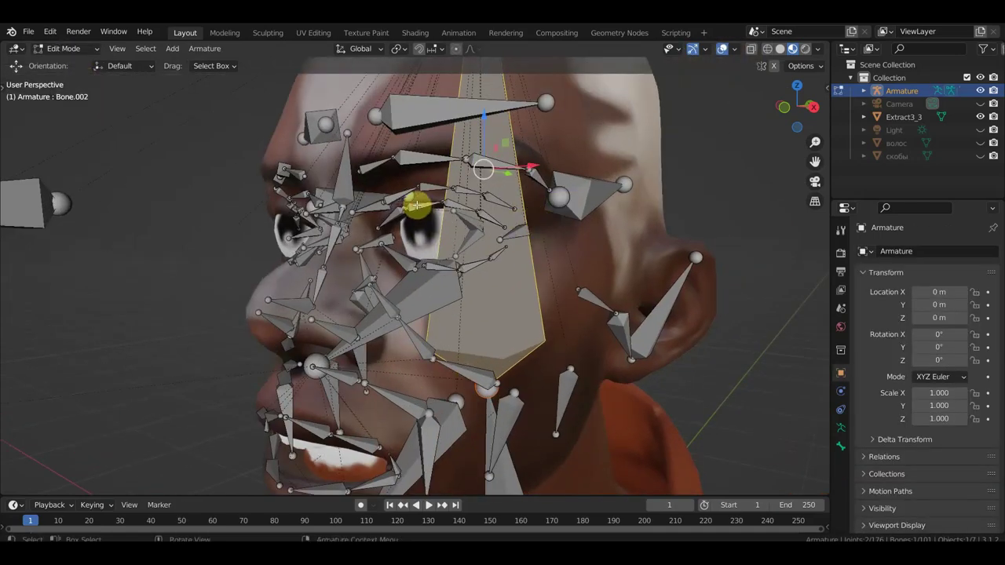
click(416, 205)
middle_drag(416, 205, 442, 243)
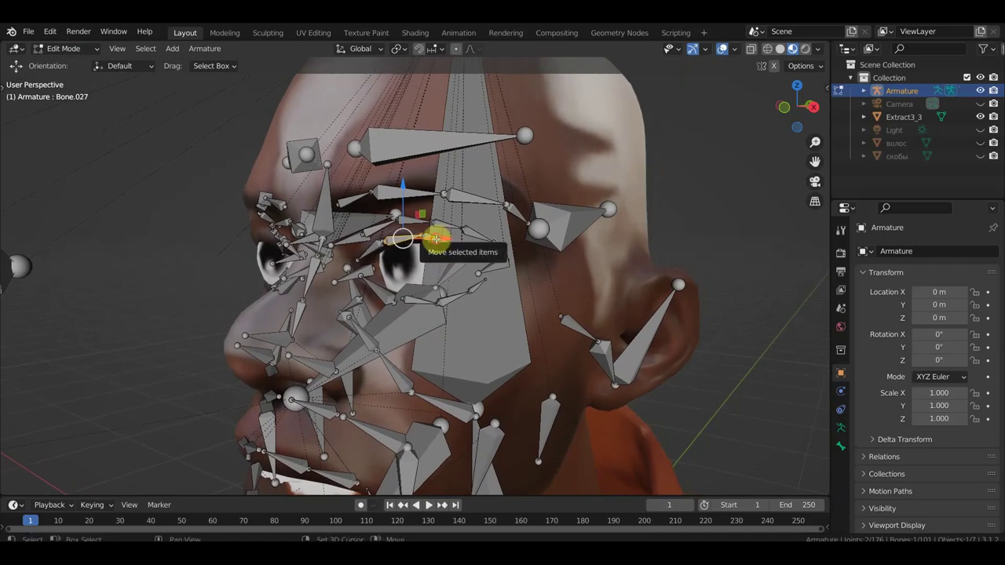
click(417, 233)
middle_drag(449, 227, 422, 232)
click(376, 215)
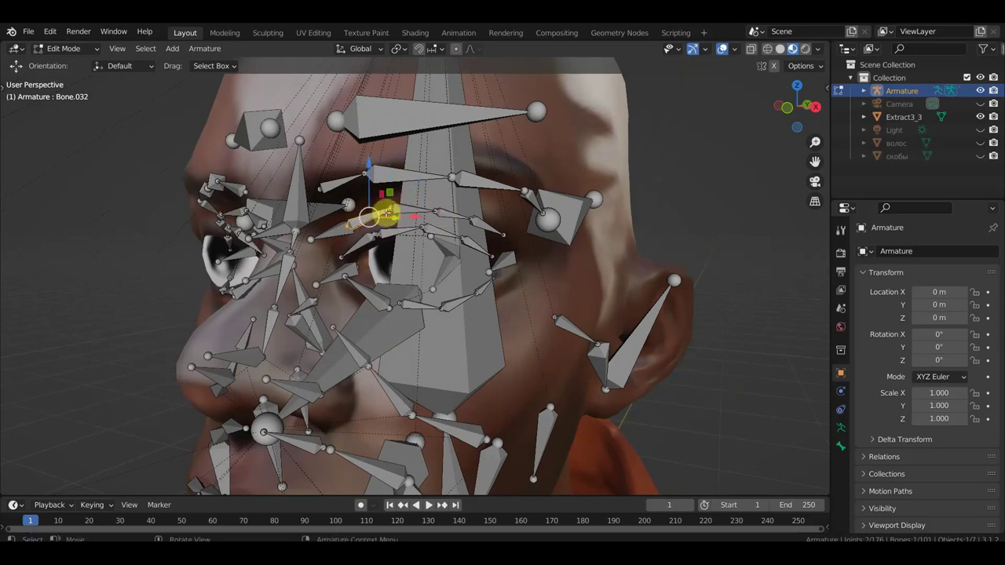
click(431, 194)
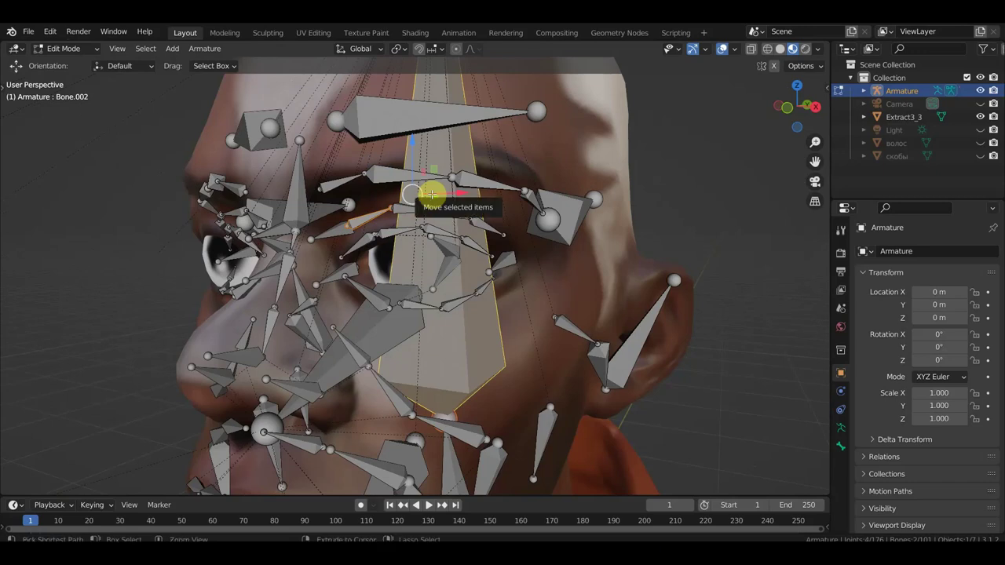
key(ctrl+p)
click(433, 197)
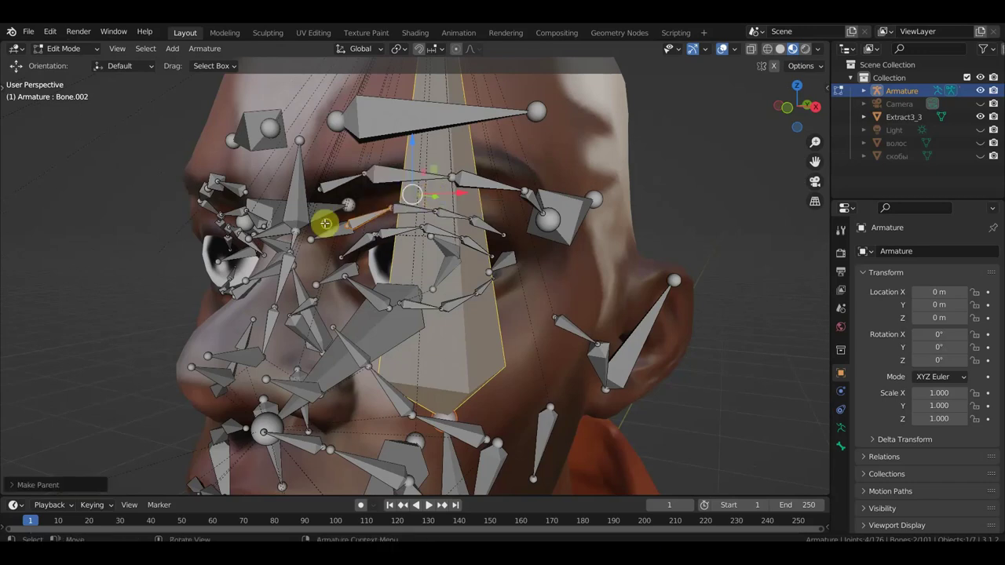
Parent the eyebrow bone Bone.091 to head bone Bone.002
middle_drag(325, 224, 351, 227)
mouse_move(230, 210)
middle_down()
mouse_move(307, 226)
mouse_move(248, 210)
mouse_move(242, 189)
mouse_move(213, 213)
mouse_move(253, 184)
middle_up()
click(211, 186)
shift+click(259, 180)
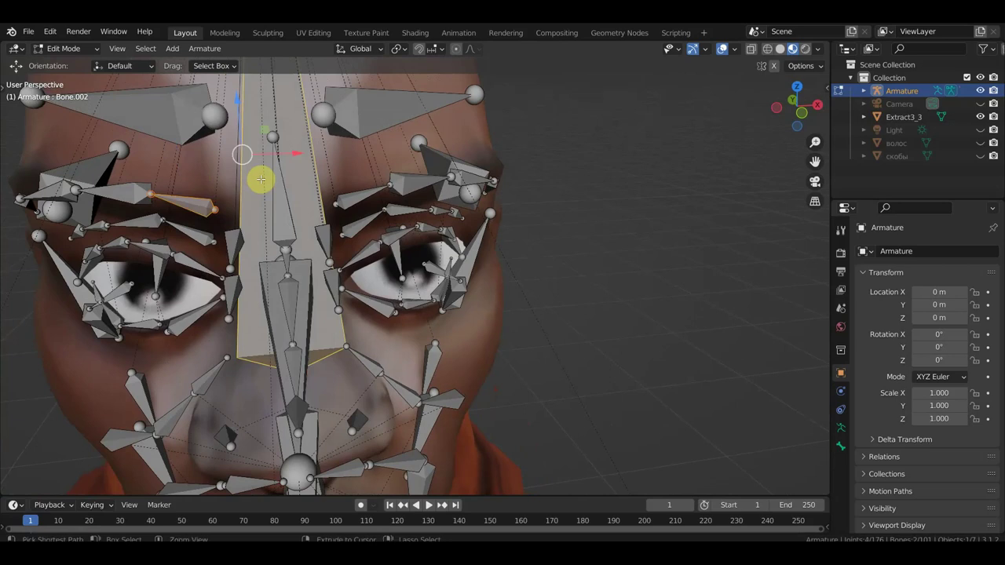
key(ctrl+p)
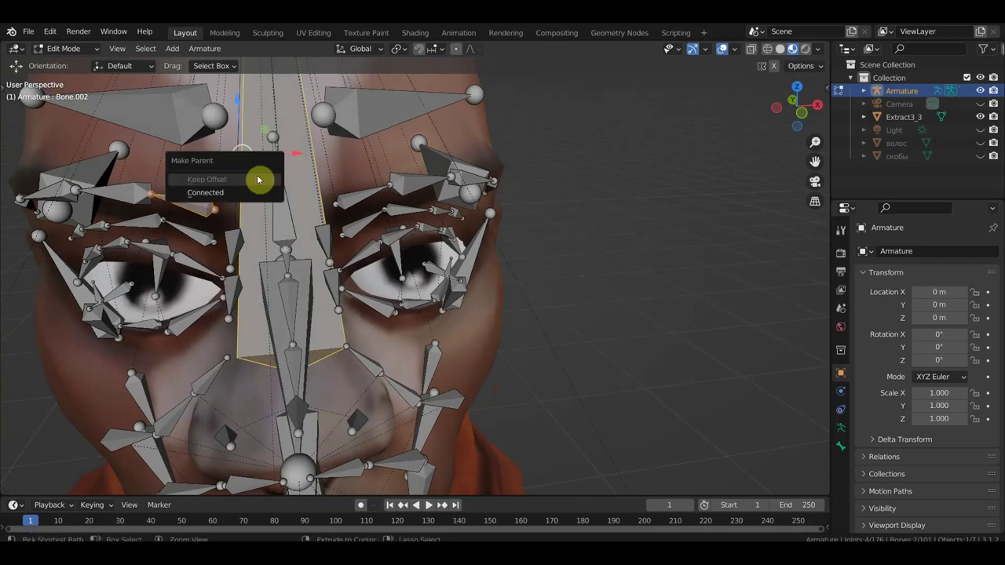
click(263, 192)
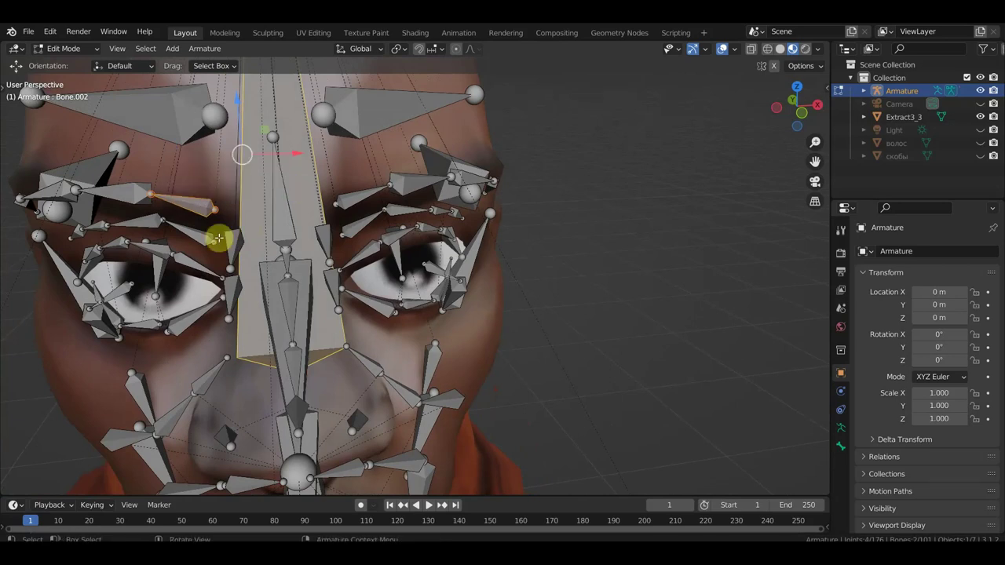
mouse_move(117, 213)
middle_down()
mouse_move(211, 239)
mouse_move(83, 227)
middle_up()
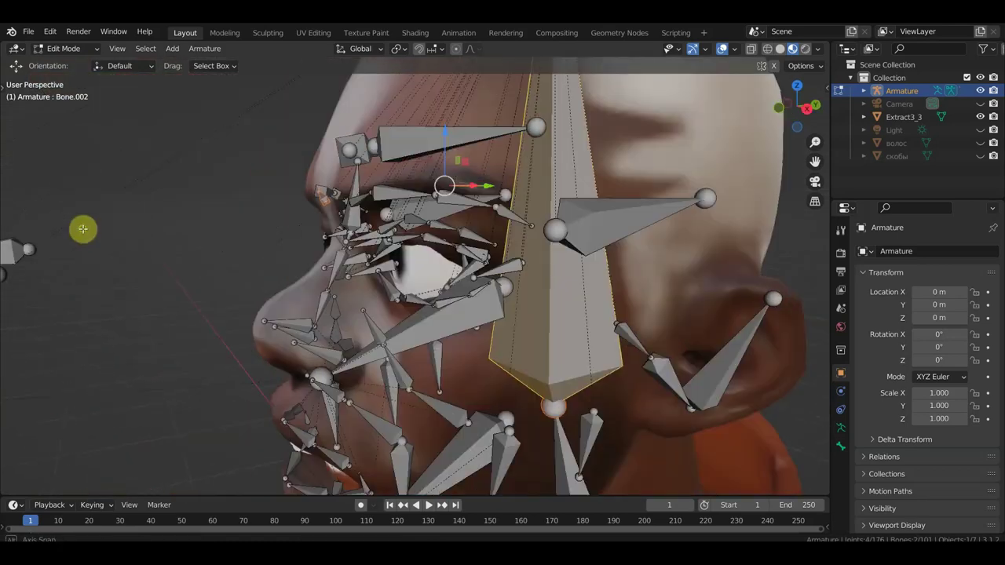
click(59, 50)
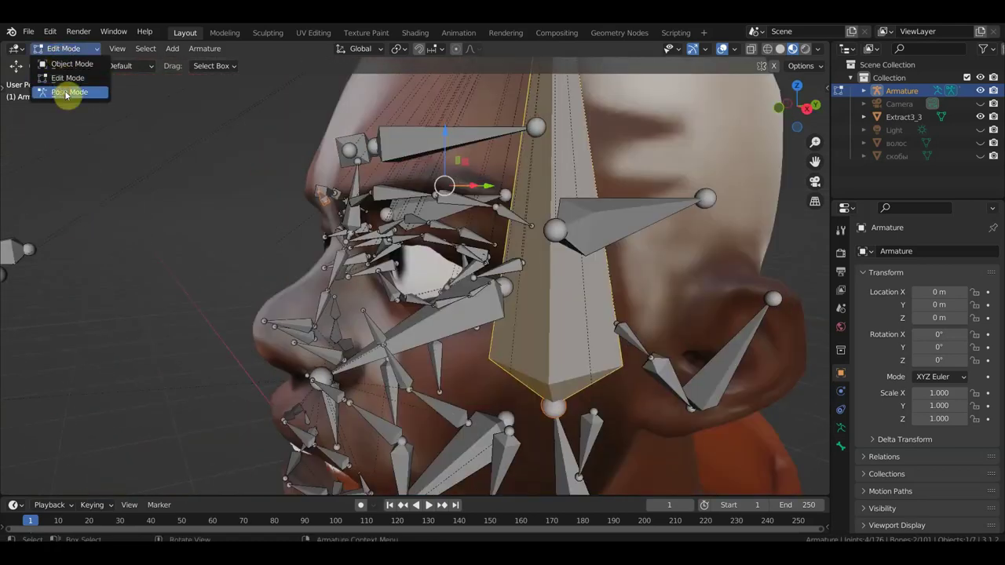
In Pose Mode, right side view with overlays hidden, start rotating Bone.002 to tilt the head
click(67, 94)
key(KP_3)
scroll(331, 265, down, 3)
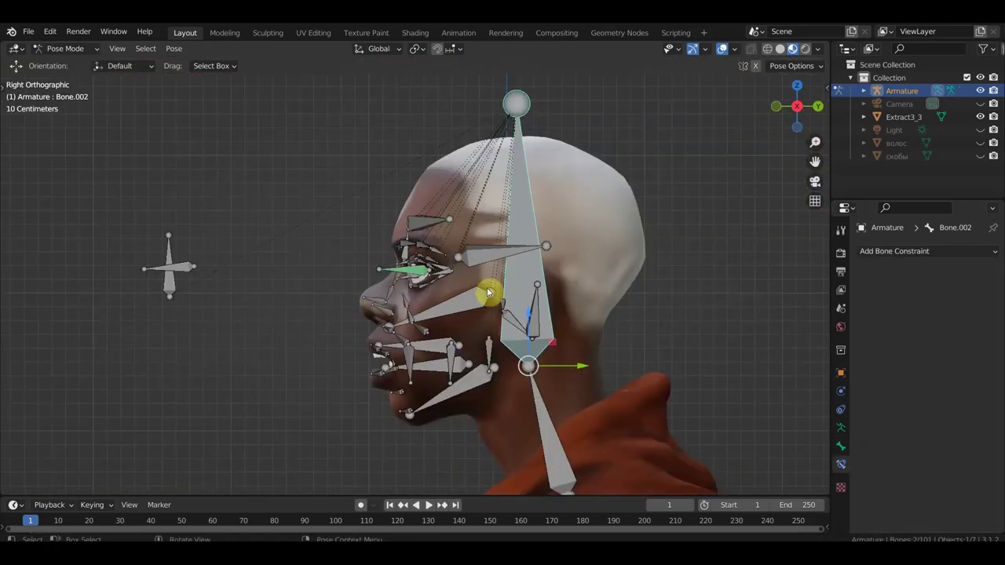
click(723, 49)
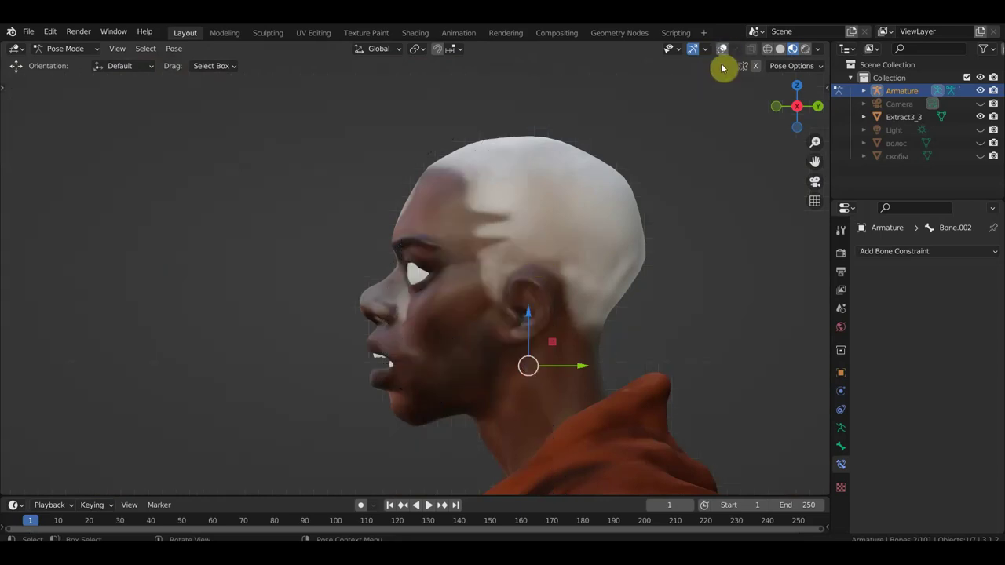
click(722, 49)
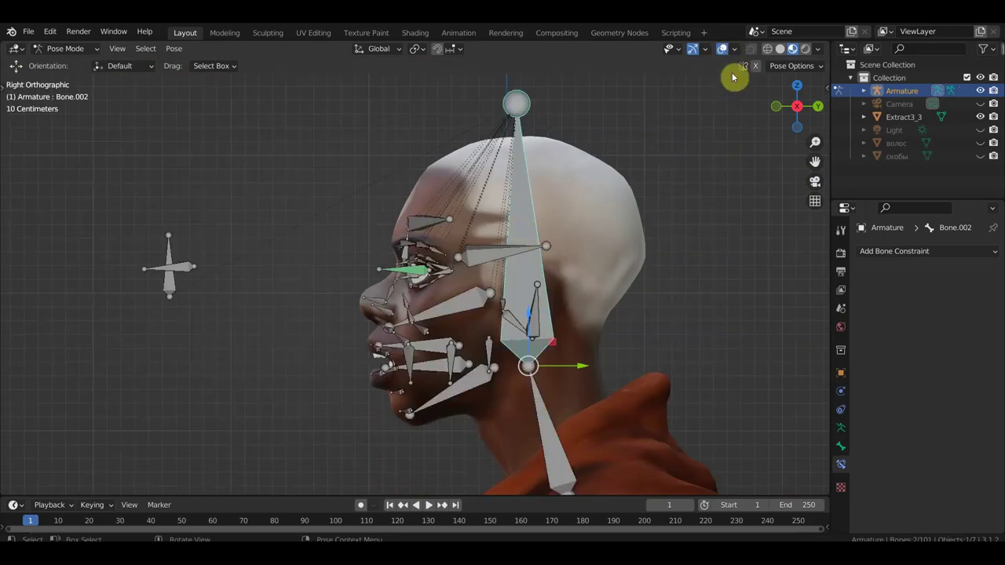
click(722, 49)
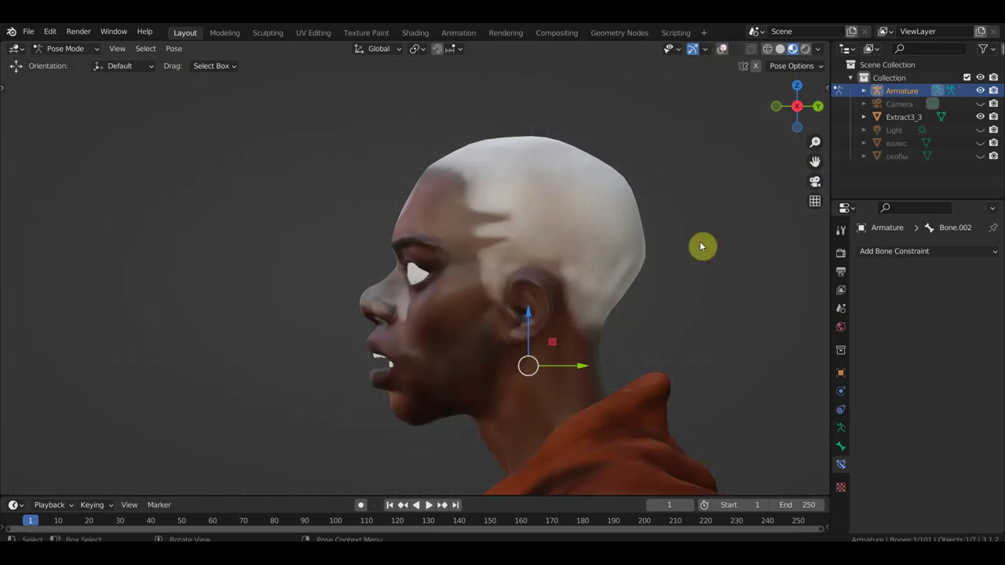
key(r)
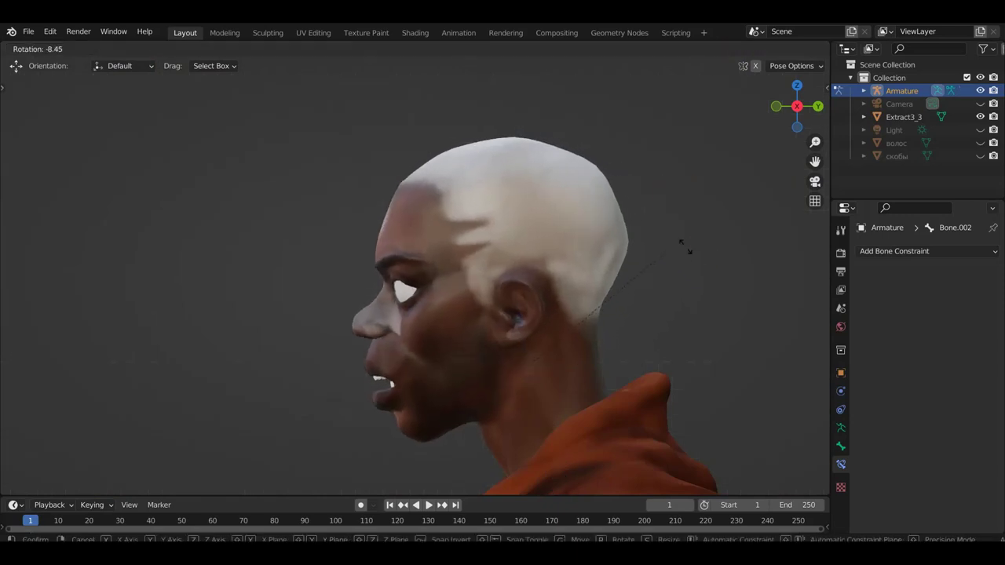
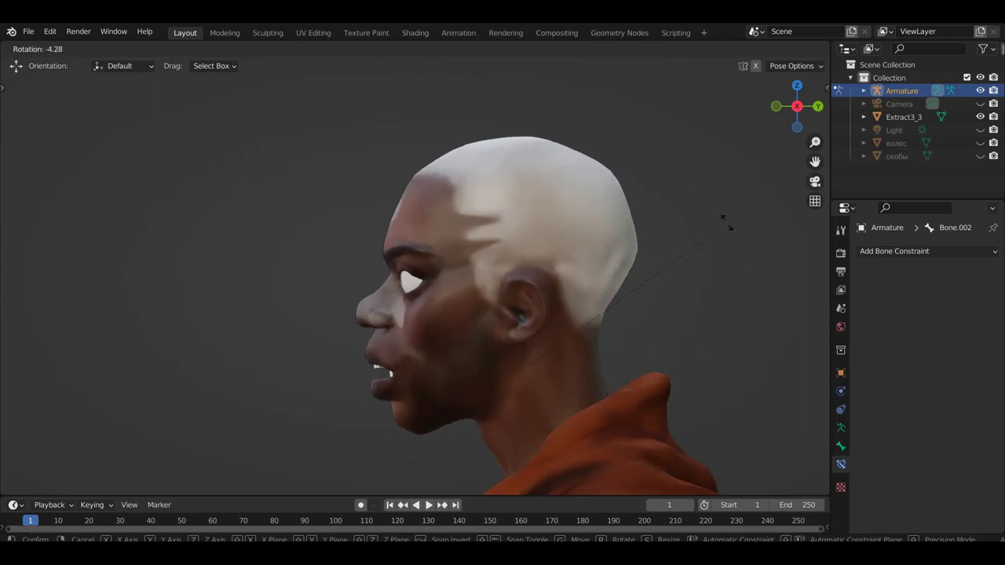
Confirm the head bone rotation, turn overlays back on, and put the armature in Edit Mode
click(745, 240)
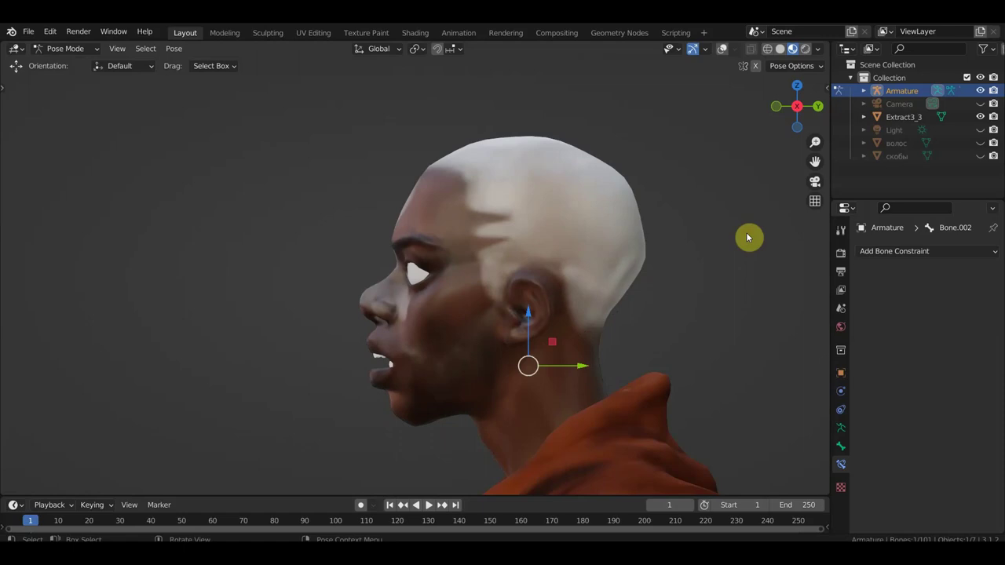
click(723, 50)
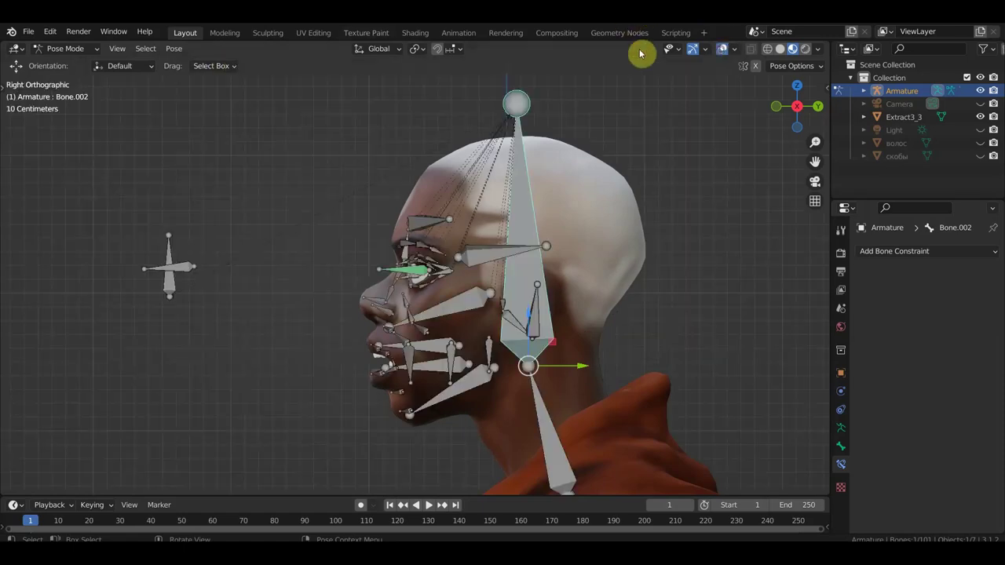
click(74, 49)
click(71, 92)
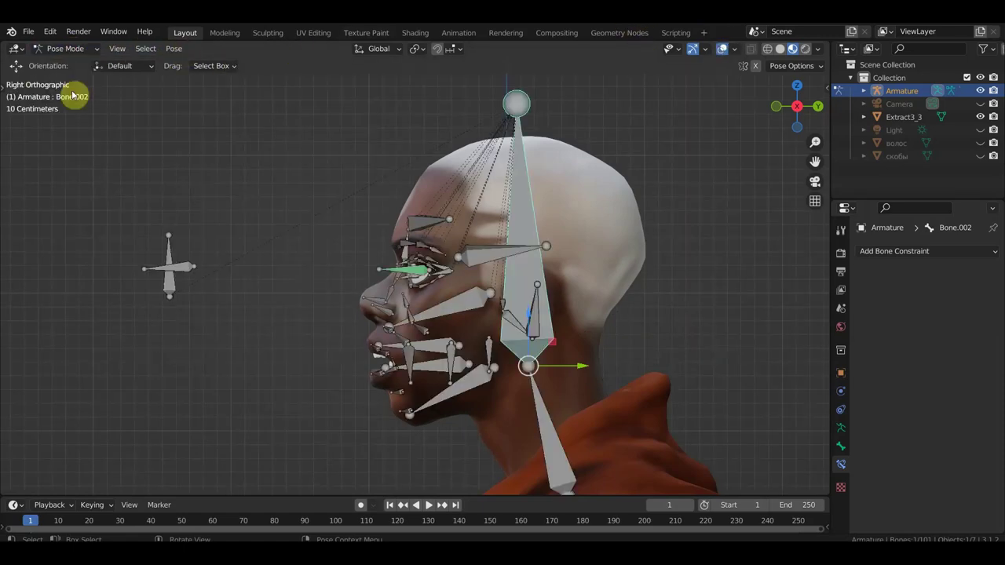
click(65, 49)
click(71, 78)
mouse_move(97, 94)
middle_down()
mouse_move(421, 216)
mouse_move(404, 247)
middle_up()
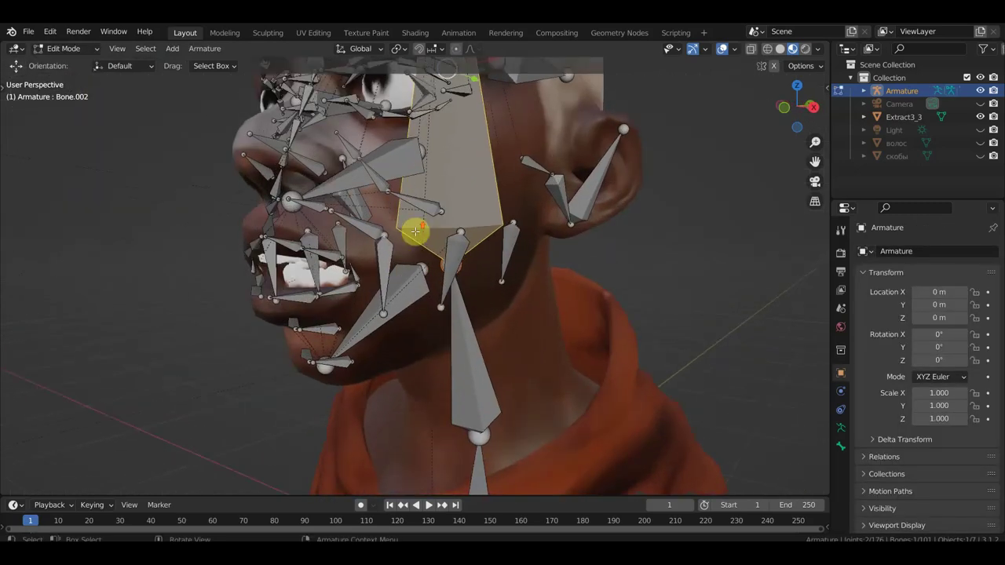
Parent the upper-lip and mouth bones (Bone.018 and others) to cheek bone Bone.004 with Keep Offset
click(368, 230)
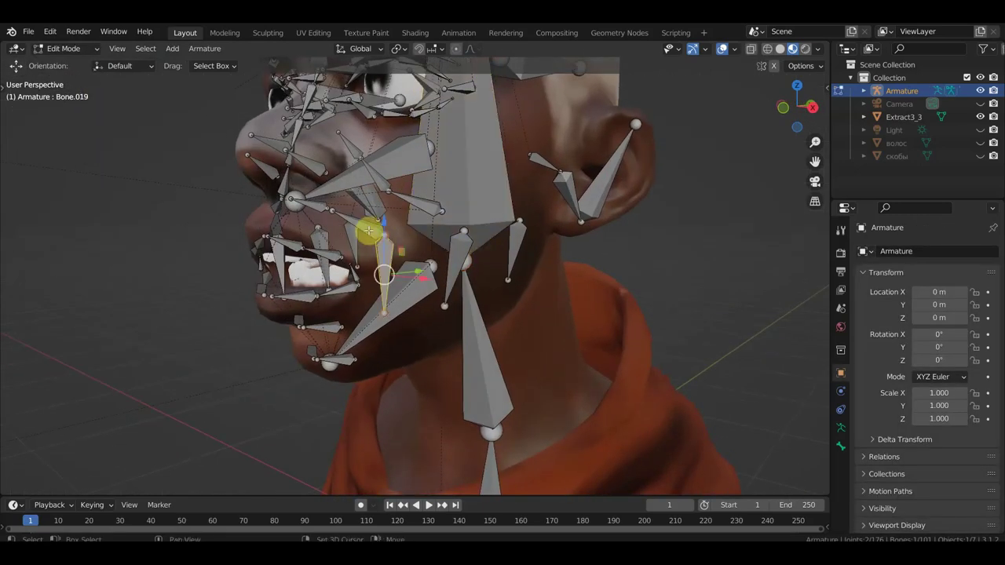
middle_drag(367, 226, 376, 228)
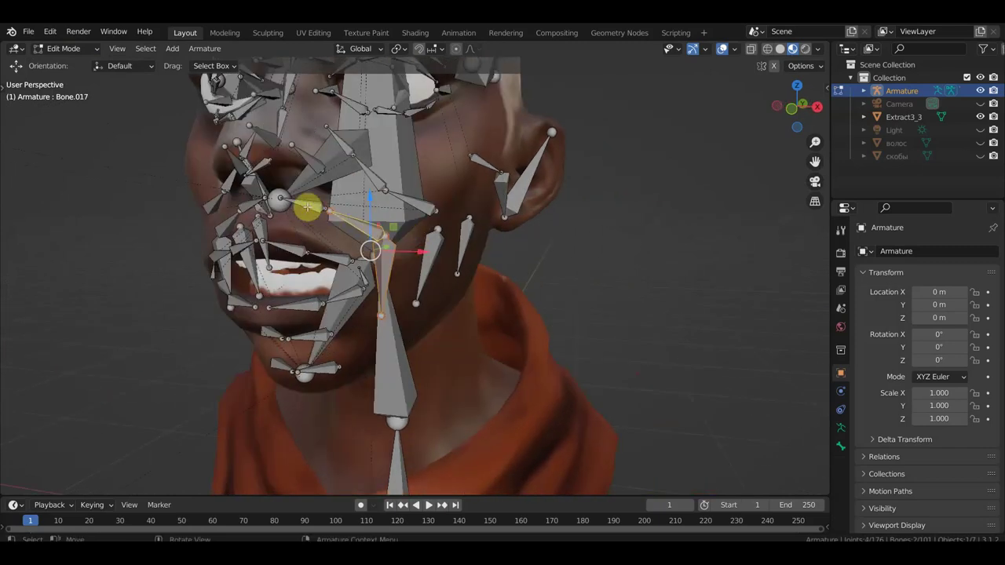
middle_drag(307, 207, 381, 207)
click(274, 219)
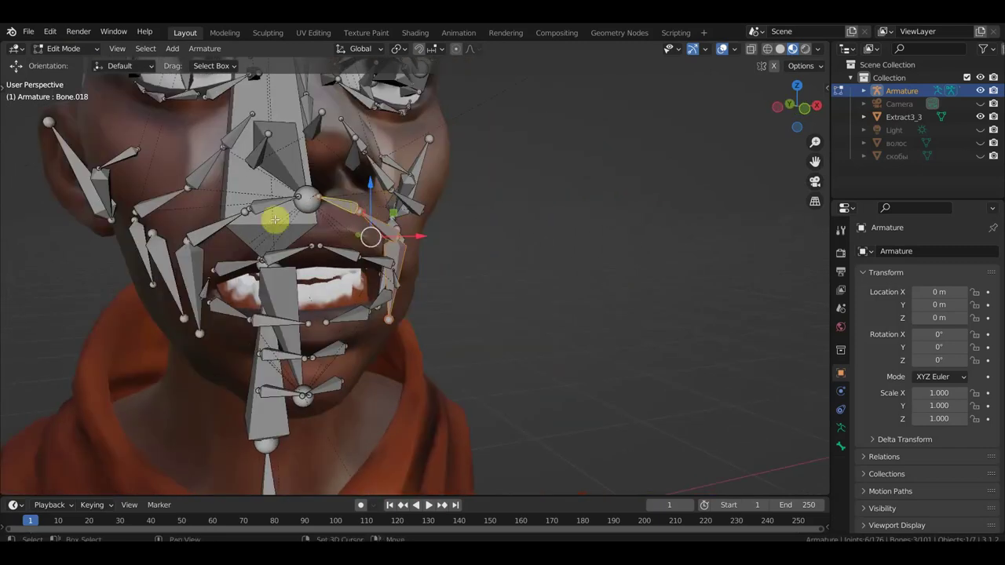
shift+click(263, 207)
shift+click(188, 266)
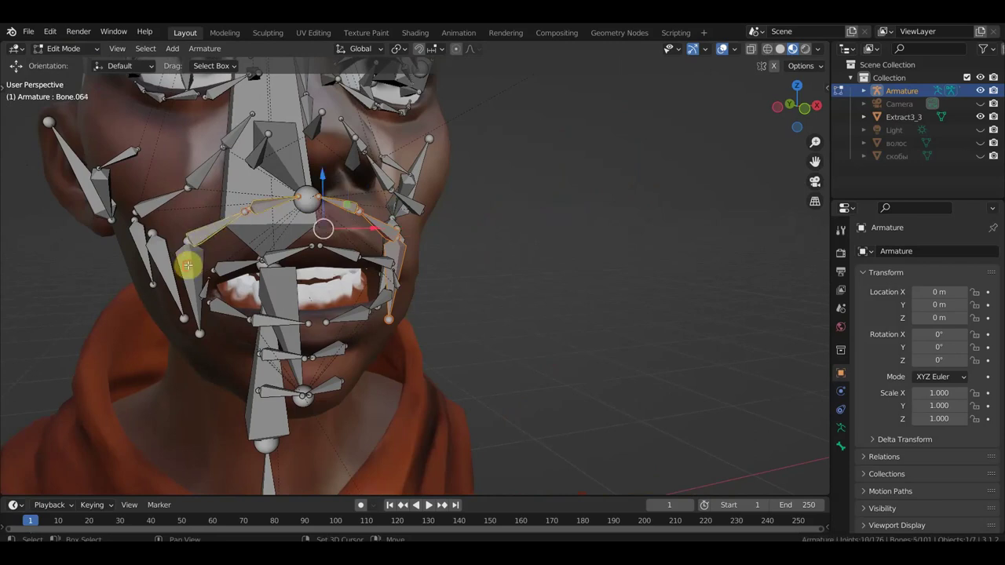
shift+click(249, 204)
mouse_move(249, 204)
middle_down()
mouse_move(132, 217)
mouse_move(391, 171)
middle_up()
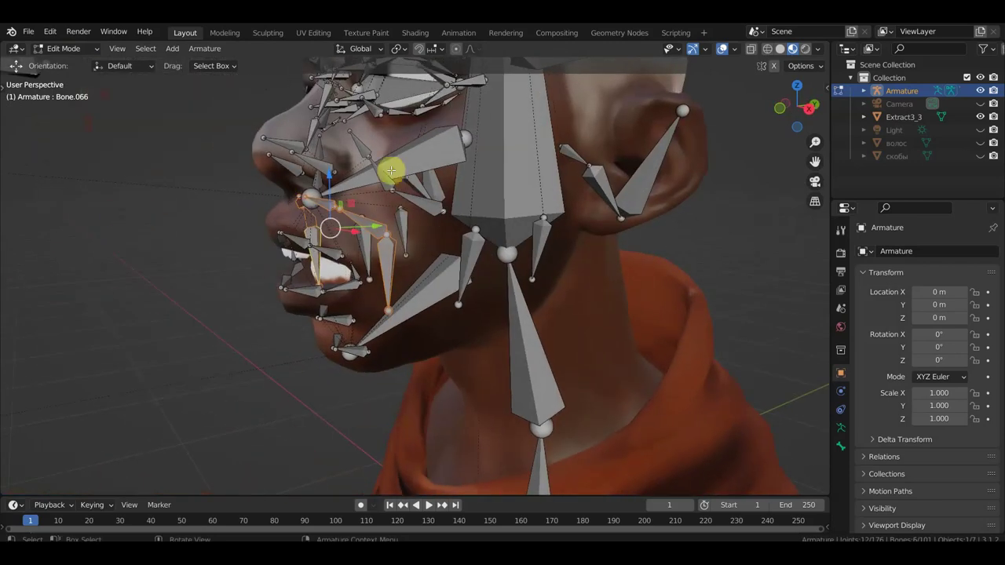
shift+click(419, 160)
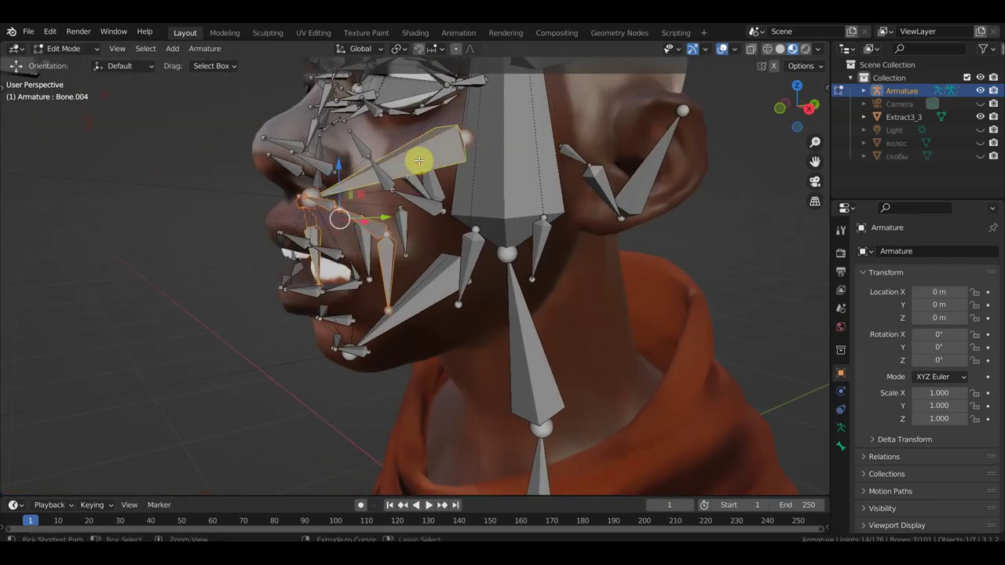
key(ctrl+p)
click(420, 162)
Parent cheek bone Bone.098 to Bone.004 with Keep Offset
mouse_move(415, 162)
middle_down()
mouse_move(482, 193)
mouse_move(557, 187)
middle_up()
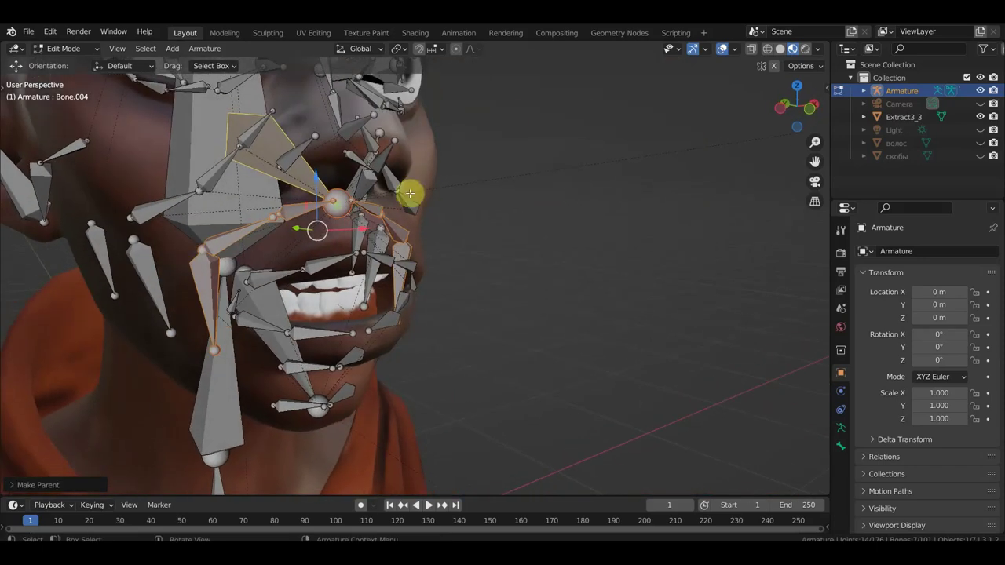
click(165, 209)
mouse_move(175, 217)
middle_down()
mouse_move(227, 231)
mouse_move(224, 239)
mouse_move(213, 224)
mouse_move(146, 254)
mouse_move(161, 272)
mouse_move(188, 274)
middle_up()
shift+click(161, 269)
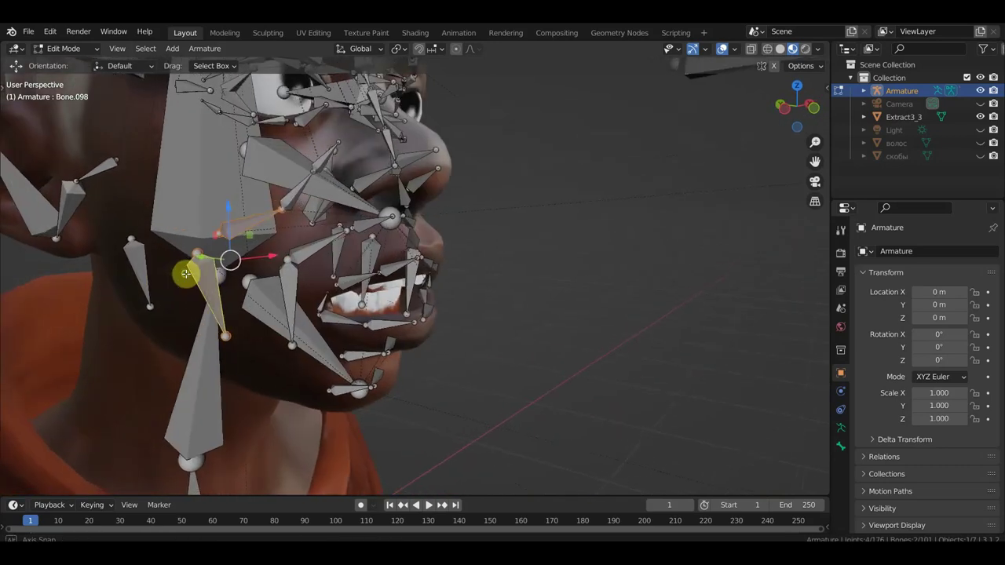
shift+click(270, 170)
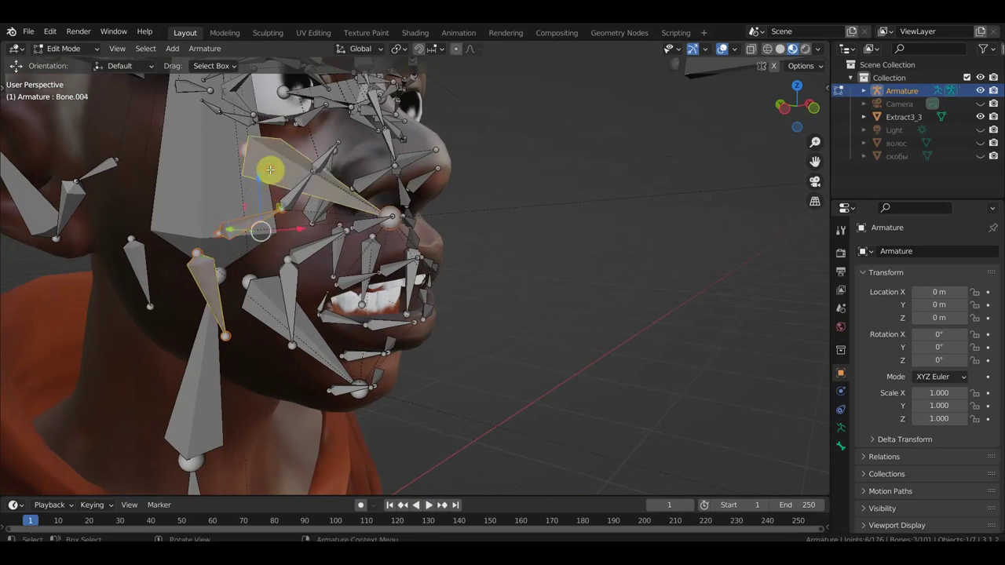
key(ctrl+p)
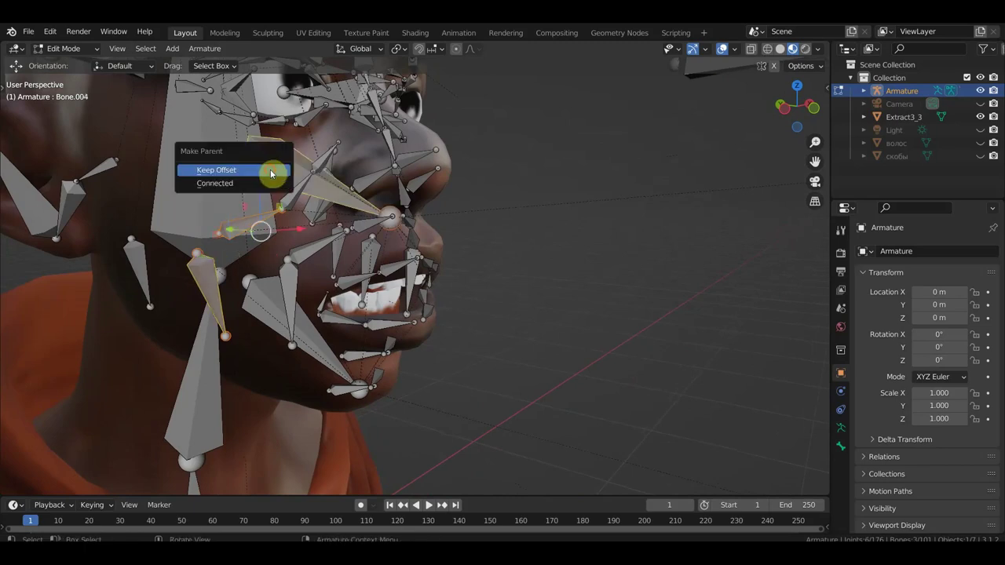
click(271, 170)
Parent the lower-lip bone Bone.067 to chin bone Bone.003 with Keep Offset
mouse_move(348, 197)
middle_down()
mouse_move(294, 193)
mouse_move(283, 222)
mouse_move(291, 202)
mouse_move(291, 279)
middle_up()
click(277, 301)
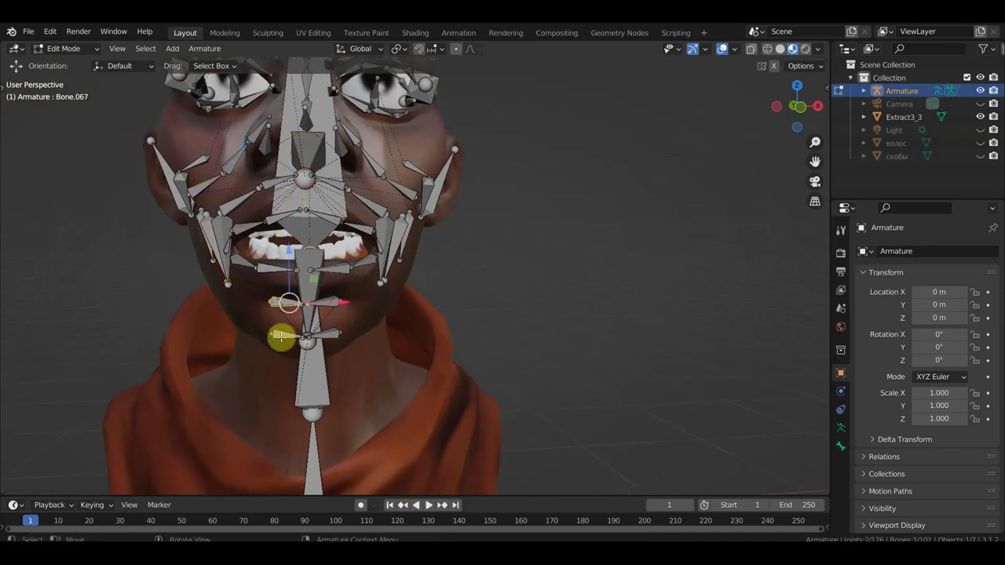
click(310, 286)
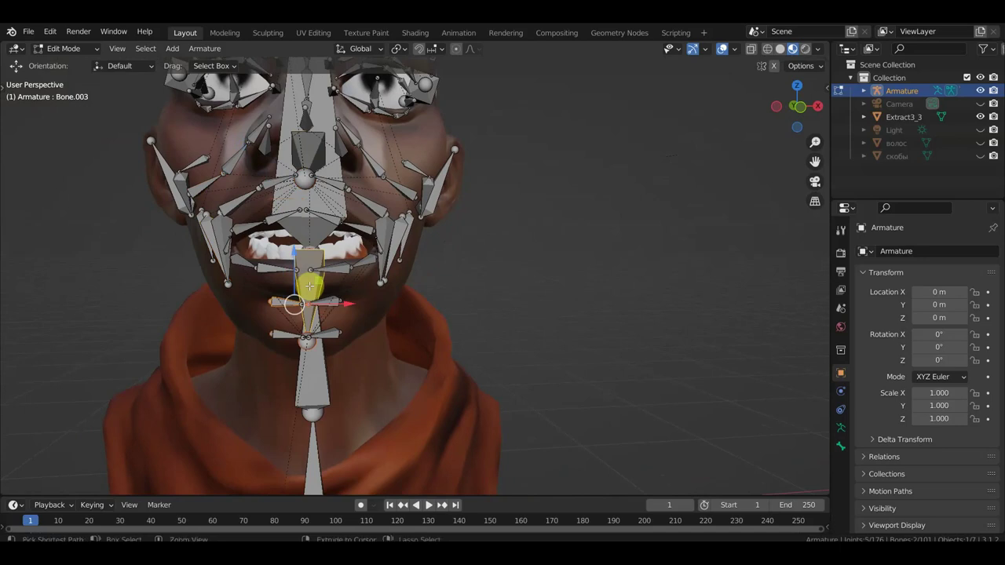
key(ctrl+p)
click(310, 288)
Parent the side-face bones, including Bone.014 and Bone.055, to head bone Bone.002 with Keep Offset
mouse_move(381, 264)
middle_down()
mouse_move(455, 296)
mouse_move(401, 300)
middle_up()
middle_drag(312, 255, 325, 278)
shift+click(324, 277)
click(285, 218)
middle_drag(382, 247, 242, 259)
shift+middle_drag(329, 251, 258, 217)
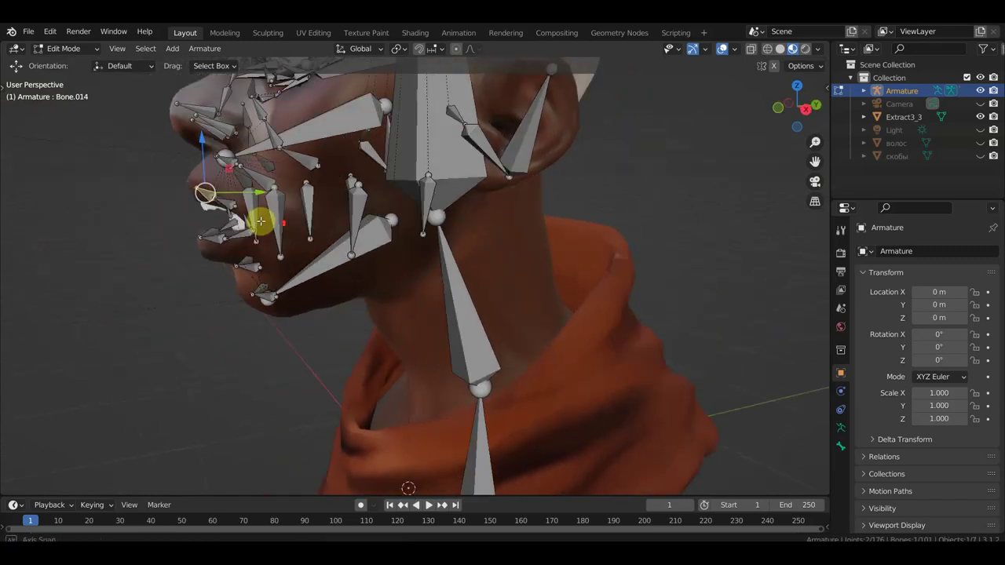
click(359, 201)
middle_drag(358, 202, 434, 202)
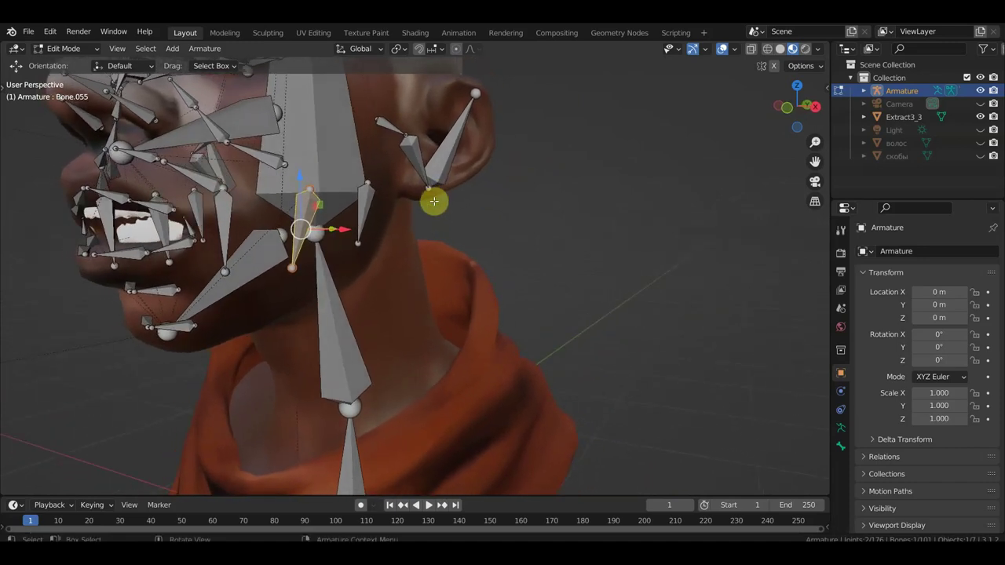
middle_drag(255, 234, 252, 237)
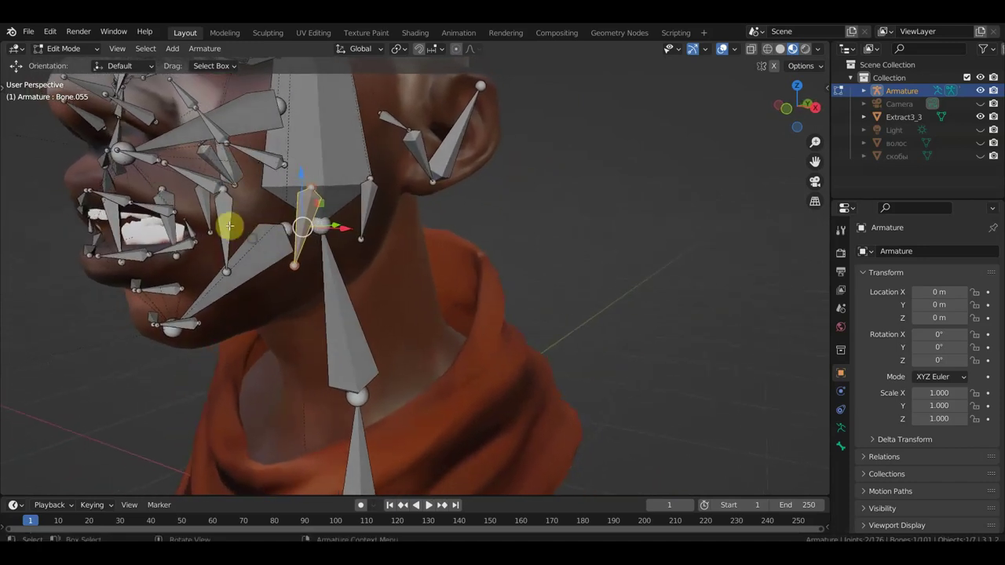
ctrl+click(320, 152)
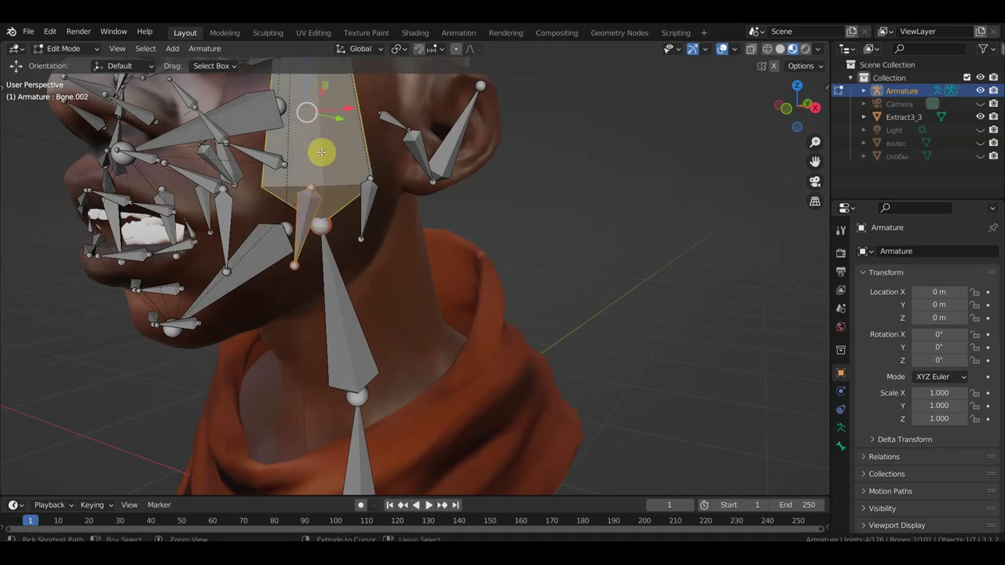
key(ctrl+p)
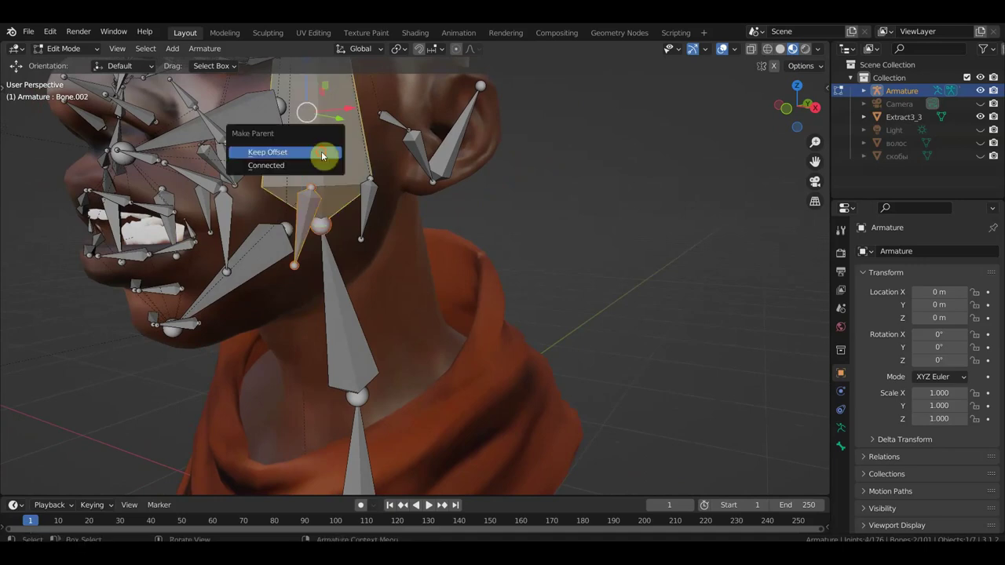
click(321, 155)
middle_drag(332, 153, 300, 175)
mouse_move(410, 188)
middle_down()
mouse_move(437, 191)
mouse_move(387, 193)
mouse_move(445, 186)
mouse_move(381, 186)
middle_up()
click(70, 49)
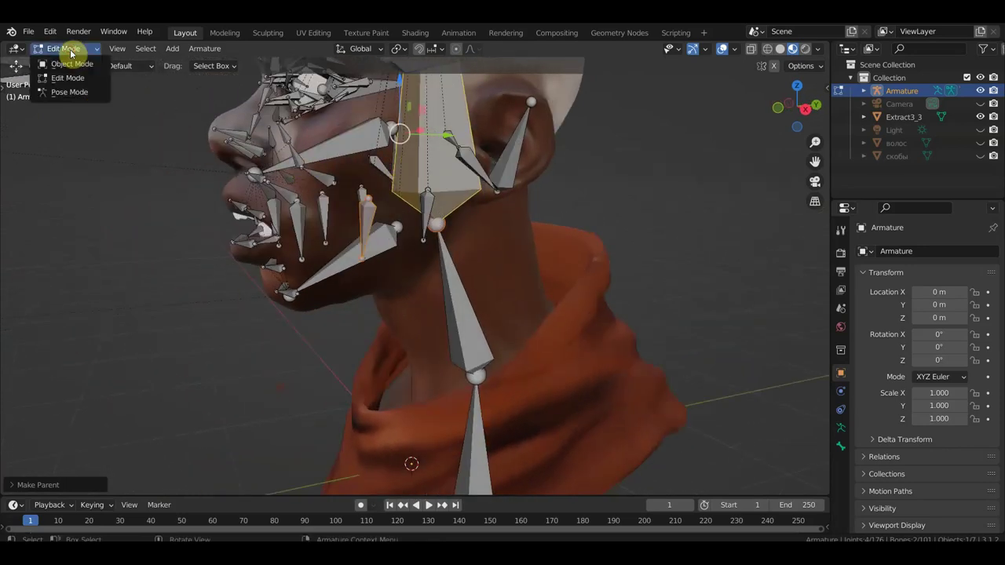
In Pose Mode with overlays hidden, test-rotate the head bone, then undo the rotation
click(78, 93)
key(KP_3)
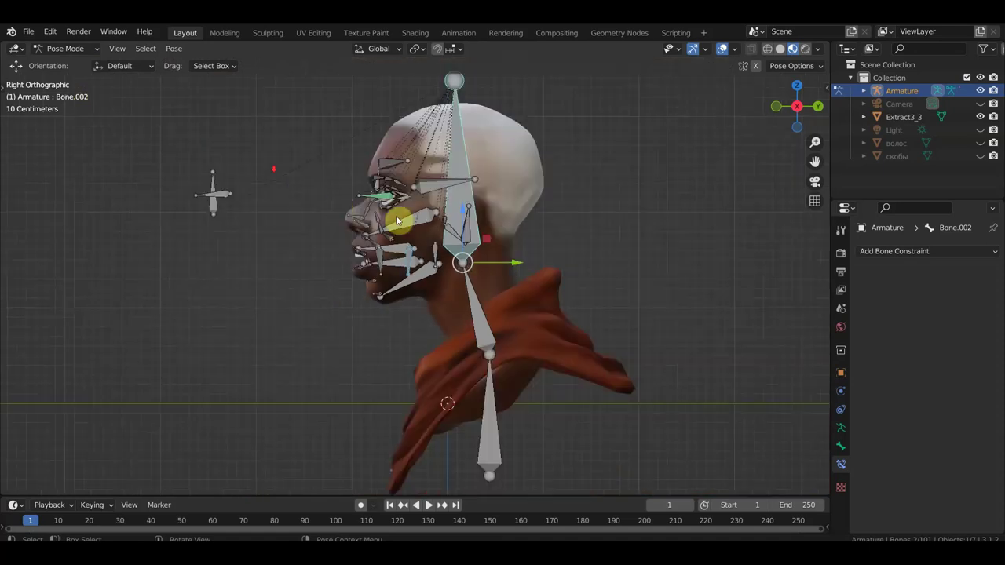
click(722, 49)
key(r)
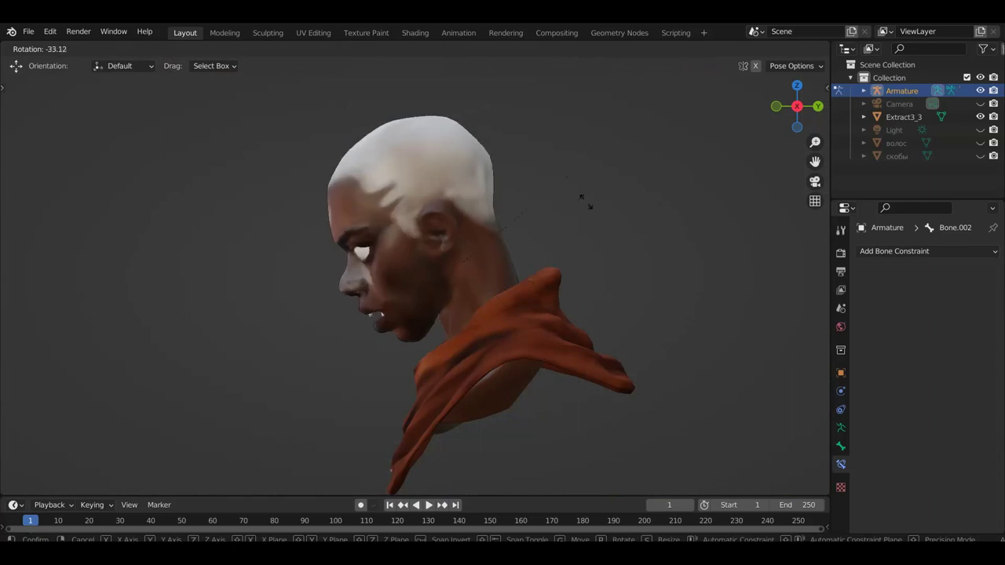
click(595, 211)
key(ctrl+z)
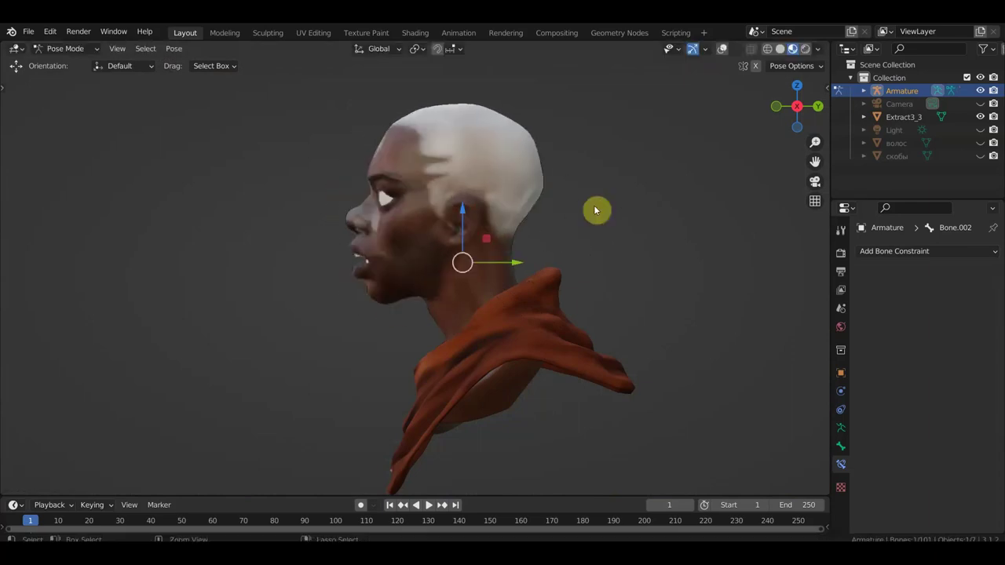
Show the bones again and orbit to a perspective view of the rig
scroll(545, 260, up, 3)
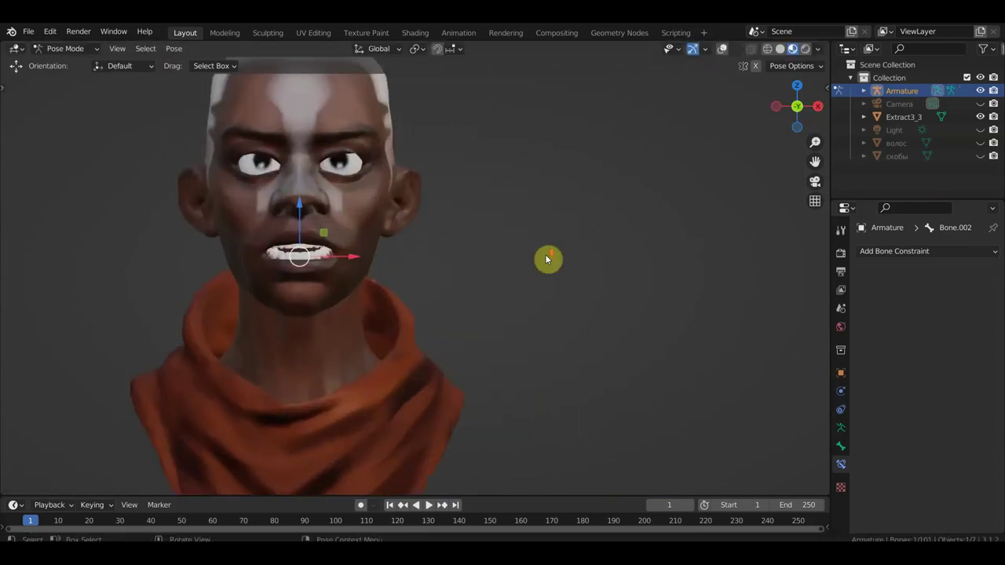
scroll(539, 260, down, 3)
shift+middle_drag(538, 259, 590, 259)
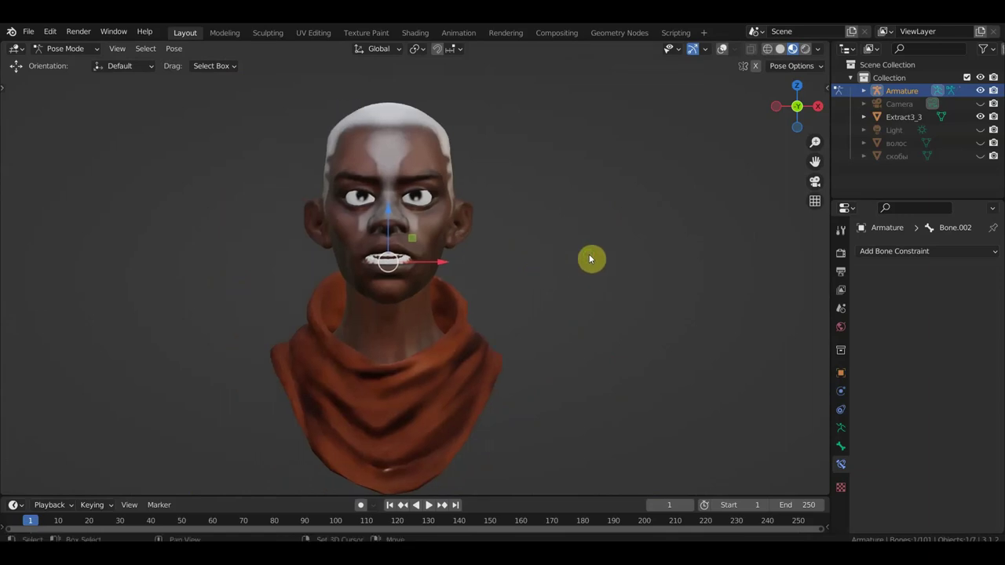
click(723, 51)
mouse_move(319, 189)
middle_down()
mouse_move(367, 230)
mouse_move(348, 235)
middle_up()
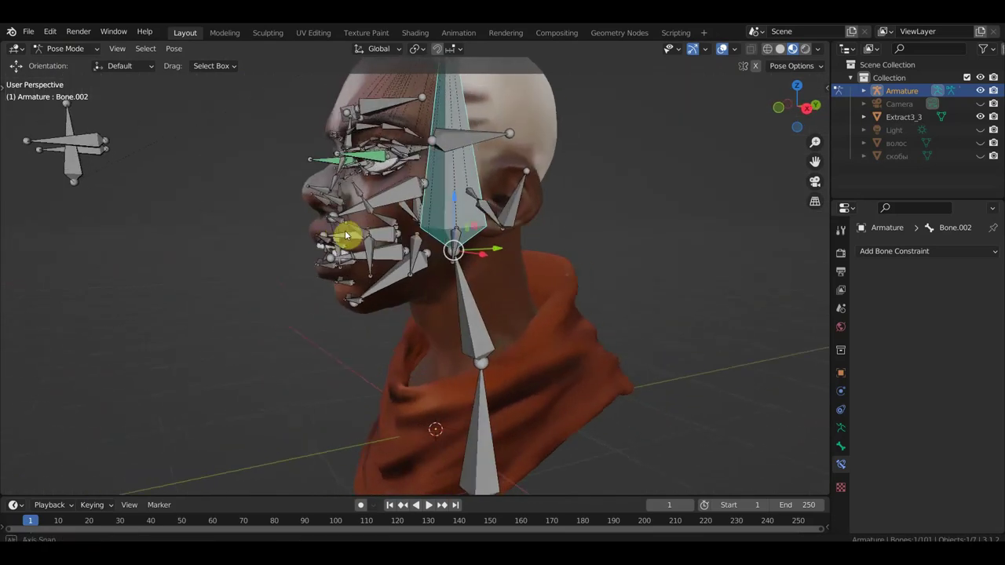
click(50, 33)
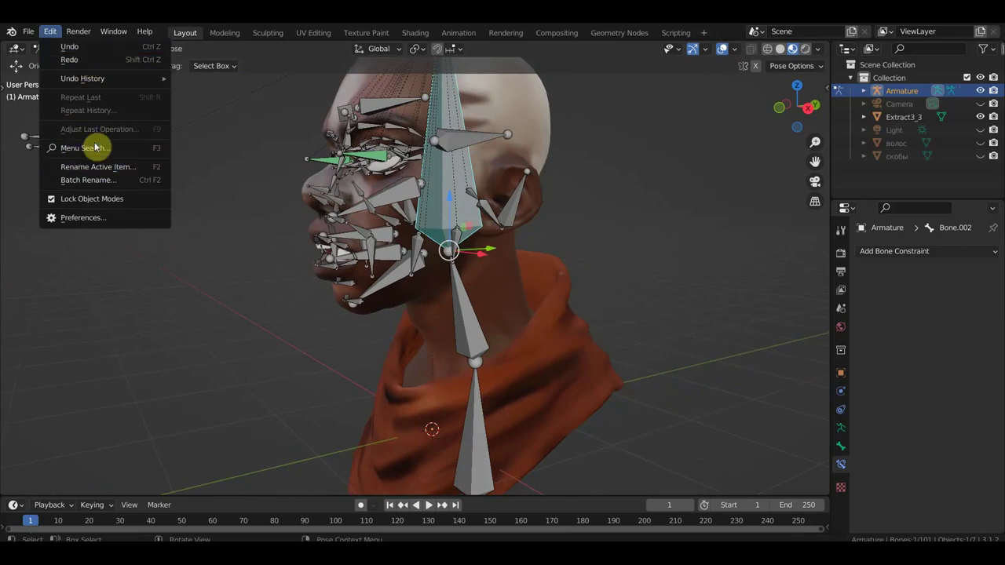
Save the .blend file, then zoom and orbit to a close profile of the face
click(27, 31)
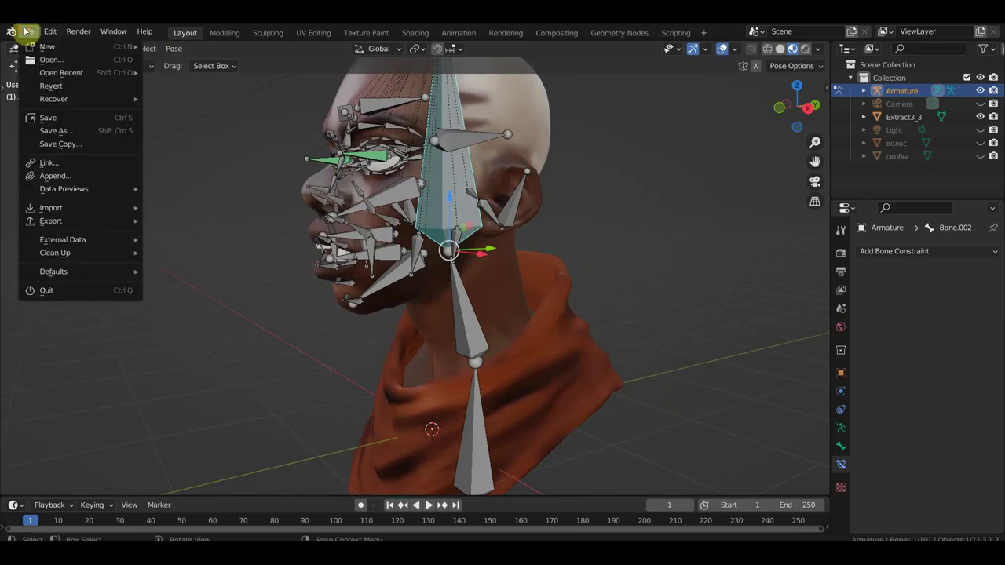
click(63, 118)
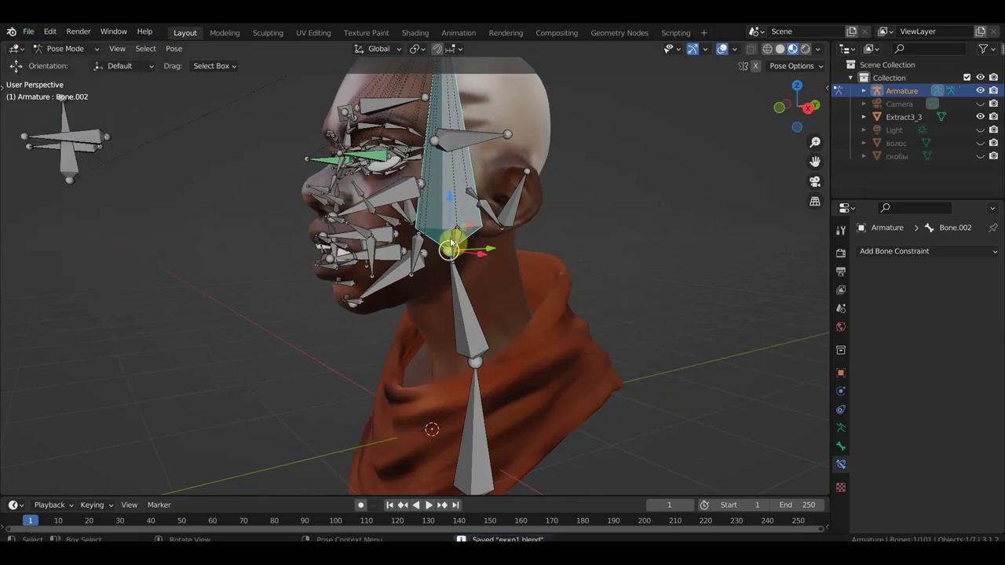
scroll(453, 246, down, 2)
scroll(453, 246, down, 1)
mouse_move(453, 249)
middle_down()
mouse_move(418, 247)
mouse_move(440, 231)
mouse_move(426, 225)
mouse_move(432, 218)
mouse_move(407, 218)
mouse_move(437, 225)
middle_up()
scroll(418, 247, up, 3)
scroll(366, 218, up, 2)
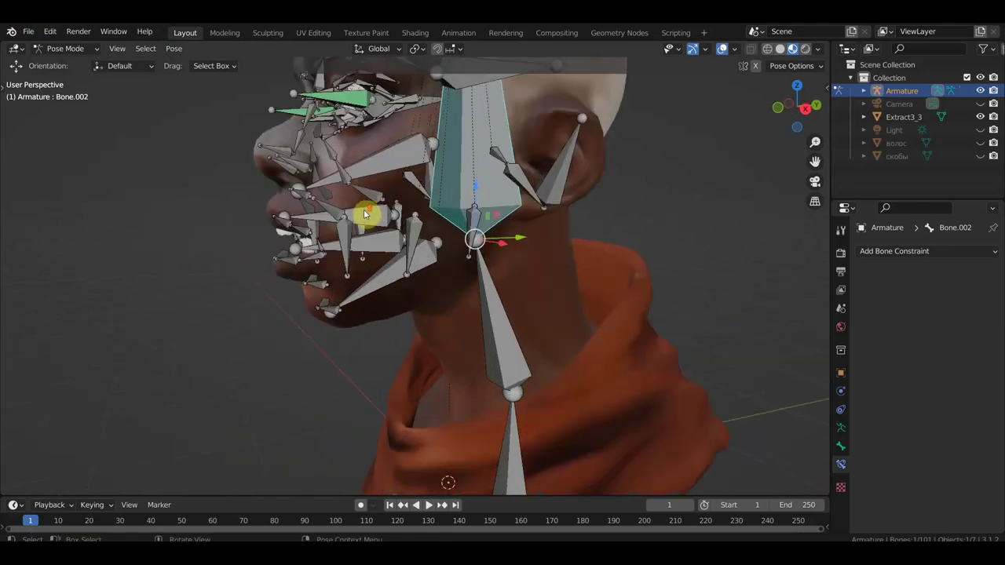
mouse_move(353, 209)
middle_down()
mouse_move(414, 267)
mouse_move(417, 180)
mouse_move(426, 180)
mouse_move(416, 163)
middle_up()
Rotate eyelid bone Bone.057 with bones hidden to check the lid closes, then undo so it reopens
click(411, 167)
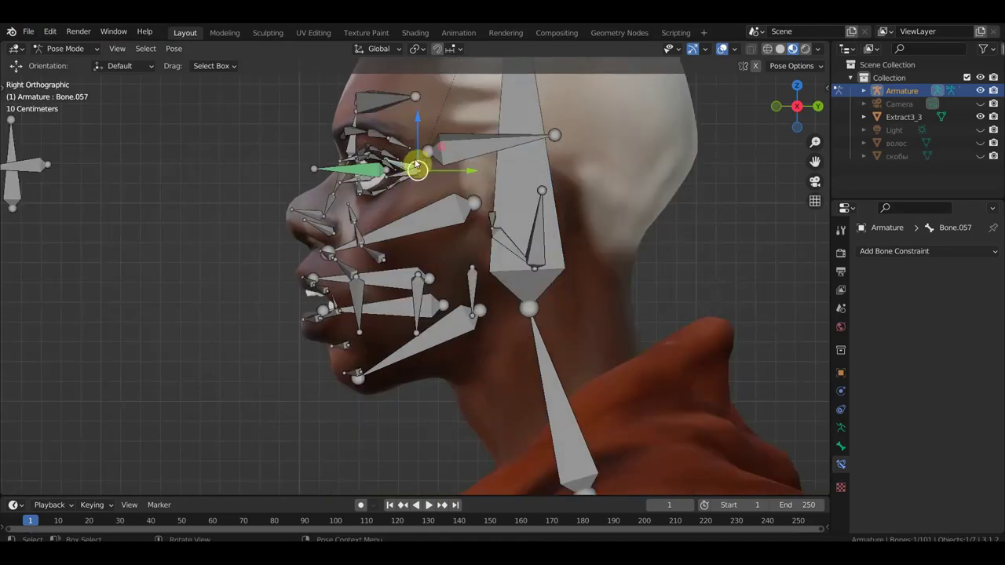
key(r)
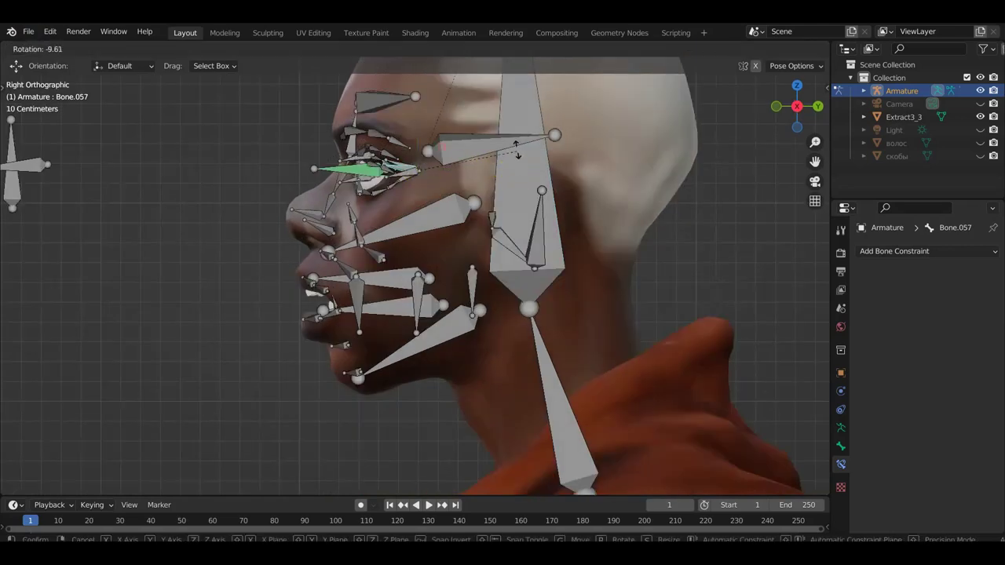
click(517, 137)
middle_drag(511, 141, 601, 130)
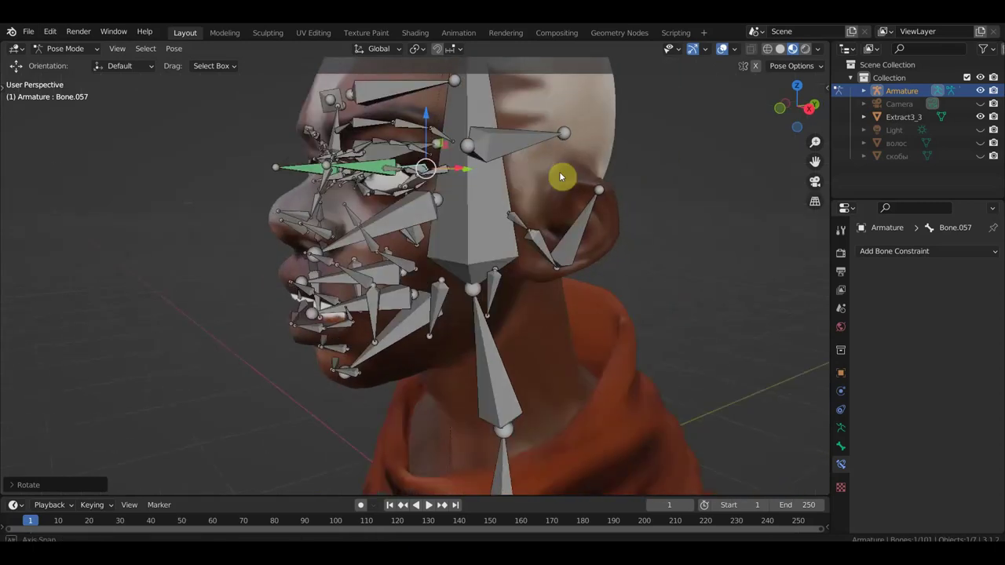
click(723, 49)
middle_drag(613, 196, 536, 186)
key(r)
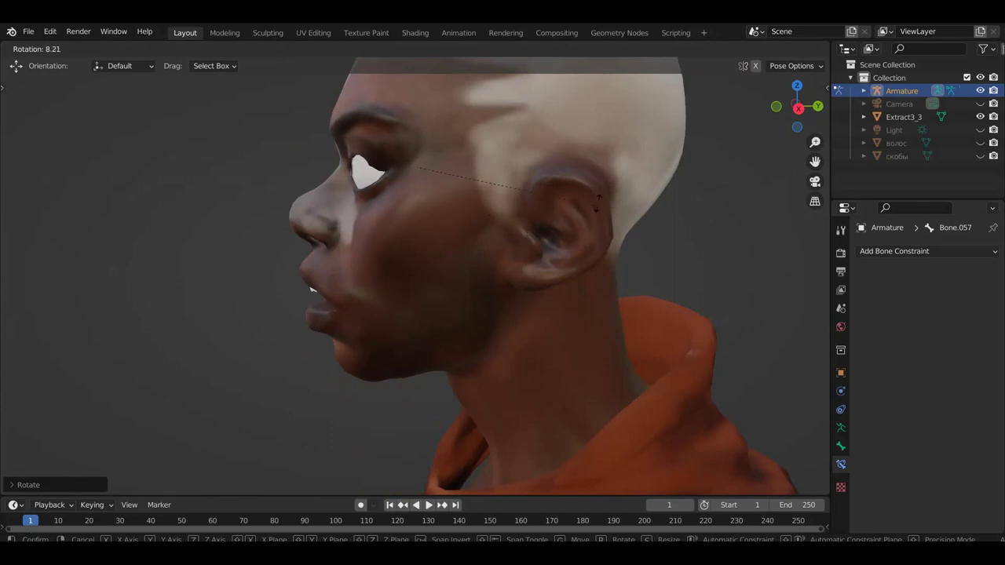
click(632, 182)
mouse_move(639, 186)
middle_down()
mouse_move(701, 201)
mouse_move(751, 200)
middle_up()
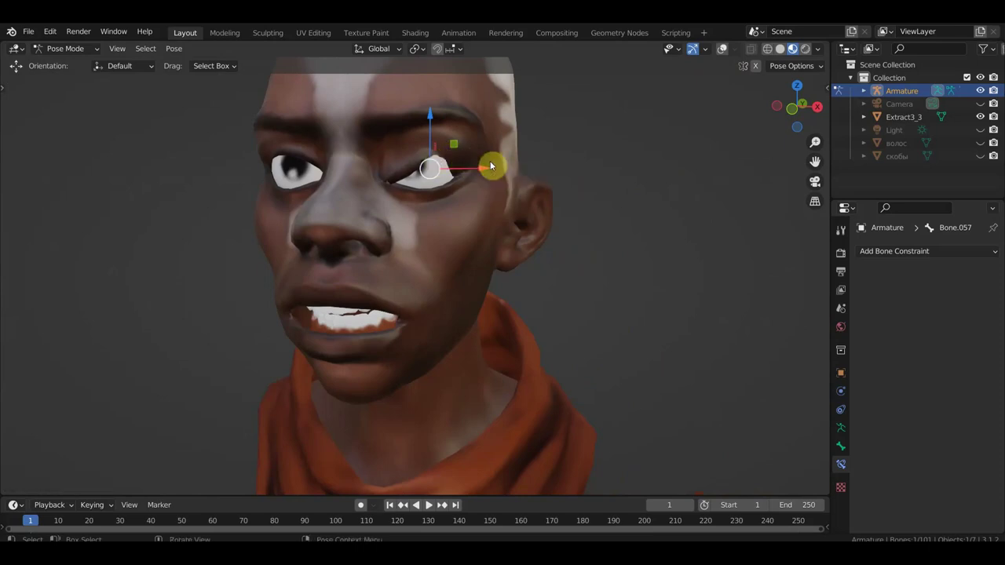
key(ctrl+z)
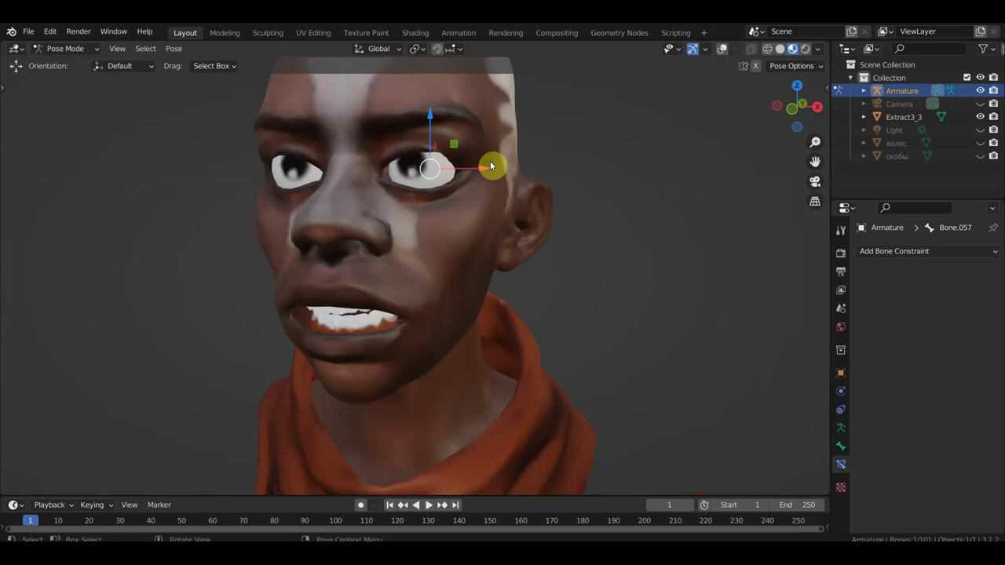
click(61, 48)
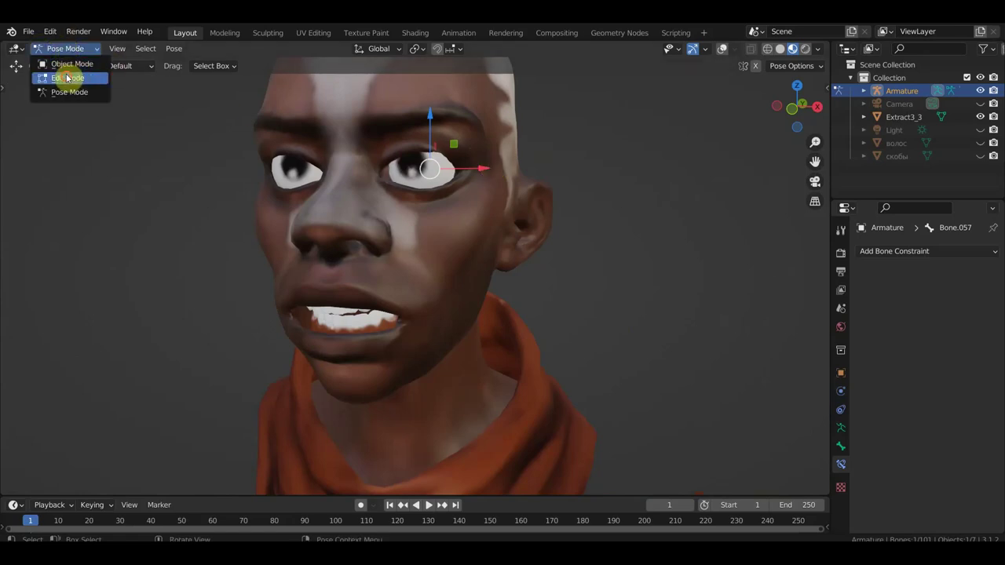
Switch to Edit Mode with bones visible and zoom in on the eyes
click(68, 79)
click(723, 48)
scroll(532, 136, up, 2)
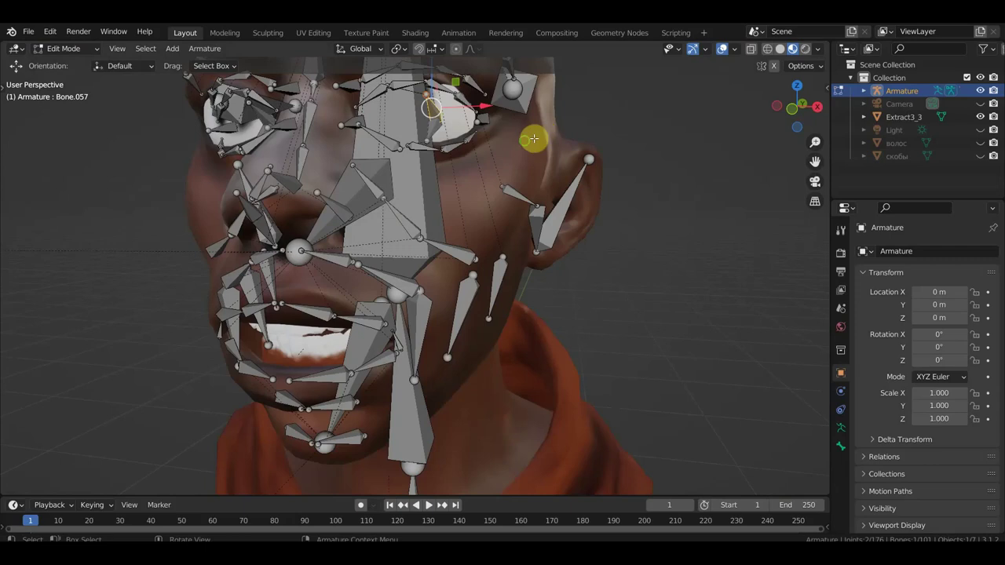
scroll(527, 207, up, 2)
scroll(483, 224, up, 2)
middle_drag(482, 224, 462, 225)
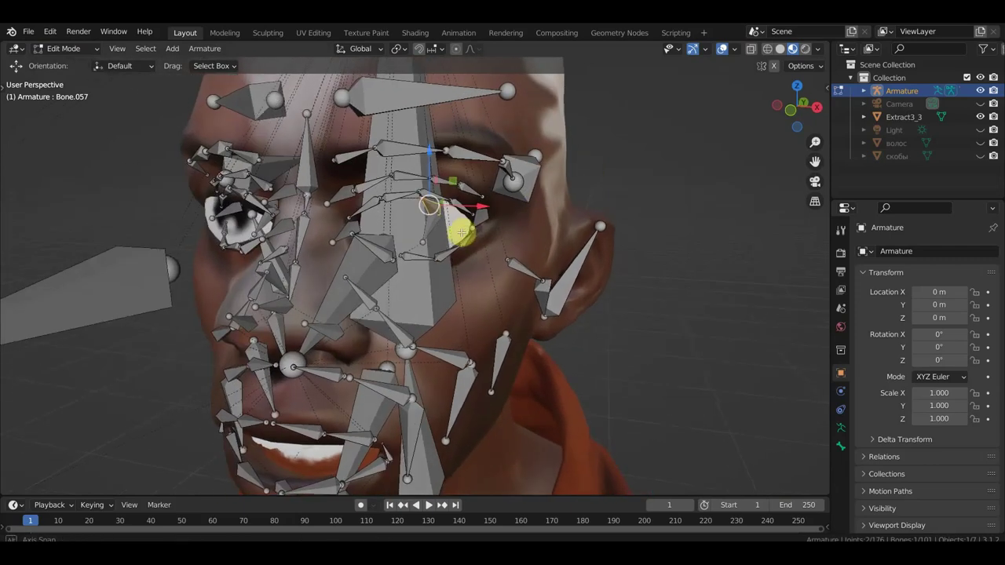
Select eyelid bones Bone.028, Bone.029, Bone.027 and eyebrow bones Bone.074, Bone.076
click(453, 201)
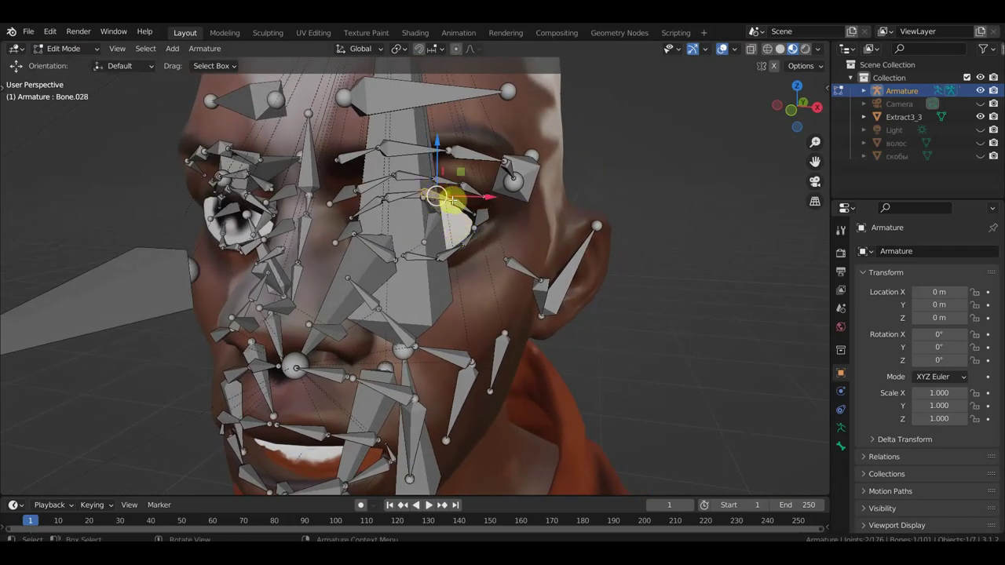
shift+click(424, 201)
shift+click(398, 195)
middle_drag(406, 202, 460, 197)
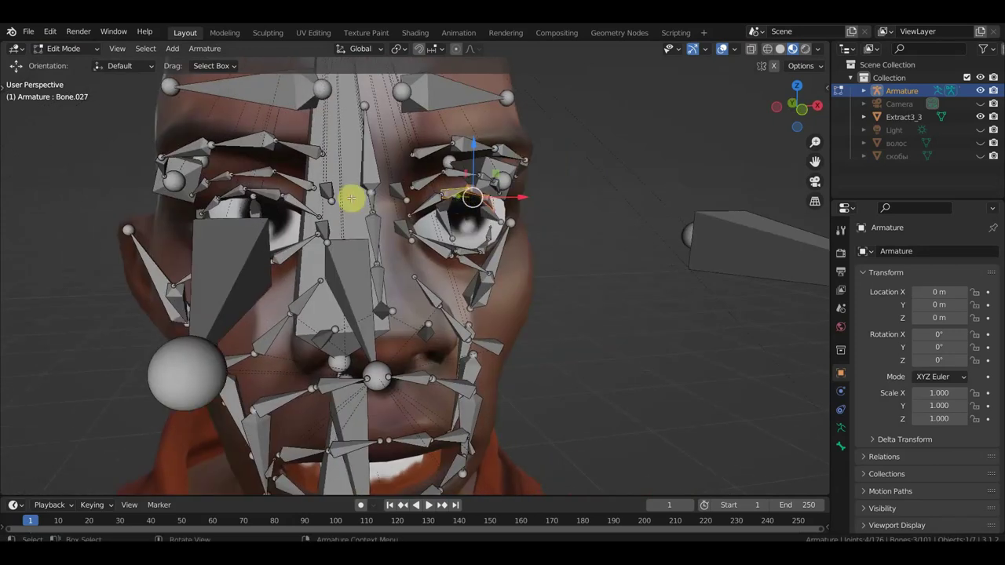
shift+click(230, 192)
shift+click(223, 195)
mouse_move(213, 197)
middle_down()
mouse_move(237, 202)
mouse_move(232, 211)
middle_up()
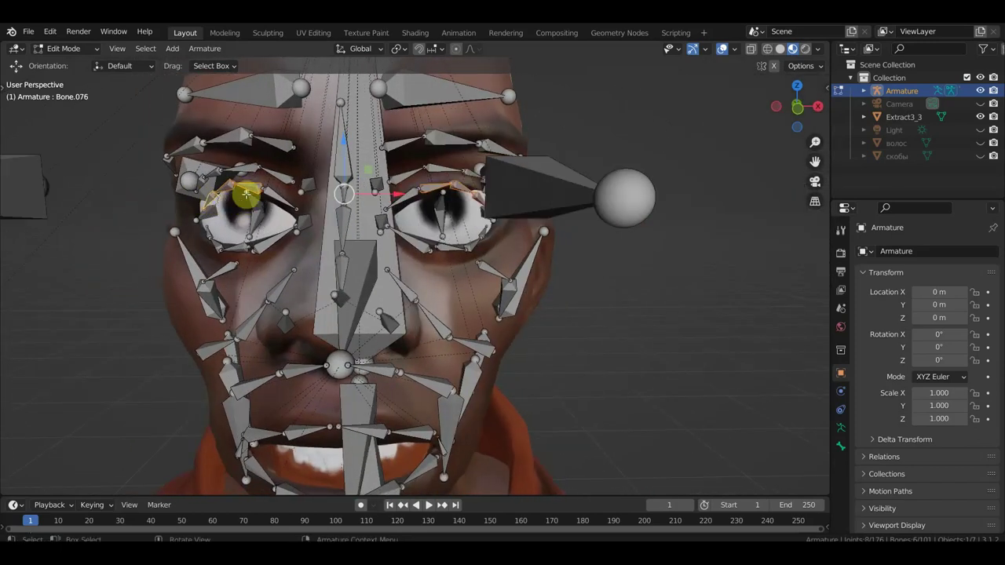
Parent lid bones Bone.074, Bone.075 and Bone.076 to Bone.100 with Keep Offset
click(227, 188)
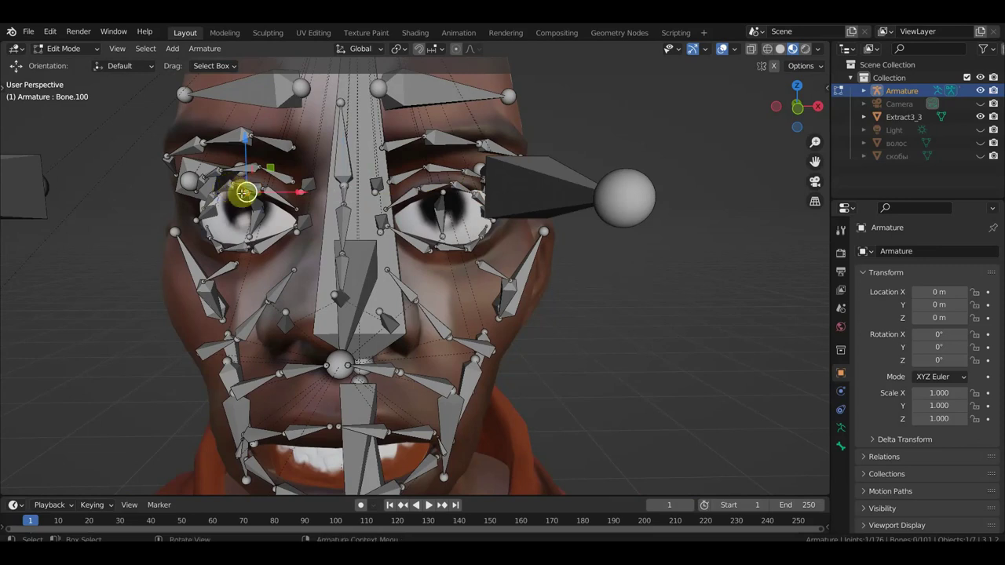
middle_drag(245, 193, 254, 196)
click(241, 193)
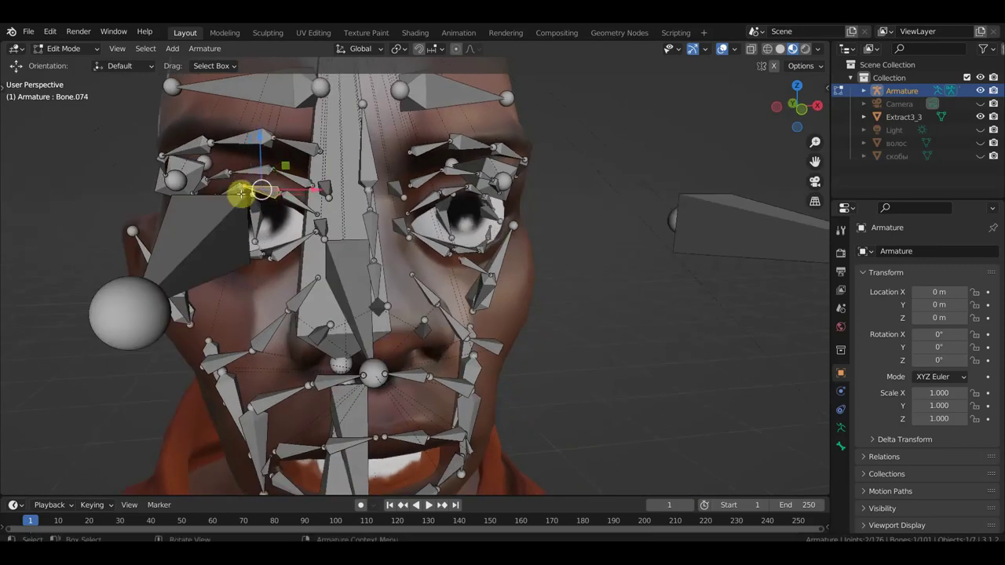
click(236, 189)
middle_drag(236, 192, 232, 202)
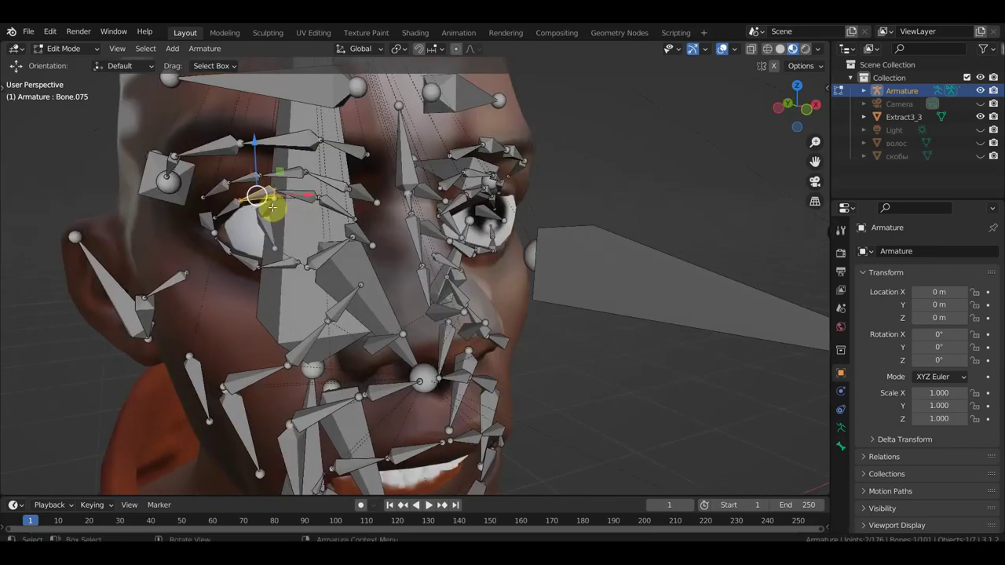
click(261, 212)
click(265, 209)
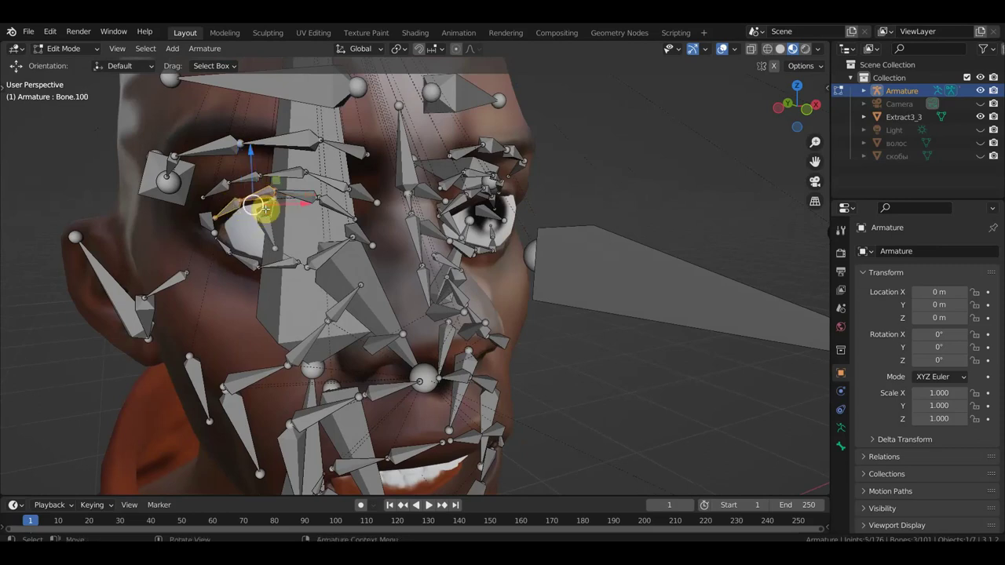
key(ctrl+p)
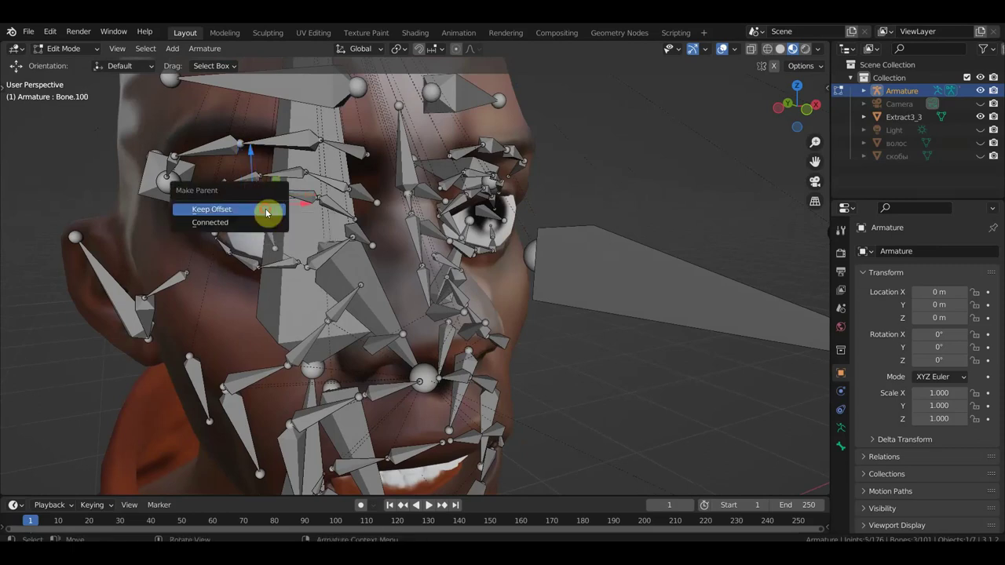
click(265, 209)
Parent lid bones Bone.029, Bone.028 and Bone.027 to Bone.057 with Keep Offset
mouse_move(266, 205)
middle_down()
mouse_move(306, 246)
mouse_move(291, 226)
middle_up()
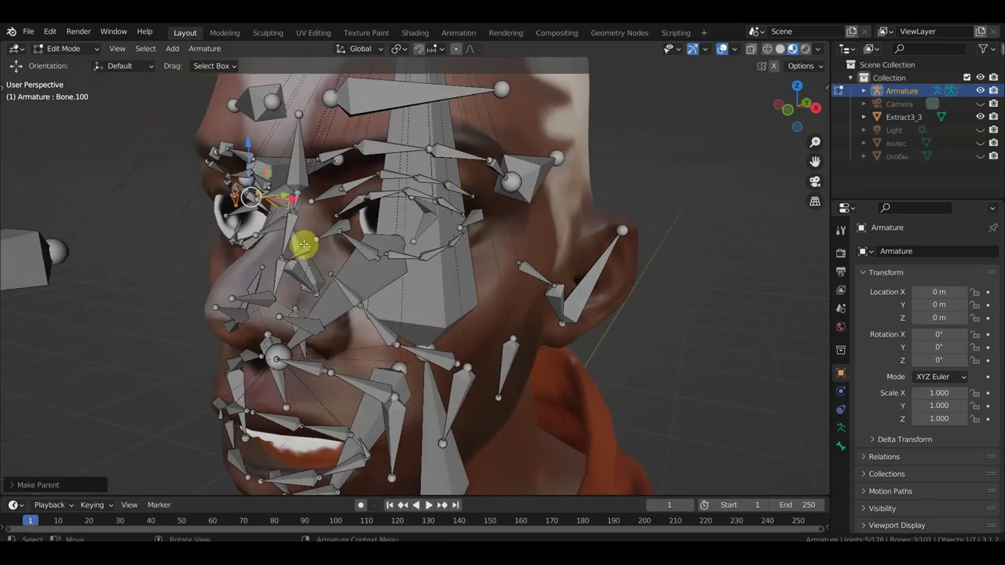
click(419, 193)
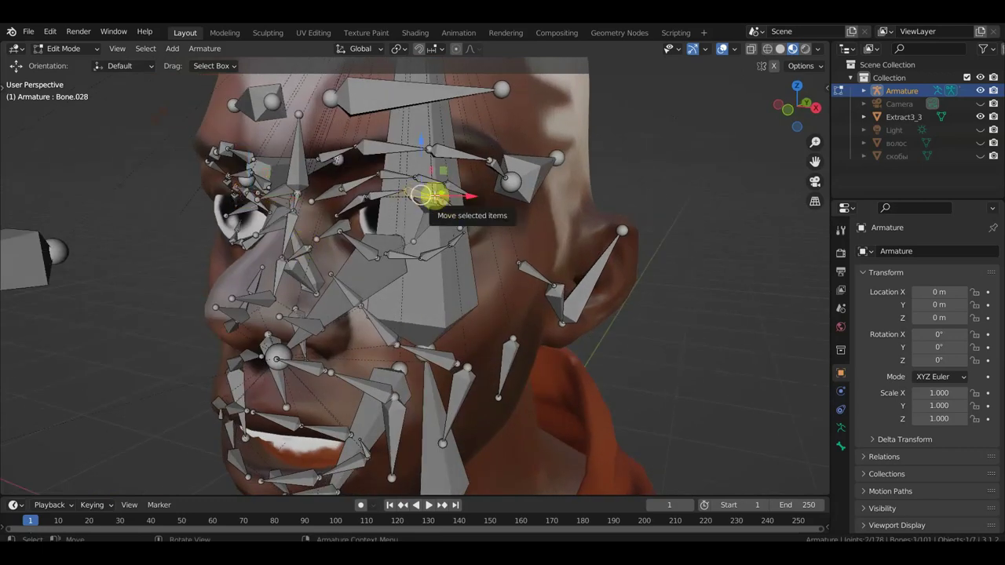
click(398, 192)
click(393, 206)
mouse_move(425, 209)
middle_down()
mouse_move(398, 206)
mouse_move(453, 230)
middle_up()
shift+click(455, 230)
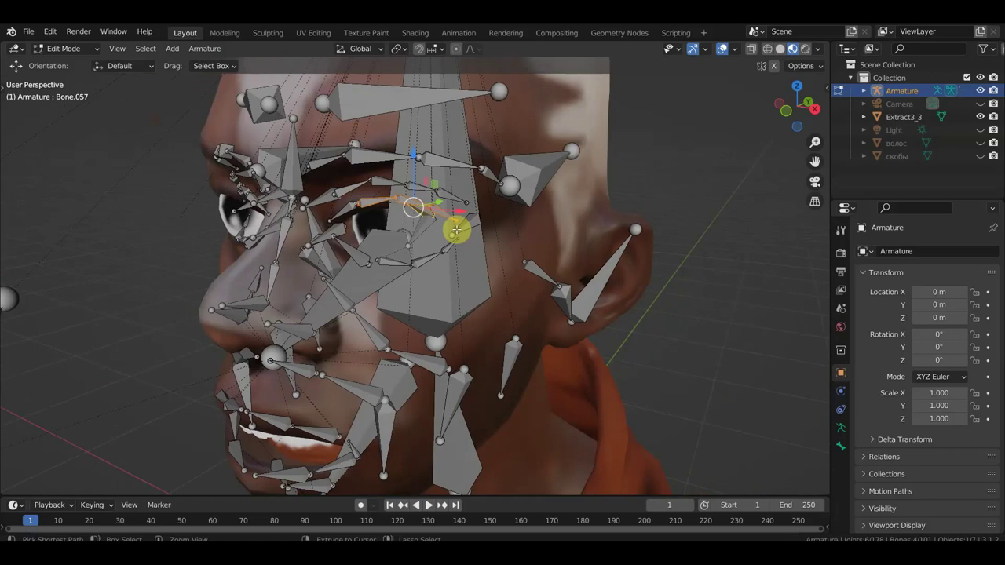
key(ctrl+p)
click(457, 233)
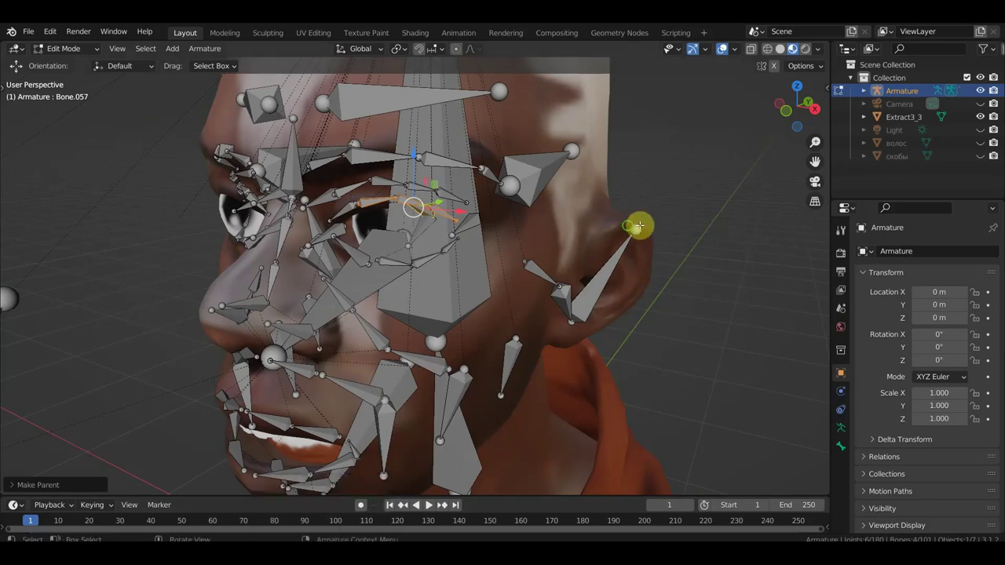
middle_drag(639, 226, 595, 217)
click(65, 49)
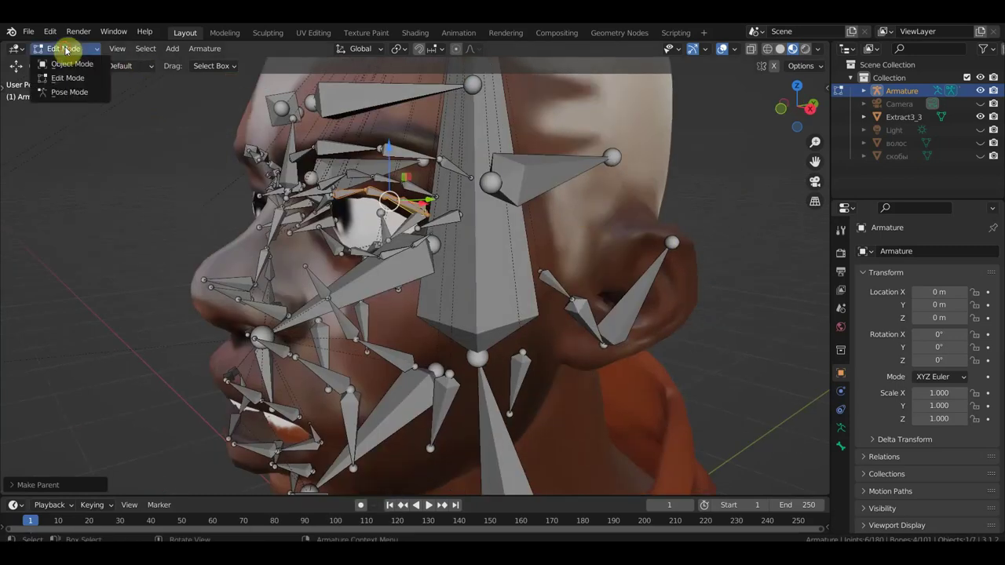
Back in Pose Mode, give the big face bone a slight test rotation from the right side view
click(69, 92)
click(505, 264)
key(KP_3)
scroll(533, 259, down, 5)
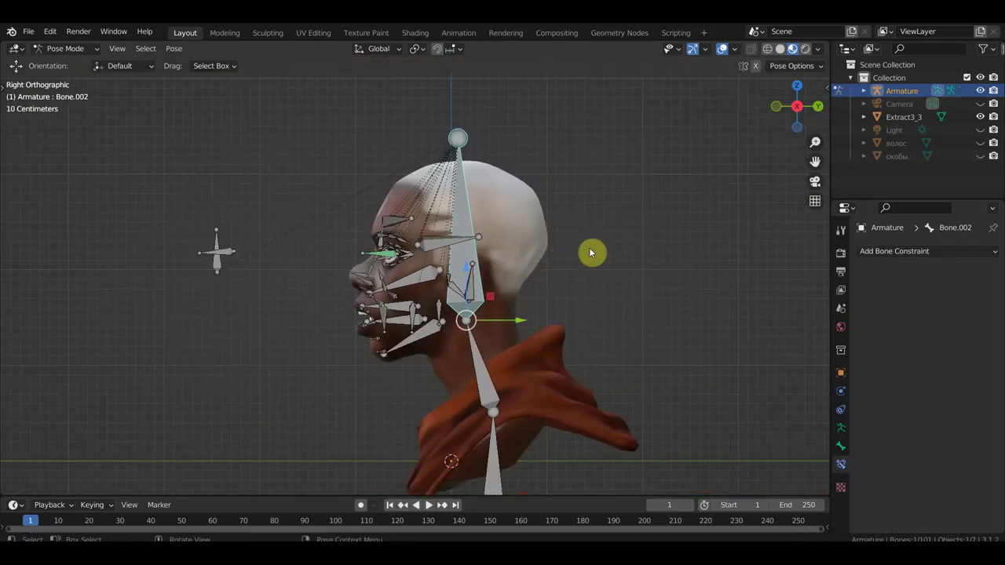
key(r)
click(616, 244)
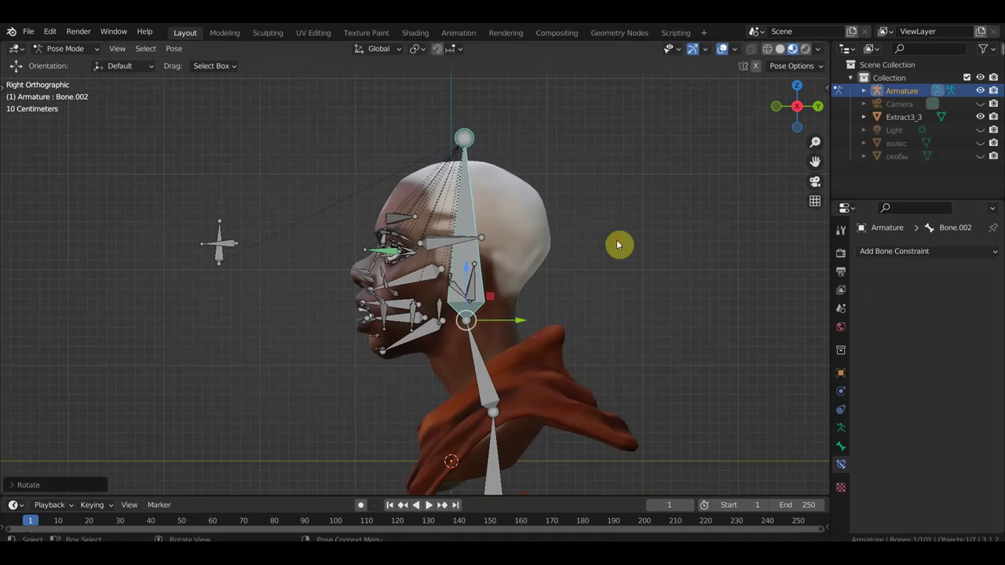
With bones hidden, rotate eyelid bone Bone.057 so the upper lid partly closes
scroll(642, 236, up, 2)
scroll(644, 233, up, 3)
mouse_move(643, 233)
middle_down()
mouse_move(654, 225)
mouse_move(717, 253)
mouse_move(632, 209)
mouse_move(583, 240)
mouse_move(576, 233)
middle_up()
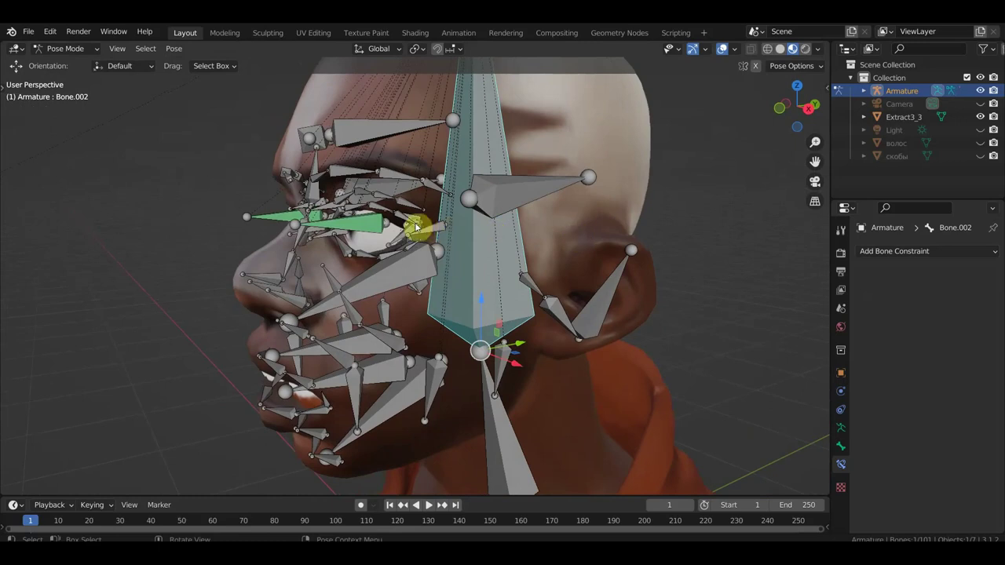
middle_drag(416, 227, 396, 229)
click(404, 222)
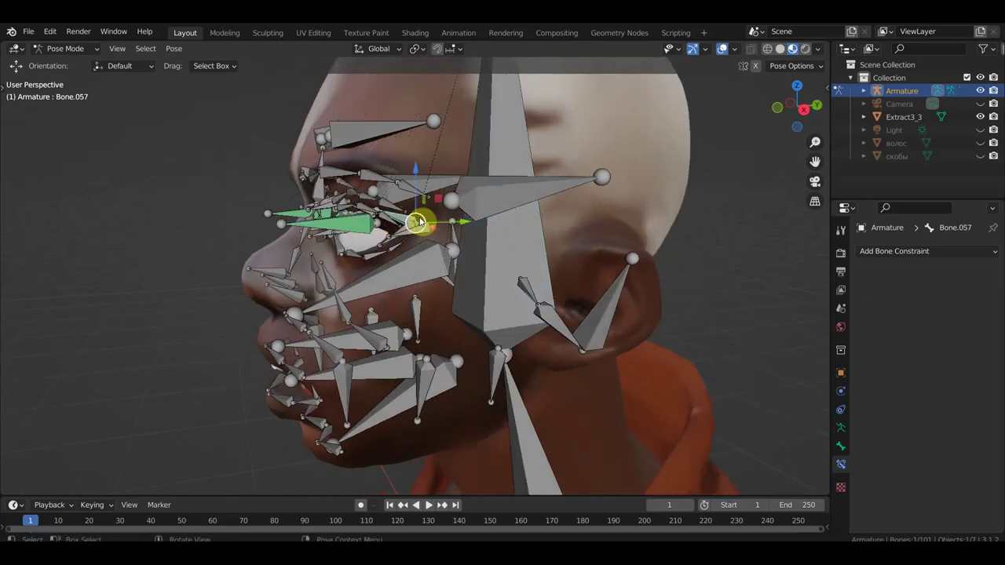
click(722, 49)
middle_drag(730, 214, 704, 208)
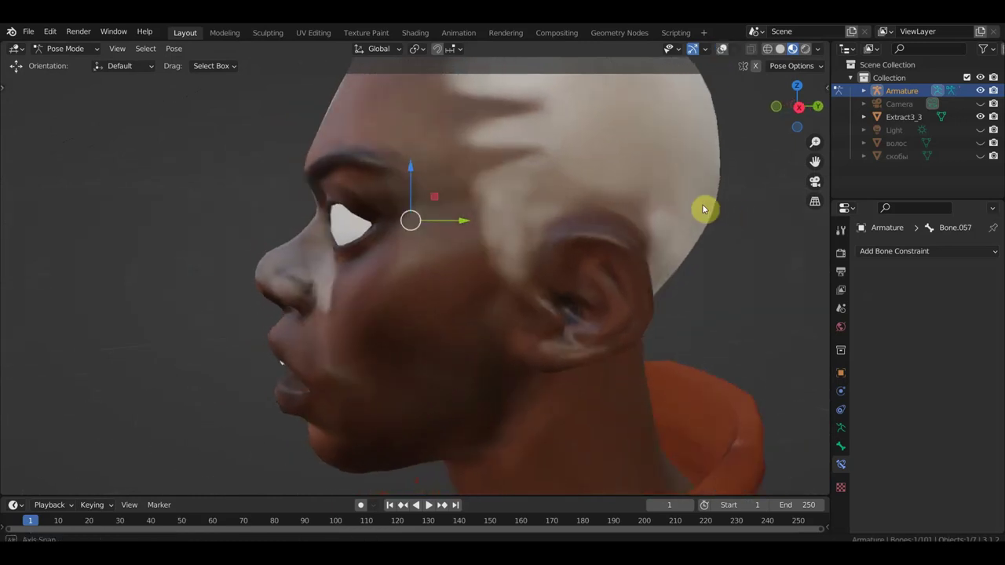
key(r)
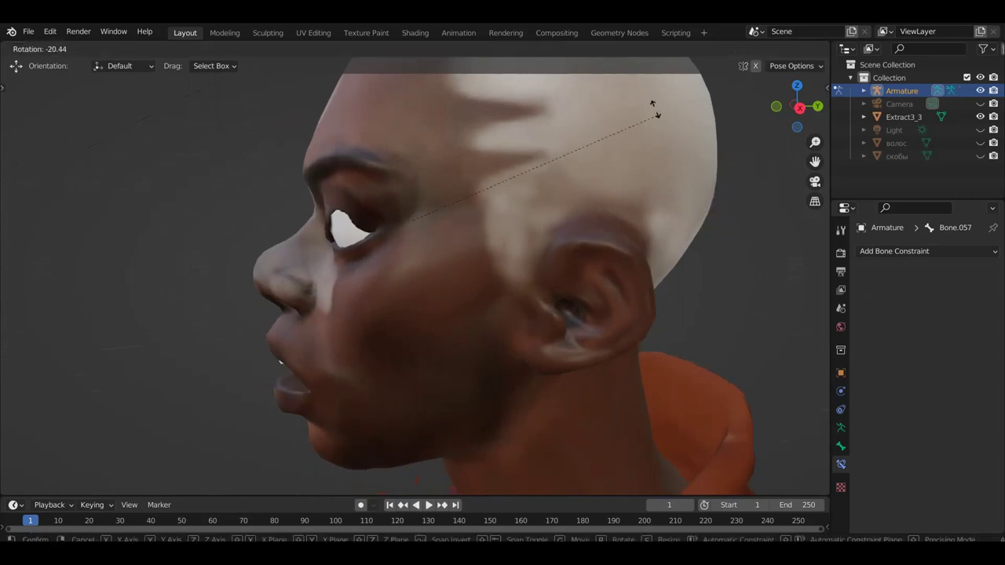
click(651, 106)
Zoom in on the eye and show the armature bones again
mouse_move(653, 110)
middle_down()
mouse_move(657, 209)
mouse_move(708, 205)
mouse_move(678, 206)
middle_up()
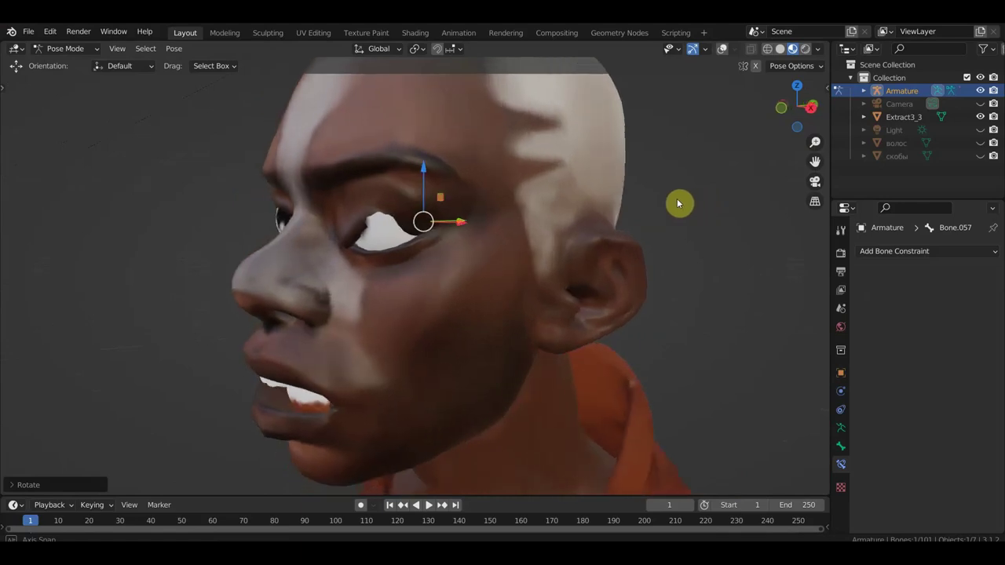
scroll(509, 196, up, 2)
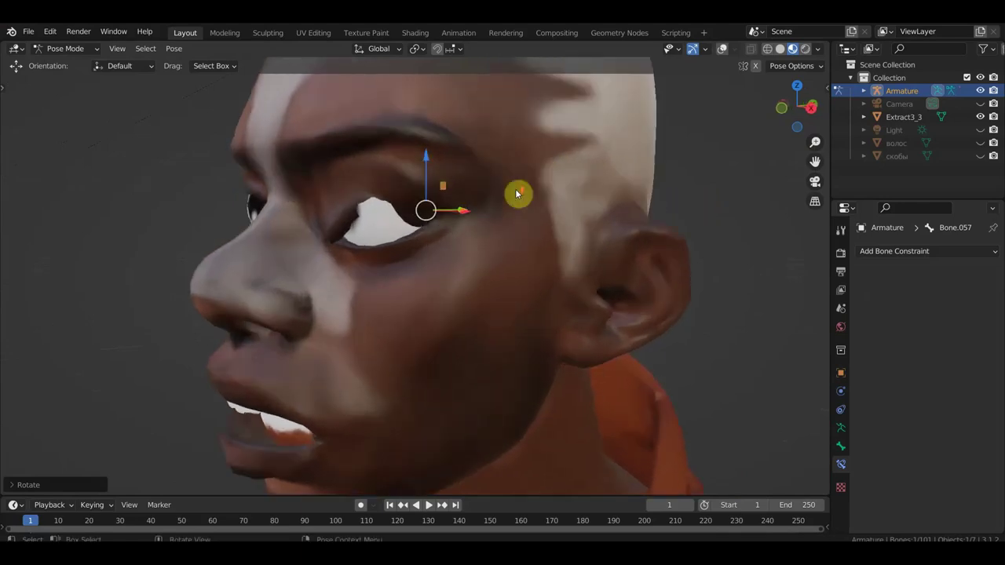
scroll(509, 196, up, 1)
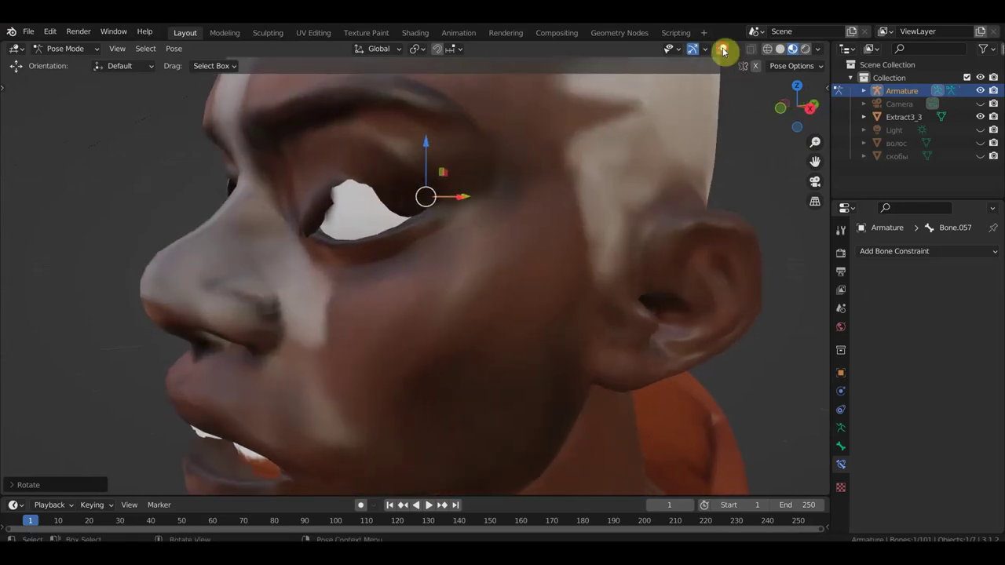
click(723, 49)
mouse_move(721, 143)
middle_down()
mouse_move(758, 136)
mouse_move(699, 142)
mouse_move(713, 130)
mouse_move(729, 128)
mouse_move(687, 151)
mouse_move(688, 133)
mouse_move(699, 141)
middle_up()
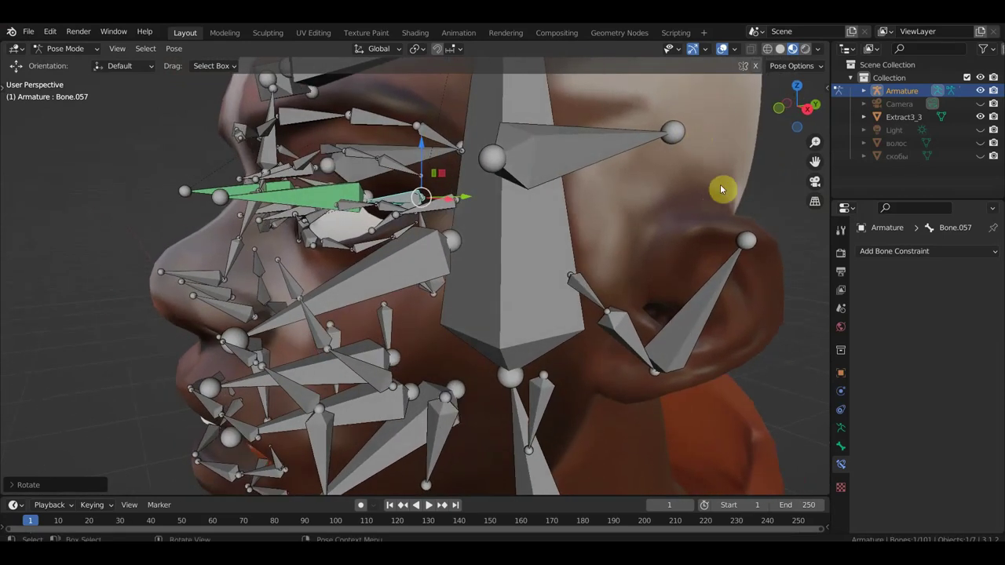
Rotate eyelid bone Bone.057 and check the lid with the bones hidden, then shown again
key(r)
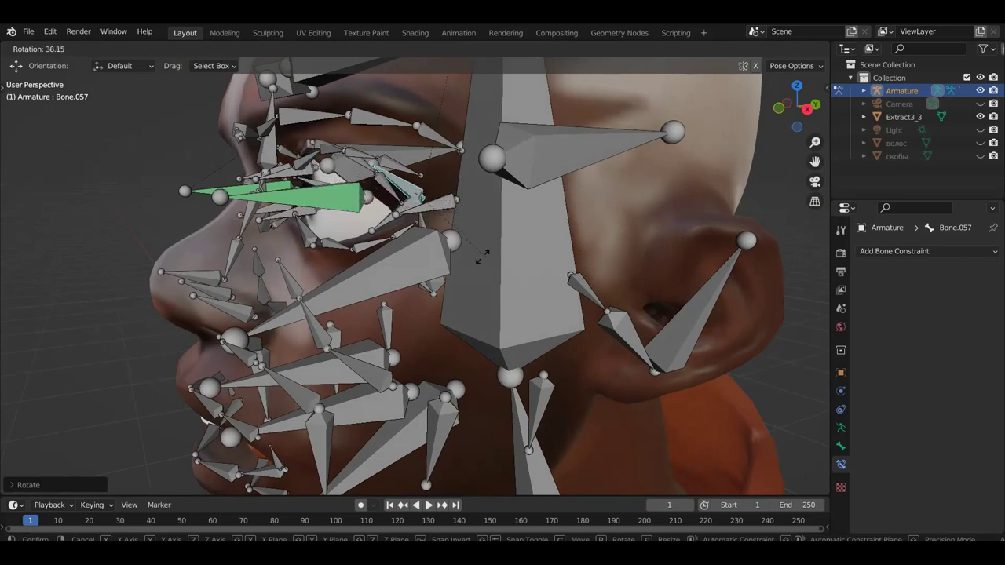
click(567, 218)
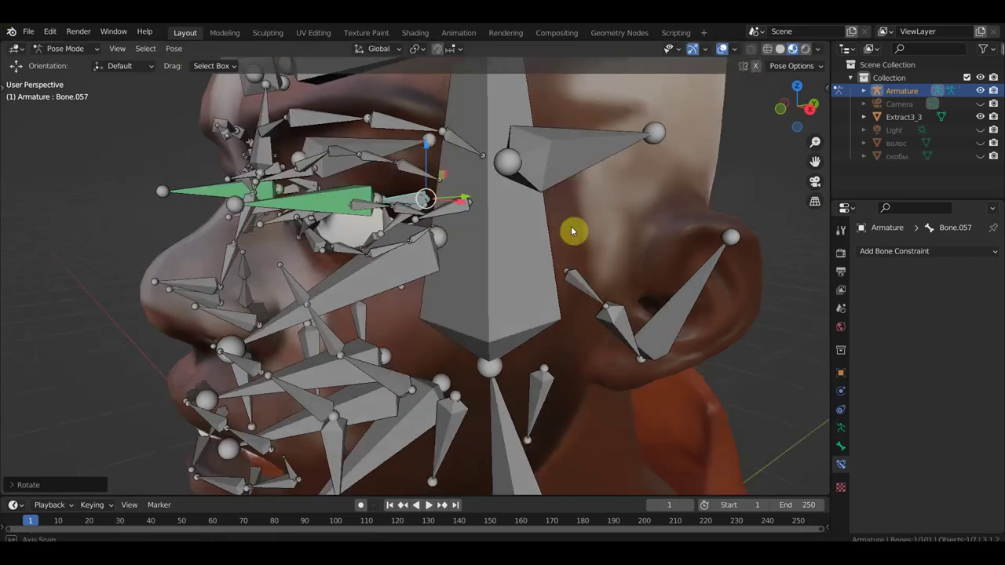
middle_drag(573, 230, 610, 236)
click(720, 50)
mouse_move(666, 148)
middle_down()
mouse_move(634, 173)
mouse_move(583, 175)
mouse_move(583, 197)
mouse_move(565, 181)
middle_up()
click(722, 48)
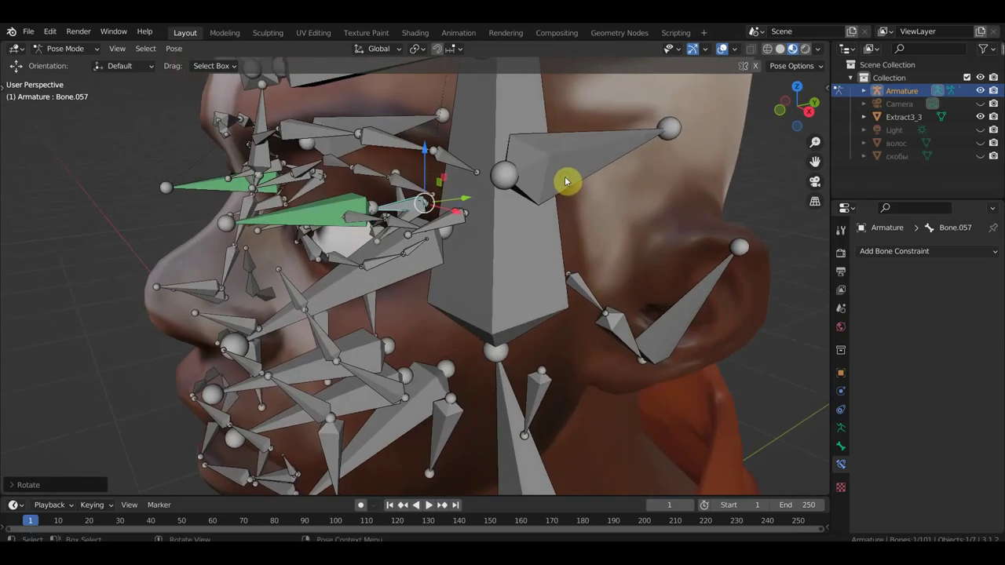
Select Bone.028, move it, and hide the bones to view the eye mesh
click(362, 221)
key(g)
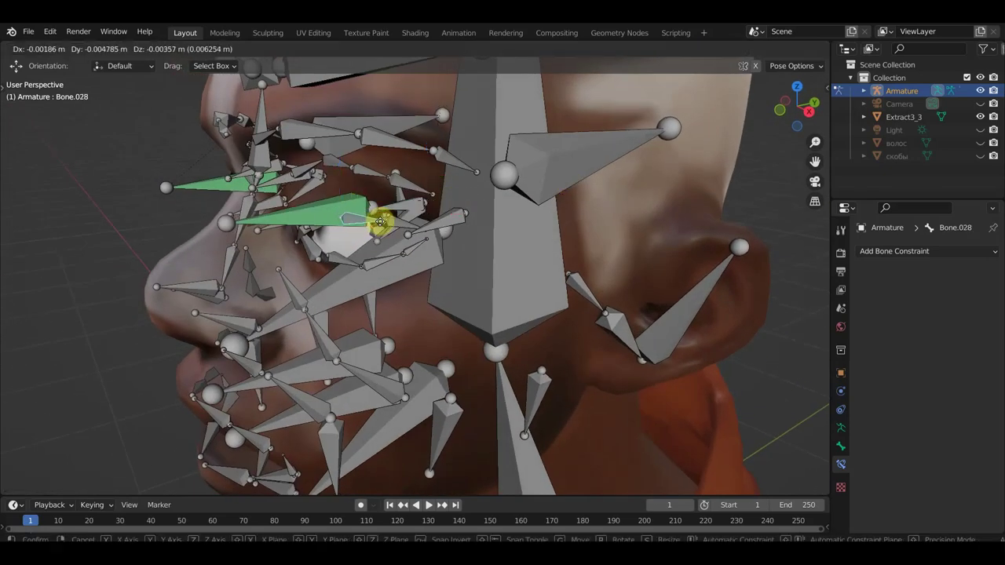
click(375, 227)
mouse_move(394, 229)
middle_down()
mouse_move(421, 201)
mouse_move(570, 150)
middle_up()
mouse_move(668, 90)
middle_down()
mouse_move(578, 171)
mouse_move(555, 183)
mouse_move(545, 170)
middle_up()
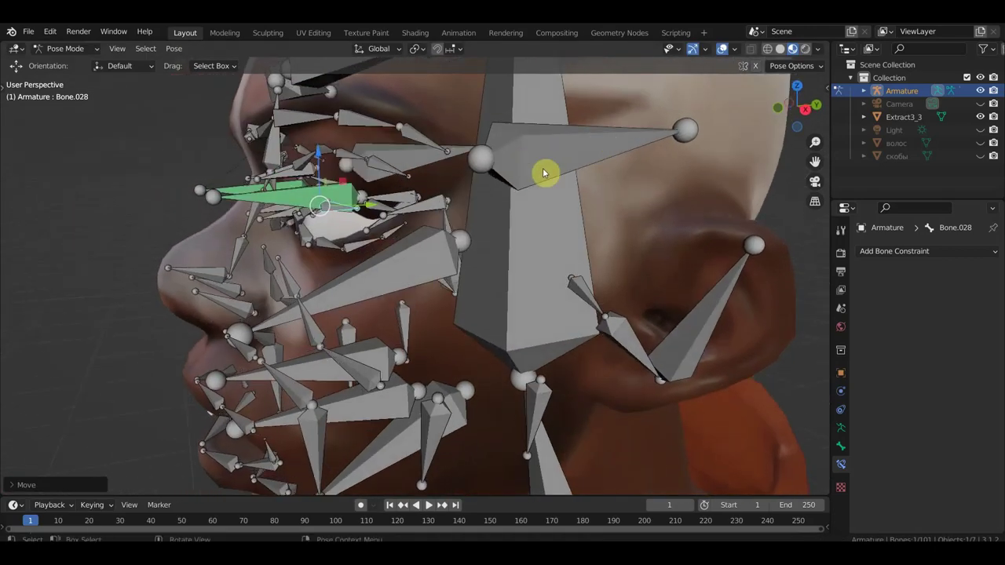
click(722, 51)
Move Bone.028 twice more to pull the upper lid closed, then show the bones again
key(g)
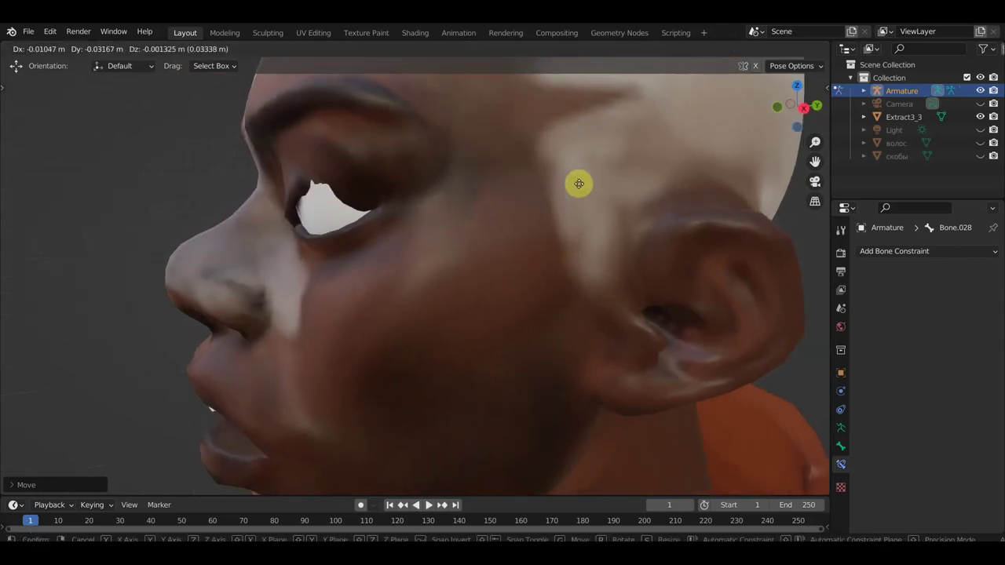
click(546, 218)
middle_drag(550, 213, 642, 213)
key(g)
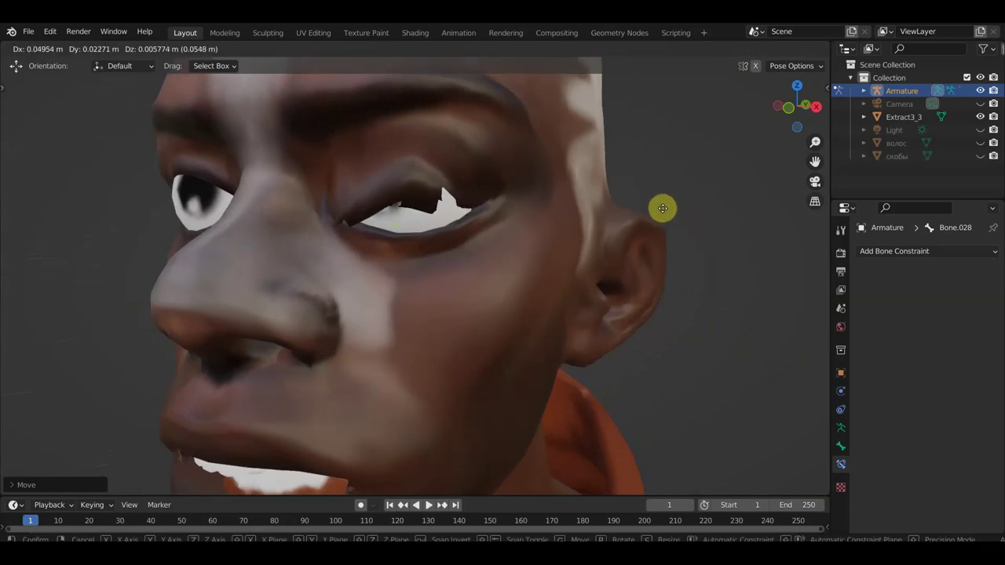
click(664, 216)
click(722, 49)
mouse_move(560, 173)
middle_down()
mouse_move(489, 209)
mouse_move(515, 212)
middle_up()
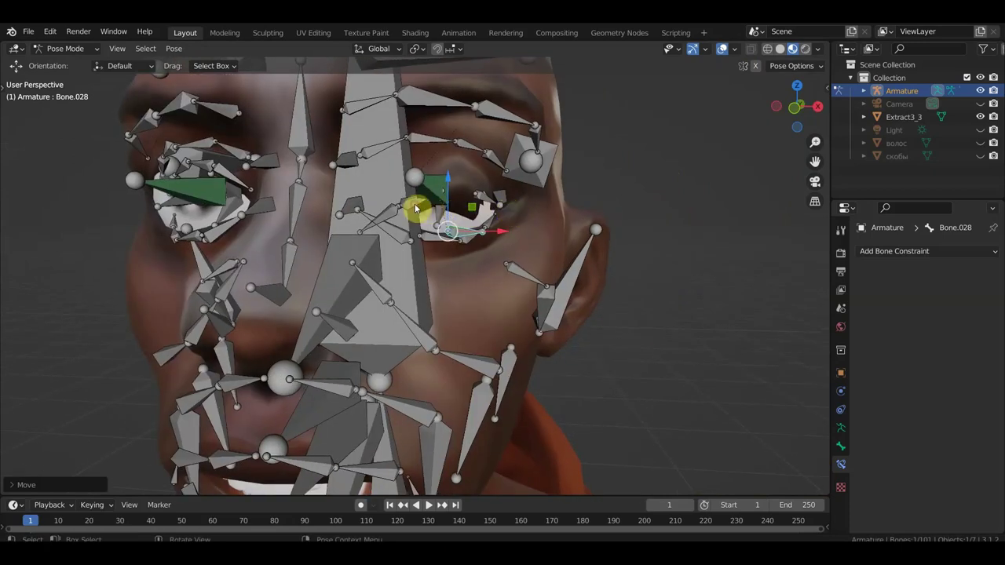
Move eyelid bone Bone.027 to close the eye and view it with the bones hidden
click(416, 208)
key(g)
click(519, 219)
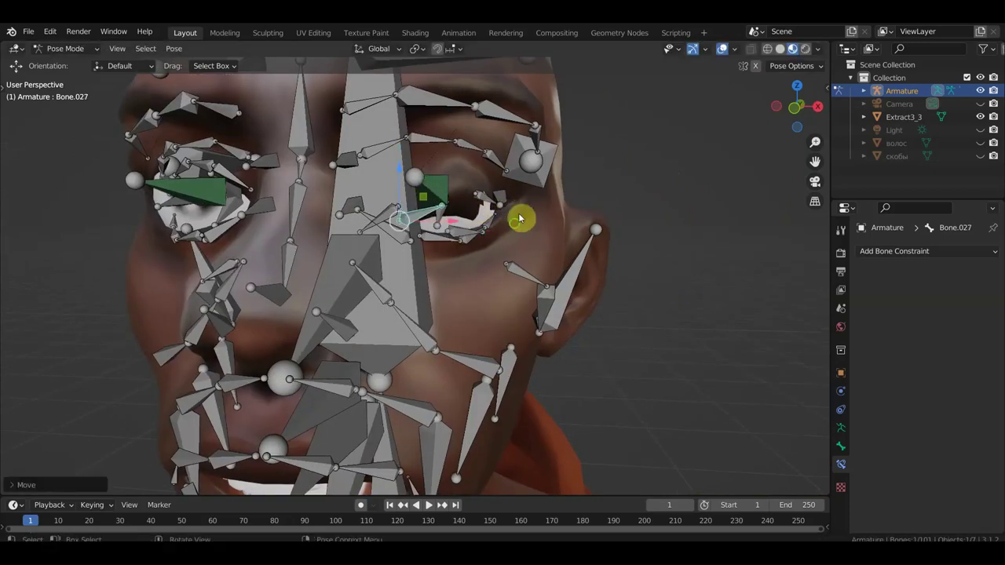
middle_drag(518, 219, 498, 226)
click(723, 49)
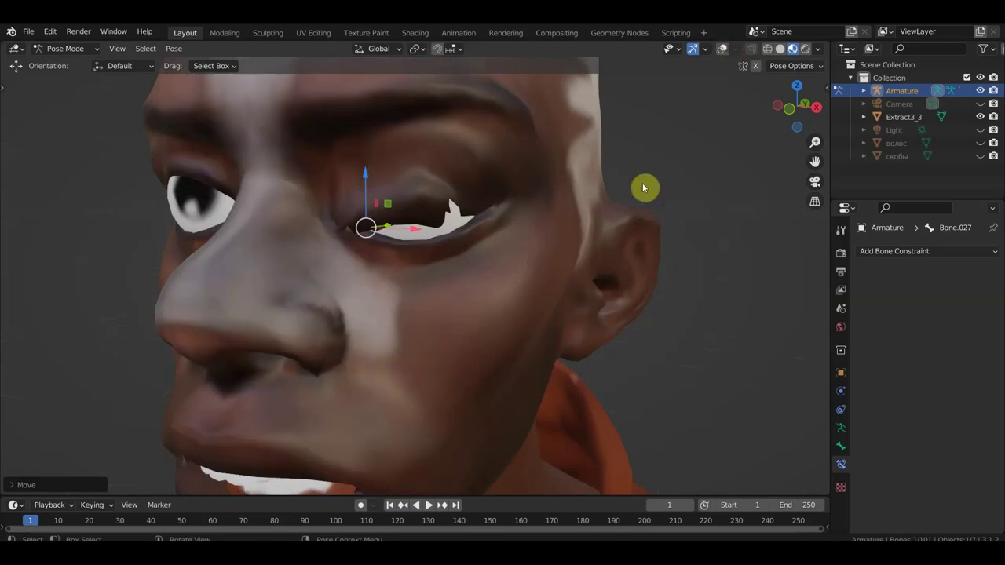
scroll(540, 201, down, 4)
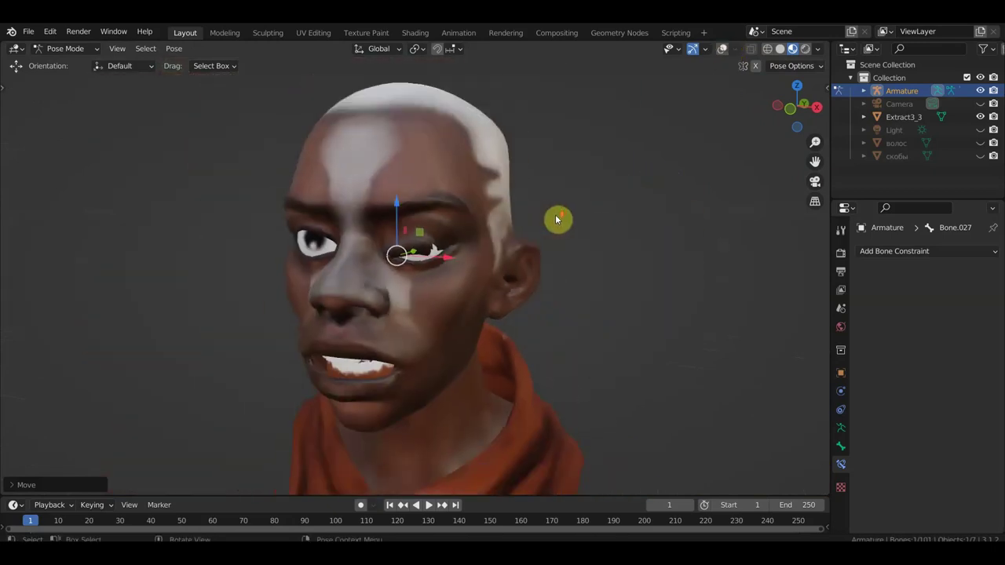
middle_drag(555, 219, 581, 214)
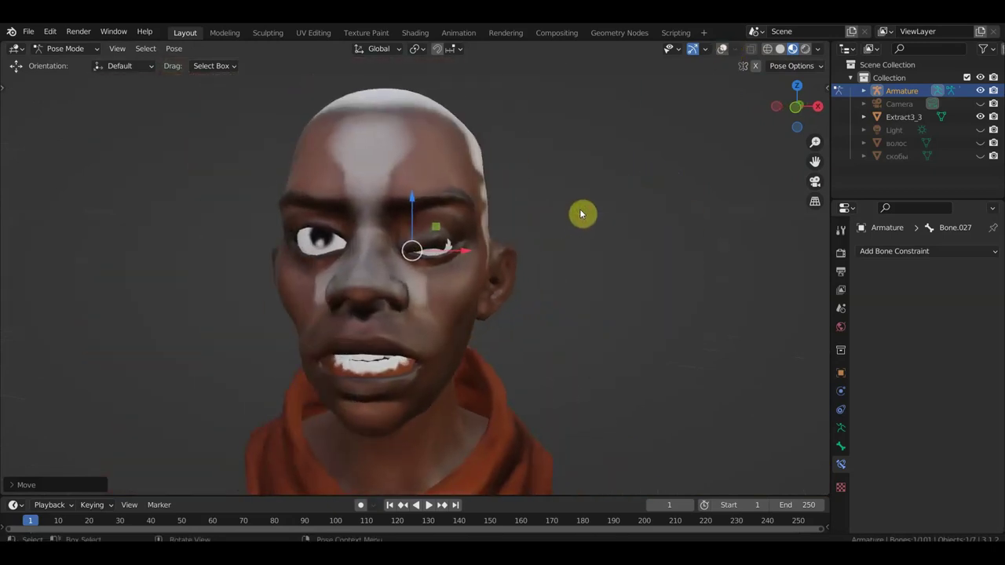
Add Bone.028 and Bone.057 to the selection and undo the eyelid moves so the eye opens
key(bracketright)
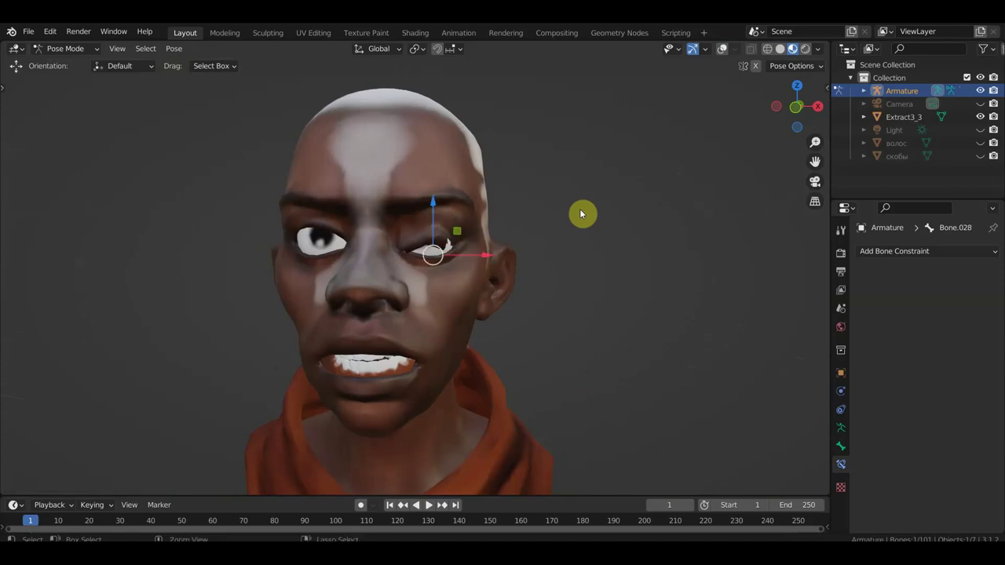
key(bracketright)
key(bracketright)
key(bracketright)
key(ctrl+z)
key(ctrl+z)
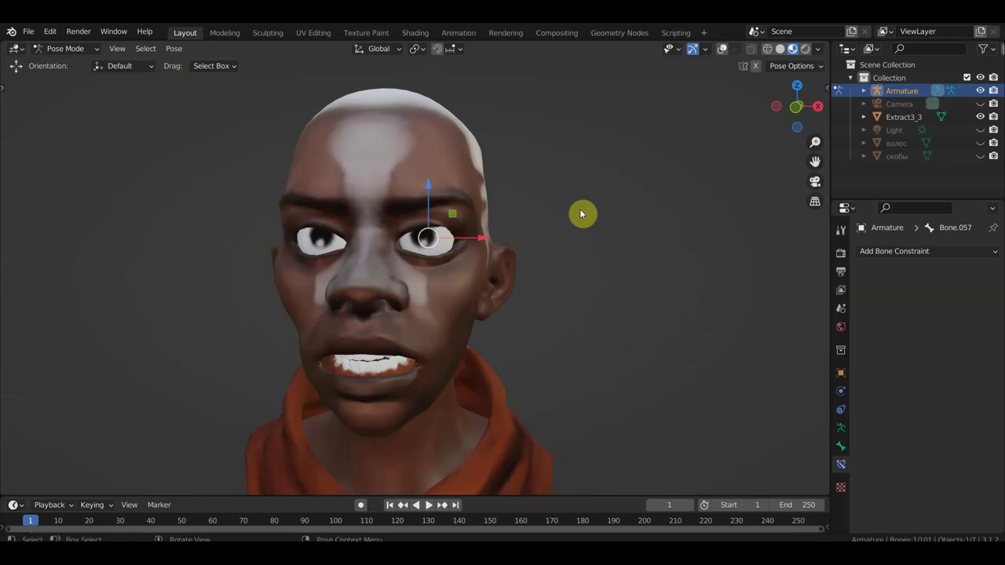
scroll(580, 209, down, 1)
scroll(579, 209, down, 2)
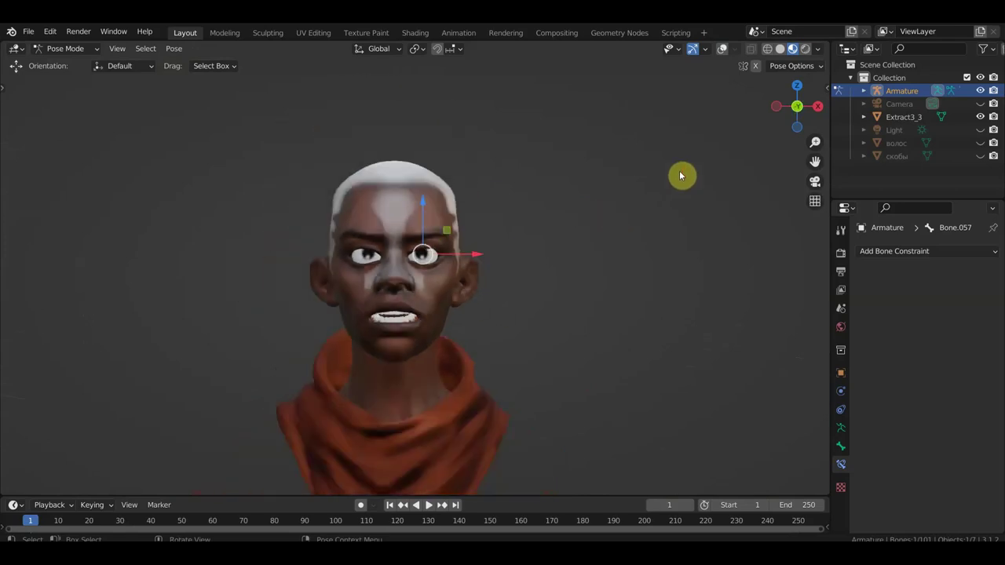
click(70, 47)
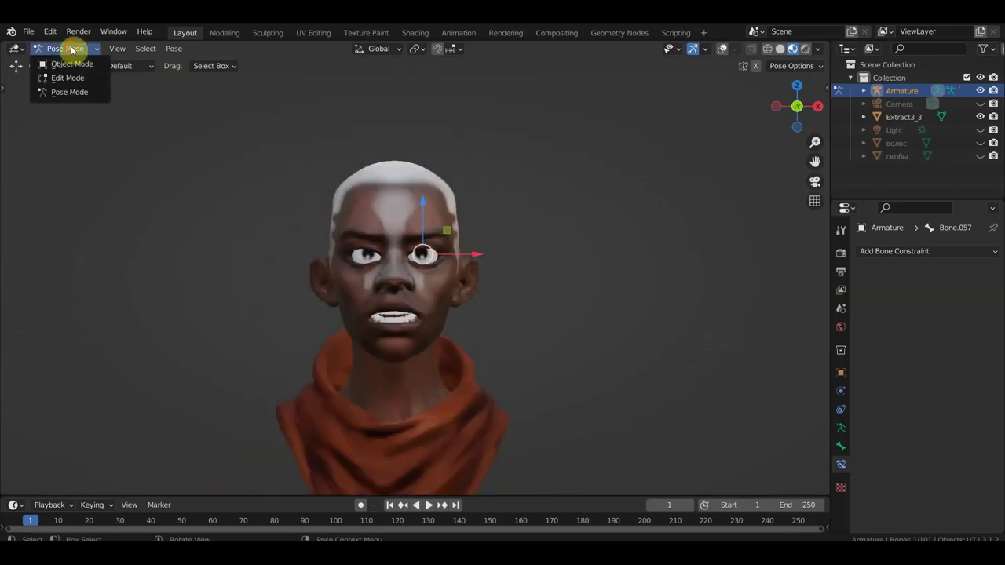
Switch the armature to Object Mode and unhide the hair, clips, camera and light with Alt+H
click(66, 63)
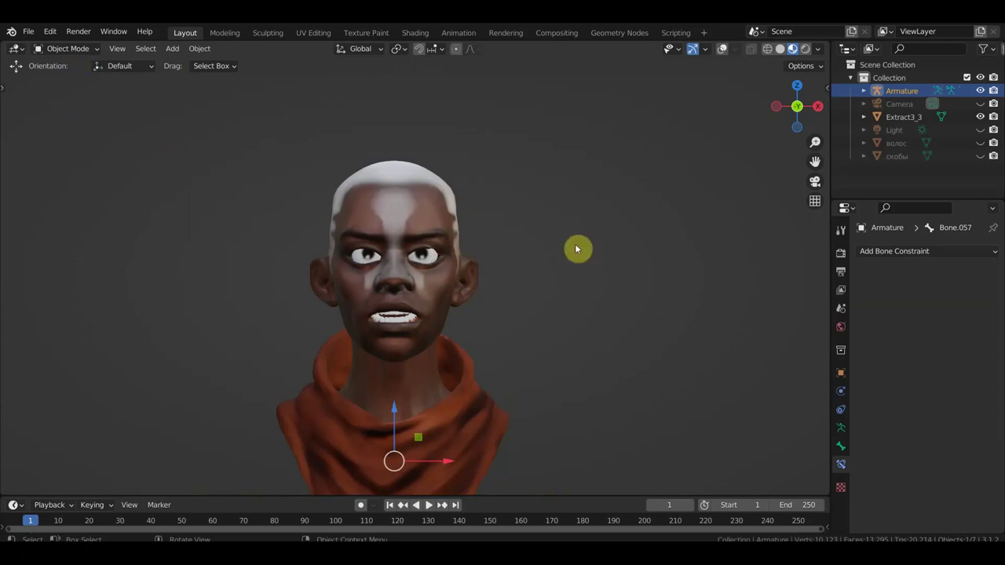
key(alt+h)
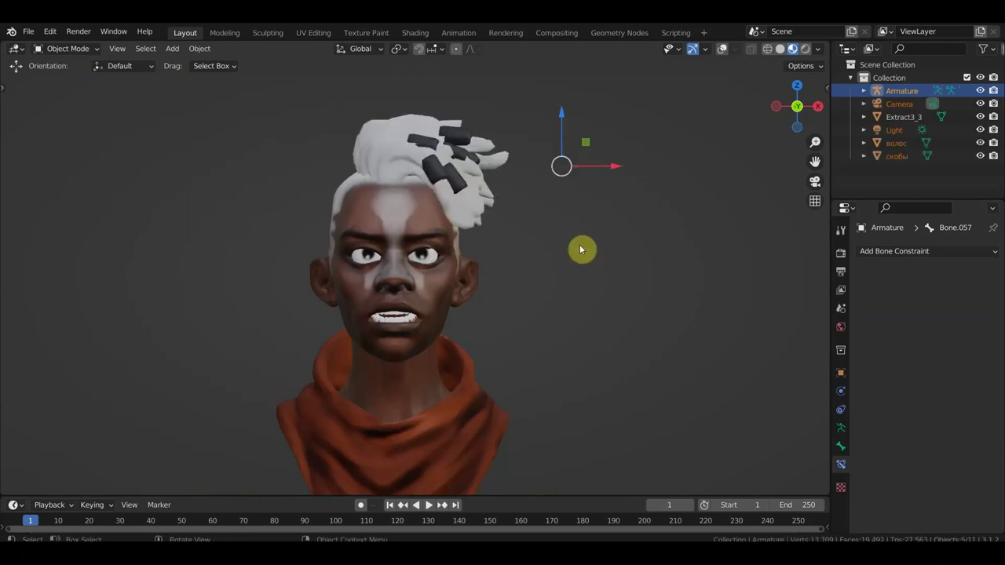
scroll(572, 297, down, 3)
shift+middle_drag(571, 296, 580, 261)
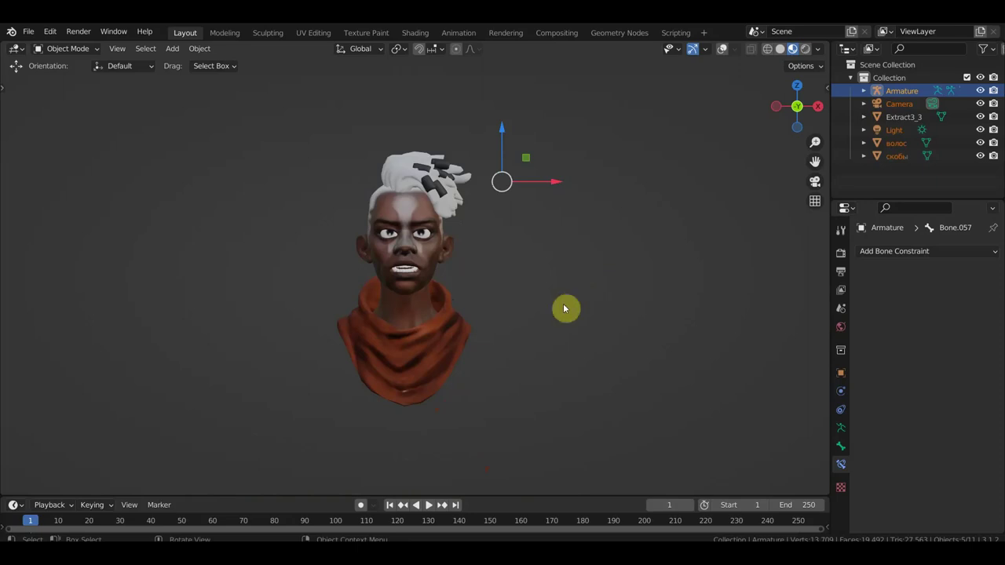
click(29, 32)
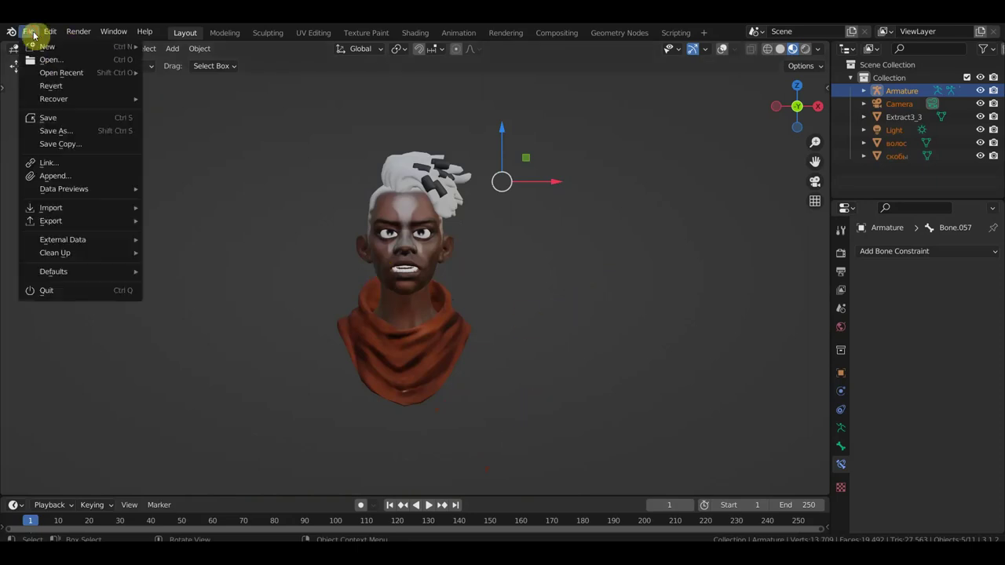
Save the blend file and bring up the Bone Widget panel in the sidebar
click(62, 117)
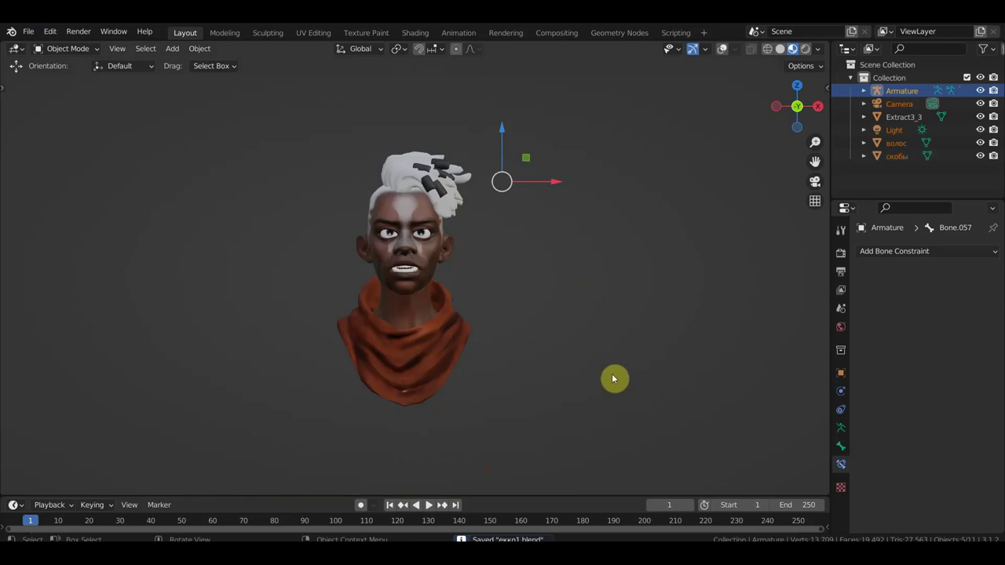
key(n)
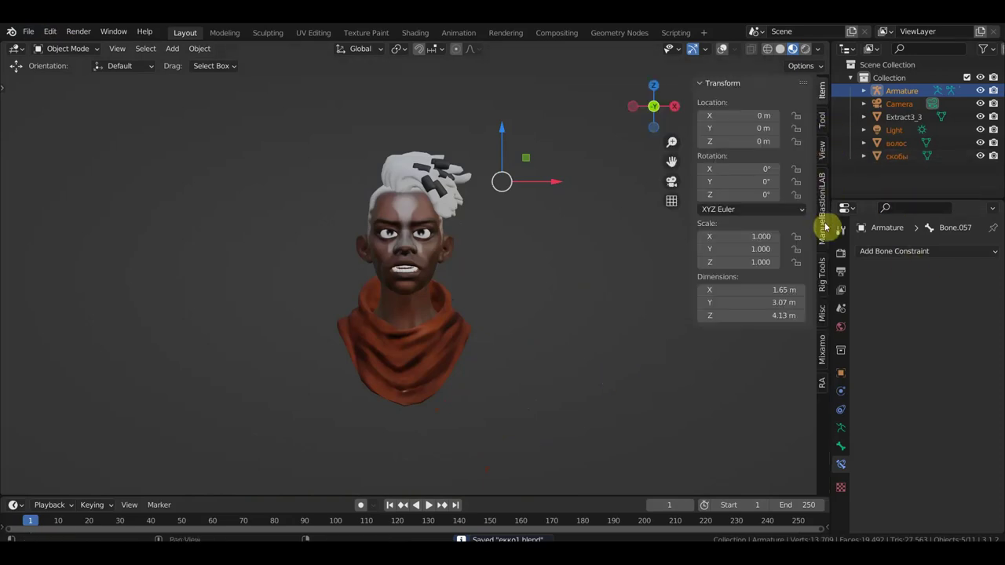
click(823, 283)
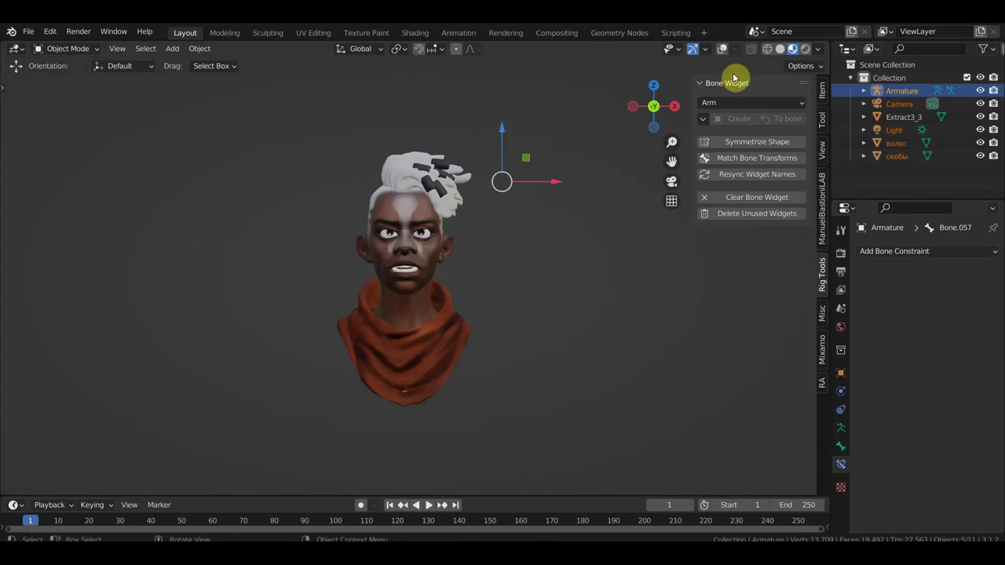
Show the bones again, put the armature into Pose Mode, and select the long bone behind the head
click(722, 49)
scroll(540, 208, up, 2)
mouse_move(540, 208)
middle_down()
mouse_move(489, 225)
mouse_move(393, 231)
middle_up()
click(464, 193)
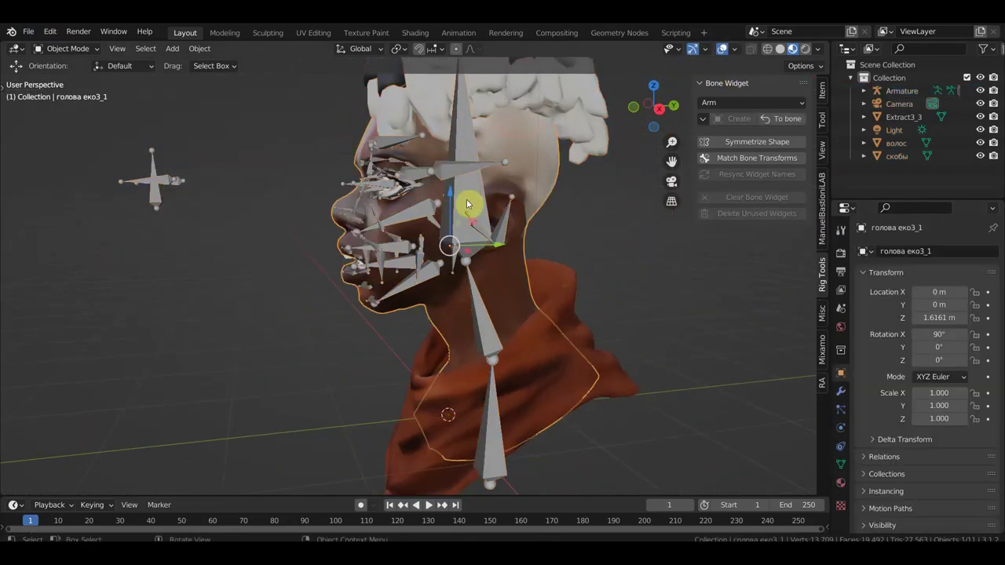
click(479, 196)
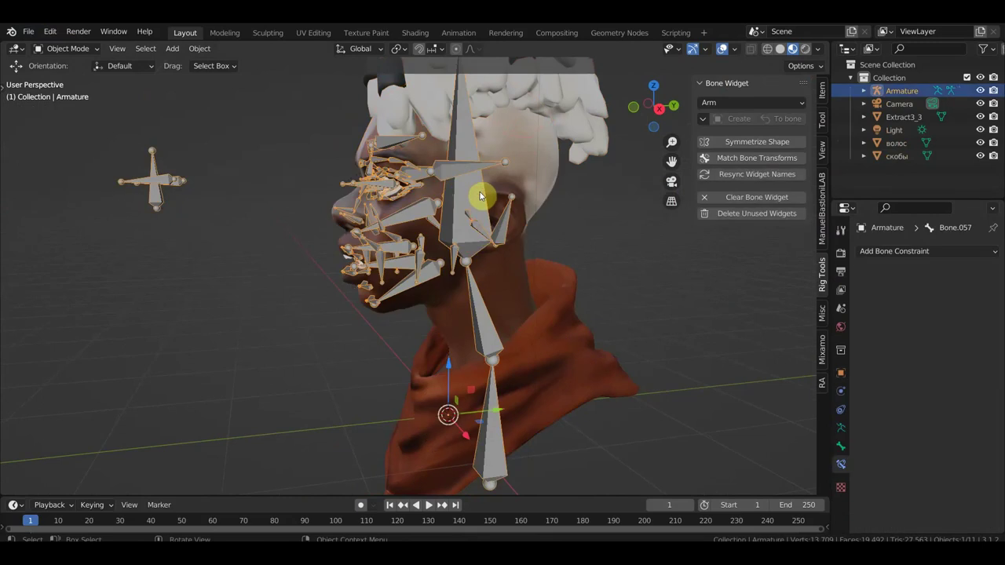
click(61, 49)
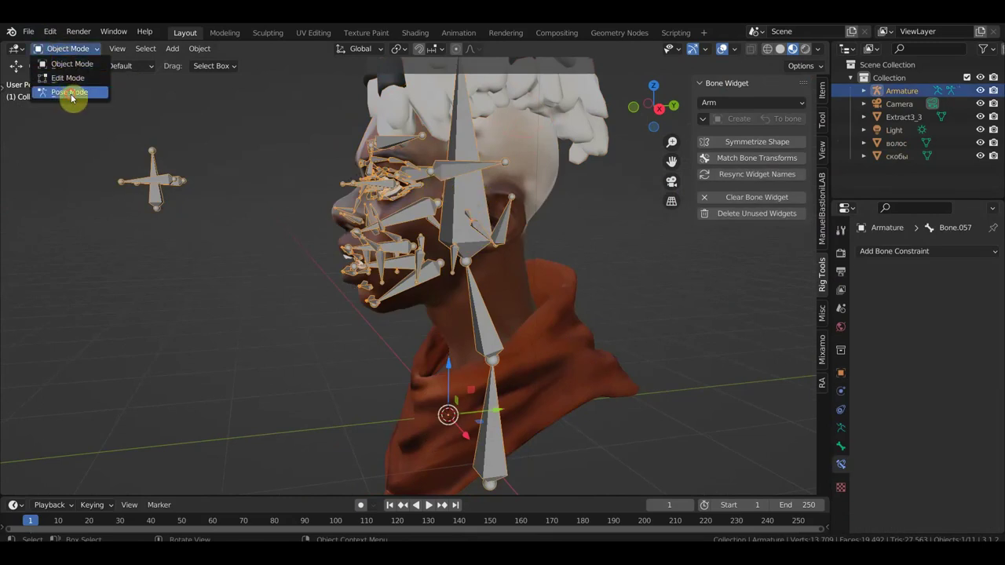
click(71, 93)
click(483, 177)
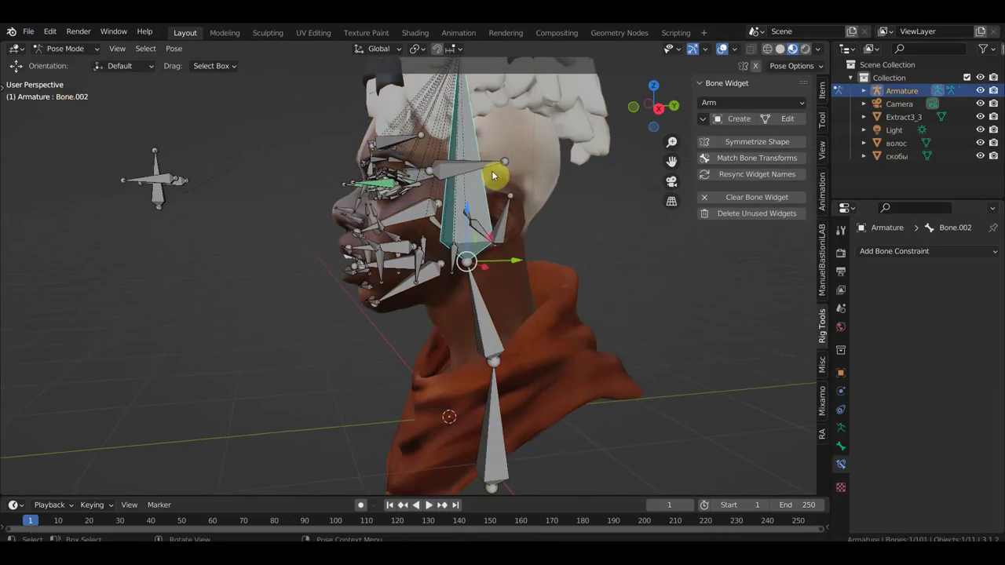
Create a Circle widget on the long head bone with Global Size 0.97 and Slide 0.21
scroll(471, 169, up, 2)
scroll(459, 208, up, 2)
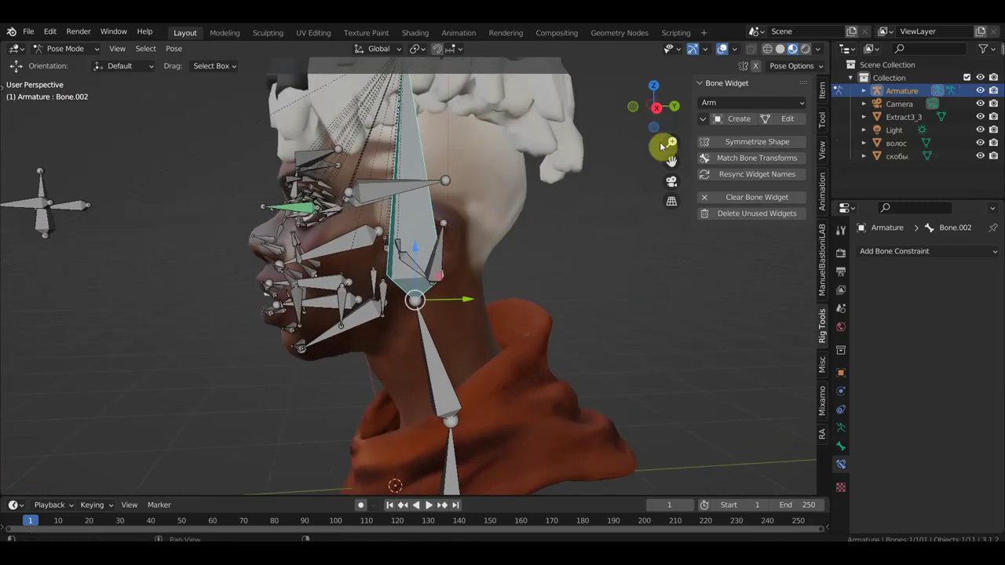
click(717, 103)
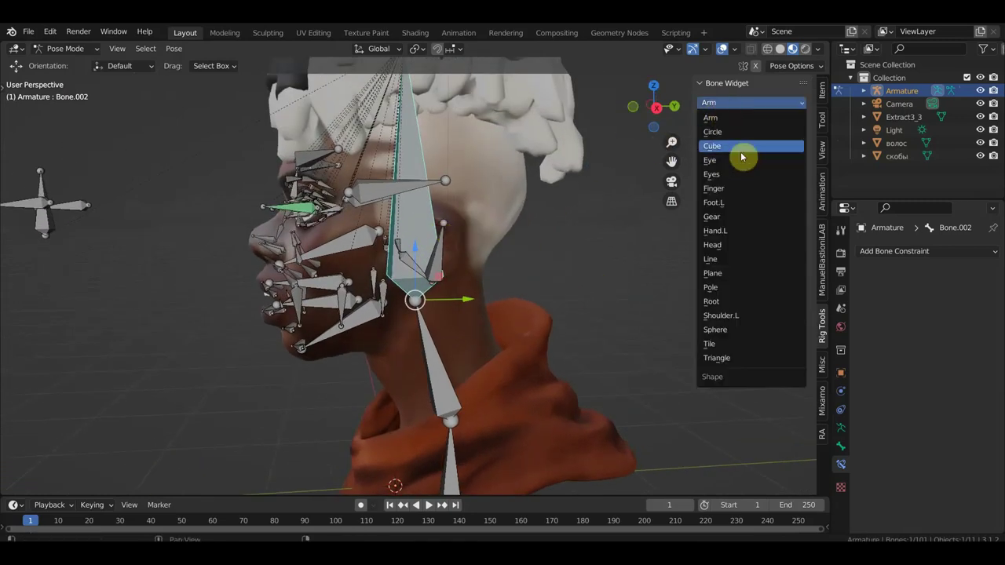
click(732, 132)
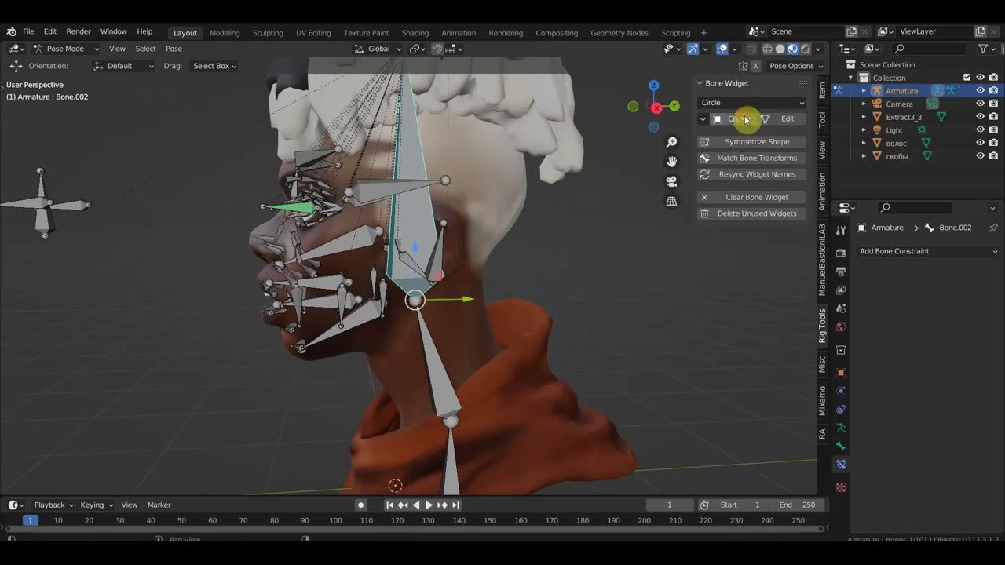
click(740, 121)
scroll(494, 266, down, 3)
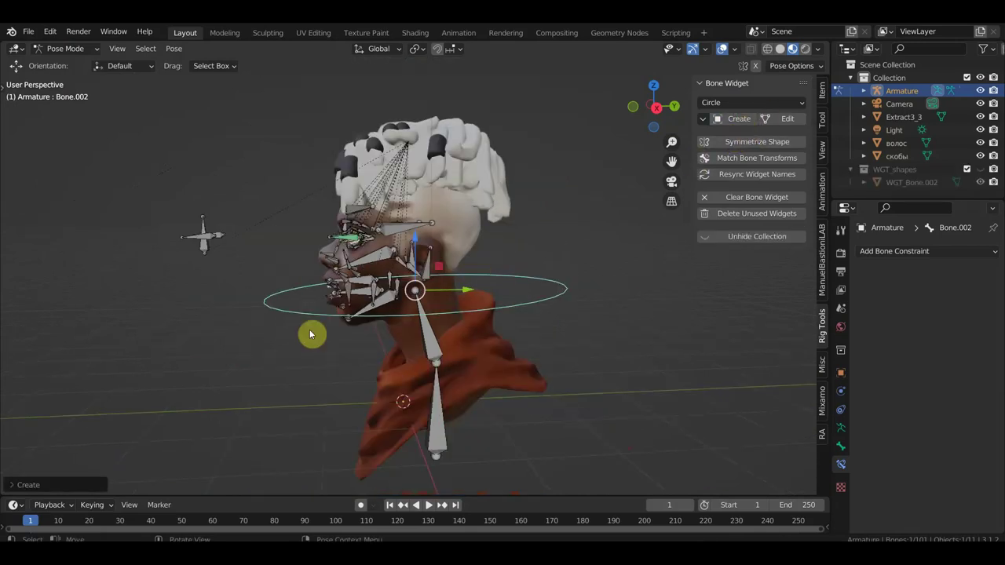
click(18, 484)
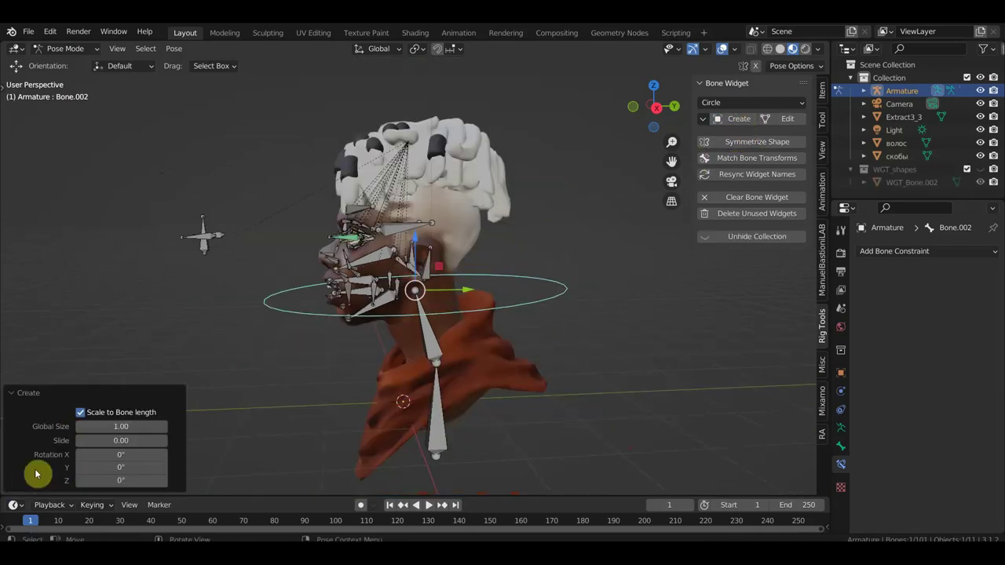
drag(132, 425, 110, 426)
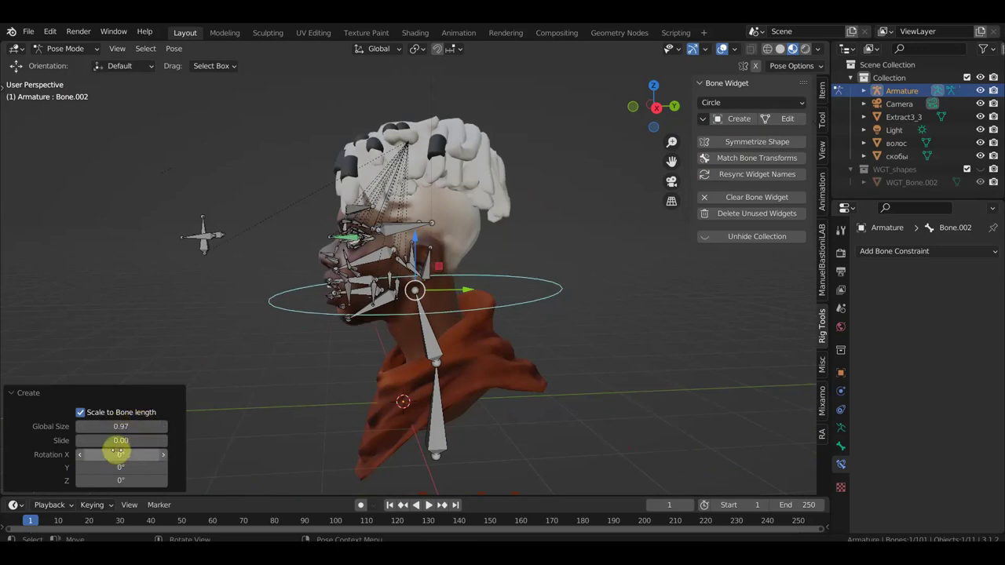
mouse_move(120, 441)
mouse_down()
mouse_move(149, 441)
mouse_move(102, 441)
mouse_up()
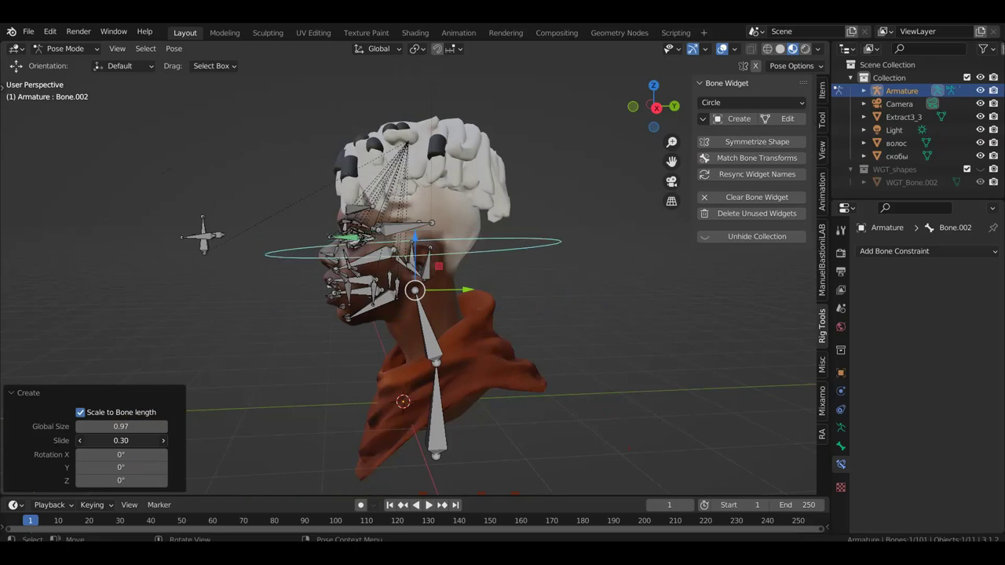
Turn to a front view of the head and select the forehead bone
middle_drag(330, 334, 509, 336)
scroll(475, 330, up, 3)
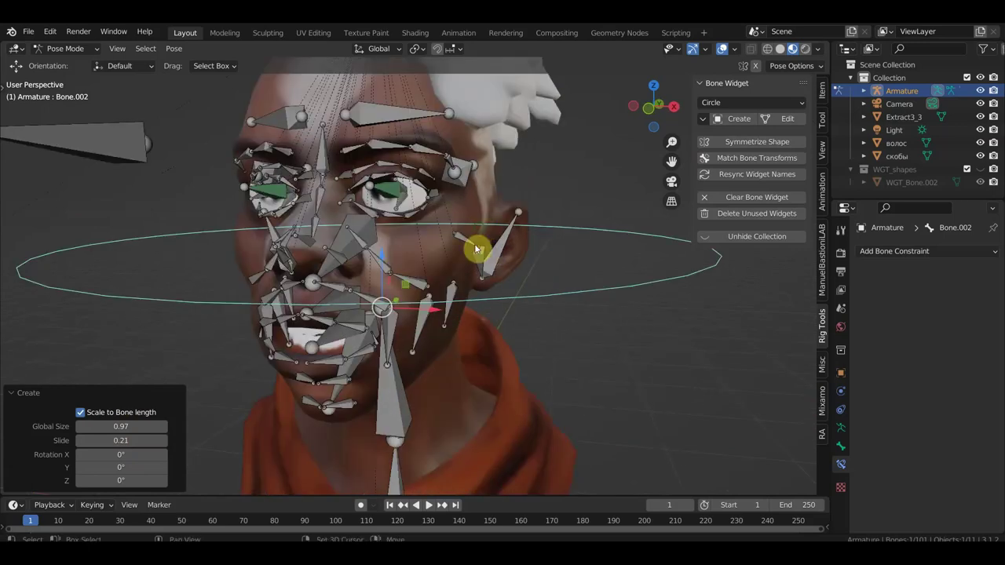
middle_drag(473, 249, 463, 296)
scroll(462, 296, up, 4)
scroll(355, 226, down, 2)
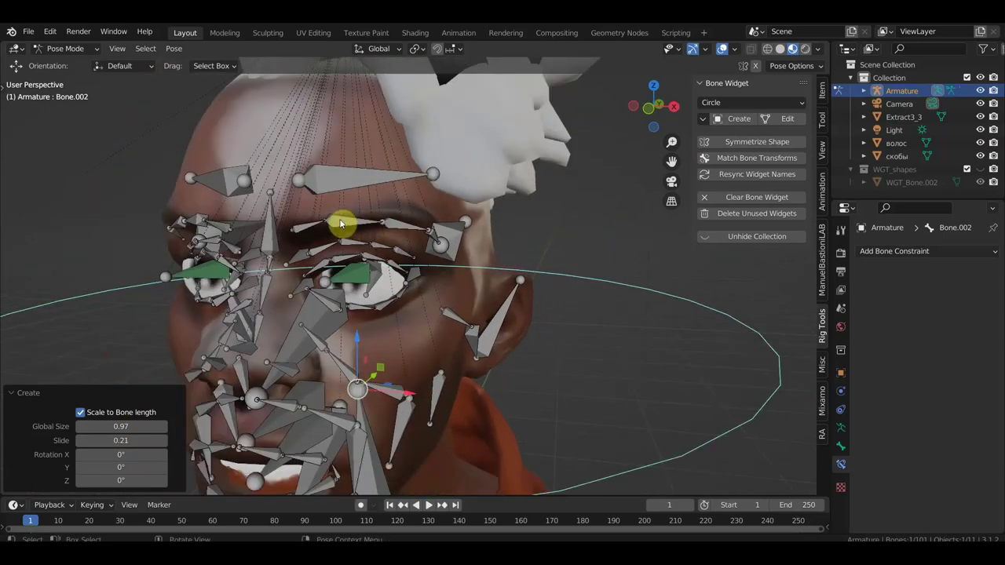
click(332, 186)
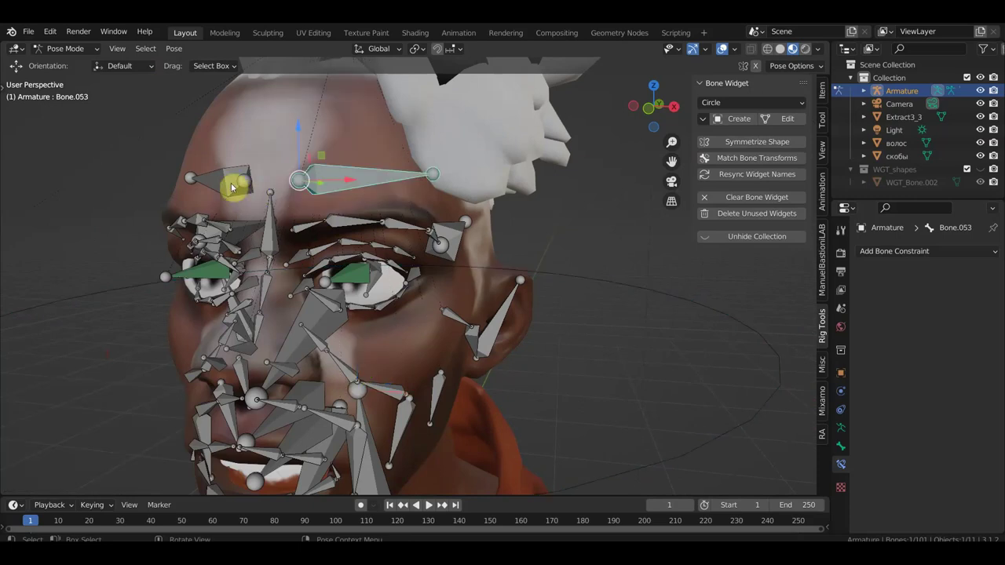
Add five more face bones, including the cheek bones, for six selected in all
shift+click(413, 233)
middle_drag(392, 233, 351, 230)
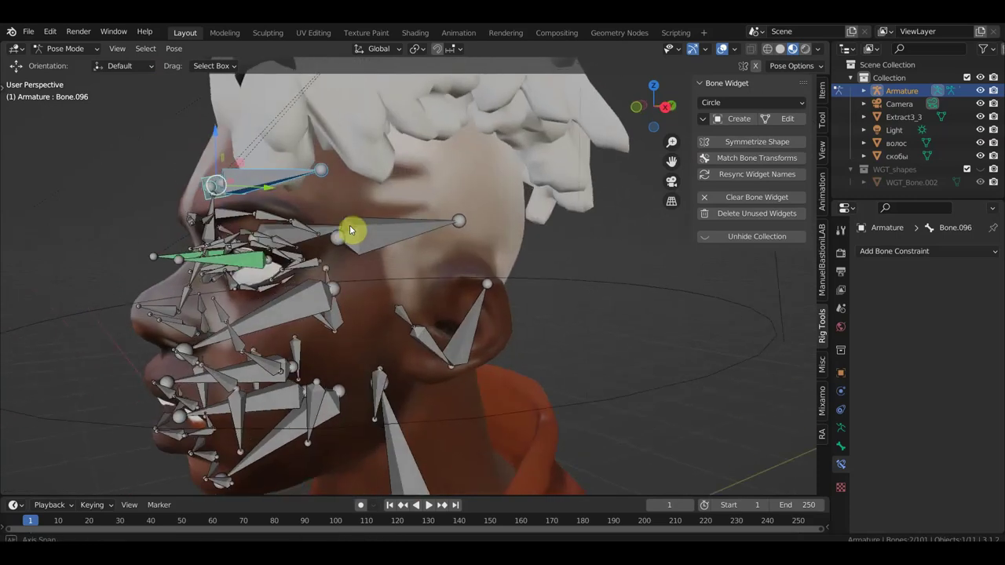
shift+click(382, 233)
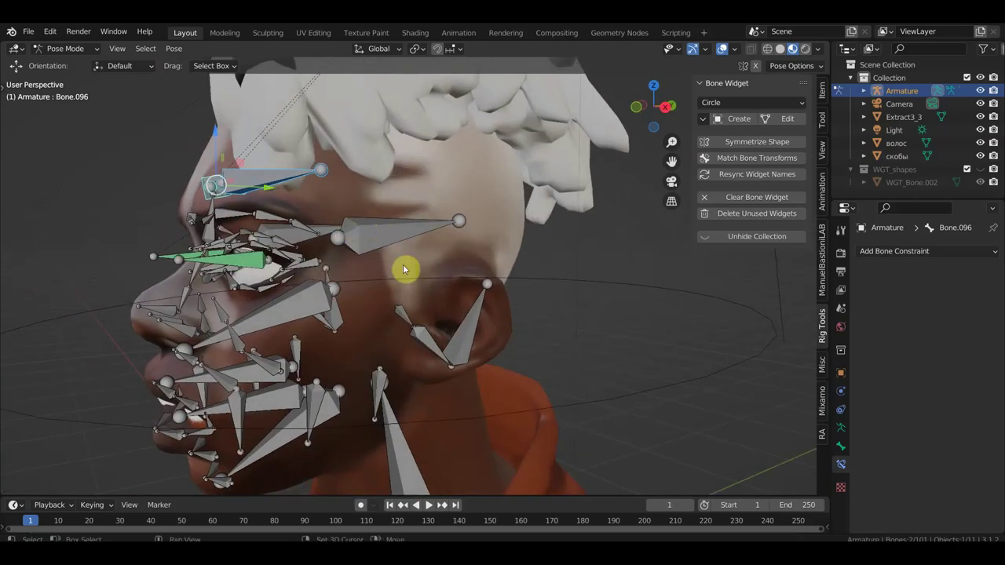
shift+click(404, 318)
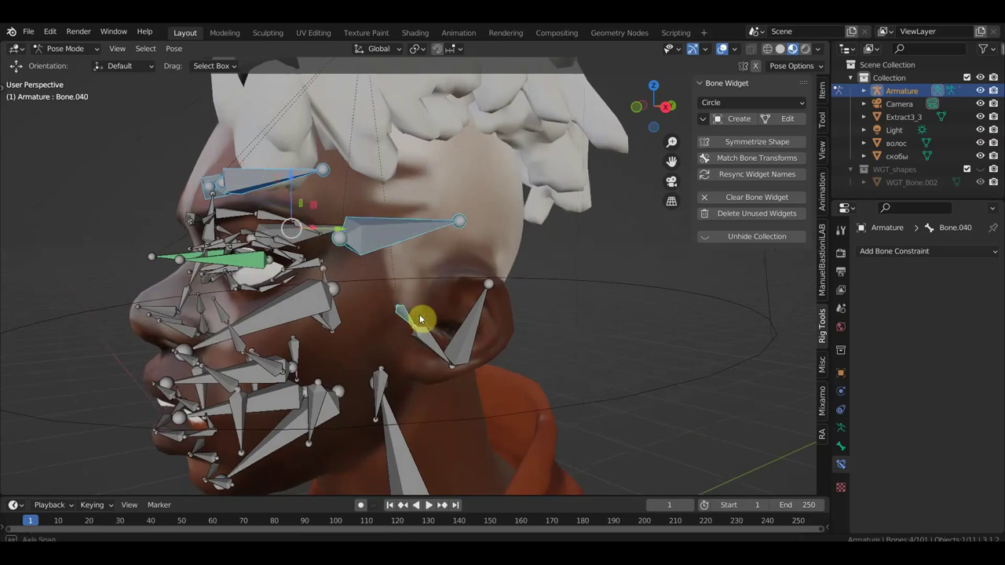
middle_drag(419, 316, 485, 329)
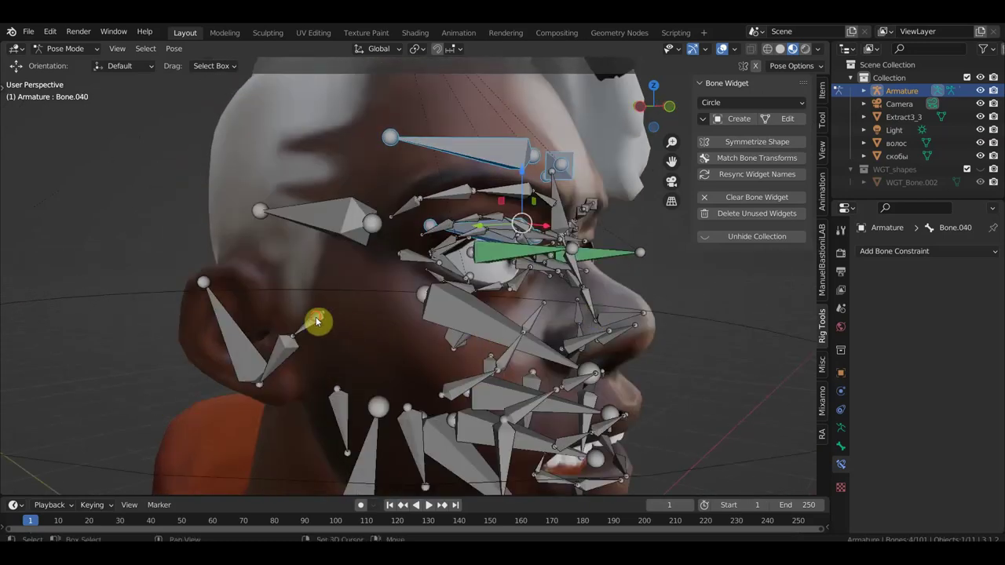
shift+click(320, 315)
shift+click(339, 220)
scroll(478, 251, down, 5)
Create Line widgets at size 1.09 on the six selected face bones
click(744, 103)
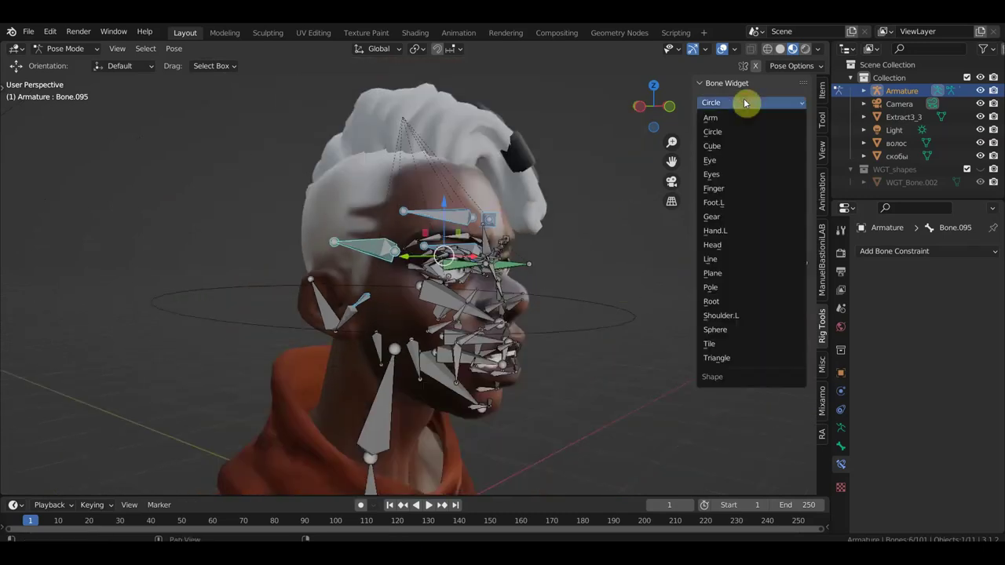
click(738, 259)
click(740, 122)
mouse_move(650, 254)
middle_down()
mouse_move(445, 299)
mouse_move(426, 294)
middle_up()
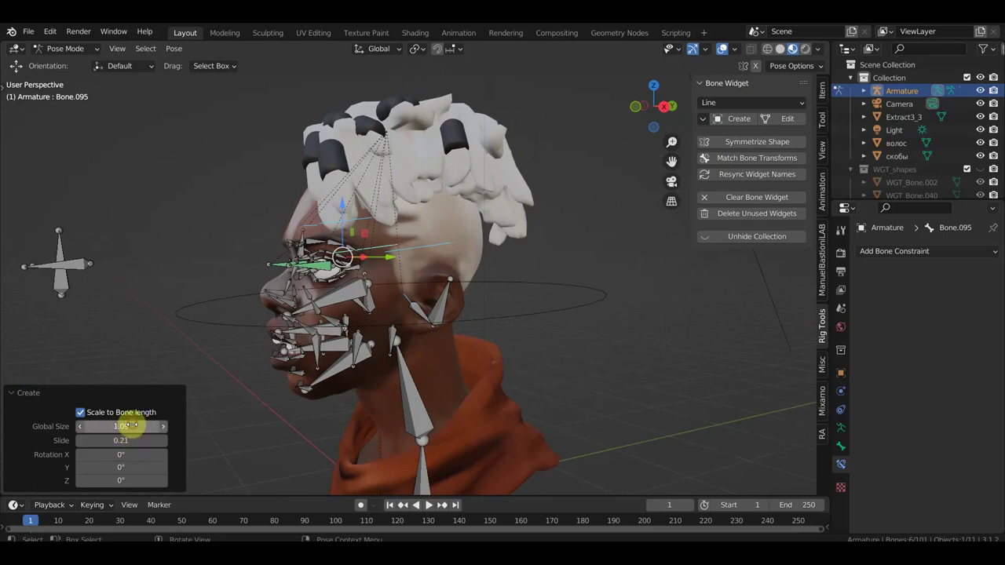
mouse_move(354, 395)
middle_down()
mouse_move(444, 388)
mouse_move(458, 408)
mouse_move(430, 395)
middle_up()
scroll(431, 395, up, 3)
scroll(378, 269, up, 2)
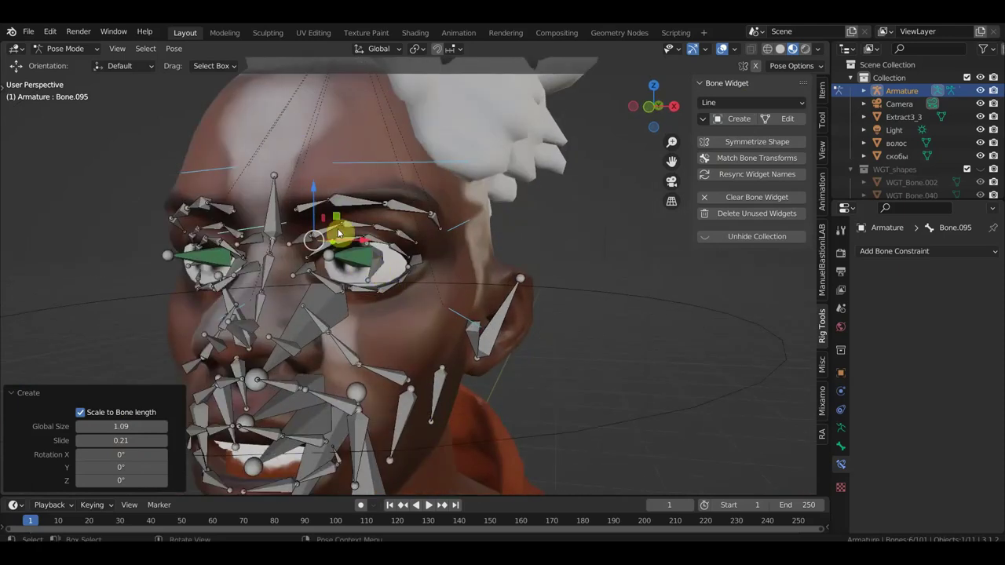
Select the five eyebrow bones across both brows
click(321, 210)
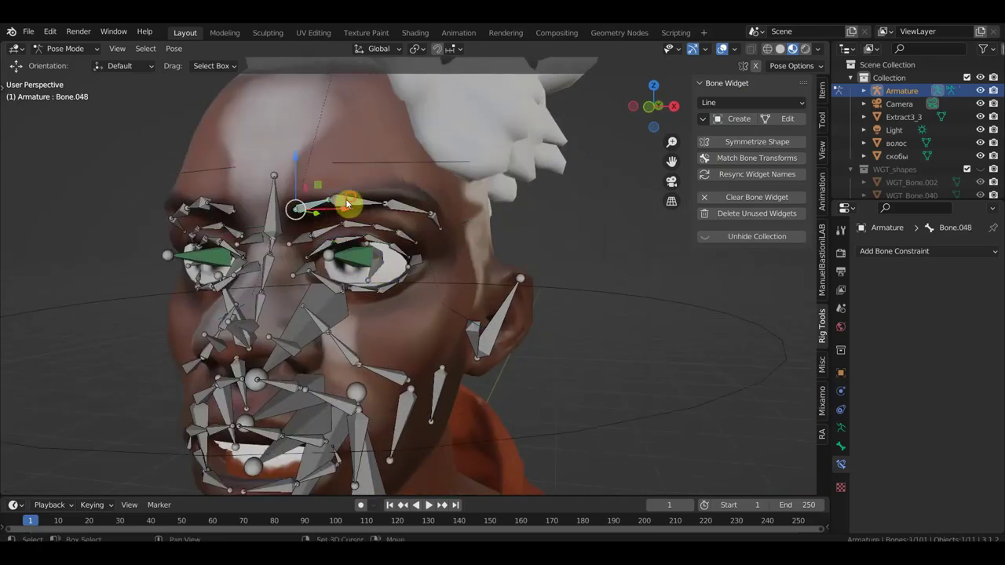
shift+click(436, 222)
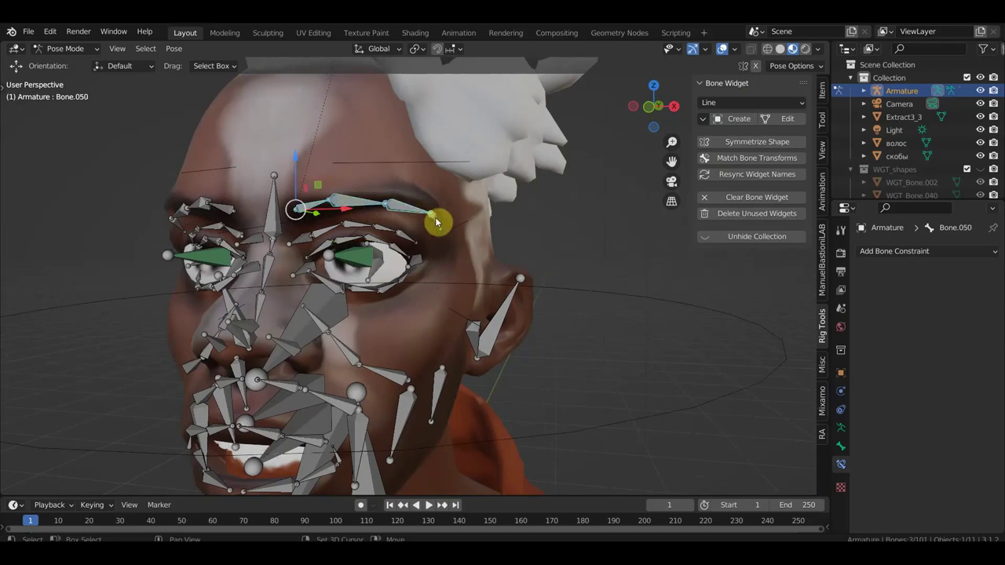
middle_drag(447, 249, 484, 245)
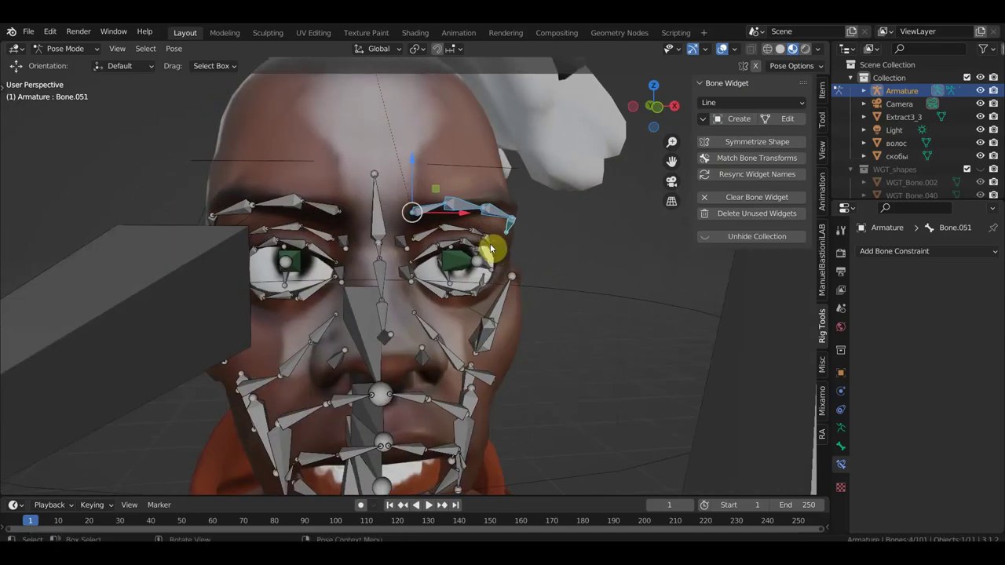
shift+click(288, 205)
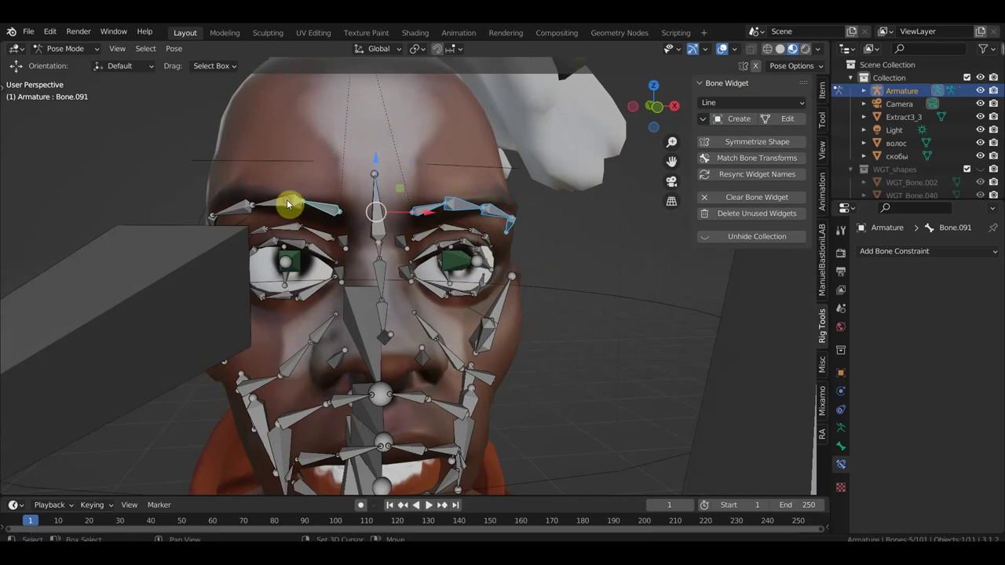
shift+click(232, 211)
shift+click(509, 264)
middle_drag(514, 265, 485, 268)
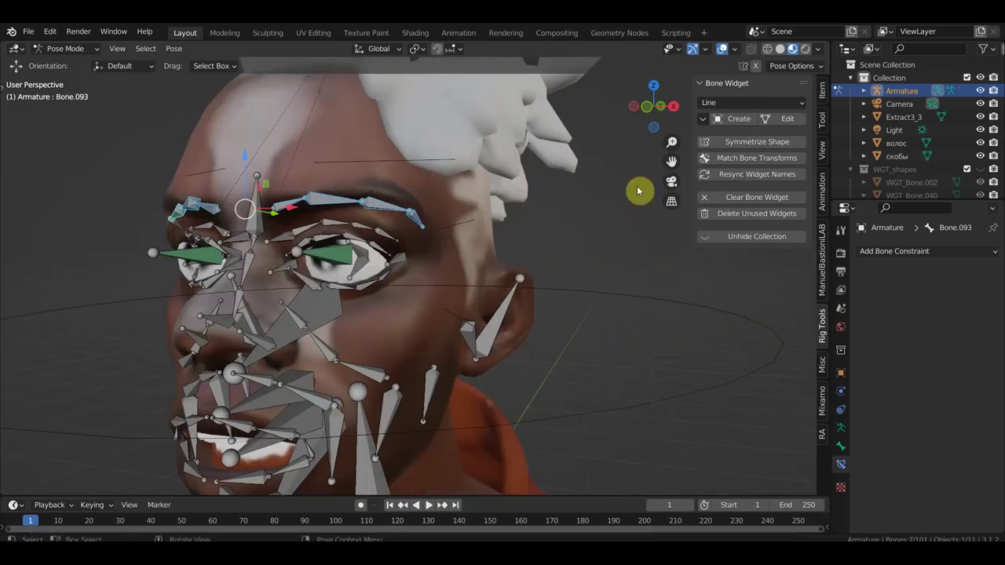
click(737, 103)
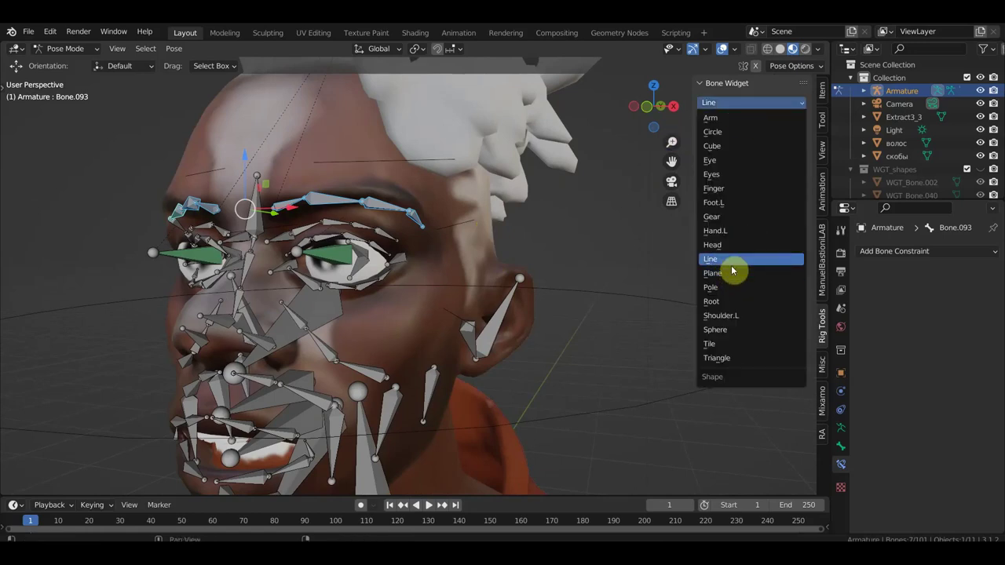
Create Cube widgets on the brow bones with Global Size 0.13 and Slide 0.27
click(723, 147)
click(738, 118)
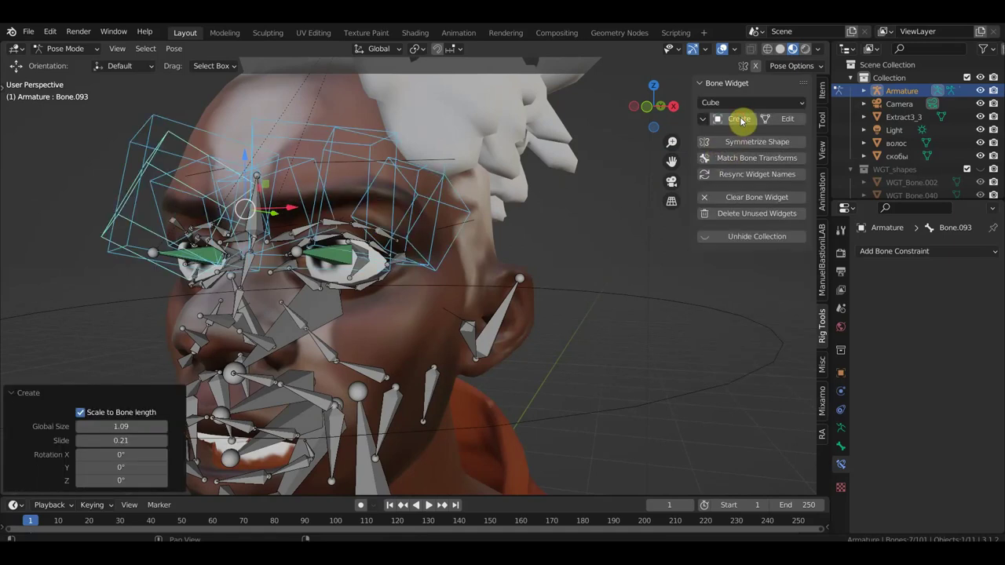
drag(121, 426, 71, 426)
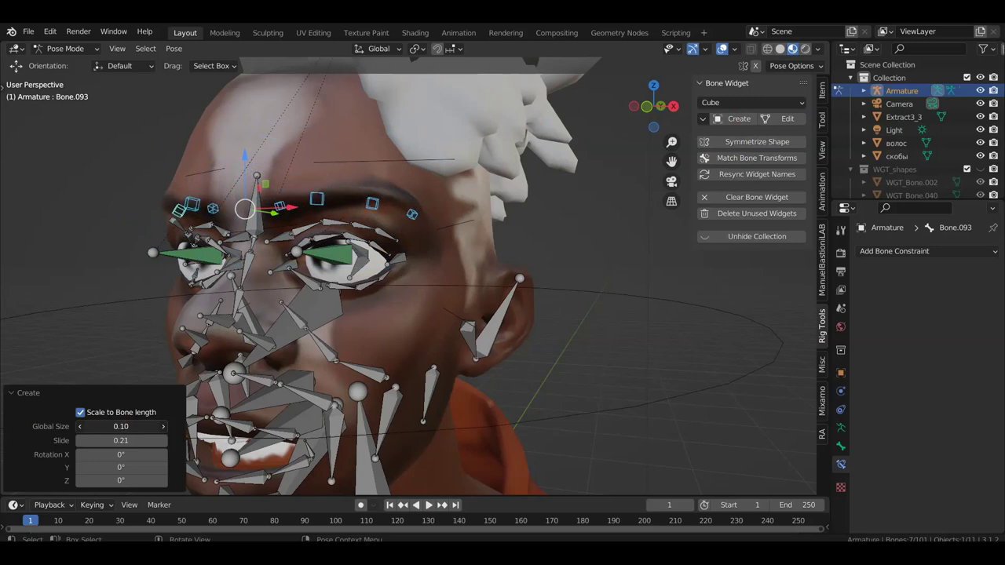
middle_drag(382, 381, 395, 377)
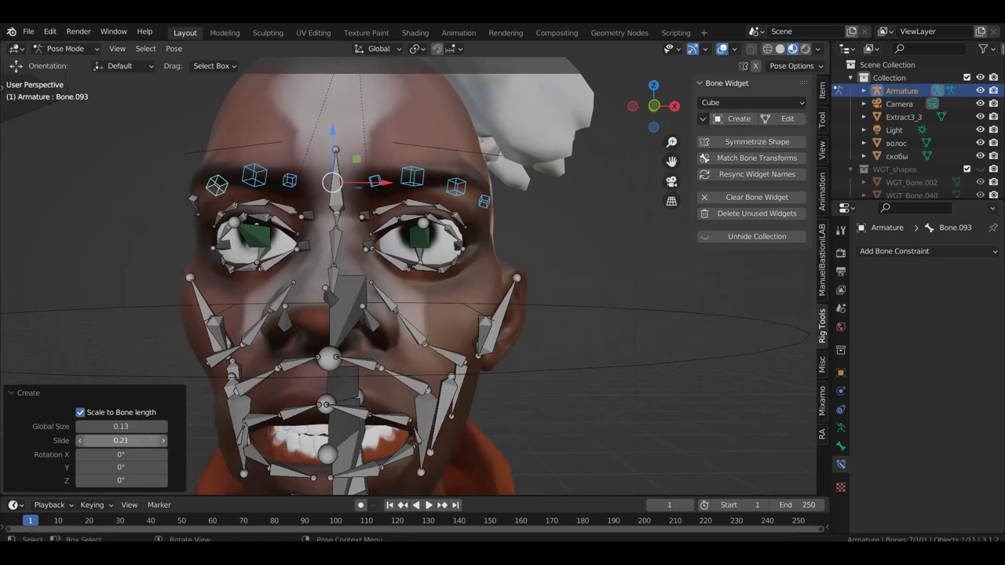
drag(121, 440, 127, 440)
mouse_move(463, 330)
middle_down()
mouse_move(375, 285)
mouse_move(422, 260)
mouse_move(408, 262)
middle_up()
click(348, 257)
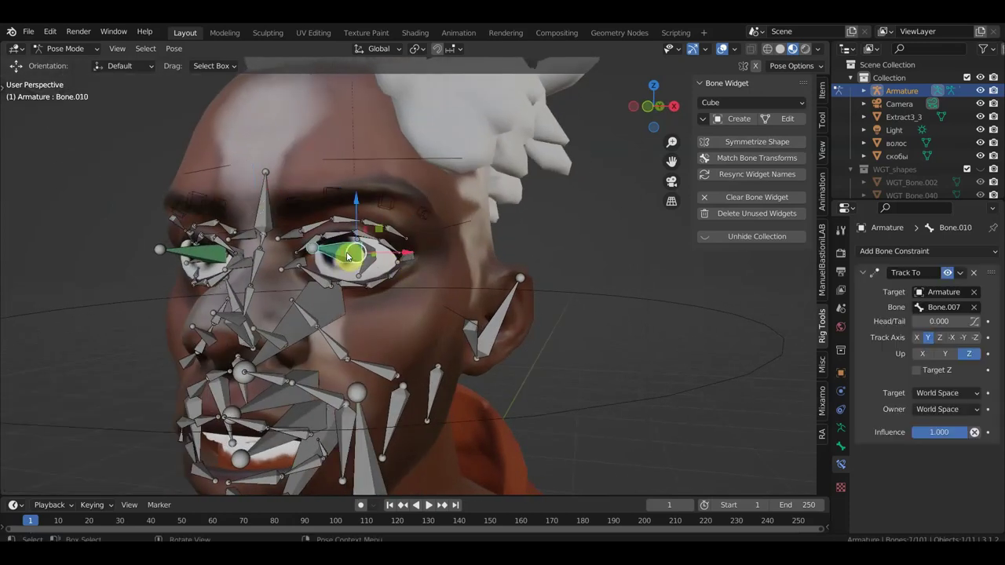
Give eye bone Bone.011 a Finger widget with Global Size 0.94
click(340, 252)
middle_drag(511, 264, 468, 269)
click(733, 102)
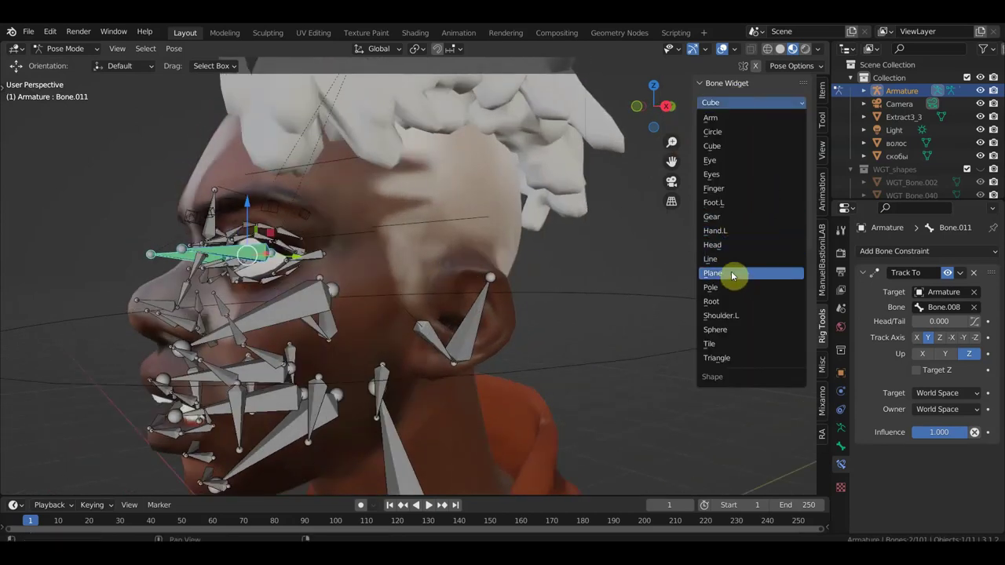
click(728, 189)
click(739, 119)
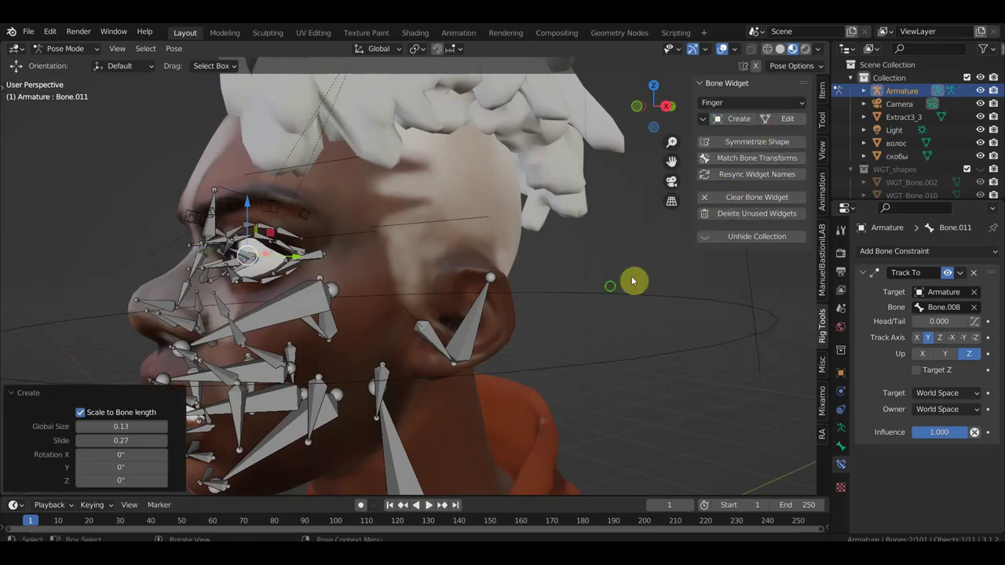
middle_drag(631, 275, 589, 289)
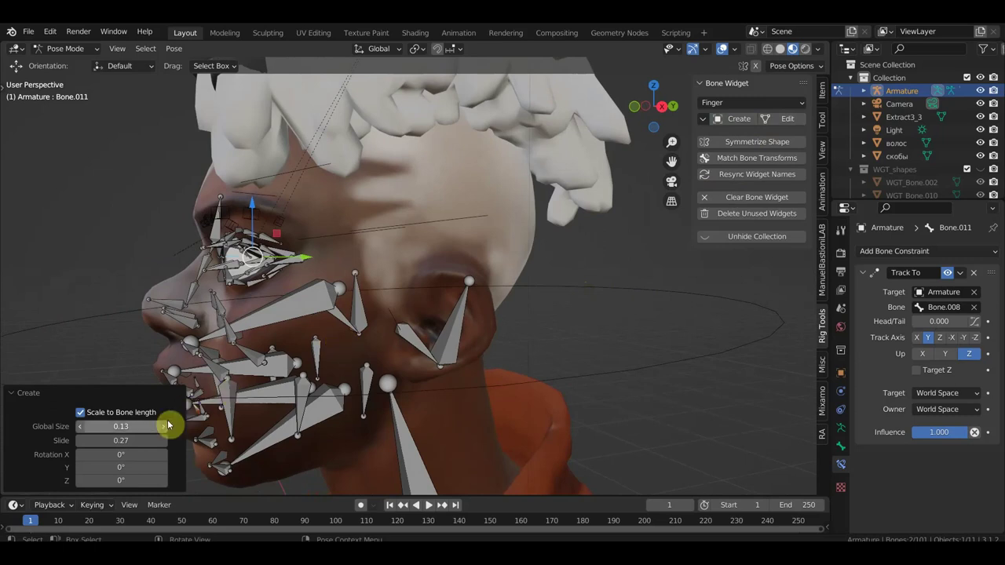
drag(124, 426, 134, 425)
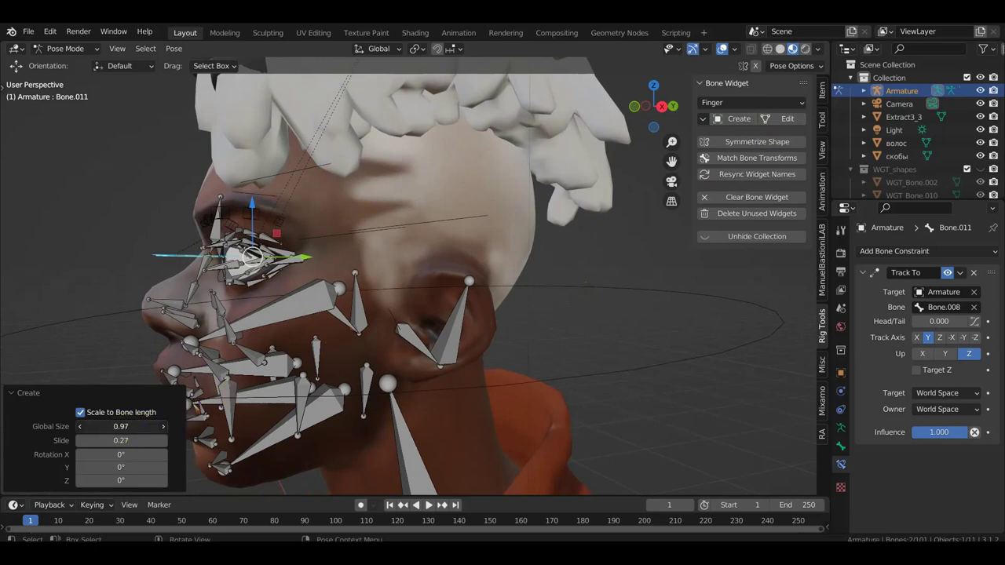
drag(123, 426, 118, 426)
Turn the view to face the eyes and select a lower eyelid bone
mouse_move(185, 329)
middle_down()
mouse_move(201, 306)
mouse_move(232, 339)
mouse_move(236, 332)
middle_up()
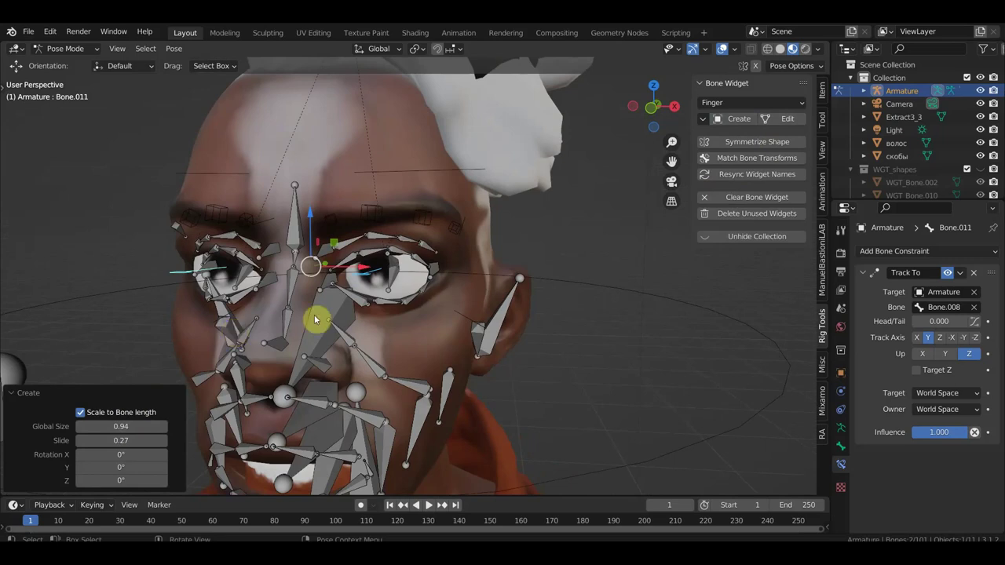
scroll(358, 315, up, 2)
middle_drag(357, 315, 343, 292)
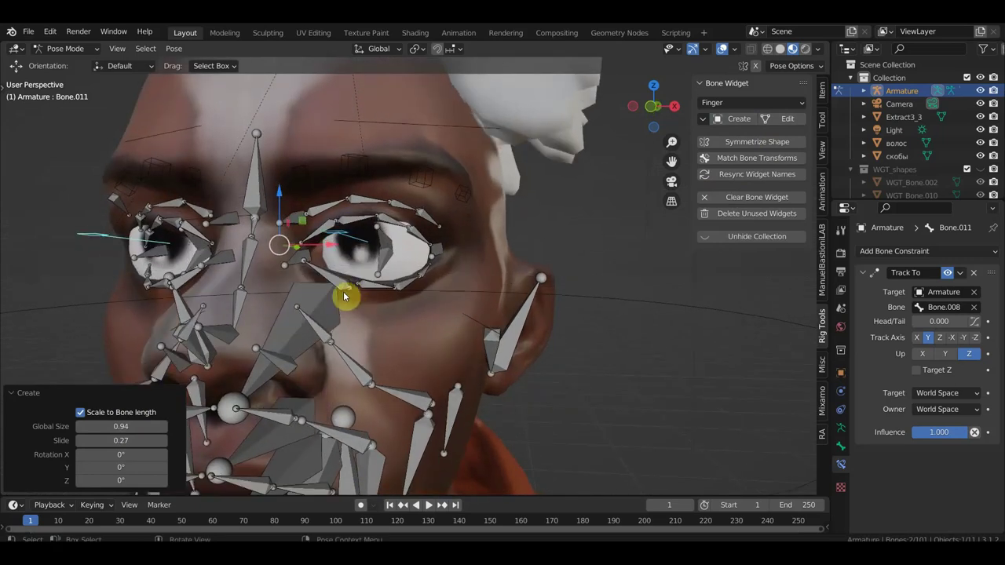
click(345, 288)
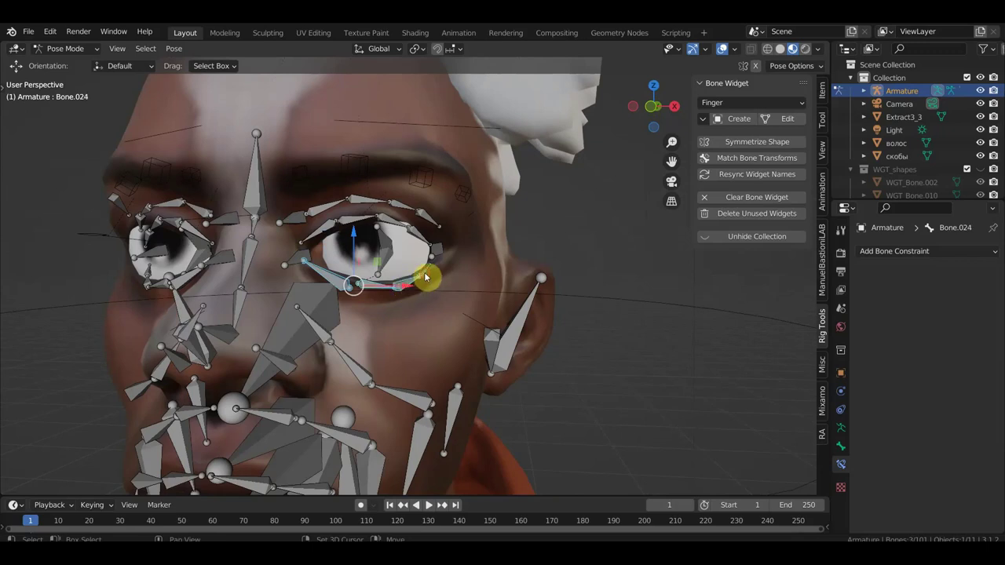
middle_drag(442, 256, 420, 264)
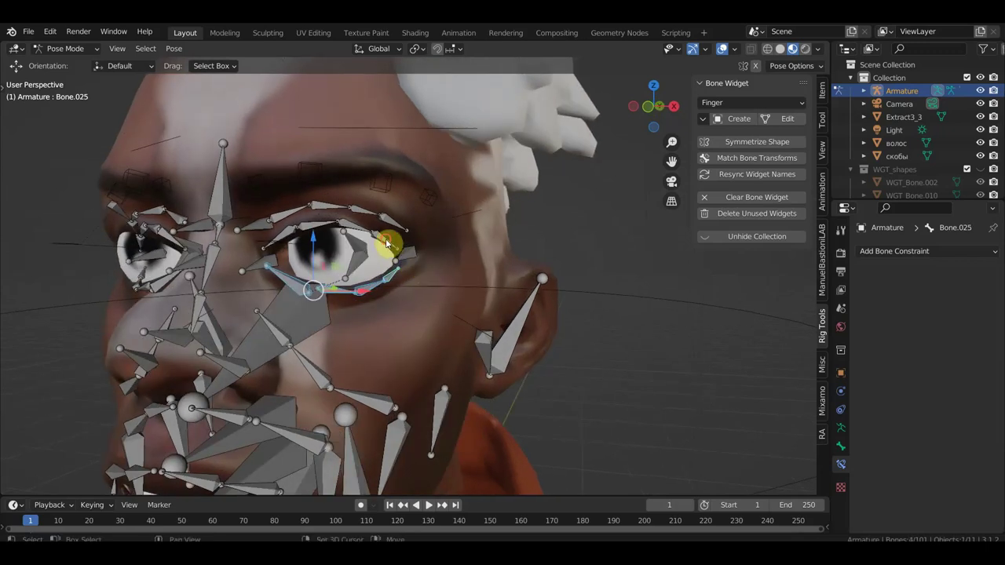
Add the upper, inner-corner and lower eyelid bones of both eyes to the selection
shift+click(355, 229)
shift+click(321, 231)
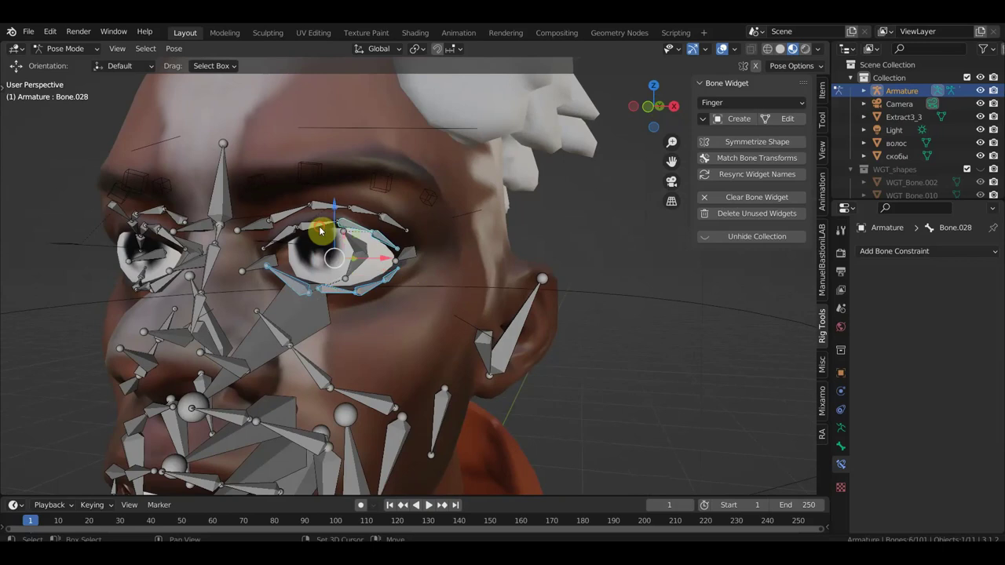
shift+click(283, 238)
mouse_move(301, 253)
middle_down()
mouse_move(332, 258)
mouse_move(292, 254)
middle_up()
shift+click(208, 220)
scroll(221, 237, up, 2)
scroll(236, 241, up, 2)
shift+click(189, 230)
shift+click(150, 224)
shift+click(134, 231)
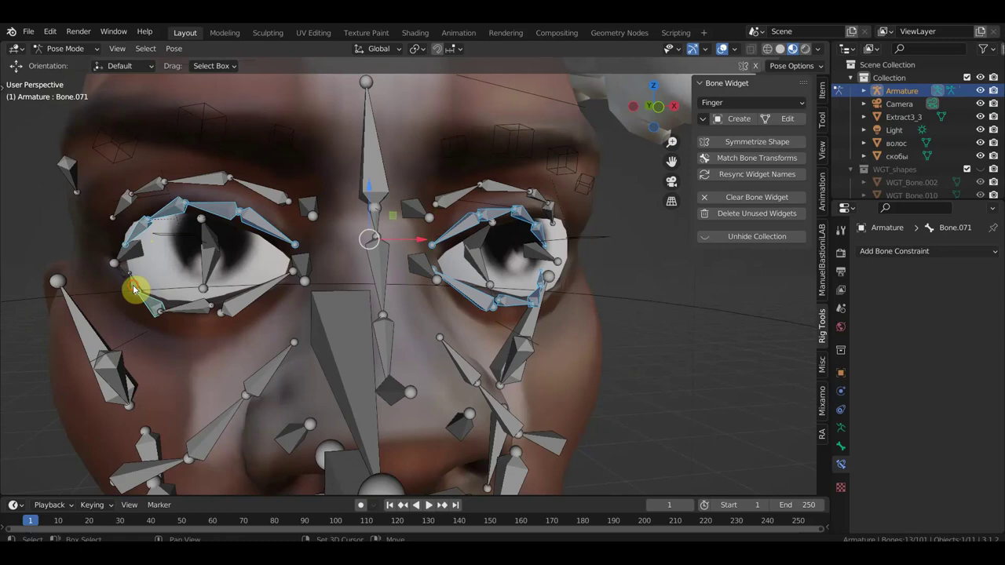
shift+click(189, 310)
shift+click(263, 298)
Create Sphere widgets on the selected eyelid bones with Global Size 1.51
click(744, 104)
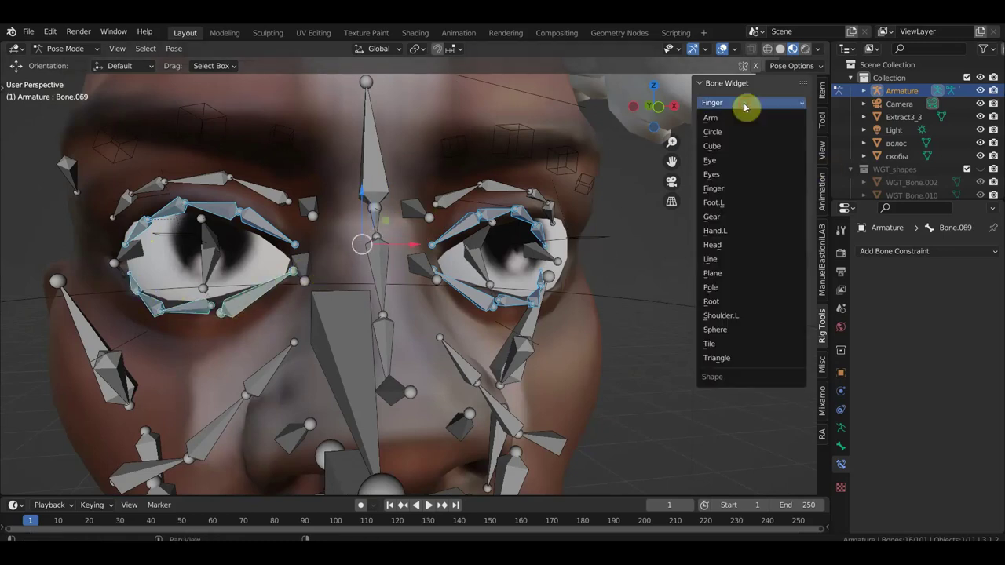
click(743, 329)
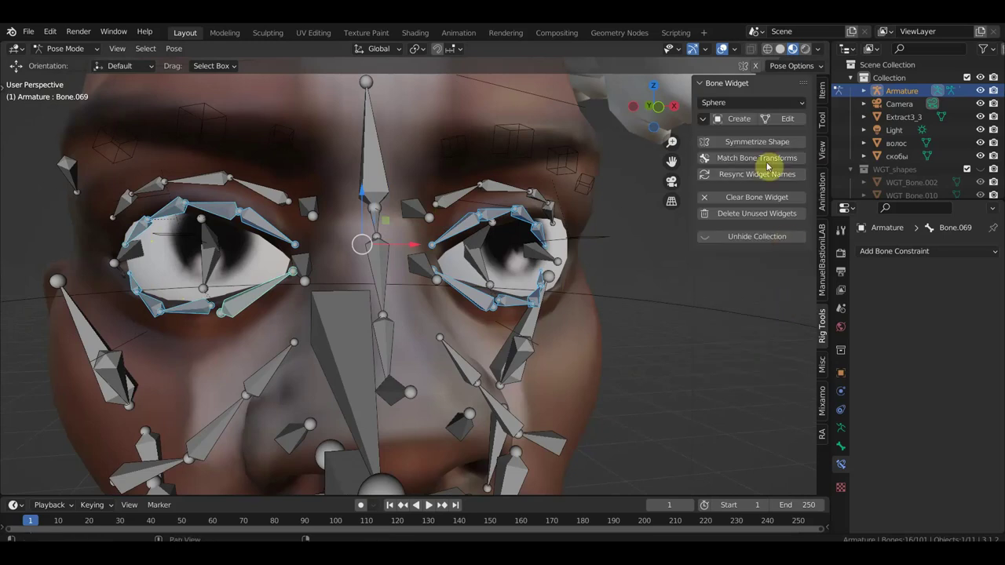
click(736, 119)
middle_drag(388, 322, 366, 319)
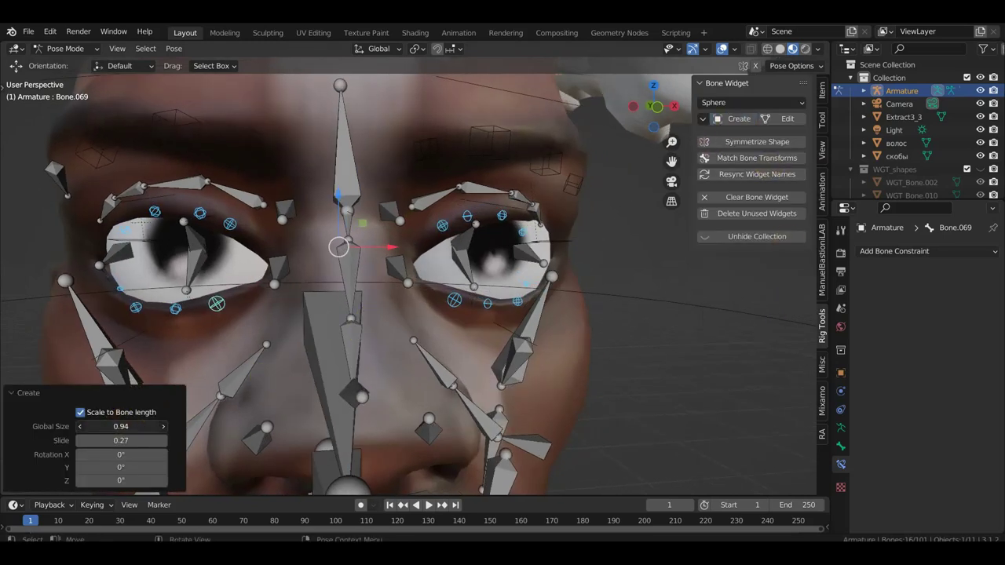
drag(121, 427, 128, 426)
mouse_move(152, 395)
middle_down()
mouse_move(286, 331)
mouse_move(267, 325)
middle_up()
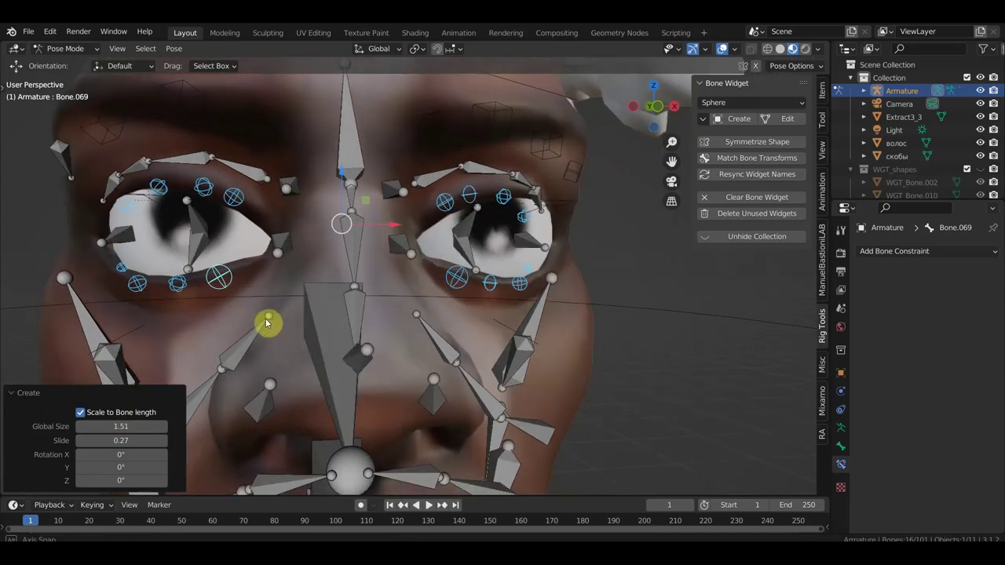
scroll(500, 315, down, 3)
scroll(500, 316, down, 2)
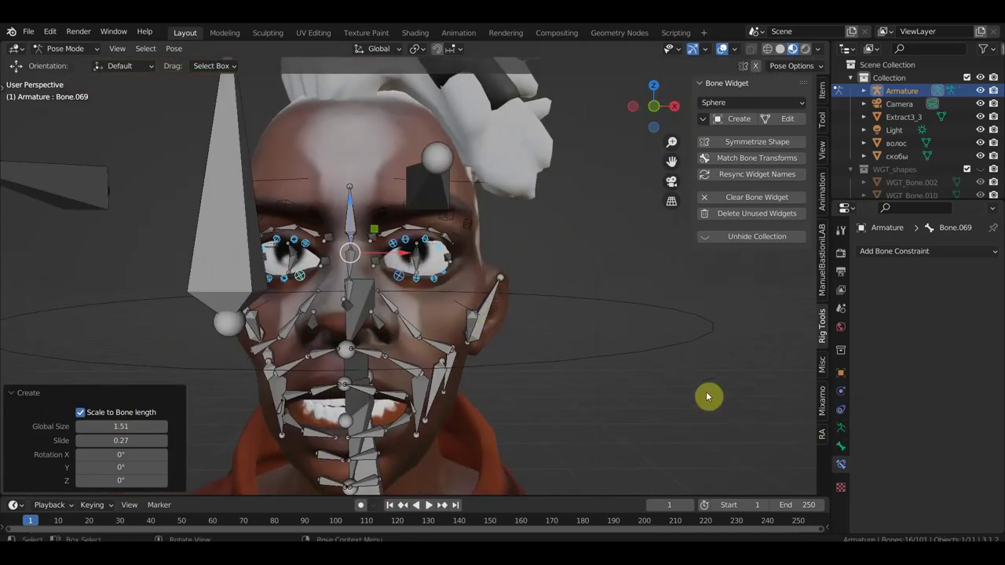
click(841, 428)
Add a bone group using the yellow 09 - Theme Color Set and assign the eyelid bones
click(887, 387)
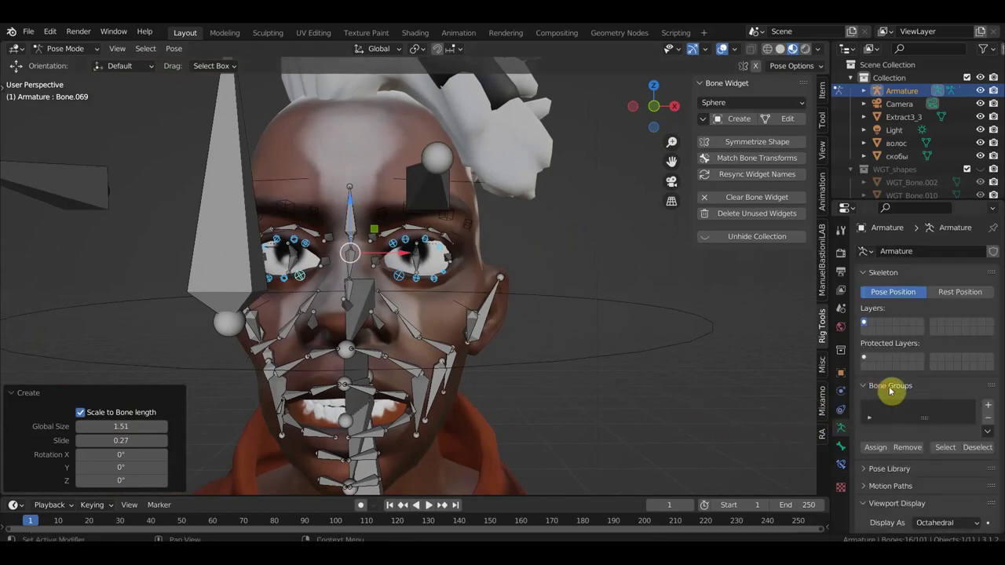
click(989, 410)
scroll(908, 455, down, 1)
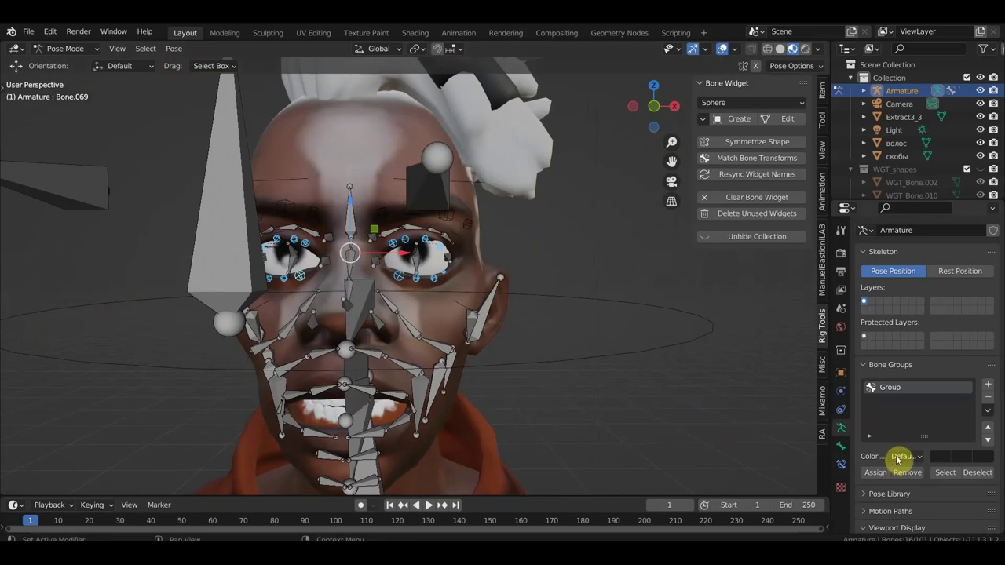
click(887, 469)
click(921, 457)
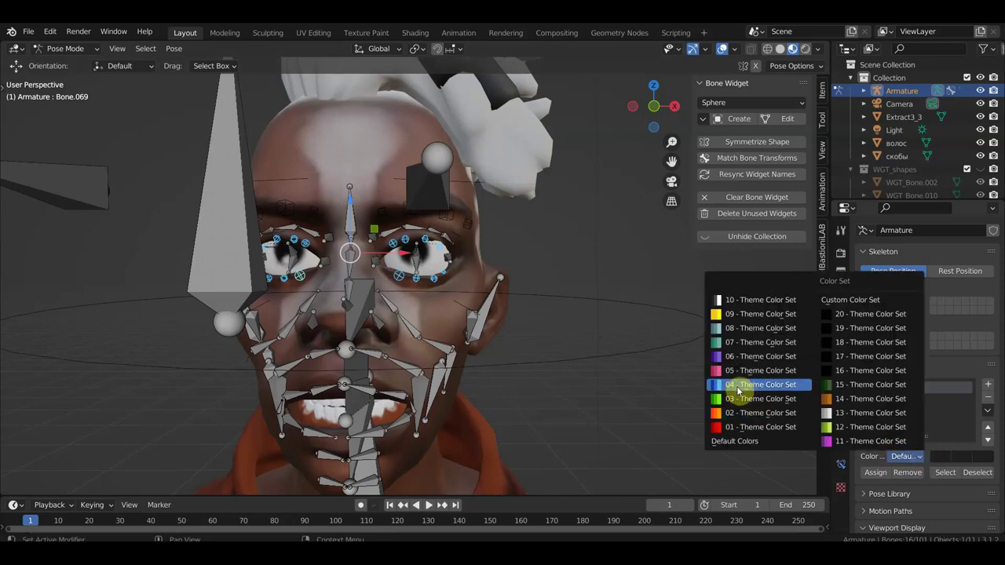
click(733, 315)
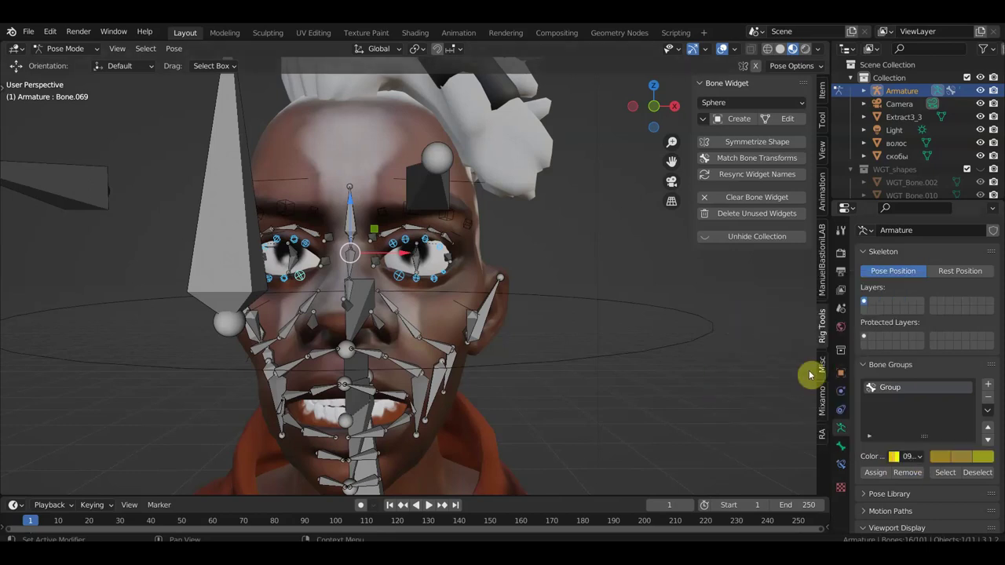
click(876, 473)
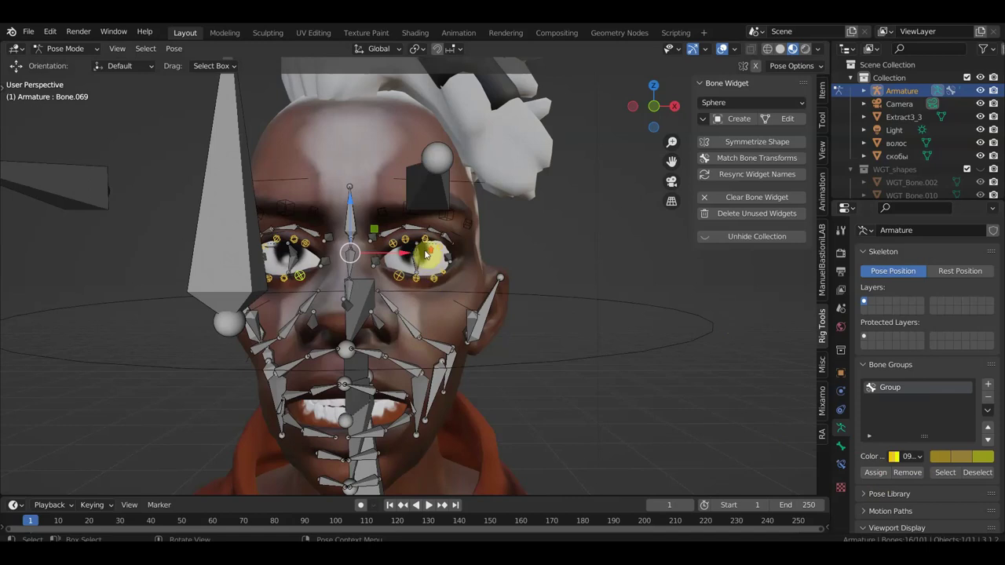
middle_drag(411, 254, 401, 232)
mouse_move(442, 332)
middle_down()
mouse_move(398, 343)
mouse_move(394, 355)
mouse_move(414, 323)
middle_up()
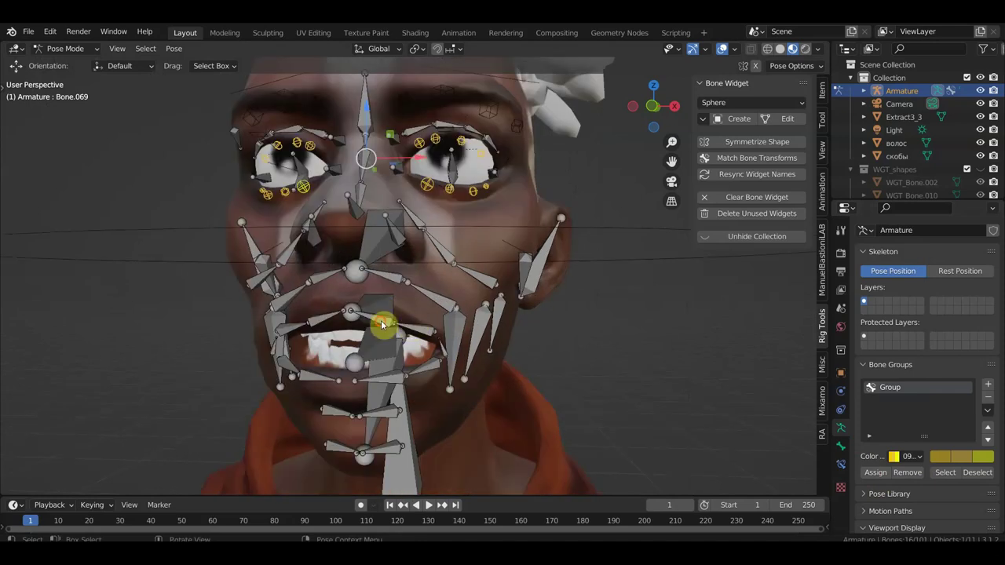
click(379, 325)
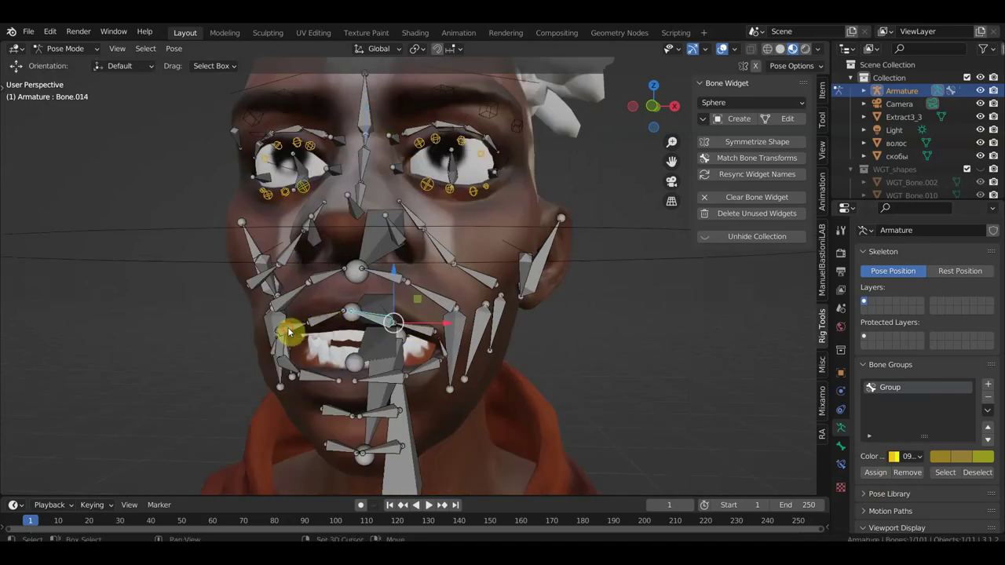
Select the four upper lip bones and give them Cube widgets
click(302, 346)
shift+click(440, 345)
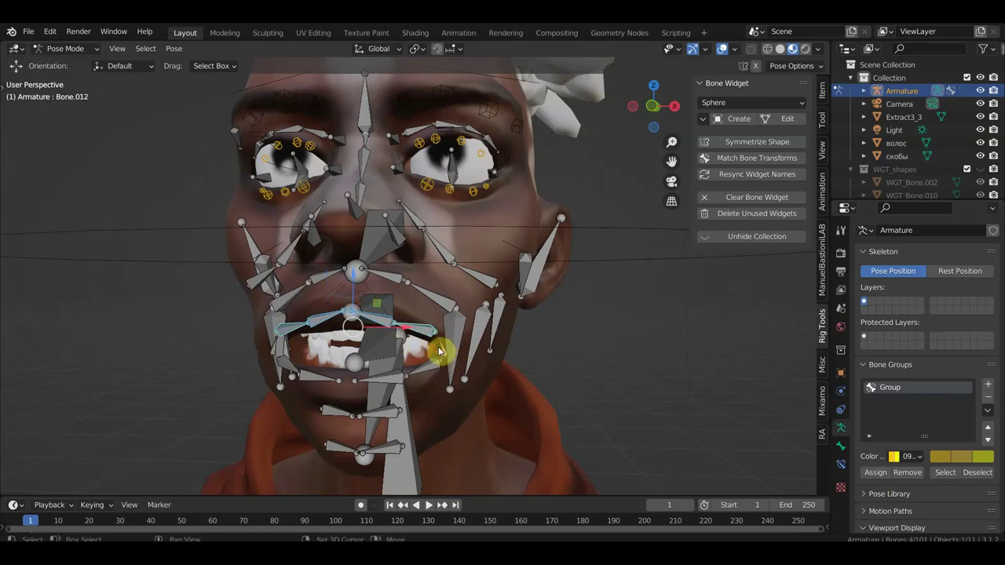
middle_drag(439, 351, 463, 358)
shift+click(355, 358)
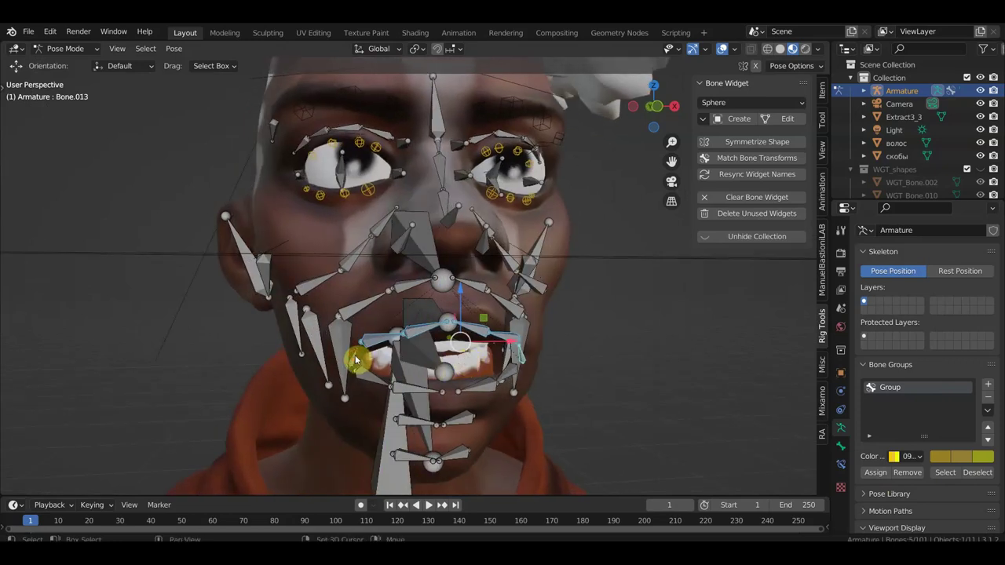
shift+click(508, 304)
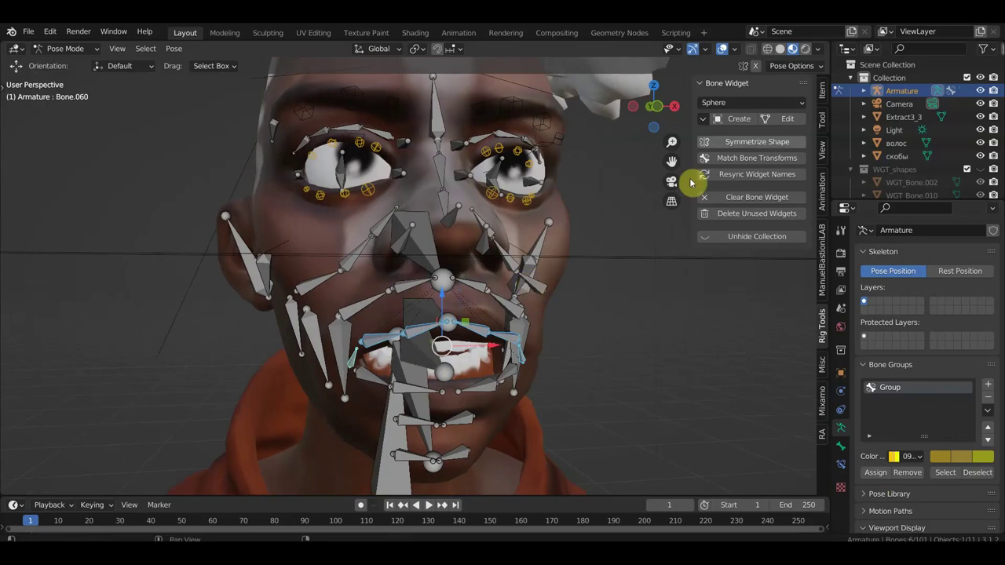
click(741, 104)
click(724, 146)
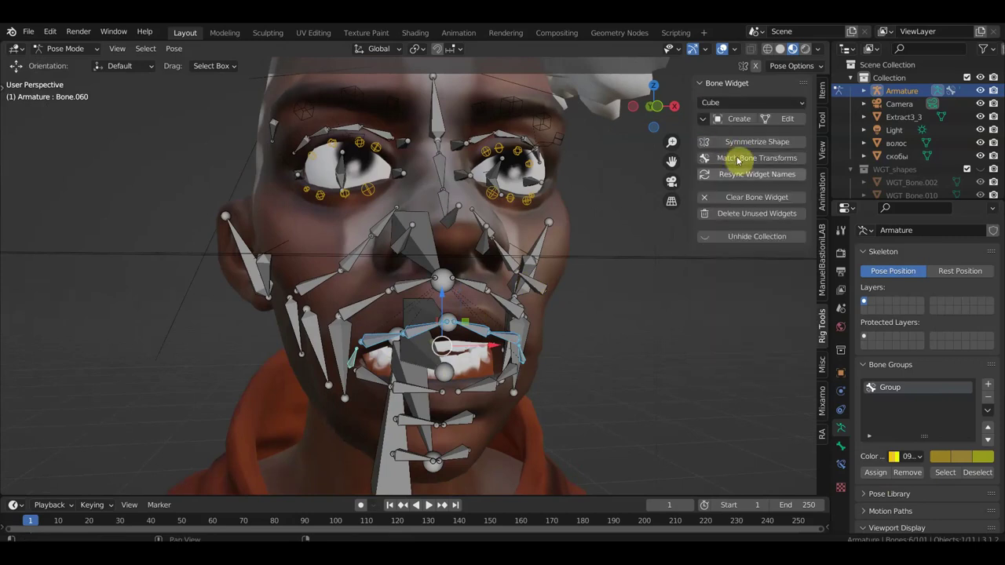
click(738, 118)
Set the lip cube widgets' global size to 1.24, then shrink them to 0.13
click(134, 430)
text(1.24)
key(Return)
drag(121, 426, 47, 427)
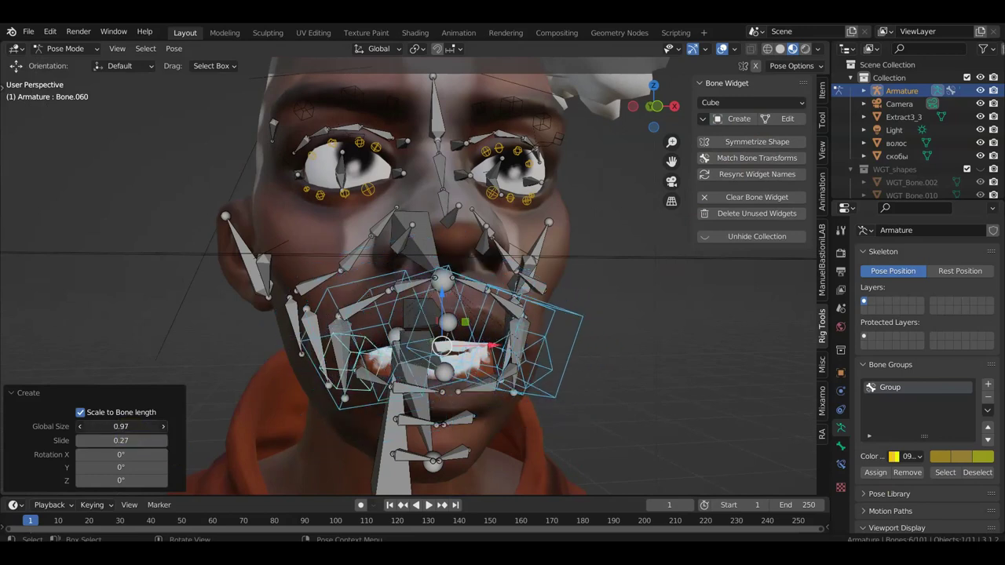
drag(121, 426, 94, 427)
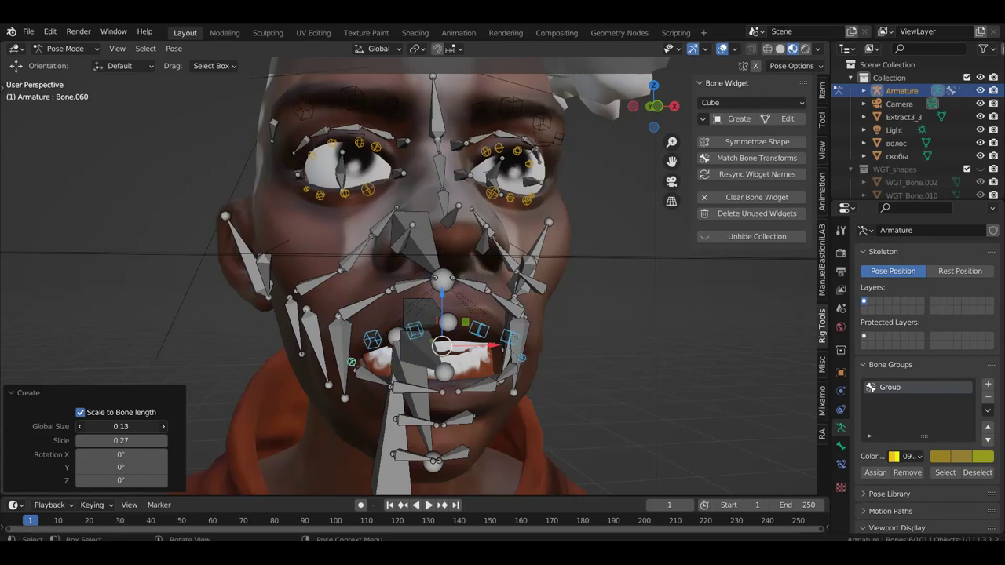
Add a second bone group with the blue 04 theme colour set, then select a lower lip bone
middle_drag(490, 402, 460, 398)
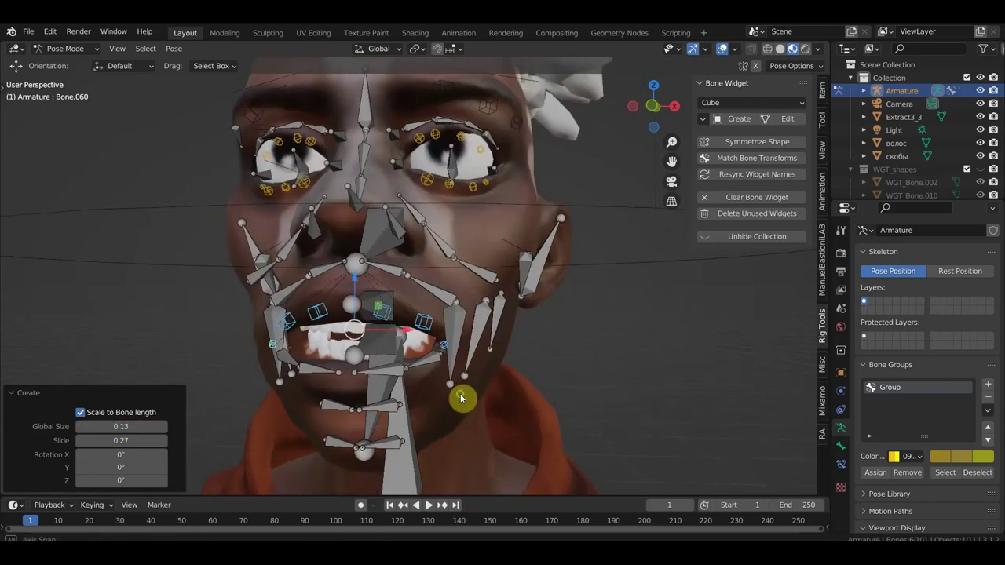
click(988, 385)
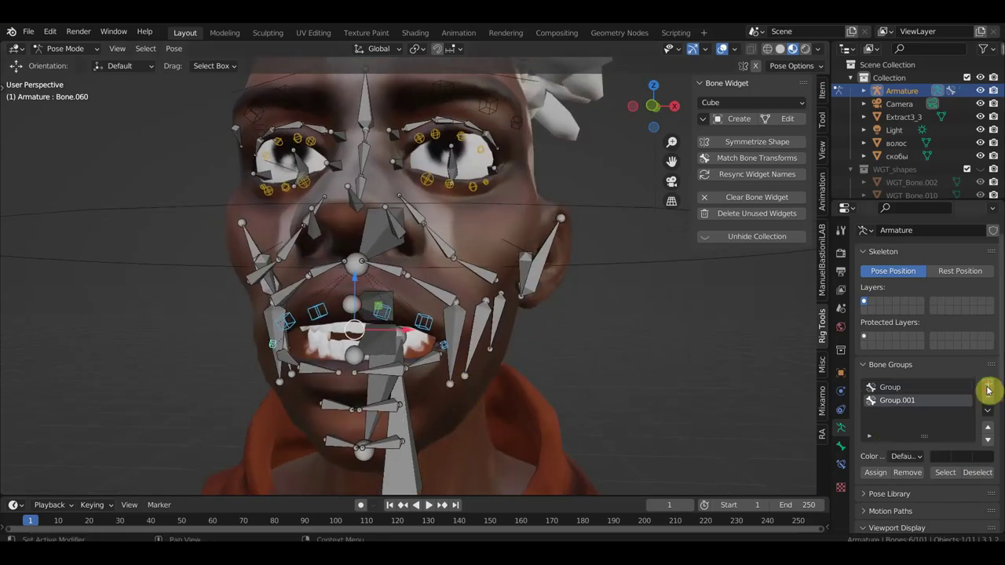
click(910, 456)
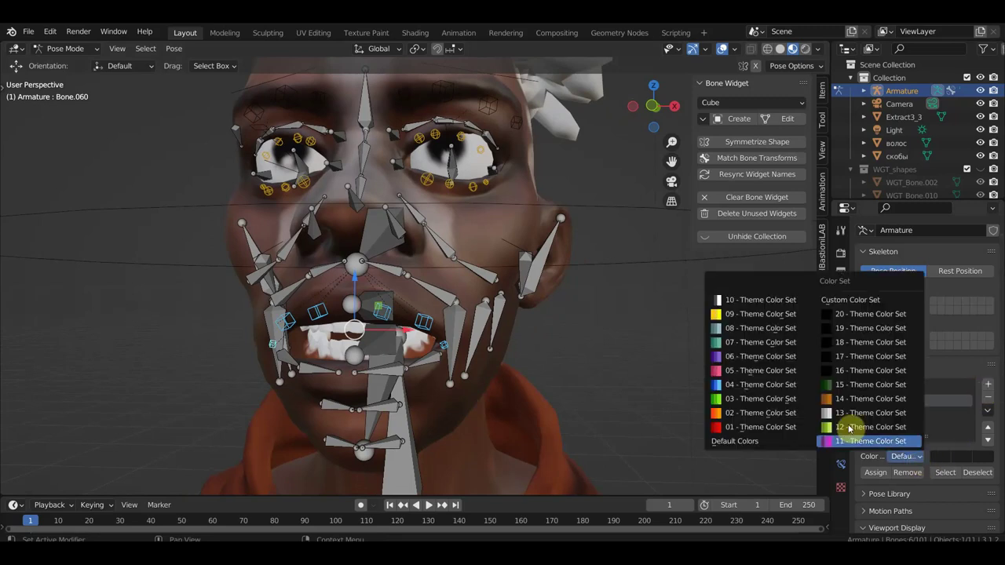
click(730, 386)
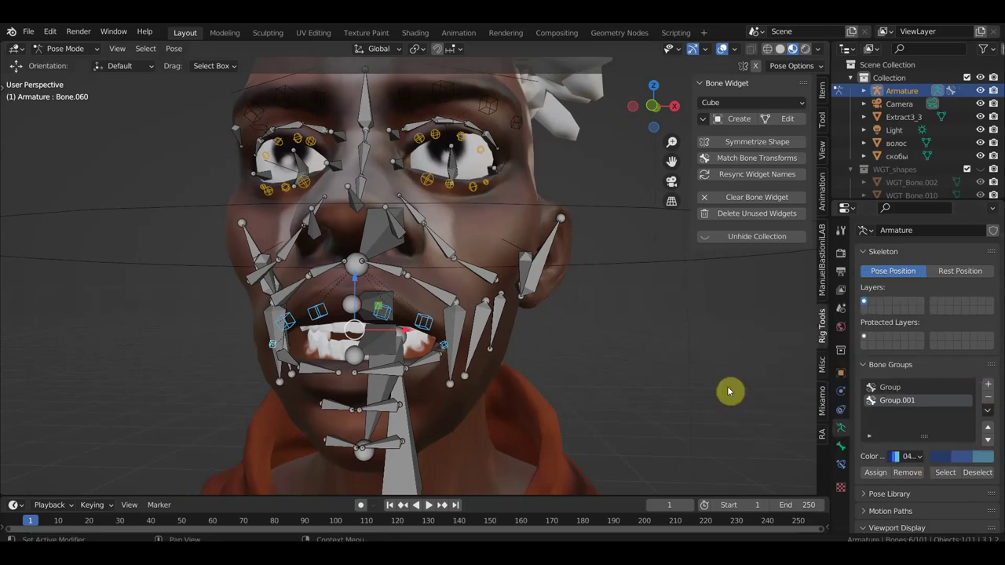
click(431, 361)
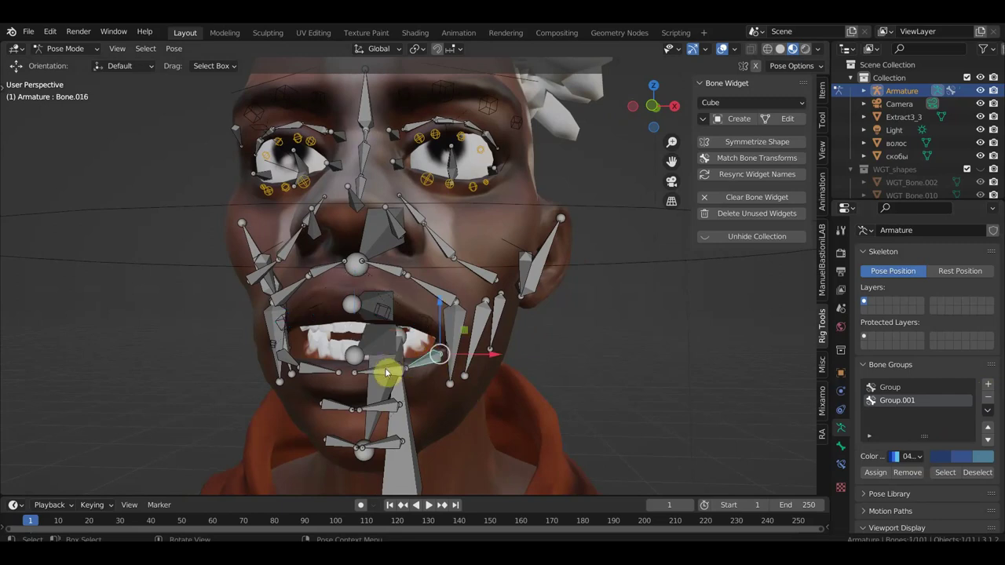
Give the selected lower lip bones enlarged Sphere widgets
click(309, 374)
click(332, 352)
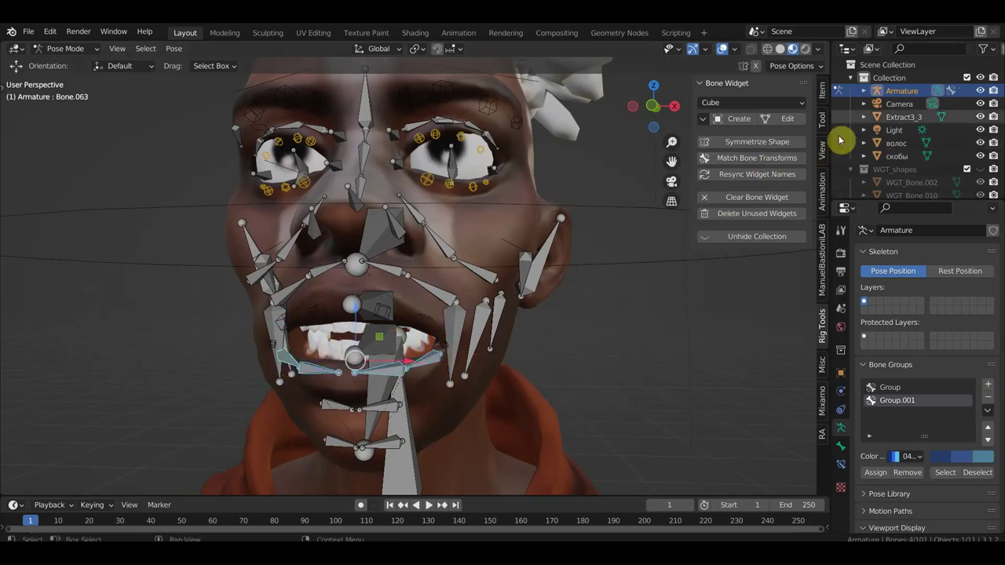
click(763, 102)
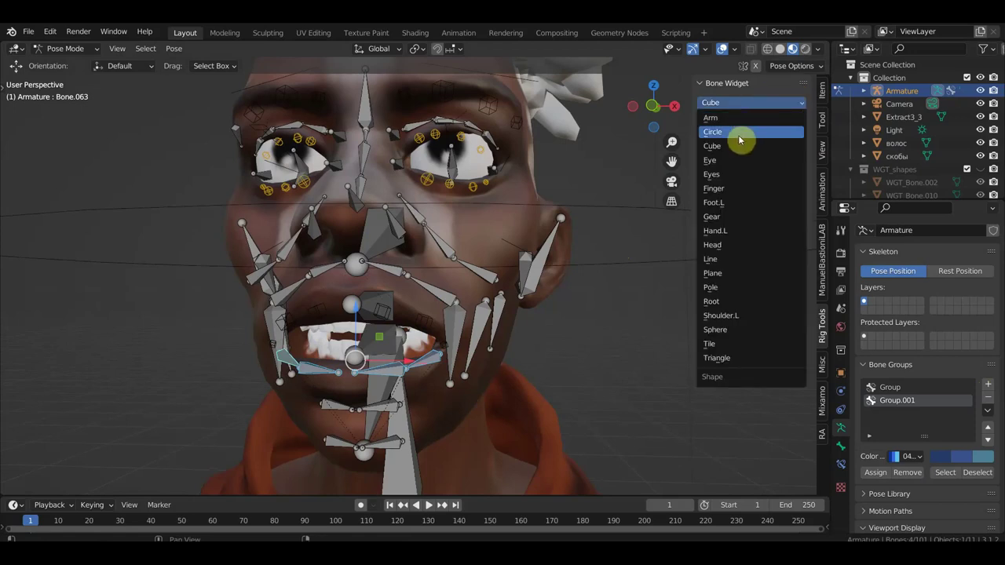
click(737, 335)
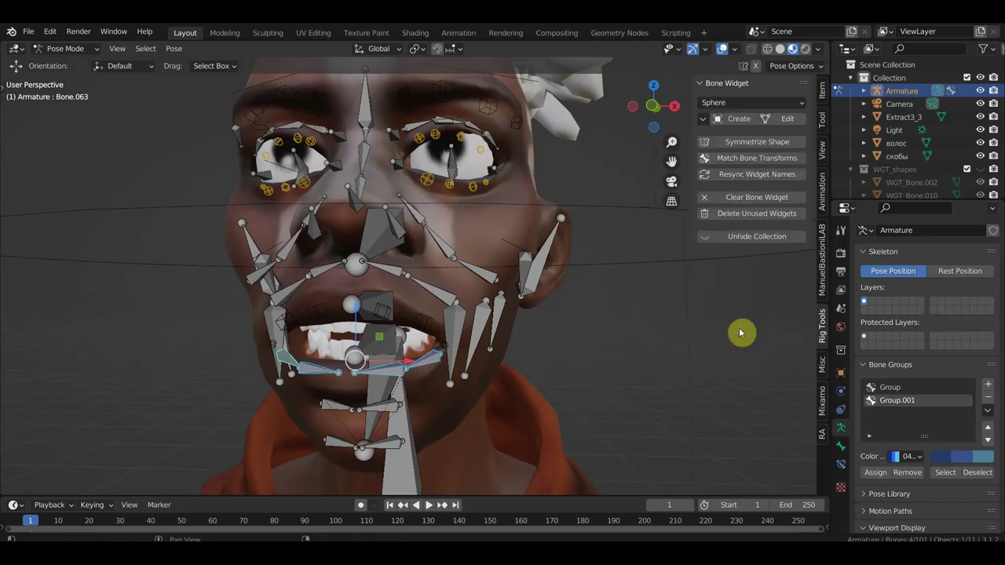
click(742, 120)
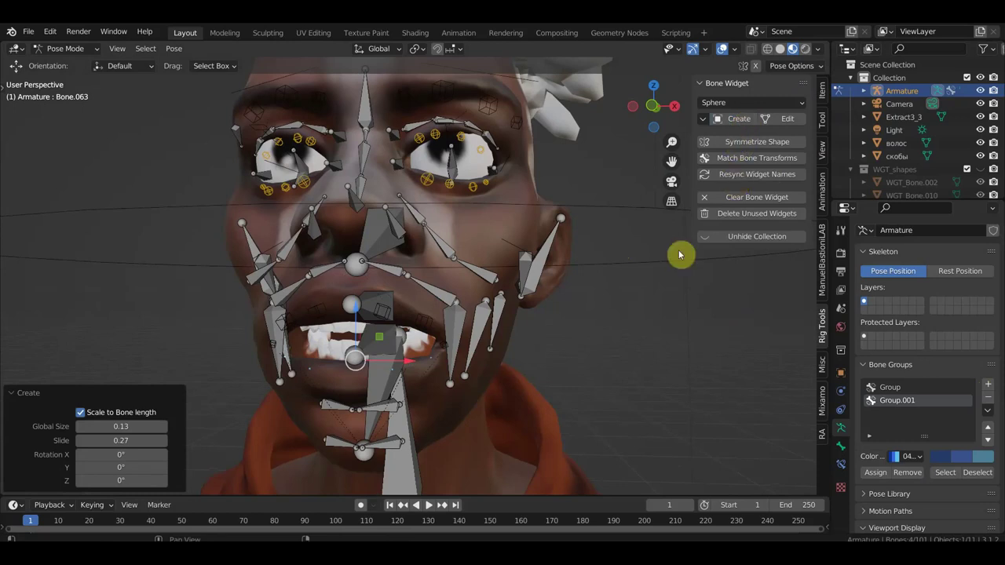
drag(124, 428, 157, 428)
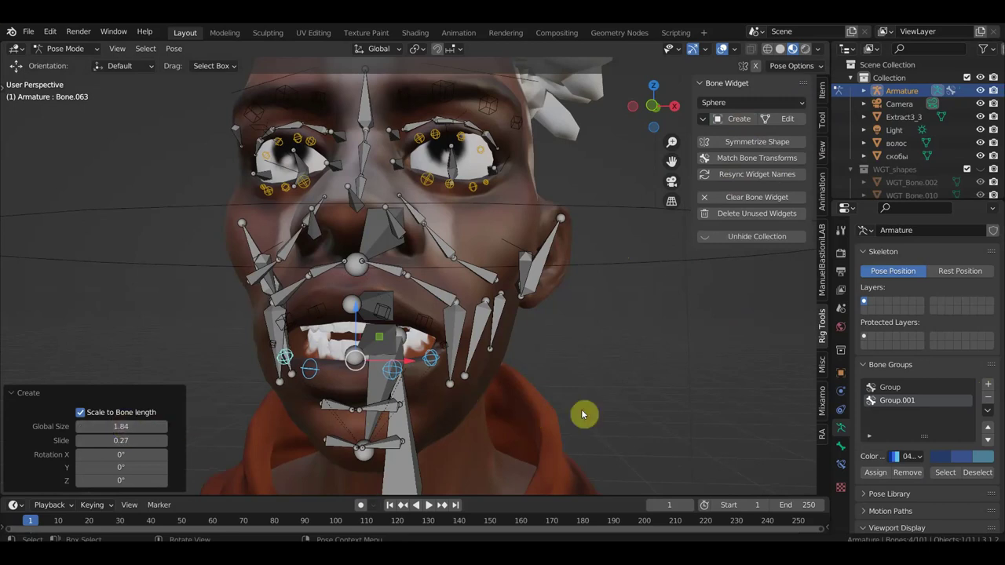
Add a red 01 theme bone group and assign the lip bones and long horizontal bone to it
click(987, 385)
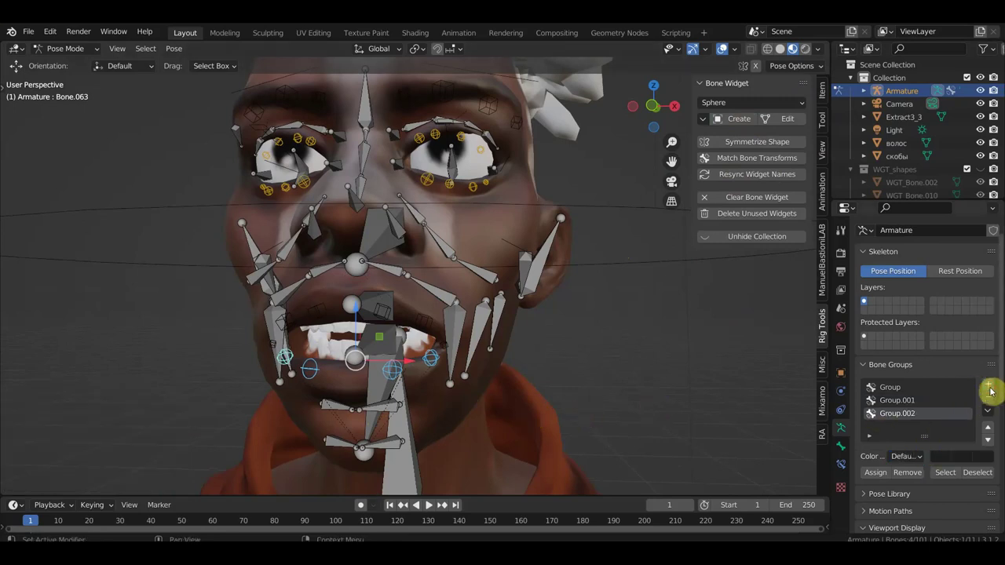
click(920, 458)
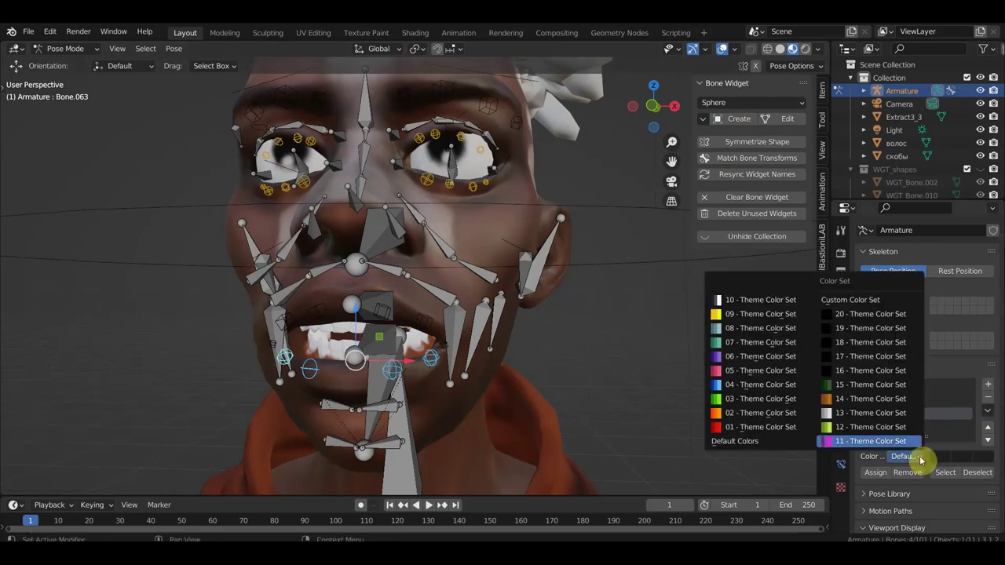
click(739, 428)
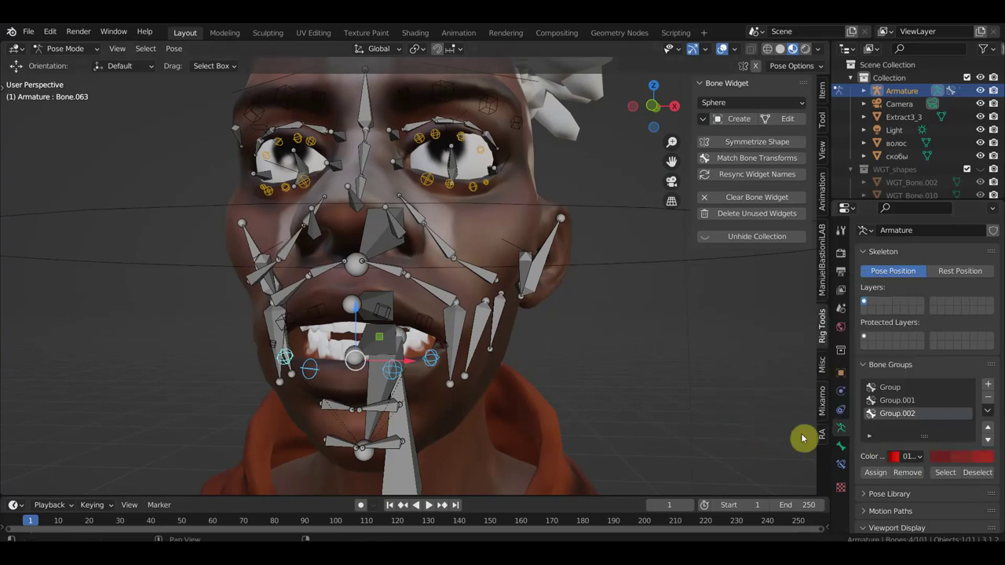
click(879, 472)
click(659, 263)
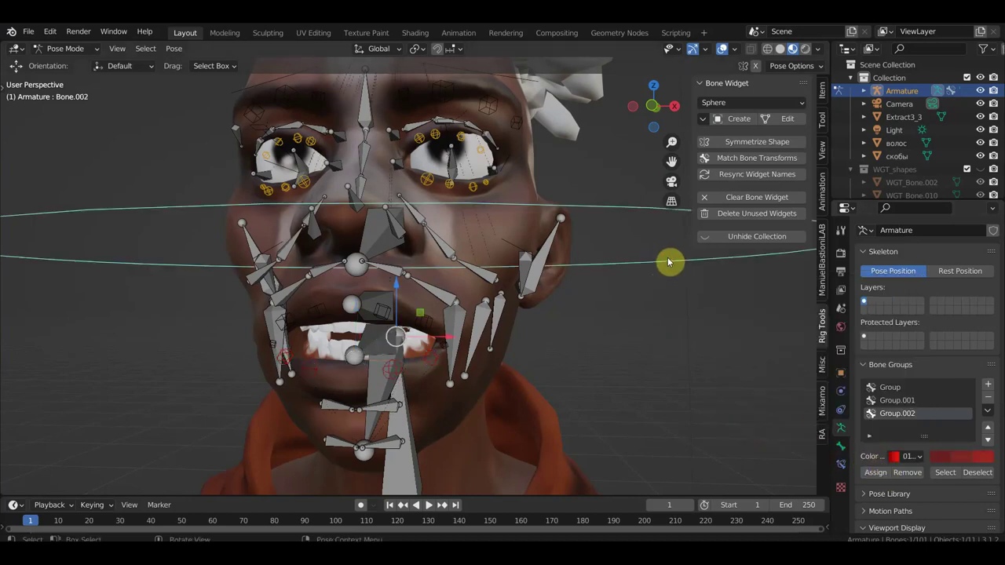
click(874, 473)
Select the neck bone and create a shrunken Plane widget on it
scroll(503, 295, down, 4)
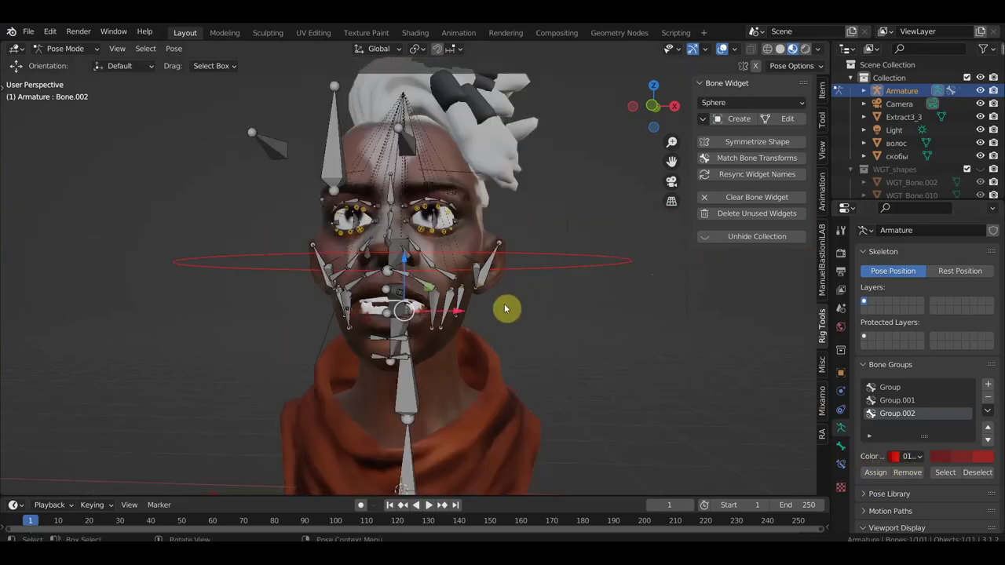
click(401, 398)
middle_drag(400, 398, 449, 428)
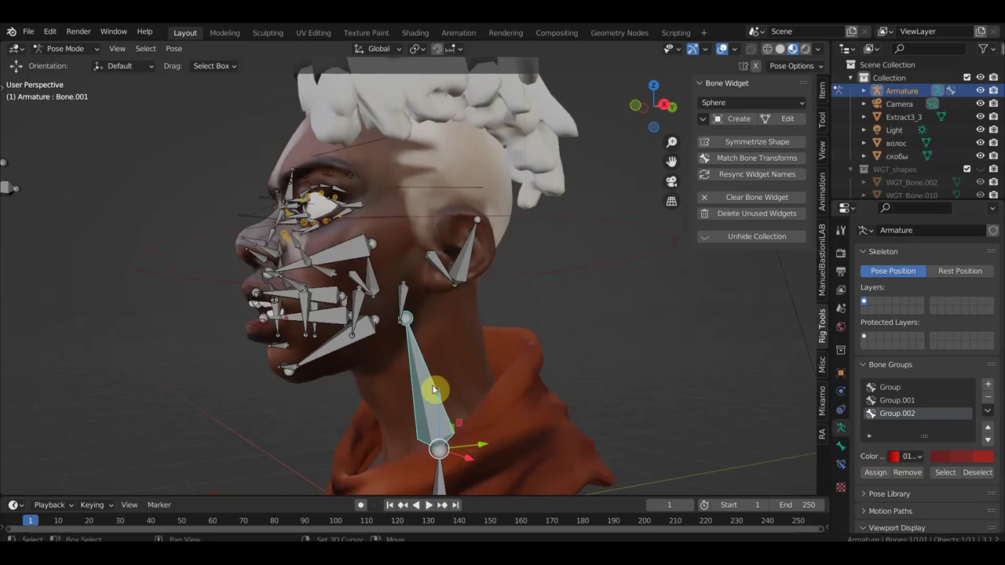
click(447, 429)
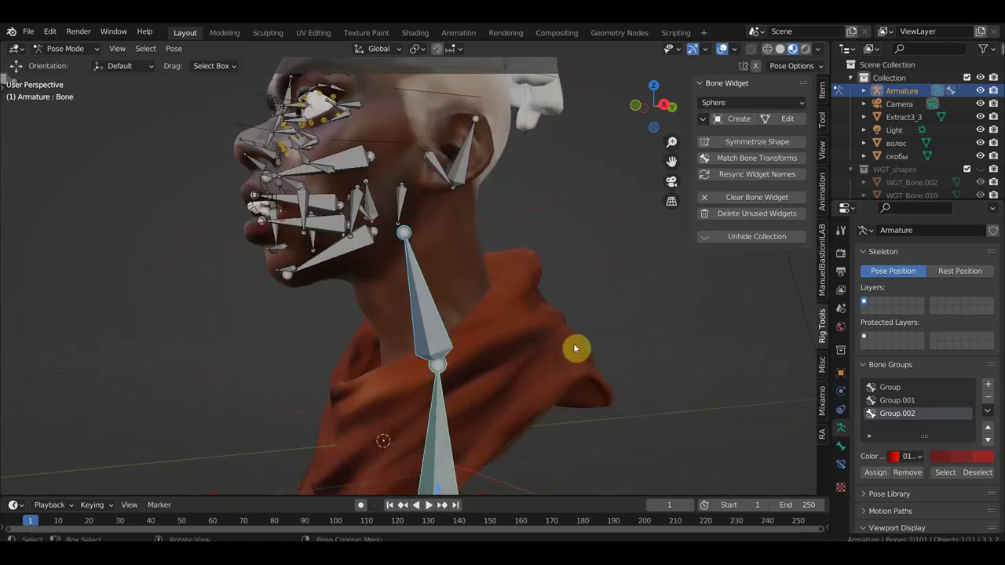
click(745, 104)
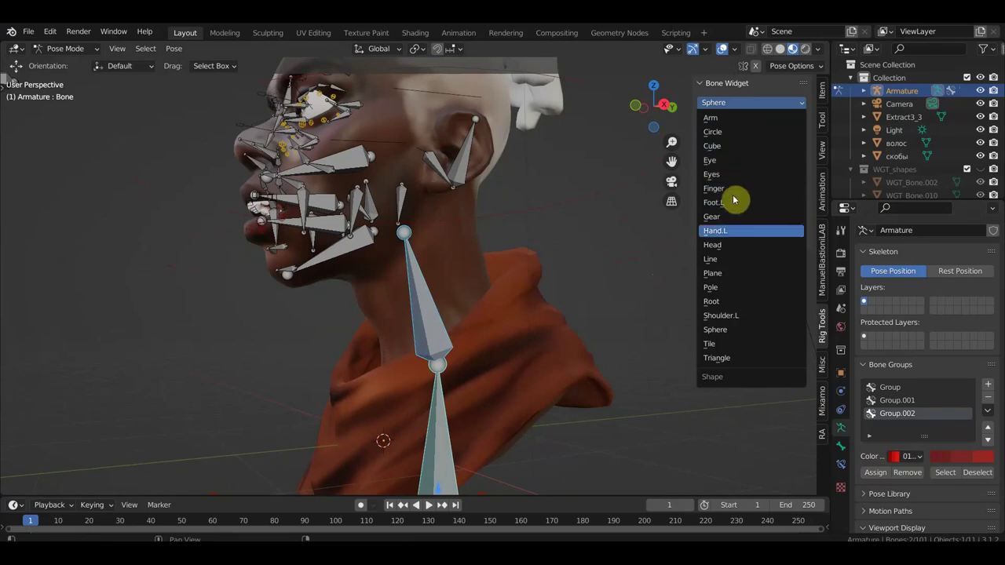
click(729, 273)
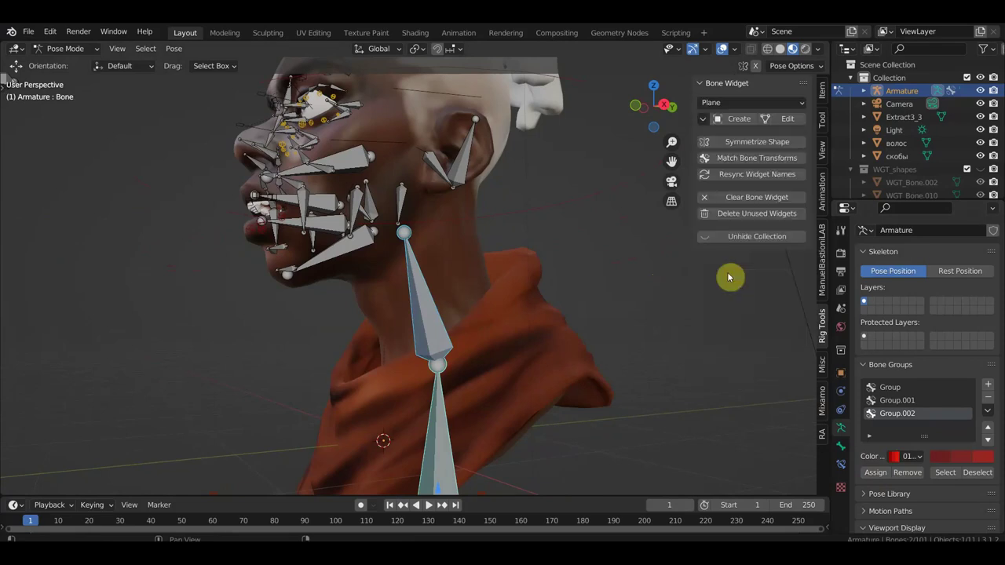
click(745, 118)
middle_drag(596, 274, 516, 311)
drag(122, 426, 79, 427)
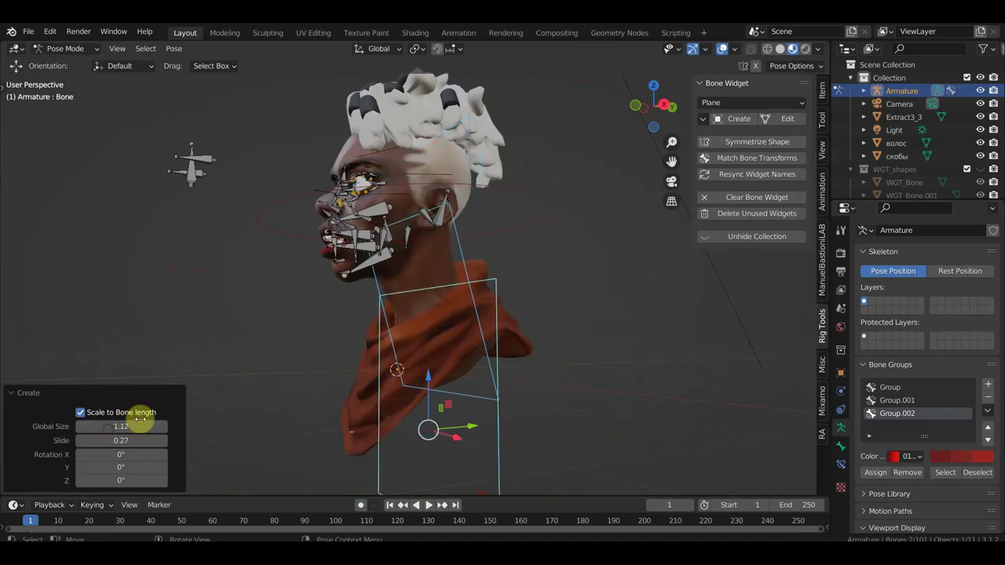
Rotate the neck plane widget 91° on X to lie flat and scale it to 0.55
key(KP_3)
shift+middle_drag(427, 327, 543, 256)
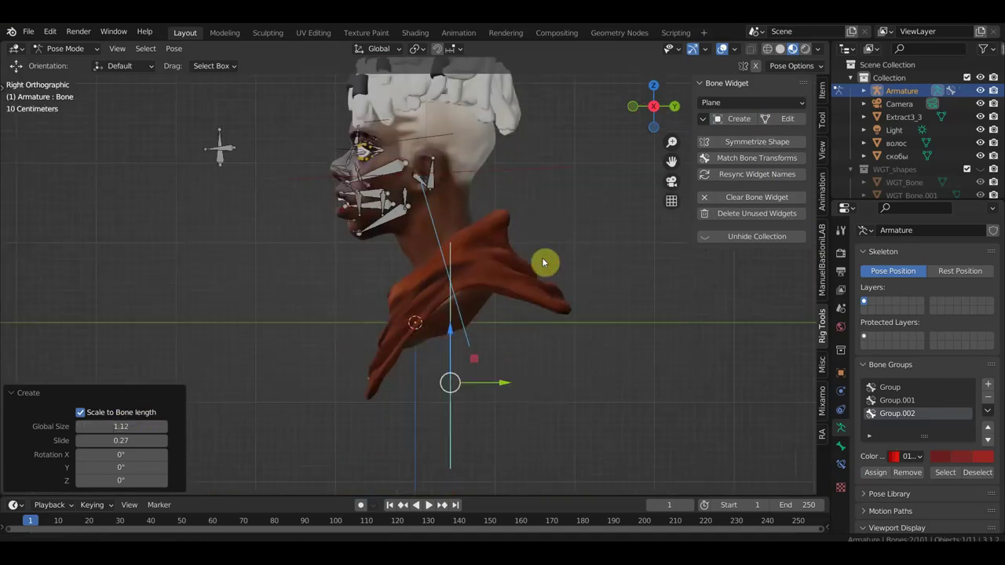
mouse_move(120, 454)
mouse_down()
mouse_move(180, 454)
mouse_move(150, 455)
mouse_up()
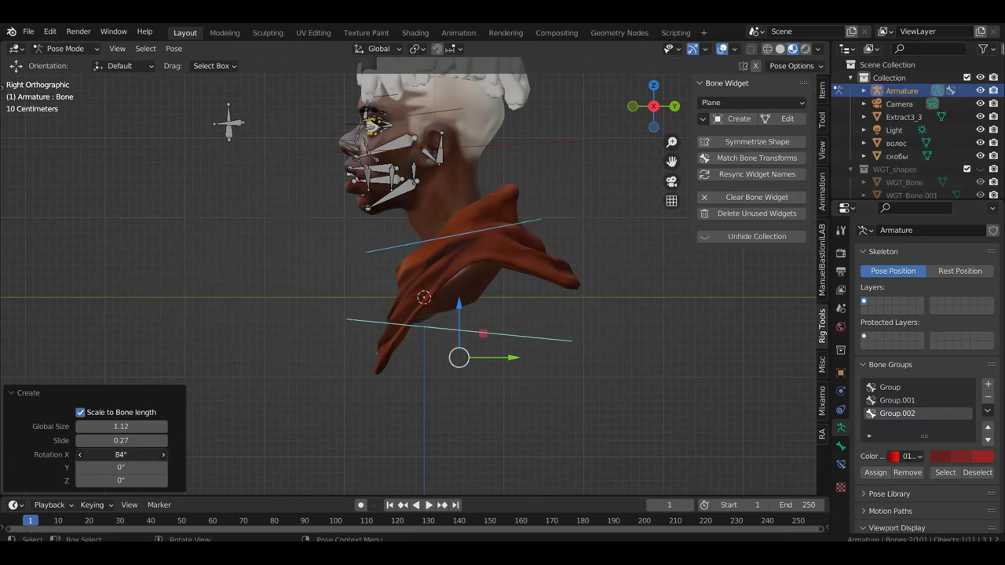
drag(150, 454, 161, 437)
middle_drag(610, 337, 706, 366)
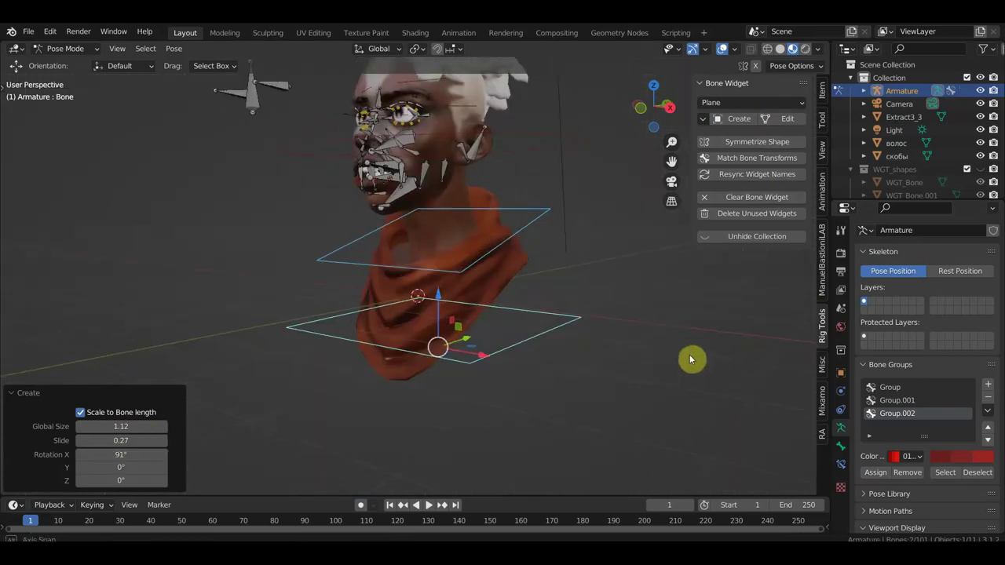
mouse_move(121, 426)
mouse_down()
mouse_move(91, 426)
mouse_move(106, 427)
mouse_up()
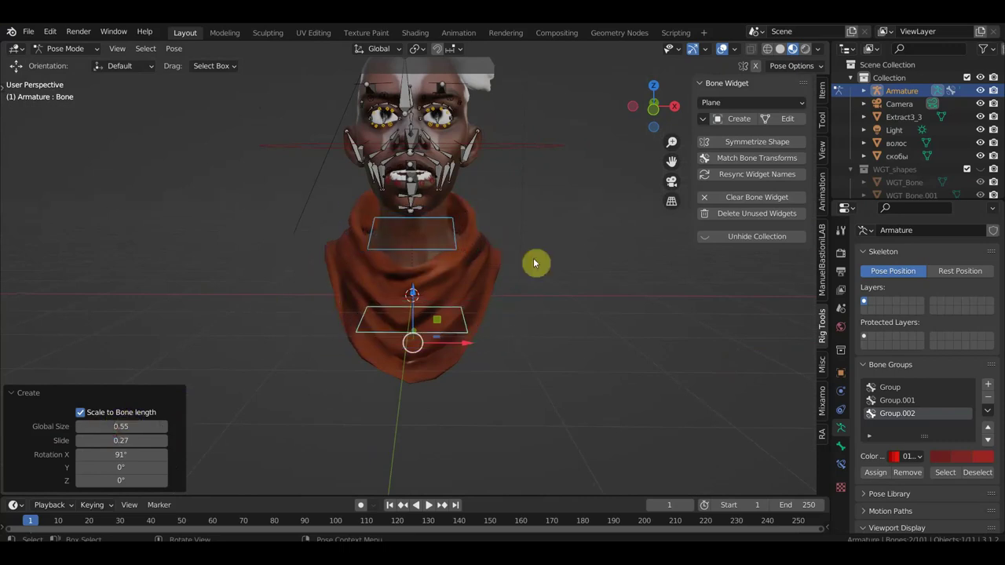
mouse_move(441, 239)
middle_down()
mouse_move(440, 271)
mouse_move(471, 236)
mouse_move(426, 249)
mouse_move(521, 414)
middle_up()
key(KP_3)
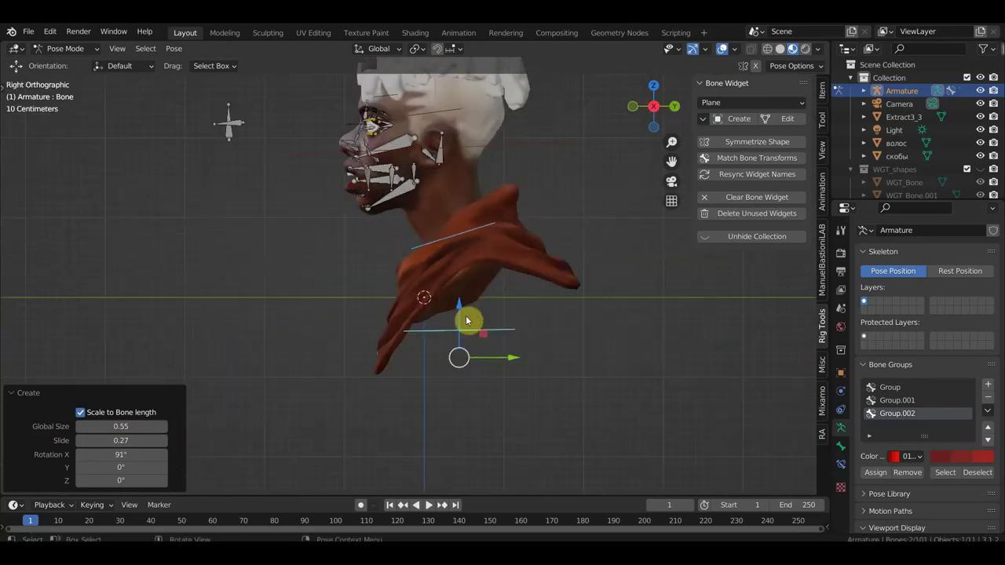
scroll(457, 345, up, 2)
scroll(424, 298, up, 2)
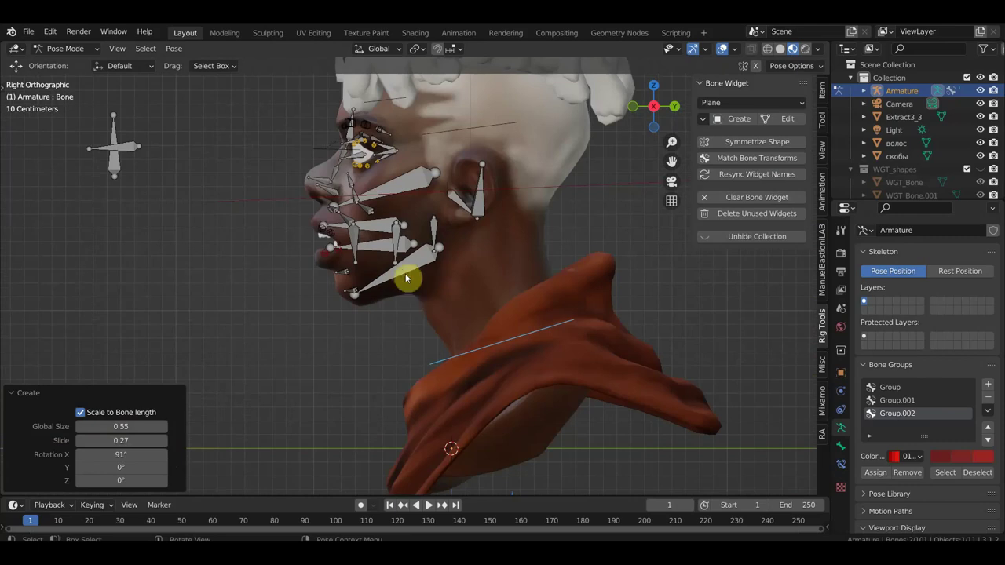
Select the jaw and cheek bones and orbit to view the face from front-left
click(407, 272)
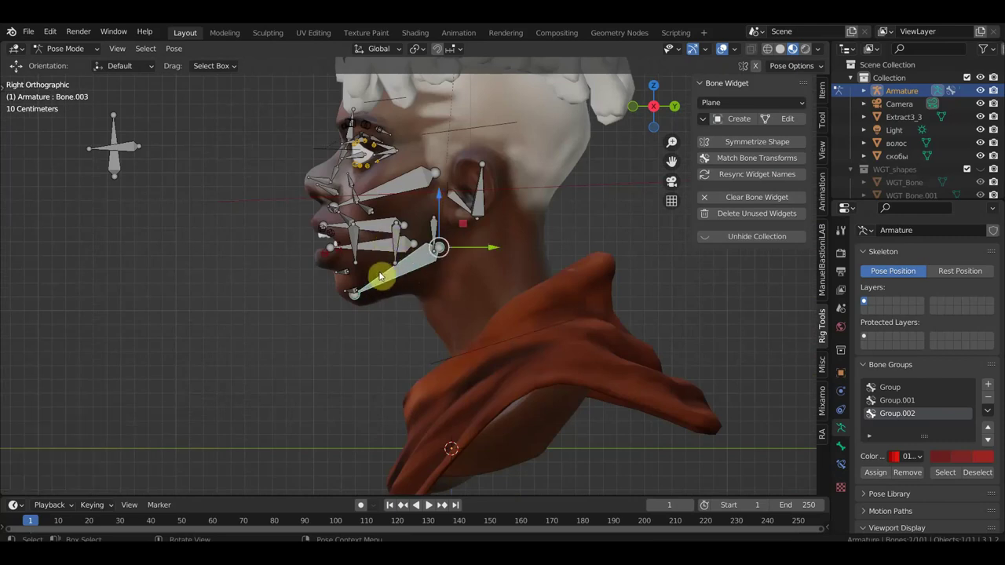
scroll(382, 275, up, 1)
click(394, 160)
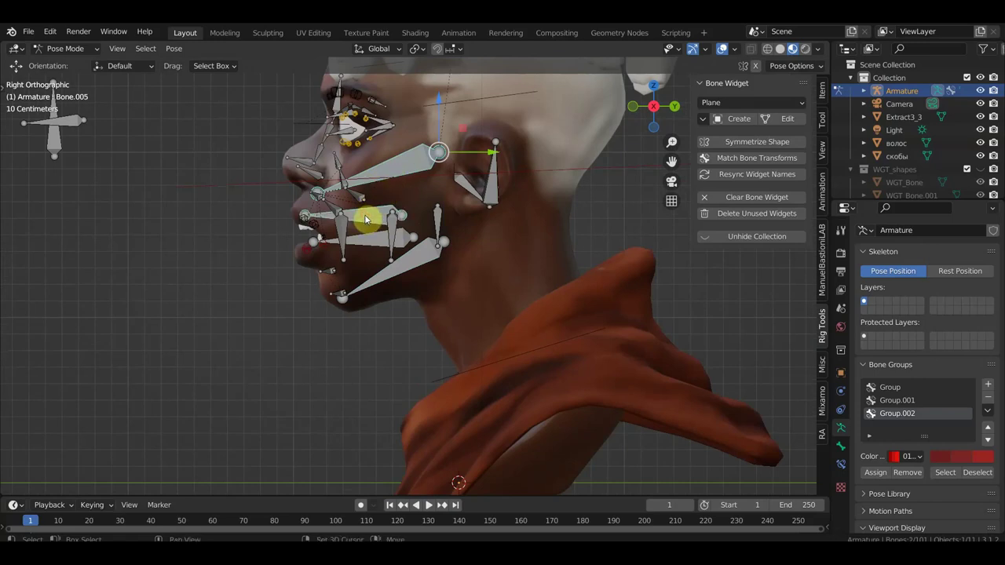
middle_drag(367, 220, 391, 234)
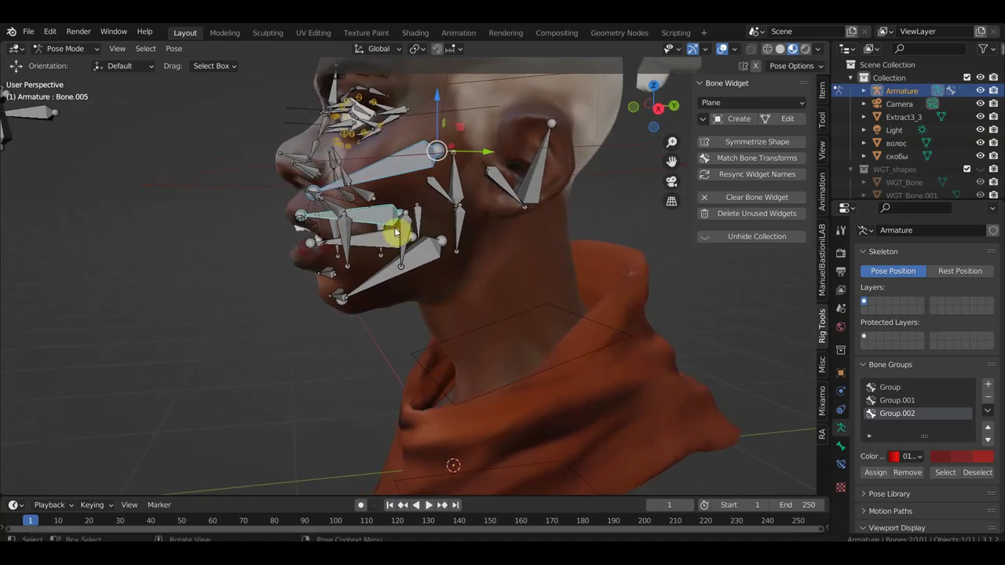
mouse_move(442, 223)
middle_down()
mouse_move(462, 213)
mouse_move(555, 216)
mouse_move(547, 207)
mouse_move(572, 287)
mouse_move(523, 235)
mouse_move(554, 225)
middle_up()
Shift-select the eyebrow bones on both sides of the face and open the widget shape list
click(530, 214)
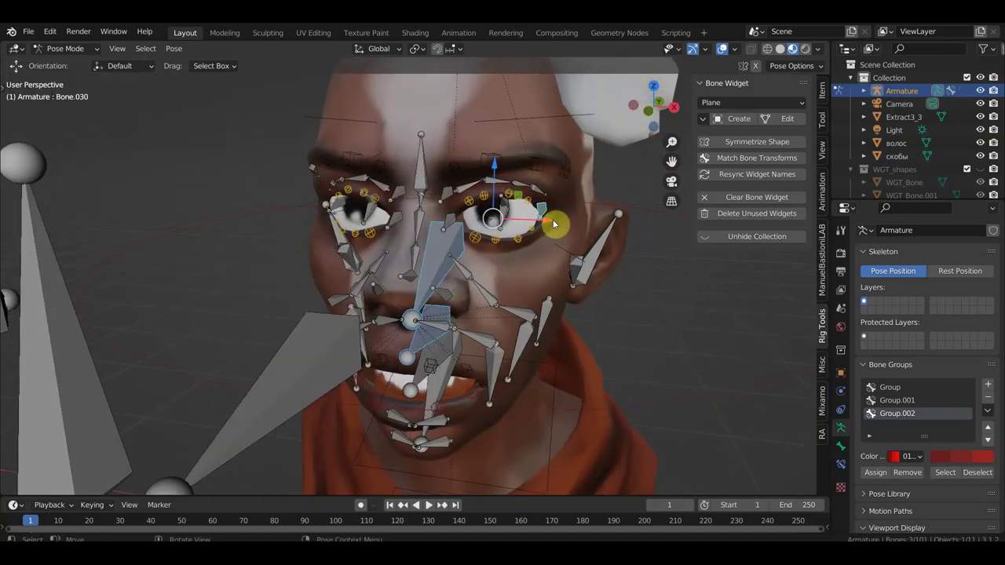
shift+click(447, 196)
shift+click(445, 193)
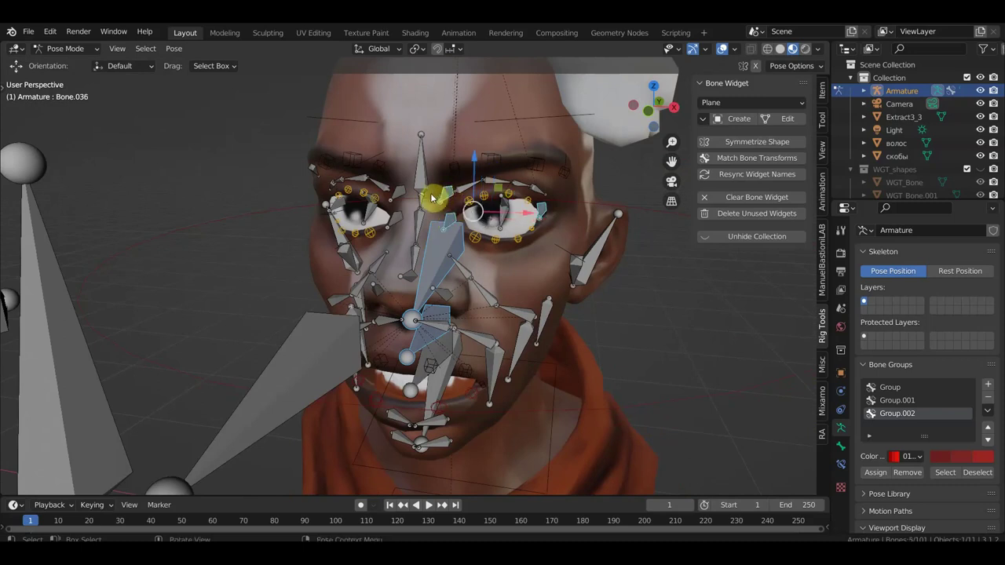
shift+click(400, 206)
middle_drag(407, 224, 478, 219)
shift+click(372, 205)
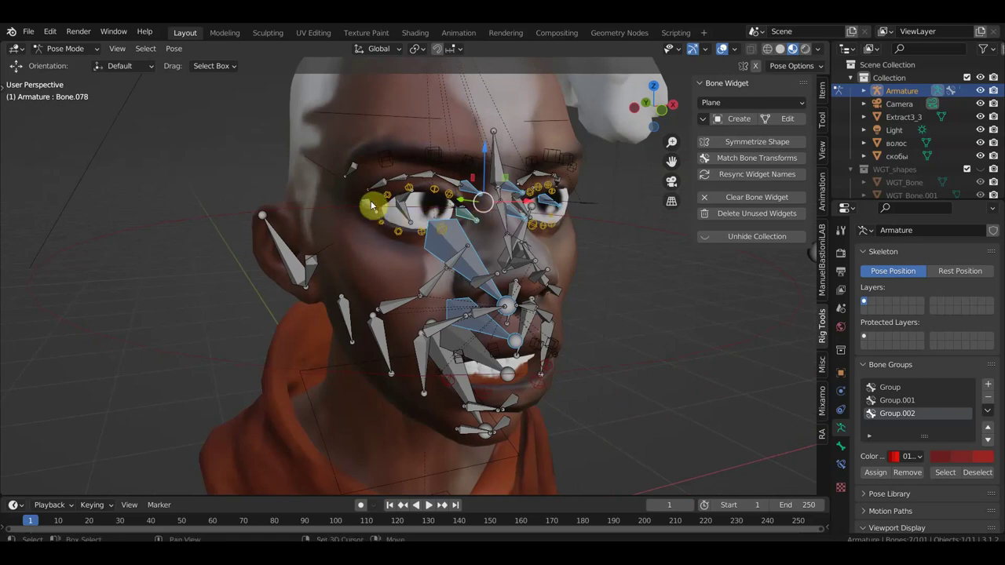
shift+click(392, 206)
mouse_move(392, 205)
middle_down()
mouse_move(417, 207)
mouse_move(448, 239)
mouse_move(394, 206)
middle_up()
scroll(467, 225, down, 2)
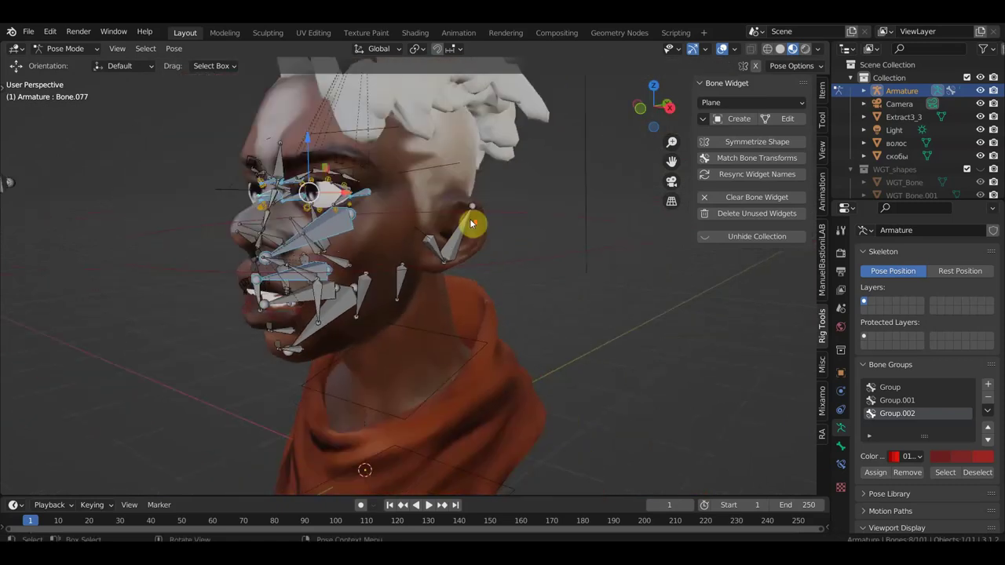
click(732, 102)
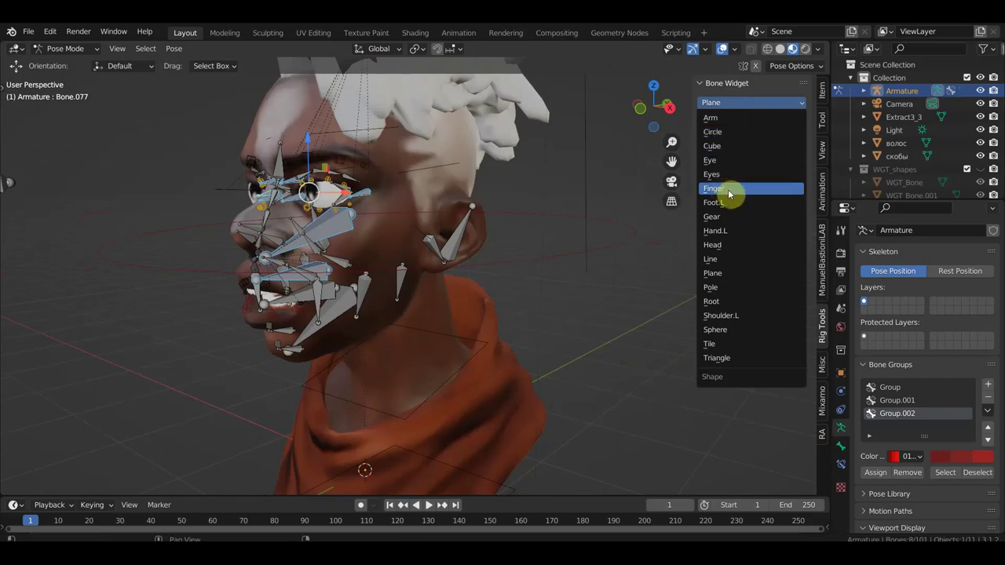
Create Line widgets on the selected eye-area bones
click(721, 265)
click(737, 119)
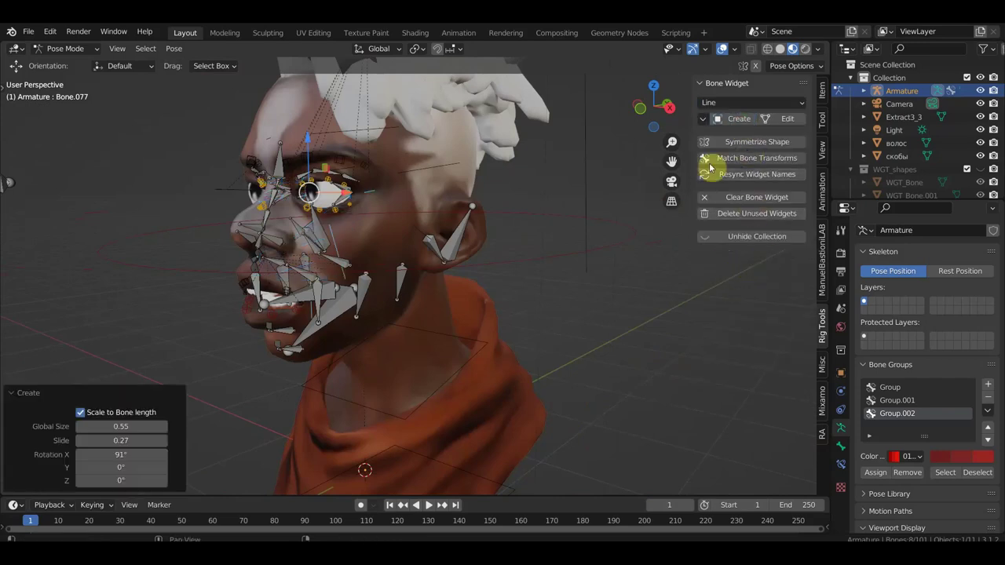
middle_drag(514, 271, 466, 274)
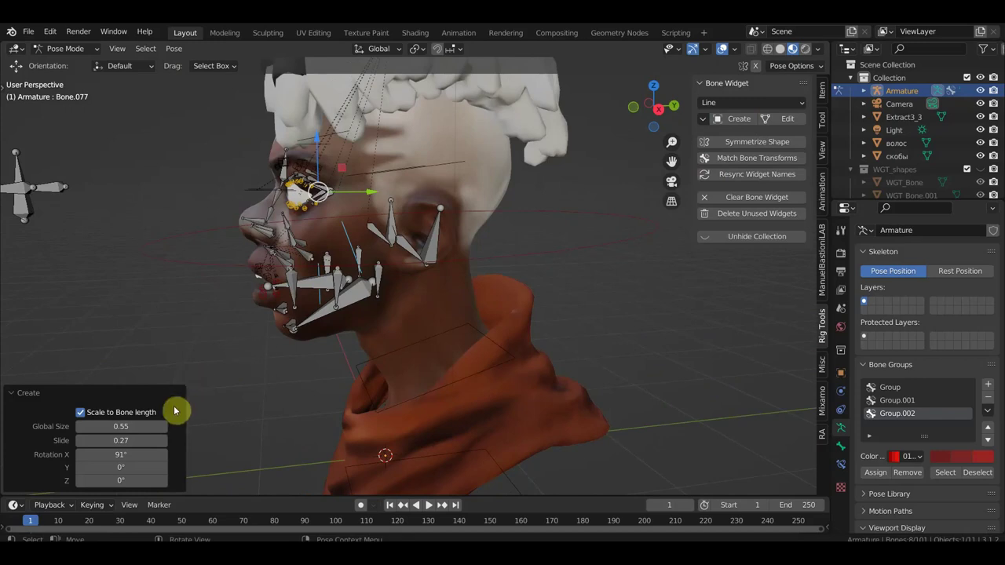
Add bone group Group.003 using the purple 06 theme colour set
click(988, 390)
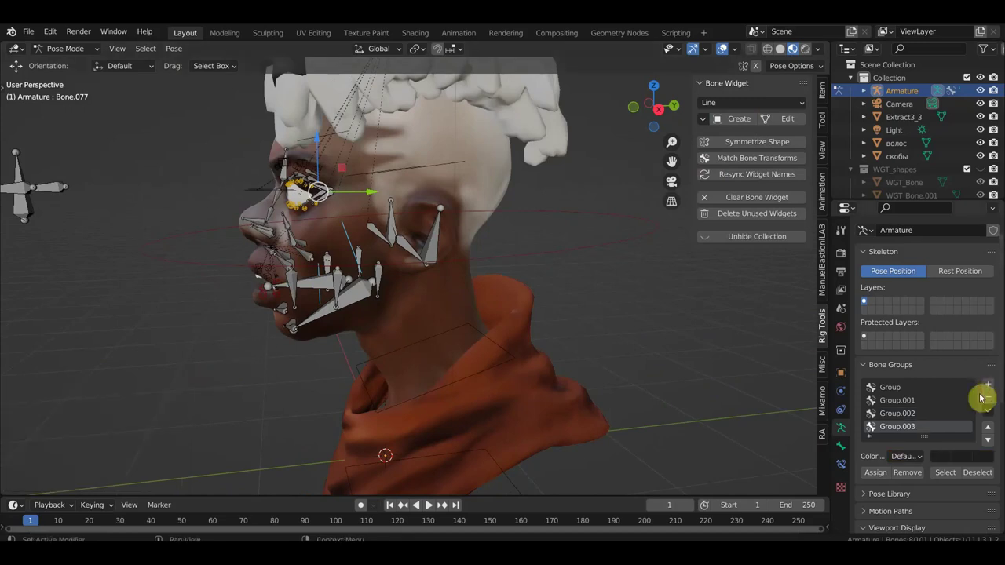
click(917, 457)
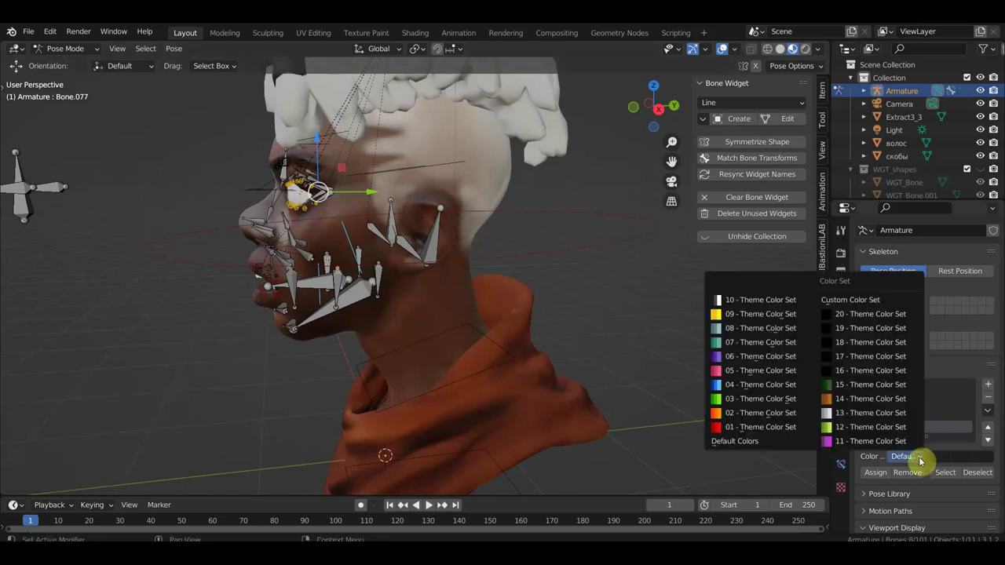
click(726, 360)
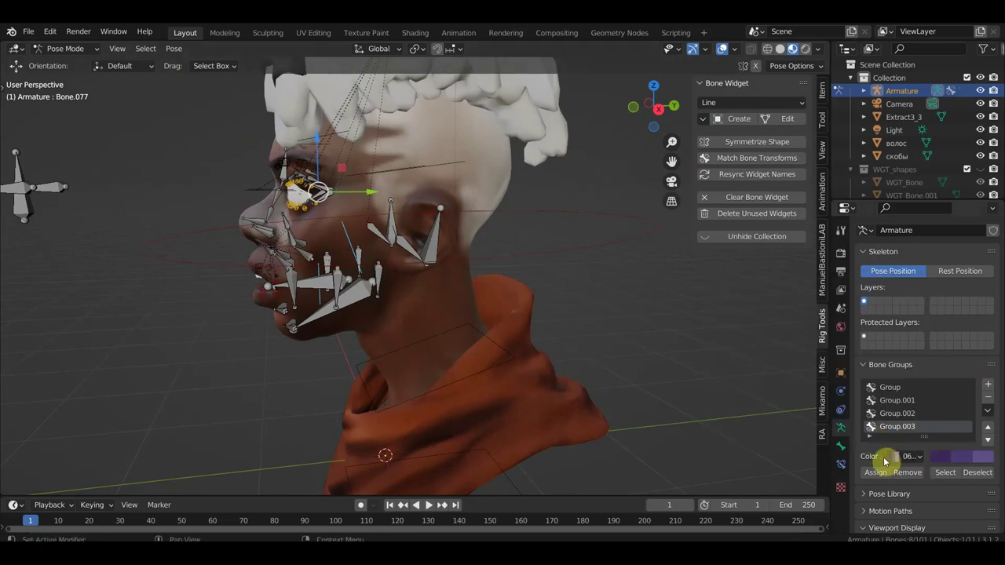
mouse_move(495, 331)
middle_down()
mouse_move(537, 313)
mouse_move(520, 305)
mouse_move(627, 307)
middle_up()
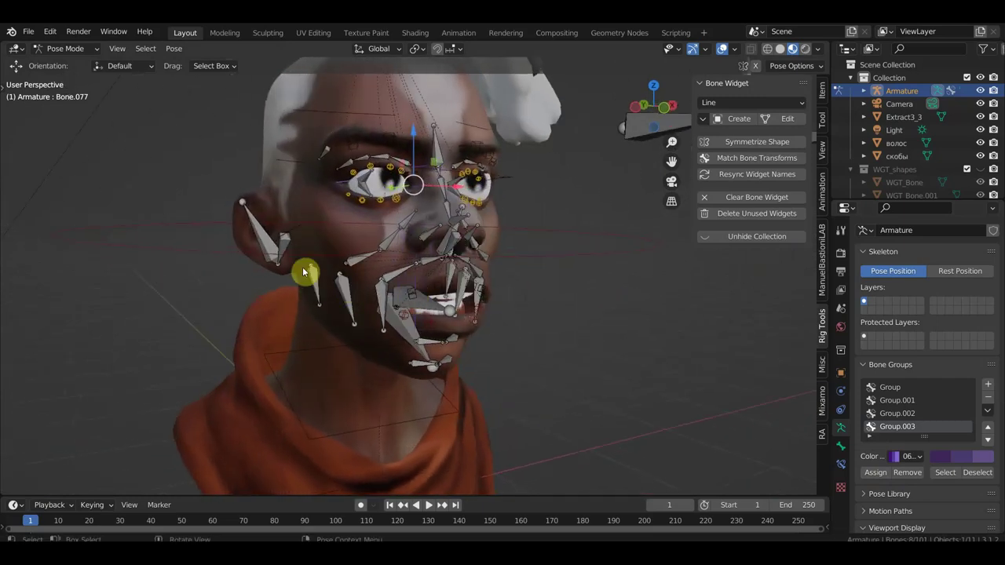
Select two left cheek bones, the ear bone and a jaw bone
middle_drag(267, 249, 268, 251)
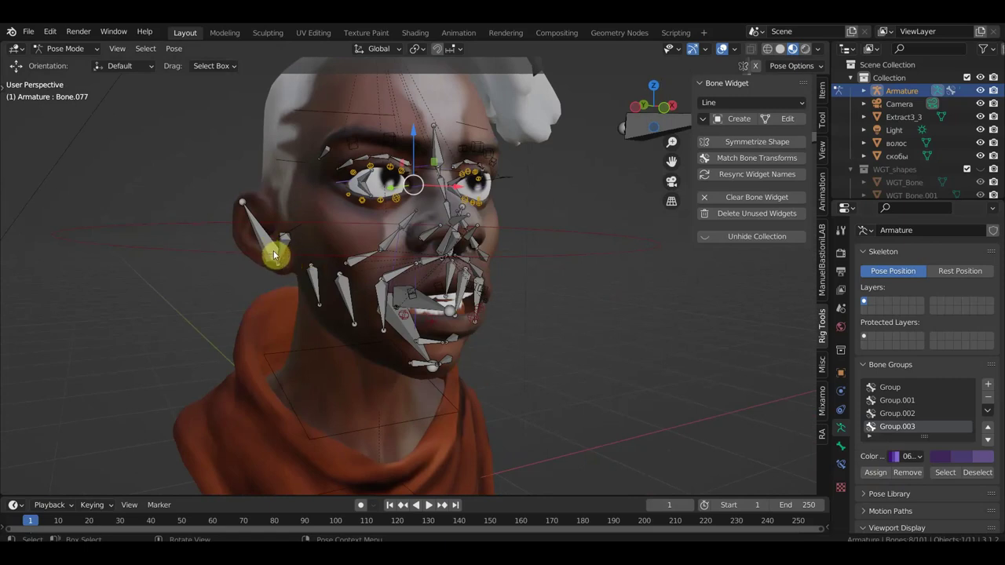
scroll(325, 302, up, 1)
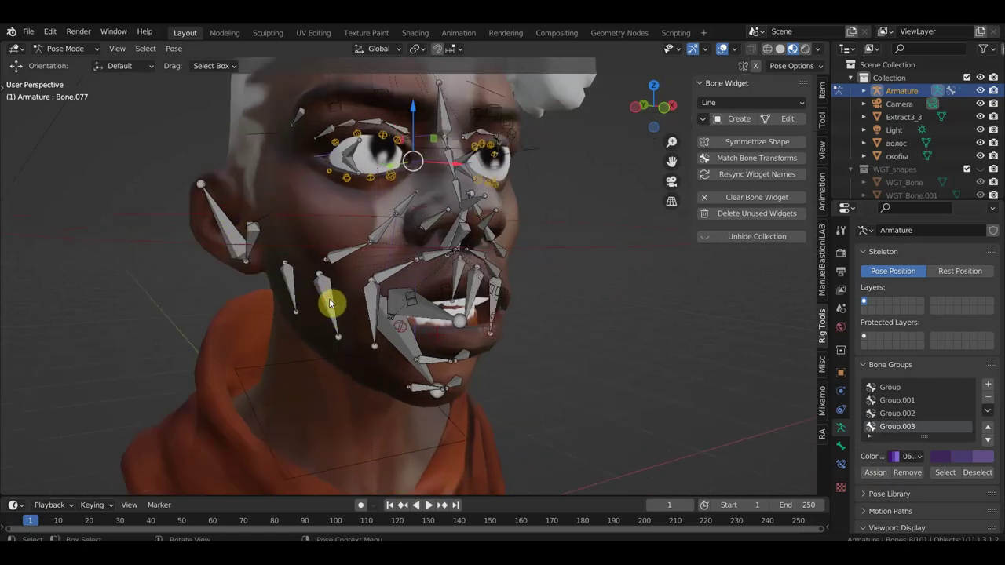
click(330, 303)
shift+click(286, 287)
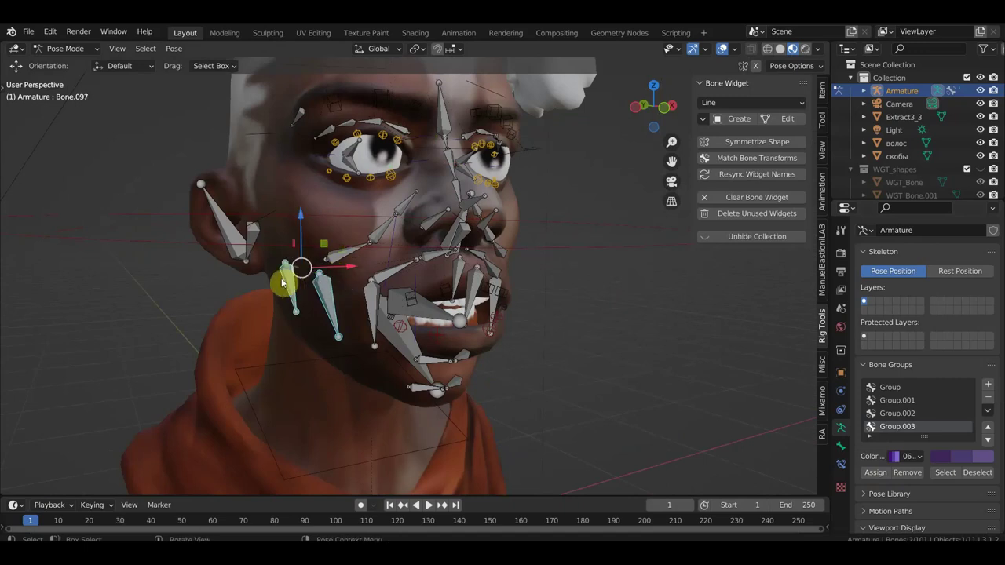
shift+click(249, 239)
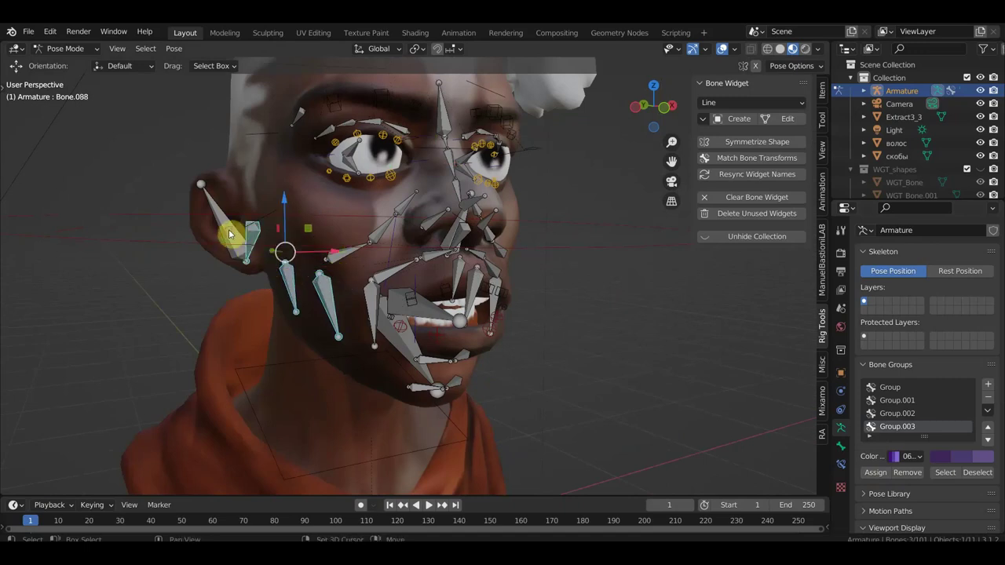
shift+click(372, 332)
mouse_move(372, 332)
middle_down()
mouse_move(339, 326)
mouse_move(349, 295)
middle_up()
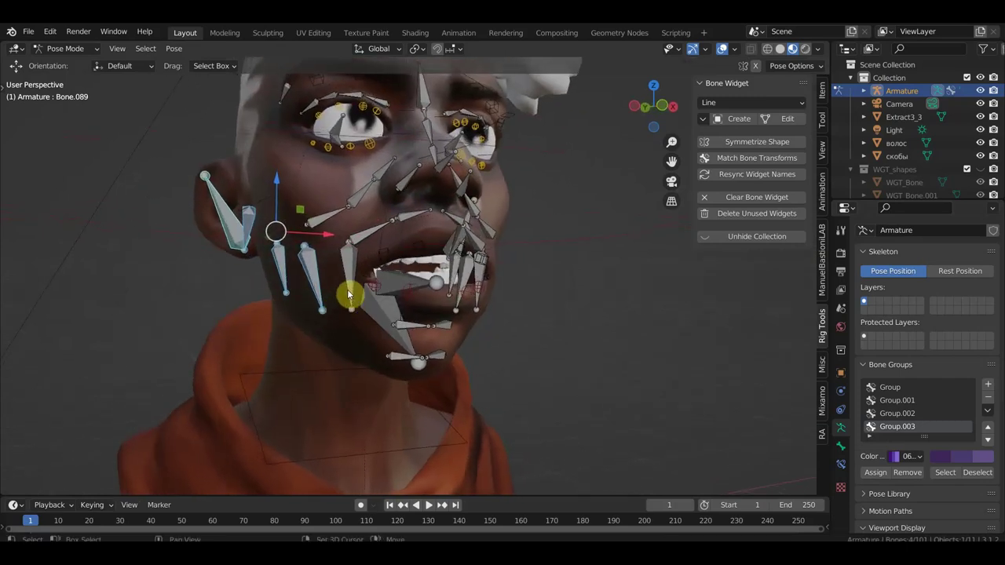
Add the remaining left cheek bones, including the lower cheek bone, to the selection
shift+click(349, 281)
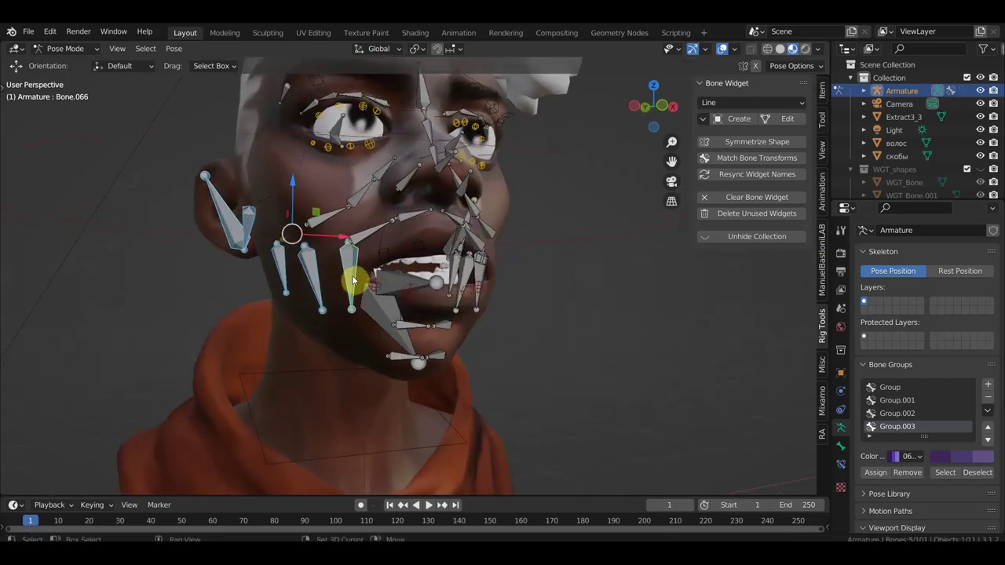
shift+click(364, 234)
shift+click(322, 227)
shift+click(354, 202)
shift+click(377, 183)
middle_drag(384, 173, 385, 222)
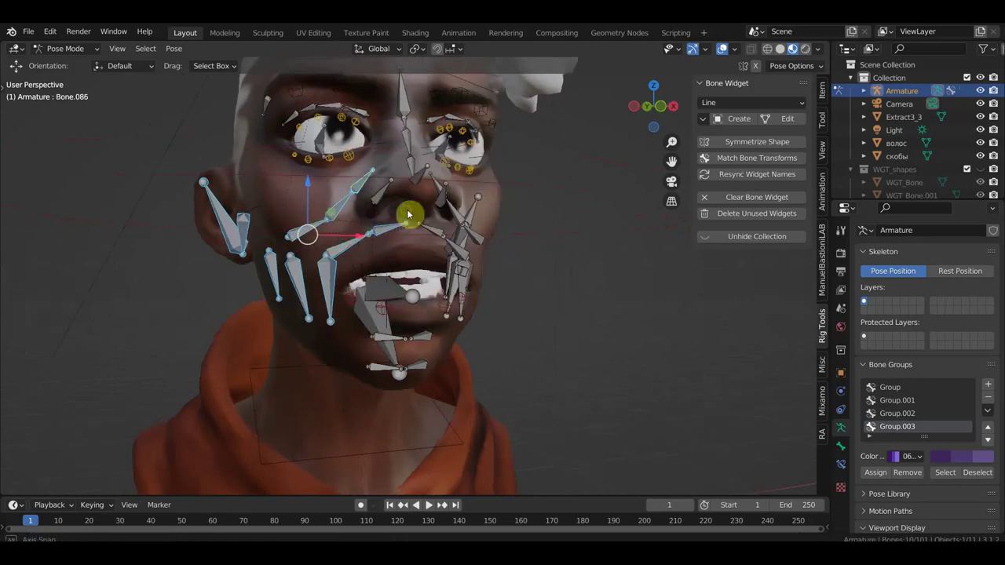
shift+click(285, 306)
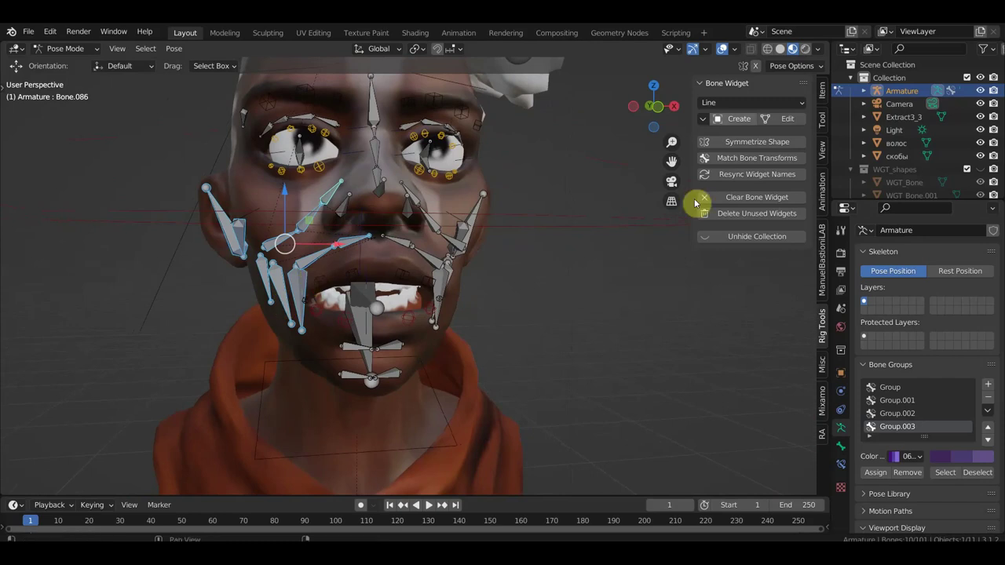
Give the selected cheek bones Cube widgets at global size 0.07
click(745, 104)
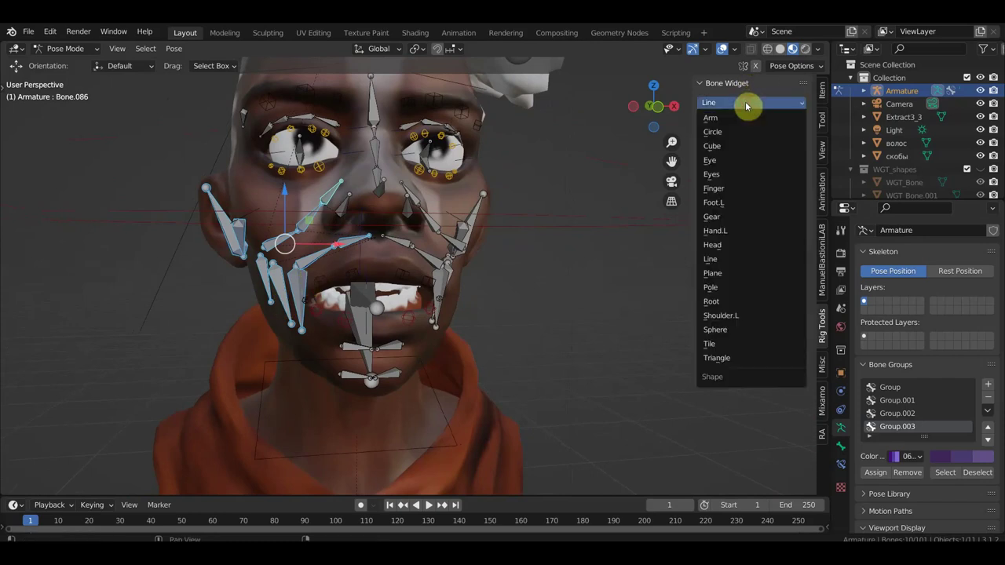
click(728, 146)
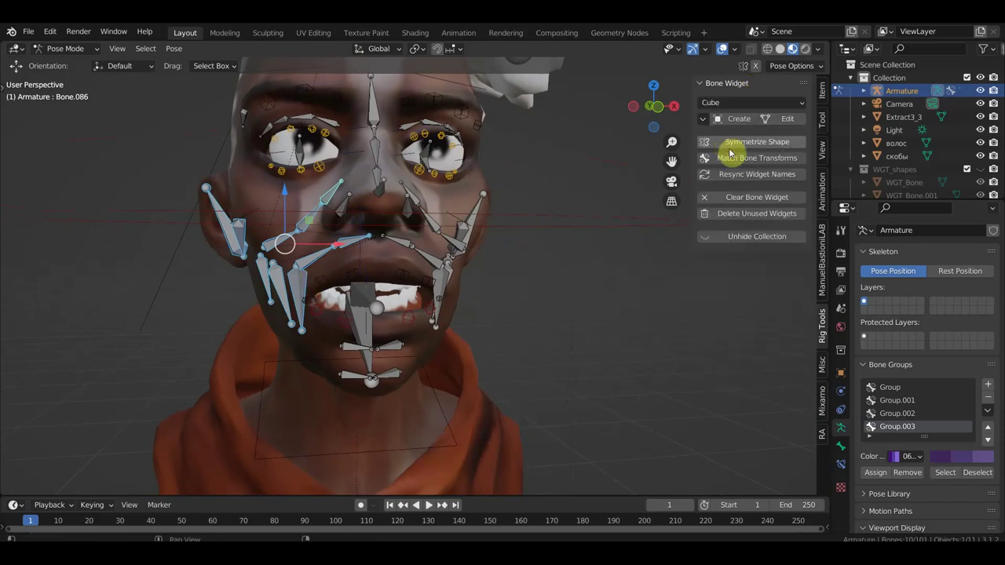
click(738, 118)
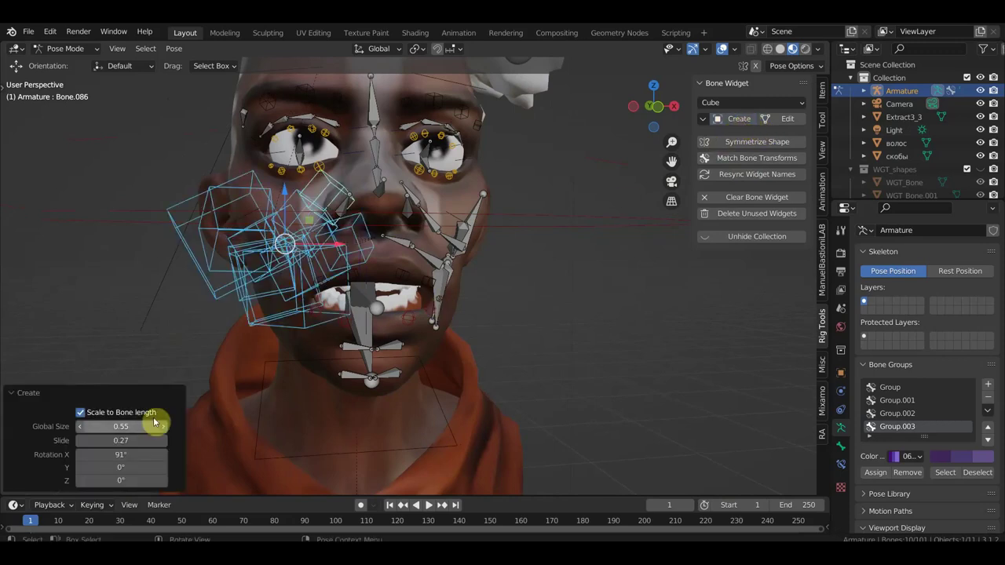
mouse_move(126, 426)
mouse_down()
mouse_move(137, 427)
mouse_move(102, 427)
mouse_up()
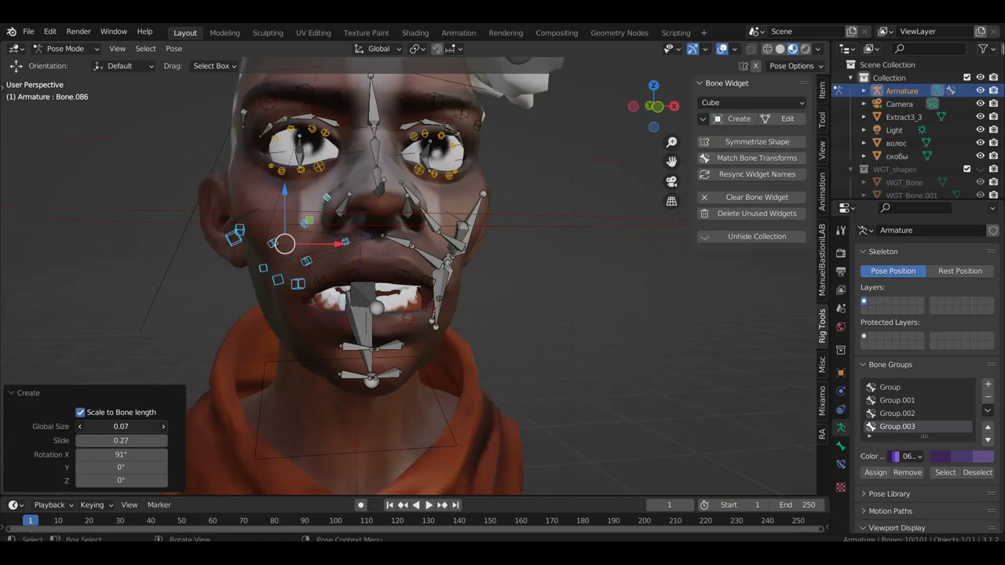
drag(118, 426, 123, 427)
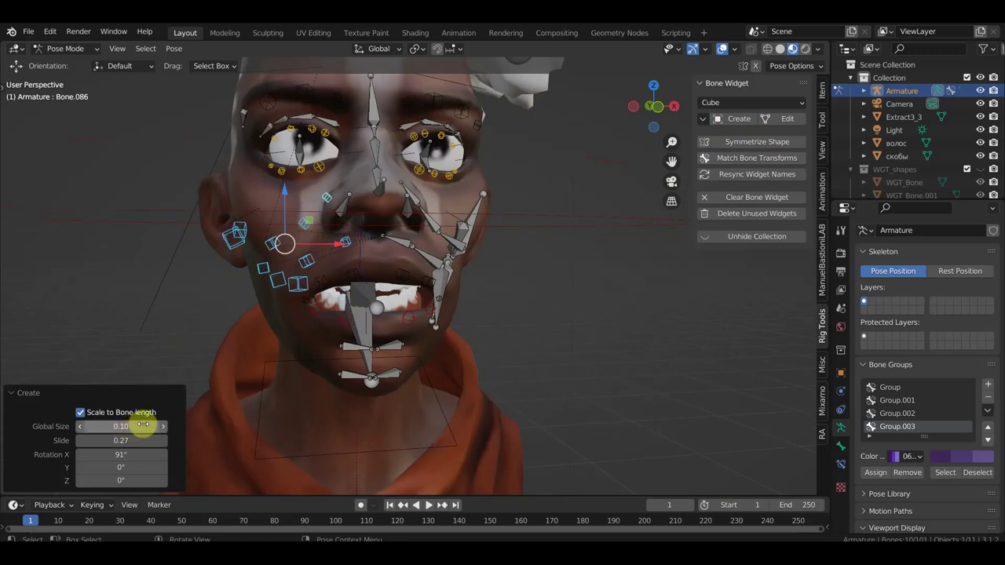
mouse_move(129, 426)
mouse_down()
mouse_move(114, 426)
mouse_move(142, 426)
mouse_move(113, 426)
mouse_up()
click(128, 426)
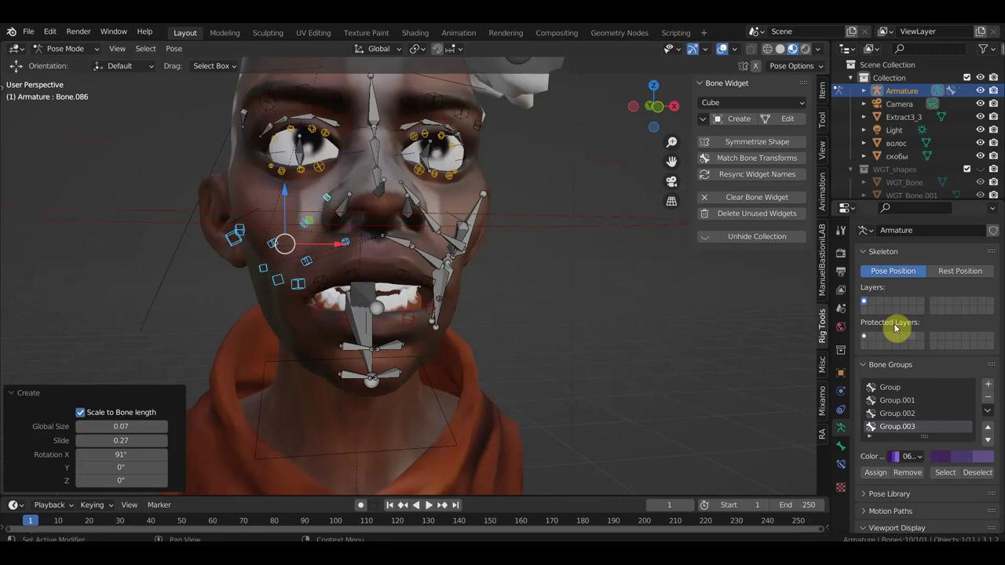
Add bone group Group.004 with the orange 14 theme colour set
click(988, 384)
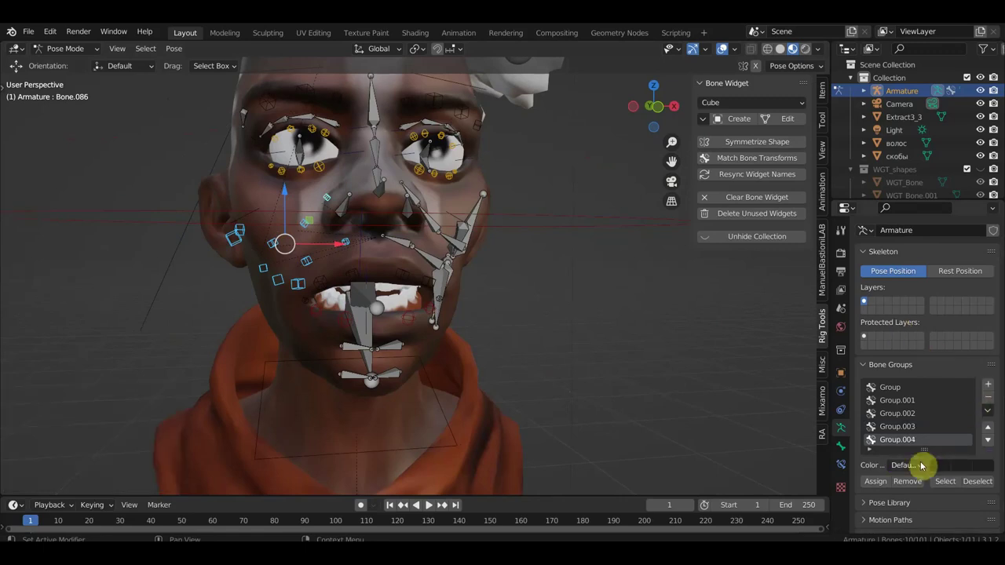
click(921, 465)
click(855, 410)
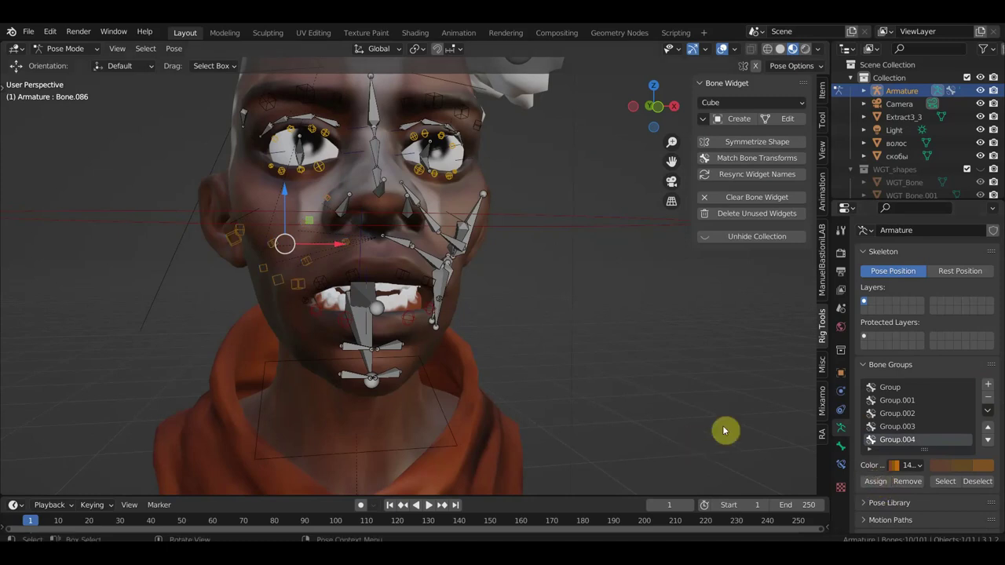
mouse_move(550, 332)
middle_down()
mouse_move(608, 321)
mouse_move(504, 320)
middle_up()
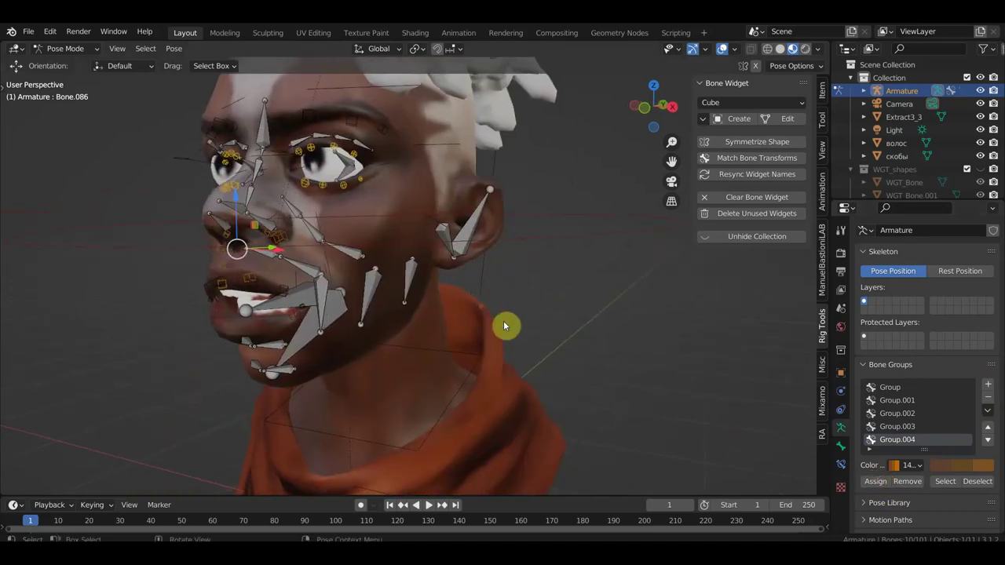
Shift-select the cheek and jaw bones on the opposite side of the face, dropping one stray bone
click(290, 210)
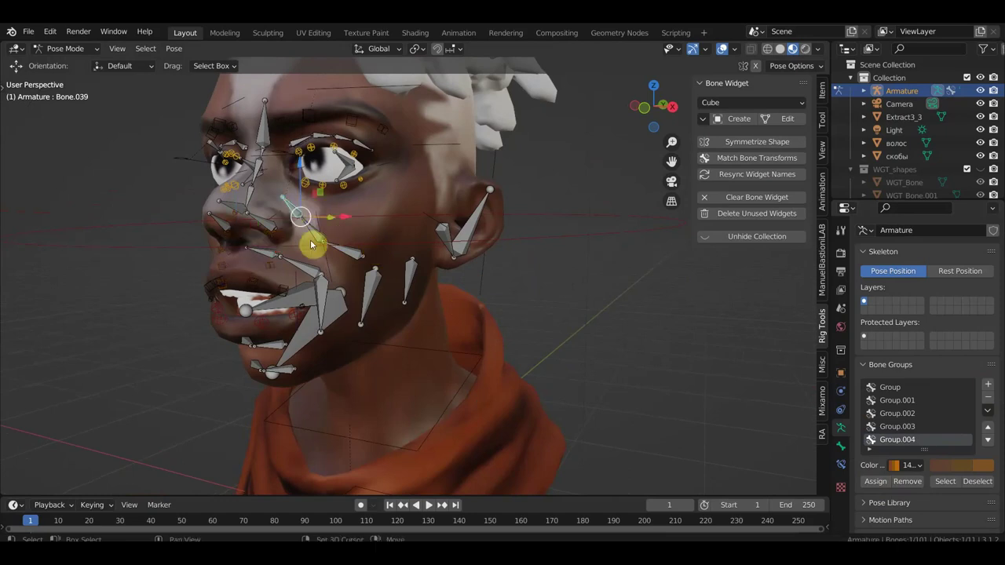
shift+click(352, 253)
shift+click(410, 277)
shift+click(367, 292)
shift+click(323, 294)
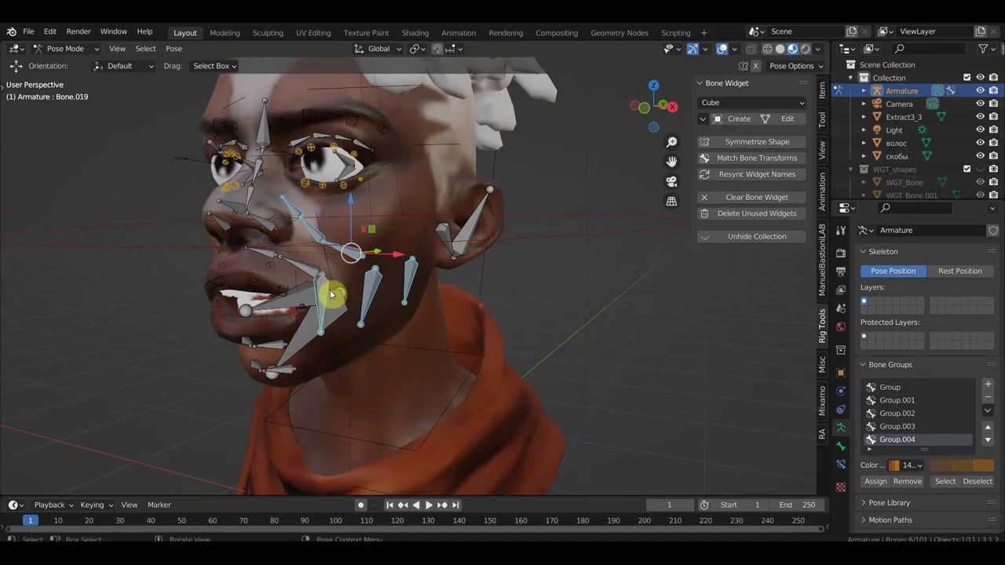
middle_drag(322, 286, 337, 285)
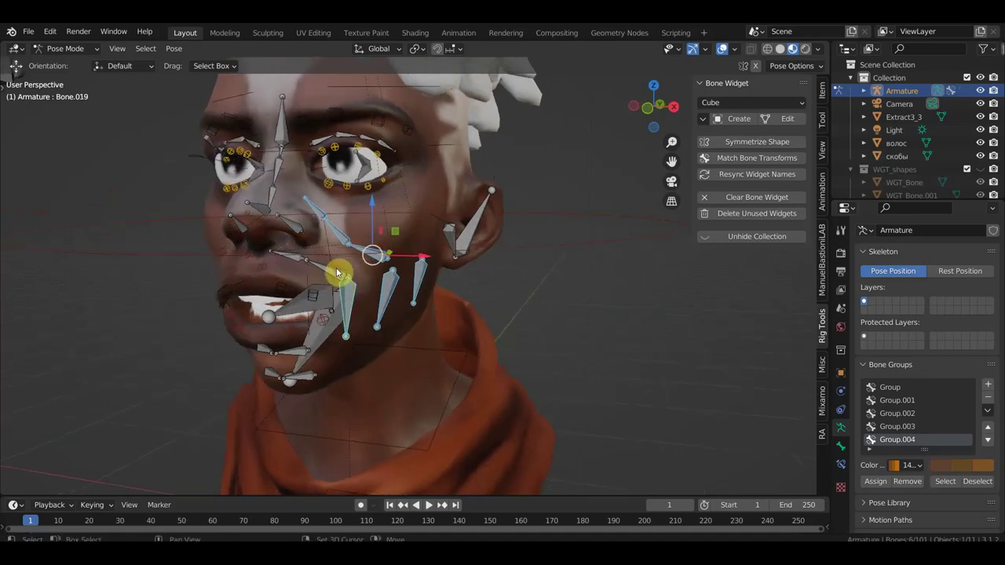
shift+click(292, 259)
shift+click(314, 264)
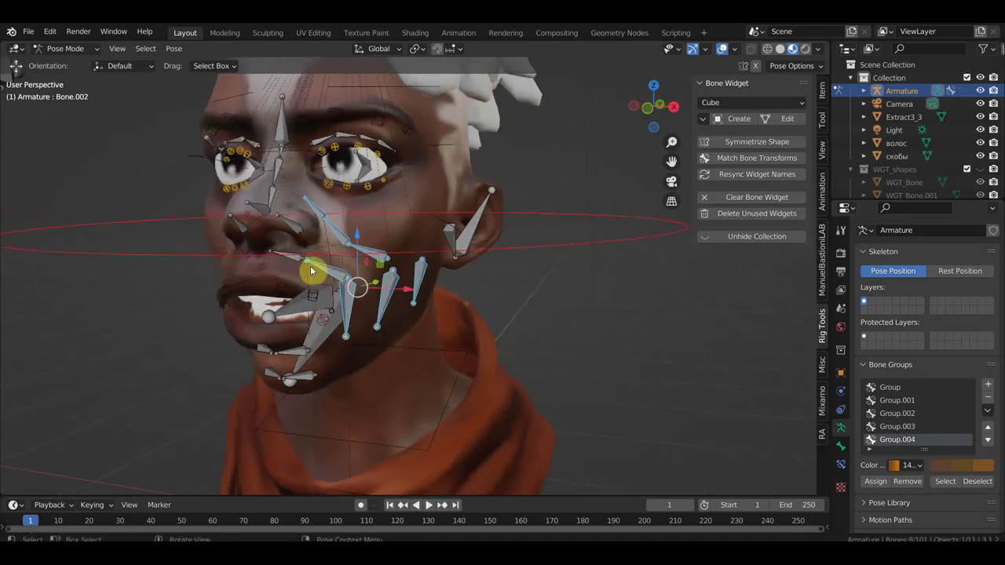
shift+click(175, 254)
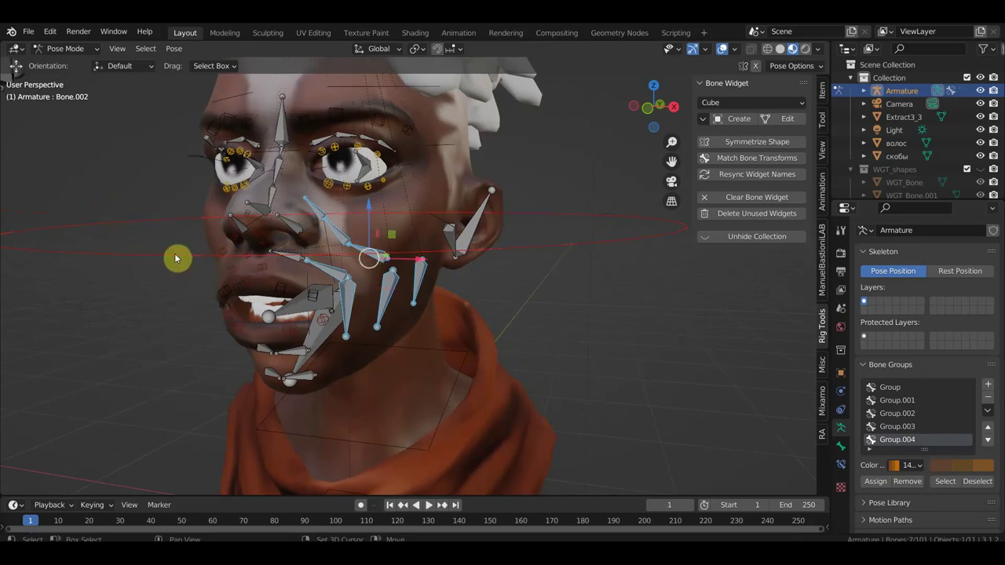
shift+click(294, 265)
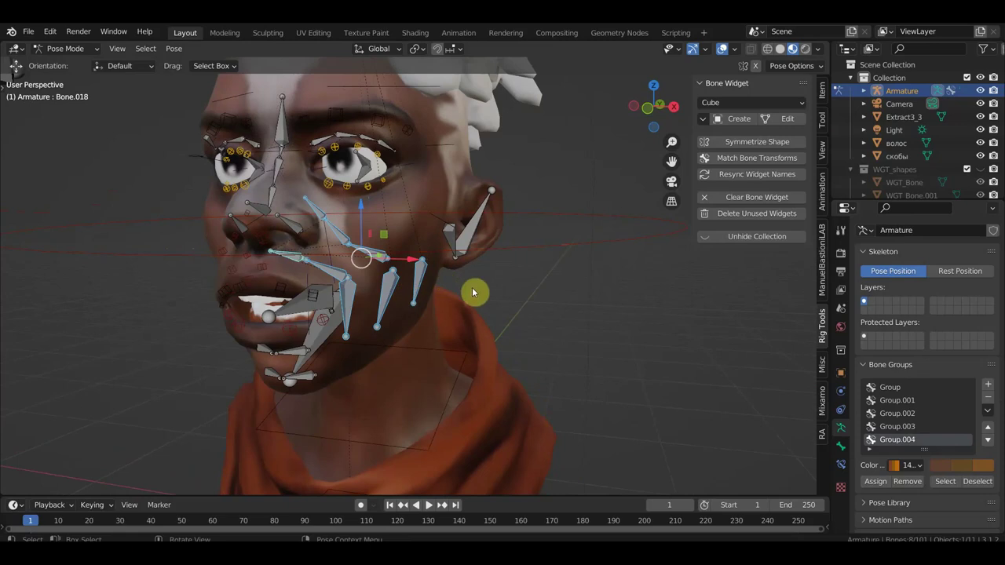
mouse_move(457, 295)
middle_down()
mouse_move(406, 302)
mouse_move(396, 293)
mouse_move(421, 298)
middle_up()
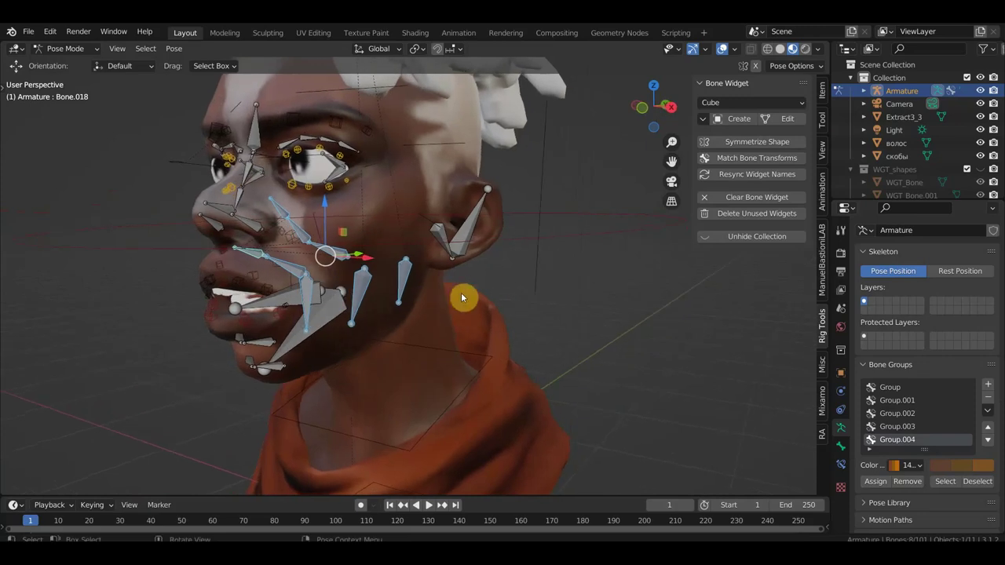
Give the selected cheek and mouth bones Sphere widgets at size 1.33 and add Group.005
click(741, 105)
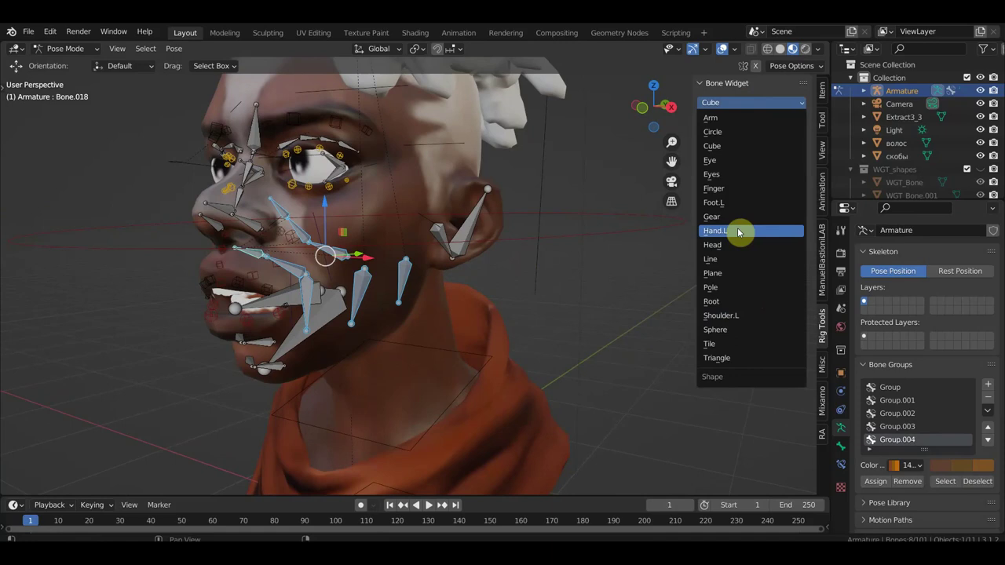
click(730, 328)
click(738, 119)
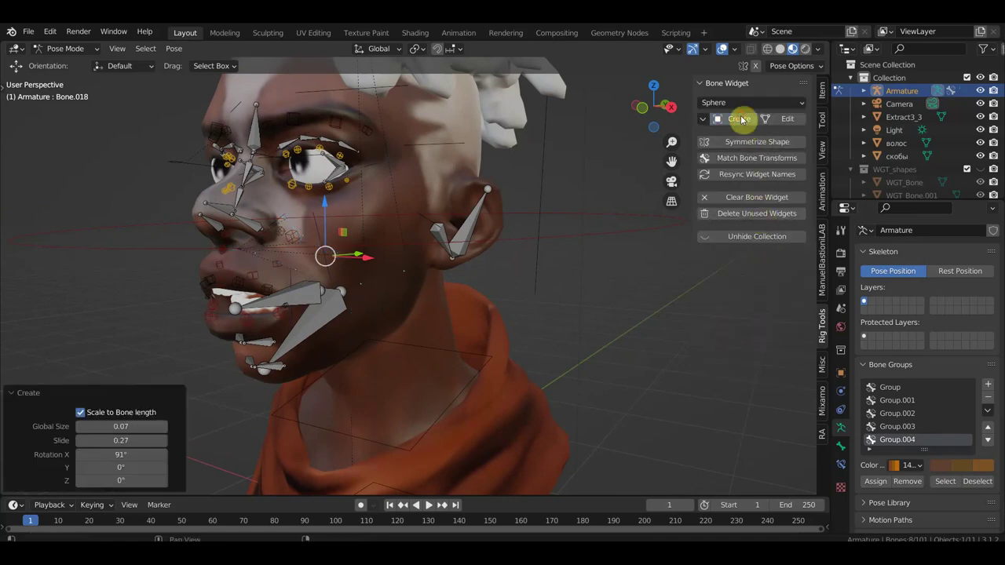
drag(117, 426, 137, 426)
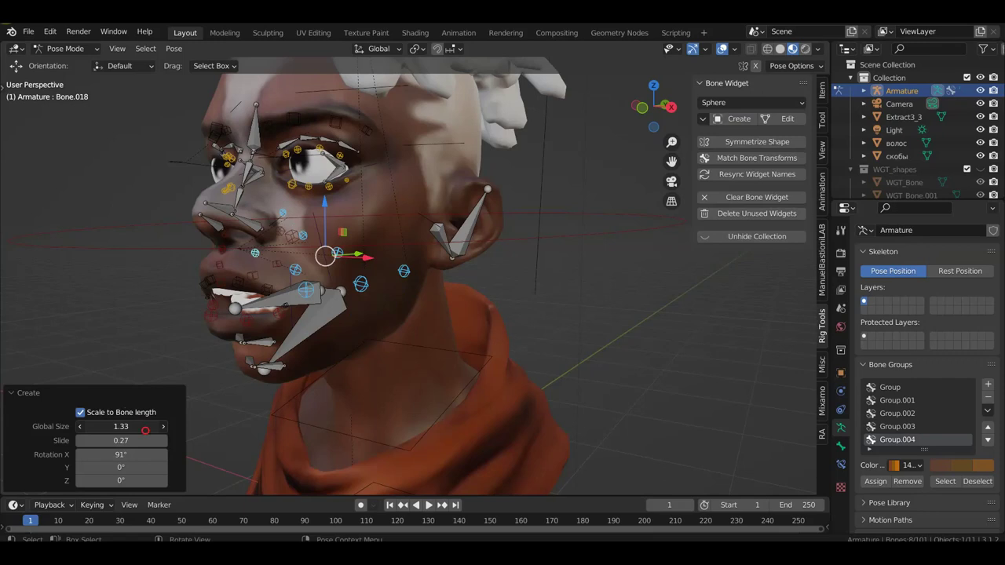
middle_drag(479, 322, 556, 314)
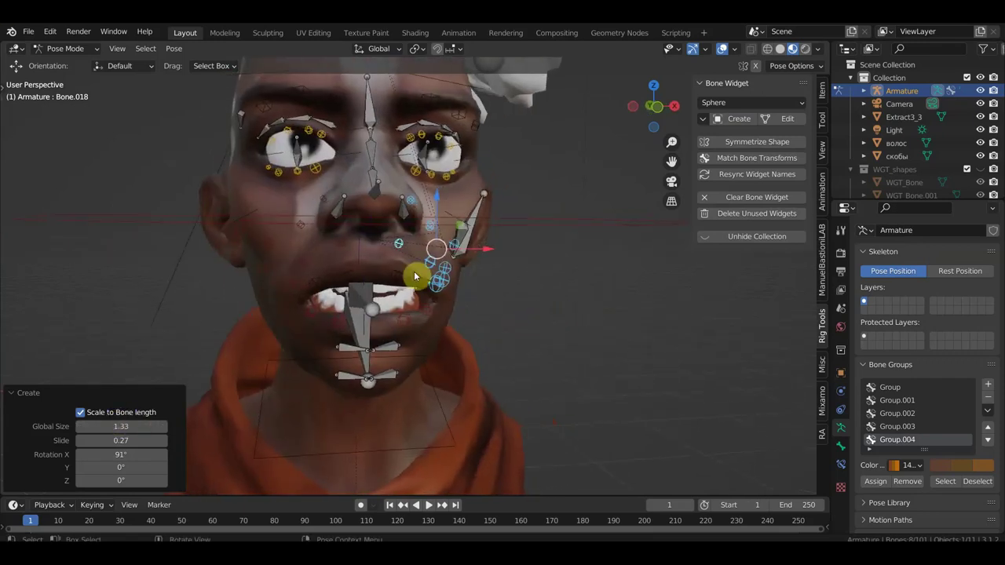
mouse_move(299, 234)
middle_down()
mouse_move(602, 325)
mouse_move(534, 325)
middle_up()
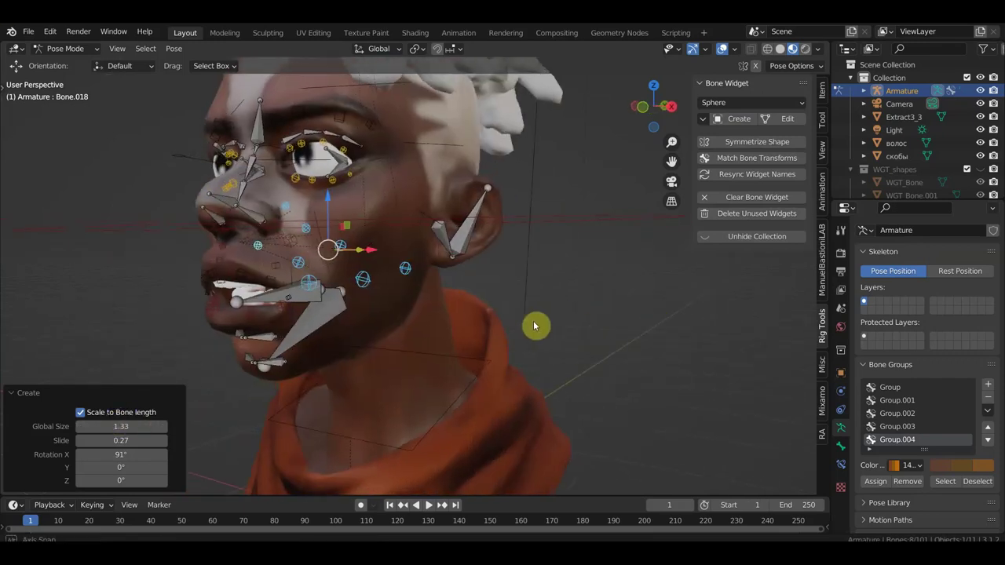
middle_drag(375, 287, 406, 282)
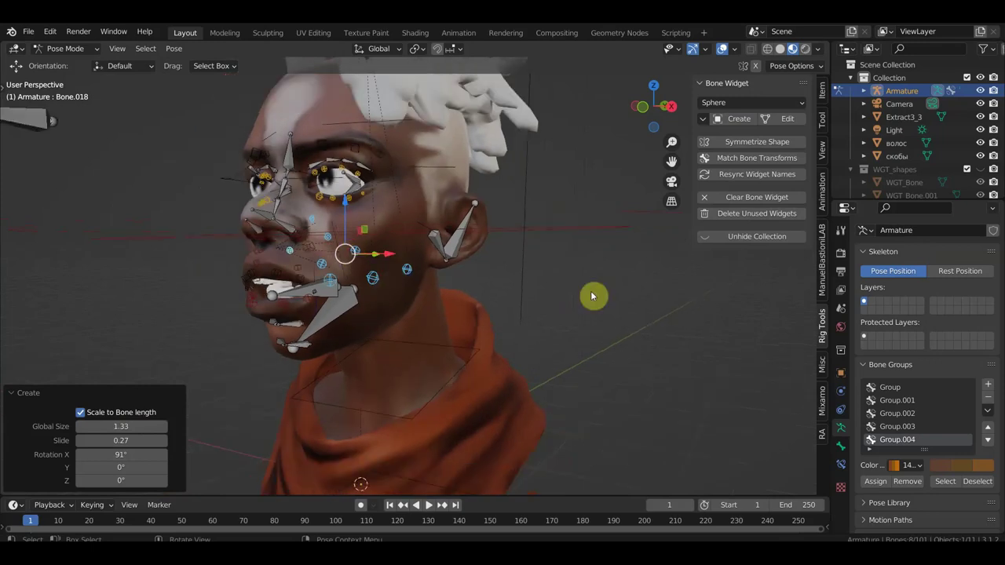
click(989, 385)
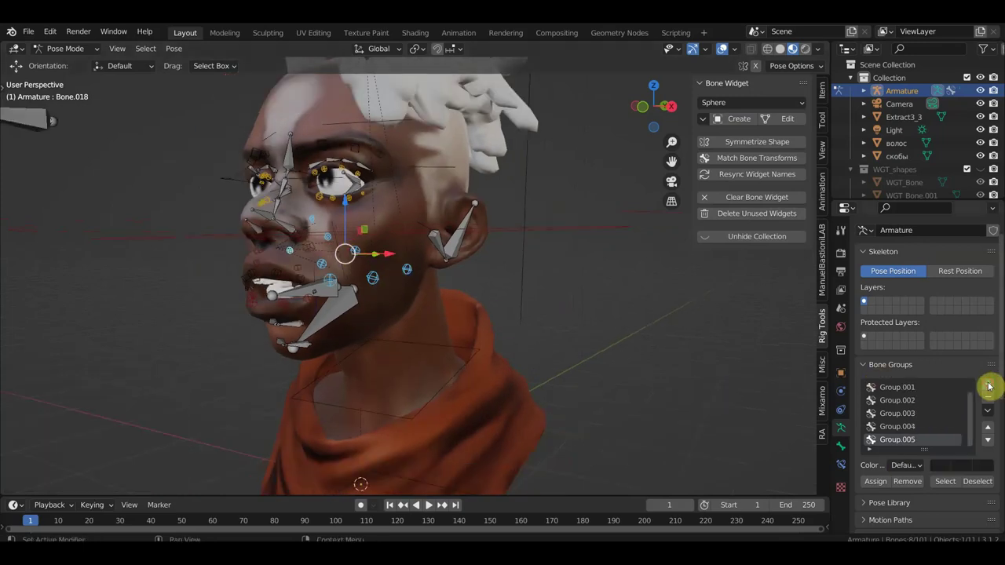
Set Group.005's colour set to green 15 - Theme Color Set
click(915, 465)
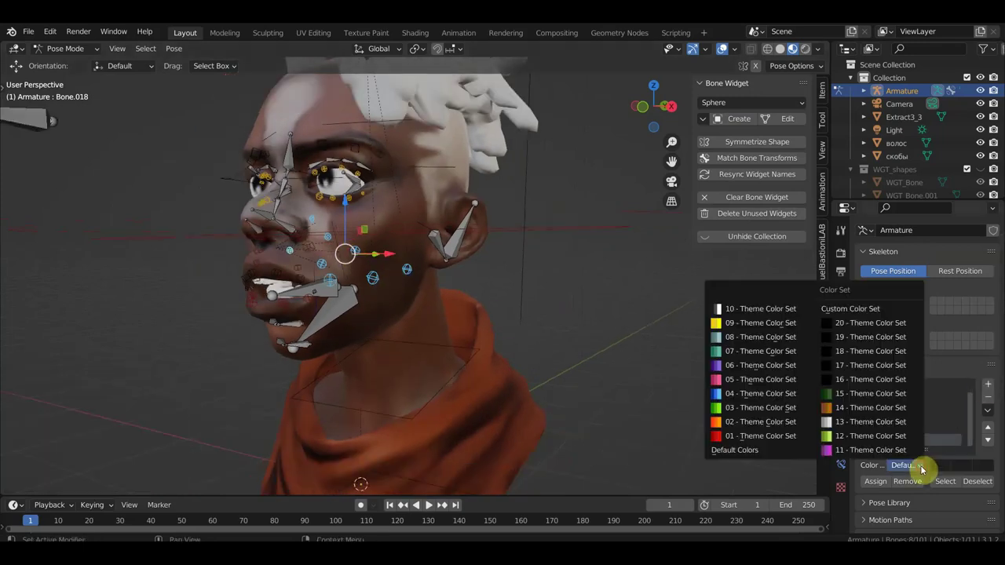
click(844, 393)
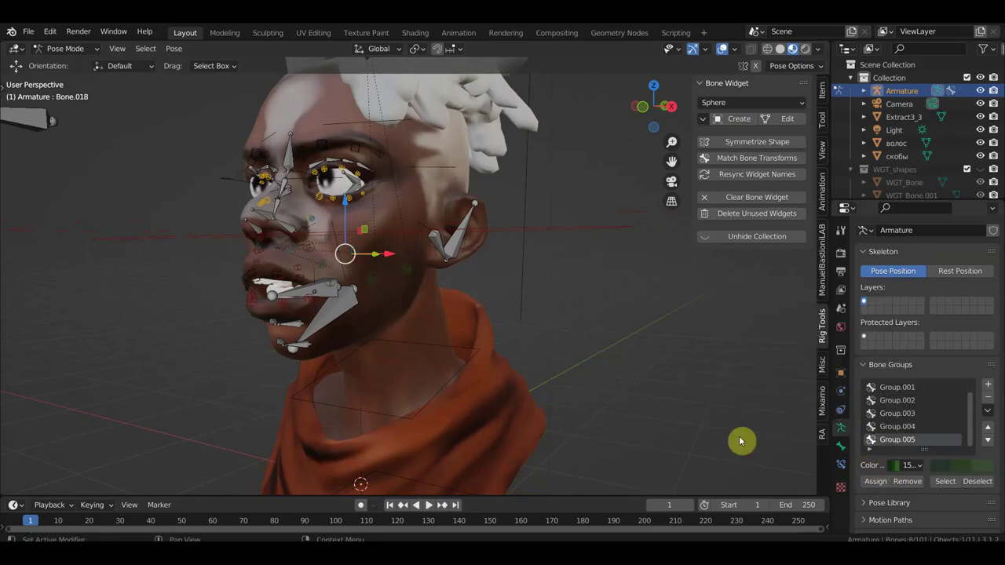
mouse_move(627, 388)
middle_down()
mouse_move(595, 382)
mouse_move(668, 384)
middle_up()
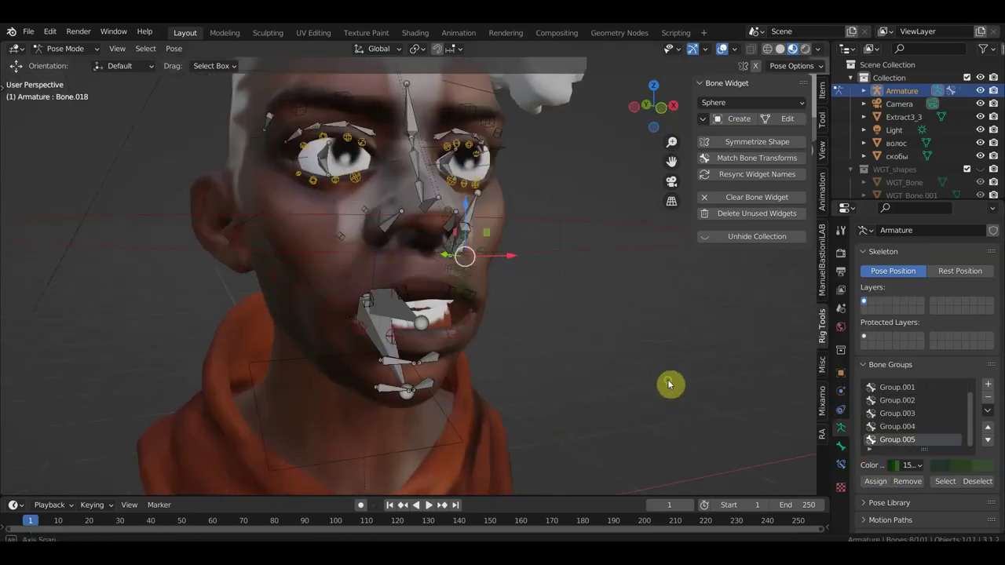
mouse_move(364, 266)
middle_down()
mouse_move(348, 264)
mouse_move(345, 229)
middle_up()
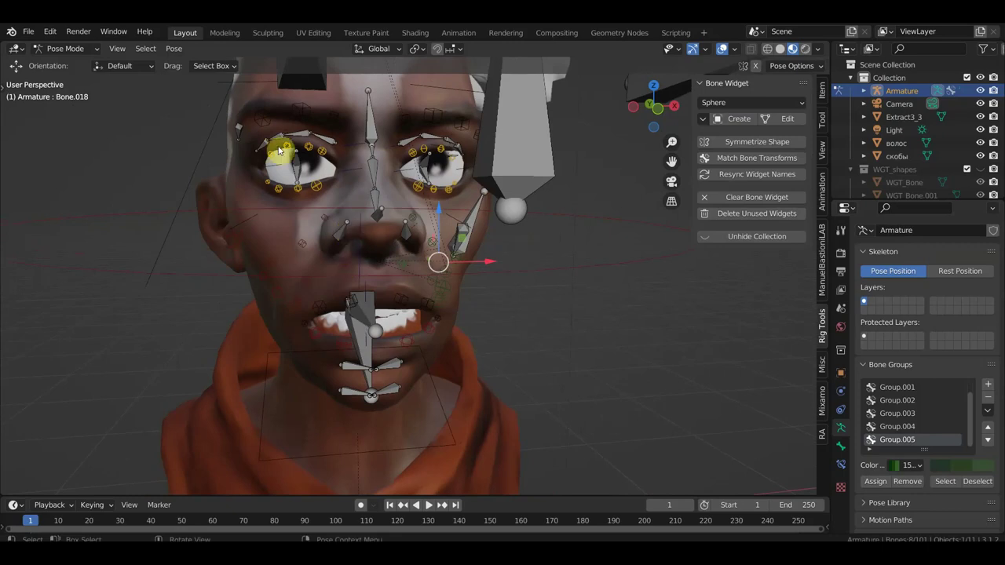
middle_drag(340, 171, 327, 198)
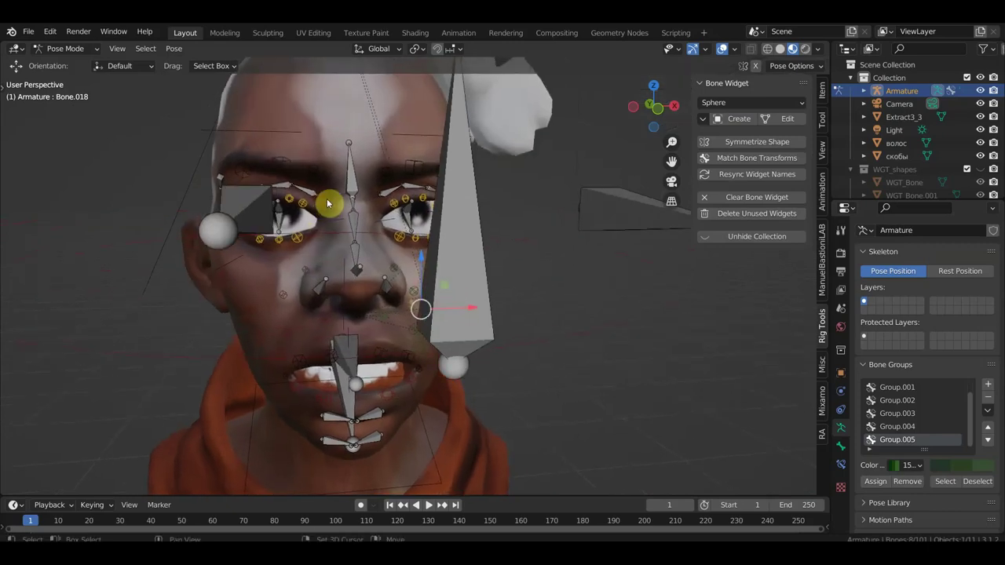
scroll(328, 204, up, 2)
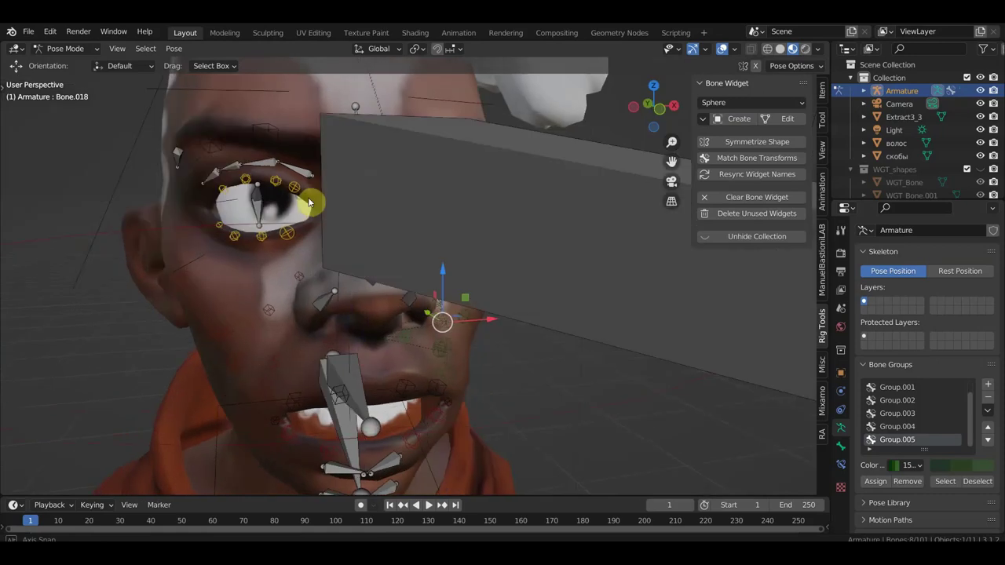
Orbit to a side view of the nose and select the nose-tip bone
mouse_move(270, 189)
middle_down()
mouse_move(328, 197)
mouse_move(290, 189)
middle_up()
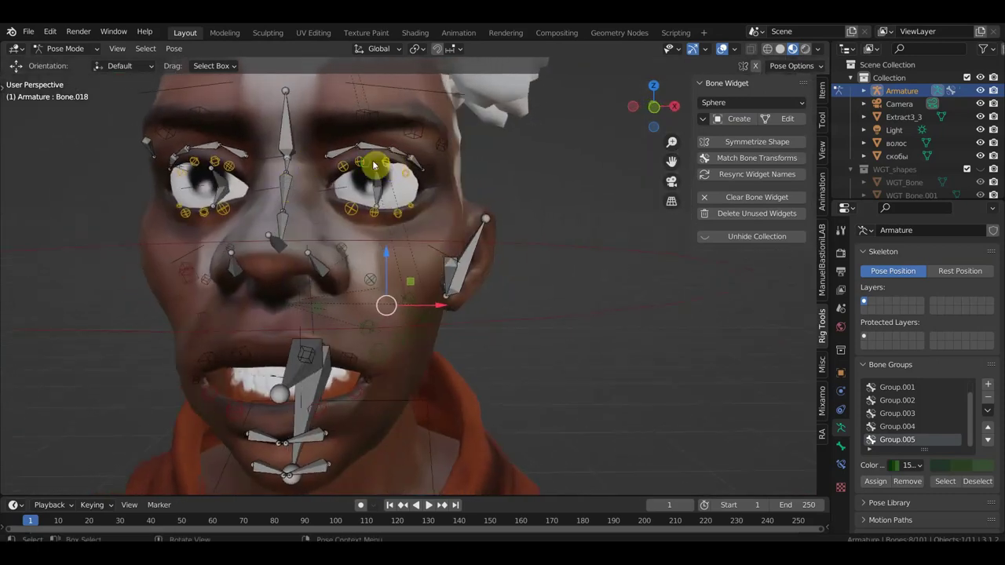
middle_drag(375, 163, 351, 169)
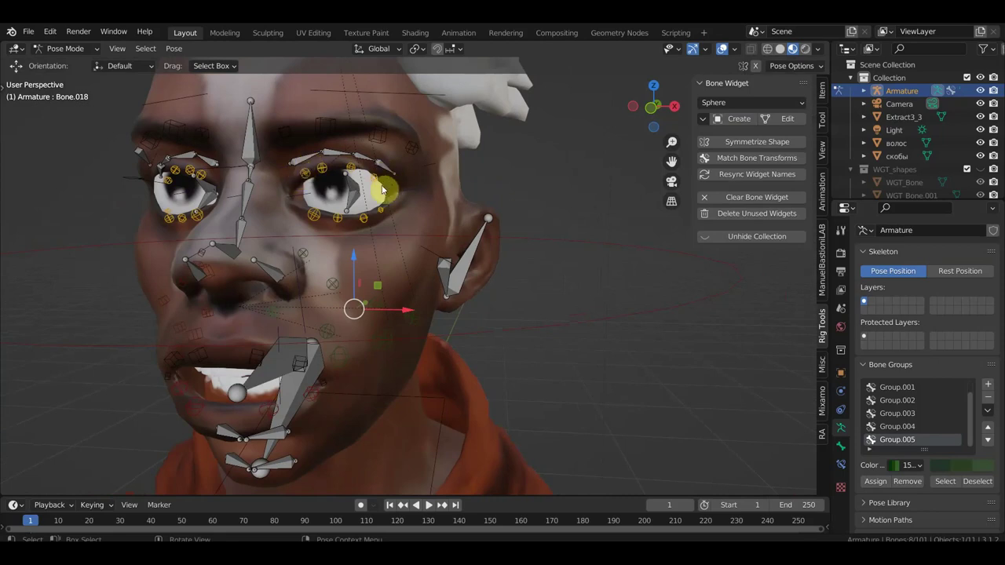
mouse_move(318, 238)
middle_down()
mouse_move(253, 251)
mouse_move(182, 238)
mouse_move(208, 240)
mouse_move(182, 249)
middle_up()
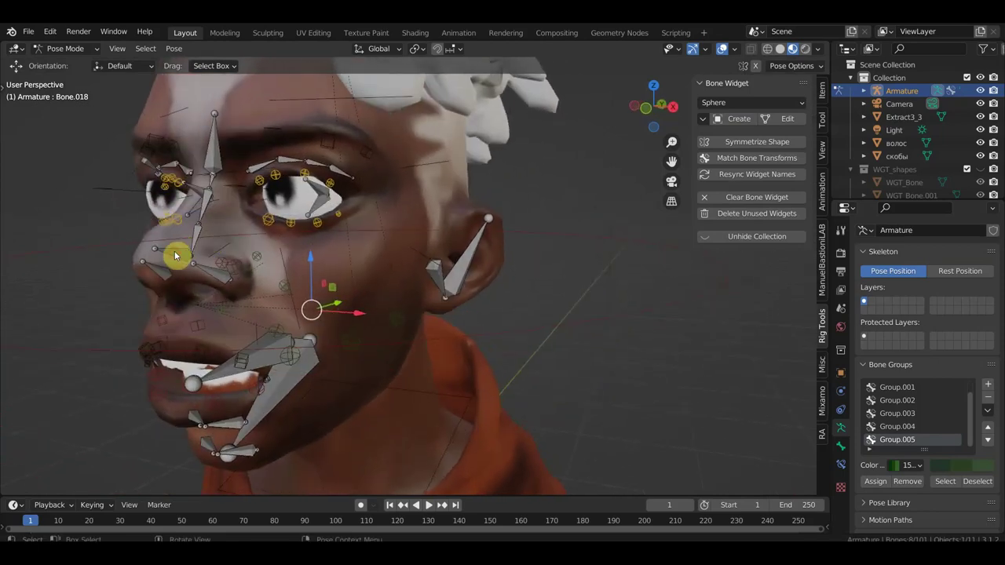
click(174, 259)
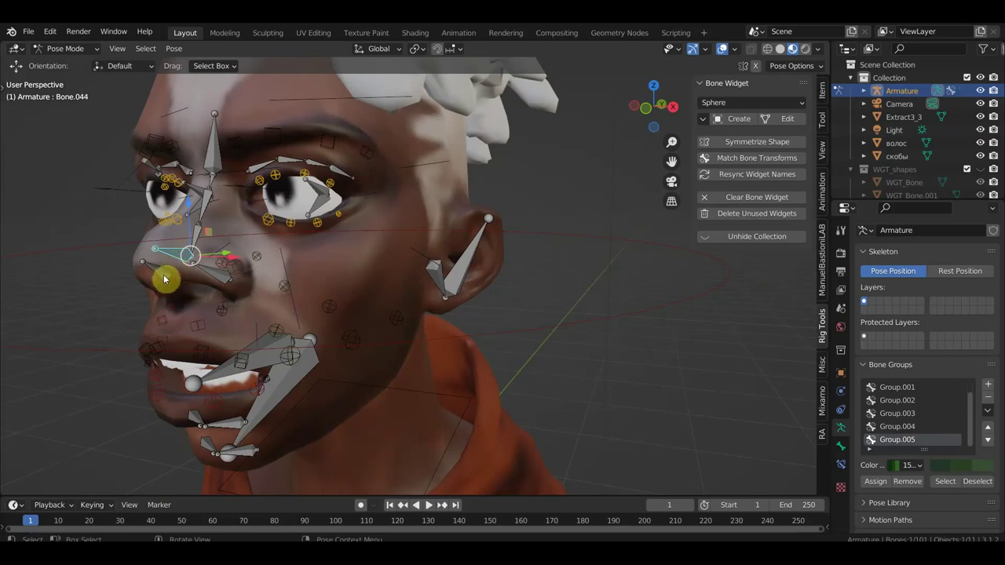
Create a diamond Plane widget on the nose bone and shrink it to global size 0.91
click(729, 103)
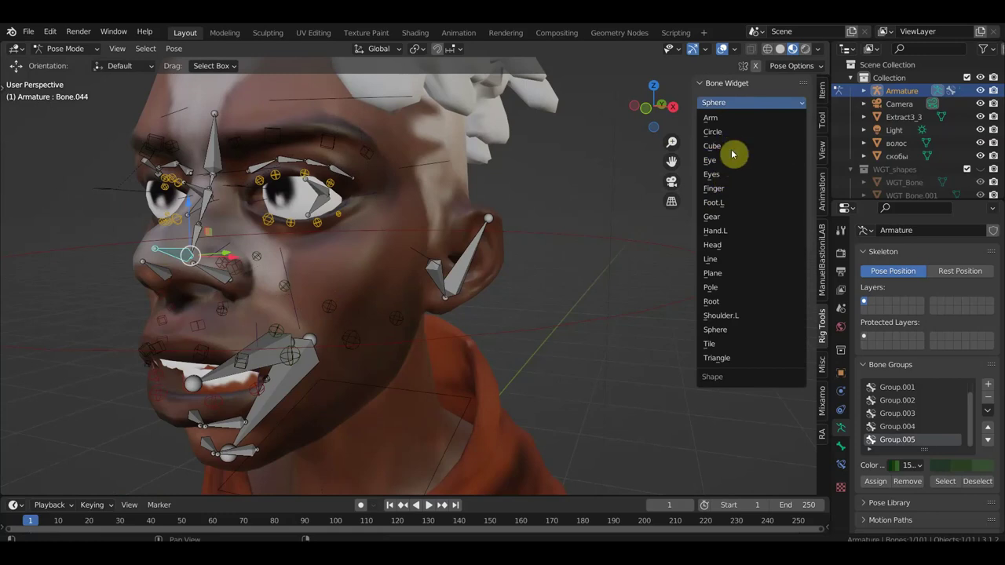
click(724, 272)
middle_drag(616, 282, 549, 292)
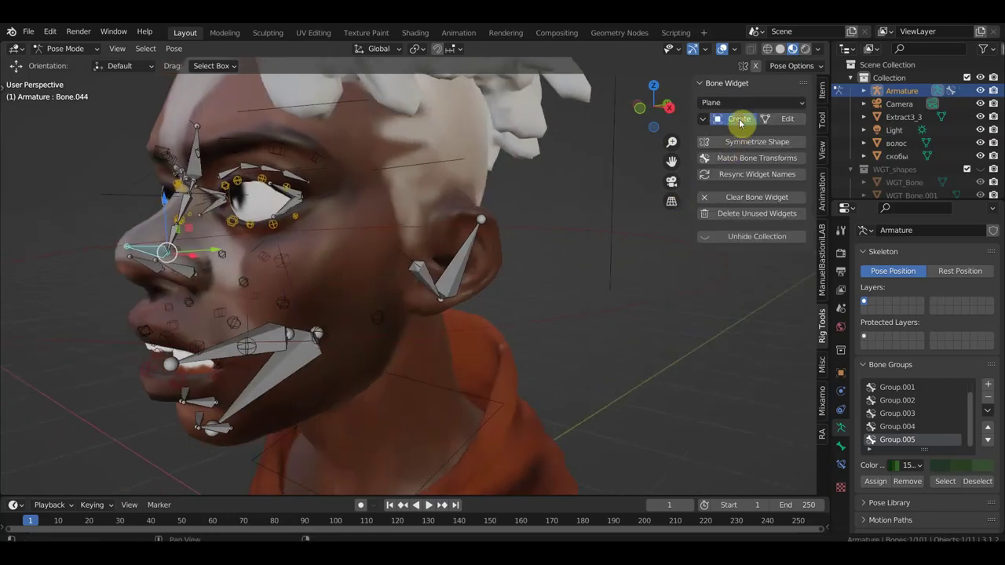
click(739, 120)
middle_drag(215, 381, 325, 374)
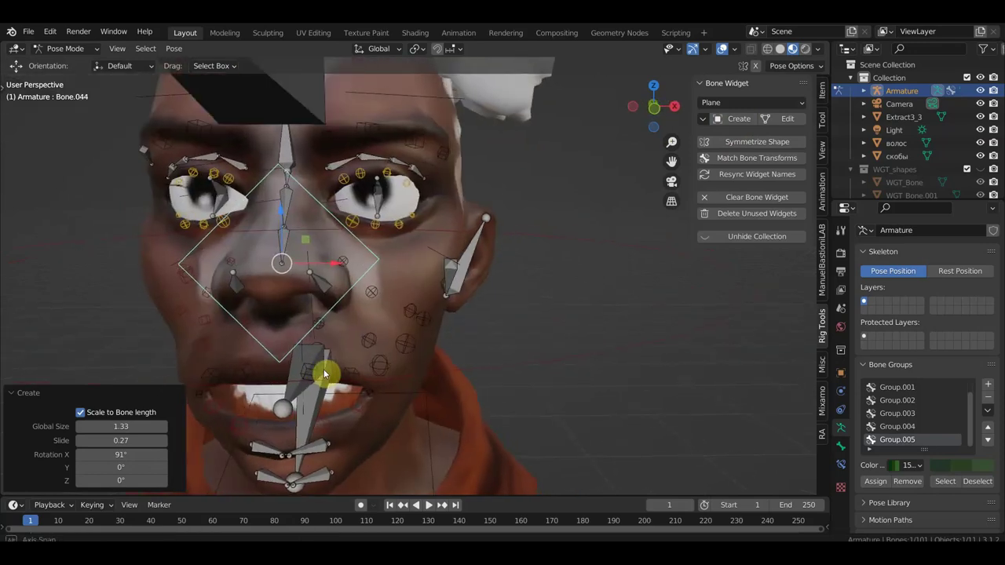
drag(121, 427, 87, 426)
mouse_move(392, 322)
middle_down()
mouse_move(416, 312)
mouse_move(330, 290)
middle_up()
Select both nostril bones beside the nose
click(315, 284)
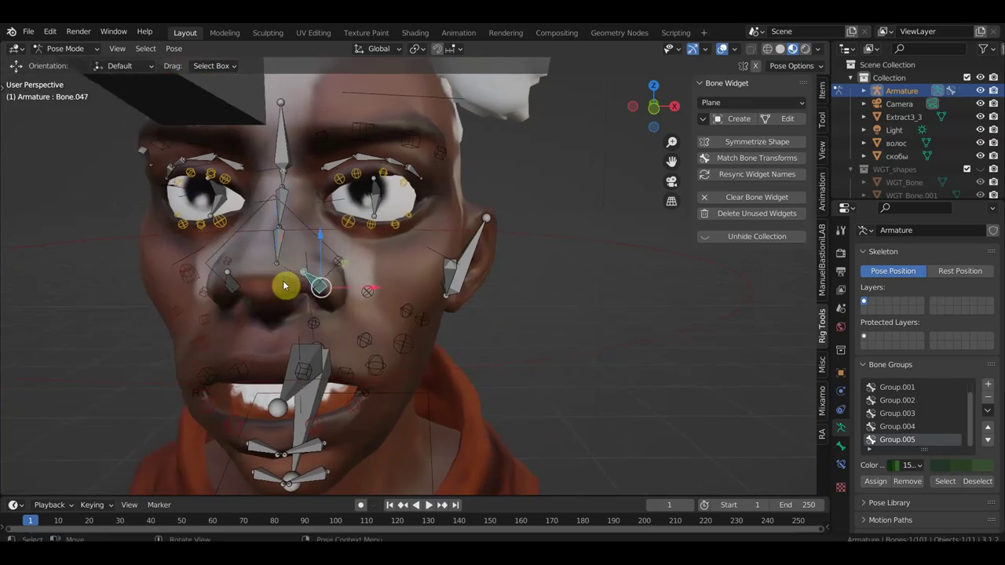
click(230, 287)
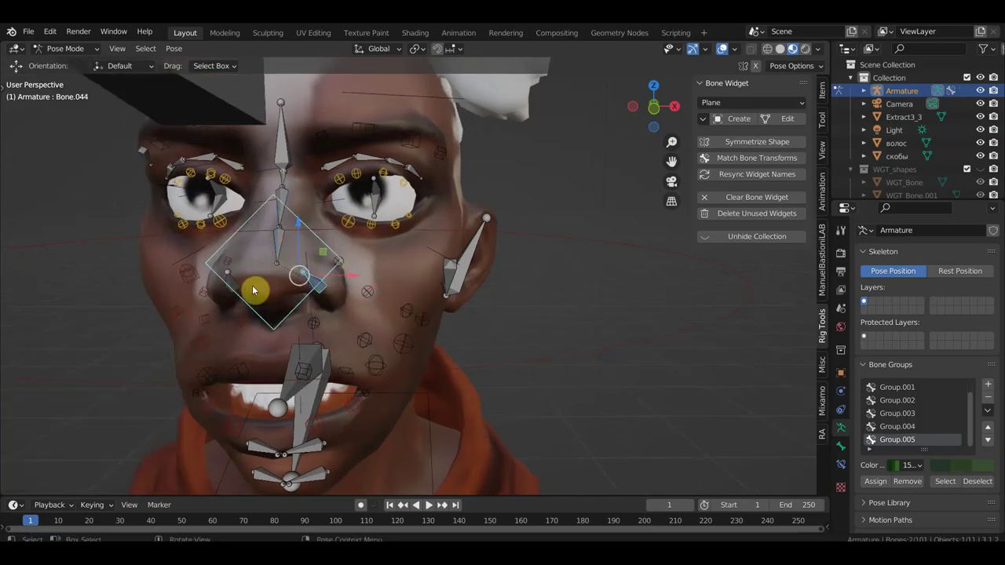
click(232, 286)
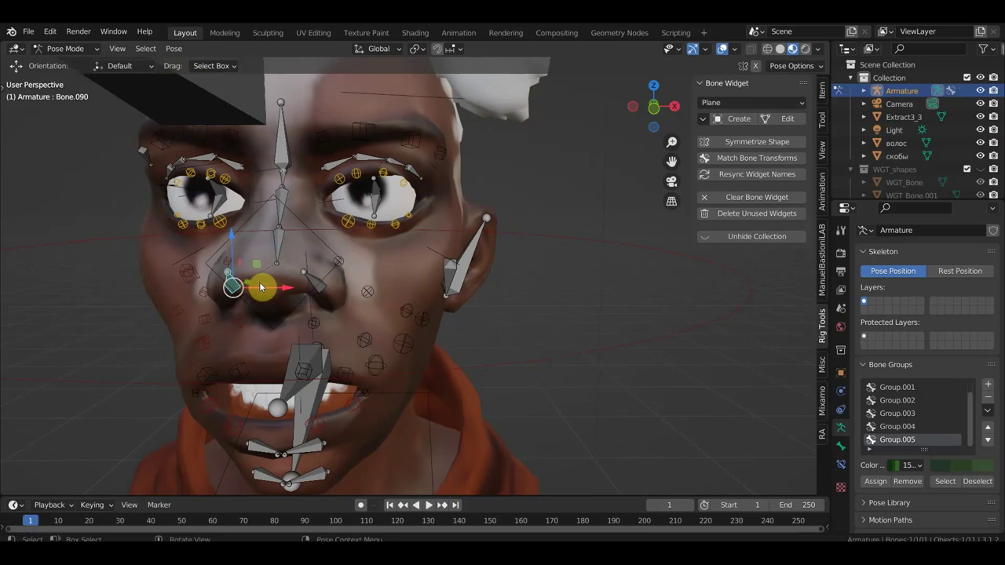
shift+click(329, 294)
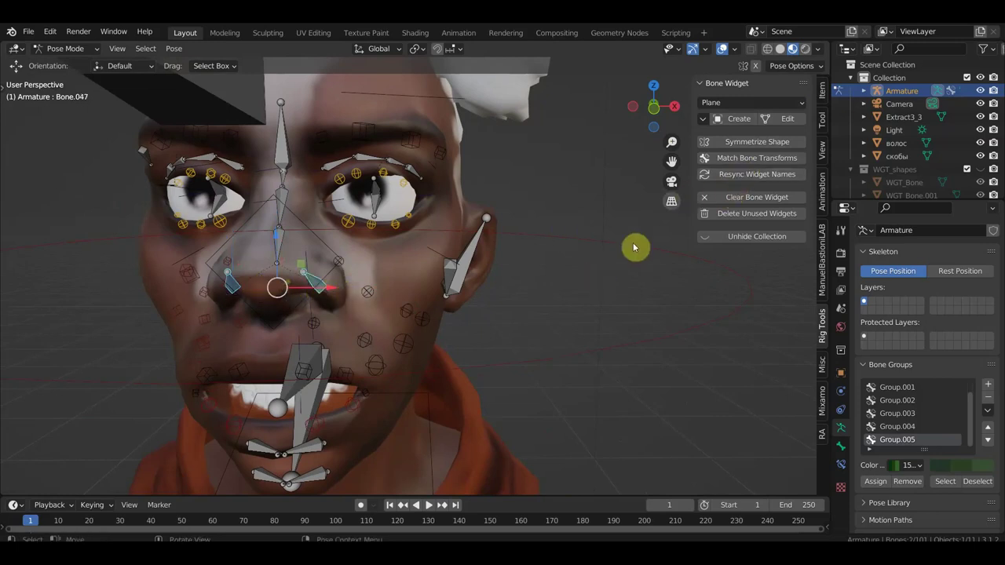
click(734, 103)
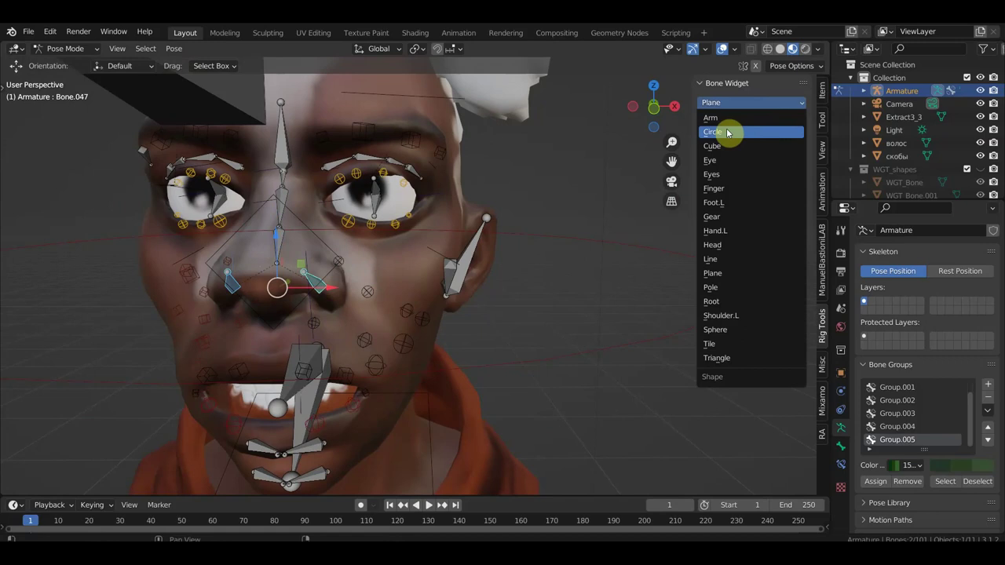
Create Circle widgets on the nostril bones with 0° X rotation and shrink them
click(726, 131)
click(744, 121)
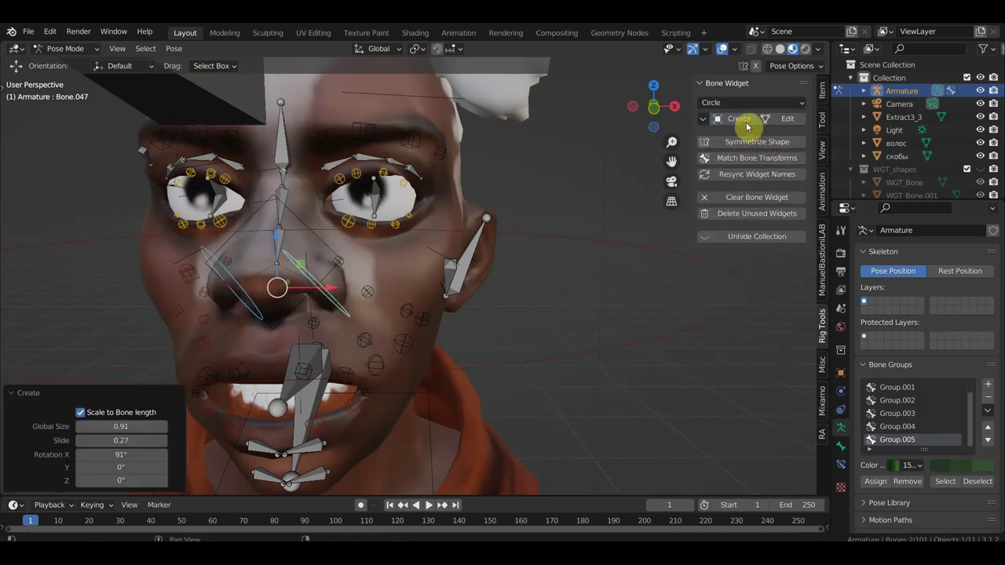
click(118, 454)
text(0)
key(Return)
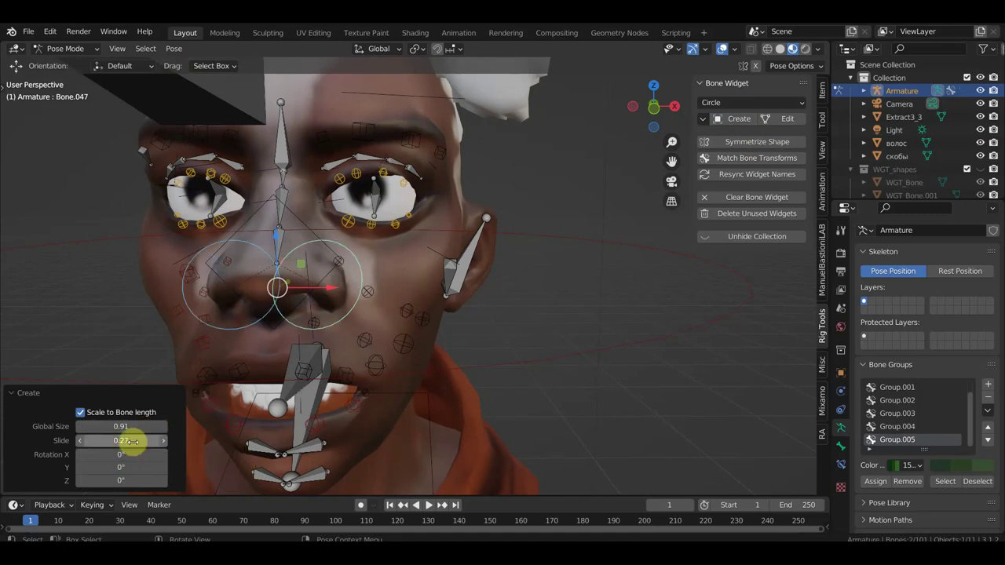
mouse_move(120, 426)
mouse_down()
mouse_move(86, 426)
mouse_move(110, 426)
mouse_up()
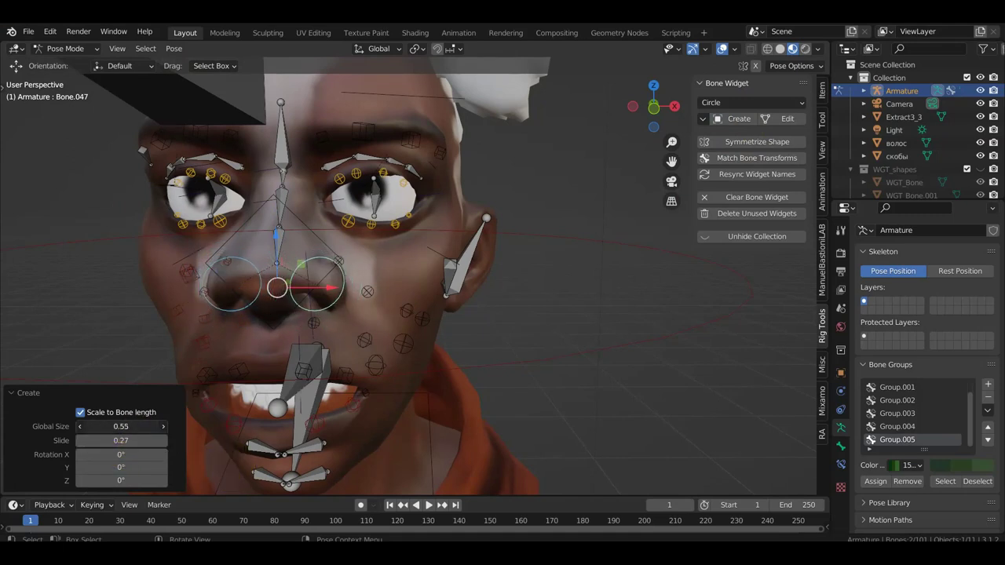
Select the nose bone and give Group.006 the green 03 theme colour set
click(311, 238)
middle_drag(374, 300, 397, 296)
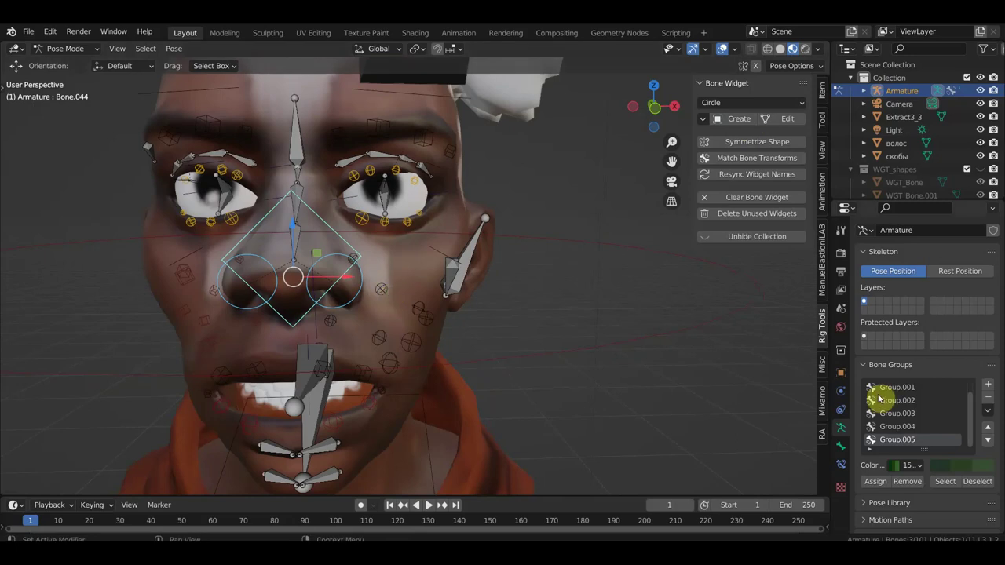
click(911, 465)
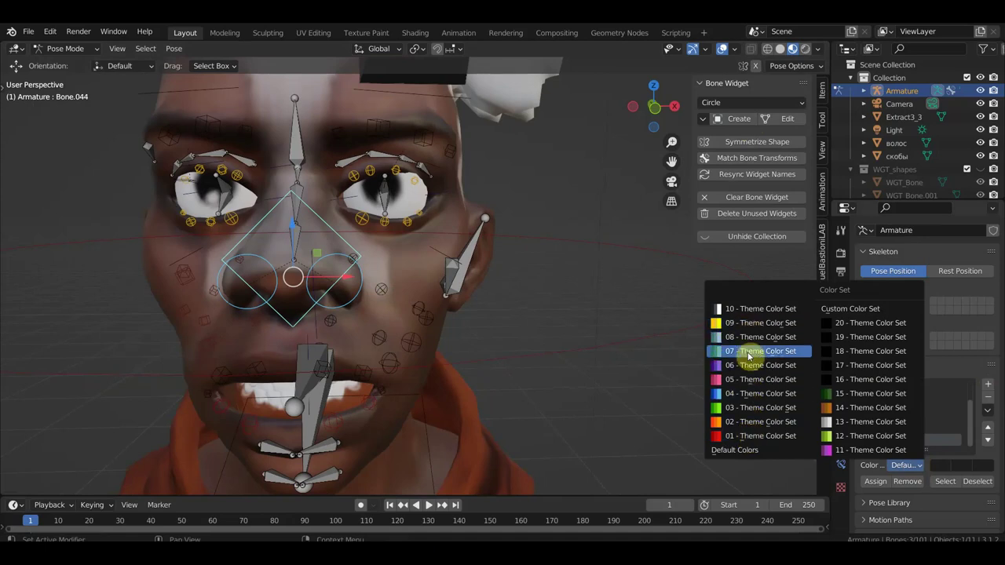
click(747, 409)
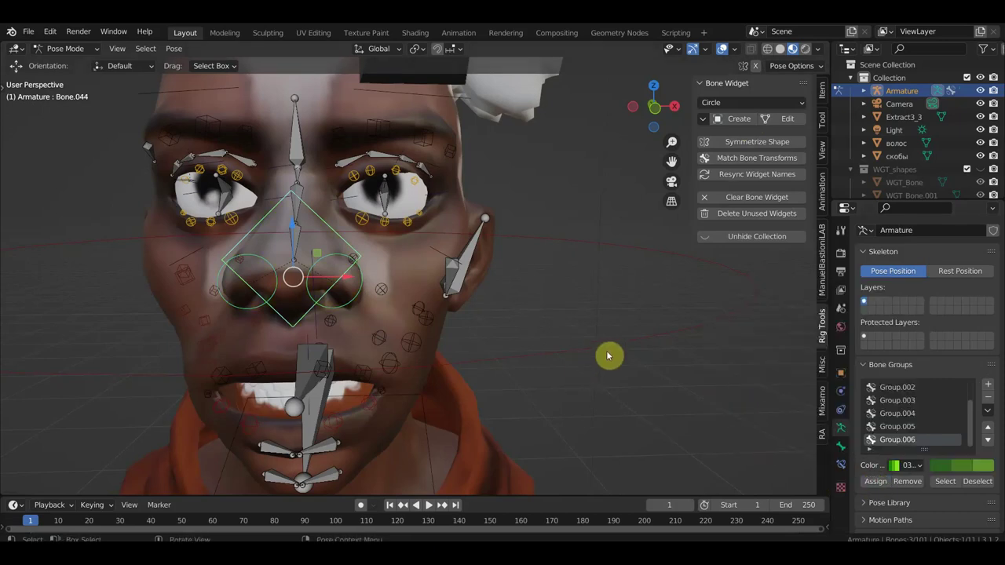
scroll(605, 354, down, 4)
mouse_move(606, 354)
middle_down()
mouse_move(502, 359)
mouse_move(610, 352)
middle_up()
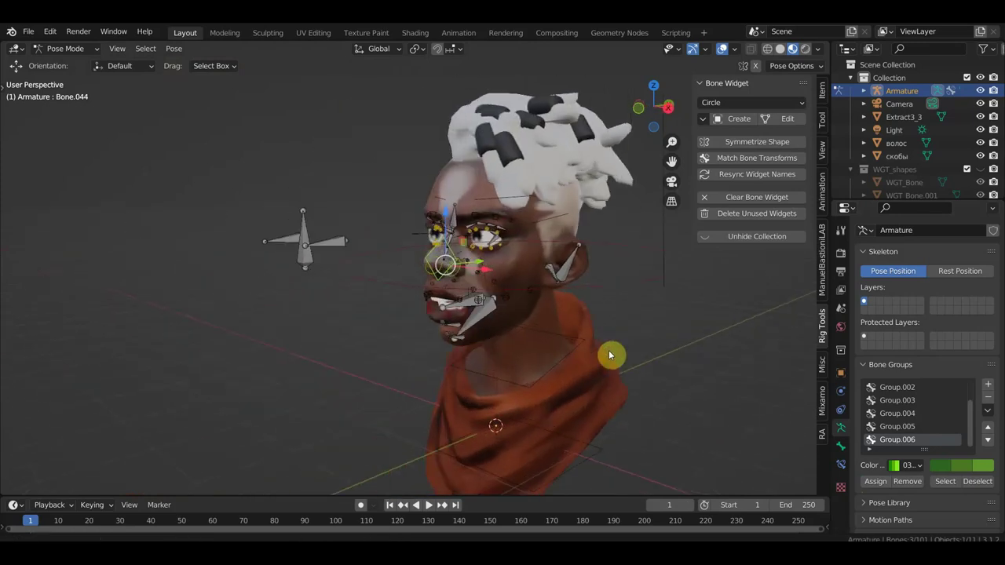
Save the blend file from the File menu
click(49, 31)
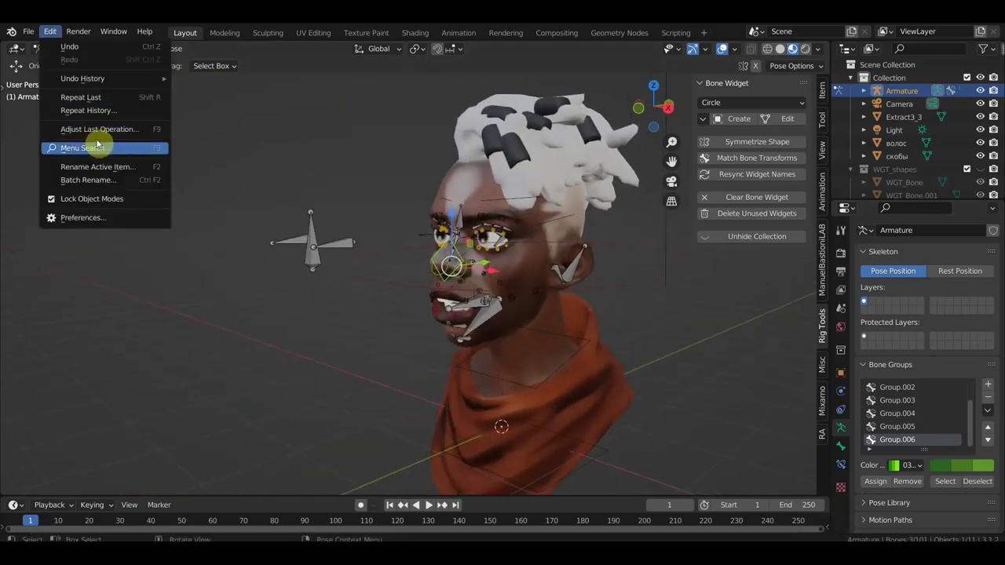
click(32, 36)
click(29, 32)
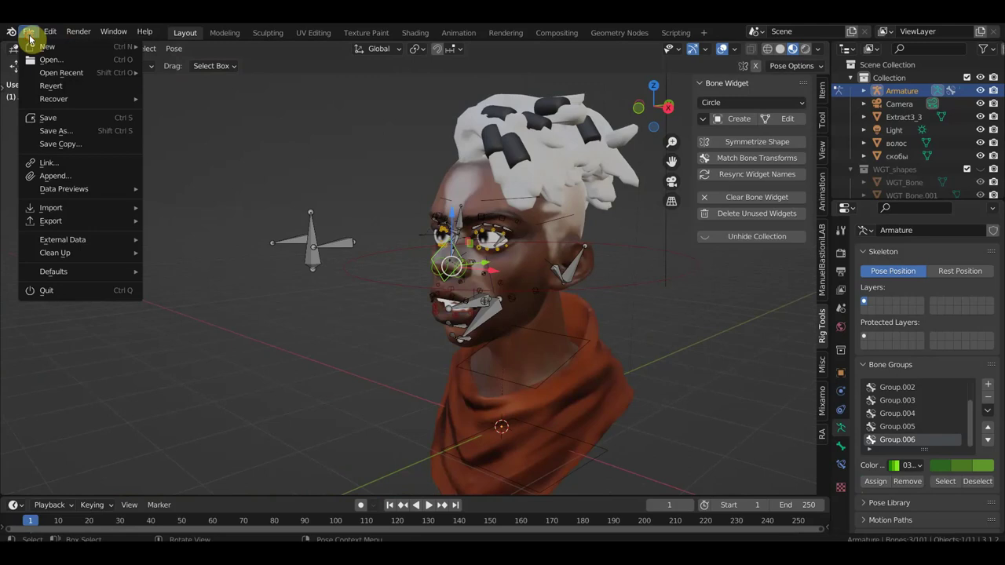
click(58, 117)
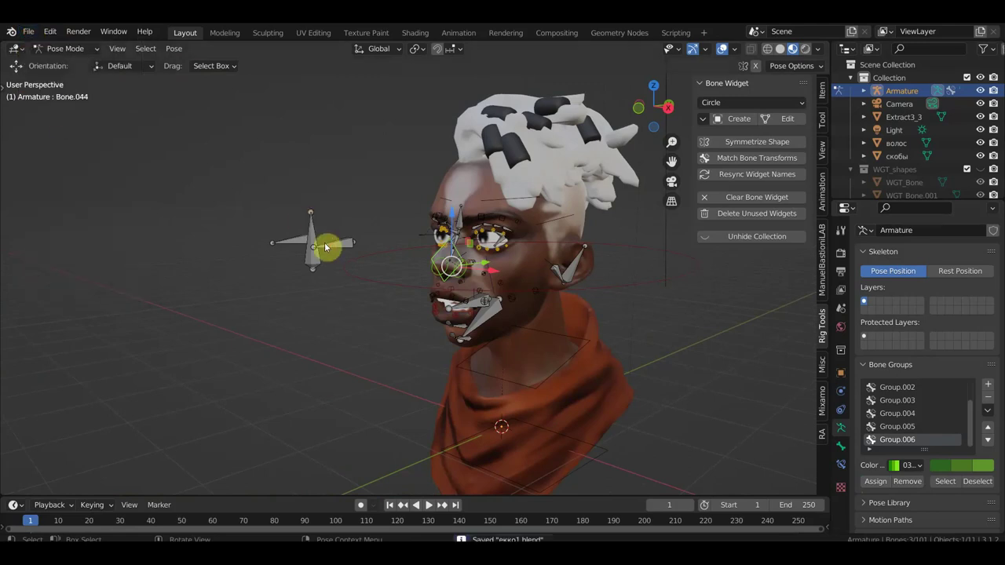
Select the standalone Bone.009 and create an Eyes widget on it
scroll(326, 248, up, 3)
scroll(341, 247, up, 1)
scroll(353, 243, up, 1)
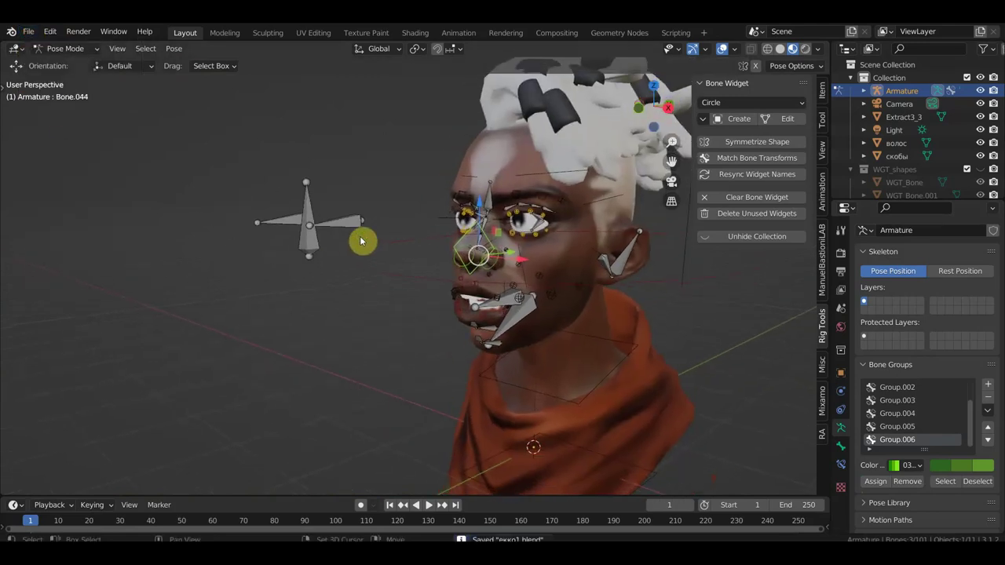
scroll(361, 240, up, 1)
click(272, 182)
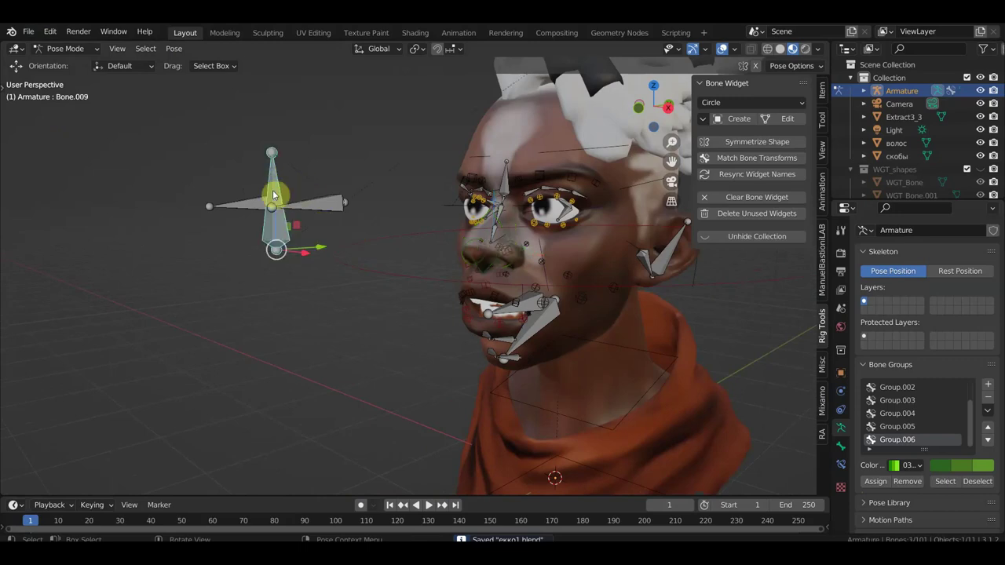
ctrl+scroll(283, 192, down, 1)
ctrl+scroll(266, 201, down, 1)
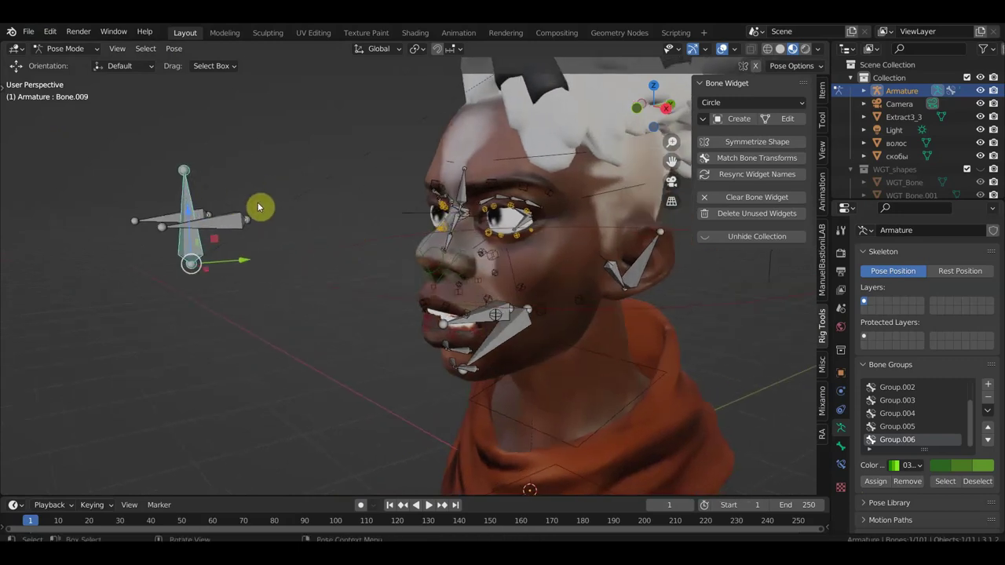
click(740, 102)
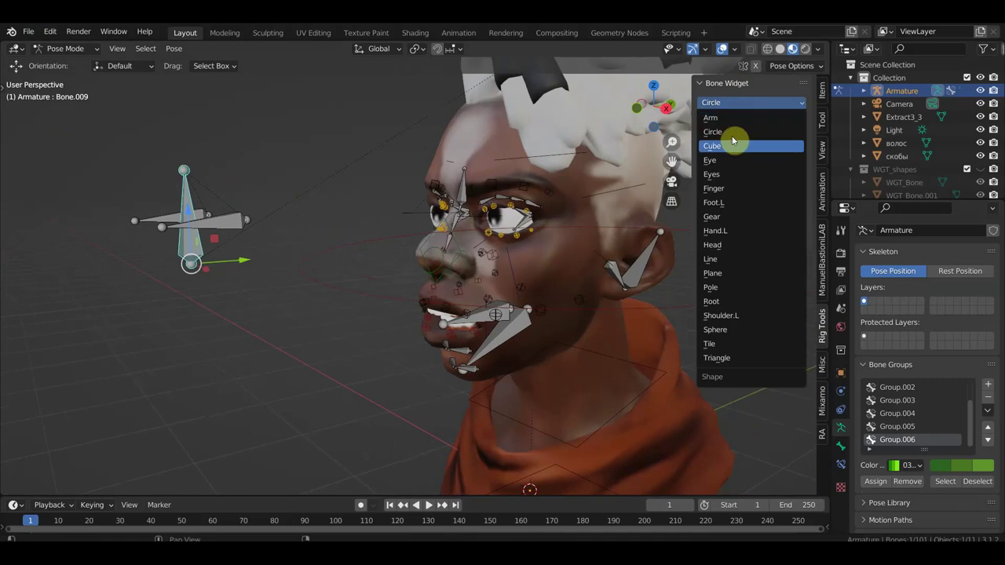
click(721, 176)
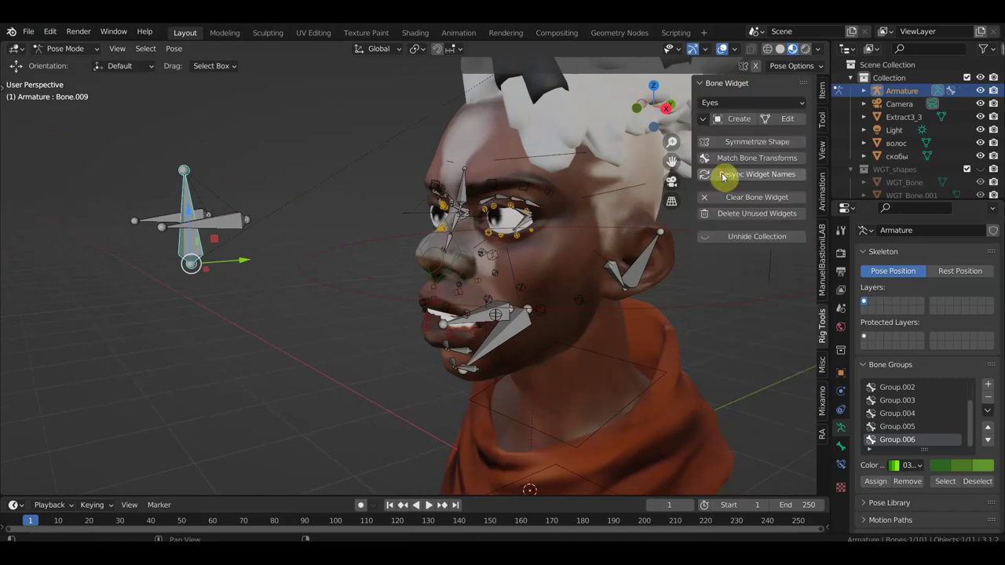
click(739, 119)
In side view, set the Eyes widget to size 2.38, slide 0.27, rotation X 90°
middle_drag(532, 184, 275, 231)
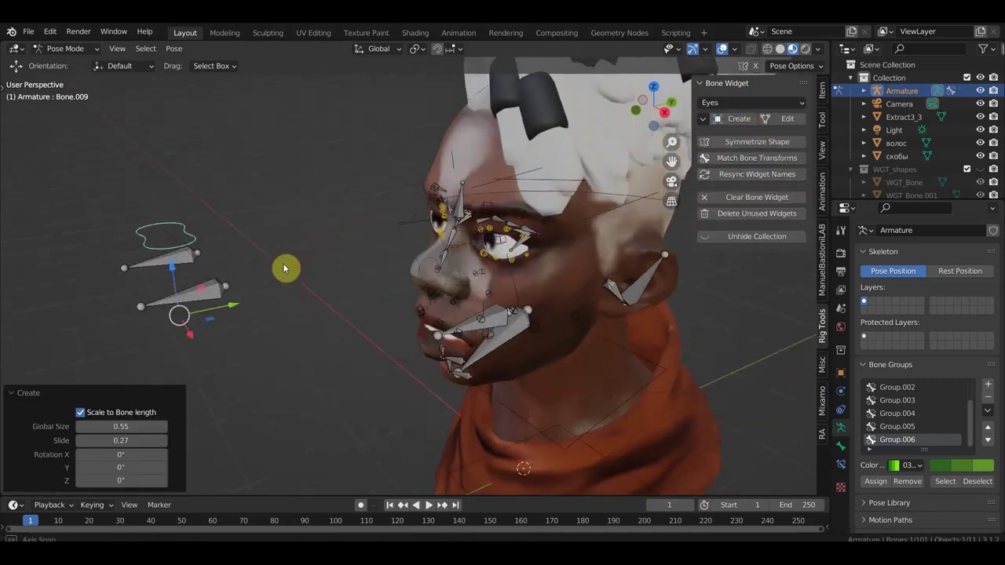
key(KP_3)
drag(118, 426, 137, 426)
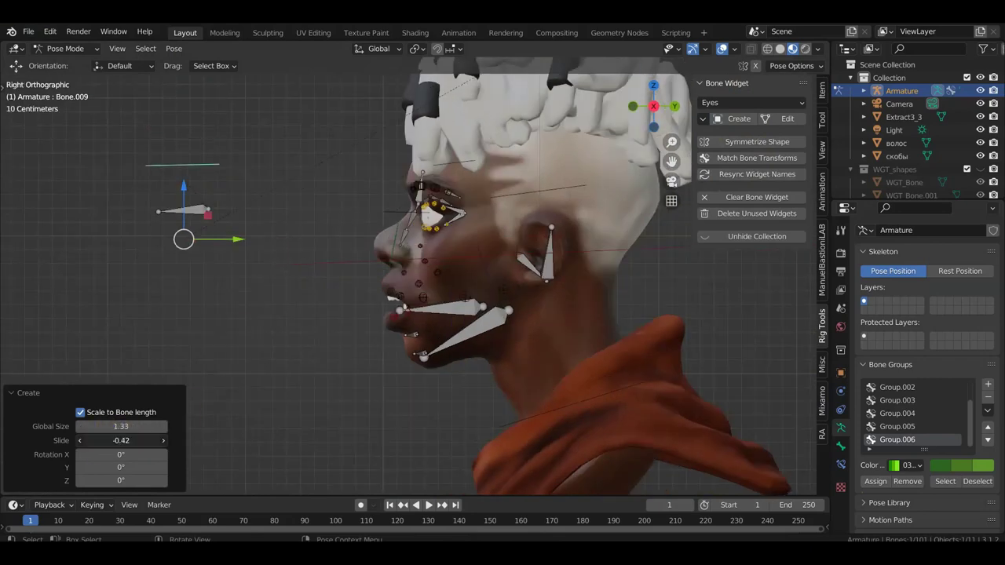
drag(95, 441, 121, 455)
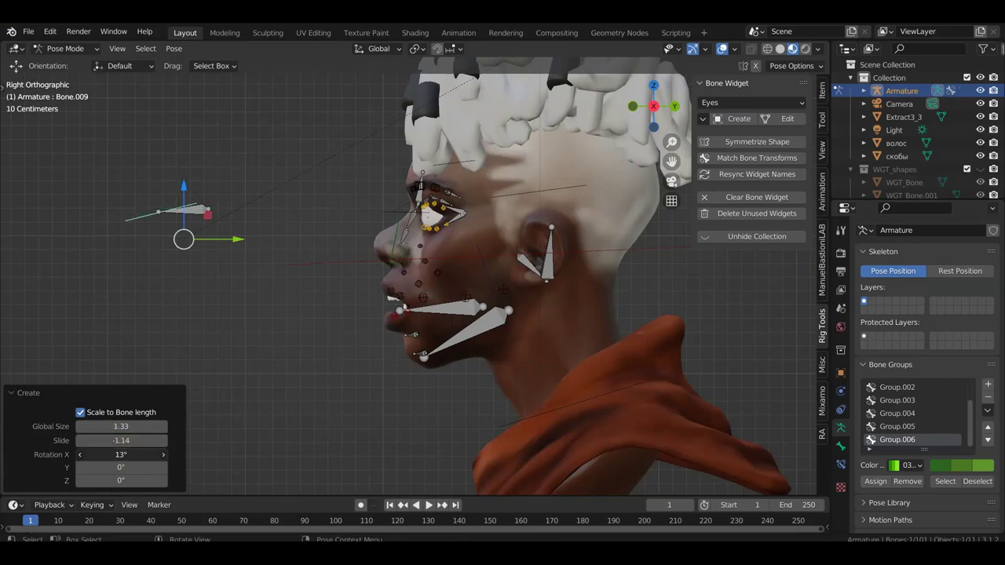
drag(122, 454, 126, 456)
click(126, 455)
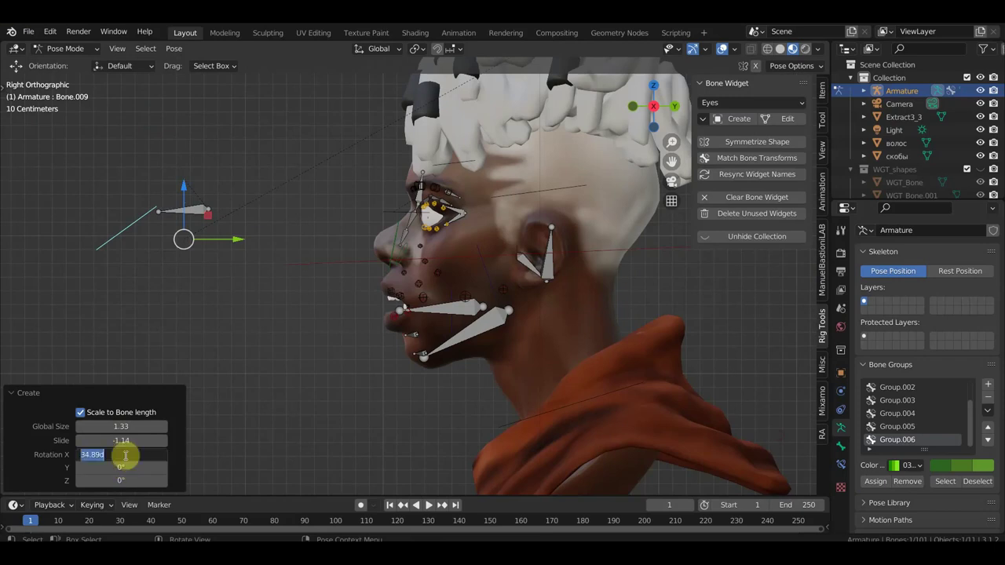
text(90)
key(Return)
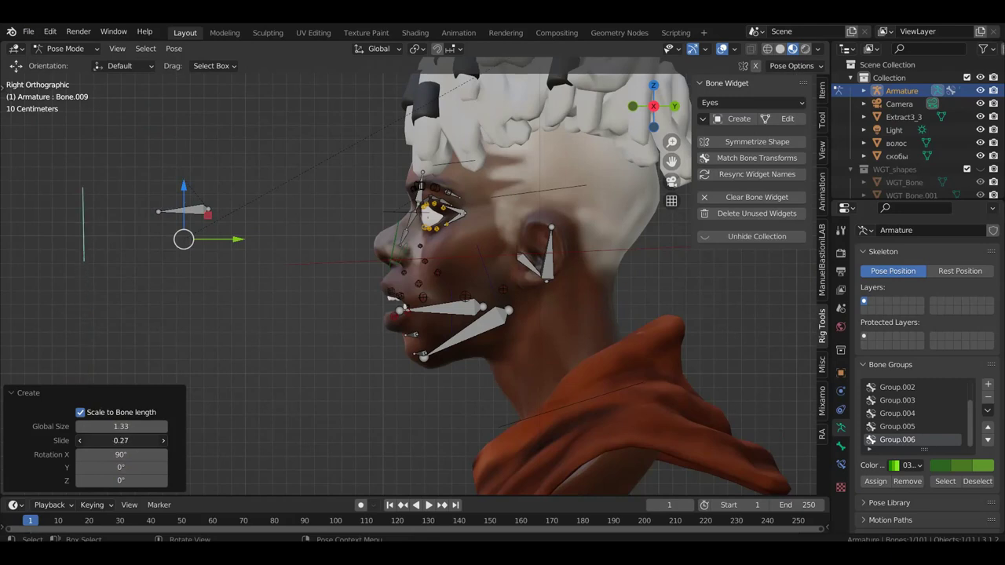
mouse_move(121, 426)
mouse_down()
mouse_move(150, 426)
mouse_move(116, 433)
mouse_up()
scroll(184, 341, down, 3)
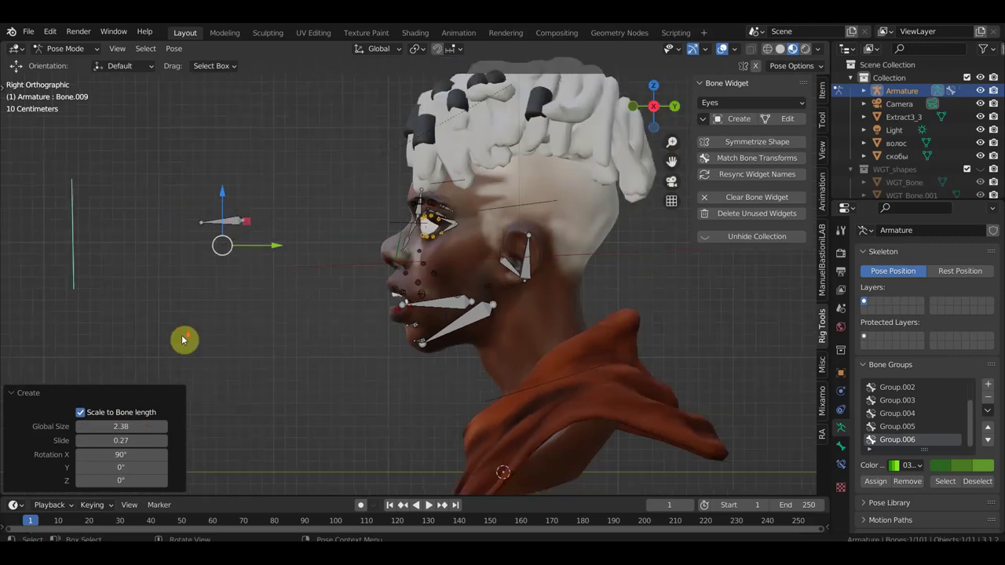
scroll(202, 330, down, 2)
mouse_move(275, 210)
mouse_down()
mouse_move(289, 239)
mouse_move(315, 254)
mouse_up()
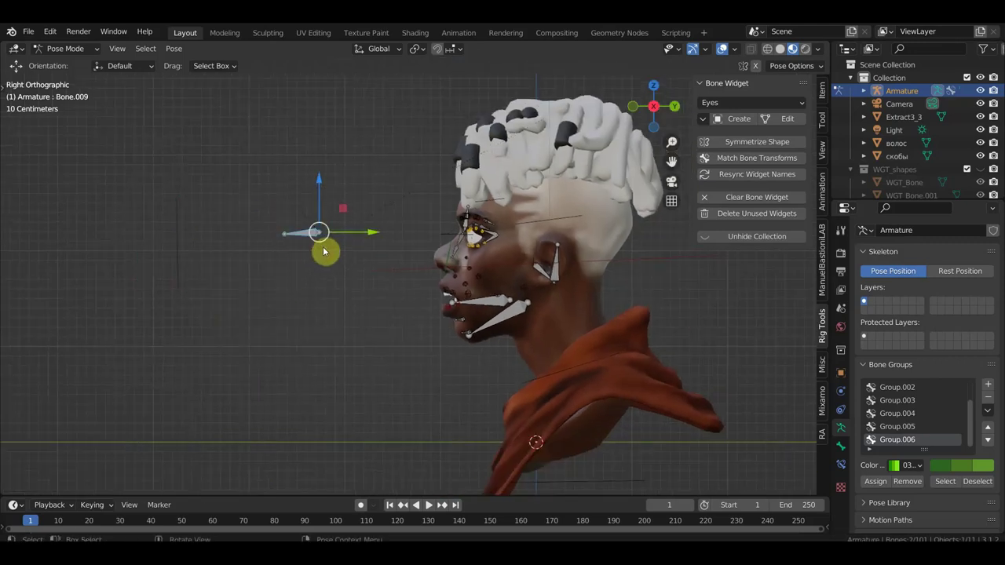
Replace Bone.009's widget with a single Eye shape, rotation X 0°, global size 3.28
click(736, 103)
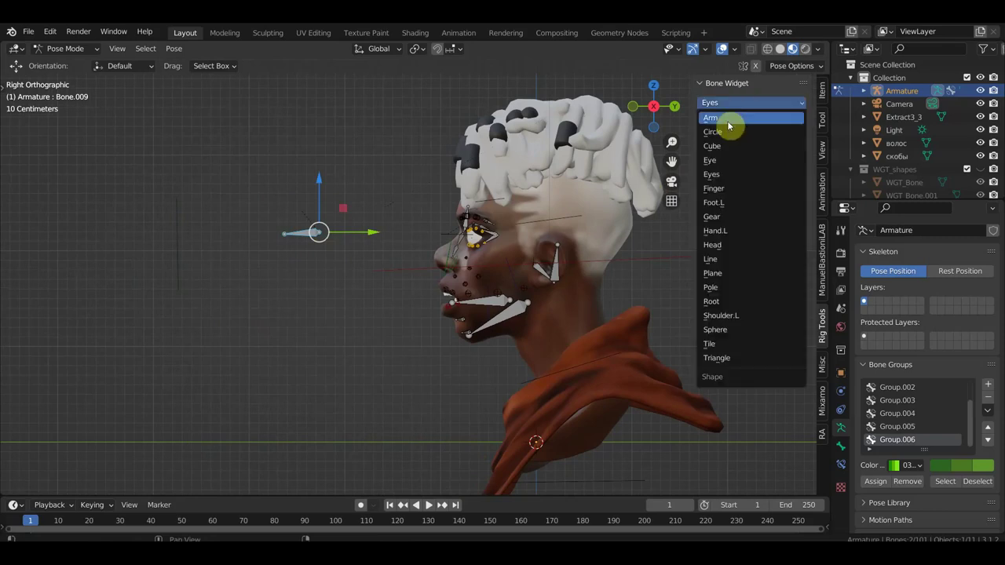
click(719, 162)
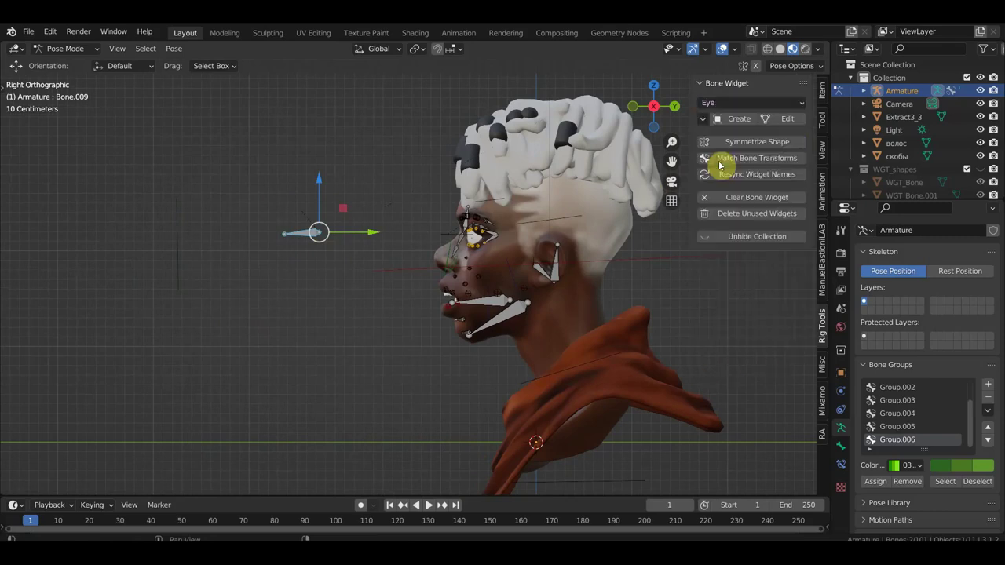
click(739, 119)
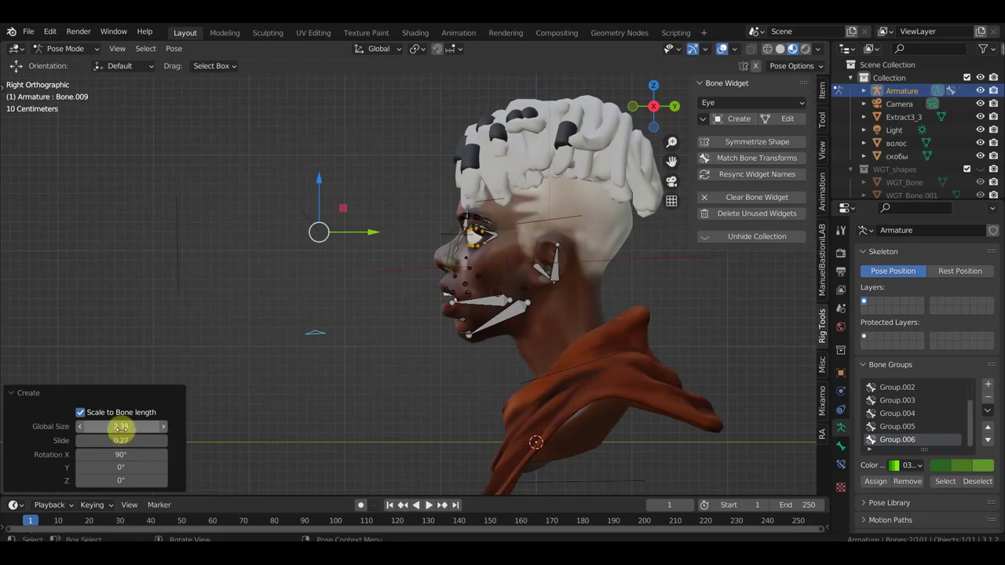
text(0)
text(3.25)
key(Return)
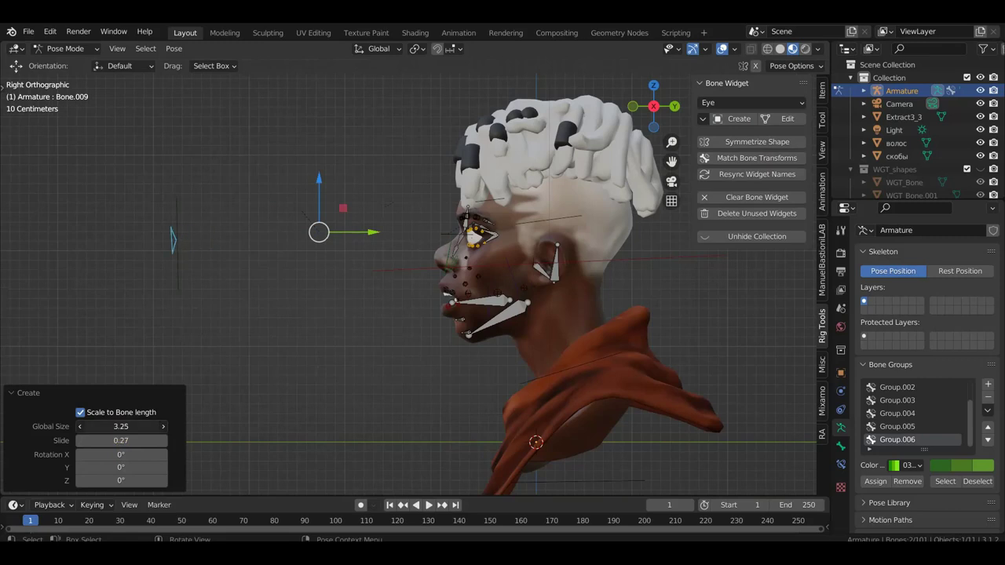
drag(120, 426, 125, 426)
mouse_move(285, 323)
middle_down()
mouse_move(383, 328)
mouse_move(339, 312)
mouse_move(351, 303)
middle_up()
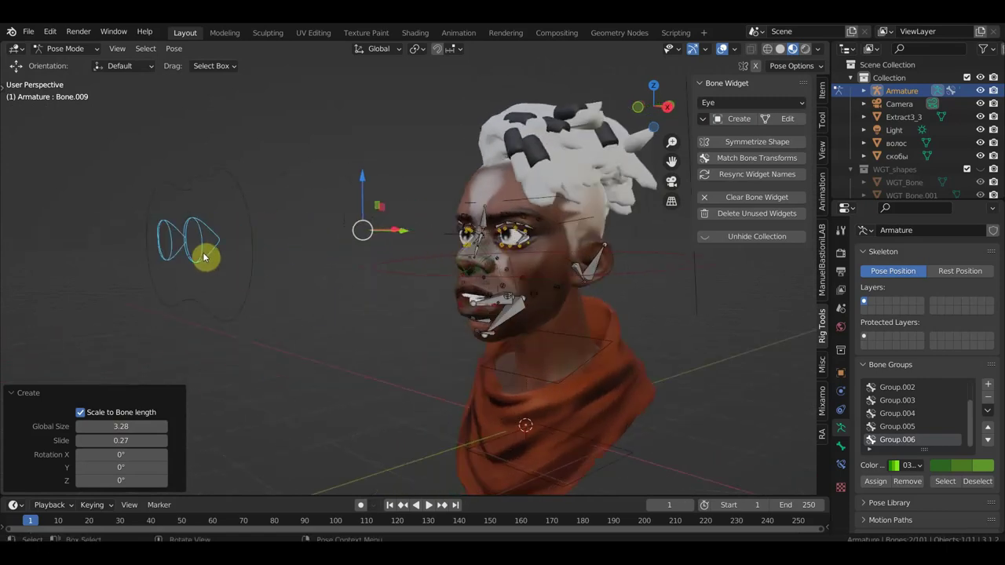
Assign the eye widget to green Group.006 and the outer face widget to red Group.002
click(874, 481)
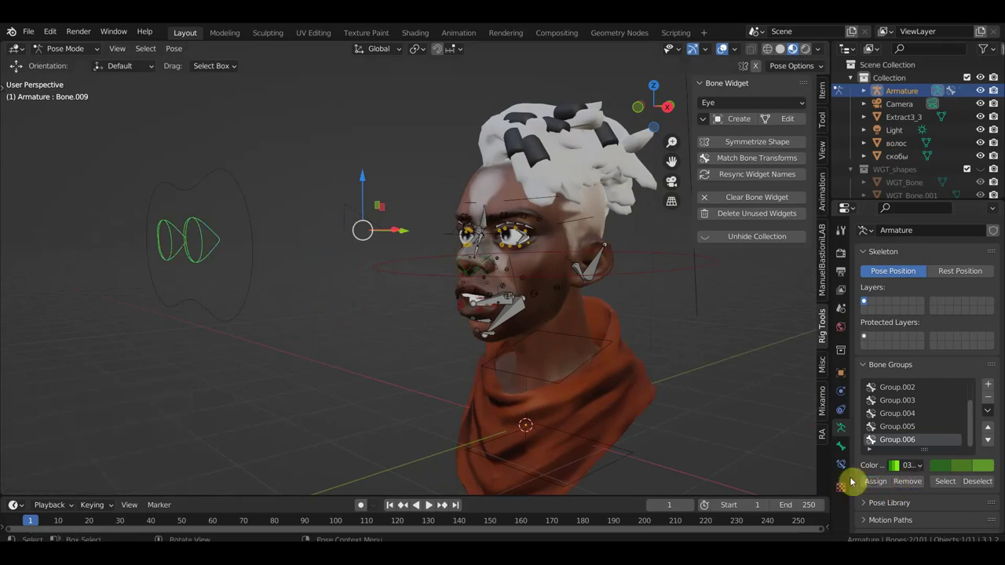
click(251, 302)
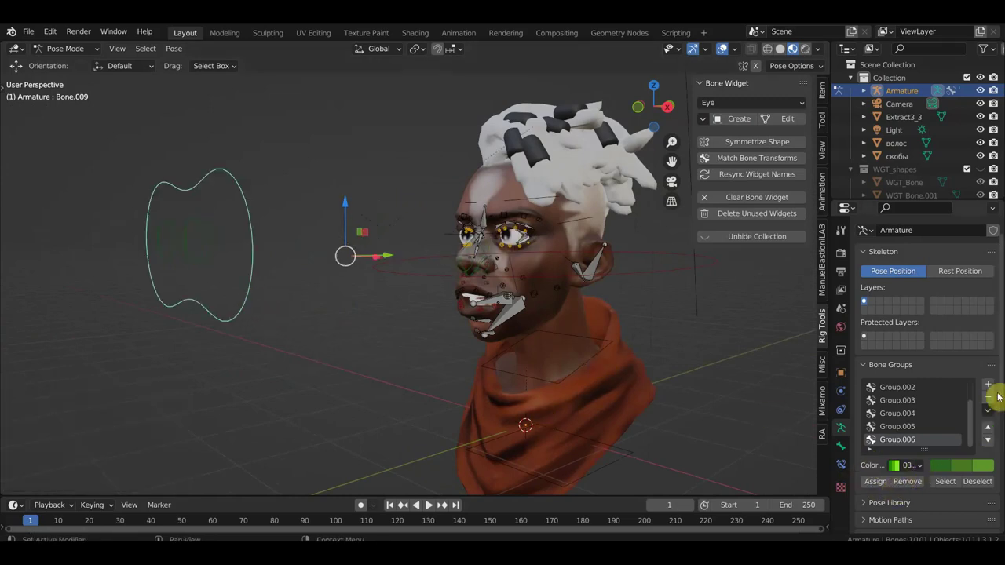
scroll(901, 421, up, 2)
click(903, 411)
click(877, 483)
mouse_move(538, 340)
ctrl+middle_down()
mouse_move(528, 327)
mouse_move(343, 304)
ctrl+middle_up()
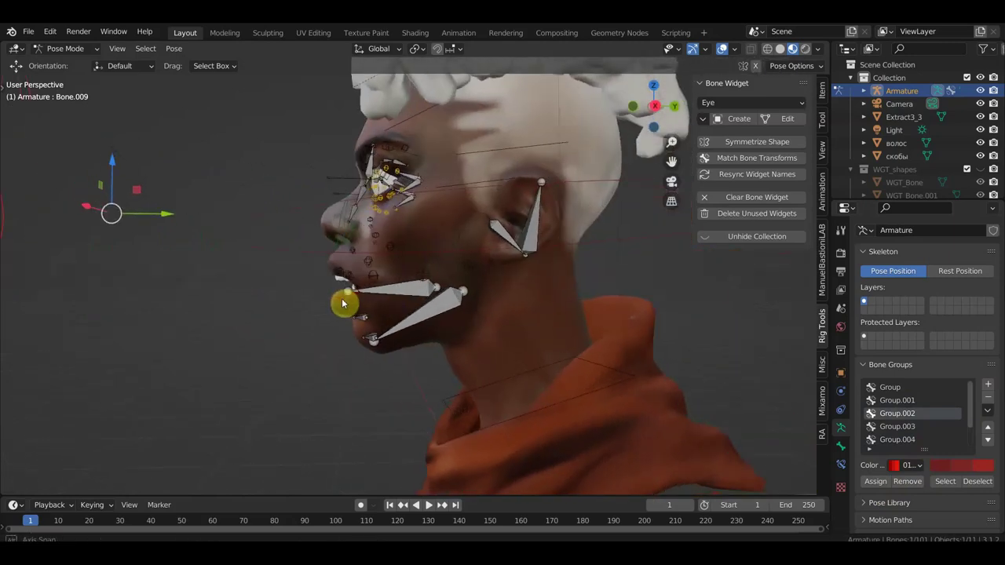
Select the mouth and jaw bones and create a Circle widget on the jaw bone
click(399, 290)
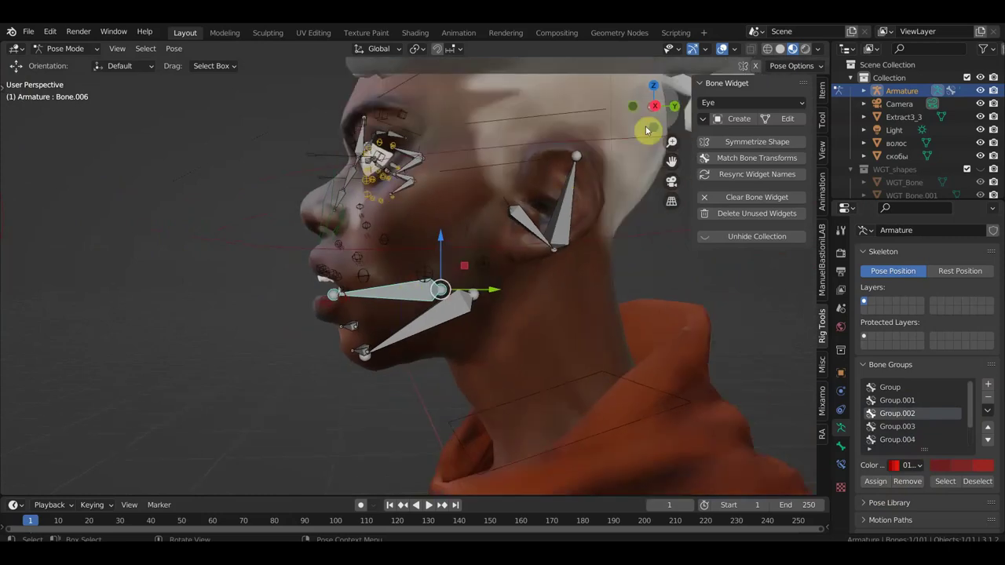
click(727, 103)
click(726, 209)
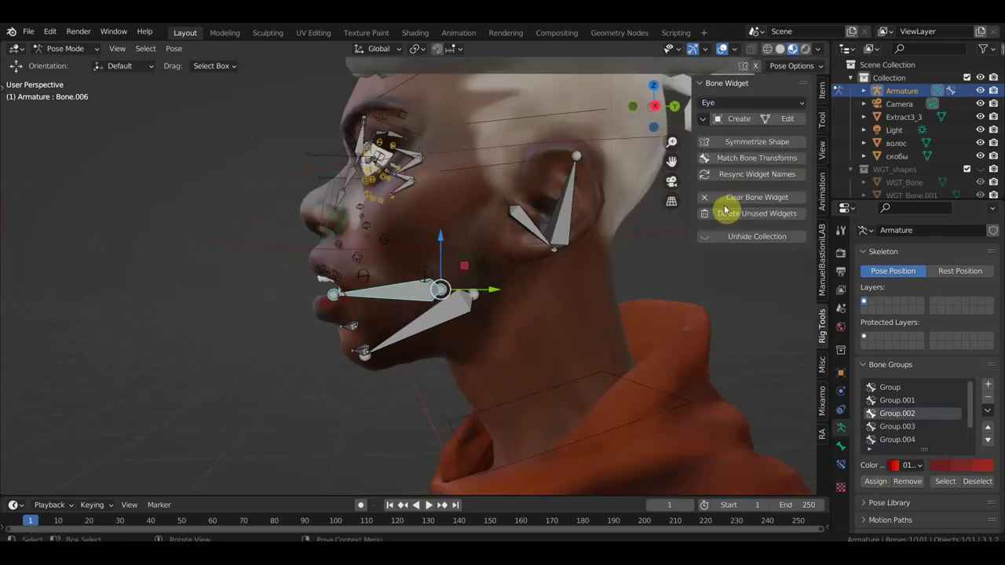
shift+click(430, 325)
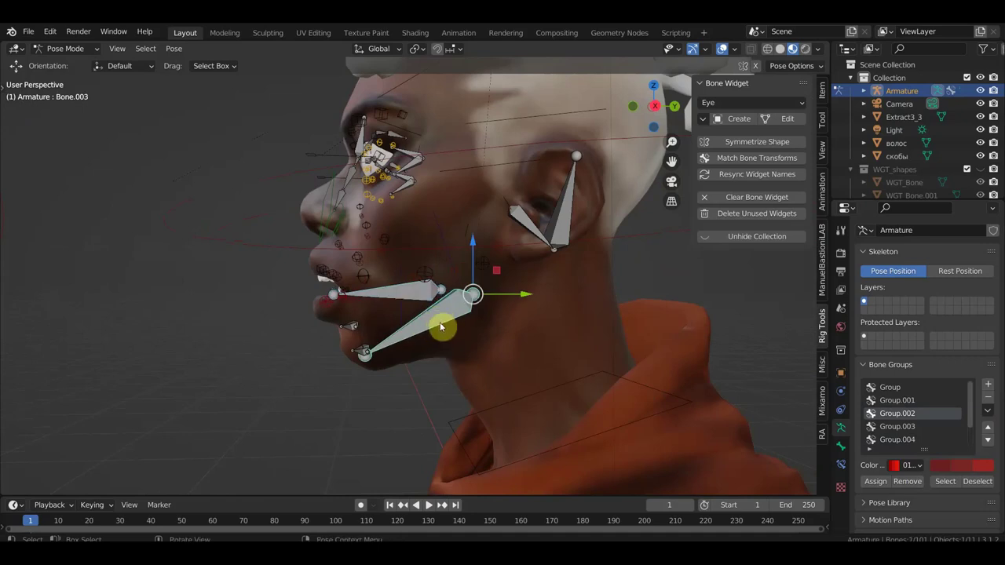
click(746, 103)
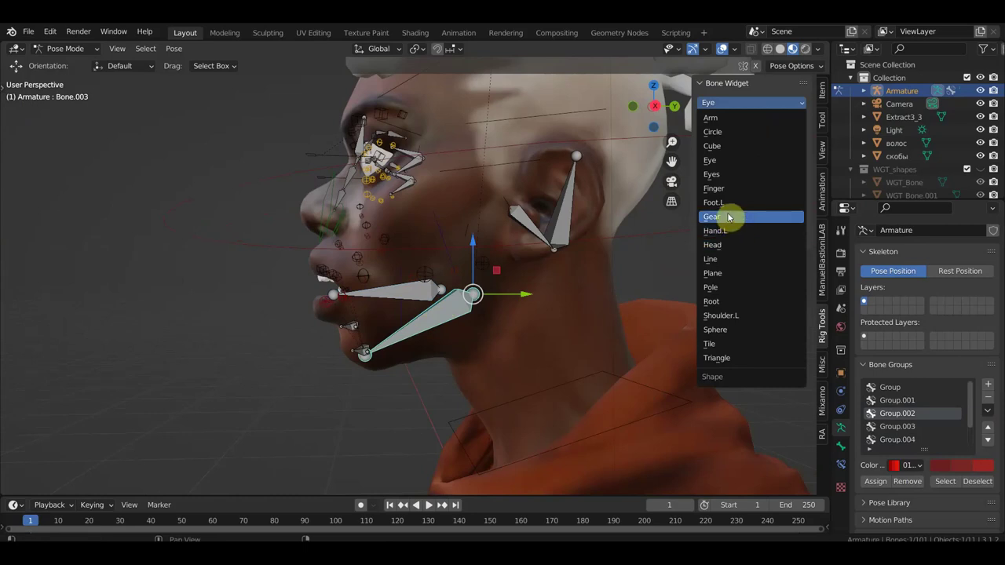
click(721, 132)
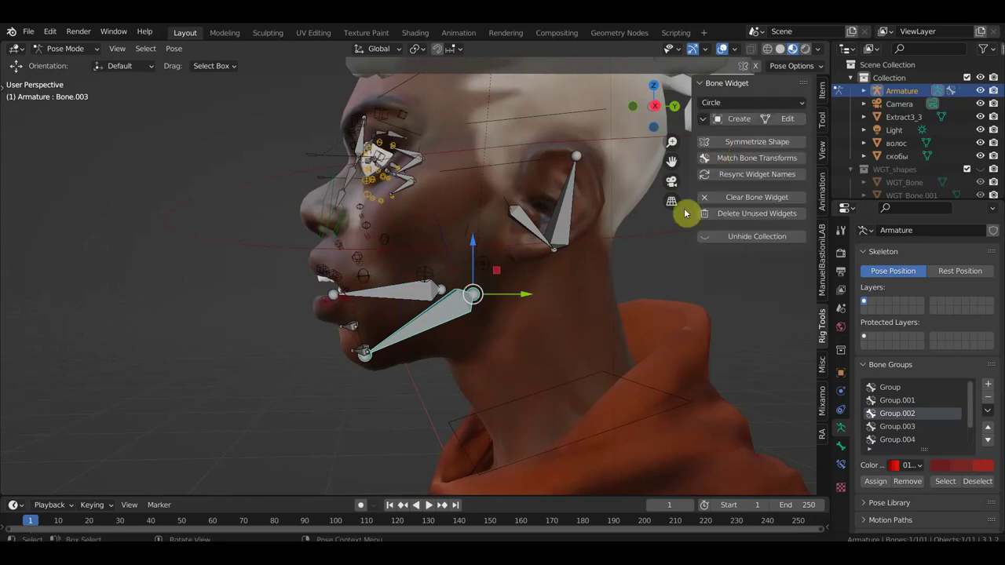
click(742, 130)
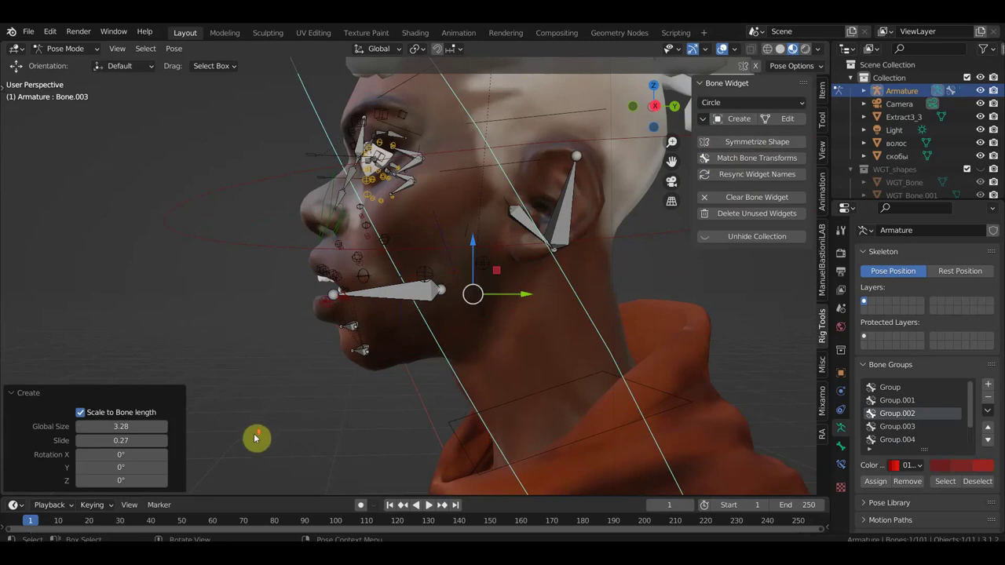
Fit the jaw circle around the mouth: slide 0.45, rotation X 87°, size 0.70
scroll(263, 432, down, 5)
mouse_move(121, 441)
mouse_down()
mouse_move(86, 440)
mouse_move(133, 440)
mouse_move(71, 427)
mouse_move(113, 426)
mouse_up()
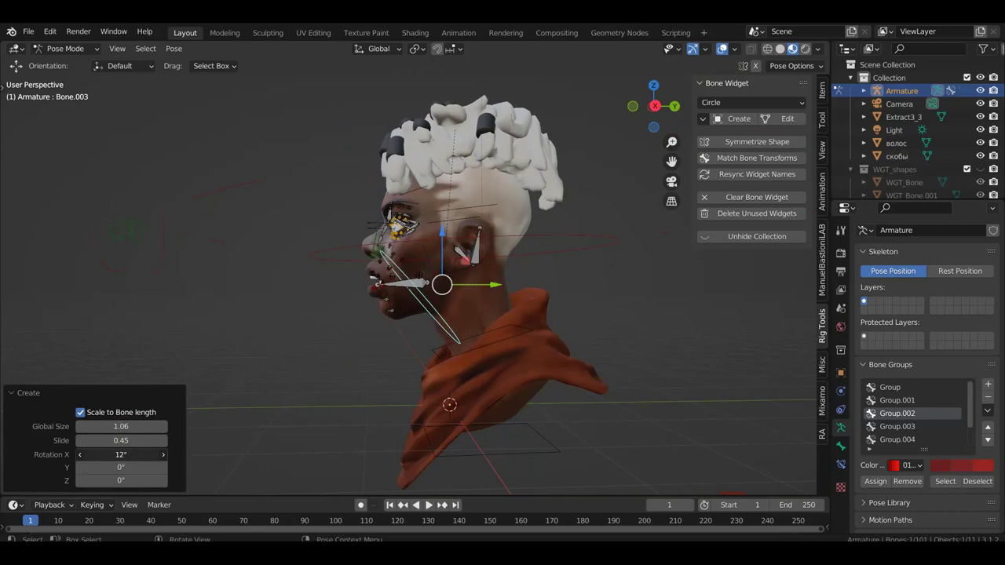
drag(120, 455, 137, 455)
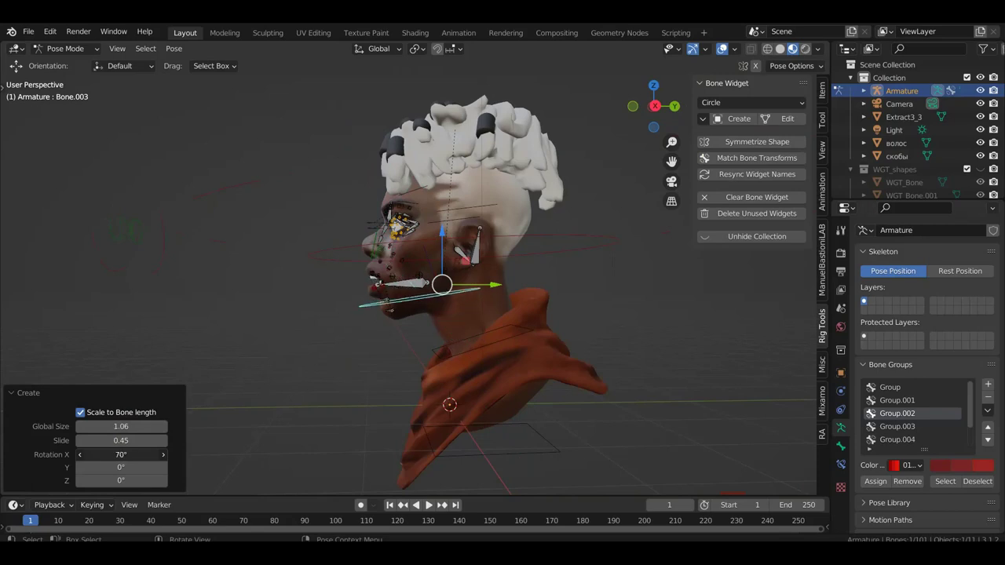
drag(120, 455, 124, 454)
mouse_move(424, 369)
middle_down()
mouse_move(642, 367)
mouse_move(639, 379)
middle_up()
drag(120, 426, 96, 426)
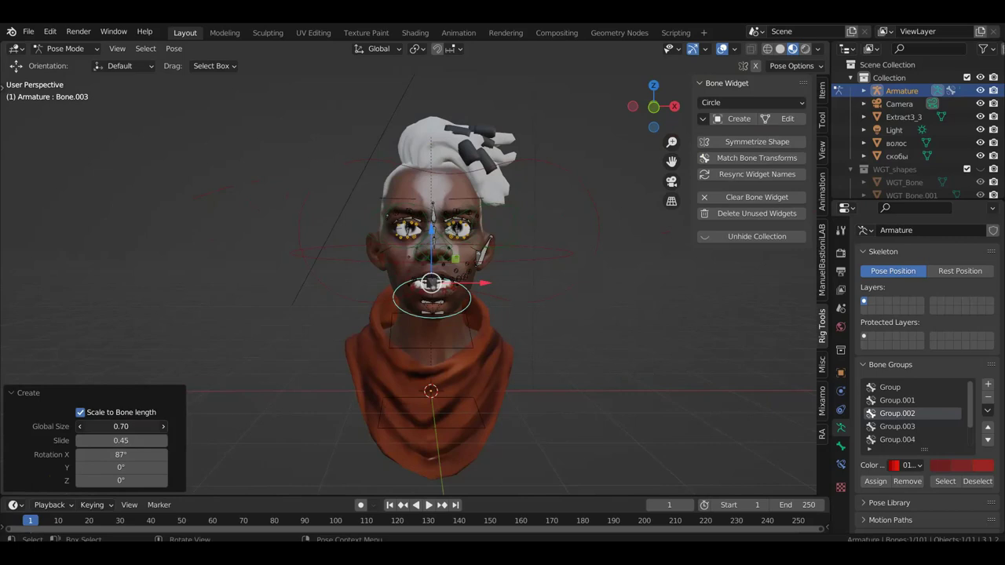
Assign the jaw bone to purple Group.003, then select mouth bone Bone.006
click(915, 429)
click(876, 482)
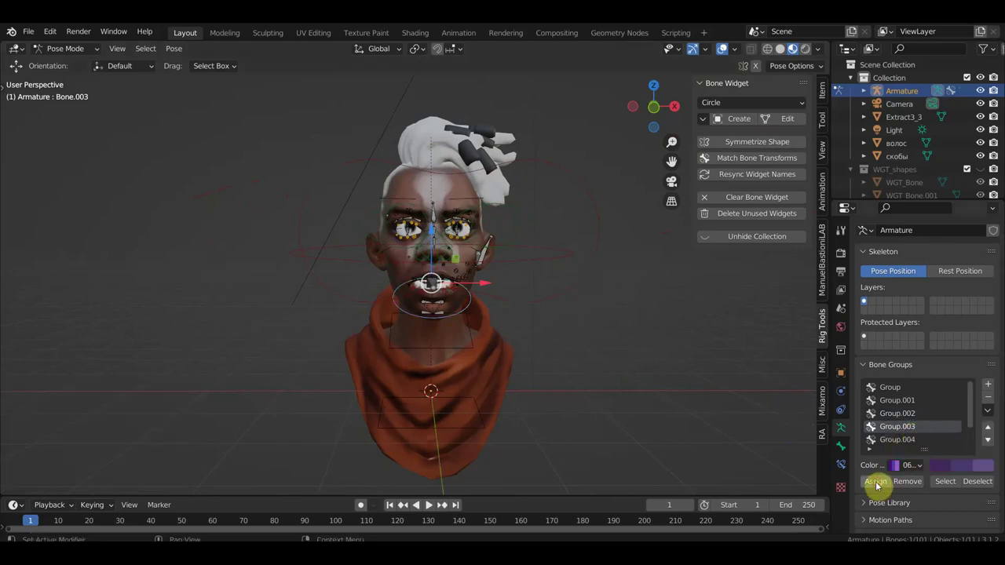
middle_drag(617, 403, 550, 402)
scroll(525, 399, up, 3)
scroll(524, 398, up, 2)
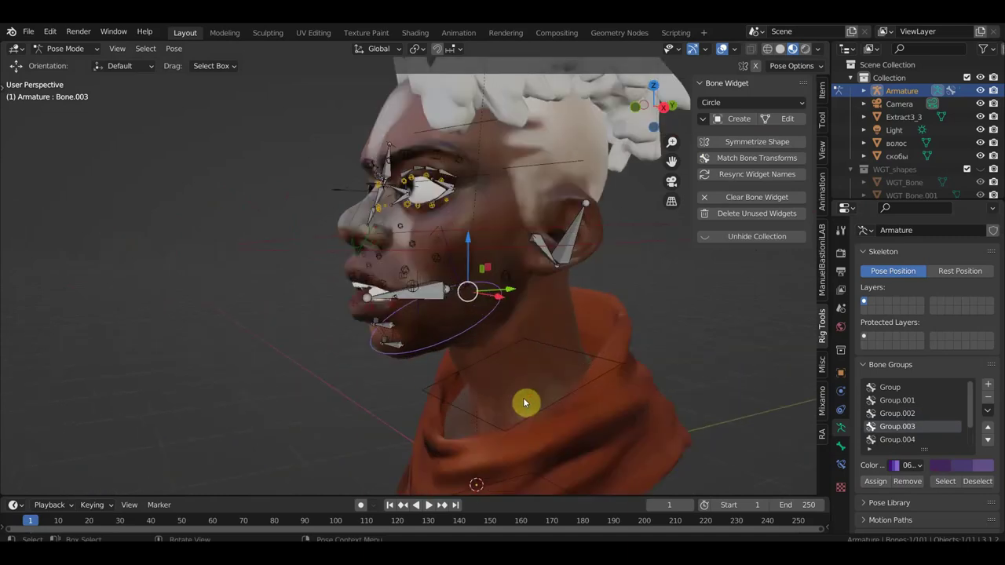
click(421, 293)
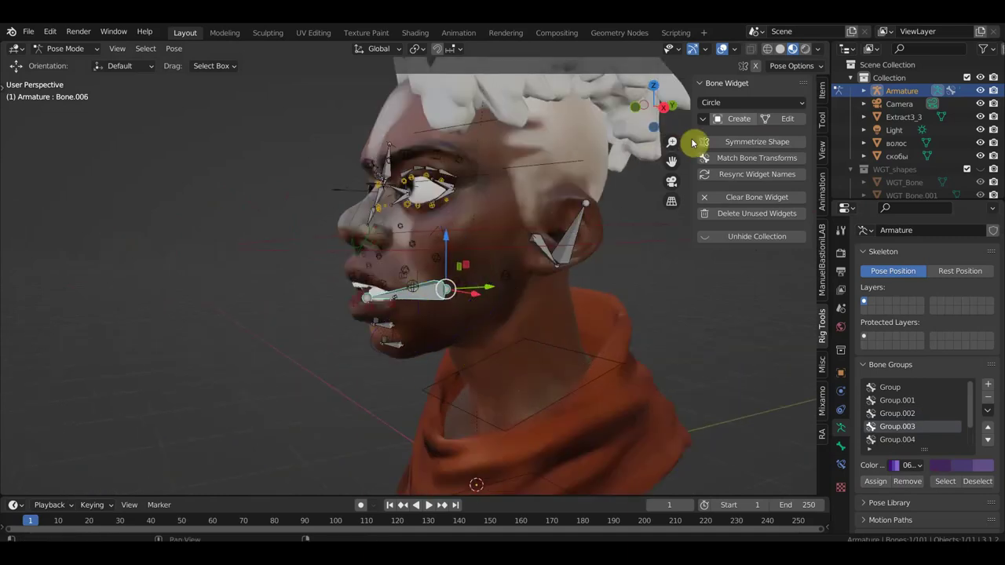
Create a Finger widget on the mouth bone and slide it slightly below the chin
click(751, 102)
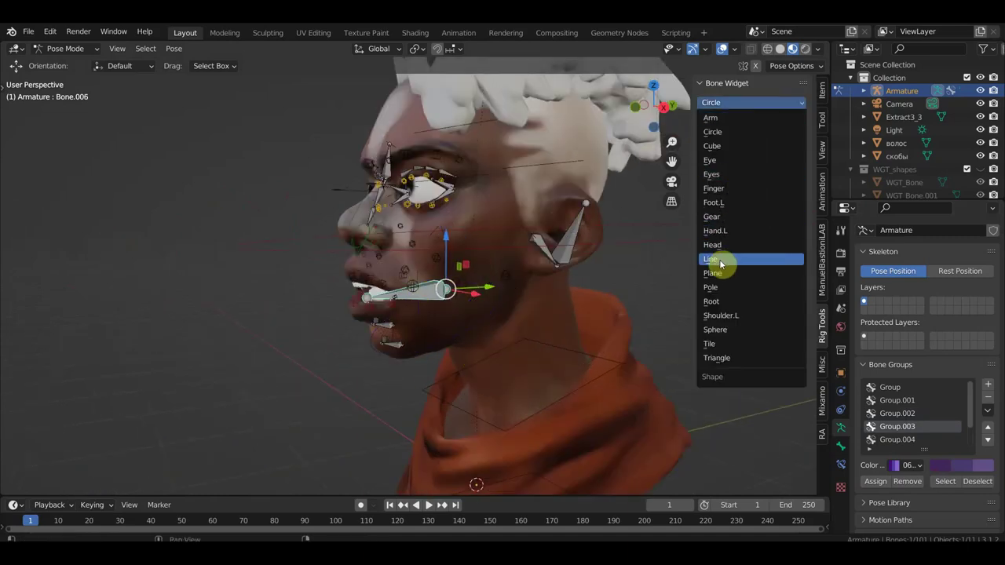
click(726, 187)
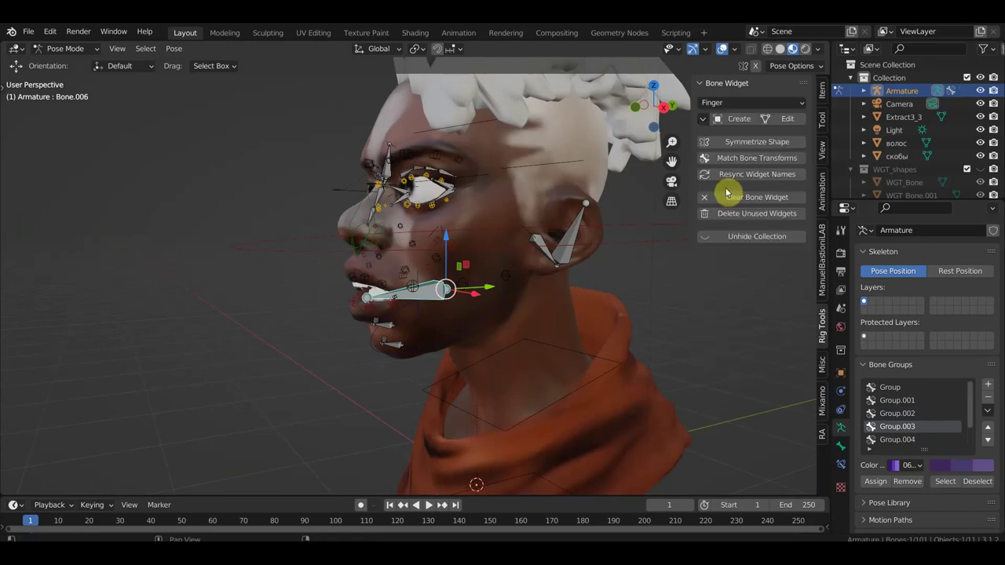
click(742, 118)
middle_drag(316, 415, 275, 406)
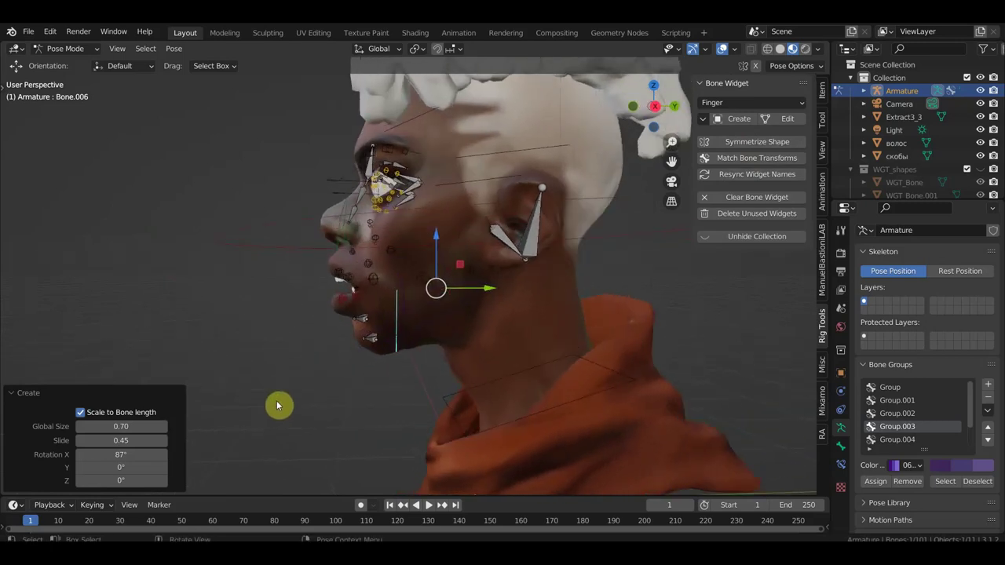
key(KP_3)
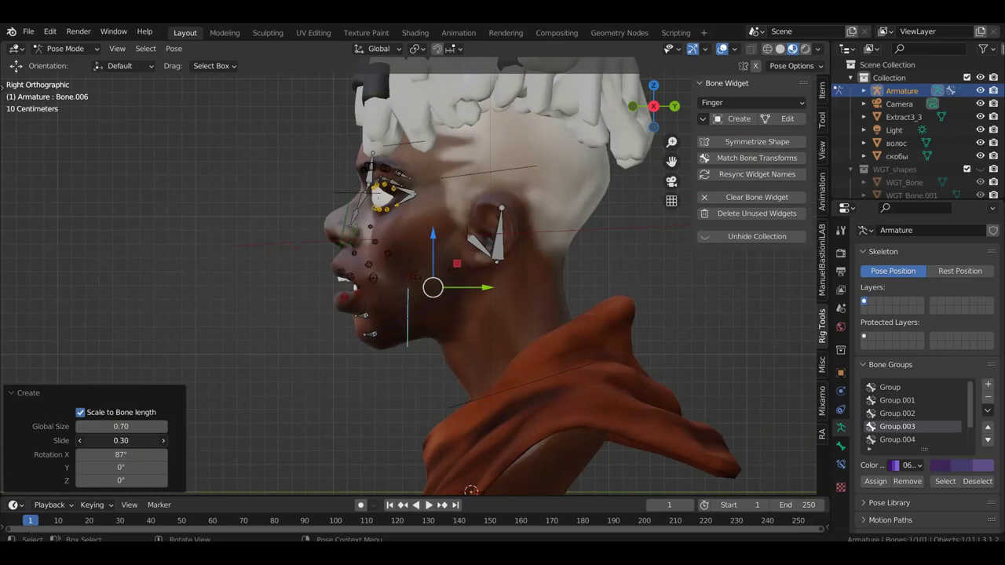
drag(121, 441, 133, 441)
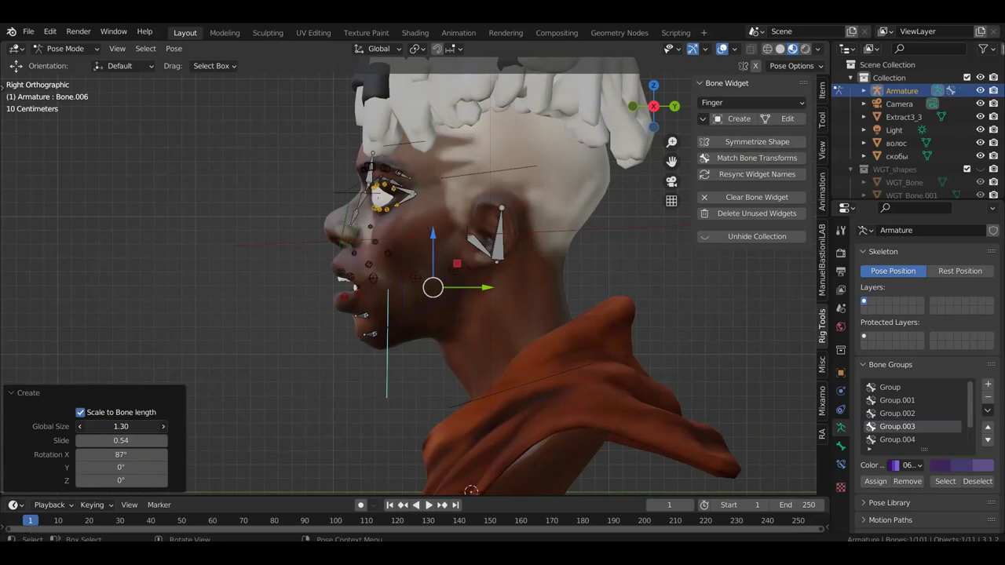
Reselect mouth bone Bone.006 and test-move it with G, then undo the move
middle_drag(403, 423, 420, 406)
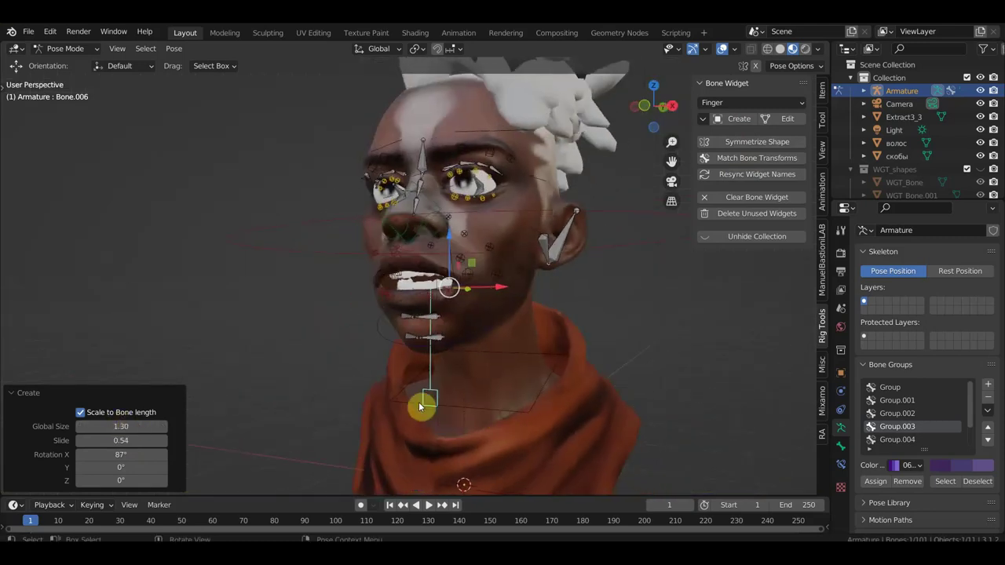
click(429, 400)
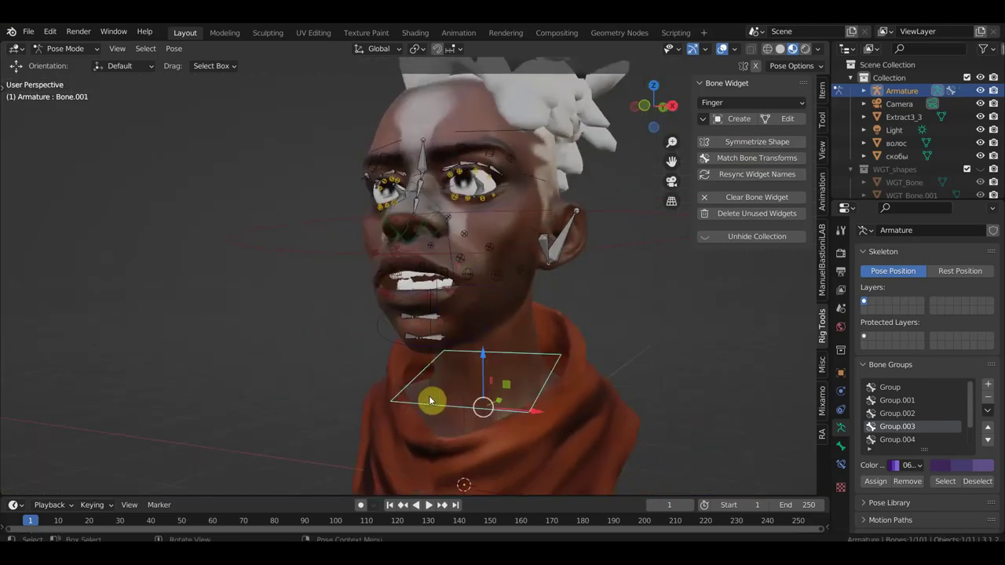
click(441, 392)
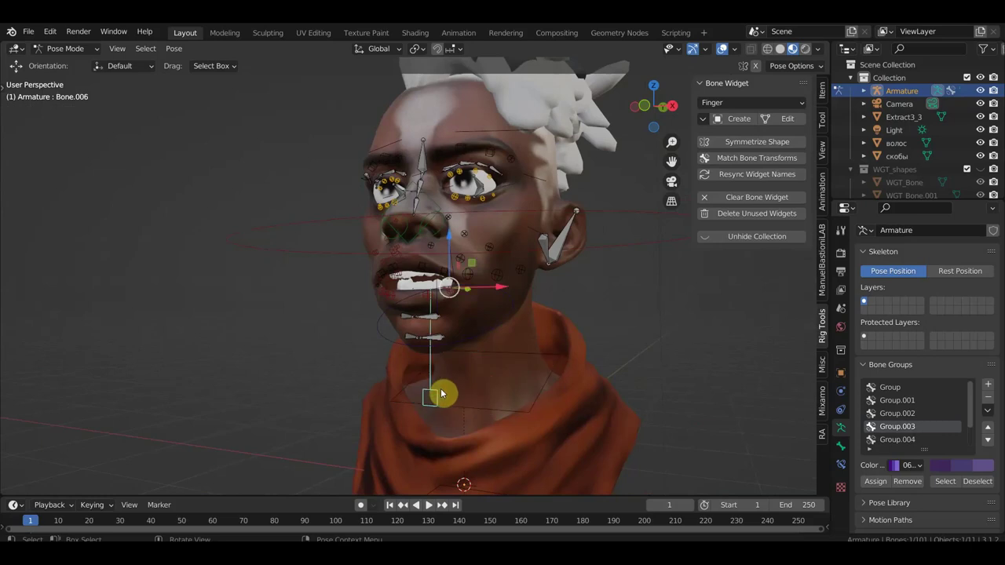
key(g)
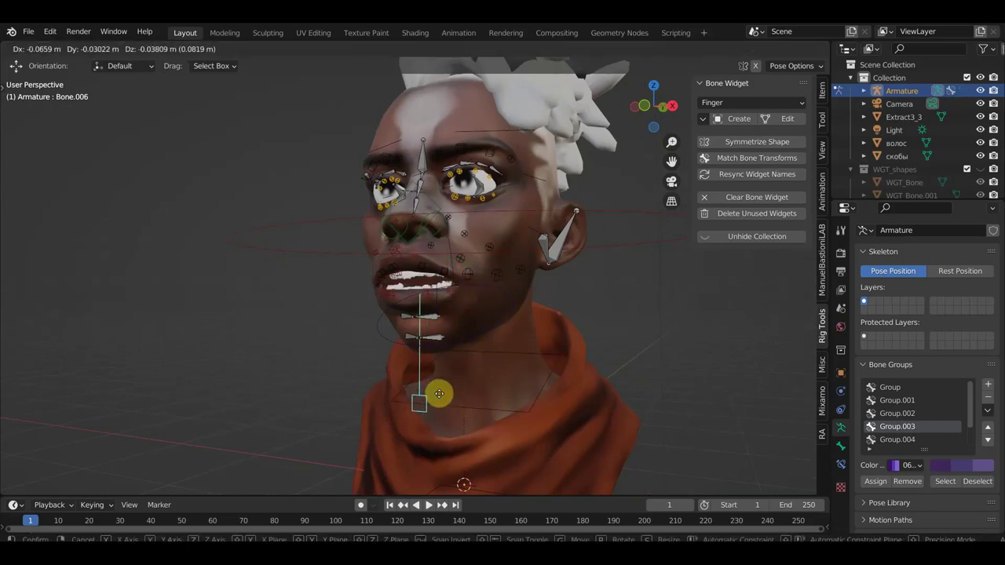
click(298, 395)
key(ctrl+z)
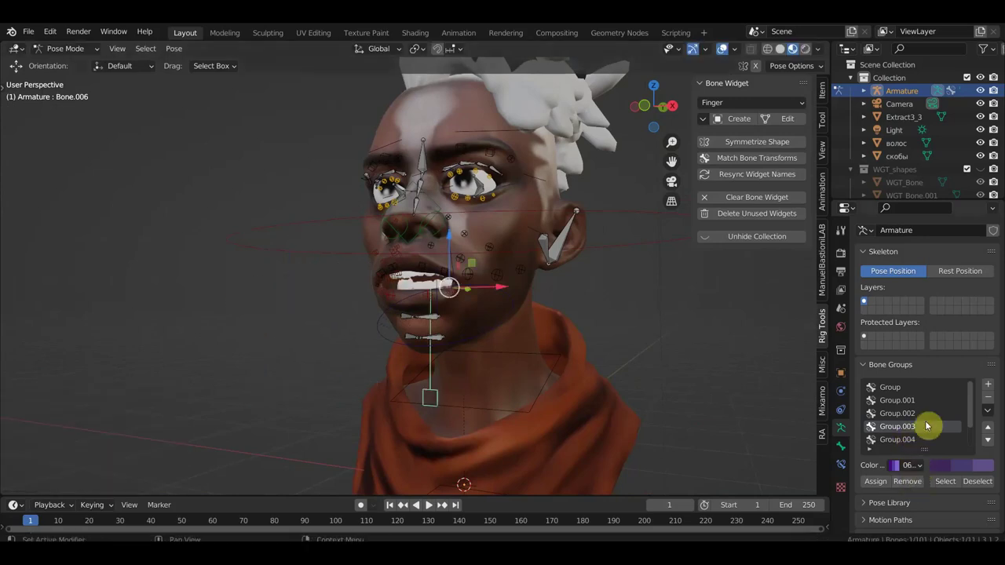
Add two new bone groups, Group.007 and Group.008, and view their colour set choices
click(989, 390)
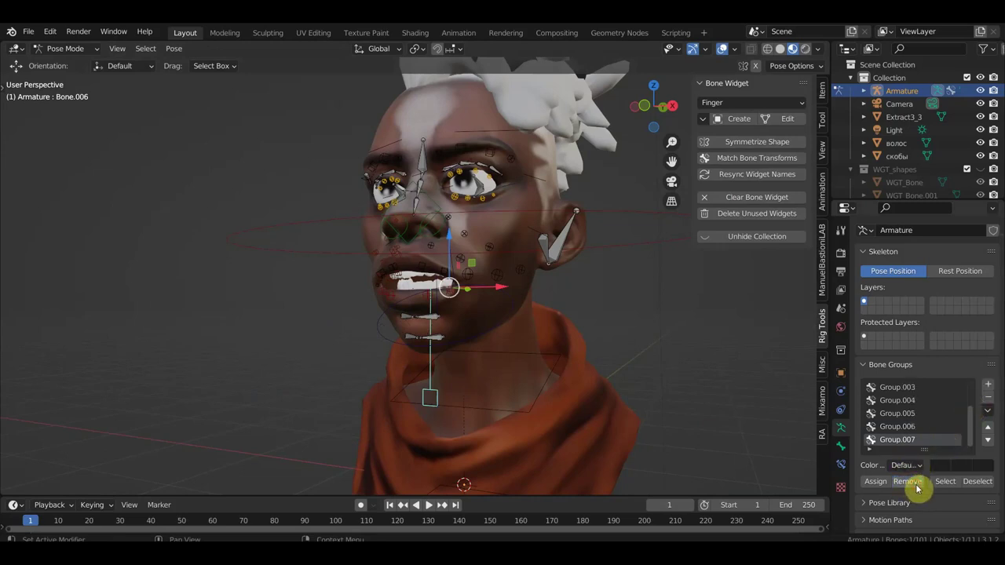
click(988, 385)
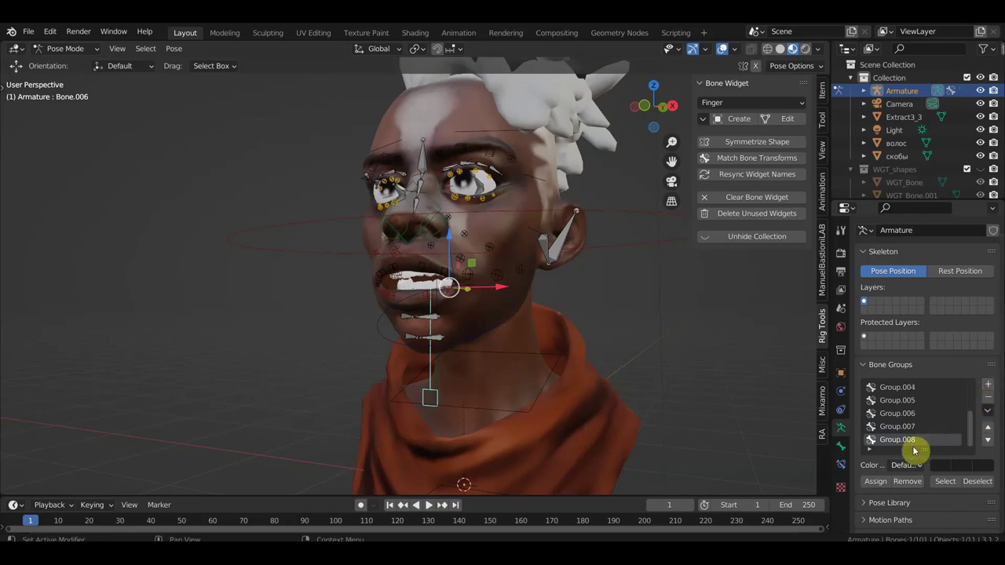
click(923, 466)
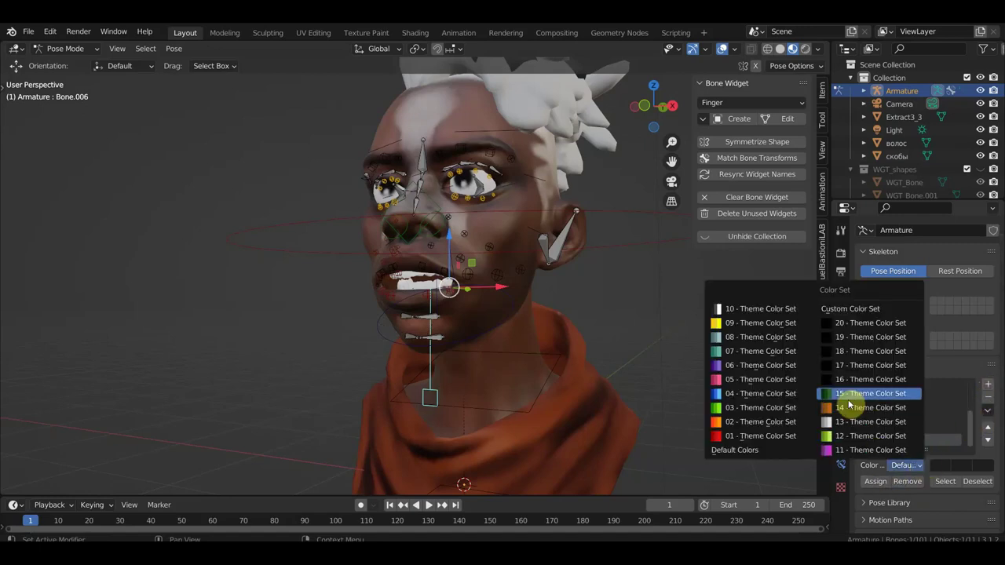
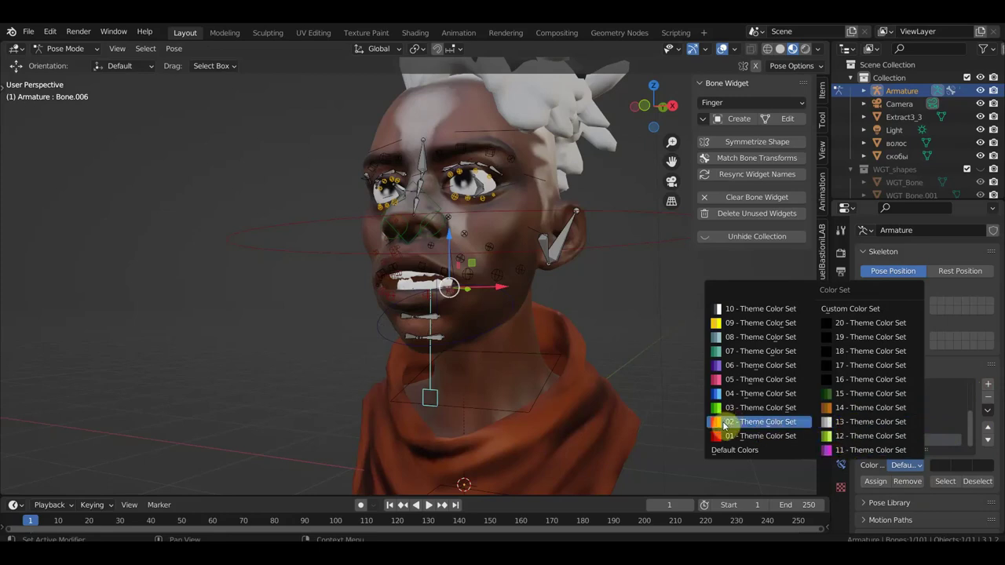
Assign the selected bones to Group.008 and give it the red 01 - Theme Color Set
click(827, 342)
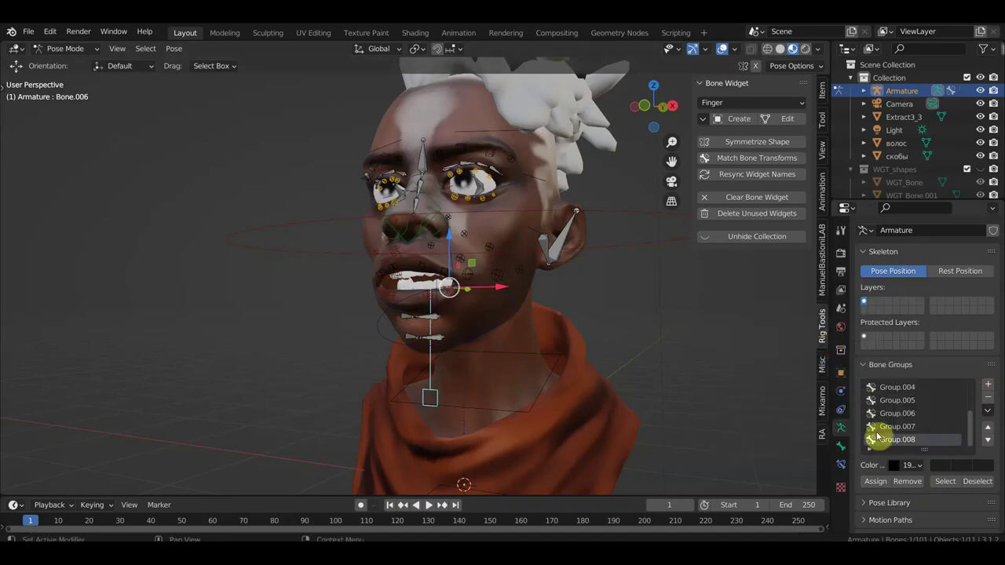
click(876, 483)
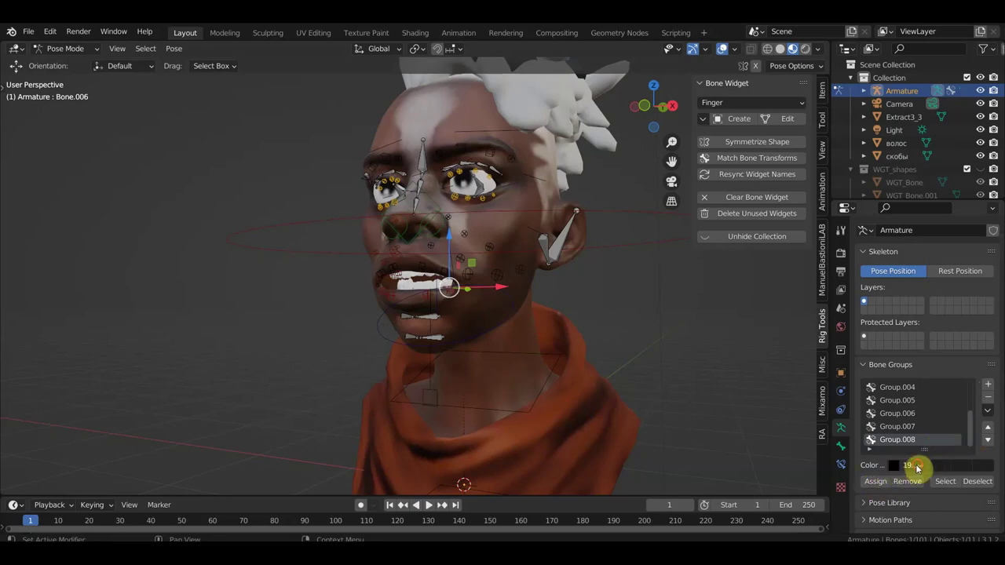
click(912, 466)
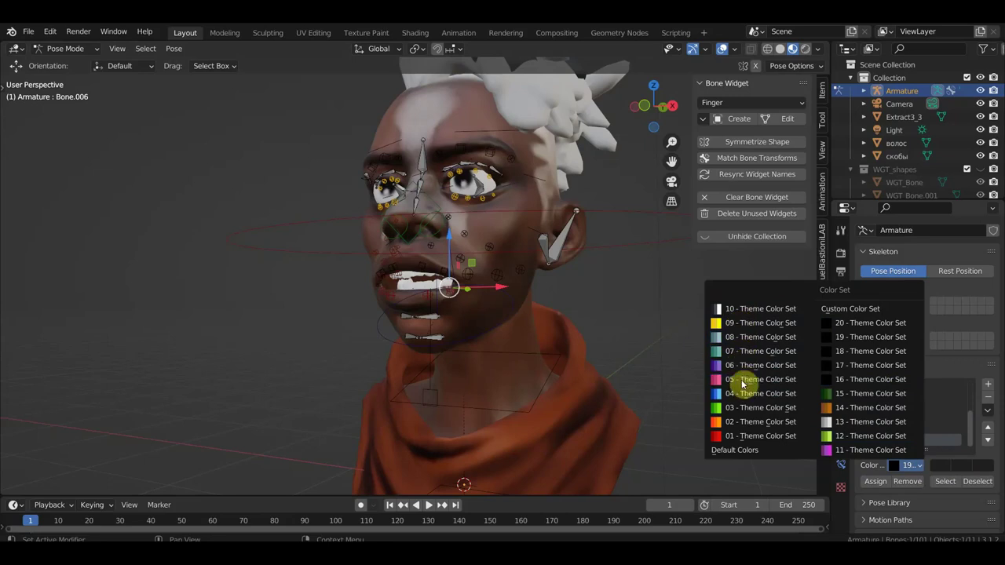
click(756, 436)
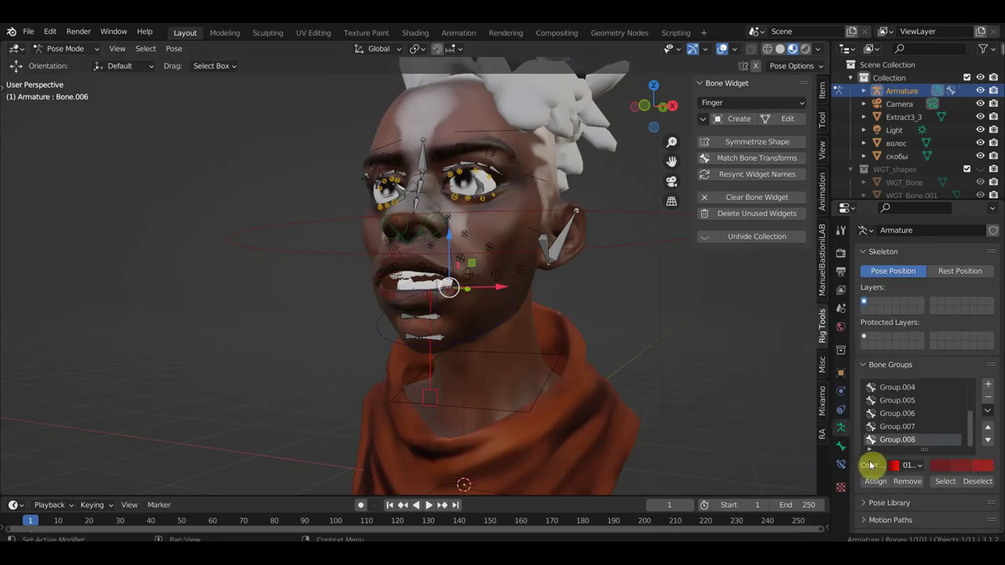
middle_drag(785, 451, 635, 419)
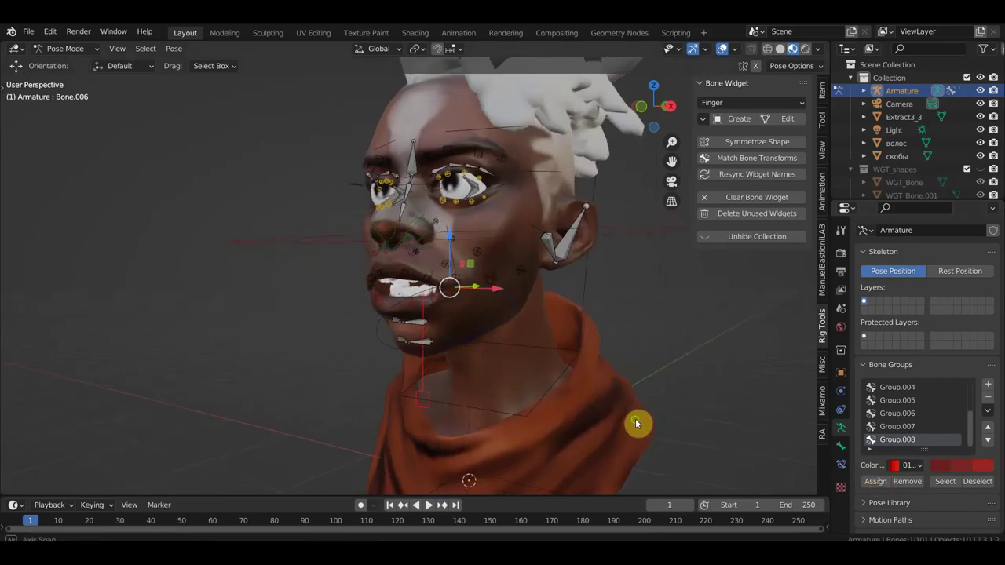
Add the neck control bone to the red Group.008 bone group
click(540, 355)
click(875, 482)
mouse_move(605, 416)
middle_down()
mouse_move(489, 352)
mouse_move(510, 271)
middle_up()
scroll(489, 353, up, 2)
scroll(489, 352, up, 2)
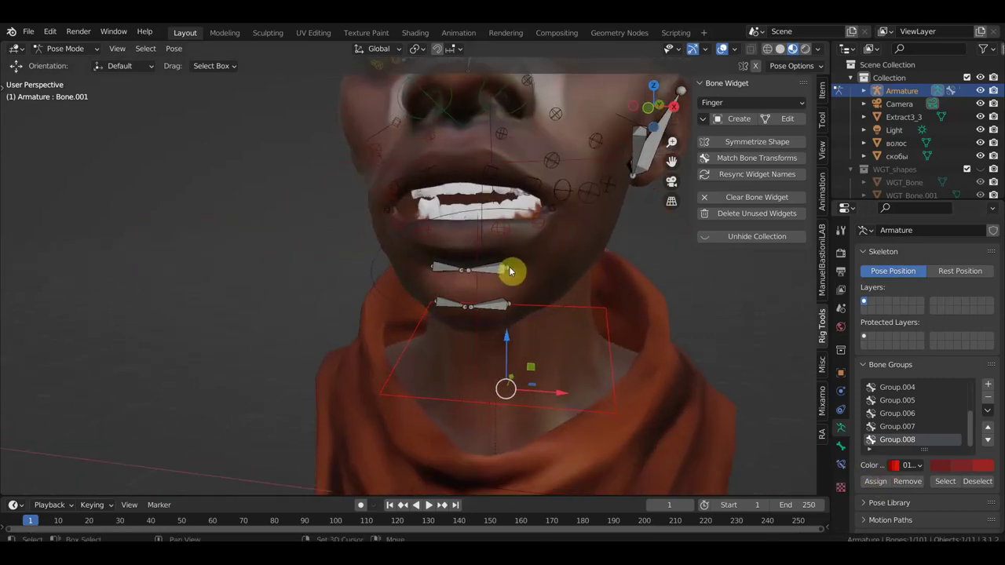
Select the upper-lip, left upper-lip and chin bones, then an eye bone
click(508, 271)
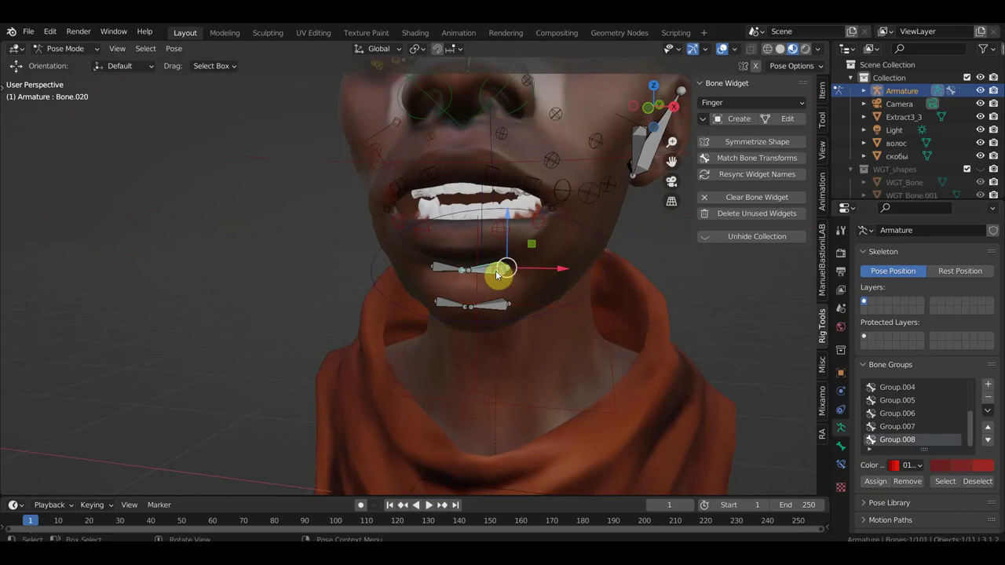
shift+click(444, 271)
click(453, 307)
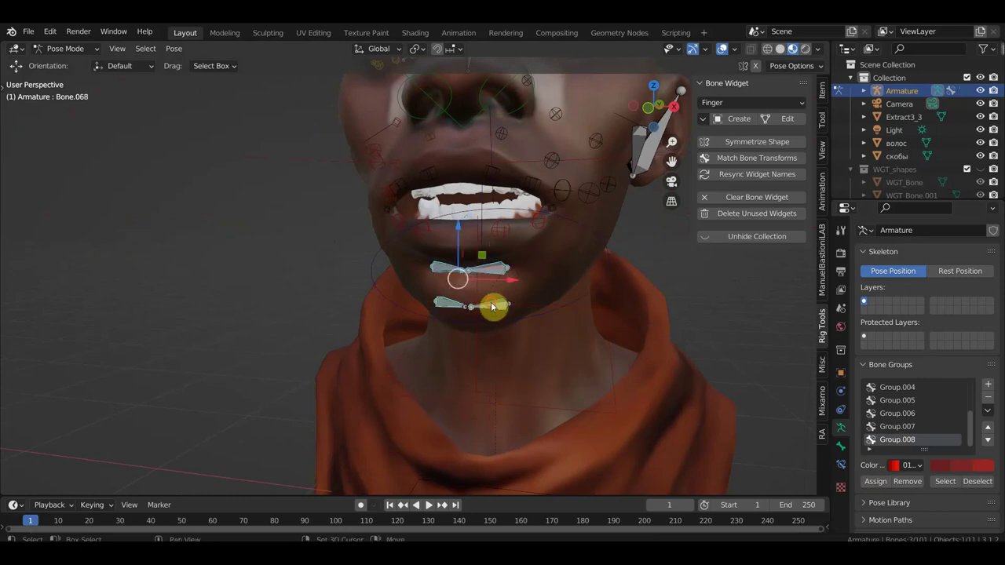
scroll(581, 302, down, 5)
scroll(581, 306, up, 1)
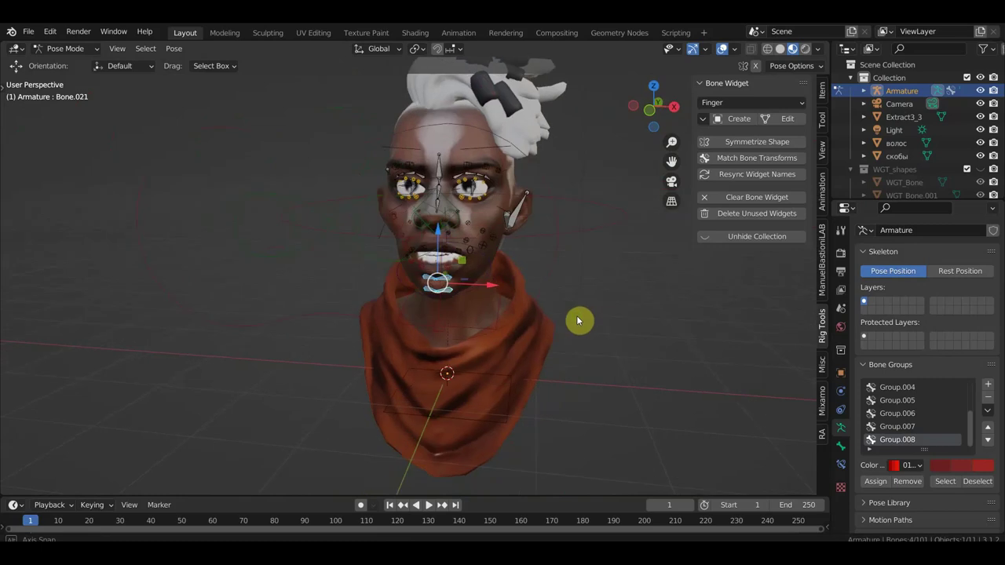
scroll(482, 294, up, 3)
scroll(498, 291, up, 2)
mouse_move(498, 291)
shift+middle_down()
mouse_move(471, 317)
mouse_move(451, 305)
shift+middle_up()
scroll(494, 306, down, 5)
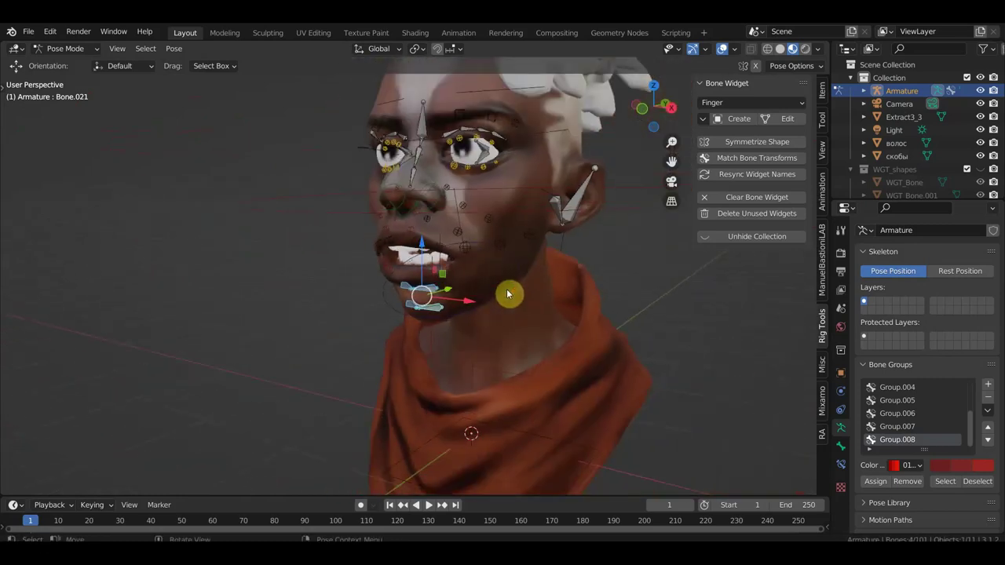
shift+middle_drag(506, 288, 493, 303)
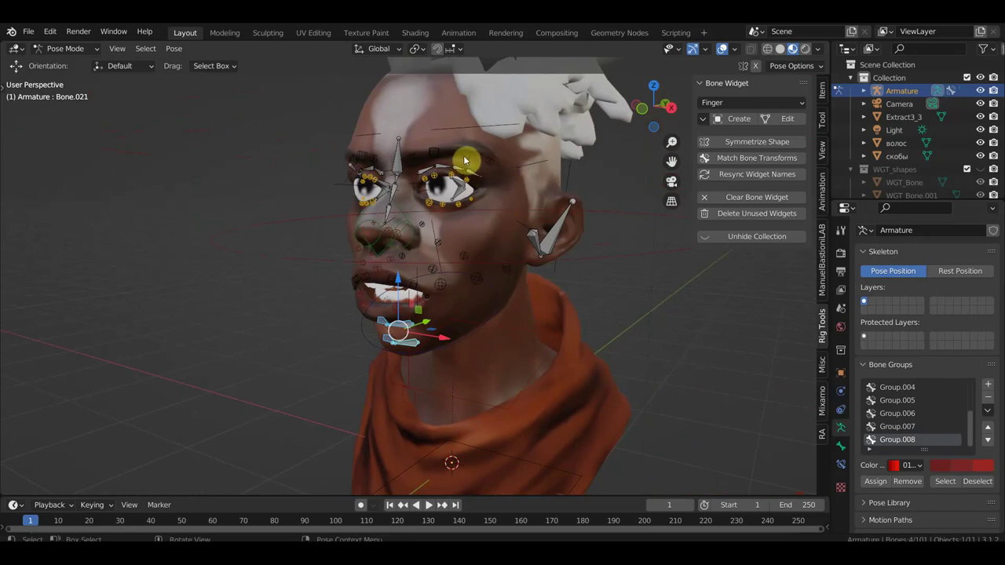
click(428, 156)
mouse_move(428, 155)
middle_down()
mouse_move(437, 168)
mouse_move(424, 178)
middle_up()
Hide the viewport overlays and test-rotate the selected facial bone, then undo it
click(722, 48)
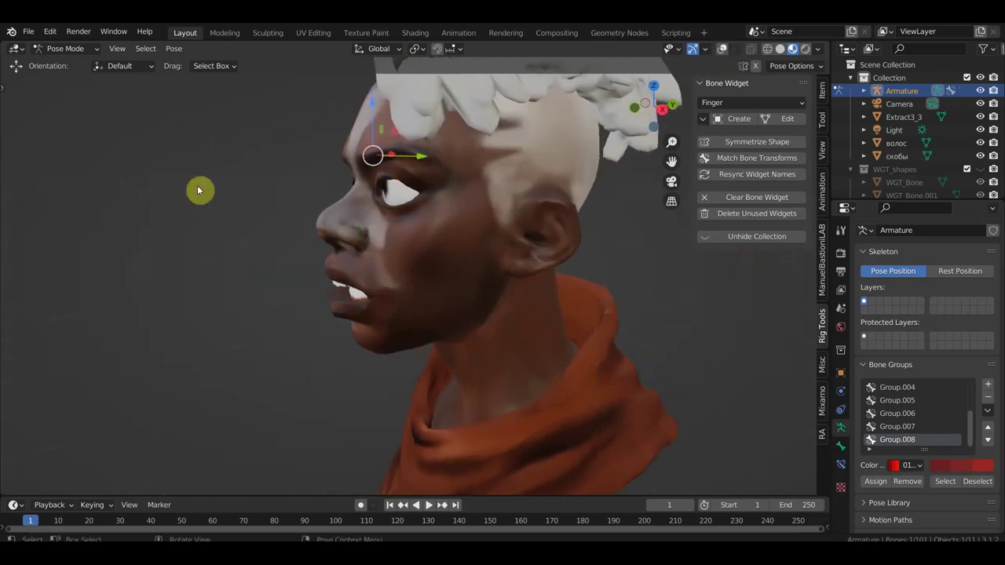
key(t)
mouse_move(238, 207)
middle_down()
mouse_move(309, 223)
mouse_move(458, 209)
middle_up()
key(r)
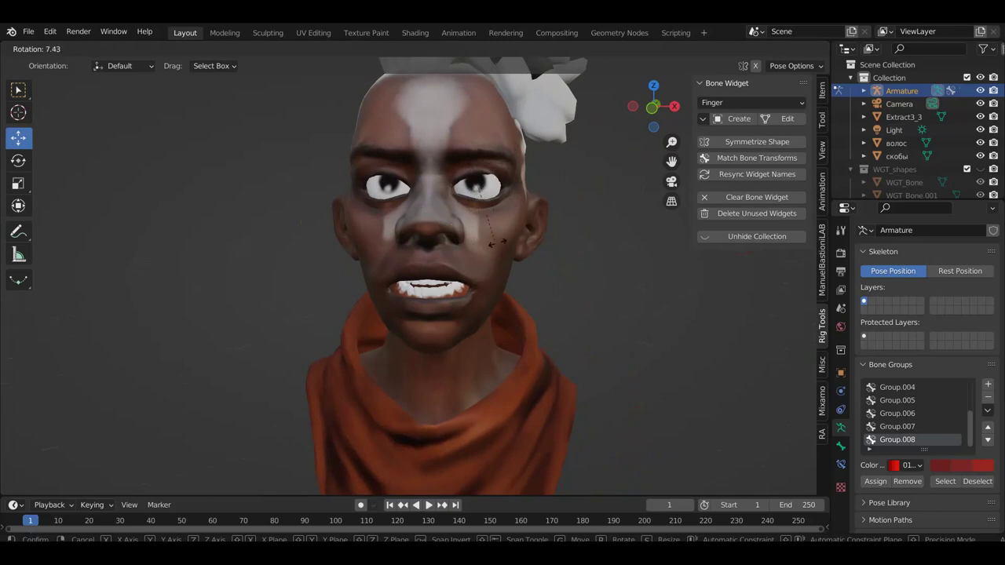
click(499, 245)
key(ctrl+z)
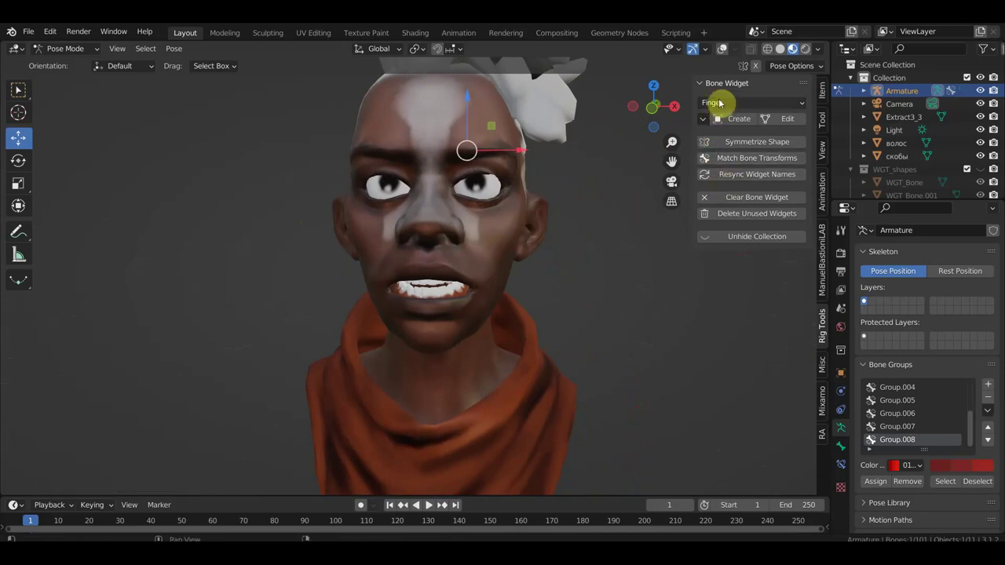
Turn the rig overlays back on and select the bone above the right eyebrow
click(722, 48)
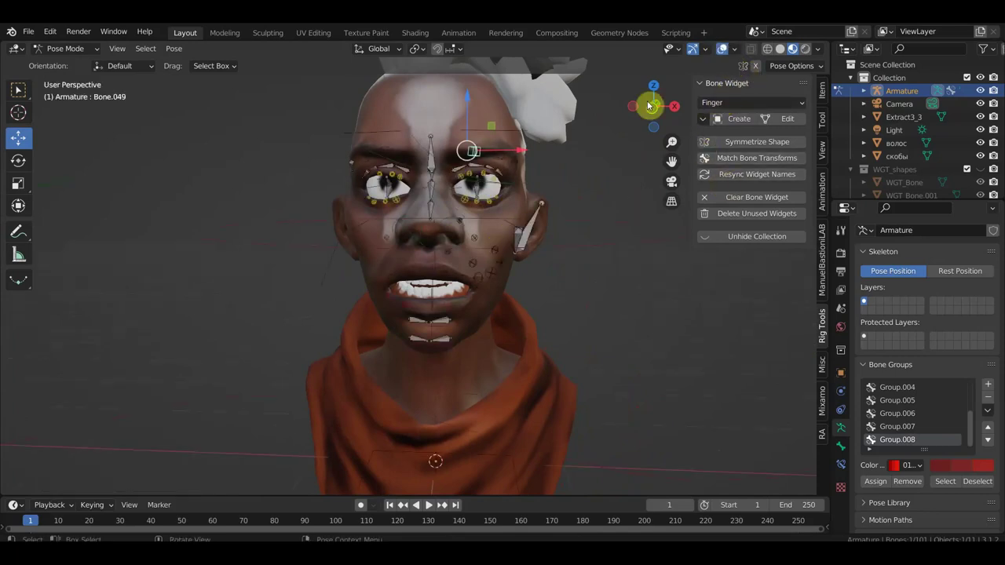
click(461, 170)
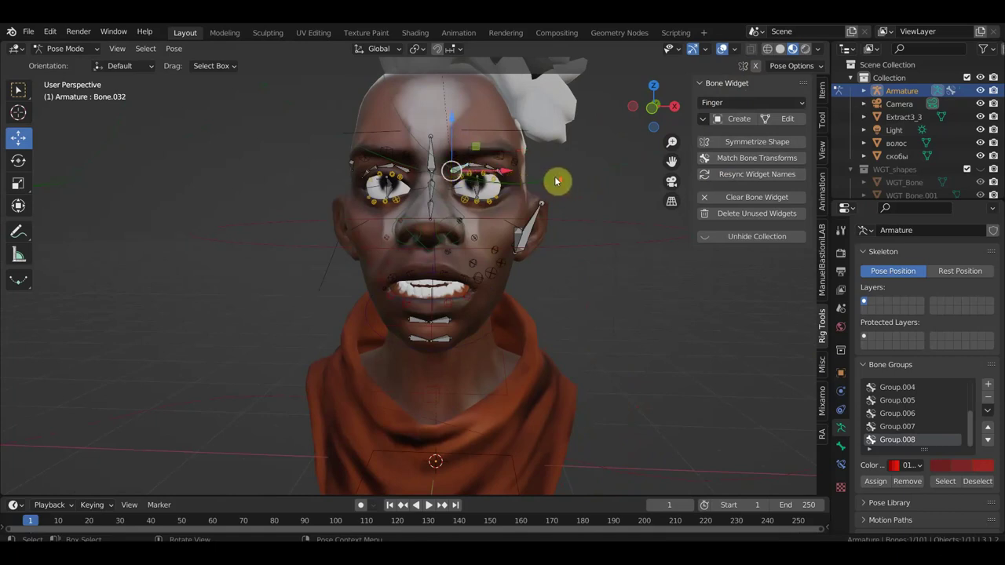
scroll(555, 181, up, 2)
scroll(555, 181, down, 1)
scroll(555, 182, down, 1)
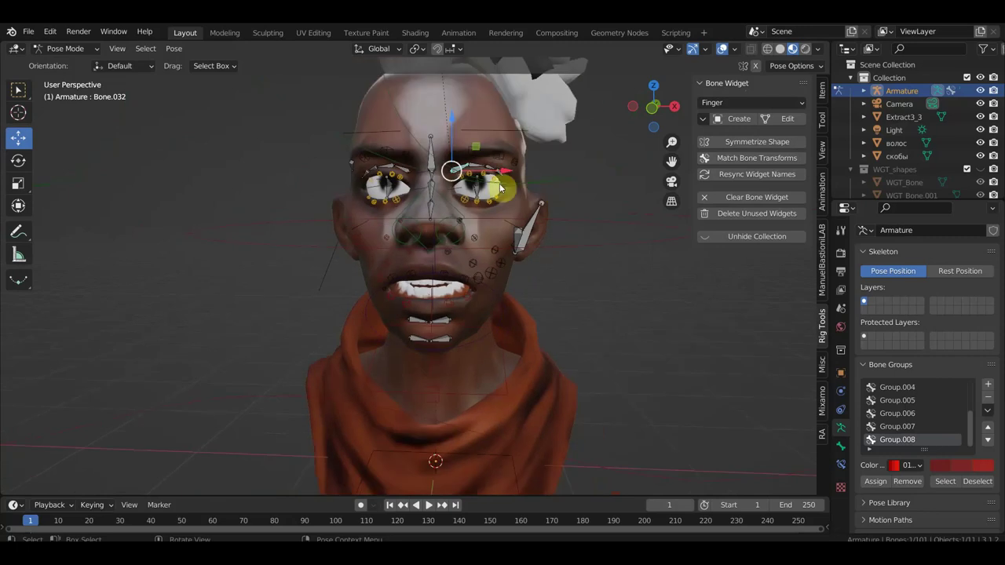
click(457, 157)
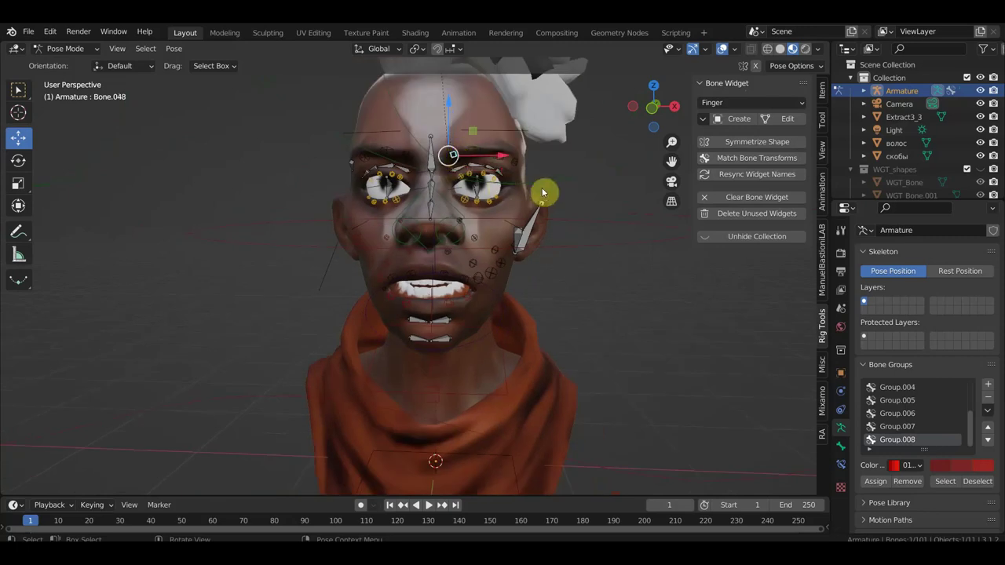
Move and rotate the eyebrow bone, check the face without overlays, then undo the adjustments
key(g)
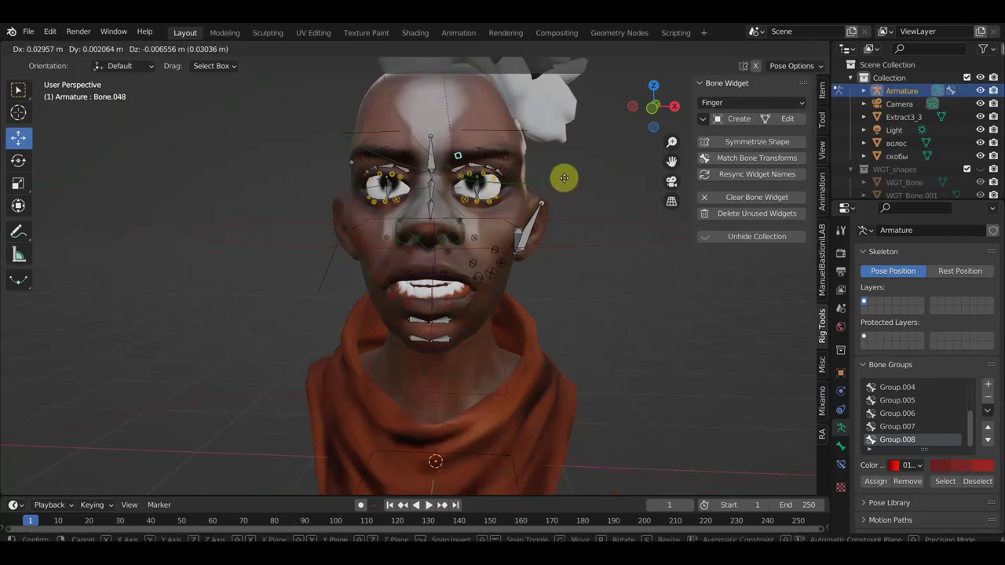
click(558, 171)
key(r)
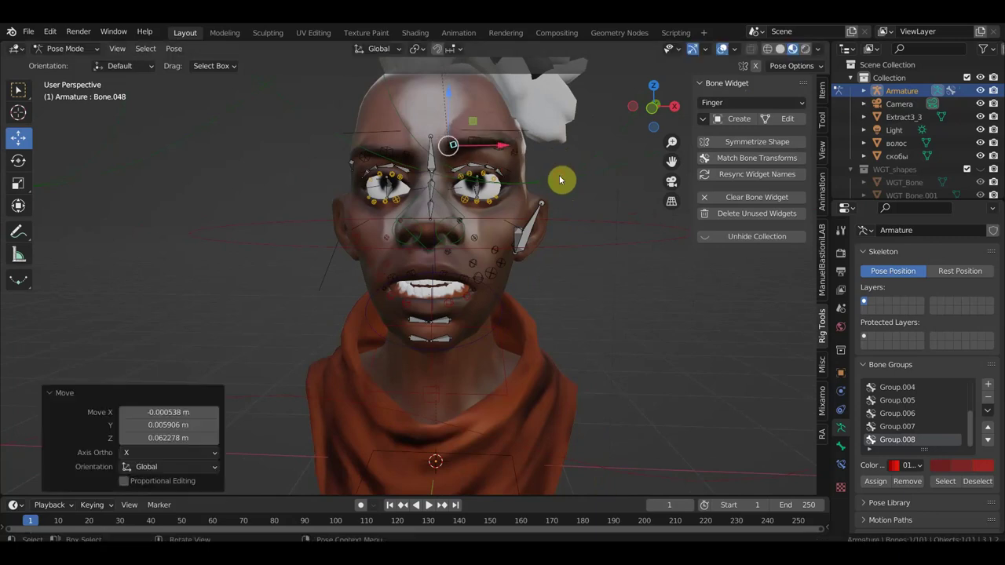
click(598, 178)
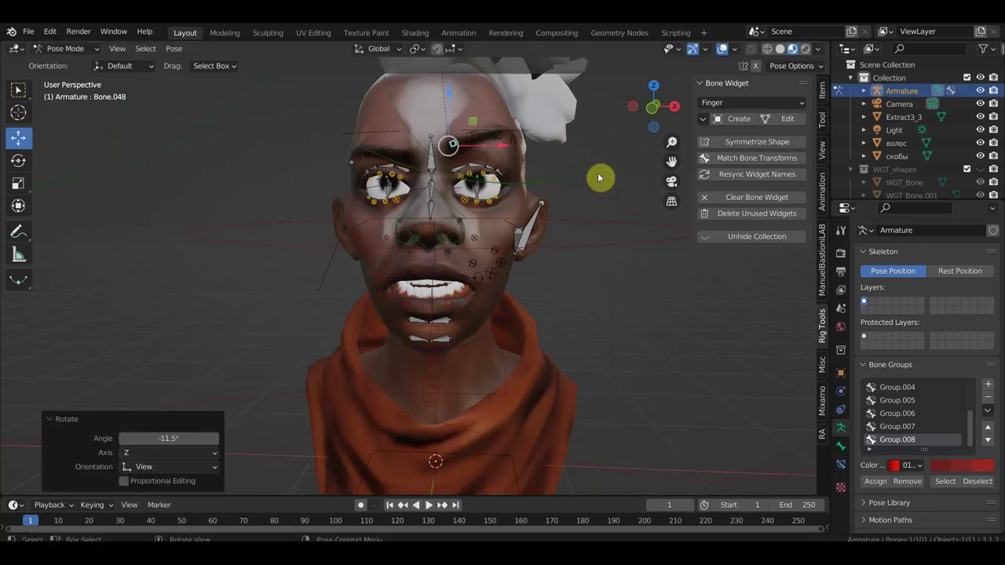
key(r)
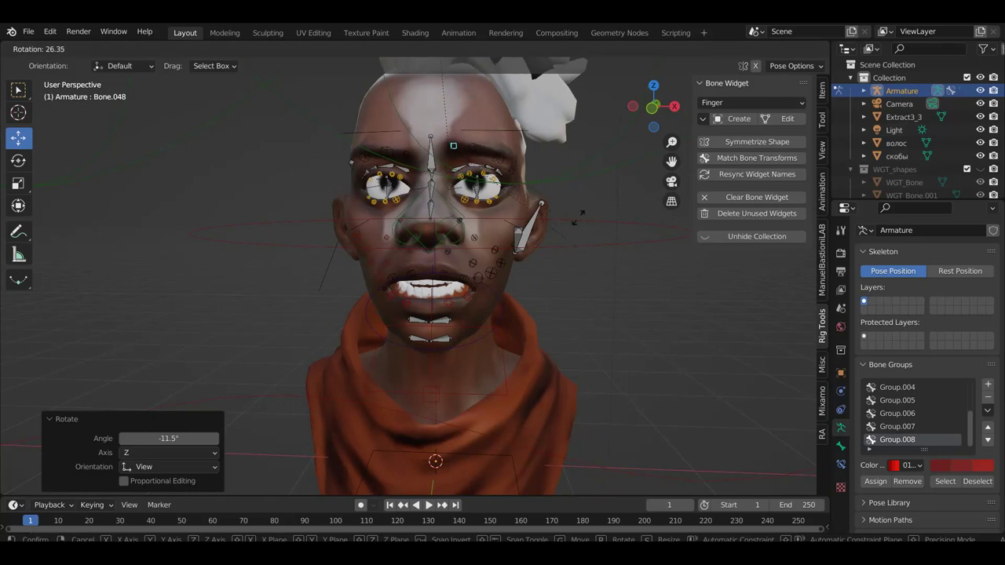
click(568, 168)
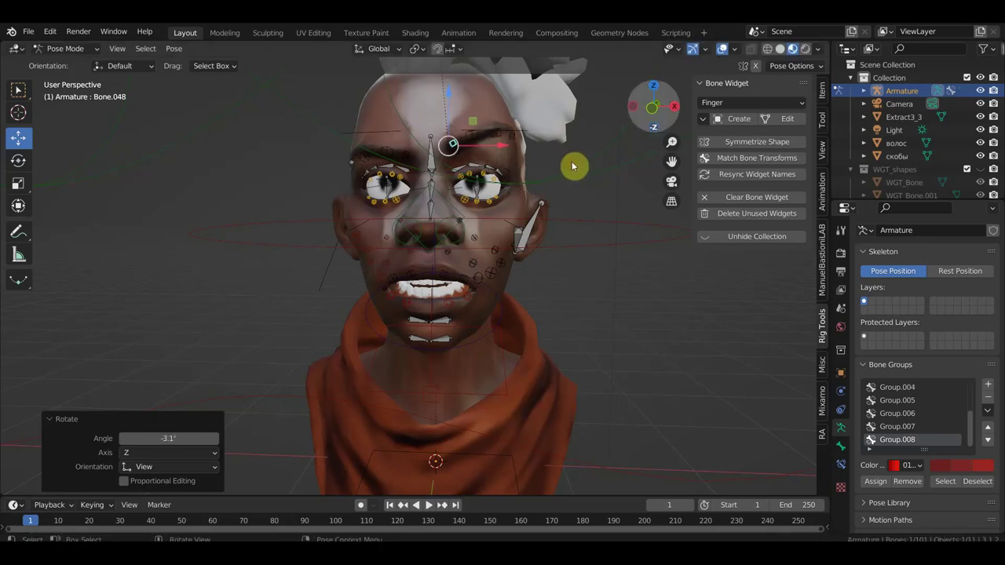
click(719, 50)
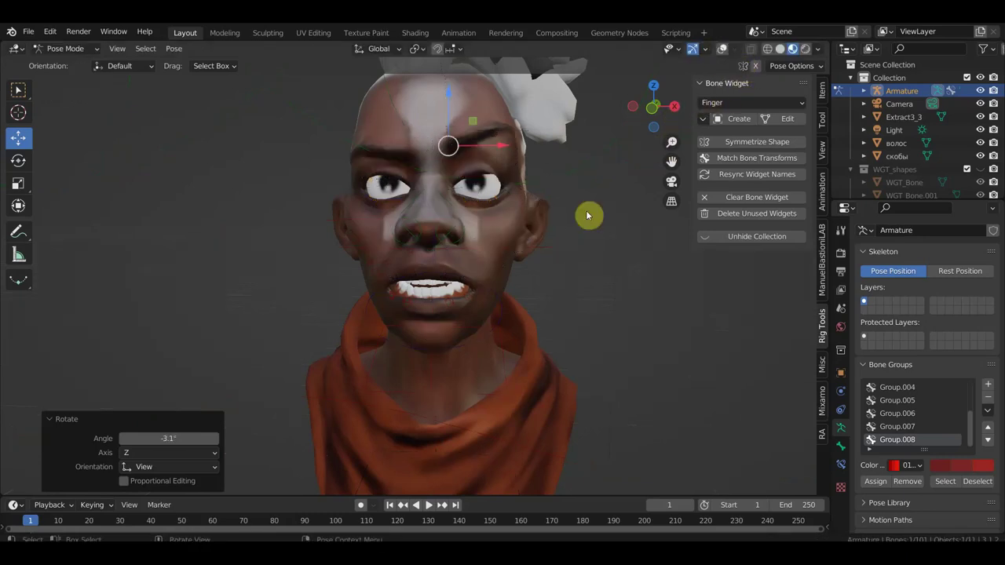
scroll(576, 226, down, 2)
scroll(575, 226, down, 2)
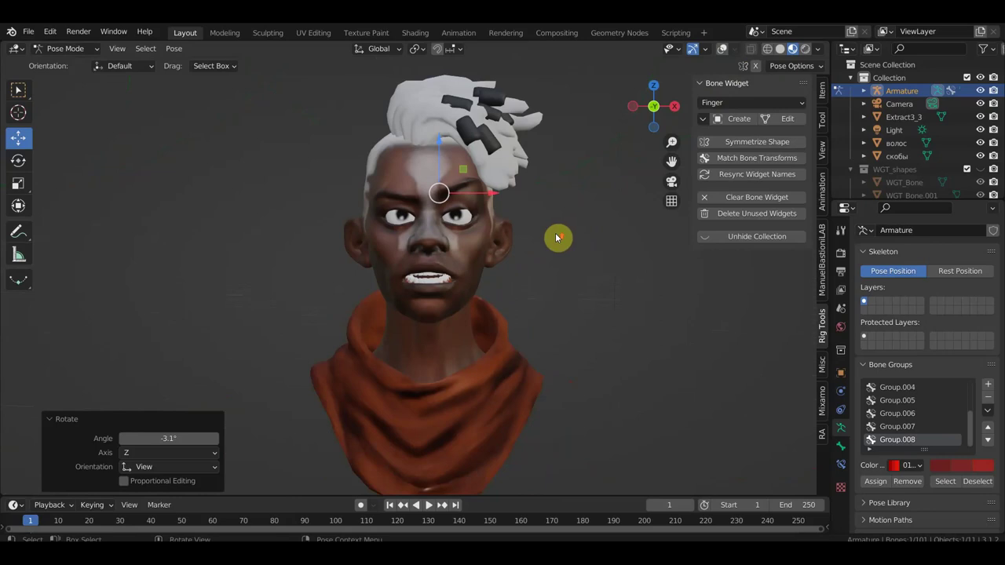
scroll(556, 237, up, 2)
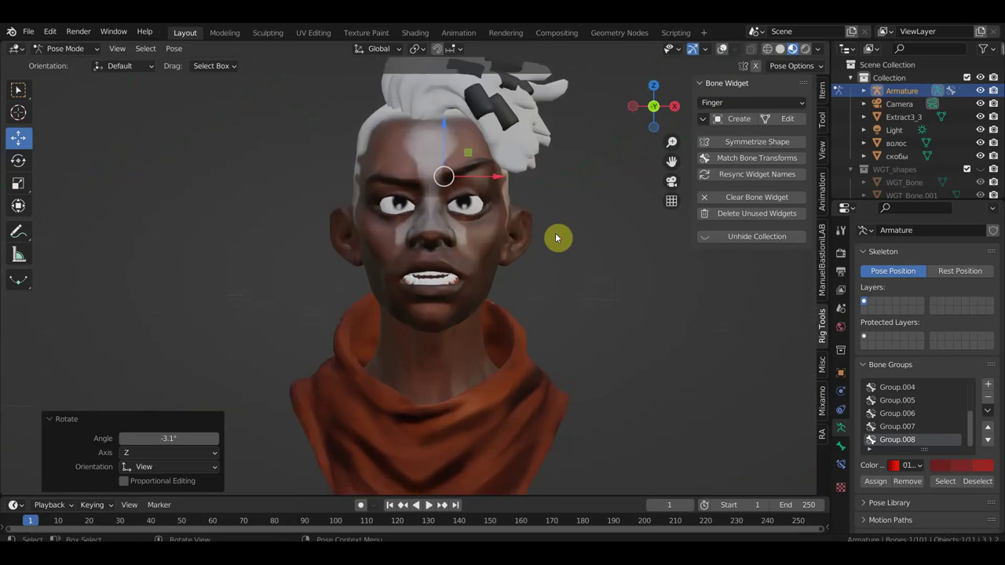
key(ctrl+z)
key(ctrl+z)
key(ctrl+z)
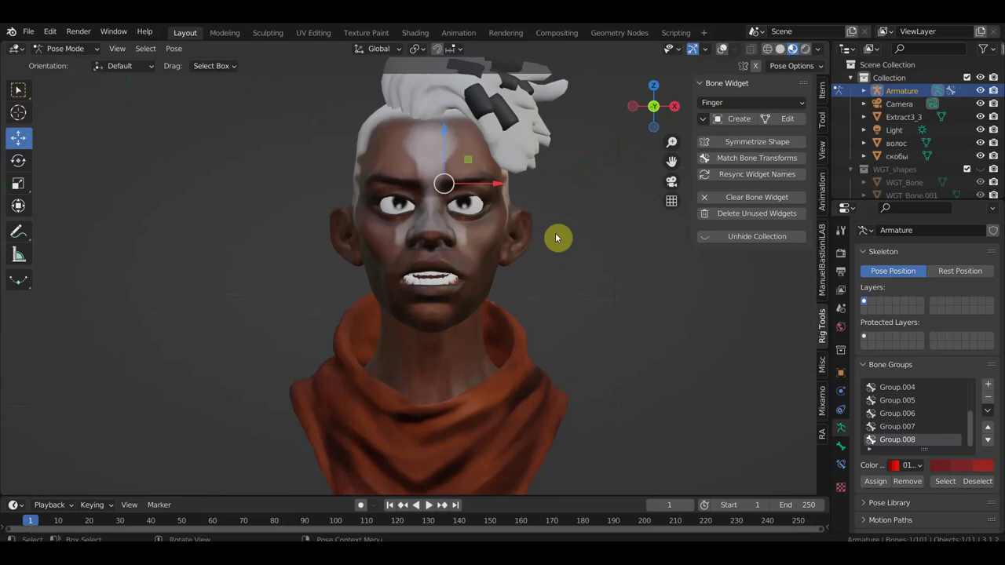
Show the overlays again in front orthographic view and close the bone widget sidebar
key(KP_3)
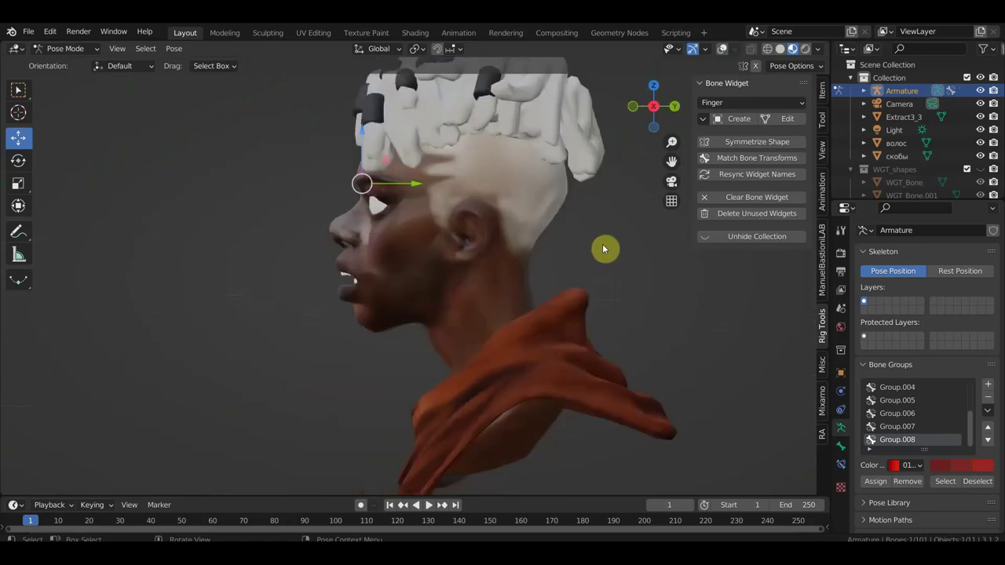
shift+middle_drag(578, 247, 573, 284)
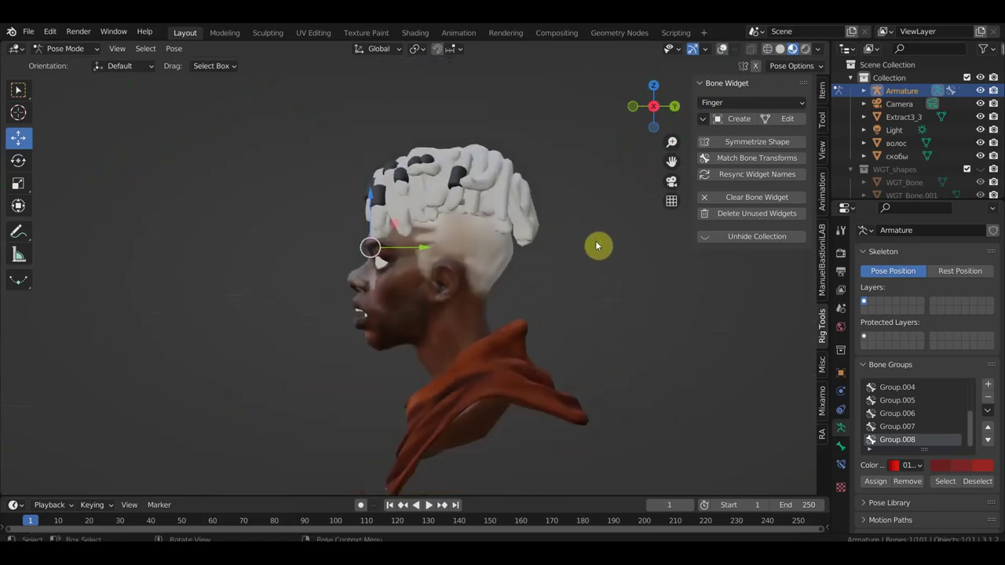
middle_drag(517, 359, 664, 359)
click(722, 49)
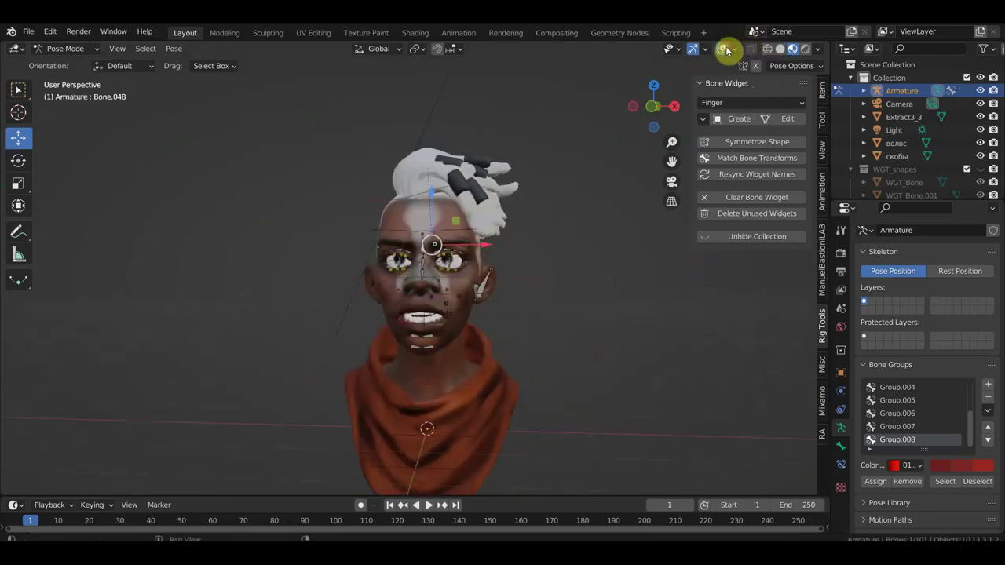
key(KP_1)
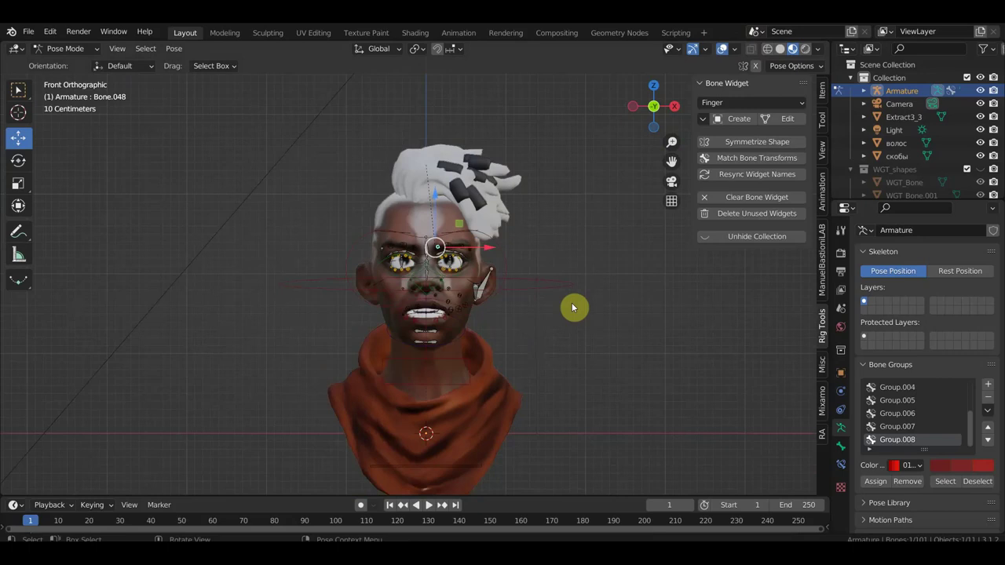
key(n)
scroll(417, 277, up, 2)
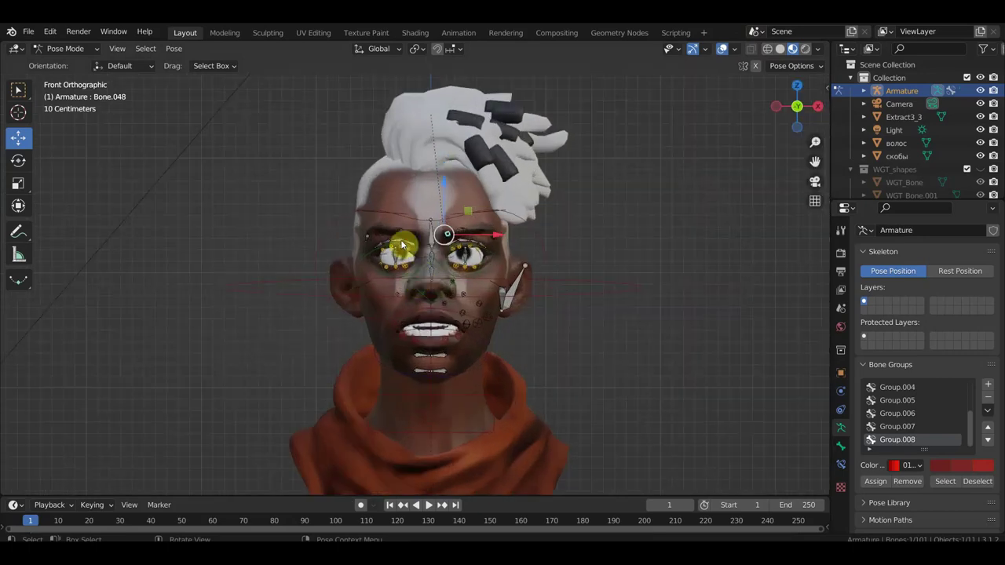
Parent the hair mesh волос to the armature's active bone using Bone parenting
click(67, 49)
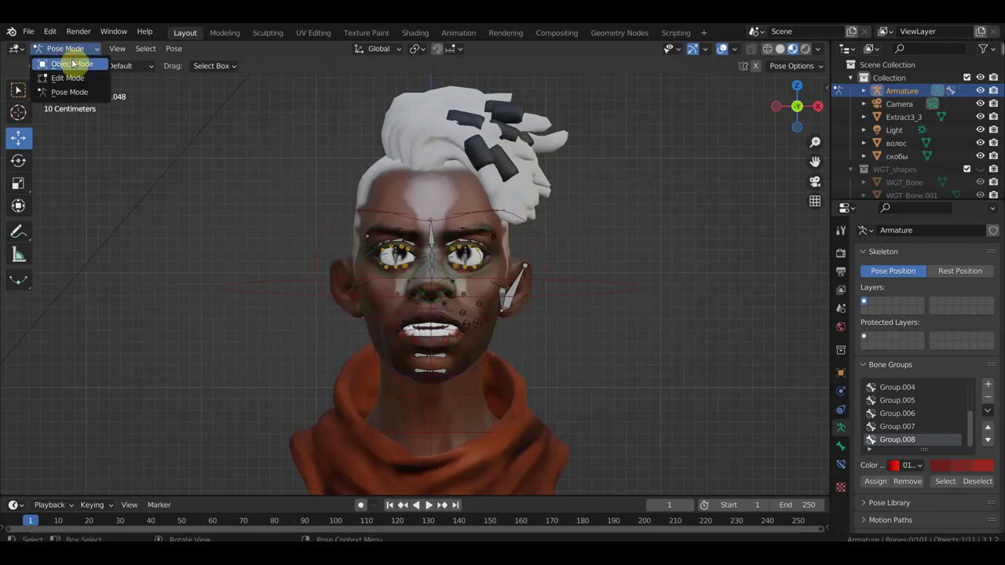
click(71, 62)
click(413, 126)
middle_drag(646, 226, 586, 238)
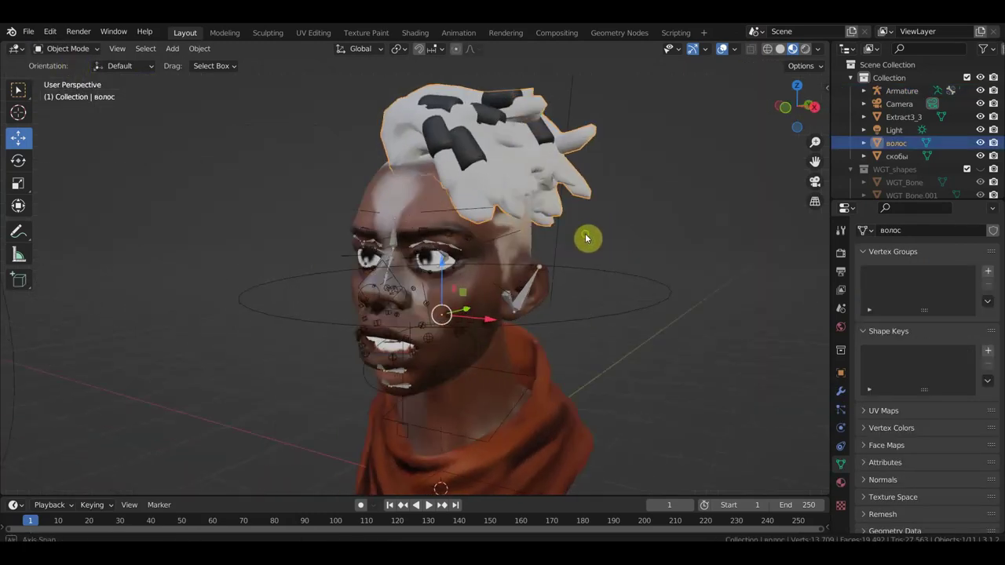
shift+click(625, 276)
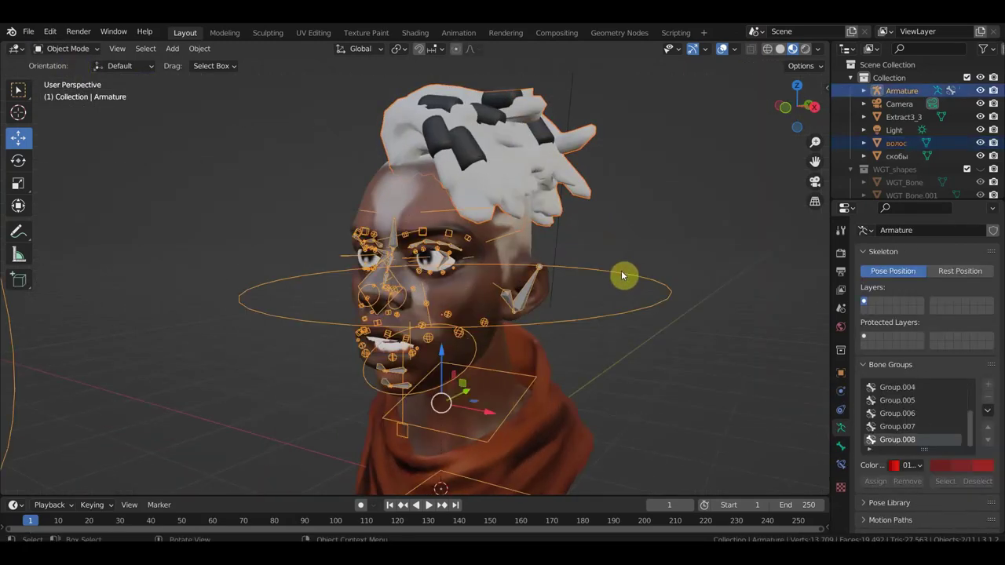
click(76, 50)
click(71, 93)
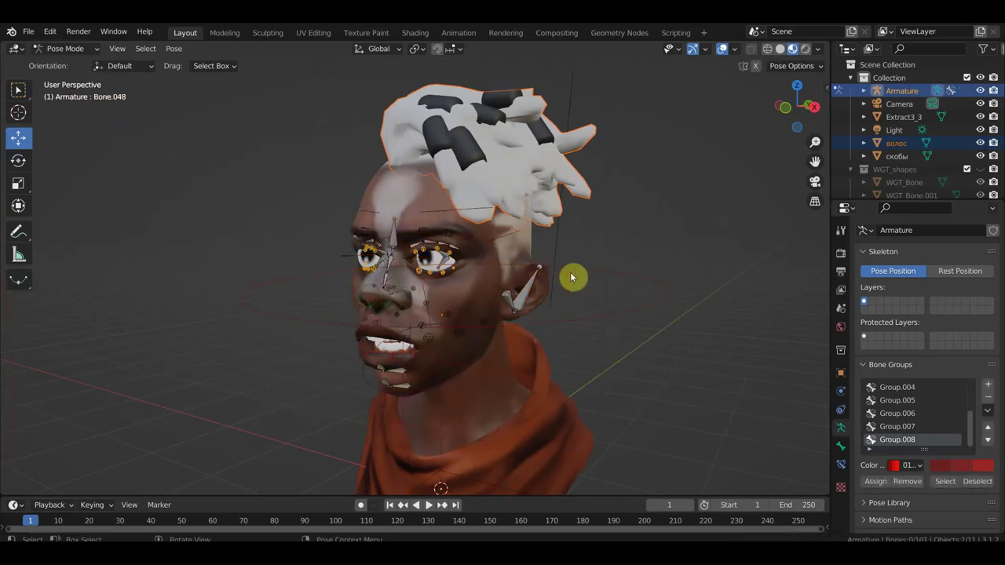
key(ctrl+p)
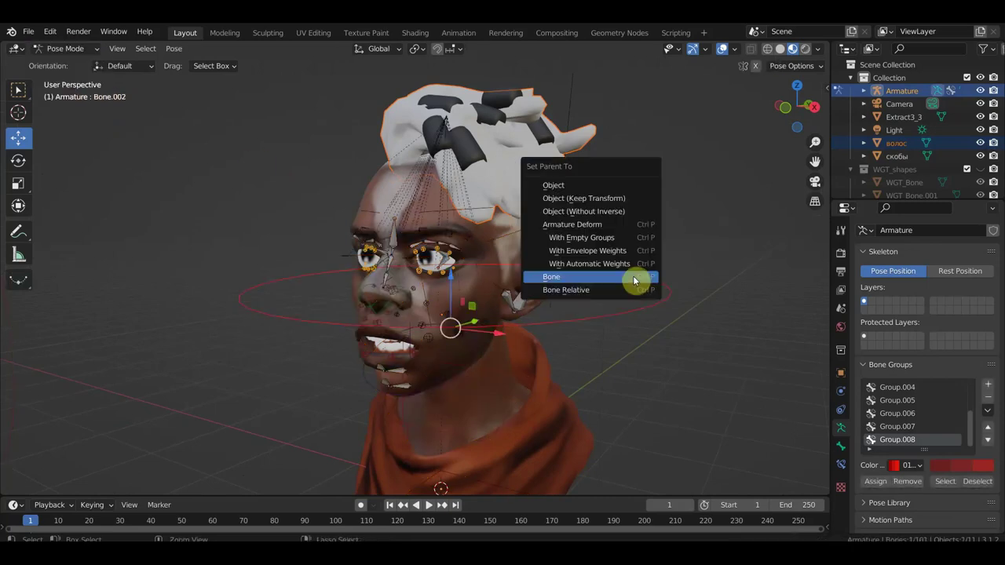
click(634, 278)
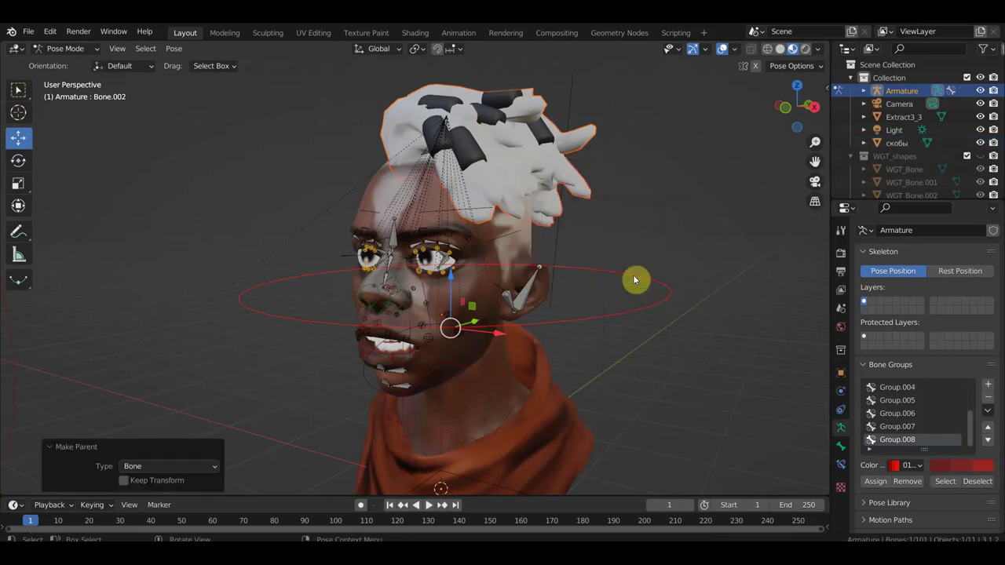
click(67, 48)
click(71, 64)
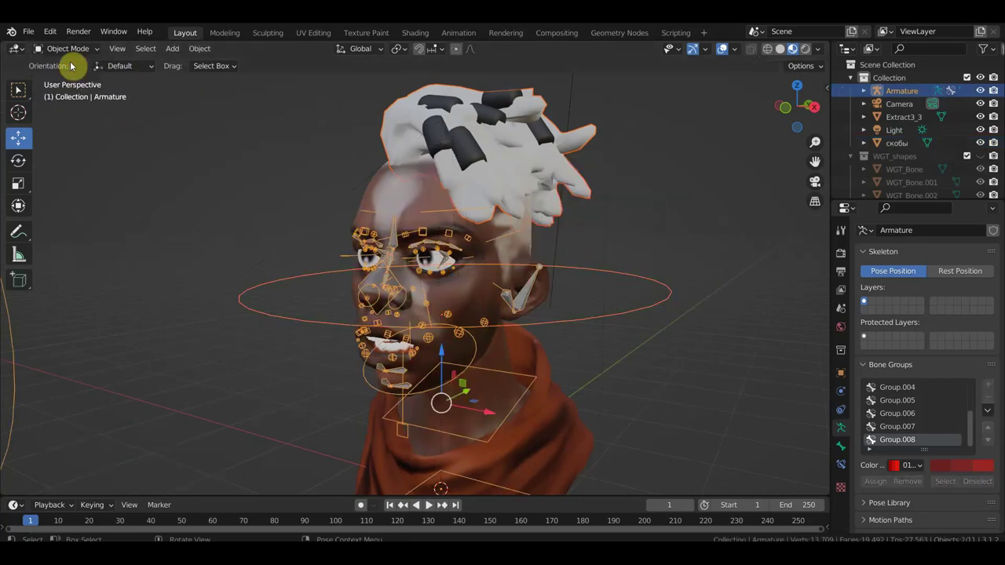
Join the staples mesh скобы into the hair mesh волос
click(465, 157)
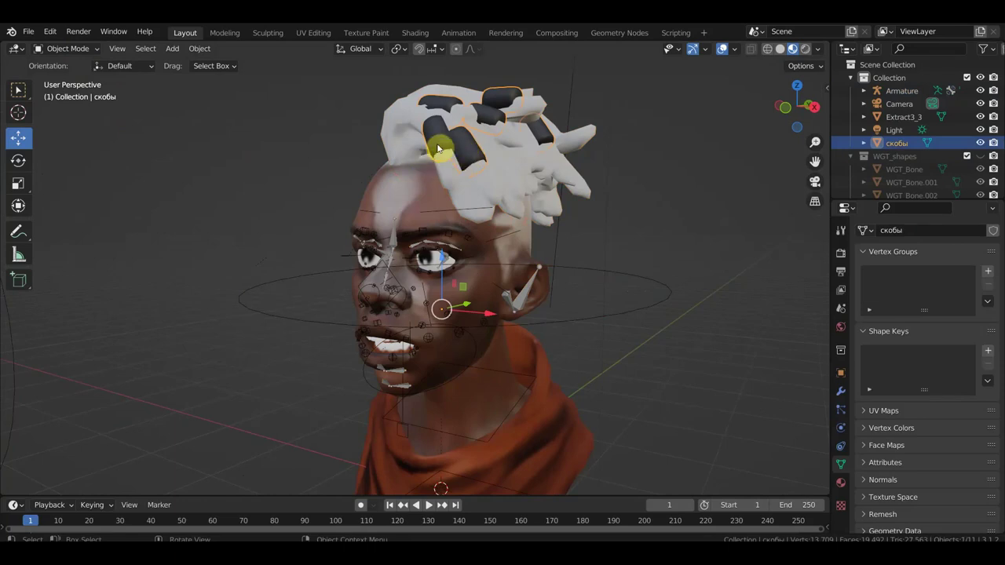
click(443, 179)
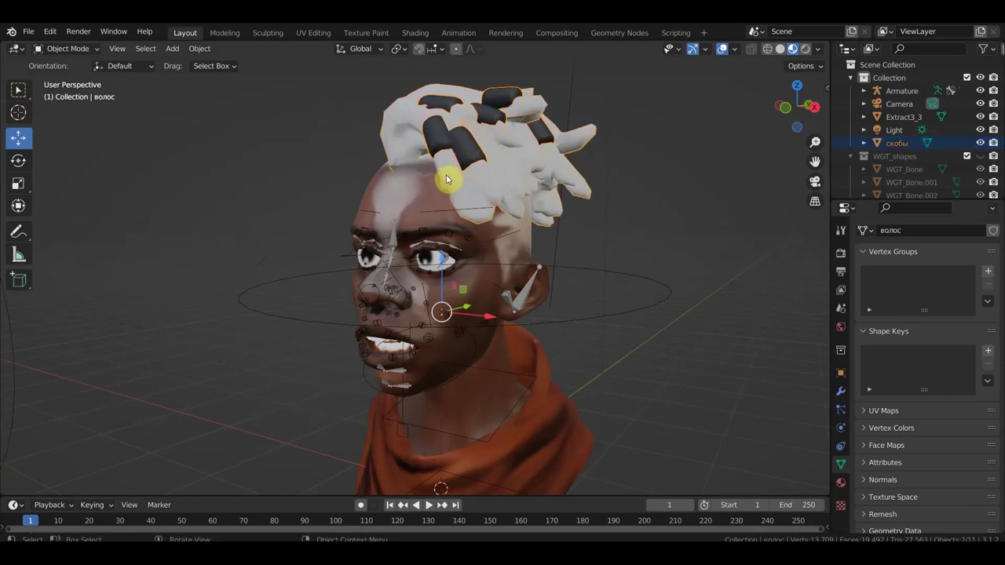
key(ctrl+j)
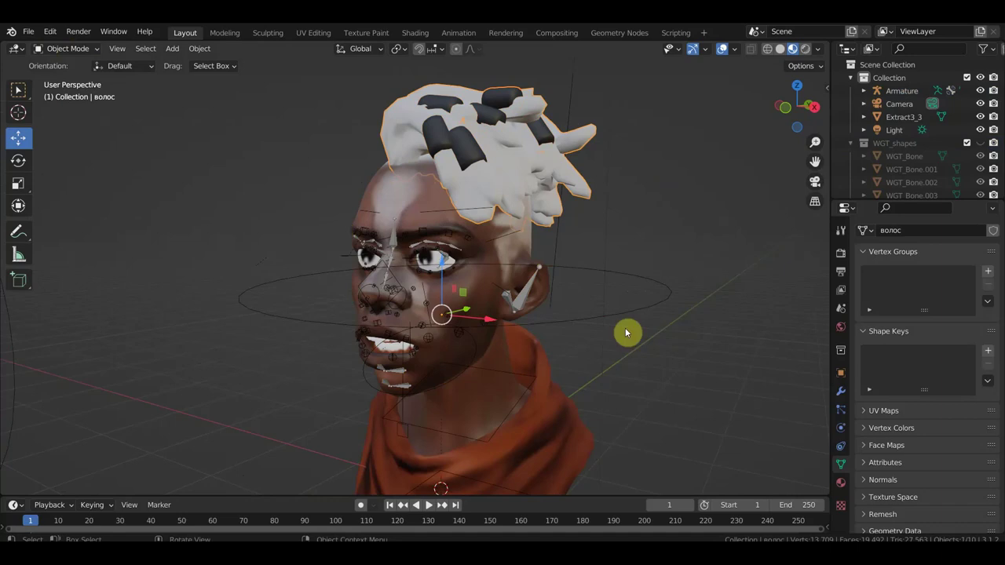
Reparent the merged hair to Bone.002 with Bone parenting and return to Object Mode
click(641, 308)
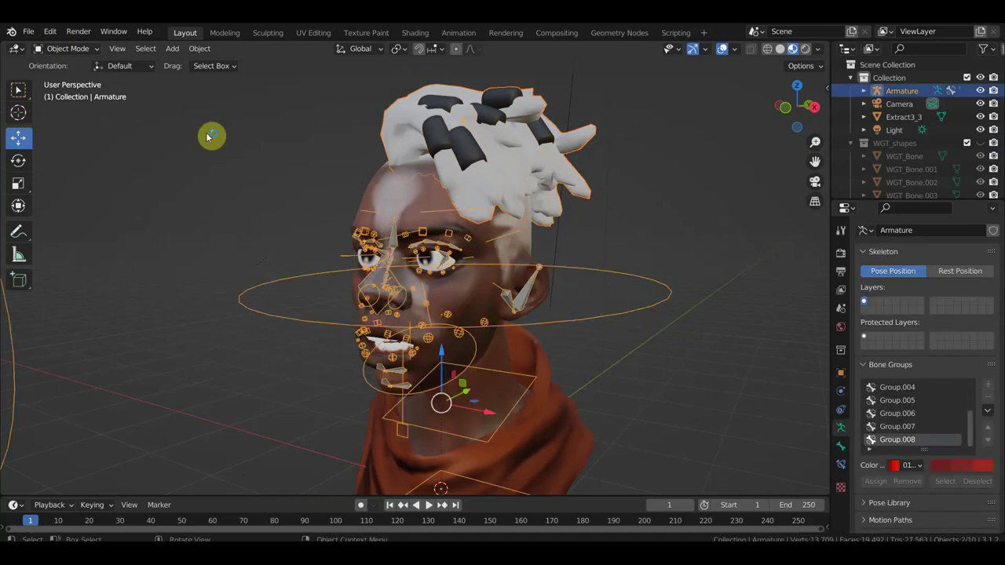
click(72, 48)
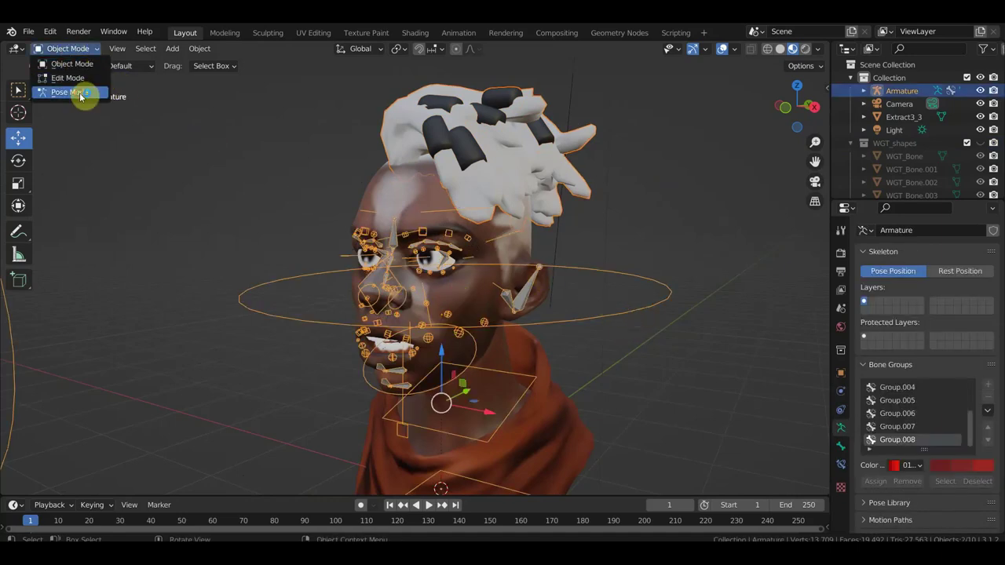
click(75, 92)
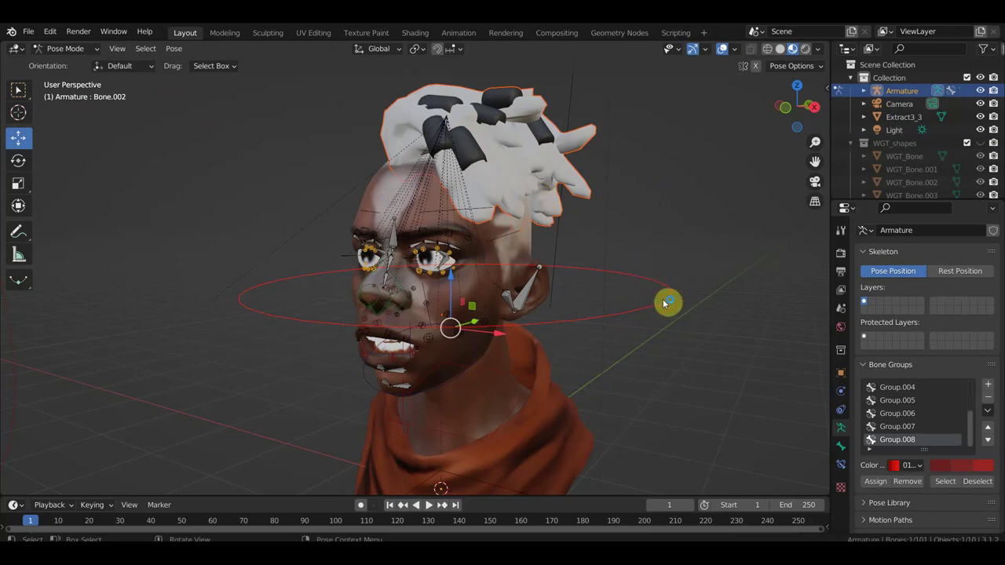
key(ctrl+p)
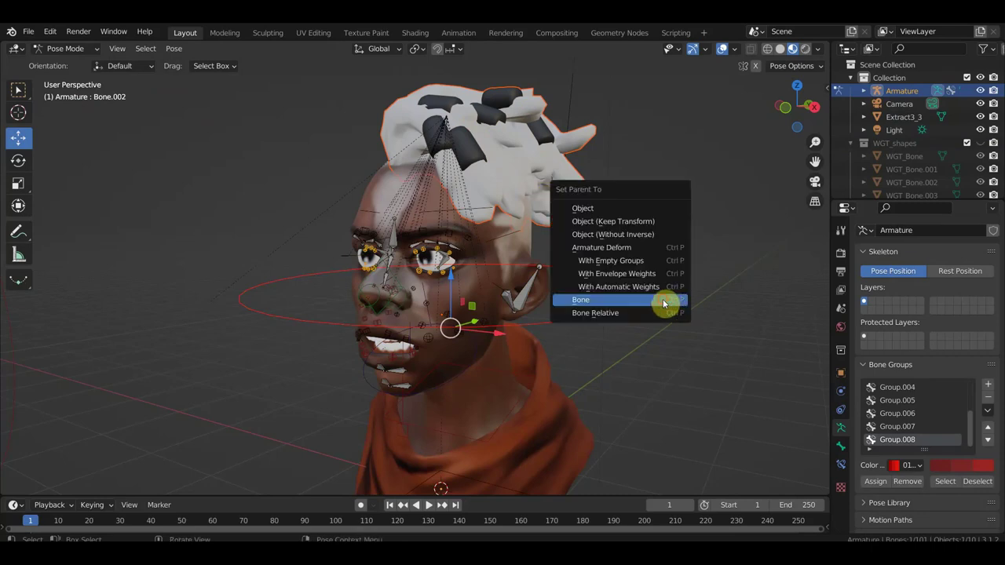
click(664, 303)
click(68, 50)
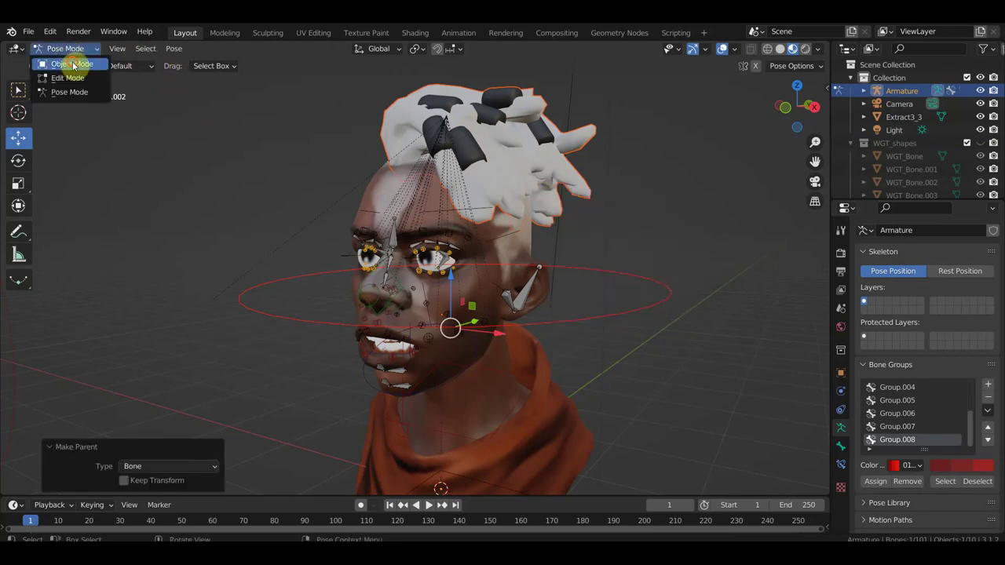
click(73, 65)
mouse_move(550, 390)
middle_down()
mouse_move(548, 288)
mouse_move(533, 276)
mouse_move(518, 287)
mouse_move(586, 307)
mouse_move(646, 301)
mouse_move(516, 314)
mouse_move(601, 303)
mouse_move(522, 313)
mouse_move(497, 303)
middle_up()
click(542, 302)
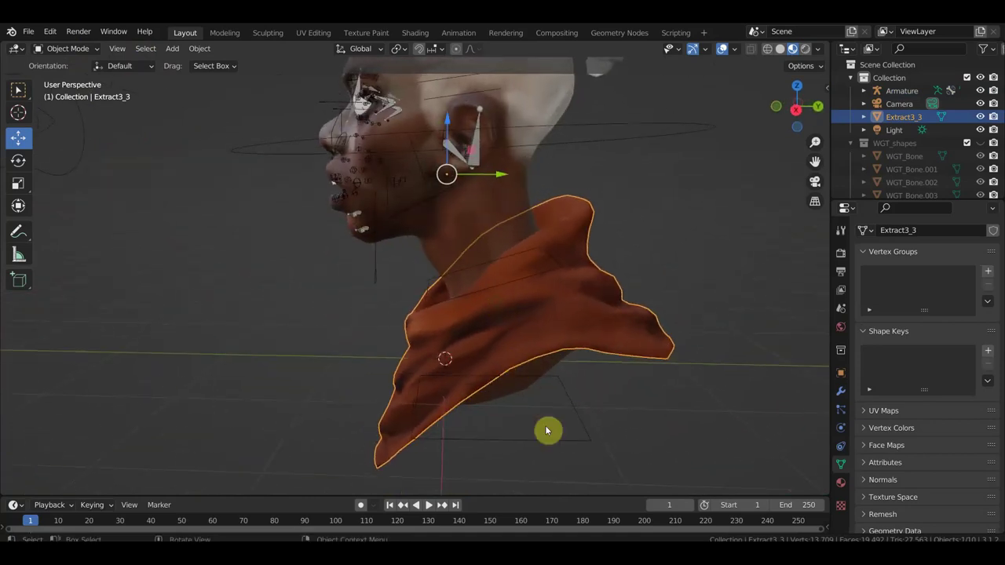
Parent the scarf Extract3_3 to the root bone Bone with Ctrl+P > Bone, ending in Object Mode
shift+click(572, 412)
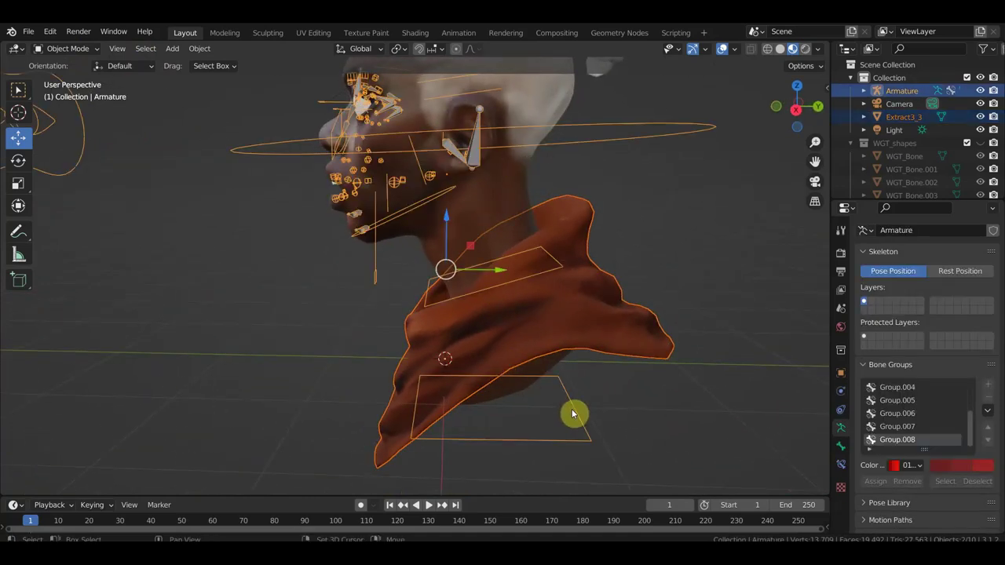
click(66, 55)
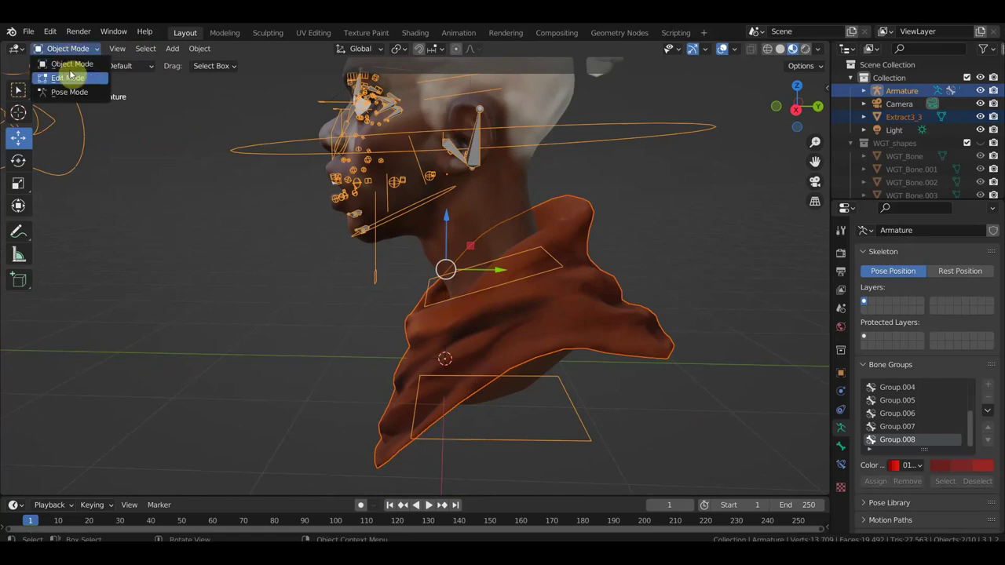
click(79, 89)
click(554, 440)
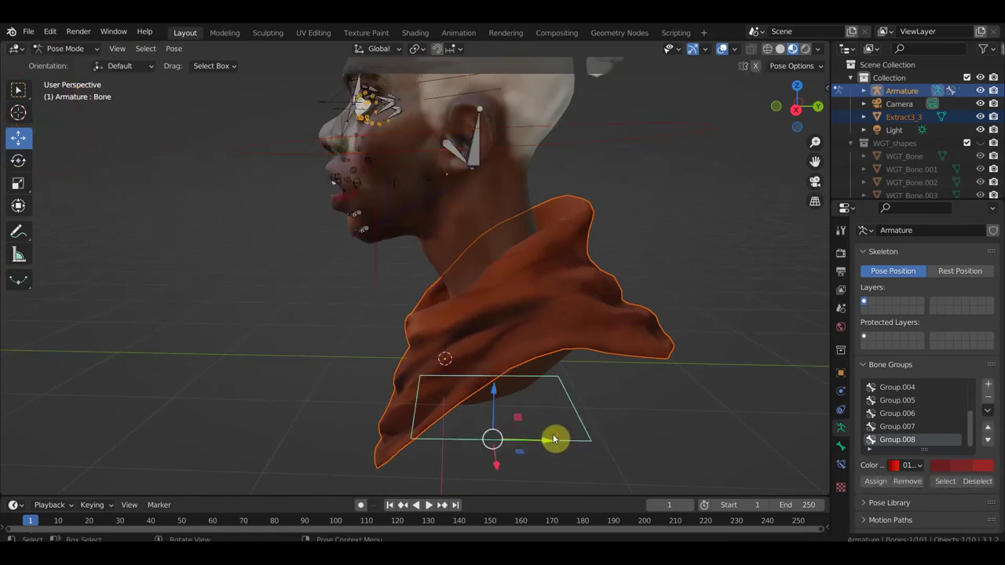
key(ctrl+p)
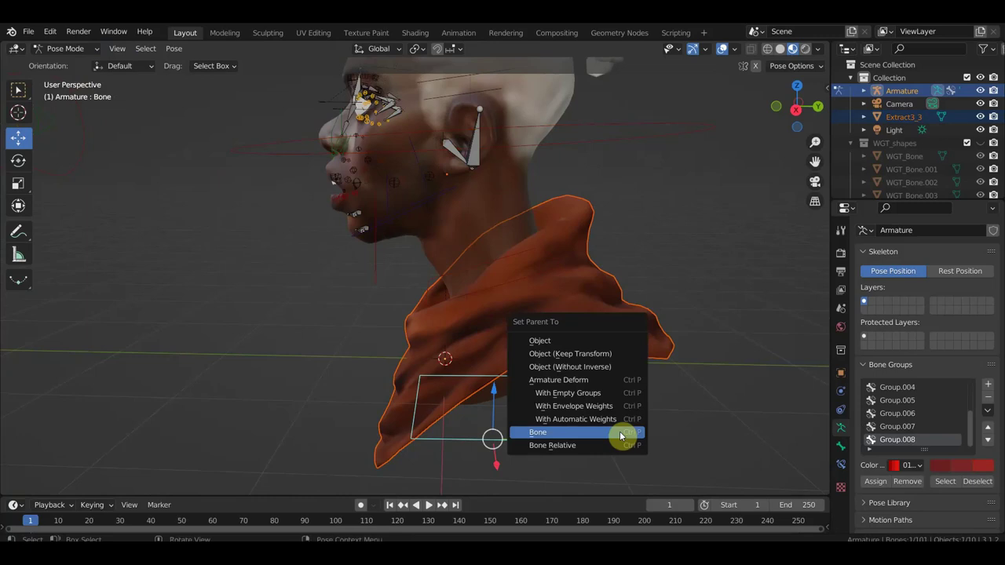
click(619, 431)
scroll(616, 435, down, 2)
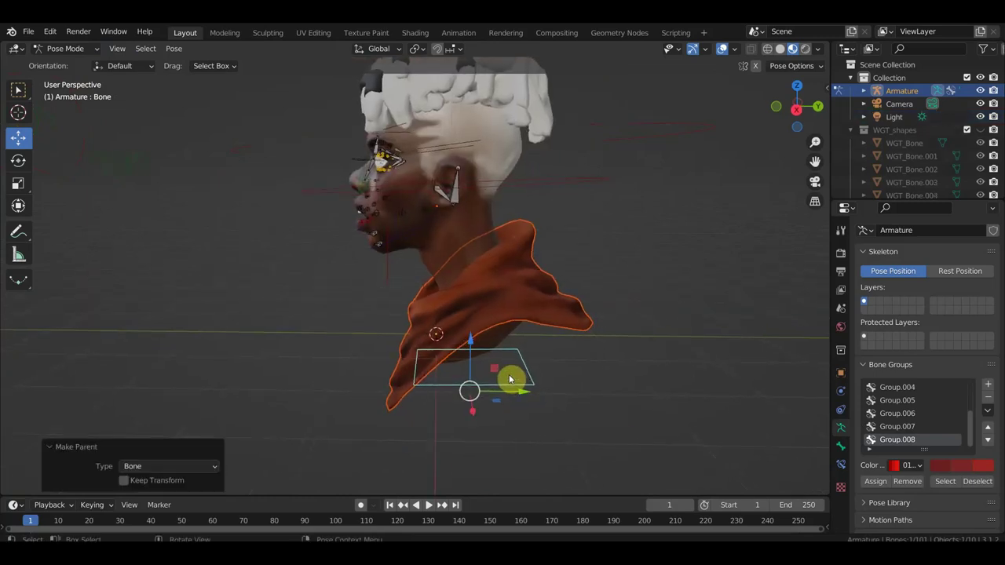
click(56, 50)
click(69, 64)
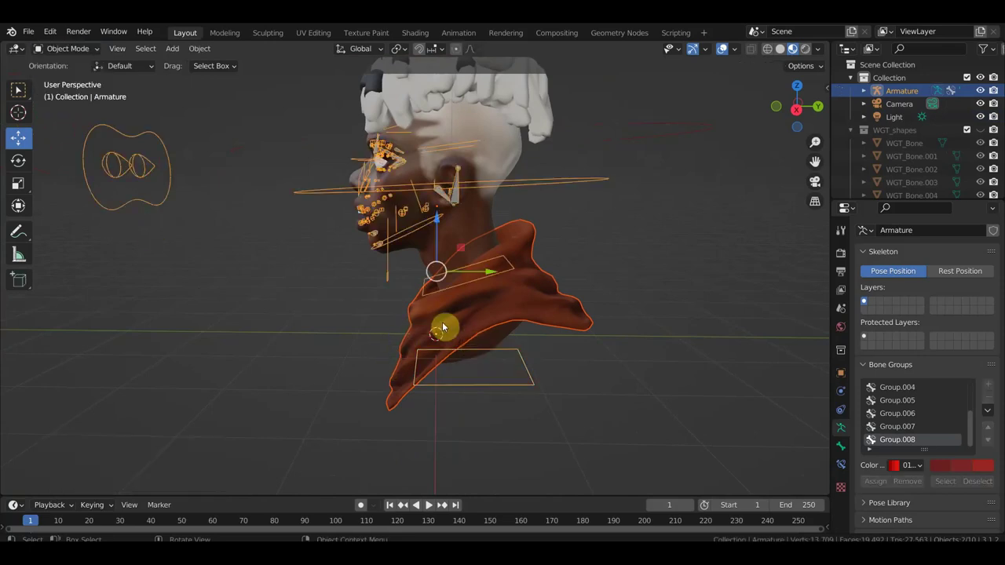
Select only the armature, enter Pose Mode and test-move the root bone
click(510, 391)
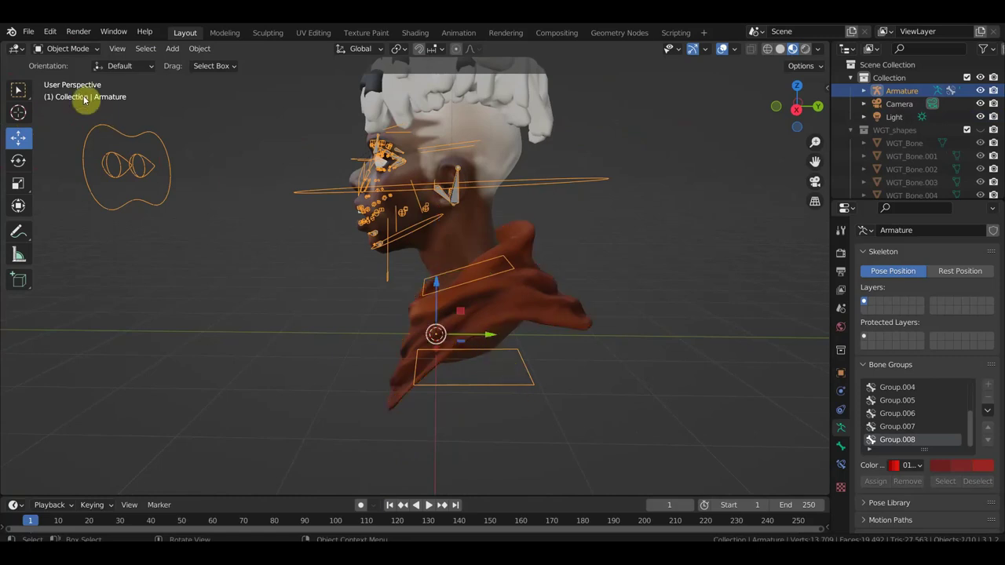
click(68, 49)
click(69, 92)
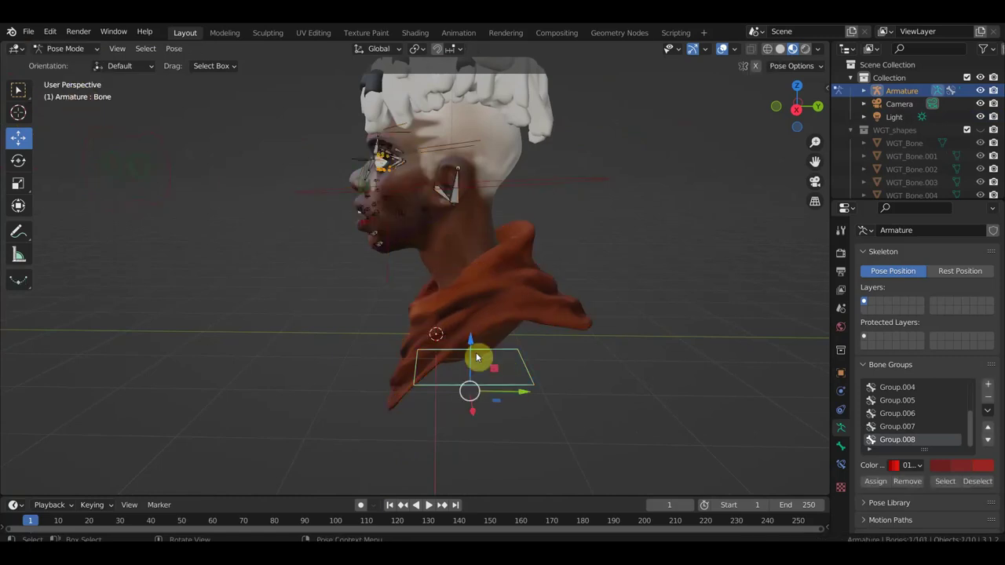
drag(527, 395, 598, 403)
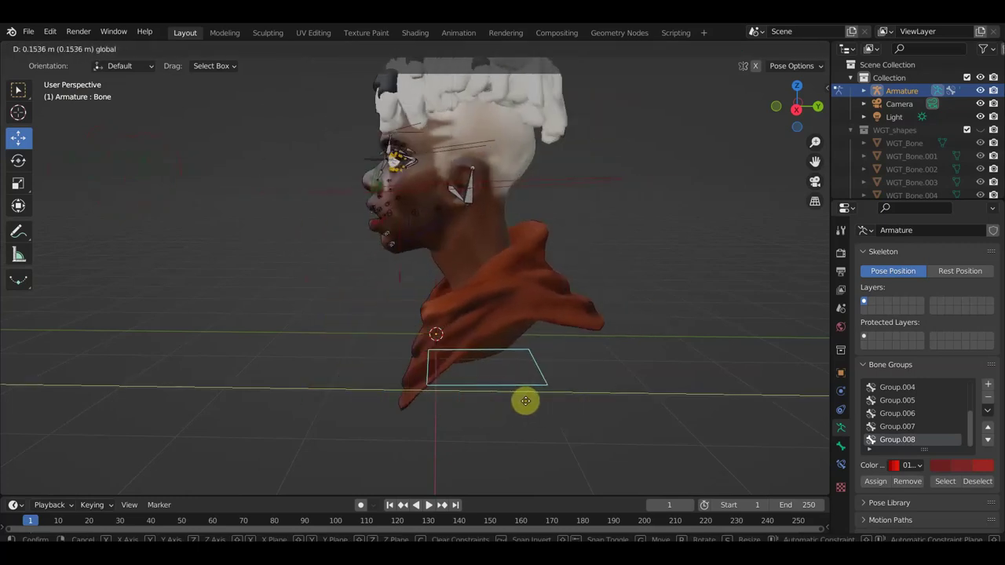
drag(598, 402, 605, 408)
Orbit and zoom around the head to inspect the rig, then leave Pose Mode
mouse_move(605, 409)
middle_down()
mouse_move(496, 368)
mouse_move(578, 396)
middle_up()
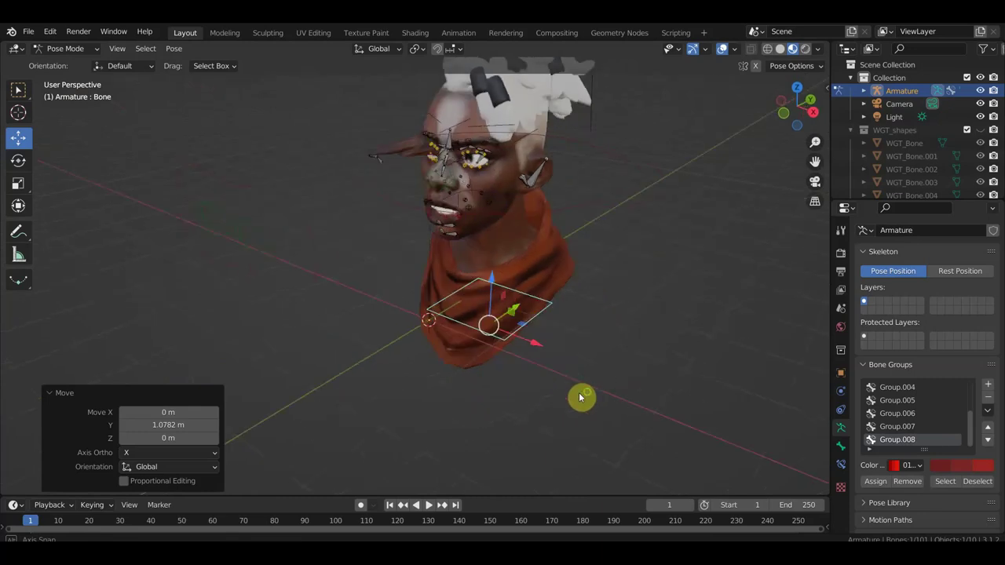
scroll(523, 359, up, 3)
middle_drag(523, 358, 498, 381)
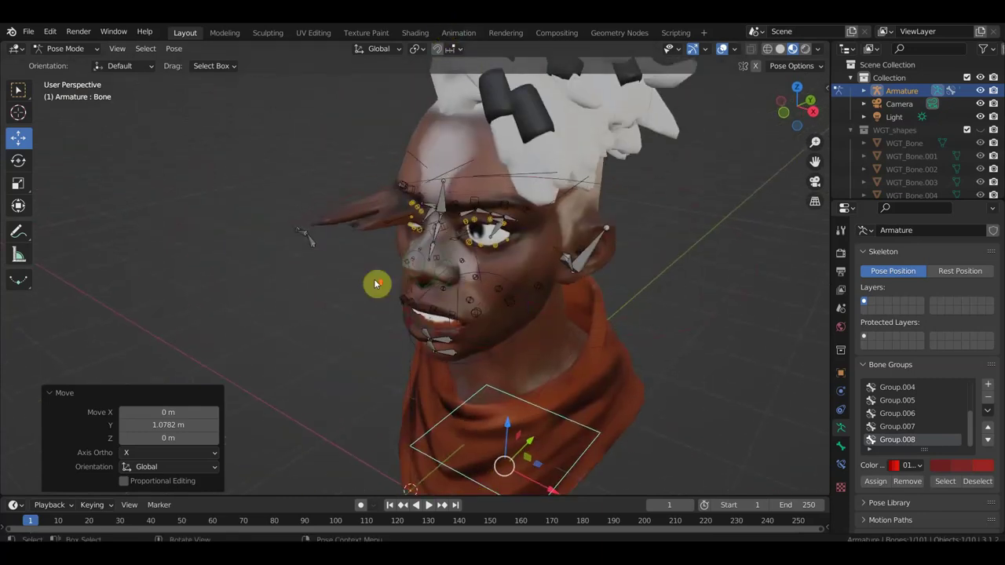
scroll(377, 285, up, 3)
mouse_move(377, 285)
middle_down()
mouse_move(456, 302)
mouse_move(442, 287)
mouse_move(449, 268)
middle_up()
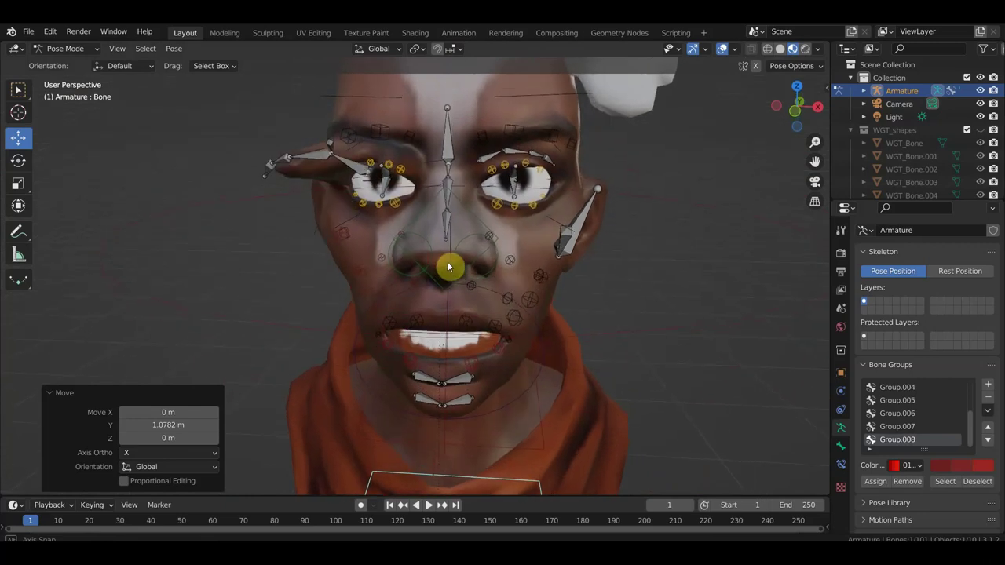
scroll(456, 265, up, 3)
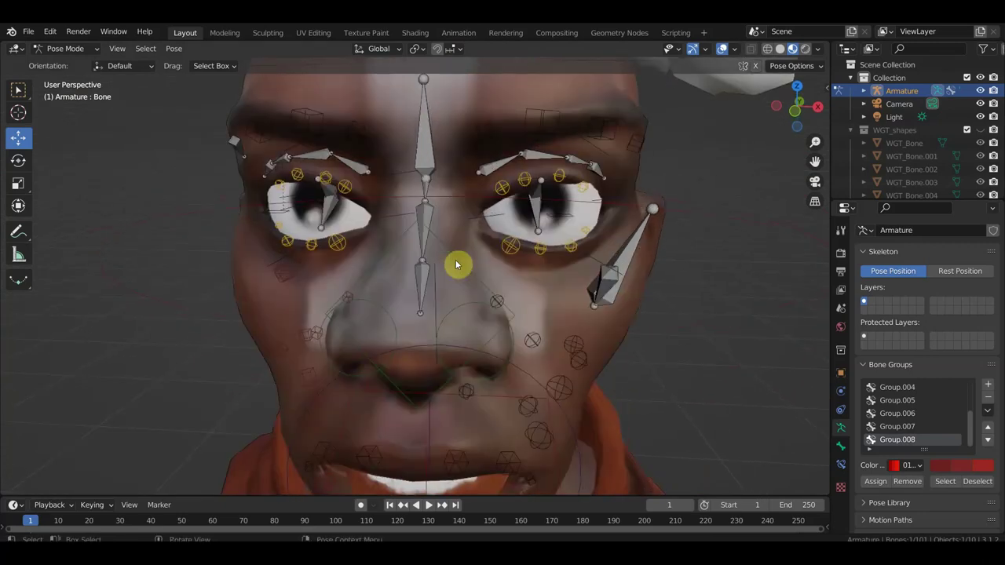
scroll(456, 265, down, 4)
mouse_move(460, 264)
middle_down()
mouse_move(504, 303)
mouse_move(518, 298)
middle_up()
scroll(518, 301, up, 1)
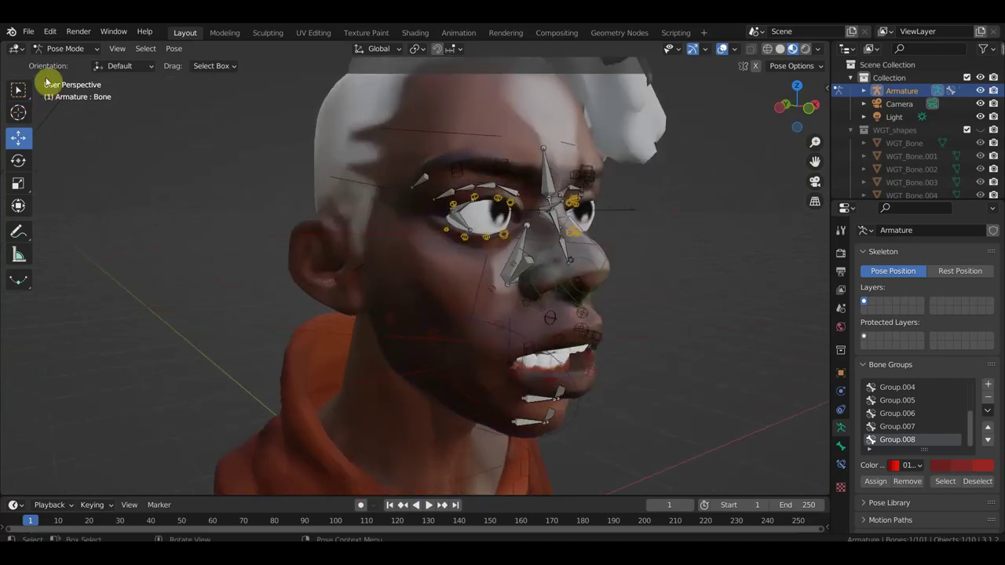
click(60, 50)
click(62, 64)
In Edit Mode, parent the brow bone to nose-bridge bone Bone.002 with Keep Offset, then return to Pose Mode
click(59, 48)
click(68, 77)
middle_drag(406, 183, 381, 188)
middle_drag(410, 157, 390, 165)
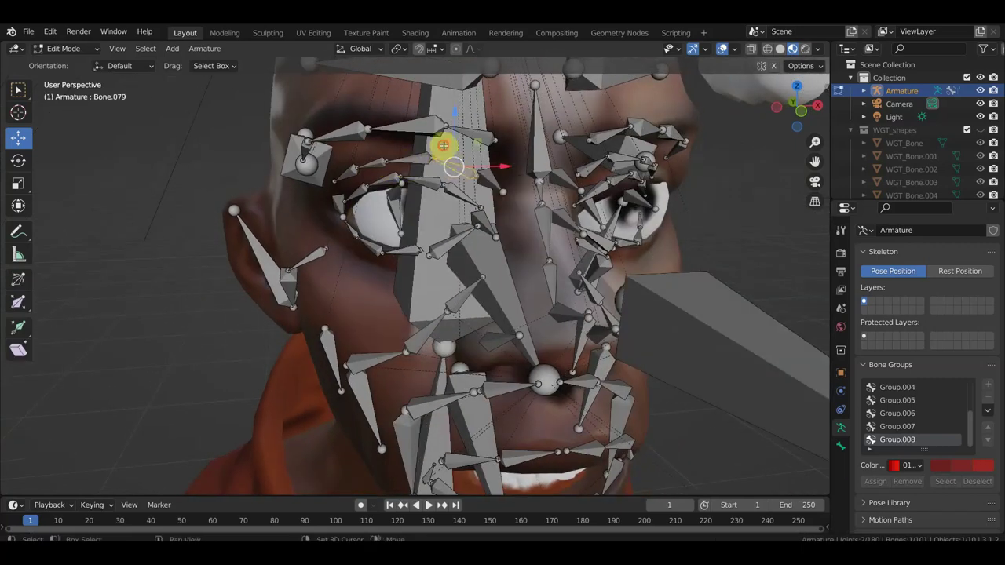
click(444, 144)
key(ctrl+p)
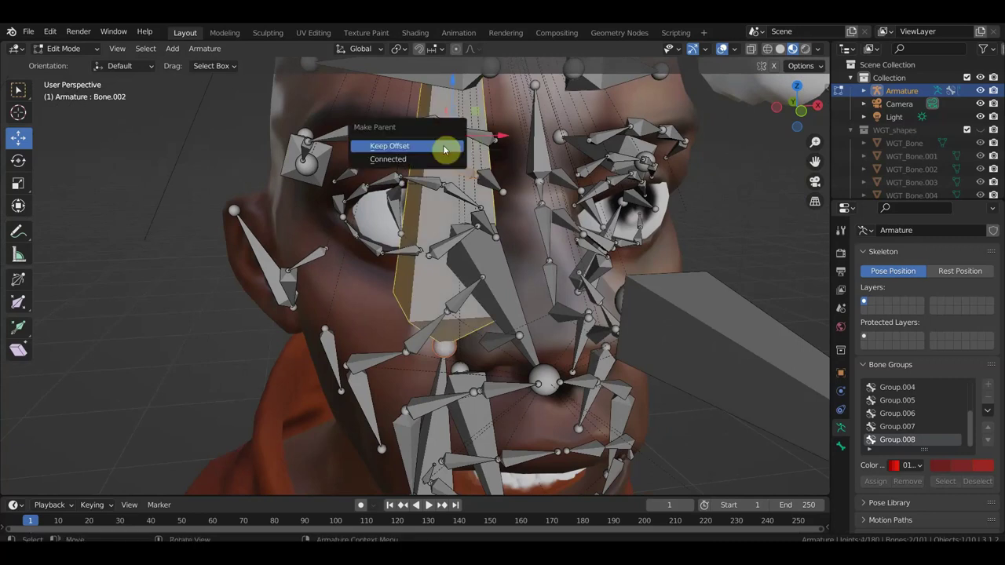
click(444, 148)
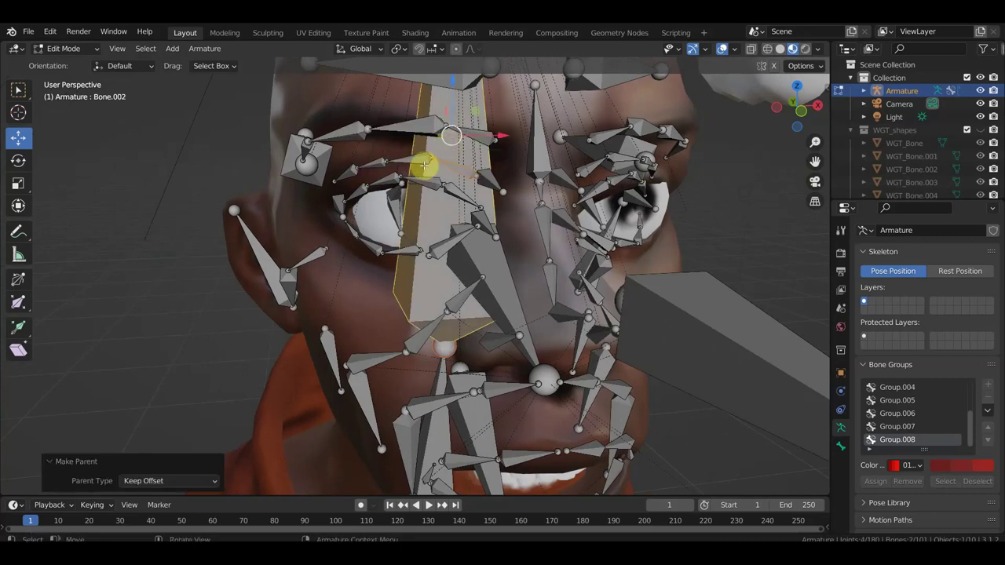
middle_drag(444, 148, 503, 151)
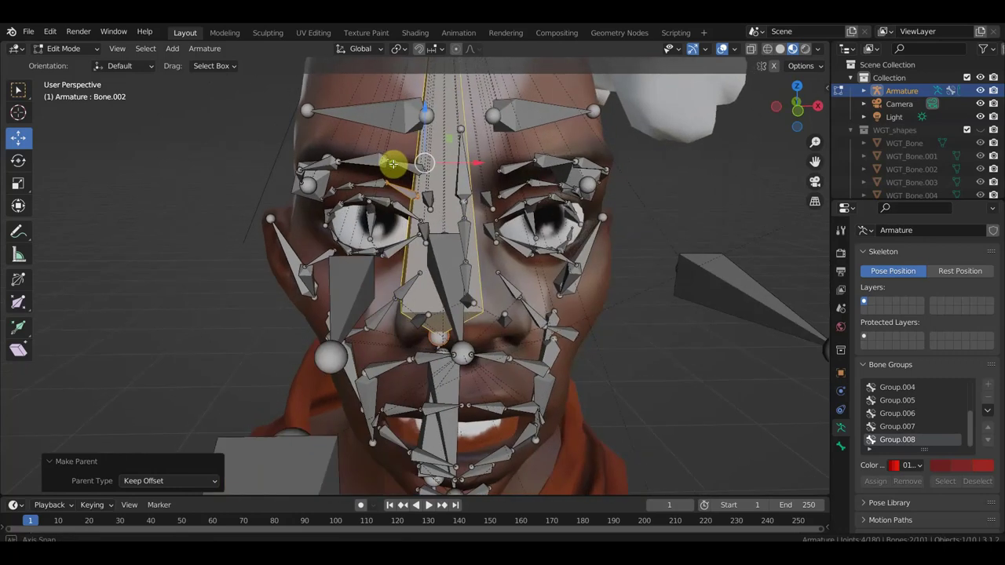
click(66, 49)
click(75, 92)
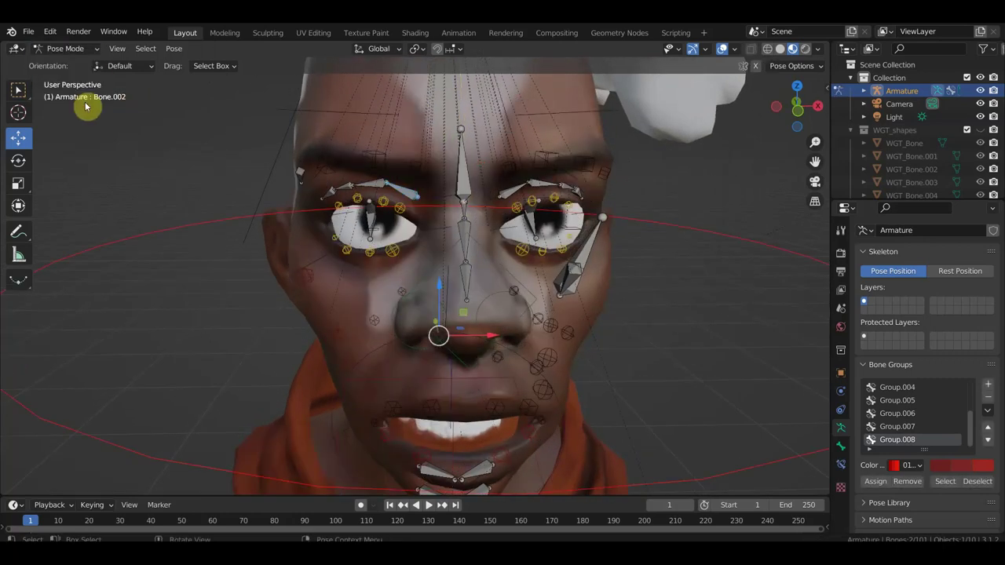
Move the root bone 0.86632 m along Y from the right view and check the bust follows
key(KP_3)
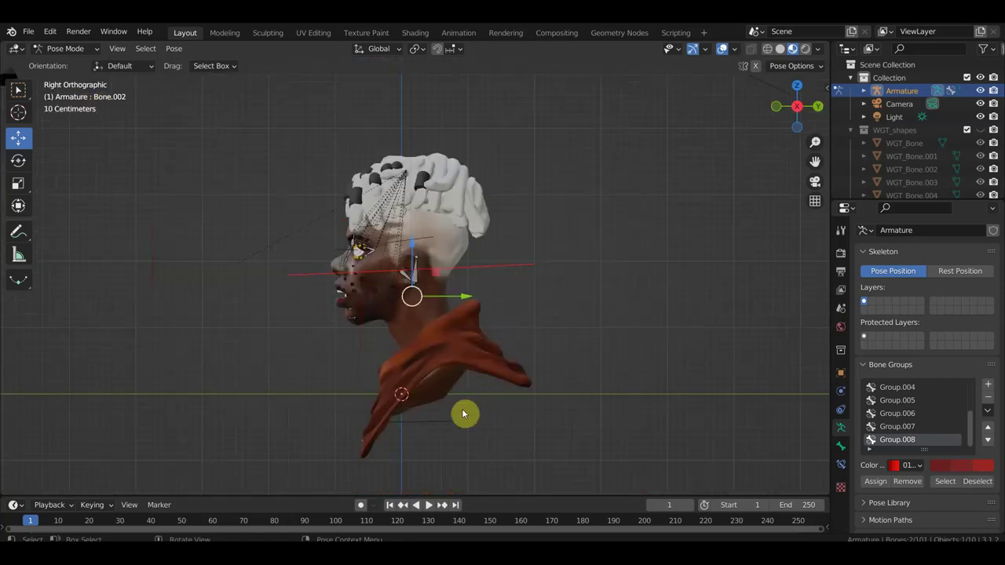
click(463, 421)
drag(481, 441, 458, 452)
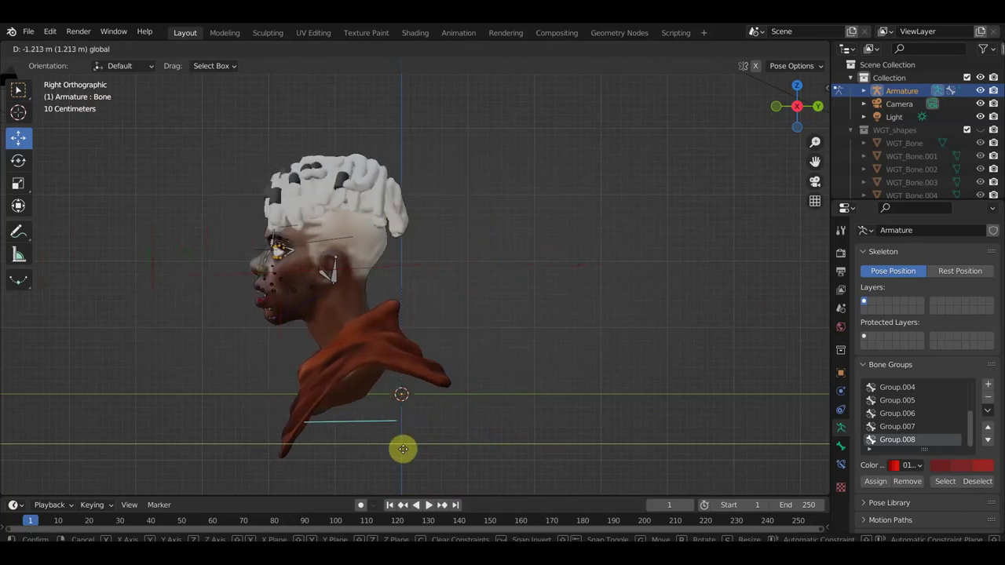
drag(459, 452, 557, 447)
mouse_move(511, 400)
middle_down()
mouse_move(641, 402)
mouse_move(639, 388)
middle_up()
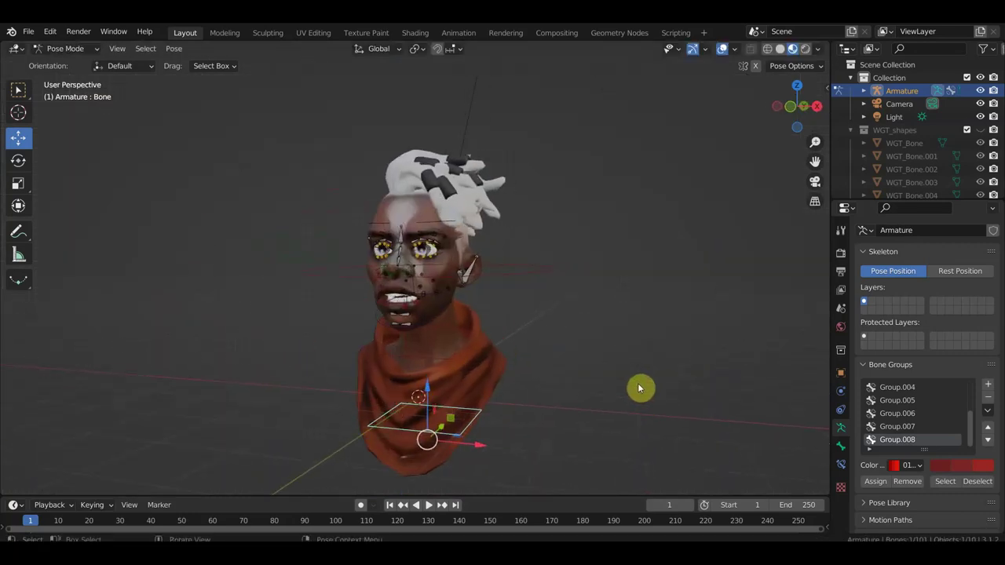
key(KP_1)
scroll(639, 388, up, 2)
scroll(639, 387, up, 3)
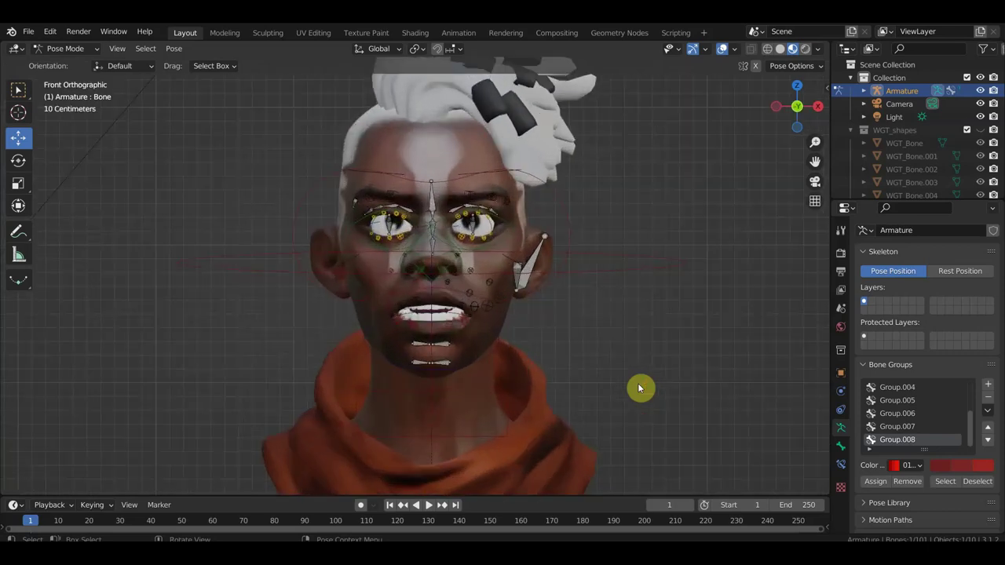
scroll(639, 388, up, 3)
scroll(639, 388, down, 2)
scroll(639, 388, down, 1)
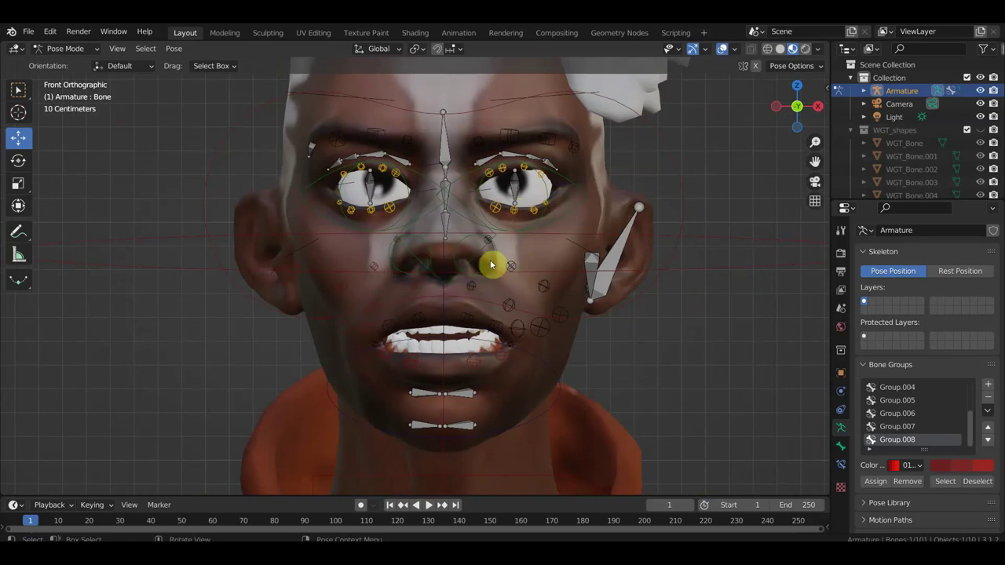
Test-move the nose-side and chin control bones, undoing each move to restore them
key(g)
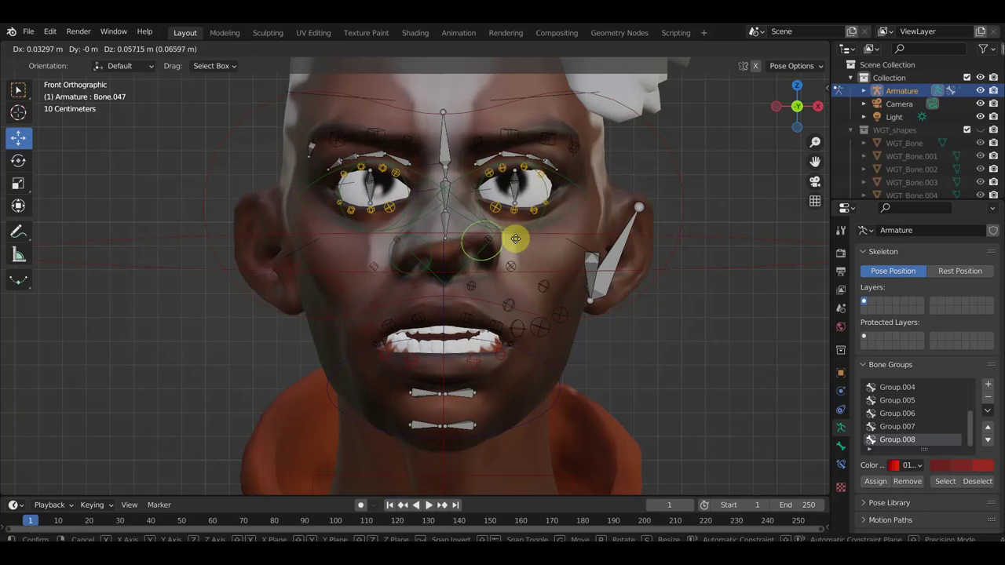
click(508, 245)
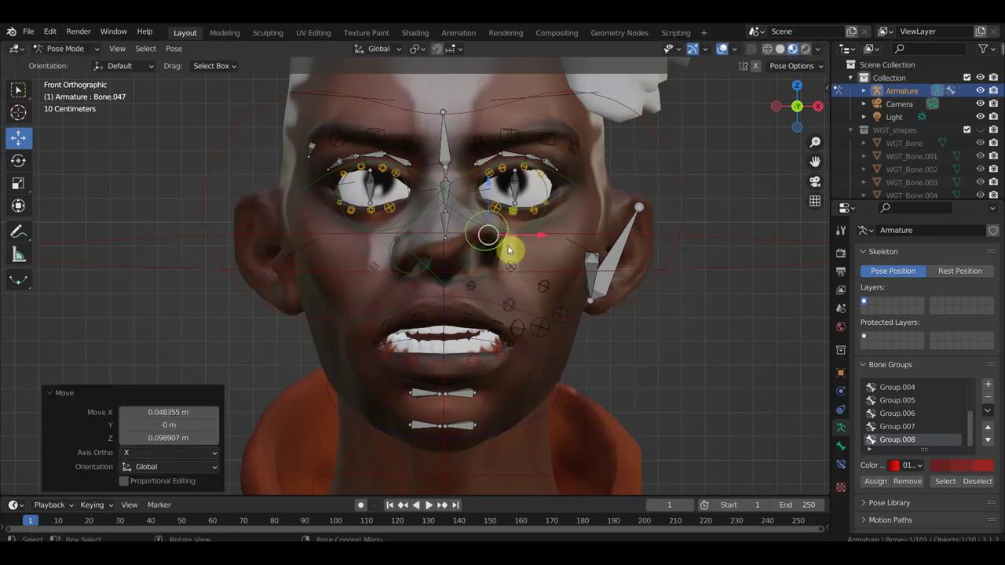
key(ctrl+z)
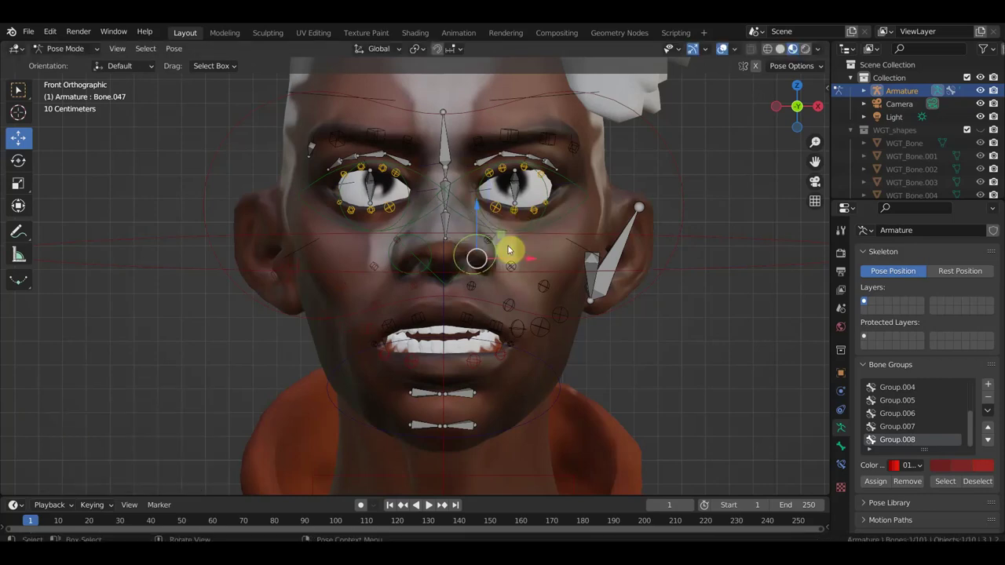
mouse_move(524, 328)
middle_down()
mouse_move(469, 350)
mouse_move(410, 341)
mouse_move(251, 413)
middle_up()
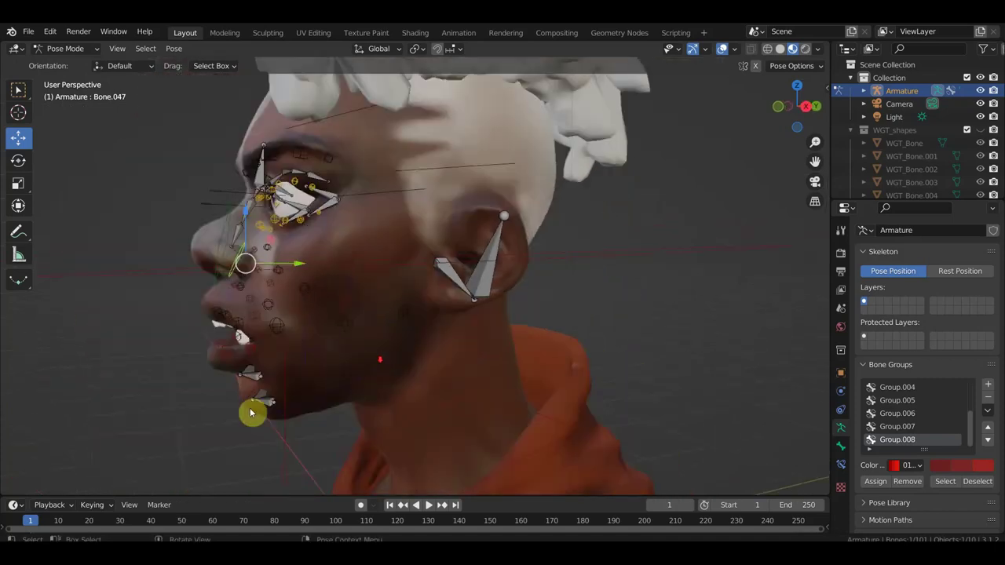
click(257, 400)
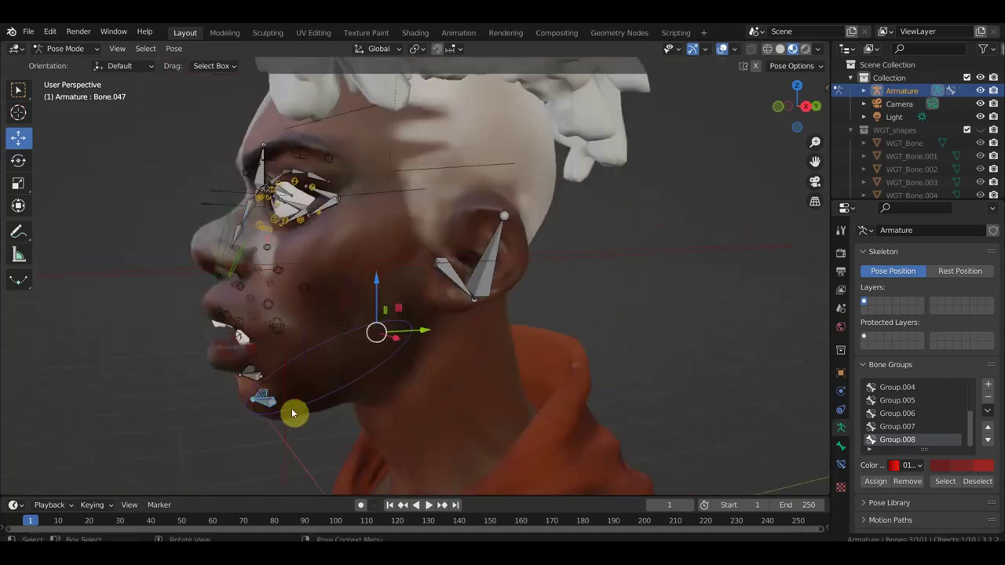
click(269, 401)
middle_drag(272, 402, 289, 395)
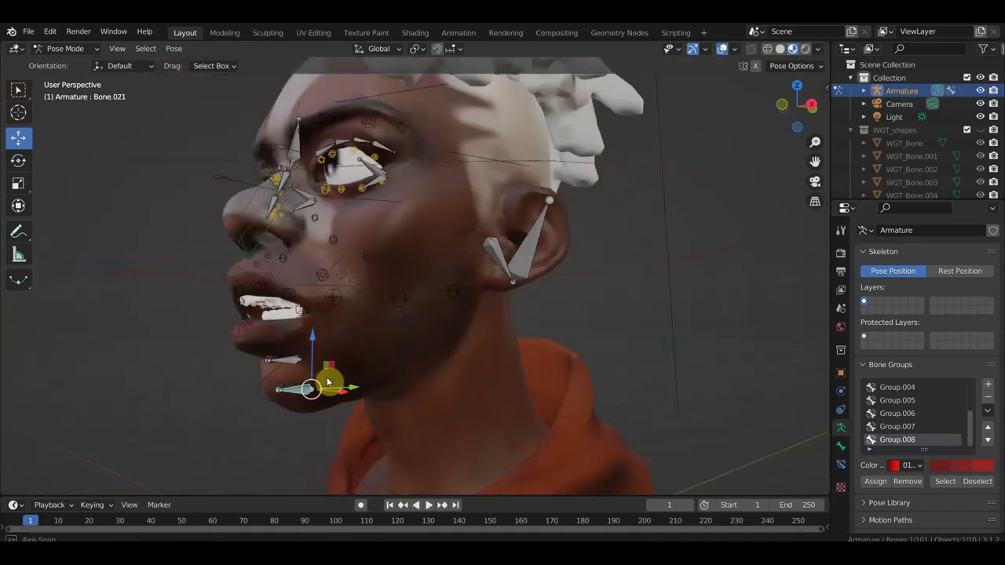
shift+click(296, 391)
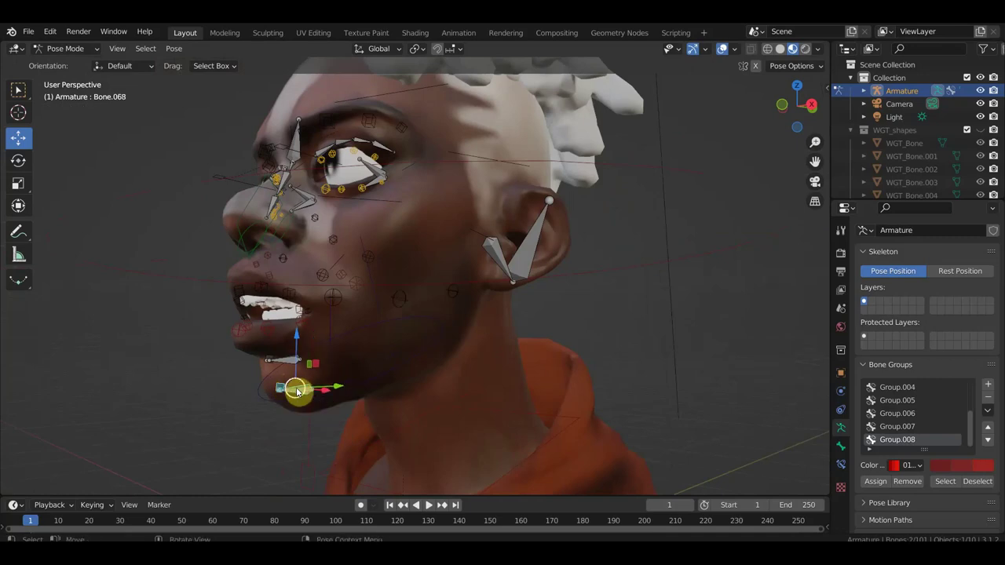
middle_drag(315, 409, 363, 419)
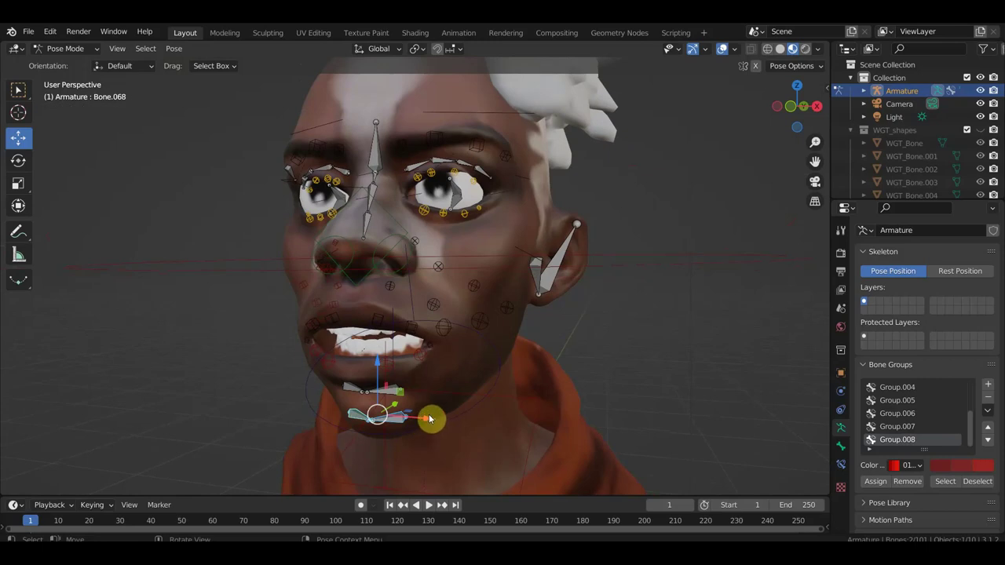
key(g)
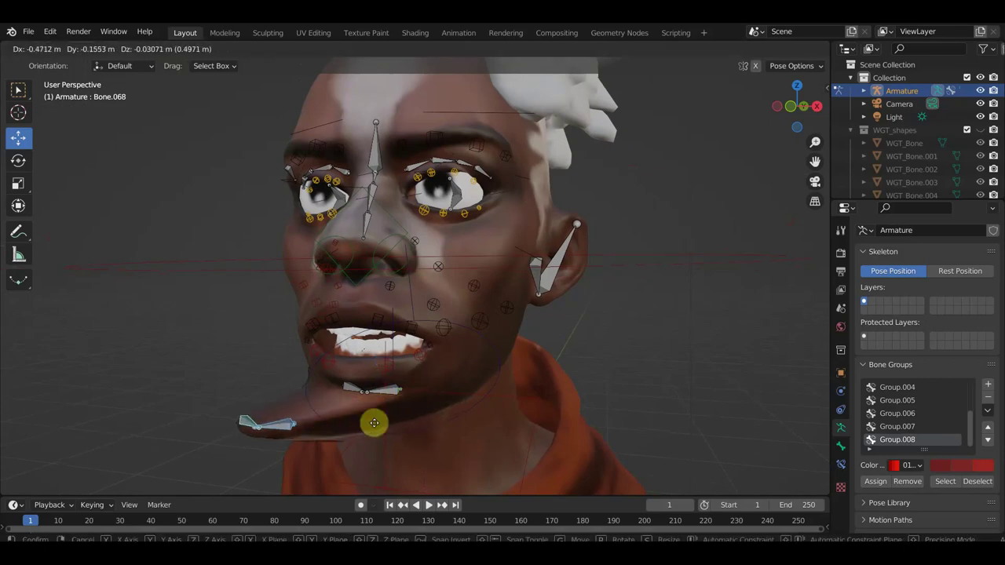
click(420, 425)
key(ctrl+z)
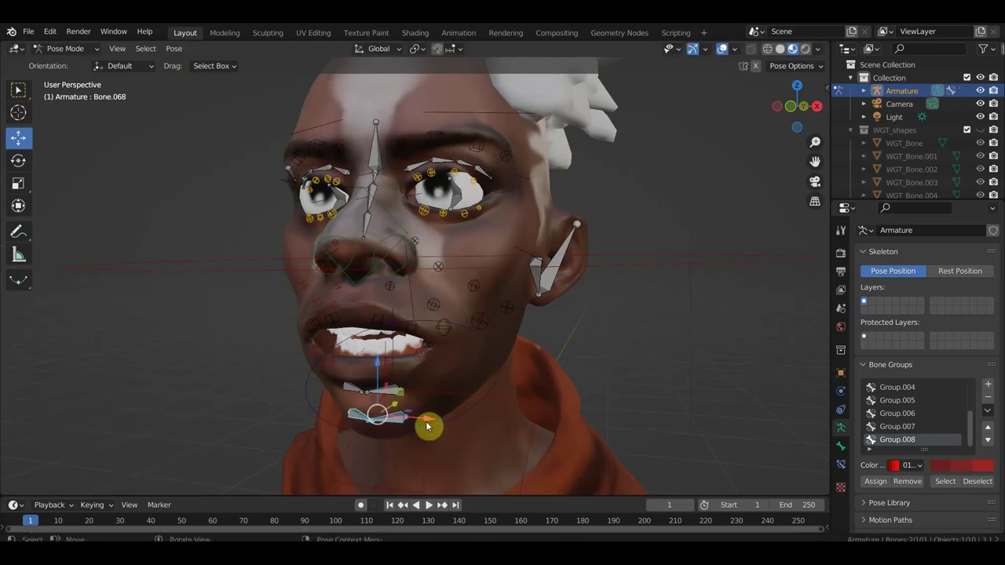
Select all bones, then pick the ear control bone and show the Bone Widget sidebar
key(KP_1)
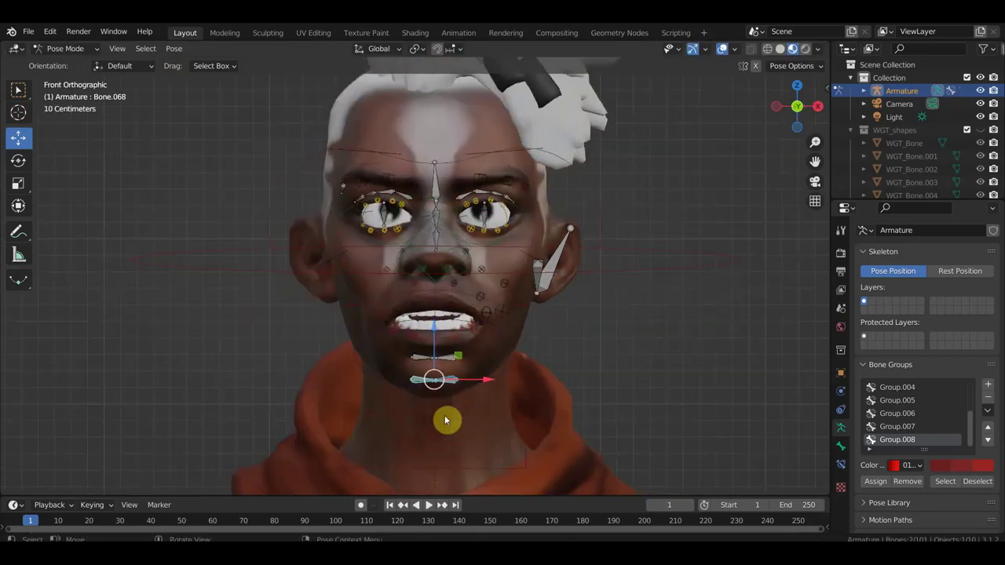
scroll(481, 403, down, 2)
scroll(481, 406, down, 2)
scroll(491, 377, up, 1)
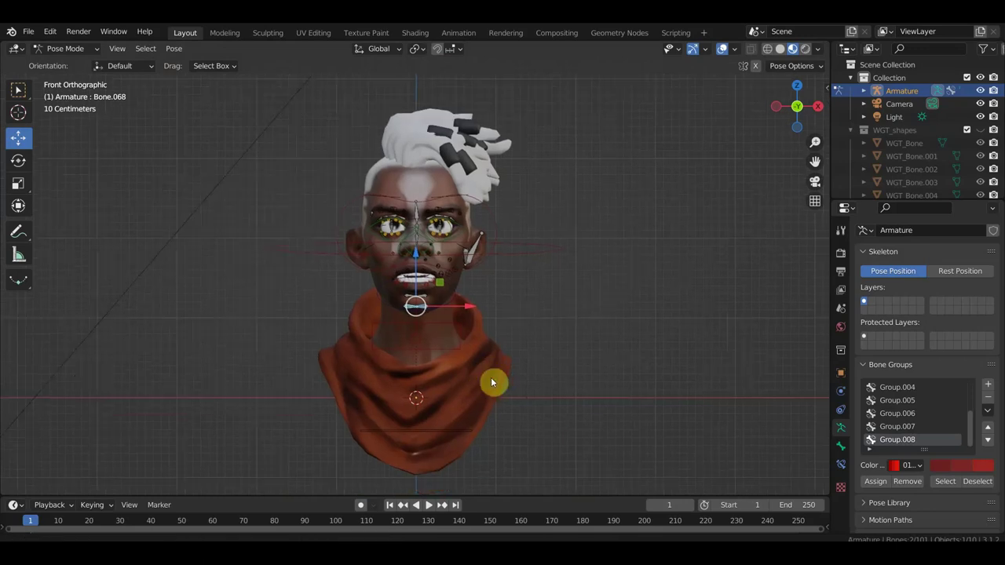
key(a)
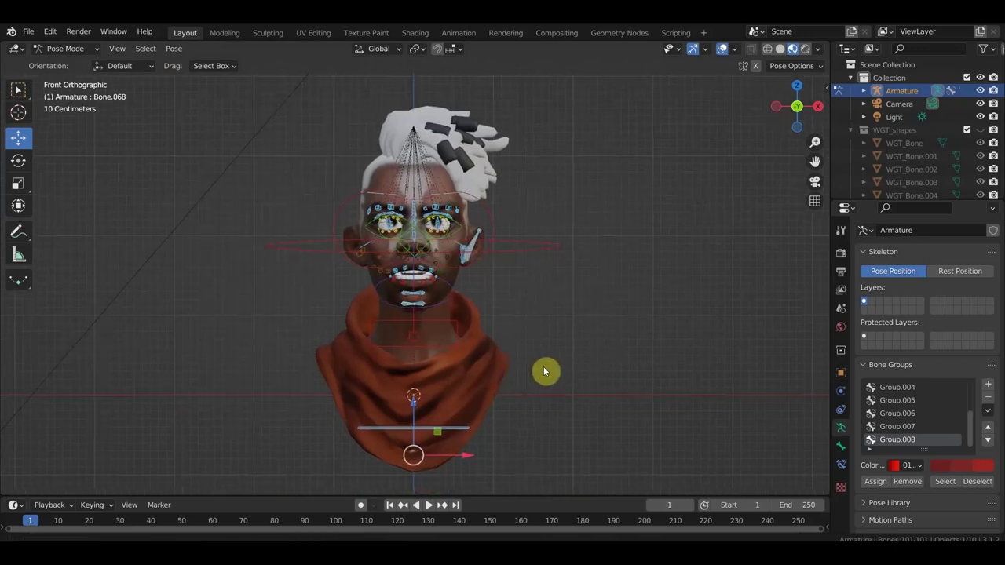
shift+middle_drag(545, 375, 536, 357)
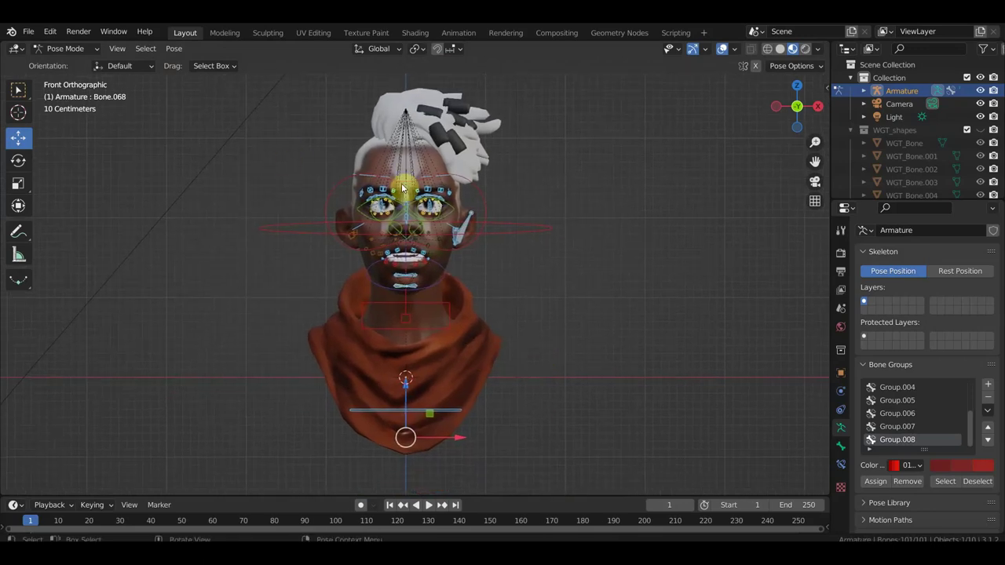
scroll(401, 184, up, 2)
scroll(402, 186, down, 1)
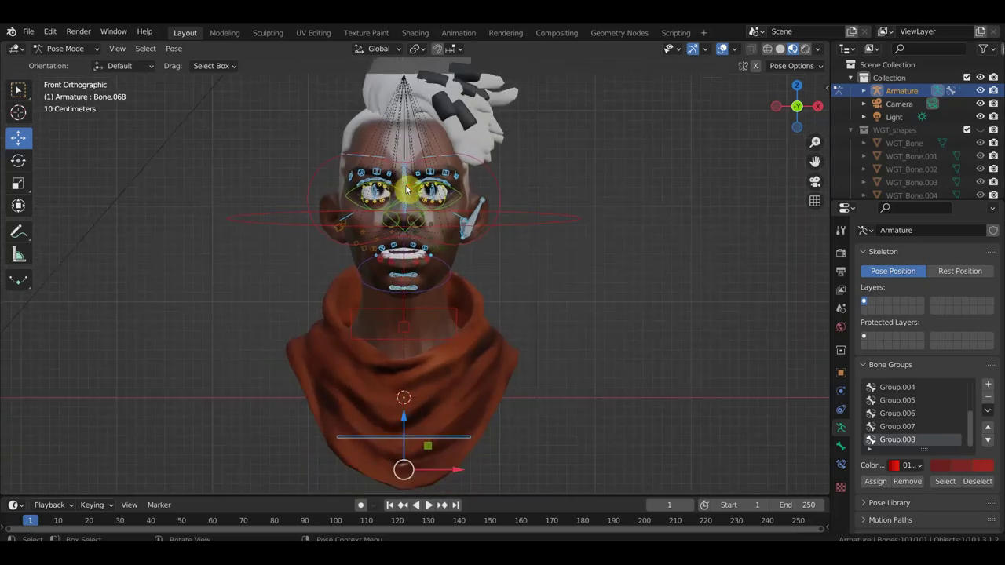
middle_drag(512, 229, 456, 235)
click(452, 232)
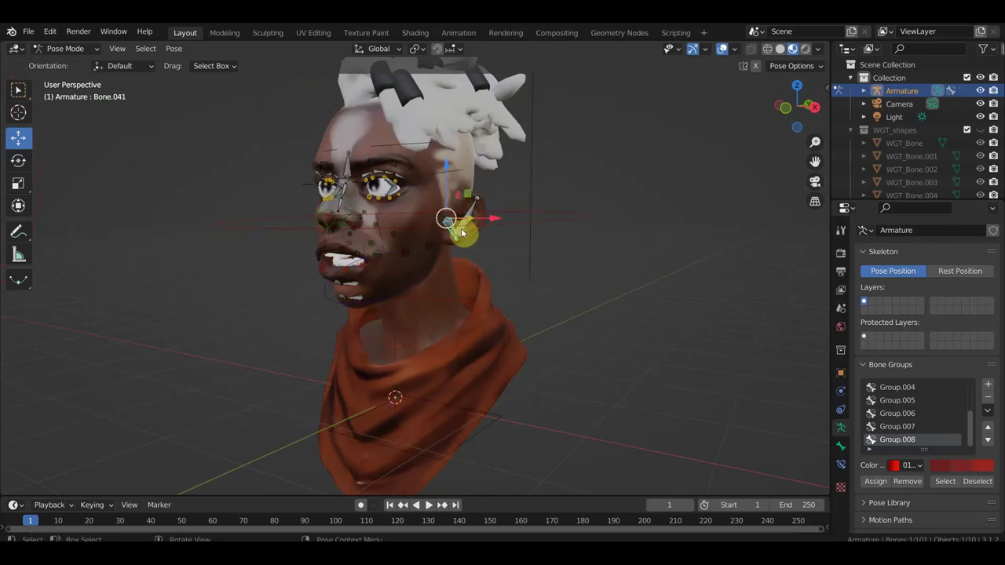
mouse_move(474, 217)
middle_down()
mouse_move(601, 211)
mouse_move(392, 251)
mouse_move(364, 264)
mouse_move(374, 272)
mouse_move(296, 259)
mouse_move(207, 265)
mouse_move(303, 248)
middle_up()
scroll(354, 251, up, 4)
scroll(345, 259, up, 1)
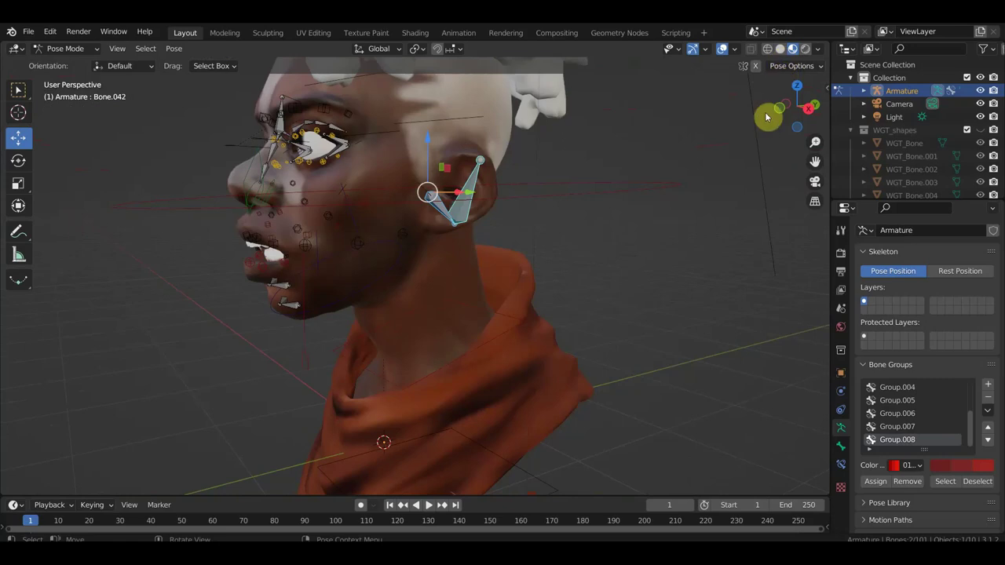
key(n)
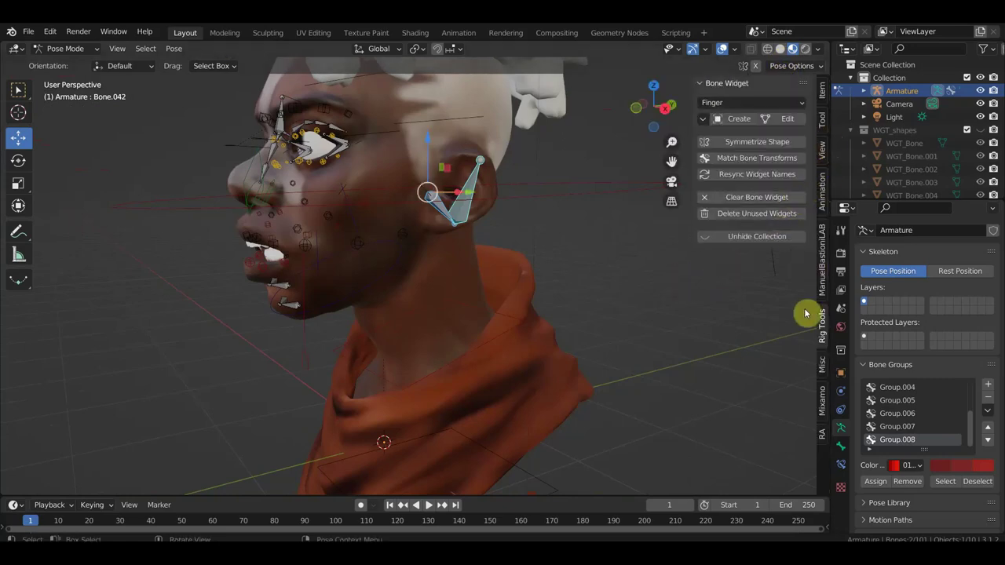
Create a Cube widget on the ear bone and scale it to Global Size 0.16
click(745, 103)
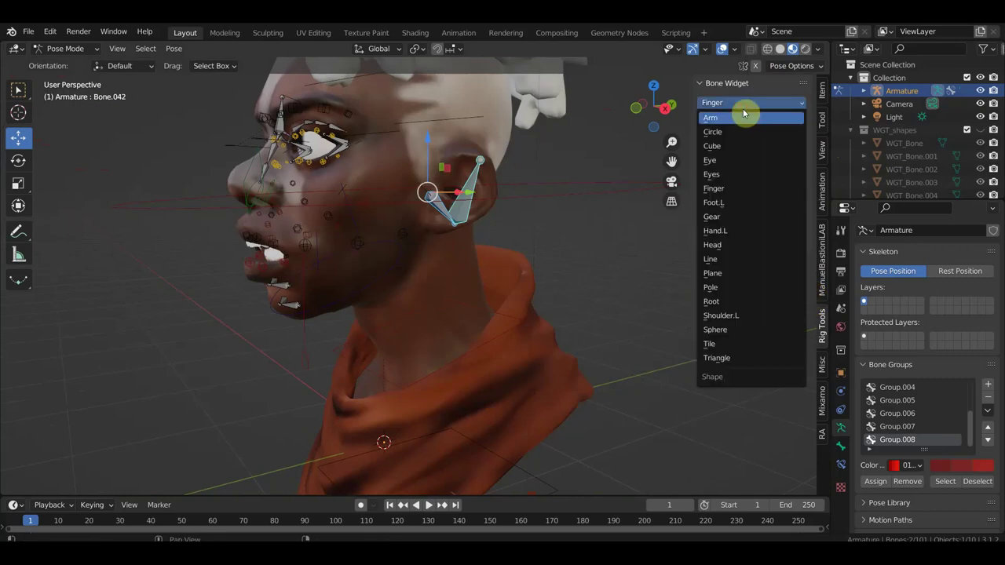
click(734, 146)
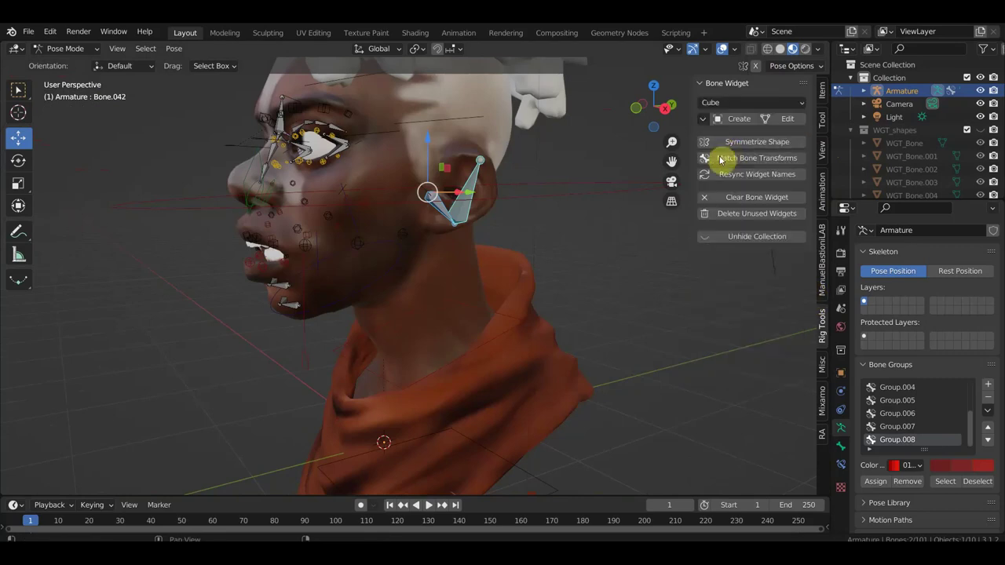
click(738, 119)
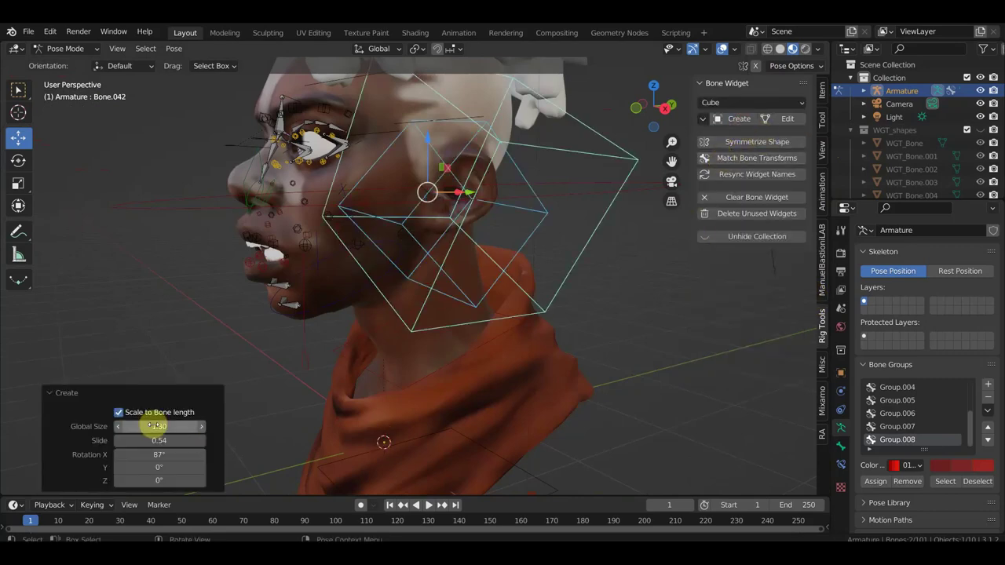
drag(159, 426, 118, 426)
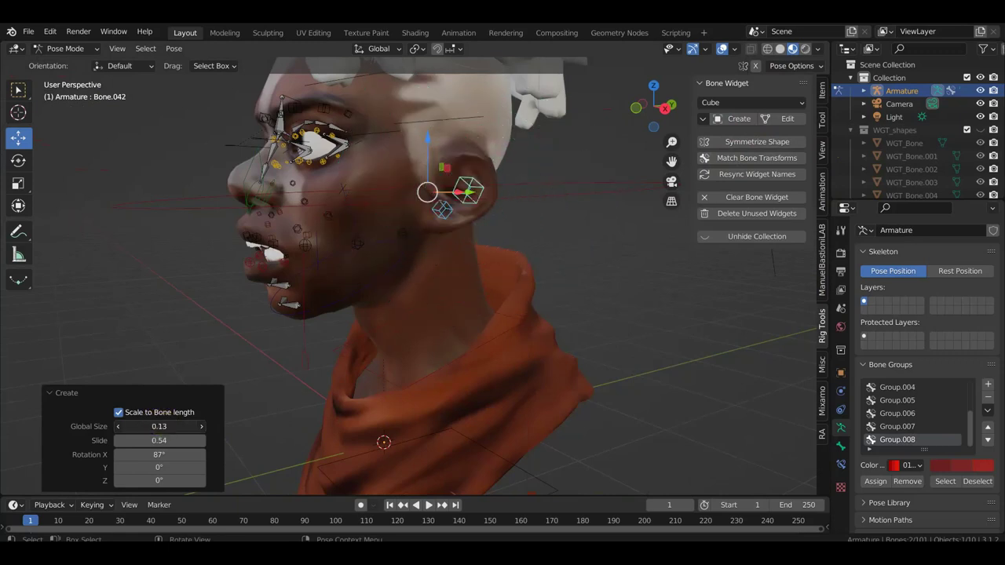
drag(159, 426, 203, 424)
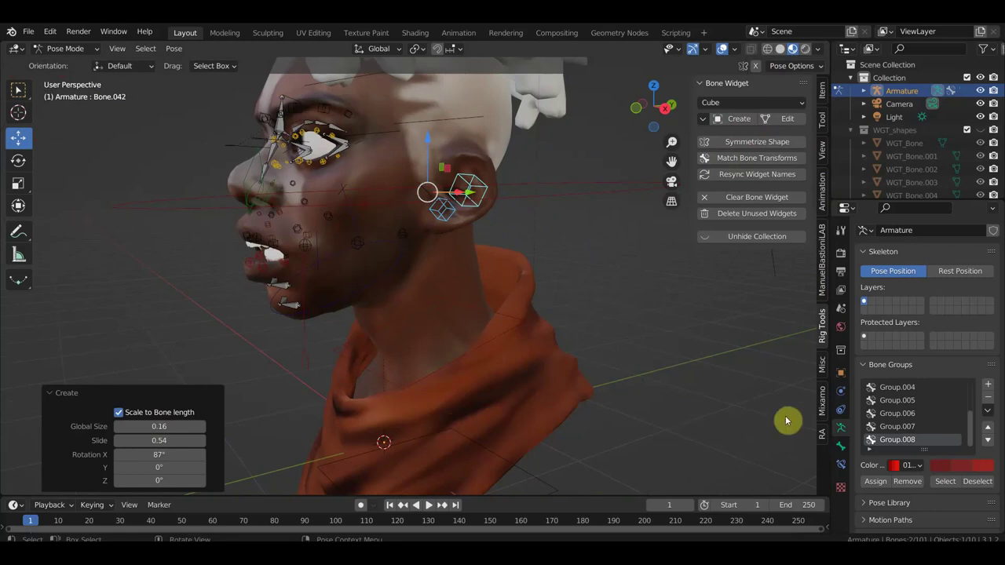
Add a new bone group using the magenta 11 - Theme Color Set
click(990, 386)
click(915, 466)
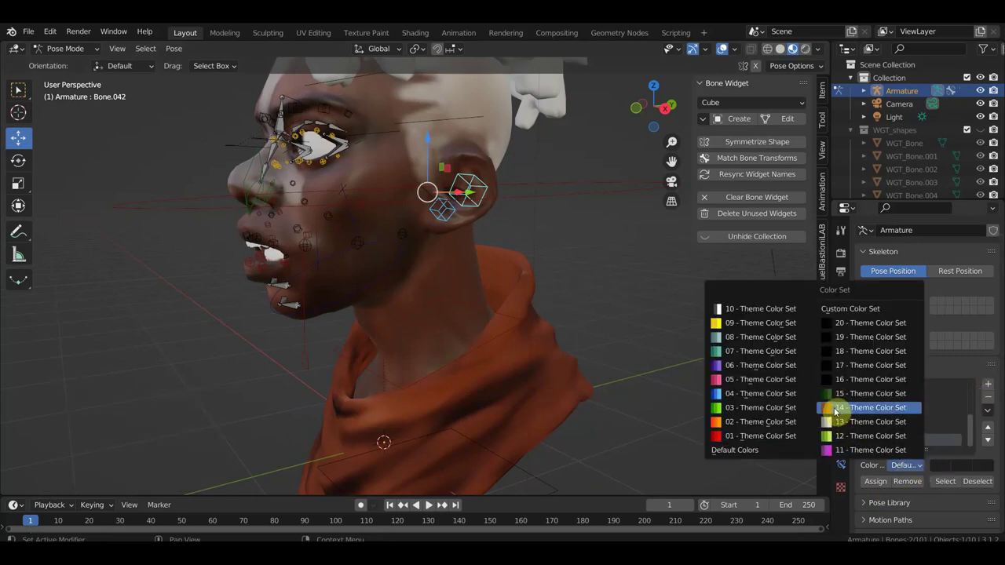
click(834, 449)
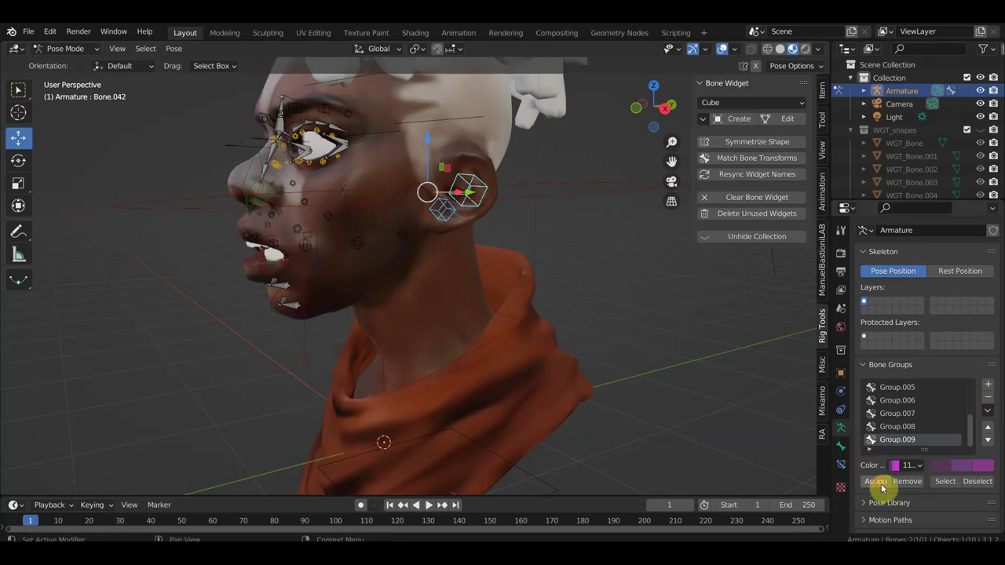
Assign the other side's ear control bone to the magenta group and give it a Cube widget
mouse_move(735, 441)
middle_down()
mouse_move(718, 422)
mouse_move(792, 422)
mouse_move(2, 369)
mouse_move(210, 259)
middle_up()
click(307, 203)
click(329, 185)
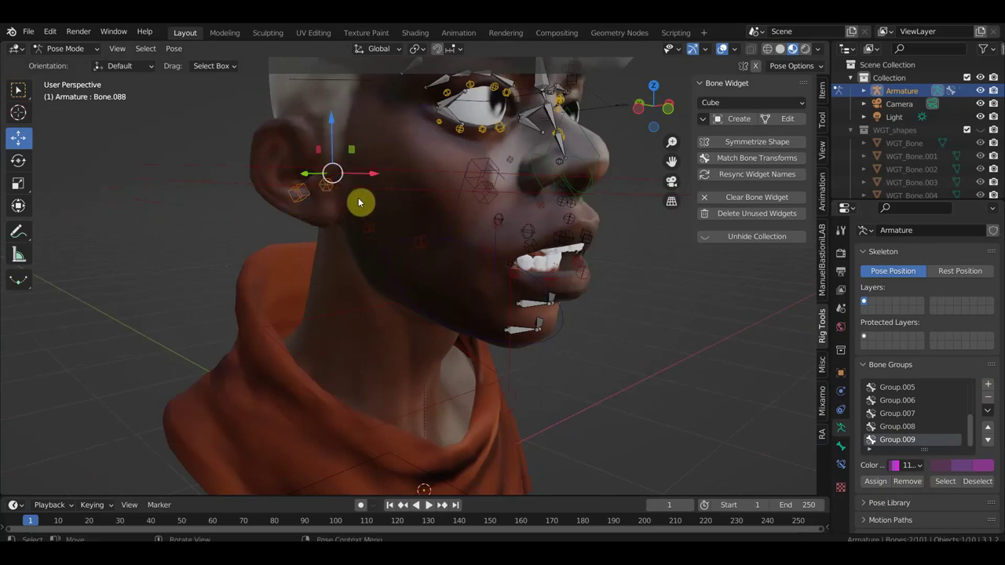
click(891, 470)
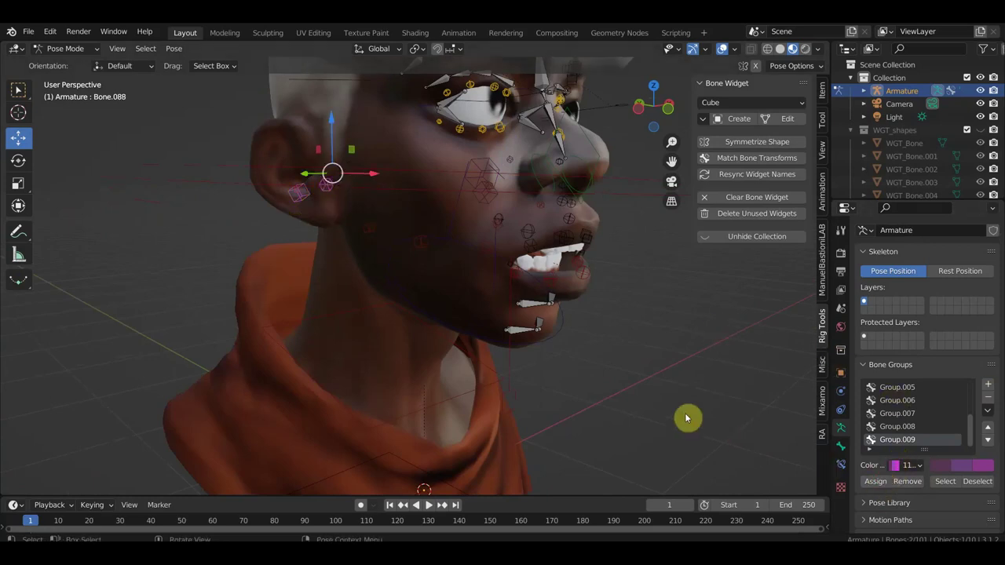
click(739, 120)
mouse_move(545, 348)
middle_down()
mouse_move(574, 361)
mouse_move(525, 359)
mouse_move(570, 353)
mouse_move(467, 351)
mouse_move(558, 356)
mouse_move(471, 206)
mouse_move(498, 222)
mouse_move(527, 337)
mouse_move(541, 325)
mouse_move(467, 321)
middle_up()
mouse_move(233, 298)
middle_down()
mouse_move(222, 304)
mouse_move(299, 306)
middle_up()
Give the long bone between the eyes a Finger widget with Global Size 1.60 and Slide 0.57
click(222, 304)
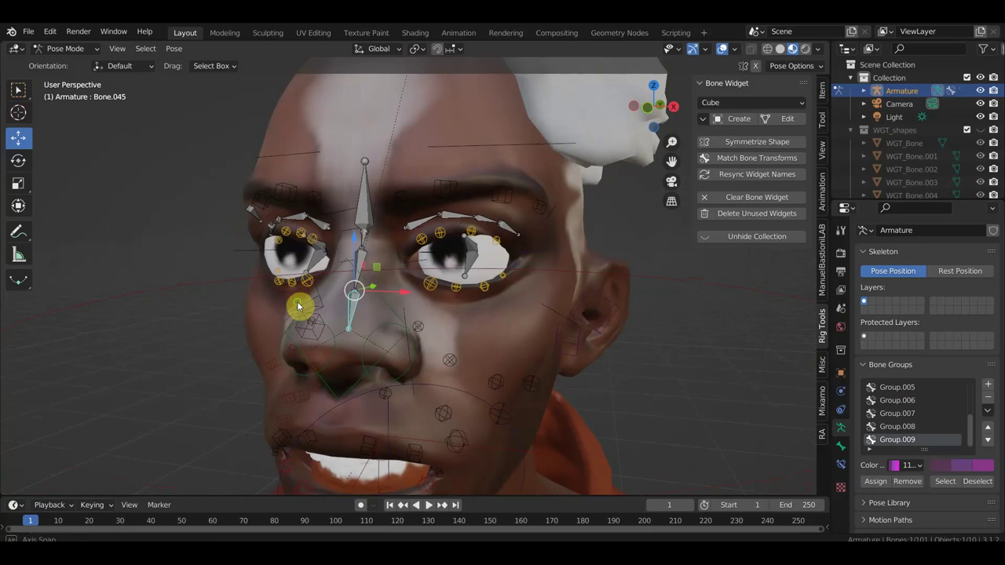
click(358, 264)
click(369, 215)
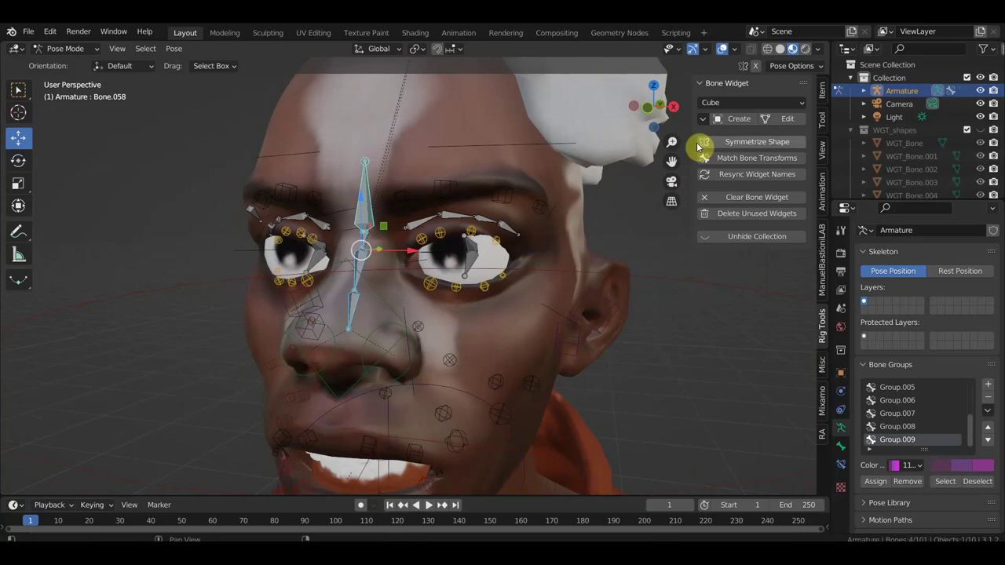
click(739, 103)
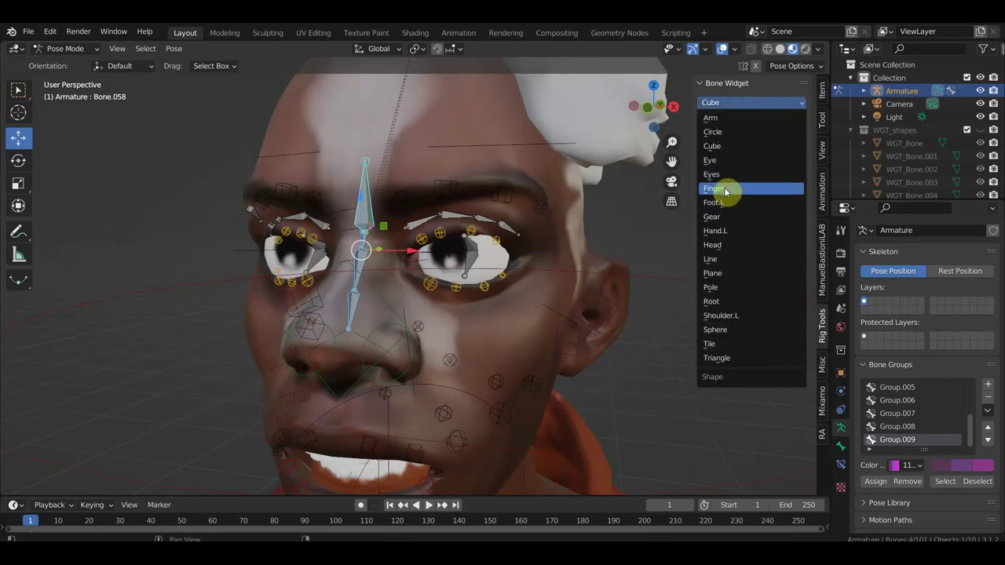
click(723, 188)
click(742, 121)
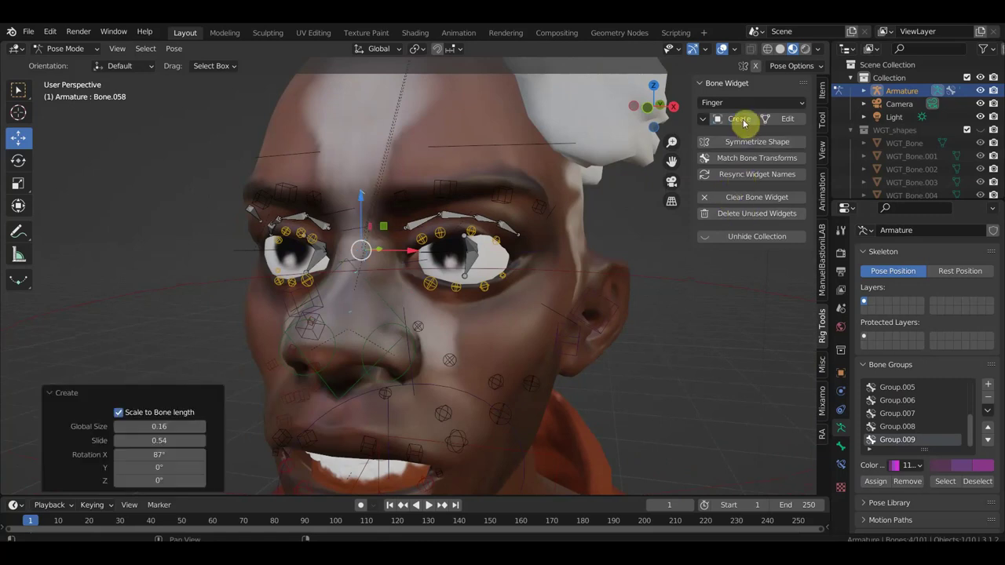
middle_drag(619, 252, 576, 251)
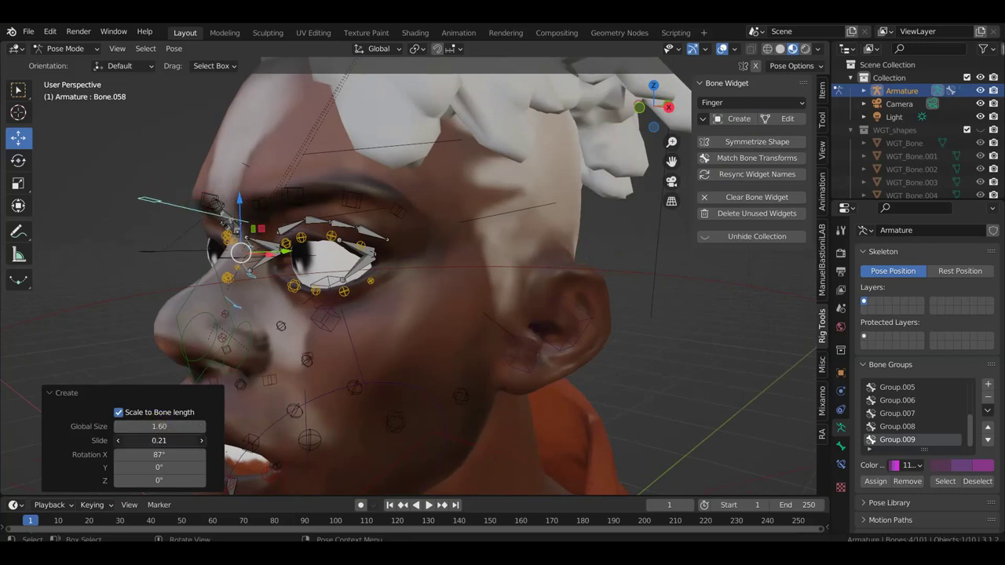
drag(157, 440, 164, 440)
mouse_move(395, 348)
middle_down()
mouse_move(565, 349)
mouse_move(460, 347)
middle_up()
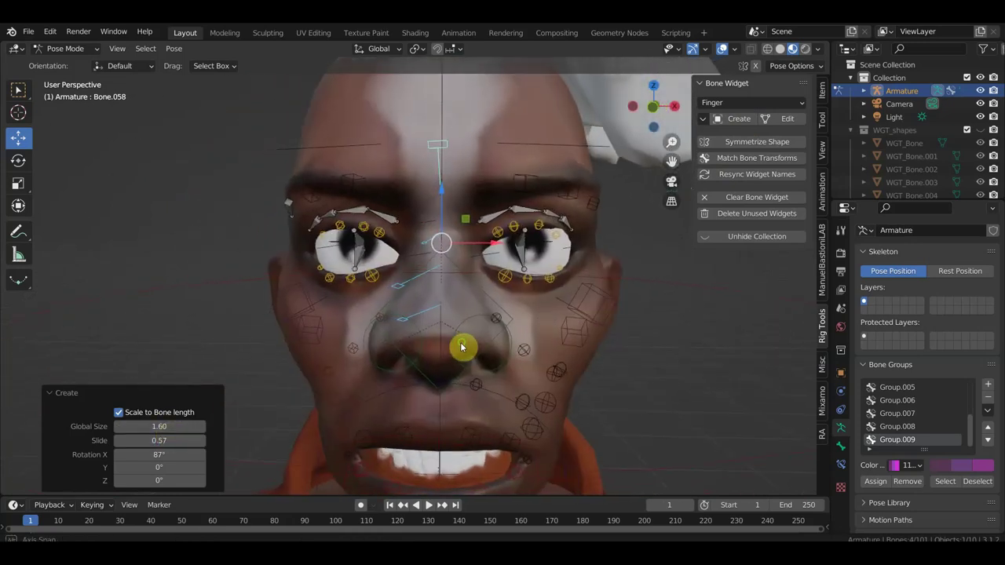
mouse_move(476, 270)
middle_down()
mouse_move(363, 278)
mouse_move(339, 267)
middle_up()
middle_drag(269, 224, 437, 265)
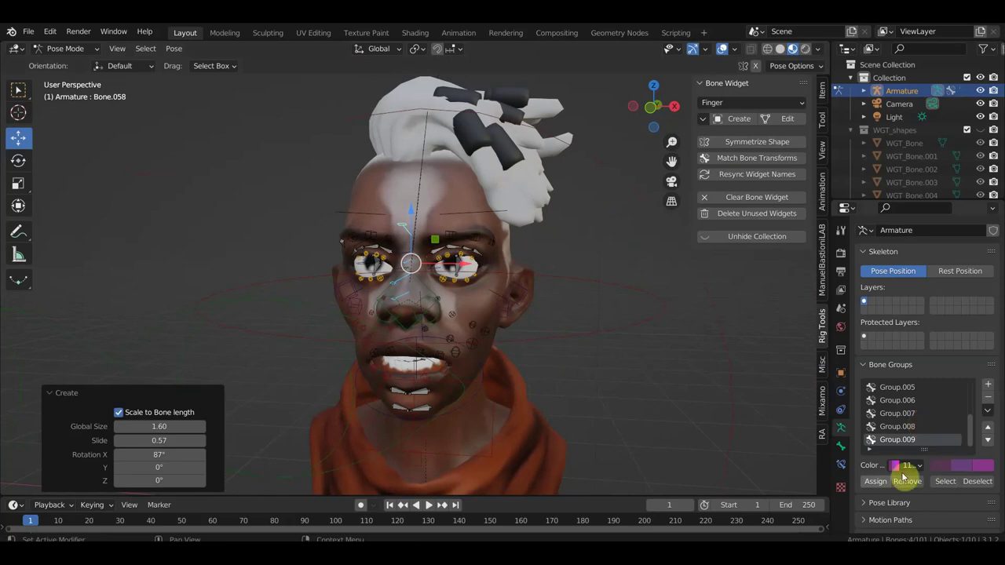
Assign the finger-widget bone to the magenta bone group
click(874, 481)
scroll(630, 366, up, 3)
middle_drag(630, 365, 529, 358)
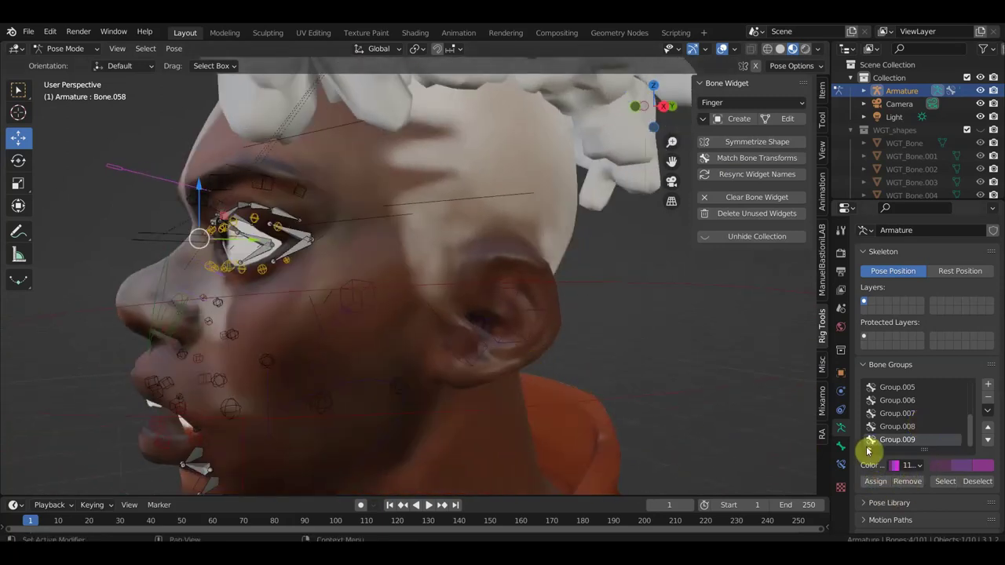
scroll(617, 354, down, 3)
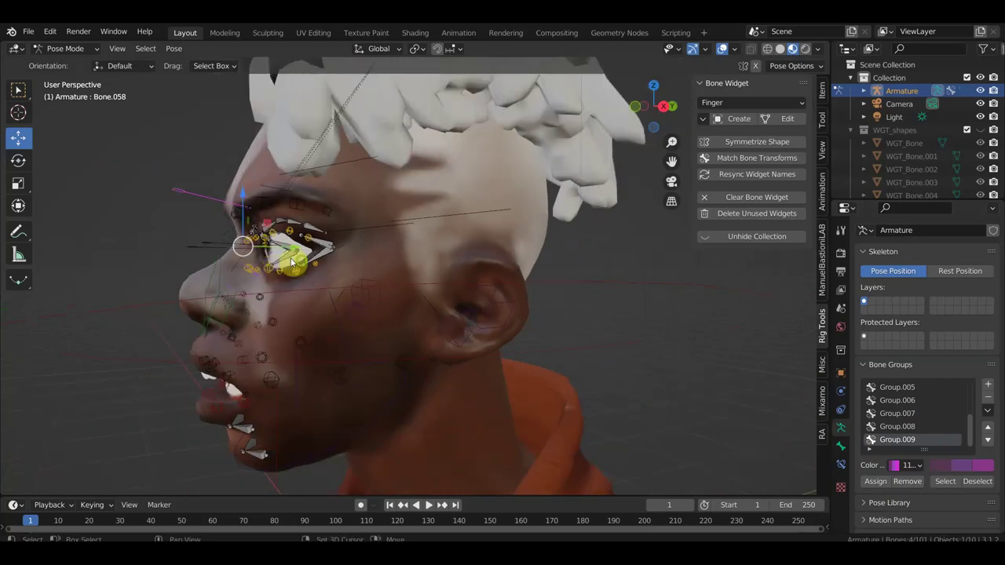
scroll(358, 289, up, 2)
scroll(357, 289, up, 1)
Test-move the inner eye bone and undo the move
click(314, 293)
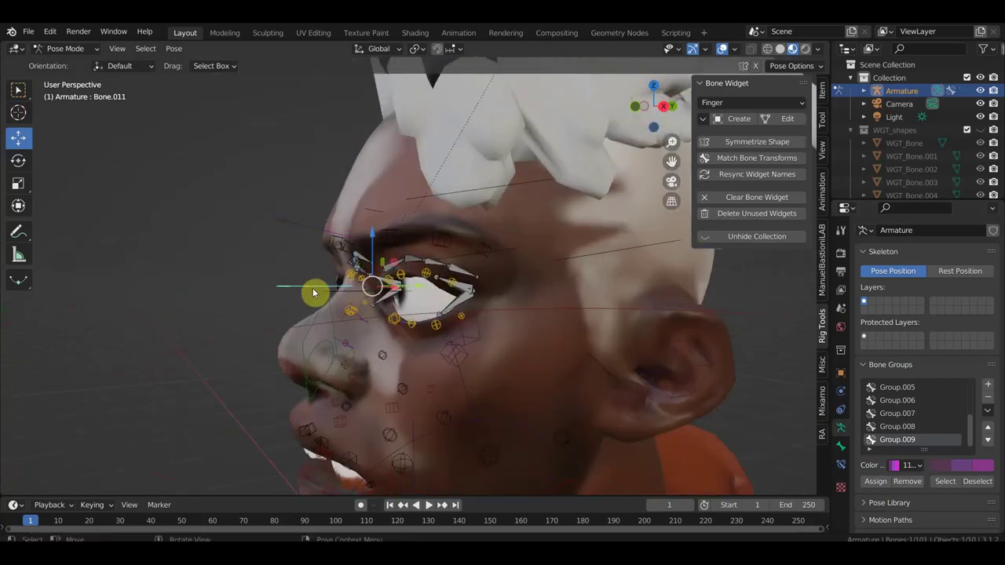
key(g)
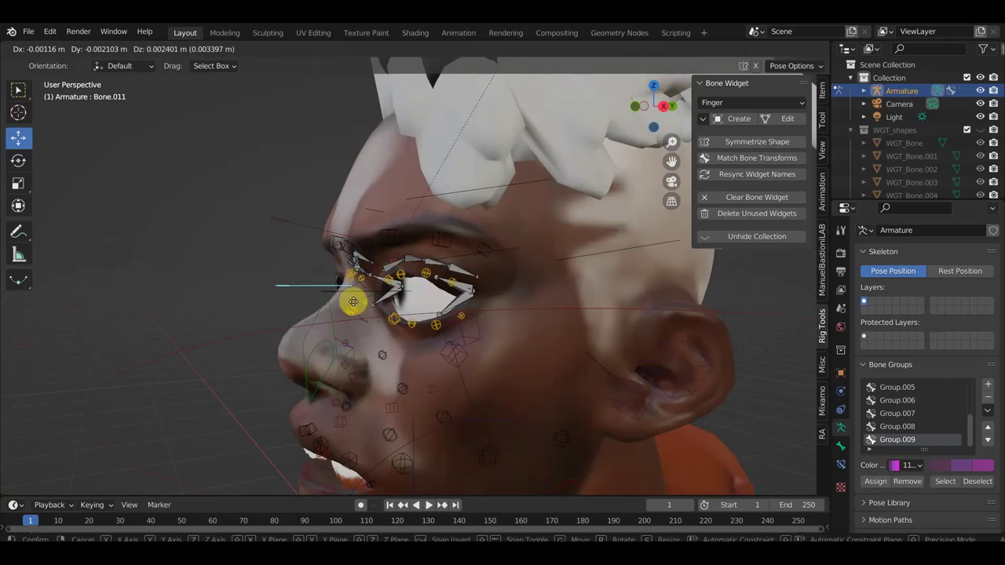
click(363, 307)
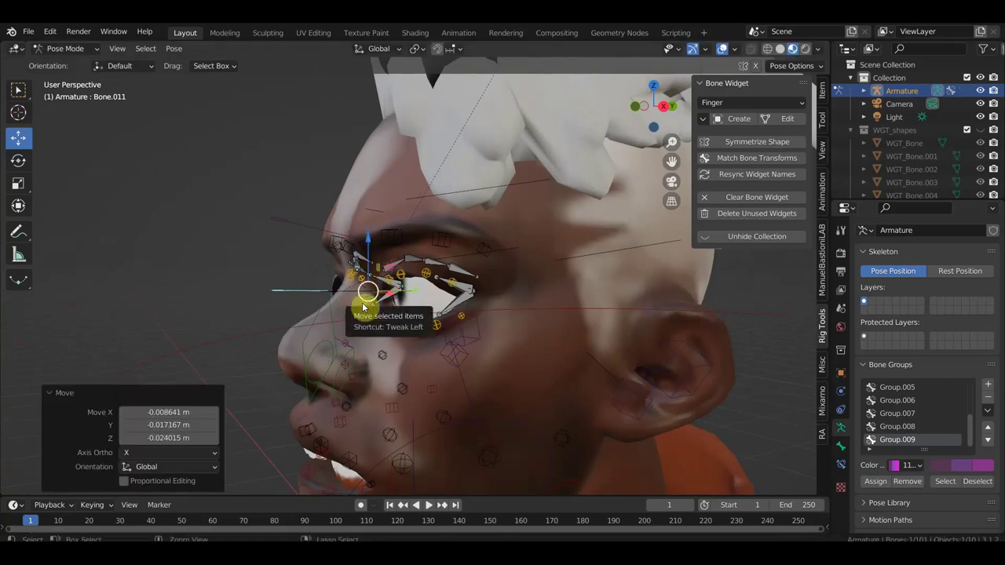
key(ctrl+z)
mouse_move(369, 306)
middle_down()
mouse_move(366, 320)
mouse_move(411, 333)
middle_up()
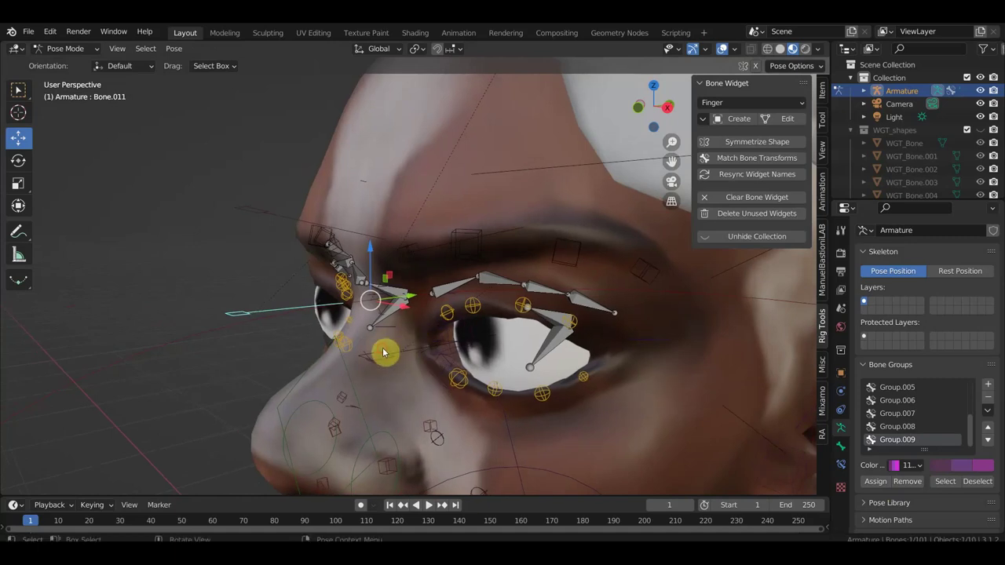
Select Bone.046 between the eyes and nudge it a few millimetres
click(396, 363)
middle_drag(398, 366, 512, 360)
click(565, 347)
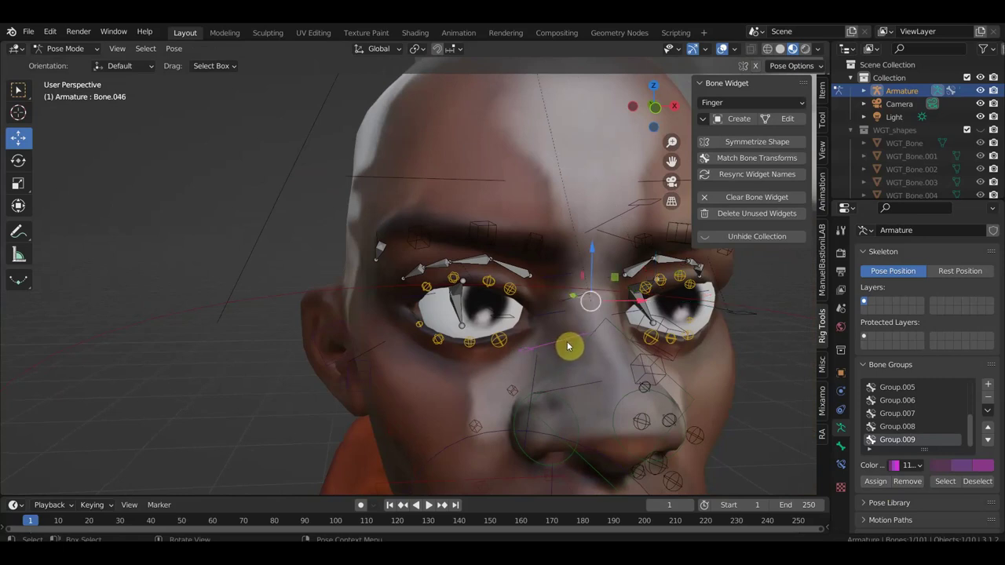
key(g)
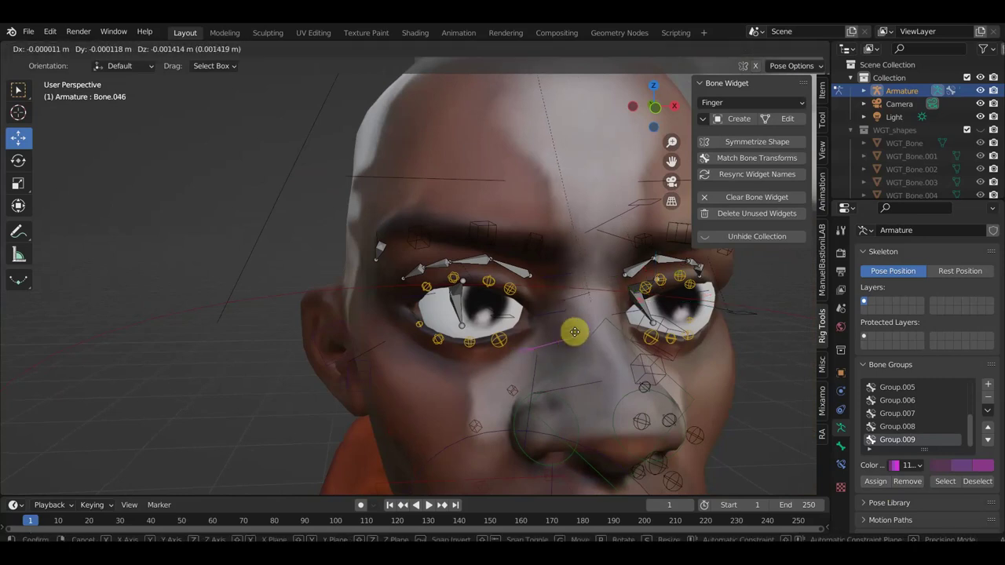
click(574, 332)
mouse_move(575, 332)
middle_down()
mouse_move(581, 345)
mouse_move(644, 333)
middle_up()
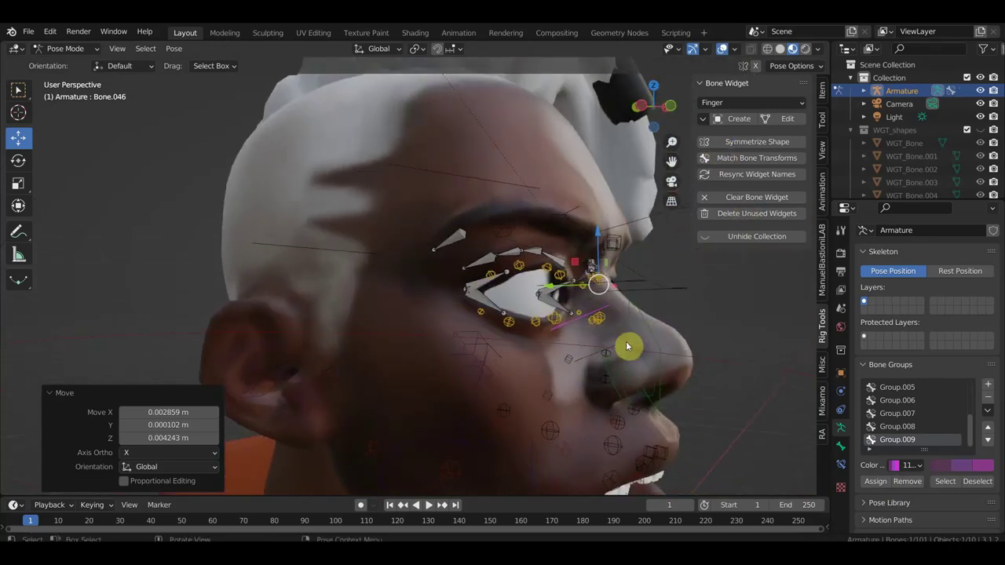
click(751, 105)
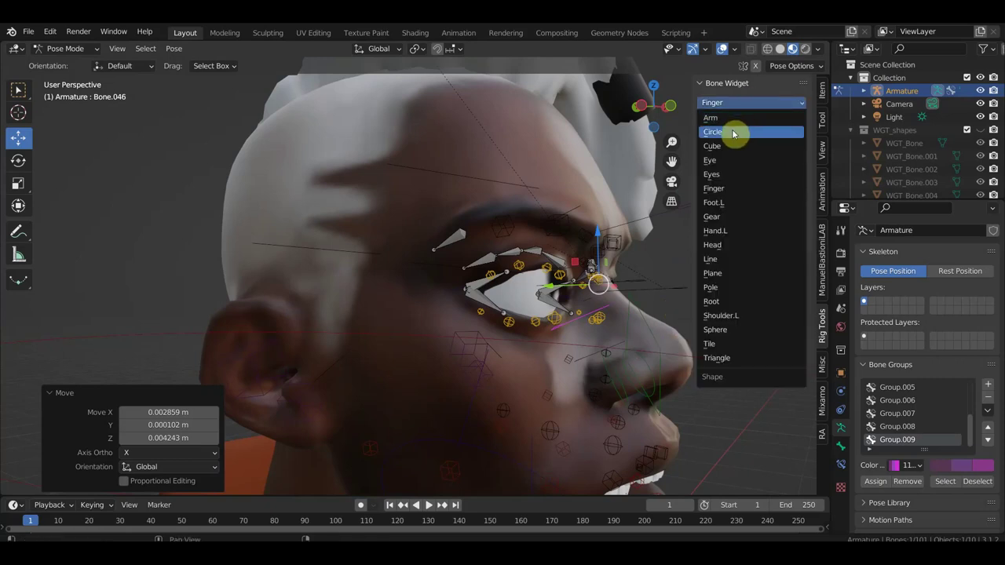
Create a Circle widget on Bone.046 and reset its X rotation to 0°
click(732, 133)
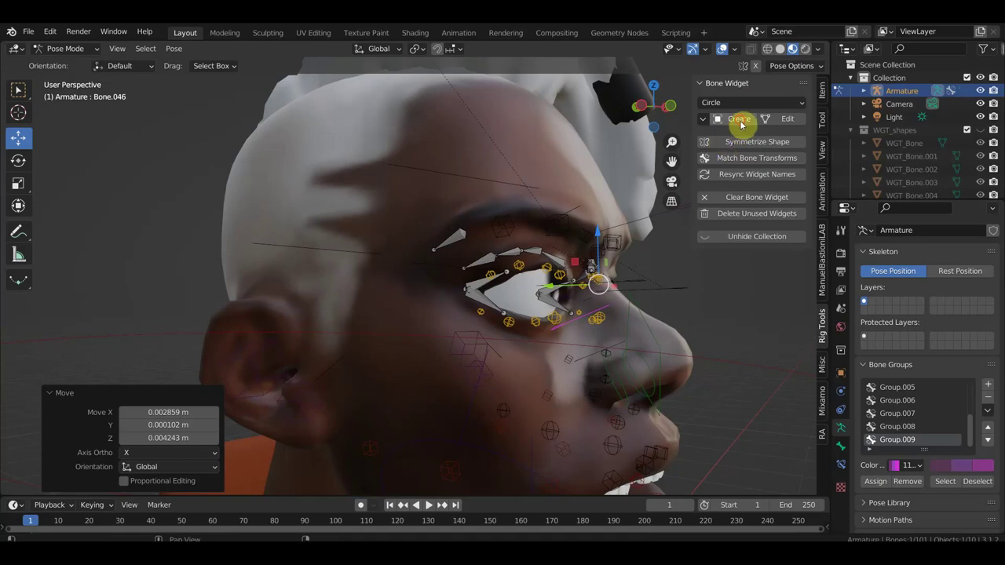
click(740, 122)
mouse_move(673, 303)
middle_down()
mouse_move(545, 325)
mouse_move(557, 271)
middle_up()
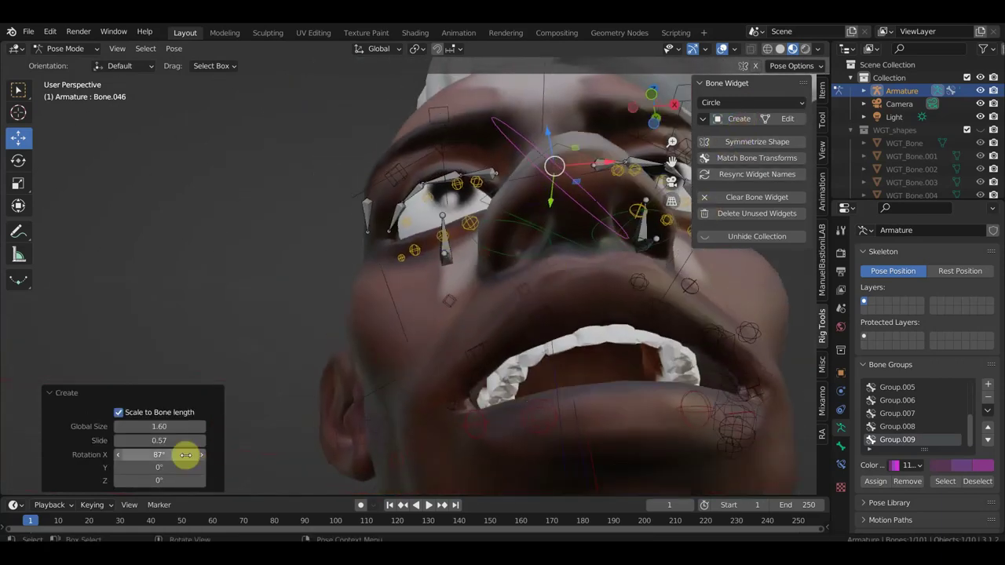
click(159, 455)
key(Return)
mouse_move(362, 381)
middle_down()
mouse_move(437, 365)
mouse_move(471, 413)
mouse_move(471, 438)
mouse_move(460, 455)
mouse_move(354, 443)
middle_up()
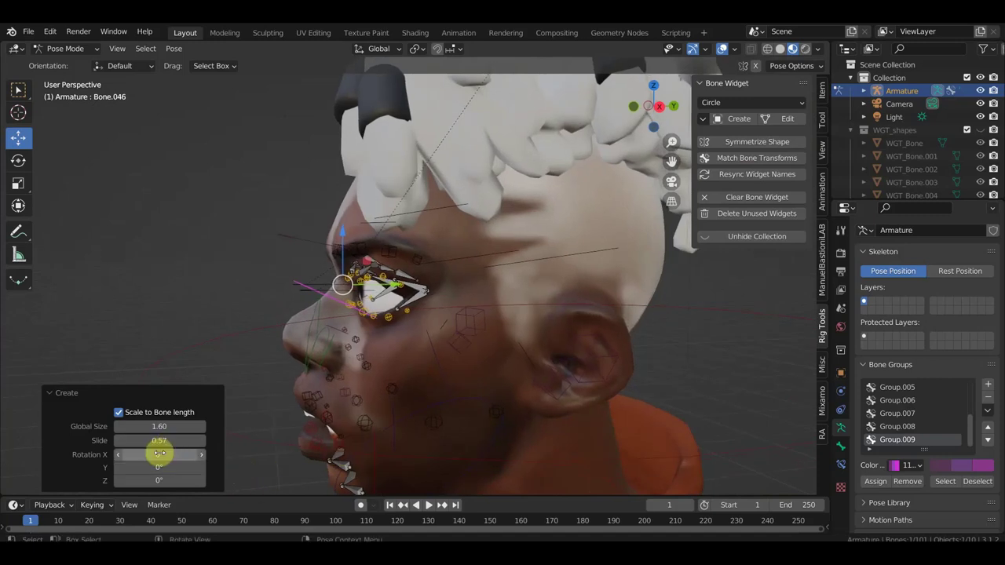
drag(162, 455, 155, 471)
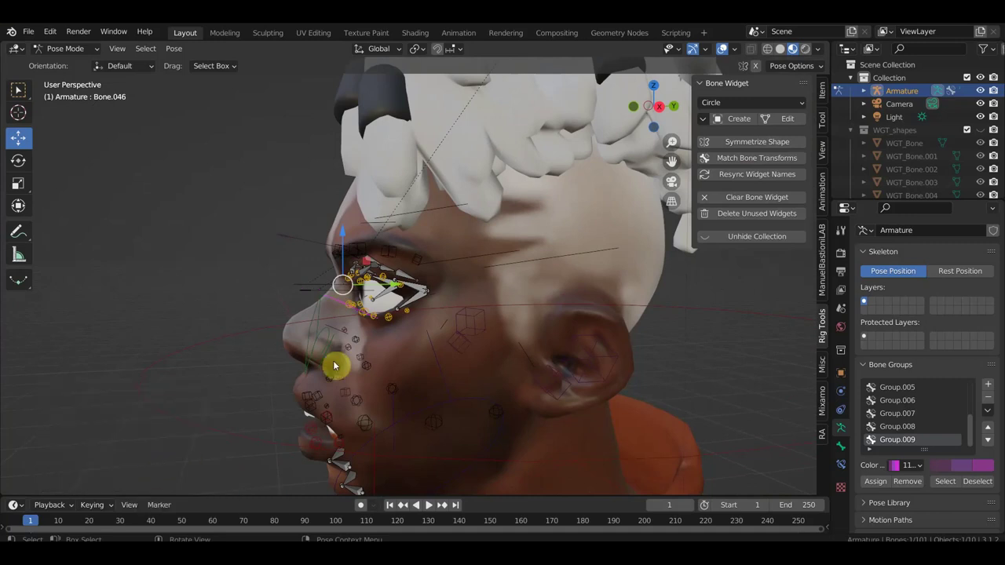
mouse_move(325, 291)
middle_down()
mouse_move(352, 330)
mouse_move(352, 352)
middle_up()
Select the small Bone.046 between the eyes from a front view
scroll(351, 352, up, 3)
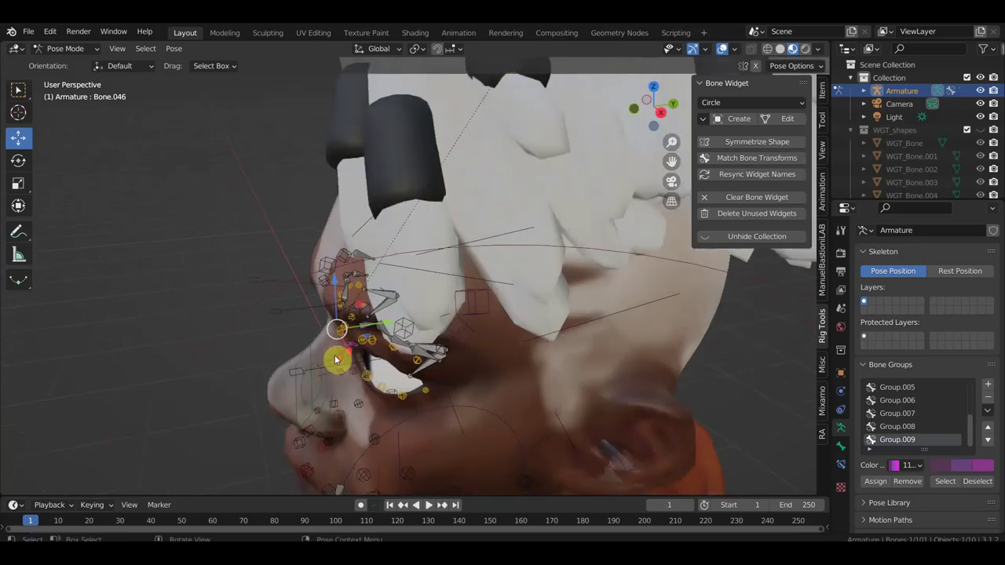
scroll(345, 349, up, 3)
middle_drag(351, 333, 346, 330)
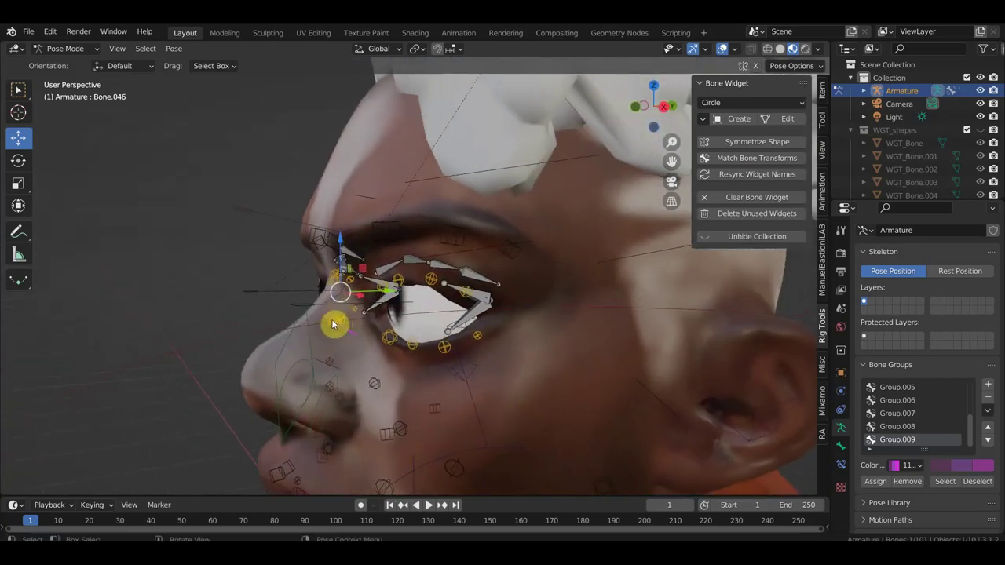
scroll(291, 330, down, 3)
mouse_move(296, 334)
middle_down()
mouse_move(507, 372)
mouse_move(562, 360)
middle_up()
click(585, 340)
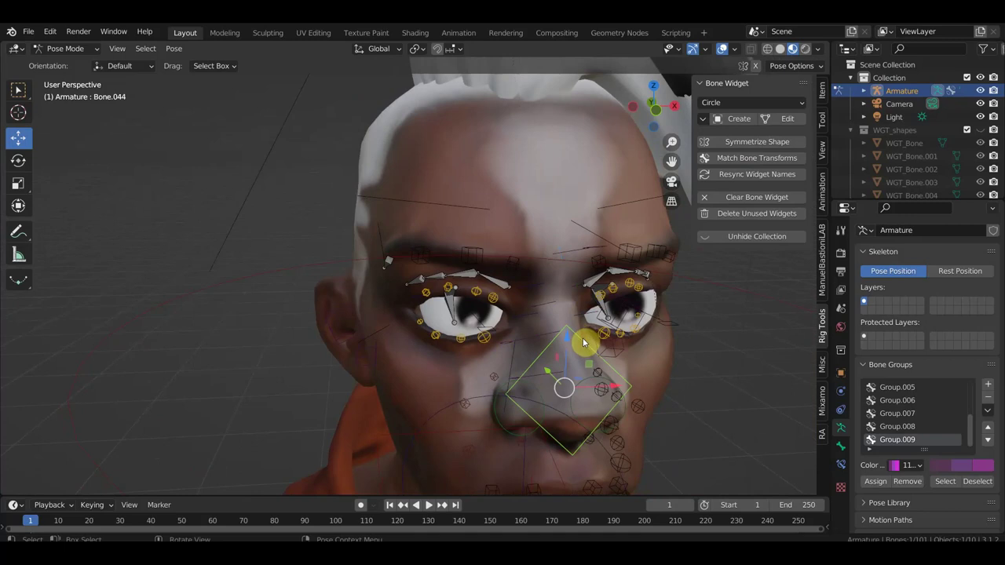
click(579, 316)
click(541, 341)
middle_drag(550, 343, 621, 314)
Test-move Bone.046, undo it, and create a fresh Circle widget on it
key(g)
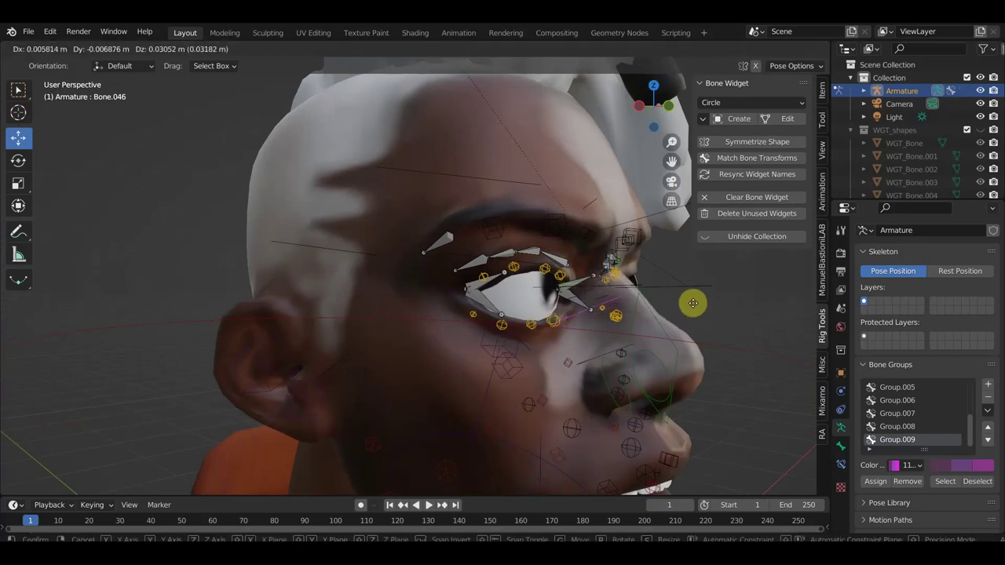
click(694, 308)
key(ctrl+z)
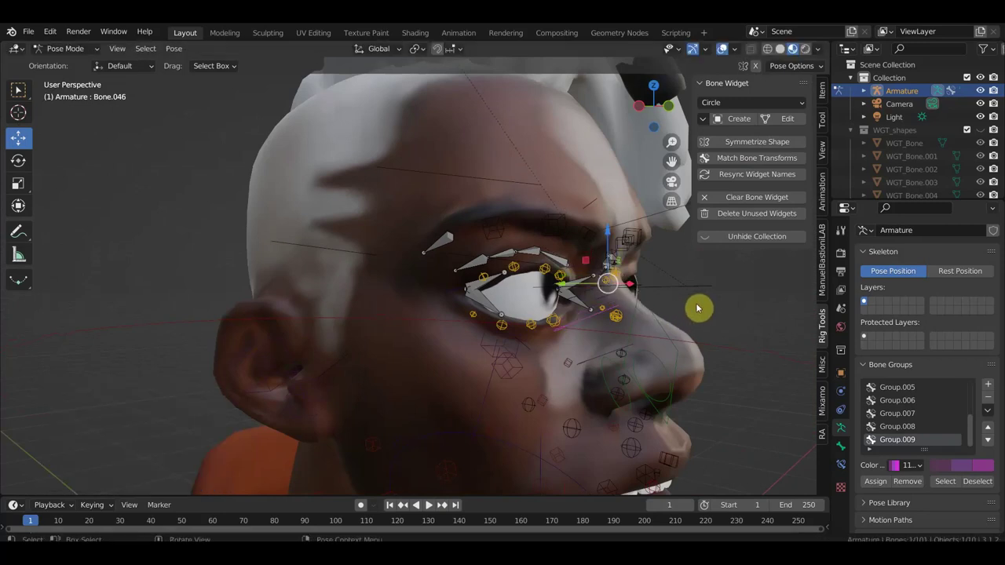
click(742, 119)
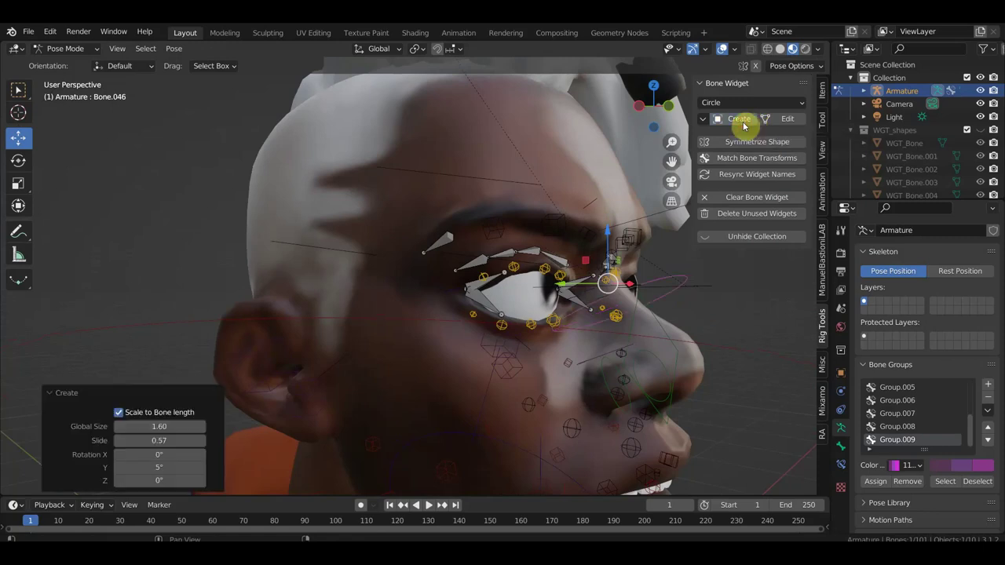
Set the circle widget's Slide to 0.45 and Rotation X to 90°
mouse_move(595, 212)
middle_down()
mouse_move(361, 370)
mouse_move(226, 353)
middle_up()
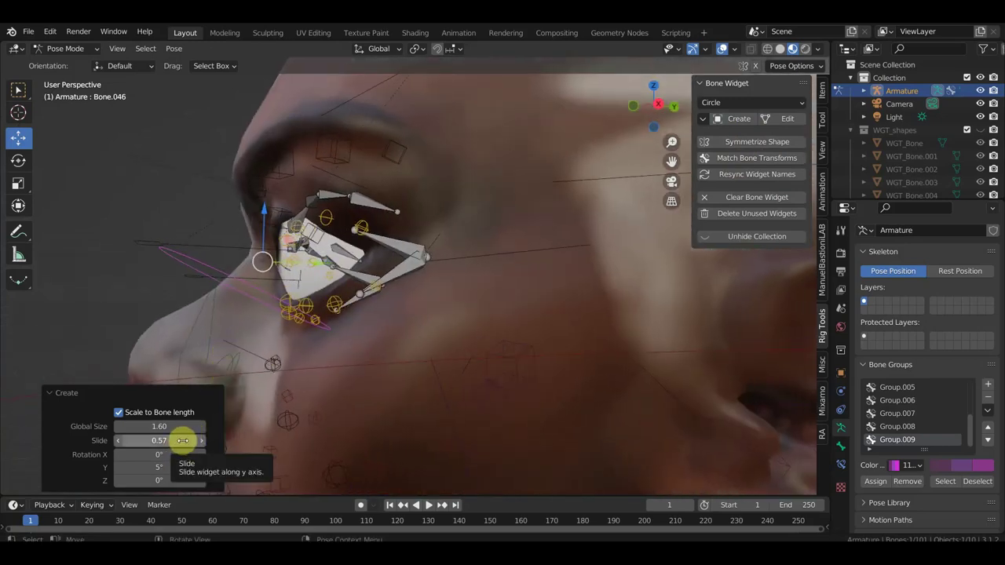
drag(182, 441, 162, 442)
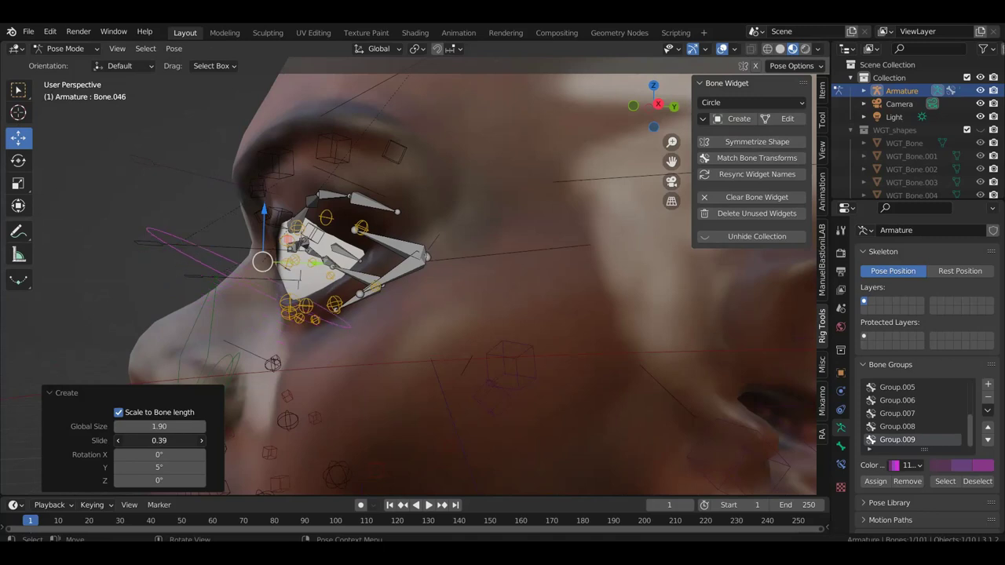
drag(158, 444, 159, 455)
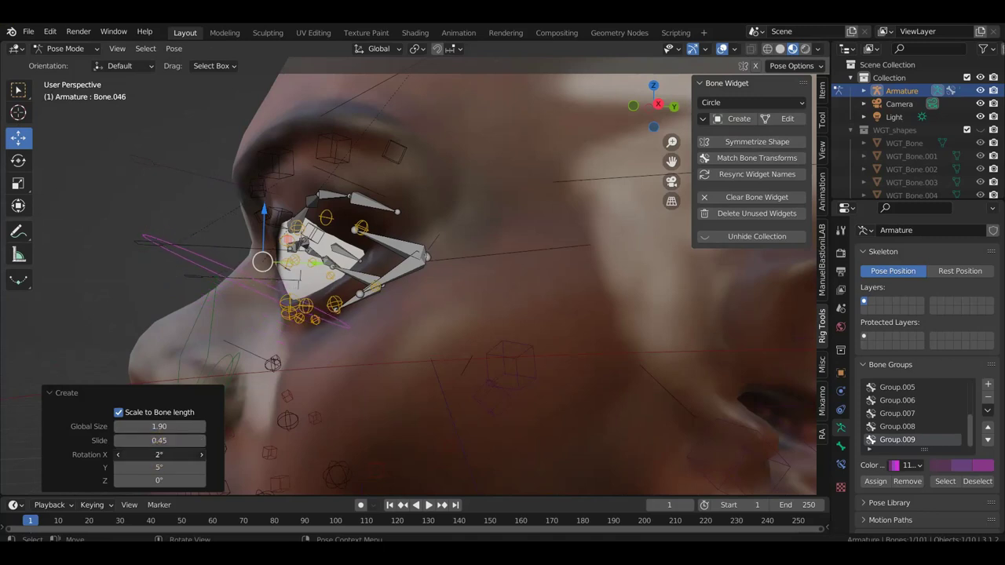
drag(158, 455, 149, 455)
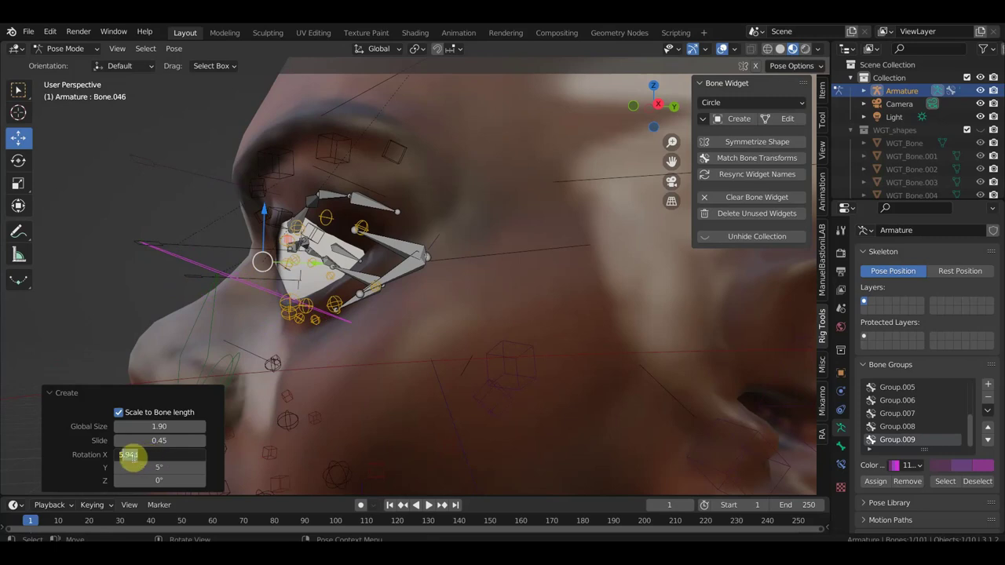
drag(133, 457, 116, 457)
text(90)
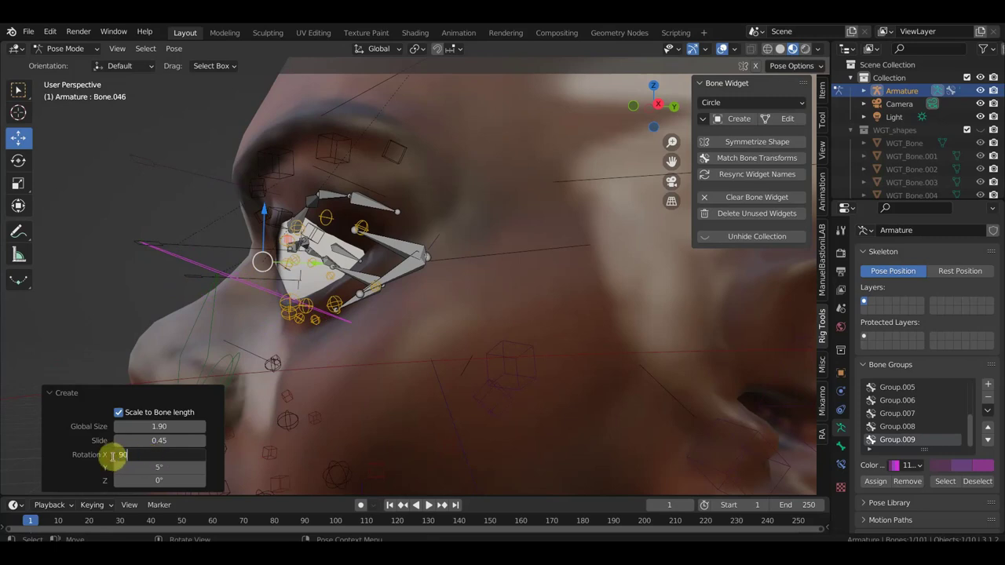
key(Return)
Rotate the circle widget to 39° on Y so it rings both eyes
mouse_move(301, 387)
middle_down()
mouse_move(446, 386)
mouse_move(450, 377)
middle_up()
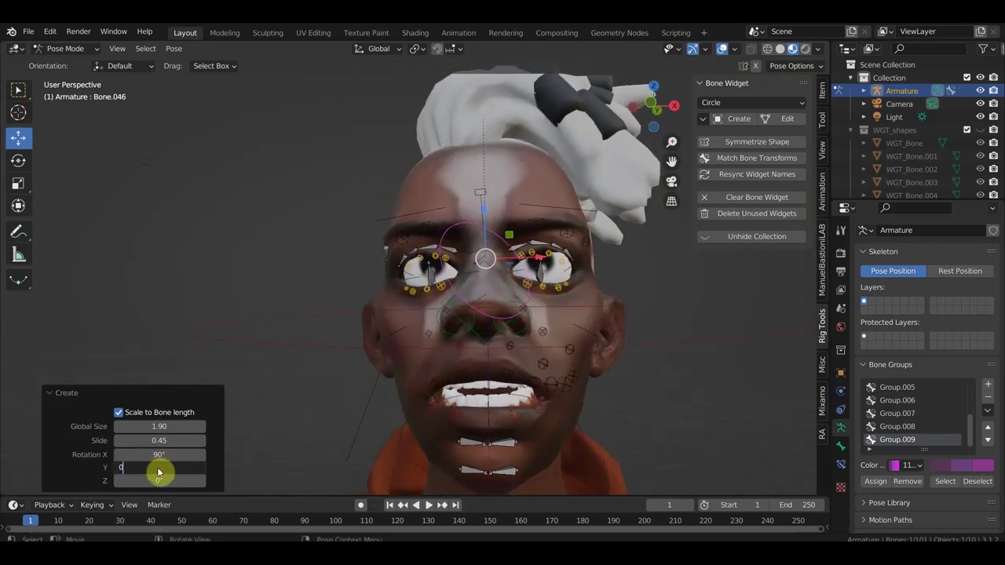
drag(165, 470, 161, 469)
text(39)
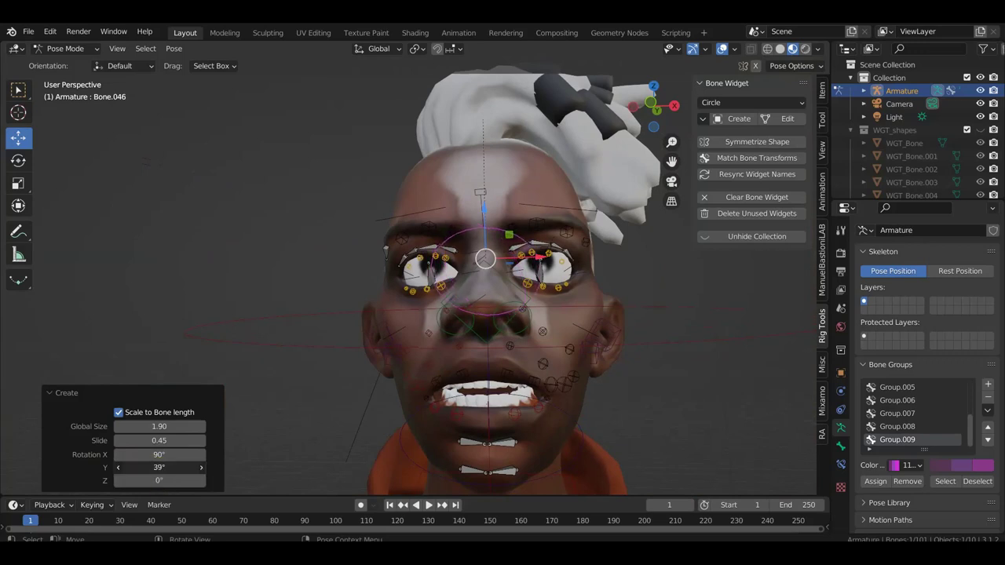
drag(161, 470, 145, 474)
mouse_move(483, 330)
middle_down()
mouse_move(408, 343)
mouse_move(448, 321)
middle_up()
scroll(371, 323, up, 2)
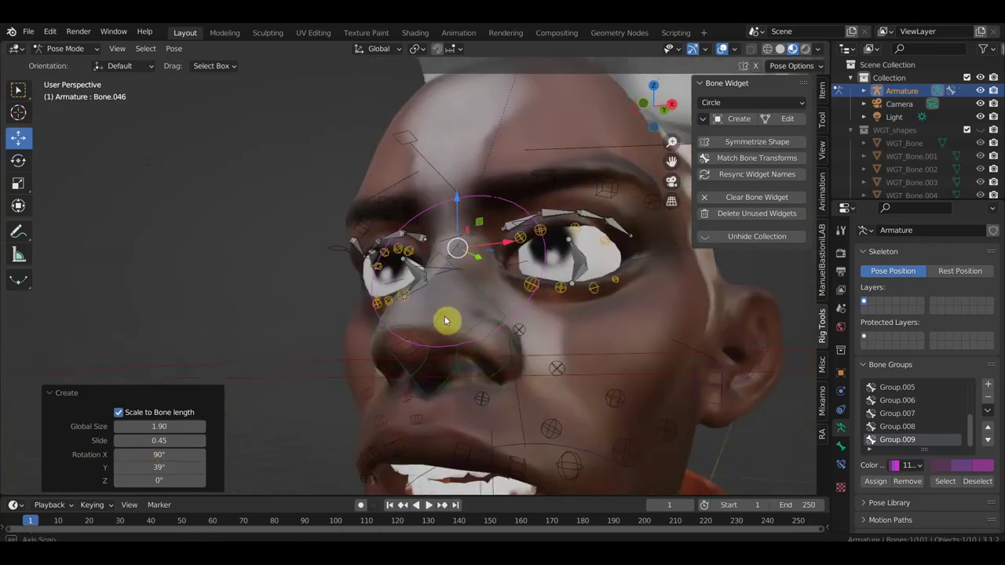
click(476, 296)
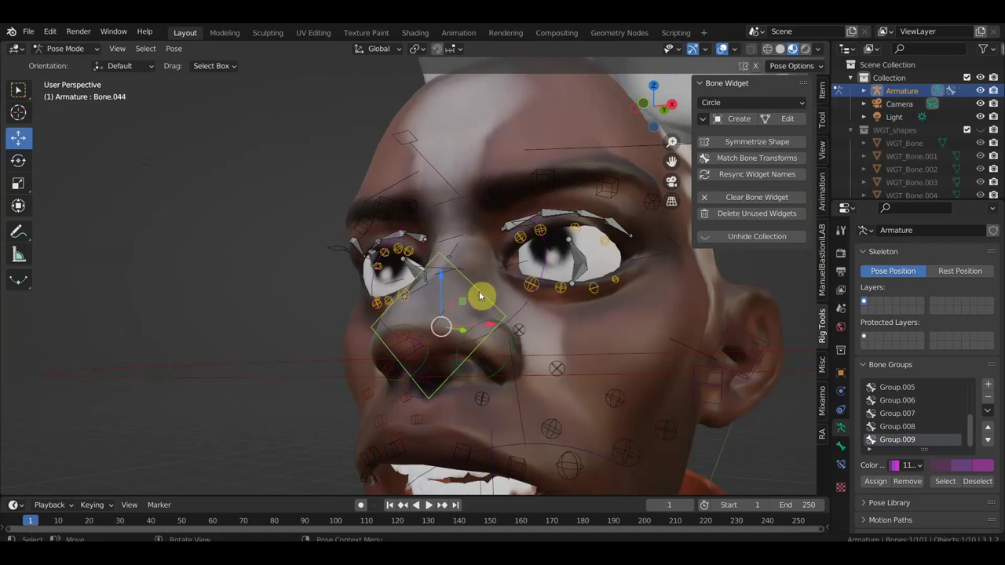
click(504, 356)
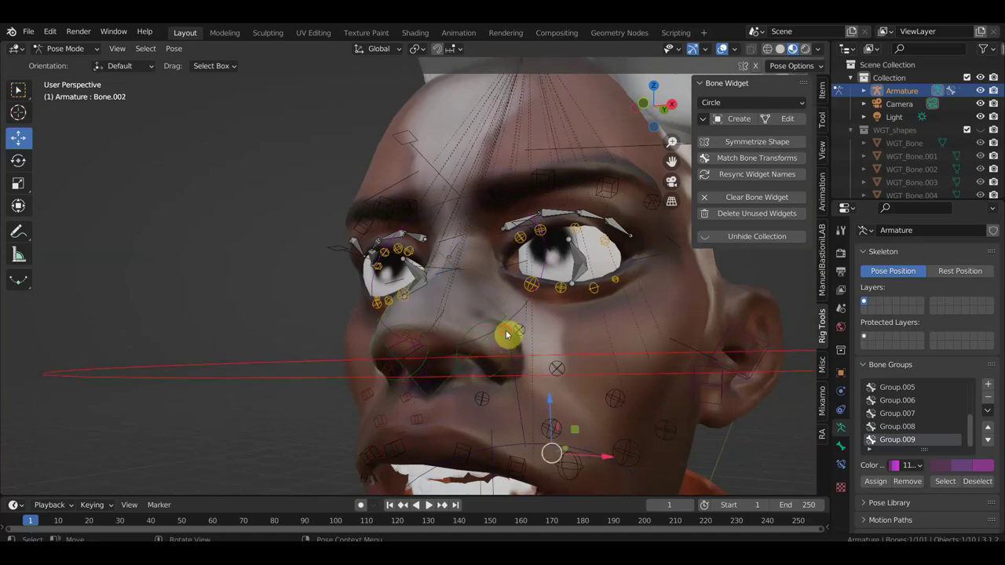
click(507, 335)
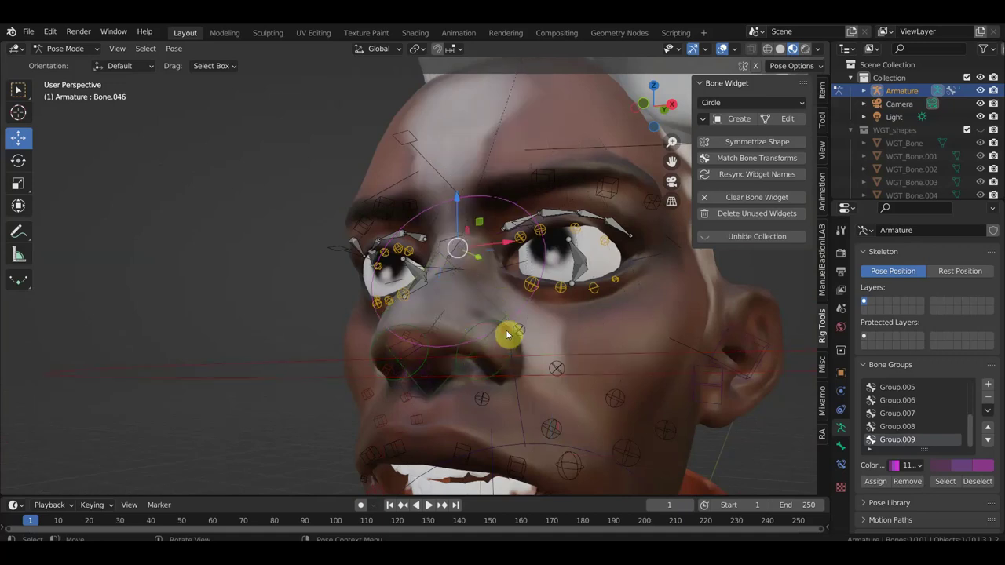
click(457, 361)
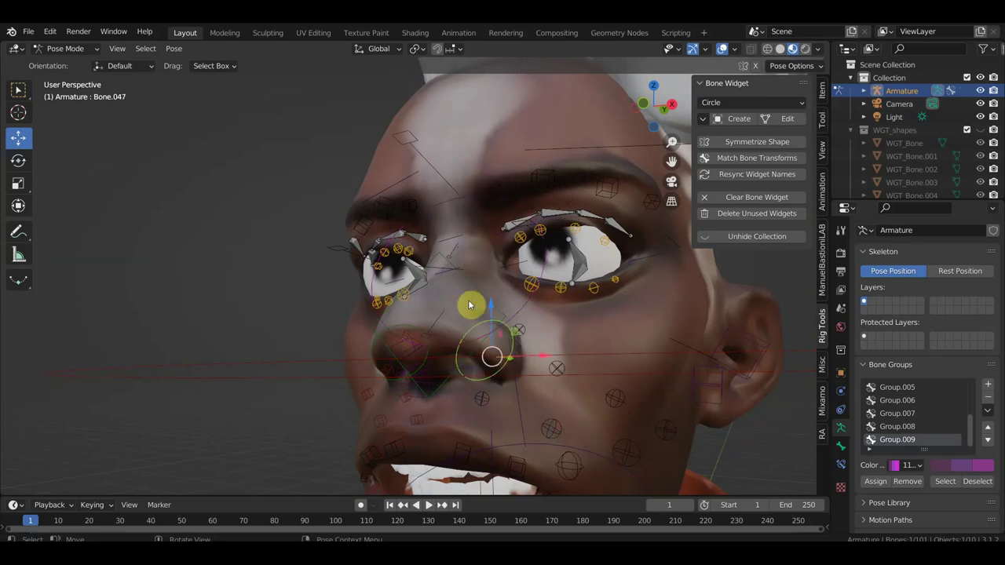
click(511, 206)
middle_drag(513, 207, 589, 217)
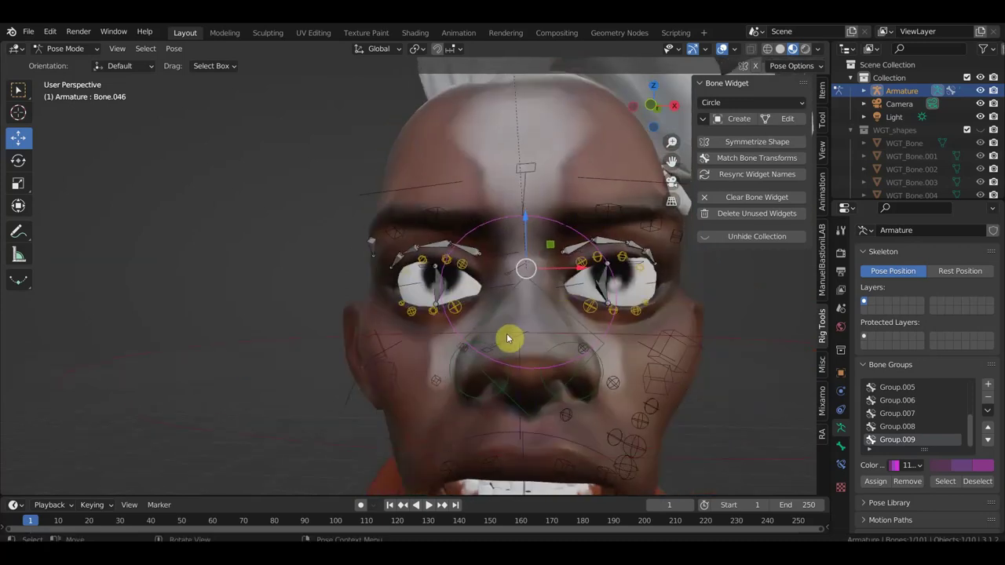
key(KP_1)
scroll(558, 292, up, 2)
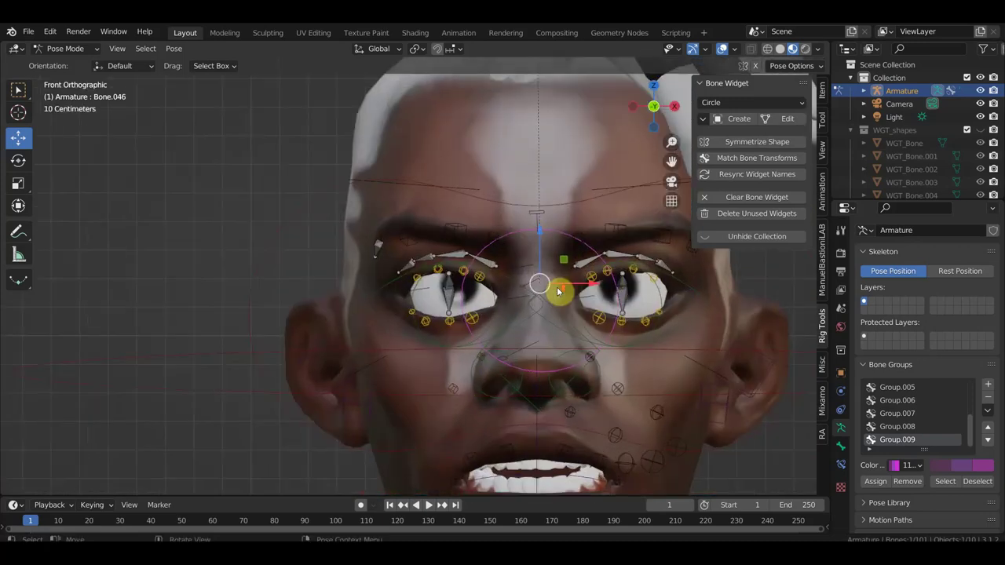
scroll(558, 292, down, 1)
scroll(557, 287, down, 1)
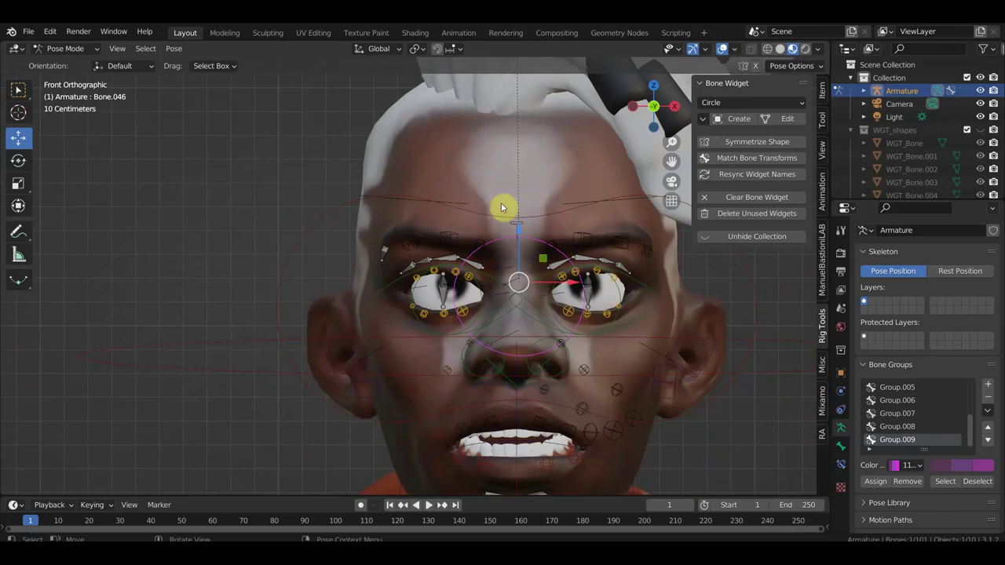
scroll(542, 208, down, 1)
scroll(548, 212, down, 1)
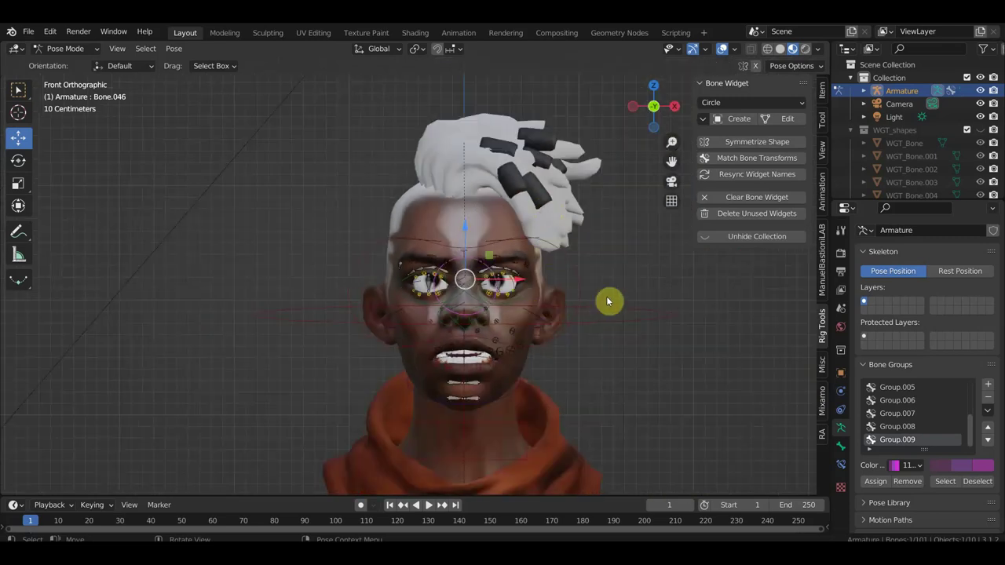
scroll(577, 302, up, 1)
scroll(557, 293, up, 1)
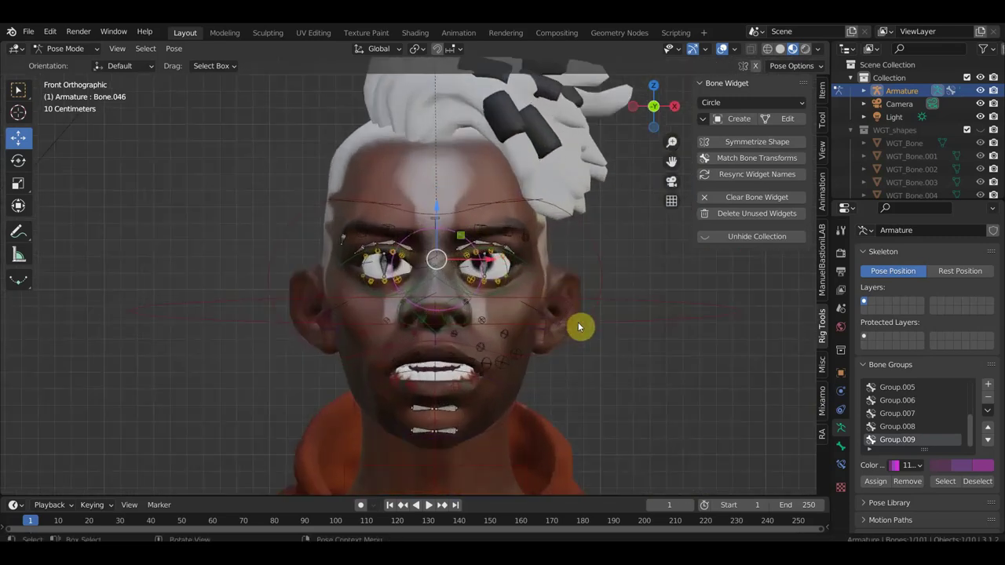
click(602, 274)
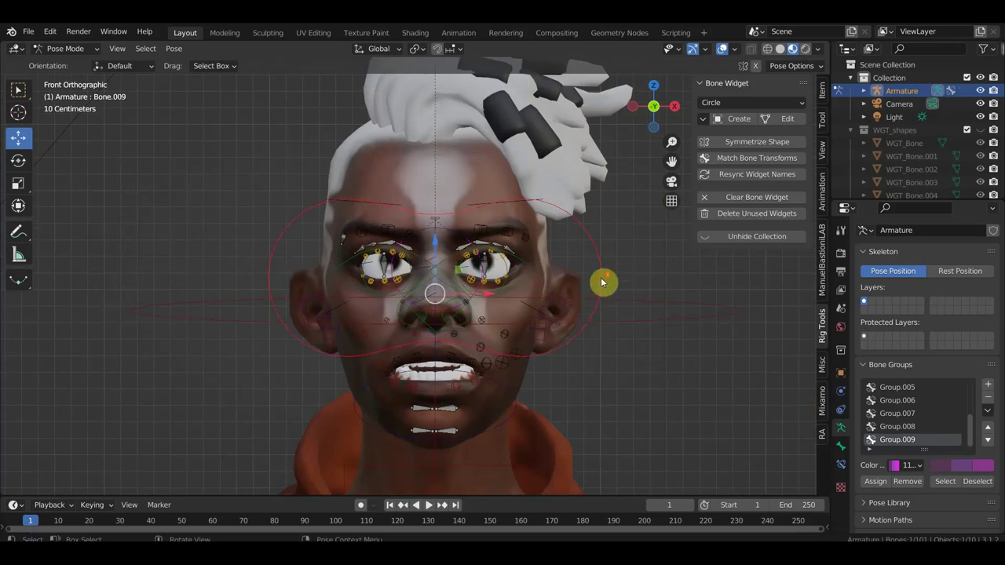
scroll(601, 281, down, 1)
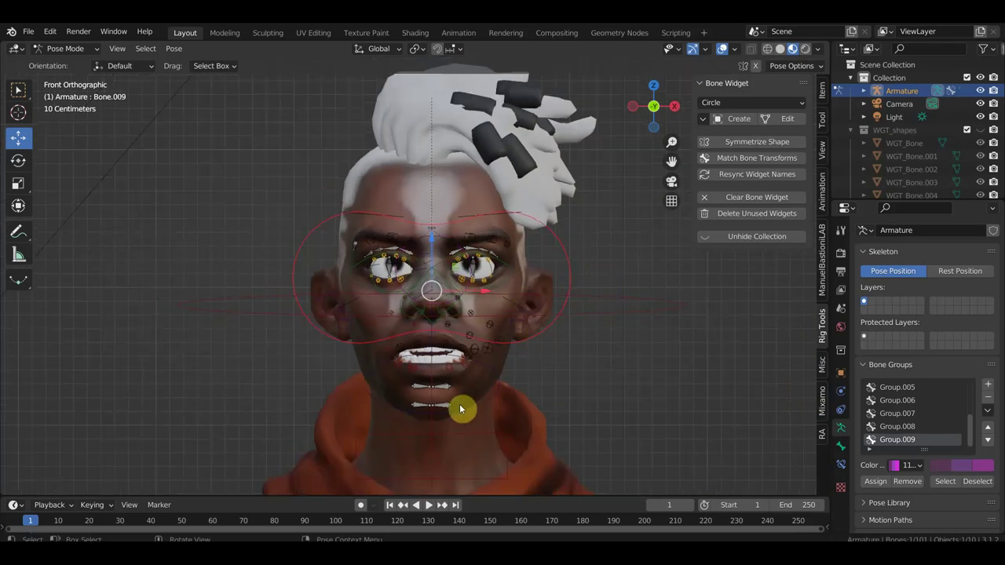
middle_drag(449, 408, 428, 381)
scroll(428, 381, up, 2)
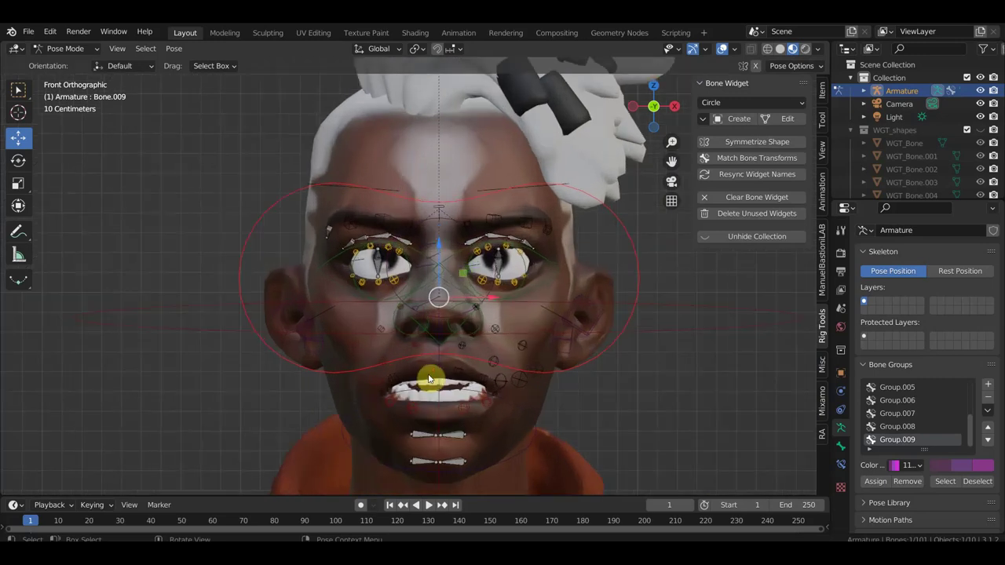
middle_drag(361, 314, 419, 325)
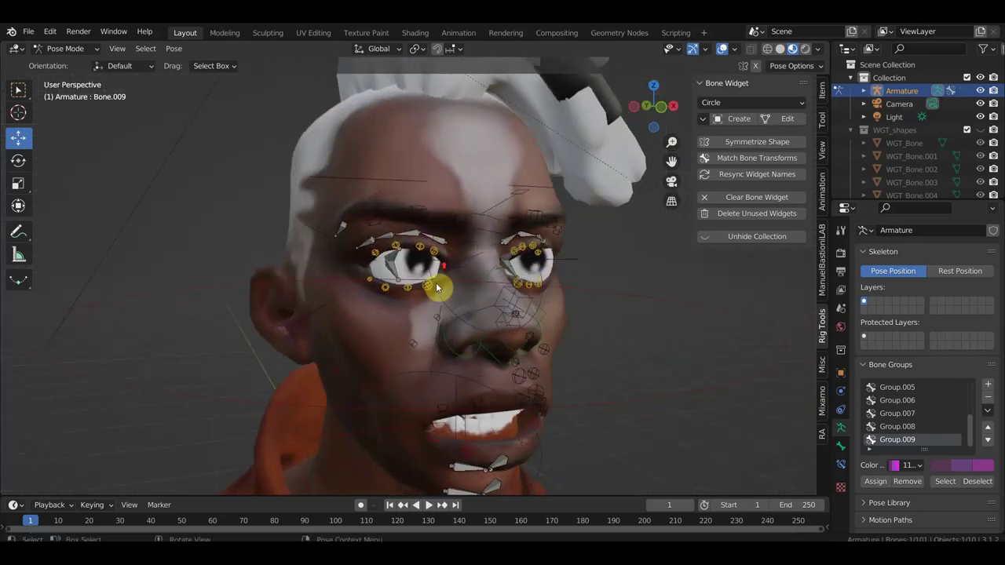
Select the eyebrow bones and nudge Bone.035 about 2 mm
scroll(448, 270, up, 2)
middle_drag(448, 269, 463, 279)
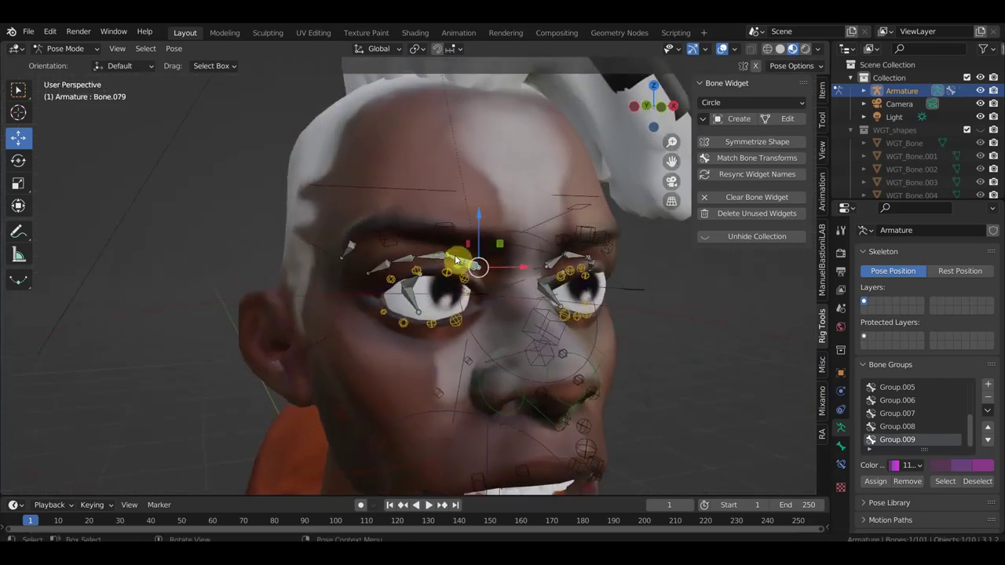
shift+click(414, 259)
shift+click(383, 265)
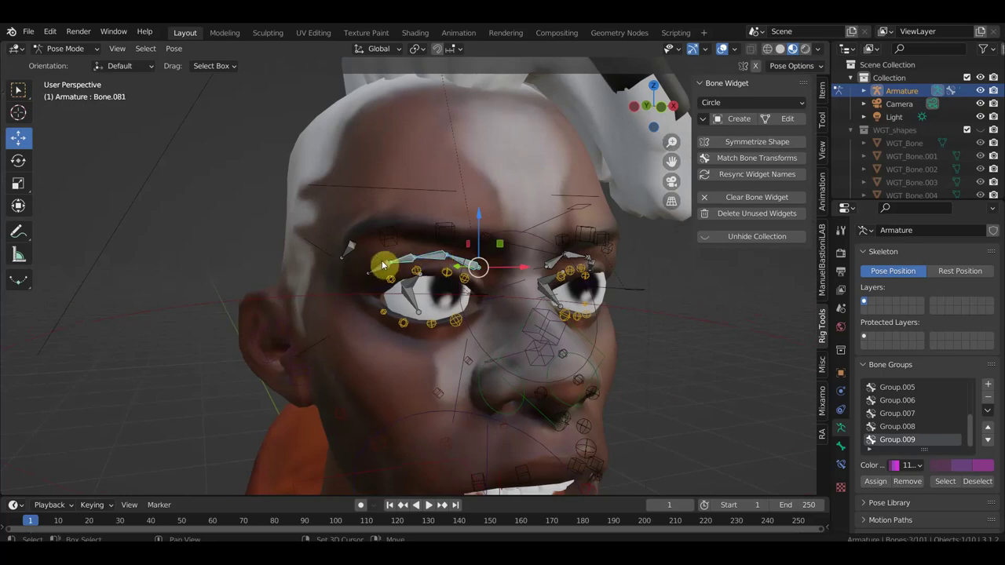
shift+click(355, 256)
middle_drag(357, 259, 316, 265)
shift+click(424, 246)
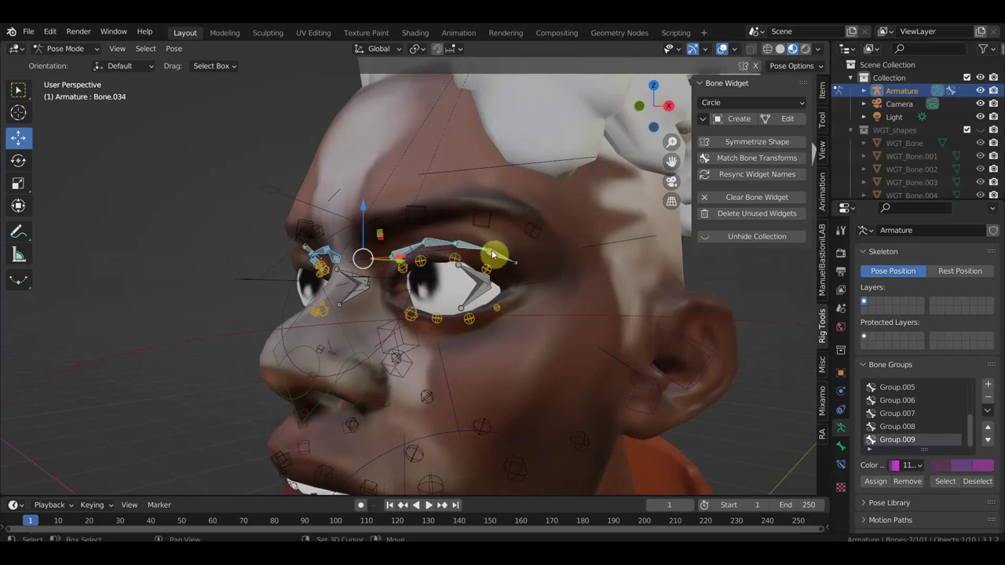
middle_drag(503, 256, 560, 264)
key(g)
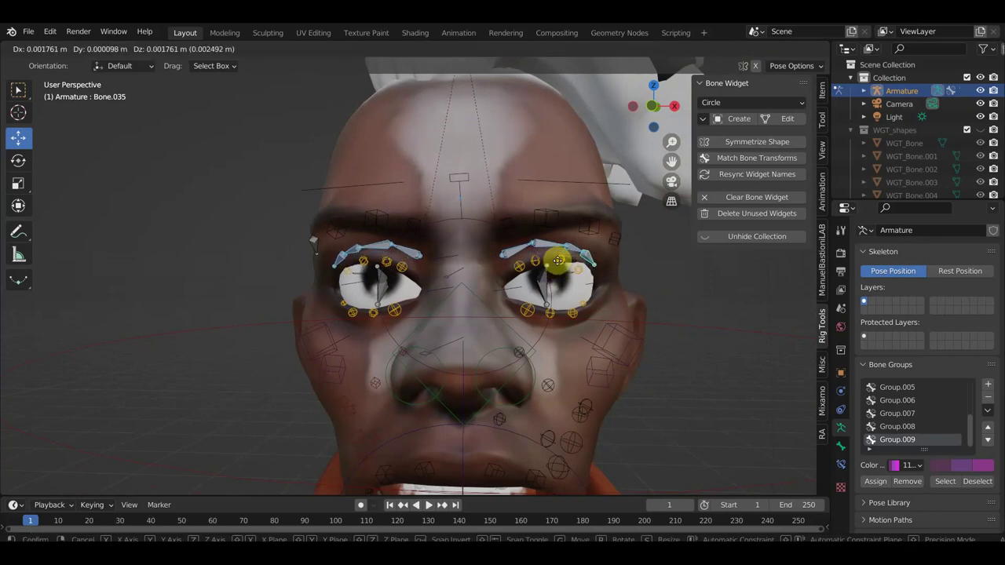
click(559, 265)
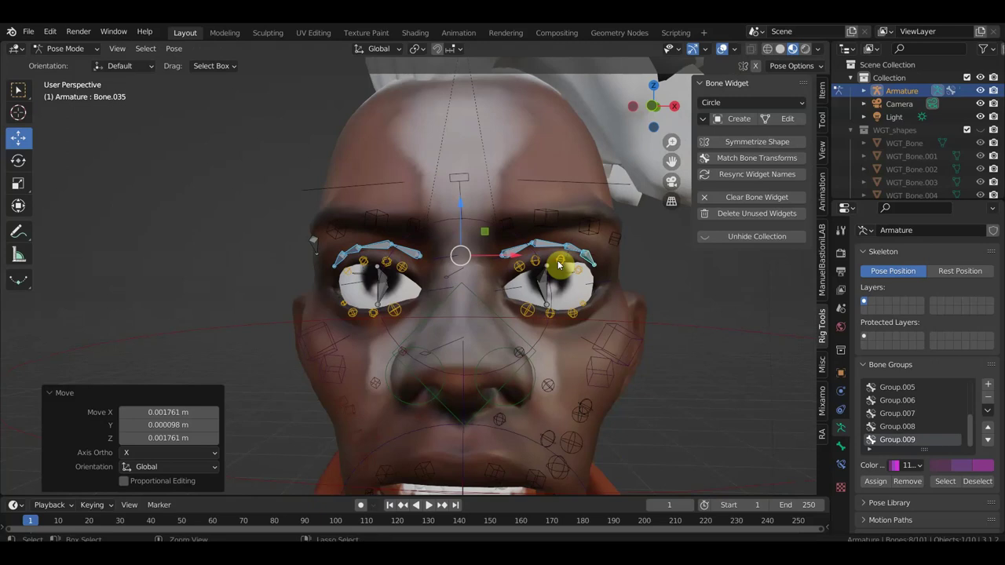
Switch to front view and clear the bone selection
click(559, 266)
key(KP_1)
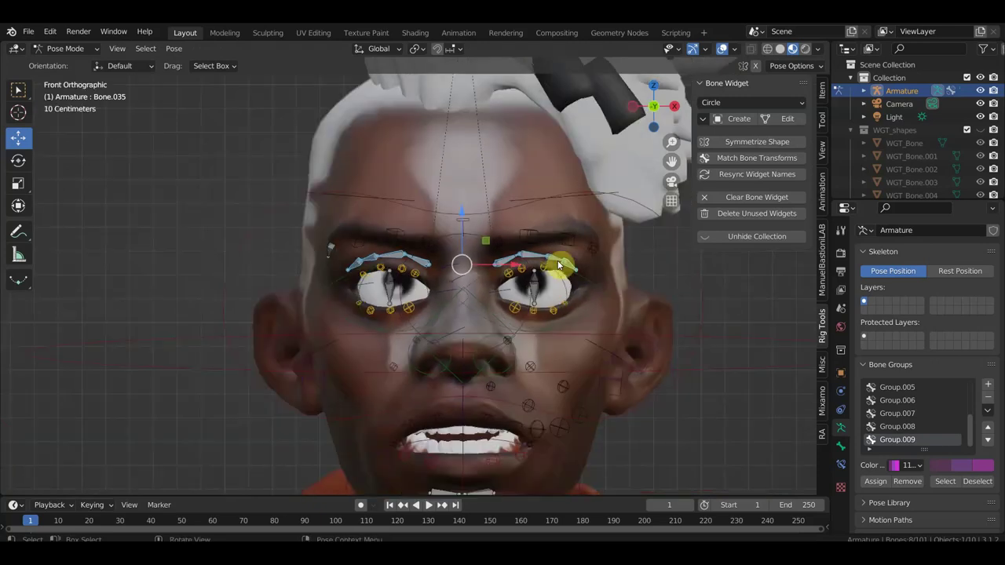
click(681, 274)
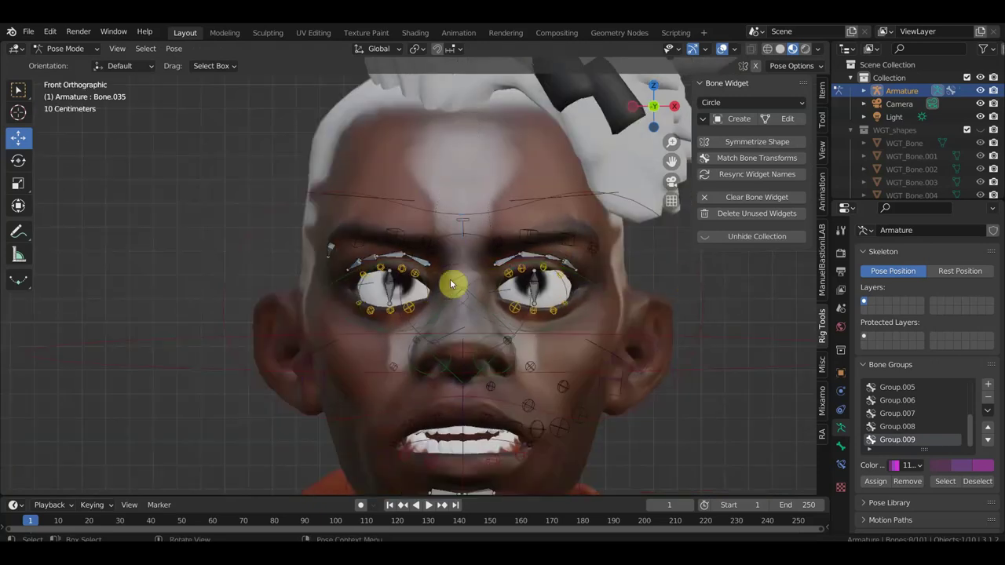
scroll(475, 278, down, 1)
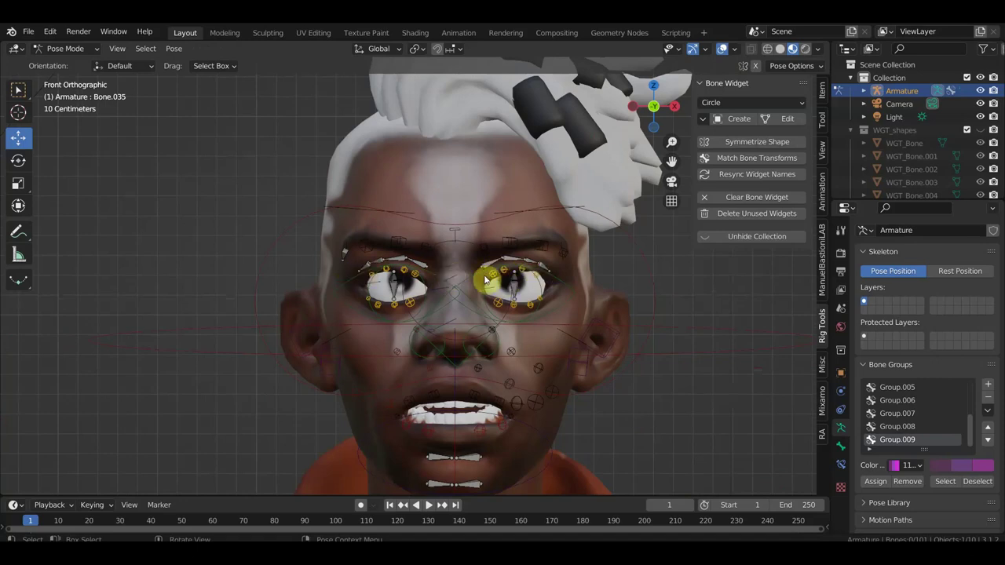
mouse_move(431, 253)
middle_down()
mouse_move(415, 224)
mouse_move(463, 259)
middle_up()
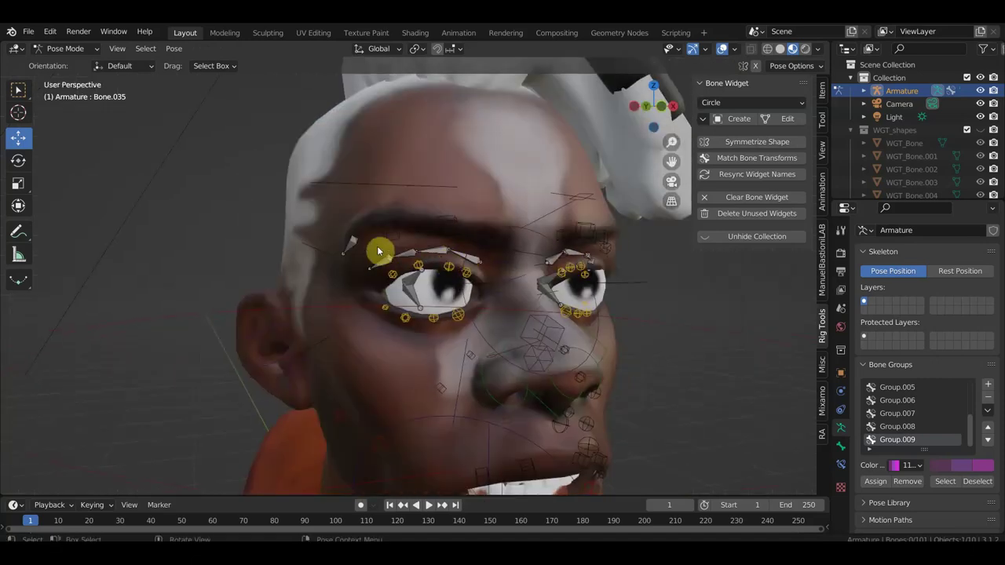
Create a Cube widget on the first eyebrow bone at Global Size 0.19
click(738, 103)
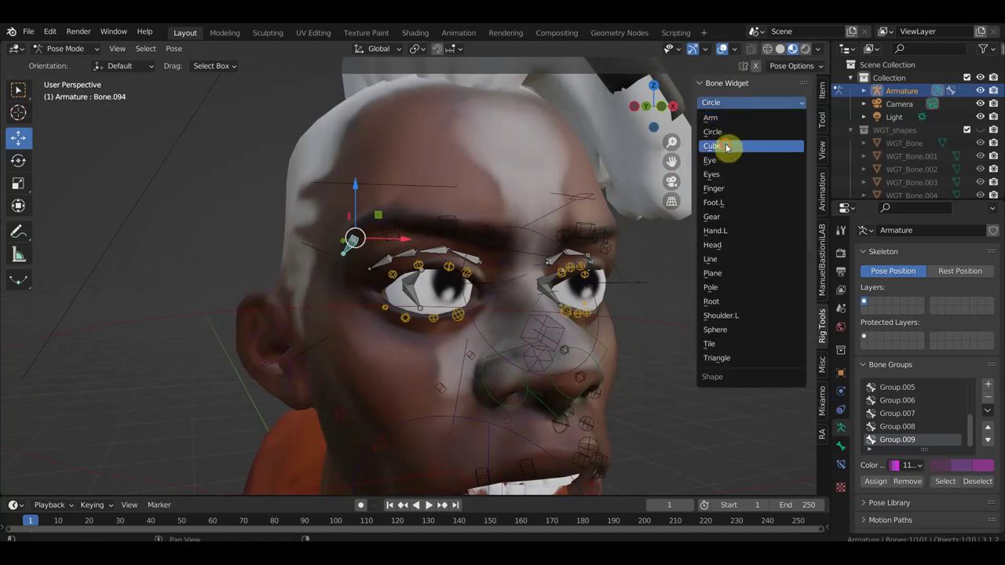
click(729, 146)
click(743, 119)
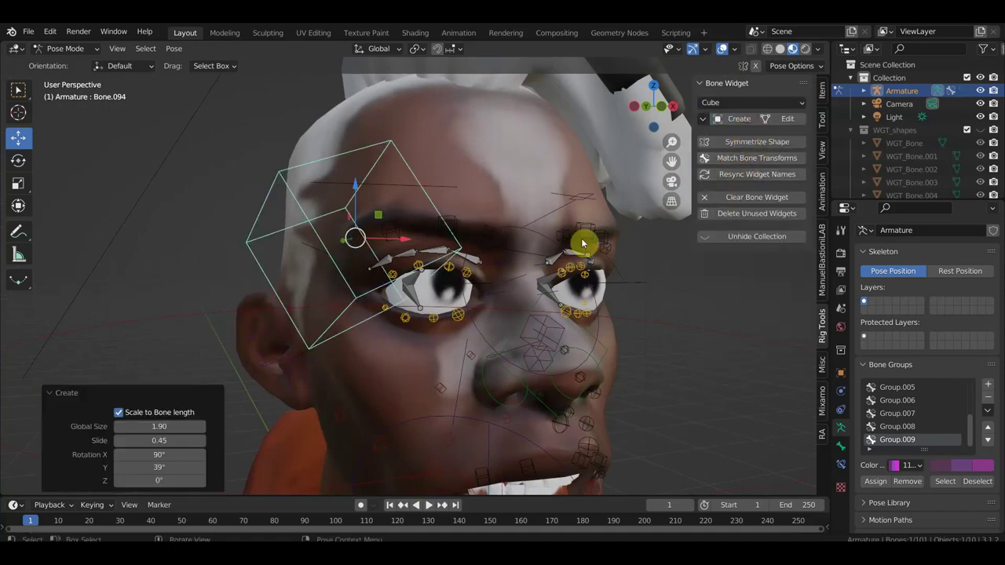
drag(170, 426, 157, 426)
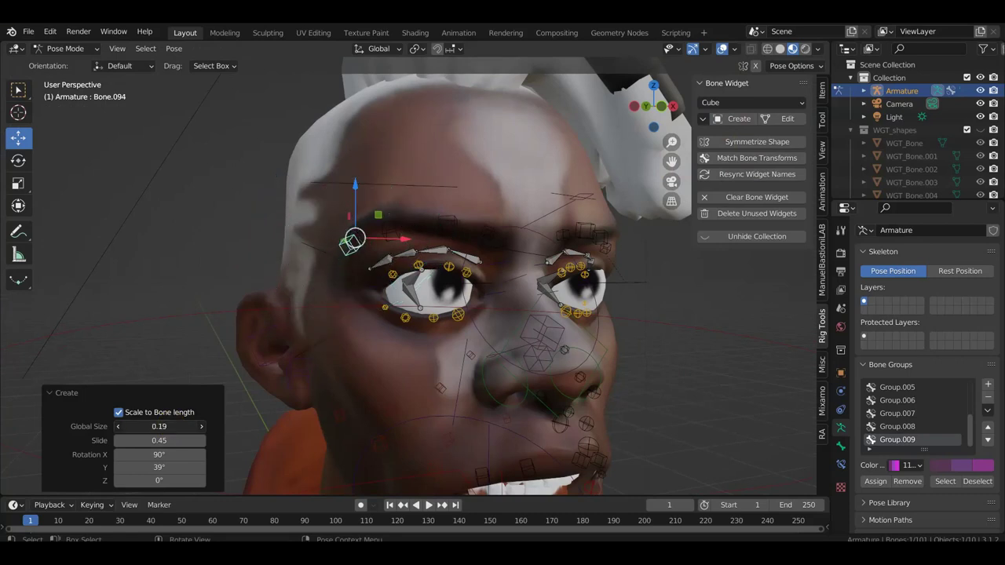
scroll(359, 294, up, 2)
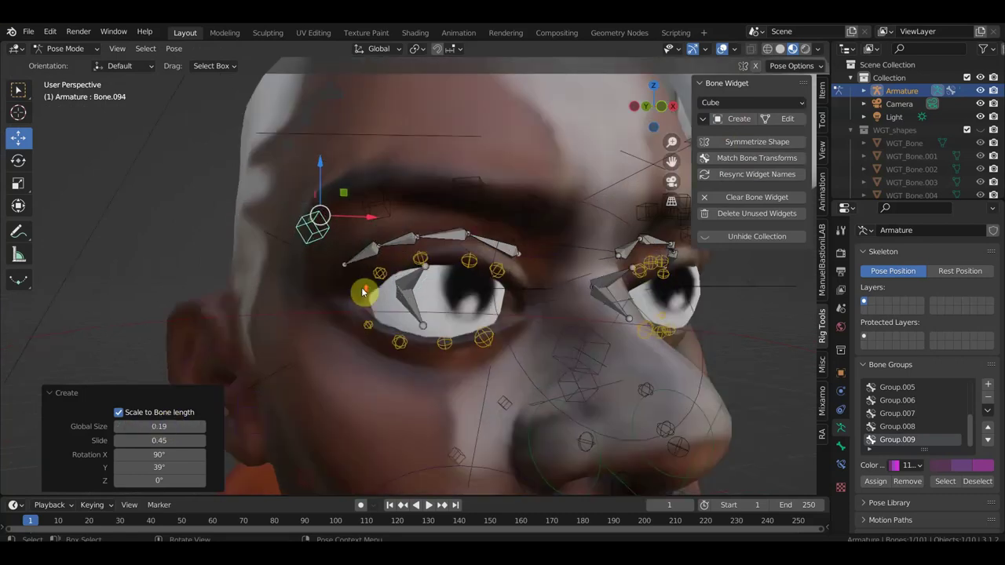
Add Cube widgets to the remaining bones of the same eyebrow
shift+click(444, 206)
shift+click(384, 205)
mouse_move(539, 251)
middle_down()
mouse_move(509, 251)
mouse_move(477, 209)
middle_up()
shift+click(470, 188)
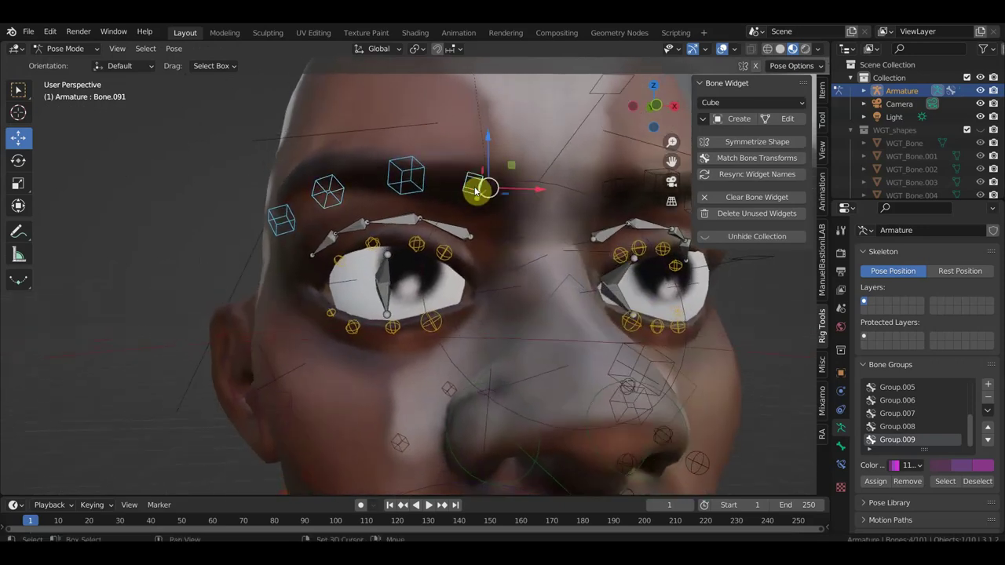
click(755, 118)
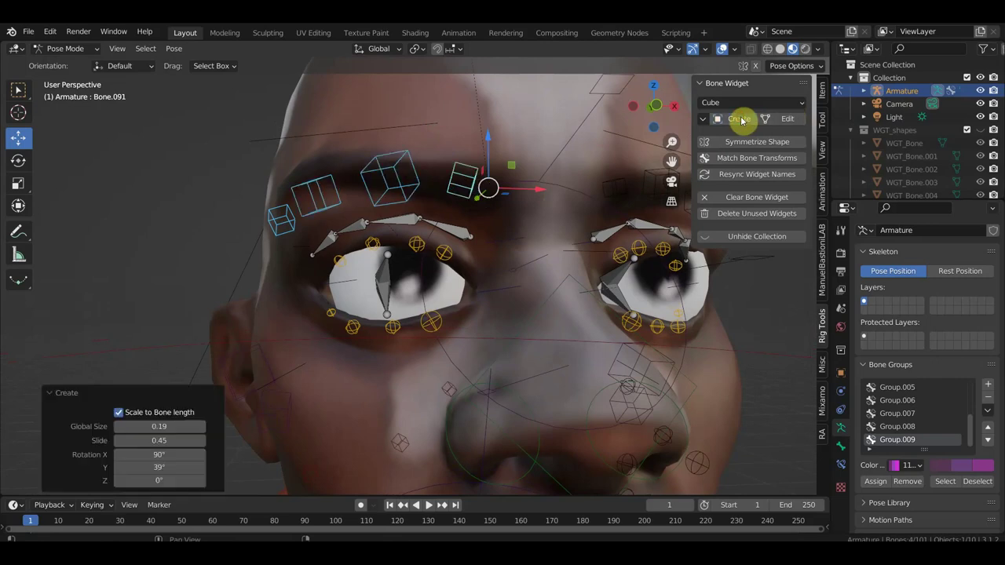
mouse_move(596, 247)
middle_down()
mouse_move(511, 265)
mouse_move(511, 276)
mouse_move(478, 286)
middle_up()
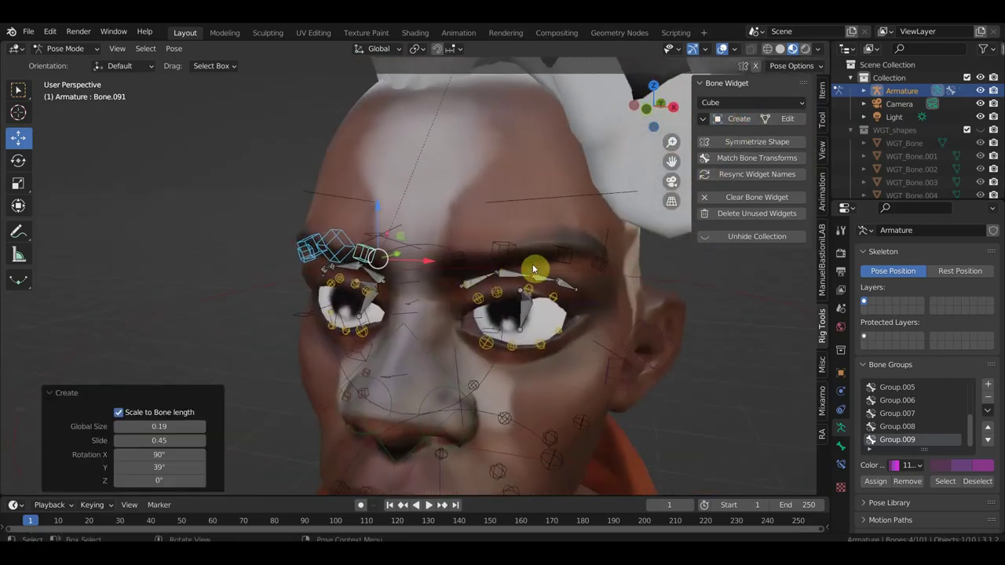
Give the other eyebrow's bones Cube widgets and add a new bone group, Group.010
click(518, 251)
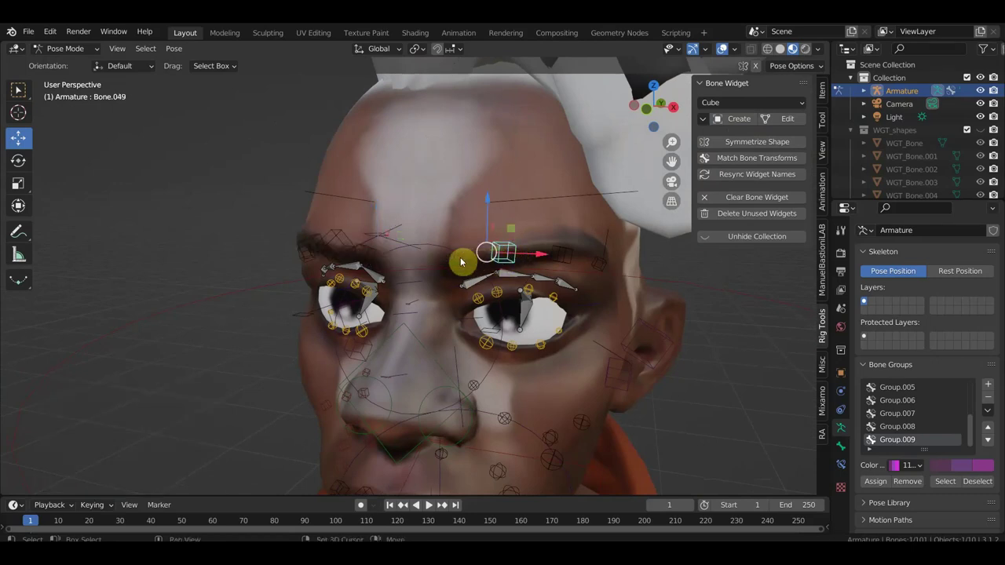
shift+click(594, 268)
click(735, 123)
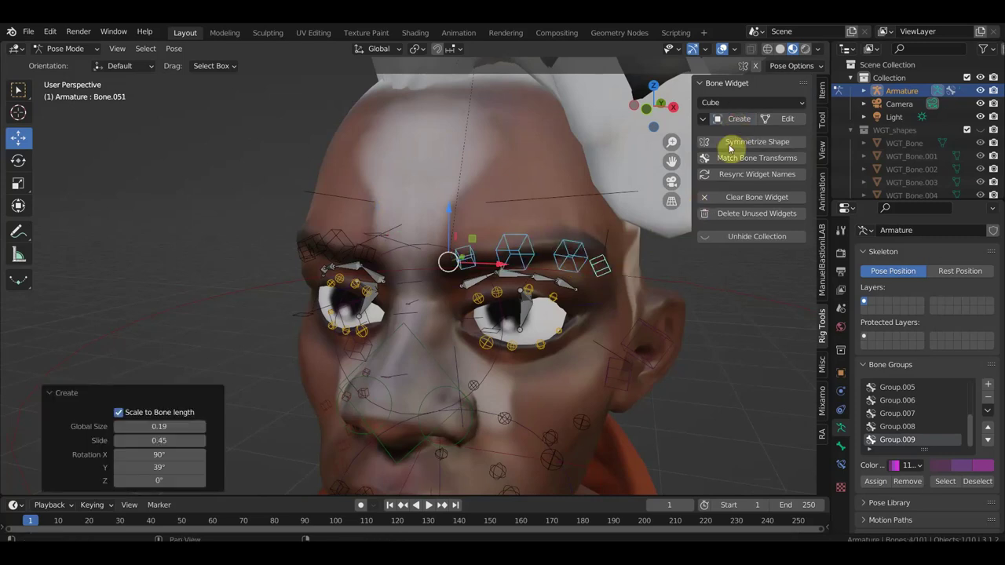
mouse_move(620, 255)
middle_down()
mouse_move(637, 251)
mouse_move(584, 286)
middle_up()
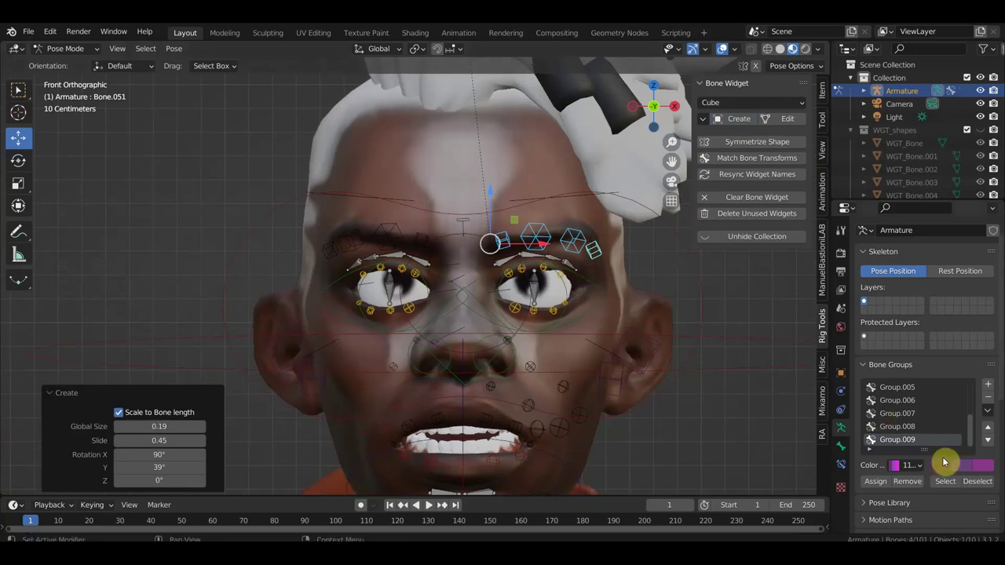
click(989, 386)
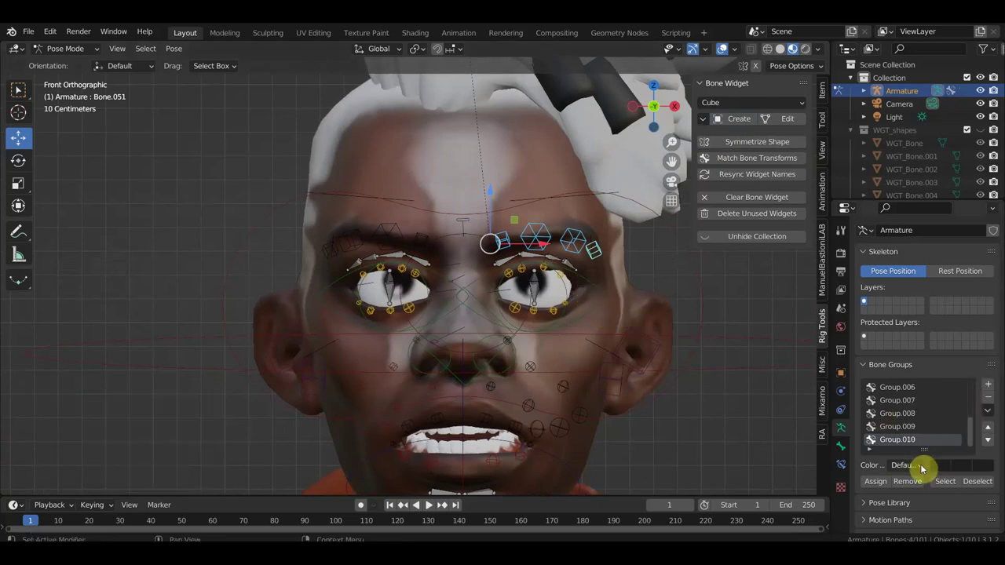
click(914, 466)
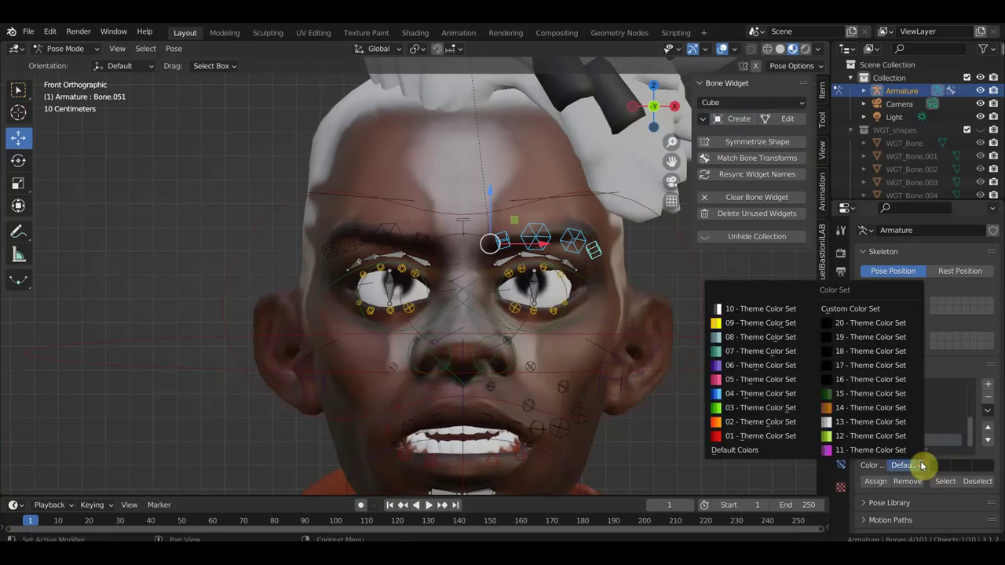
Give the new bone group theme colour set 07, assign it, and select the left brow cube widgets
click(731, 351)
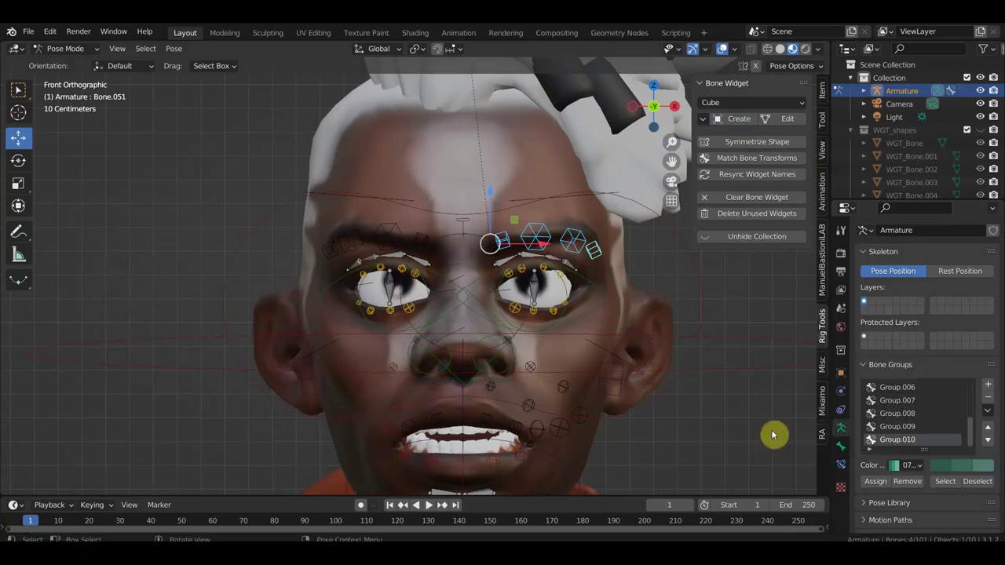
click(876, 482)
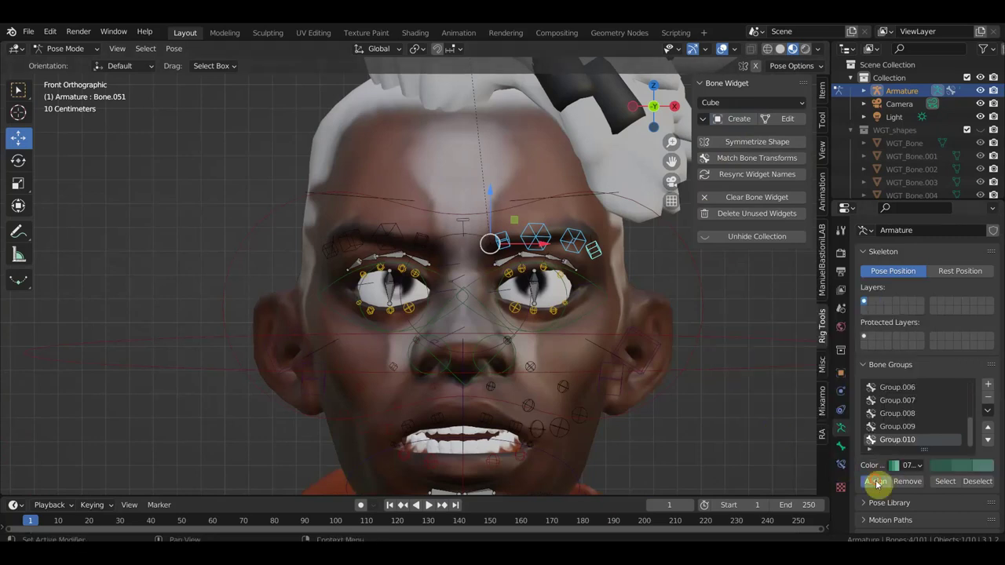
click(392, 227)
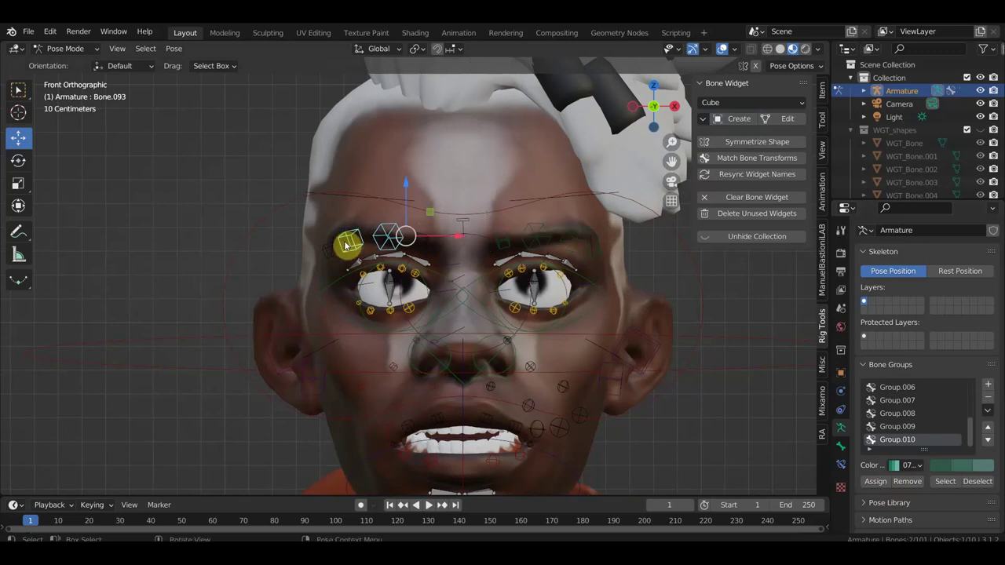
shift+click(434, 243)
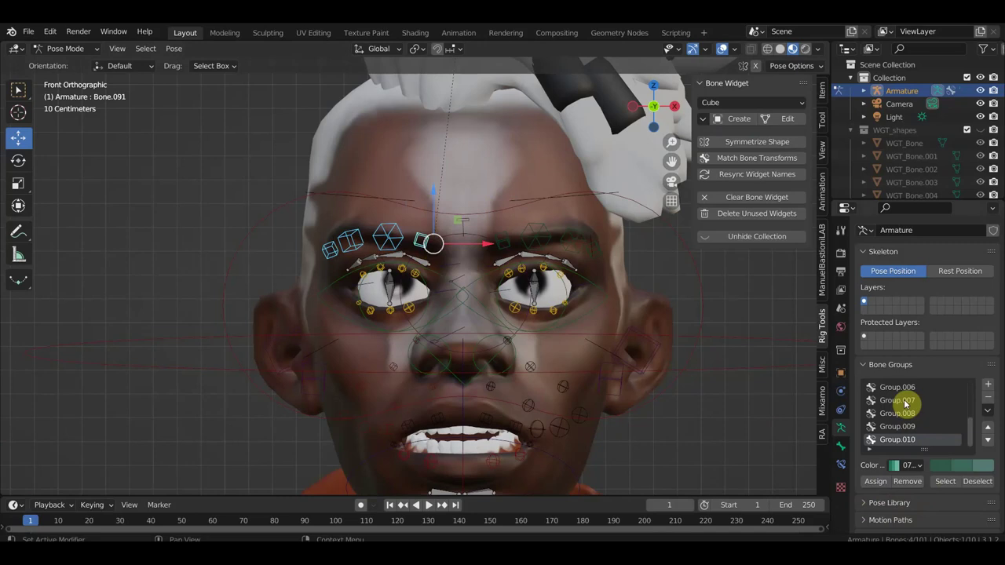
Assign the selected left brow bones to the blue Group.001 (colour set 04)
click(915, 465)
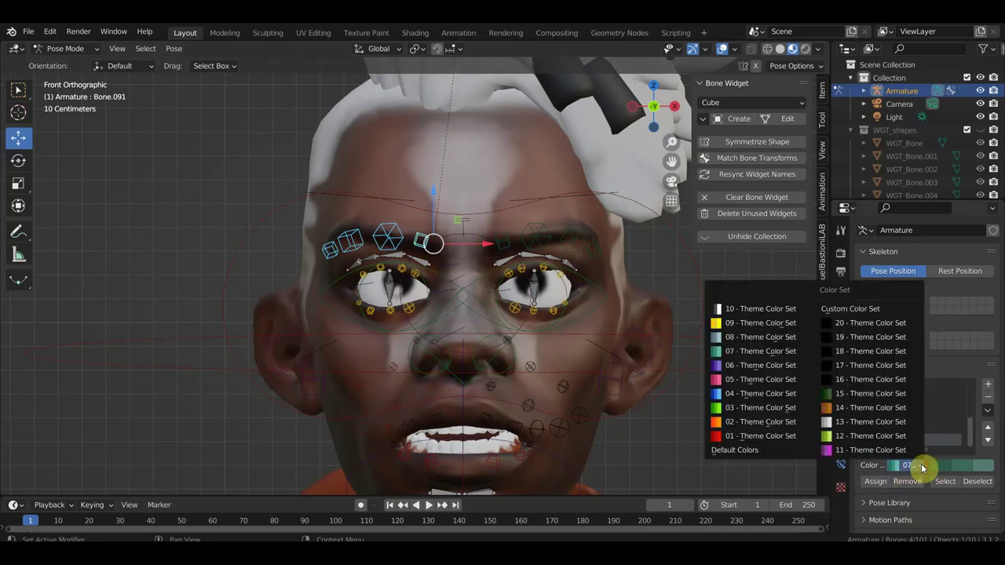
click(908, 412)
scroll(908, 417, up, 2)
scroll(908, 417, up, 3)
click(909, 411)
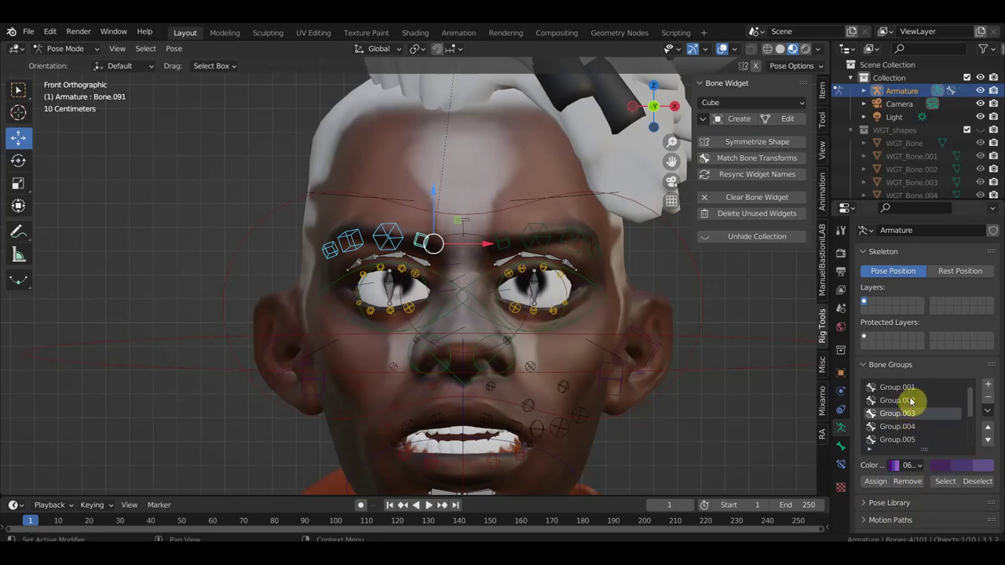
click(901, 388)
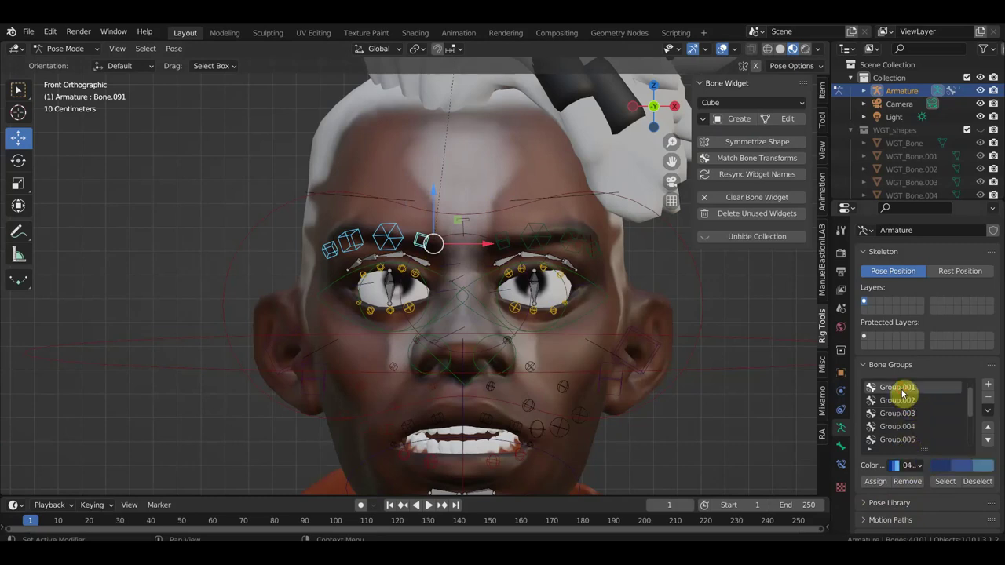
click(877, 482)
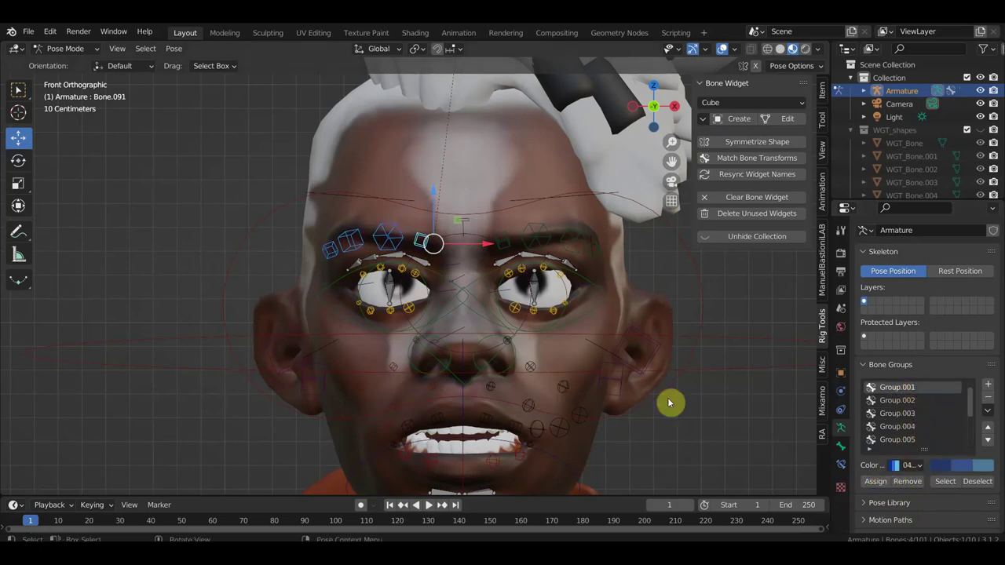
middle_drag(674, 416, 637, 417)
mouse_move(428, 404)
middle_down()
mouse_move(466, 405)
mouse_move(590, 347)
middle_up()
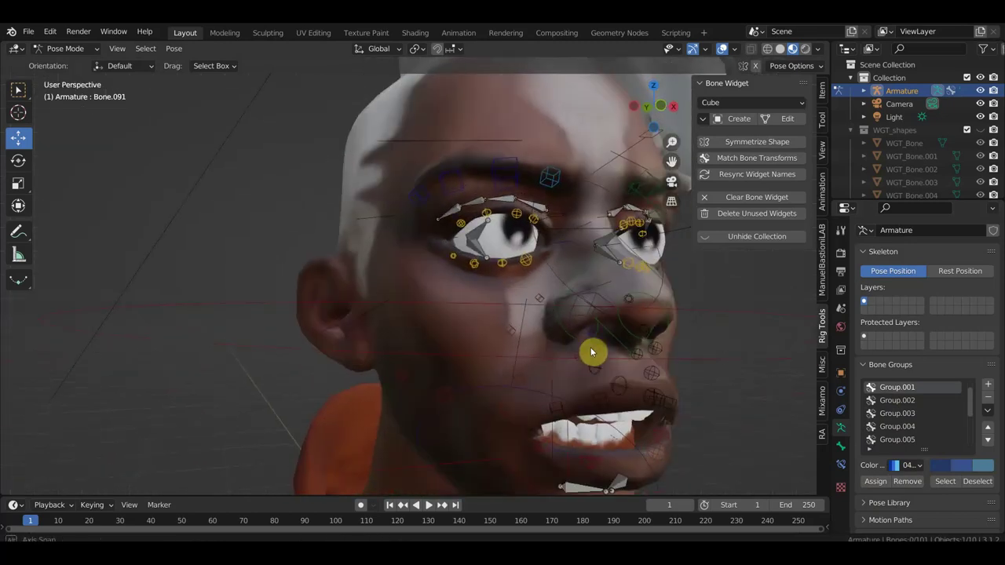
Select the nose, cheek and lower-face control bones, adding one more cheek bone
click(538, 300)
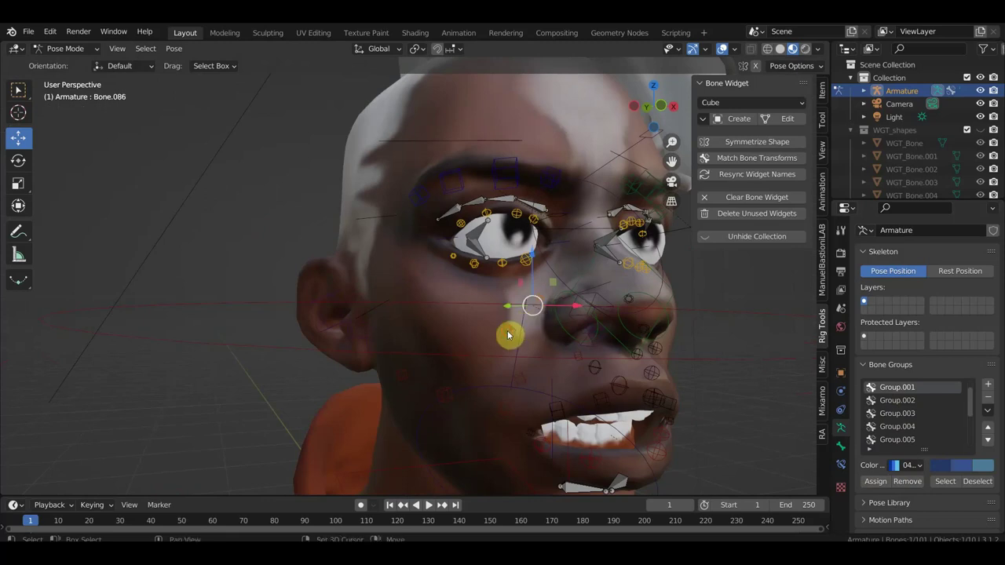
shift+click(506, 339)
shift+click(521, 383)
shift+click(503, 409)
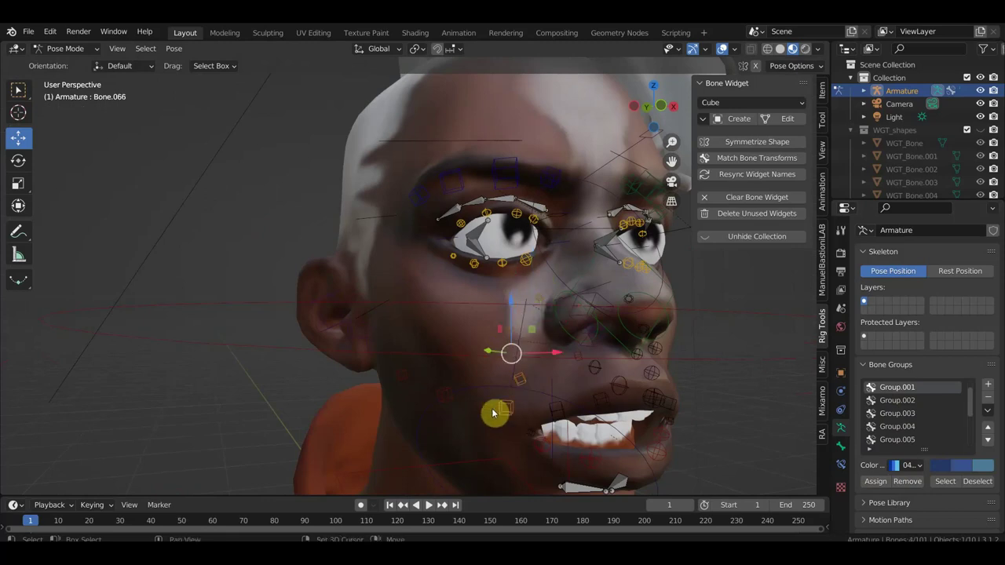
shift+click(444, 398)
mouse_move(444, 363)
middle_down()
mouse_move(479, 359)
mouse_move(405, 357)
mouse_move(417, 364)
middle_up()
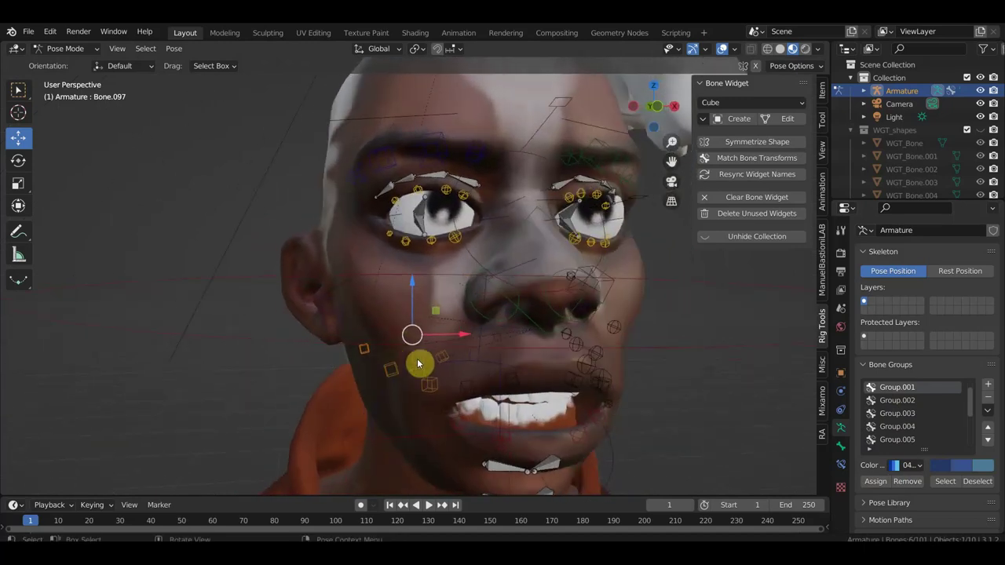
shift+click(497, 338)
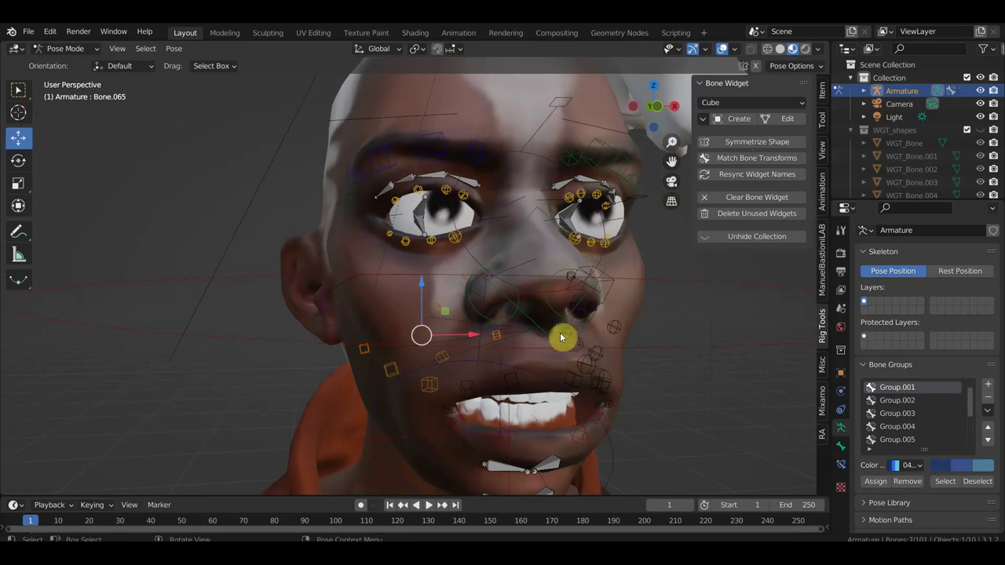
Create Cube widgets on them with Global Size 0.10 and Slide 0.60, then view from the front
click(737, 119)
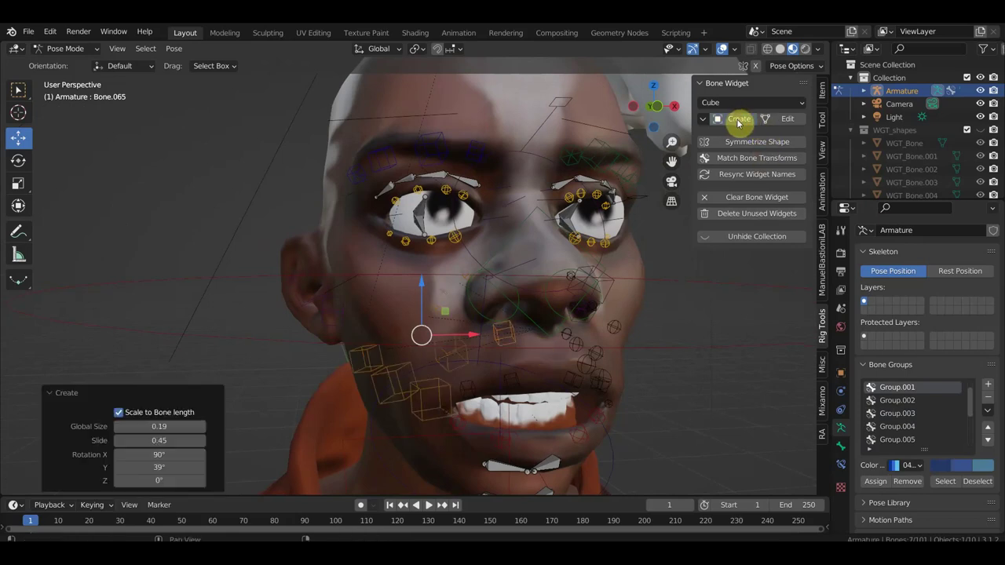
mouse_move(159, 426)
mouse_down()
mouse_move(137, 426)
mouse_move(177, 427)
mouse_move(149, 427)
mouse_up()
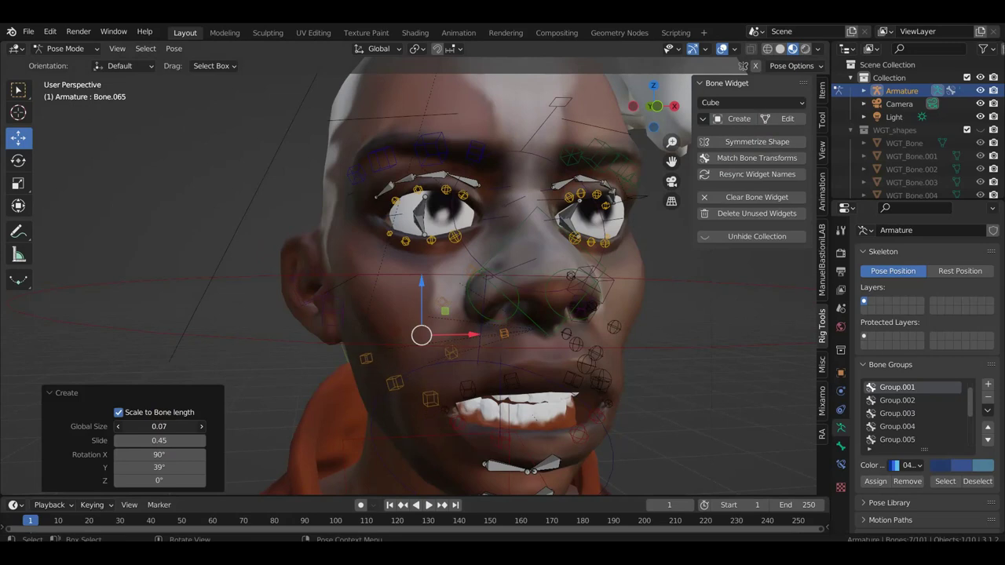
drag(159, 426, 166, 426)
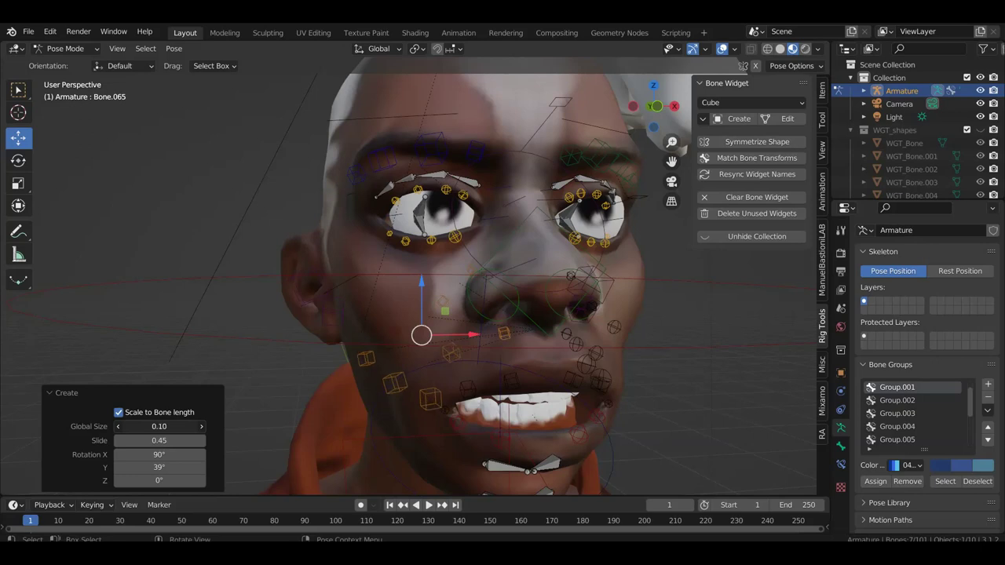
mouse_move(291, 419)
middle_down()
mouse_move(552, 375)
mouse_move(538, 384)
middle_up()
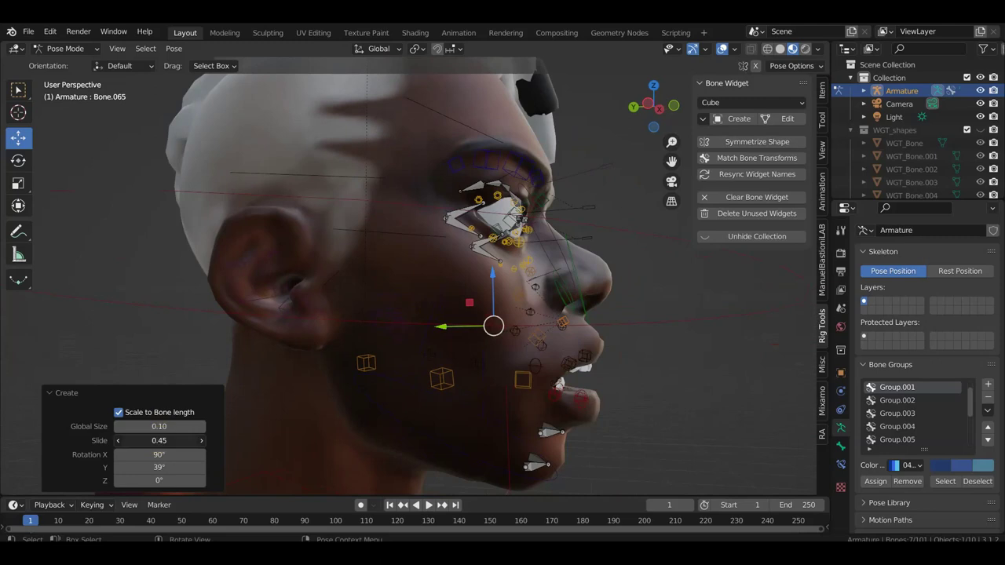
drag(158, 440, 189, 440)
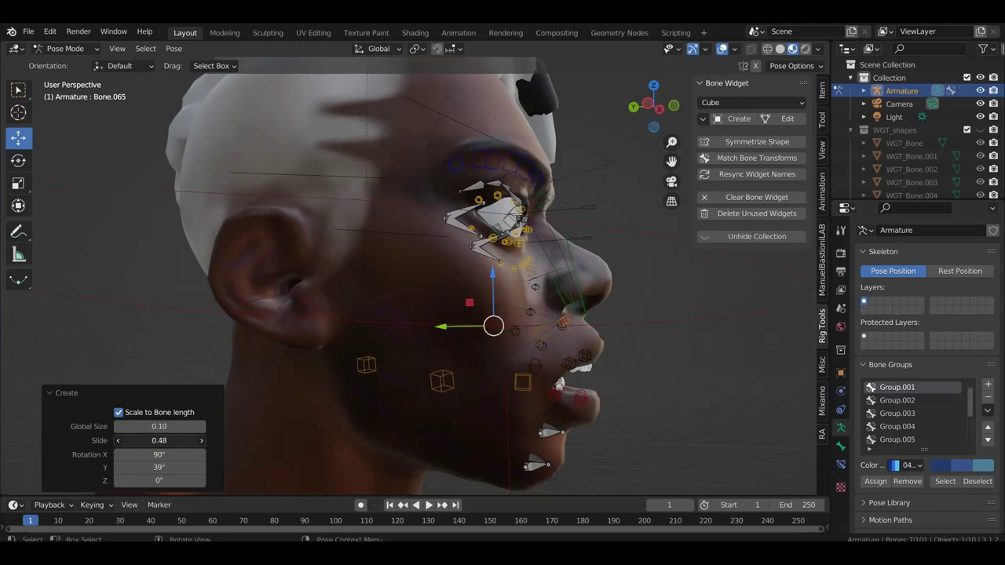
mouse_move(473, 430)
middle_down()
mouse_move(527, 406)
mouse_move(474, 414)
mouse_move(488, 422)
mouse_move(433, 419)
mouse_move(442, 410)
mouse_move(562, 414)
middle_up()
key(KP_1)
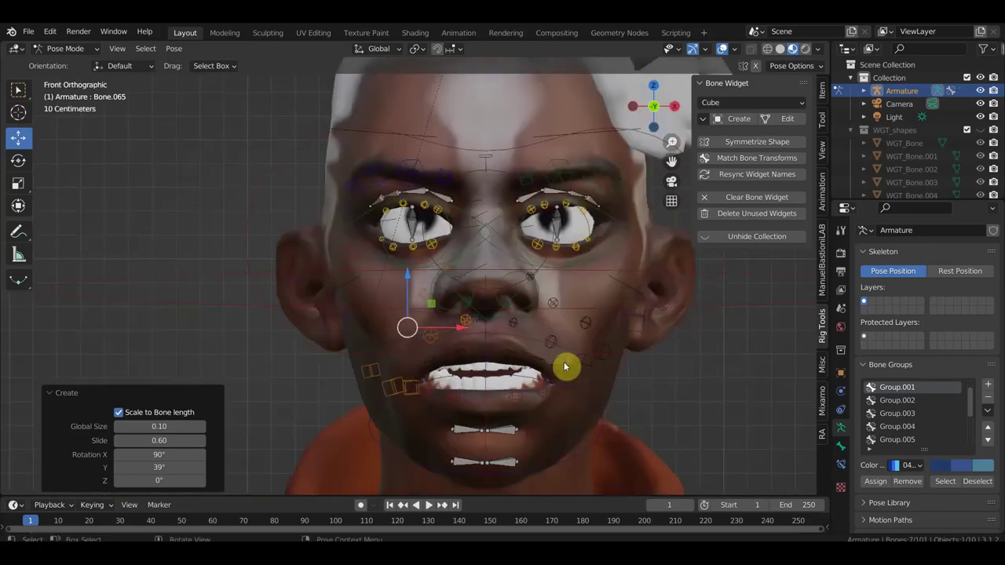
Move the right cheek's Bone.019 to test how it deforms the face
click(573, 372)
key(g)
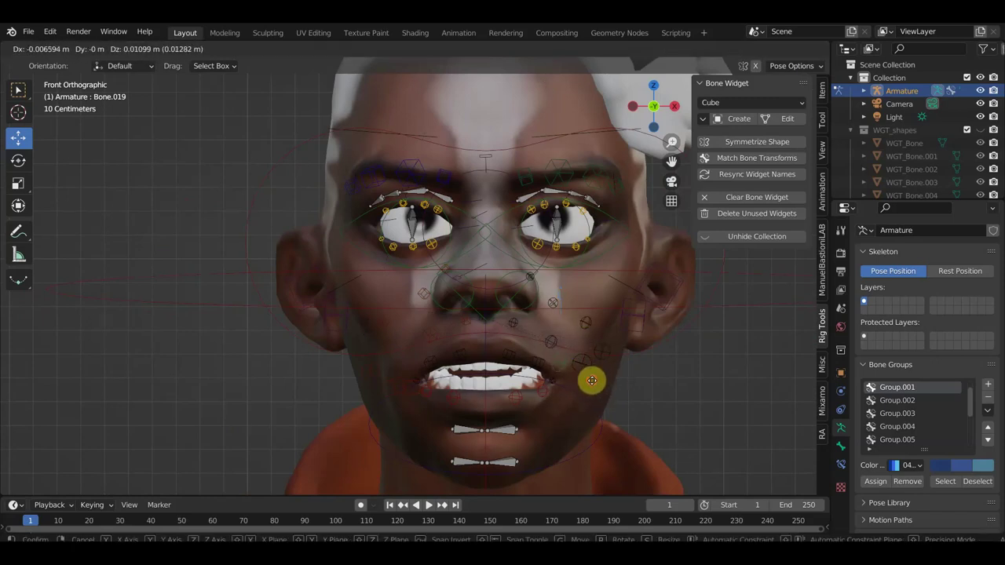
click(596, 385)
click(595, 385)
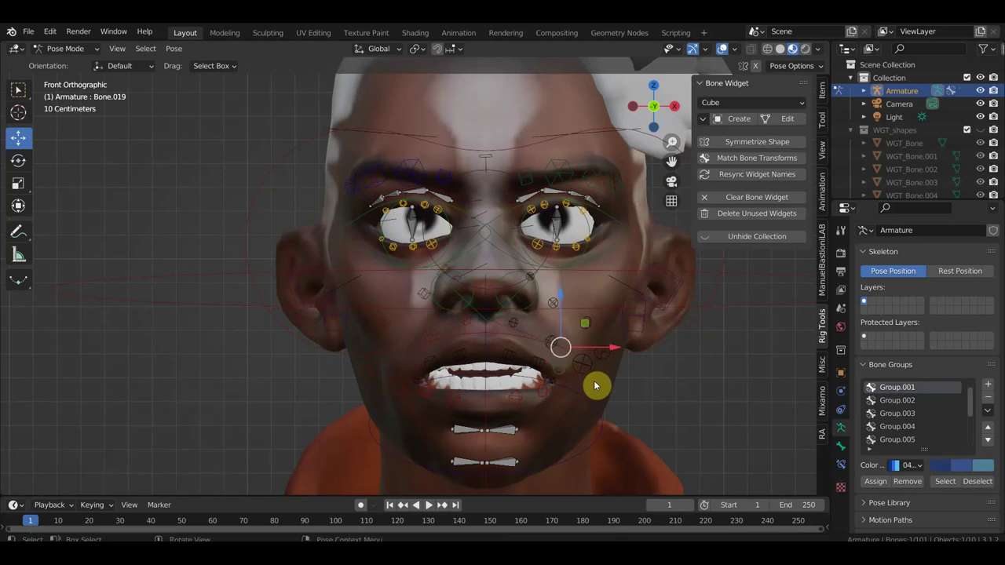
Move Bone.055 twice, undo the second move, and check the face from the front
click(588, 369)
key(g)
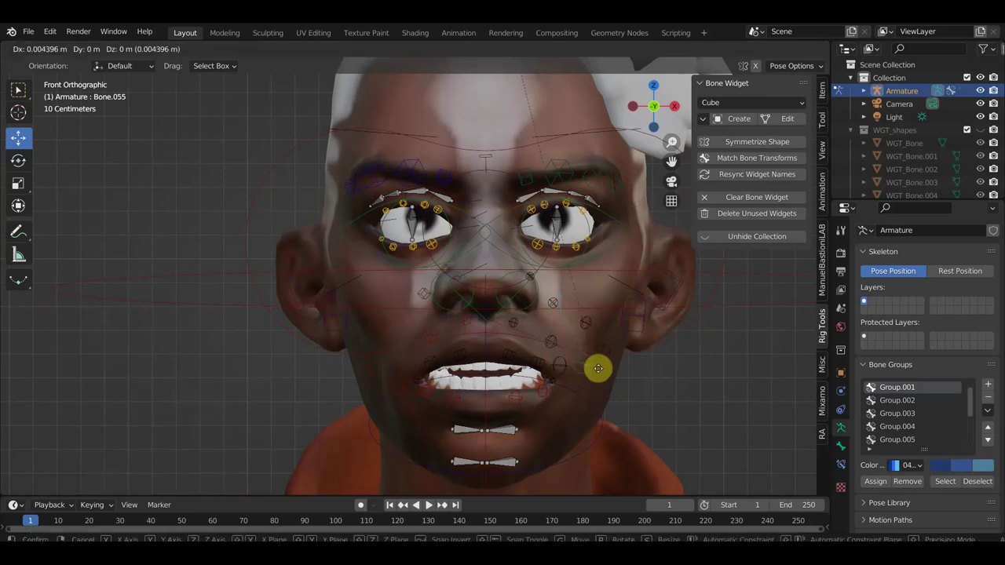
click(650, 349)
mouse_move(655, 365)
middle_down()
mouse_move(547, 375)
mouse_move(497, 361)
mouse_move(551, 373)
mouse_move(515, 383)
mouse_move(639, 403)
mouse_move(578, 401)
mouse_move(576, 390)
middle_up()
key(g)
click(470, 398)
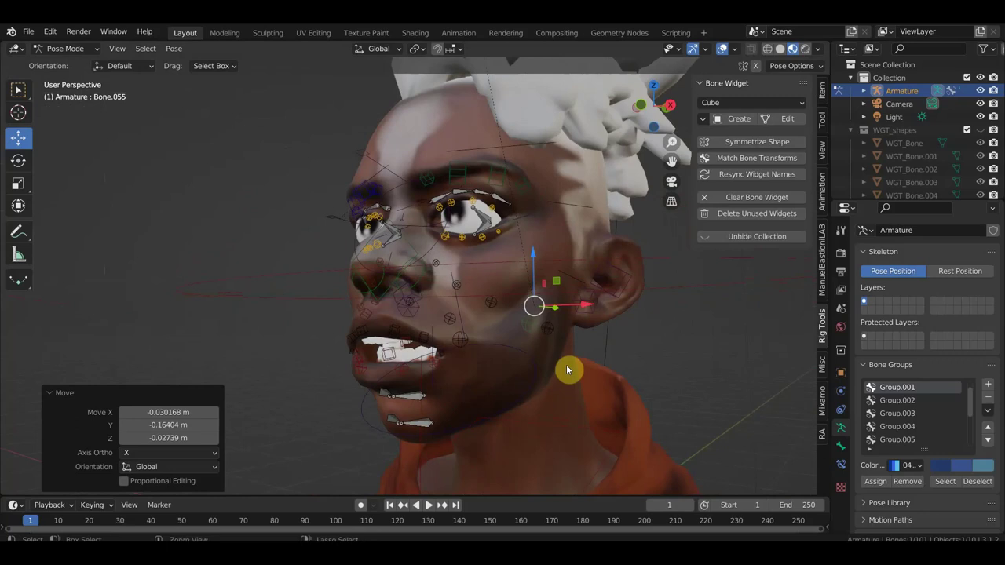
key(ctrl+z)
key(ctrl+z)
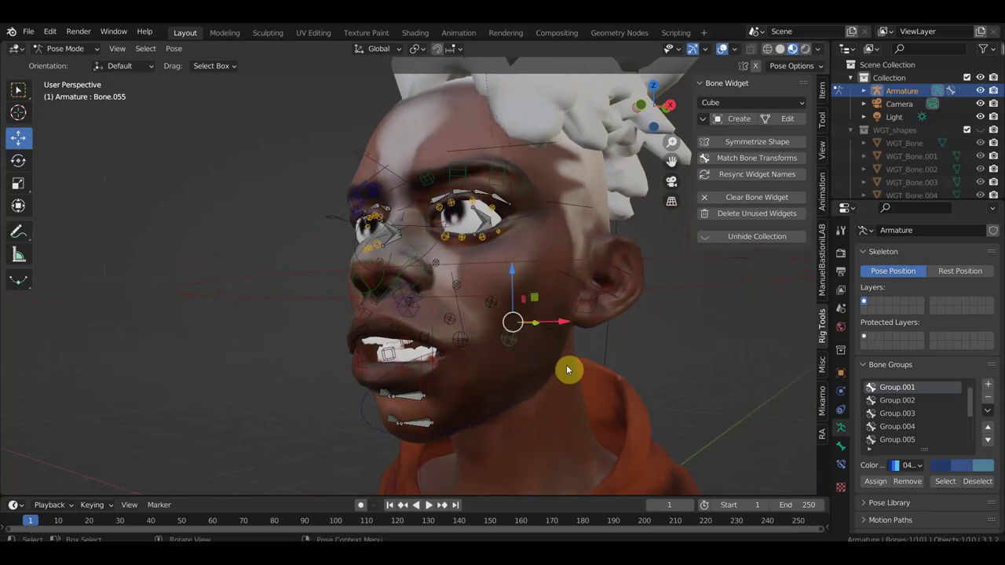
mouse_move(580, 343)
alt+middle_down()
mouse_move(576, 352)
mouse_move(594, 343)
mouse_move(505, 336)
mouse_move(396, 345)
mouse_move(426, 352)
alt+middle_up()
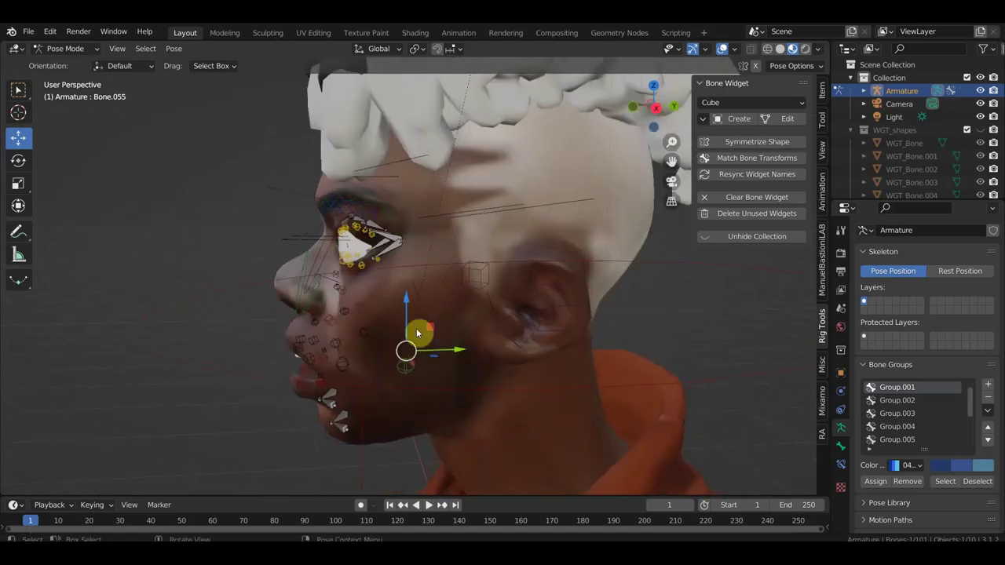
mouse_move(442, 352)
middle_down()
mouse_move(406, 337)
mouse_move(430, 326)
middle_up()
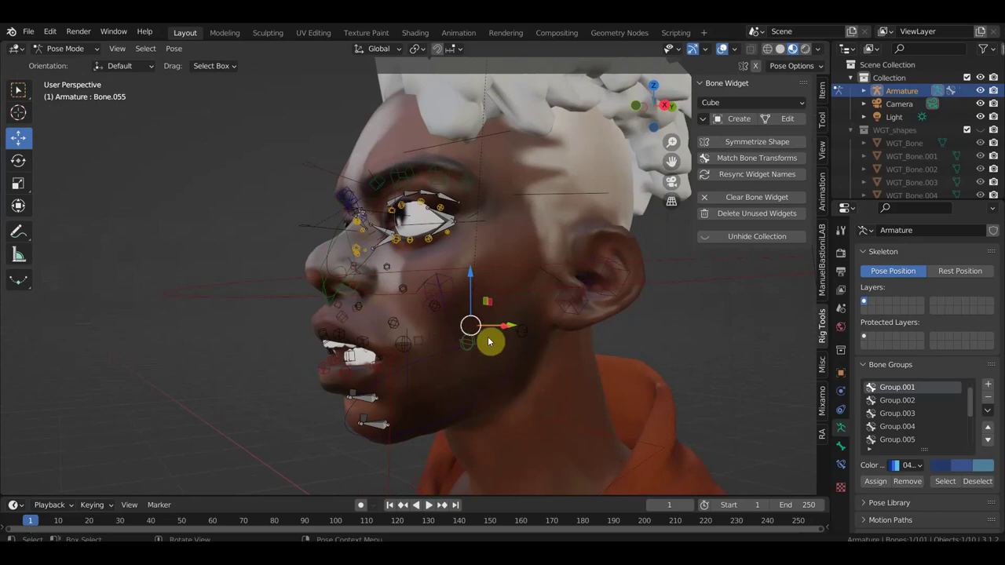
middle_drag(539, 352, 549, 352)
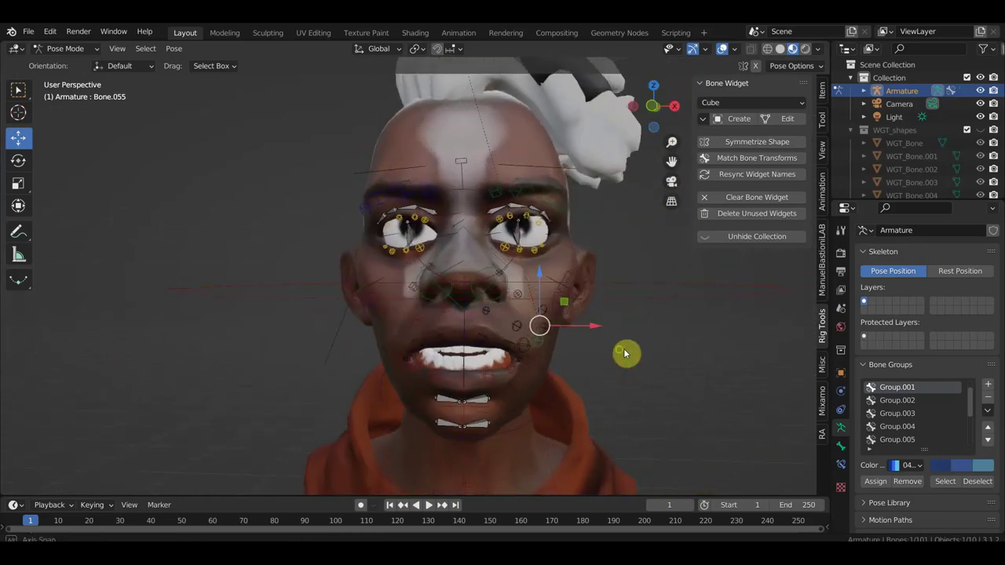
key(KP_1)
Hide the sidebar, return to front orthographic view and switch to the Select Box tool
scroll(628, 353, down, 2)
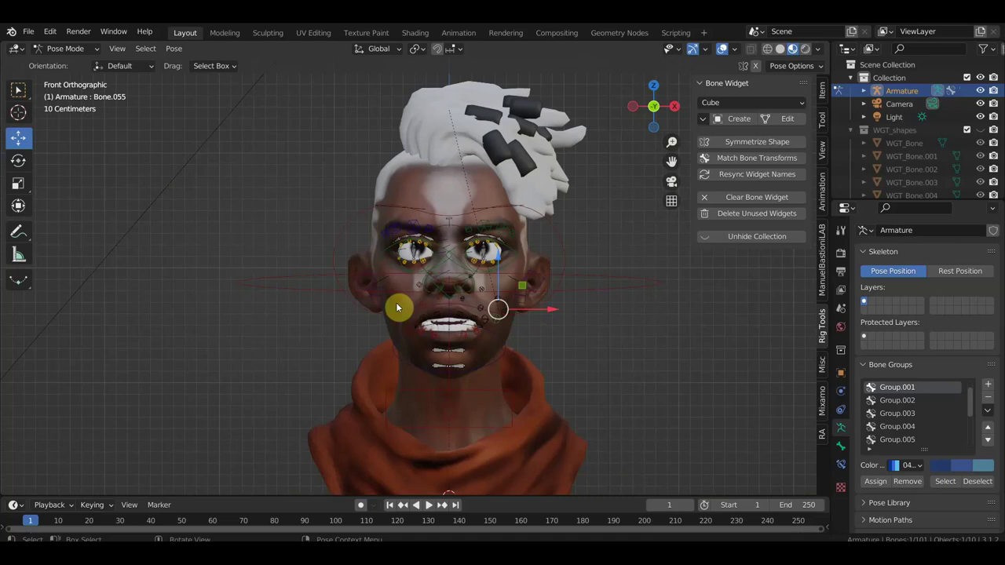
middle_drag(496, 305, 471, 314)
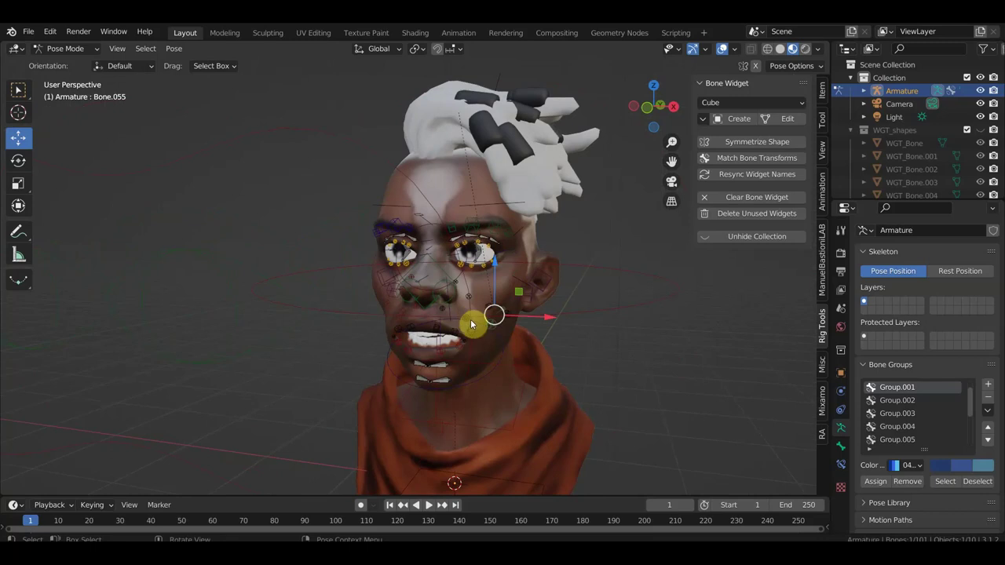
scroll(471, 317, down, 3)
middle_drag(471, 324, 514, 319)
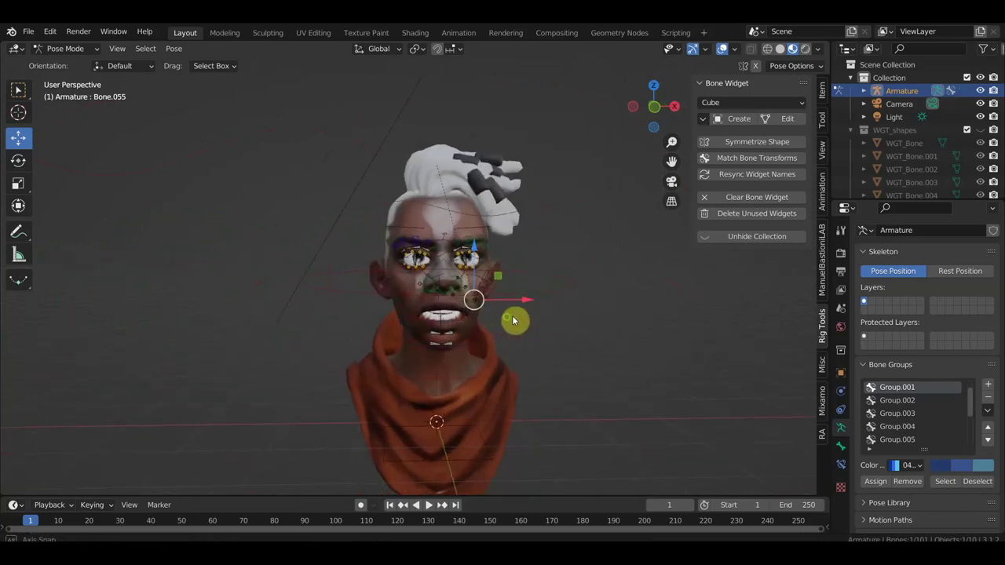
key(n)
scroll(594, 368, down, 3)
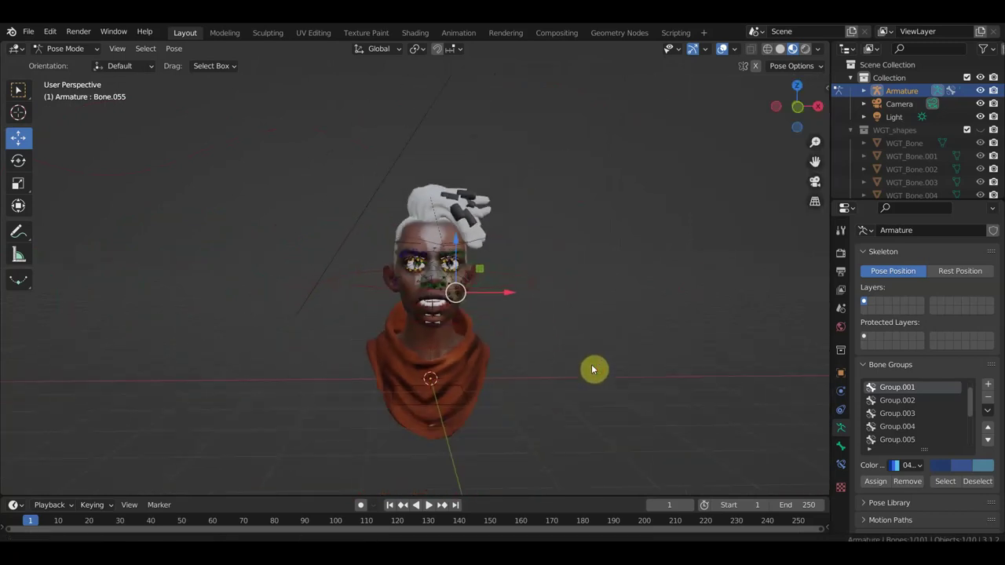
key(KP_1)
scroll(578, 333, up, 1)
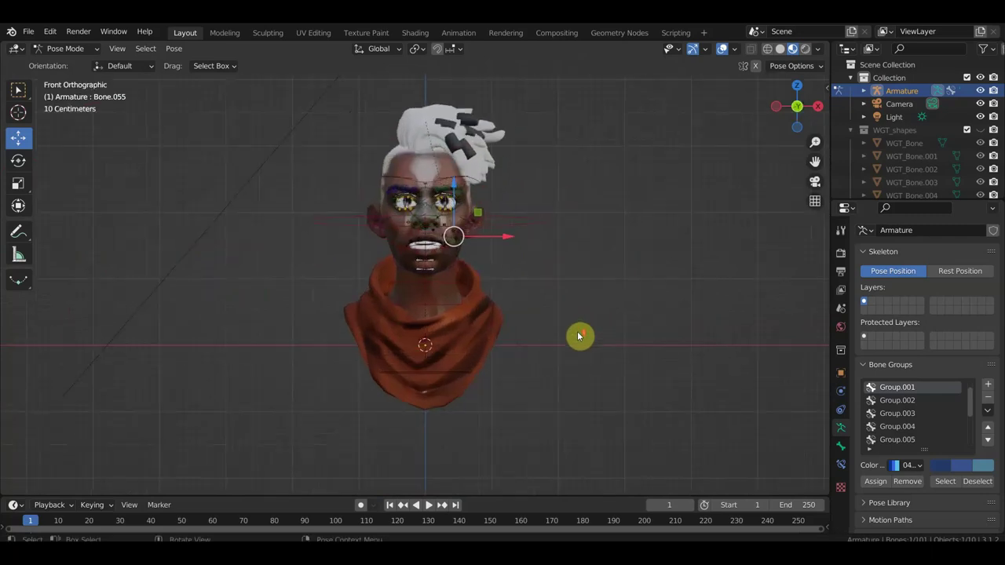
scroll(578, 333, up, 1)
scroll(581, 353, up, 1)
middle_drag(582, 368, 571, 377)
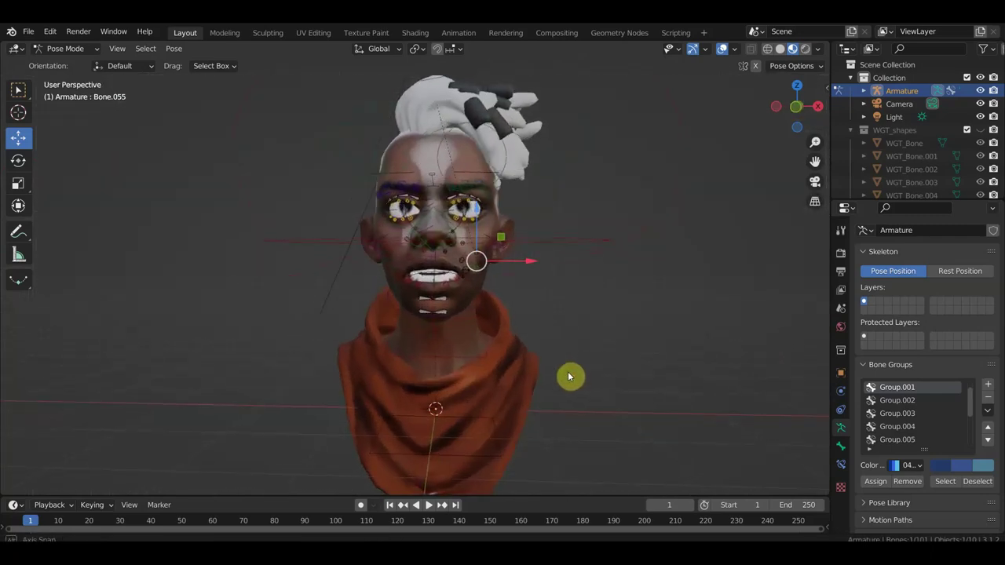
click(24, 91)
key(KP_1)
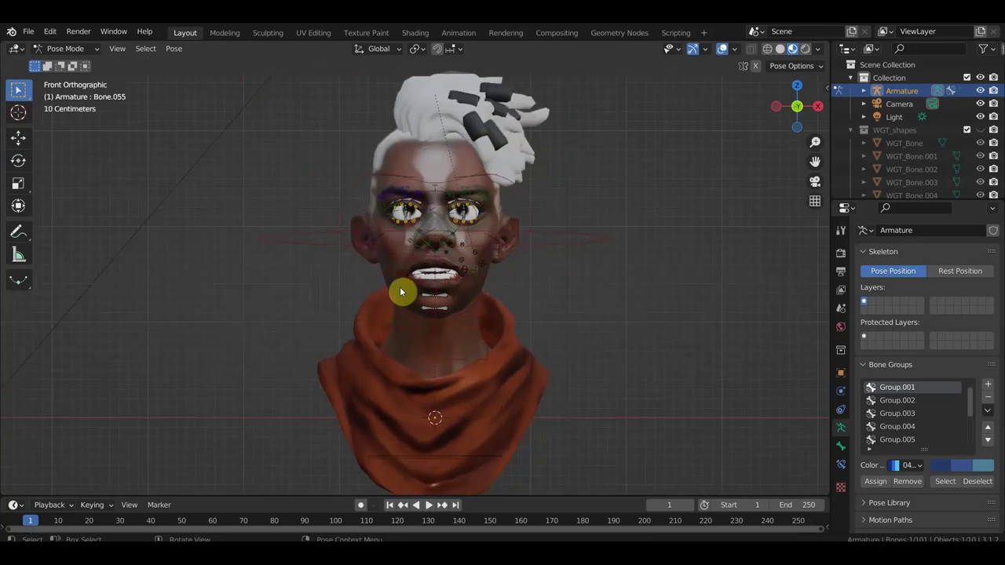
middle_drag(539, 301, 542, 302)
key(KP_1)
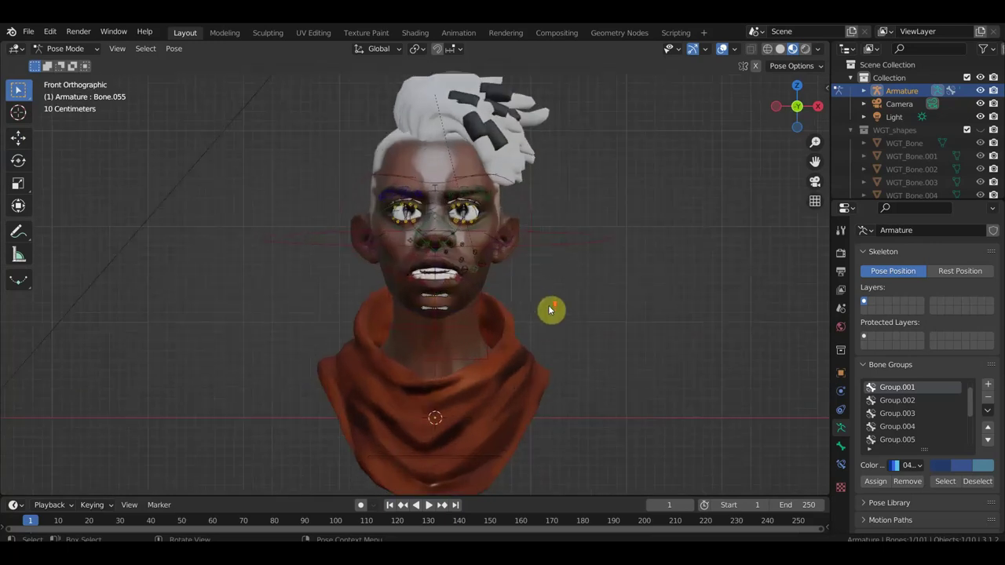
Save the rigged head bust to exxo1.blend
click(460, 224)
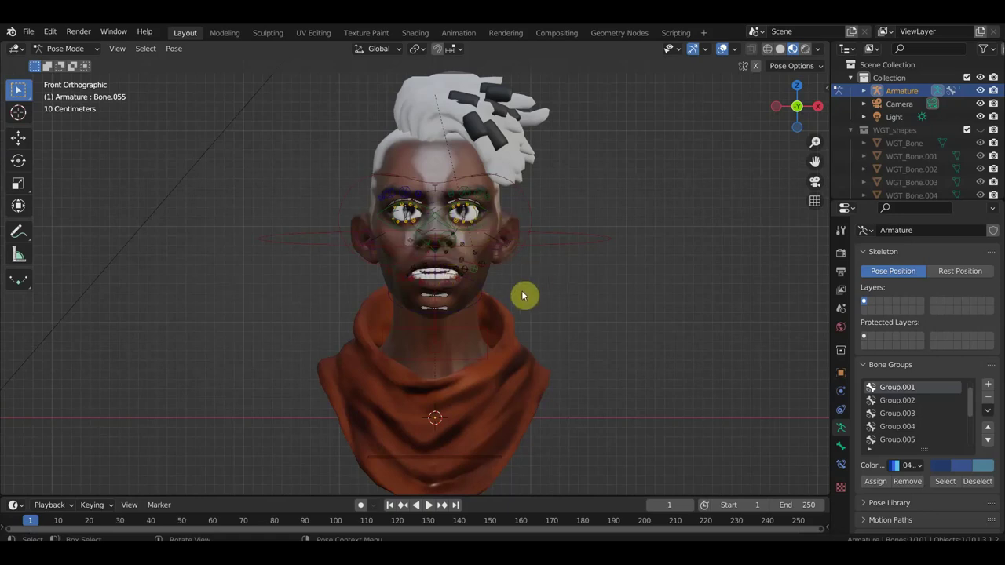
scroll(565, 286, down, 1)
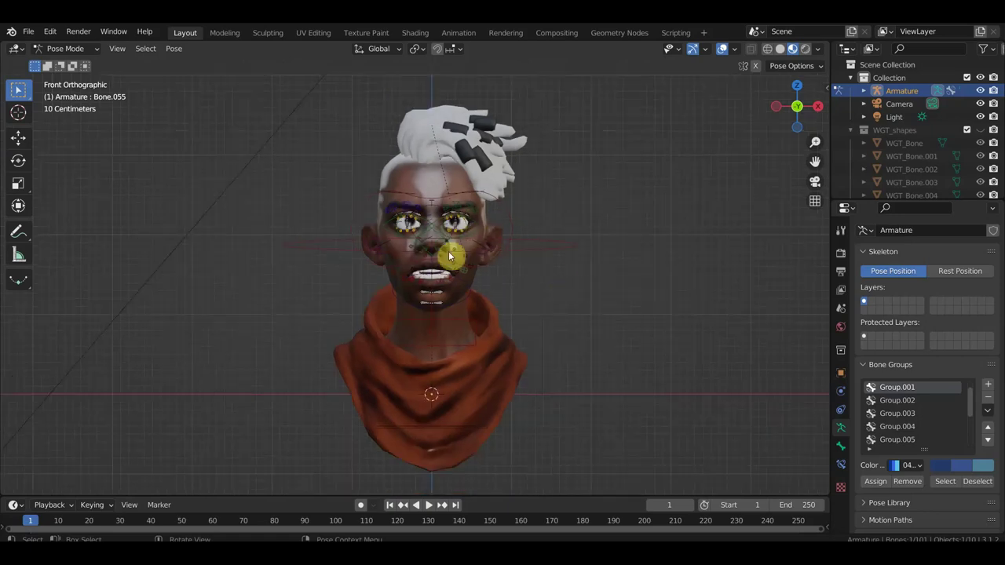
click(49, 31)
mouse_move(28, 32)
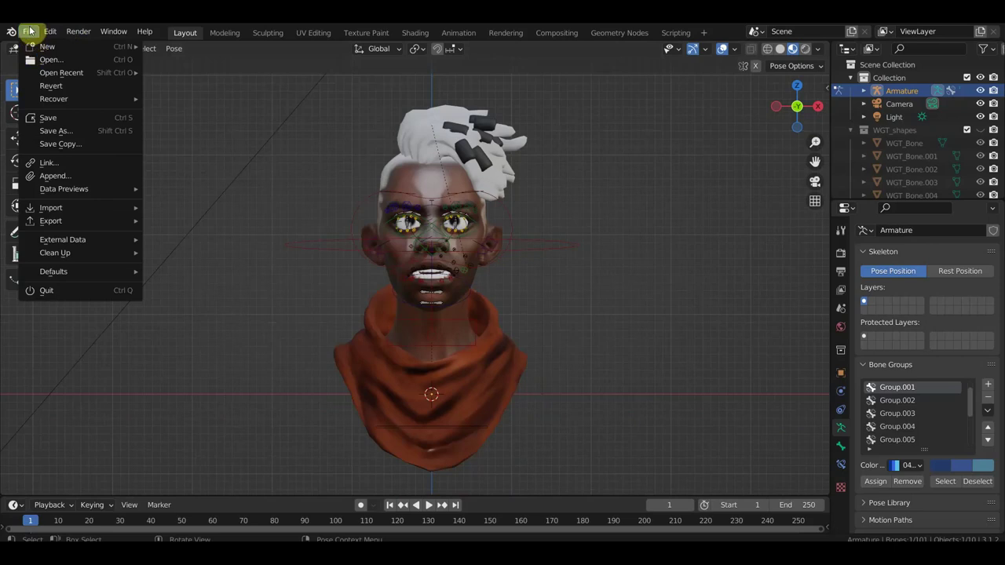
click(56, 118)
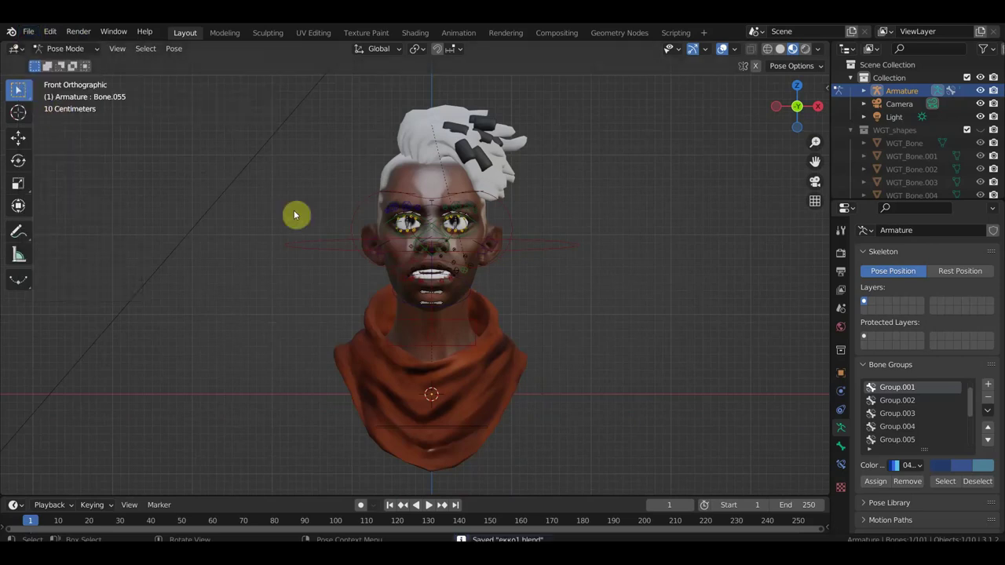